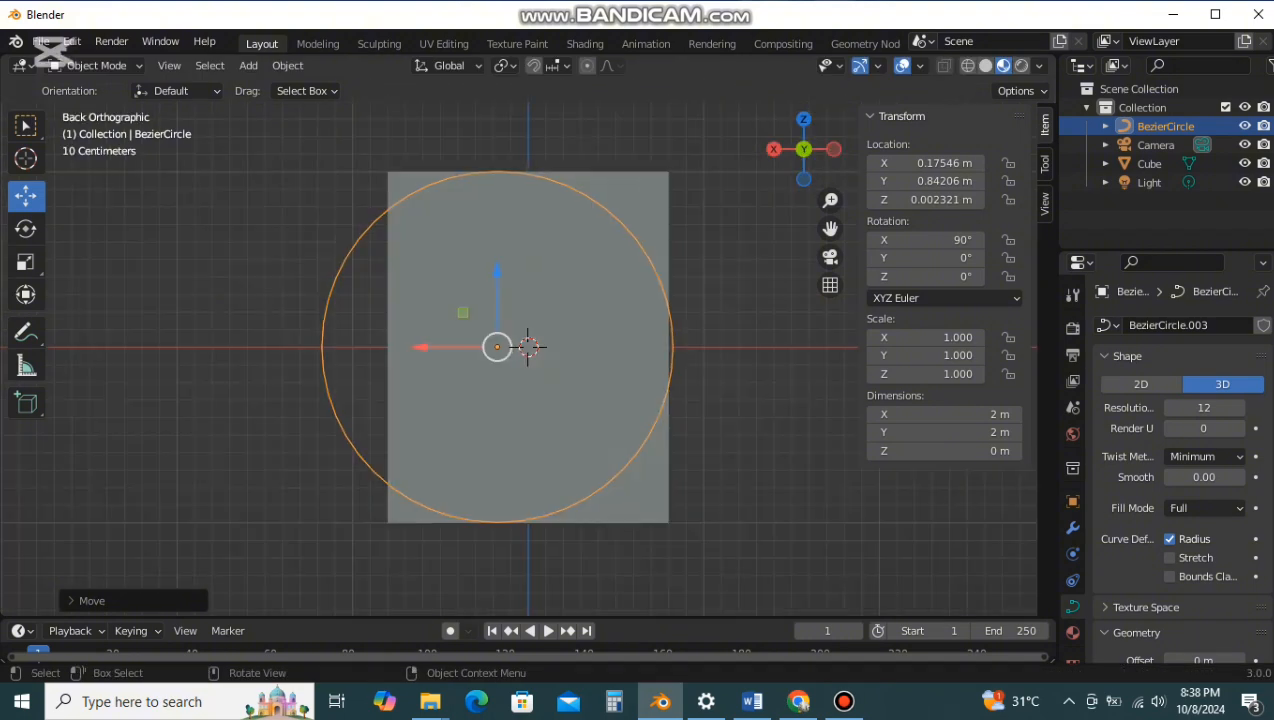
Step: Centre the circle horizontally on the cube's face
mouse_move(620, 320)
middle_down()
mouse_move(626, 356)
mouse_move(620, 343)
middle_up()
drag(489, 375, 525, 376)
mouse_move(525, 376)
middle_down()
mouse_move(613, 372)
mouse_move(526, 367)
middle_up()
scroll(526, 367, down, 2)
drag(525, 366, 526, 364)
Step: Set the circle's bevel depth to 0.06 m and switch the viewport to solid shading
scroll(1180, 450, down, 7)
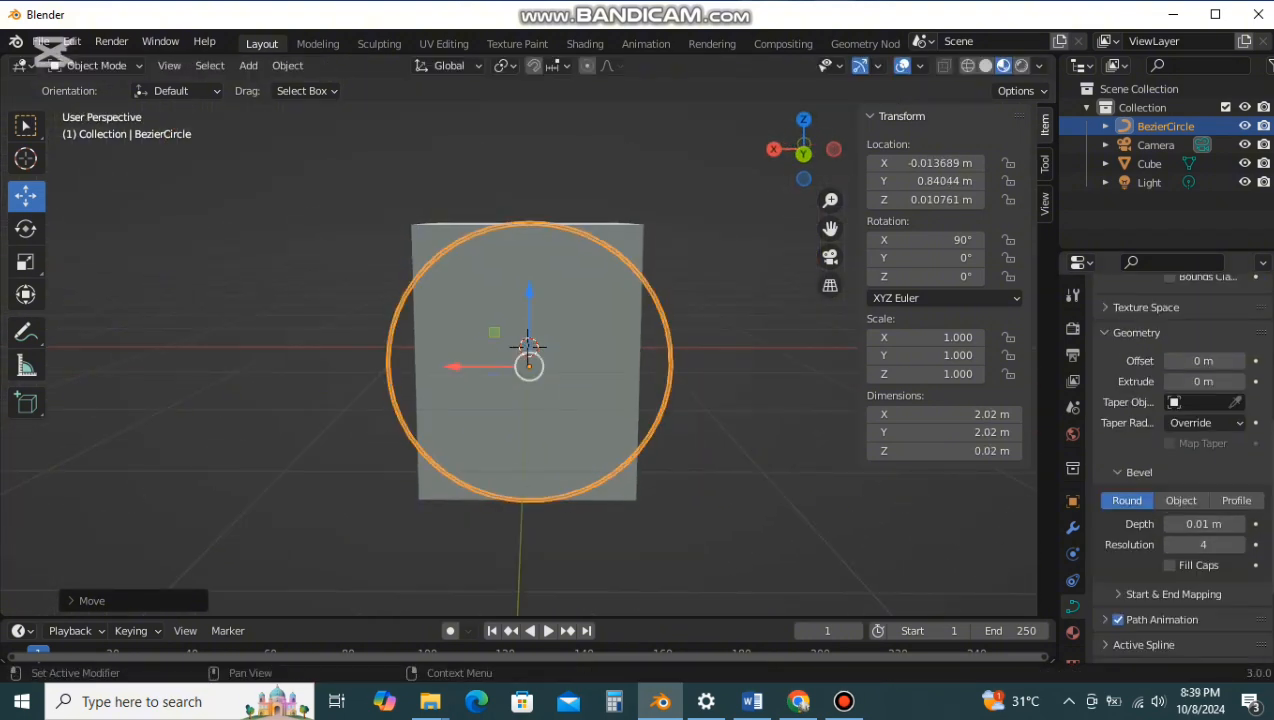
click(1240, 524)
click(985, 66)
Step: Reposition the ring just in front of the cube's face, centred on it, and deselect it
middle_drag(700, 325, 485, 345)
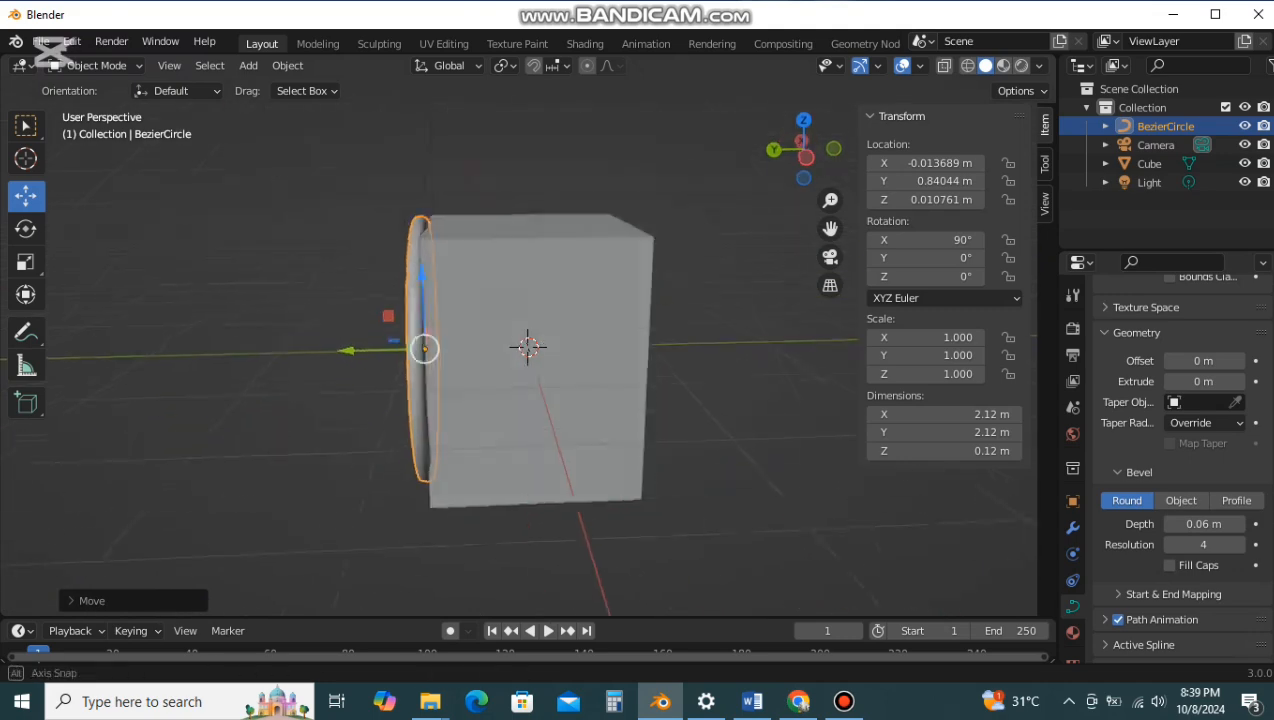
drag(425, 348, 418, 359)
middle_drag(418, 359, 568, 352)
drag(492, 359, 489, 355)
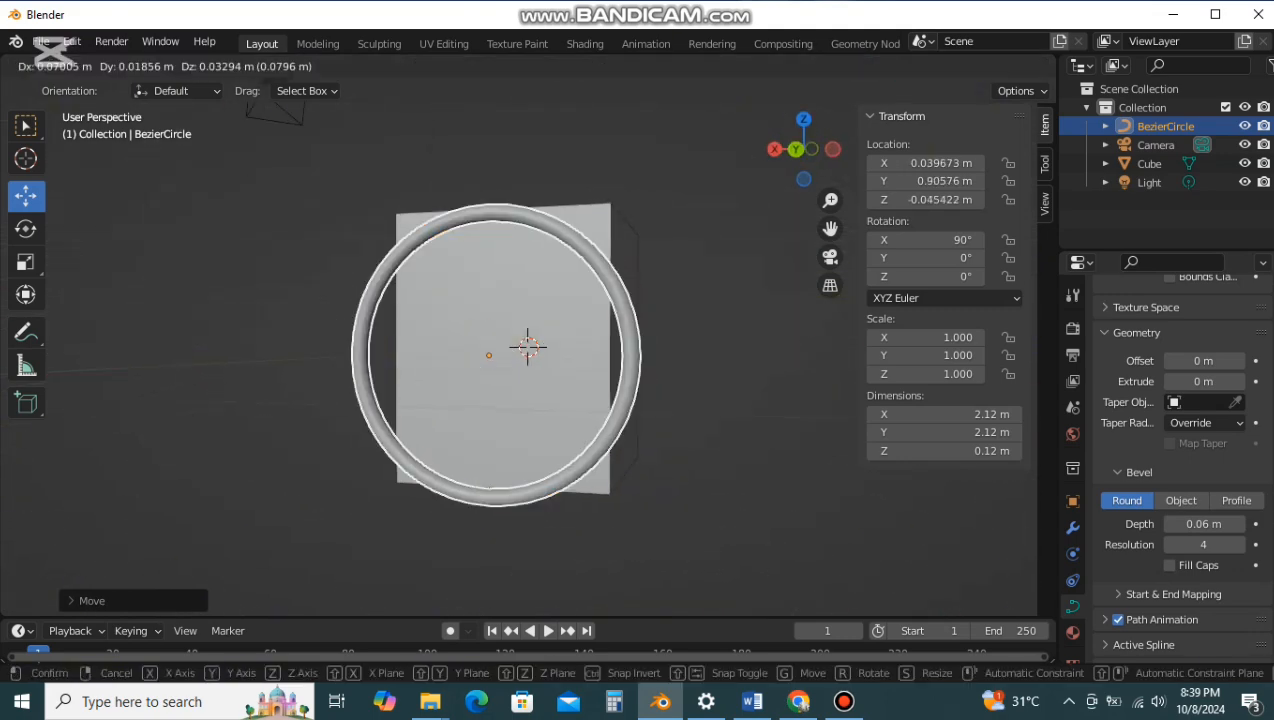
middle_drag(489, 355, 529, 355)
scroll(529, 355, up, 1)
click(760, 400)
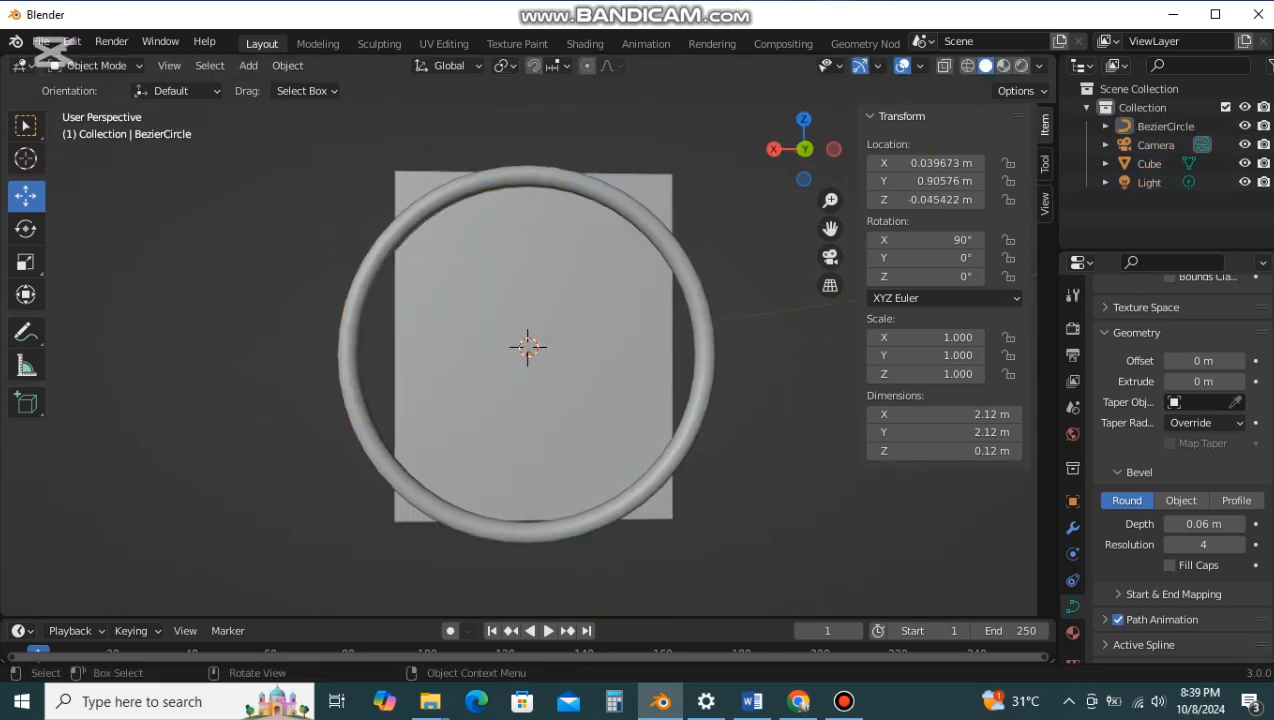
Step: In Edit Mode, set the ring's top control point to Automatic handles and move it down below the cube's centre
key(Tab)
key(v)
click(525, 117)
click(528, 176)
key(v)
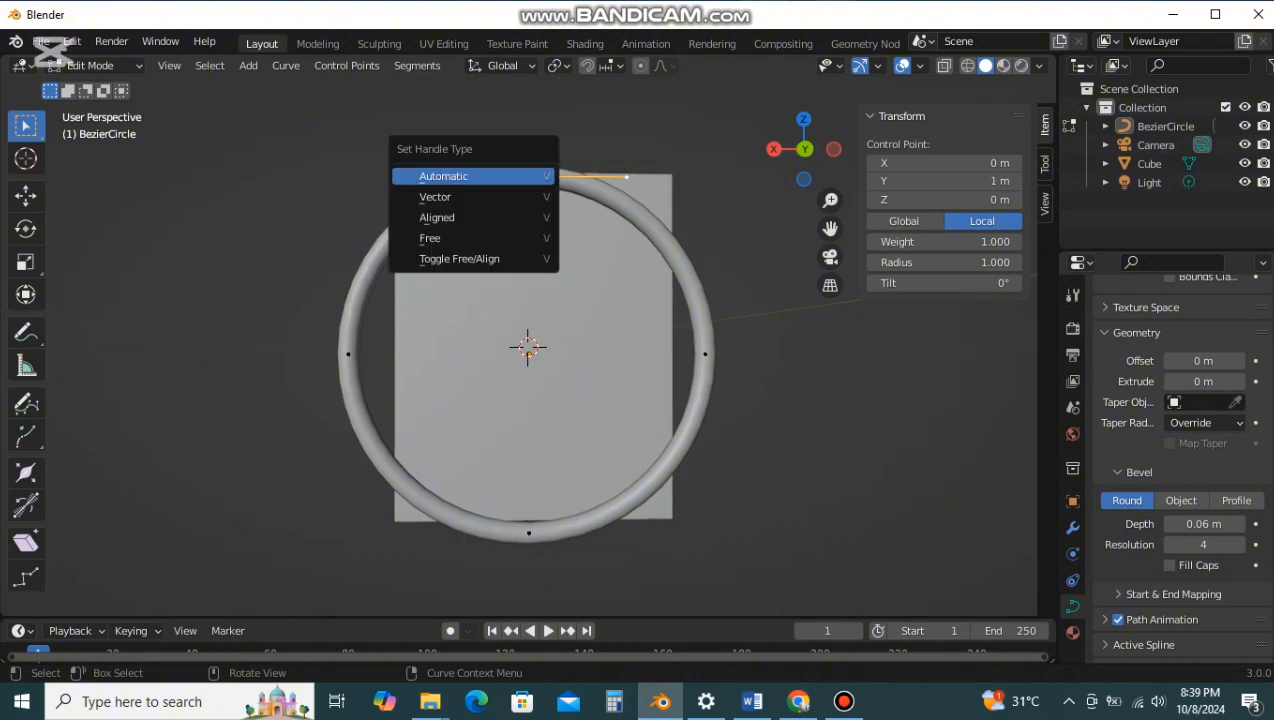
click(528, 176)
key(g)
click(524, 385)
Step: Raise the ring's bottom control point and move both side points inward onto the cube's face to form a smile shape
click(529, 533)
key(g)
click(534, 447)
click(348, 354)
key(g)
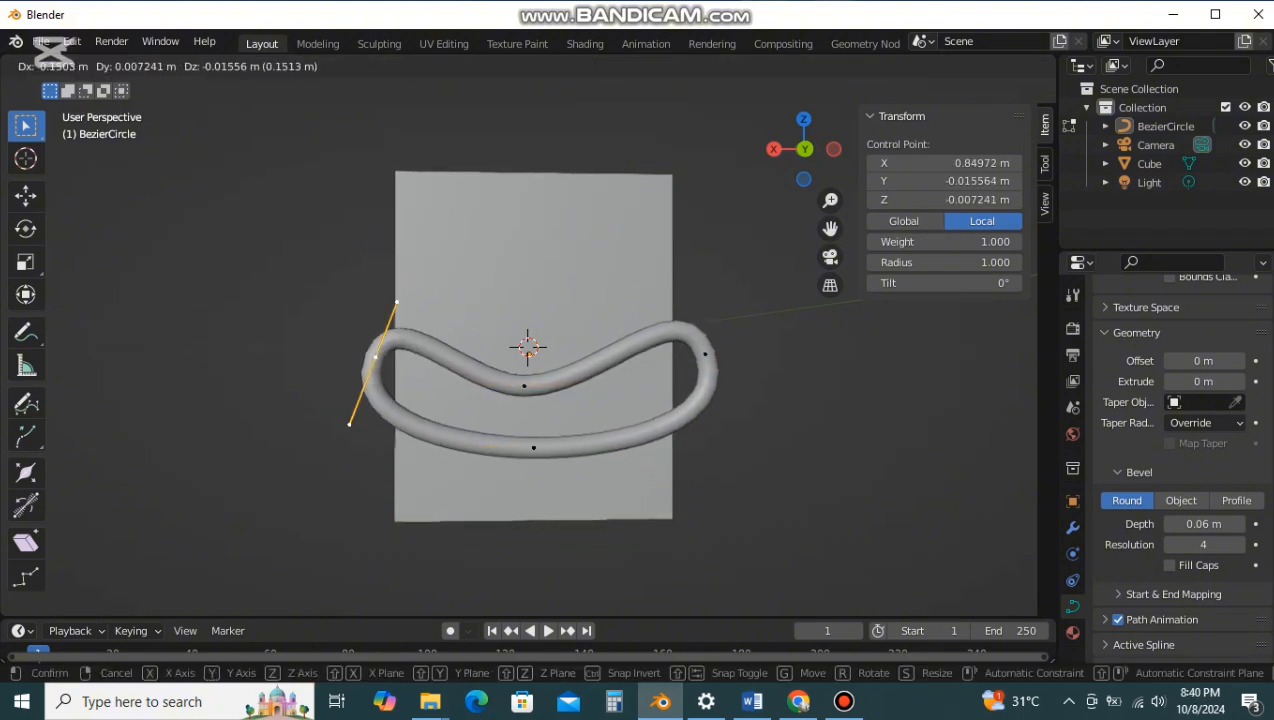
click(645, 322)
click(534, 447)
key(g)
click(528, 414)
click(560, 510)
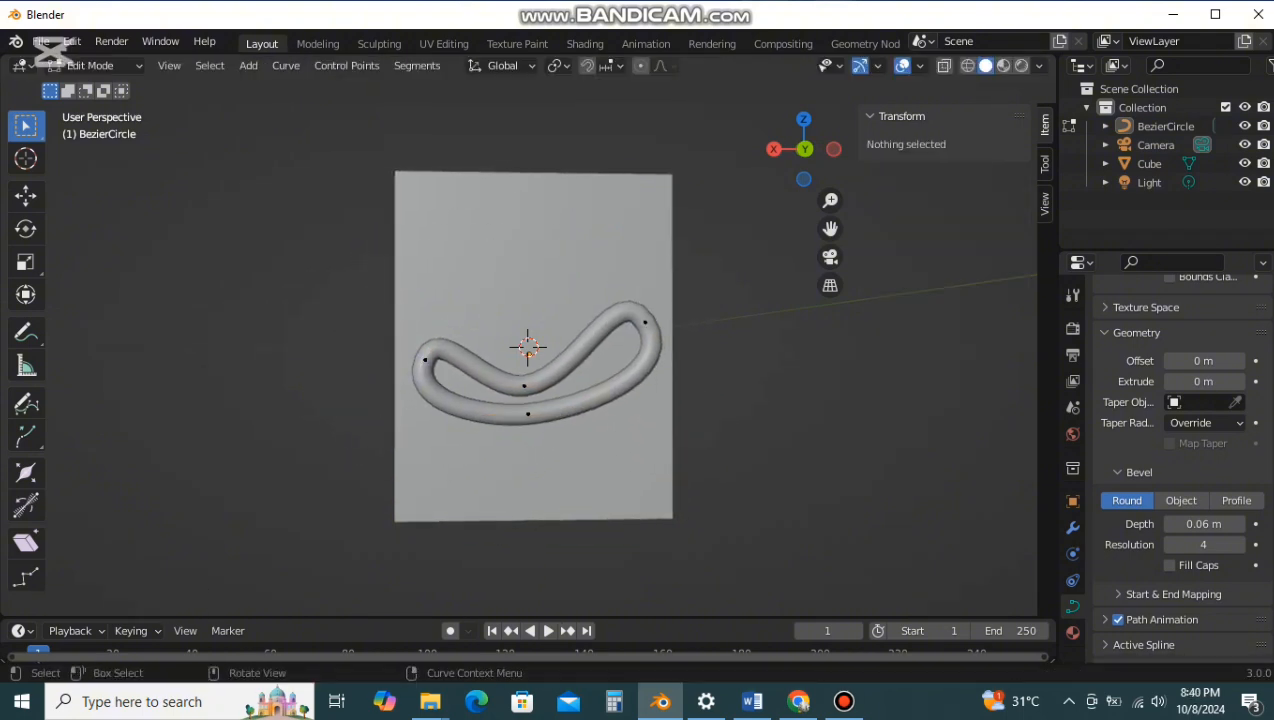
Step: Set the inner middle point's handles to Free and reposition its right handle along the upper curve
click(524, 385)
click(577, 380)
key(g)
click(588, 379)
click(524, 385)
key(v)
click(526, 446)
click(588, 379)
key(g)
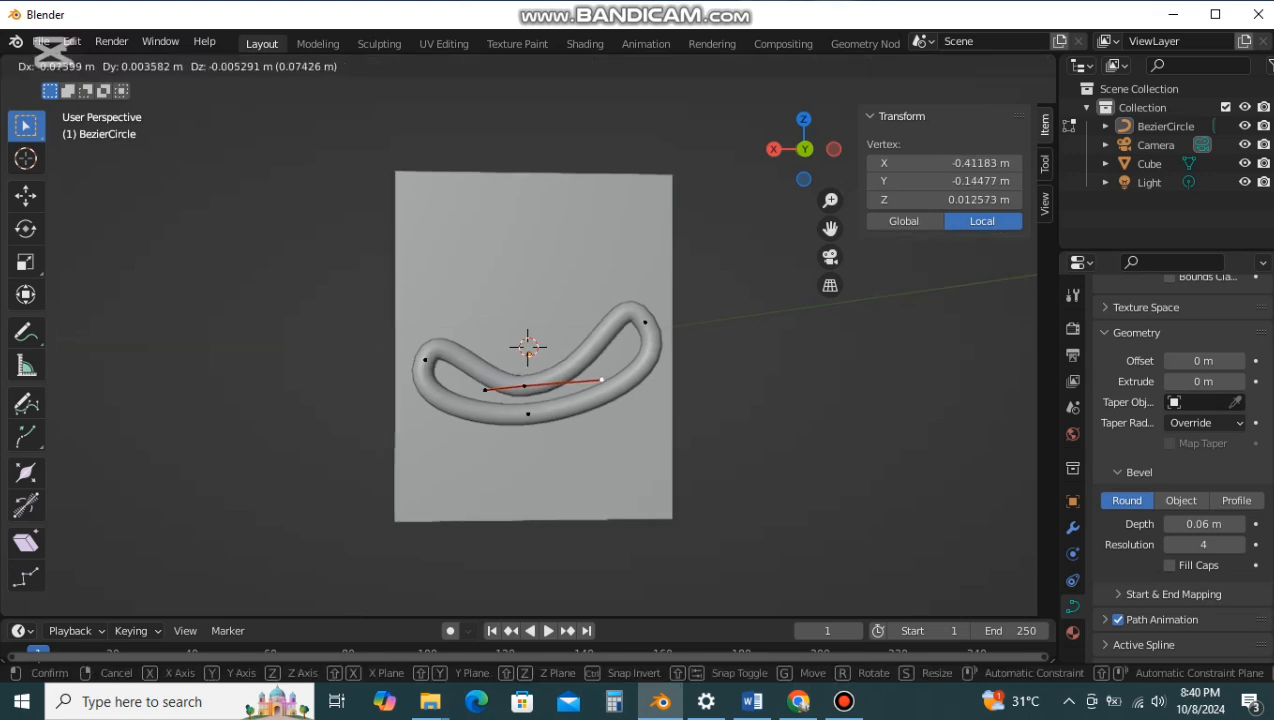
click(587, 370)
Step: Lower the upper handle of the smile's right end point and adjust its opposite handle
click(645, 322)
click(615, 273)
key(g)
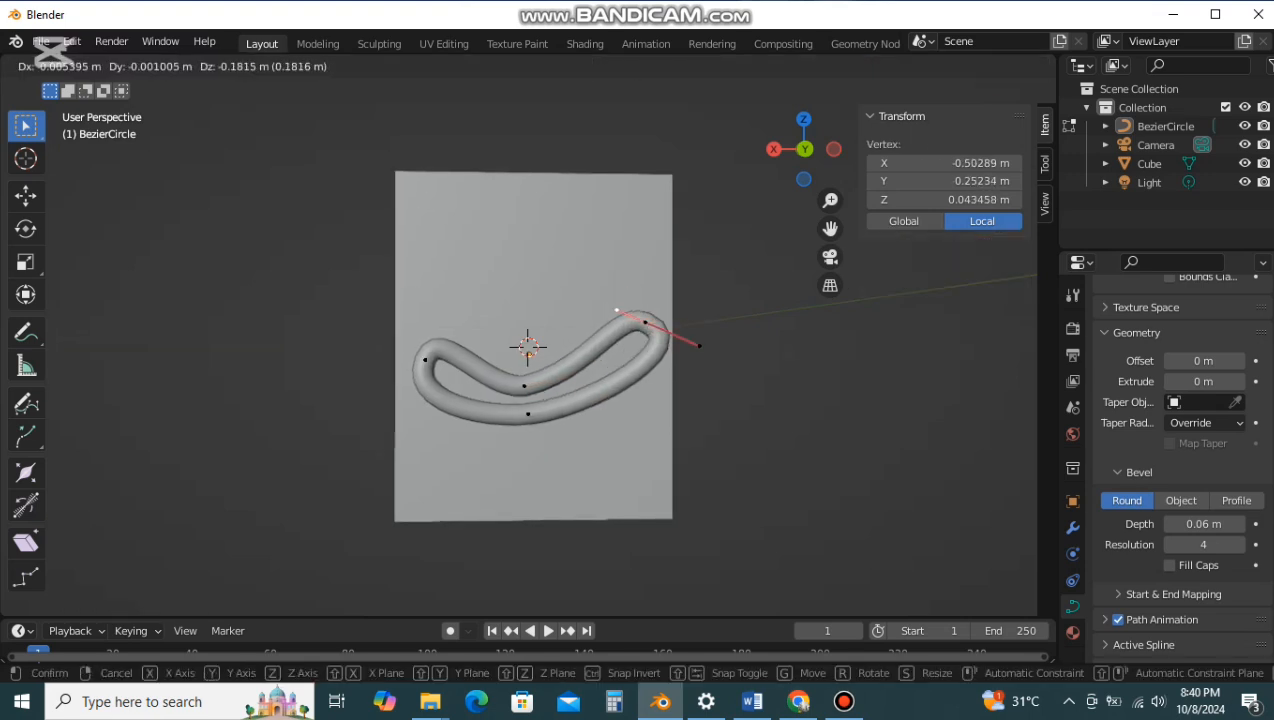
click(617, 310)
click(699, 345)
key(g)
click(700, 338)
Step: Move the right end point inward and pull its lower handle closer to narrow that corner
click(645, 322)
key(g)
click(621, 319)
click(675, 337)
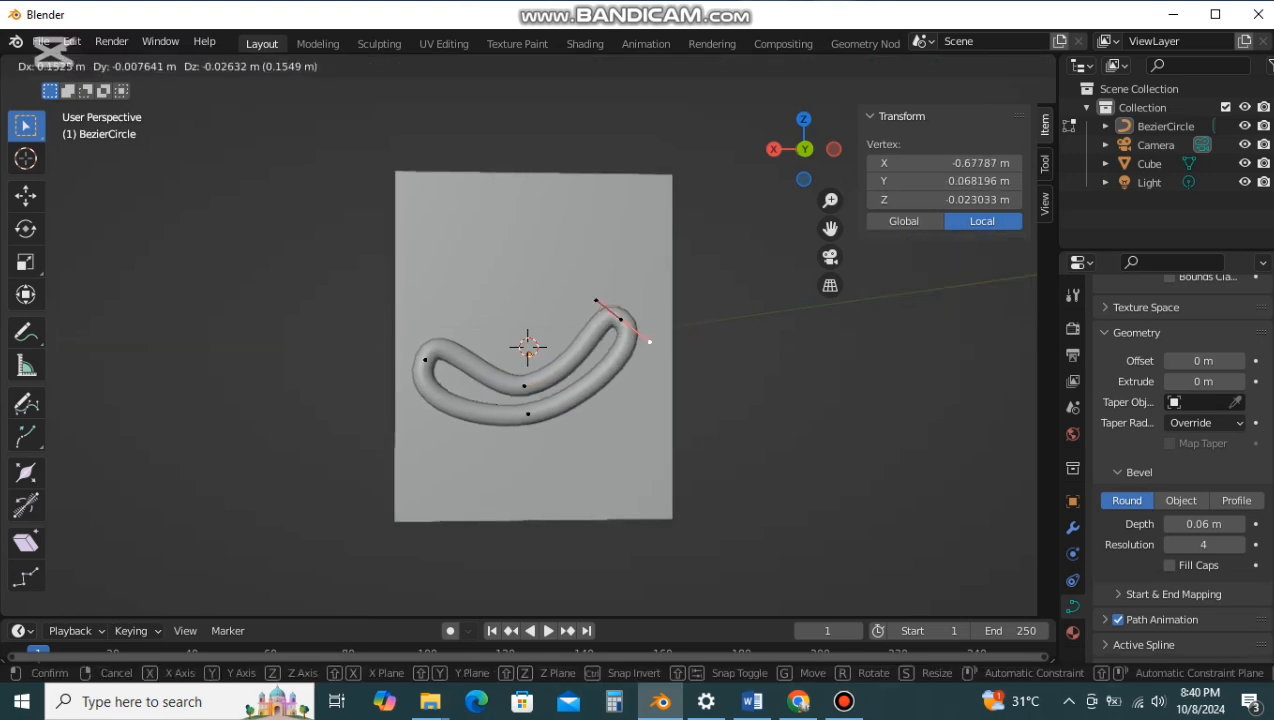
click(650, 342)
Step: Pull in both handles of the left end point and adjust the left handle of the bottom middle point
click(425, 359)
click(435, 325)
key(g)
click(448, 336)
click(394, 389)
key(g)
click(417, 387)
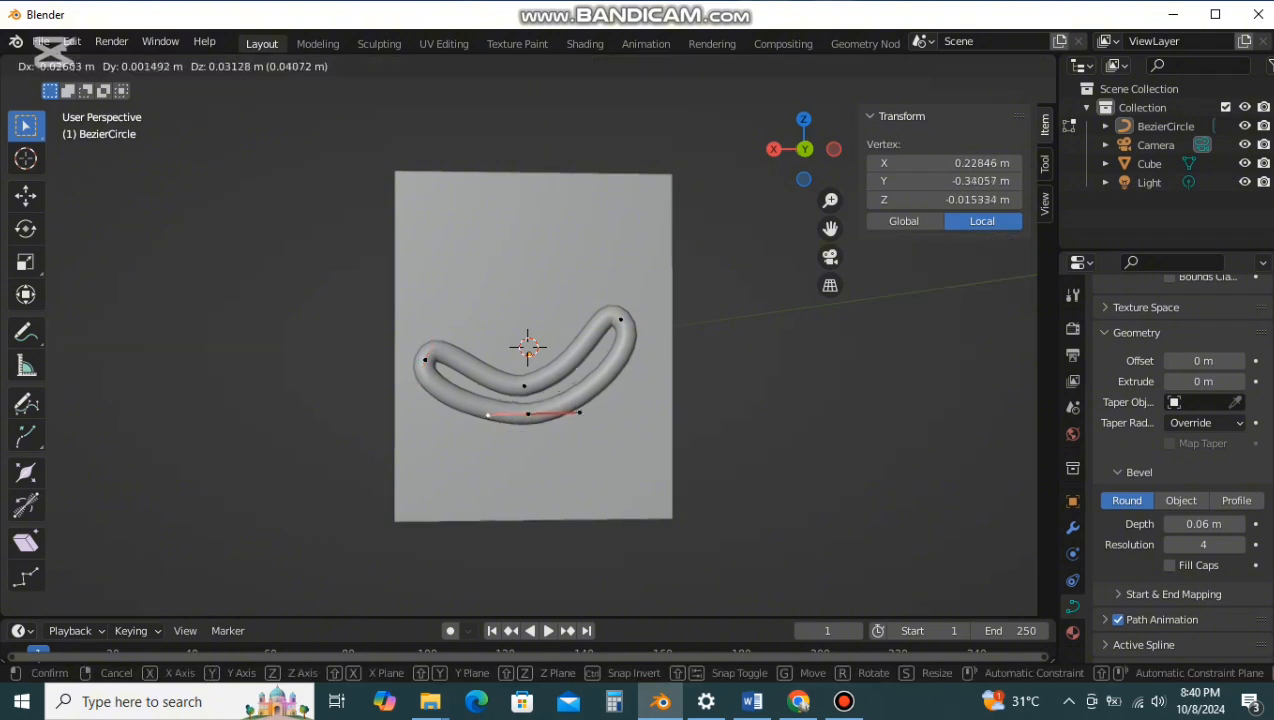
click(490, 412)
Step: Shift the inner middle point slightly right, lower its left handle and extend its right handle to smooth the upper curve
click(524, 386)
key(g)
click(526, 386)
key(g)
click(533, 386)
click(494, 390)
key(g)
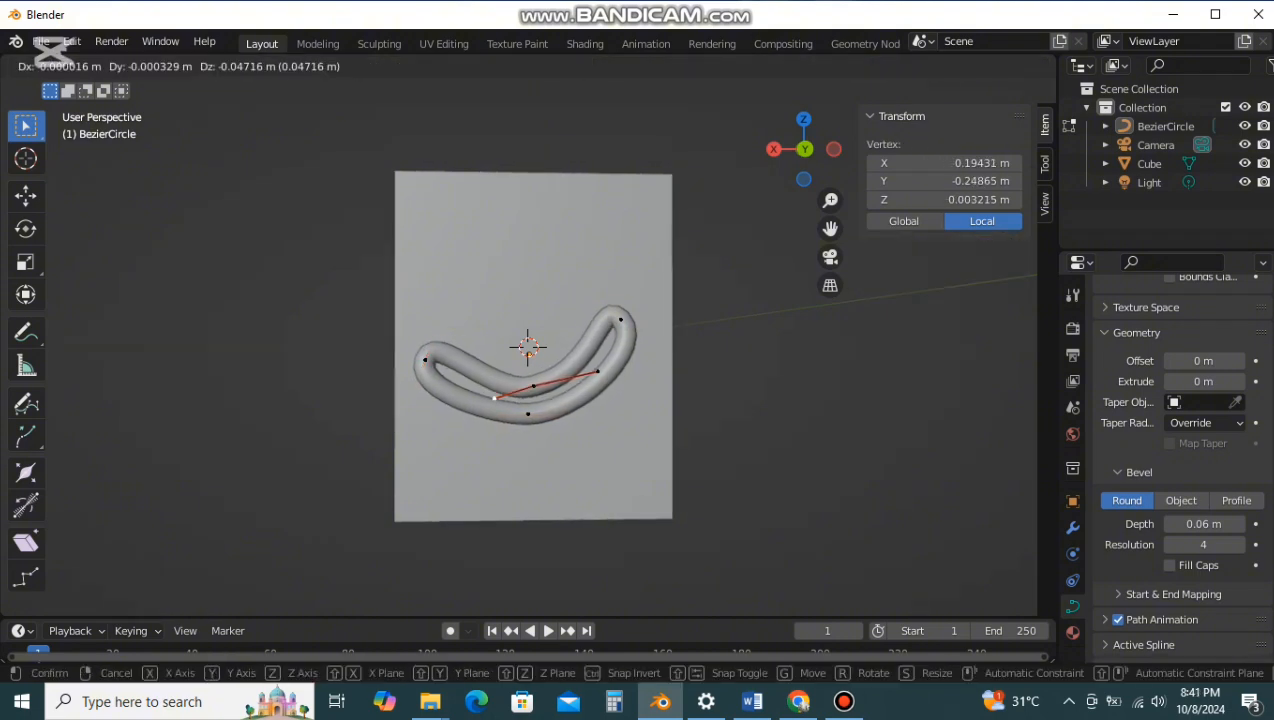
click(476, 404)
click(597, 371)
key(g)
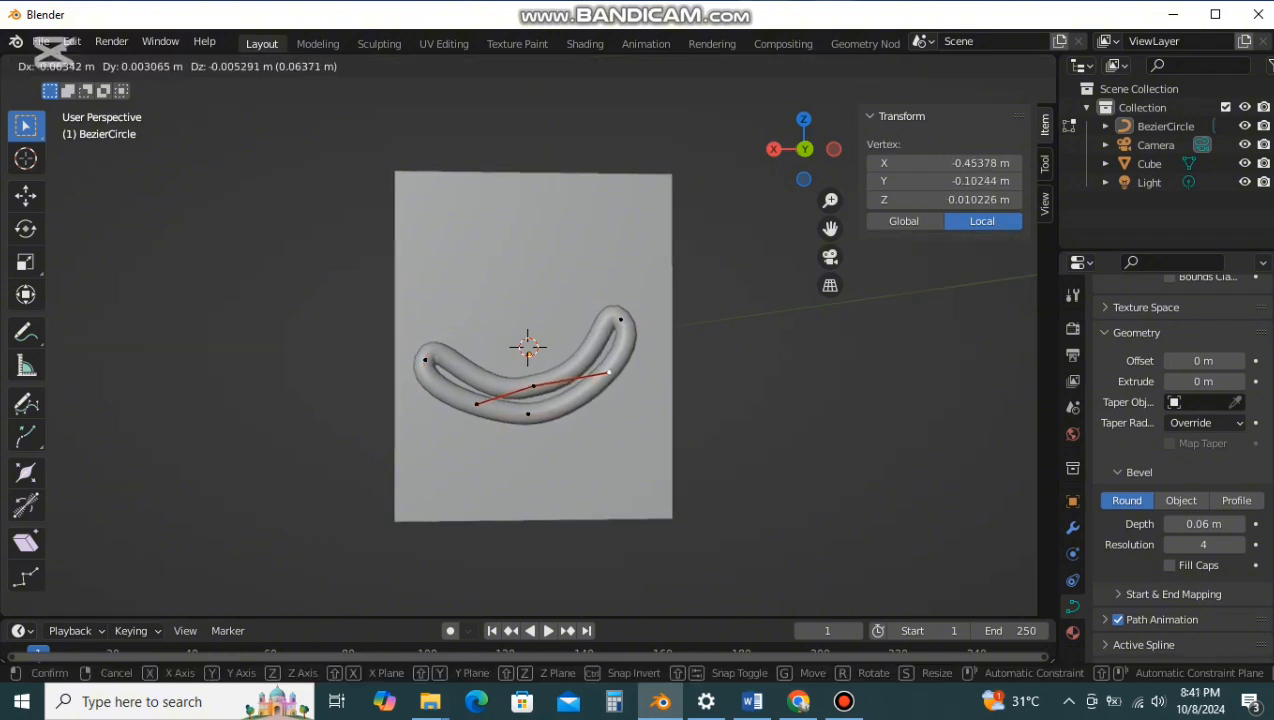
click(609, 372)
Step: Shift the bottom middle point slightly right and move the left end point inward, adjusting their handles
click(528, 413)
key(g)
click(537, 414)
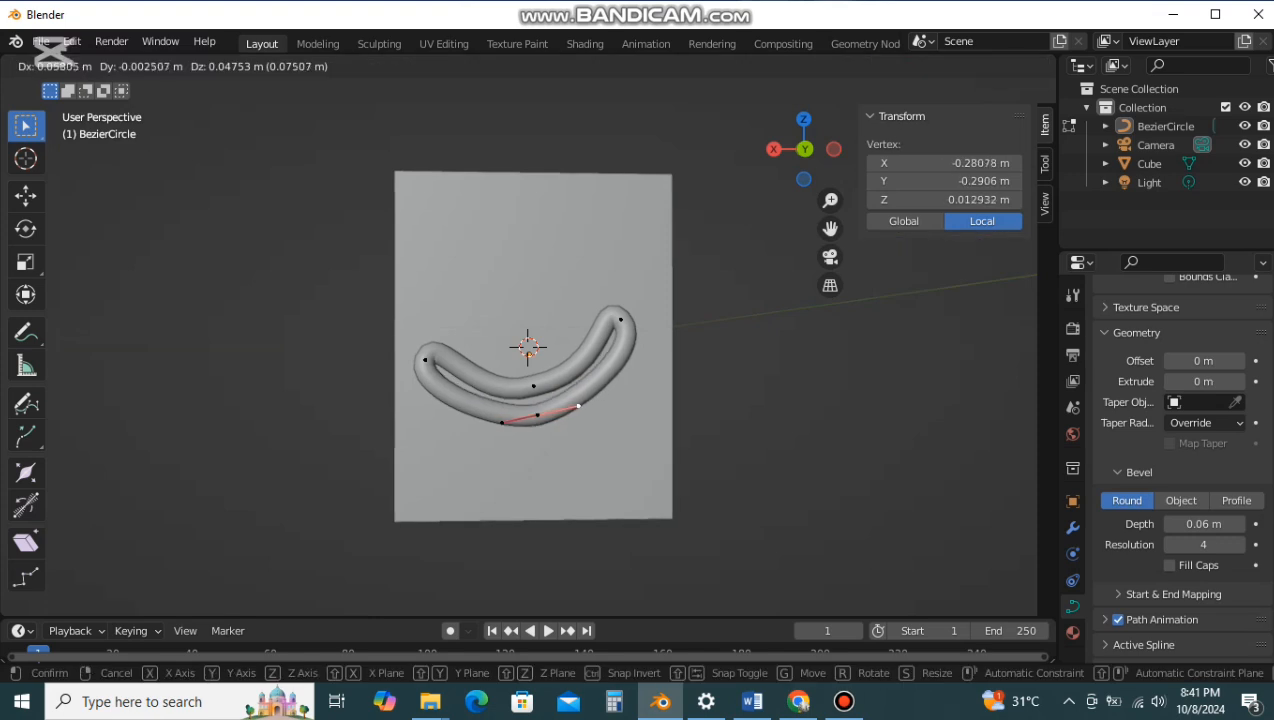
click(426, 360)
key(g)
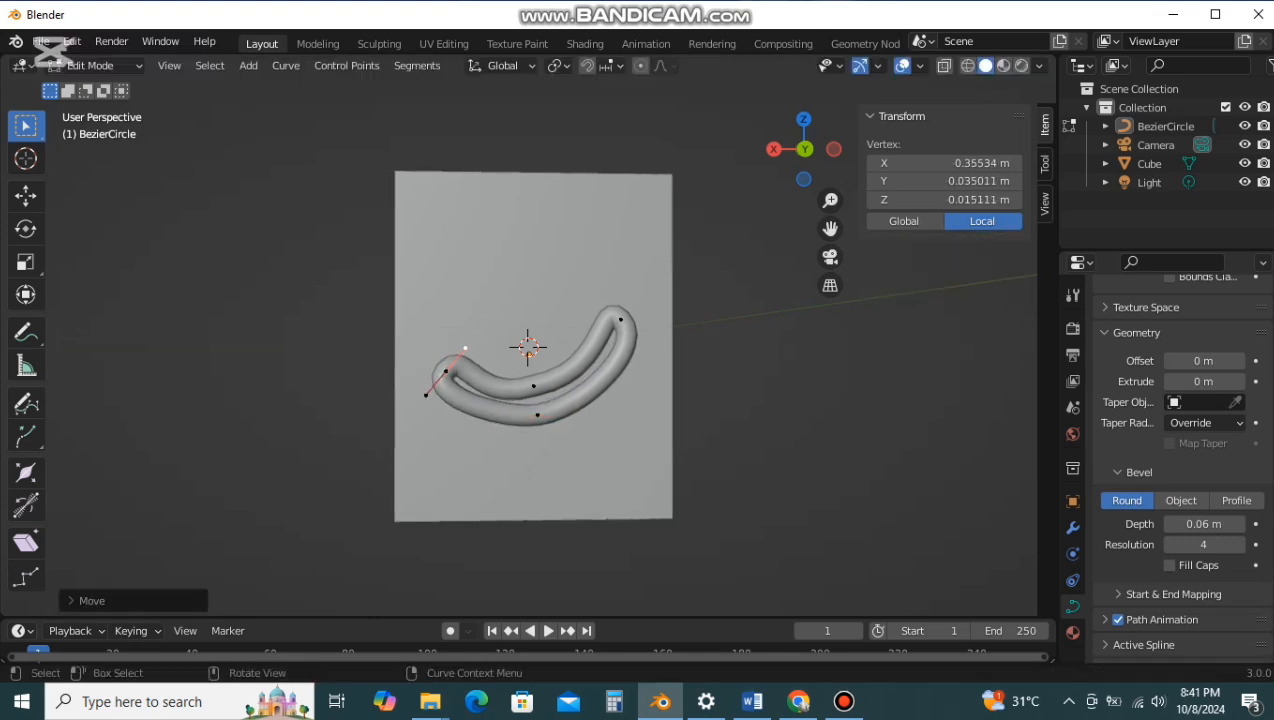
click(433, 398)
Step: Raise the inner middle point and reposition both of its handles to reshape the upper lip curve
click(533, 386)
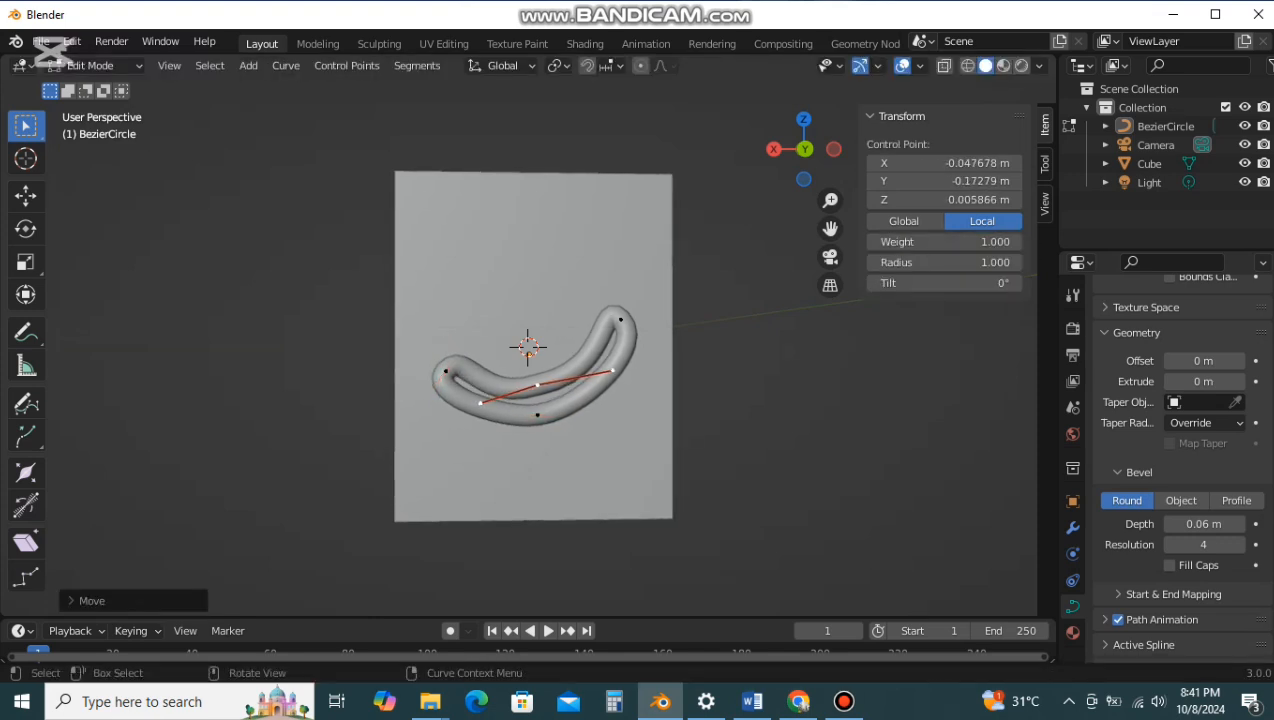
key(g)
click(547, 371)
click(490, 389)
key(g)
click(492, 389)
click(623, 356)
key(g)
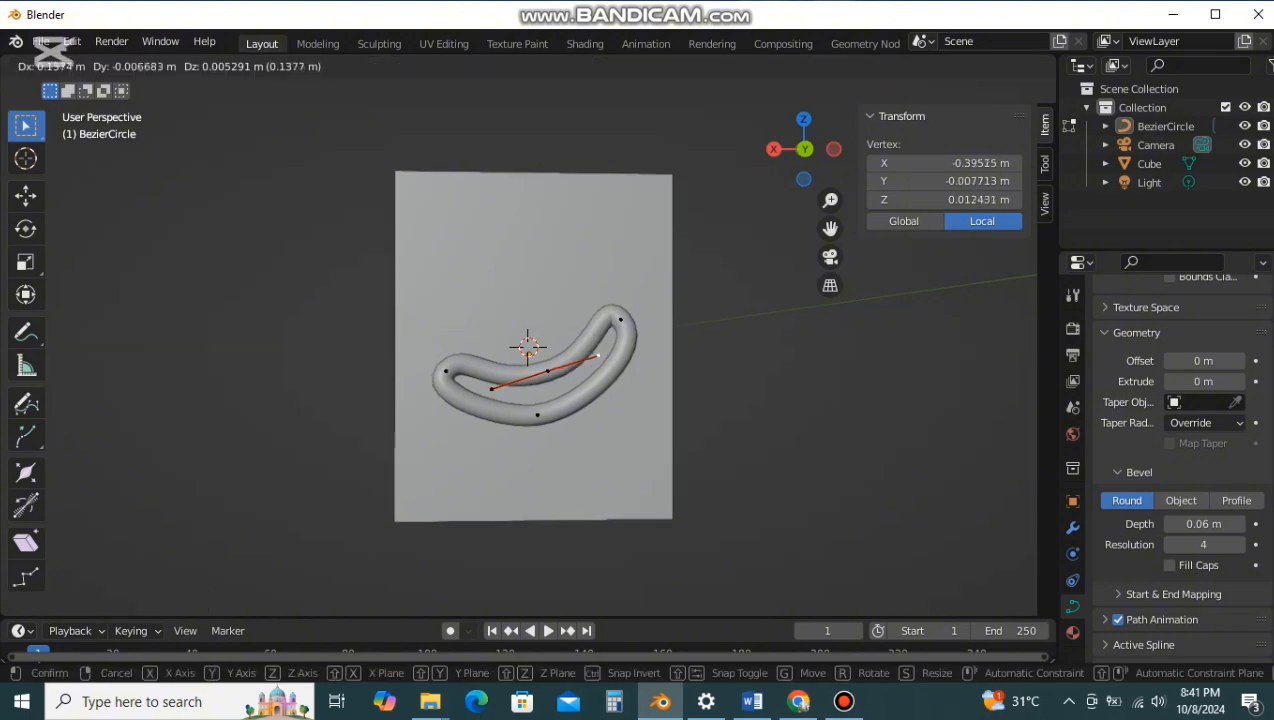
click(600, 347)
Step: Raise the bottom middle point closer to the upper curve
click(537, 415)
key(g)
click(538, 398)
Step: Pull both handles of the right end point inward to tighten that corner of the smile
scroll(538, 398, up, 4)
scroll(538, 398, up, 1)
middle_drag(600, 380, 588, 368)
click(754, 271)
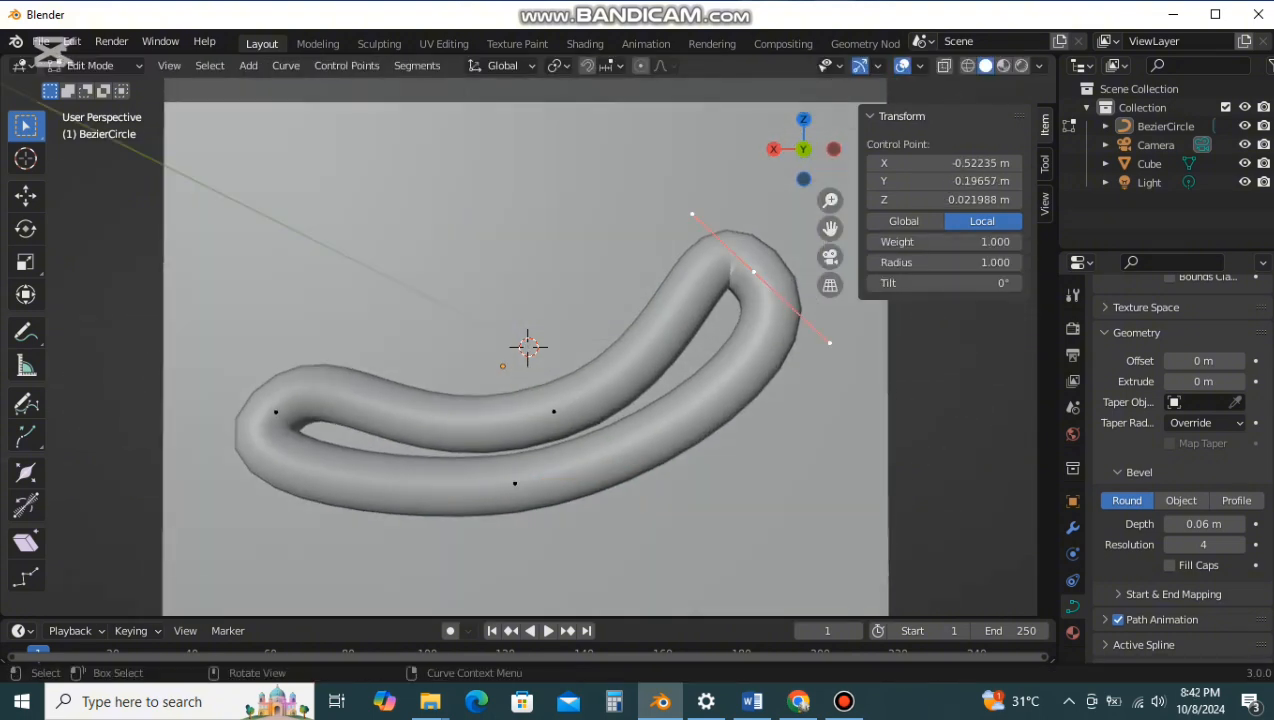
click(691, 213)
key(g)
click(697, 250)
click(854, 308)
key(g)
click(800, 341)
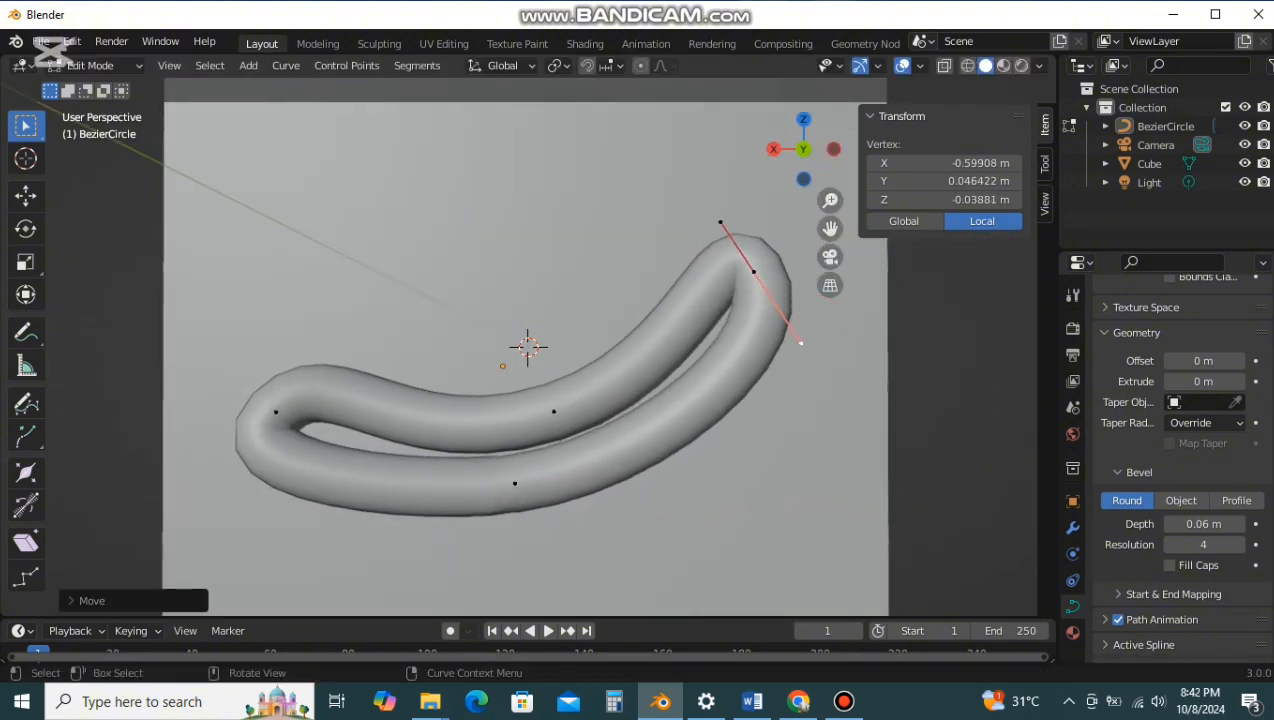
Step: Move the left end point inward and shorten its two handles to tighten that corner
click(276, 412)
key(g)
click(293, 397)
click(353, 336)
key(g)
click(358, 359)
click(217, 441)
key(g)
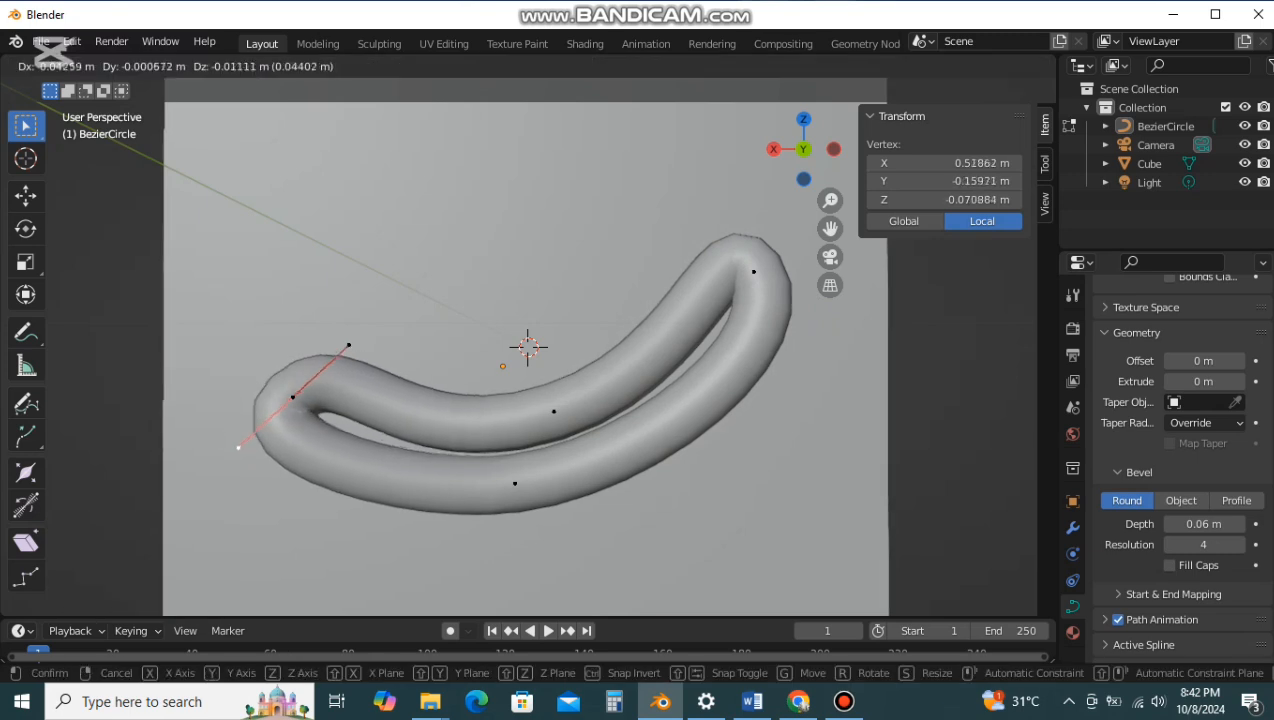
click(239, 447)
Step: Nudge the bottom middle point up to narrow the gap and adjust the inner middle point's left handle
click(515, 483)
key(g)
click(521, 474)
middle_drag(521, 474, 543, 487)
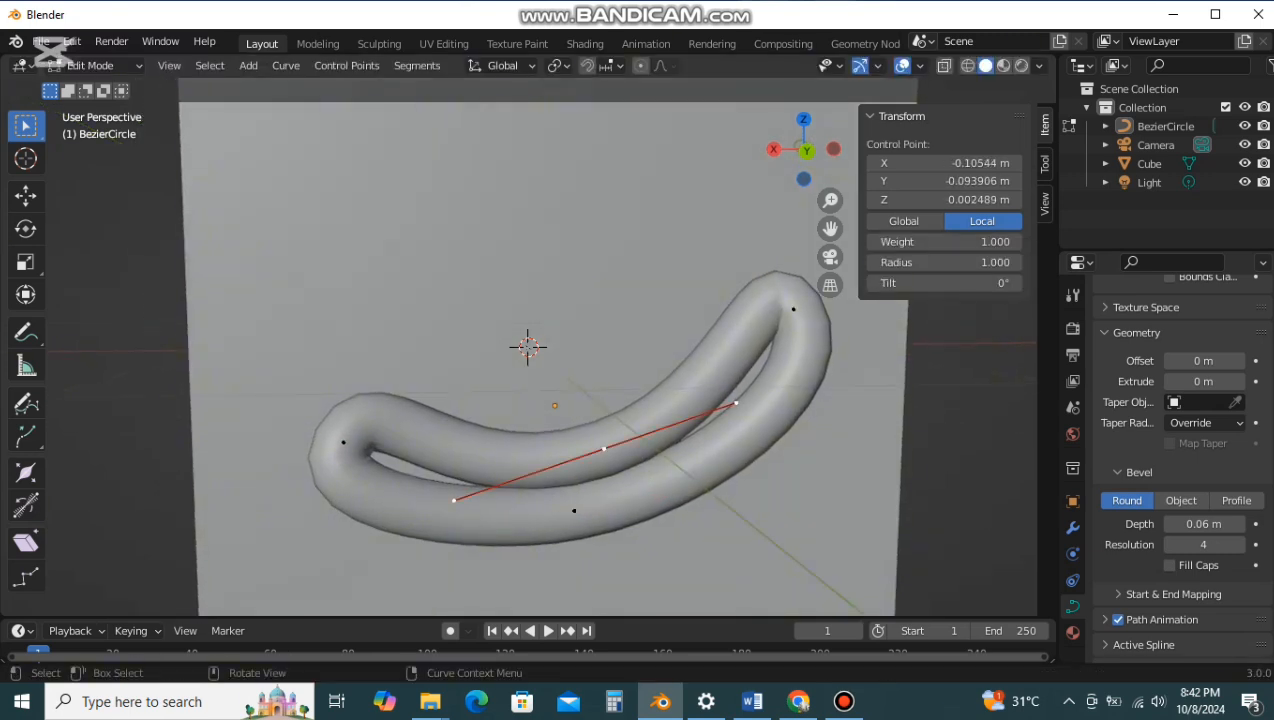
click(470, 498)
Step: Move the left end point further inward and lower its upper handle to close the gap there
click(343, 442)
key(g)
click(372, 427)
click(407, 360)
key(g)
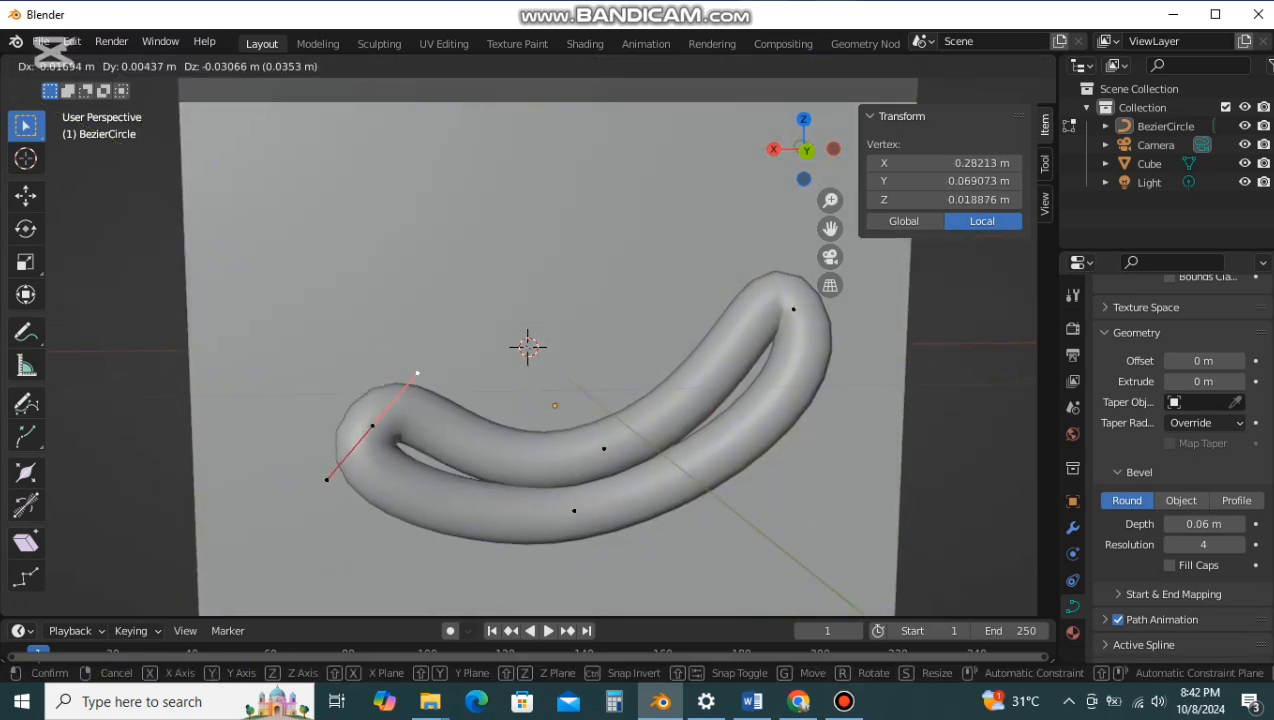
click(405, 396)
Step: Lower the upper handle of the right end point to close the gap between the tubes
click(793, 309)
click(764, 261)
key(g)
click(755, 309)
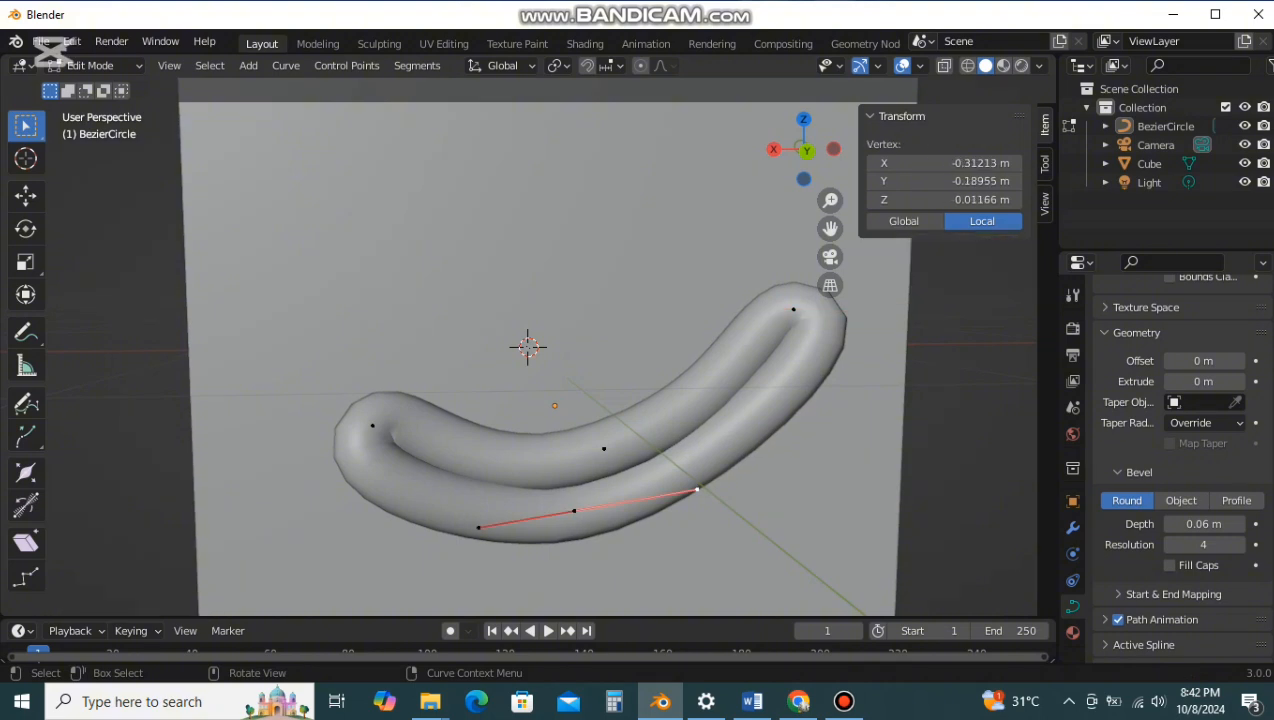
key(g)
click(793, 455)
key(ctrl+z)
Step: Pull the lower handle of the right end point down and inward to slim that corner
middle_drag(793, 455, 792, 446)
scroll(792, 446, down, 1)
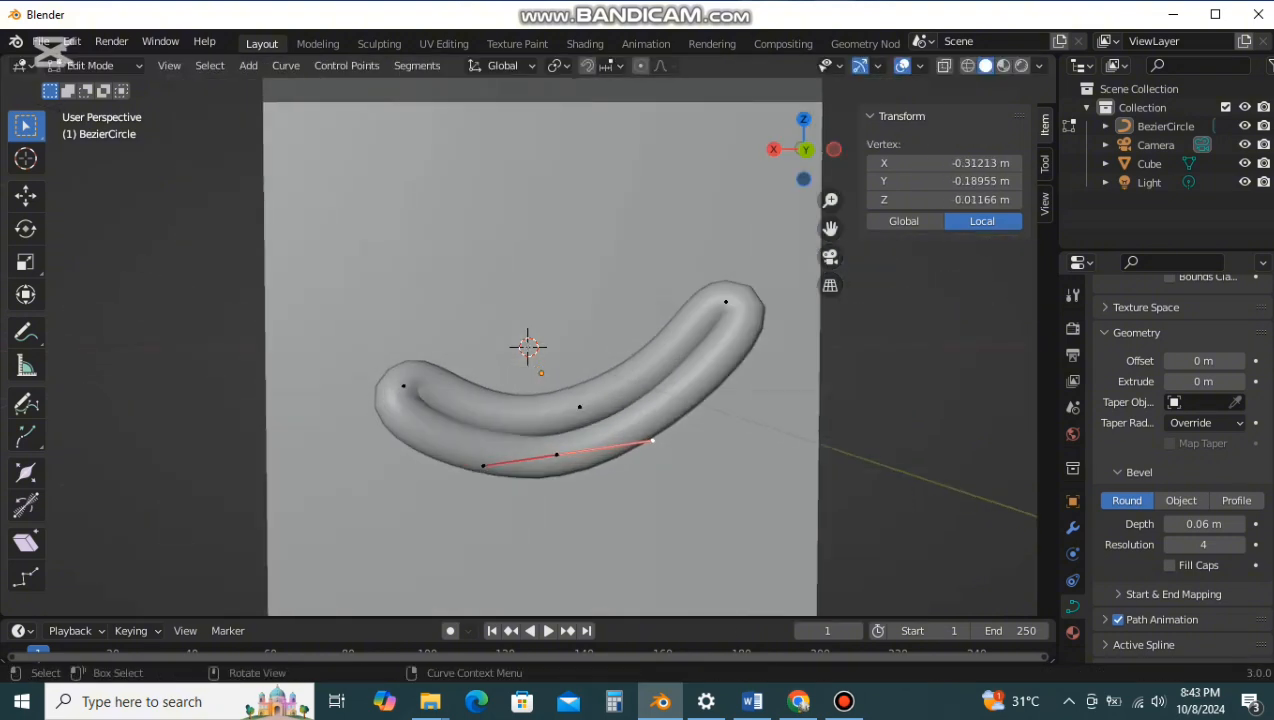
scroll(792, 440, up, 1)
click(794, 420)
click(785, 286)
middle_drag(785, 286, 757, 304)
click(805, 347)
key(g)
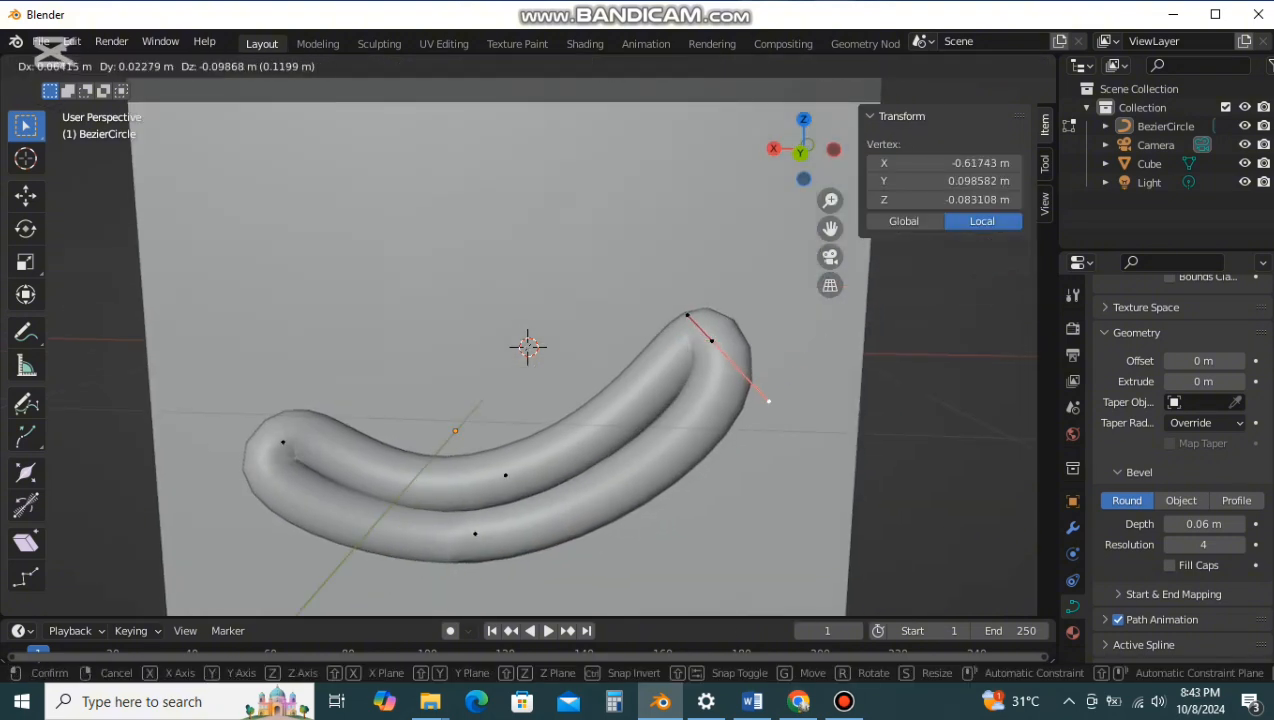
click(769, 402)
Step: Nudge the inner middle point slightly toward the left end of the smile
middle_drag(769, 402, 783, 384)
scroll(783, 384, down, 4)
scroll(783, 384, up, 1)
click(563, 394)
key(g)
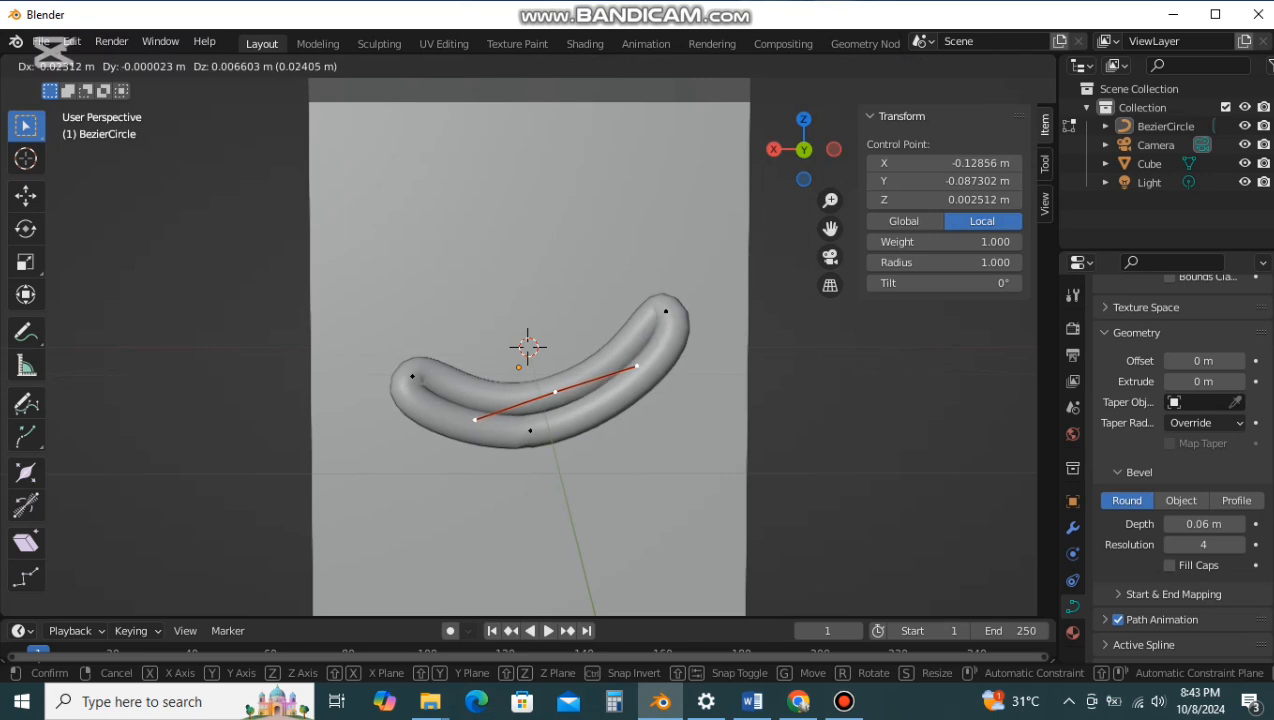
click(555, 392)
scroll(555, 392, up, 6)
scroll(555, 392, down, 3)
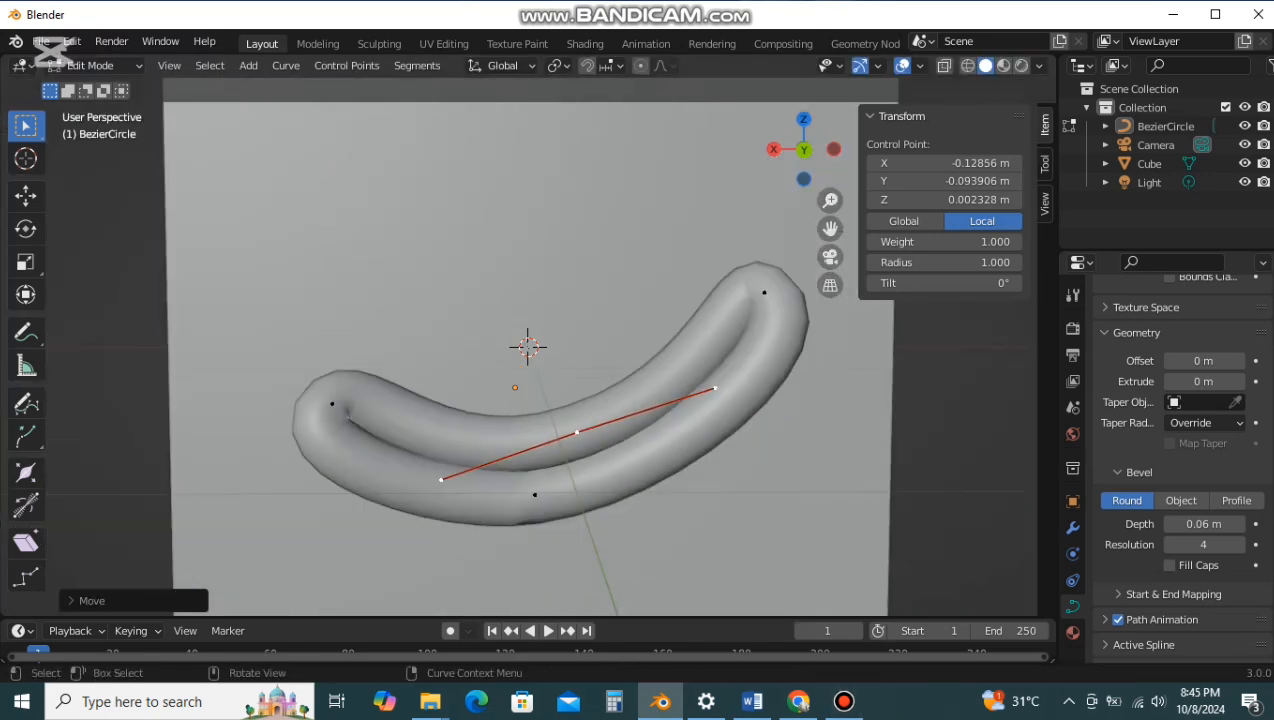
scroll(528, 350, down, 6)
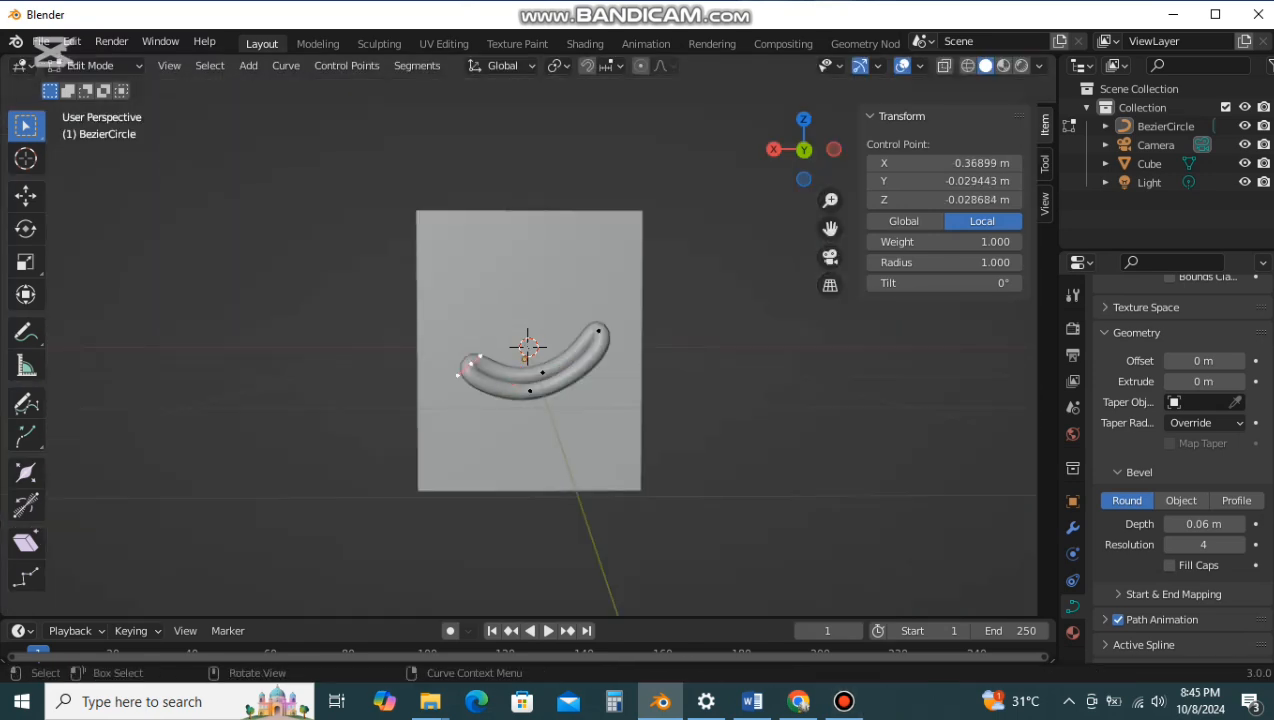
key(g)
click(484, 359)
click(598, 331)
key(g)
click(606, 360)
scroll(606, 360, up, 2)
key(ctrl+z)
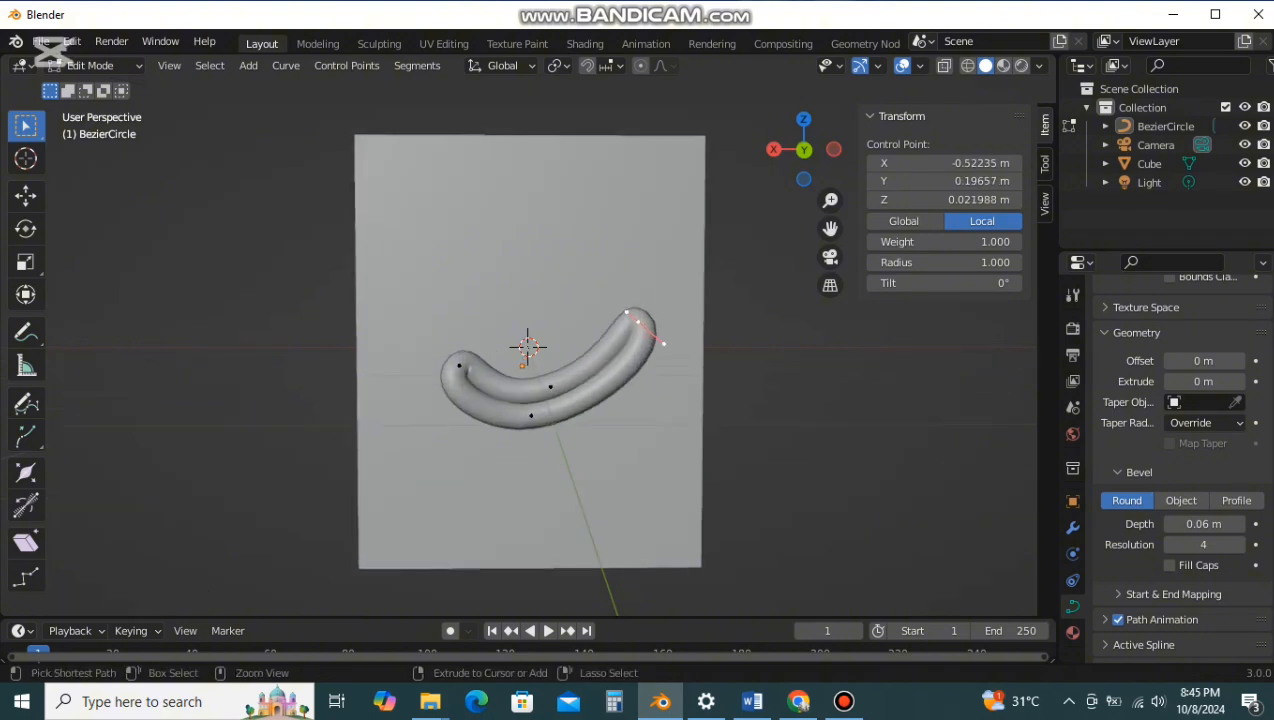
key(ctrl+z)
Step: Return the smile curve to Object Mode
click(100, 87)
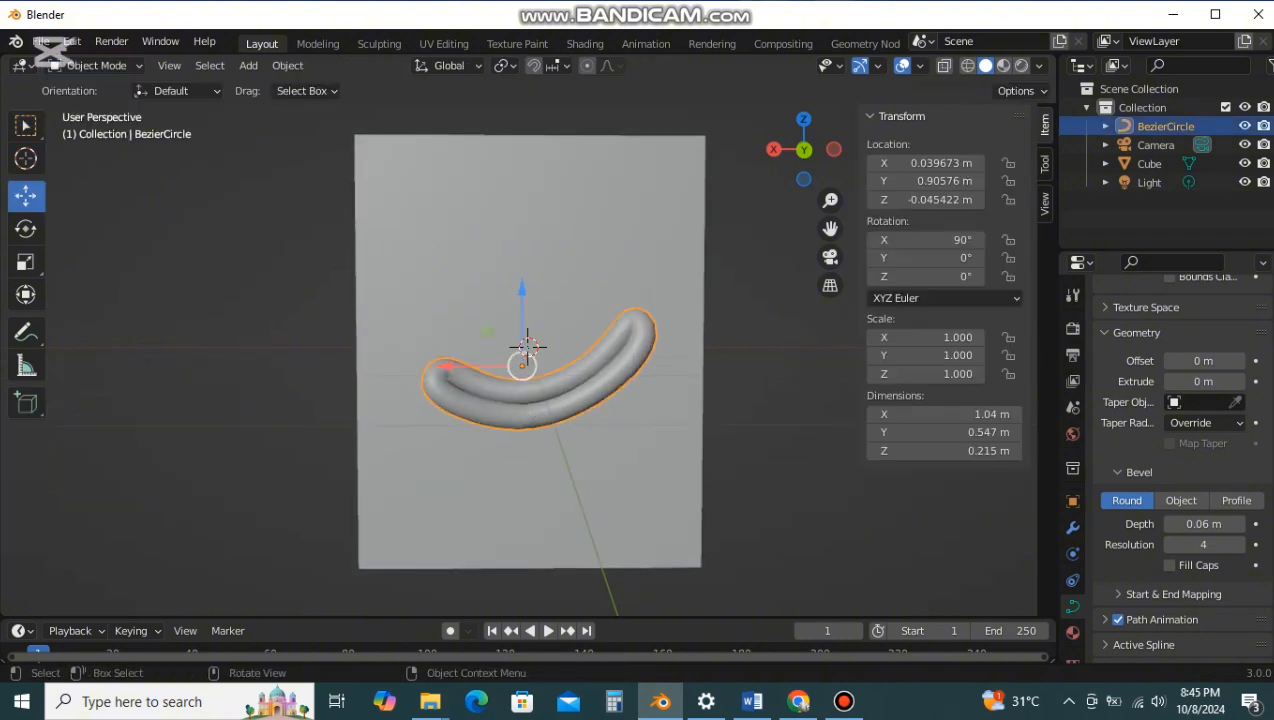
Step: Scale the smile curve down to about 0.896, shift it toward the right side of the cube's face, and deselect it
key(s)
click(572, 400)
key(g)
click(612, 398)
key(alt+a)
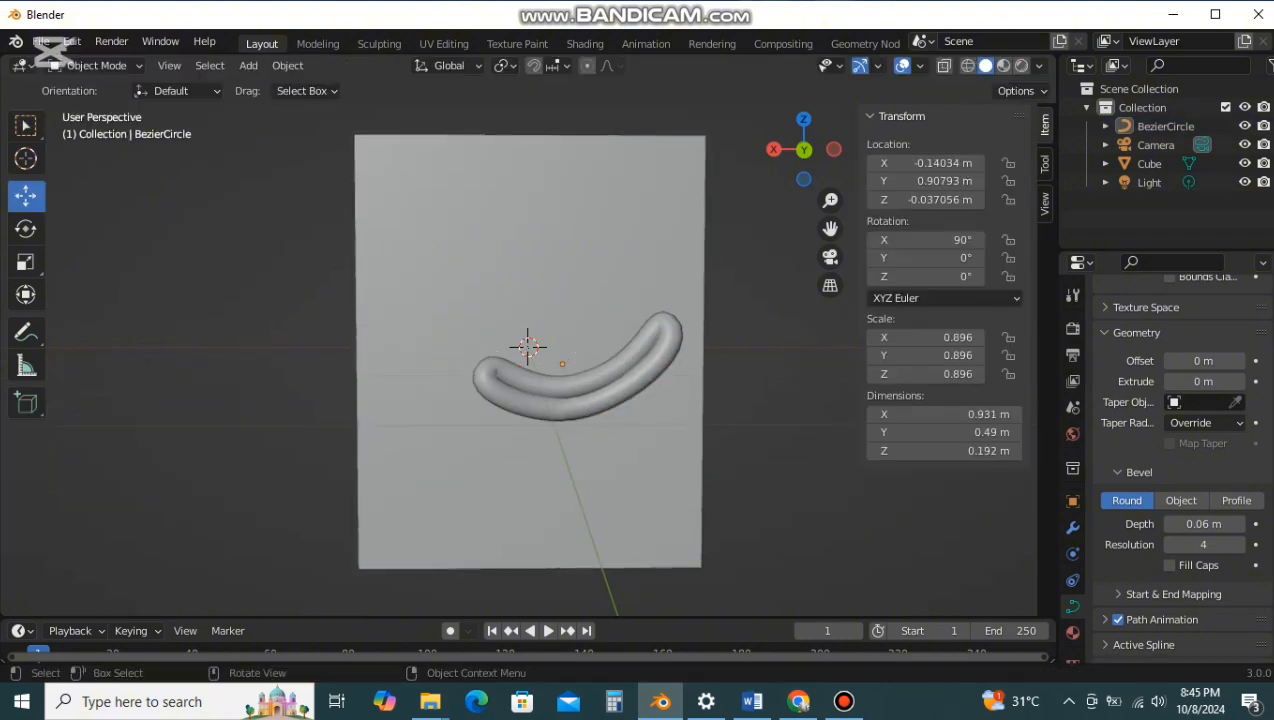
Step: Add a UV sphere and move it along the X axis to about 1.77 m, beside the cube
key(shift+a)
click(853, 373)
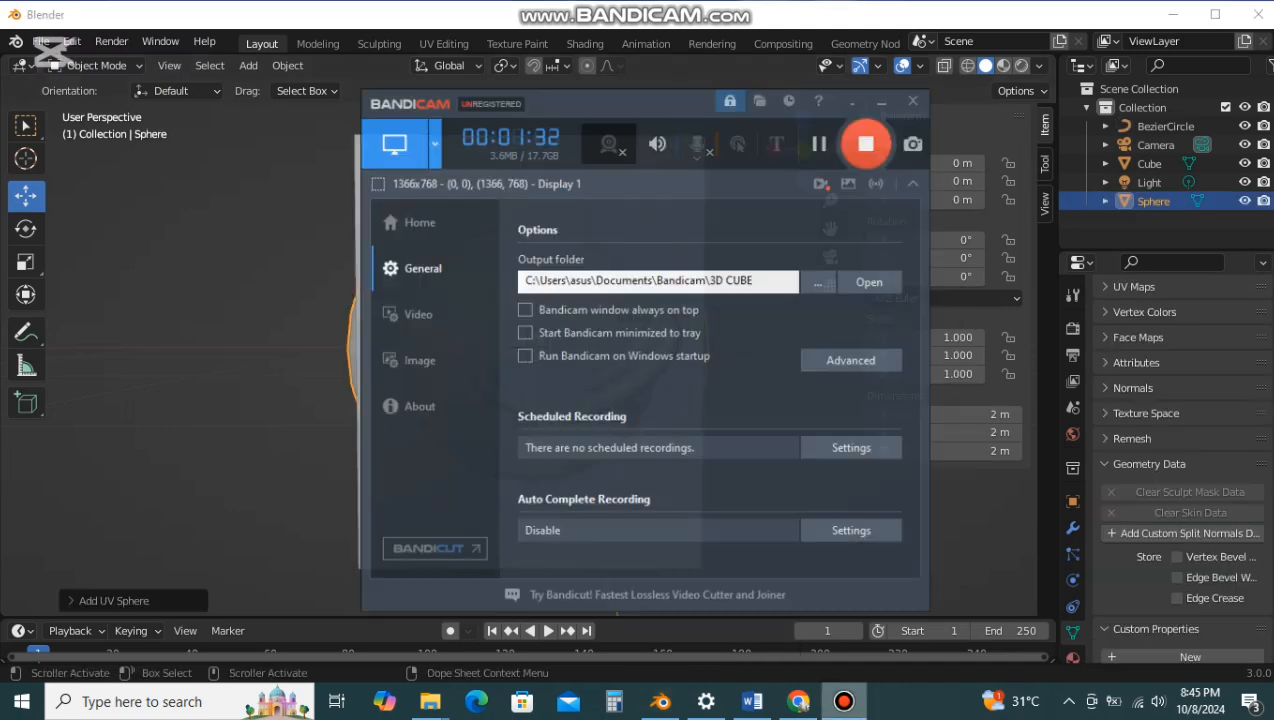
key(g)
key(x)
click(528, 346)
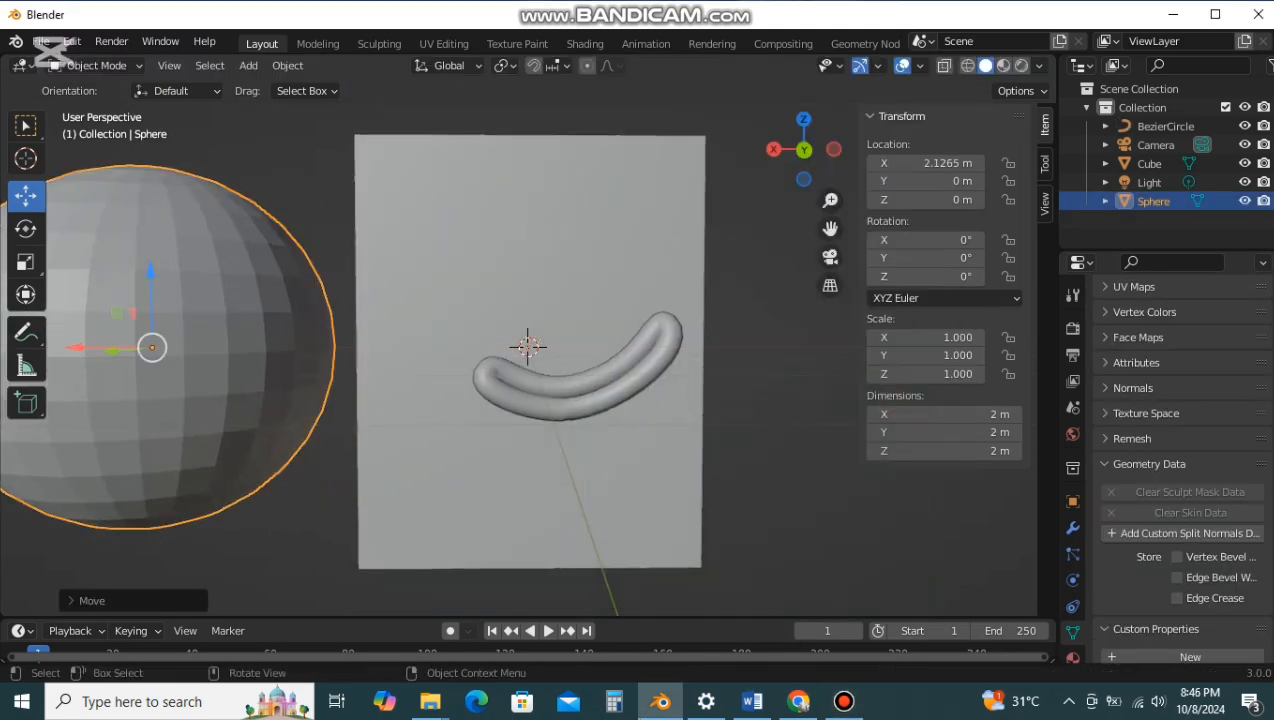
click(804, 150)
scroll(740, 300, down, 4)
key(g)
key(x)
click(690, 346)
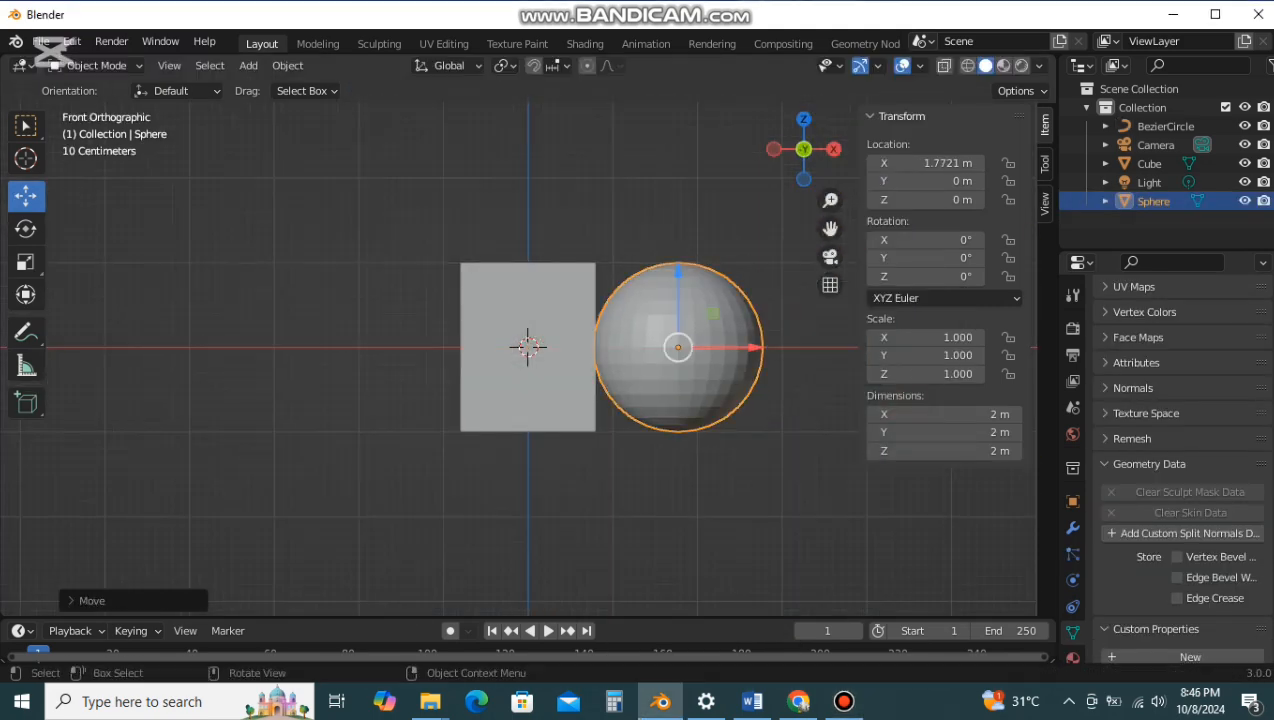
Step: Scale the sphere to about 0.309 and place it at about Y 1.37 m, Z 0.56 m in front of the smile's side
key(s)
click(708, 308)
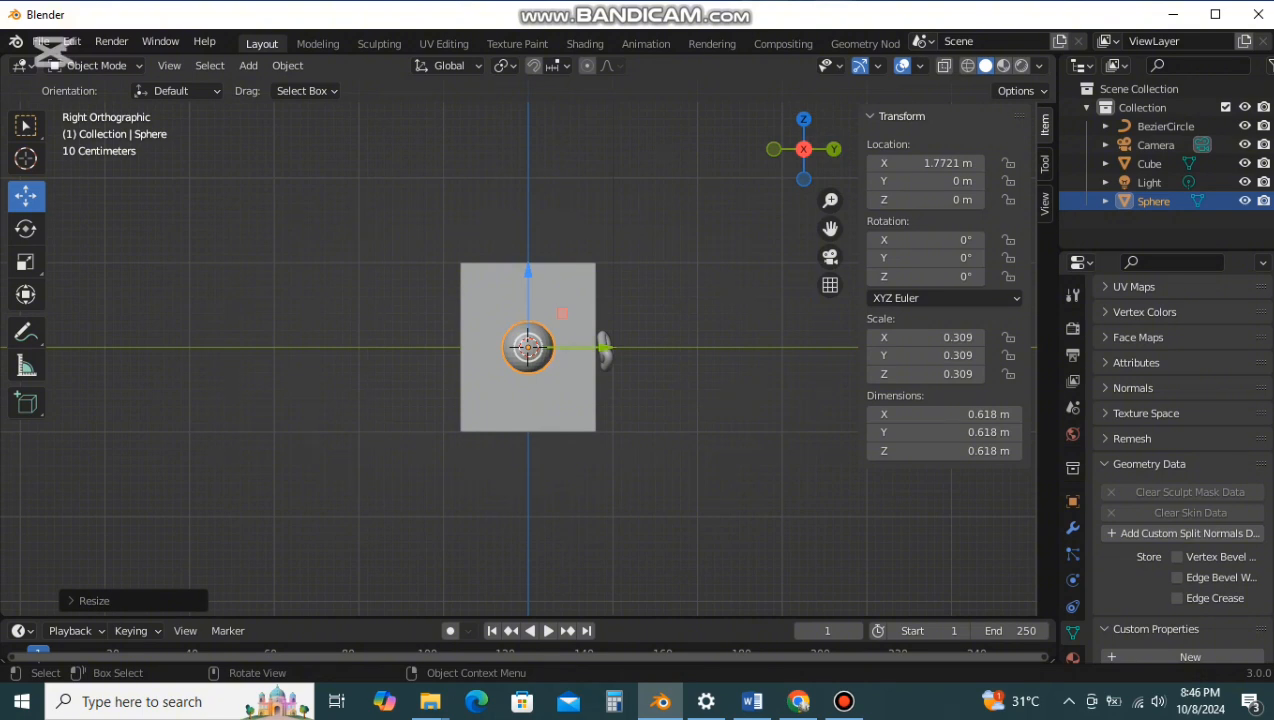
key(g)
click(644, 299)
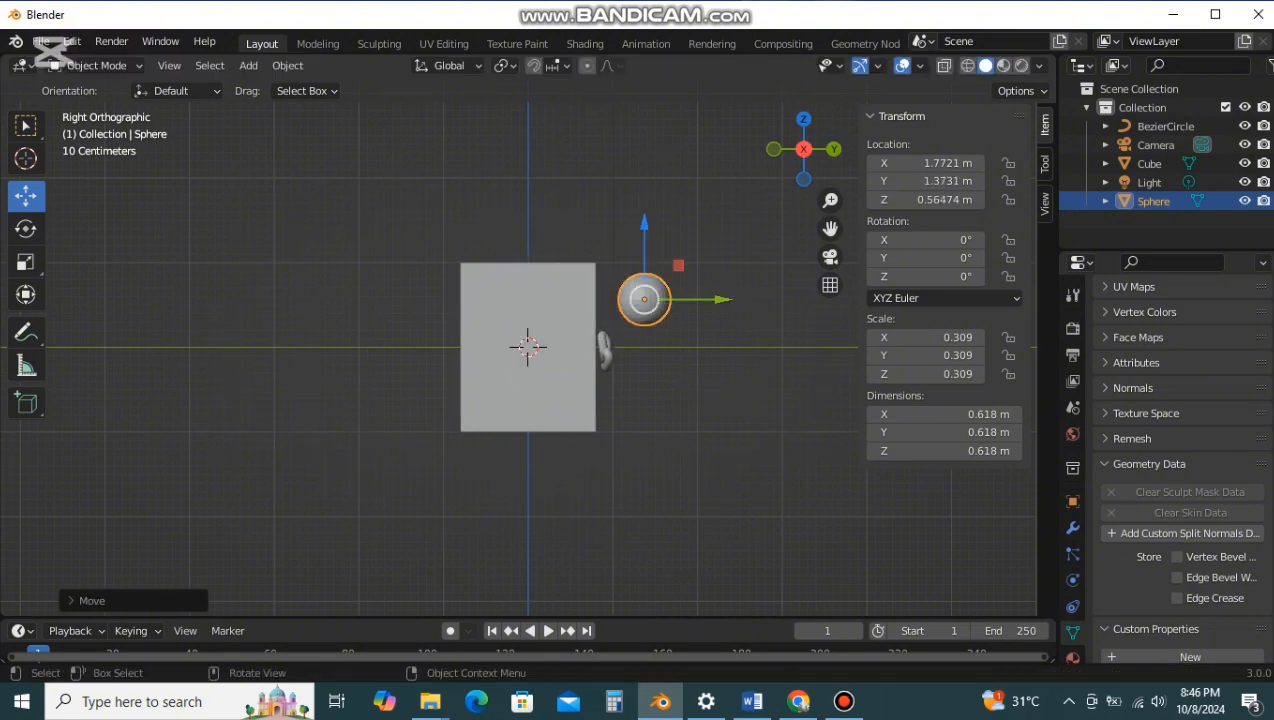
Step: Adjust the handles at one end of the smile curve to reduce its depth, and return to Object Mode
scroll(644, 299, up, 3)
middle_drag(644, 299, 811, 338)
scroll(430, 340, up, 2)
key(ctrl+KP_1)
scroll(715, 330, up, 4)
click(745, 280)
key(Tab)
click(737, 263)
click(726, 297)
click(732, 287)
key(g)
click(704, 328)
key(g)
click(912, 370)
click(102, 87)
Step: Move the smile curve closer to the cube's face, to about Y 0.813 m
key(g)
click(763, 332)
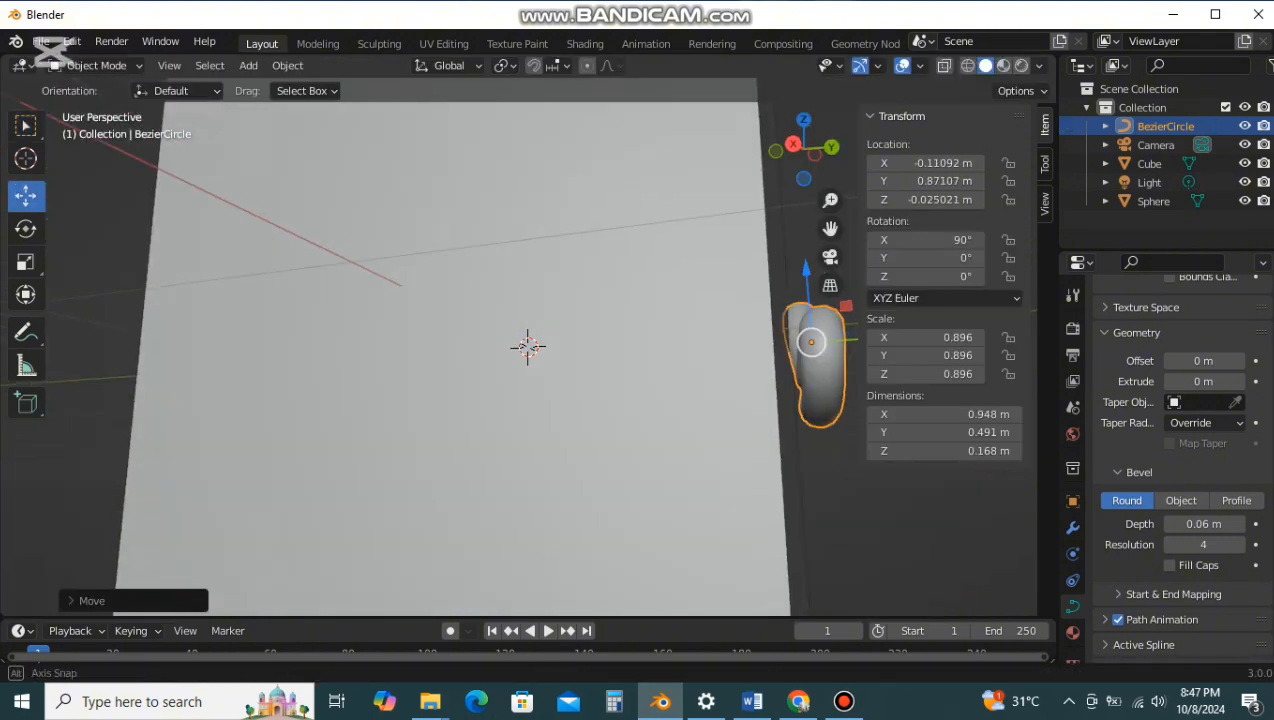
key(g)
click(925, 450)
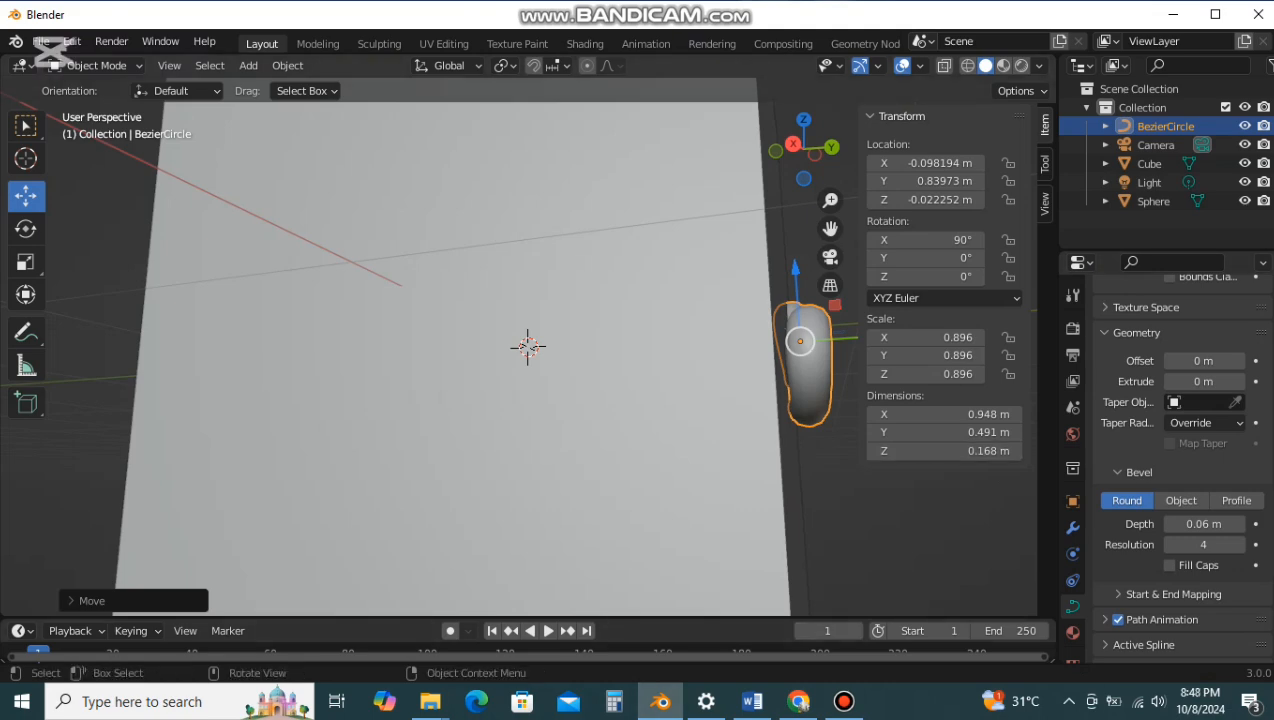
drag(800, 341, 793, 341)
Step: Edit the smile curve and pull the lower handle of its right end point down and inward
middle_drag(793, 341, 600, 376)
click(98, 66)
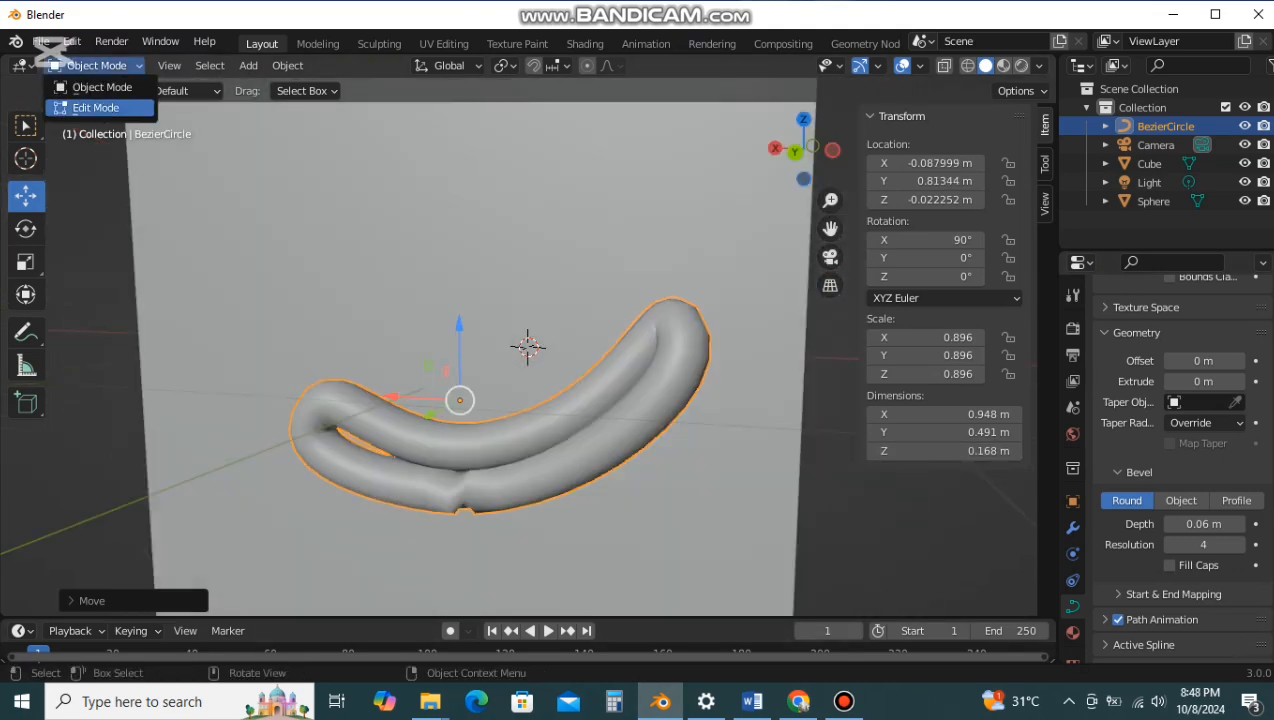
click(96, 108)
click(640, 275)
click(677, 325)
click(717, 373)
key(g)
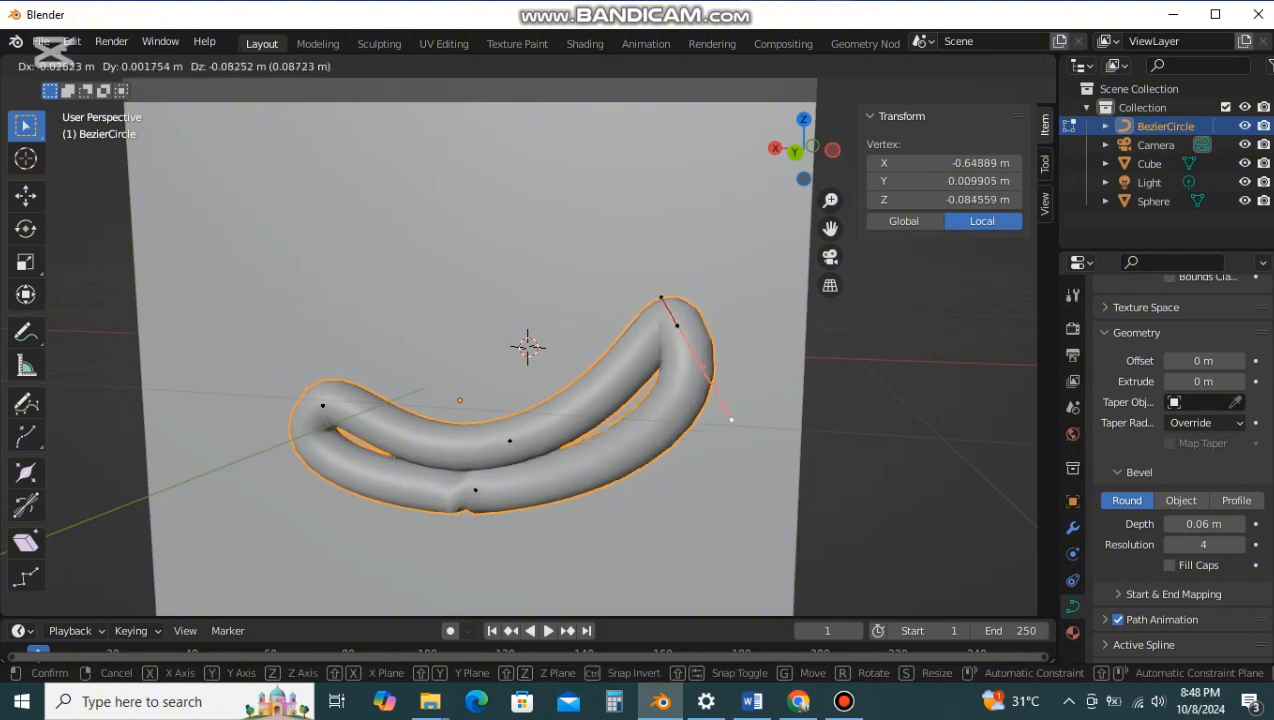
click(707, 472)
Step: Nudge the upper handle of the smile's right end point in the side view to refine its depth
middle_drag(707, 472, 597, 465)
click(346, 311)
key(g)
click(336, 309)
key(g)
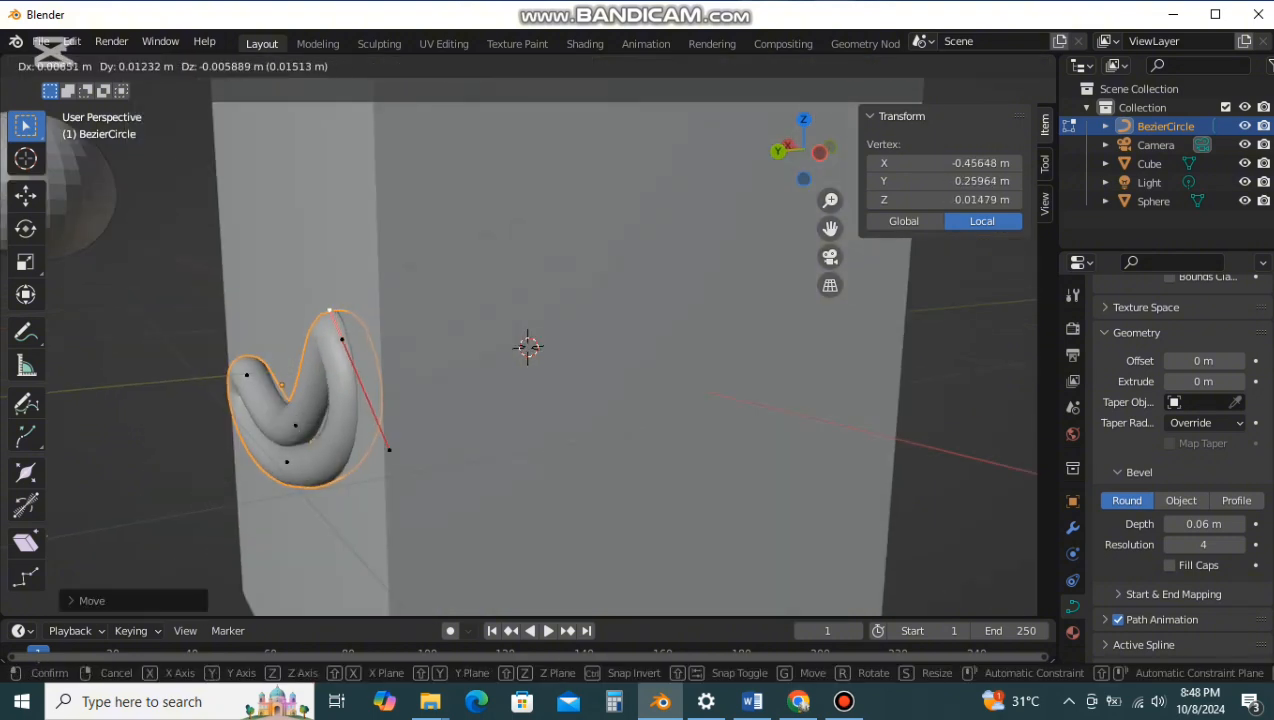
click(335, 309)
Step: Return to Object Mode and shift the whole smile curve slightly relative to the cube's face
key(Tab)
key(g)
click(316, 314)
Step: Nudge the upper and lower handles of the smile's left end point to align its depth with the cube's face
middle_drag(316, 314, 650, 318)
click(96, 108)
click(817, 345)
key(g)
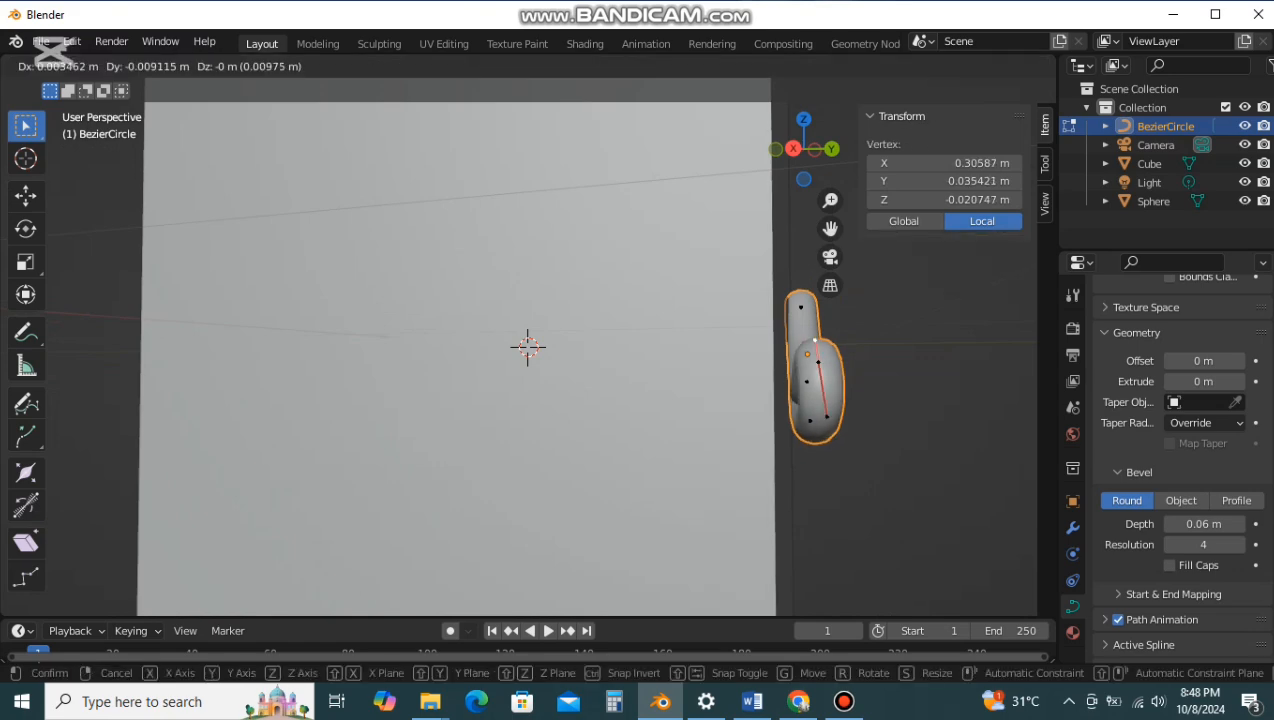
click(818, 343)
click(824, 418)
key(g)
click(824, 422)
Step: Leave Edit Mode and reposition the smile curve against the cube's face from the side
middle_drag(824, 422, 500, 405)
middle_drag(500, 405, 480, 422)
key(Tab)
key(g)
click(800, 400)
click(480, 422)
click(96, 66)
click(96, 108)
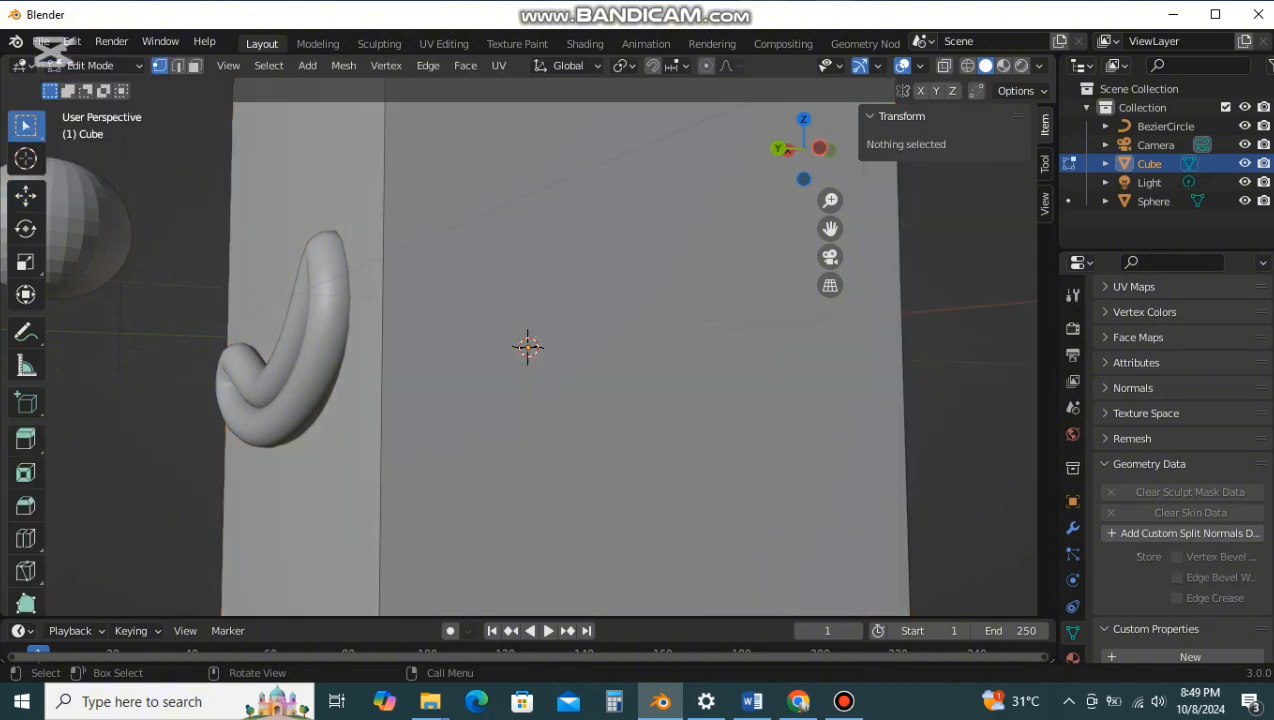
click(96, 66)
click(96, 86)
Step: Edit the smile curve again and nudge the lower handle of its right end point up and away from the cube
click(290, 400)
key(Tab)
click(372, 350)
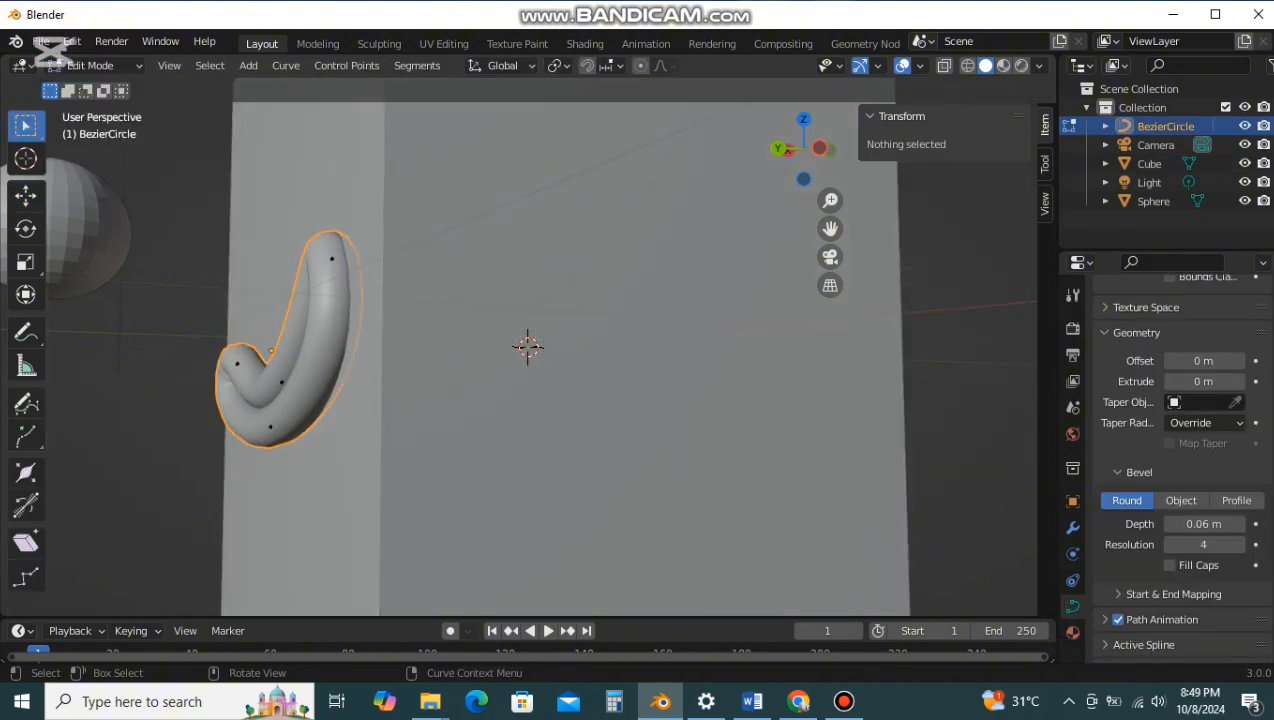
click(332, 259)
click(352, 351)
key(g)
click(342, 343)
Step: Nudge the upper handle of the smile's right end point slightly downward
click(327, 236)
key(g)
click(331, 242)
middle_drag(331, 242, 300, 252)
Step: Return to Object Mode and move the smile curve to about X -0.034 m, Y 0.868 m on the cube's face
key(Tab)
key(g)
click(270, 352)
middle_drag(270, 352, 588, 354)
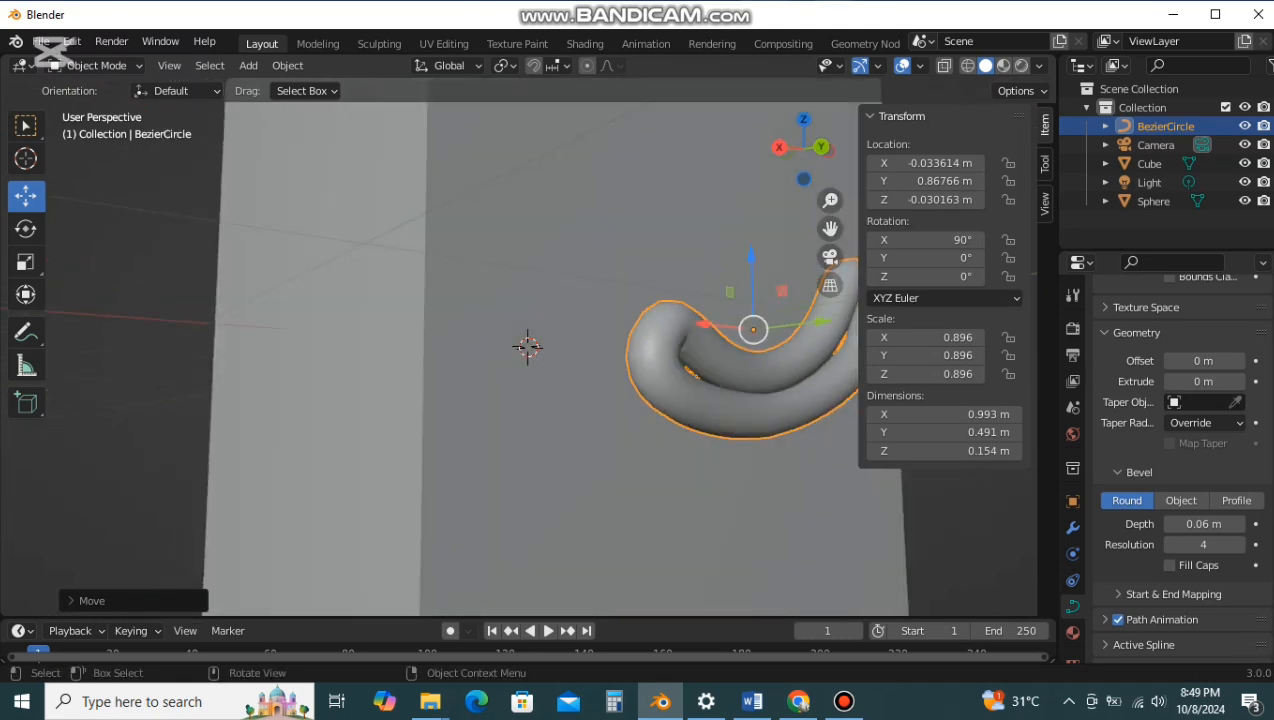
click(480, 410)
click(96, 66)
click(96, 108)
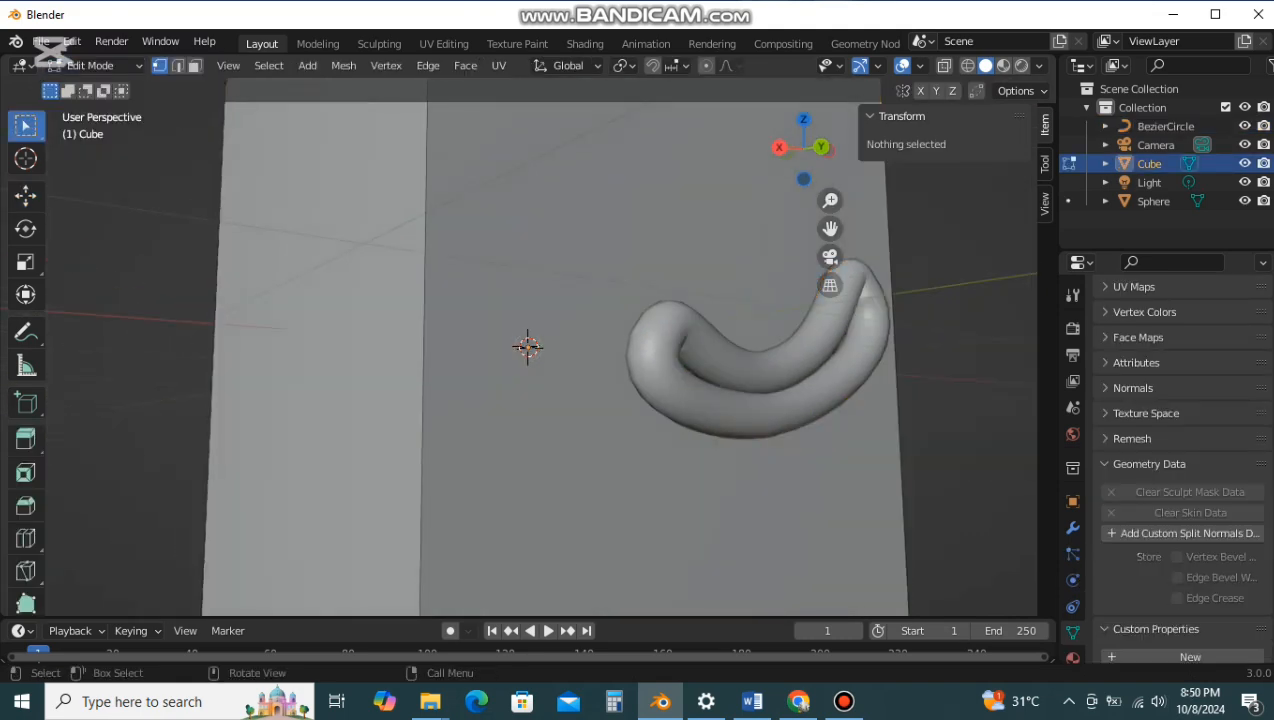
mouse_move(500, 350)
middle_down()
mouse_move(580, 350)
mouse_move(520, 345)
middle_up()
click(96, 66)
click(96, 108)
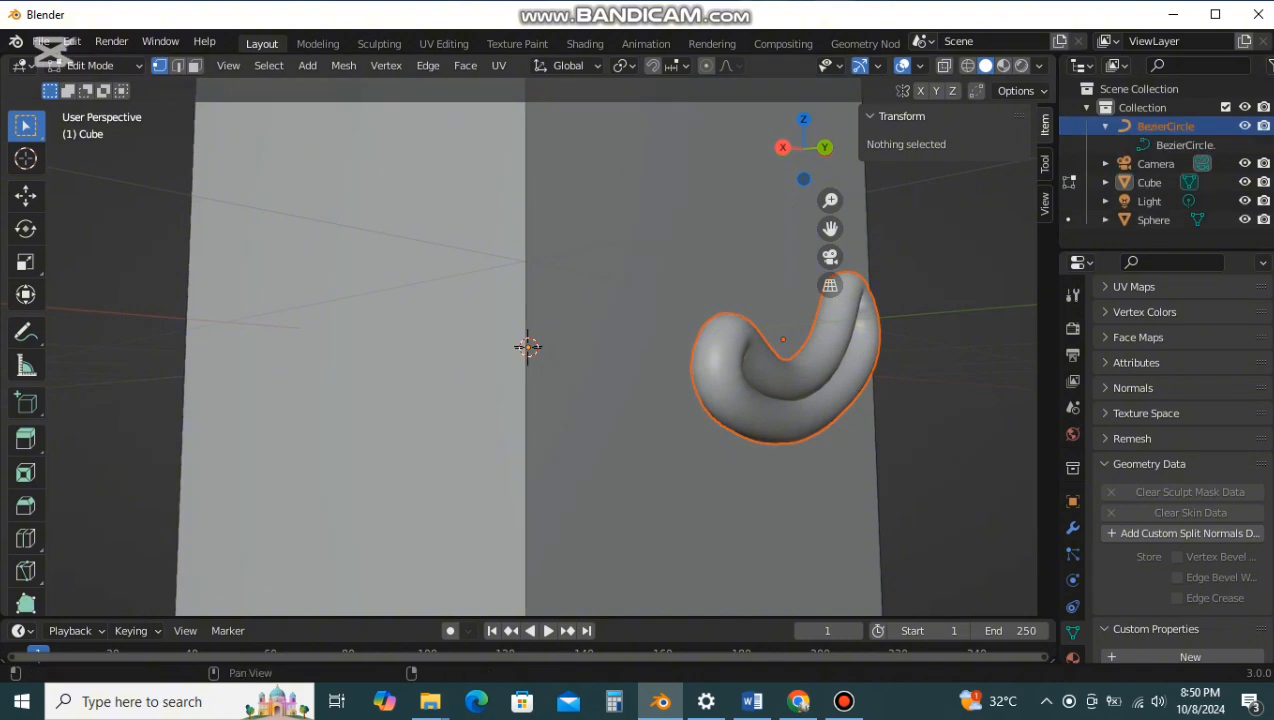
click(96, 66)
click(98, 87)
Step: Reopen the smile curve for editing and adjust the handles near its left end and lower middle point
click(762, 405)
click(96, 66)
click(96, 108)
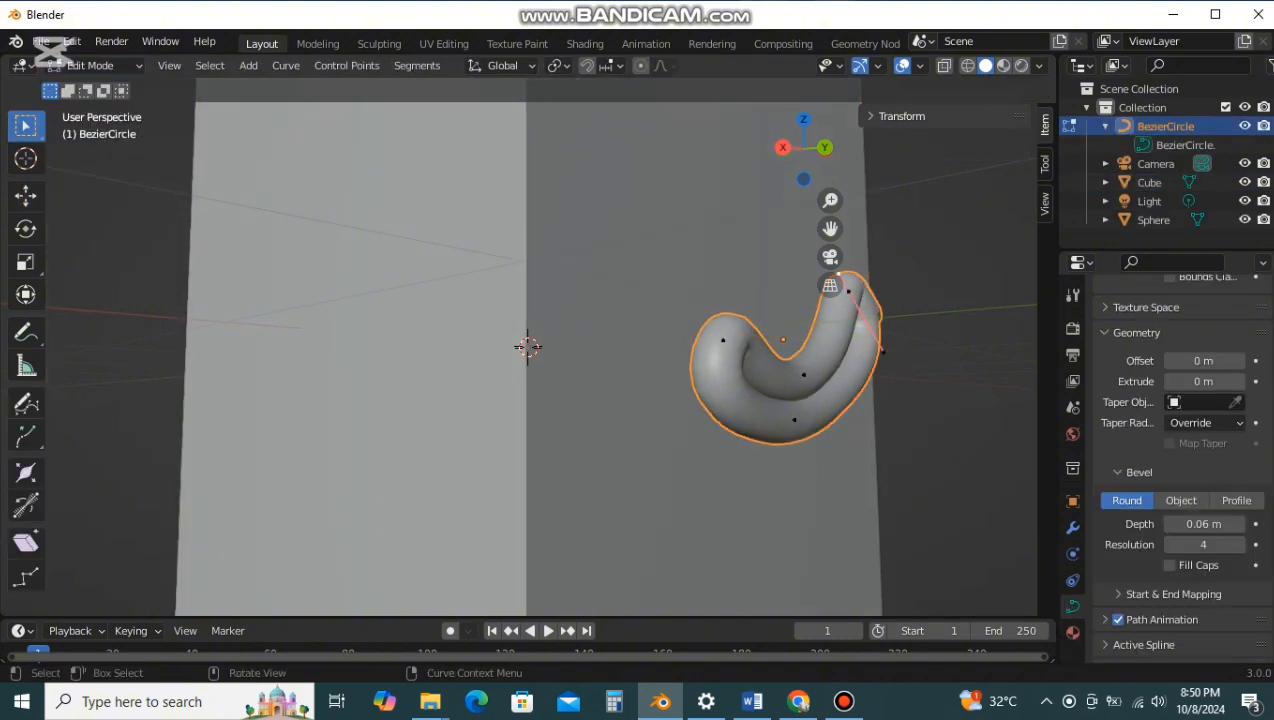
click(723, 341)
mouse_move(723, 341)
middle_down()
mouse_move(777, 343)
mouse_move(720, 330)
middle_up()
key(g)
click(768, 352)
key(g)
click(768, 358)
key(g)
click(790, 360)
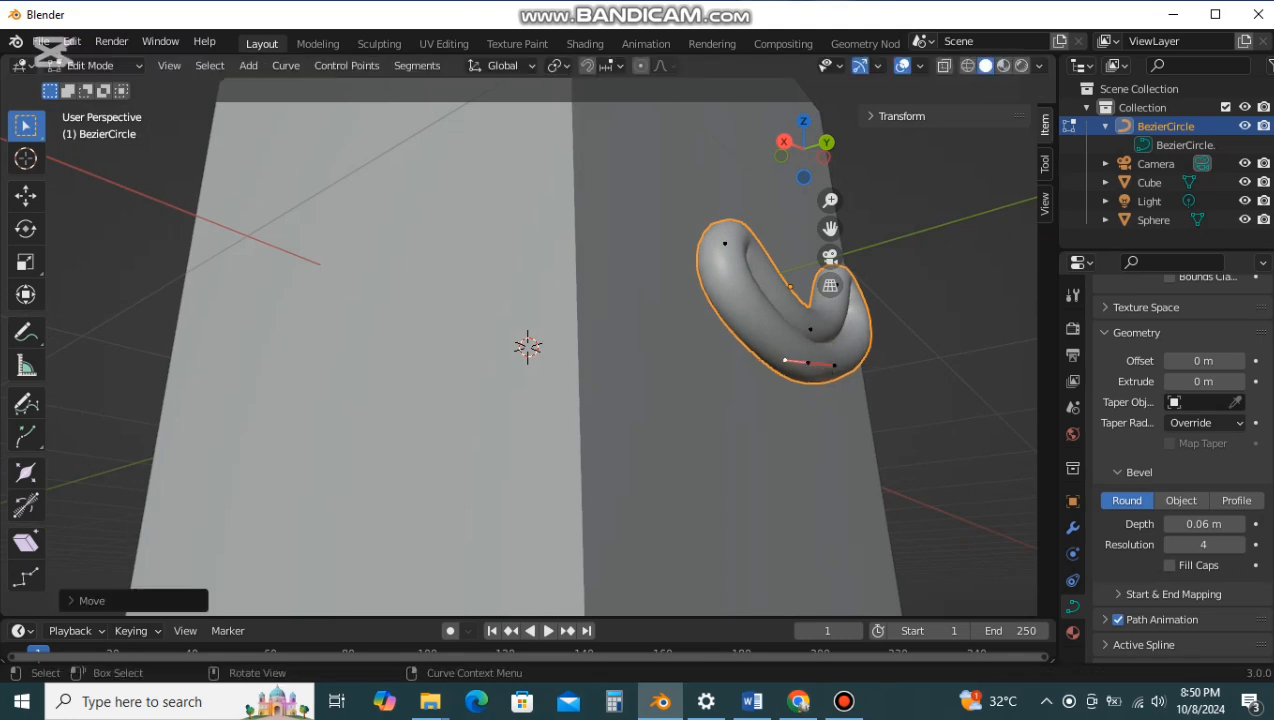
Step: Reposition the smile's lower control points, shifting the lower middle point toward the right end
middle_drag(790, 360, 680, 356)
click(529, 336)
key(g)
click(590, 324)
middle_drag(590, 324, 572, 372)
key(g)
click(786, 358)
click(580, 464)
key(g)
click(607, 463)
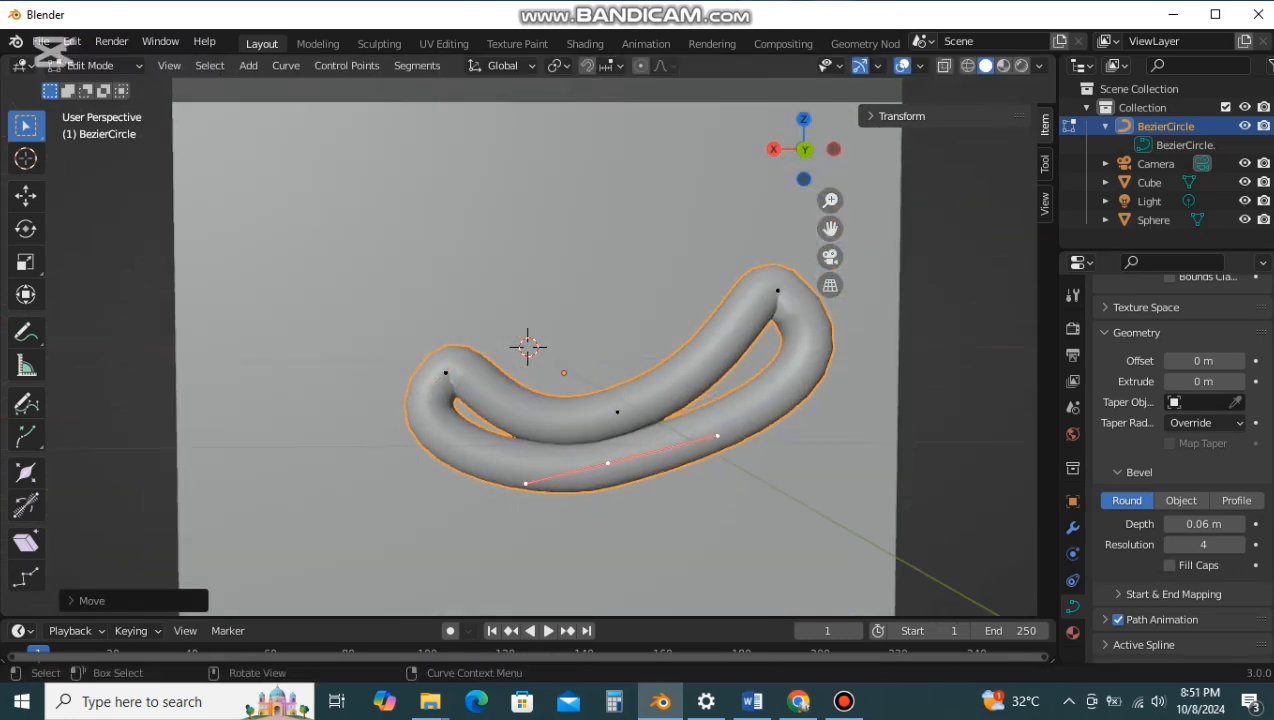
Step: Raise the left handle of the inner middle point to lift the smile's upper tube
click(617, 412)
click(500, 449)
key(g)
click(507, 424)
Step: Pull the lower handle of the smile's right end point inward to slim that corner
click(735, 371)
key(g)
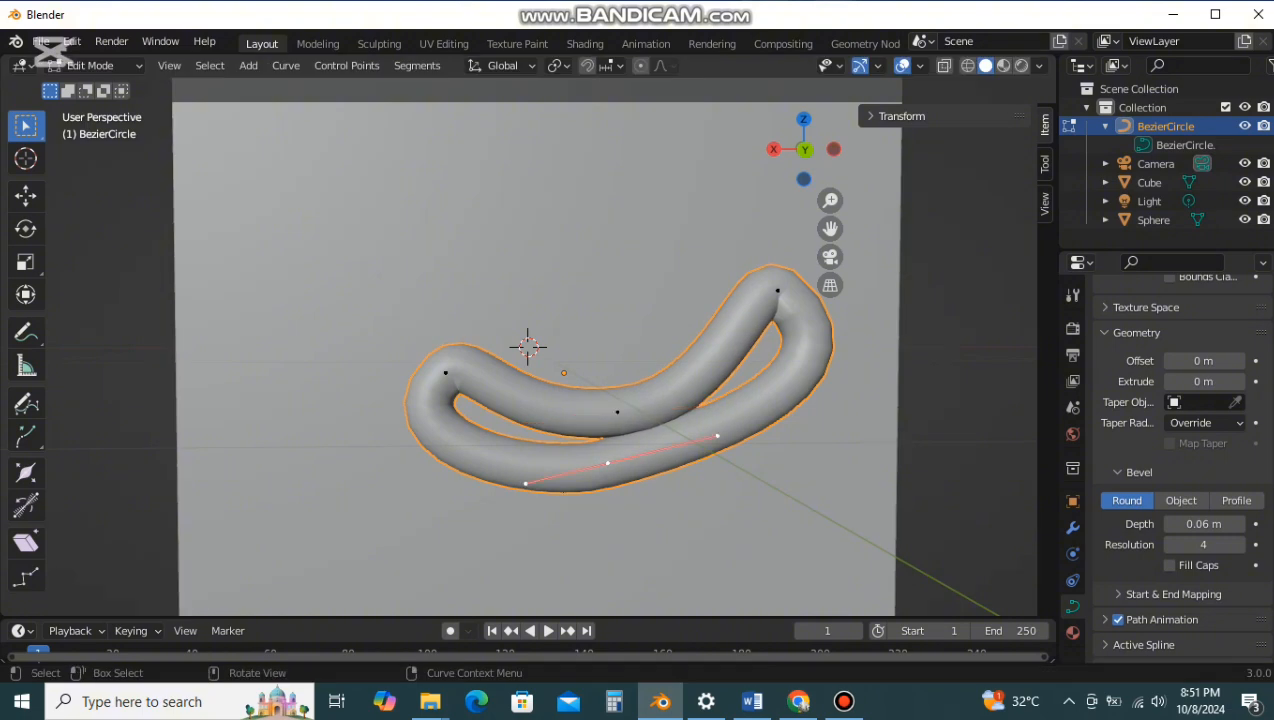
click(806, 354)
Step: Pull the lower handle of the left end point inward to close the gap between the tubes
click(446, 373)
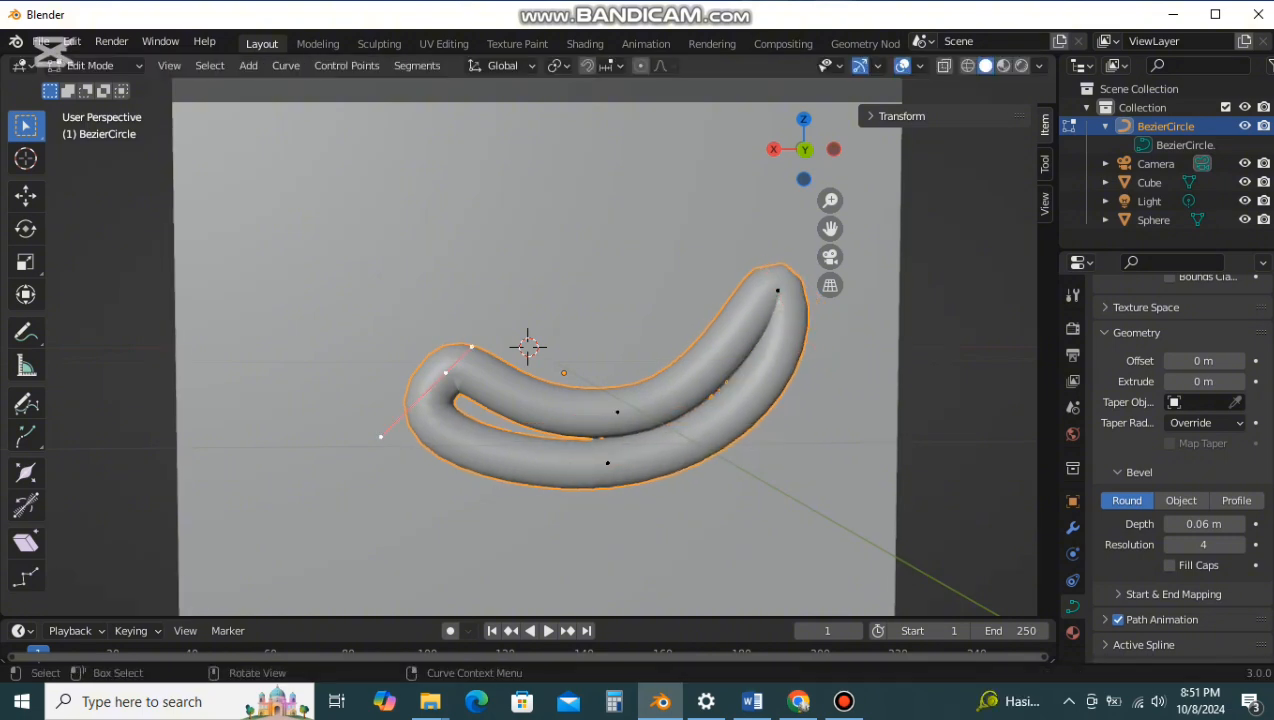
click(382, 436)
key(g)
click(450, 436)
Step: Adjust the lower middle point's left handle and nudge the point slightly up and toward the left end
click(607, 463)
click(516, 472)
key(g)
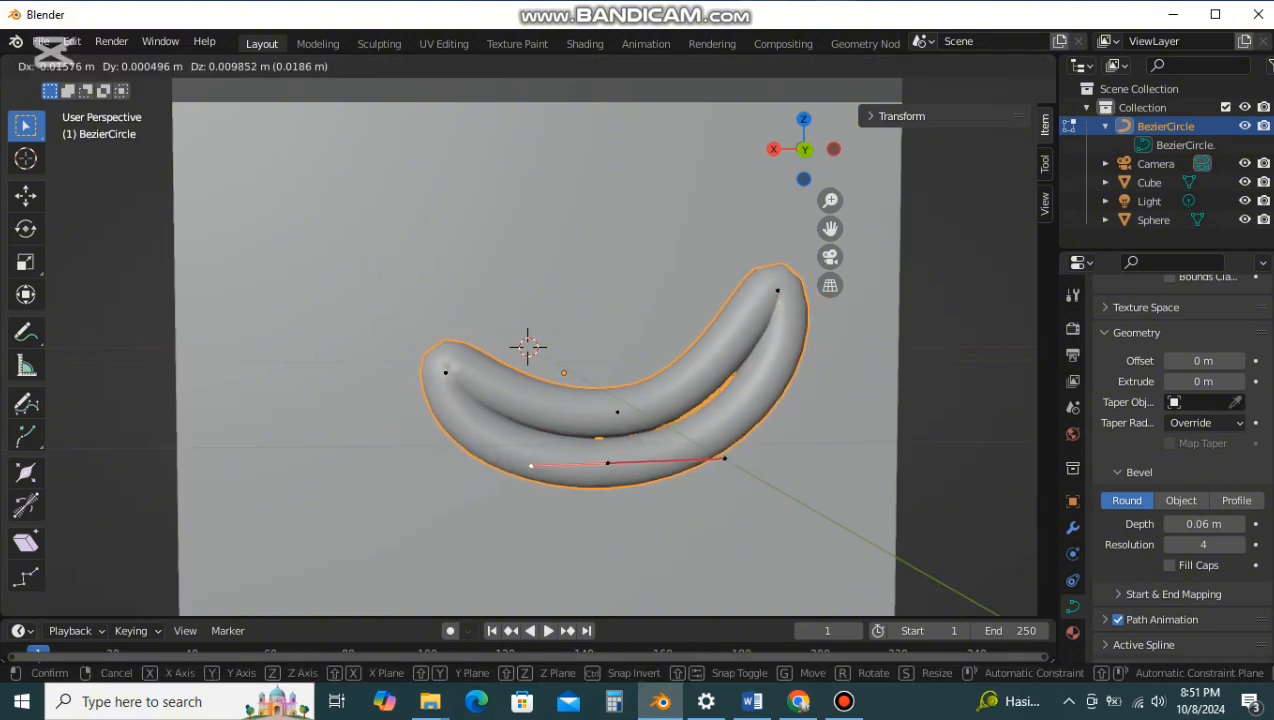
click(531, 466)
click(607, 463)
key(g)
click(600, 458)
Step: Deselect the smile's control points and return the curve to Object Mode
click(612, 530)
scroll(612, 530, down, 2)
middle_drag(612, 530, 637, 535)
scroll(637, 535, down, 3)
key(Tab)
Step: Select the sphere and move it in the right view until it touches the cube's face above the smile
click(284, 222)
middle_drag(284, 222, 470, 235)
click(804, 152)
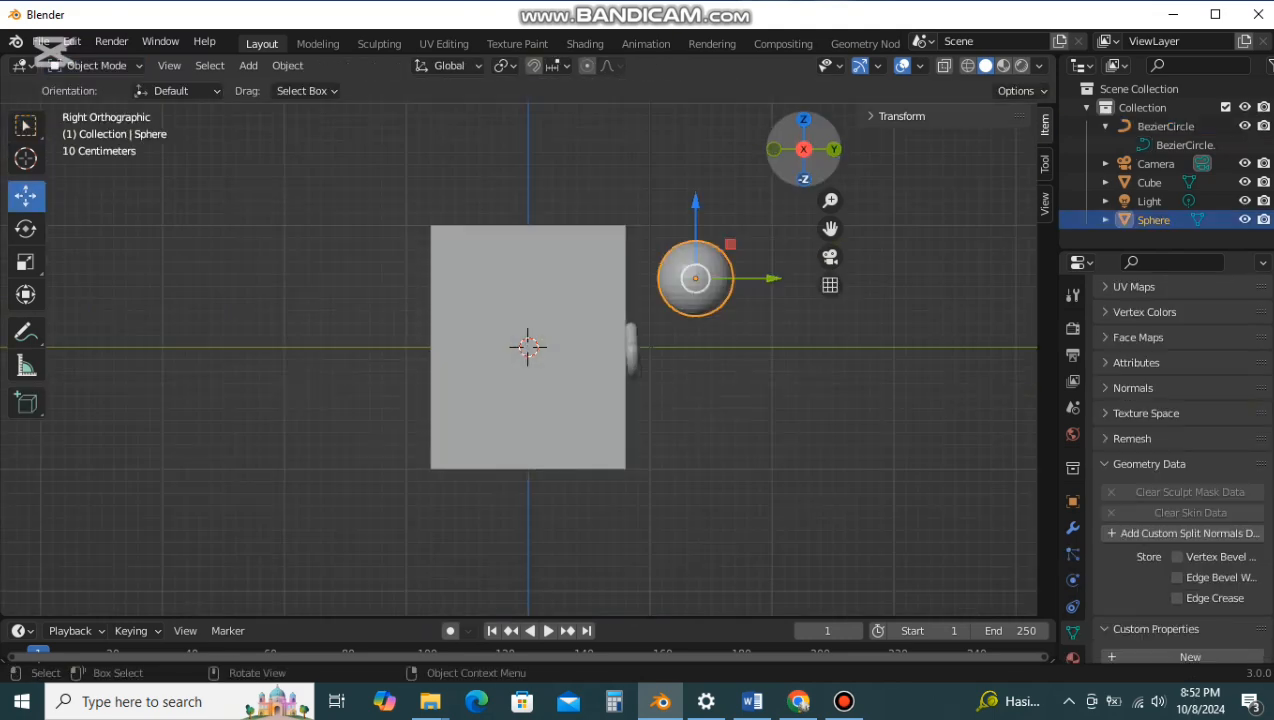
click(832, 148)
click(774, 149)
key(g)
click(830, 229)
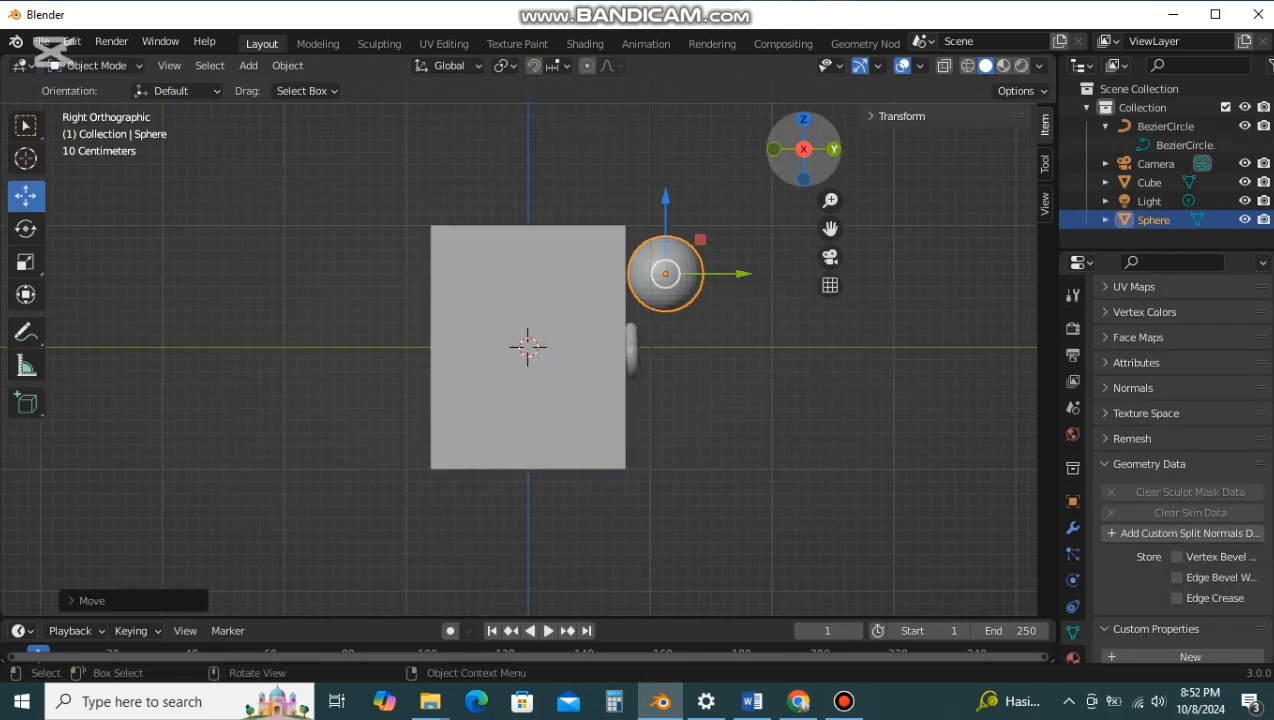
Step: Slide the sphere along the X axis onto the cube's face and nudge it closer along the Y axis
click(834, 149)
drag(232, 273, 422, 273)
middle_drag(422, 273, 650, 275)
click(806, 150)
drag(742, 273, 736, 273)
middle_drag(736, 273, 550, 276)
Step: Resize the sphere and shift it along the X axis to the upper-left area of the cube's face
key(s)
click(593, 325)
drag(413, 243, 374, 243)
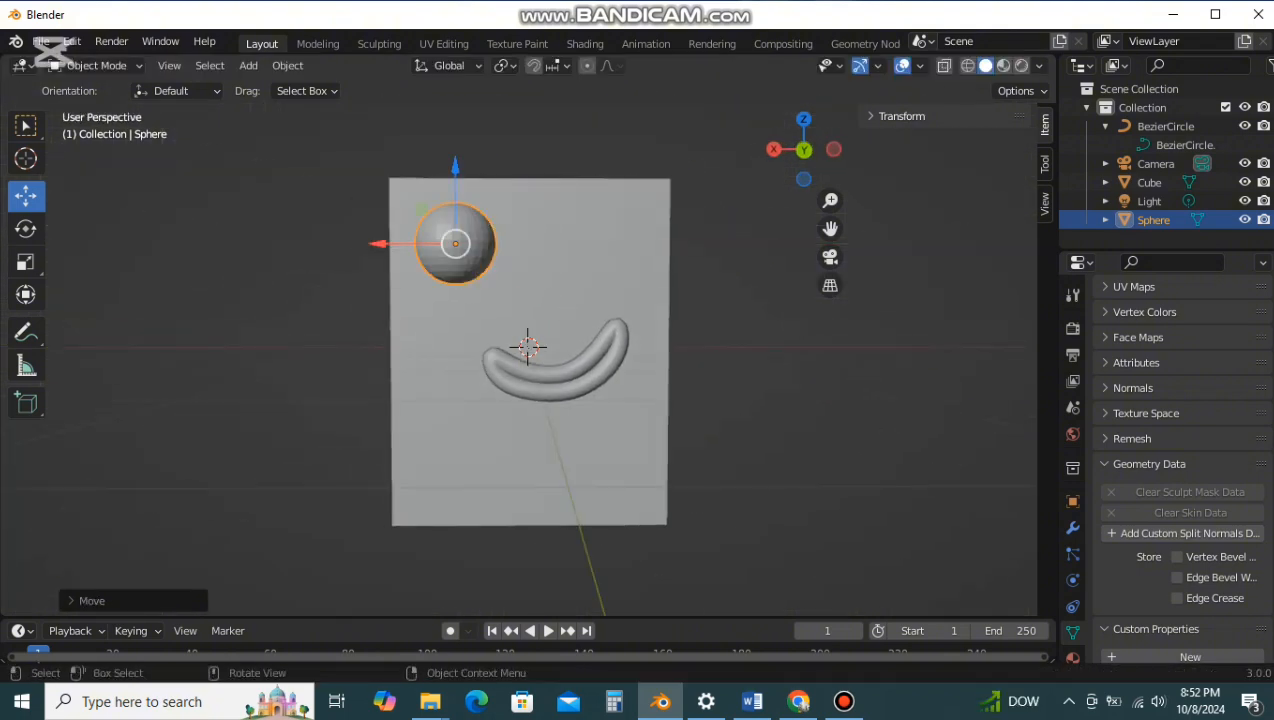
Step: Try duplicating the sphere eye on the cube's face and undo the copy
middle_drag(440, 262, 645, 264)
drag(778, 263, 756, 263)
click(785, 300)
middle_drag(785, 300, 595, 302)
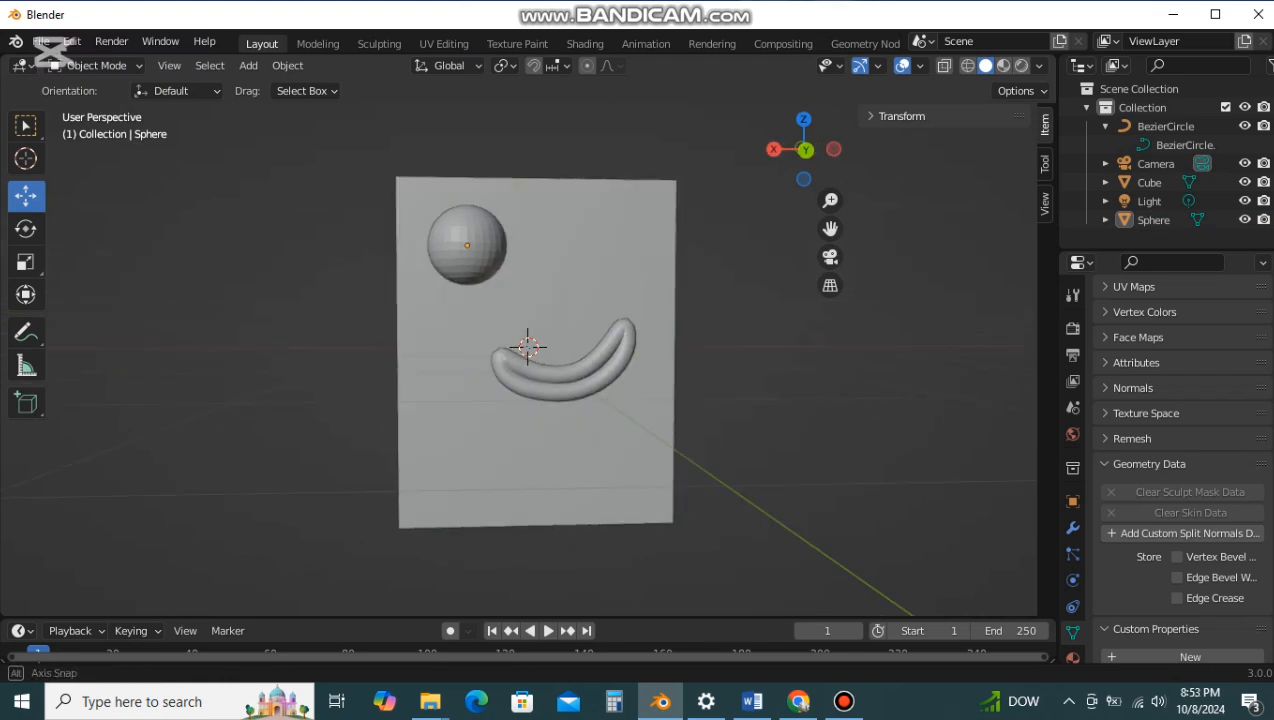
middle_drag(527, 347, 527, 347)
click(527, 347)
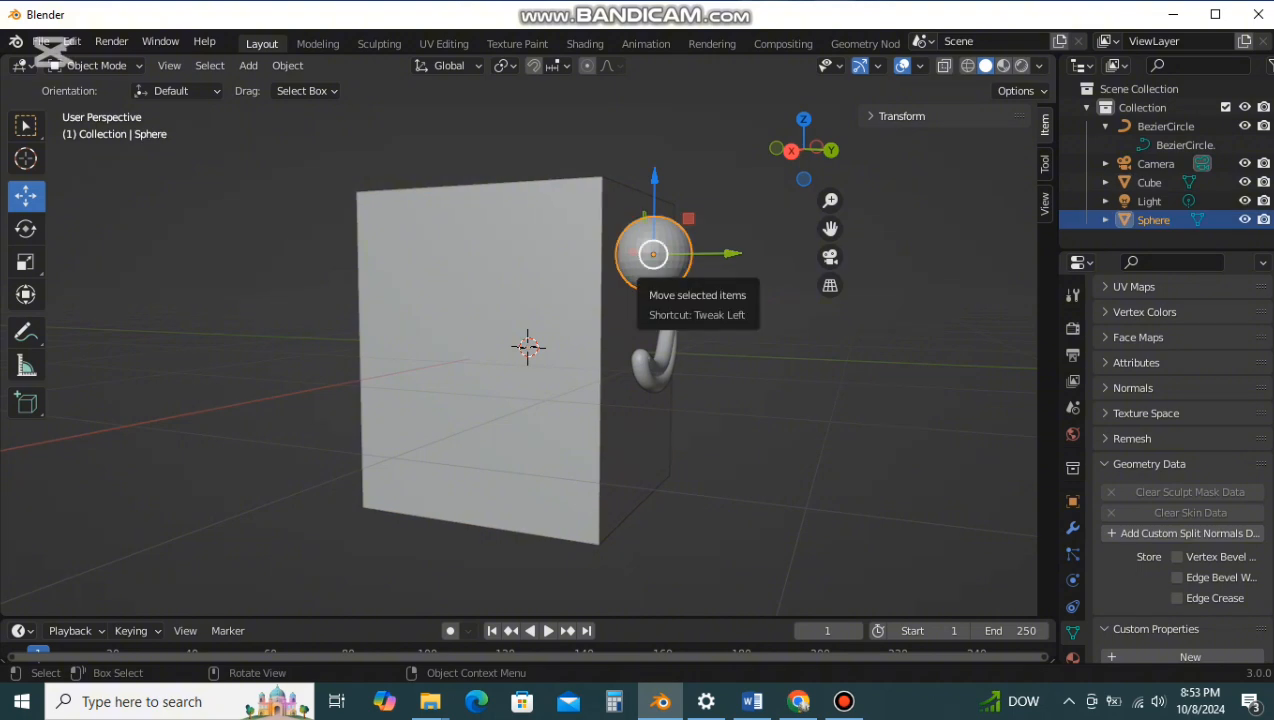
key(shift+d)
click(670, 250)
key(ctrl+z)
Step: Smooth the sphere with a level 2 Subdivision Surface modifier and apply the modifier
middle_drag(668, 252, 505, 254)
scroll(622, 252, up, 2)
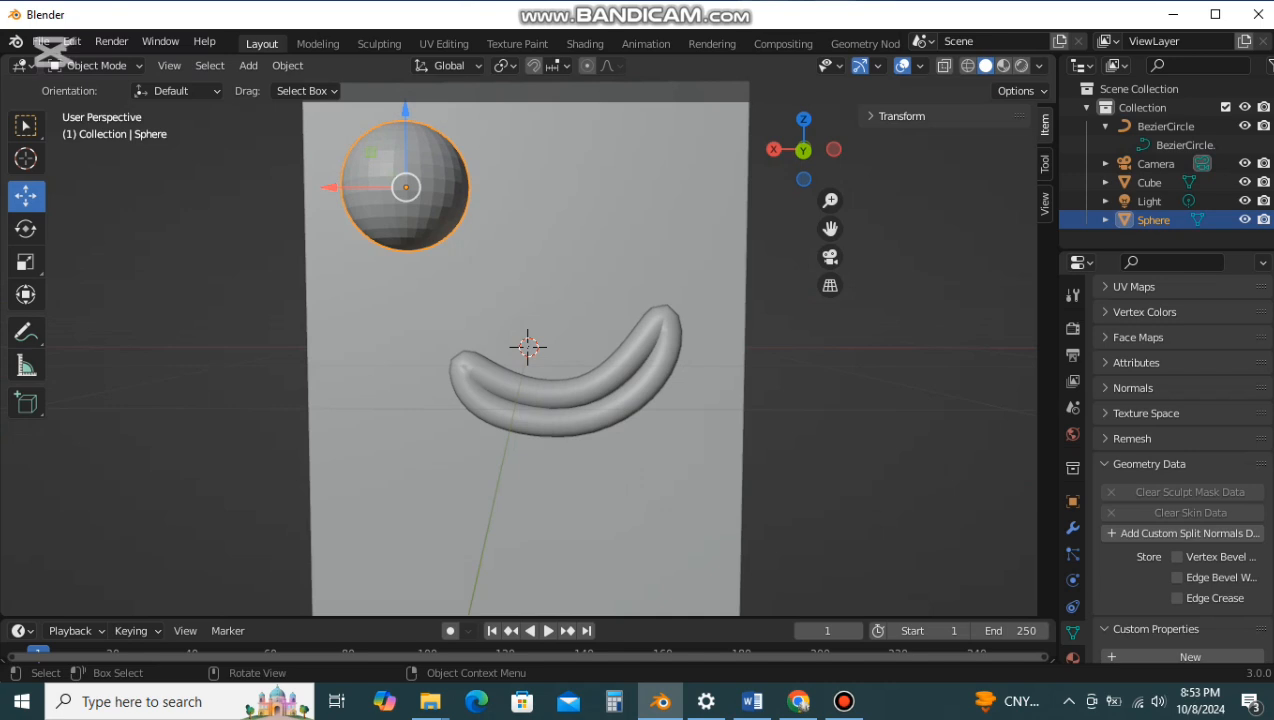
click(1072, 527)
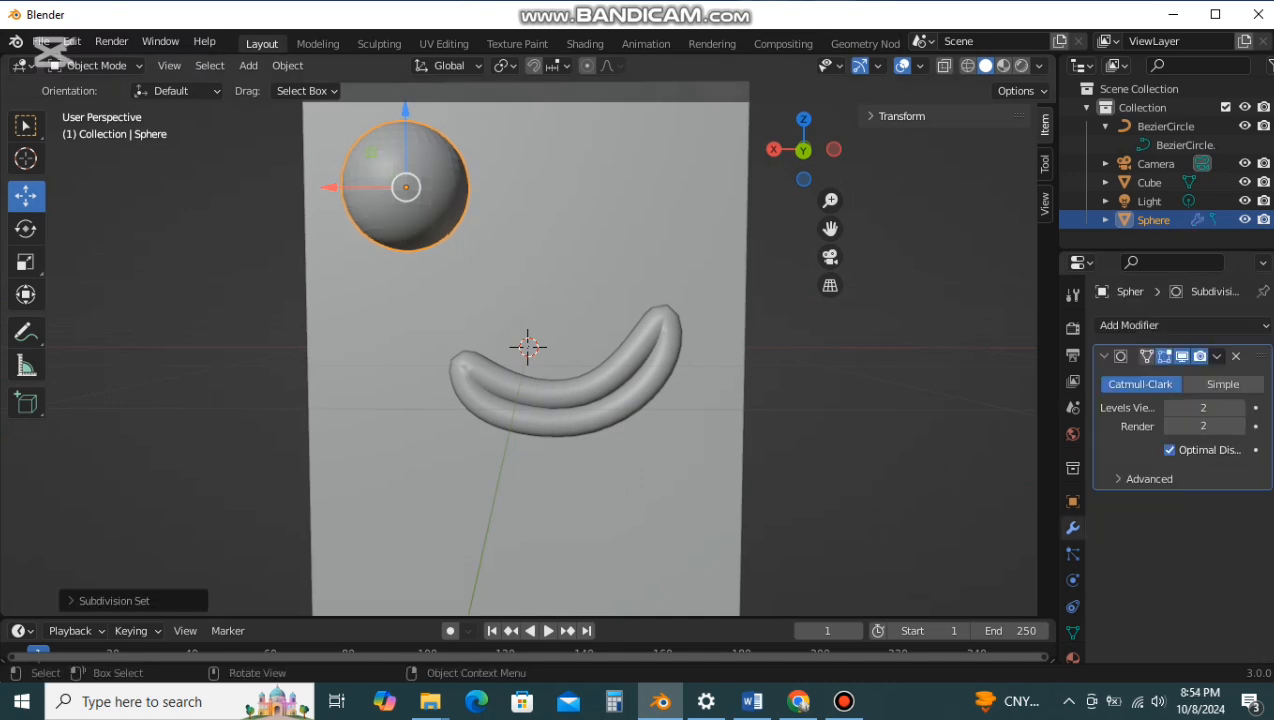
click(1216, 356)
click(1150, 377)
Step: Duplicate the sphere in place and add a Solidify modifier with 0.05 m thickness to the copy
key(shift+d)
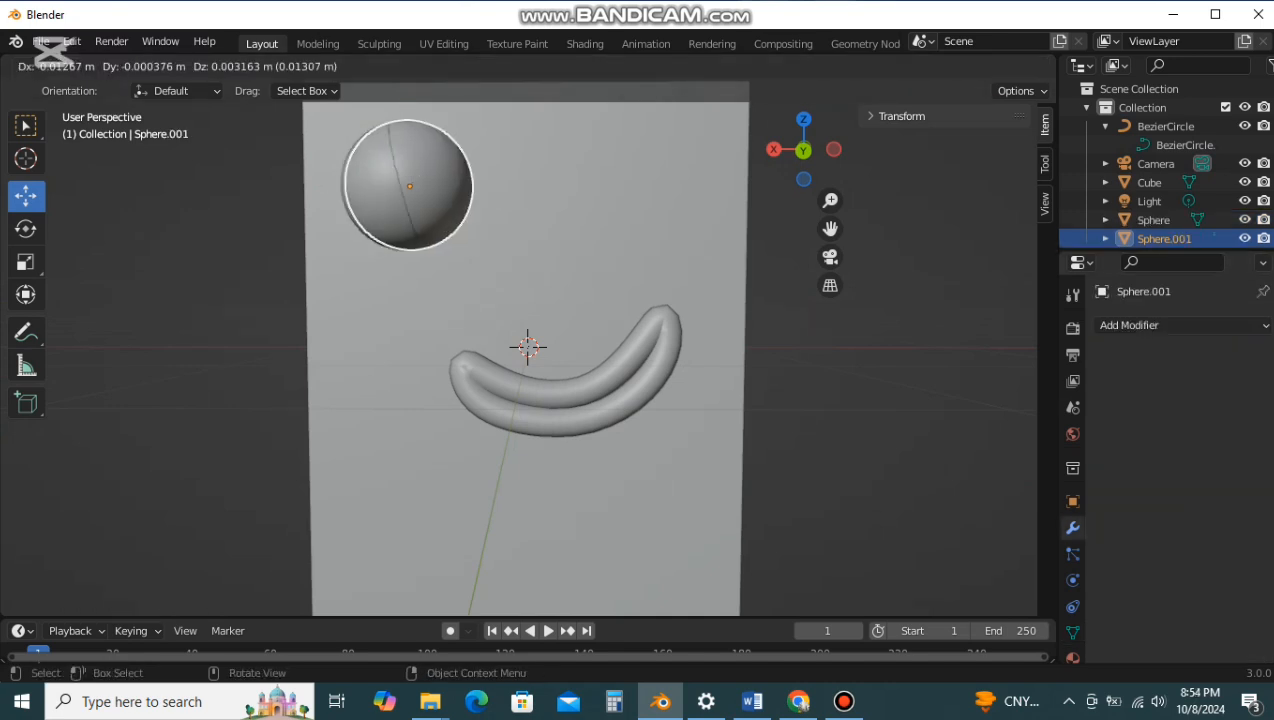
key(Escape)
click(1140, 325)
click(894, 645)
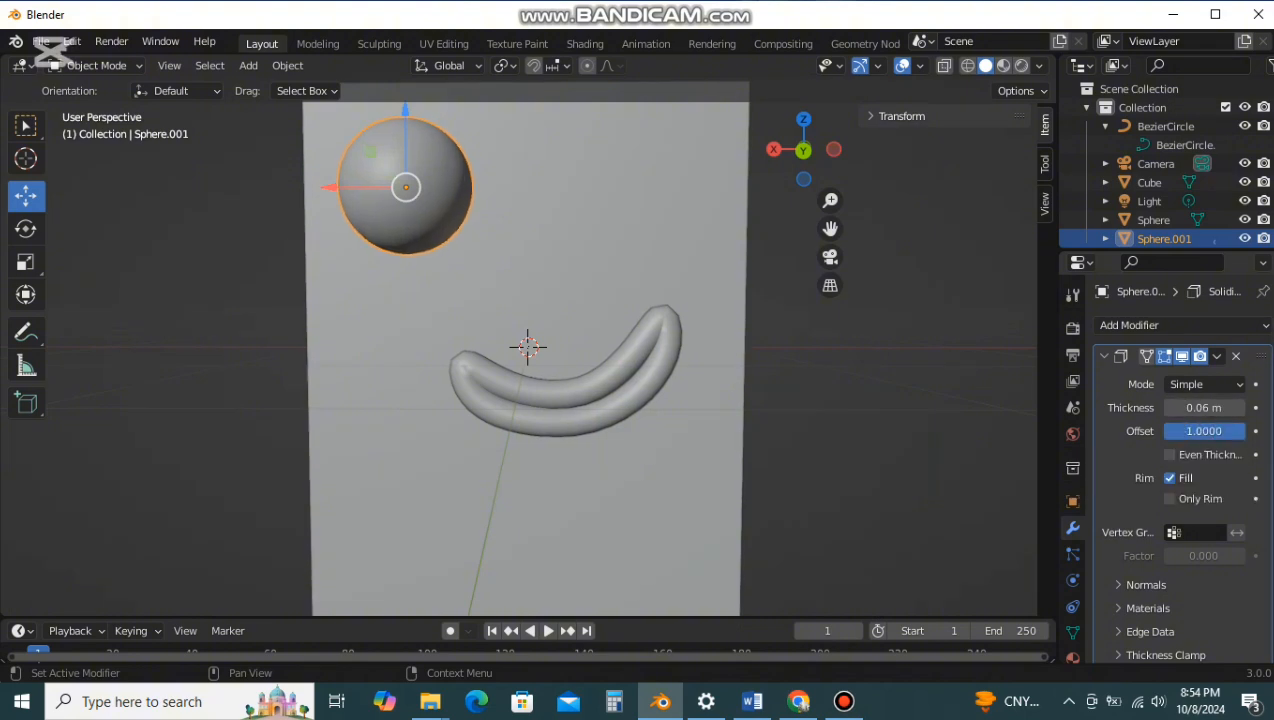
Step: Select the upper half of the copied sphere's vertices in Edit Mode wireframe and delete them
key(Tab)
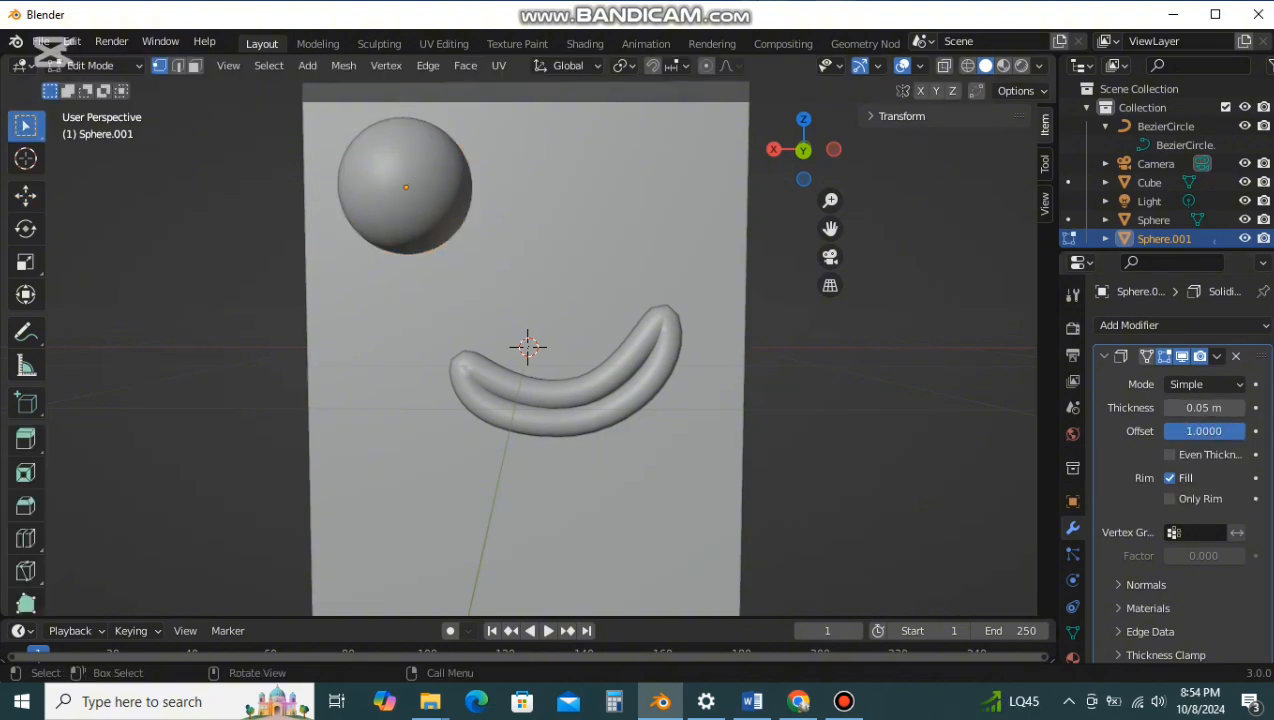
key(a)
key(alt+z)
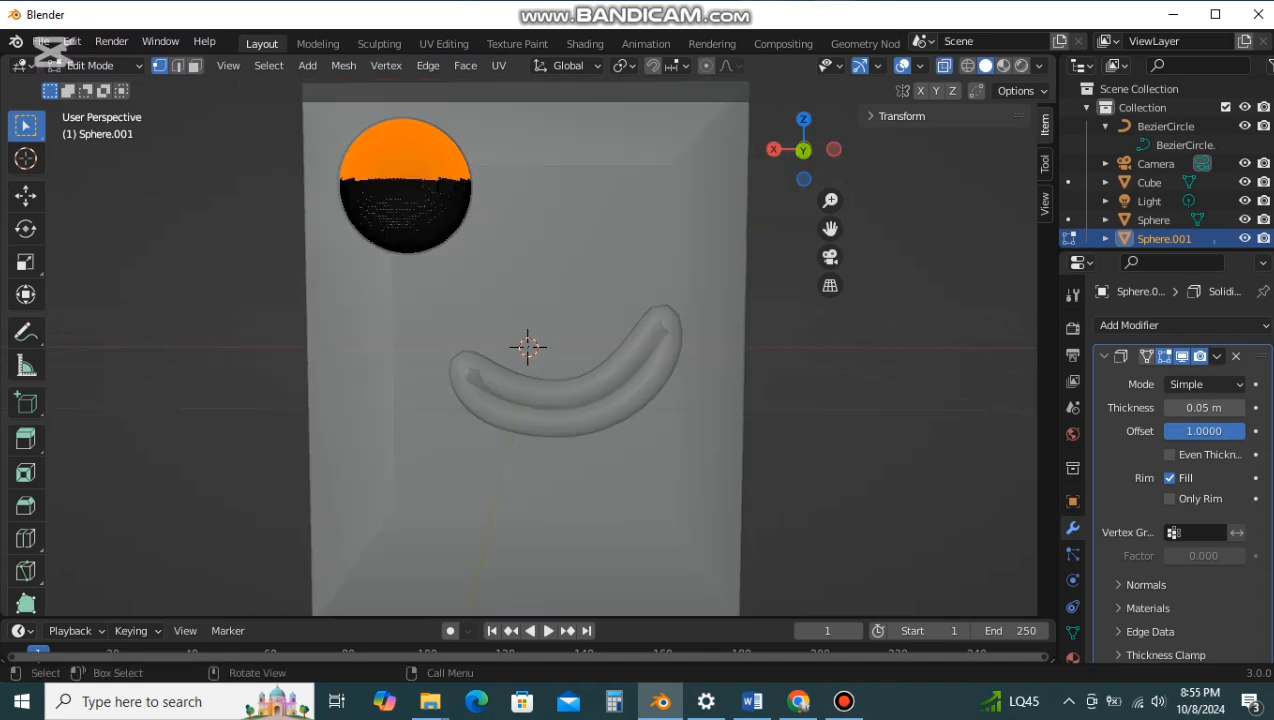
middle_drag(304, 130, 304, 168)
key(shift+z)
drag(304, 168, 514, 275)
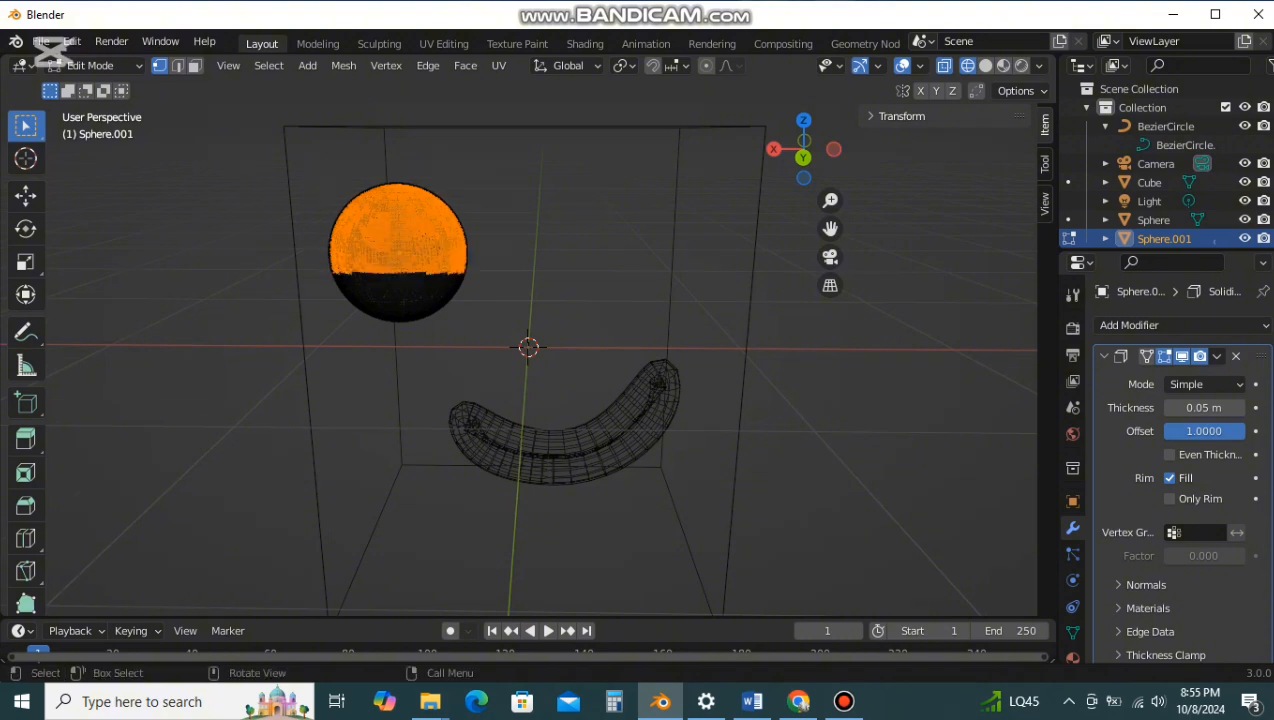
middle_drag(514, 275, 514, 256)
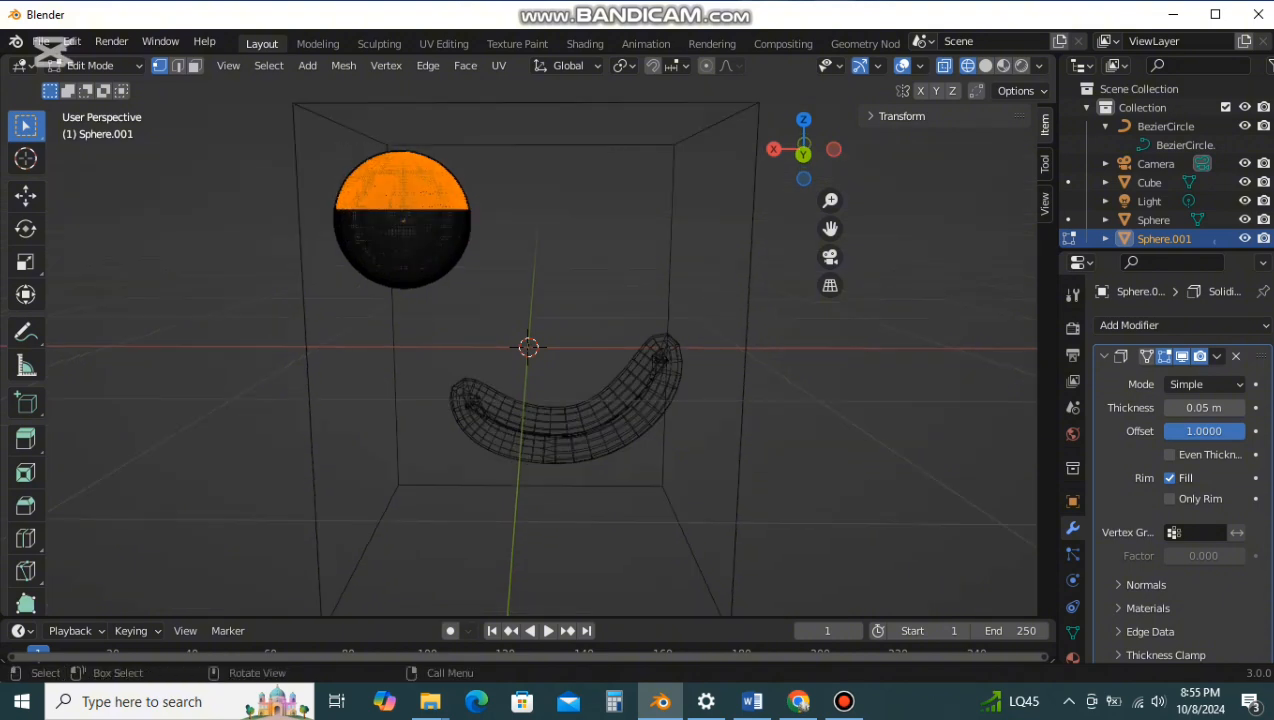
key(x)
click(512, 222)
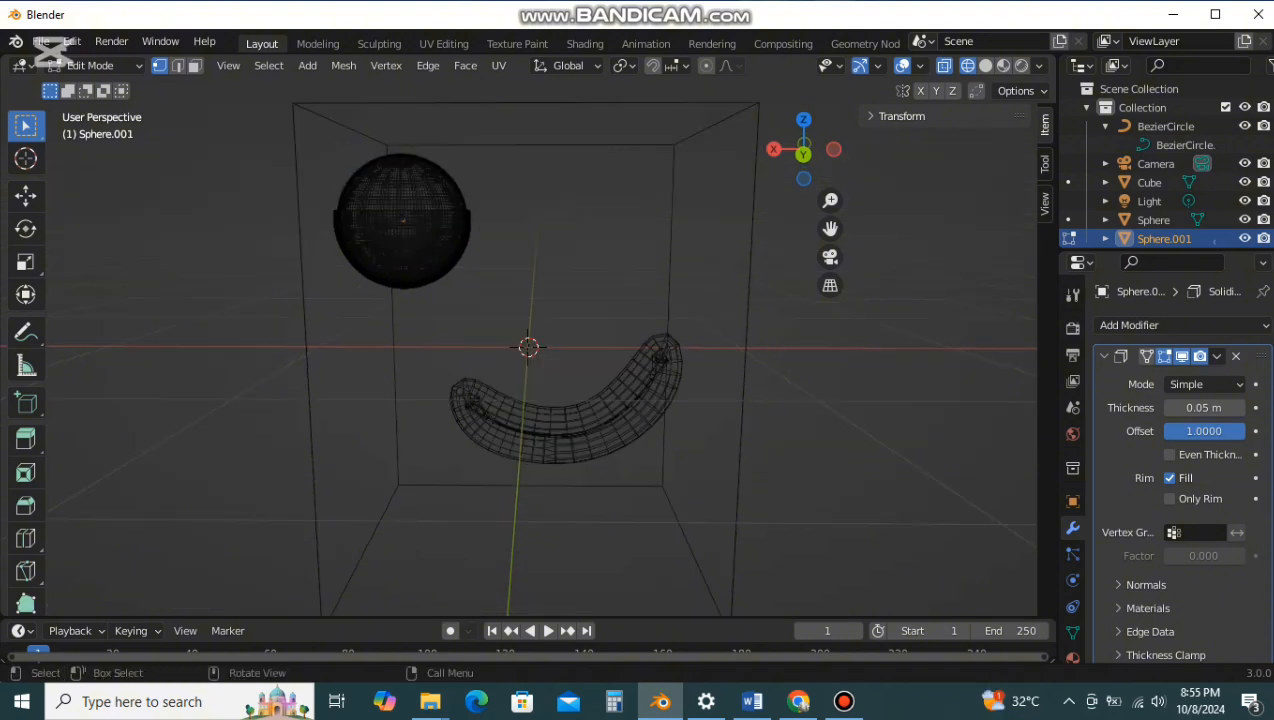
key(shift+z)
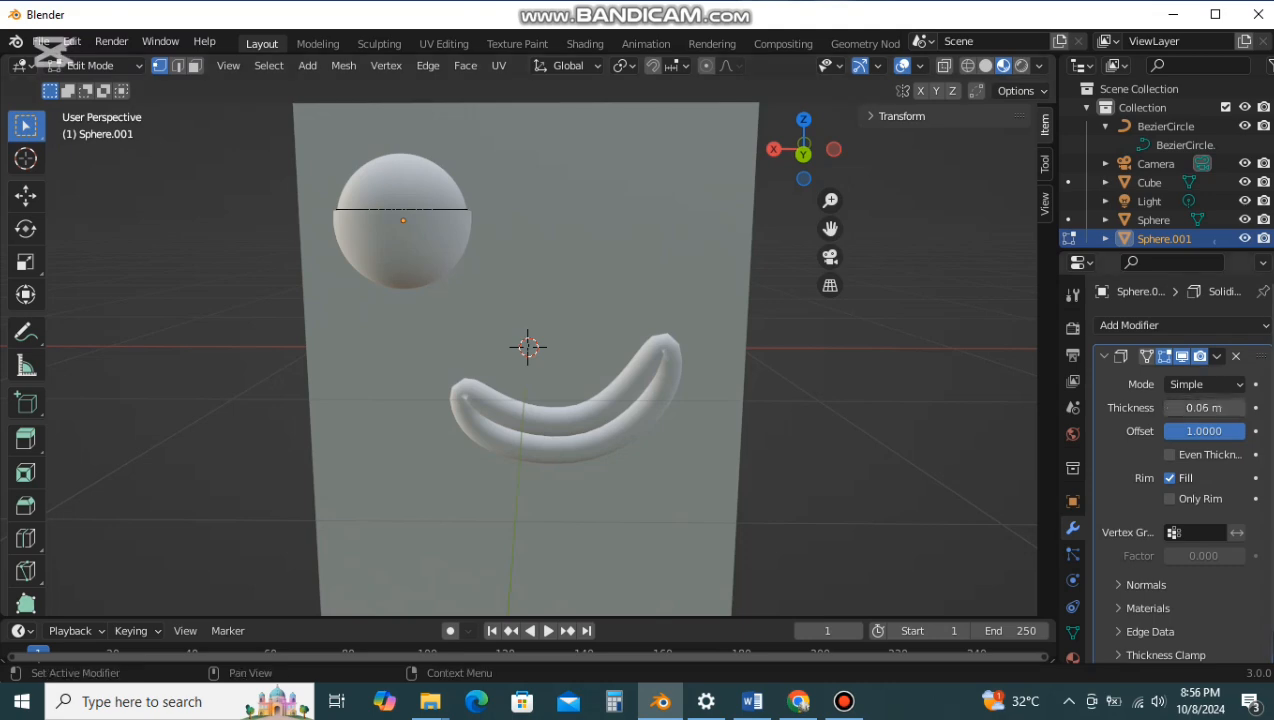
Step: Set the copied sphere's Solidify thickness to 0.08 m and toggle X-ray display
drag(1204, 408, 1216, 408)
middle_drag(700, 320, 760, 335)
scroll(706, 352, up, 3)
key(alt+z)
scroll(706, 352, down, 2)
Step: Try to box-select the upper part of the copied sphere in wireframe and clear the selection
mouse_move(285, 116)
mouse_down()
mouse_move(627, 214)
mouse_move(617, 221)
mouse_move(681, 227)
mouse_up()
click(968, 66)
drag(341, 117, 630, 222)
drag(341, 141, 587, 227)
scroll(587, 227, down, 2)
middle_drag(587, 227, 590, 203)
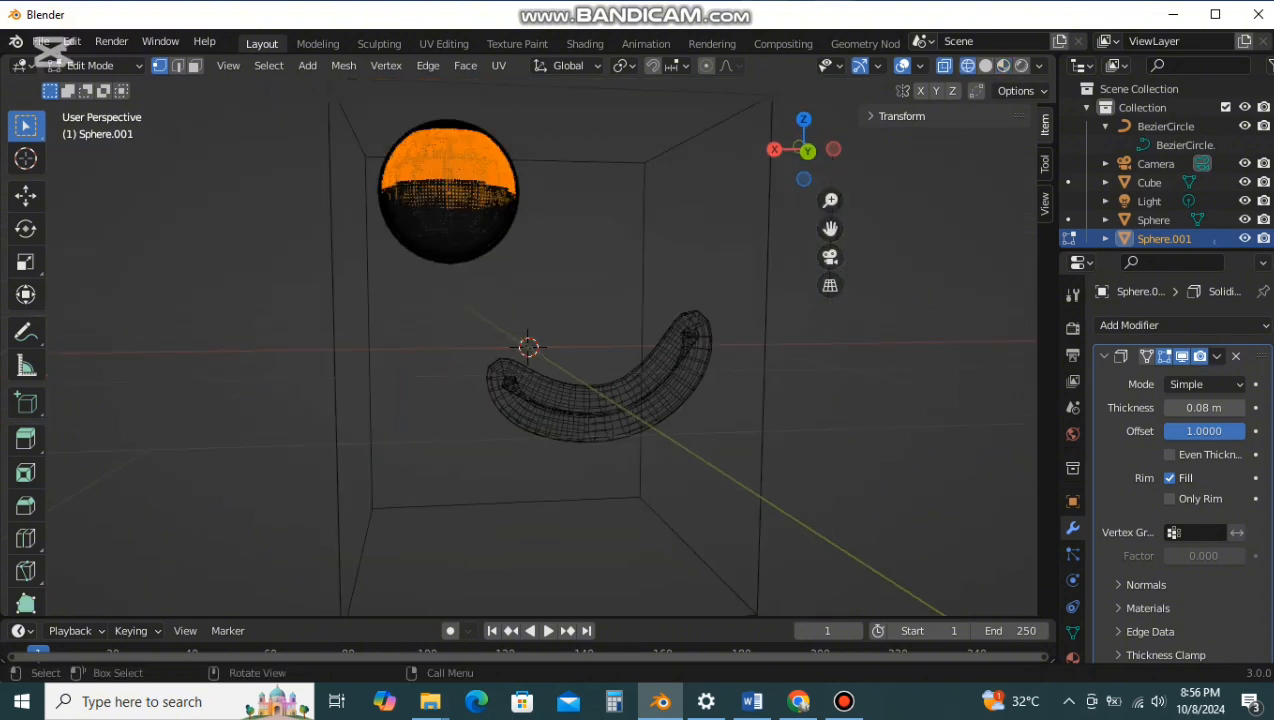
scroll(528, 350, down, 2)
scroll(528, 350, up, 2)
middle_drag(418, 254, 413, 273)
click(412, 273)
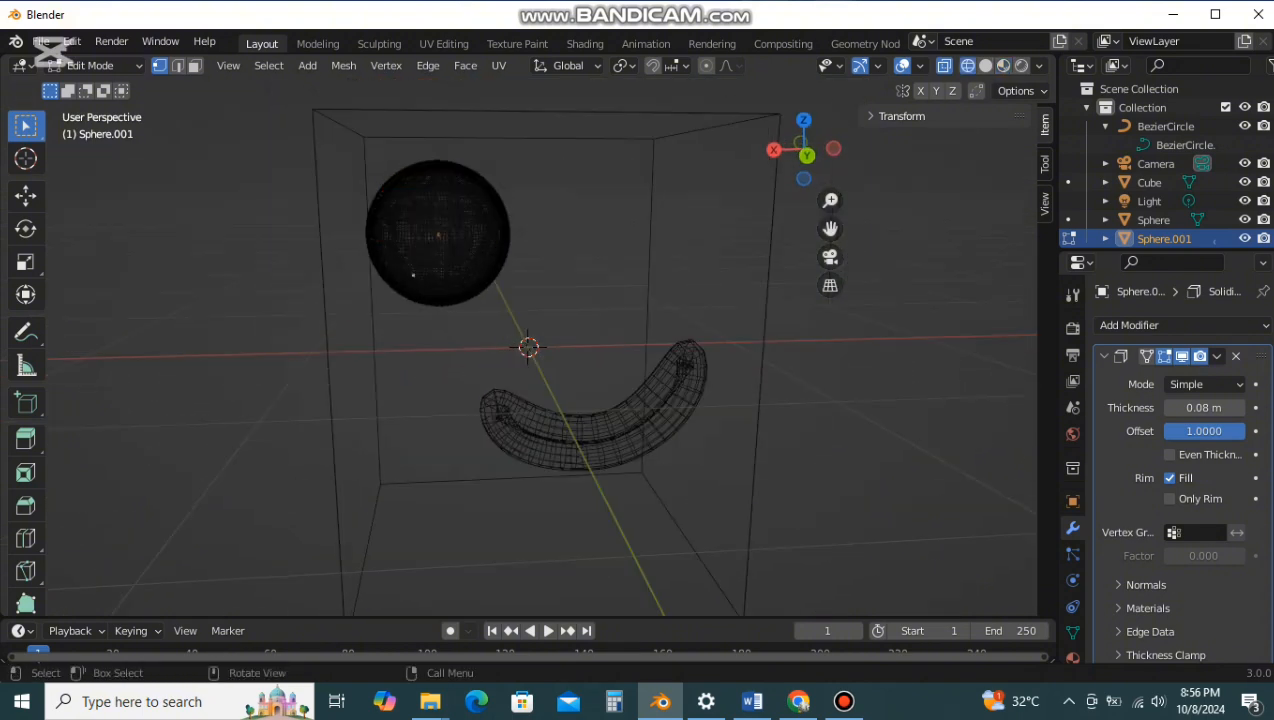
Step: Box-select the lower half of the copied sphere's vertices and delete them
drag(592, 219, 348, 307)
drag(543, 236, 567, 314)
scroll(567, 314, up, 2)
mouse_move(567, 314)
middle_down()
mouse_move(566, 364)
mouse_move(567, 317)
middle_up()
drag(175, 145, 671, 344)
key(x)
key(x)
click(386, 175)
Step: Return to Object Mode in Material Preview and set the dome's Solidify thickness to 0.06 m
click(944, 66)
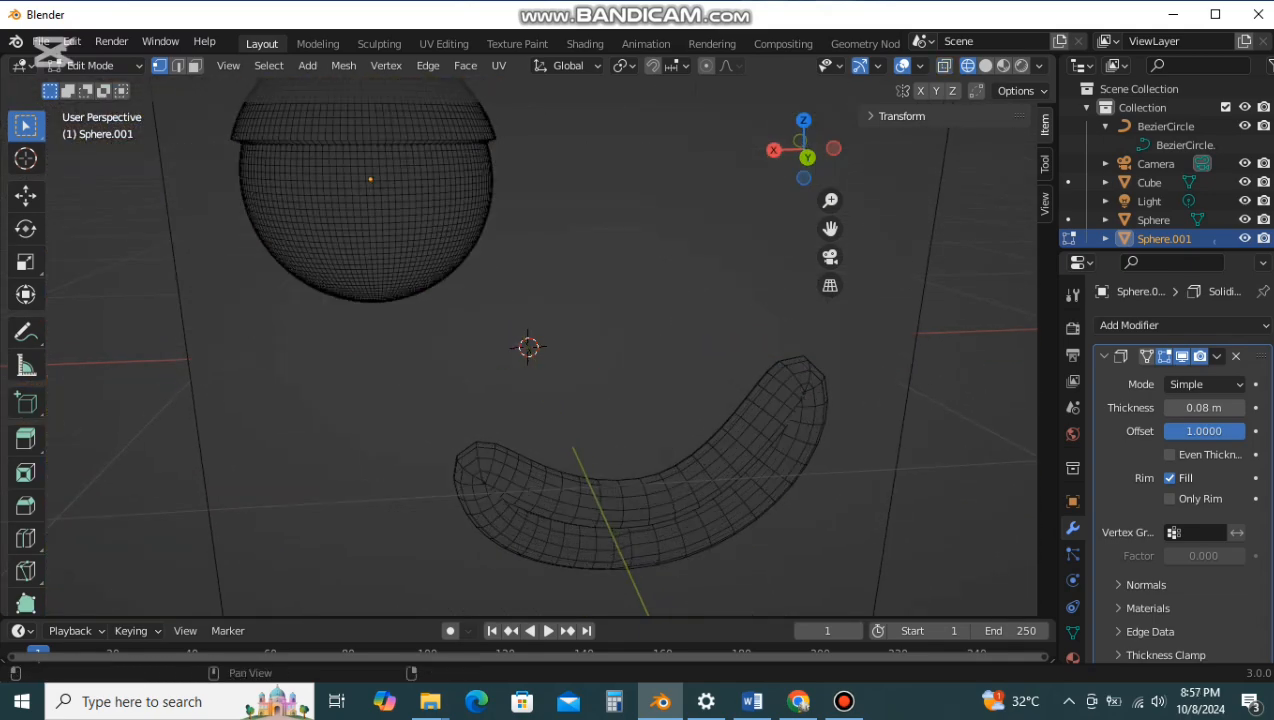
click(1003, 66)
key(Tab)
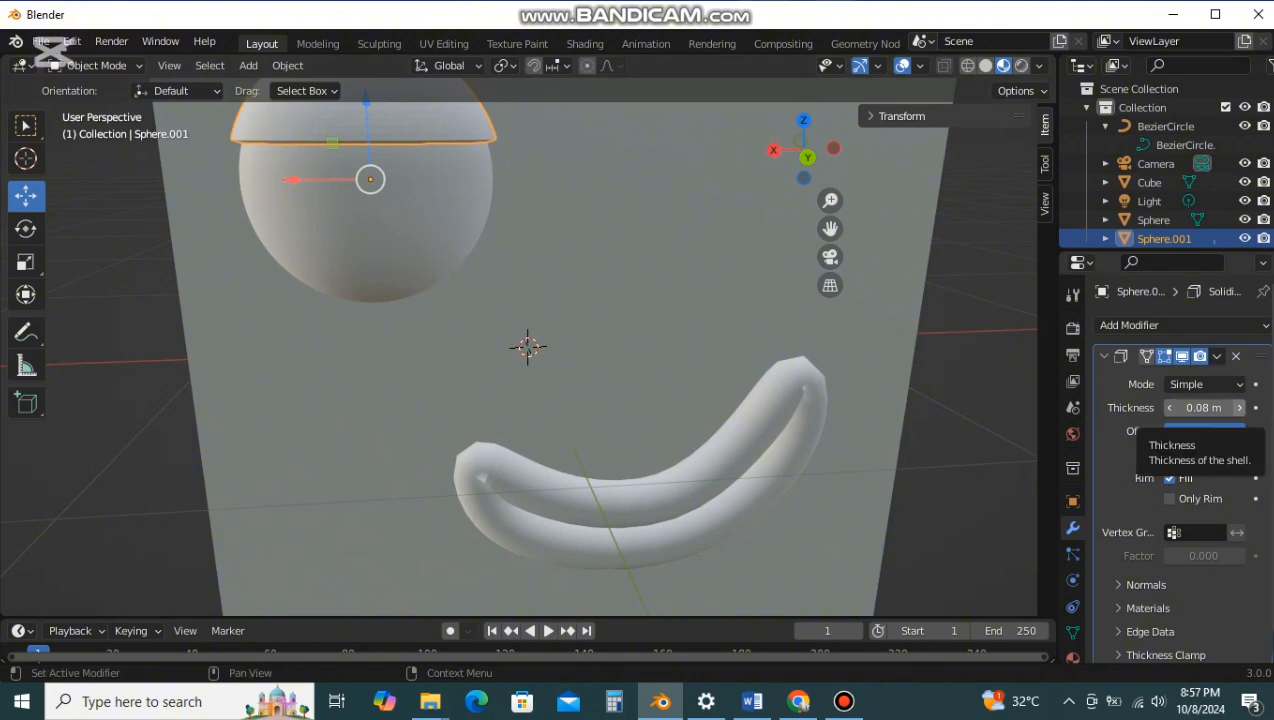
scroll(550, 347, down, 2)
scroll(550, 347, up, 1)
Step: Show the scene in X-ray wireframe and put the copied sphere into Edit Mode
click(968, 66)
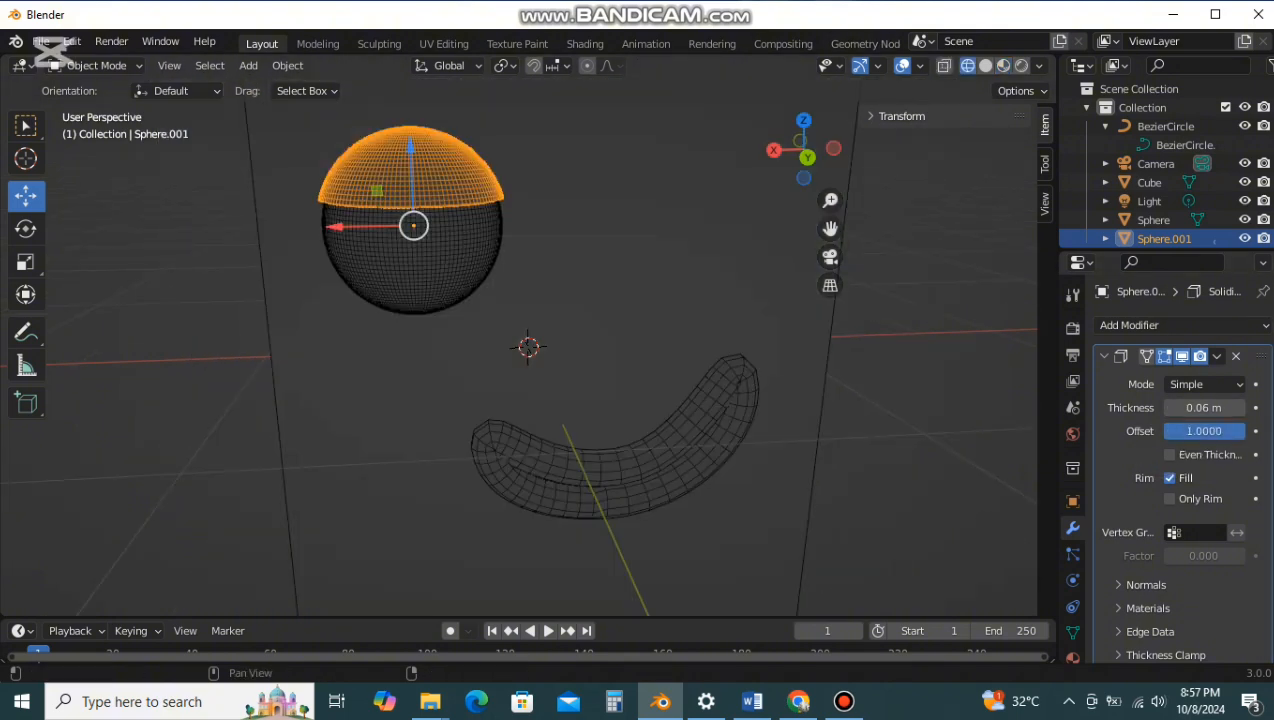
click(944, 66)
click(430, 275)
click(400, 160)
click(97, 66)
click(97, 107)
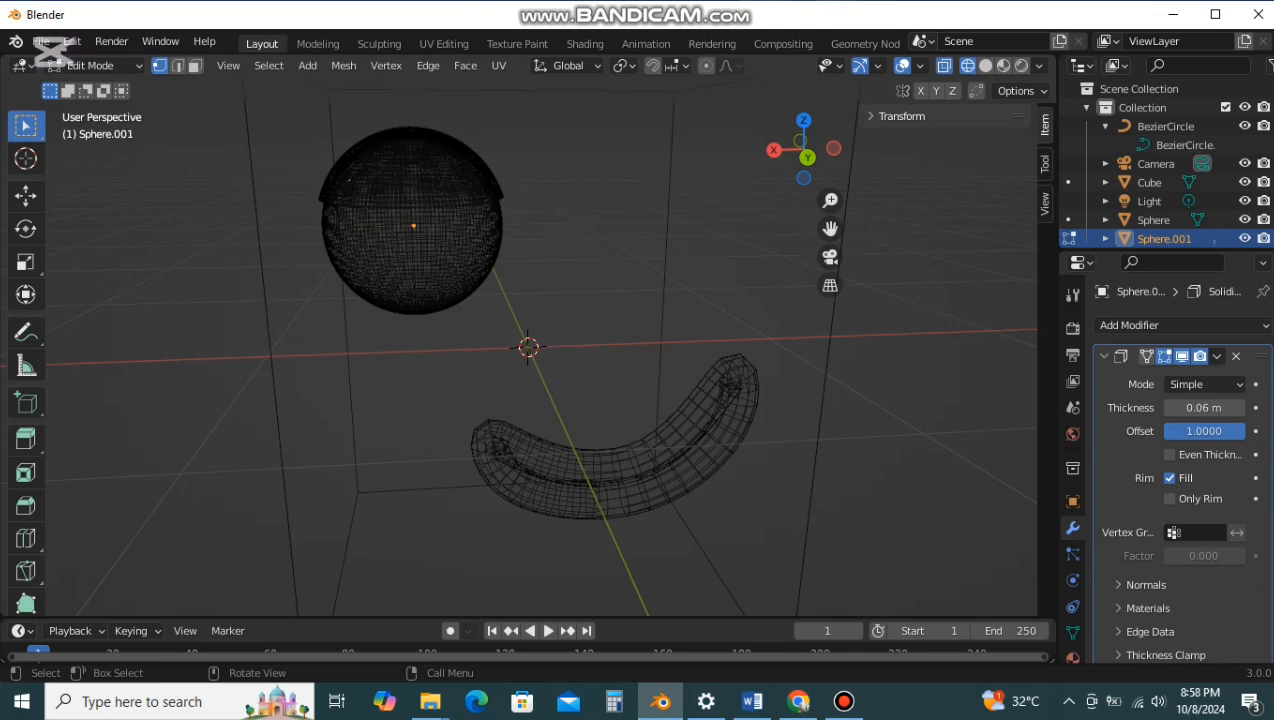
Step: Undo the recent thickness changes and the deletion of the copied sphere's lower half
key(ctrl+z)
key(ctrl+z)
key(ctrl+z)
key(ctrl+z)
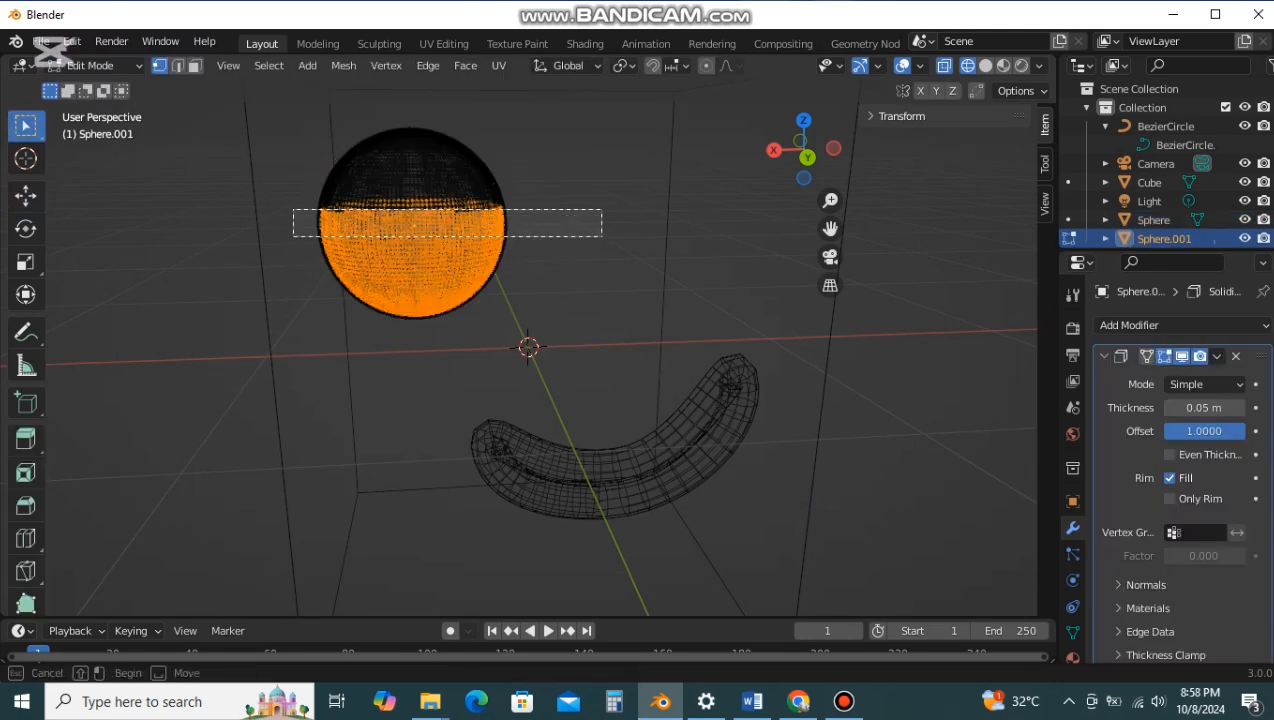
Step: Box-select the lower half of the copied sphere, delete its vertices, and return to Material Preview shading
drag(602, 237, 572, 334)
drag(288, 218, 632, 326)
middle_drag(600, 325, 611, 308)
drag(300, 156, 688, 276)
mouse_move(670, 290)
middle_down()
mouse_move(642, 285)
mouse_move(648, 299)
middle_up()
drag(238, 177, 614, 300)
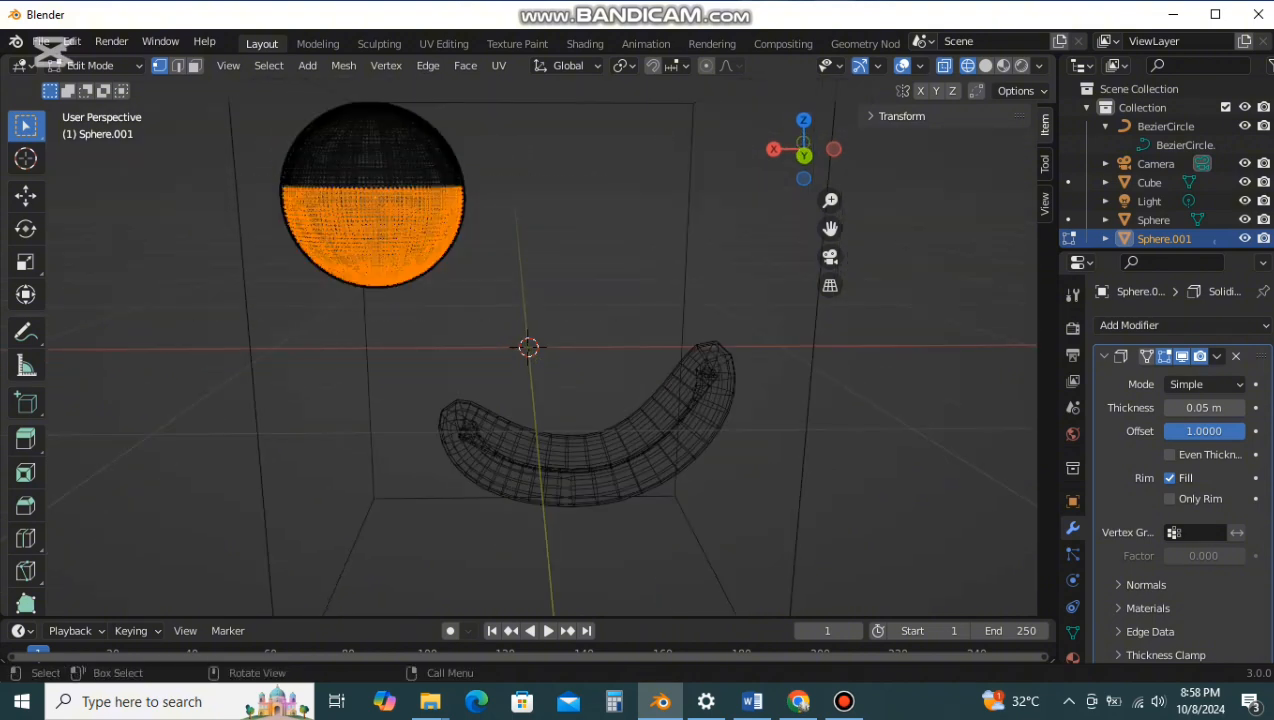
right_click(327, 201)
key(x)
click(327, 136)
key(shift+z)
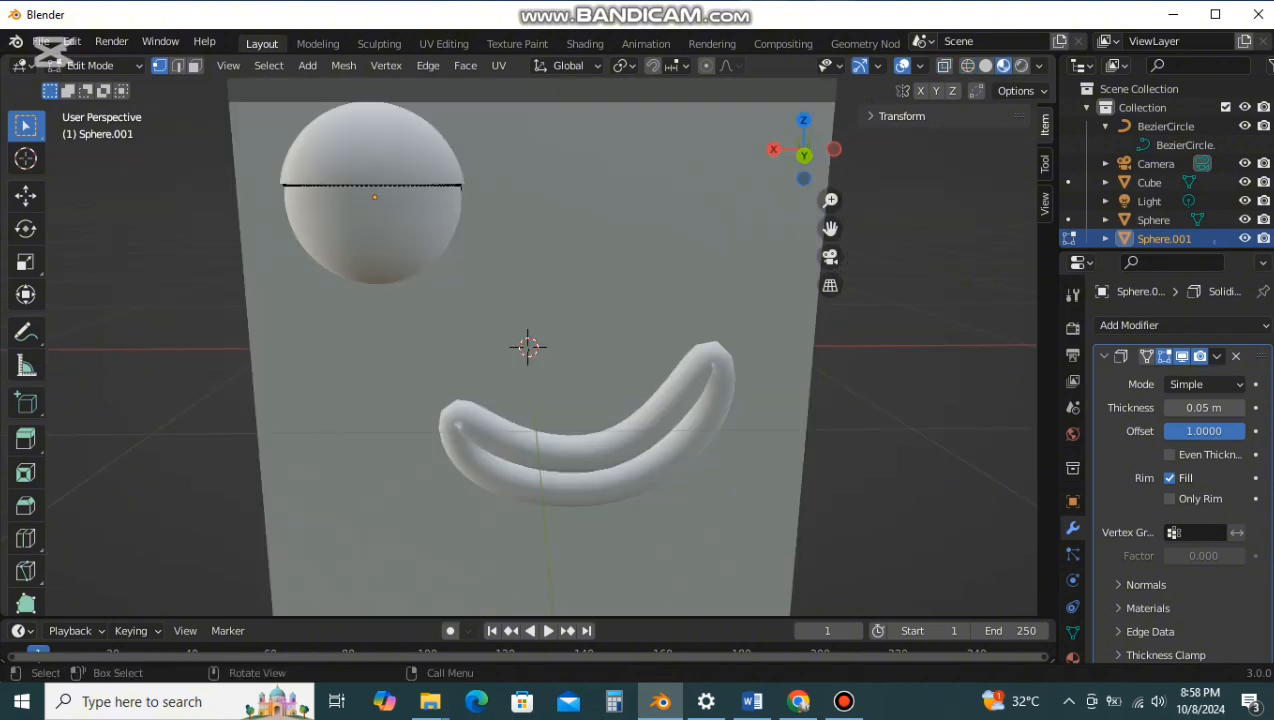
Step: Return the half-sphere eyelid to Object Mode and apply its Solidify modifier with a 0.06 m thickness
click(90, 65)
click(105, 85)
click(844, 701)
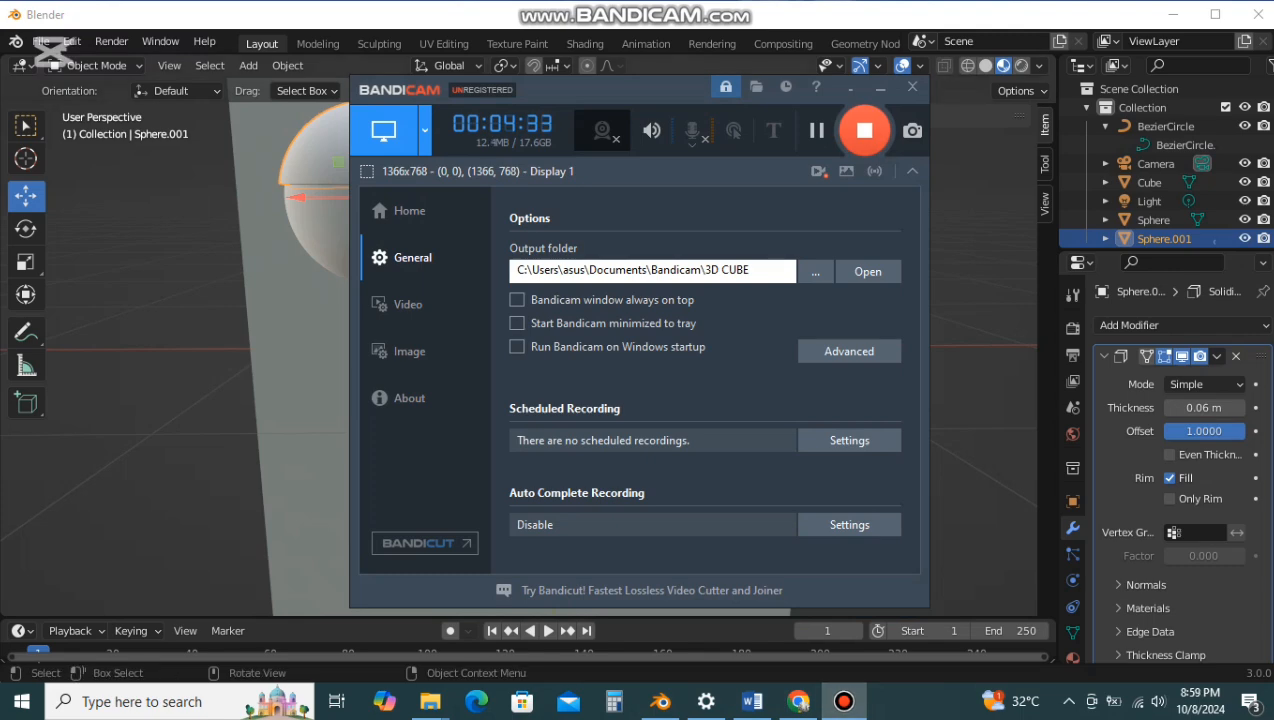
click(660, 701)
scroll(1210, 360, down, 1)
click(1217, 328)
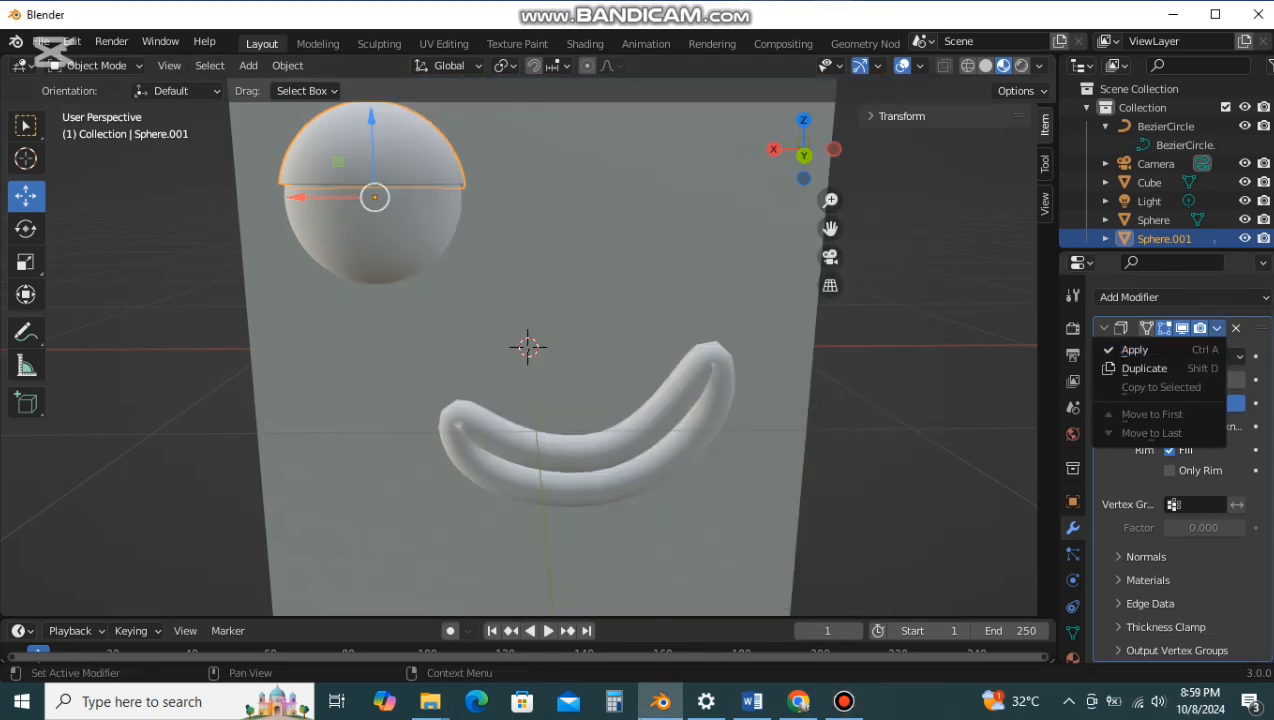
click(1140, 349)
Step: Add a mesh circle and slide it along the X axis to stand beside the cube
scroll(690, 337, down, 6)
scroll(690, 337, up, 1)
key(shift+a)
mouse_move(690, 299)
click(830, 337)
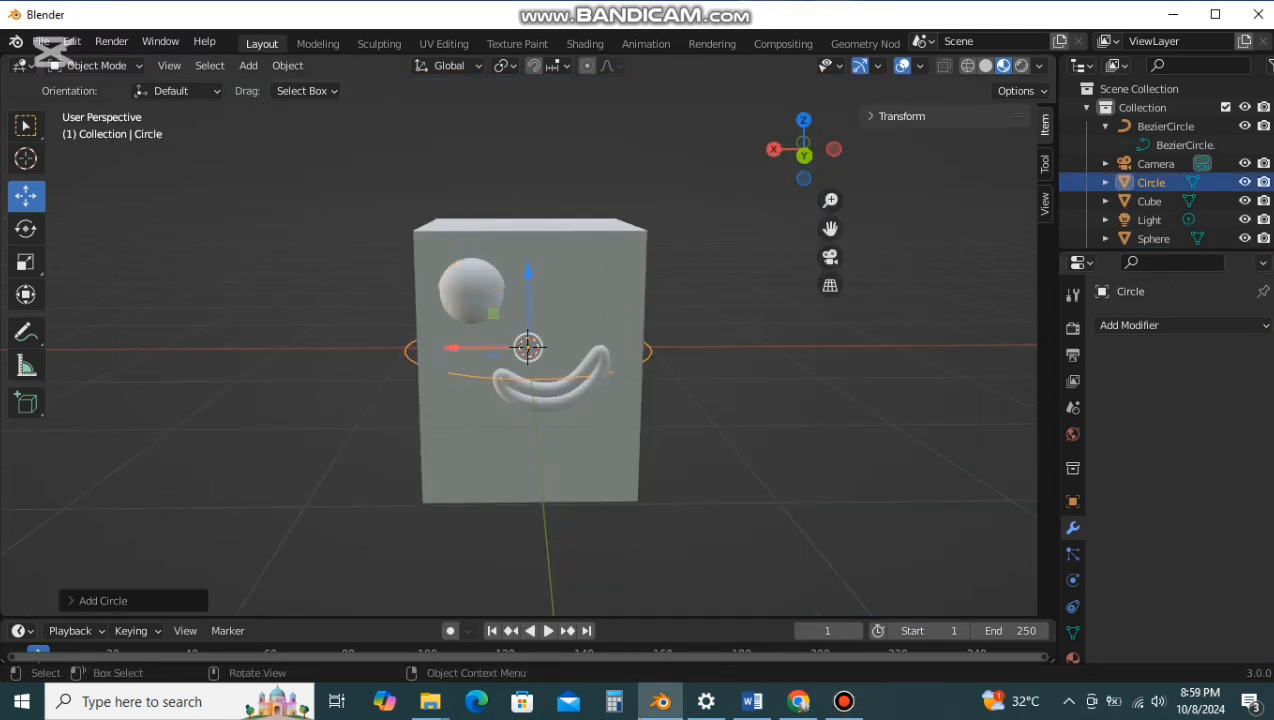
drag(806, 150, 1002, 218)
drag(522, 396, 483, 643)
scroll(600, 415, down, 3)
Step: Try to rotate the circle freehand into an upright position beside the cube
middle_drag(710, 415, 604, 345)
key(r)
key(z)
click(600, 415)
key(r)
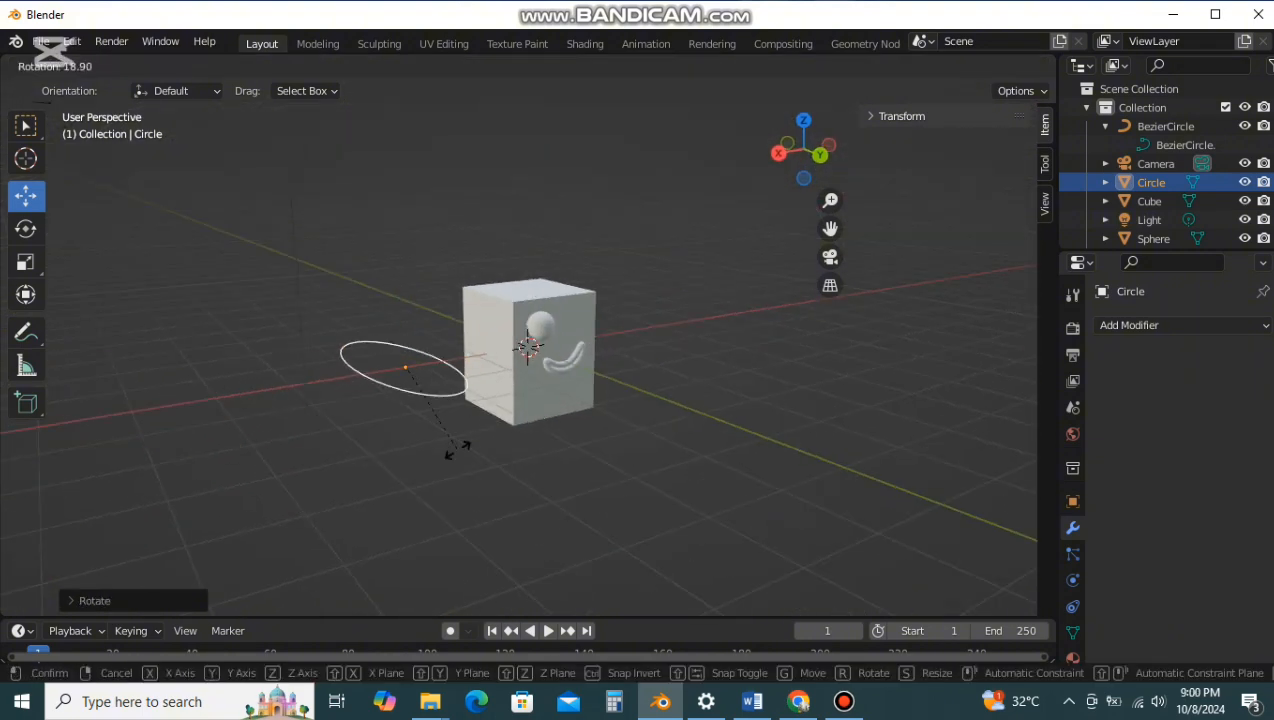
key(Return)
mouse_move(458, 450)
middle_down()
mouse_move(530, 568)
mouse_move(450, 402)
mouse_move(450, 433)
middle_up()
key(r)
click(404, 555)
scroll(404, 555, up, 3)
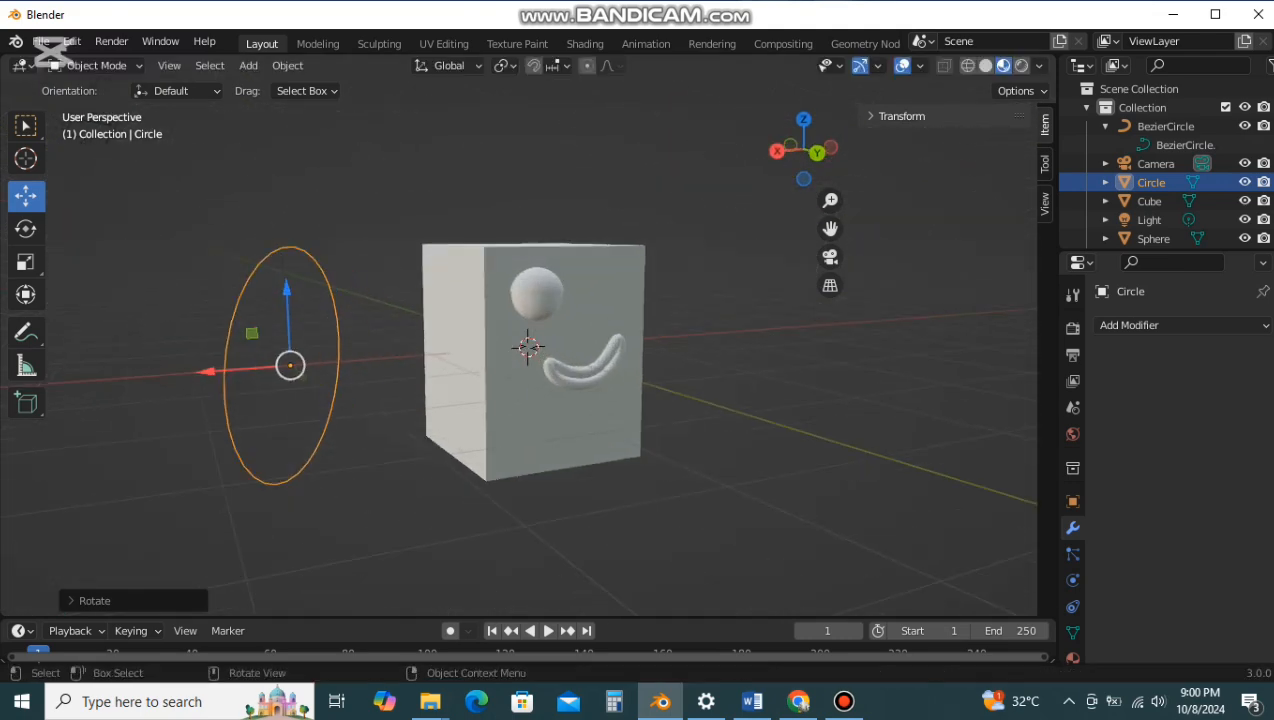
Step: Try to realign the circle by rotating it from other views and about the X axis
middle_drag(404, 555, 310, 547)
key(KP_3)
key(r)
middle_drag(656, 402, 560, 500)
key(Return)
key(r)
key(x)
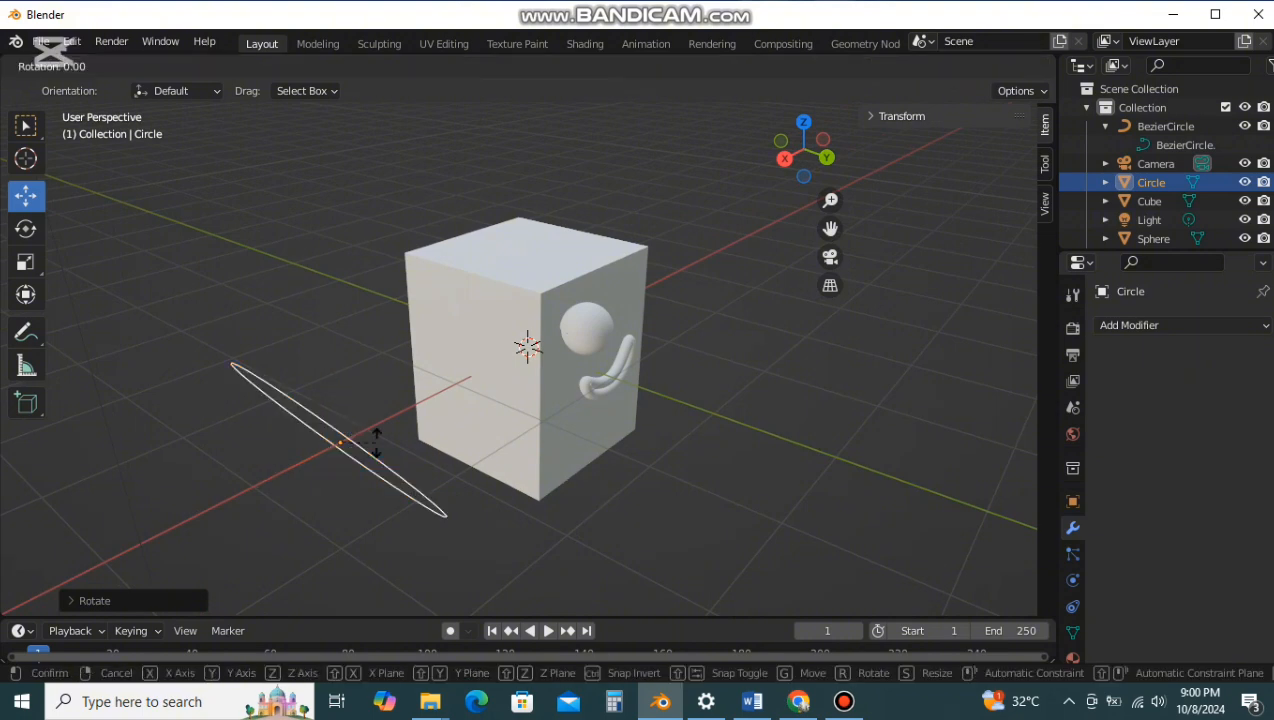
click(182, 490)
Step: Delete the misaligned circle beside the cube
middle_drag(182, 490, 289, 465)
click(289, 465)
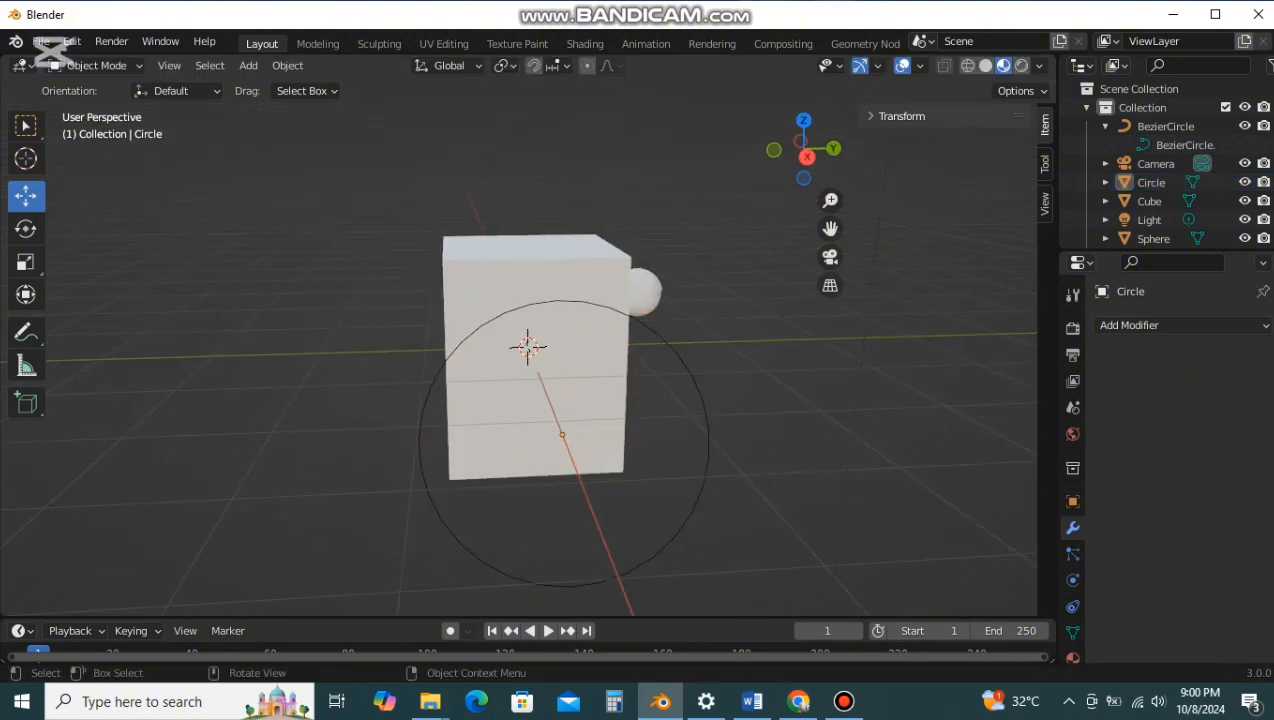
key(Delete)
click(844, 702)
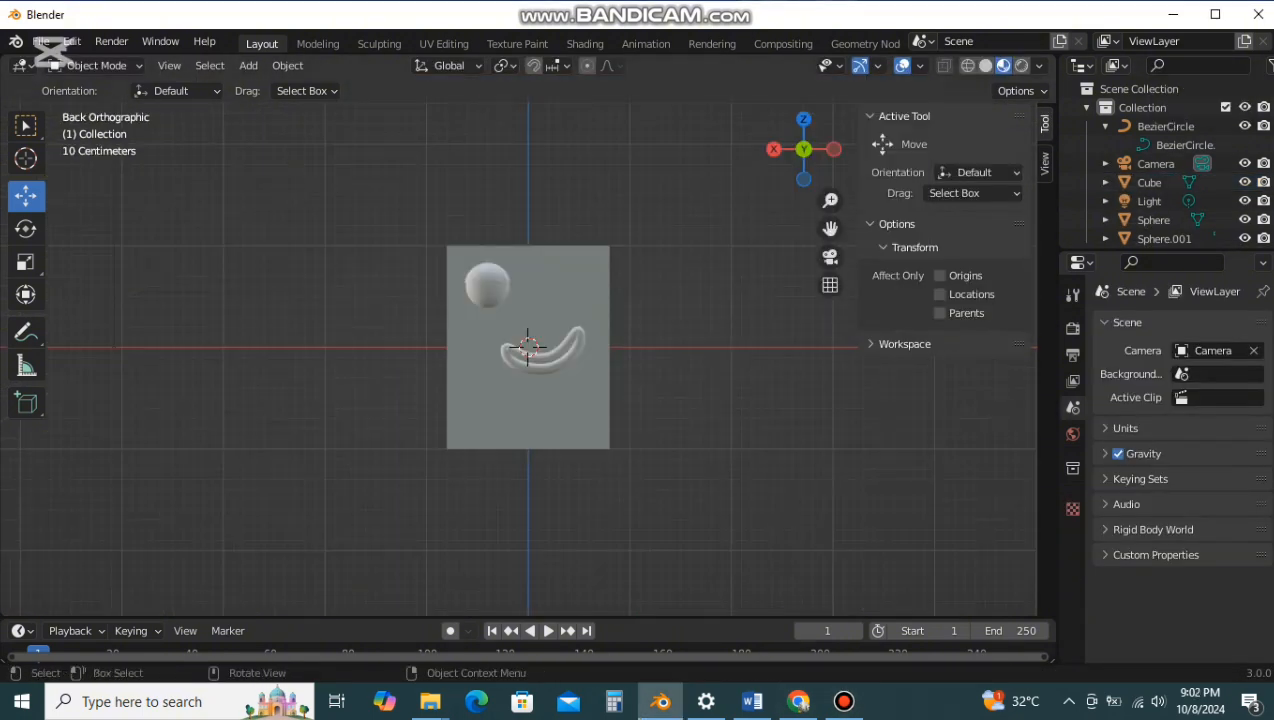
Step: Add a mesh circle in the back view and move it along the X axis clear of the cube
key(shift+a)
mouse_move(643, 296)
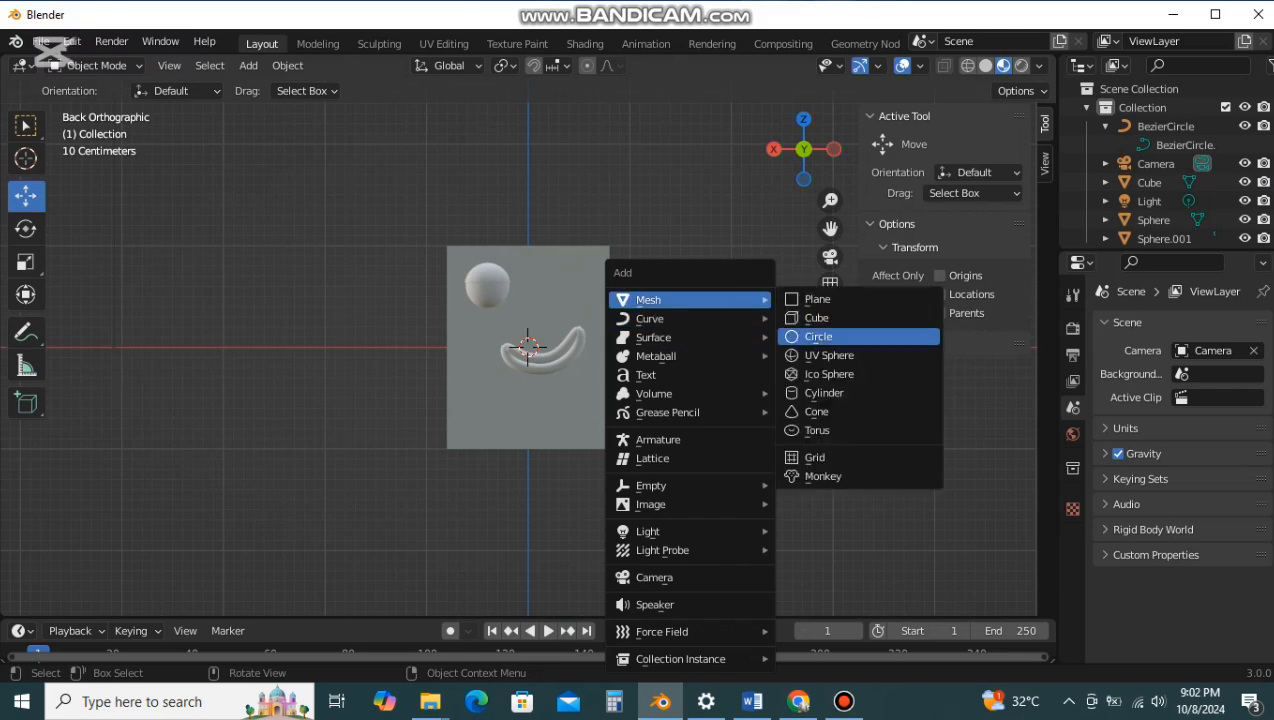
click(812, 335)
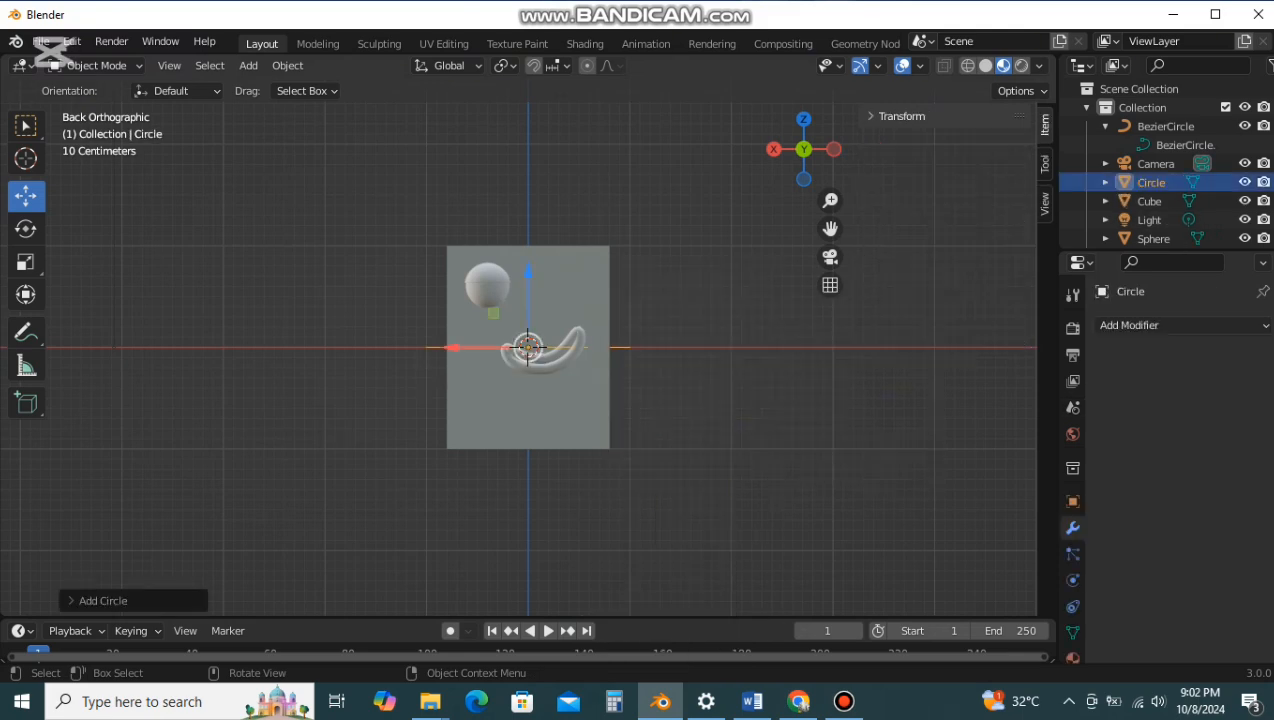
drag(457, 347, 273, 347)
middle_drag(273, 347, 273, 354)
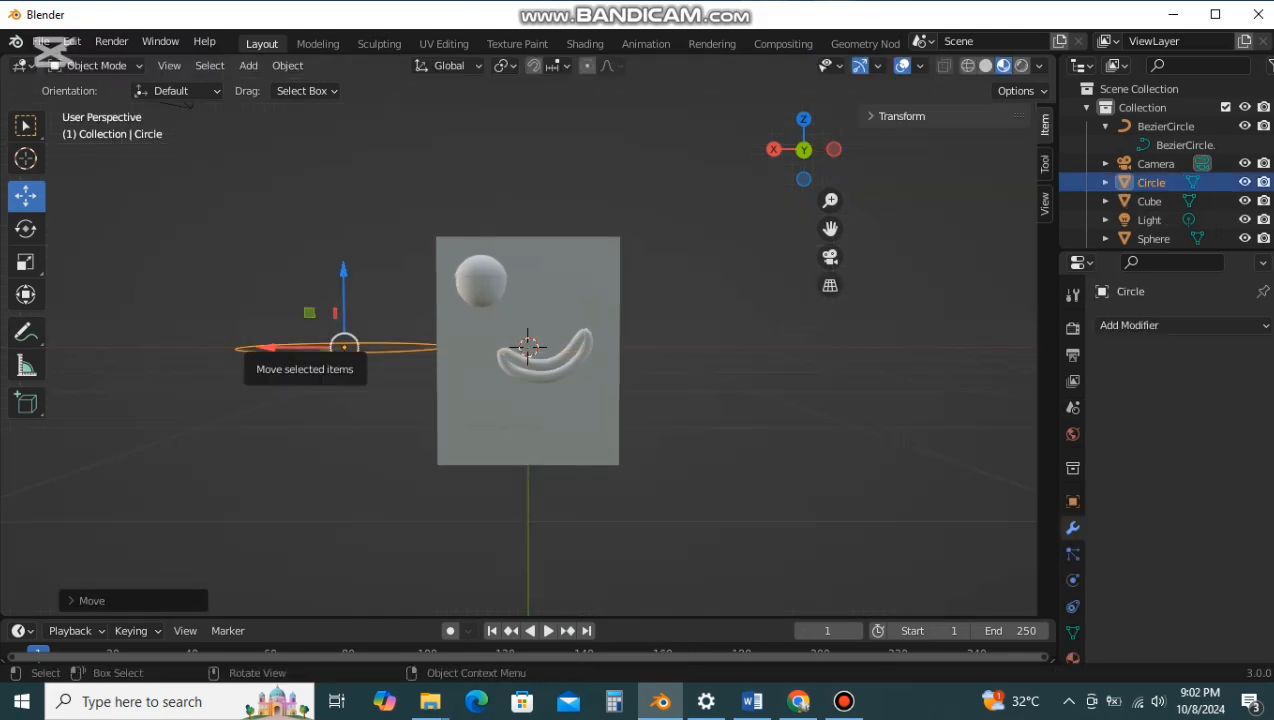
Step: Rotate the circle about its X axis until it stands upright, parallel to the cube's face
key(r)
key(x)
key(x)
key(Return)
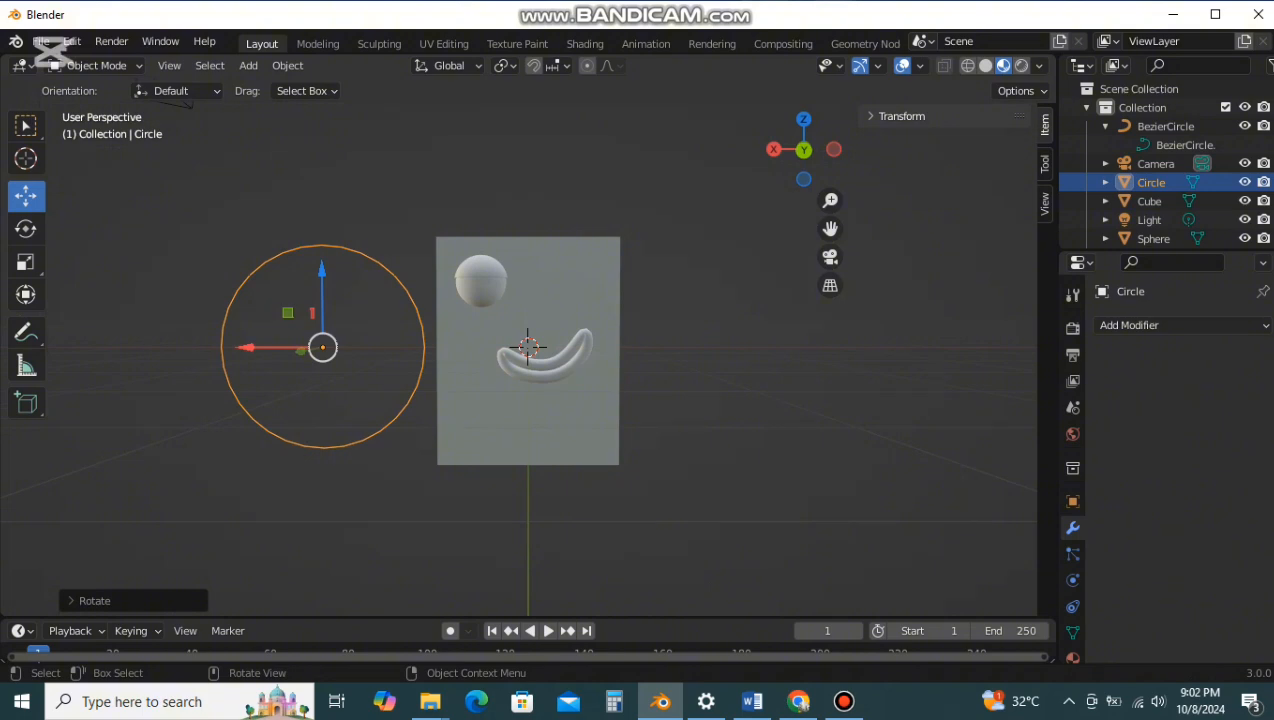
Step: Fill the upright circle with a face in Edit Mode
key(Tab)
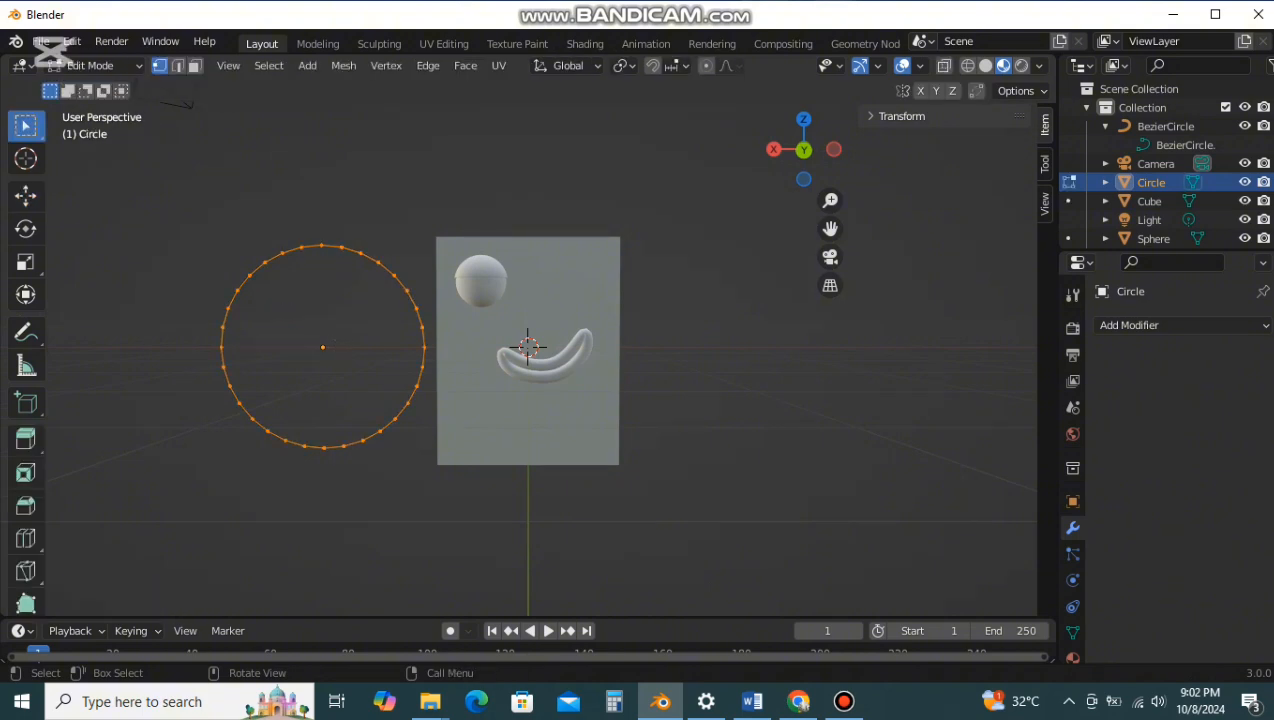
key(f)
click(773, 149)
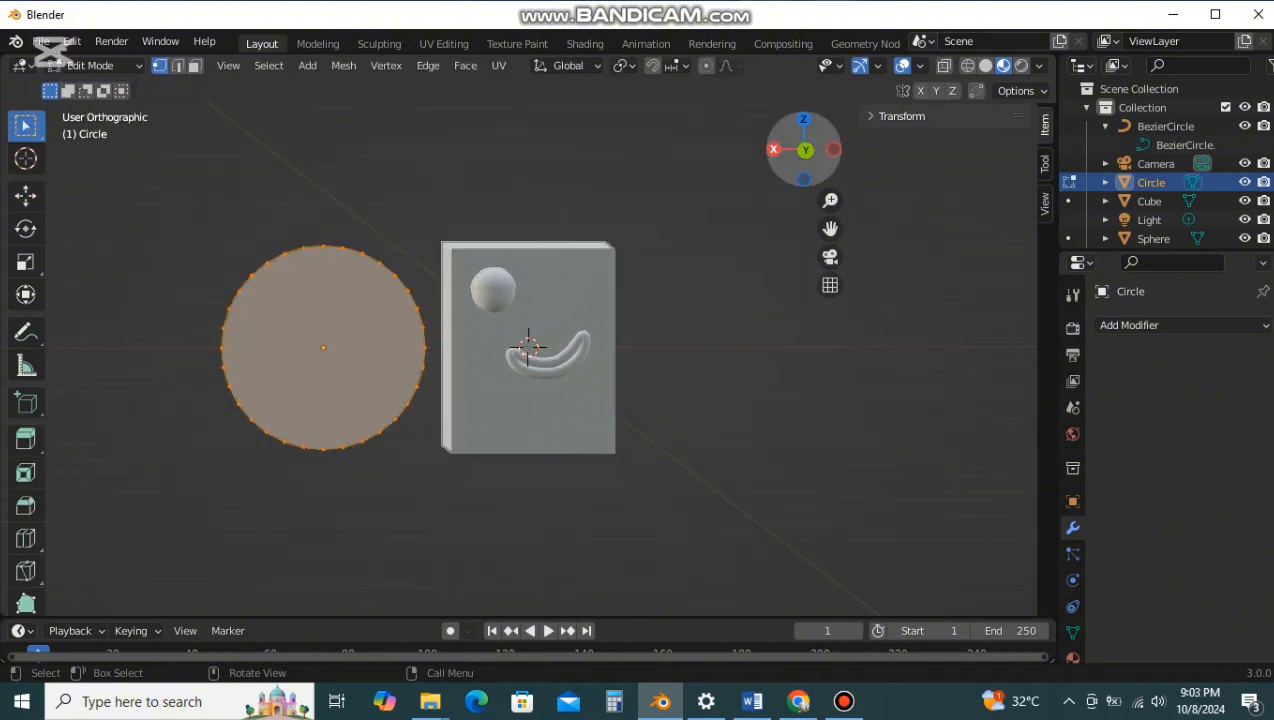
Step: Extrude the filled circle slightly along the Y axis to give it thickness, and return to Object Mode
key(e)
key(Return)
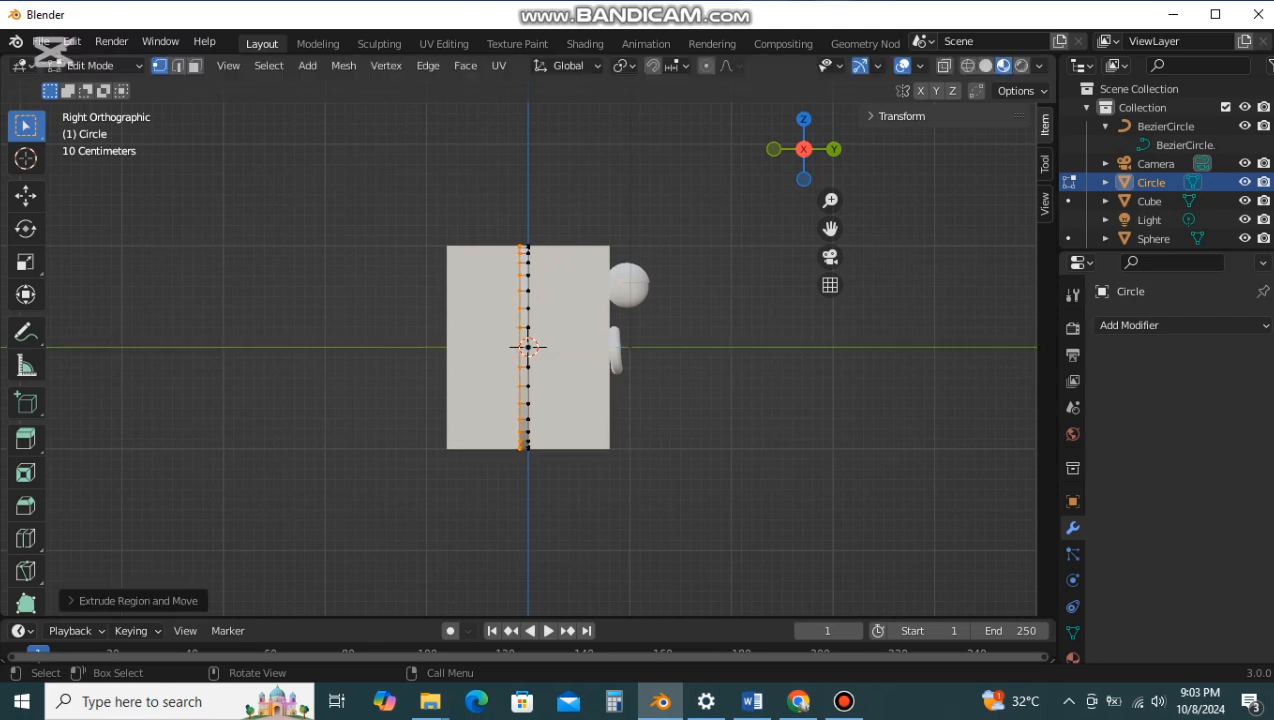
click(97, 66)
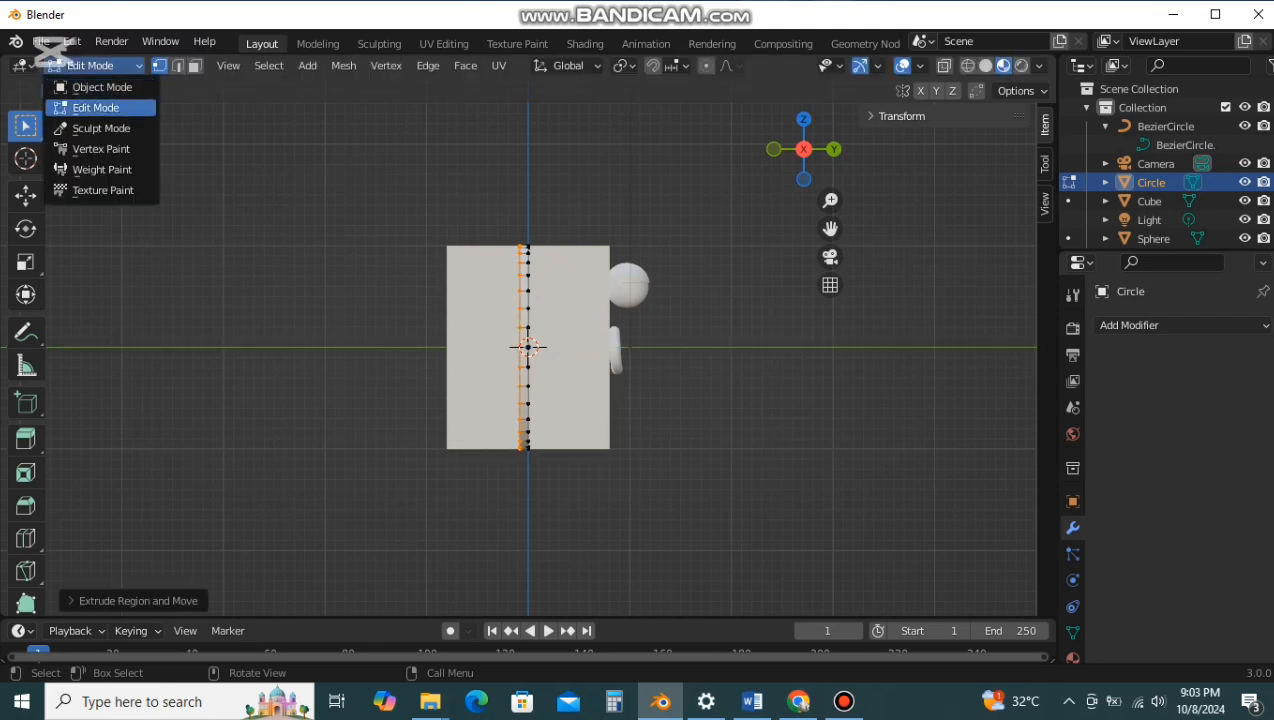
click(100, 86)
Step: Scale the circle down to pupil size and move it over the eye sphere
key(s)
click(529, 346)
middle_drag(529, 346, 413, 374)
key(s)
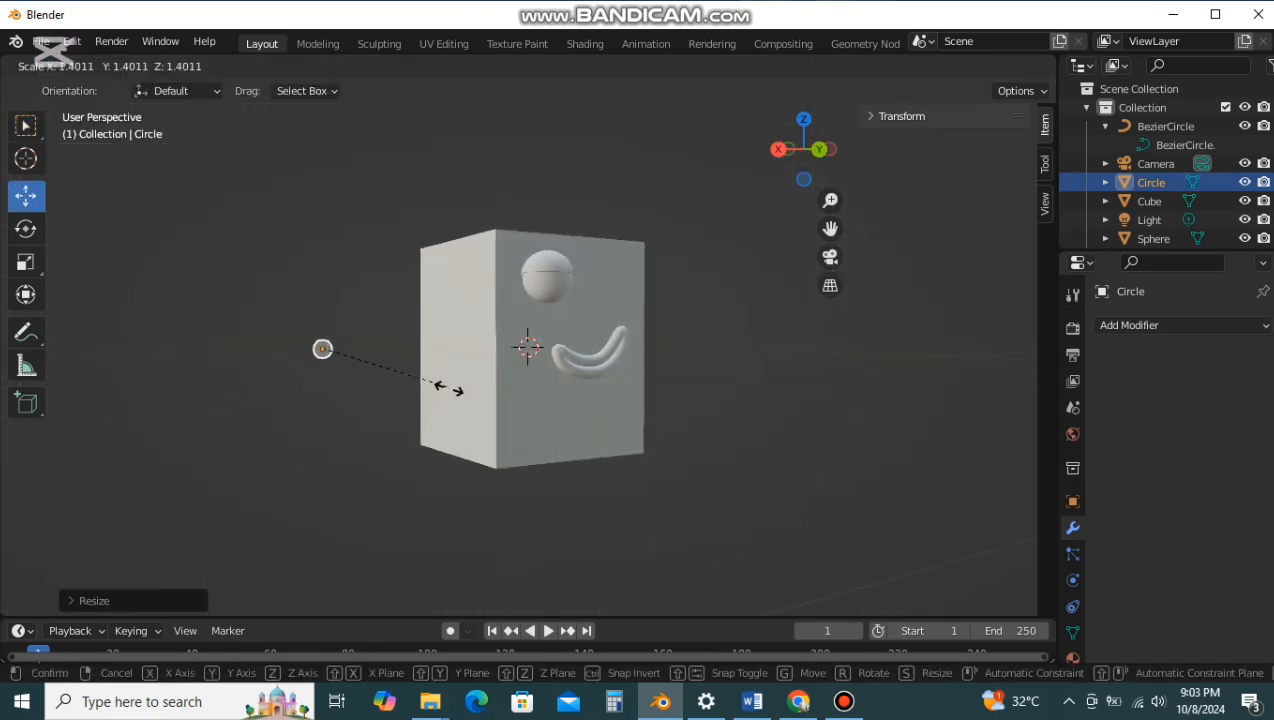
click(450, 386)
click(556, 280)
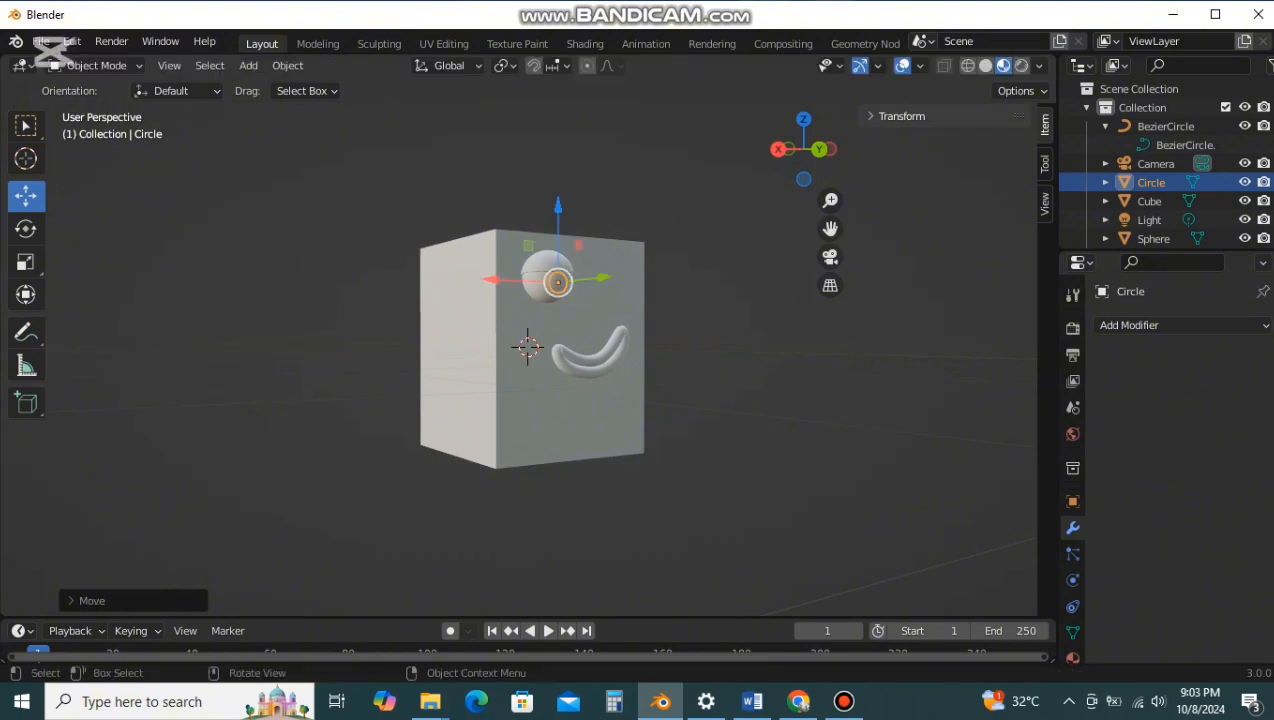
Step: Adjust the small circle's position in front of the eye, finishing with a move along the X axis
scroll(528, 347, up, 5)
middle_drag(556, 300, 478, 350)
drag(247, 202, 222, 213)
key(g)
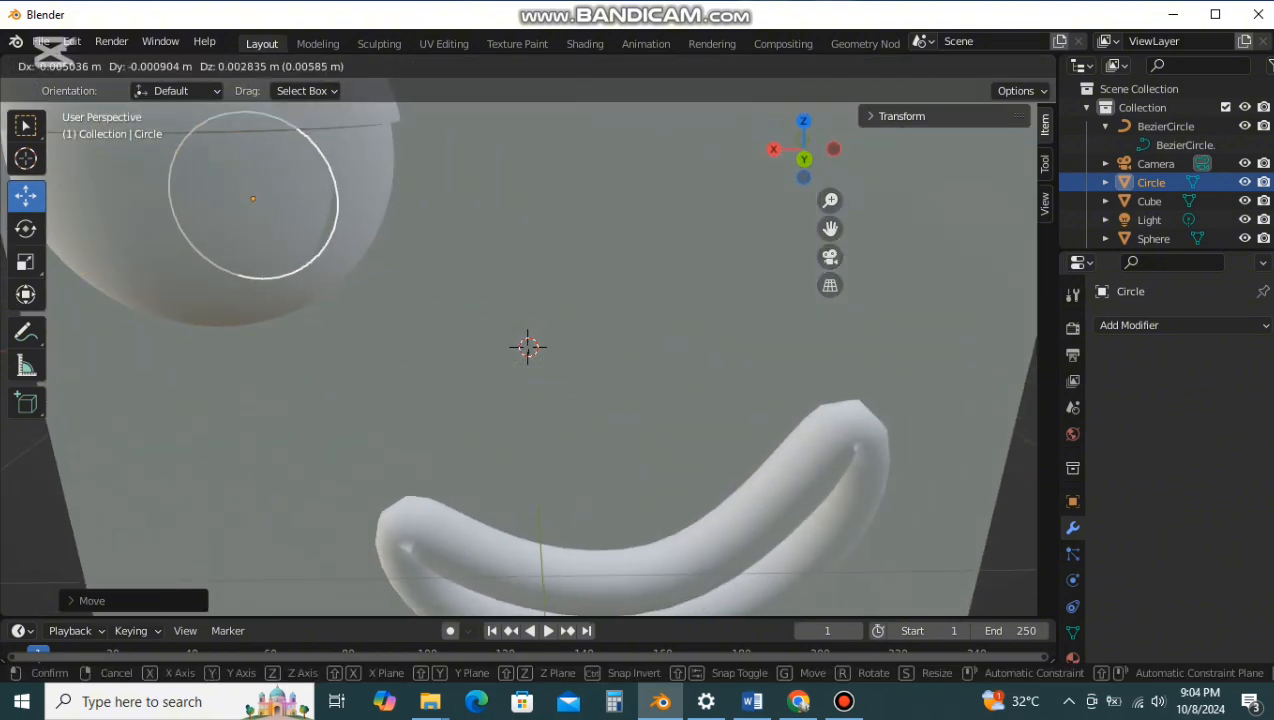
key(y)
key(x)
click(528, 300)
Step: Try moving the circle freely beside the eye from an angled view, and undo the last move
middle_drag(528, 300, 600, 300)
key(g)
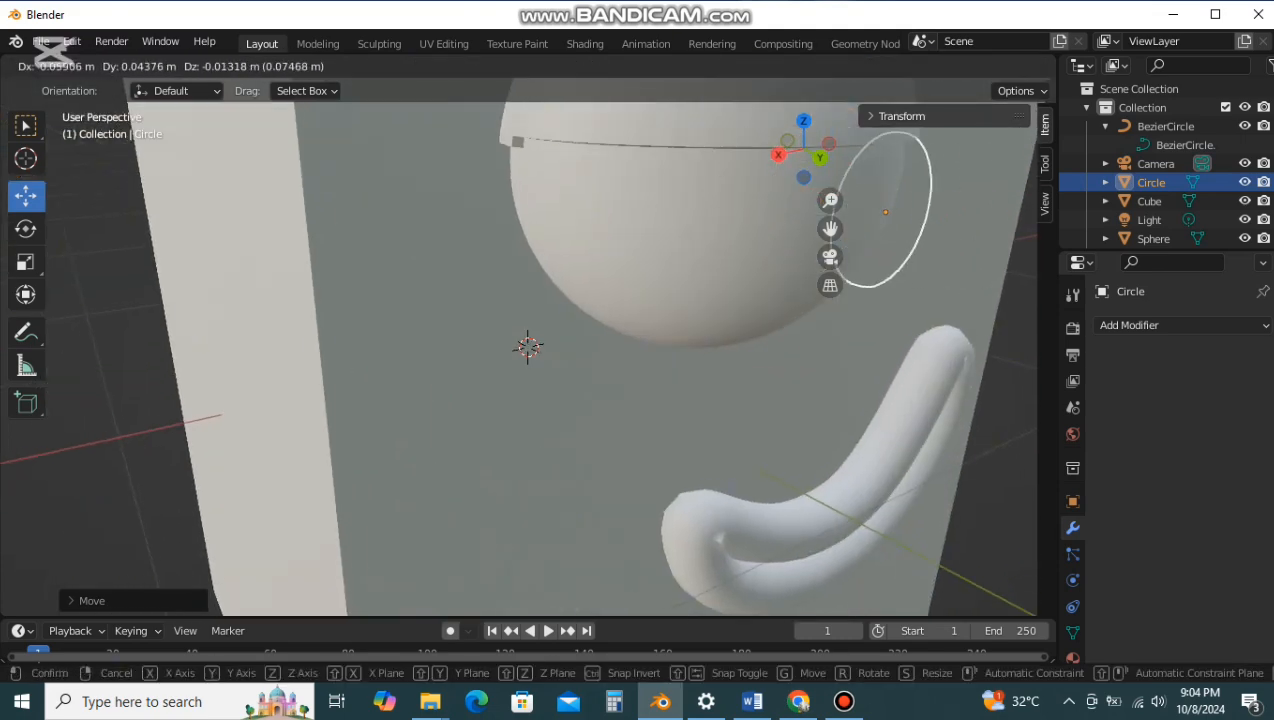
click(680, 300)
key(g)
key(Escape)
middle_drag(640, 300, 547, 304)
key(ctrl+z)
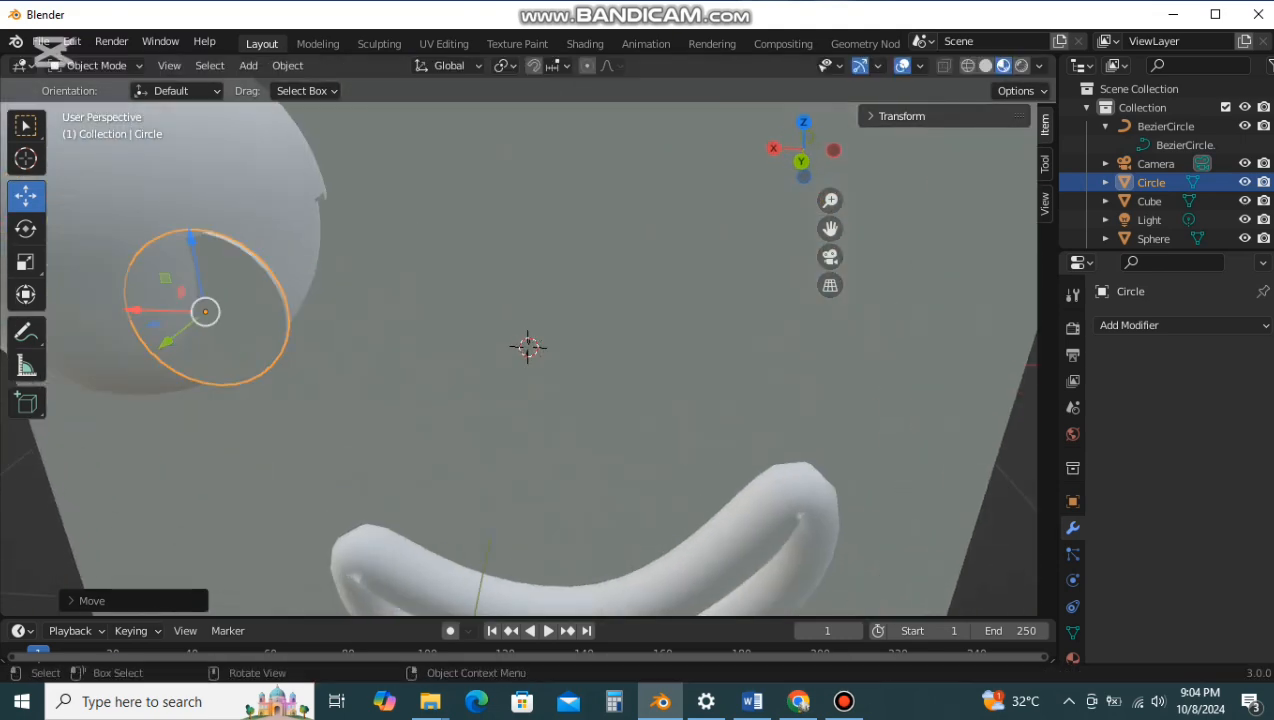
Step: Scale the circle down further and shift it over the lower part of the eye
key(s)
click(262, 275)
key(s)
click(245, 285)
key(g)
click(236, 292)
Step: Reposition the circle against the eye from a turned view with two small free moves
middle_drag(236, 292, 338, 288)
scroll(388, 292, down, 3)
key(g)
click(400, 290)
key(g)
click(393, 290)
scroll(338, 288, up, 4)
Step: Switch the viewport to Solid shading and move the circle over the middle of the eye below the eyelid
click(1021, 65)
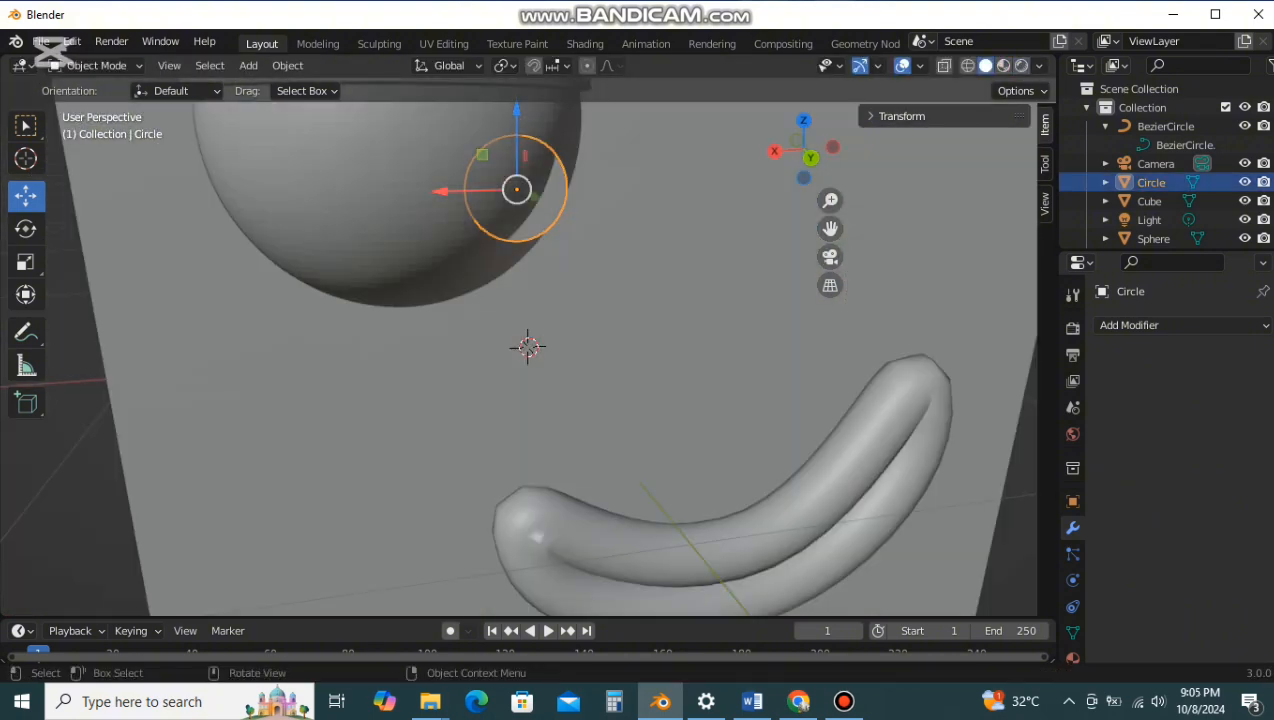
key(g)
click(469, 207)
drag(485, 224, 506, 241)
mouse_move(506, 241)
middle_down()
mouse_move(640, 243)
mouse_move(530, 240)
middle_up()
scroll(576, 243, down, 3)
scroll(637, 246, up, 4)
key(g)
click(580, 250)
key(g)
click(533, 237)
click(535, 240)
scroll(535, 240, down, 3)
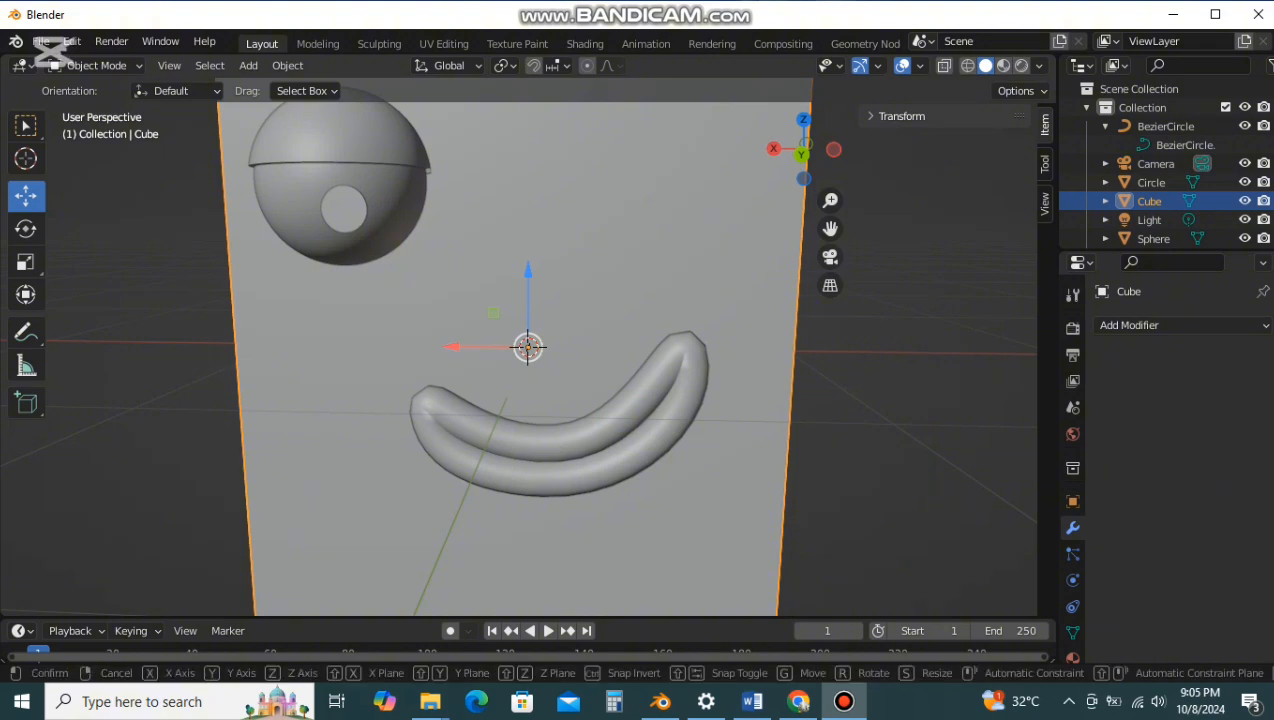
Step: Shift the circle along the Y and X axes and move it slightly lower on the eye
click(343, 208)
key(g)
key(y)
click(338, 208)
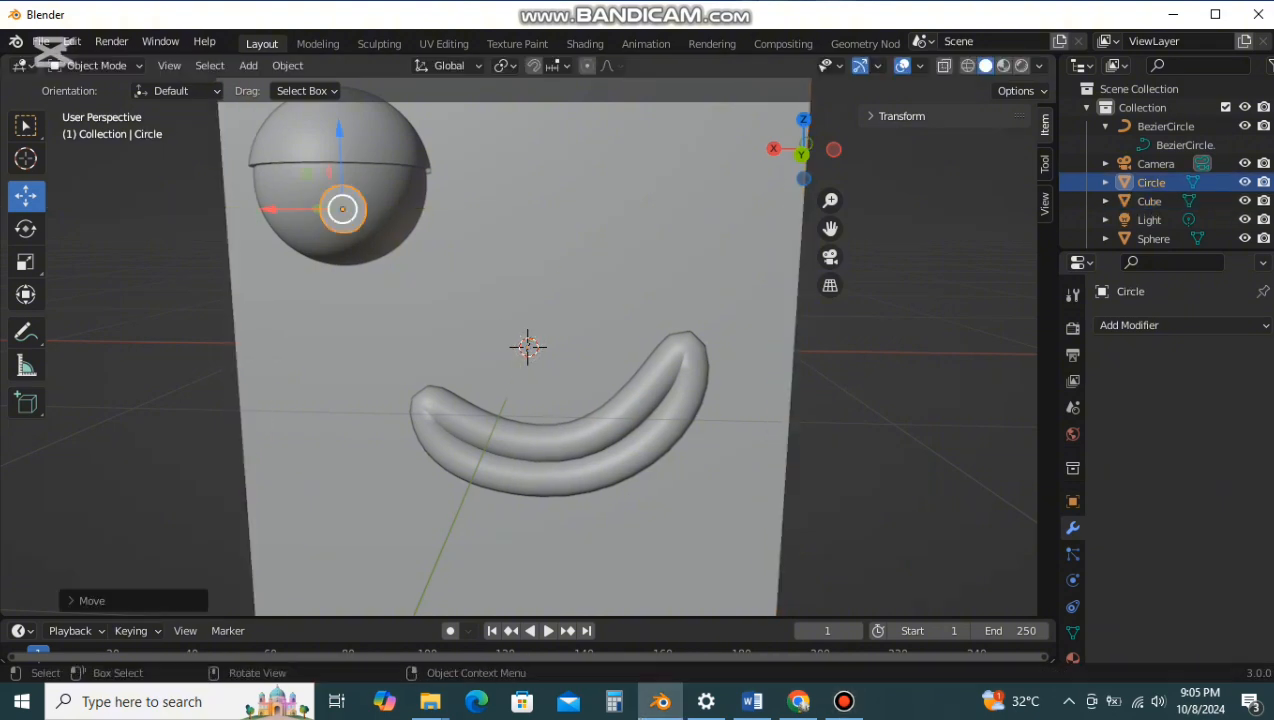
key(g)
key(x)
click(371, 209)
key(g)
key(y)
click(371, 209)
key(g)
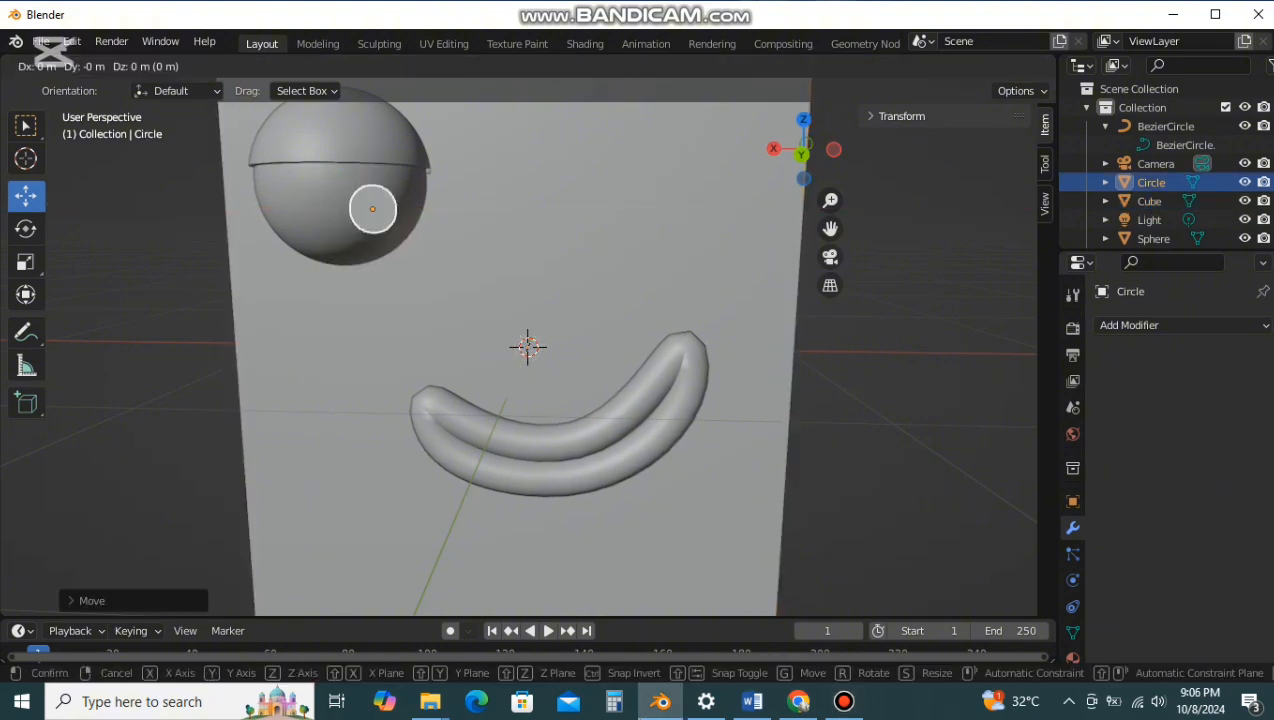
click(373, 222)
Step: Move the circle along X to the eye's middle, scale it up, and raise it along Z to below the eyelid
middle_drag(373, 222, 402, 222)
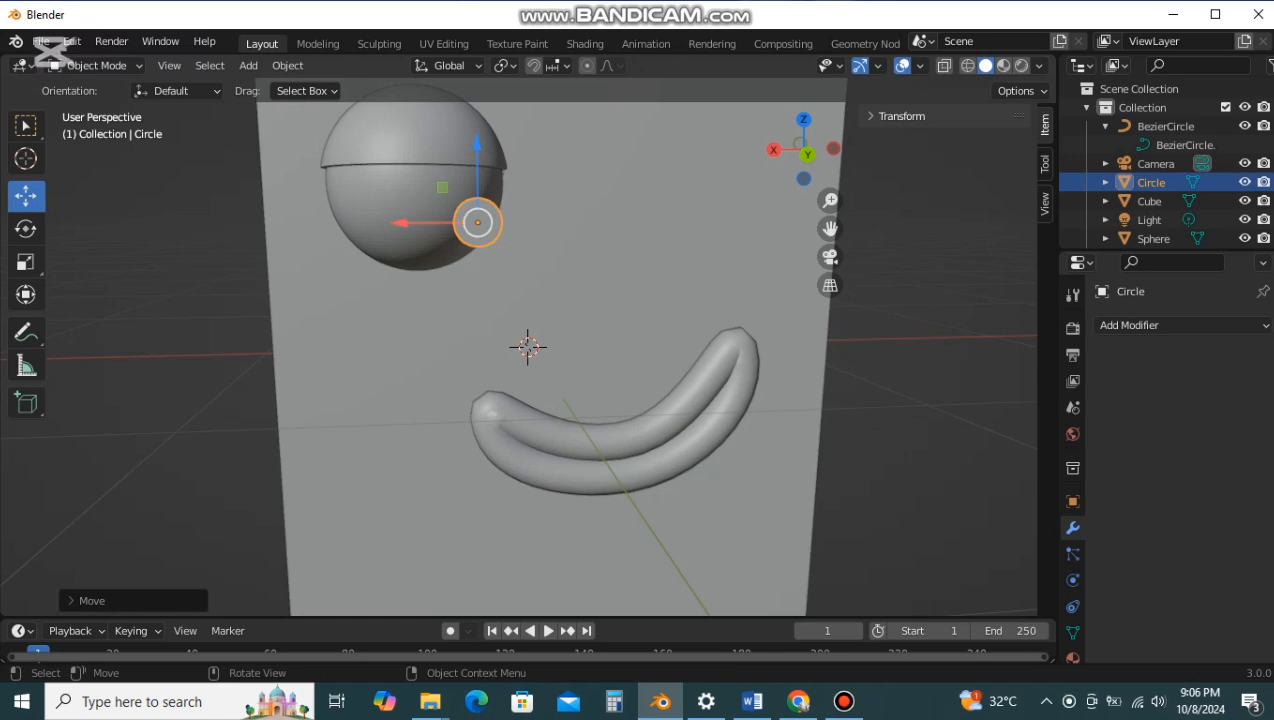
key(g)
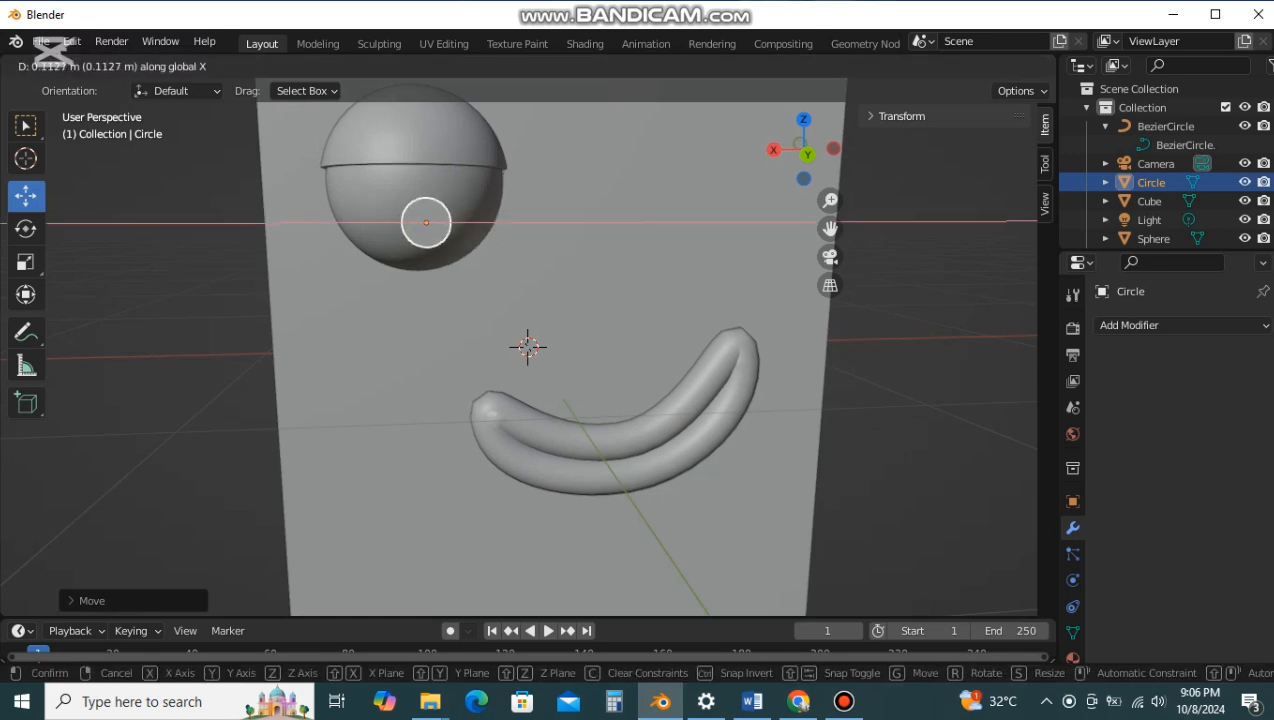
key(z)
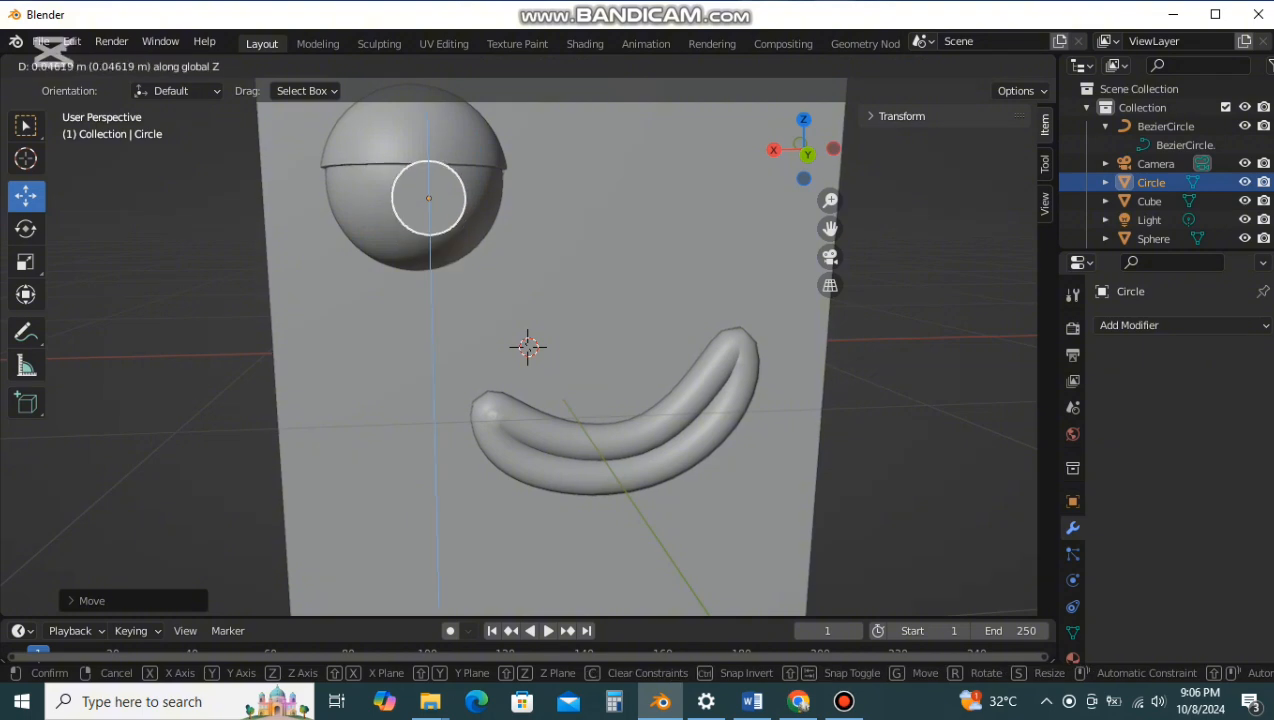
click(376, 181)
key(g)
click(376, 180)
Step: Move the circle back along the Y axis by about -0.57 m to the eye sphere's surface
middle_drag(376, 180, 452, 181)
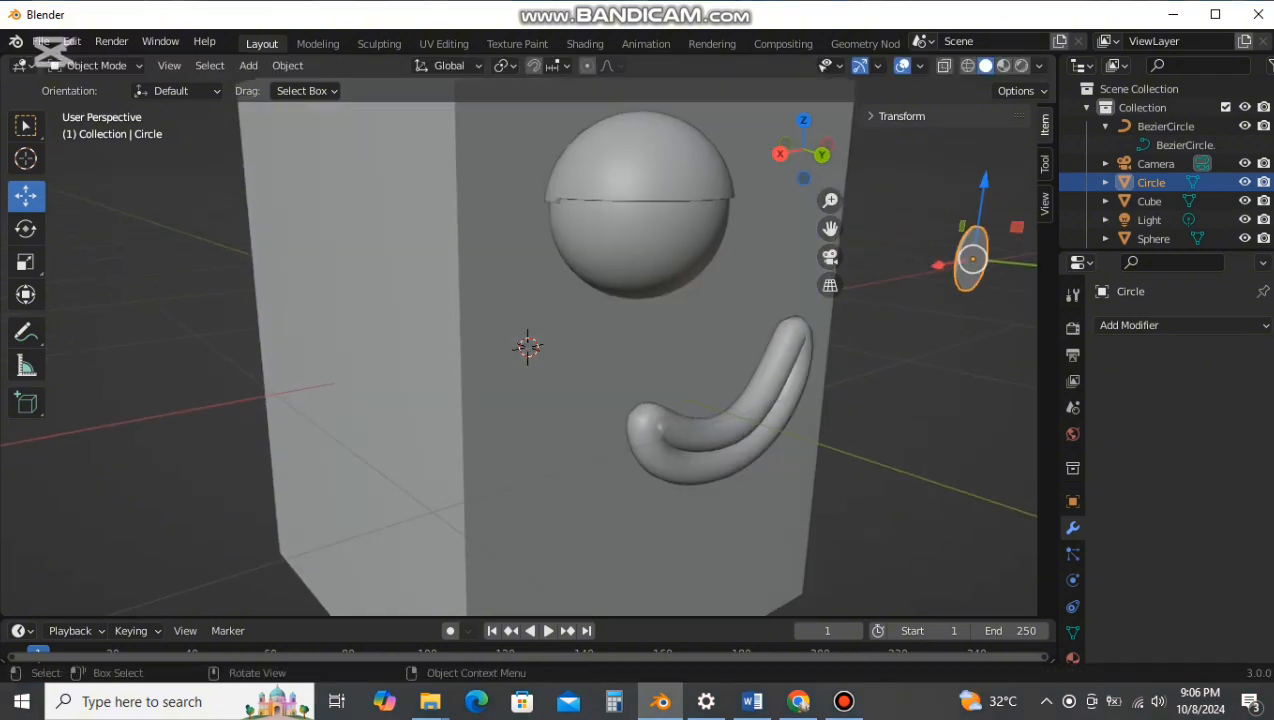
key(g)
key(y)
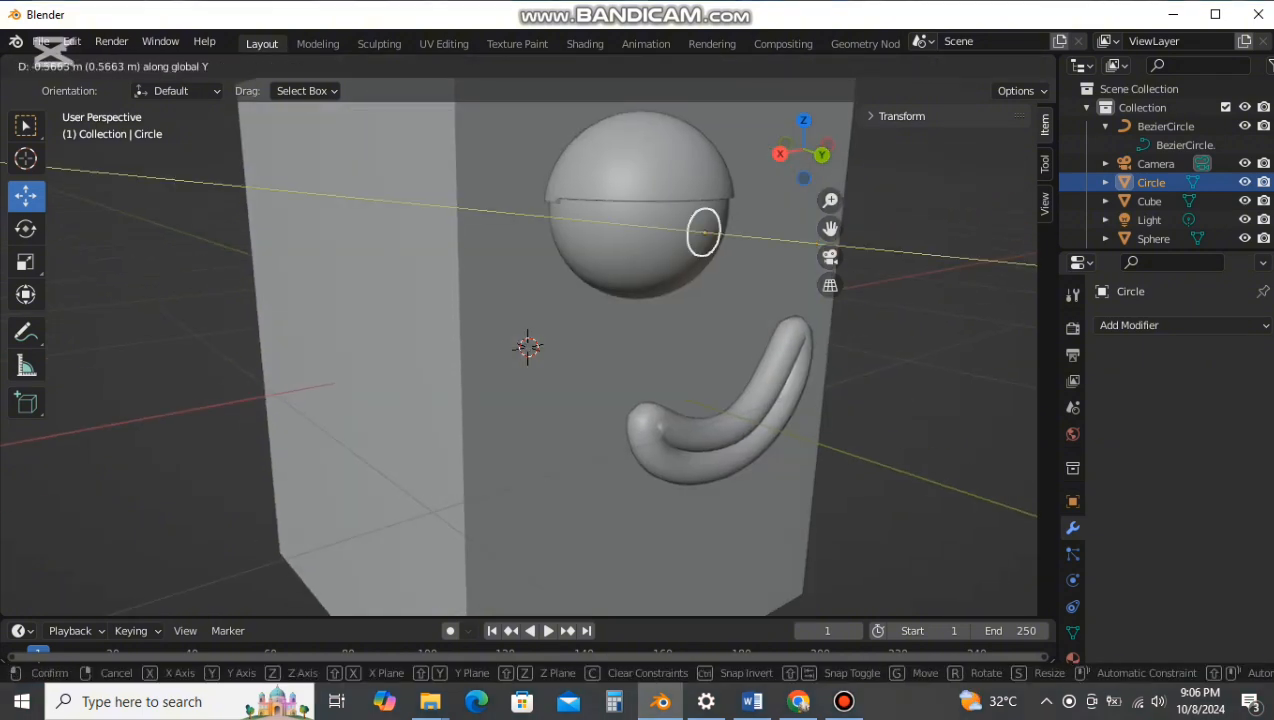
click(702, 230)
Step: Deselect the circle and delete the half-sphere eyelid above the eye
middle_drag(702, 230, 643, 250)
key(alt+a)
scroll(665, 230, up, 4)
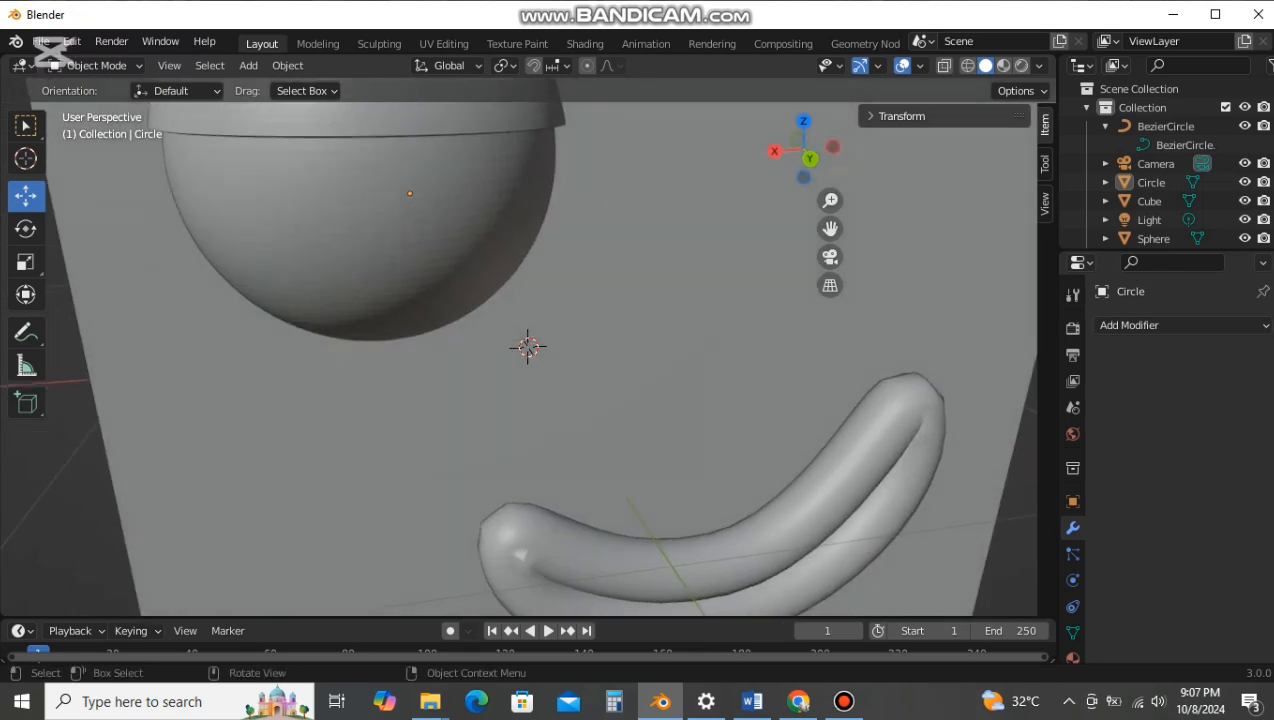
scroll(1150, 179, down, 1)
key(Delete)
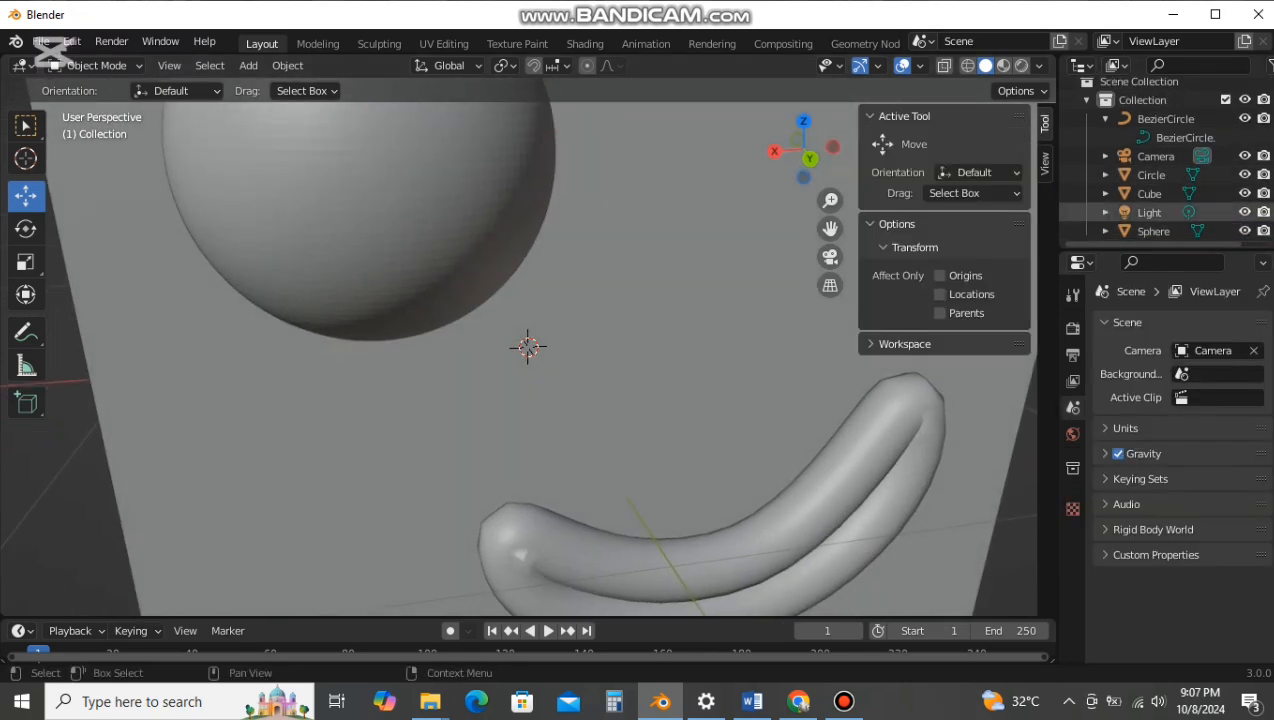
Step: Select the circle again and move it outward along the Y axis in two passes
click(1151, 174)
key(g)
key(y)
click(760, 225)
middle_drag(760, 225, 718, 225)
key(g)
key(y)
click(770, 235)
Step: Nudge the circle in Material Preview shading and hide it in the viewport
click(1003, 66)
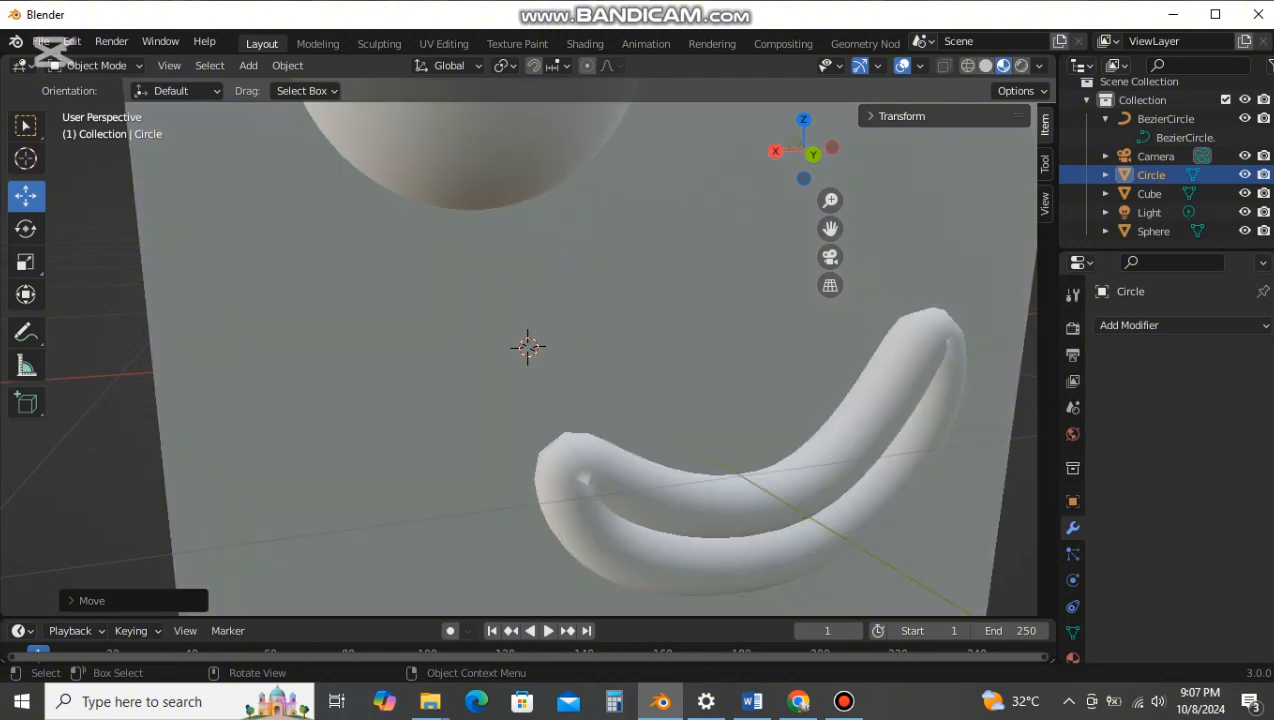
middle_drag(745, 275, 770, 300)
drag(791, 294, 792, 272)
drag(840, 373, 859, 384)
middle_drag(859, 384, 807, 378)
click(1245, 175)
Step: Box-select the upper half of the eye sphere's vertices in Edit Mode with X-ray on
click(302, 240)
scroll(302, 240, down, 4)
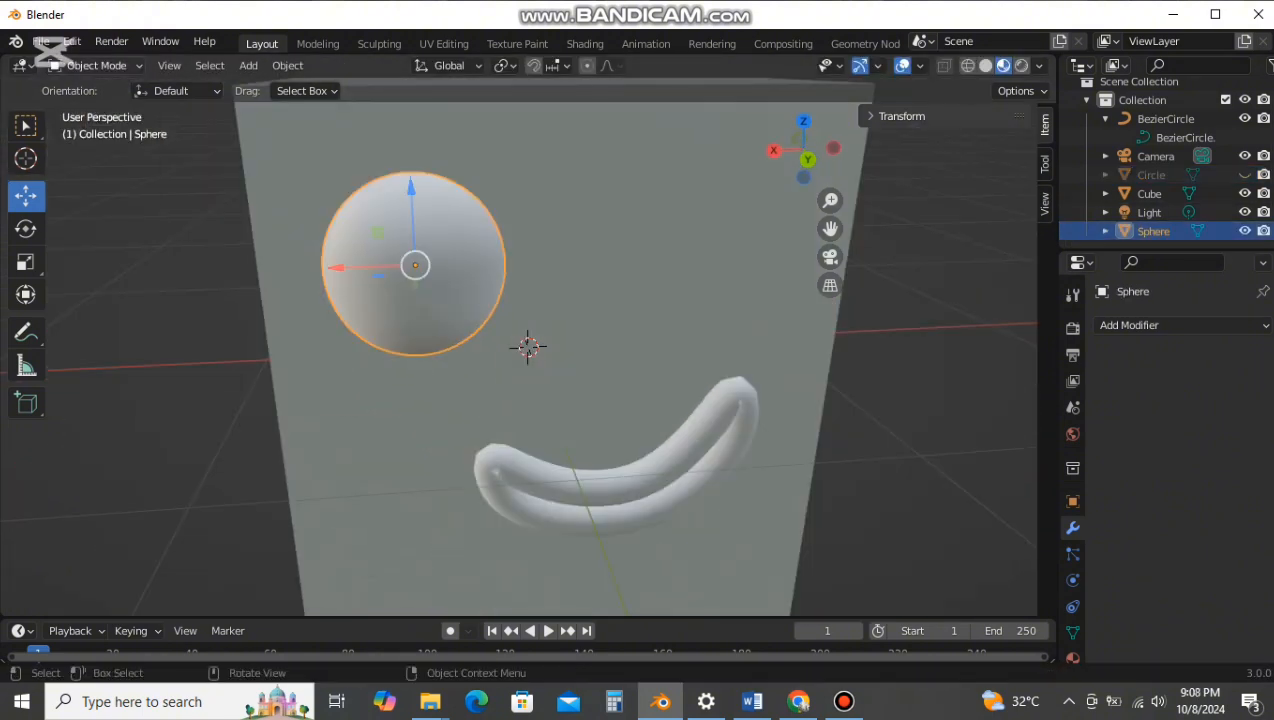
key(Tab)
drag(292, 184, 540, 278)
click(540, 278)
scroll(540, 250, down, 3)
middle_drag(540, 278, 477, 249)
right_click(472, 230)
drag(324, 153, 778, 237)
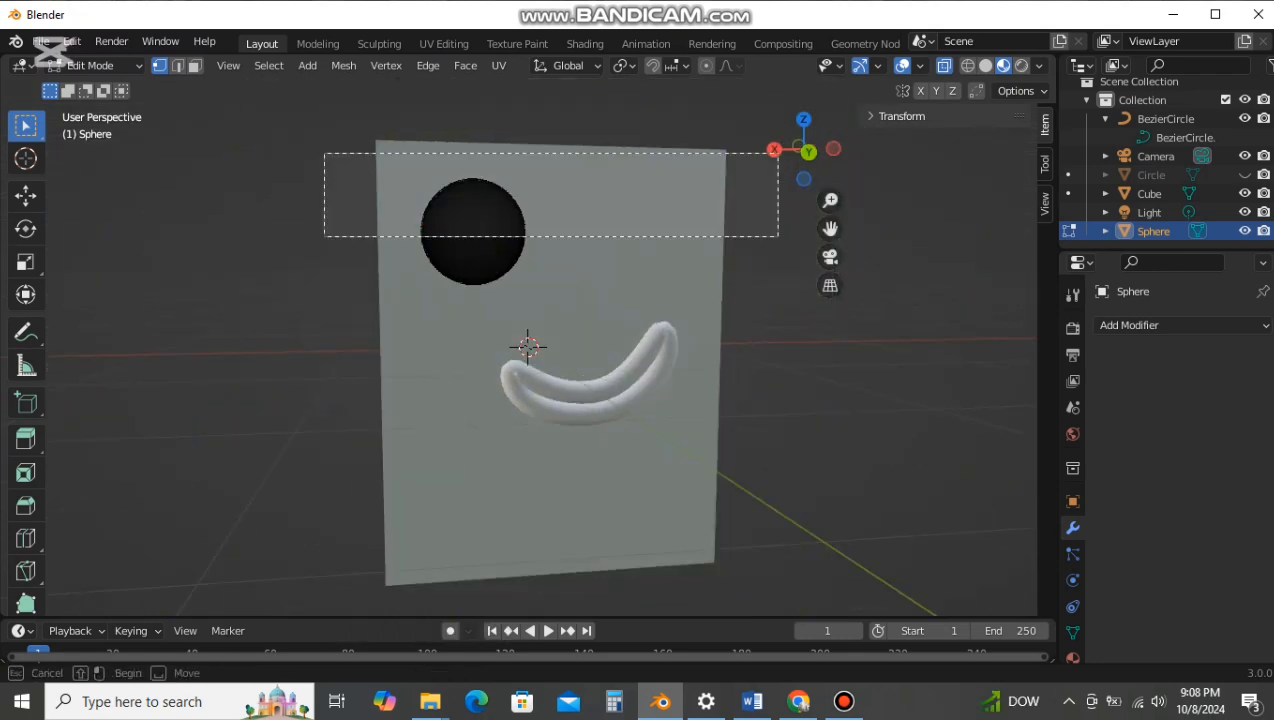
middle_drag(600, 290, 642, 292)
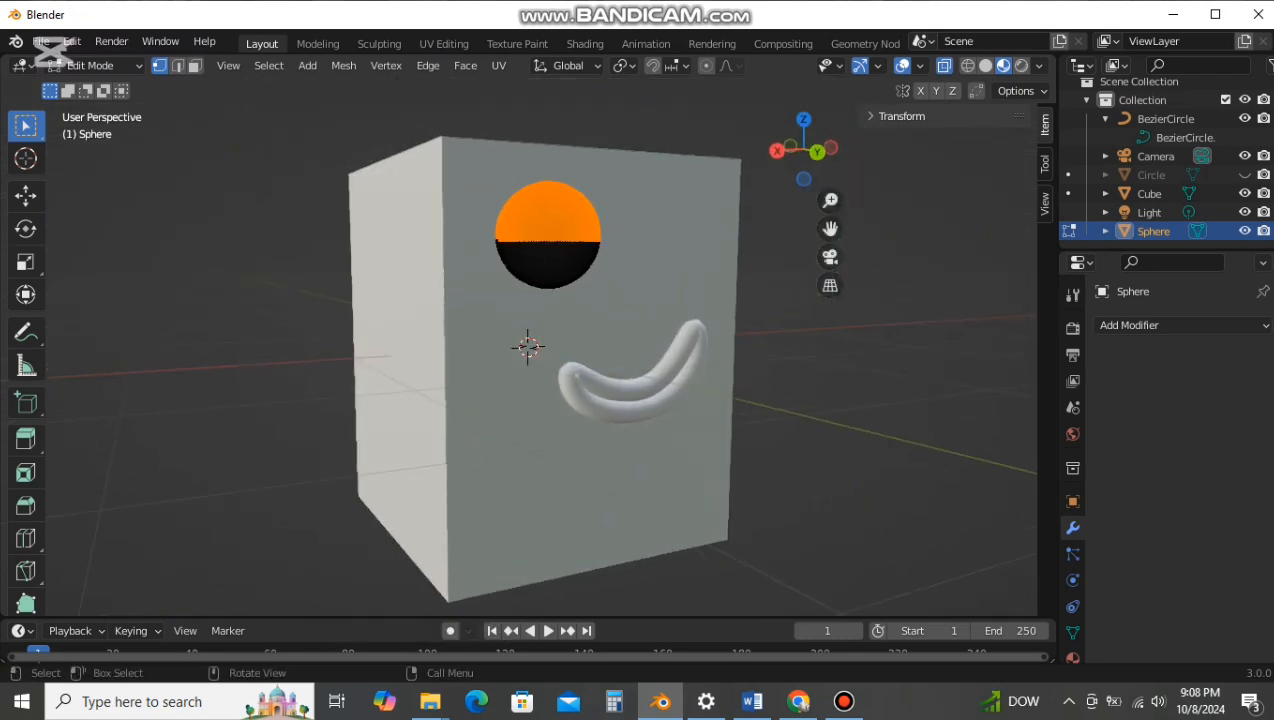
Step: Return to Object Mode and move the eye sphere slightly outward along the Y axis
click(97, 66)
click(97, 90)
drag(586, 234, 593, 234)
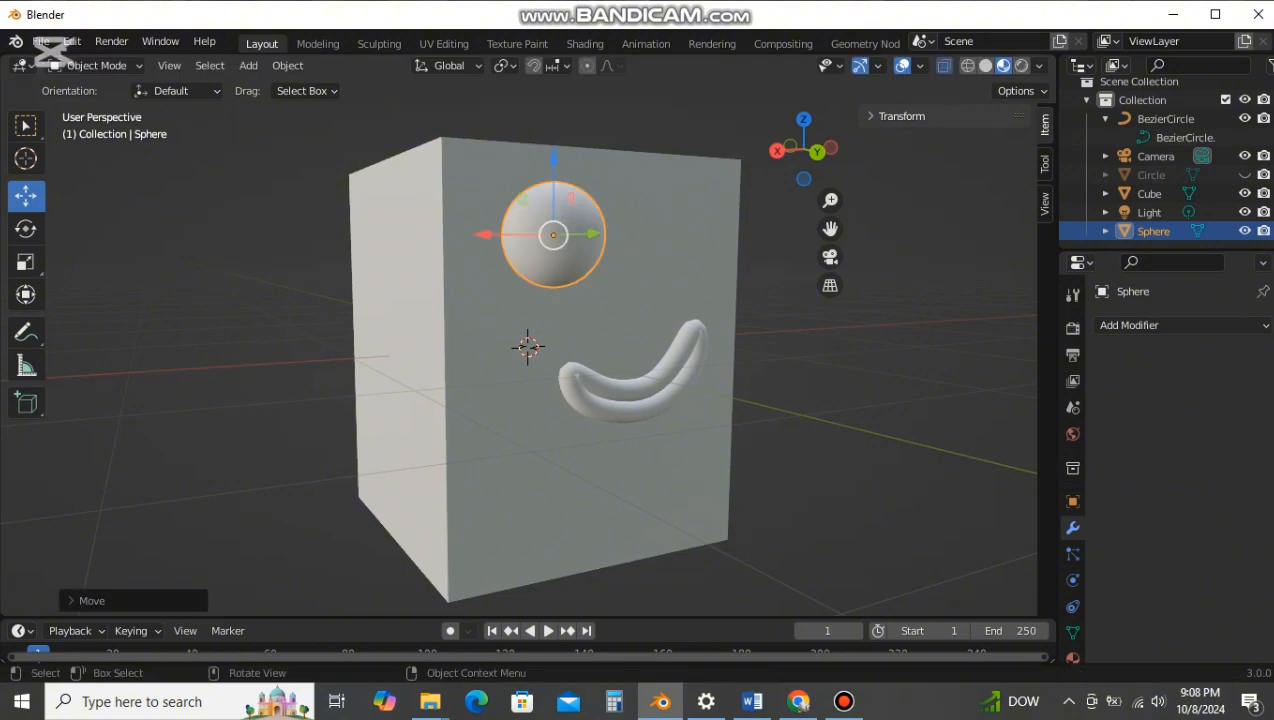
Step: Re-enter Edit Mode on the eye sphere, turn on wireframe shading, and box-select its upper half
middle_drag(620, 300, 552, 298)
key(Tab)
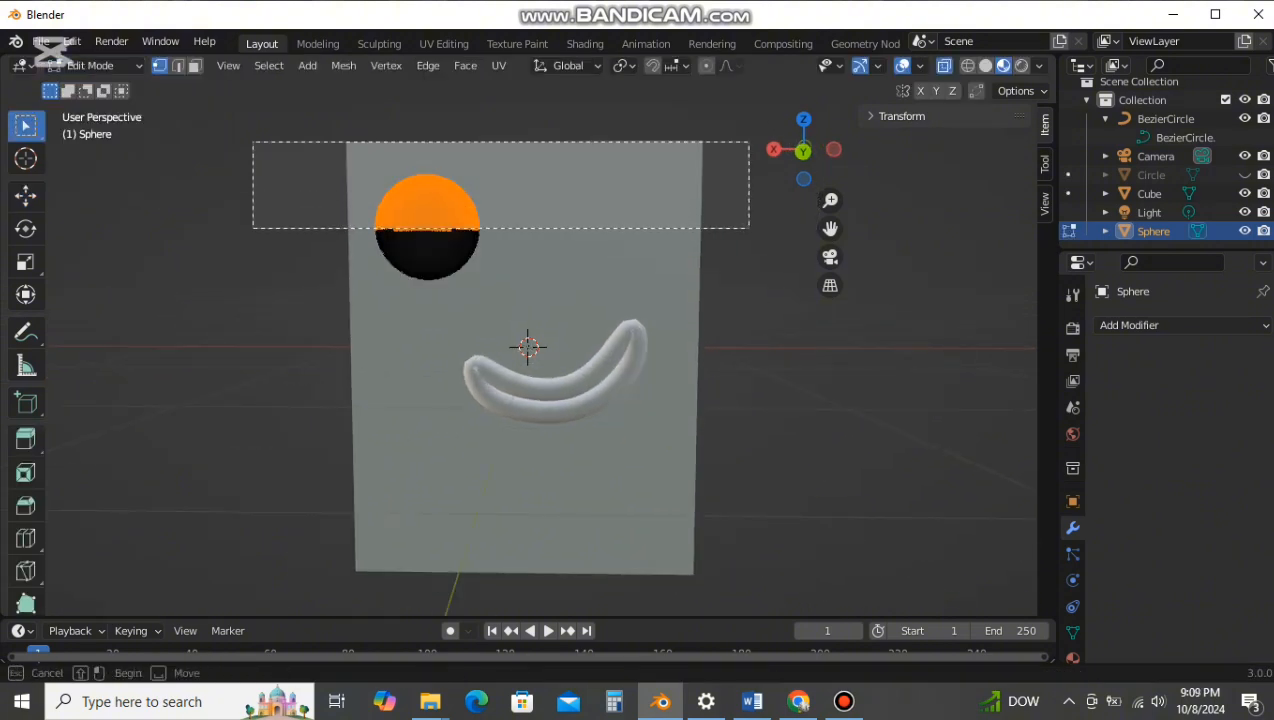
drag(750, 226, 750, 226)
key(shift+z)
drag(268, 118, 796, 228)
Step: Try box-selecting the sphere's upper-half vertices repeatedly from different view angles to get an even edge
middle_drag(620, 270, 658, 302)
drag(296, 184, 847, 301)
drag(305, 208, 919, 305)
drag(308, 206, 1035, 305)
drag(313, 211, 956, 307)
scroll(528, 347, up, 3)
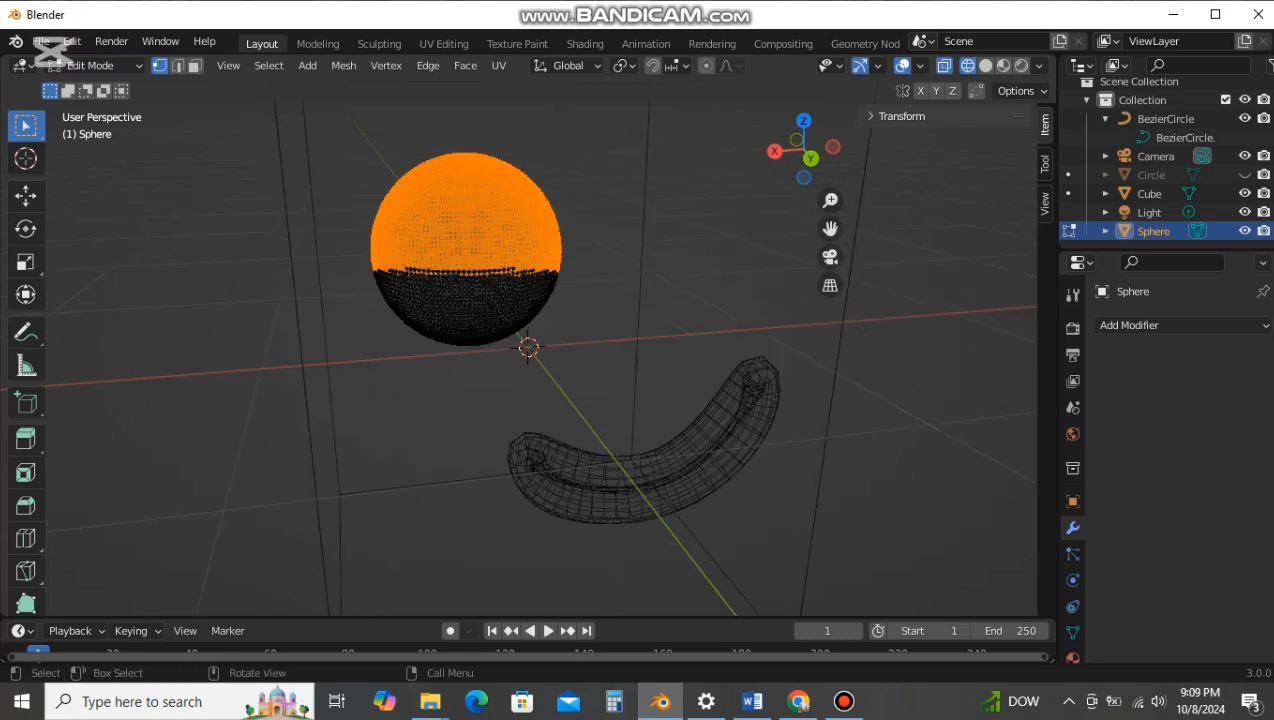
drag(237, 121, 884, 267)
drag(209, 135, 1052, 265)
mouse_move(700, 330)
middle_down()
mouse_move(640, 302)
mouse_move(662, 322)
middle_up()
scroll(528, 347, down, 1)
drag(227, 108, 805, 228)
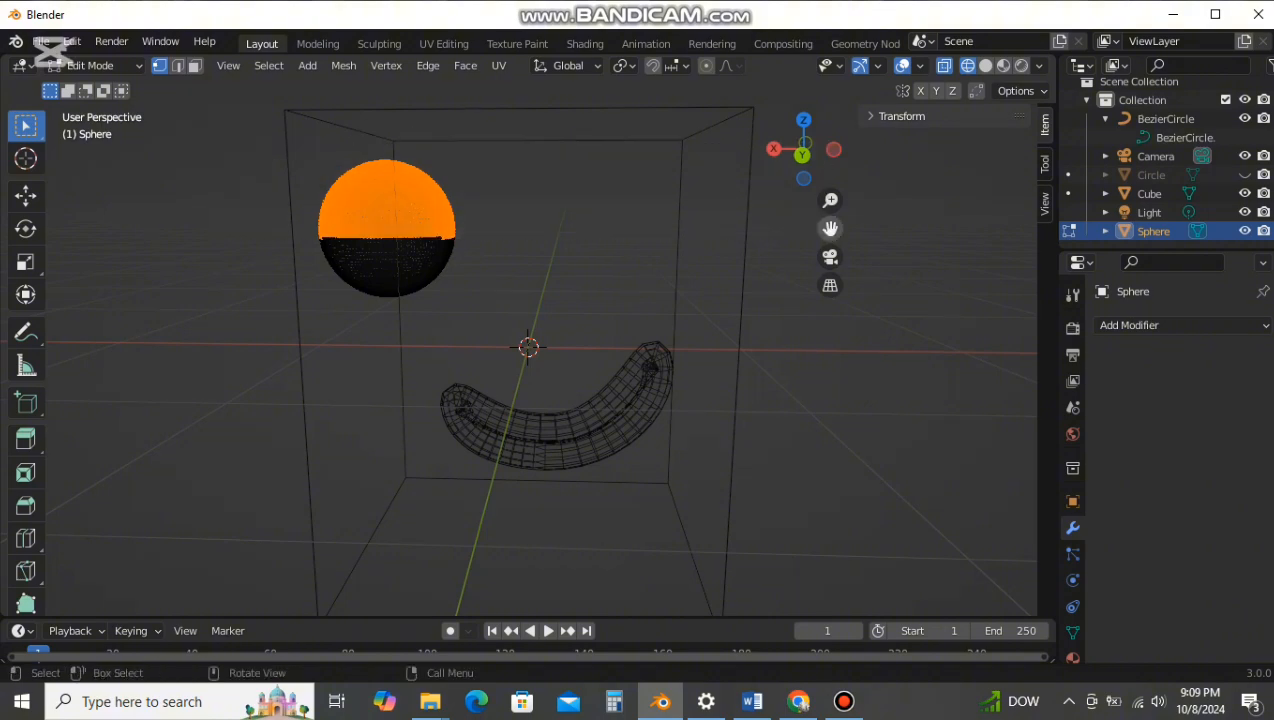
drag(185, 114, 762, 236)
scroll(528, 347, down, 3)
scroll(528, 347, up, 4)
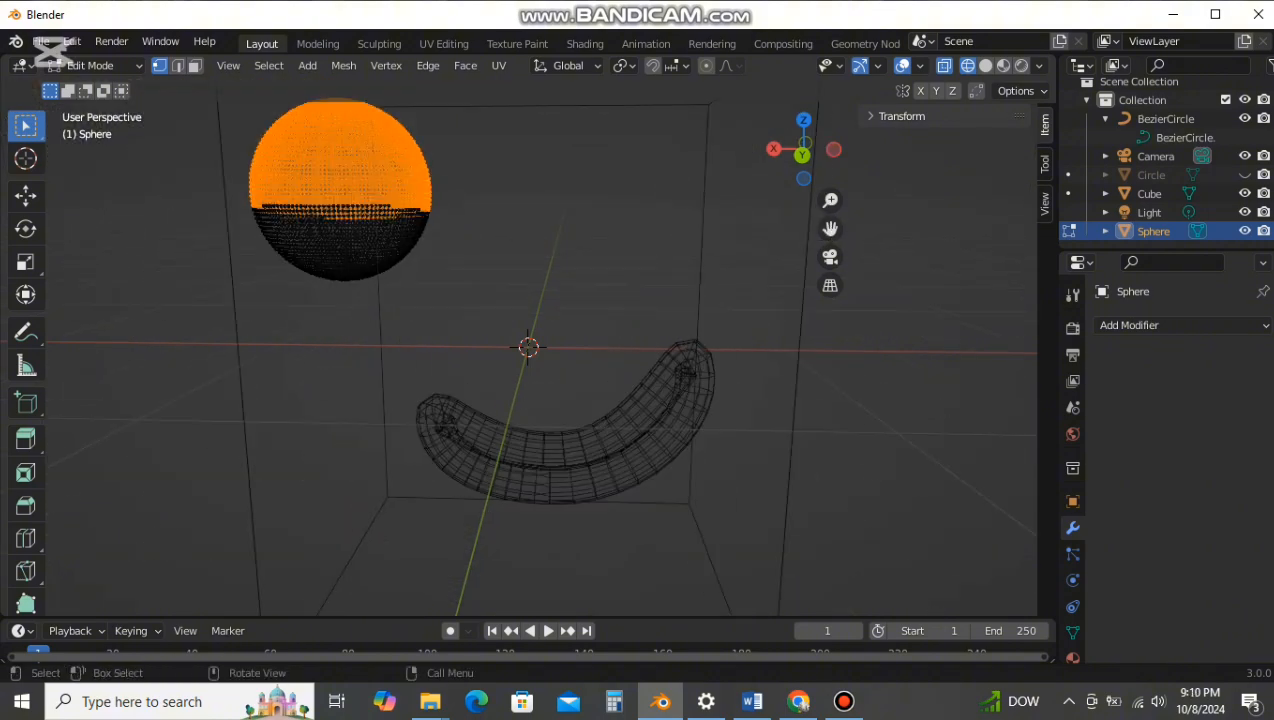
middle_drag(600, 330, 642, 332)
drag(227, 94, 792, 177)
mouse_move(700, 250)
middle_down()
mouse_move(775, 252)
mouse_move(560, 300)
mouse_move(640, 262)
middle_up()
scroll(528, 347, down, 3)
middle_drag(600, 300, 585, 340)
drag(327, 216, 808, 336)
middle_drag(700, 330, 712, 295)
drag(303, 178, 1004, 292)
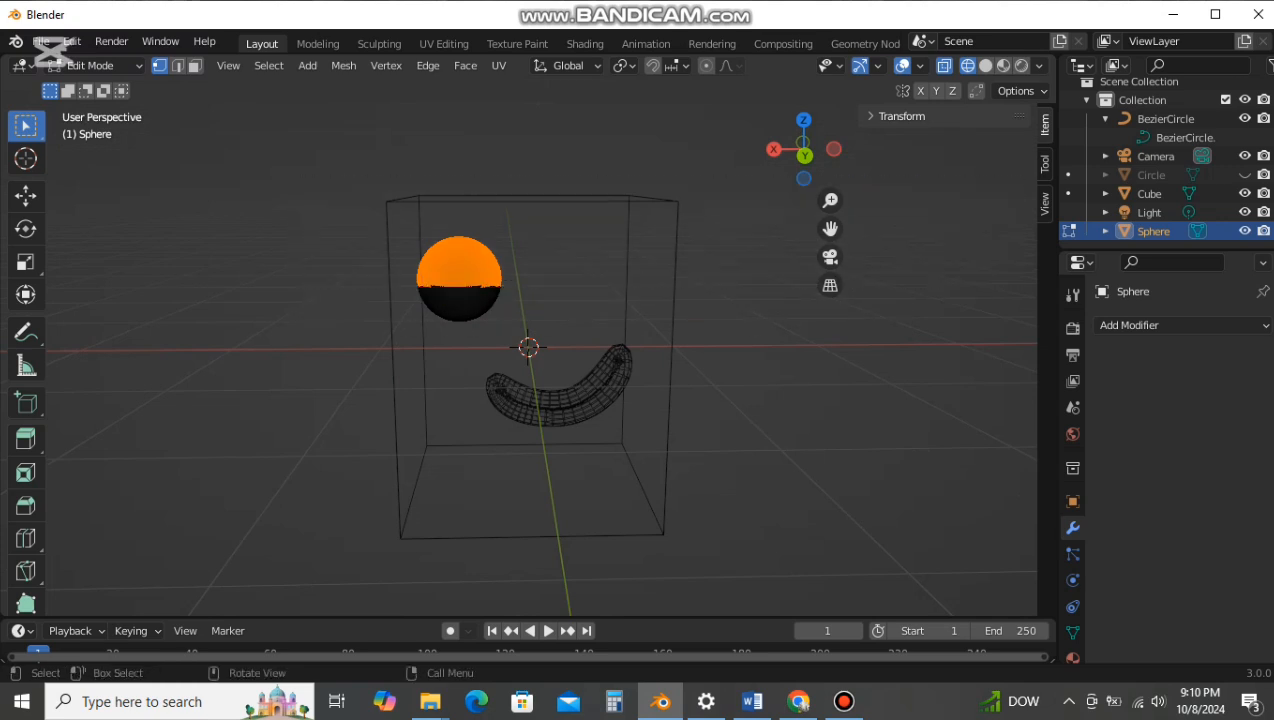
drag(304, 131, 1056, 288)
click(900, 300)
middle_drag(700, 270, 715, 312)
drag(282, 232, 1056, 342)
middle_drag(700, 330, 690, 305)
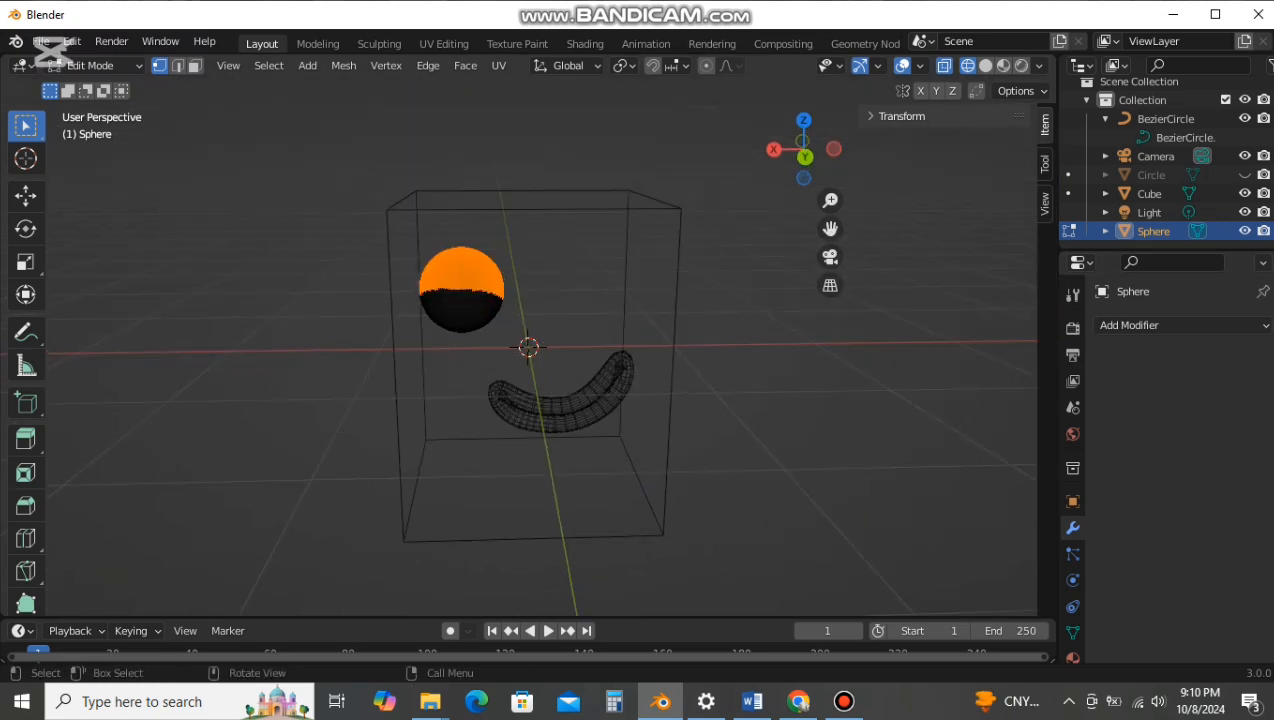
Step: Switch to face selection, try box-selecting the sphere's upper half, and reduce the selection to a single face
drag(236, 159, 1056, 303)
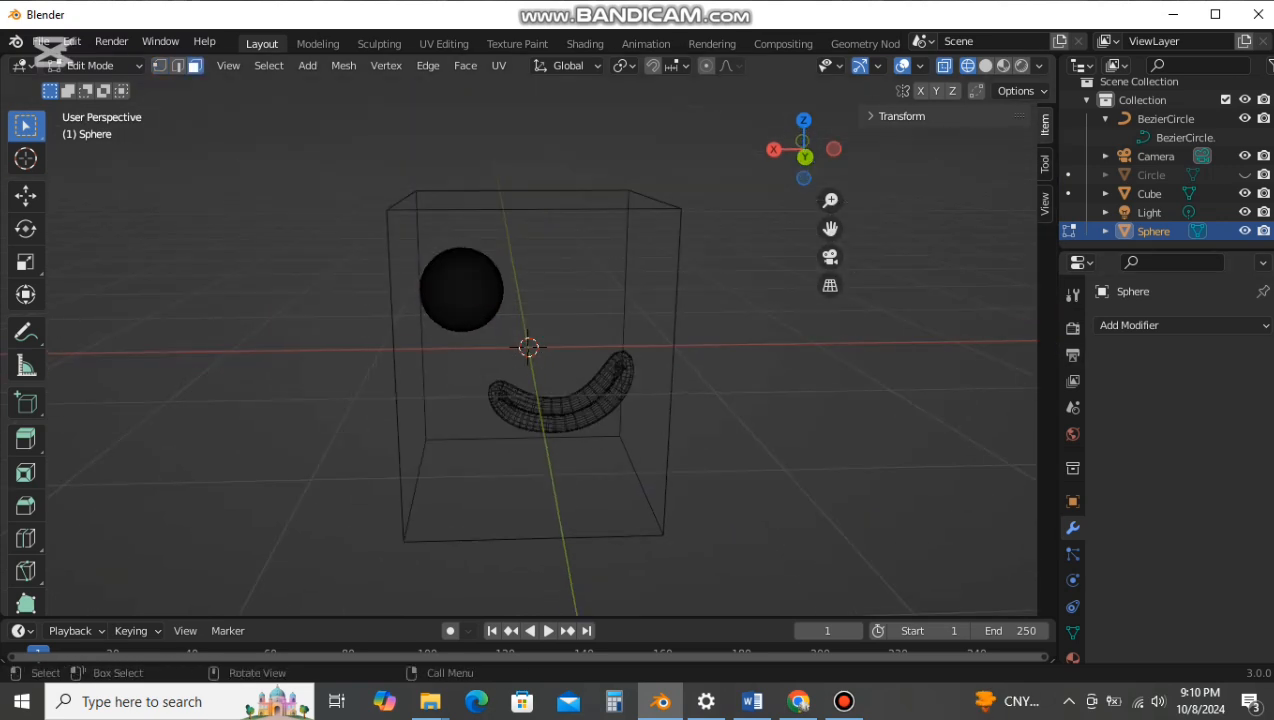
drag(245, 151, 1037, 293)
scroll(530, 350, up, 4)
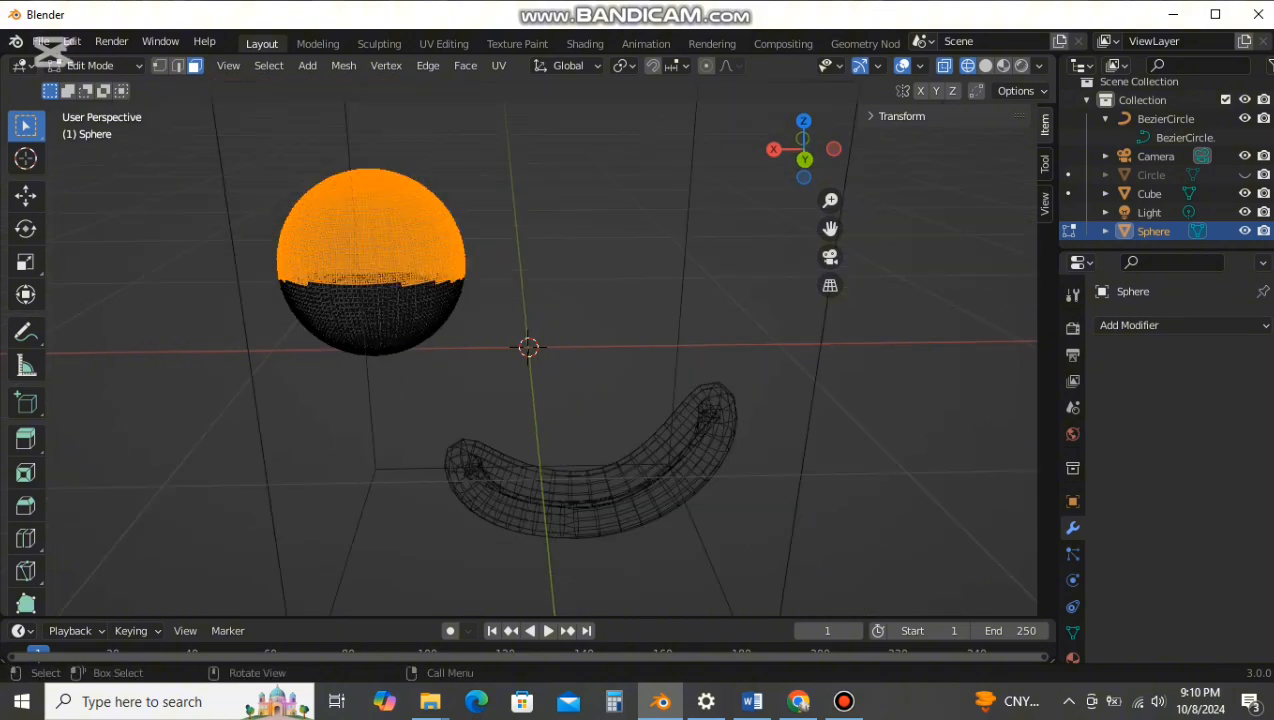
drag(153, 112, 867, 286)
drag(190, 153, 668, 288)
middle_drag(668, 288, 698, 262)
scroll(530, 300, down, 2)
drag(262, 105, 788, 234)
middle_drag(640, 240, 703, 236)
click(679, 224)
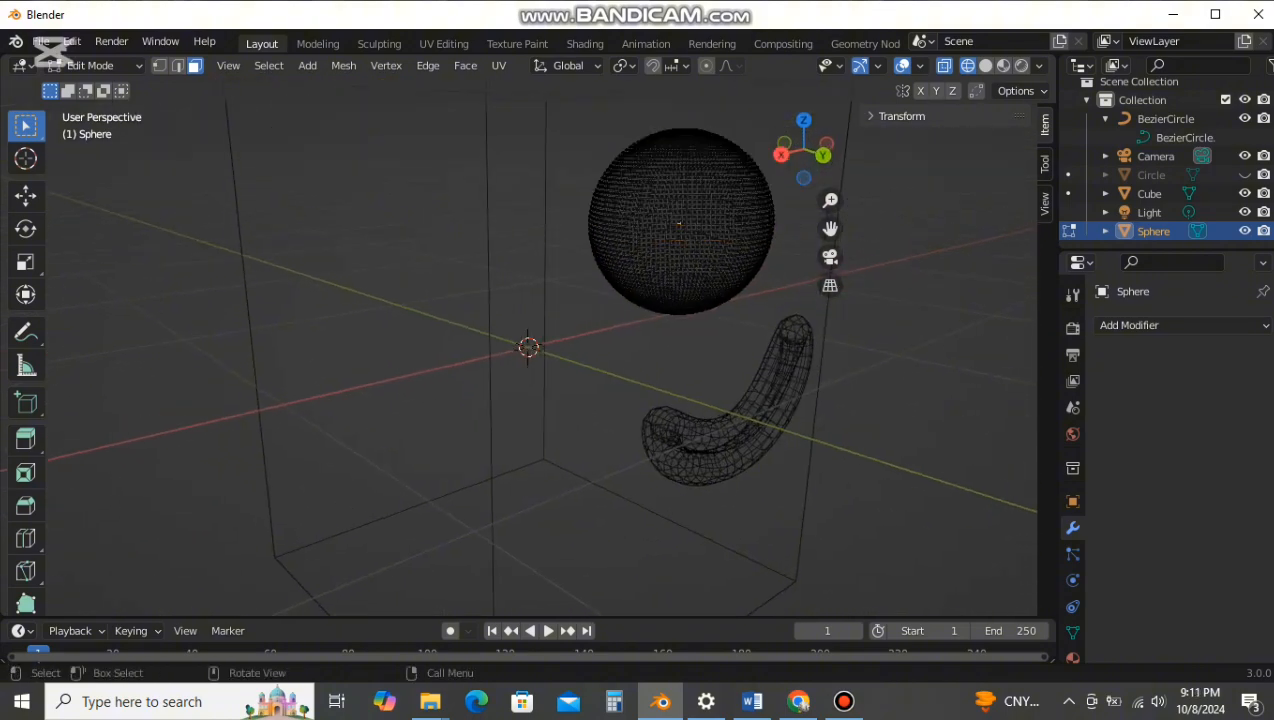
Step: Leave Edit Mode, shift the eye sphere slightly along the Y axis, and deselect it
key(Tab)
drag(745, 228, 762, 233)
click(880, 390)
middle_drag(880, 390, 785, 370)
Step: Box-select the faces of the eye sphere's upper half in Edit Mode
key(Tab)
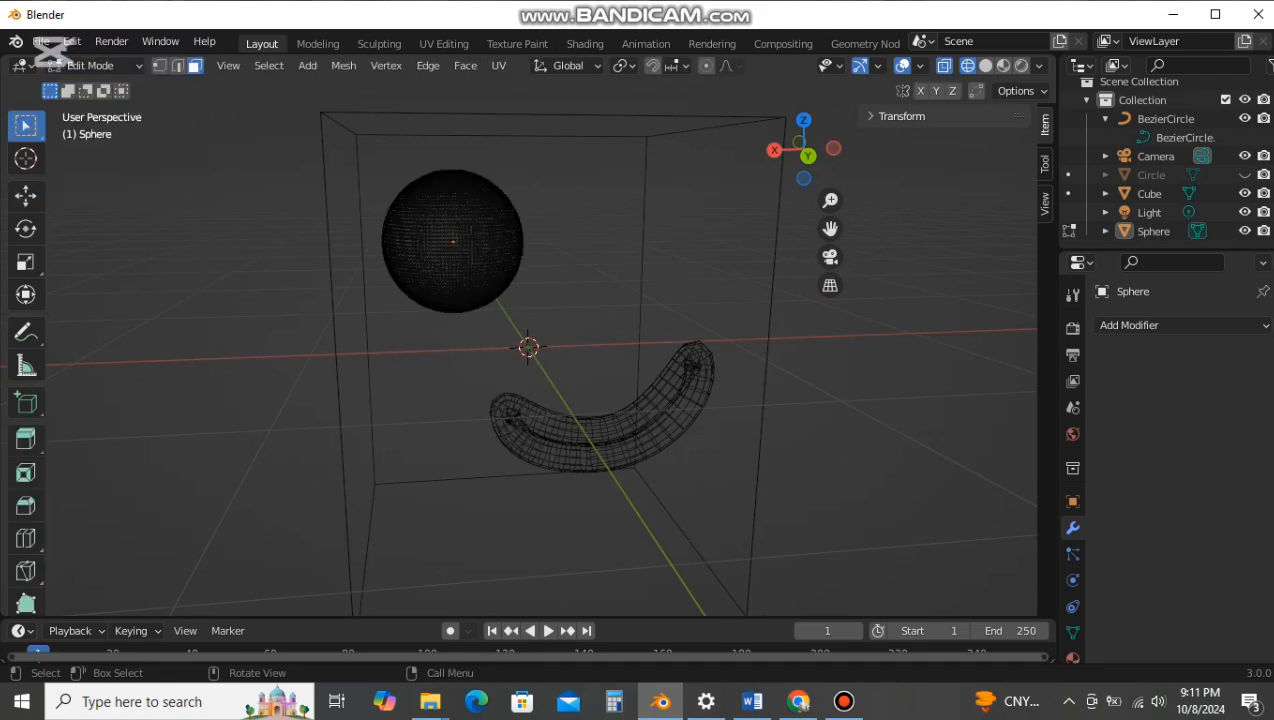
drag(236, 119, 782, 248)
scroll(782, 248, down, 1)
drag(209, 167, 860, 275)
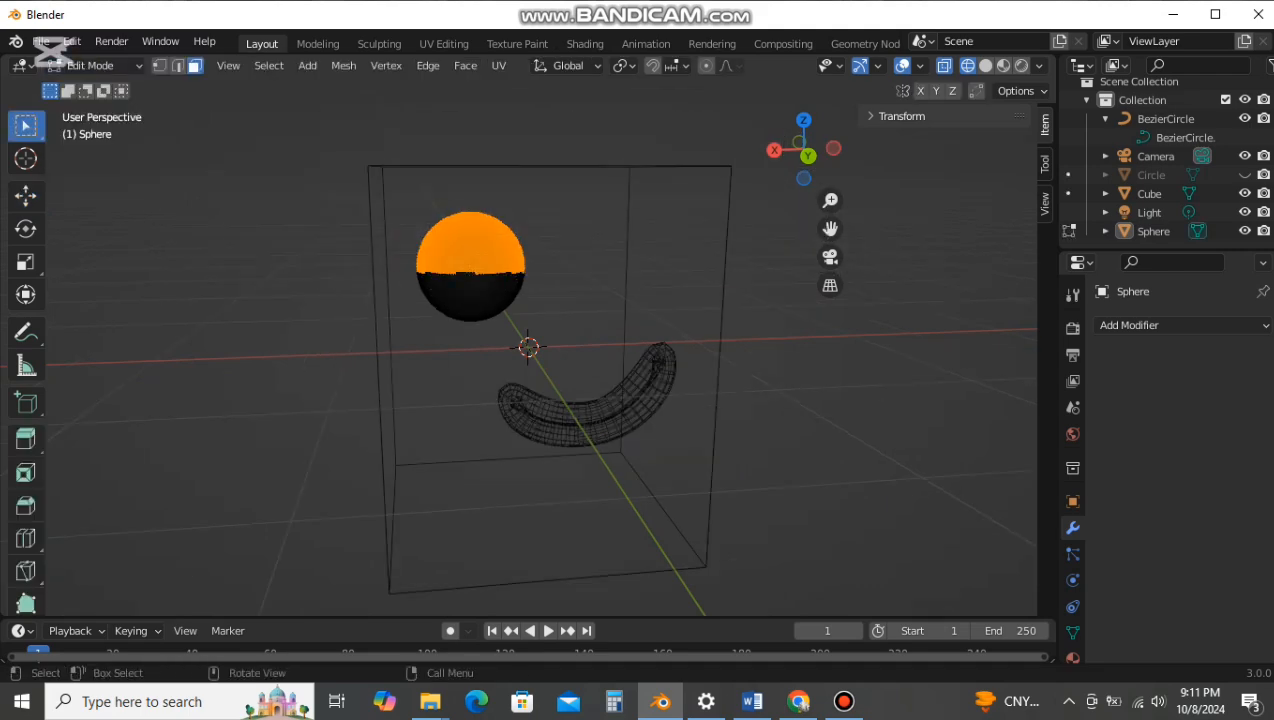
Step: Try box-selecting the faces of the eye sphere's upper half repeatedly at different view angles and distances
drag(281, 153, 996, 275)
scroll(528, 347, up, 3)
drag(207, 97, 745, 217)
drag(174, 99, 795, 223)
click(795, 223)
scroll(795, 223, down, 1)
drag(221, 95, 888, 250)
scroll(888, 250, up, 2)
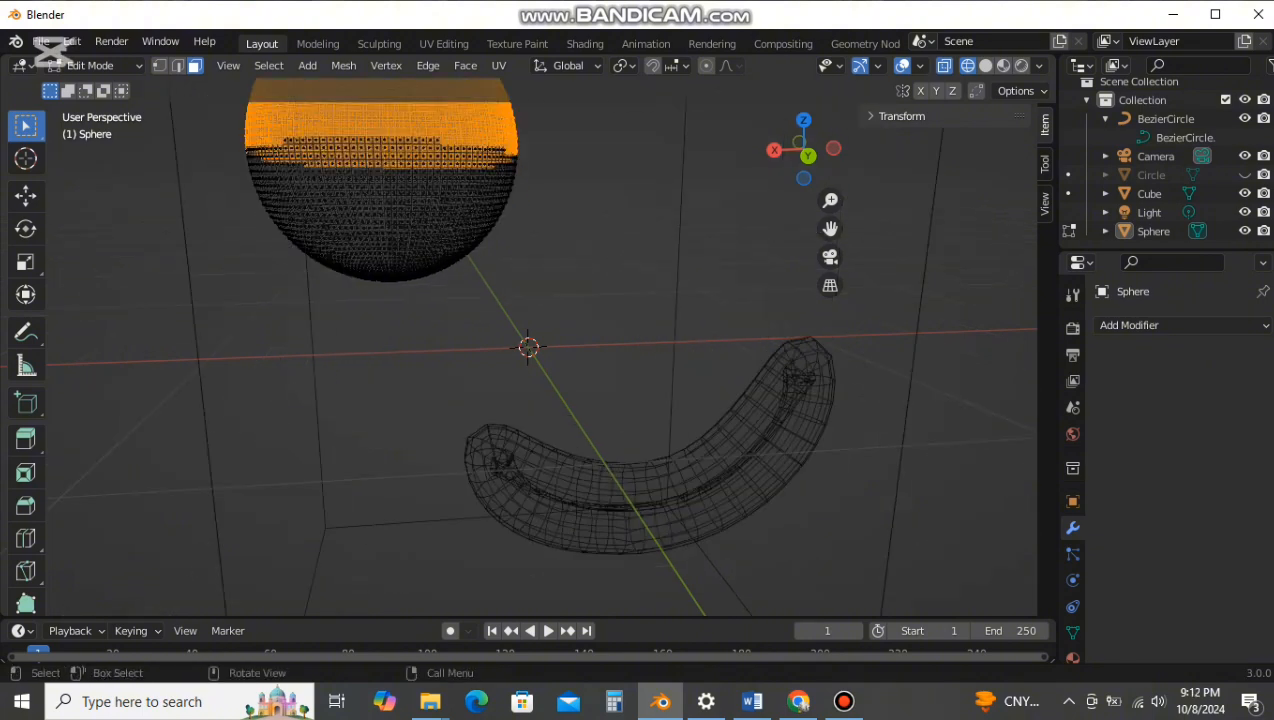
click(700, 260)
middle_drag(700, 260, 696, 310)
drag(171, 94, 684, 290)
drag(152, 98, 518, 212)
middle_drag(518, 212, 518, 188)
scroll(518, 190, up, 1)
scroll(518, 190, down, 4)
click(330, 150)
drag(320, 142, 888, 270)
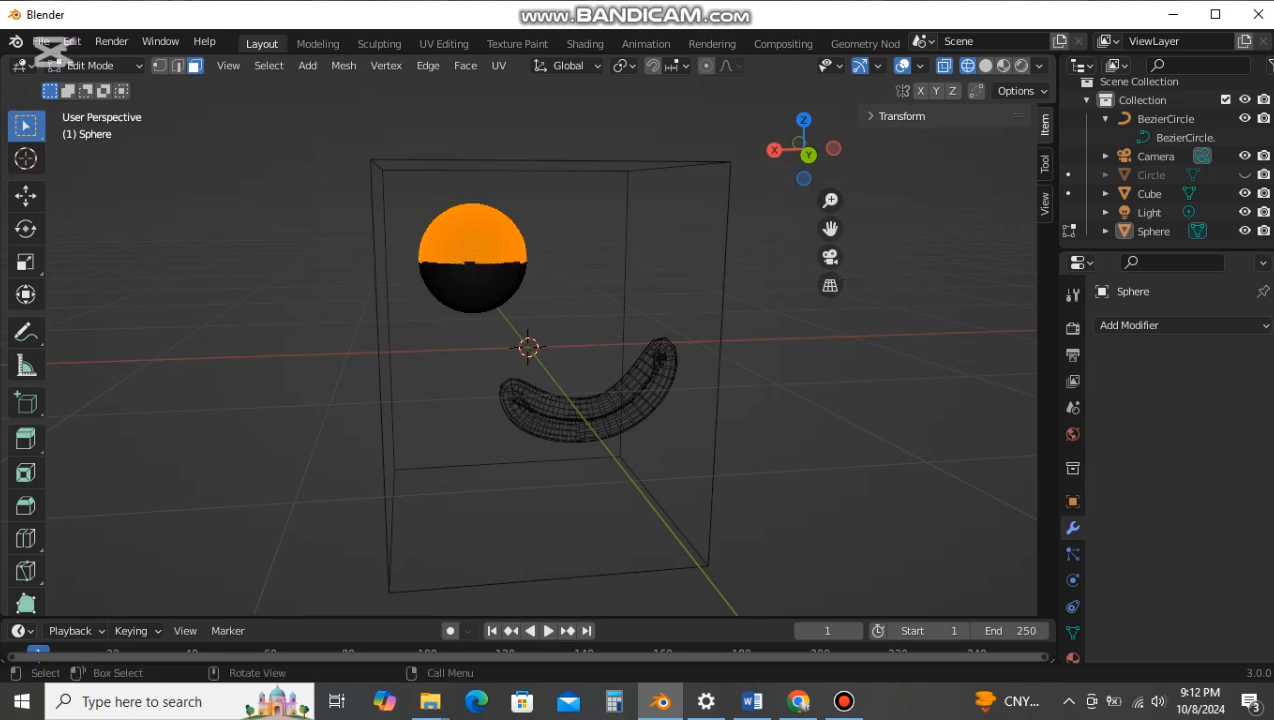
Step: Clear the face selection and box-select the eye sphere's upper half again down to its equator
drag(228, 119, 860, 270)
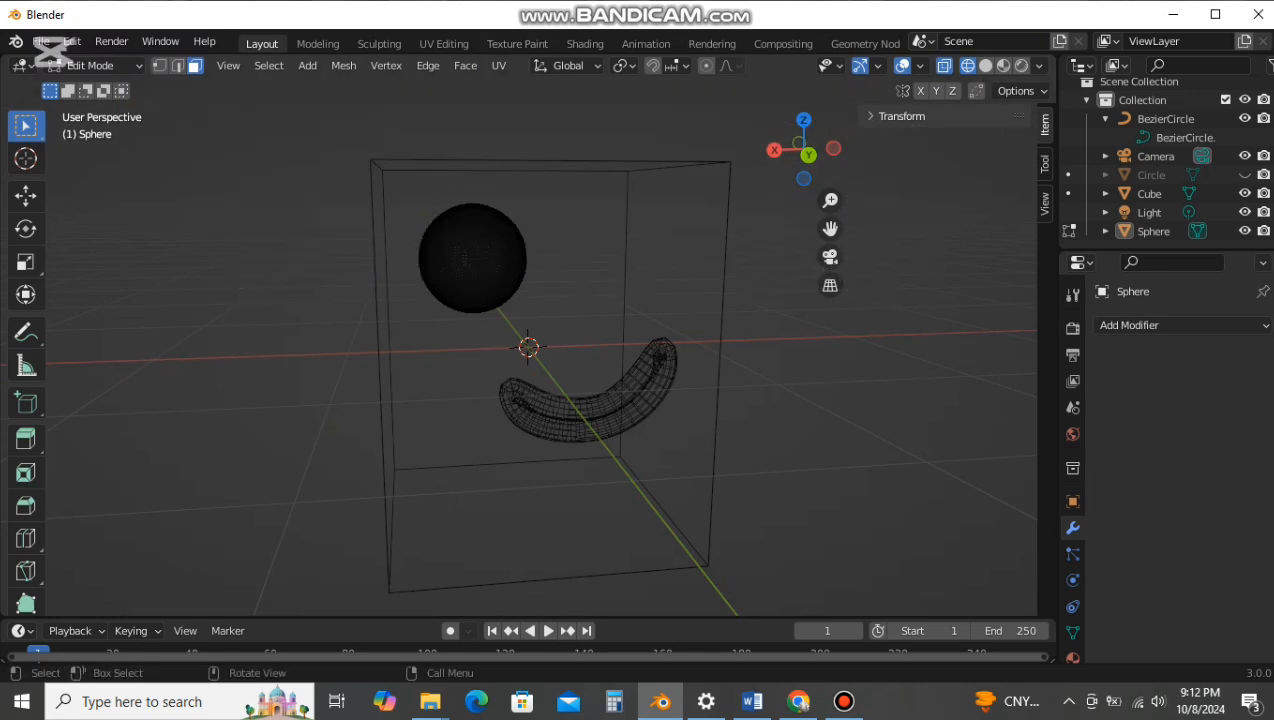
drag(228, 136, 992, 252)
click(244, 130)
click(985, 250)
middle_drag(985, 250, 960, 252)
click(805, 153)
drag(294, 112, 847, 234)
scroll(847, 234, up, 5)
middle_drag(847, 234, 868, 272)
Step: Try deleting the selected upper-half faces, inspect the sphere with X-ray off, and undo the deletion
key(x)
click(400, 122)
scroll(400, 122, down, 4)
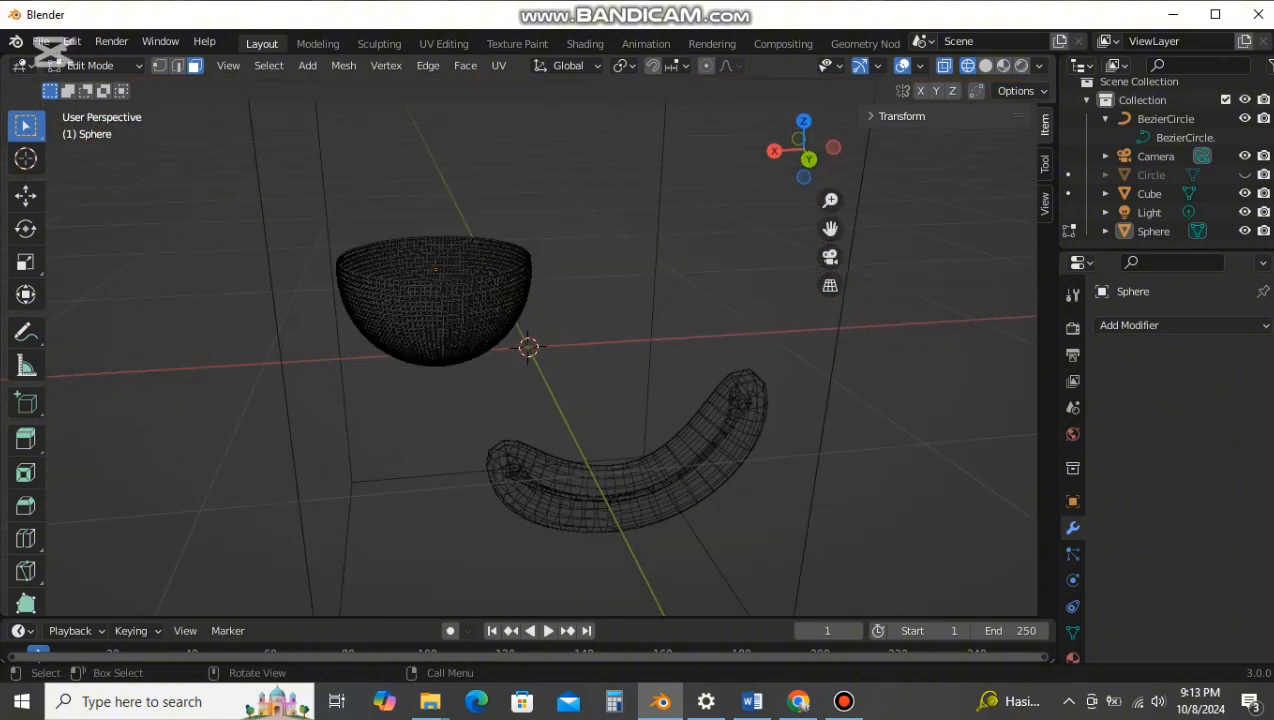
key(alt+z)
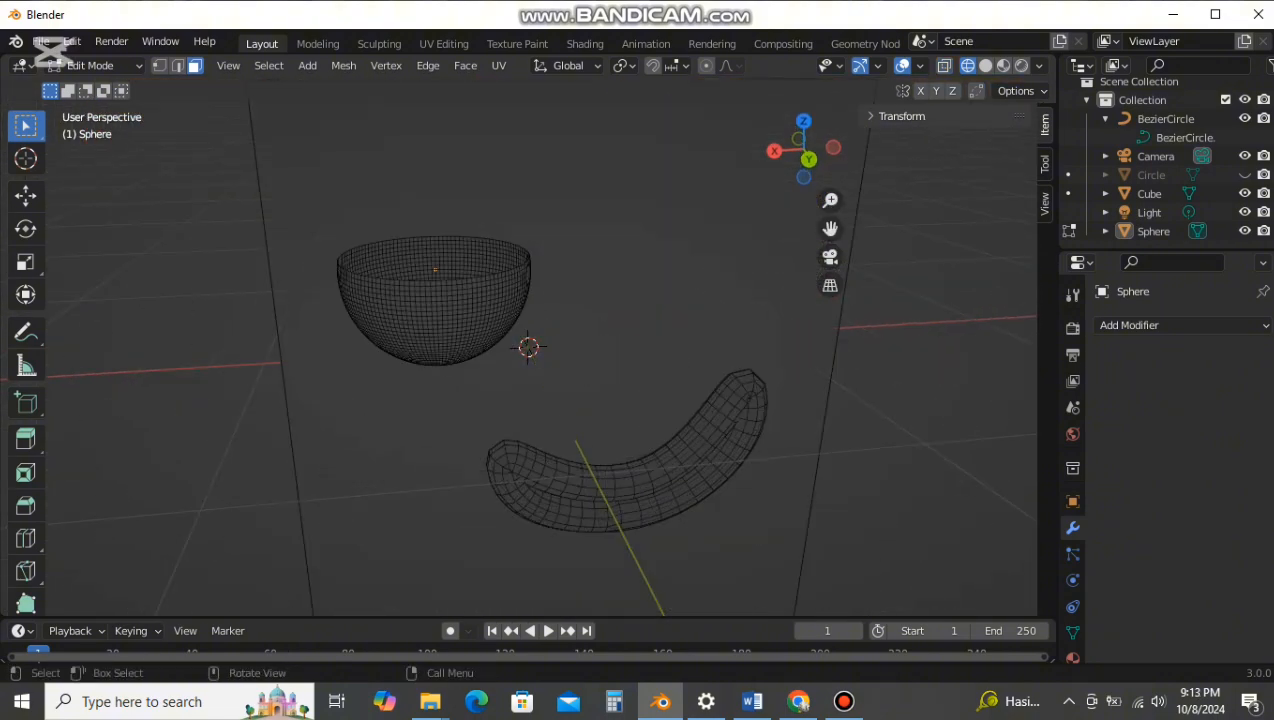
key(ctrl+z)
Step: Duplicate the sphere's upper-half faces in place, separate the copy into its own object, and return to Object Mode
key(shift+d)
right_click(444, 186)
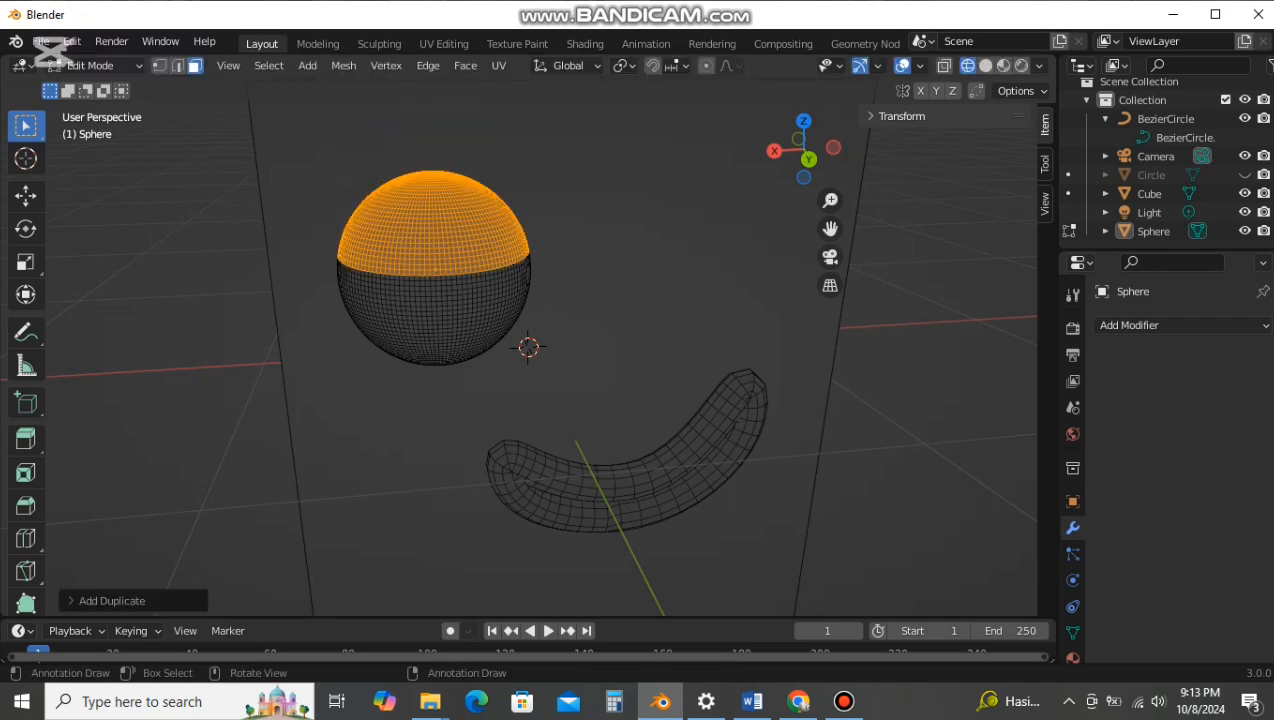
key(p)
click(444, 186)
click(102, 66)
click(102, 87)
click(883, 129)
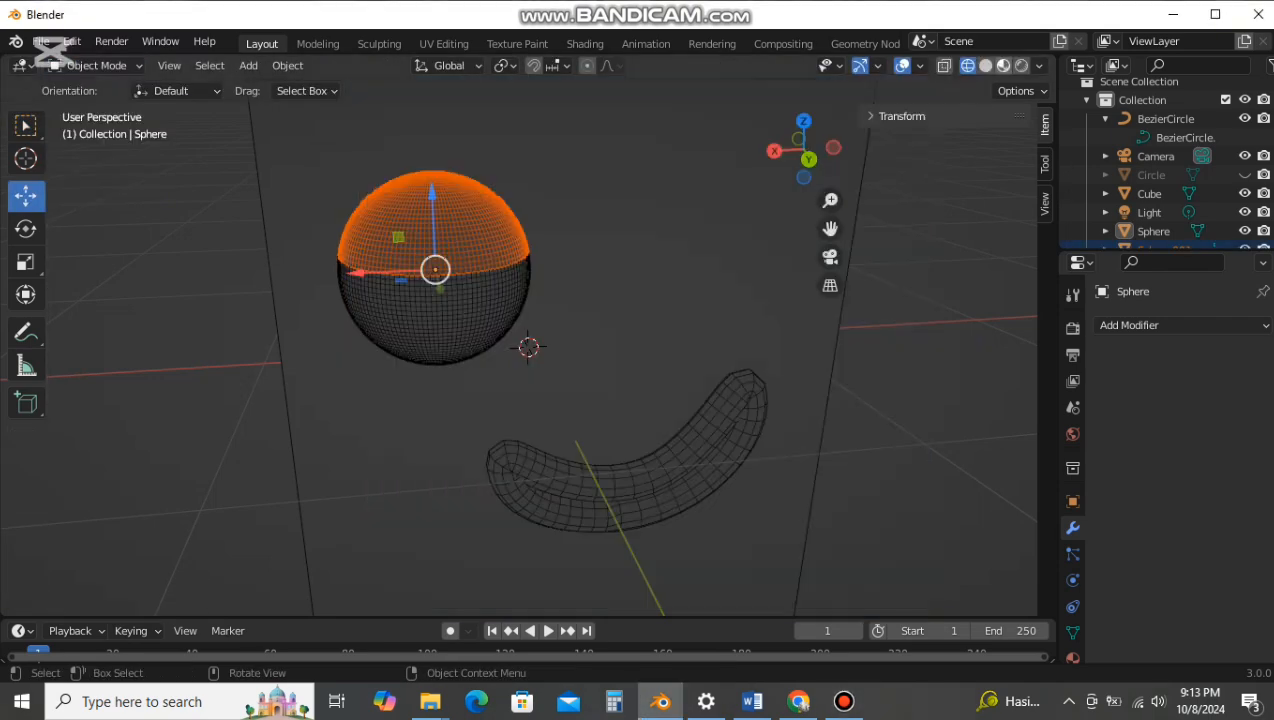
Step: Switch to Material Preview shading and add Subdivision Surface and Solidify modifiers to the separated eyelid
click(1003, 65)
click(1129, 325)
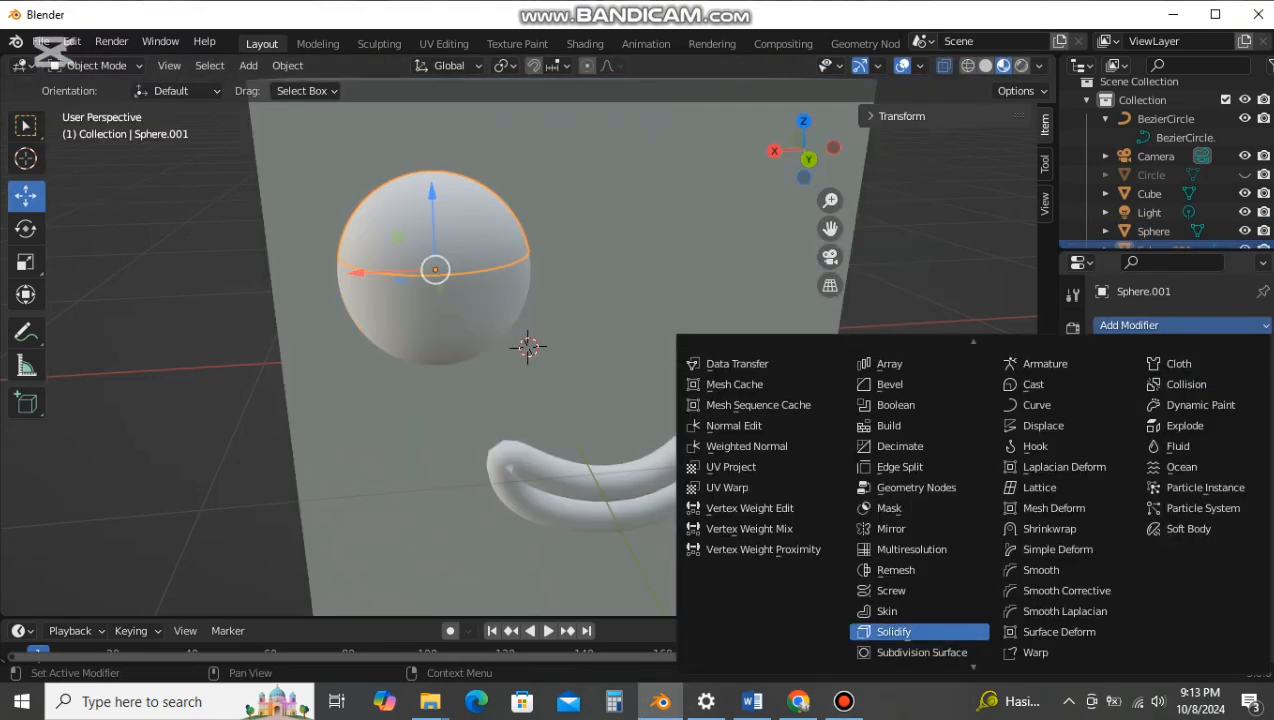
click(905, 650)
click(1129, 325)
click(900, 644)
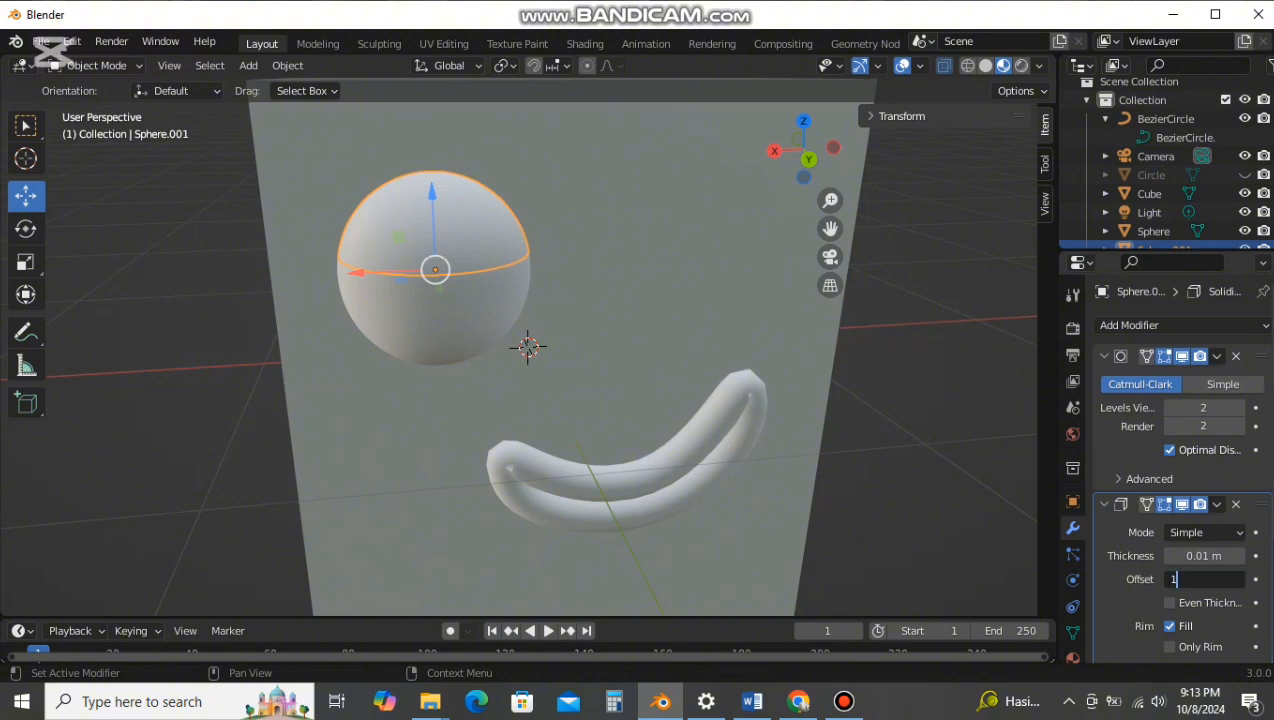
Step: Set the eyelid's Solidify offset to 1 and thickness to 0.08 m, and apply both modifiers
drag(1204, 556, 1216, 556)
middle_drag(640, 350, 668, 330)
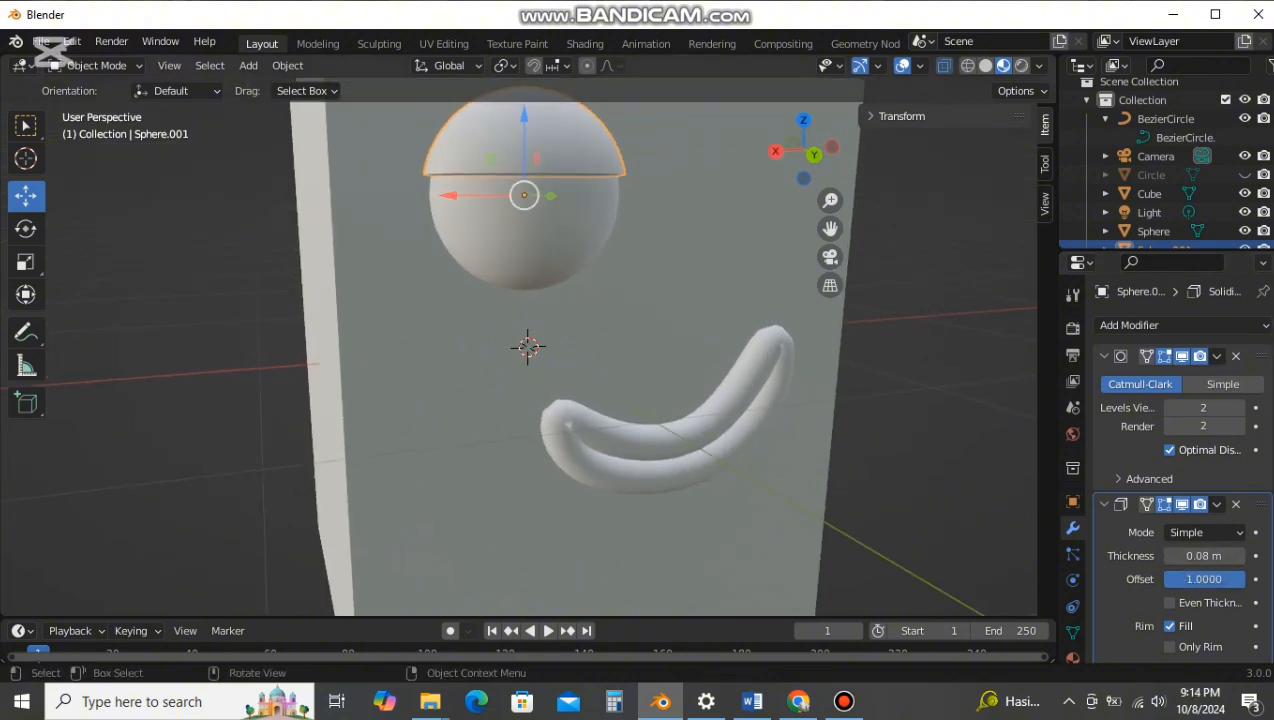
click(1216, 356)
click(1172, 379)
click(1216, 356)
click(1172, 379)
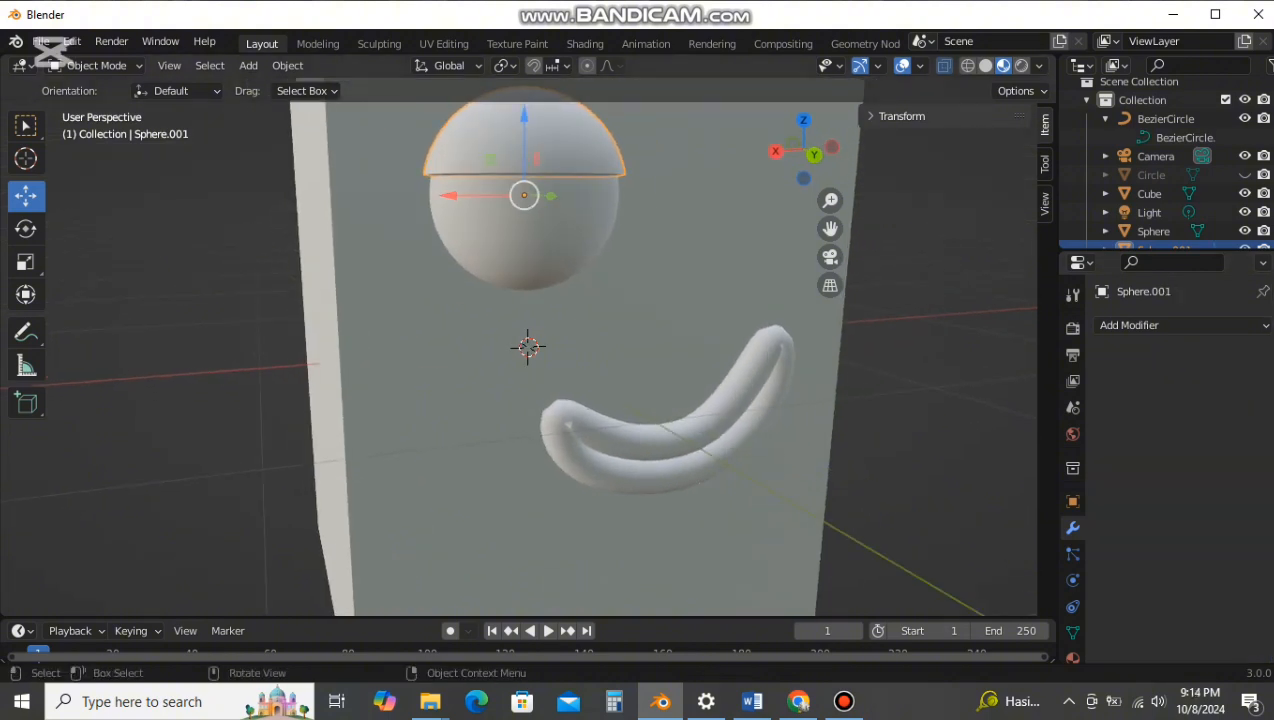
Step: Try enlarging the eyelid uniformly, and undo the scaling
scroll(1160, 157, down, 1)
middle_drag(526, 250, 498, 252)
key(s)
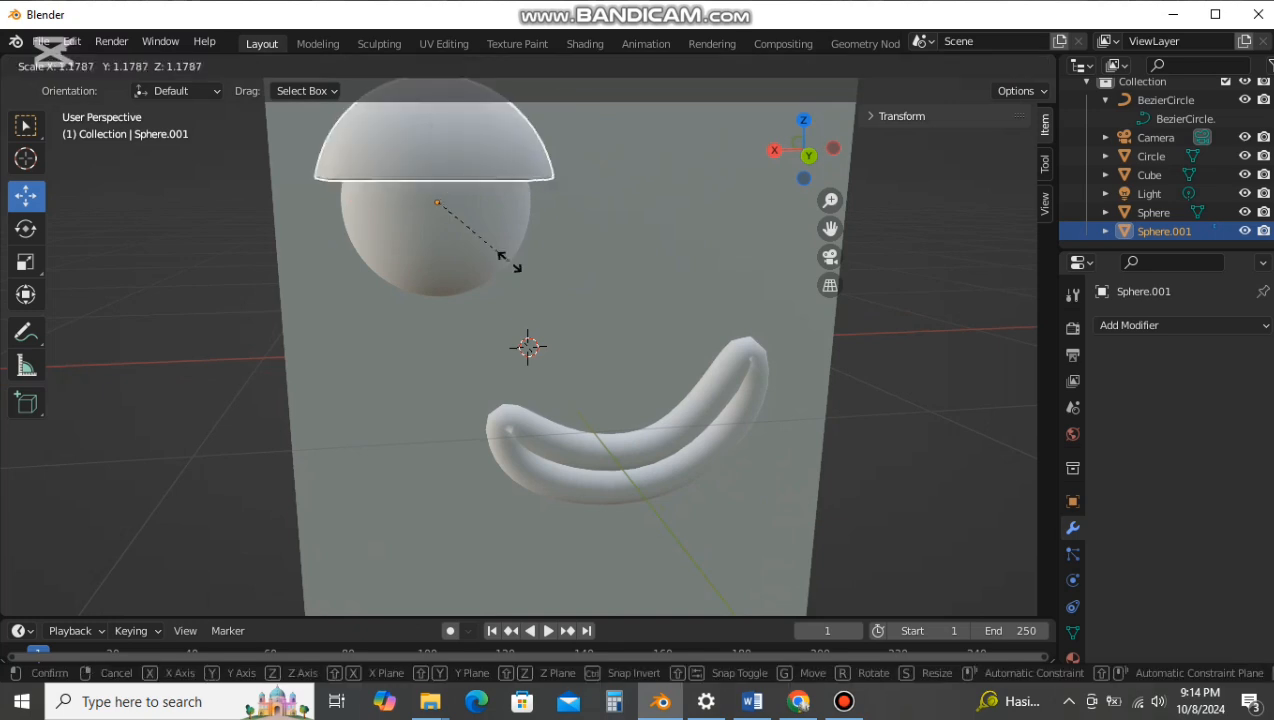
click(509, 260)
key(ctrl+z)
Step: Select the pupil circle, resize it, and shift it along the Y axis
click(1151, 157)
key(s)
click(523, 322)
key(g)
key(y)
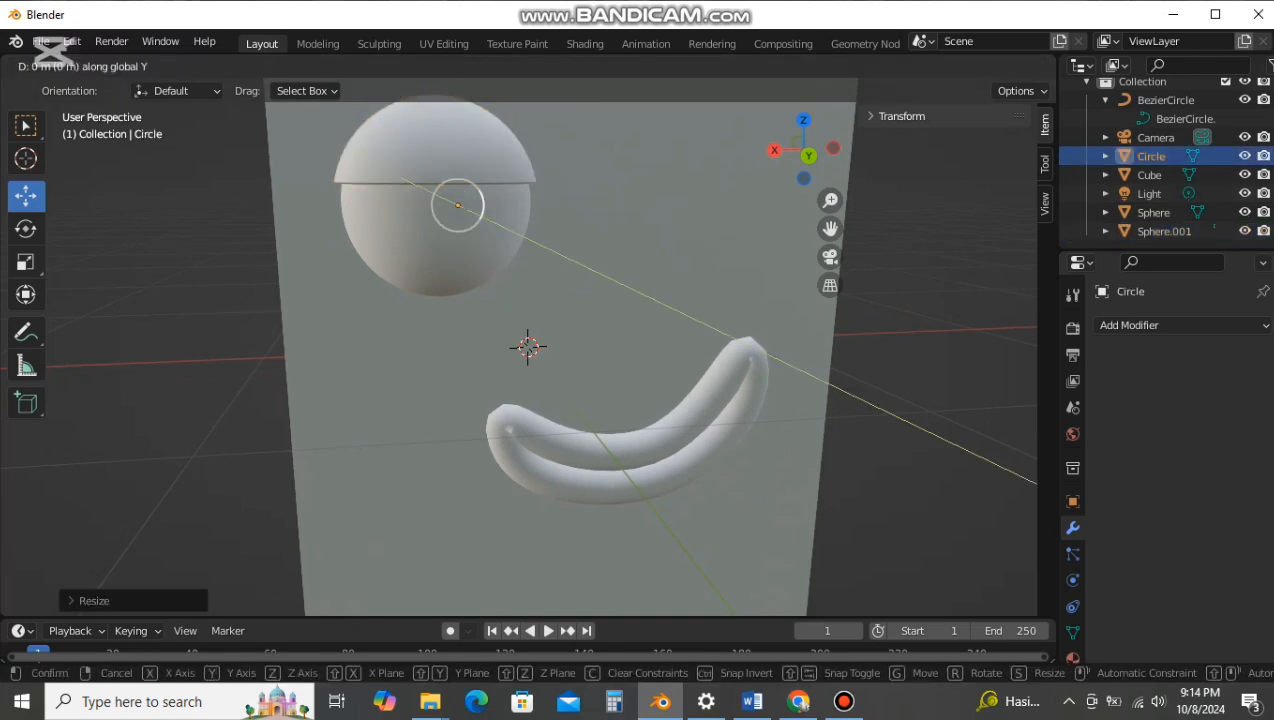
click(523, 322)
click(560, 300)
Step: Move the pupil circle along the Z axis, reposition it freely against the eye sphere, and deselect it
middle_drag(560, 300, 590, 316)
scroll(590, 316, up, 3)
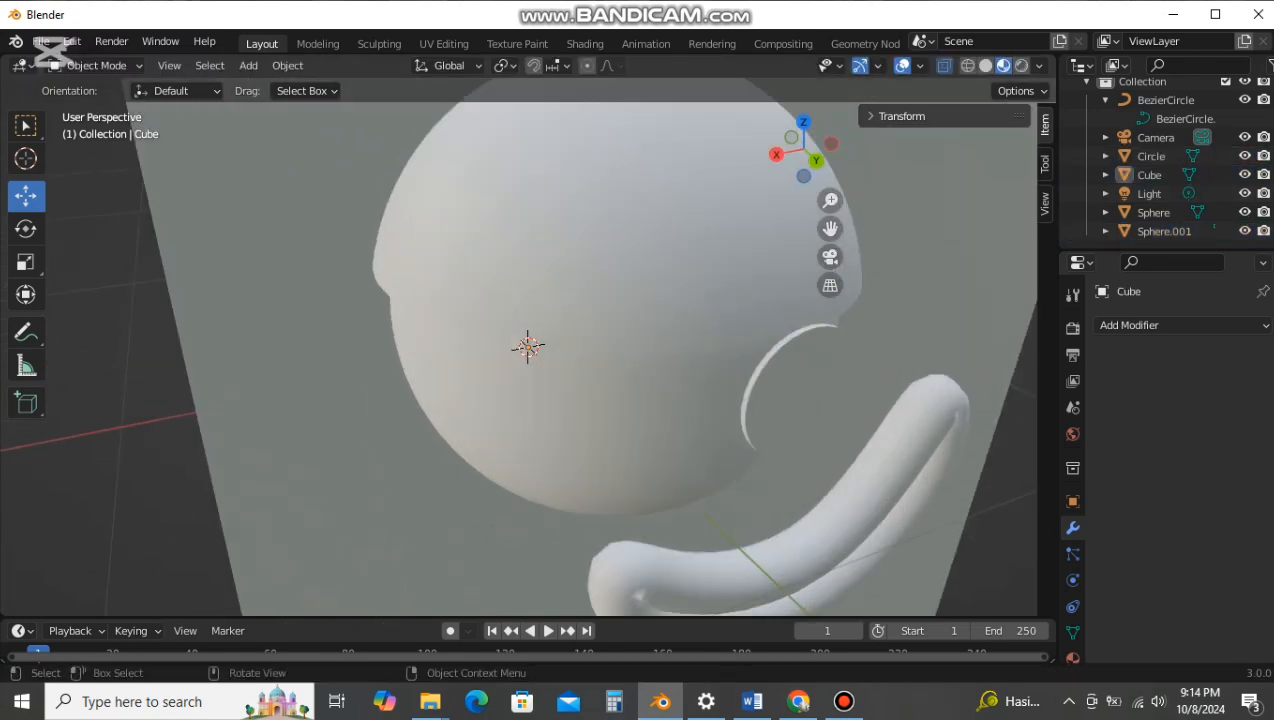
click(801, 388)
key(g)
key(z)
click(802, 400)
key(g)
click(786, 392)
click(1008, 500)
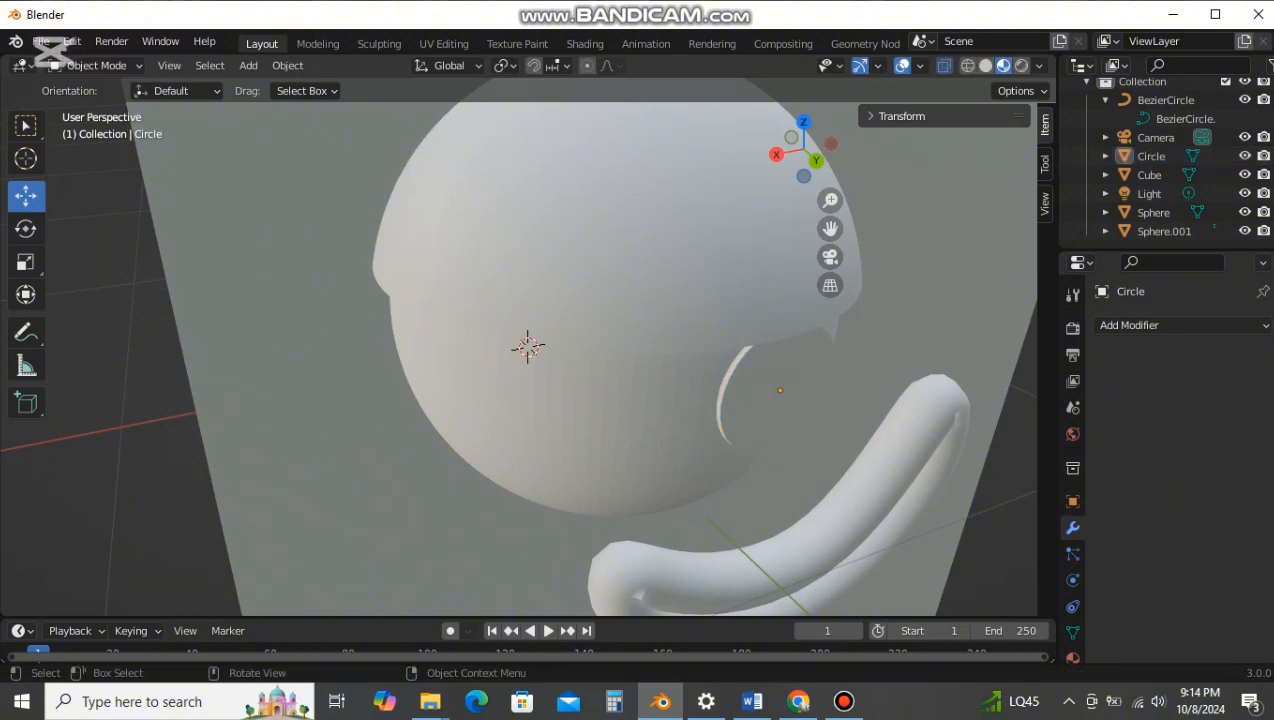
Step: Shift the pupil circle along the X axis on the eye's front and deselect it
scroll(700, 380, down, 2)
middle_drag(700, 380, 622, 340)
scroll(620, 340, down, 2)
click(378, 182)
key(g)
key(x)
click(403, 182)
click(900, 250)
scroll(622, 340, down, 2)
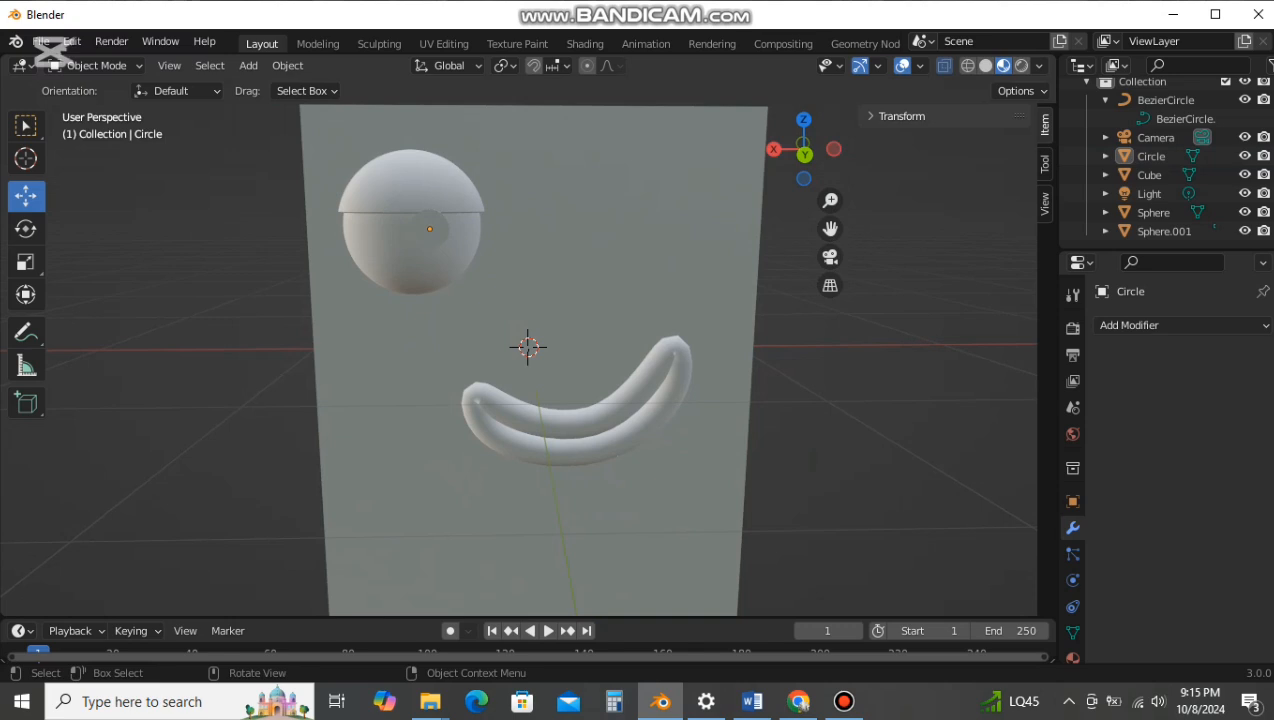
Step: Switch to Solid shading, select the pupil circle, and lower it slightly along the Z axis
click(985, 66)
scroll(528, 347, up, 8)
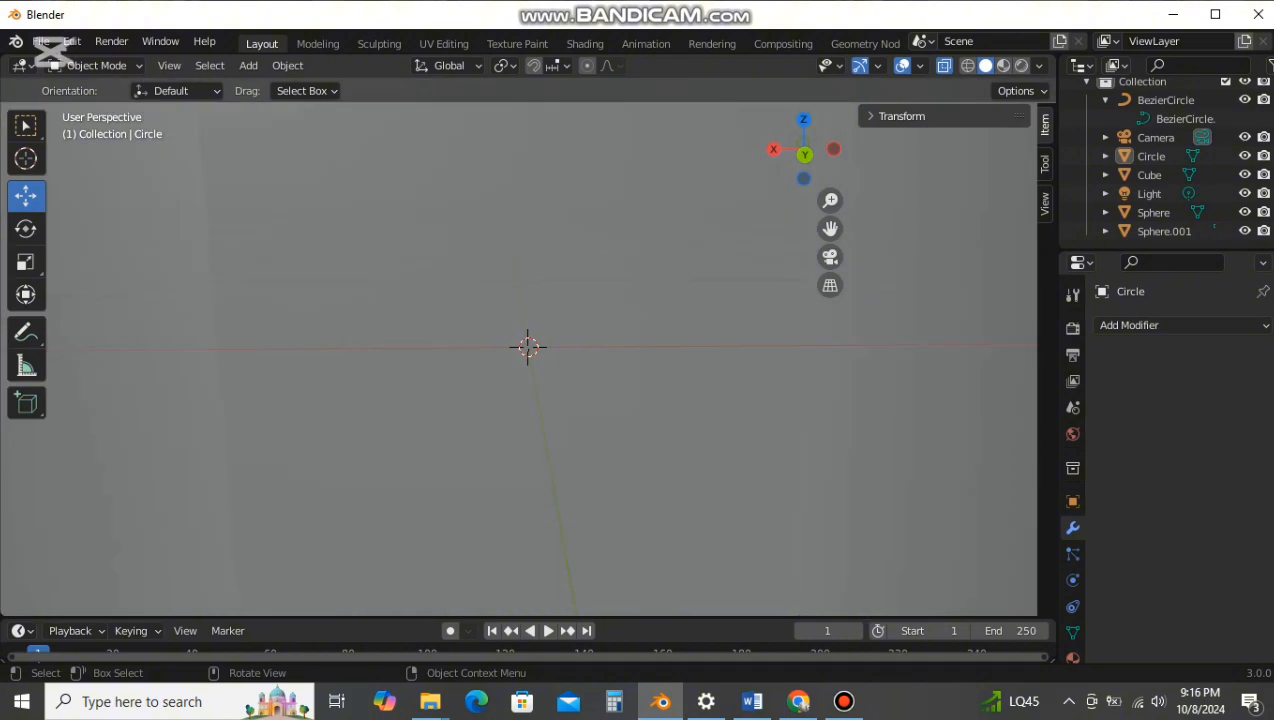
mouse_move(528, 347)
middle_down()
mouse_move(628, 430)
mouse_move(573, 374)
mouse_move(535, 372)
mouse_move(602, 370)
mouse_move(540, 368)
middle_up()
scroll(528, 347, down, 4)
click(467, 264)
click(467, 264)
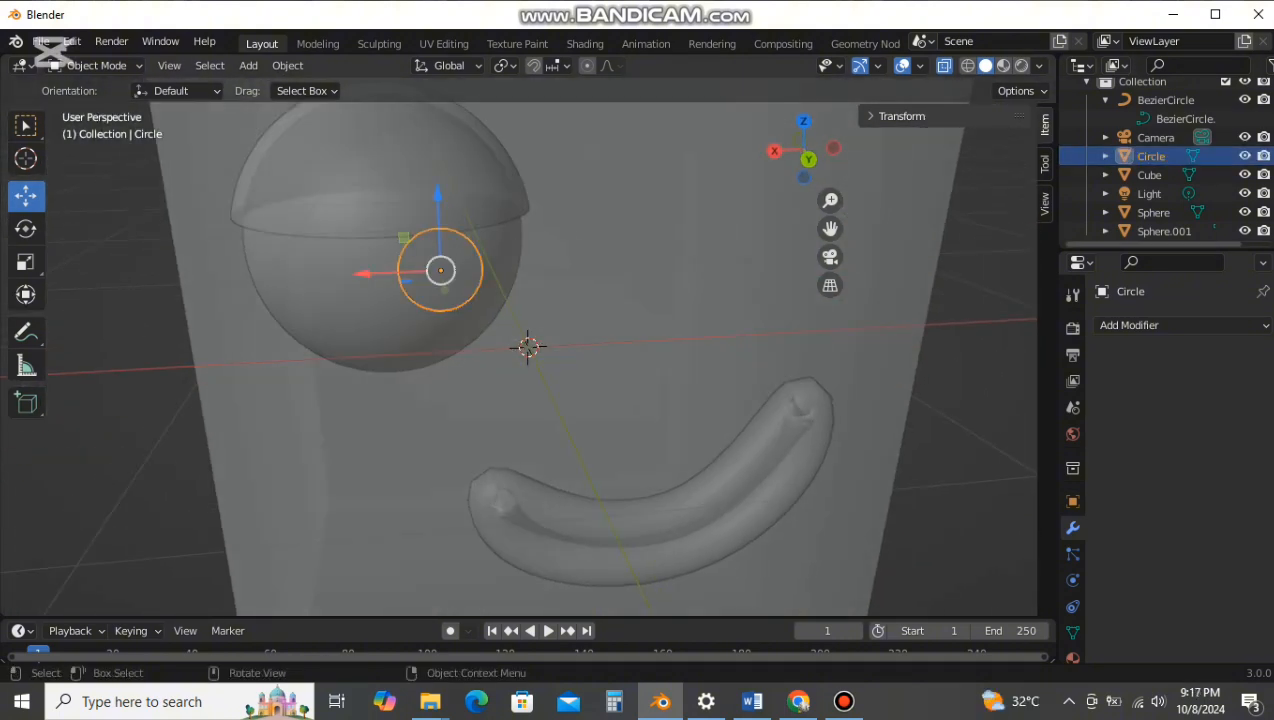
key(g)
key(z)
click(467, 273)
key(z)
click(467, 273)
Step: Shift the pupil circle along the Y axis and adjust its position along the X axis
key(g)
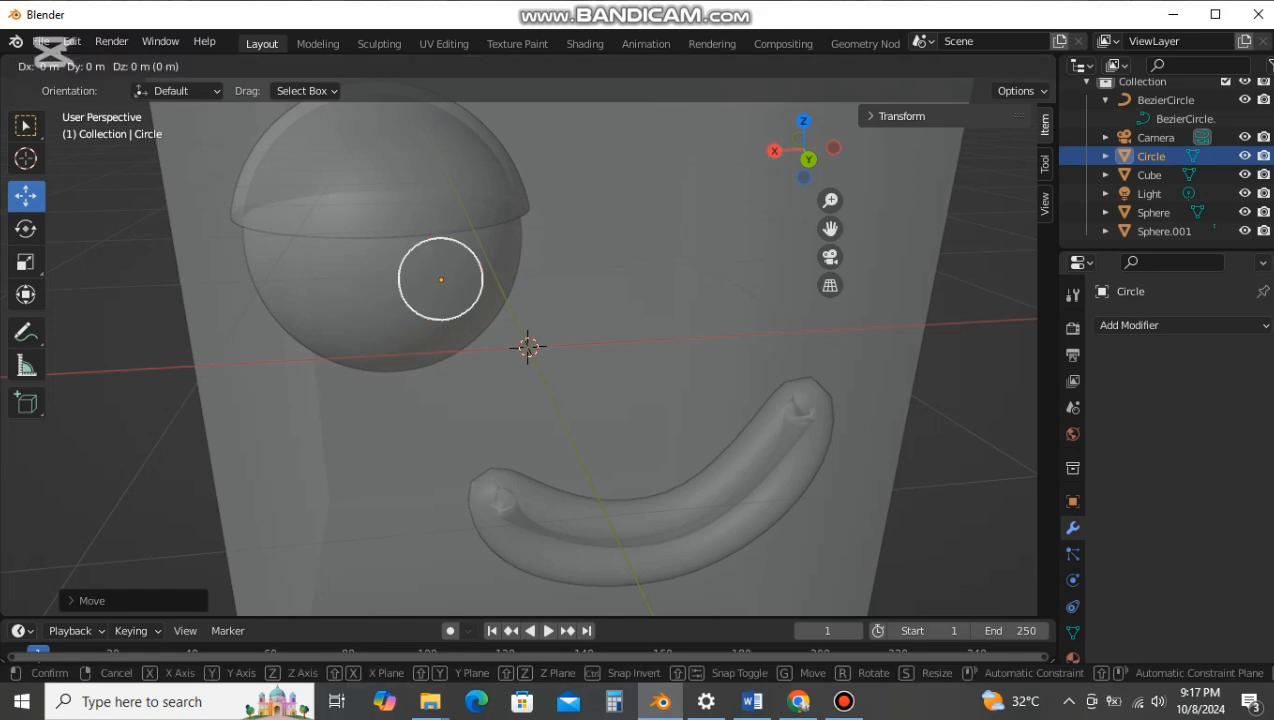
key(y)
click(467, 273)
key(g)
key(x)
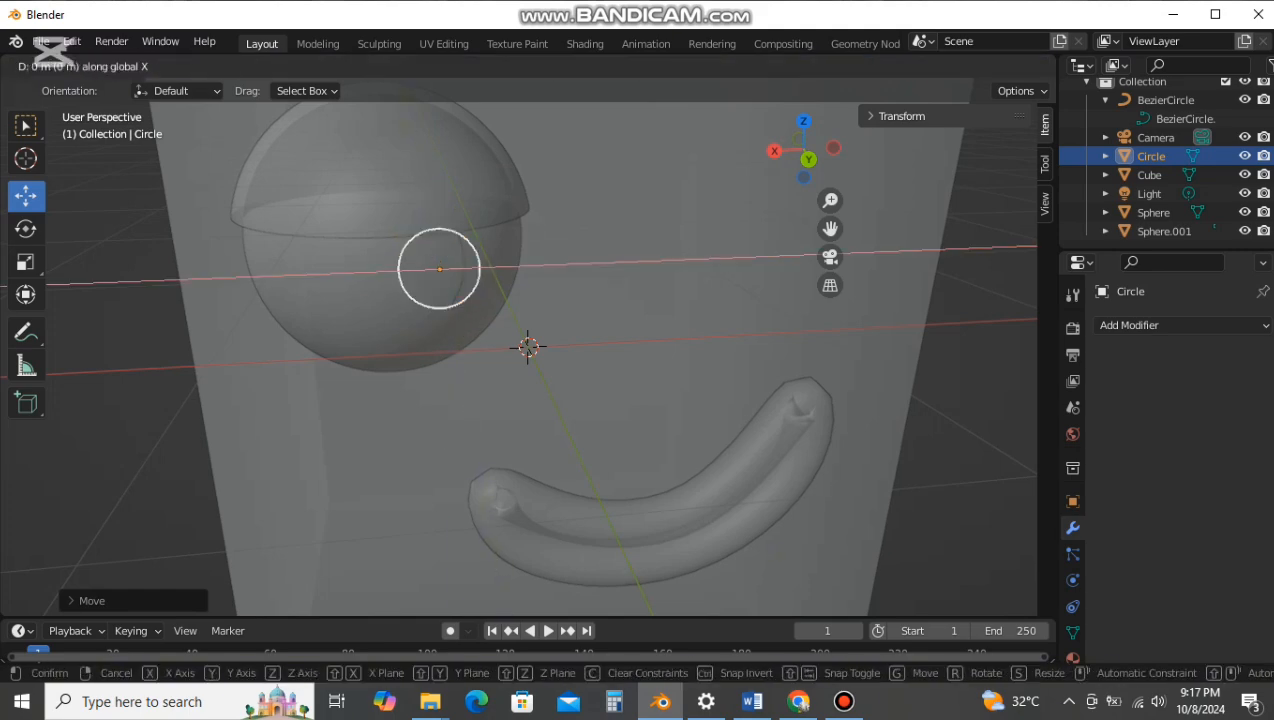
click(474, 273)
Step: Fine-tune the pupil circle's height on the eye with two moves along the Z axis
key(g)
key(z)
click(474, 277)
scroll(474, 277, up, 4)
middle_drag(474, 277, 540, 230)
key(g)
key(z)
click(474, 283)
scroll(700, 220, down, 5)
scroll(528, 347, up, 4)
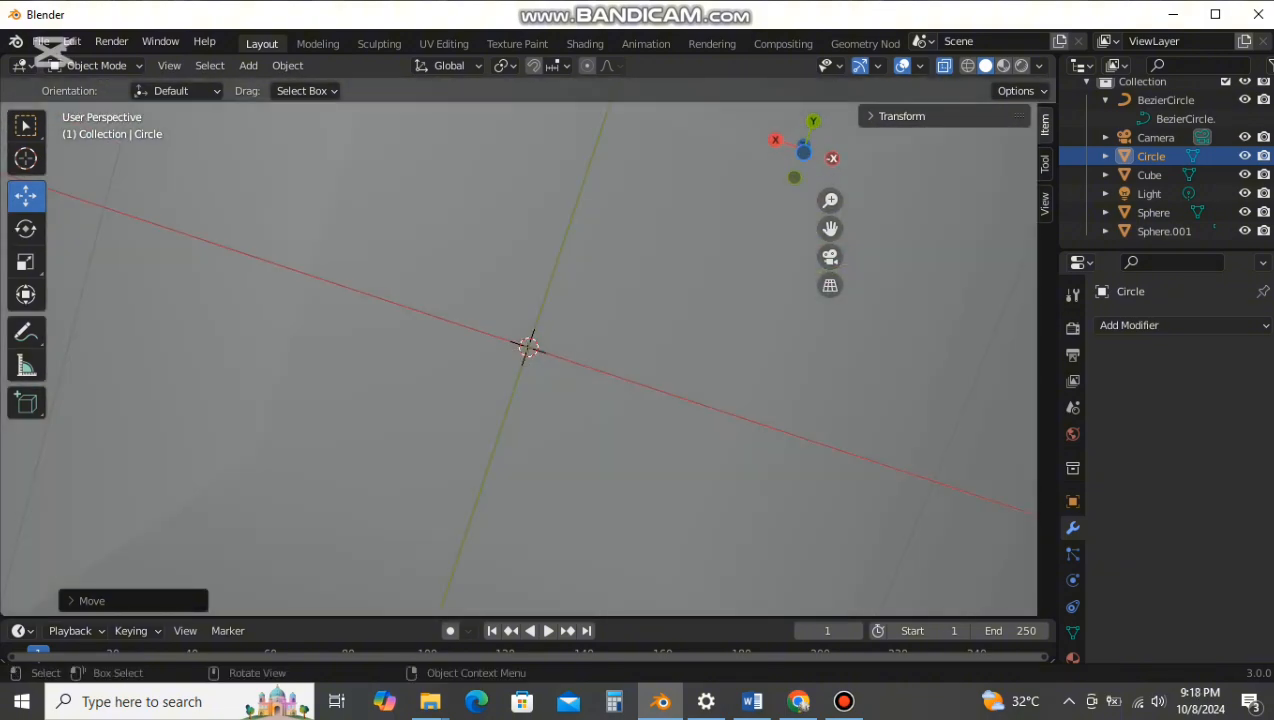
Step: Reselect the pupil circle where it cuts into the eye sphere and move it along the Y axis
scroll(528, 347, down, 6)
key(ctrl+KP_7)
middle_drag(500, 360, 330, 440)
scroll(528, 347, up, 5)
click(110, 420)
click(415, 260)
click(415, 260)
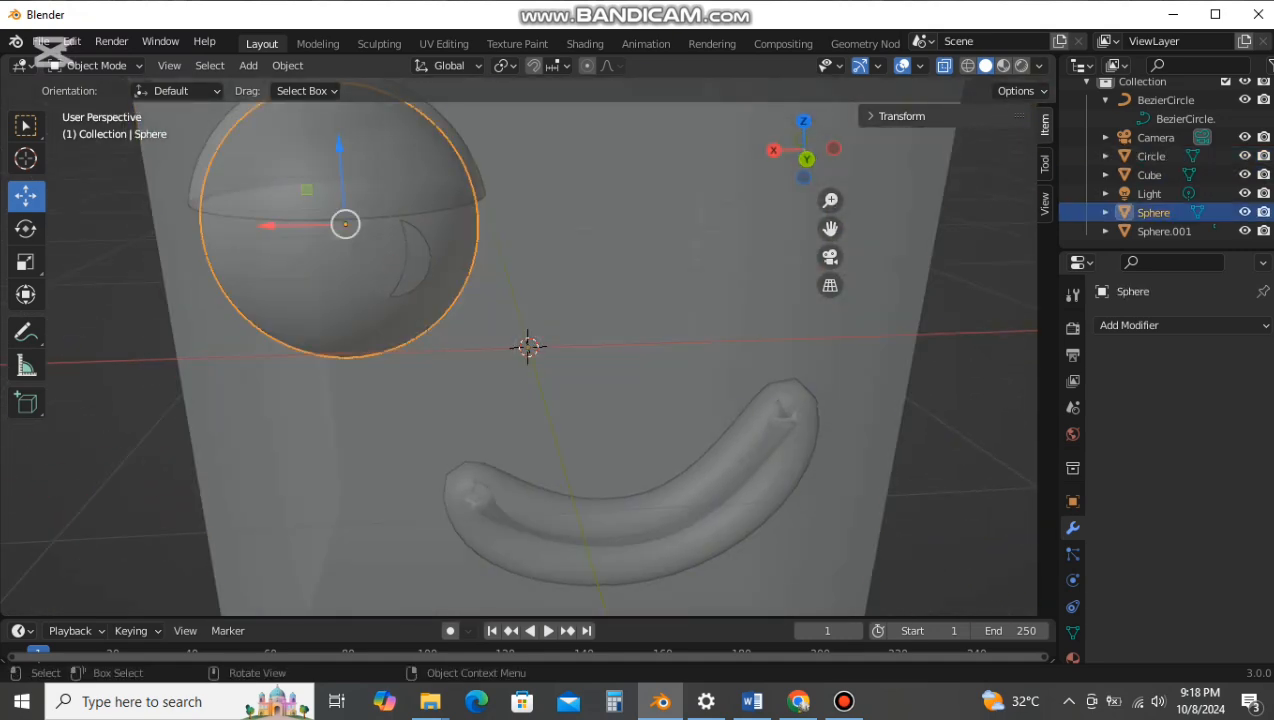
click(415, 260)
key(g)
key(y)
click(389, 260)
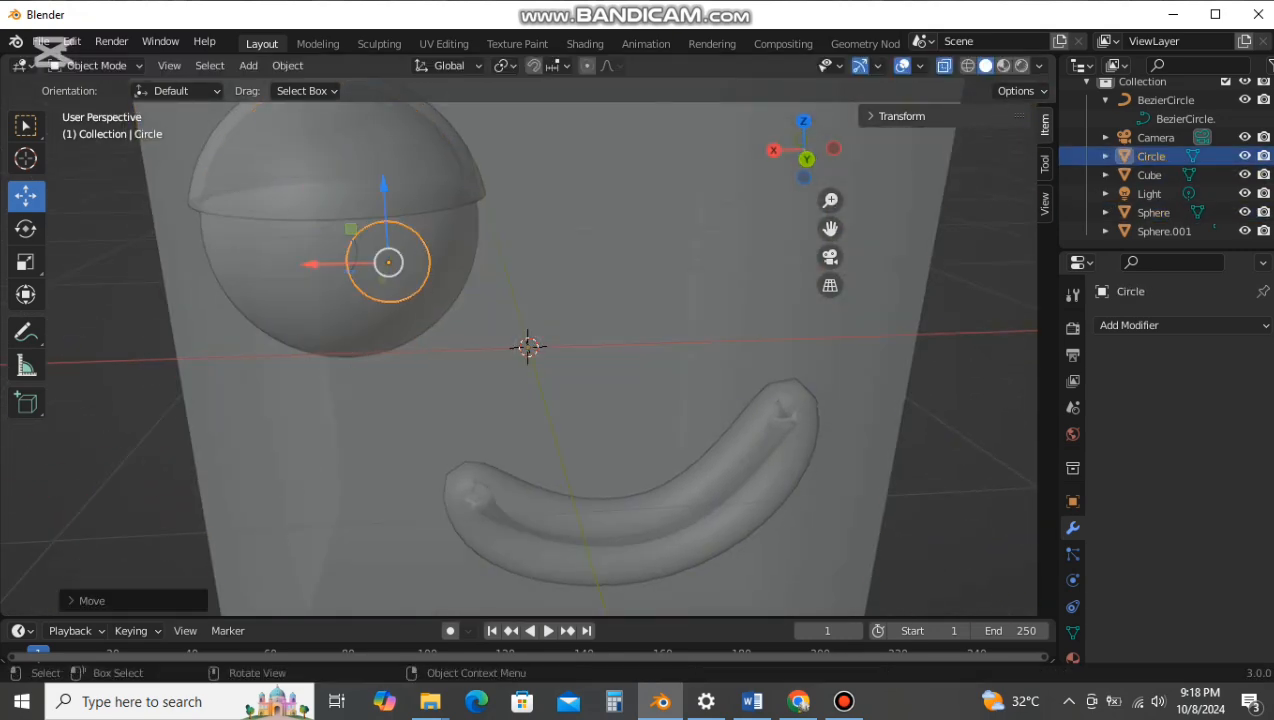
Step: Nudge the pupil circle freely against the front of the eye in a side view, and deselect it
middle_drag(390, 262, 1015, 284)
key(g)
click(1006, 304)
click(1008, 380)
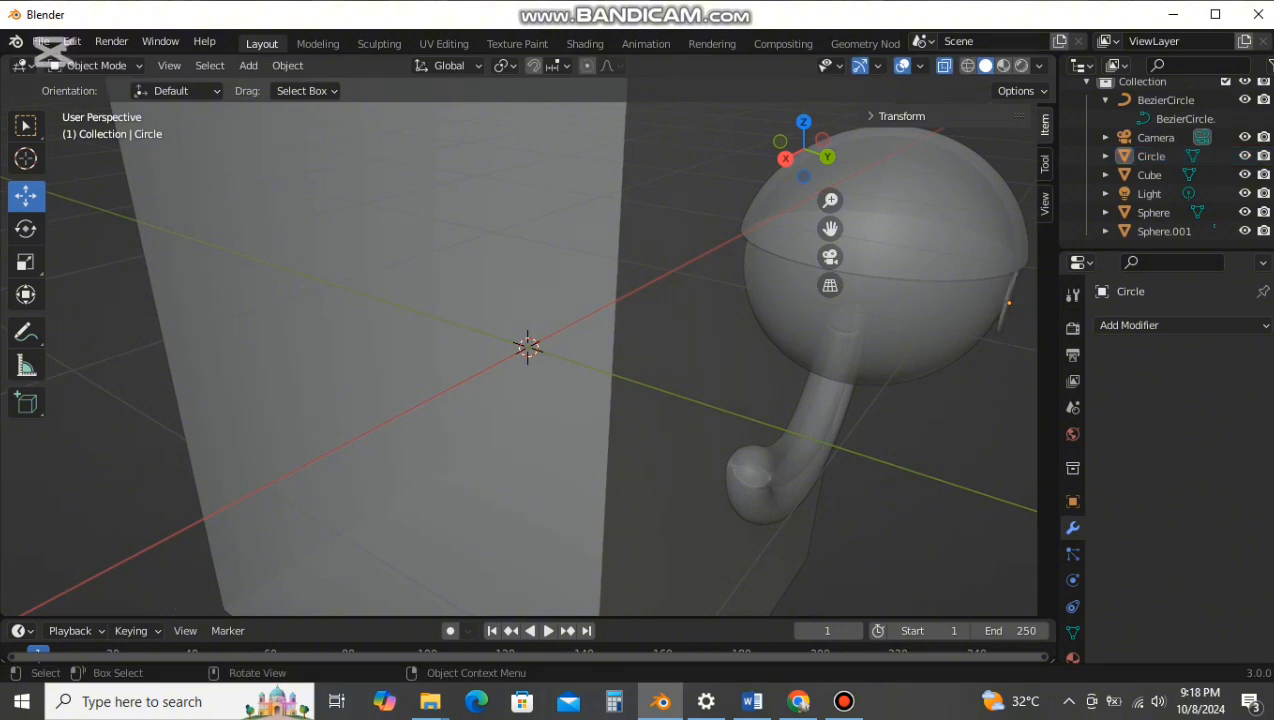
Step: Move the pupil circle back along the Y axis toward the eye, nudge it freely, and deselect it
middle_drag(1000, 380, 895, 368)
click(382, 256)
key(g)
key(y)
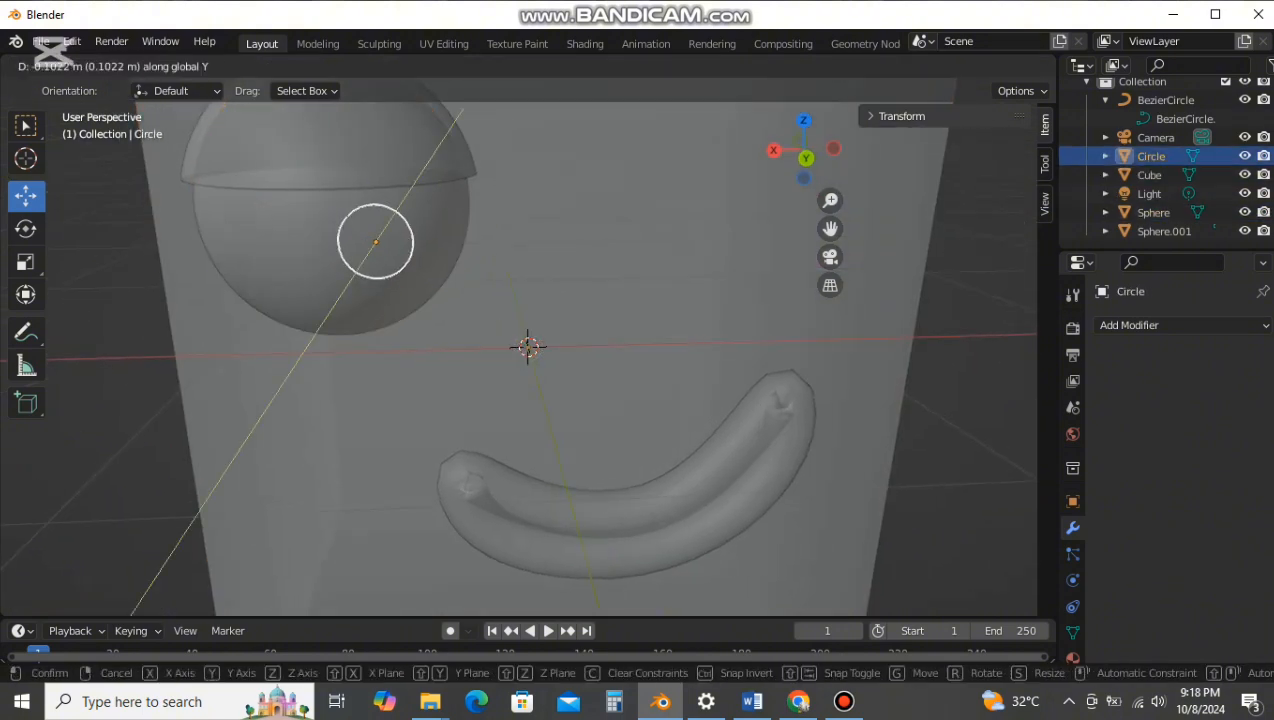
click(390, 245)
middle_drag(390, 246, 445, 240)
scroll(445, 240, down, 2)
key(g)
click(440, 236)
click(930, 380)
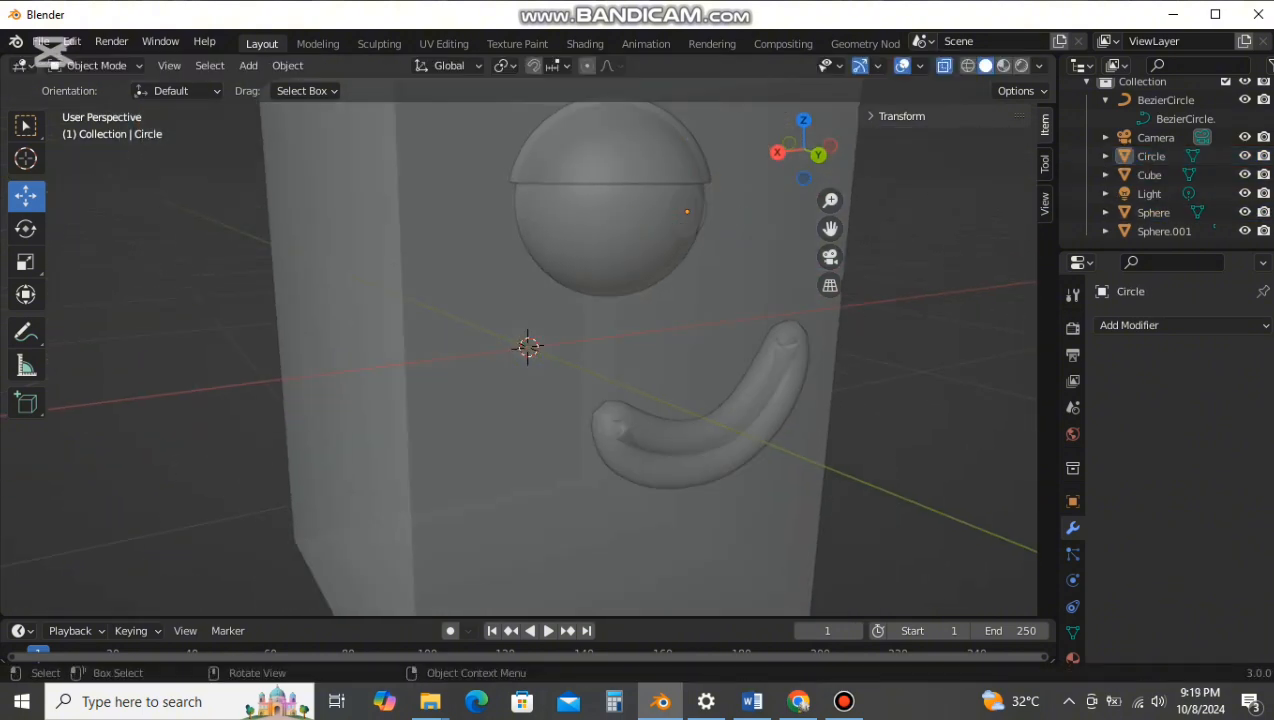
Step: Select the pupil circle in a close-up view, reposition it freely on the eye's surface, and deselect it
scroll(900, 380, up, 4)
middle_drag(900, 370, 812, 396)
click(850, 400)
click(838, 392)
click(838, 390)
key(g)
click(845, 418)
click(812, 396)
Step: Reselect the pupil circle and shift it twice along the Y axis to bring it out of the sphere
click(548, 225)
click(548, 225)
click(548, 225)
key(g)
key(y)
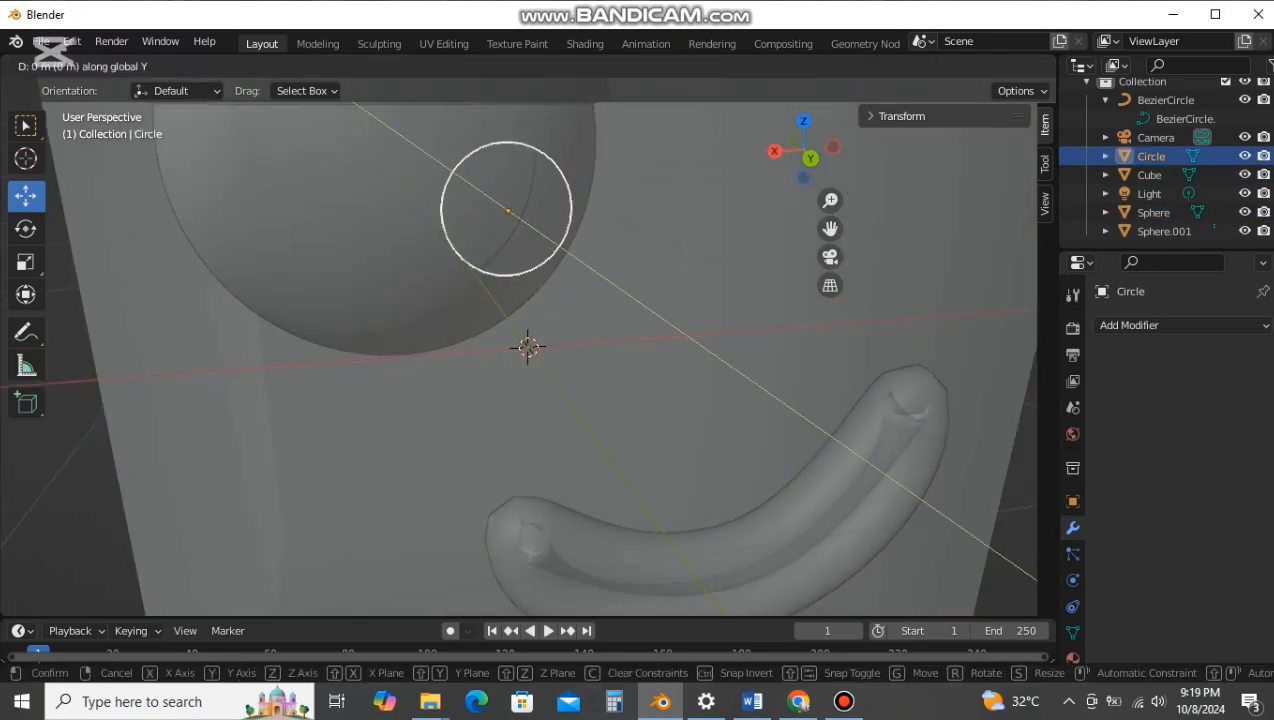
click(558, 236)
middle_drag(558, 236, 559, 248)
key(g)
key(y)
click(570, 231)
Step: Move the pupil circle along the X axis and place it freely near the centre of the eye below the eyelid
key(x)
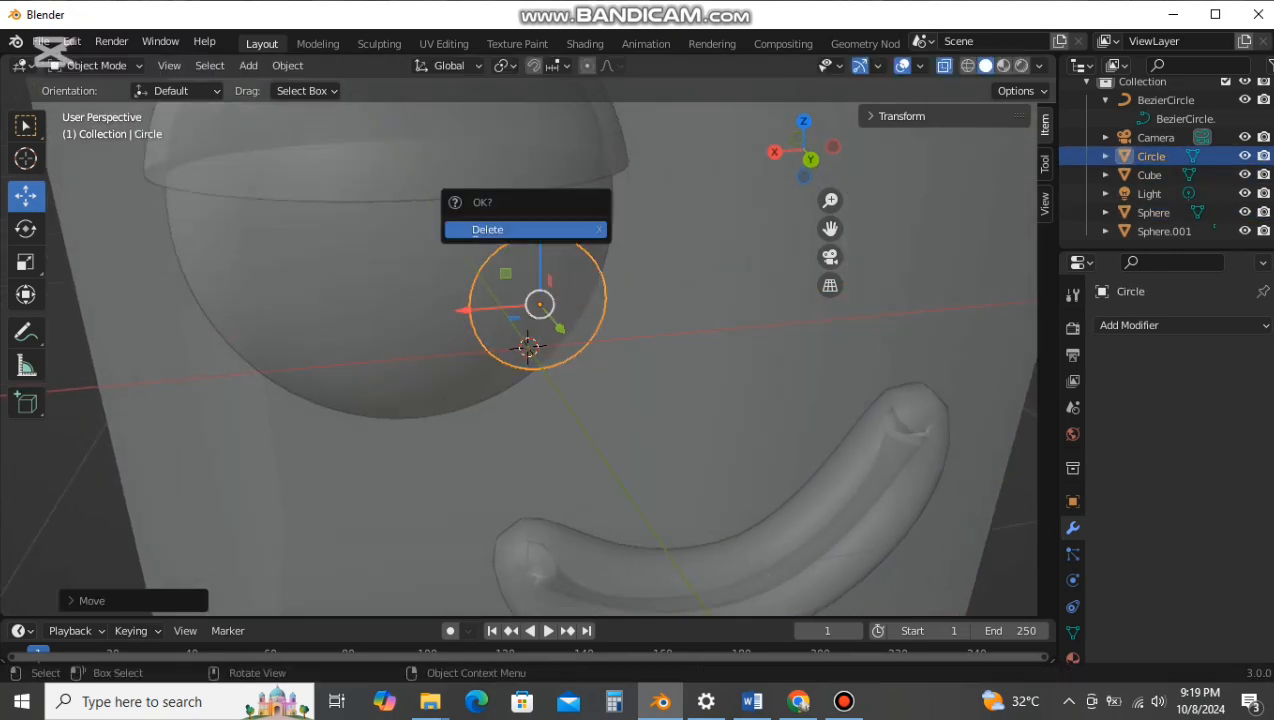
key(g)
key(x)
click(573, 236)
key(g)
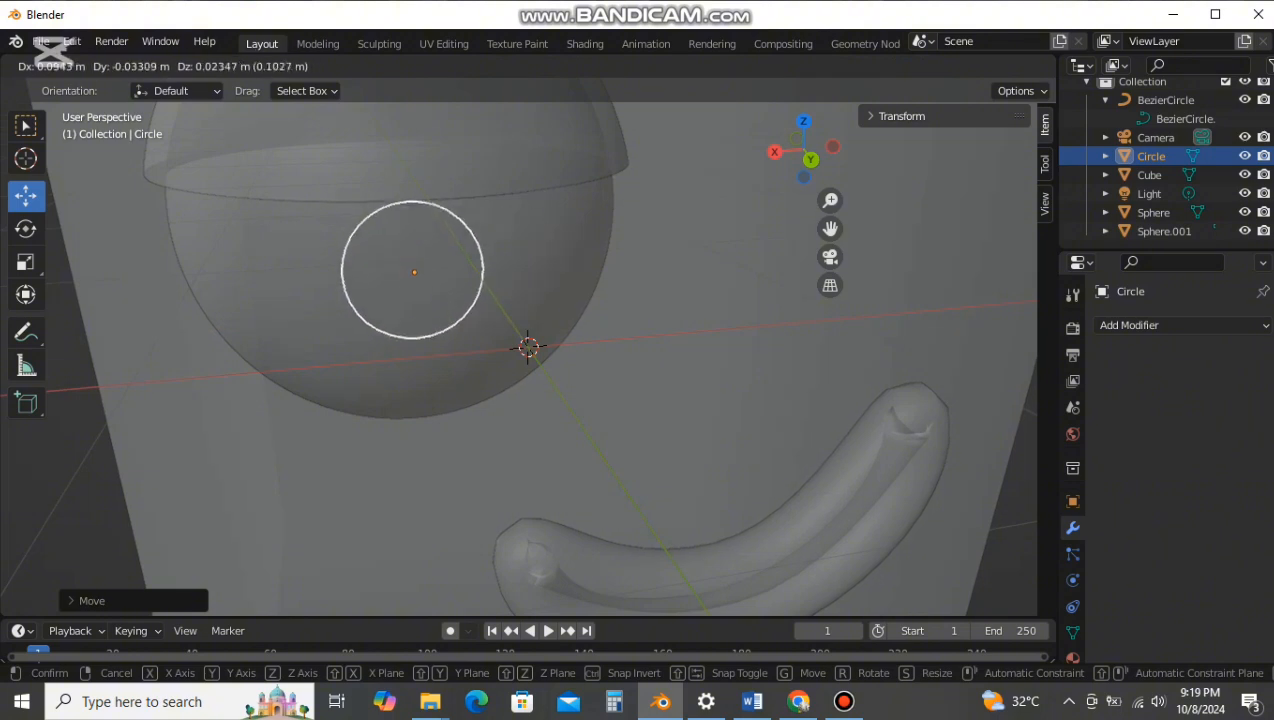
click(450, 262)
Step: Give the pupil circle a new material, switch to Material Preview shading, and set its base colour to blue
middle_drag(450, 262, 525, 268)
click(862, 330)
click(862, 330)
click(862, 330)
click(862, 330)
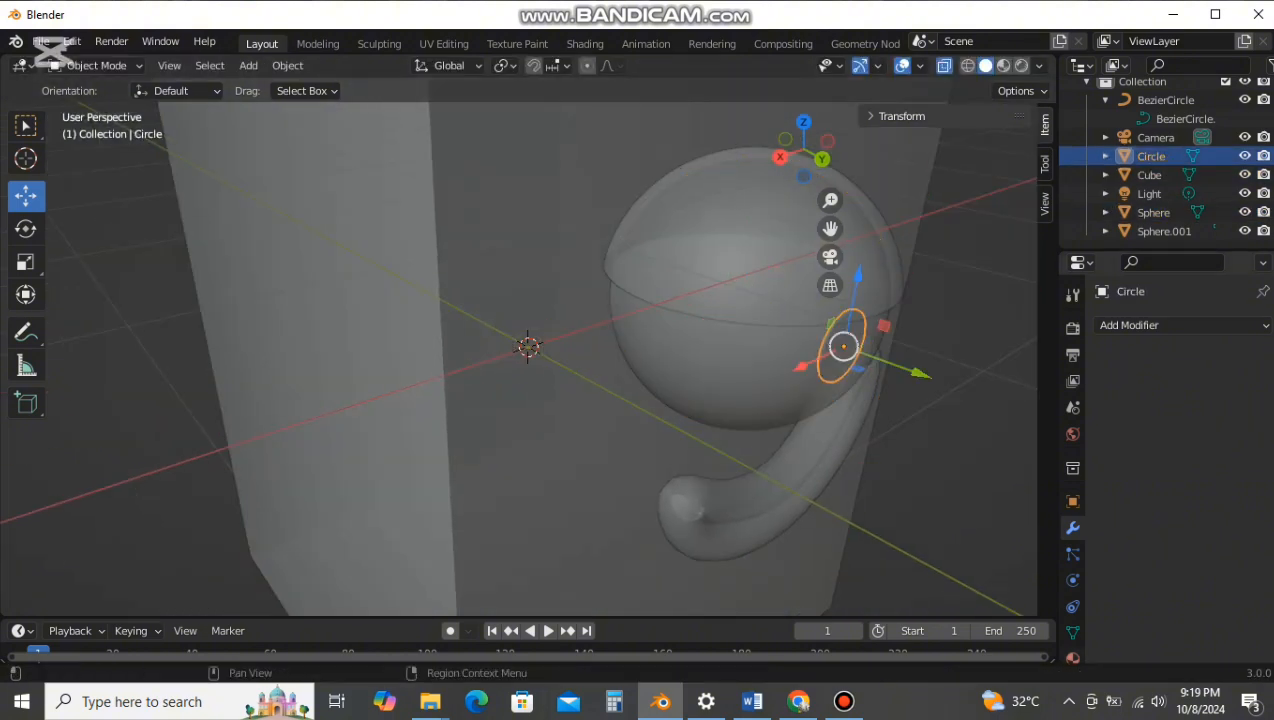
click(1072, 658)
click(1190, 403)
click(1212, 603)
click(1003, 65)
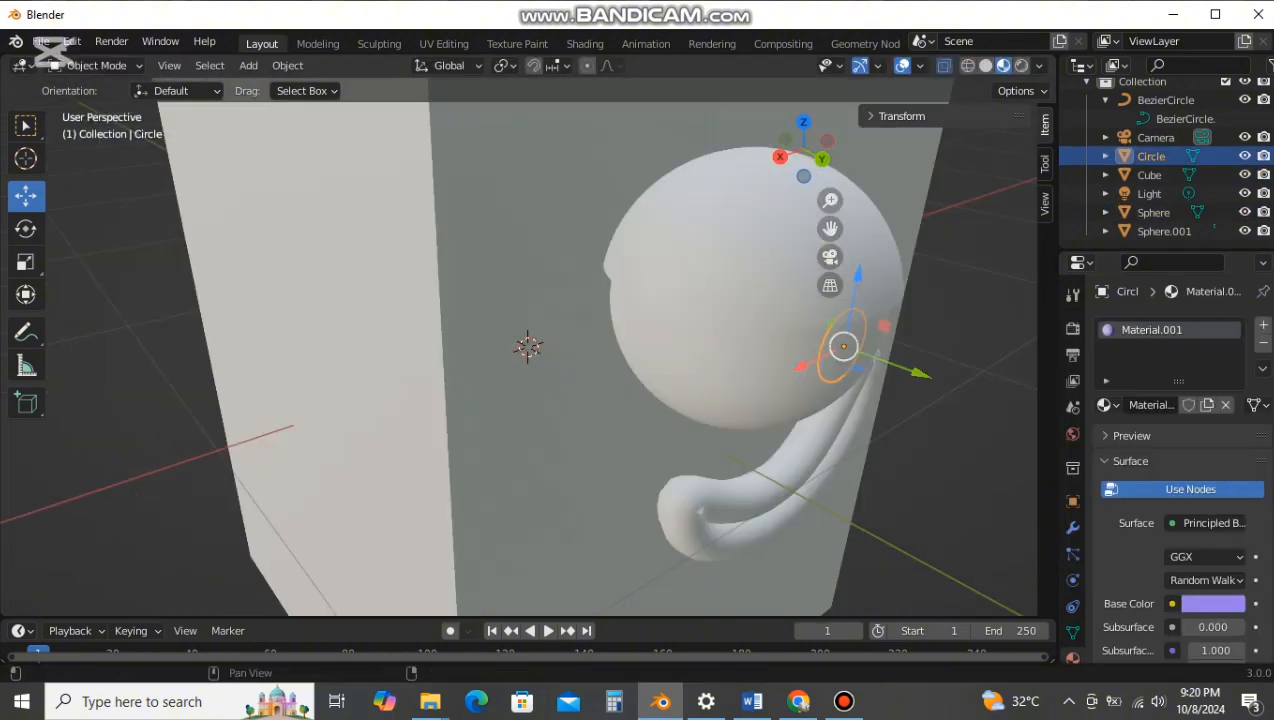
click(1212, 603)
click(1162, 348)
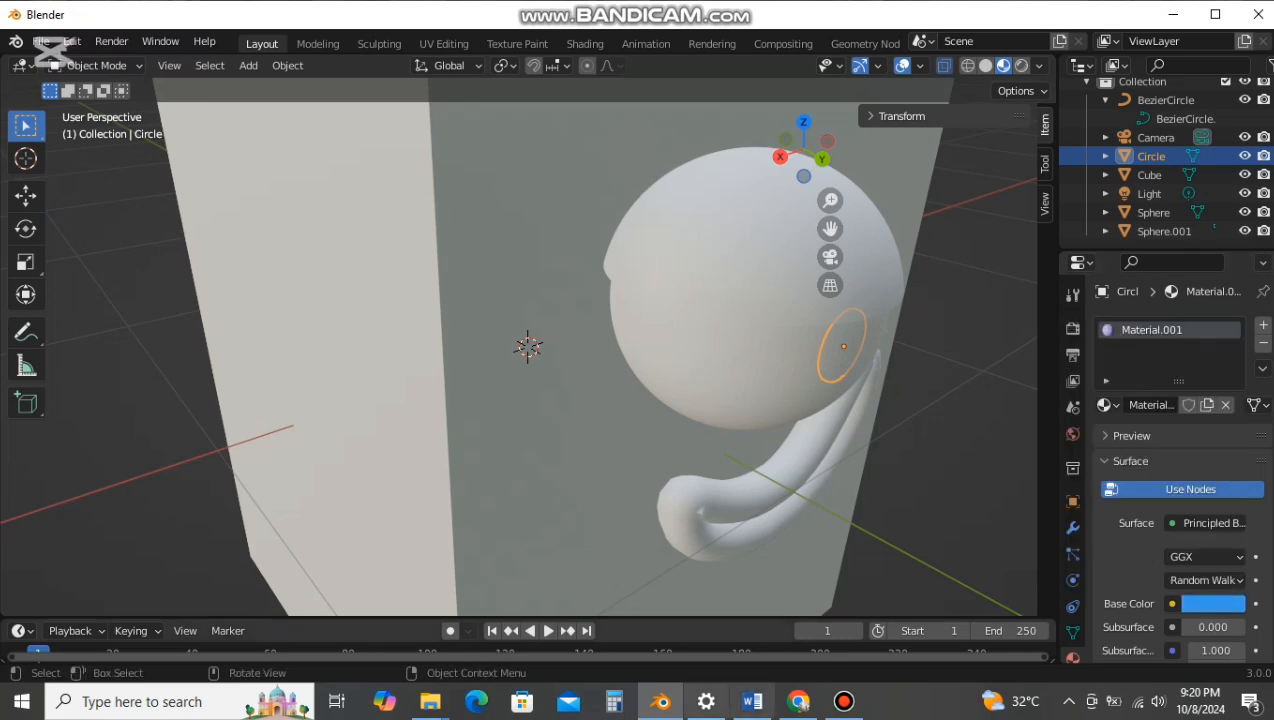
Step: Move the pupil circle out of the eyeball along the Y axis and place it freely near the eye's centre
click(844, 701)
click(975, 430)
scroll(700, 380, up, 4)
middle_drag(700, 380, 610, 375)
scroll(520, 350, down, 4)
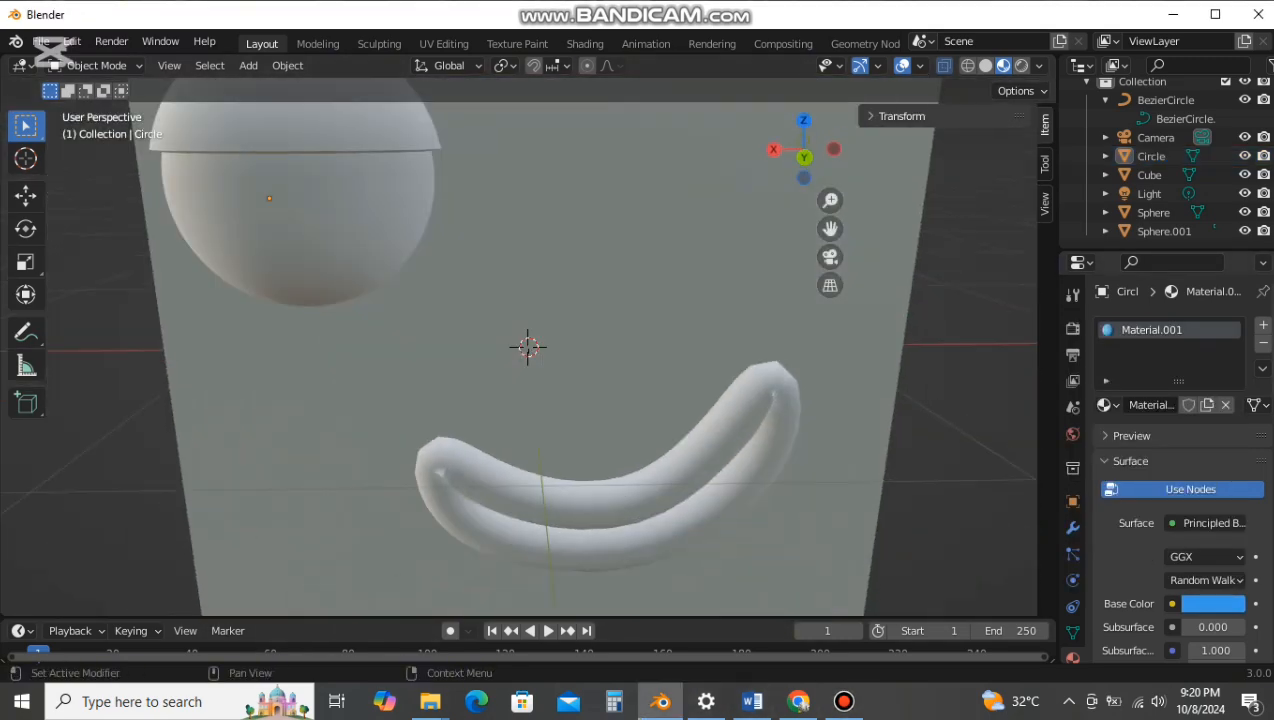
key(g)
key(y)
click(253, 202)
key(g)
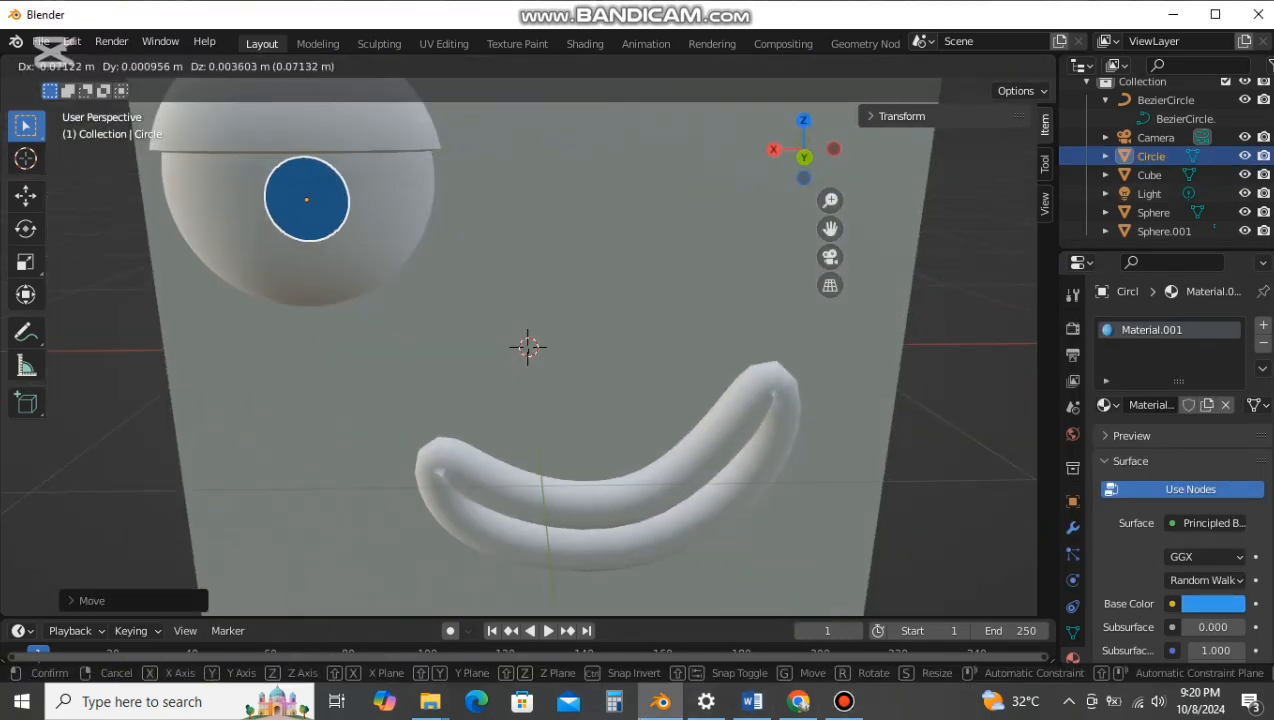
click(320, 198)
Step: Check the pupil circle from the side and adjust its position along the Y axis, freely, and along the Z axis
middle_drag(320, 198, 425, 245)
key(g)
key(y)
click(300, 198)
key(g)
key(Return)
key(g)
key(z)
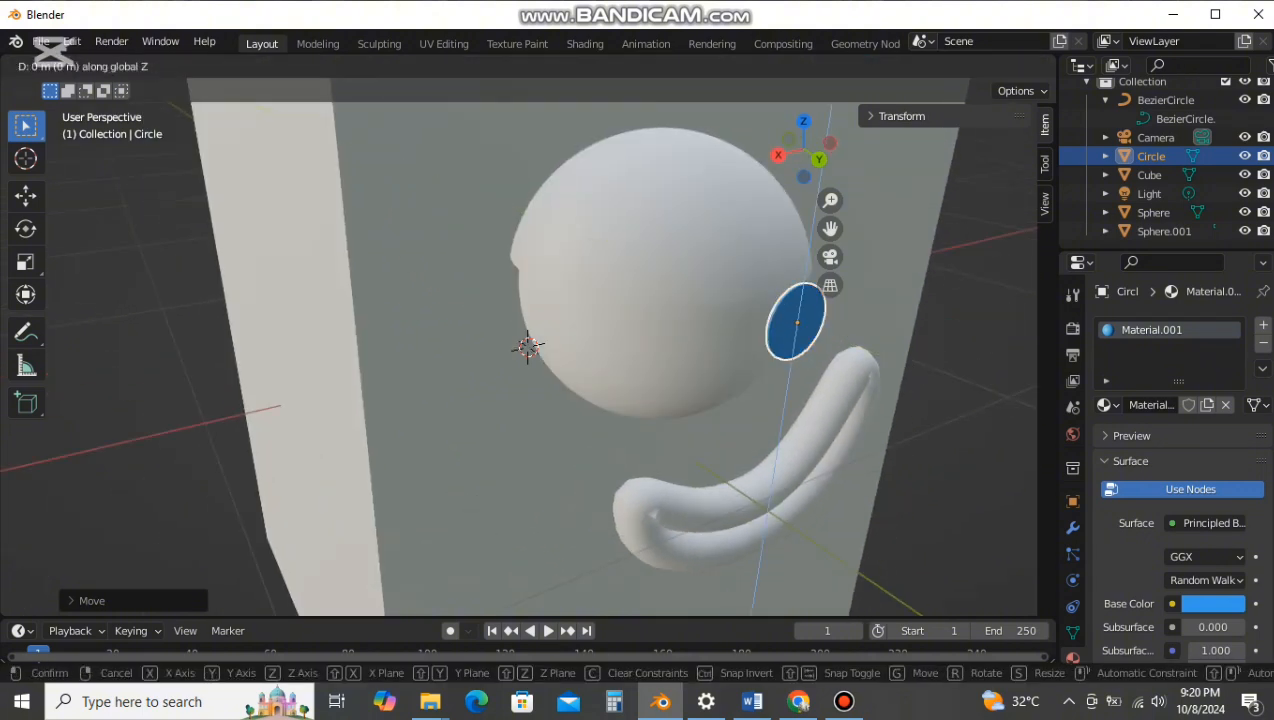
click(250, 300)
Step: Shift the pupil circle repeatedly along the Y axis until it sits close to the front of the eyeball
middle_drag(250, 300, 148, 305)
click(140, 300)
key(g)
key(y)
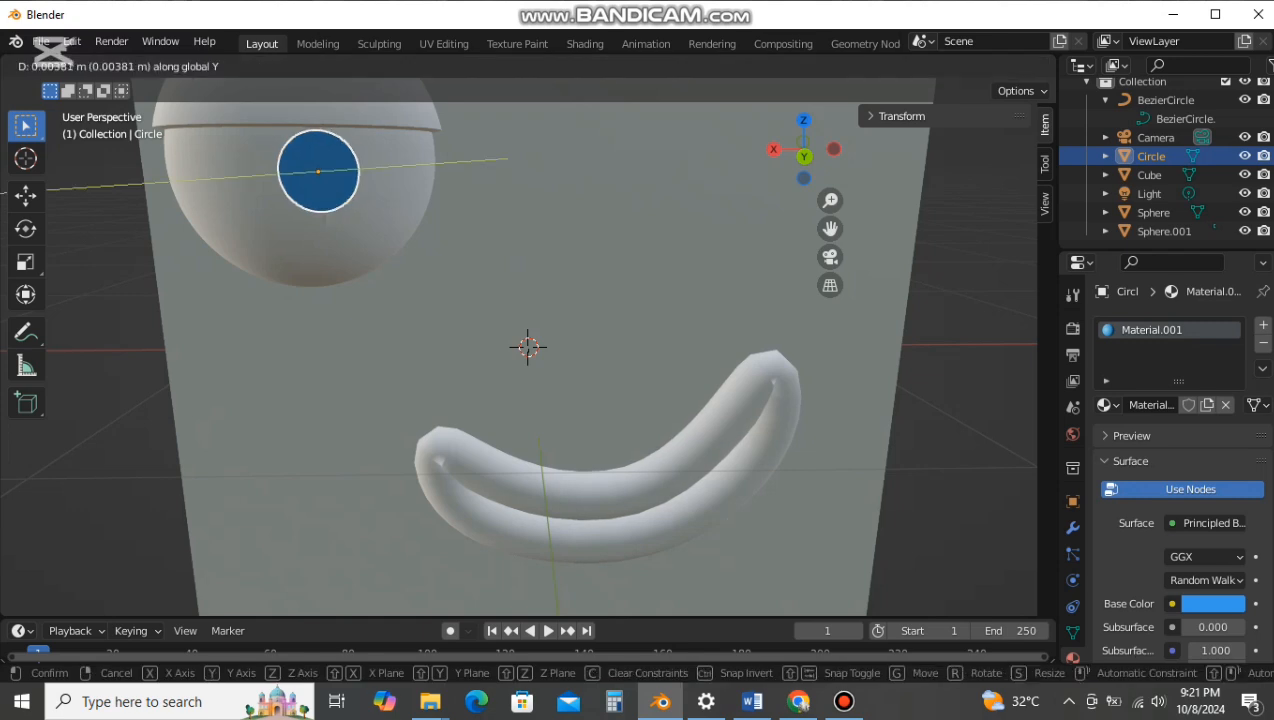
click(250, 300)
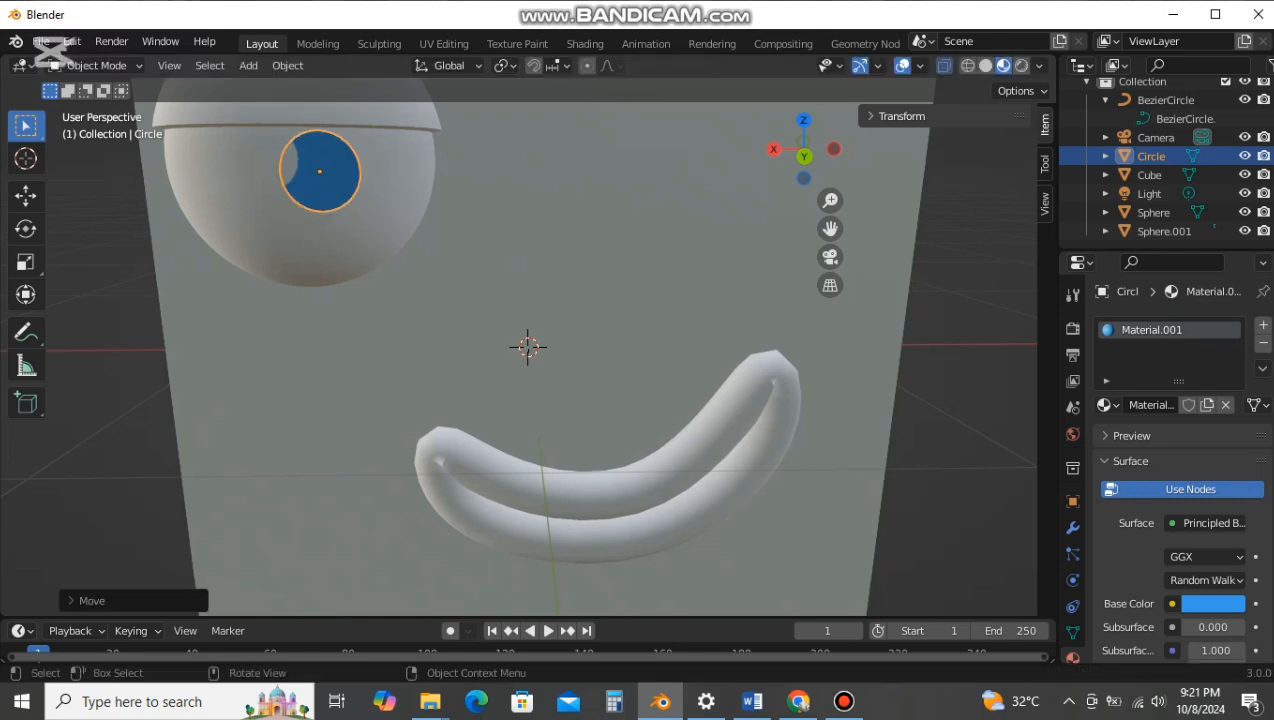
key(g)
key(y)
click(250, 300)
Step: Change the pupil material's base colour to a very pale green-white
click(965, 380)
scroll(965, 380, down, 1)
click(1213, 604)
click(1144, 391)
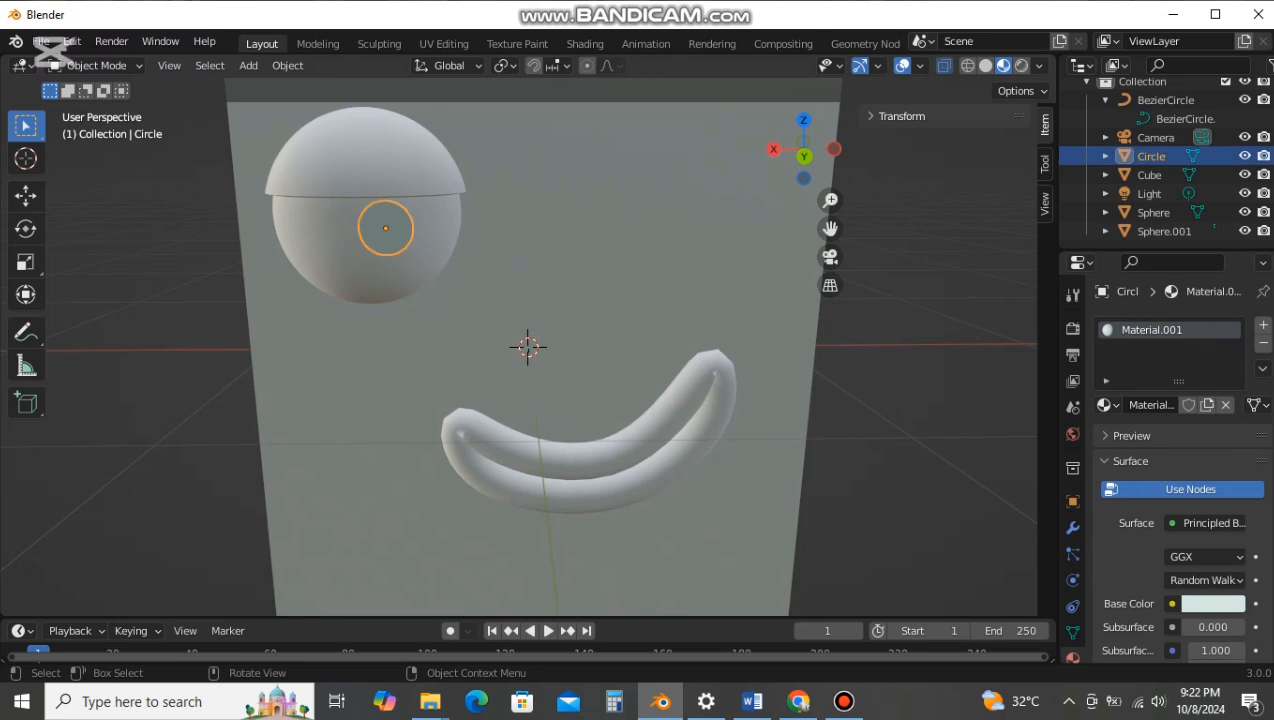
Step: Raise the pupil circle slightly along the Z axis, then select the eyelid object Sphere.001 and deselect it
key(g)
key(z)
key(Return)
key(alt+a)
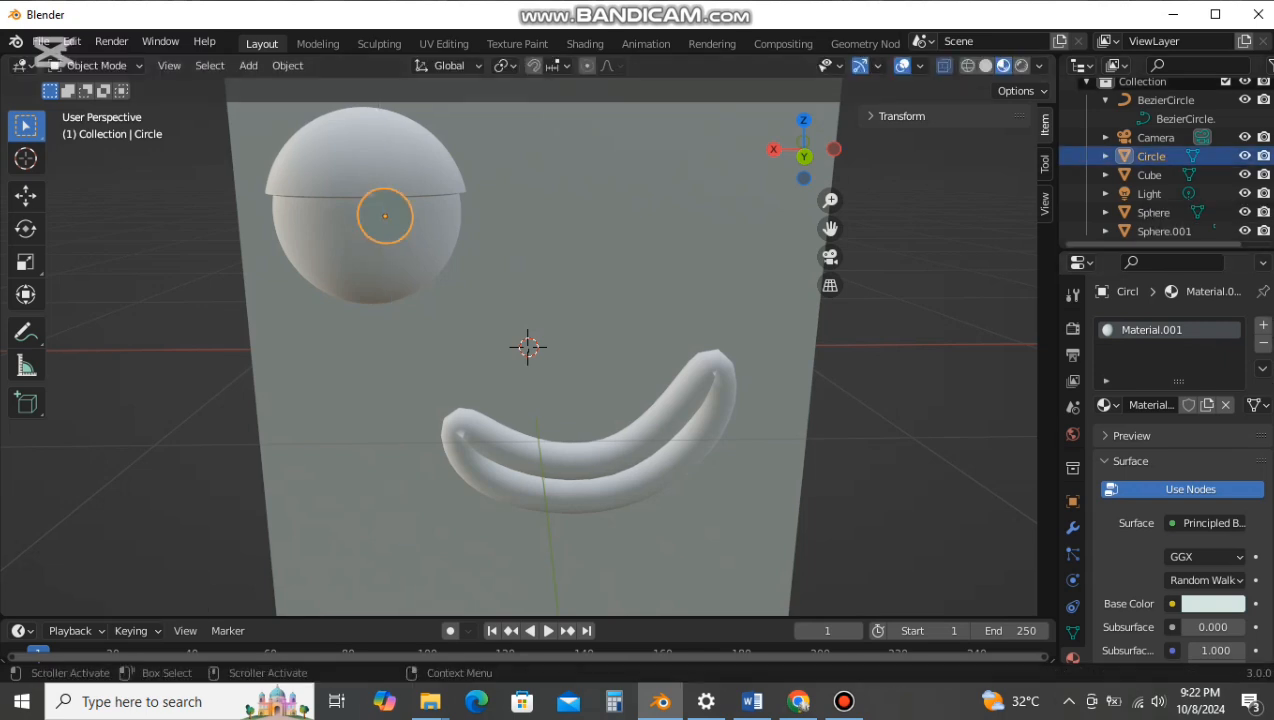
click(1105, 231)
click(1164, 231)
key(alt+a)
Step: Reselect the pupil circle in a close-up view and adjust it along the Y axis against the eyeball's surface
scroll(519, 347, up, 2)
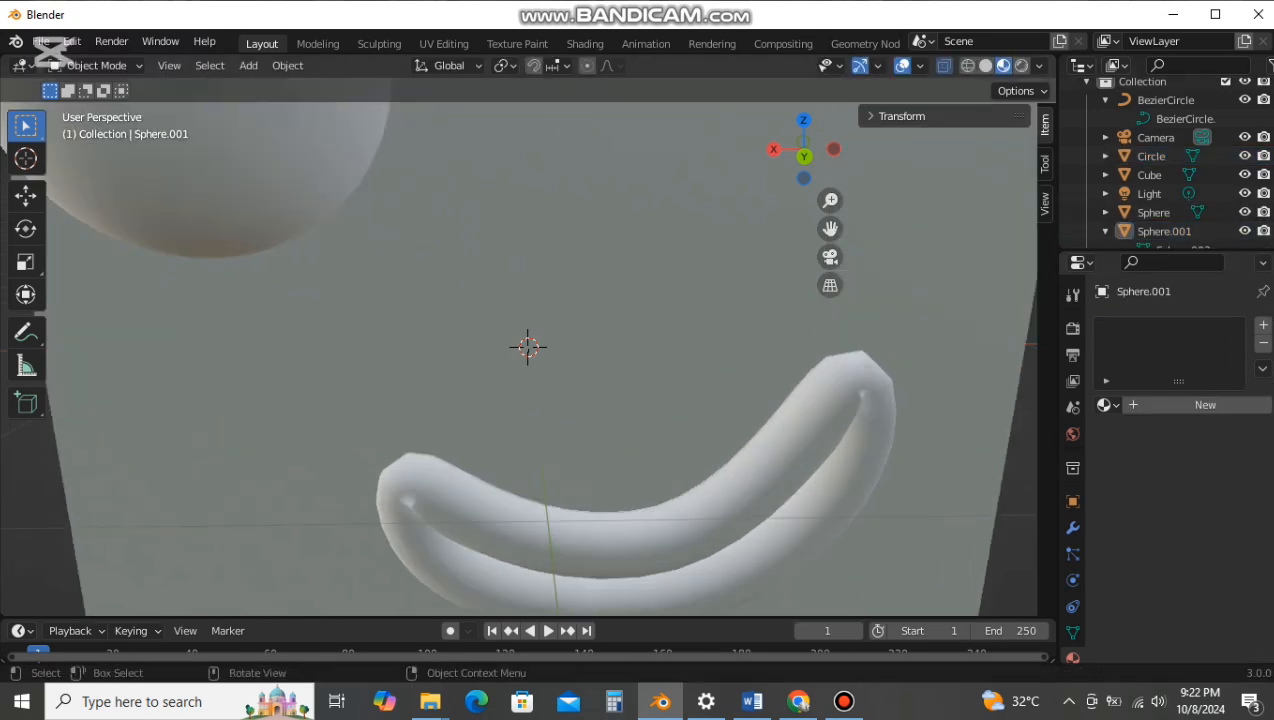
middle_drag(519, 347, 536, 366)
scroll(1151, 174, up, 1)
click(1151, 174)
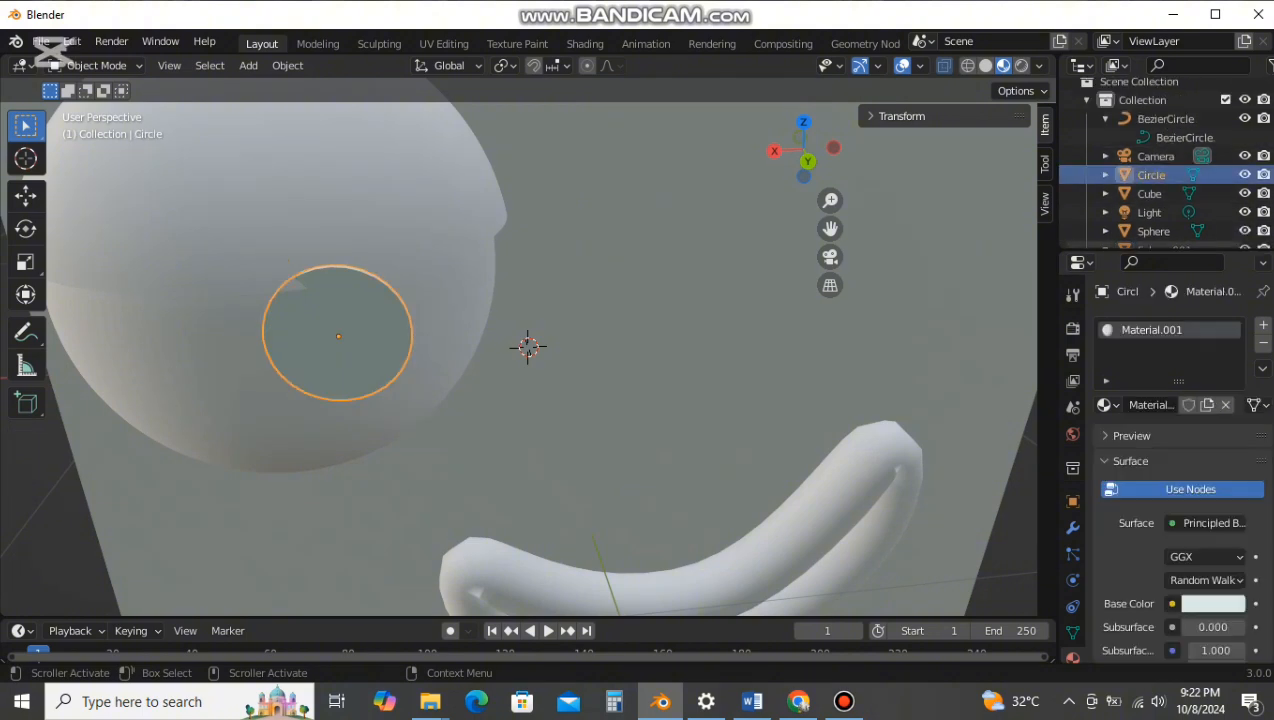
key(g)
key(y)
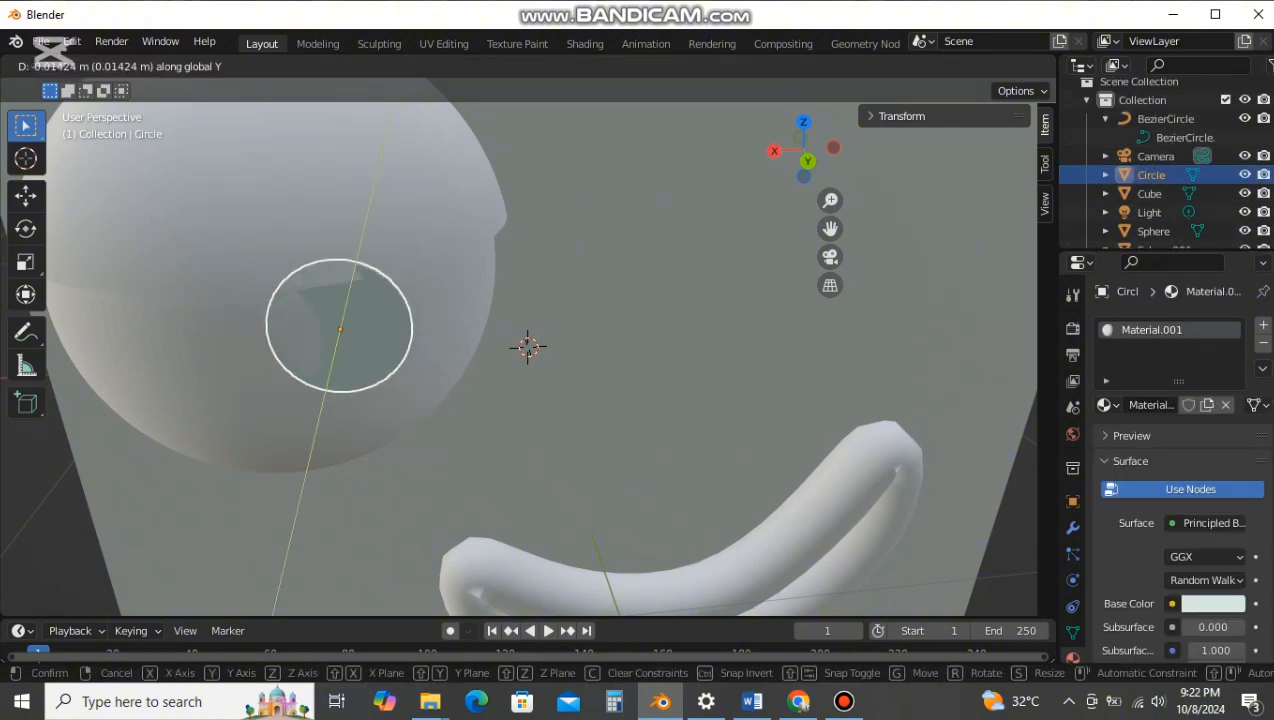
click(580, 330)
click(580, 330)
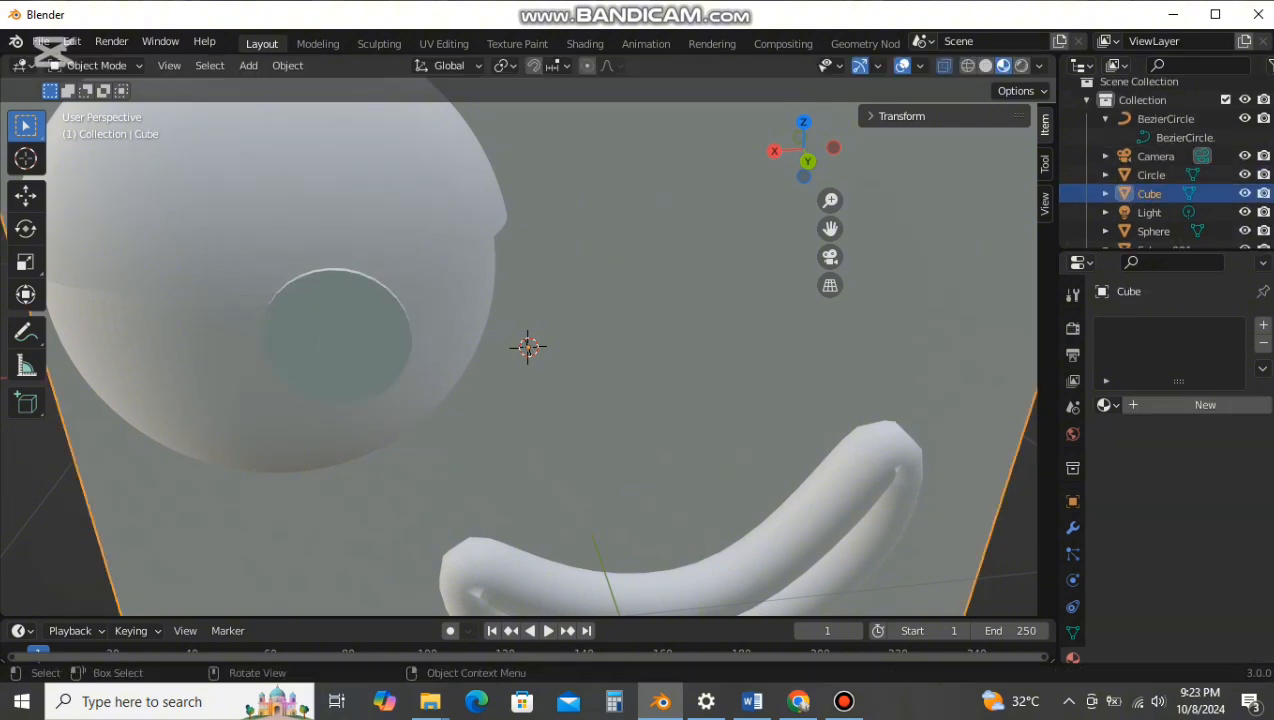
Step: Save the project on drive D as TUGAS 3 CUBE.blend
scroll(580, 330, down, 2)
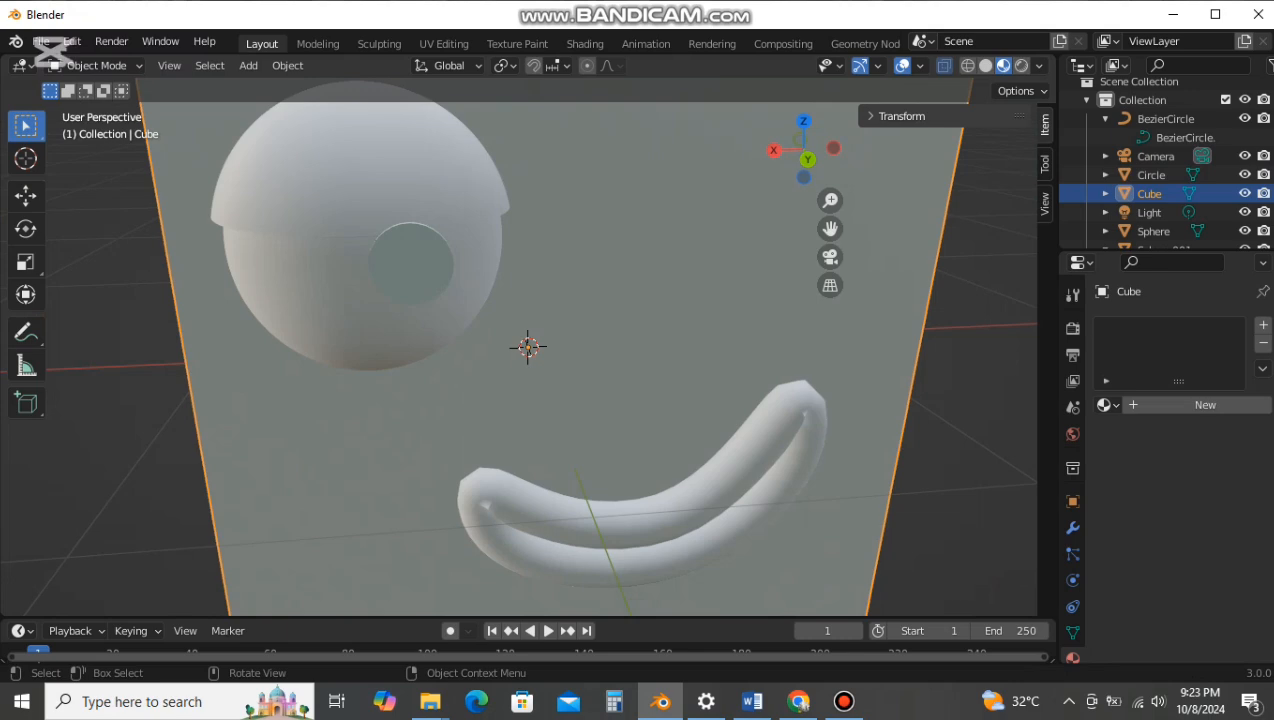
click(41, 41)
click(100, 179)
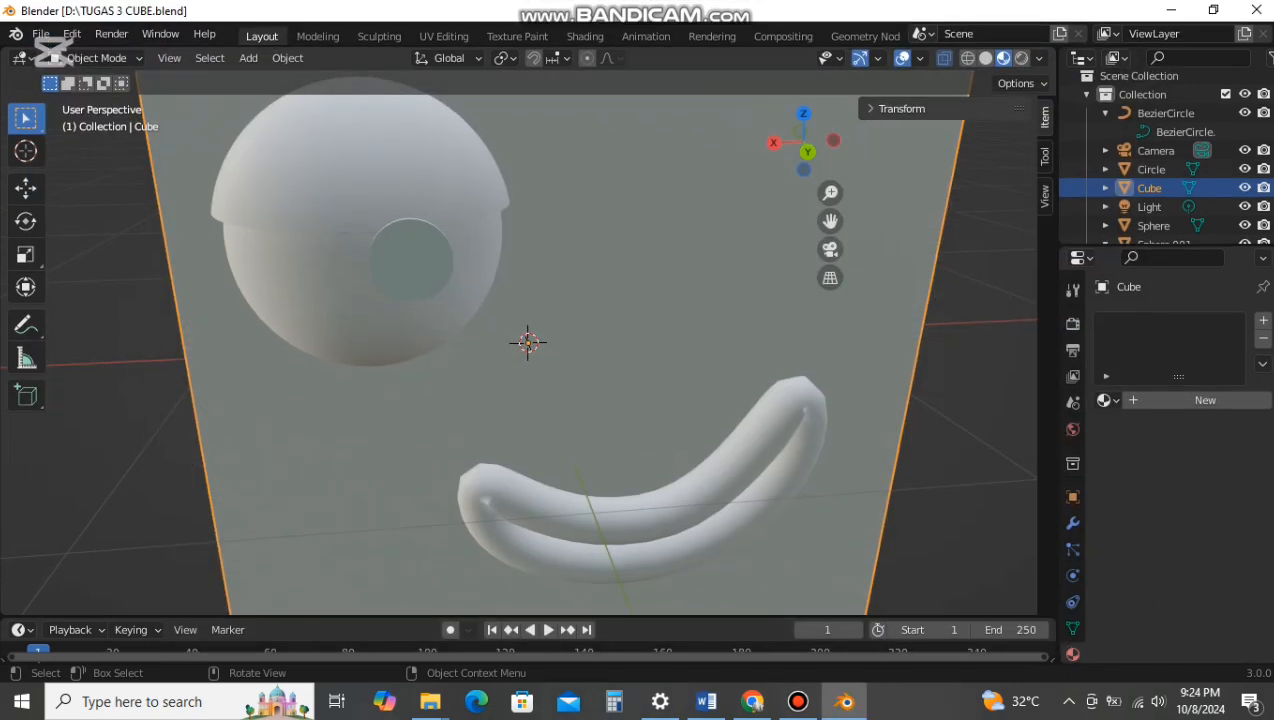
Step: Duplicate the eyelid, eyeball and pupil together and place the copy freely on the other side of the face
click(365, 170)
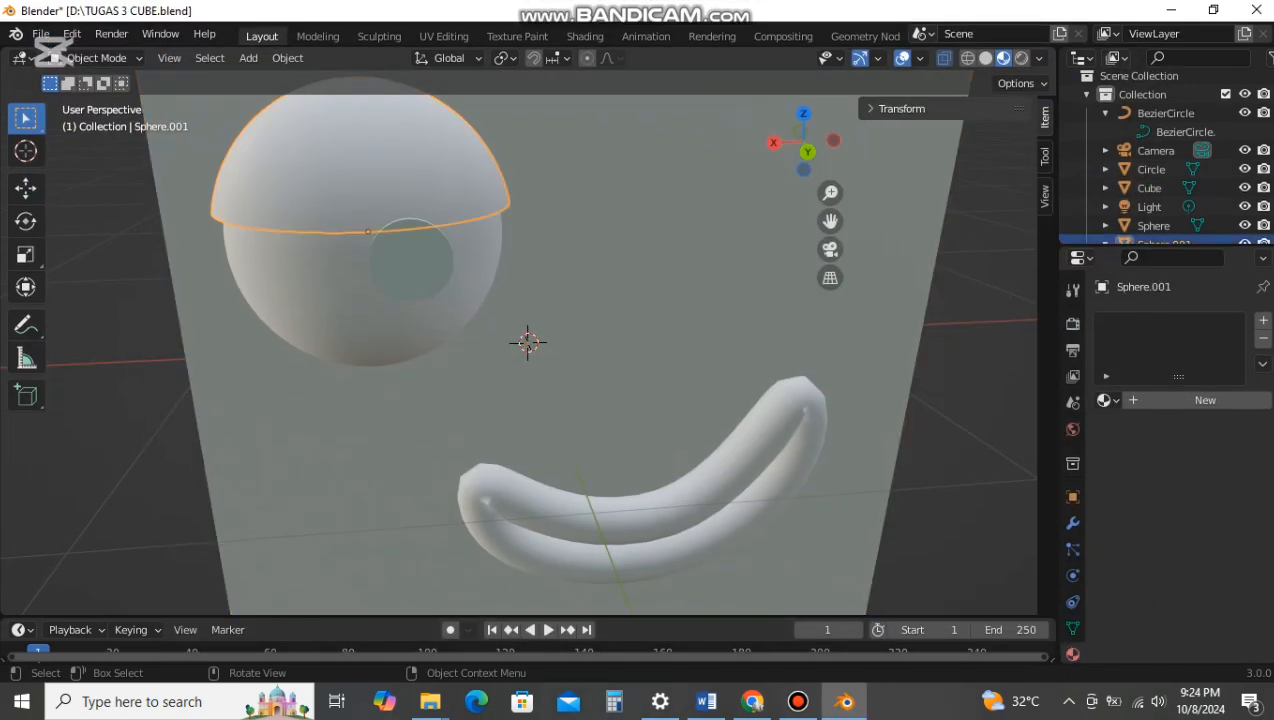
shift+click(345, 290)
shift+click(411, 262)
key(shift+d)
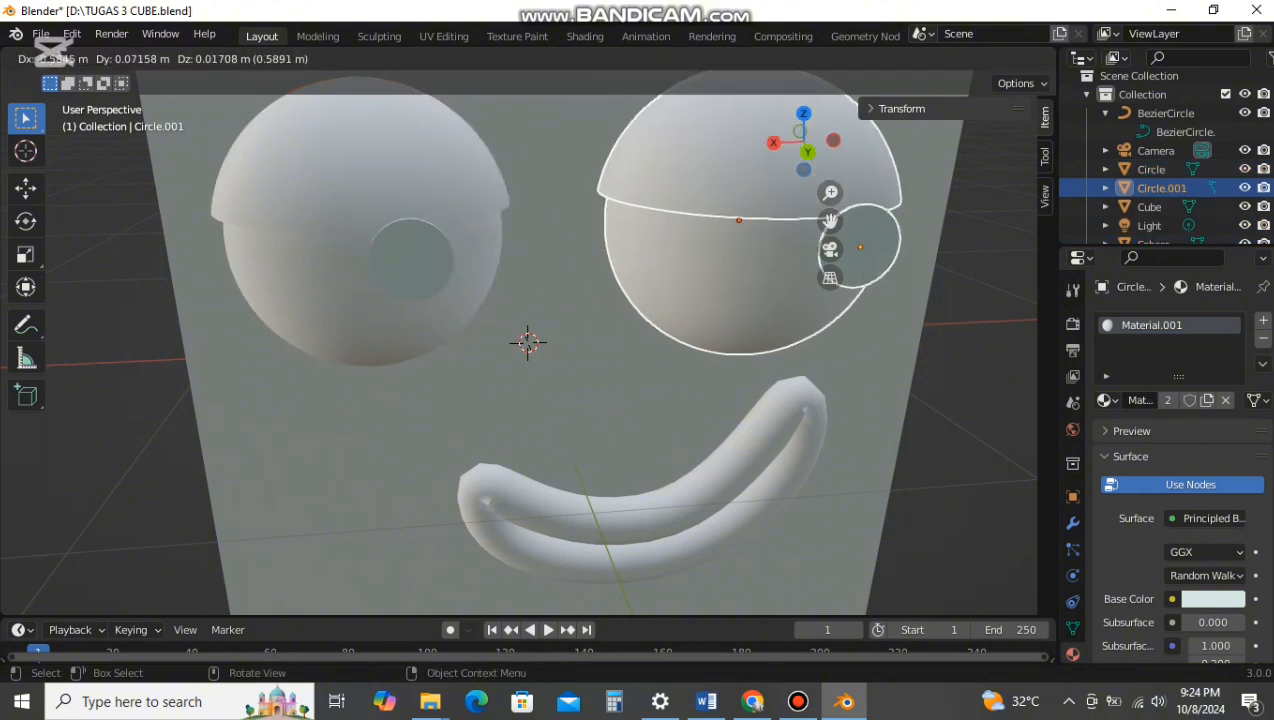
click(797, 245)
click(985, 330)
Step: Duplicate the second eye's lid, eyeball and pupil once more and delete the extra copy
scroll(797, 300, down, 4)
middle_drag(797, 300, 780, 280)
click(580, 162)
shift+click(570, 240)
shift+click(611, 206)
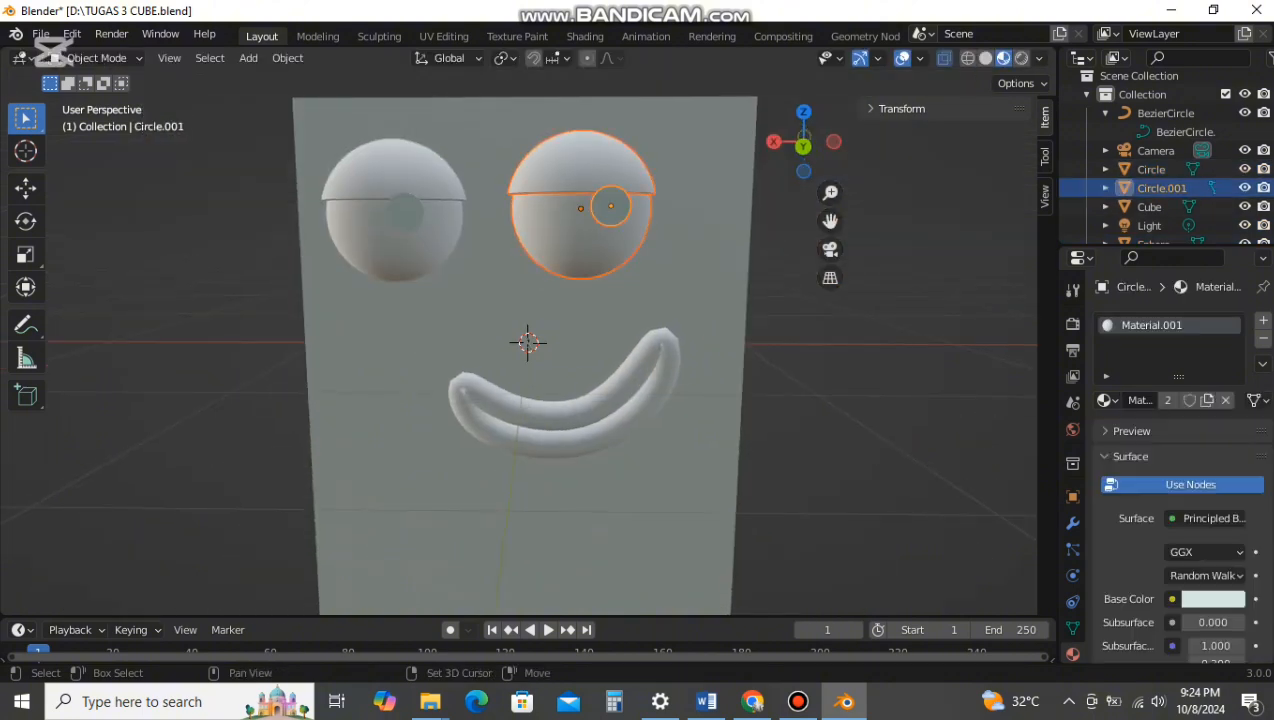
key(shift+d)
click(872, 292)
key(Delete)
Step: Select the second eye's lid, pupil and eyeball and move them freely outward and slightly down, level with the first eye
click(582, 163)
shift+click(611, 206)
shift+click(580, 245)
key(g)
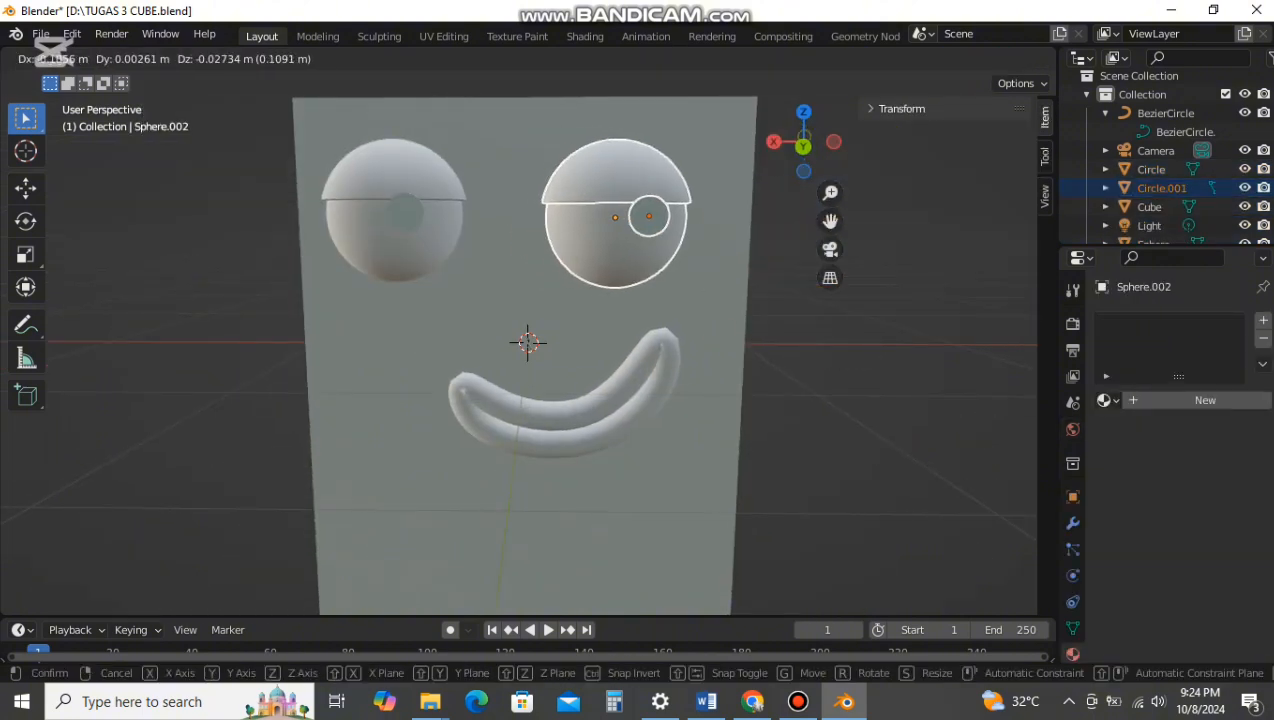
click(628, 248)
scroll(640, 300, down, 1)
click(850, 350)
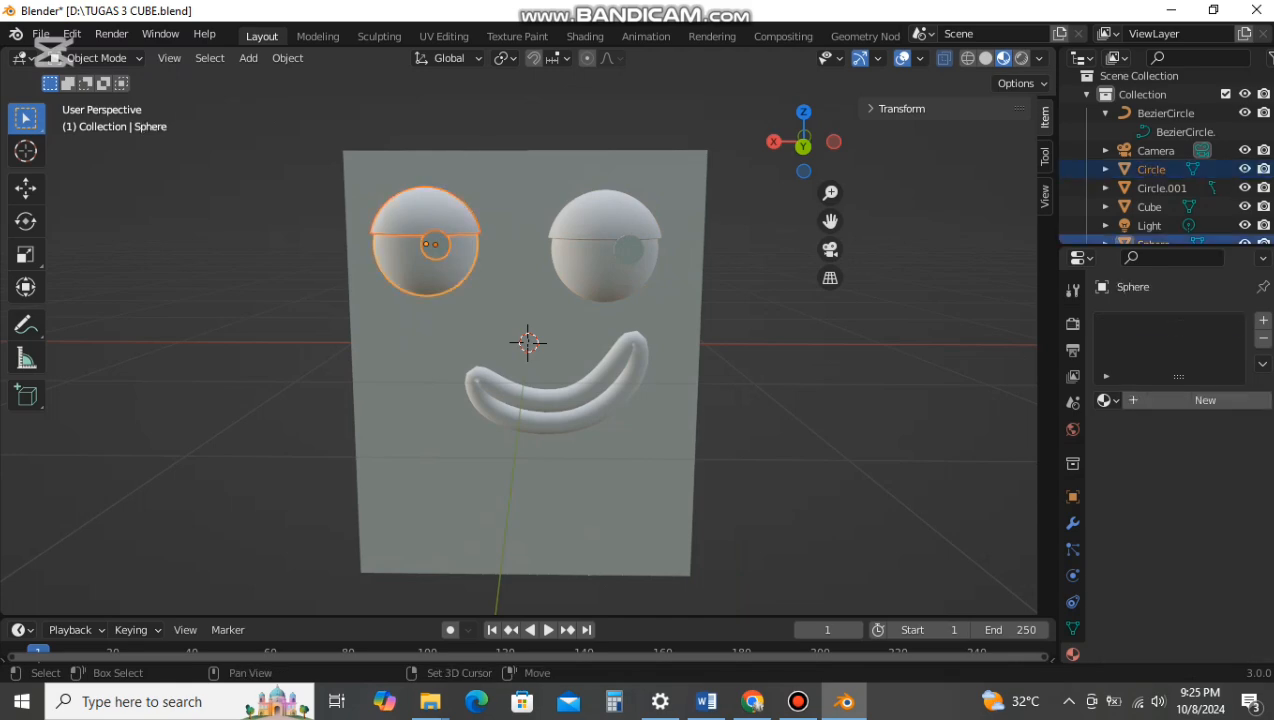
Step: Move the first eye's lid, eyeball and pupil freely toward the middle of the face and deselect them
key(g)
click(465, 250)
click(285, 290)
middle_drag(285, 290, 312, 310)
scroll(520, 300, up, 1)
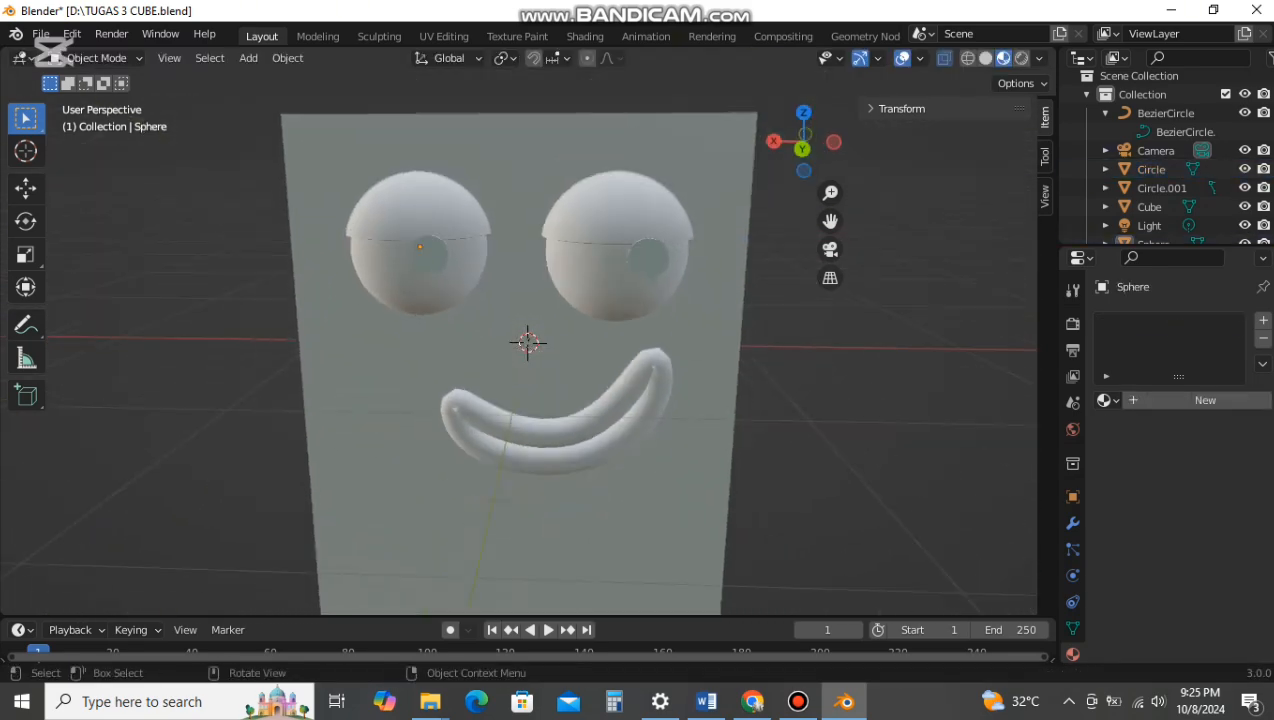
Step: Select the second eye's pupil, lid and eyeball and adjust their position freely in the back orthographic view
shift+click(648, 259)
shift+click(618, 212)
shift+click(600, 280)
middle_drag(600, 290, 600, 262)
scroll(600, 262, down, 1)
key(ctrl+KP_1)
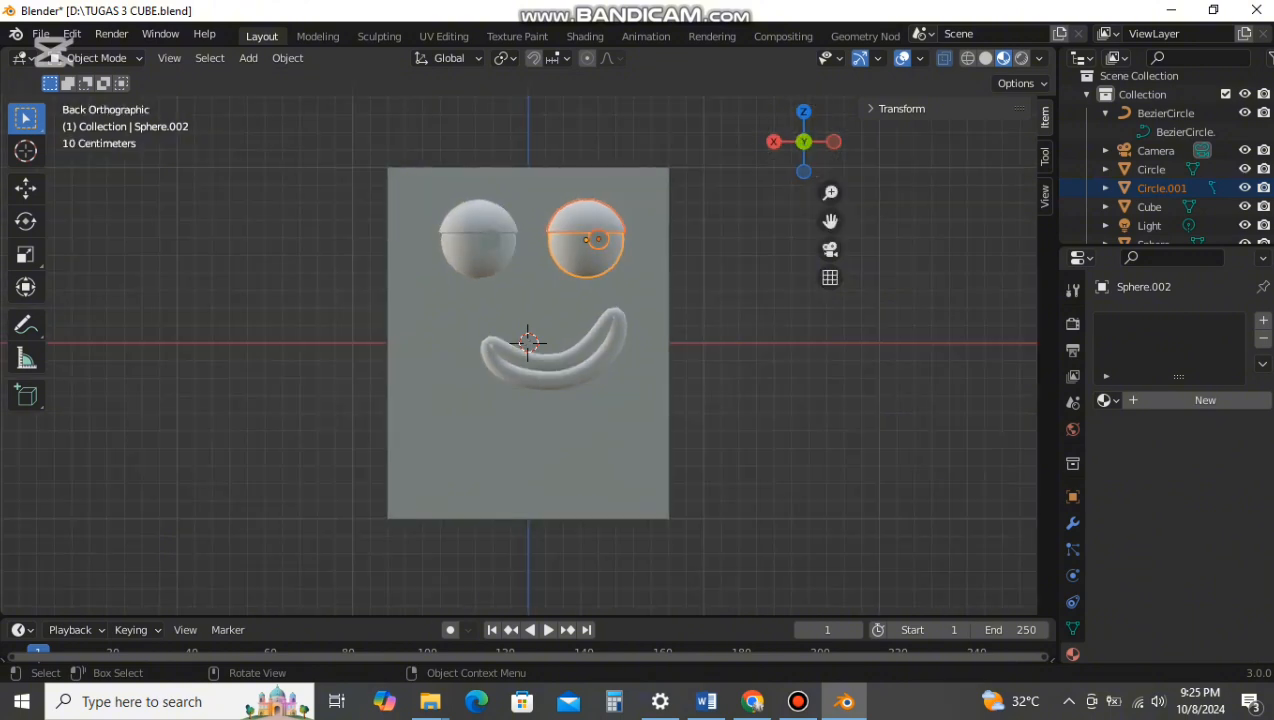
key(g)
click(602, 262)
Step: Check the eyes in wireframe, return to Material Preview, and nudge the second eye slightly outward
key(shift+z)
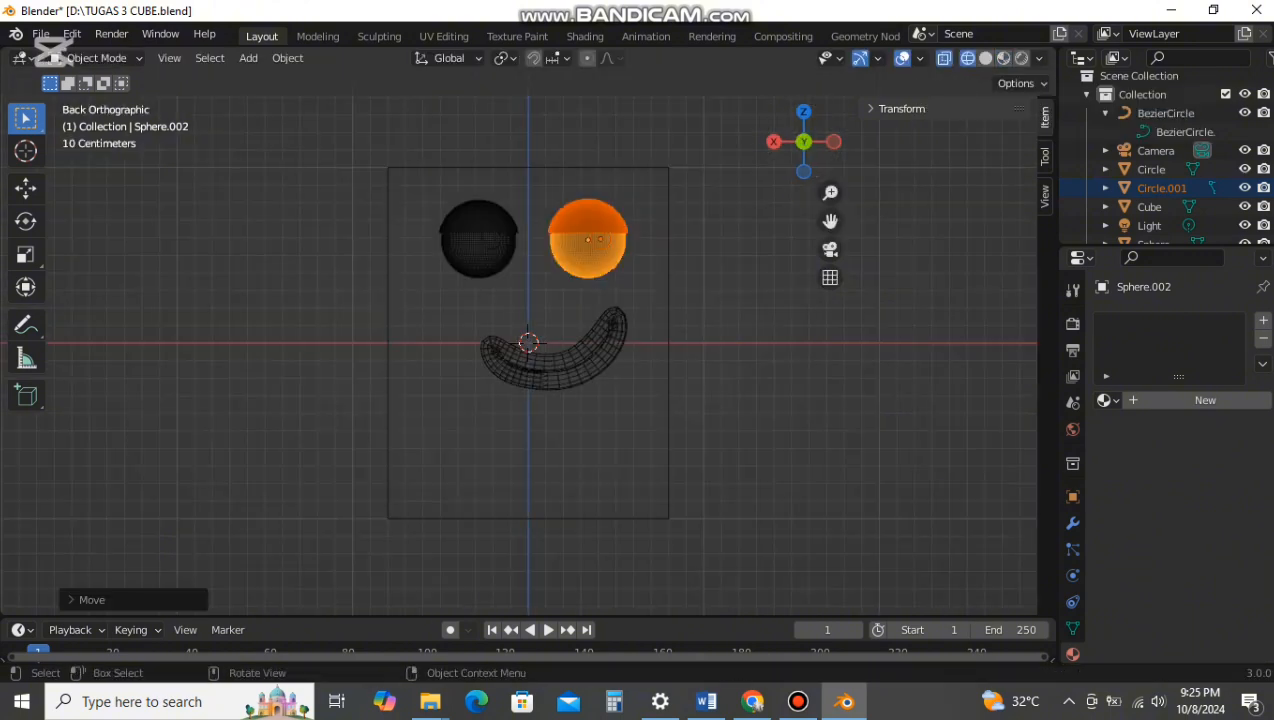
scroll(602, 262, up, 2)
mouse_move(602, 262)
middle_down()
mouse_move(588, 294)
mouse_move(596, 286)
middle_up()
scroll(588, 294, down, 1)
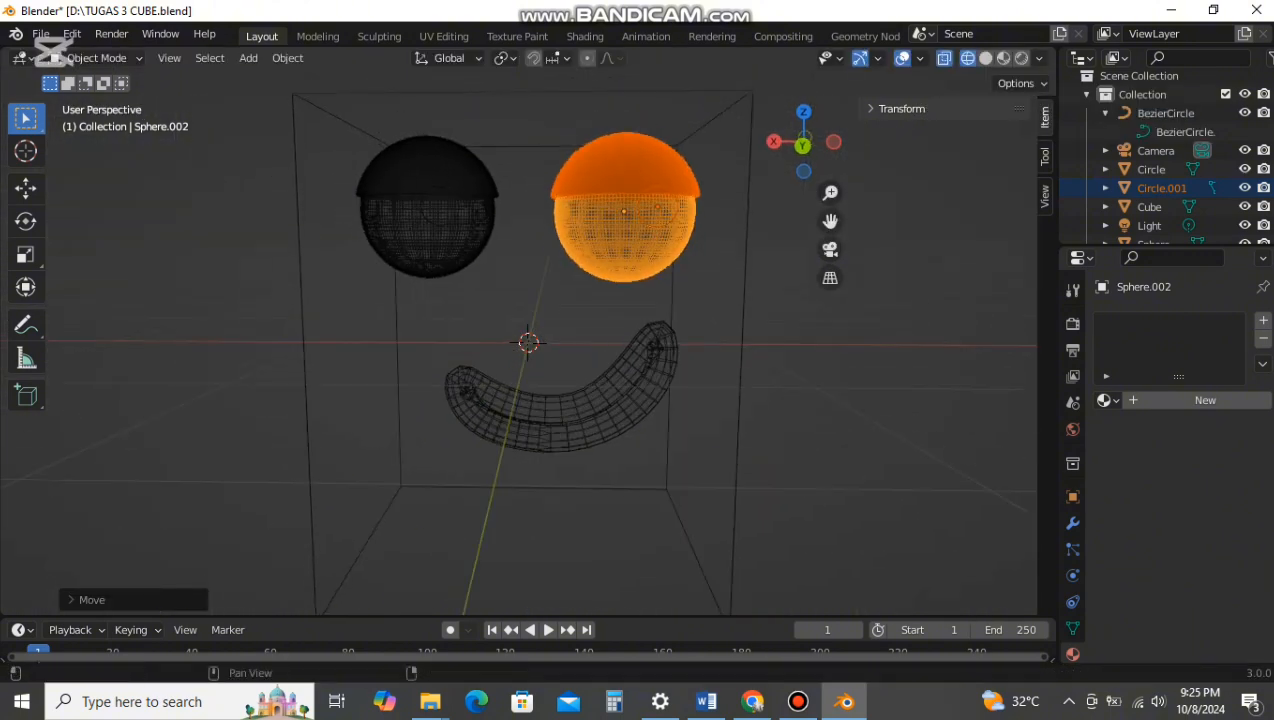
click(1003, 58)
key(g)
click(700, 240)
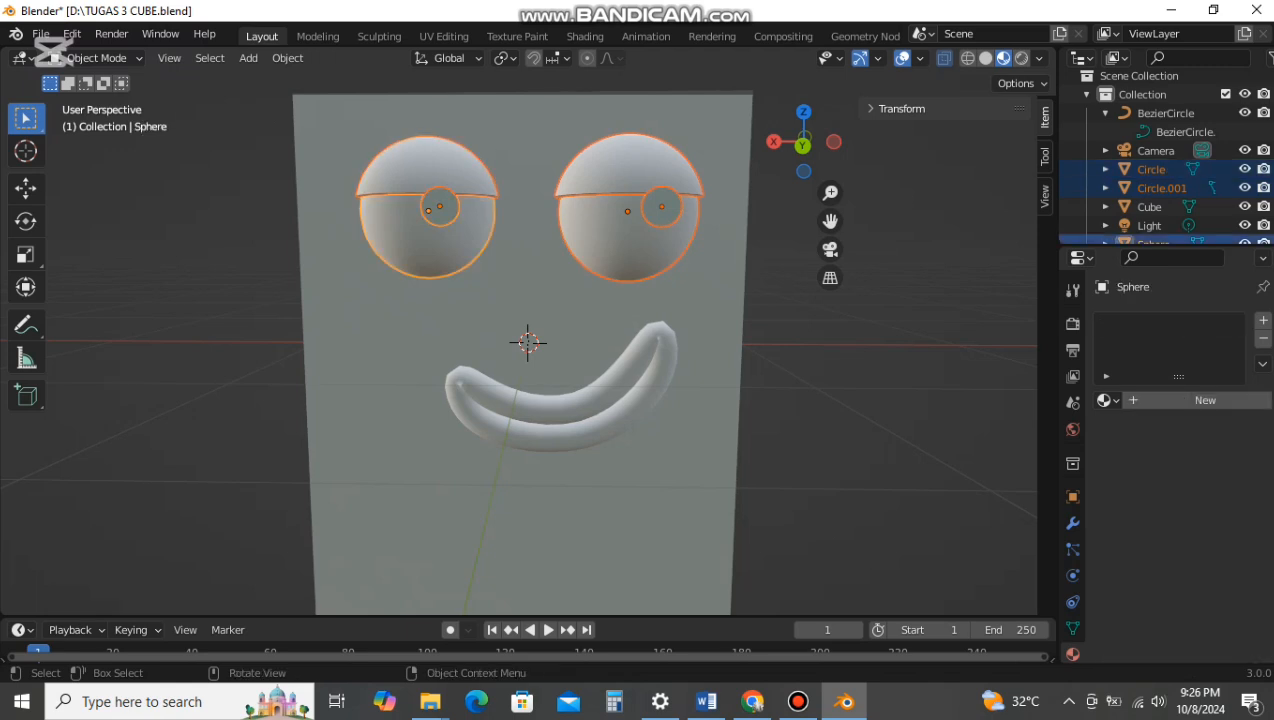
Step: Move the parts of both eyes together along the Y axis and deselect them
key(g)
key(y)
click(840, 320)
click(840, 320)
middle_drag(840, 320, 826, 344)
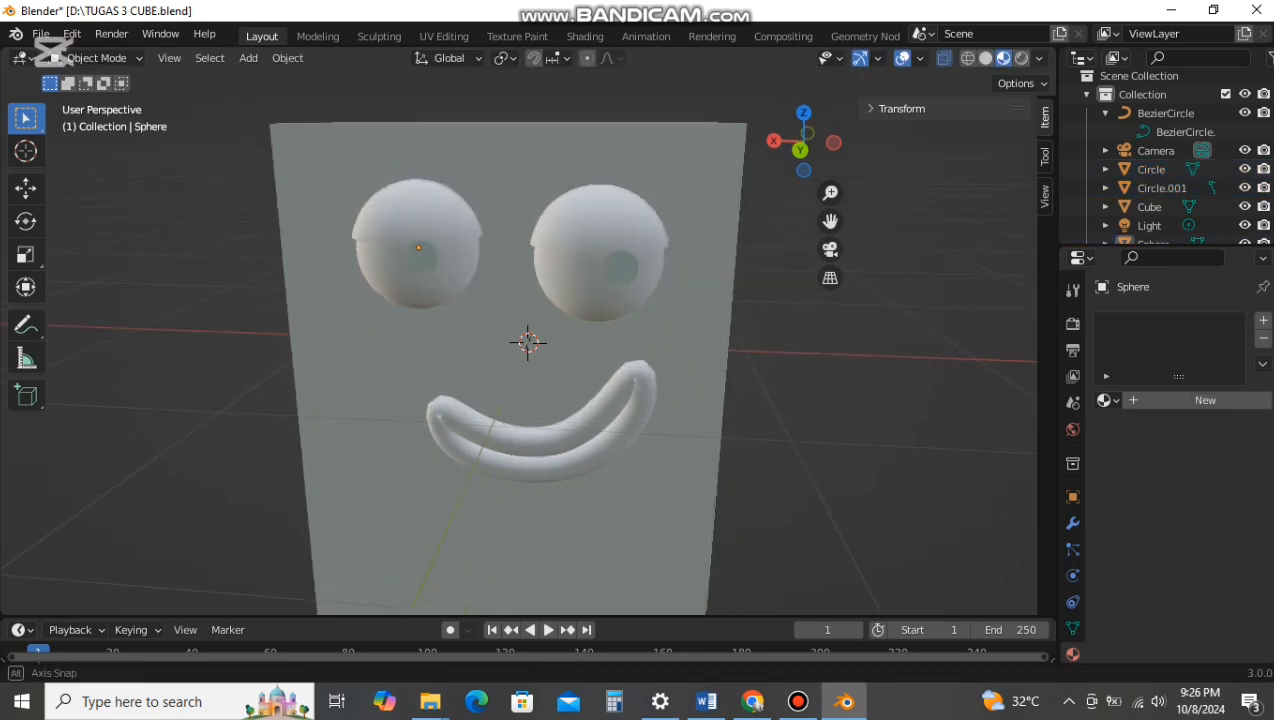
Step: Viewed from above, move the first eye's lid, eyeball and pupil along the Y axis to match the second eye's depth
middle_drag(529, 290, 529, 340)
key(shift+d)
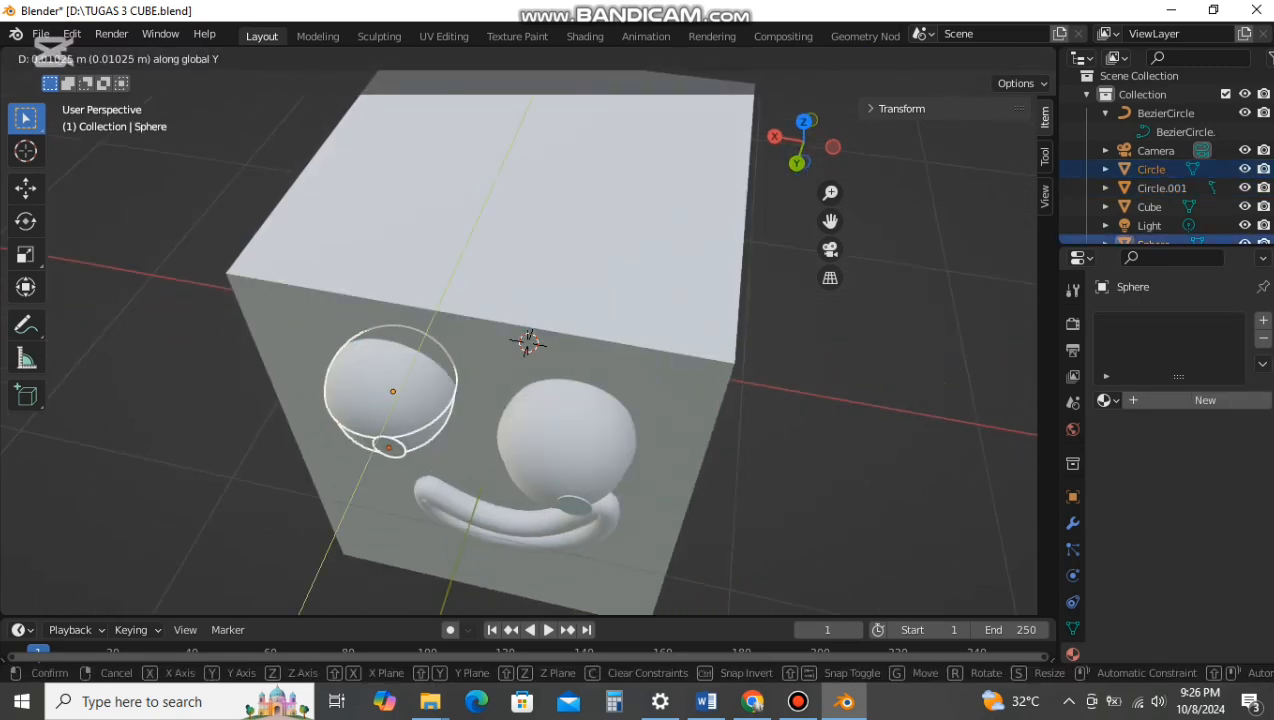
click(529, 343)
shift+click(388, 455)
shift+click(412, 447)
key(g)
key(y)
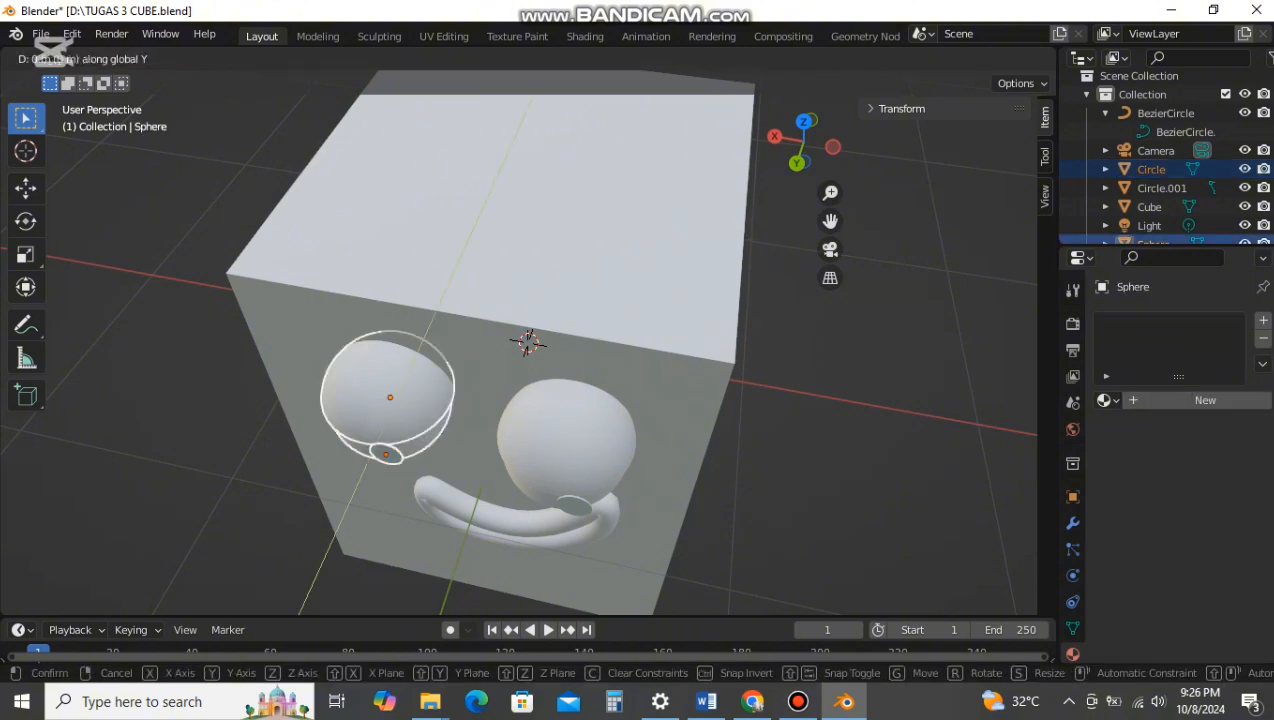
click(412, 440)
click(840, 320)
Step: Shift the Bezier smile slightly along the X axis to centre it beneath the eyes
middle_drag(840, 320, 858, 238)
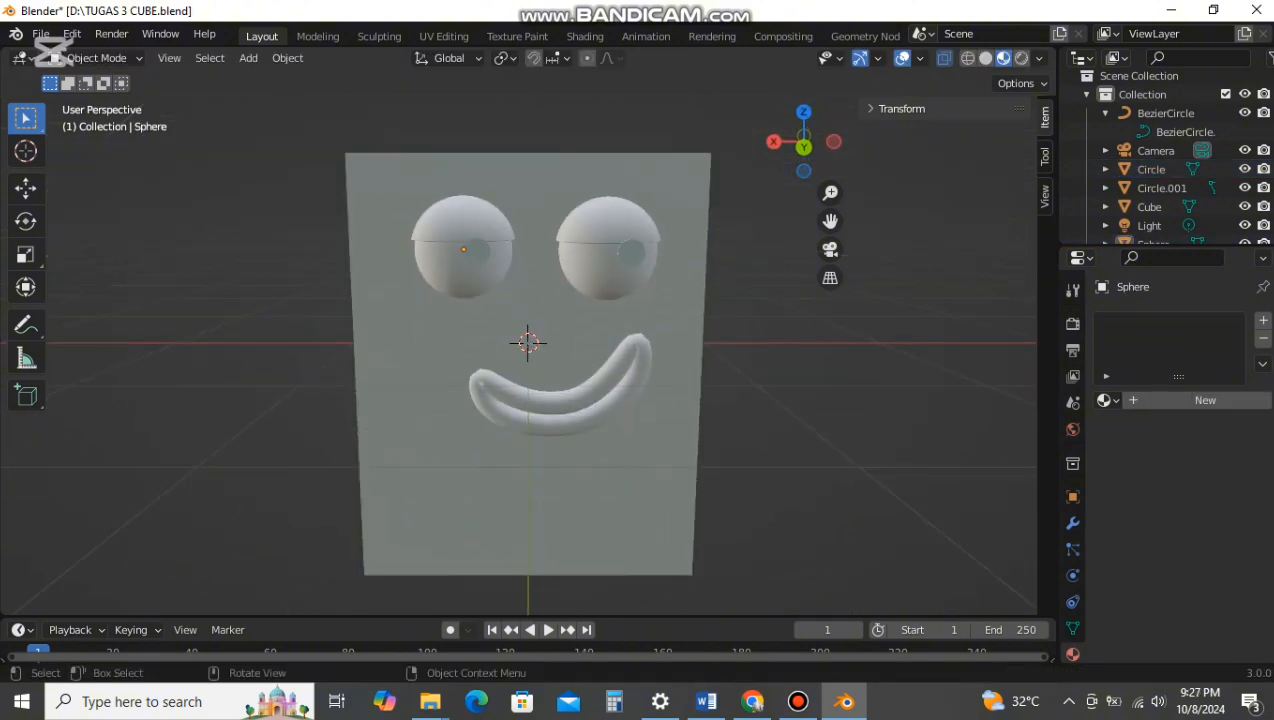
middle_drag(858, 238, 852, 234)
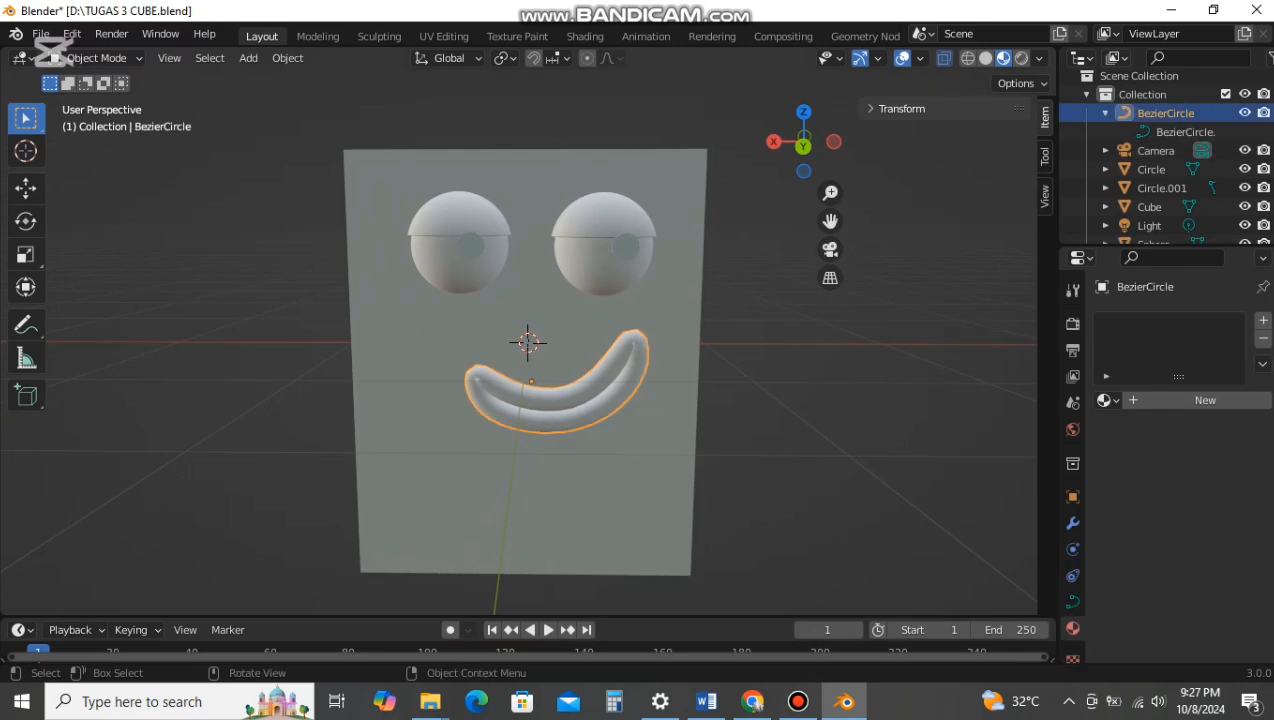
key(g)
key(x)
click(850, 236)
Step: Try shifting the smile along the Y axis, and undo that move
key(g)
key(y)
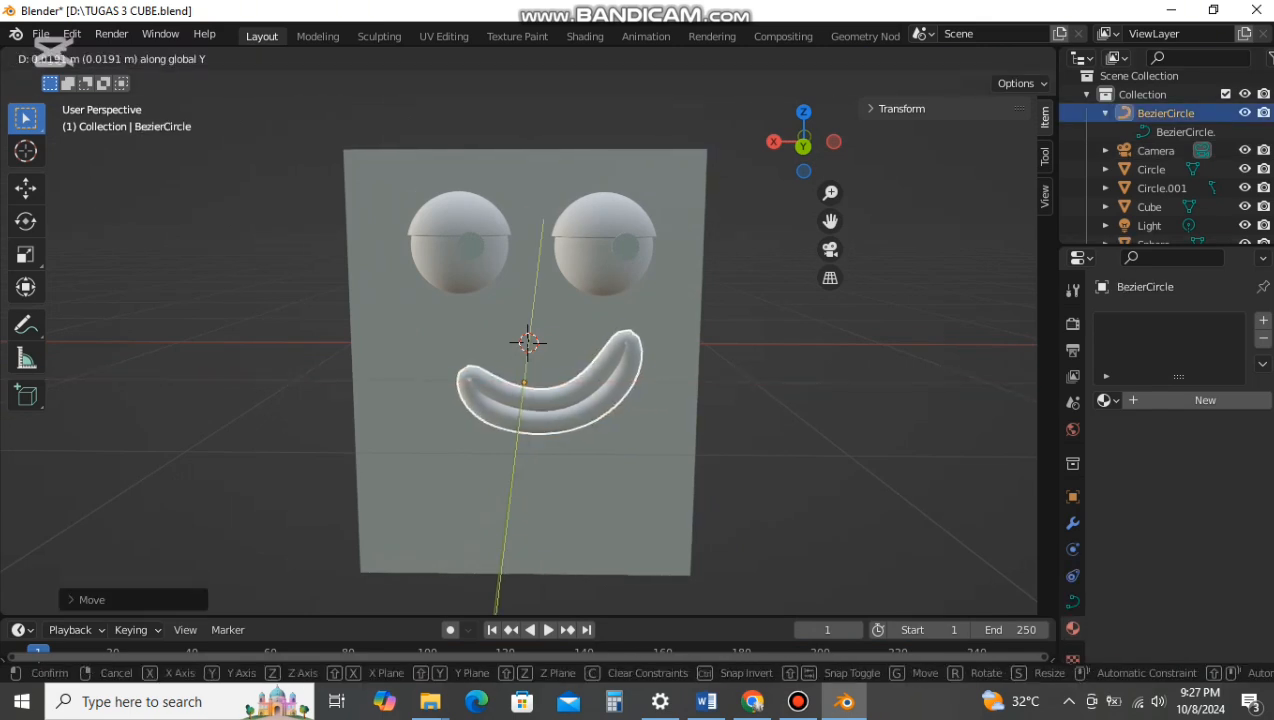
click(848, 250)
key(ctrl+z)
Step: Lower the smile on the face along the Z axis
mouse_move(848, 250)
middle_down()
mouse_move(856, 325)
mouse_move(860, 240)
middle_up()
key(g)
key(z)
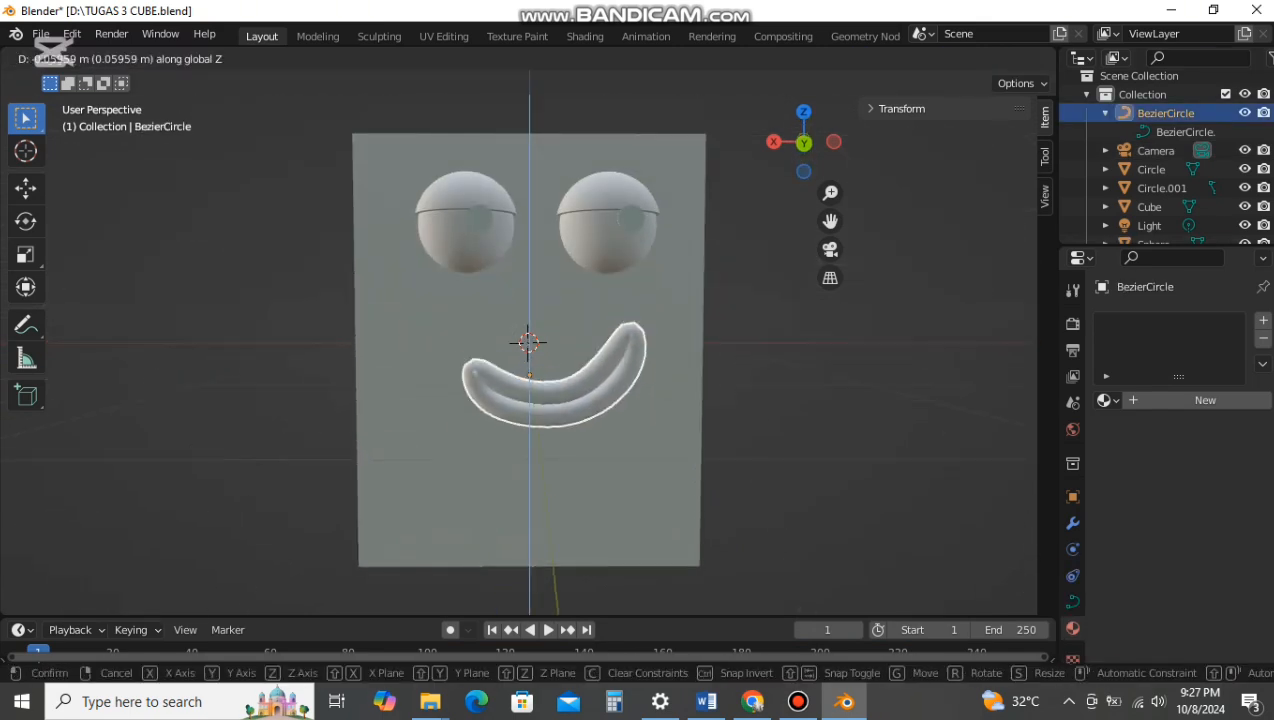
click(855, 245)
Step: Select the lids, eyeballs and pupils of both eyes, lower them together along the Z axis, and deselect them
scroll(855, 245, up, 1)
middle_drag(857, 290, 842, 250)
click(418, 142)
shift+click(412, 214)
shift+click(423, 170)
shift+click(592, 140)
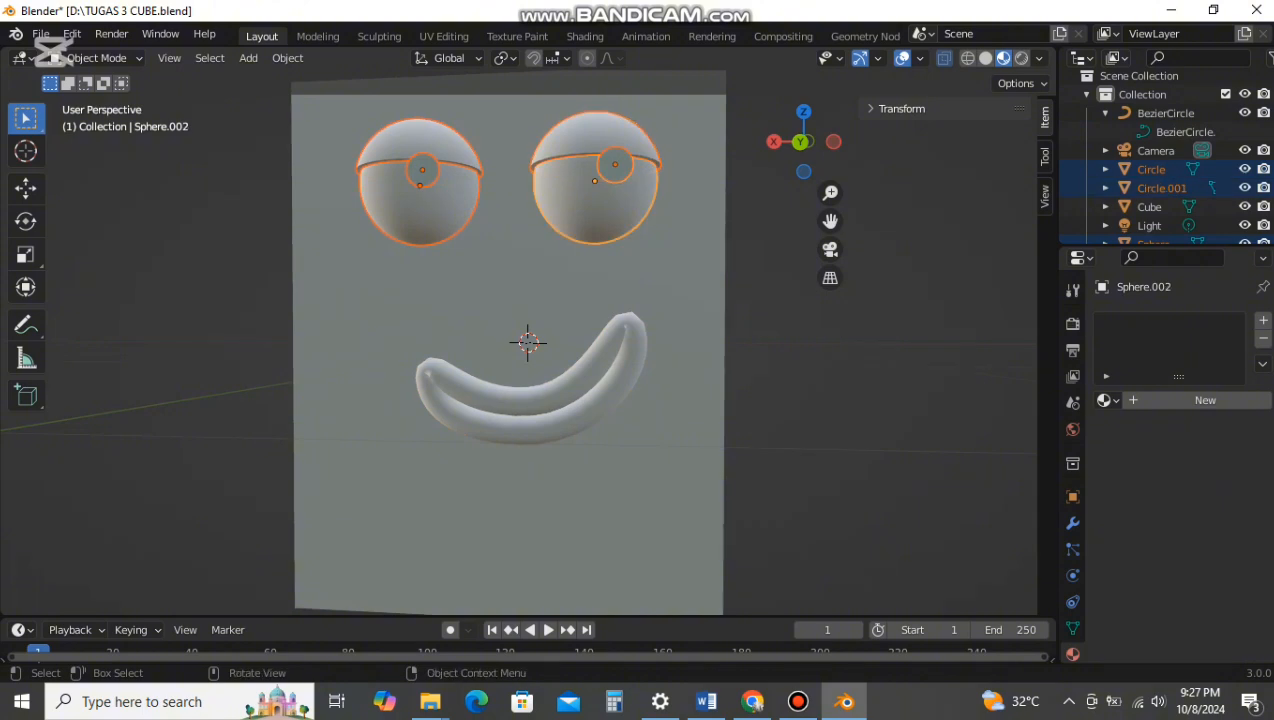
key(g)
key(z)
click(600, 240)
click(830, 330)
mouse_move(830, 330)
middle_down()
mouse_move(850, 350)
mouse_move(815, 345)
mouse_move(856, 345)
mouse_move(846, 341)
middle_up()
scroll(850, 350, down, 2)
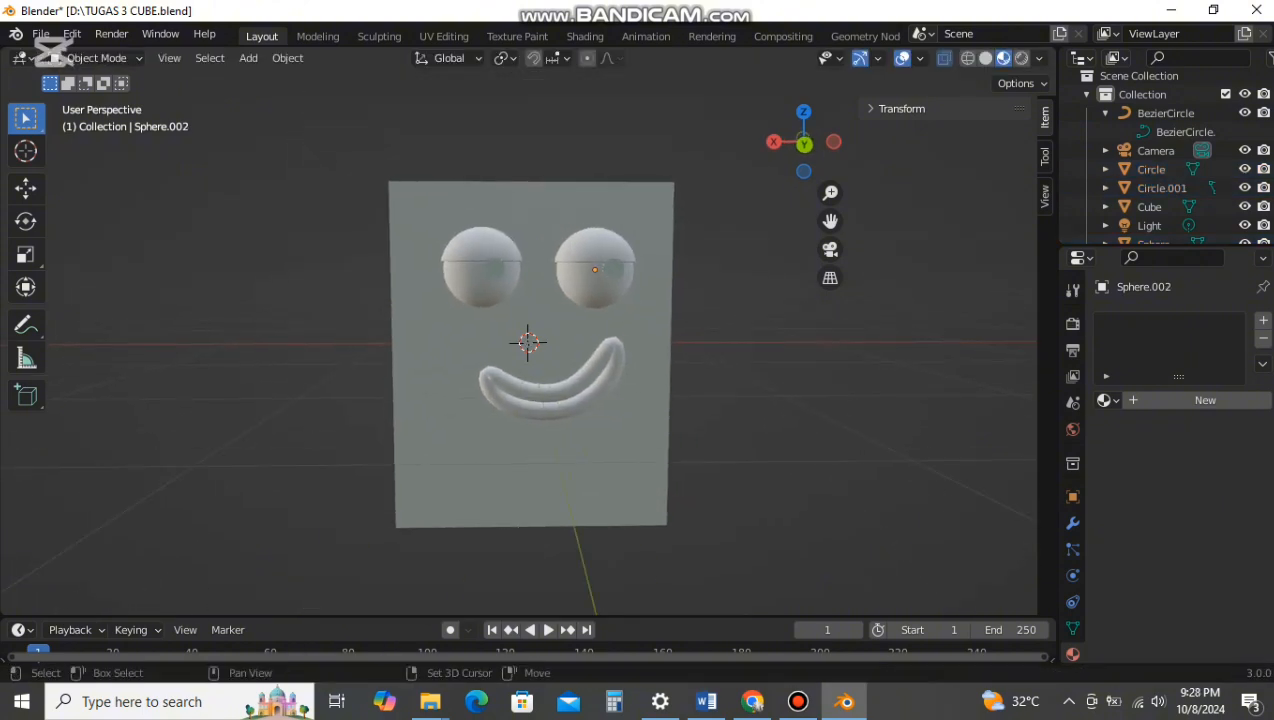
Step: Try to move the lids, eyeballs and pupils of both eyes together, and undo the move
click(481, 243)
shift+click(538, 290)
key(ctrl+z)
shift+click(480, 288)
shift+click(538, 290)
shift+click(494, 268)
shift+click(595, 243)
shift+click(613, 269)
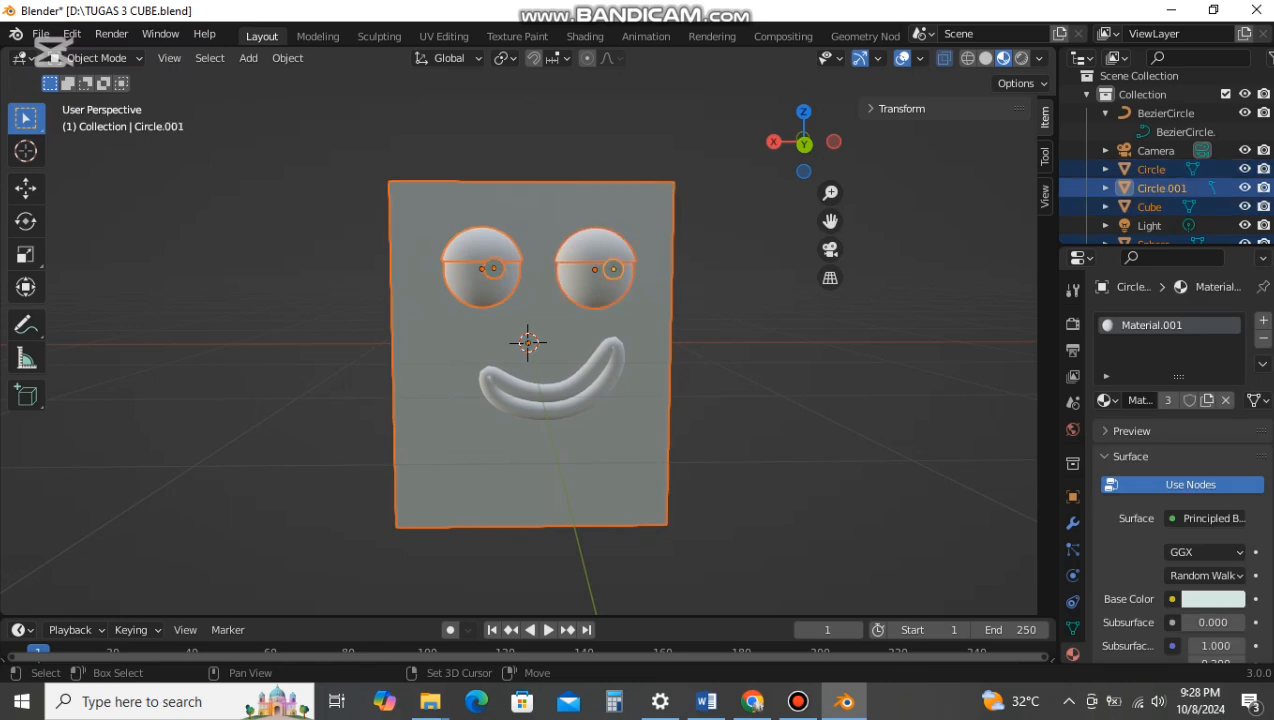
shift+click(597, 289)
key(g)
click(596, 298)
key(ctrl+z)
click(481, 243)
shift+click(494, 268)
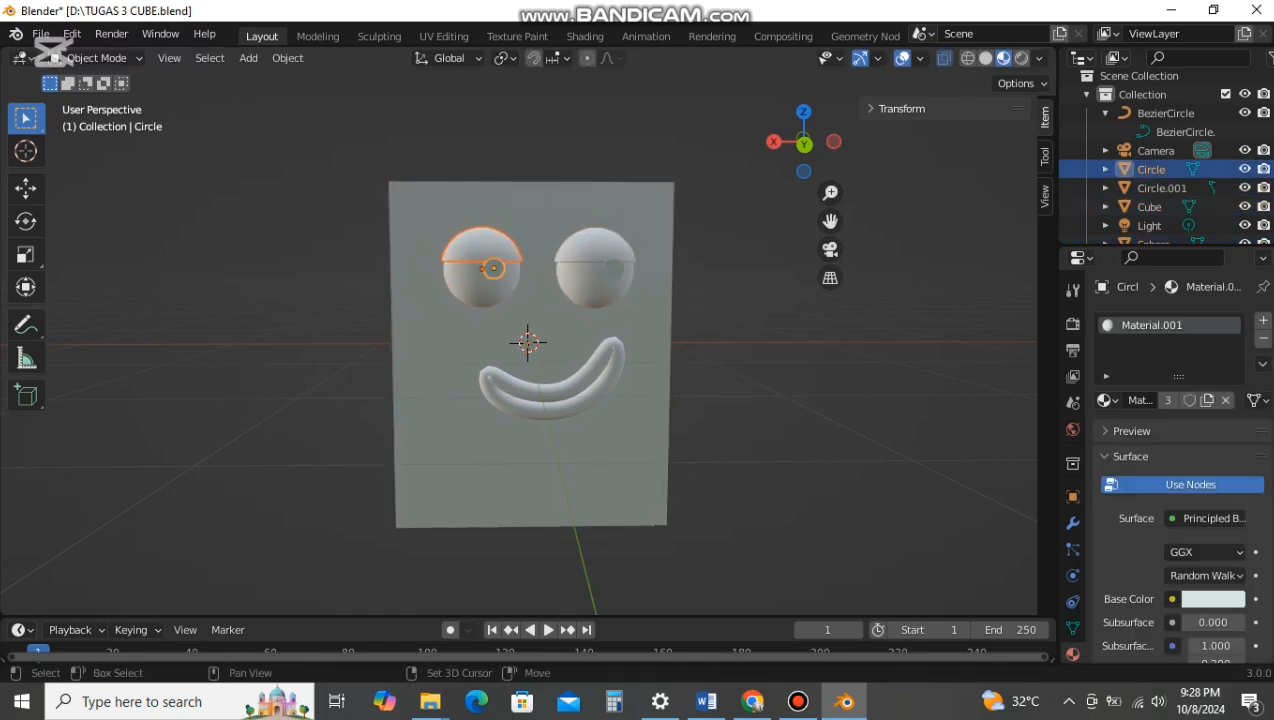
shift+click(595, 243)
shift+click(538, 290)
shift+click(613, 269)
click(730, 280)
Step: Select the eyeball, pupil and lid of both eyes and lower all six parts together along the Z axis
shift+click(480, 288)
shift+click(494, 268)
shift+click(481, 243)
shift+click(597, 289)
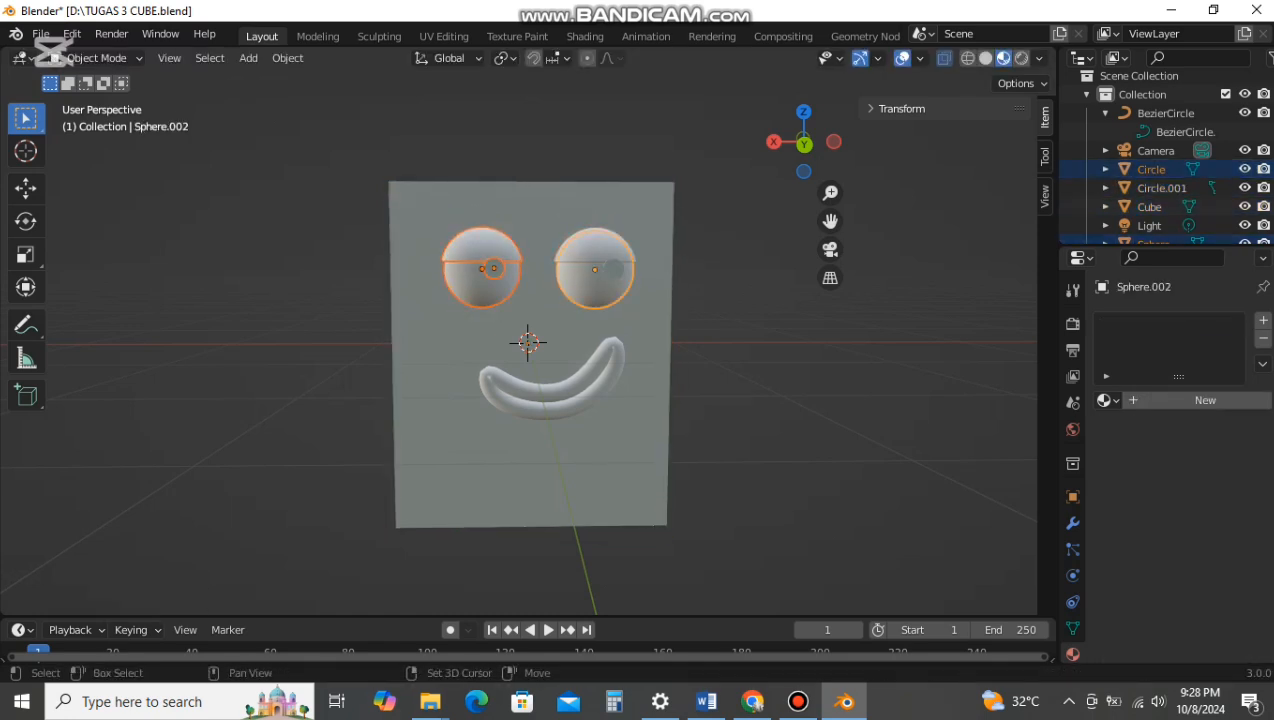
shift+click(613, 269)
shift+click(595, 243)
key(g)
key(z)
click(595, 265)
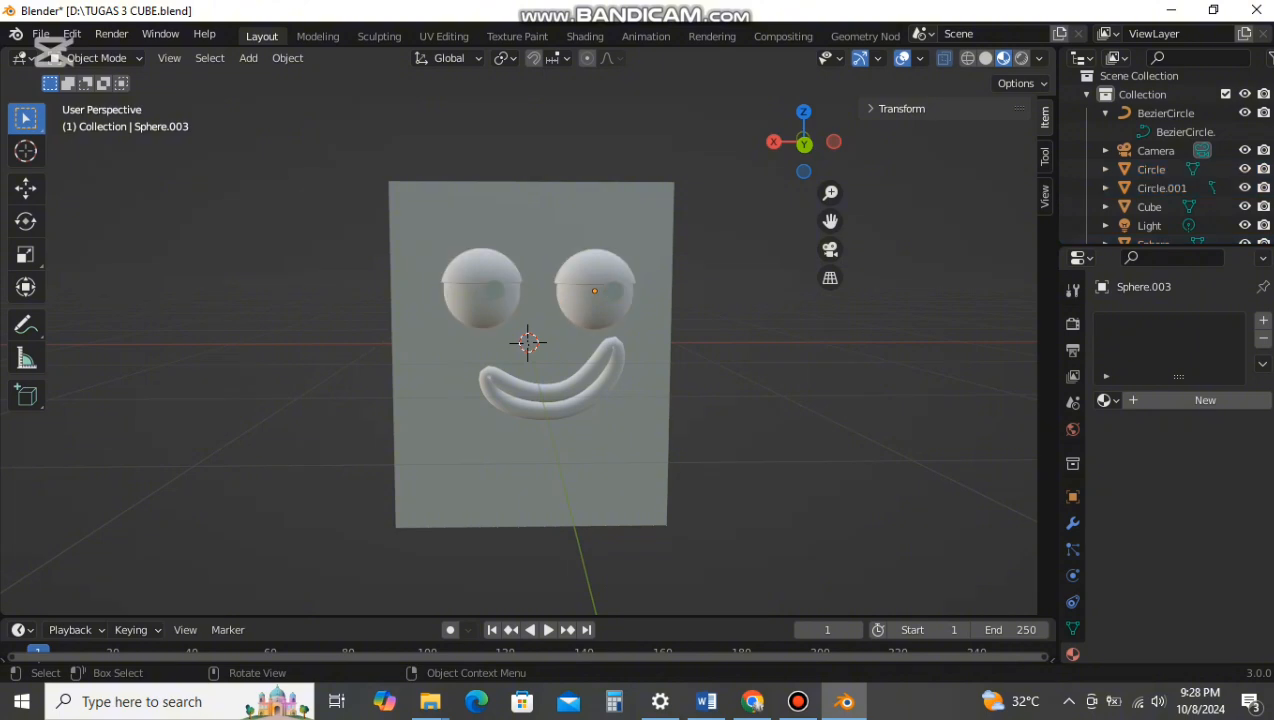
mouse_move(595, 290)
middle_down()
mouse_move(578, 281)
mouse_move(591, 286)
middle_up()
scroll(529, 350, down, 1)
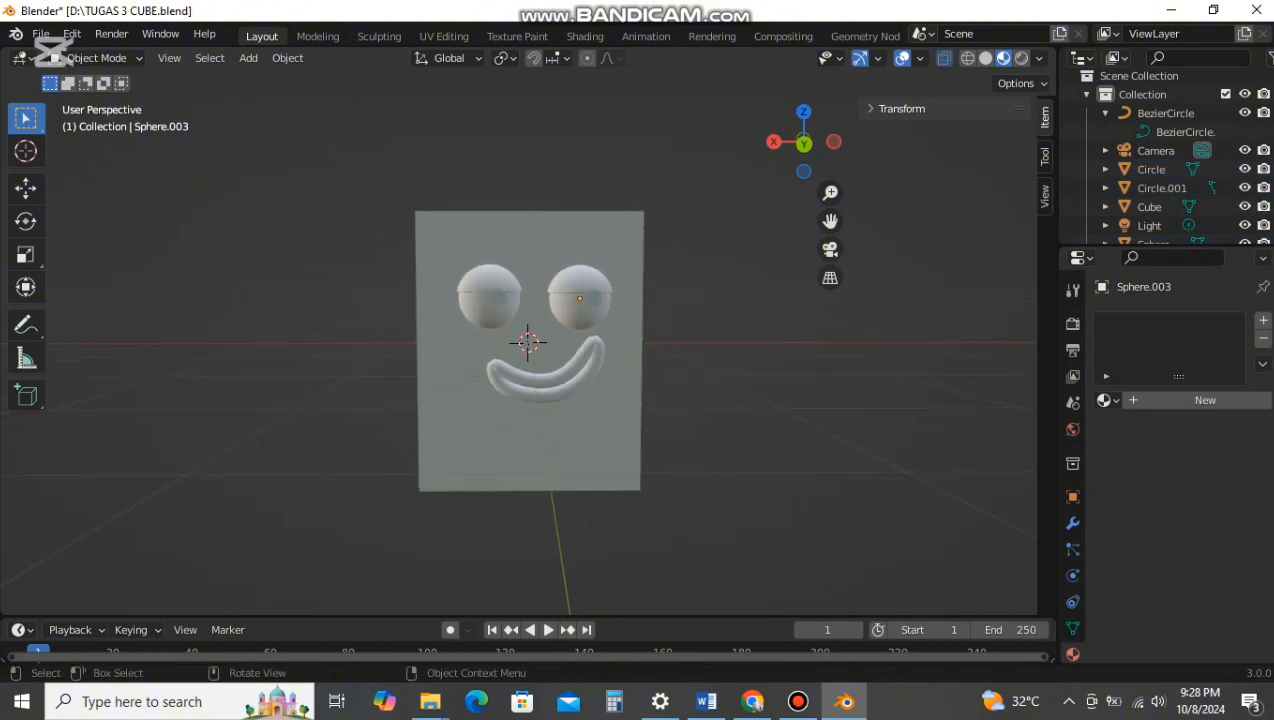
shift+click(440, 292)
click(375, 292)
click(483, 313)
shift+click(498, 297)
shift+click(489, 277)
key(g)
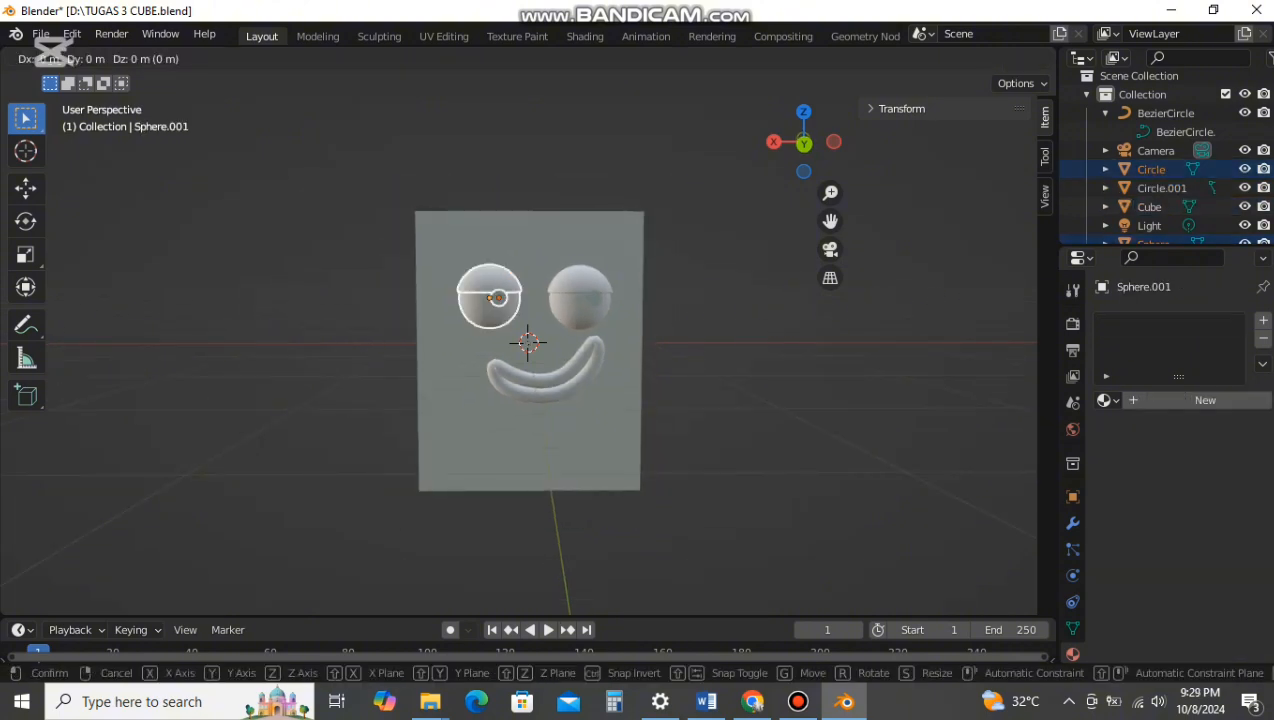
key(x)
key(Escape)
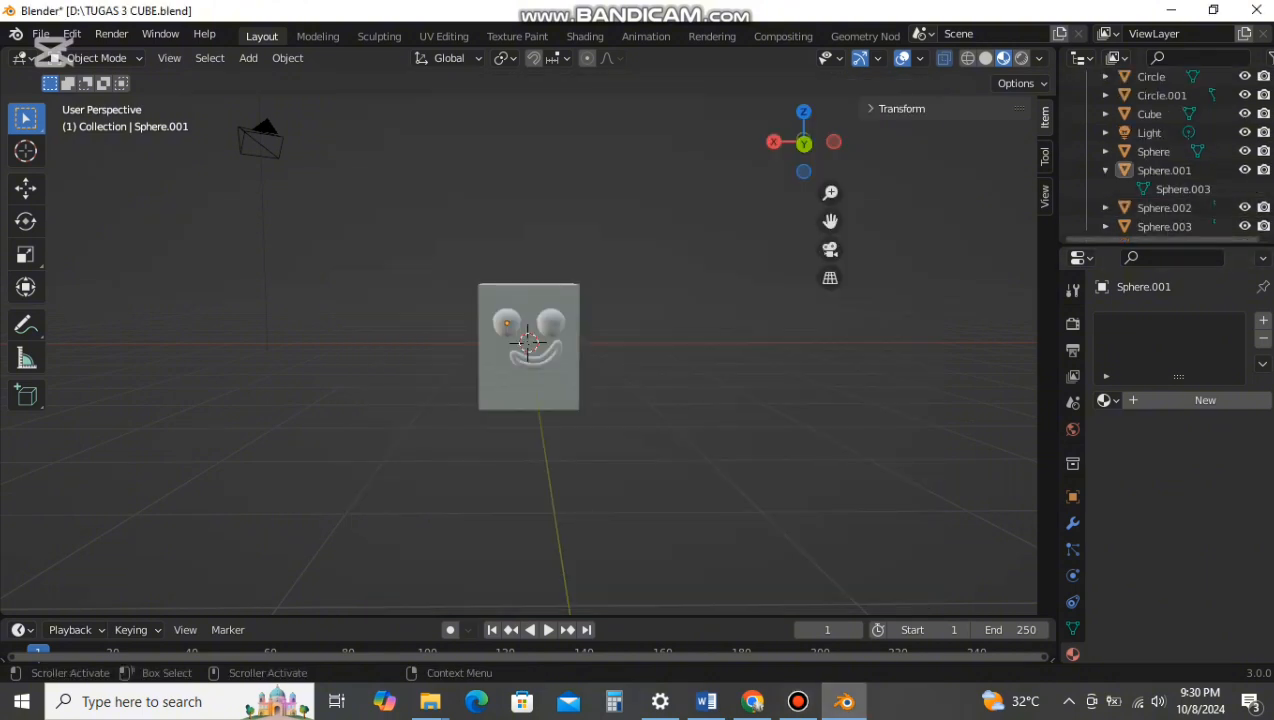
Step: Move the lid, eyeball and pupil of the face's right eye into a new collection named Mata Kanan
click(1164, 170)
click(1164, 208)
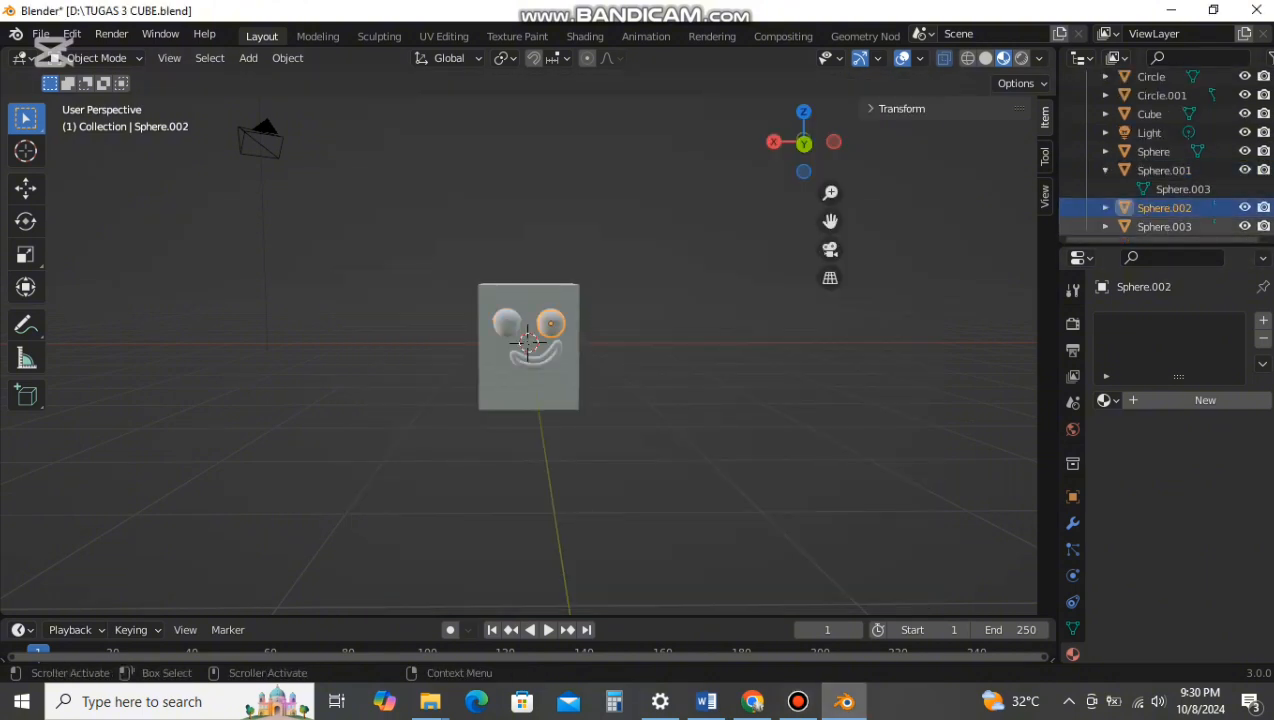
click(1164, 227)
click(1155, 152)
scroll(1155, 135, up, 3)
scroll(1160, 222, down, 3)
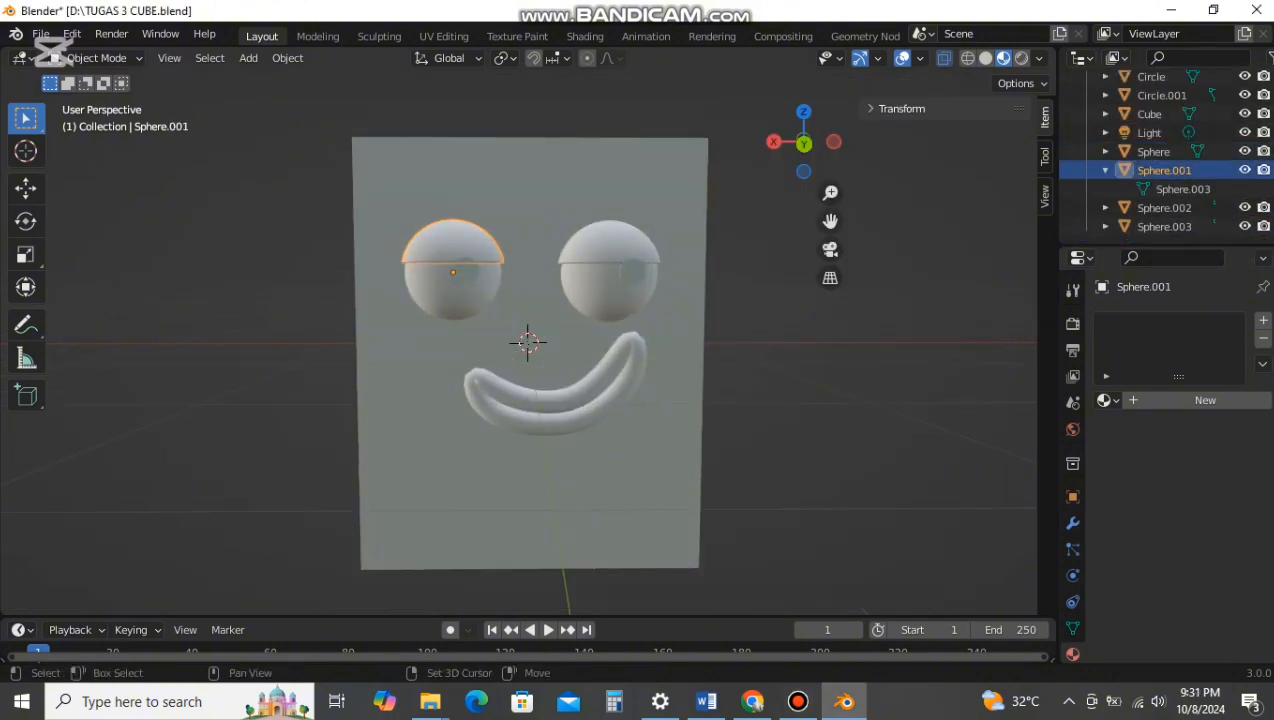
shift+click(466, 271)
shift+click(475, 288)
key(m)
click(475, 288)
text(Mata Kanan)
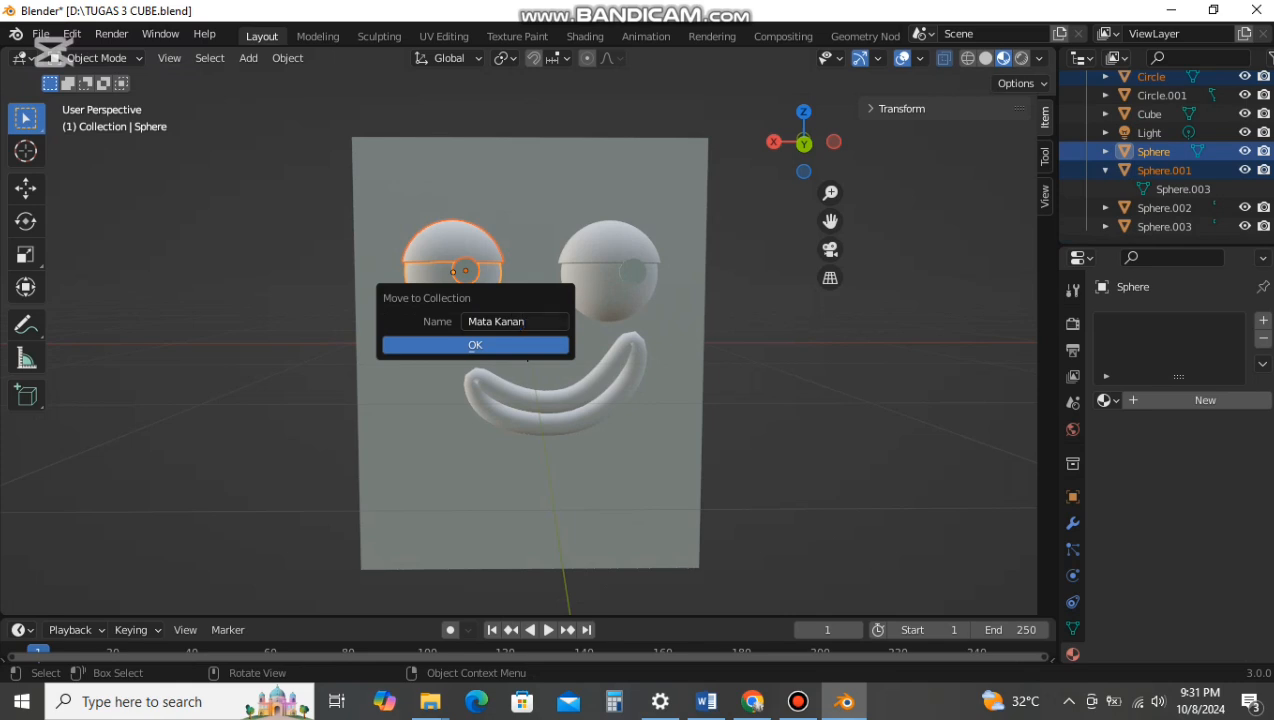
click(526, 343)
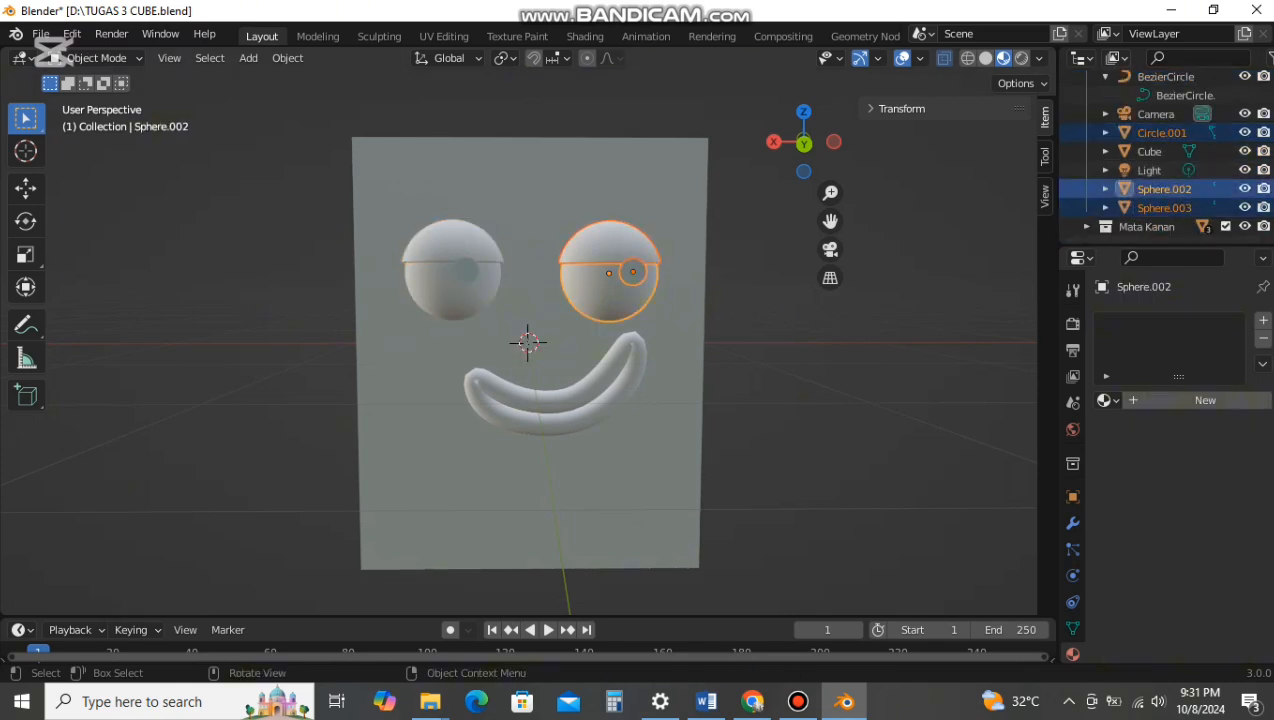
Step: Move the lid, eyeball and pupil of the face's left eye into a new collection named Mata Kiri
key(m)
click(623, 288)
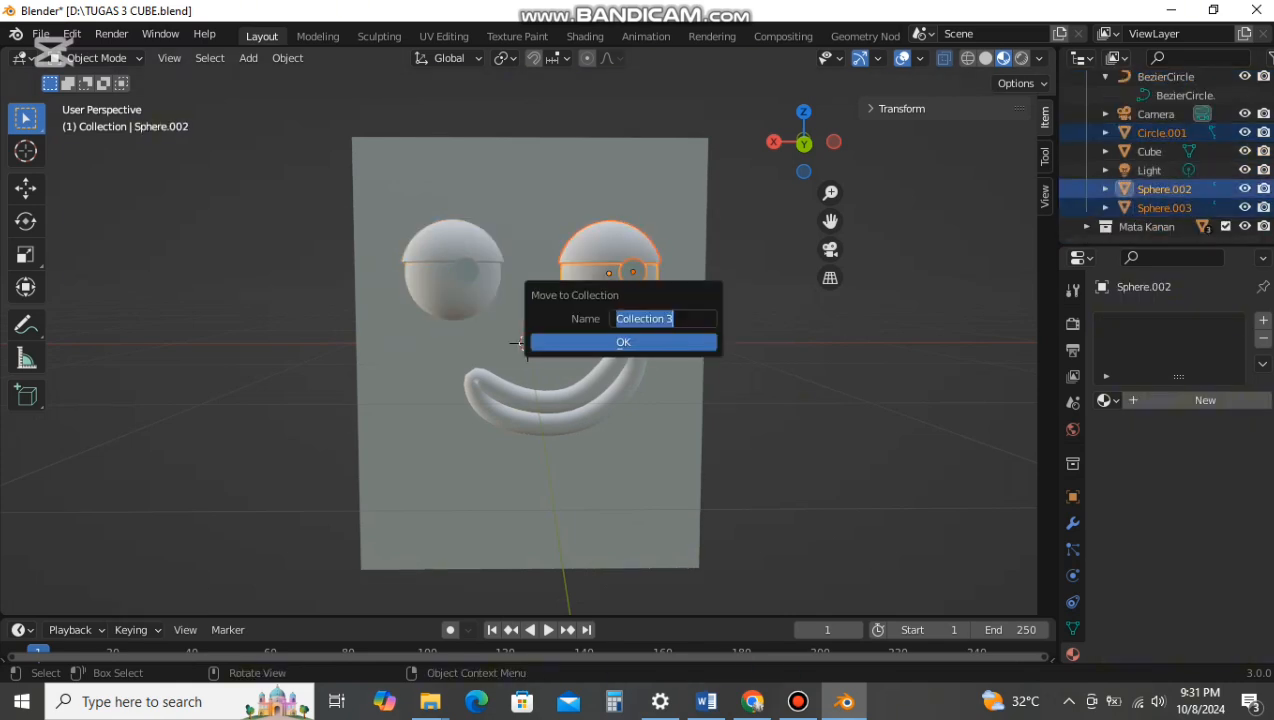
text(Mata Kiri)
key(Return)
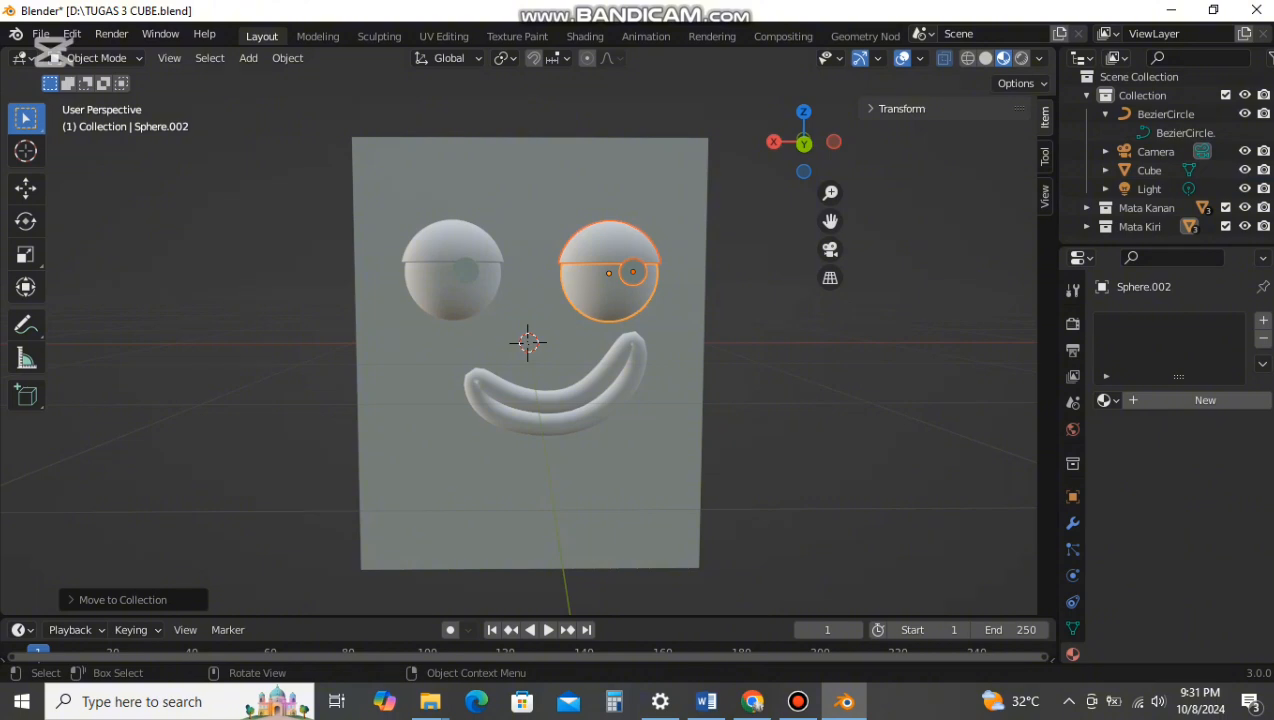
Step: Add a cylinder mesh, scale it down and raise it along the Z axis to the top of the cube
key(shift+a)
mouse_move(850, 300)
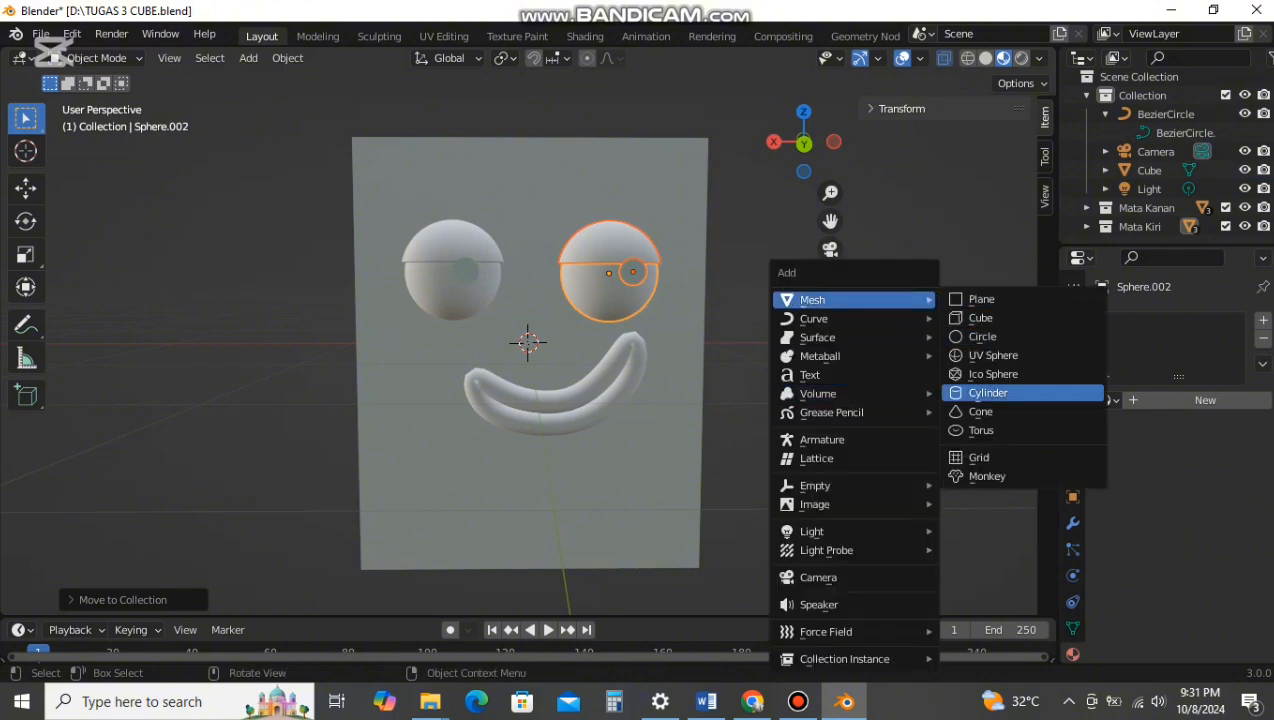
click(990, 393)
key(s)
click(504, 306)
click(26, 188)
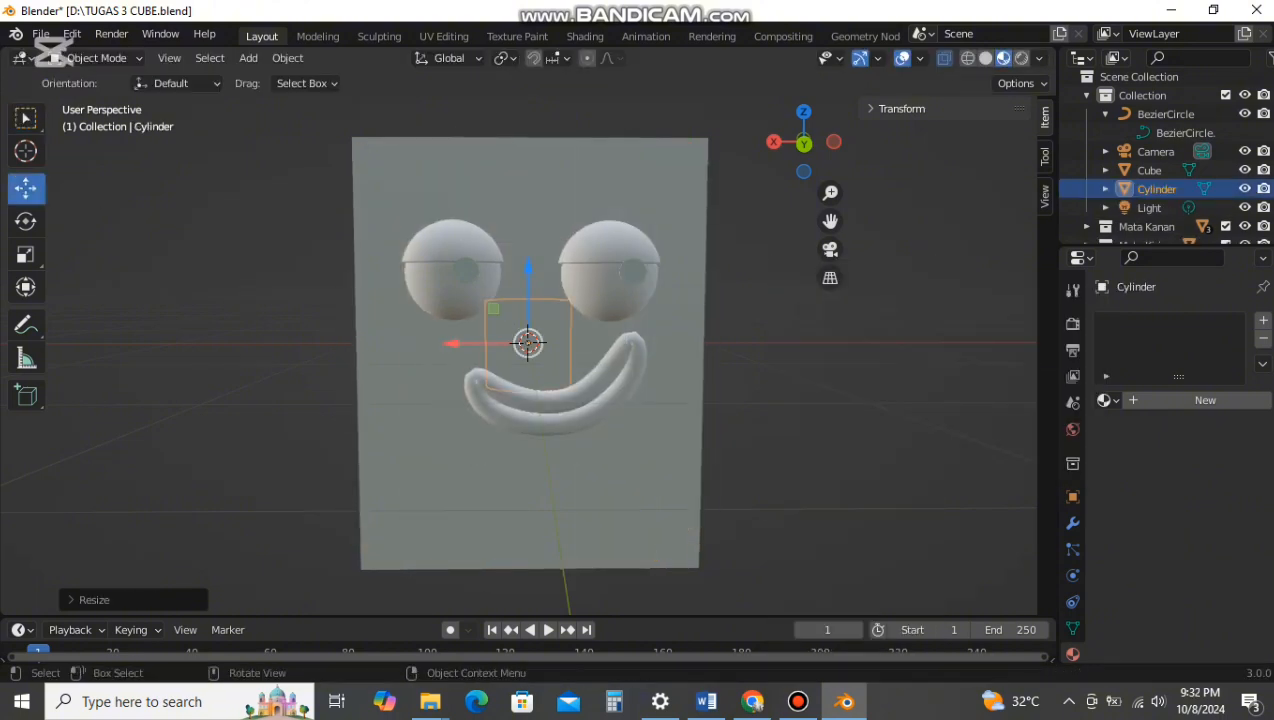
drag(528, 268, 528, 57)
Step: Shrink the cylinder above the cube and narrow it along the X and Y axes
middle_drag(880, 435, 890, 548)
key(s)
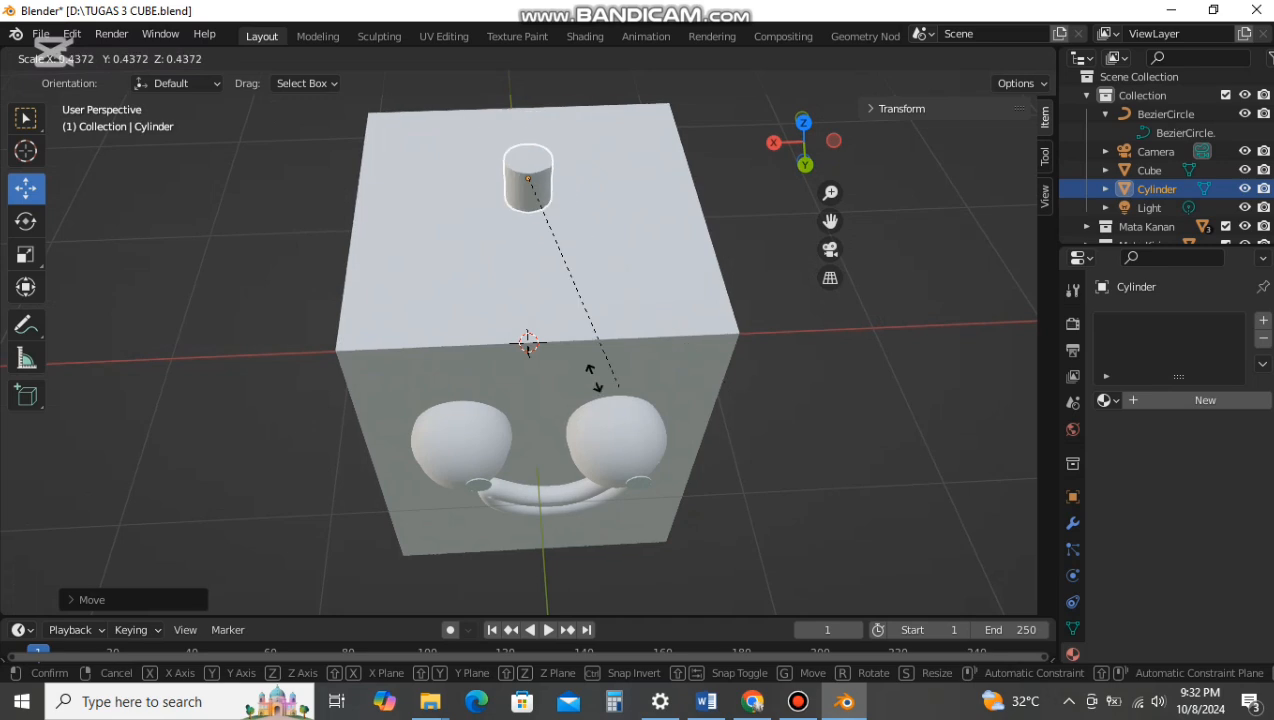
key(x)
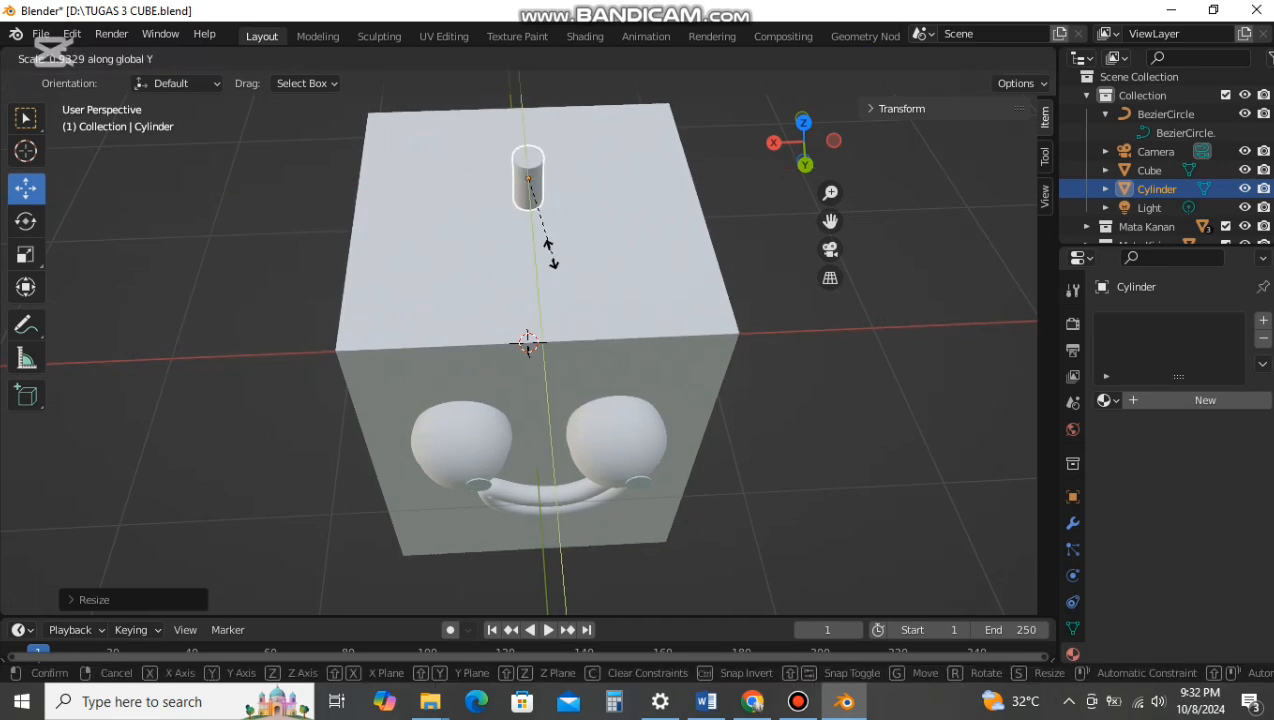
click(551, 258)
scroll(528, 180, up, 3)
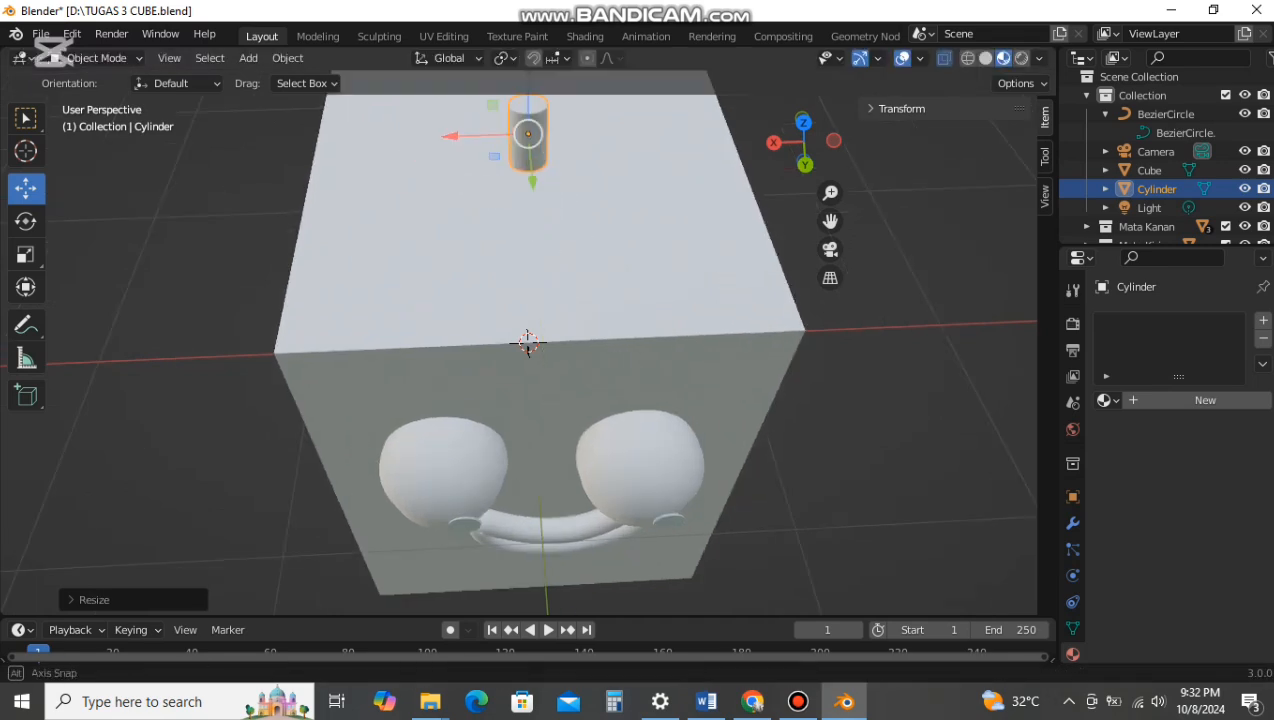
key(s)
click(528, 157)
Step: Thin the cylinder further along the X axis and stretch it along the Z axis into a slender rod
key(s)
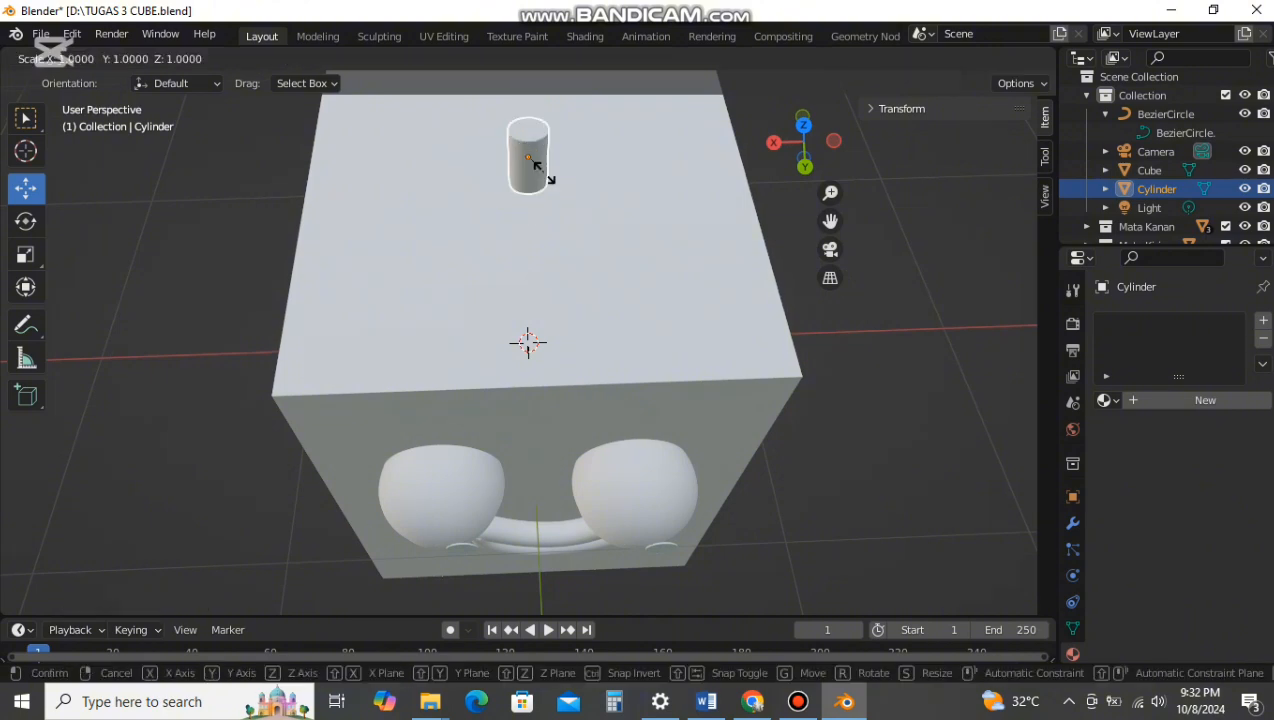
key(x)
click(528, 166)
key(s)
key(z)
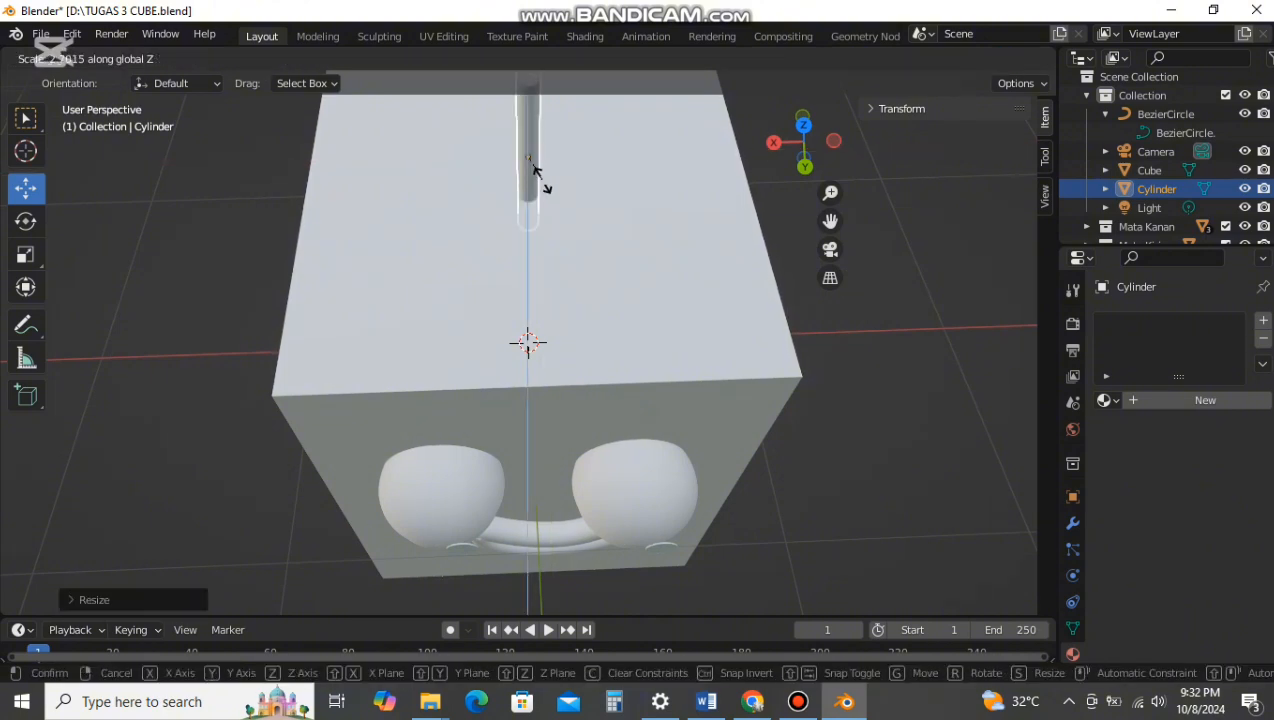
click(538, 176)
Step: Bring the rod forward along the Y axis to the front of the face and lower it along the Z axis
drag(531, 208, 541, 420)
middle_drag(541, 420, 515, 335)
drag(498, 84, 499, 172)
middle_drag(499, 172, 564, 160)
Step: Rotate the rod to a slanted, nearly horizontal eyebrow and shift it along X and Z above the face's right eye
drag(622, 160, 635, 410)
click(26, 188)
drag(488, 203, 388, 206)
click(570, 252)
click(466, 203)
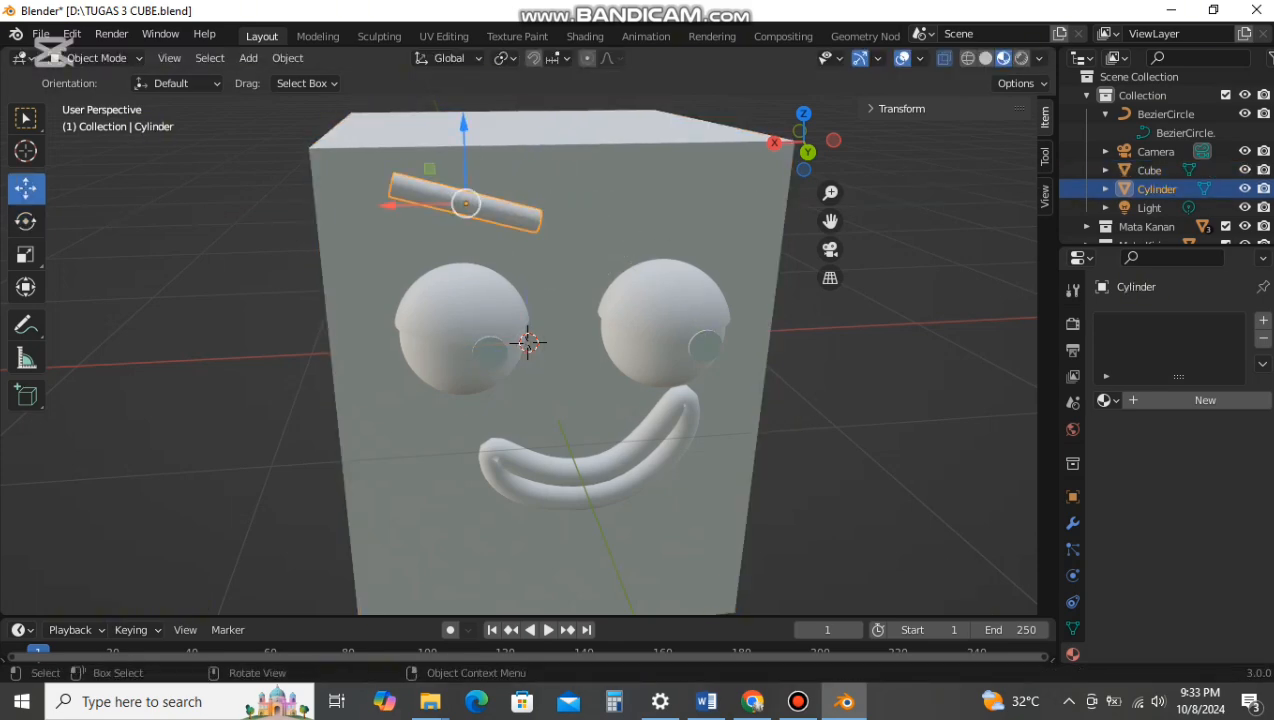
drag(464, 130, 464, 143)
Step: Rotate the eyebrow above the face's right eye so that its inner end slants upward
click(285, 160)
middle_drag(285, 160, 262, 130)
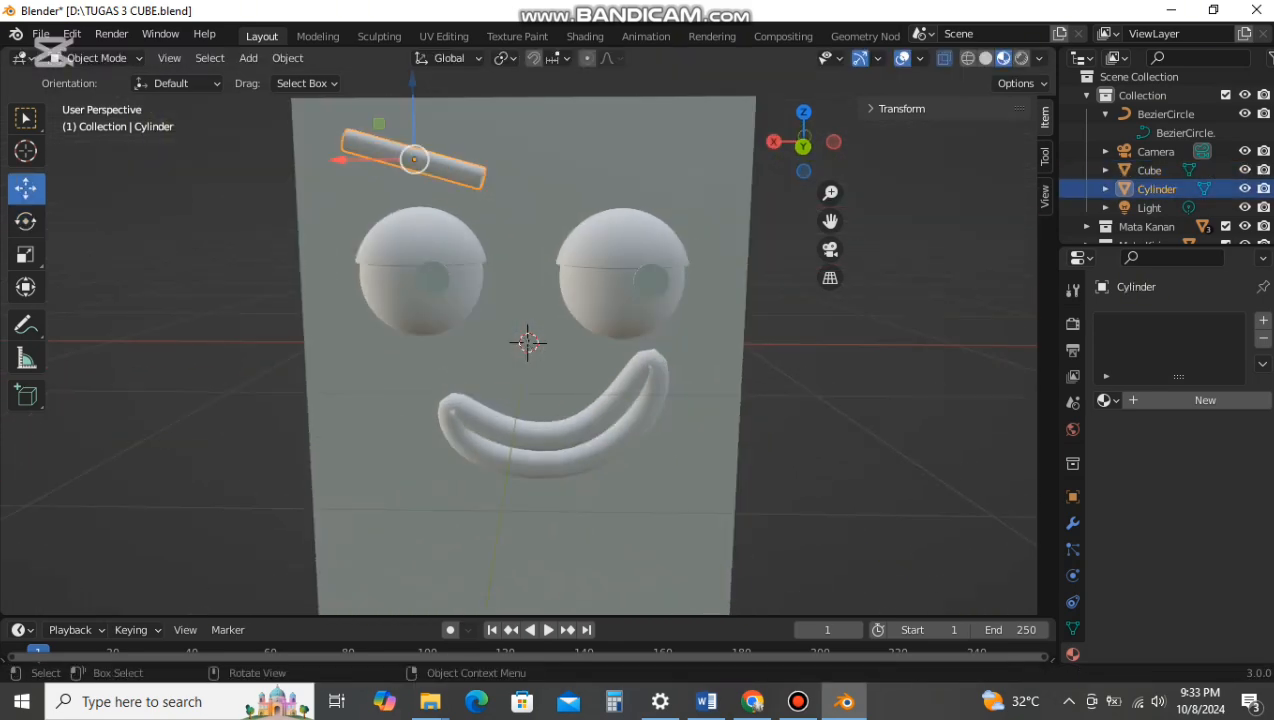
drag(354, 120, 350, 154)
Step: Duplicate the eyebrow above the face's left eye, rotate the copy to the mirrored slant and lower it slightly along Z
key(shift+d)
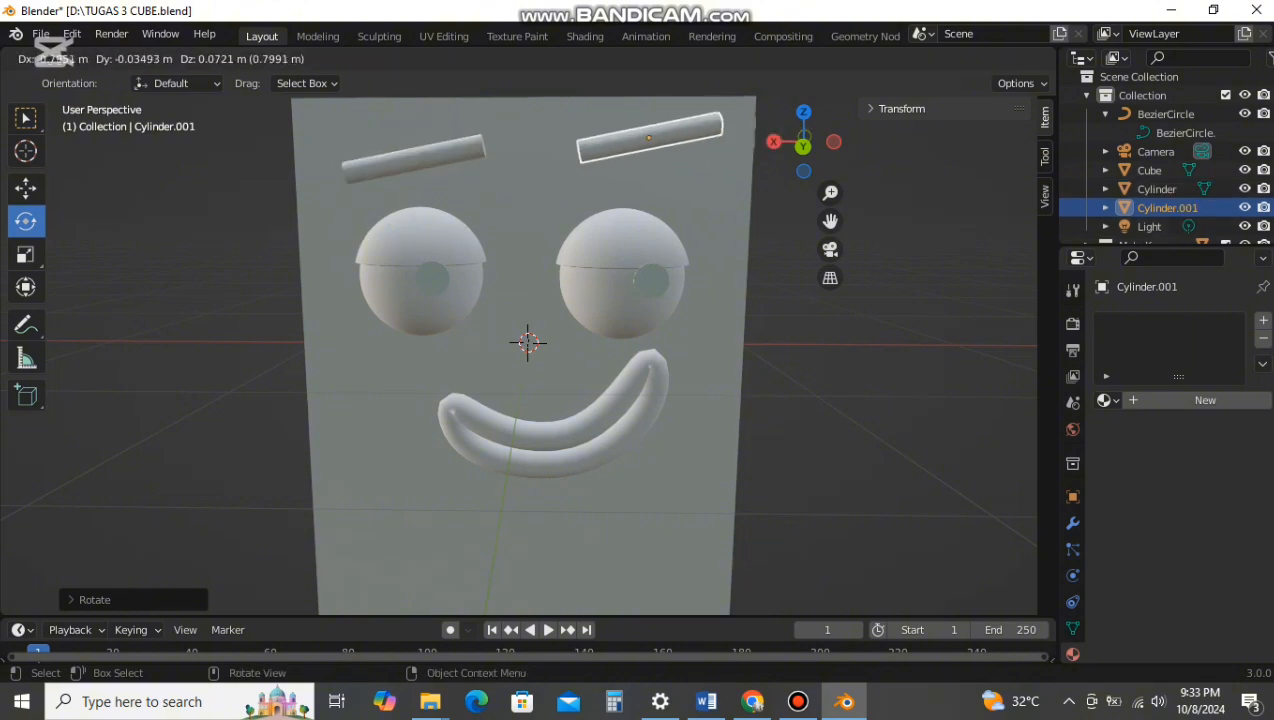
click(628, 131)
drag(582, 135, 652, 180)
key(ctrl+z)
drag(717, 118, 719, 150)
click(26, 188)
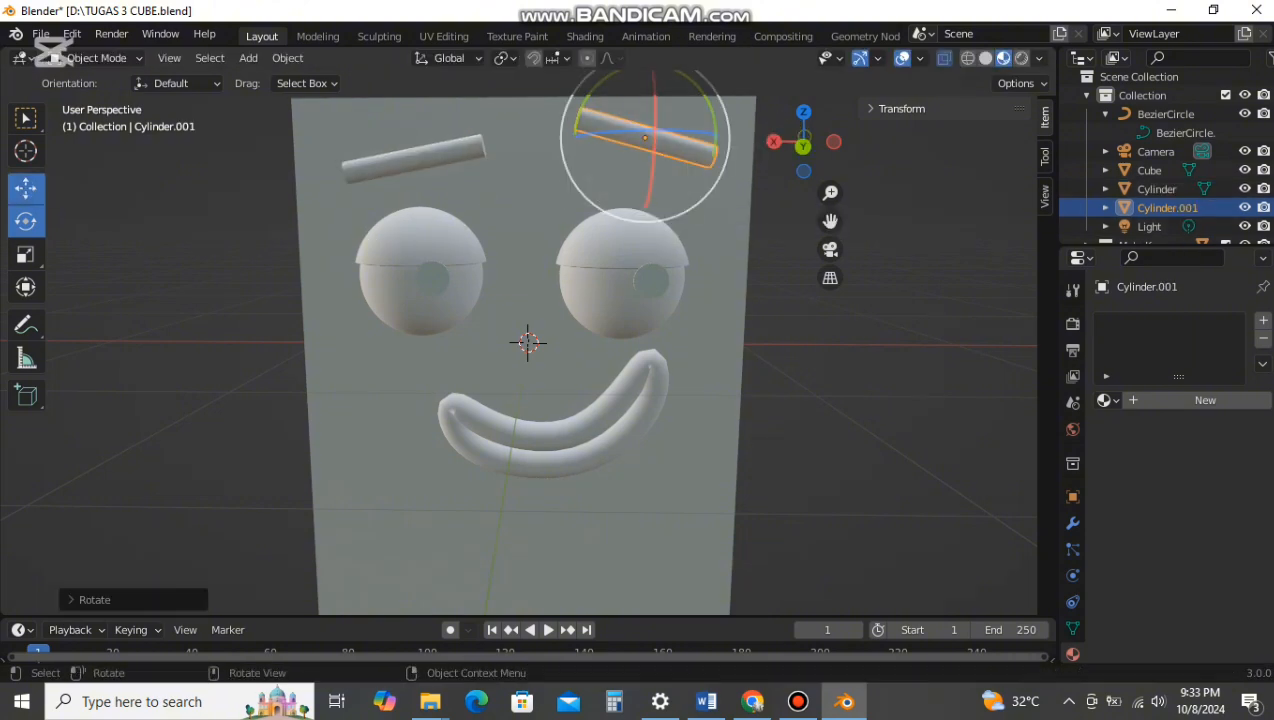
drag(646, 76, 646, 101)
Step: Try a small rotation of the eyebrow above the face's left eye, and undo it
click(790, 200)
middle_drag(790, 200, 788, 184)
scroll(788, 184, up, 1)
scroll(788, 184, down, 1)
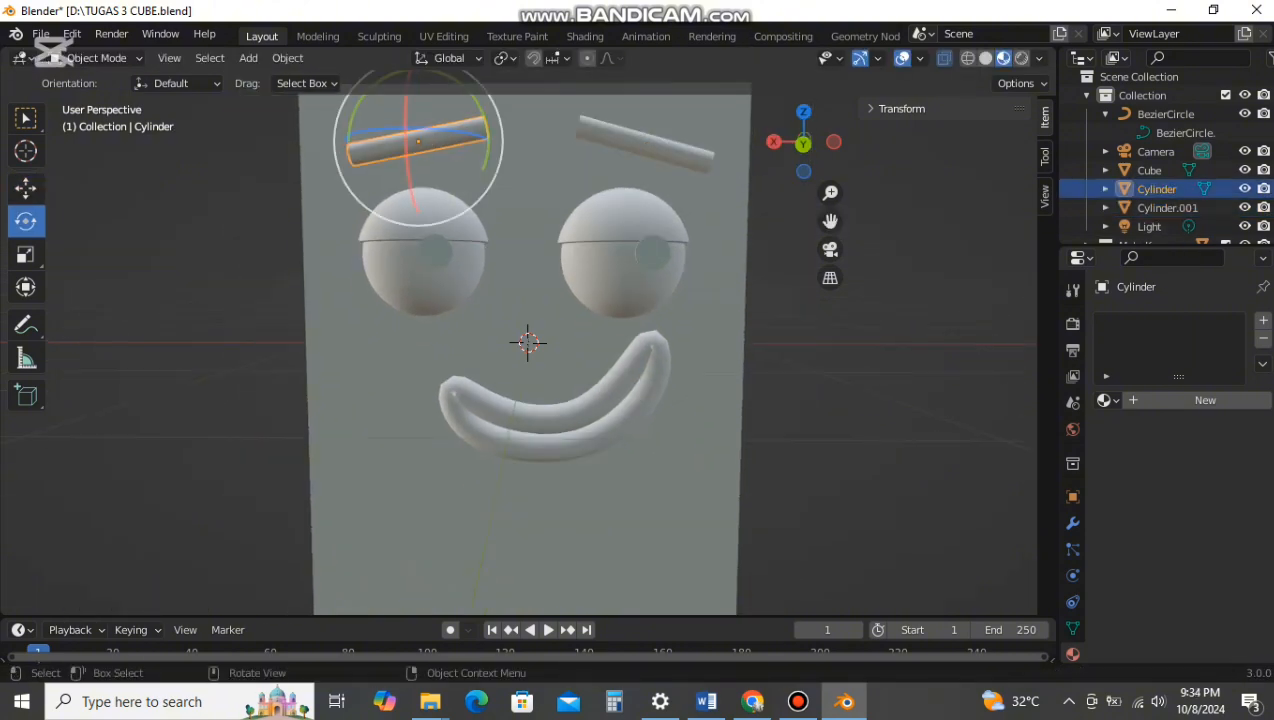
click(645, 142)
mouse_move(702, 140)
mouse_down()
mouse_move(706, 158)
mouse_move(717, 136)
mouse_up()
key(ctrl+z)
Step: Lower the eyebrow above the face's left eye slightly along Z and adjust its tilt to match the other brow
click(785, 205)
middle_drag(785, 205, 785, 206)
scroll(785, 206, down, 3)
click(600, 218)
click(26, 188)
drag(601, 150, 601, 155)
click(26, 221)
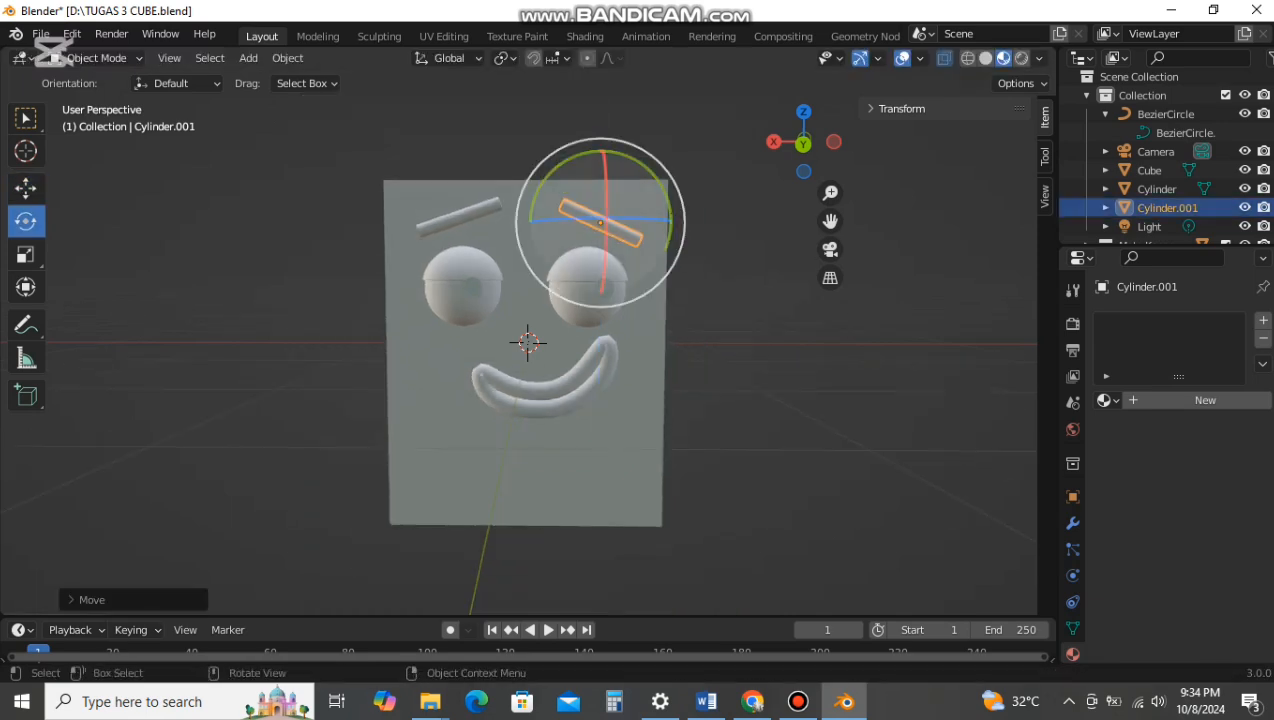
drag(667, 196, 661, 182)
click(750, 200)
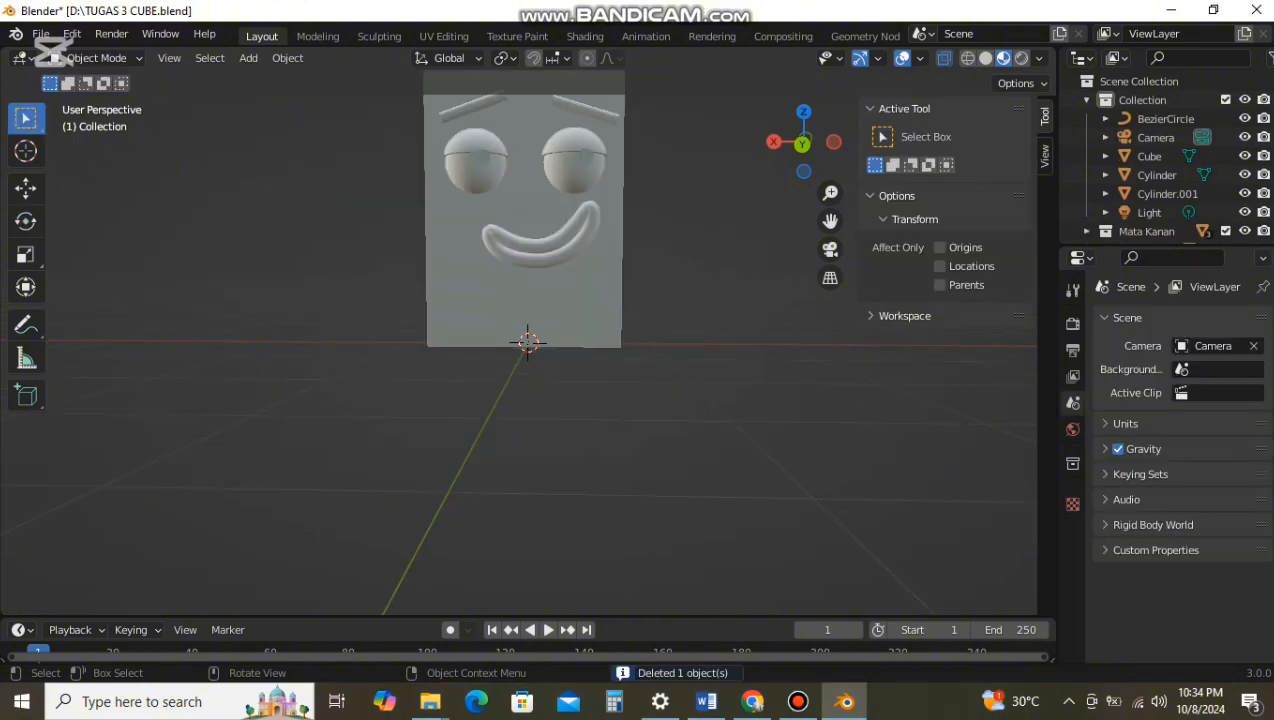
Step: Move the cube body into a new collection named Cube 2
scroll(1160, 160, down, 1)
scroll(1160, 160, up, 1)
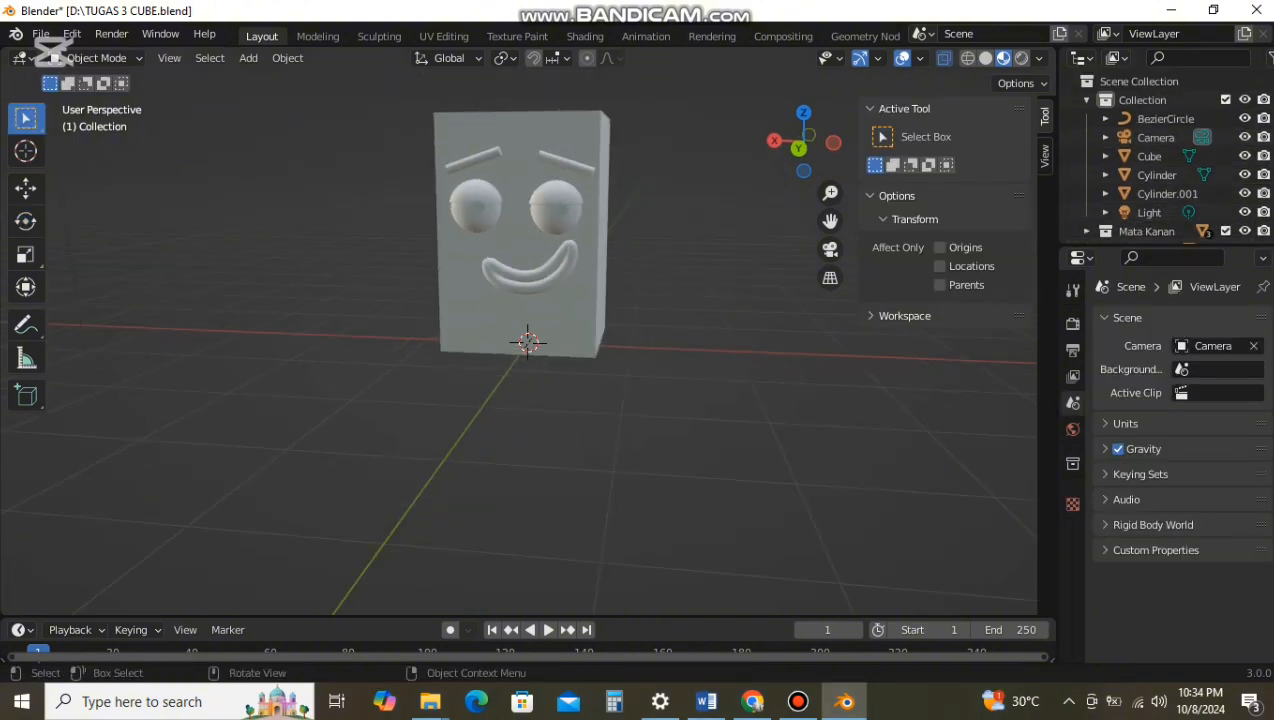
click(1149, 156)
key(m)
click(587, 144)
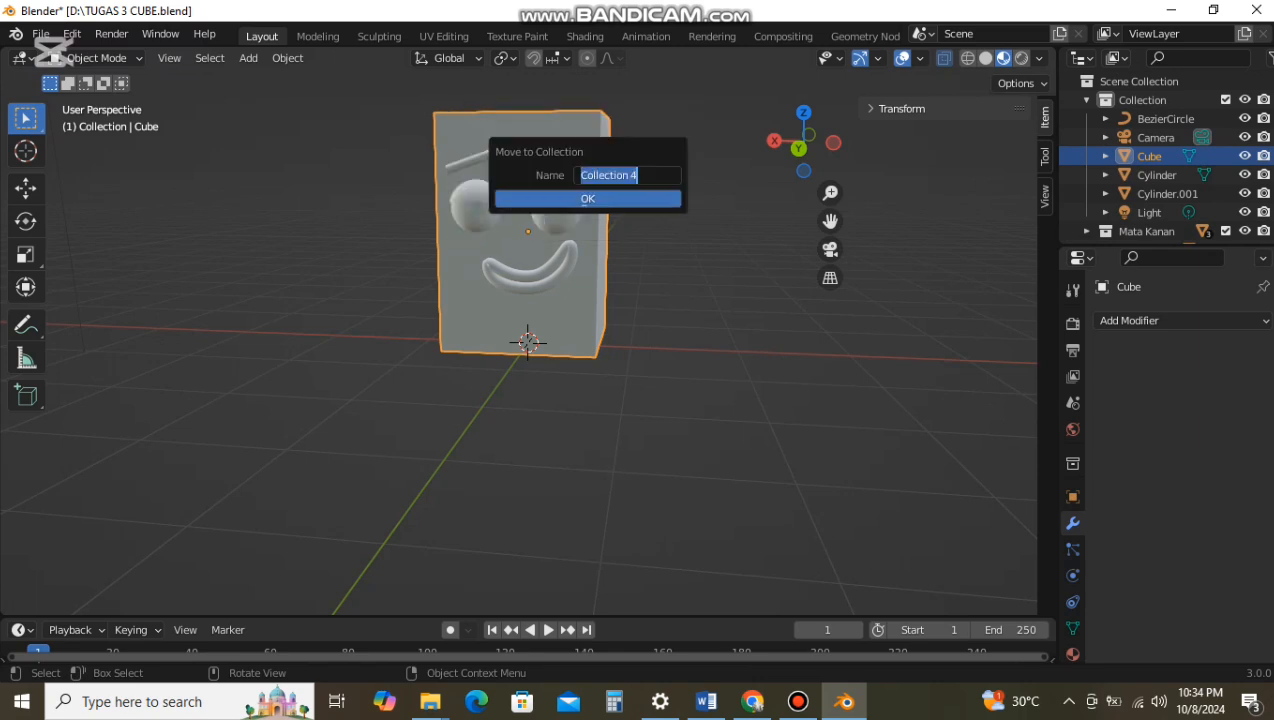
click(587, 199)
Step: Nest the Mata Kanan and Mata Kiri collections inside the Cube 2 collection
scroll(1150, 190, down, 2)
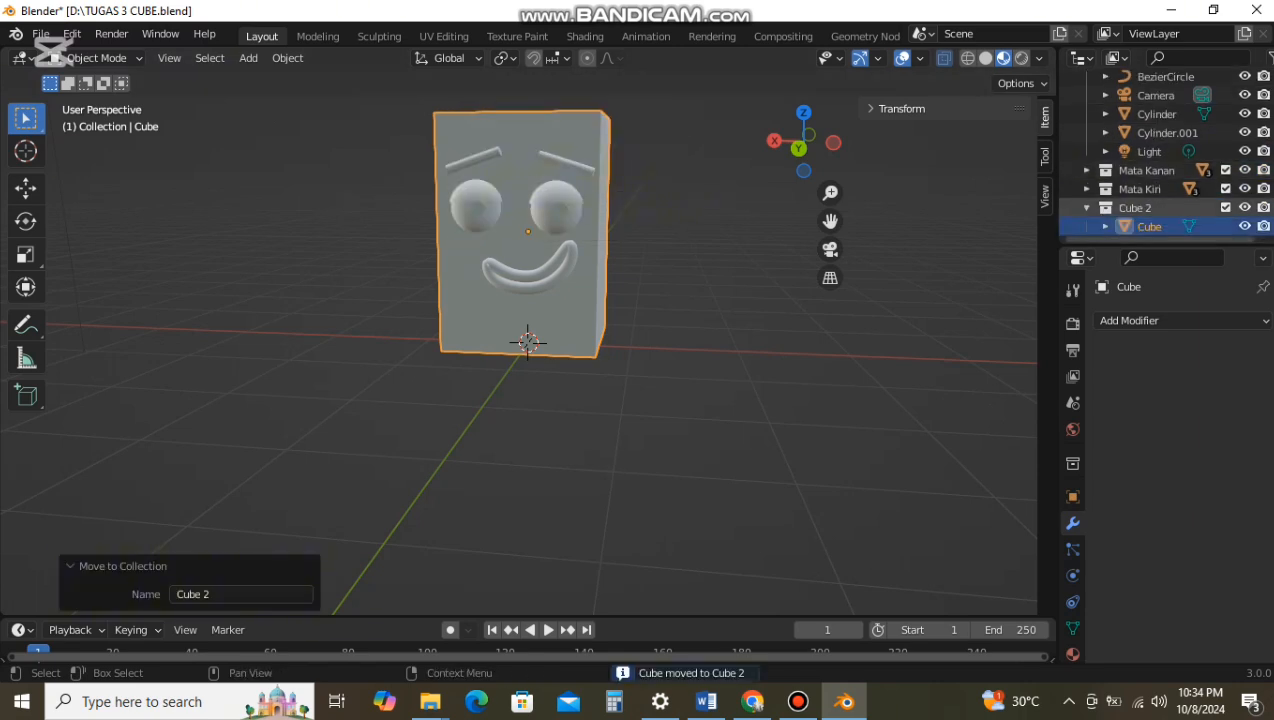
click(1087, 208)
drag(1146, 189, 1150, 228)
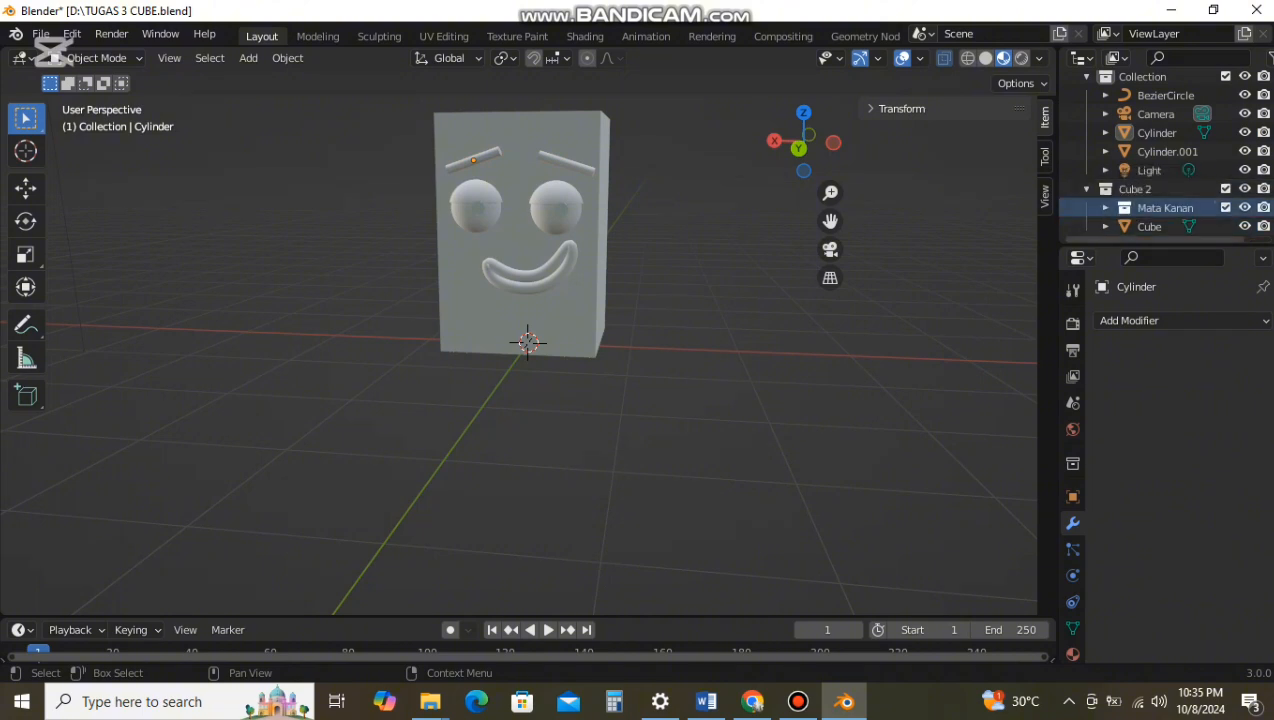
click(1105, 208)
scroll(1130, 222, down, 2)
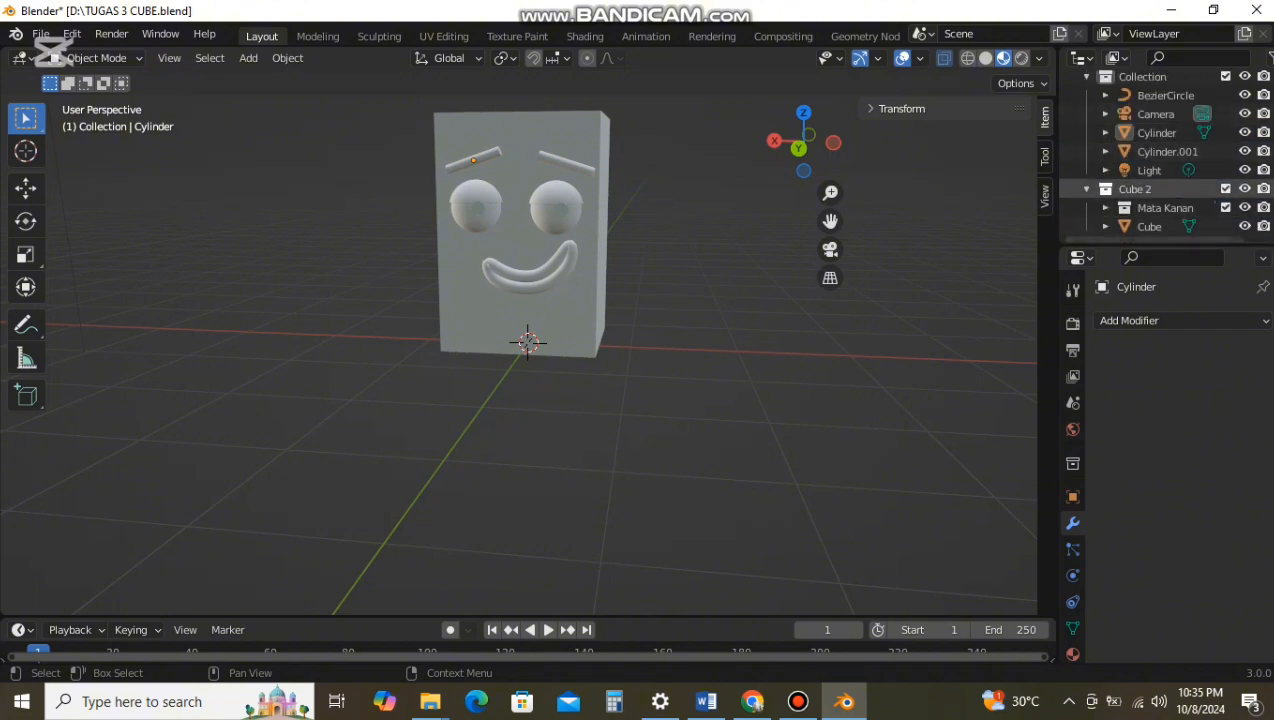
click(1087, 189)
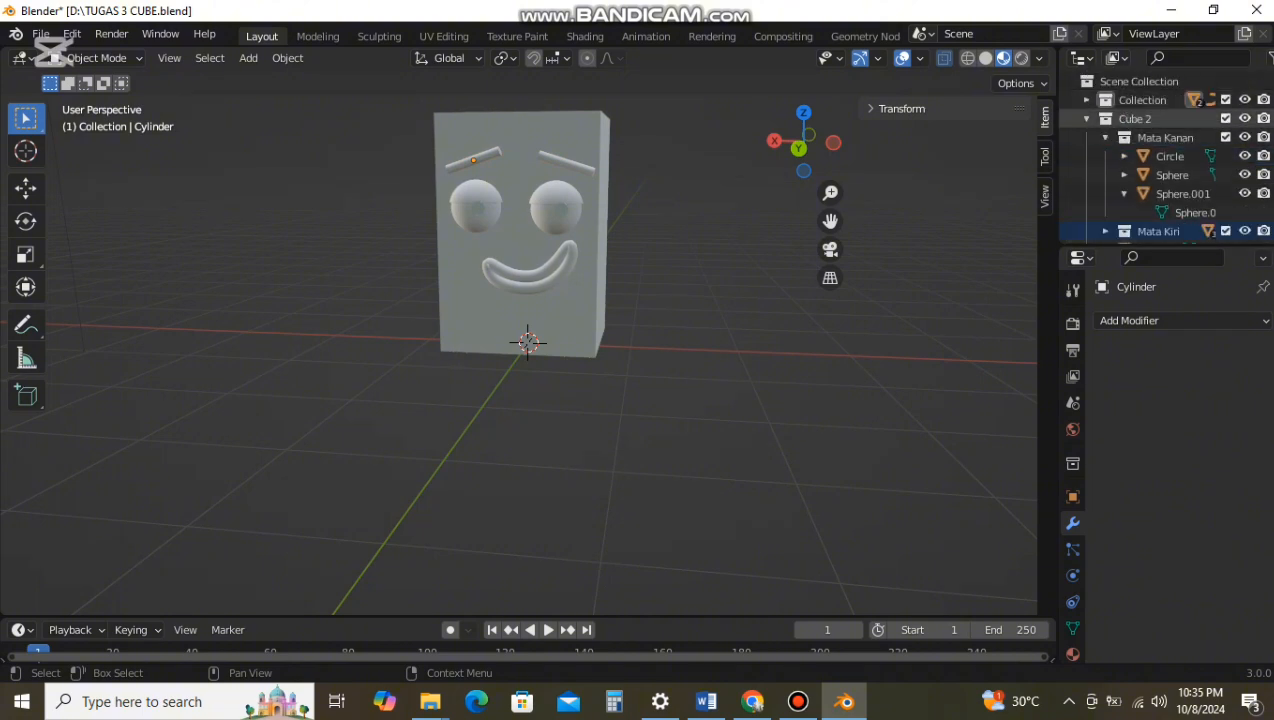
Step: Rename the Cylinder eyebrow object as Alis kanan
scroll(1105, 118, down, 1)
click(1105, 114)
click(1087, 95)
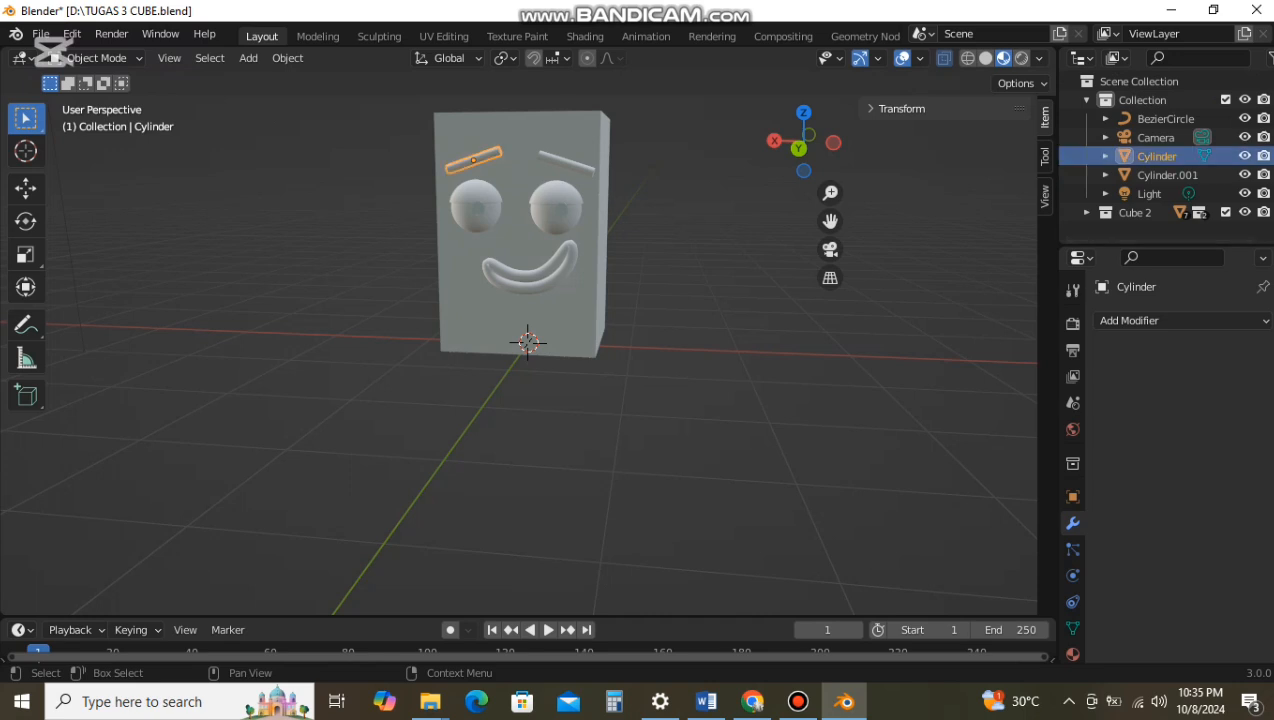
click(1087, 212)
scroll(1087, 210, down, 3)
scroll(1160, 160, up, 3)
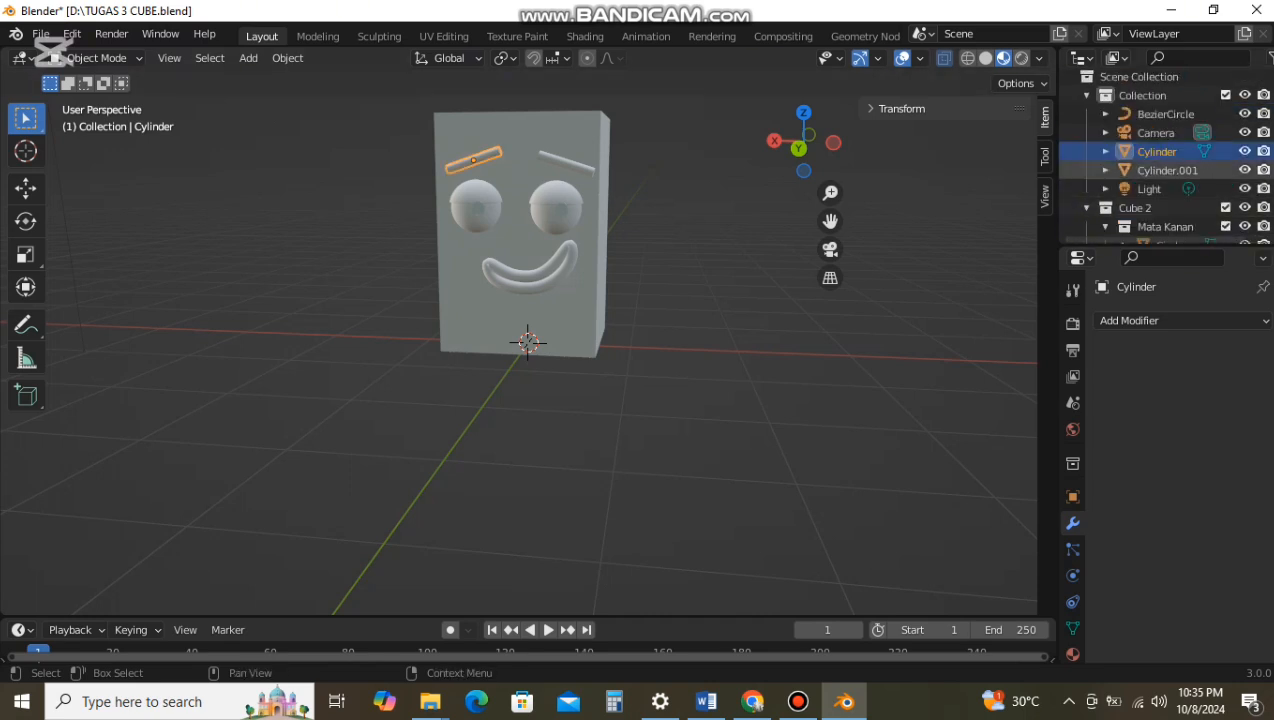
double_click(1157, 153)
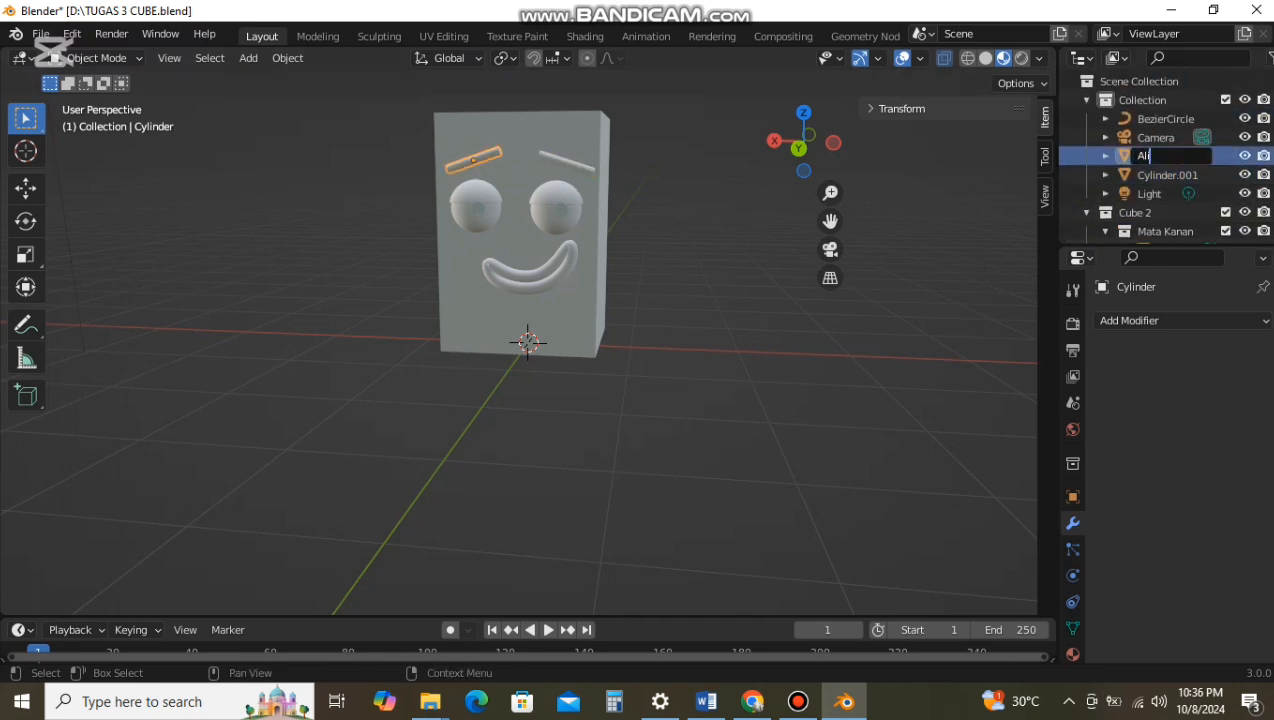
key(Return)
Step: Move the Alis kanan eyebrow into the Mata Kanan collection
click(475, 200)
scroll(1165, 192, down, 2)
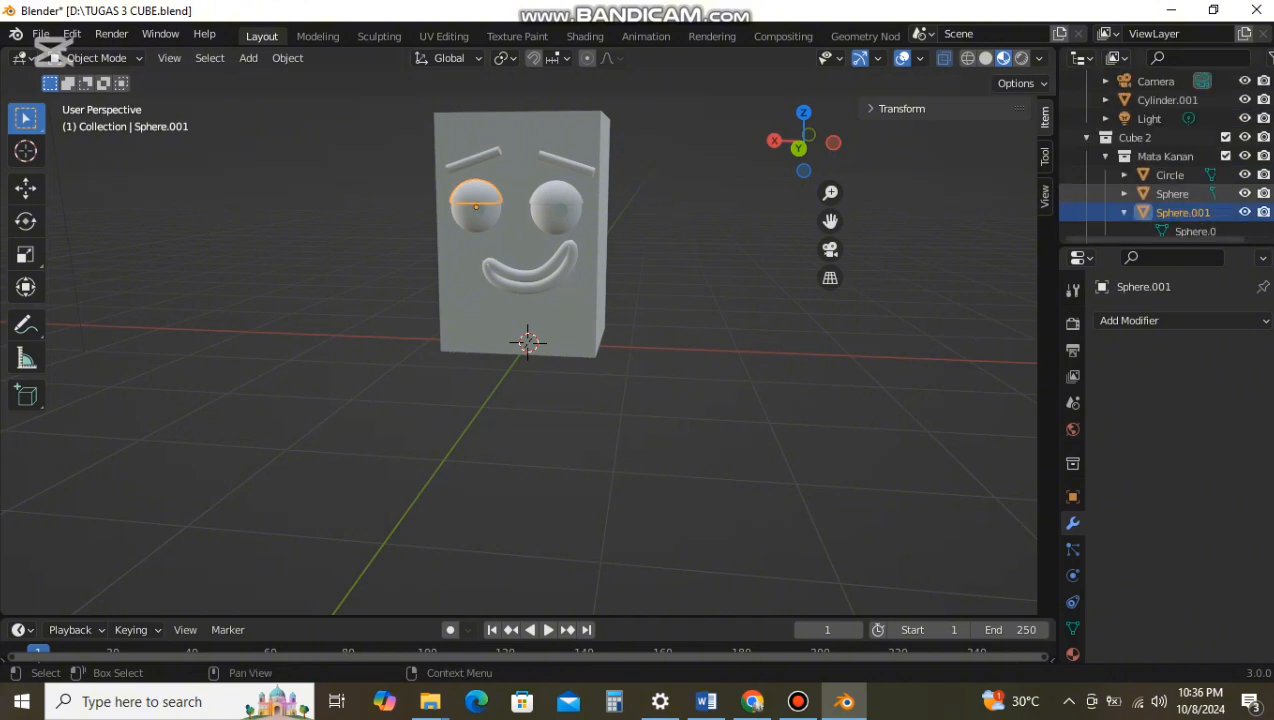
scroll(1165, 174, up, 2)
click(1162, 119)
mouse_move(1162, 119)
mouse_down()
mouse_move(1171, 197)
mouse_move(1158, 158)
mouse_move(1158, 219)
mouse_move(1176, 124)
mouse_up()
scroll(1170, 150, up, 3)
Step: Rename the Cylinder.001 eyebrow as Alis Kiri and move it into the Mata Kiri collection
click(1167, 156)
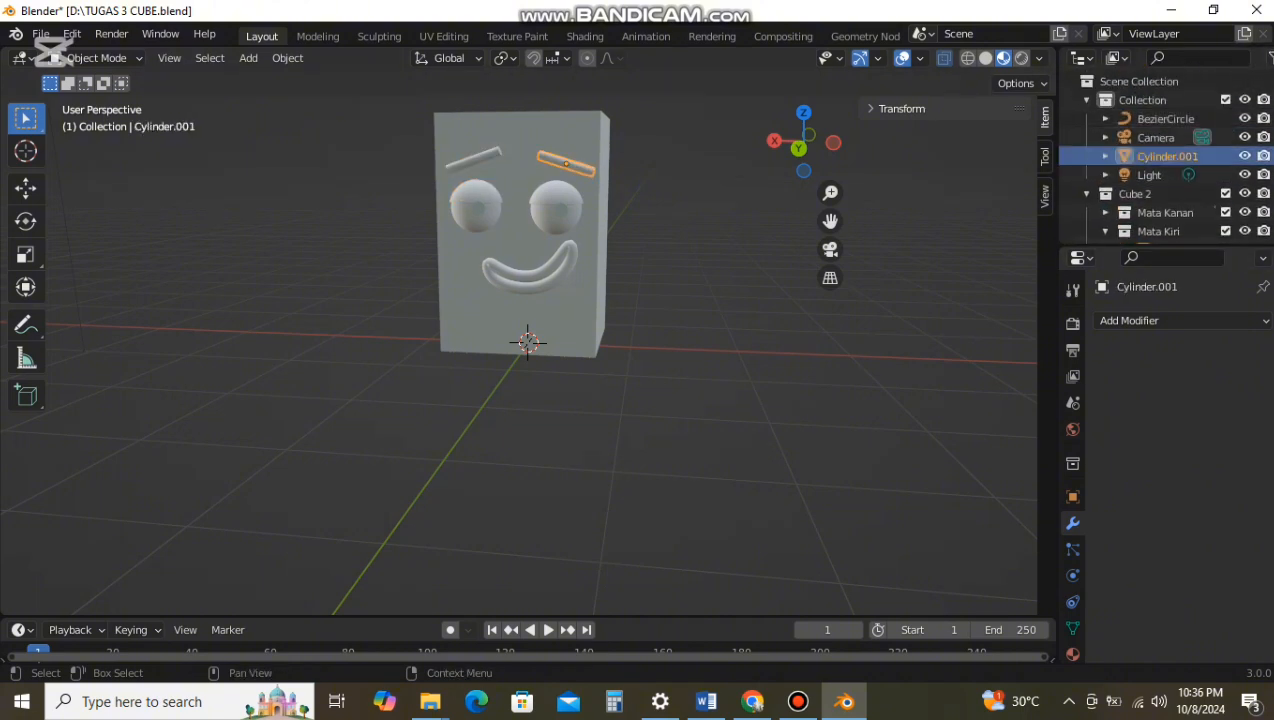
text(Alis Kiri)
key(Return)
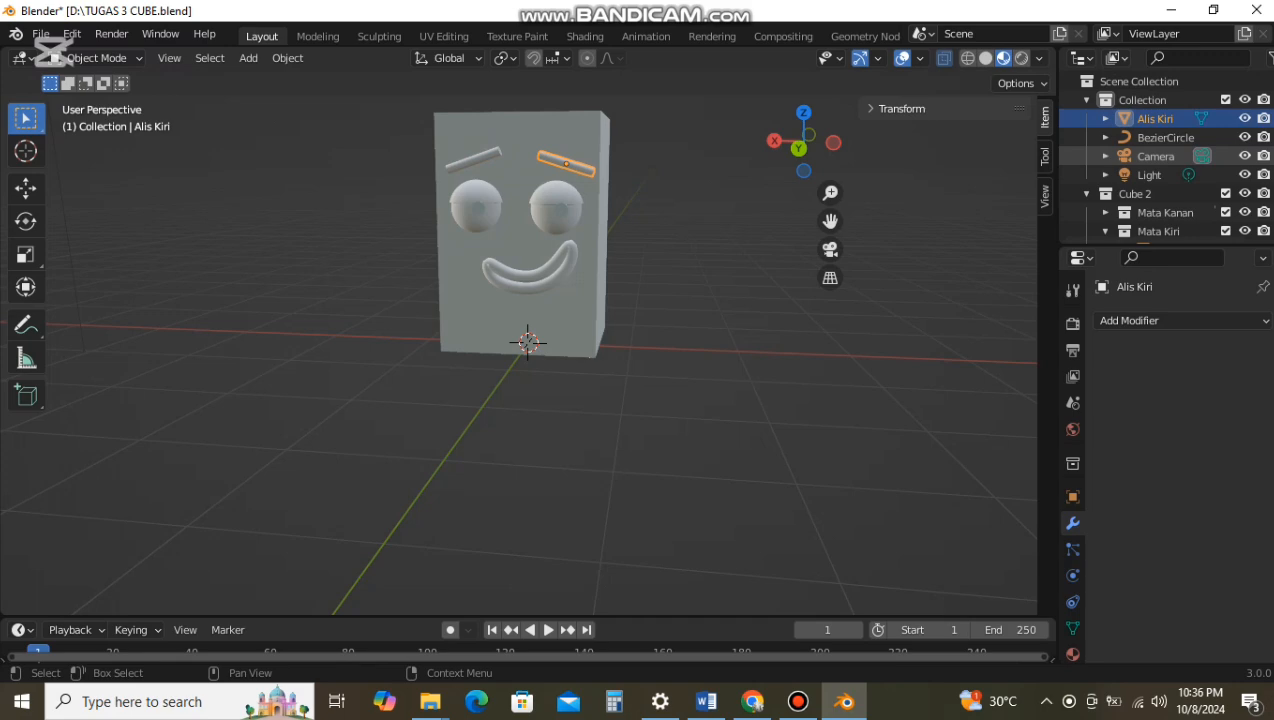
drag(1155, 118, 1158, 231)
click(700, 230)
click(1087, 175)
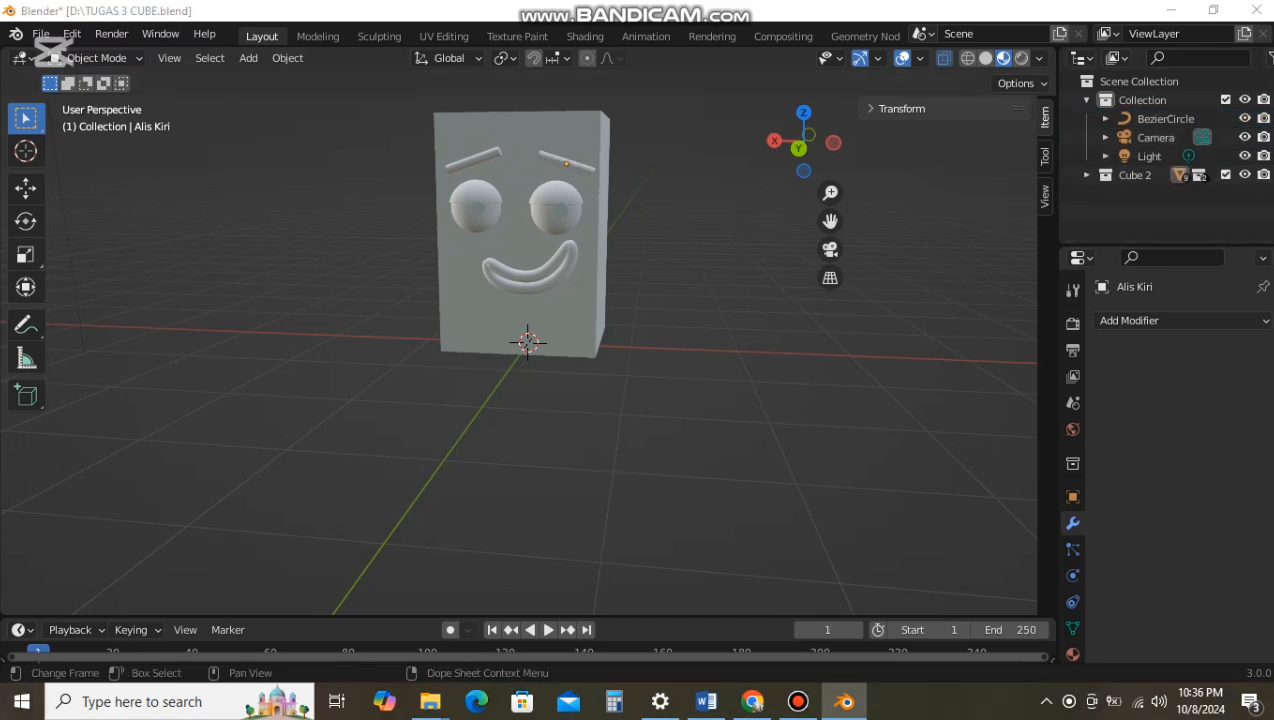
Step: Add a Bezier curve and move it clear of the cube body, about -2.72 m along Y and -1.17 m along Z
scroll(528, 300, down, 2)
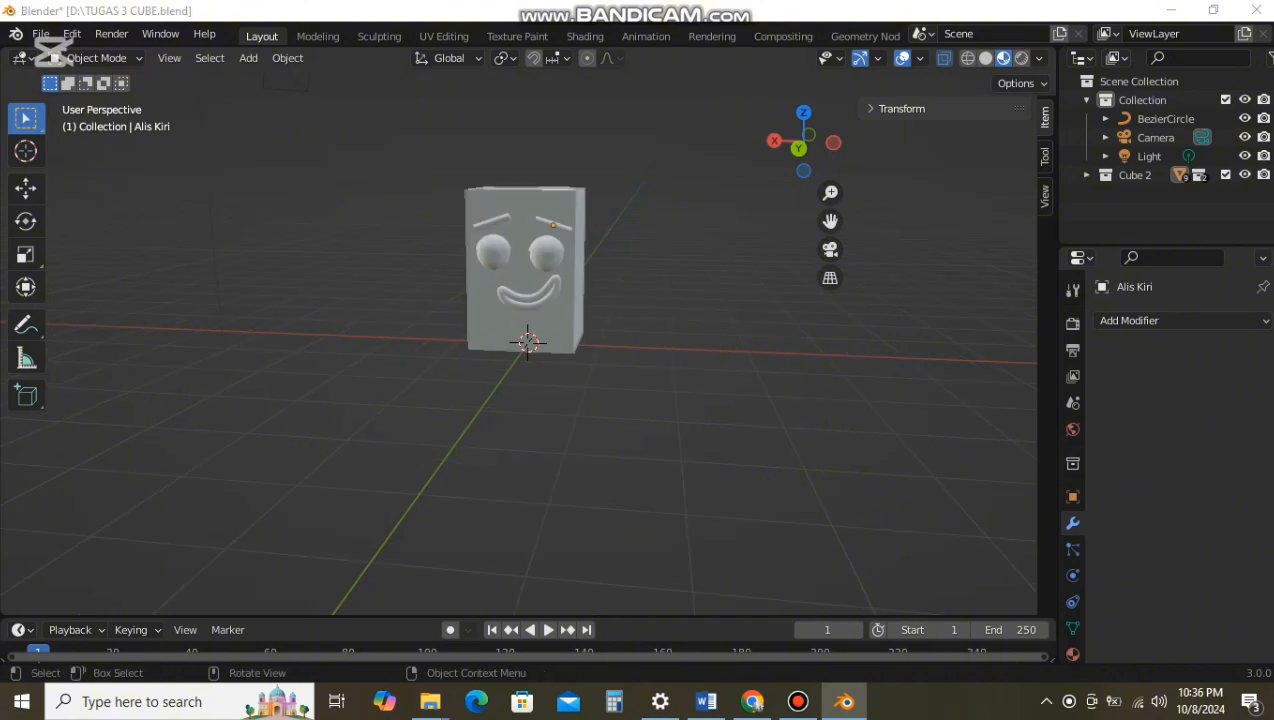
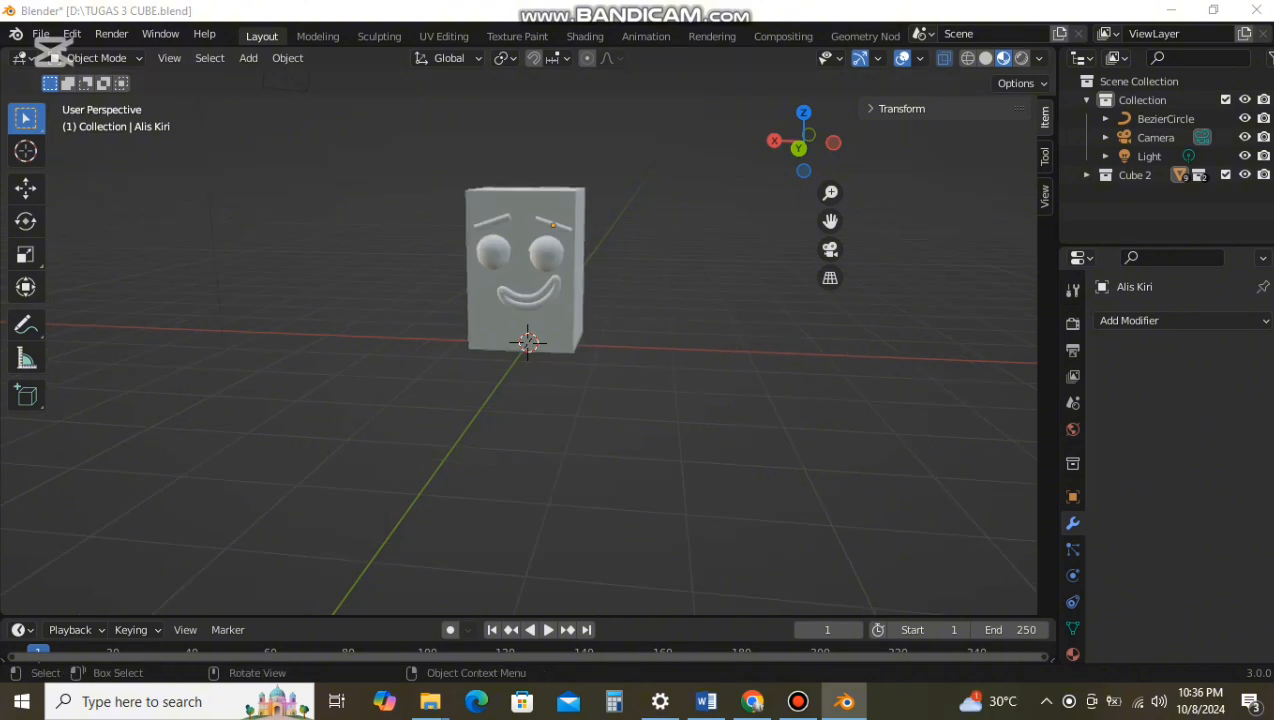
scroll(528, 300, down, 3)
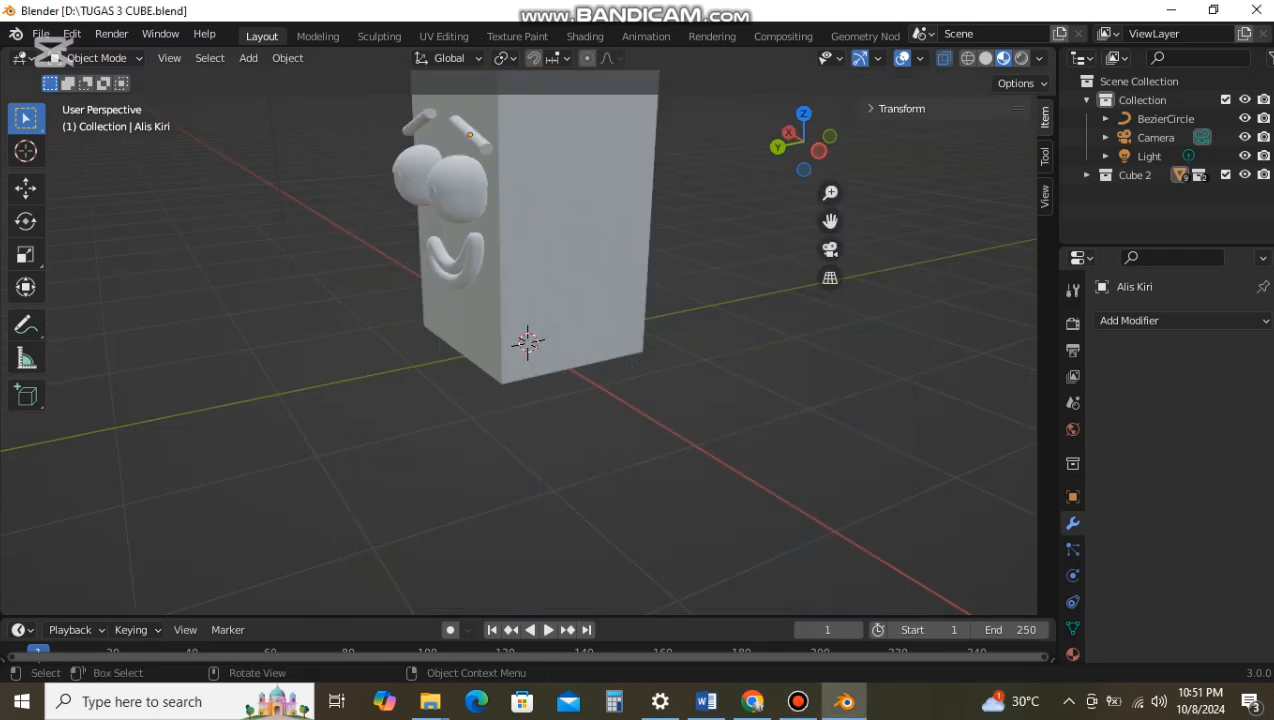
key(shift+a)
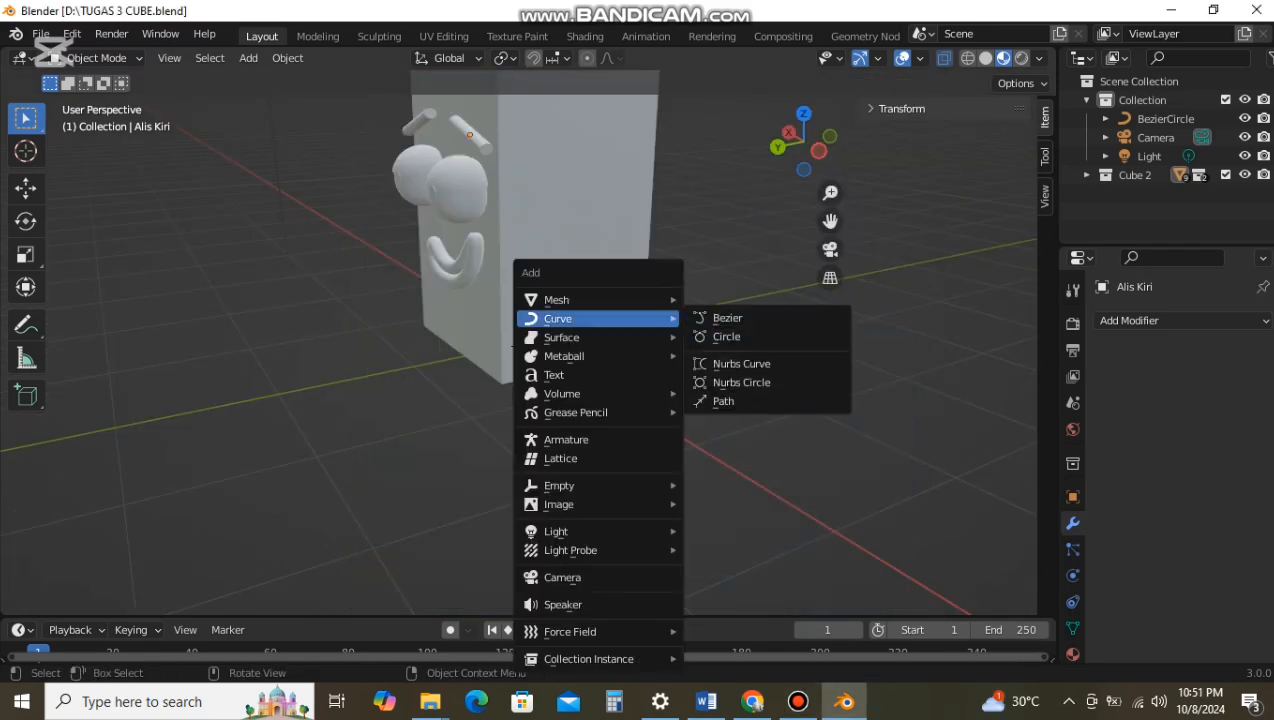
click(728, 318)
click(26, 188)
drag(509, 312, 731, 371)
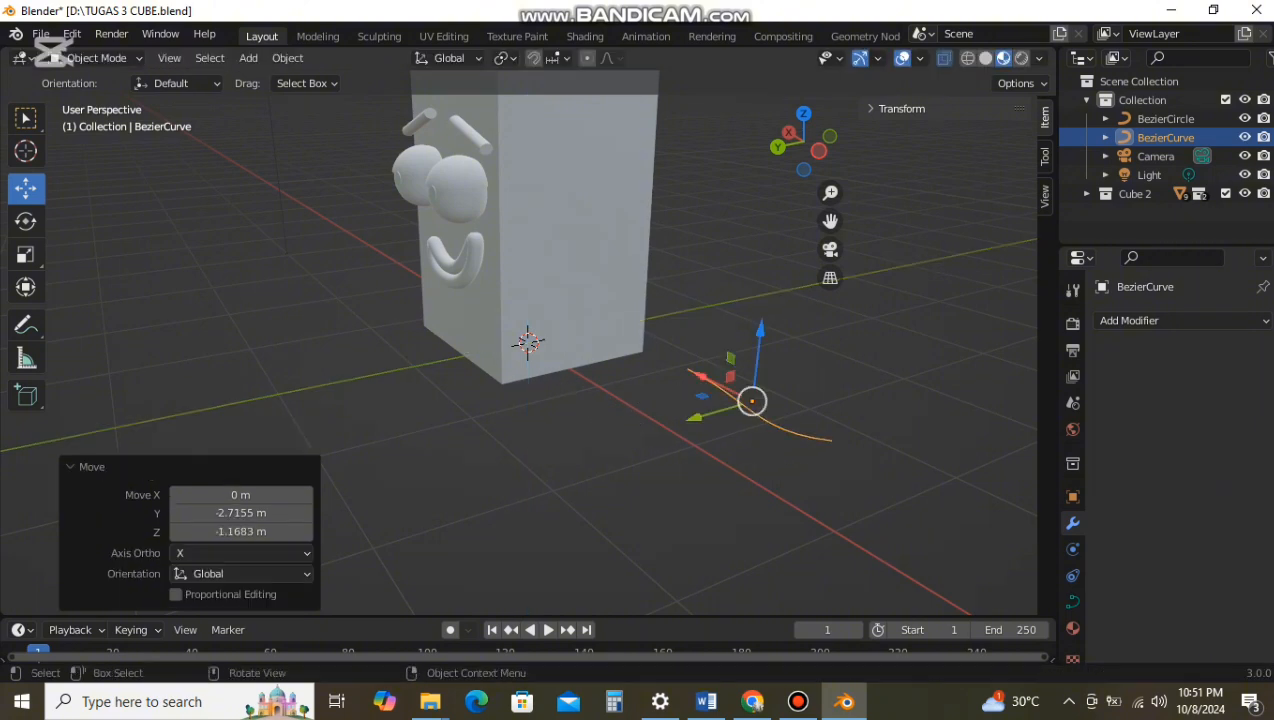
Step: Raise the Bezier curve about 1.08 m along Z and move it about 4 m along Y to the front of the face
middle_drag(731, 371, 861, 388)
drag(478, 303, 812, 322)
middle_drag(812, 322, 690, 335)
scroll(690, 335, down, 4)
drag(756, 438, 682, 355)
middle_drag(682, 355, 600, 350)
scroll(744, 350, up, 4)
drag(988, 497, 1022, 415)
middle_drag(1022, 415, 955, 390)
scroll(955, 390, down, 2)
drag(738, 438, 706, 434)
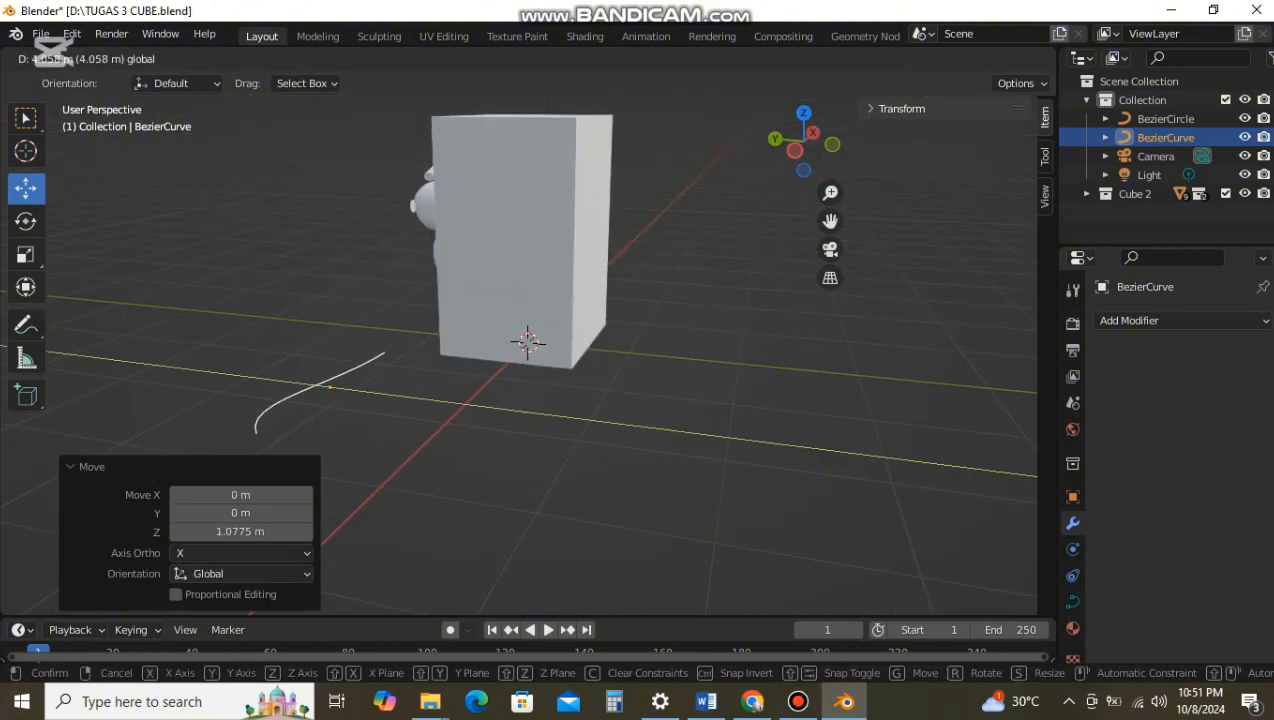
drag(254, 378, 252, 378)
Step: Enter Edit Mode in back view and move the curve's end point nearer the body upwards and outwards beside the face
middle_drag(252, 378, 480, 412)
key(Tab)
click(795, 155)
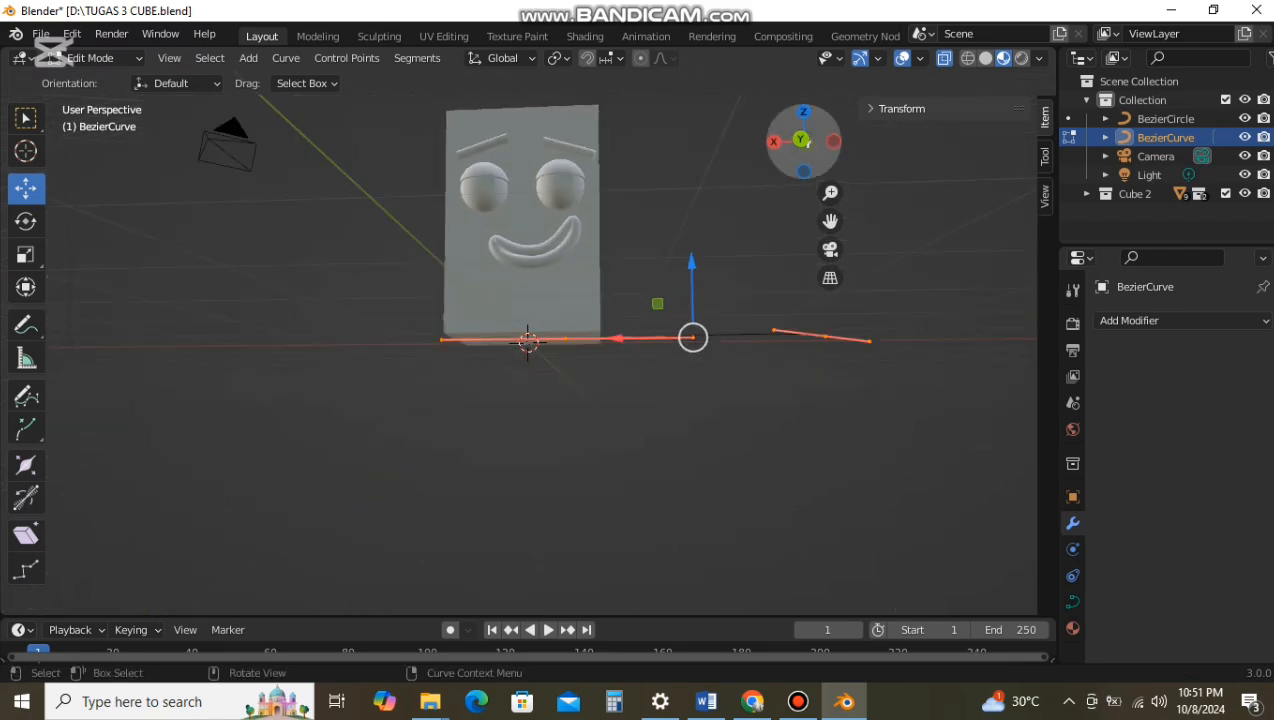
click(572, 352)
drag(572, 352, 670, 344)
drag(715, 240, 719, 241)
Step: Turn the lower point's handle nearly vertical, raise the upper end point and angle its handle to form an upright arm curve
click(775, 352)
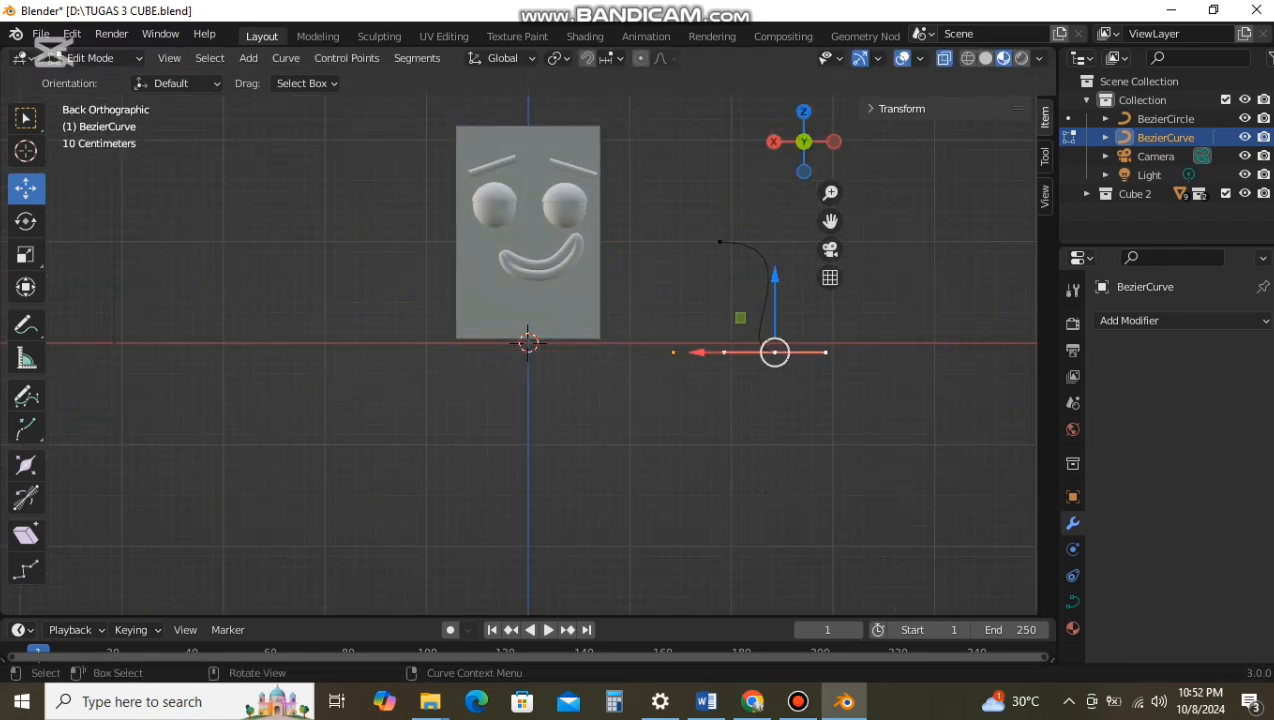
click(826, 352)
drag(826, 352, 781, 413)
click(720, 241)
drag(720, 241, 754, 211)
click(856, 211)
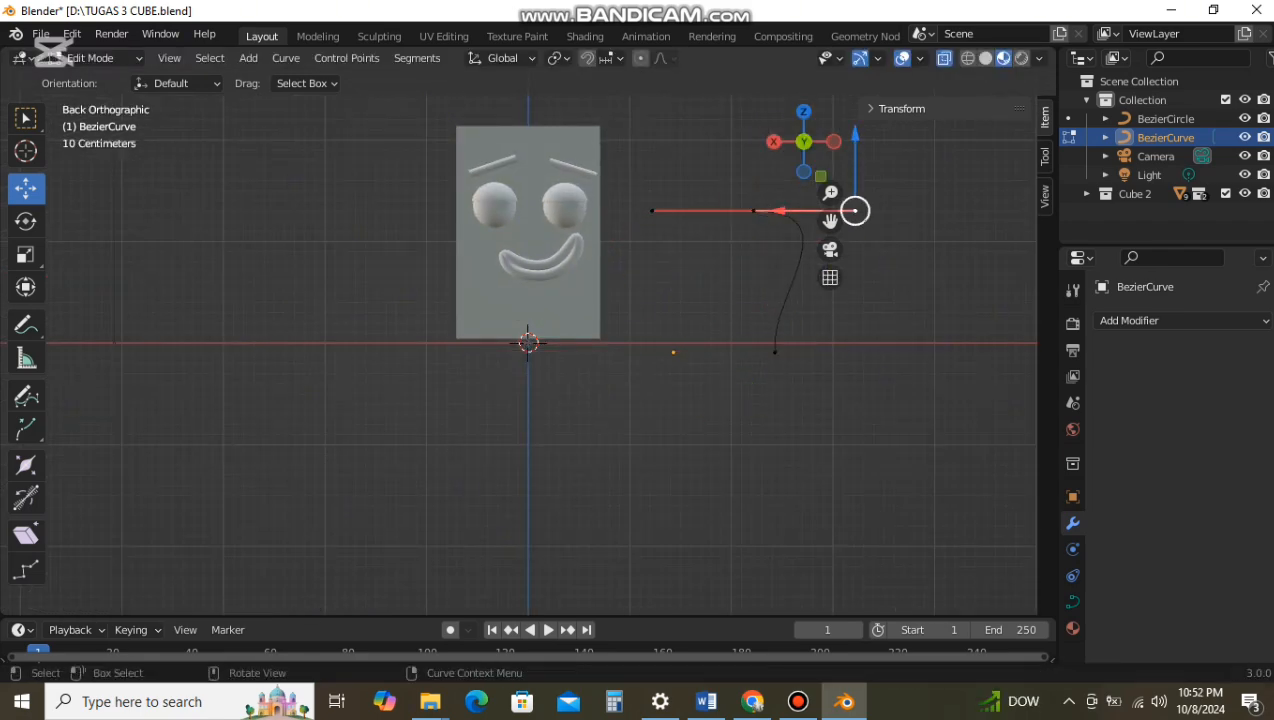
drag(856, 211, 804, 230)
Step: Enable Fill Caps and set the curve's bevel depth to 0.06 m, and return to Object Mode
click(775, 352)
click(1073, 602)
scroll(1180, 450, down, 8)
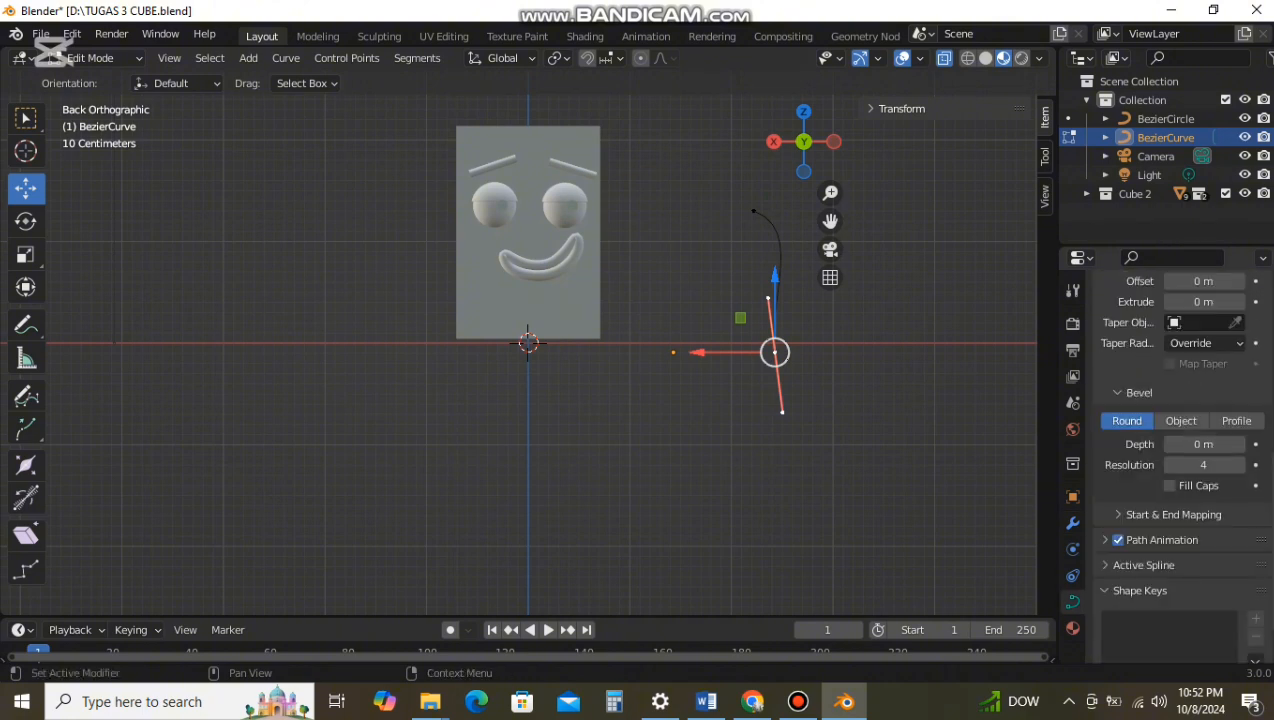
click(1170, 430)
drag(1199, 389, 1208, 389)
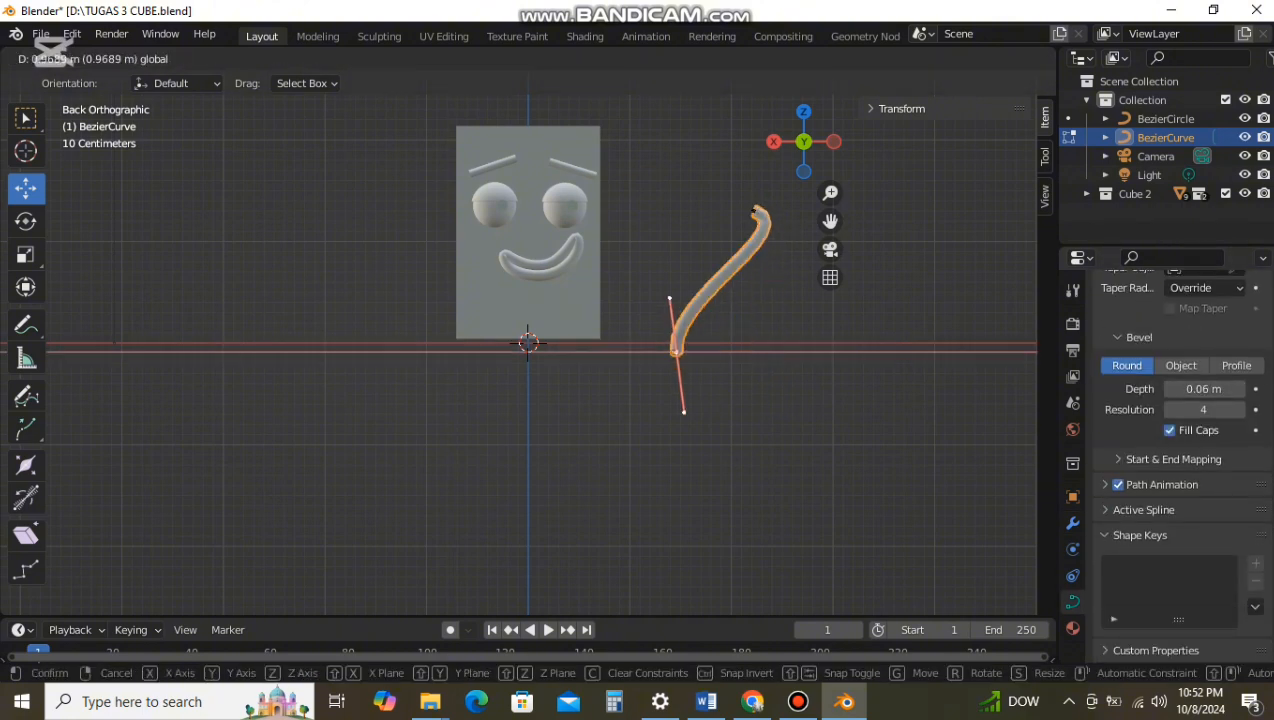
click(52, 52)
click(101, 80)
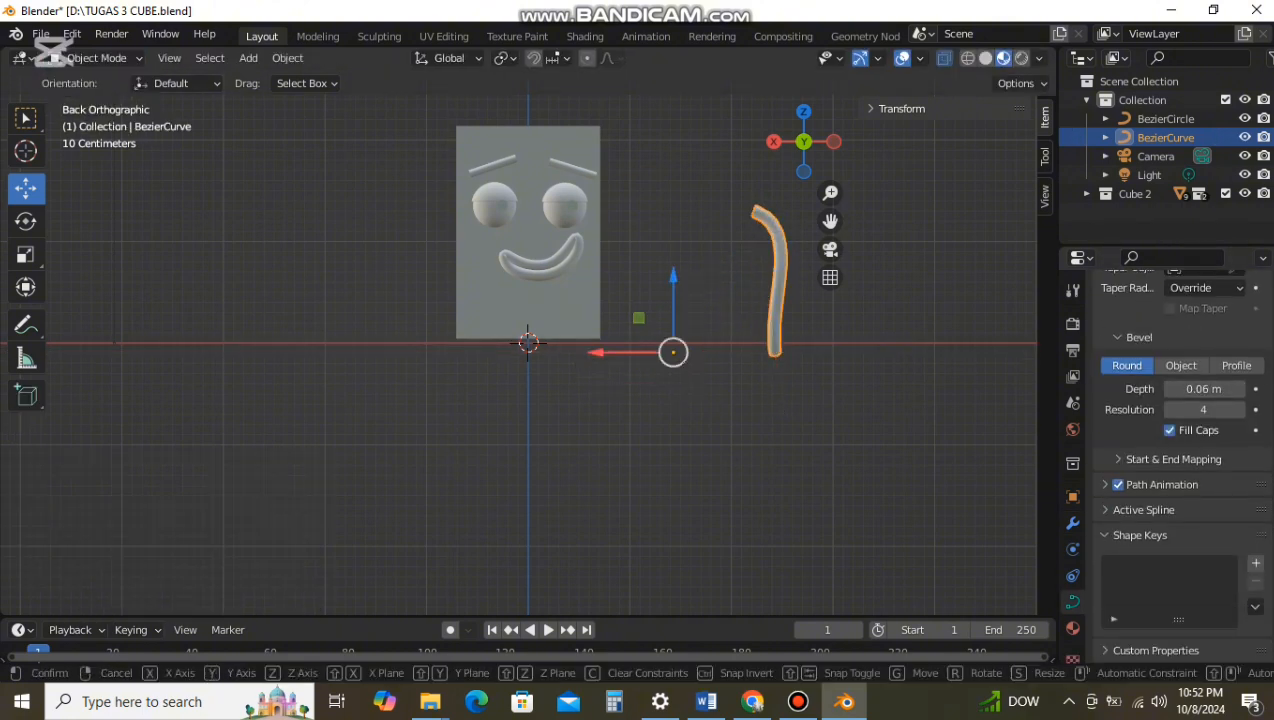
Step: Move the arm tube along X towards the cube body and fine-tune its distance
drag(598, 352, 434, 352)
middle_drag(434, 352, 300, 385)
drag(386, 350, 396, 362)
middle_drag(396, 362, 335, 388)
drag(382, 384, 386, 376)
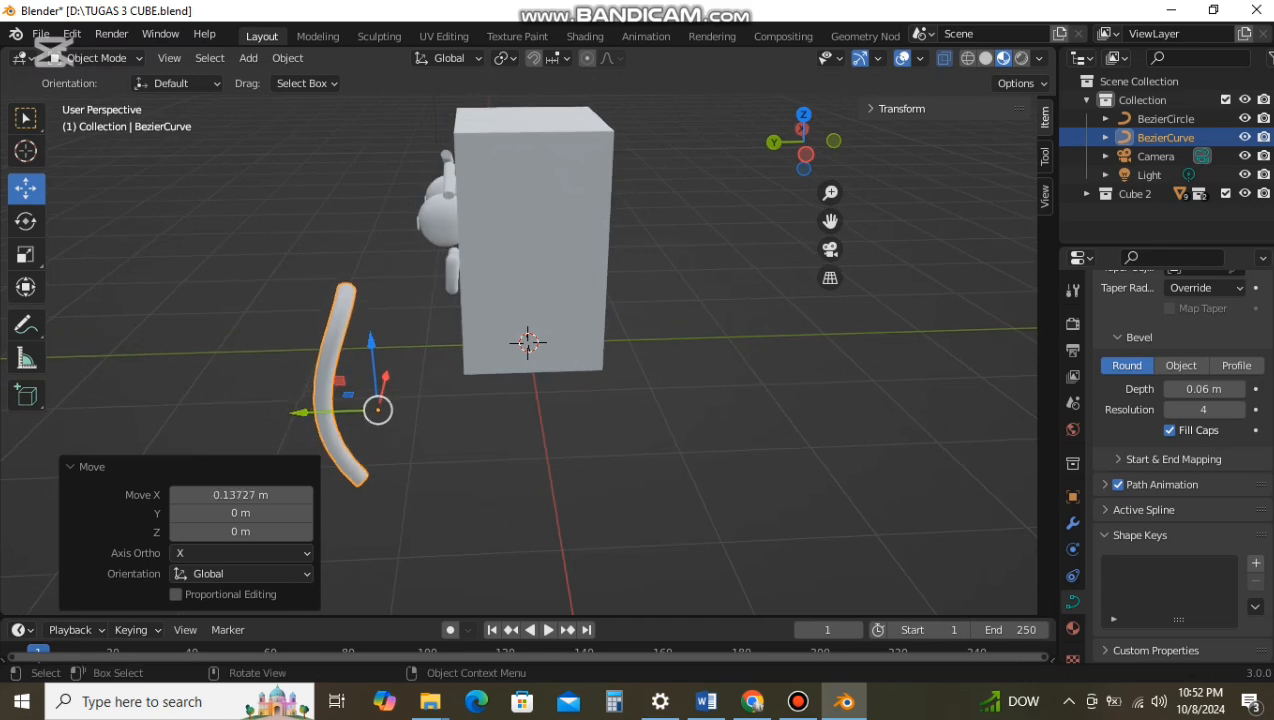
Step: Move the arm tube back along Y and inwards along X to the body's side next to Alis Kiri
drag(302, 412, 451, 406)
drag(525, 336, 525, 316)
middle_drag(525, 316, 625, 320)
drag(555, 395, 548, 399)
drag(652, 397, 653, 398)
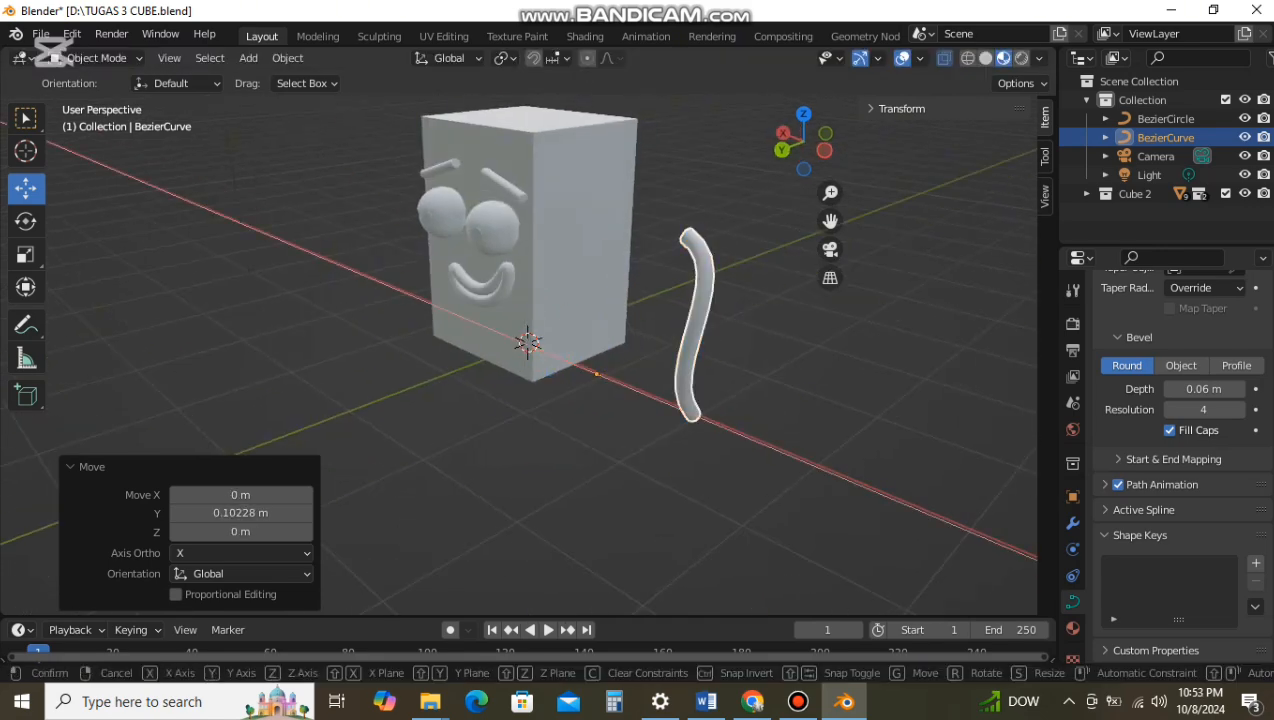
drag(548, 352, 462, 314)
Step: Enter Edit Mode on the arm curve and reposition its lower end point and handle to bend the arm's lower half
middle_drag(462, 314, 550, 308)
key(Tab)
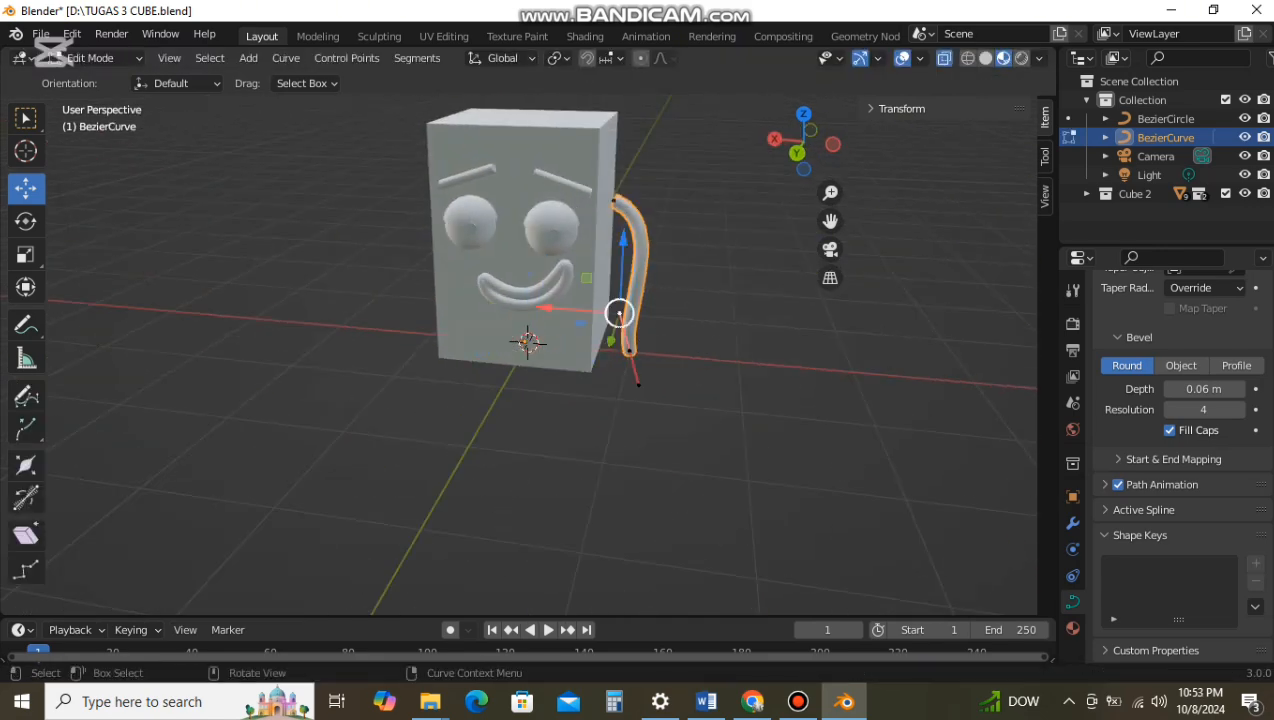
drag(619, 313, 661, 341)
middle_drag(661, 341, 560, 352)
drag(580, 388, 536, 368)
middle_drag(536, 368, 490, 366)
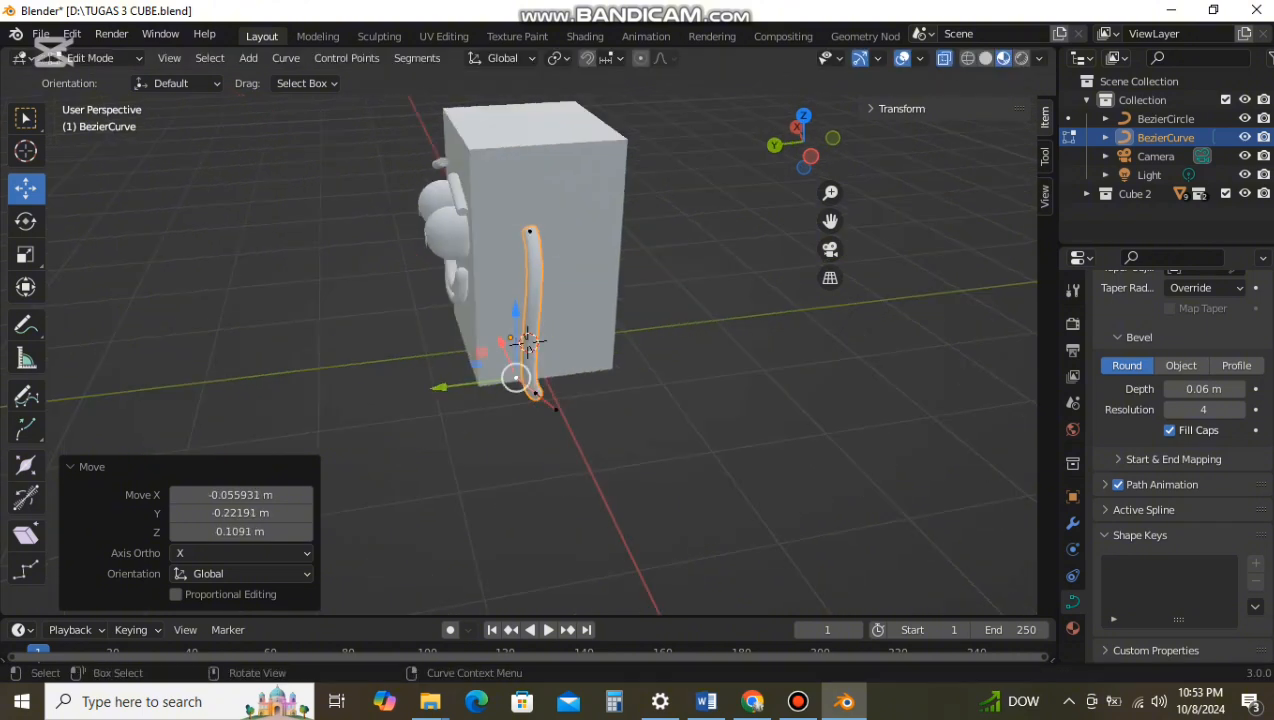
drag(516, 378, 541, 394)
click(536, 393)
Step: Move the arm's upper end point about -0.10, -0.13 and -0.12 m in X, Y and Z, and adjust its handle to bow the arm outwards
click(530, 231)
drag(530, 231, 549, 249)
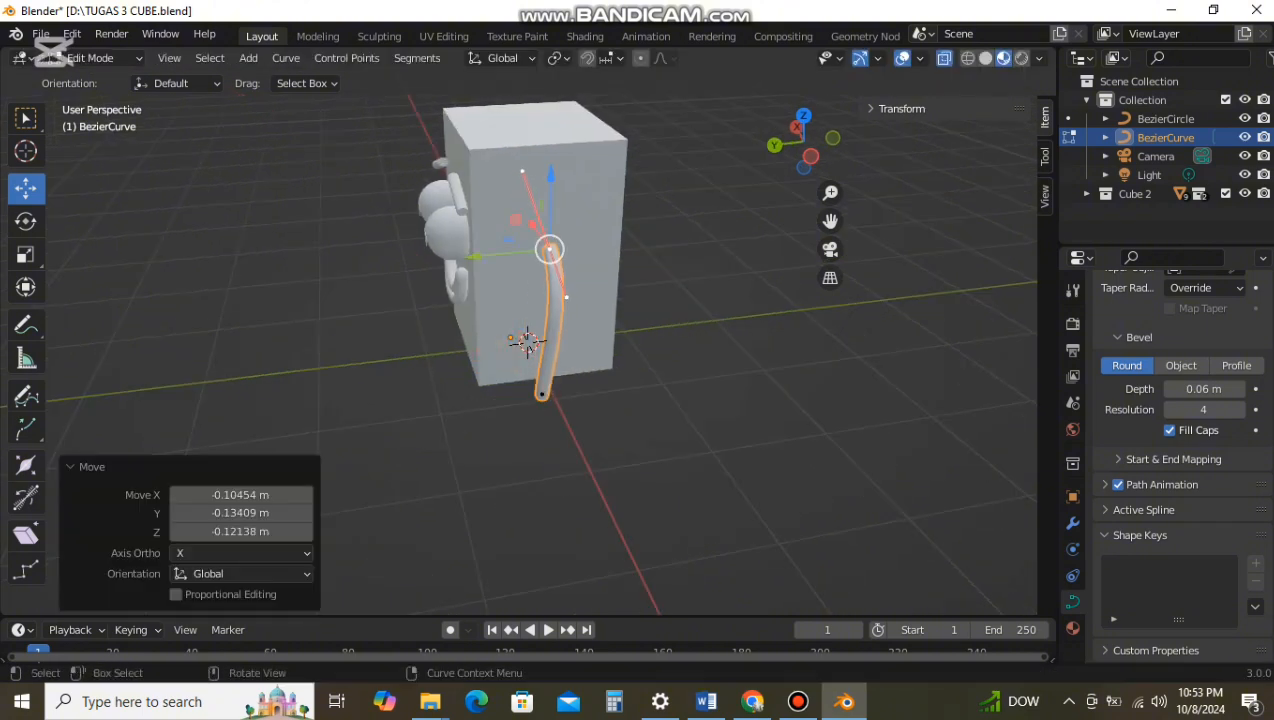
middle_drag(549, 249, 685, 242)
click(522, 165)
drag(522, 165, 562, 155)
drag(562, 155, 530, 180)
click(690, 260)
middle_drag(690, 260, 660, 268)
Step: Return to Object Mode and shift the arm along X until its upper end meets the cube body's side
click(25, 118)
click(25, 188)
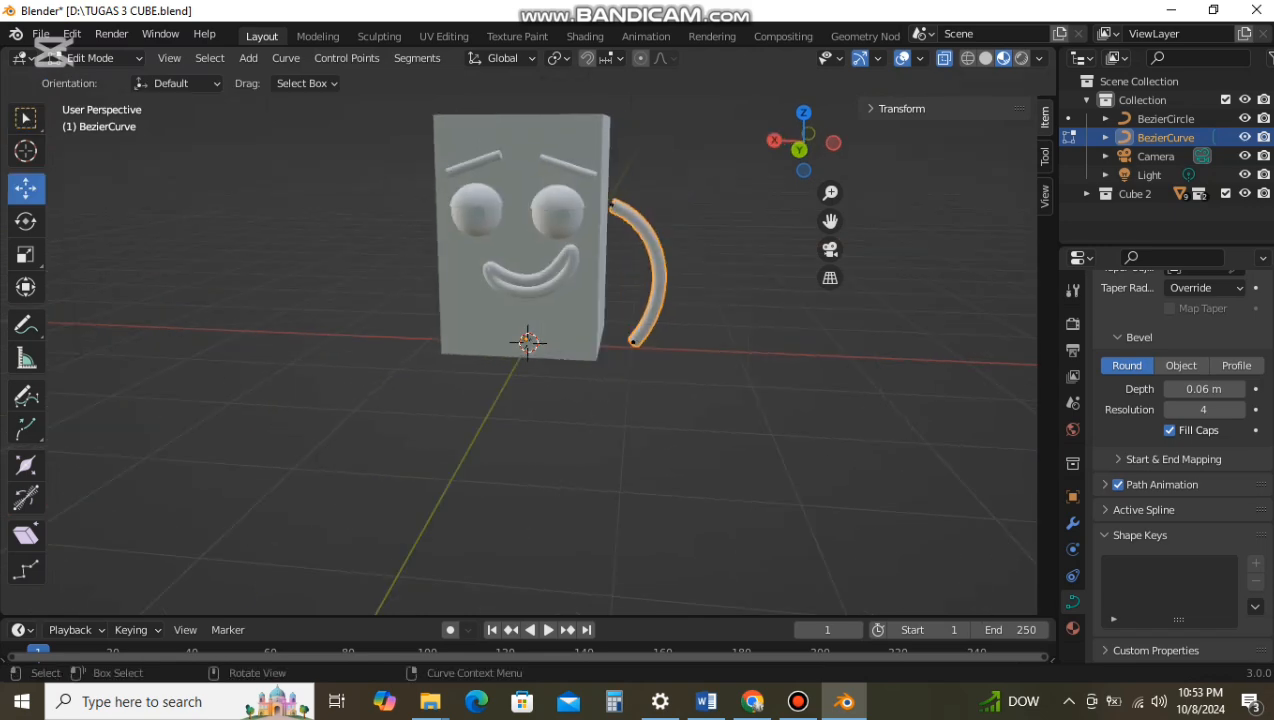
click(100, 79)
key(g)
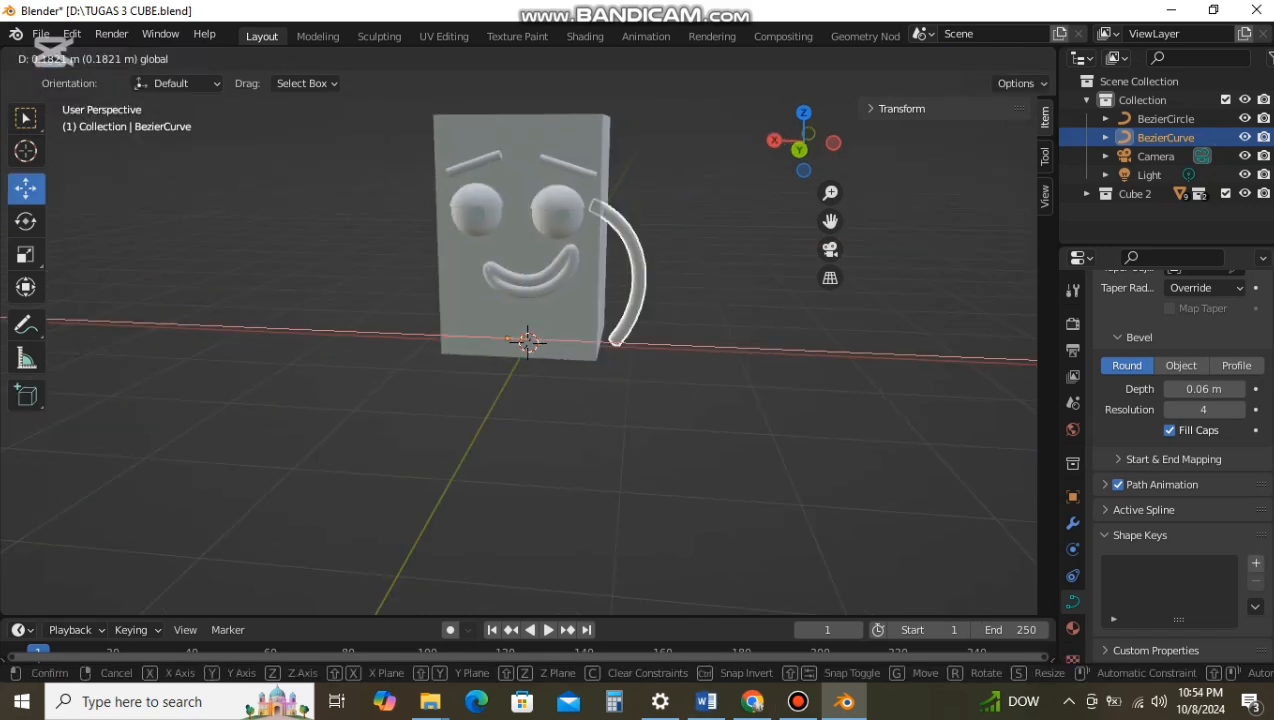
drag(428, 335, 445, 335)
click(690, 290)
click(640, 280)
Step: Duplicate the arm to the other side of the body, about 2.21 m along X, and rotate the copy -115° about Y
middle_drag(680, 300, 490, 298)
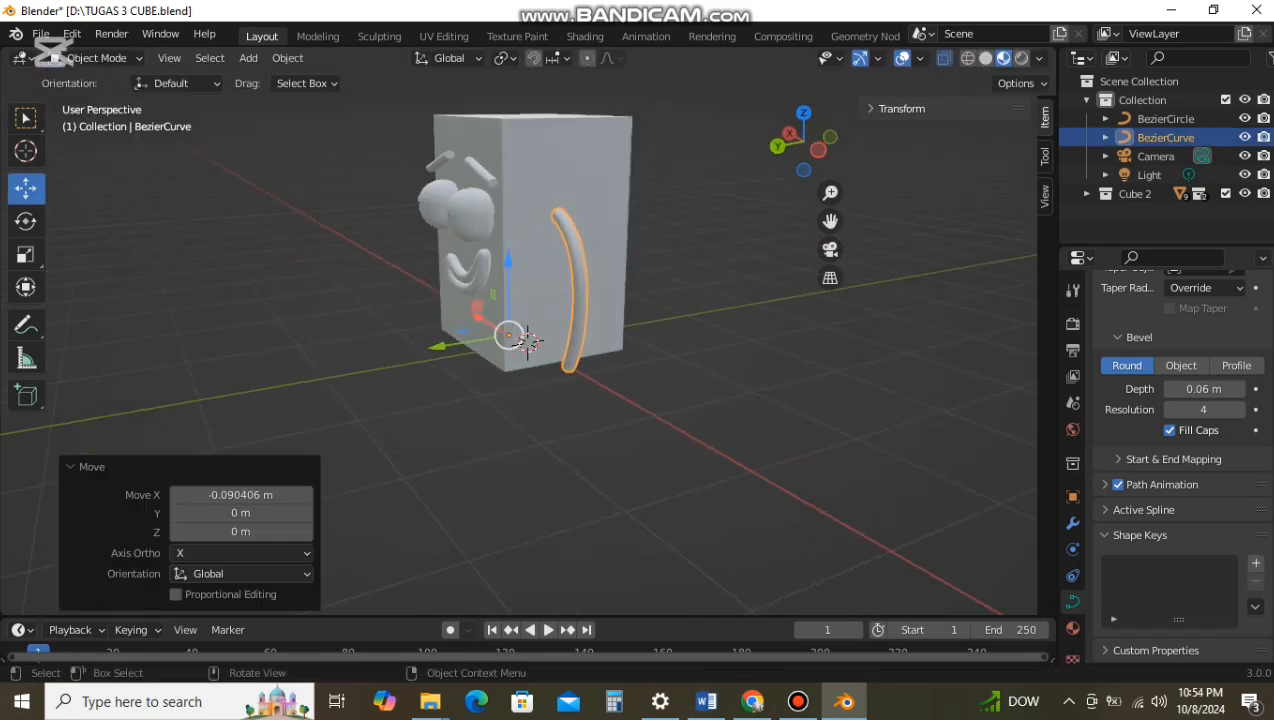
mouse_move(528, 341)
middle_down()
mouse_move(520, 333)
mouse_move(527, 342)
middle_up()
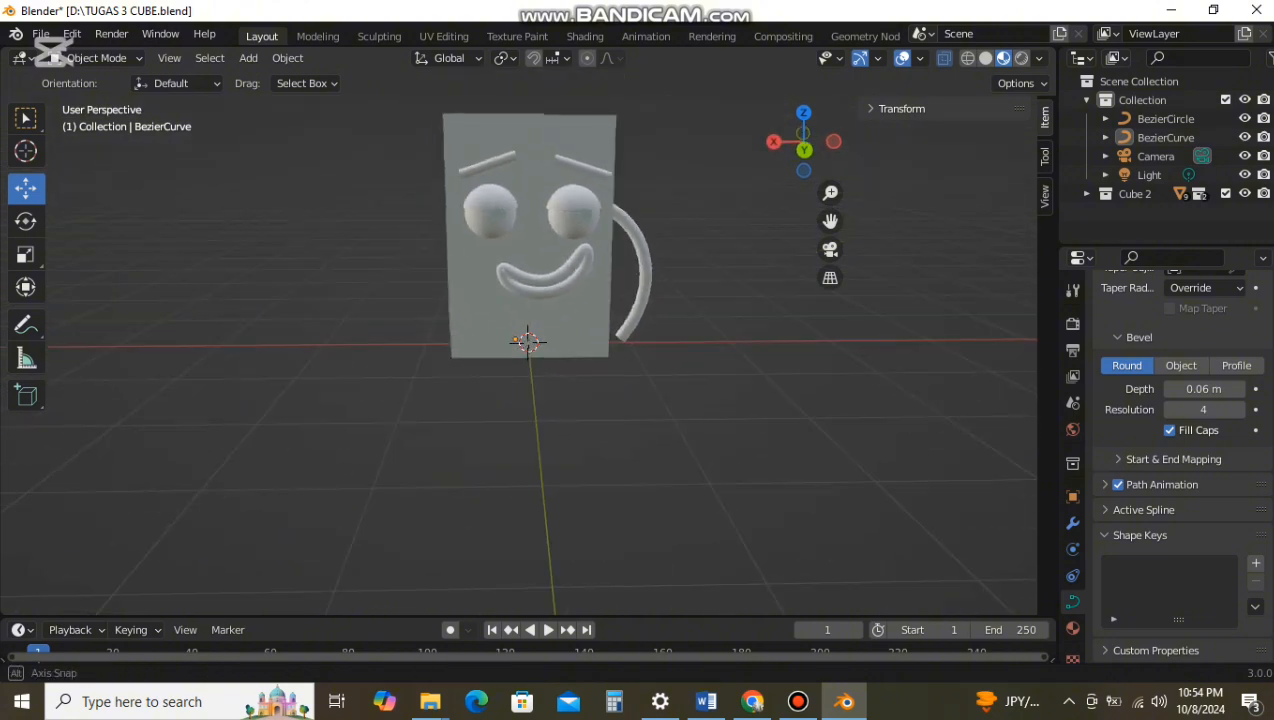
key(shift+d)
key(x)
click(528, 342)
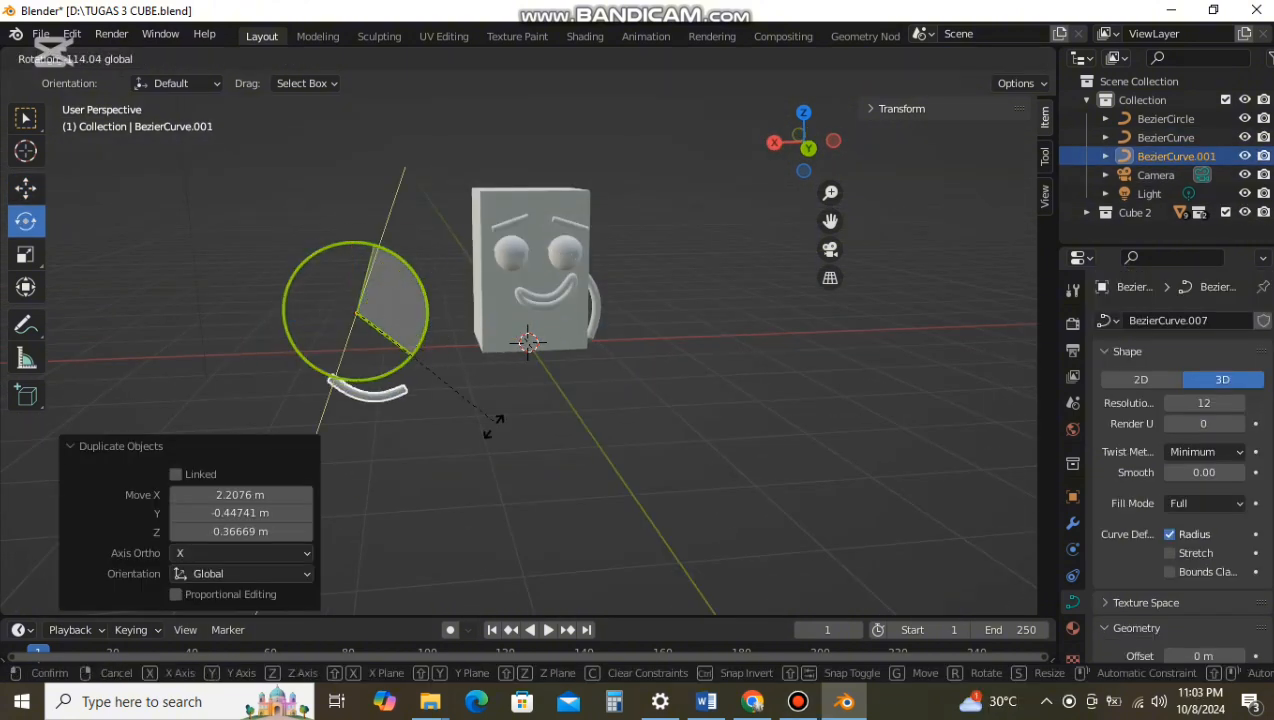
drag(493, 427, 491, 430)
click(26, 188)
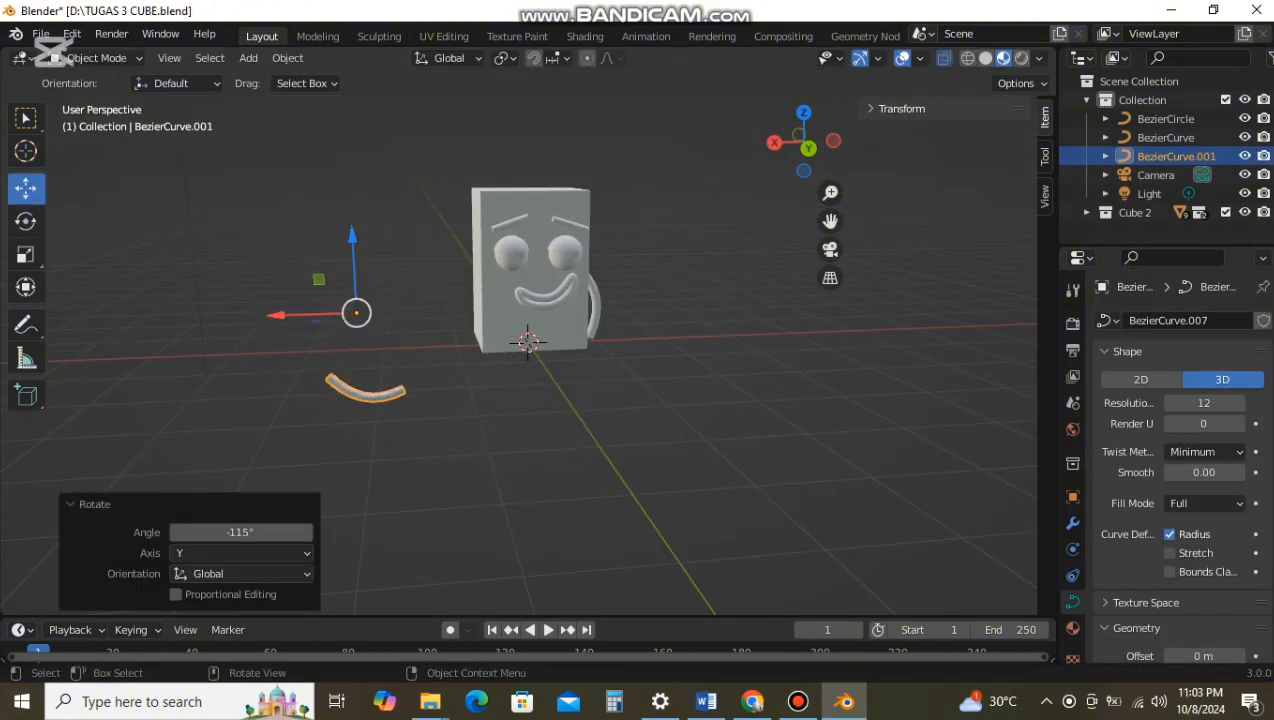
Step: Move the duplicated arm up along Z and inwards along X against the body's side next to Alis kanan
middle_drag(380, 350, 570, 420)
drag(572, 434, 579, 345)
drag(645, 368, 648, 369)
drag(604, 448, 570, 376)
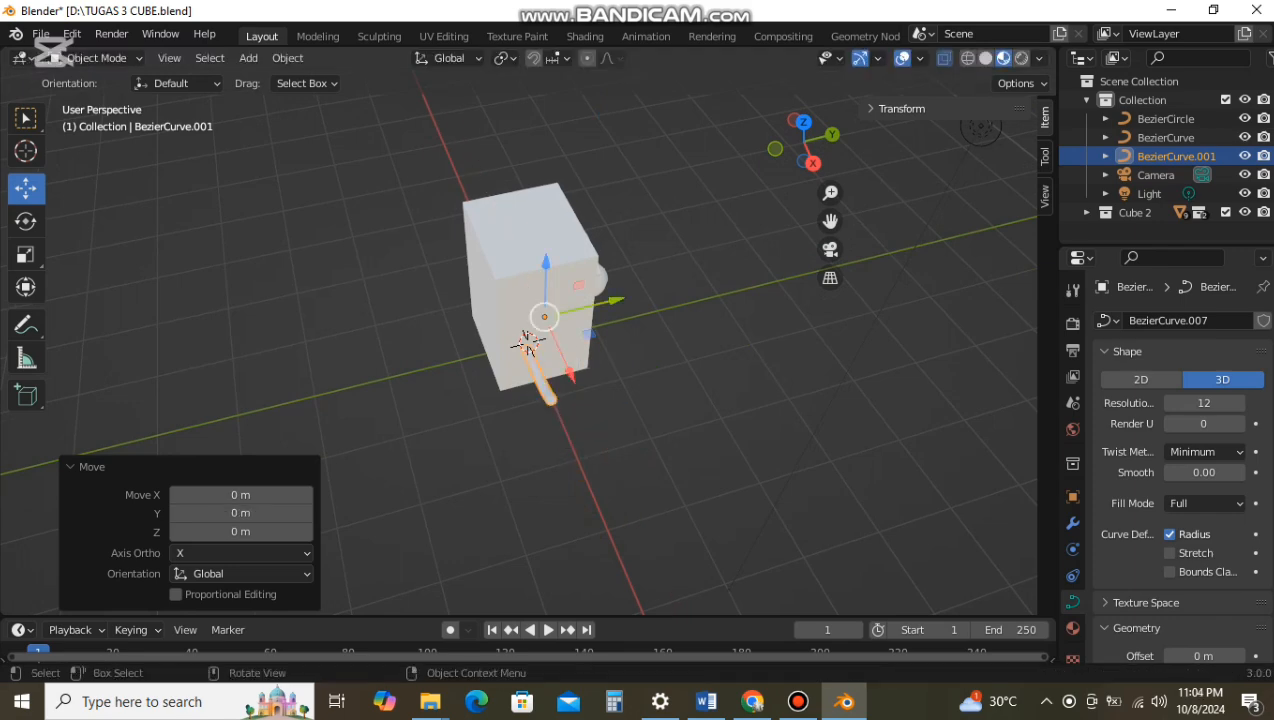
Step: Try a small shift of the duplicated arm along Y, and undo it
drag(611, 300, 627, 296)
scroll(600, 320, up, 3)
middle_drag(640, 330, 630, 290)
key(ctrl+z)
scroll(600, 320, down, 4)
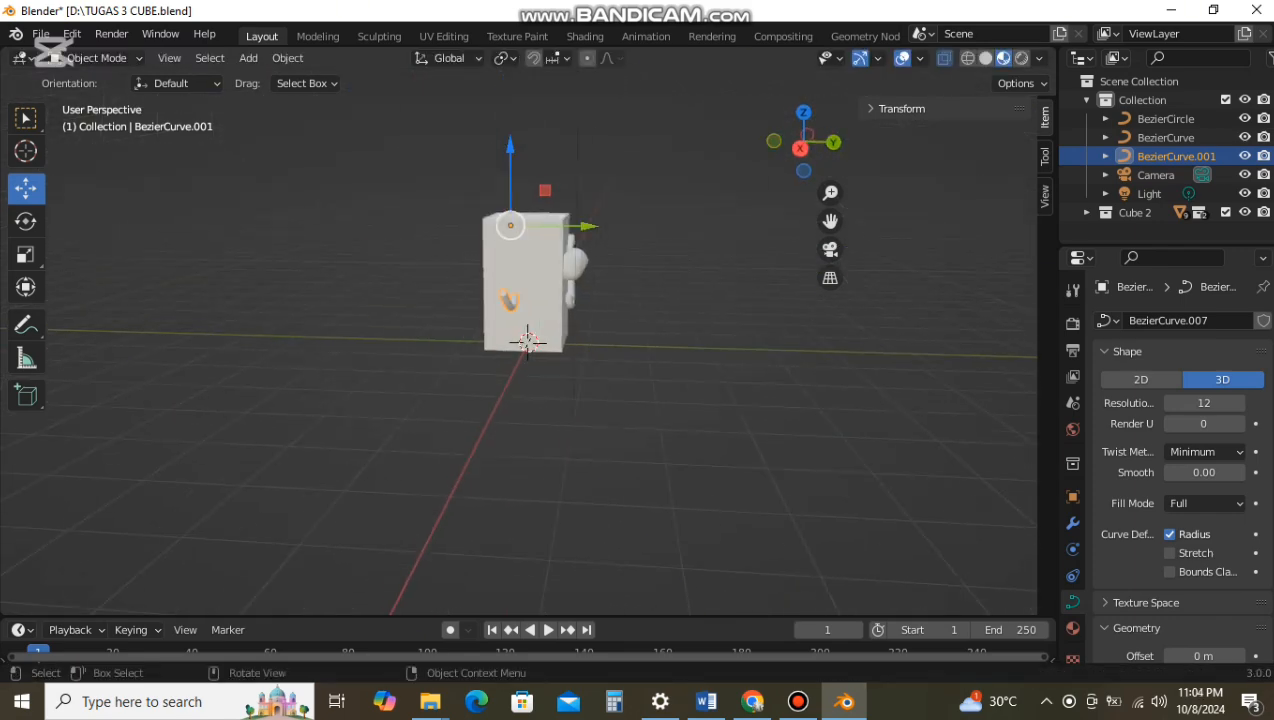
Step: Fine-tune the duplicated arm's position so its inner end joins the cube body's side
drag(523, 340, 523, 331)
click(640, 430)
middle_drag(640, 430, 560, 400)
scroll(560, 380, up, 4)
click(458, 320)
drag(449, 284, 450, 284)
click(640, 430)
Step: Duplicate the cube body and place the copy about 2.23 m along X, beyond the extended arm
middle_drag(640, 430, 400, 326)
click(530, 320)
key(shift+d)
click(368, 316)
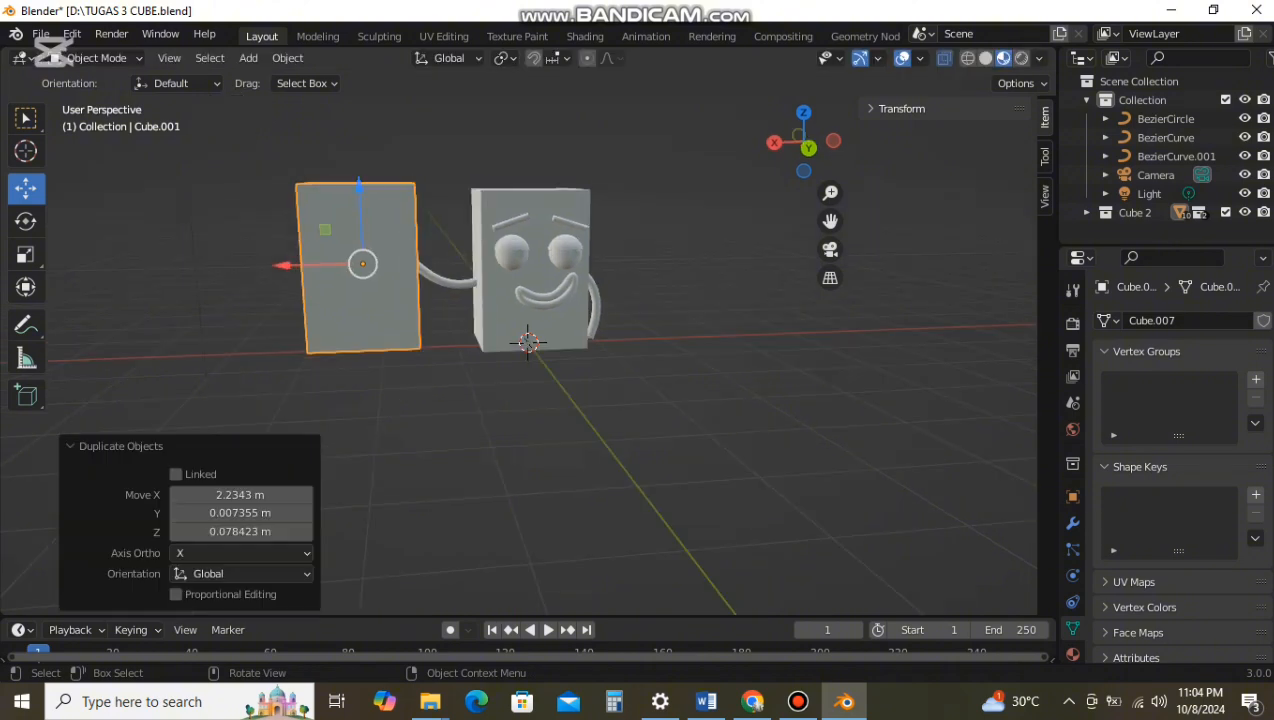
Step: Scale the duplicated body into a taller box and raise it along Z
key(s)
click(400, 328)
drag(241, 552, 300, 552)
drag(359, 187, 356, 97)
Step: Tilt the tall duplicated box slightly sideways with the Rotate tool and deselect it
scroll(356, 110, down, 2)
click(25, 221)
mouse_move(414, 153)
mouse_down()
mouse_move(401, 155)
mouse_move(411, 148)
mouse_up()
click(620, 430)
click(620, 430)
Step: Save the changes to the Blender file
scroll(620, 430, up, 2)
middle_drag(620, 430, 614, 421)
scroll(614, 421, down, 2)
click(40, 34)
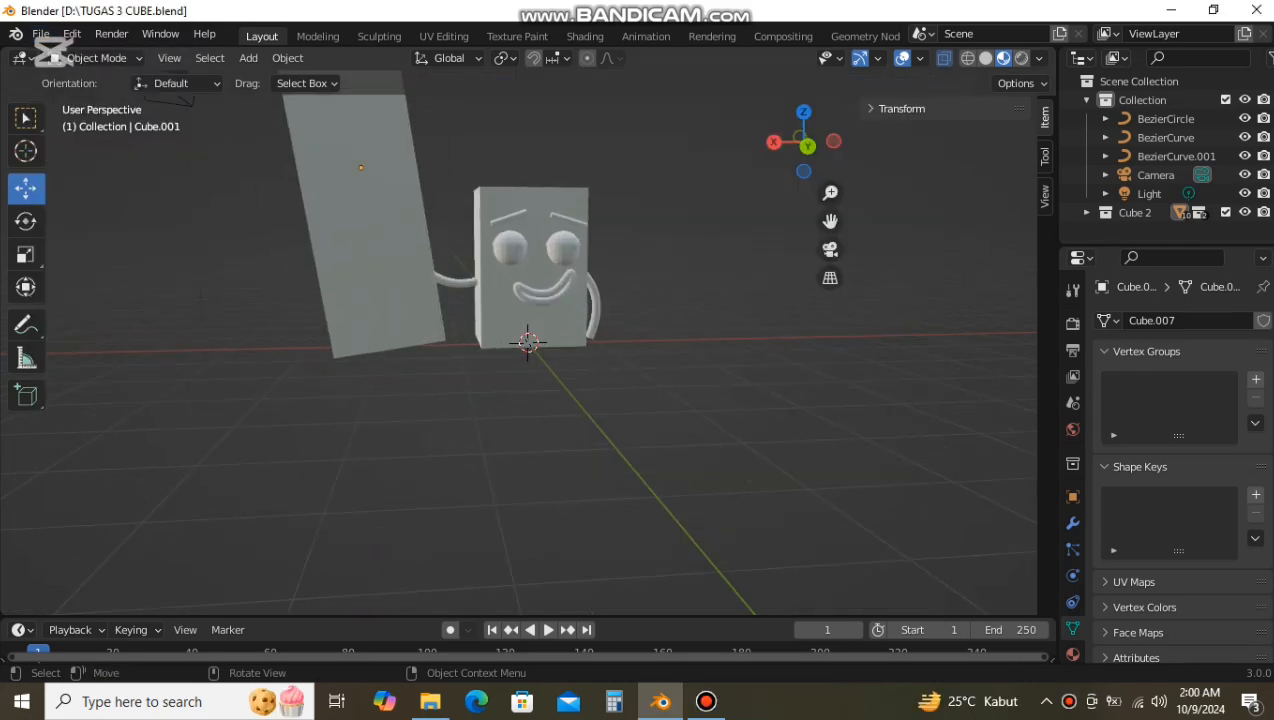
scroll(520, 340, down, 2)
scroll(520, 340, up, 2)
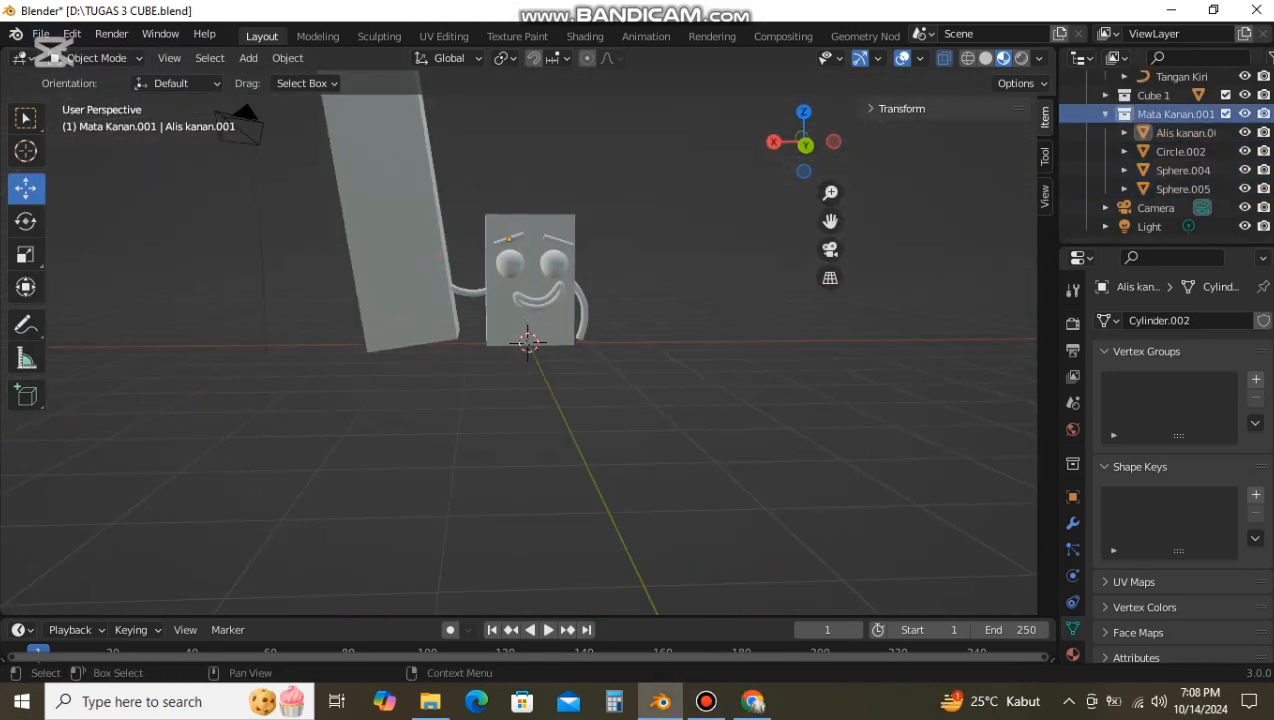
Step: Move the duplicated eye parts (Circle.002, Sphere.004, Sphere.005) to the upper part of the tall box and rotate them slightly
click(1181, 152)
shift+click(1183, 189)
drag(511, 264, 348, 120)
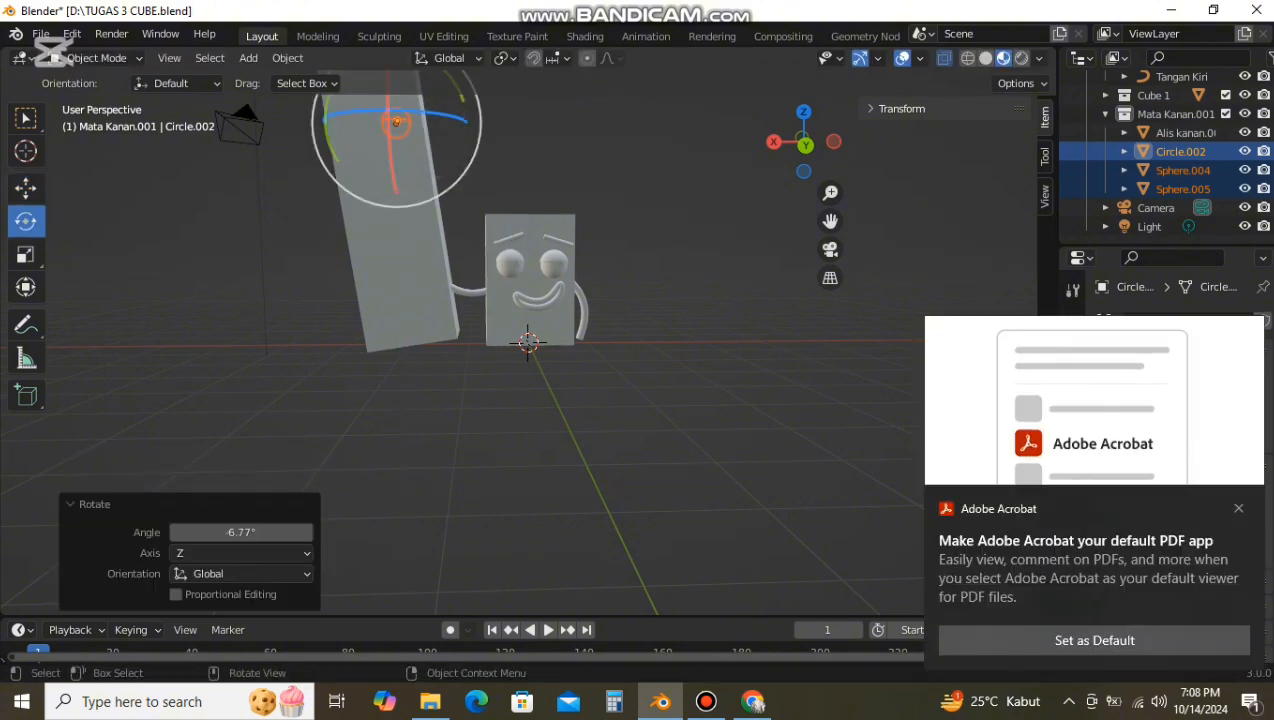
drag(440, 114, 420, 118)
middle_drag(420, 130, 472, 144)
key(ctrl+z)
middle_drag(452, 88, 442, 132)
drag(442, 132, 426, 118)
middle_drag(426, 118, 428, 90)
click(580, 150)
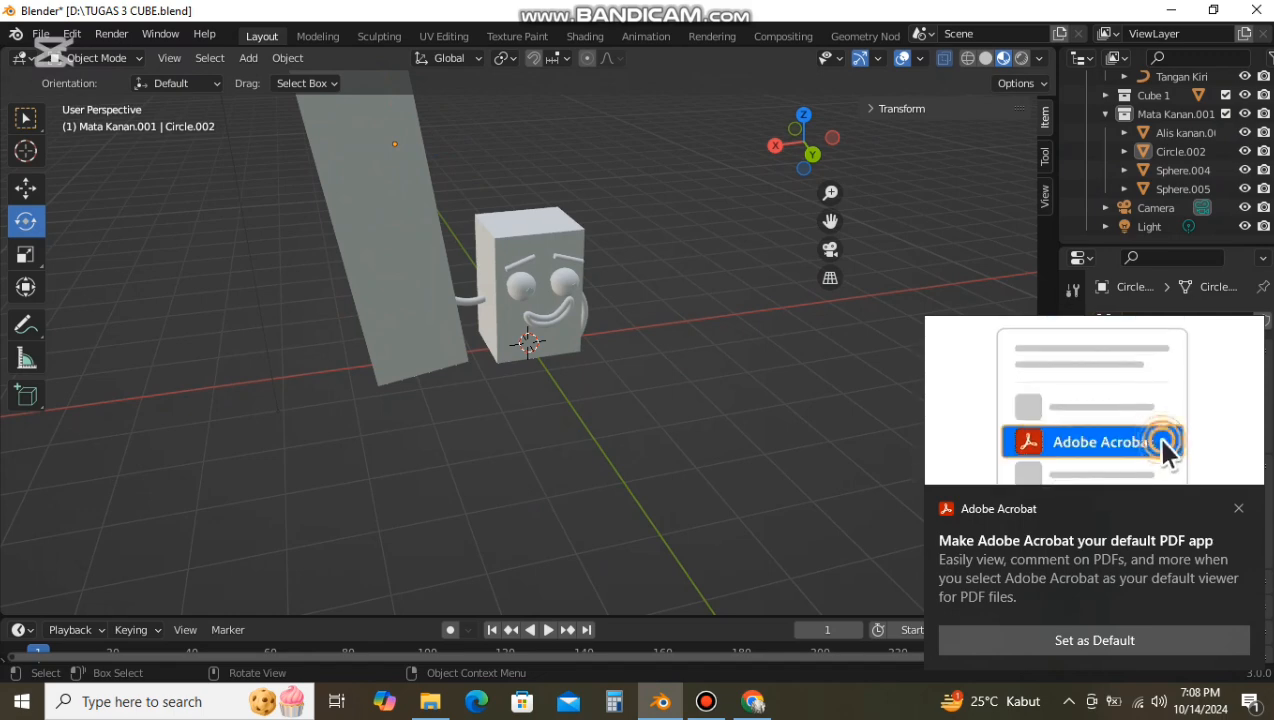
Step: Move the three duplicated eye parts about 0.83 m along Y so they come out of the tall box's front face
scroll(515, 125, down, 4)
middle_drag(560, 200, 522, 136)
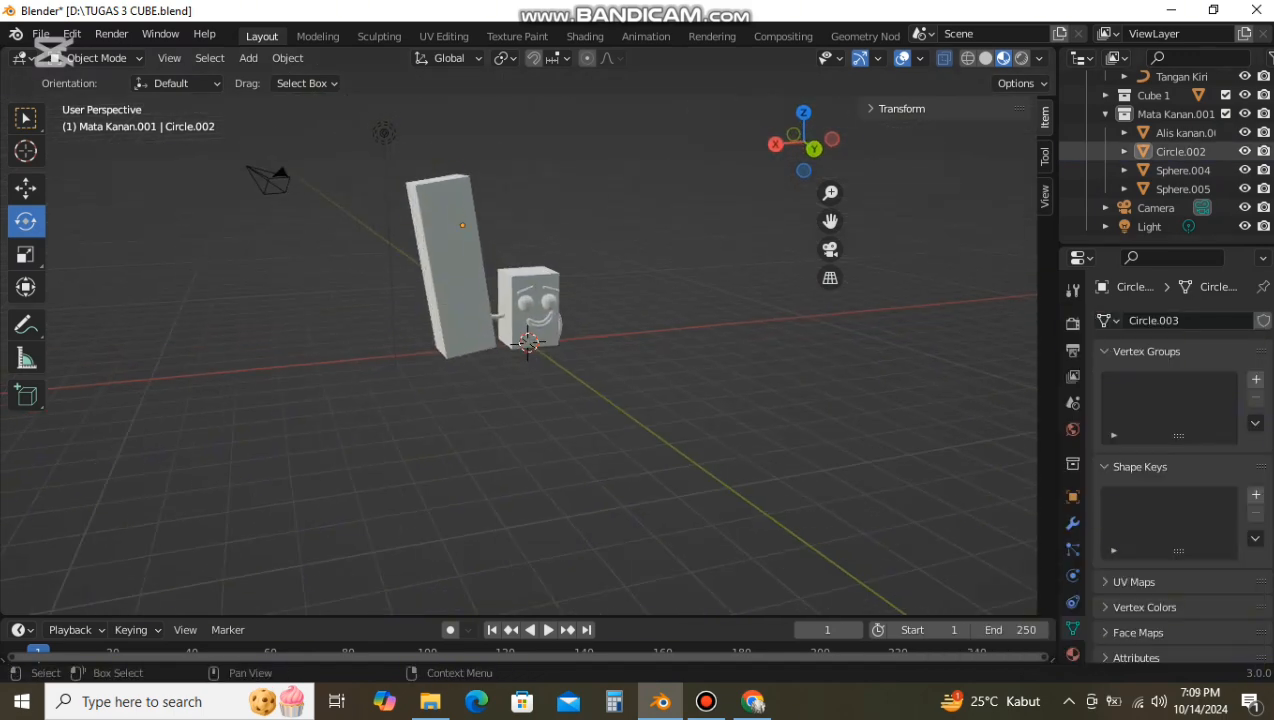
click(1181, 152)
shift+click(1183, 189)
drag(481, 233, 487, 237)
click(552, 175)
scroll(552, 175, up, 4)
middle_drag(600, 190, 650, 243)
scroll(604, 230, up, 2)
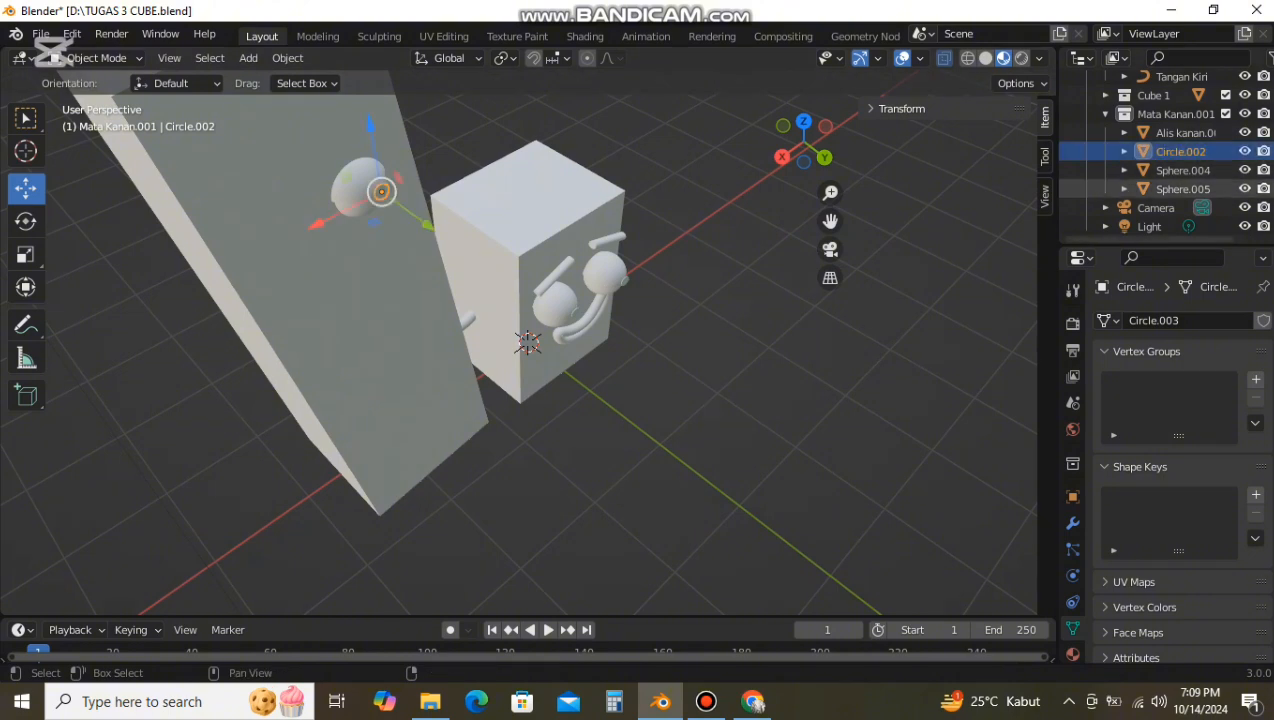
Step: Reselect the three eye parts and fine-tune their depth along Y, ending with a shift of about 0.08 m
key(ctrl+z)
key(g)
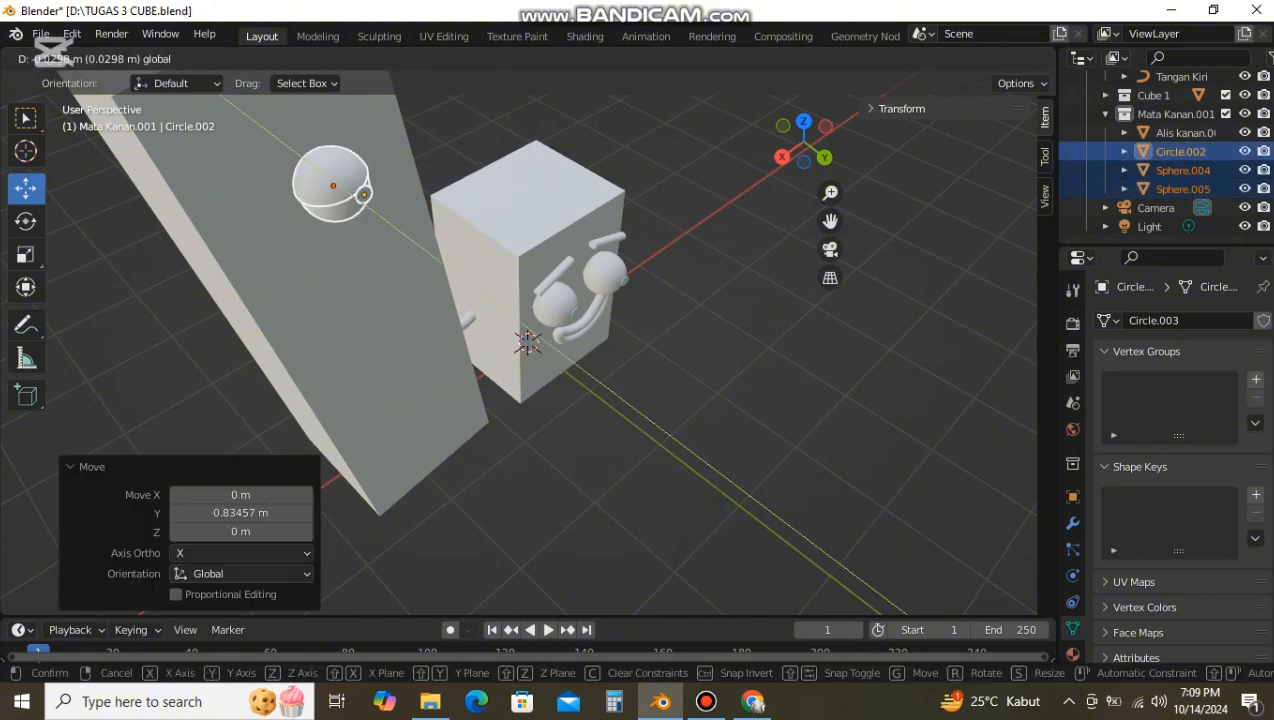
drag(393, 226, 376, 213)
middle_drag(400, 218, 478, 222)
drag(635, 221, 656, 225)
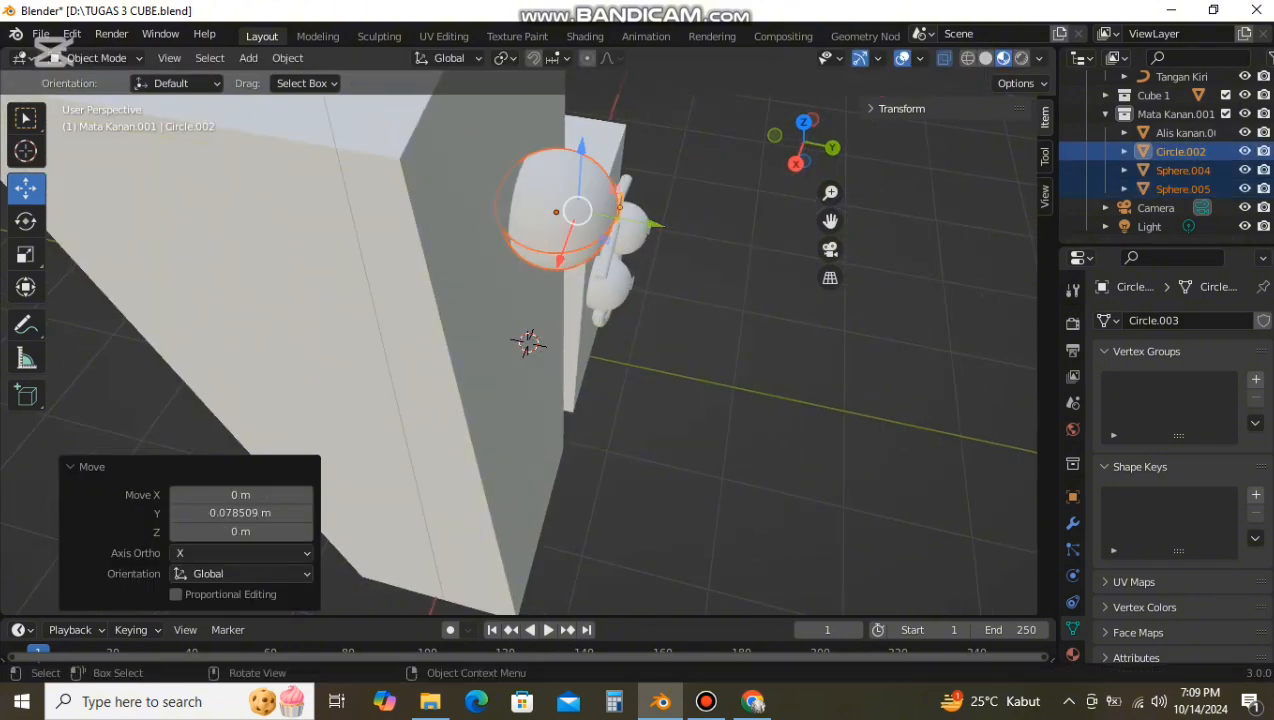
Step: Rotate the three eye parts to follow the tall box's tilted front face and deselect them
drag(507, 260, 524, 246)
middle_drag(524, 246, 364, 210)
scroll(396, 230, down, 6)
drag(366, 192, 376, 193)
middle_drag(376, 193, 408, 195)
drag(428, 166, 440, 138)
click(535, 170)
scroll(535, 170, up, 3)
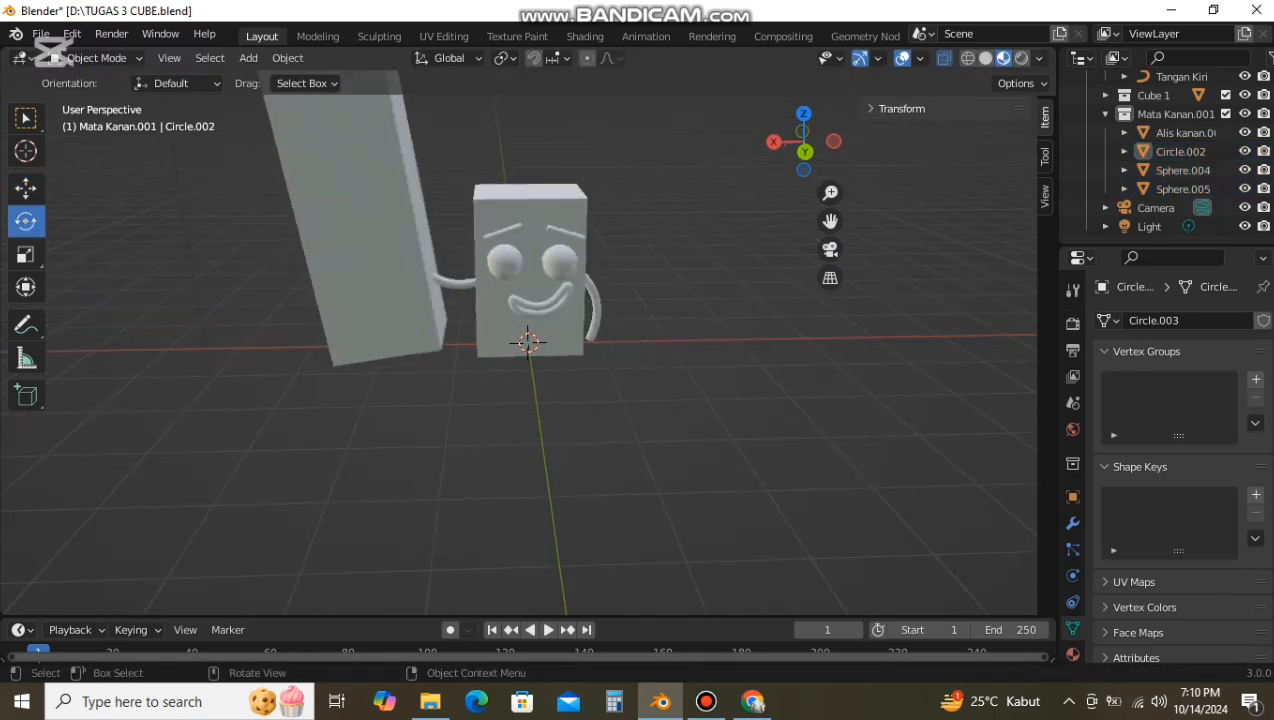
middle_drag(535, 170, 575, 206)
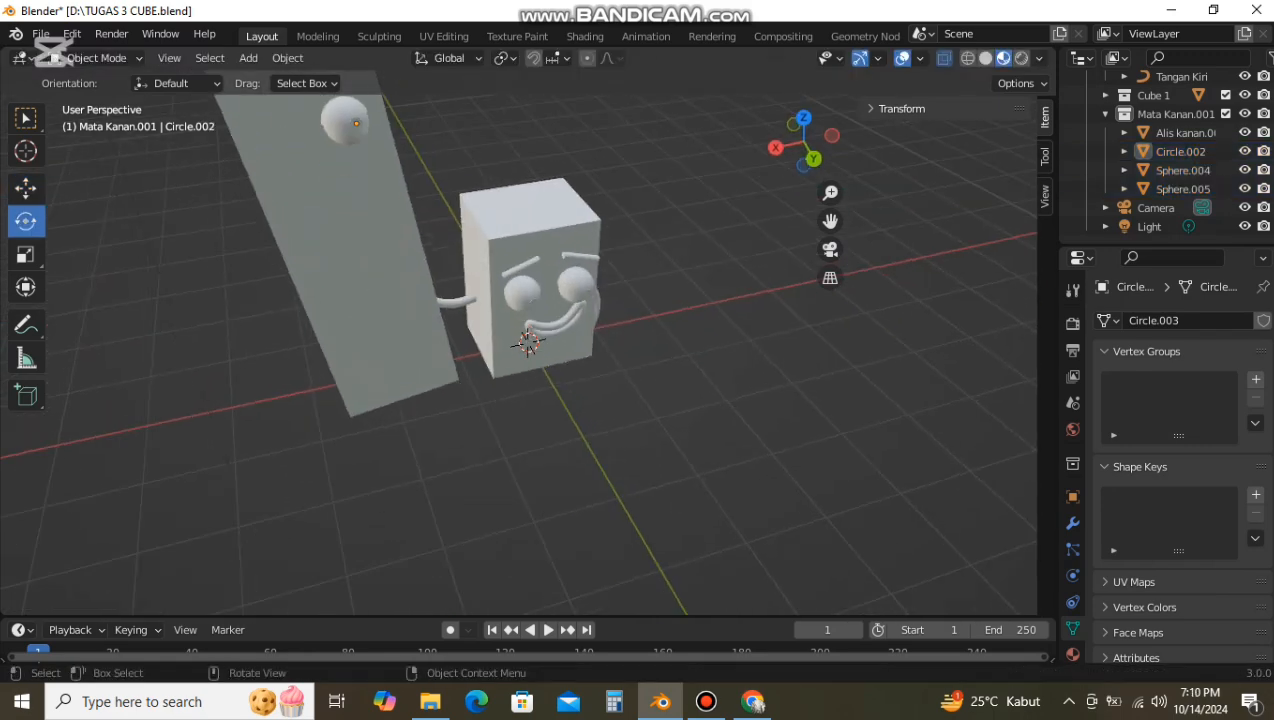
Step: Try scaling the tall box uniformly by about 0.946, and undo the scaling
click(341, 121)
scroll(341, 121, up, 3)
middle_drag(341, 121, 434, 153)
scroll(434, 153, down, 3)
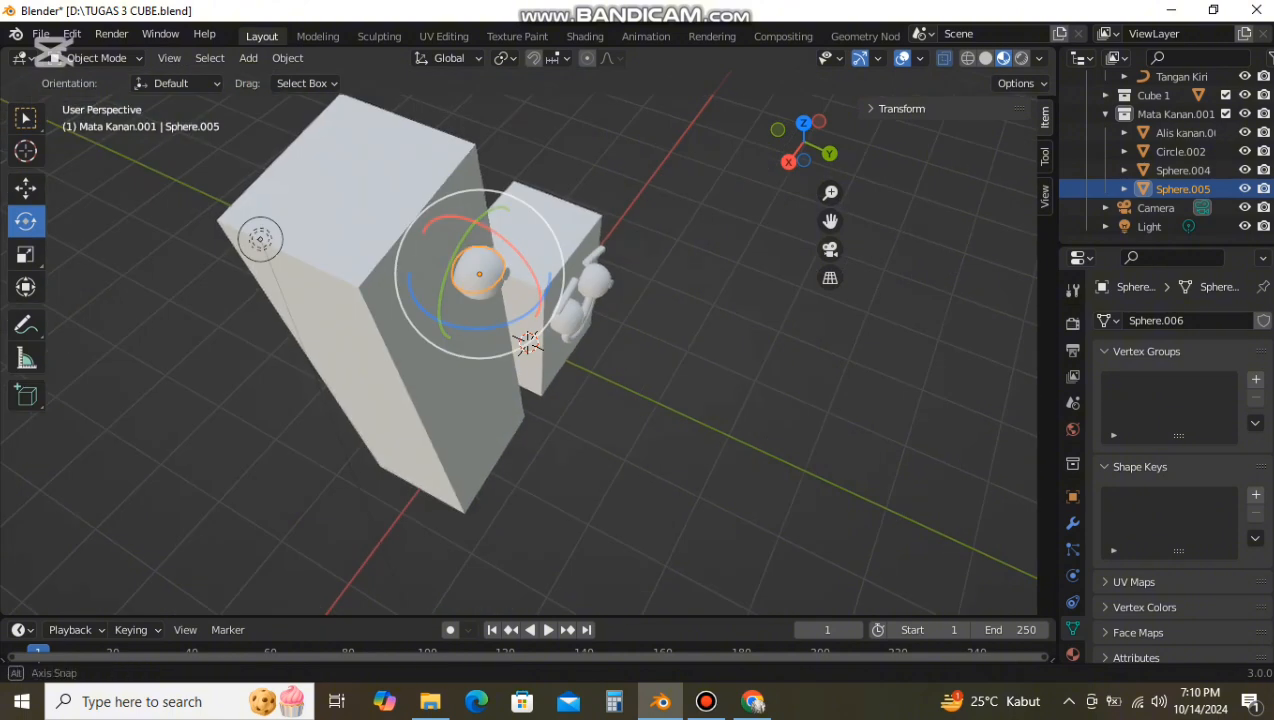
middle_drag(260, 238, 426, 262)
click(426, 262)
key(s)
click(428, 269)
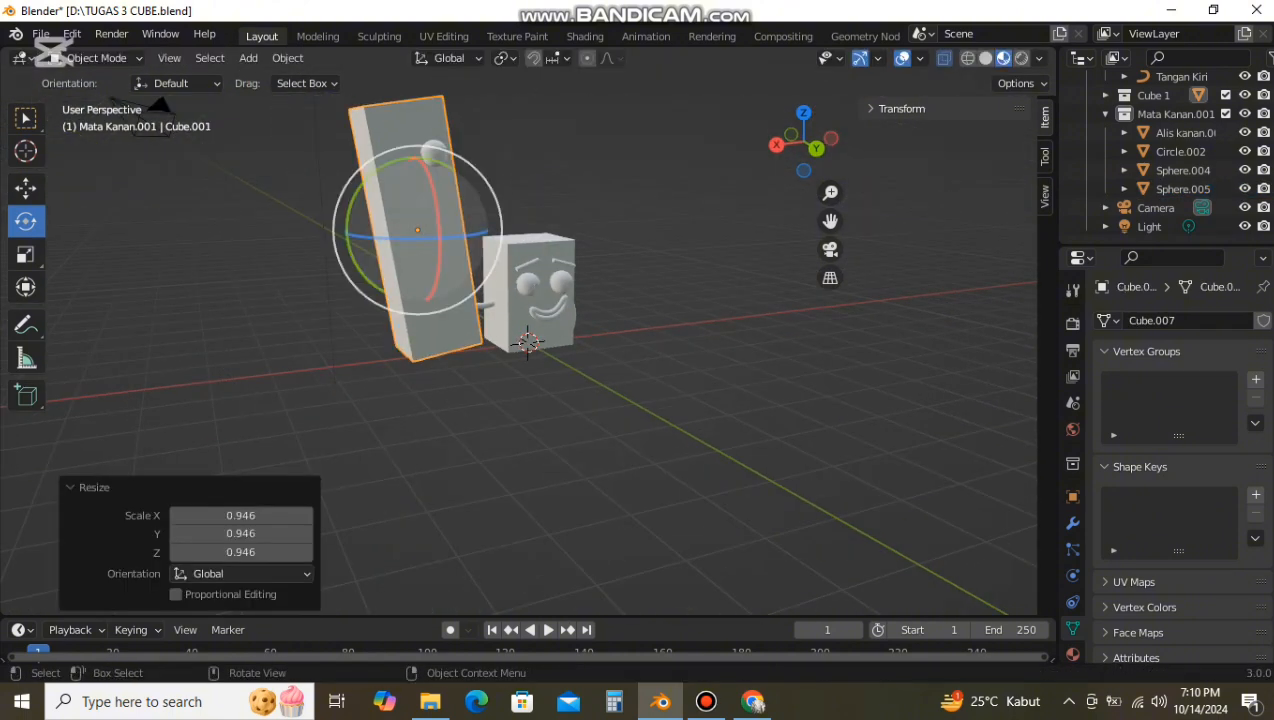
key(ctrl+z)
Step: Hide the viewport sidebar and stretch the tall box along Z only, keeping the X and Y factors at 1.000
key(n)
key(s)
click(428, 269)
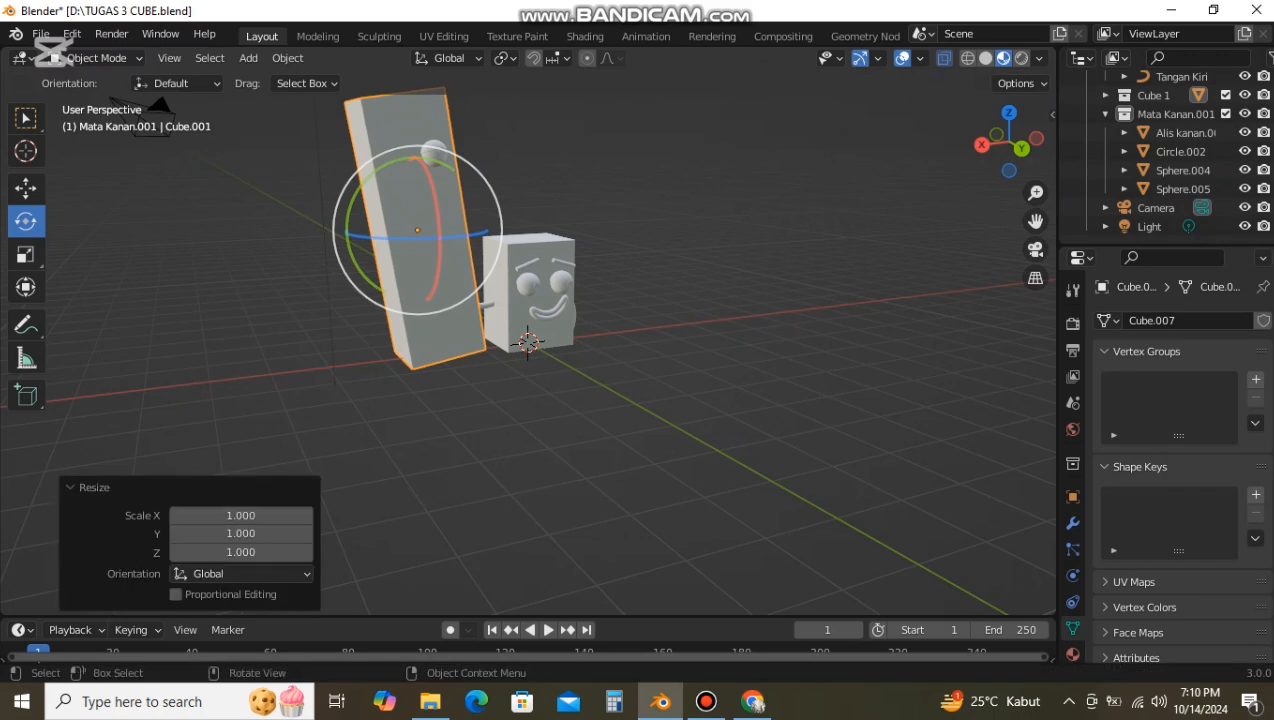
drag(240, 552, 356, 552)
click(240, 552)
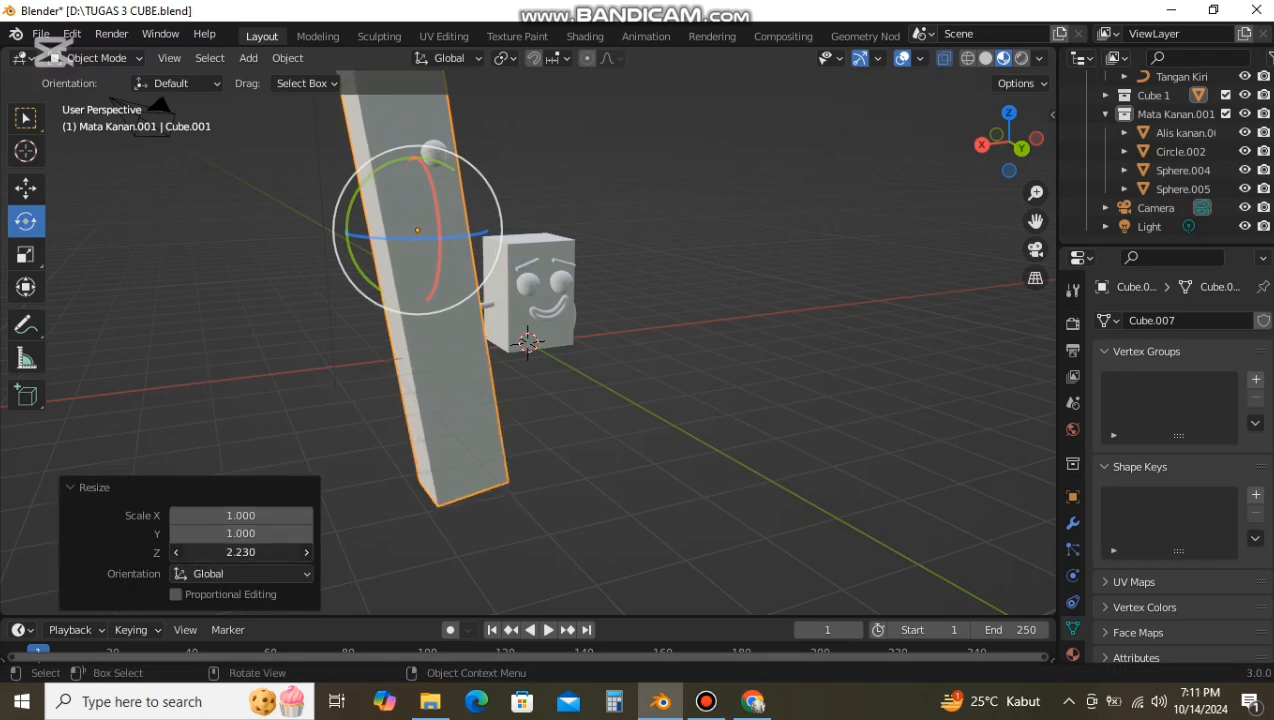
mouse_move(272, 552)
mouse_down()
mouse_move(238, 552)
mouse_move(260, 552)
mouse_up()
click(505, 298)
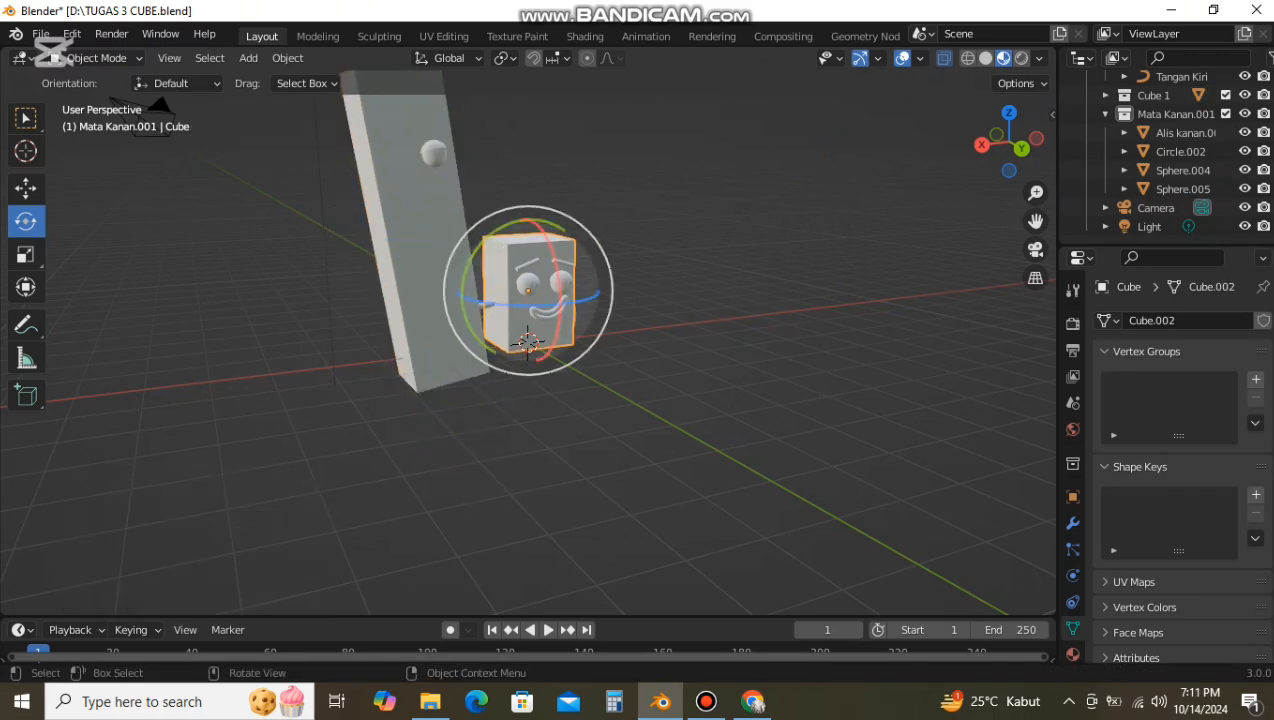
key(s)
click(505, 298)
Step: Shorten the tall box with a Z scale factor of 0.7
click(412, 249)
key(s)
click(412, 249)
double_click(240, 552)
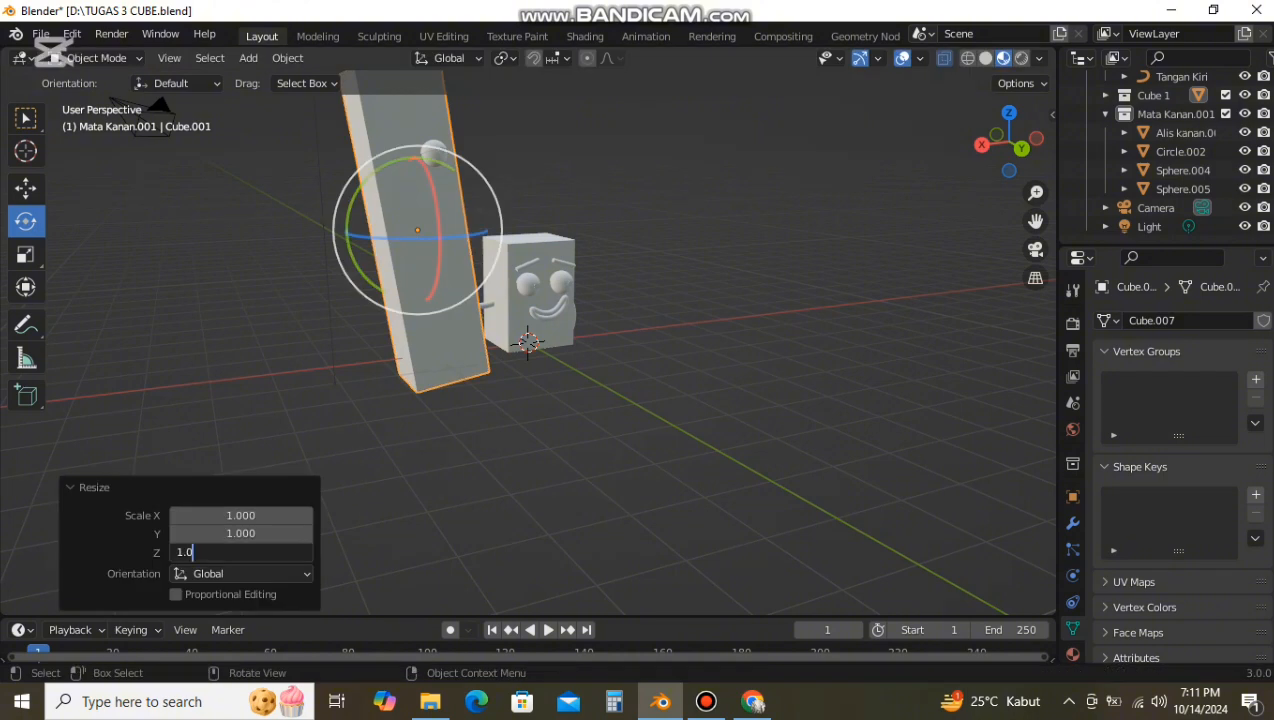
text(0.7)
key(Return)
Step: Move Circle.002, Sphere.004 and Sphere.005 together slightly lower on the shortened box's front face
middle_drag(560, 420, 500, 422)
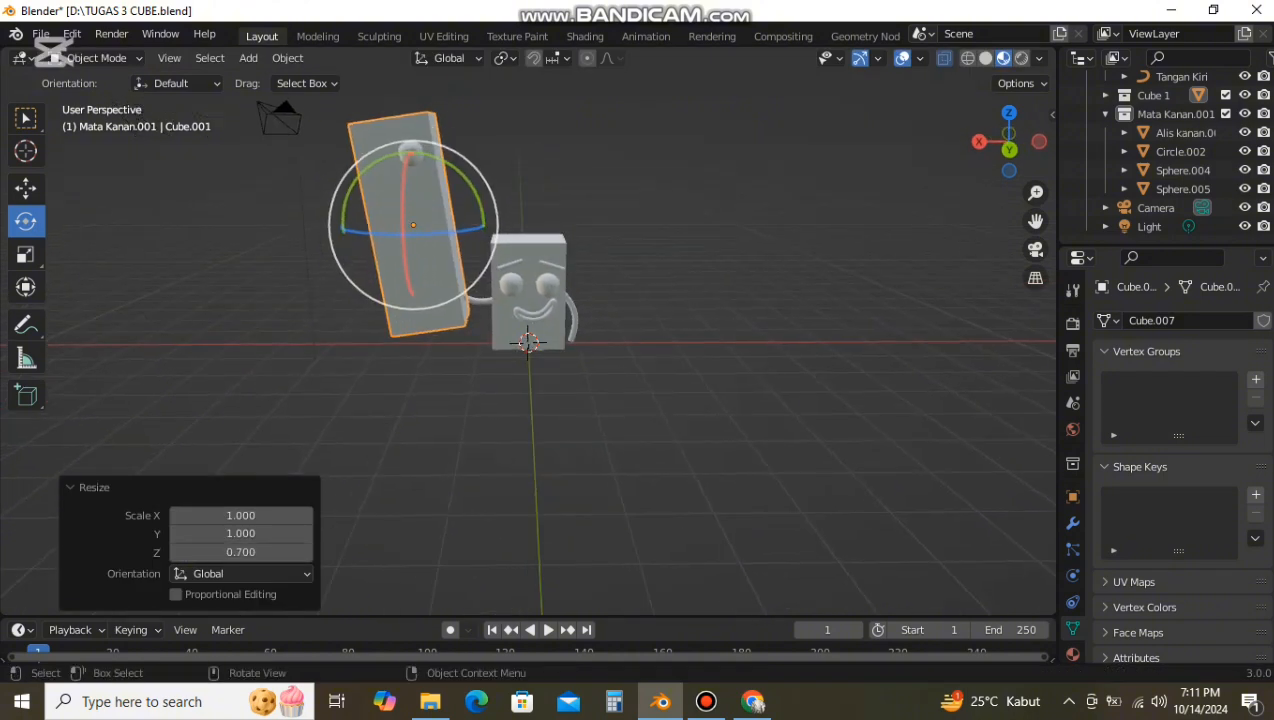
click(26, 119)
click(1181, 152)
shift+click(1183, 189)
key(g)
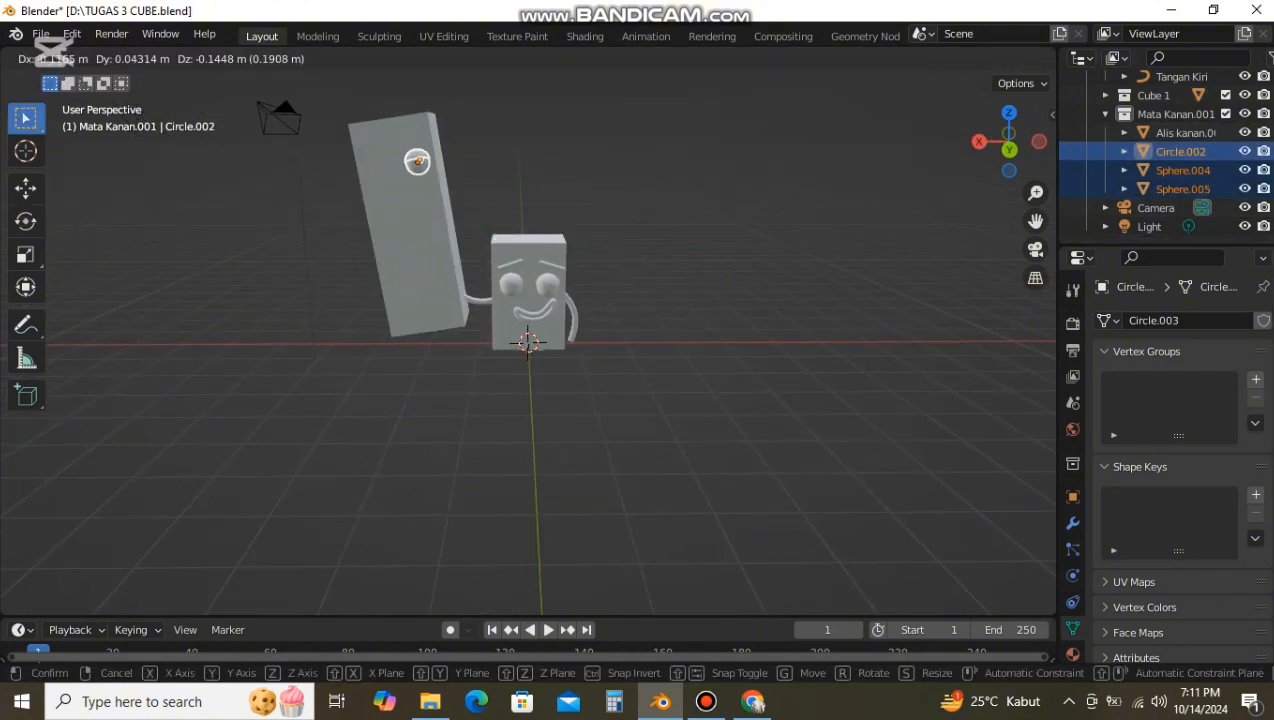
click(420, 164)
Step: Try shifting the tall box about -0.35 m along X toward the small cube, and undo the move
middle_drag(430, 260, 550, 270)
click(26, 188)
click(445, 270)
middle_drag(470, 290, 375, 288)
scroll(387, 288, up, 1)
drag(308, 213, 333, 212)
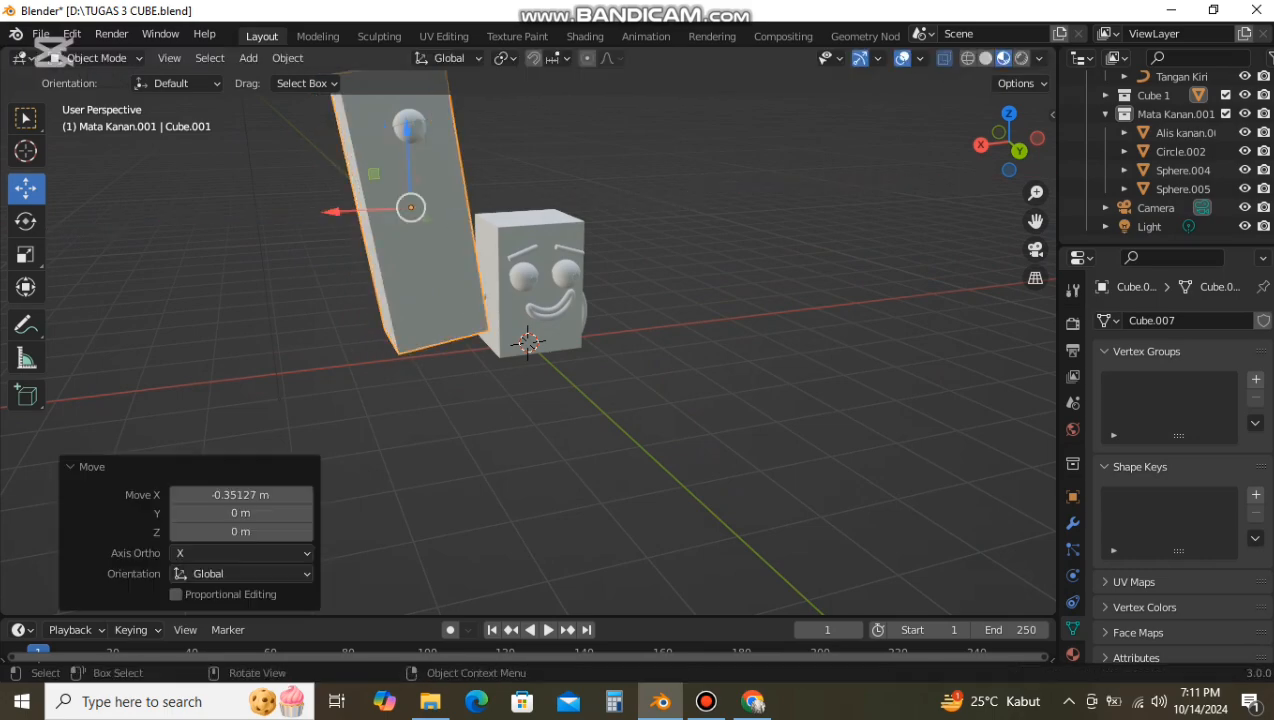
key(ctrl+z)
Step: Nudge the three eye parts against the tall box's face, ending with about -0.029 m along Y, and deselect them
click(1181, 152)
shift+click(1183, 189)
drag(332, 127, 334, 127)
middle_drag(345, 170, 466, 184)
drag(604, 156, 601, 156)
click(650, 205)
middle_drag(650, 205, 520, 300)
drag(394, 427, 393, 423)
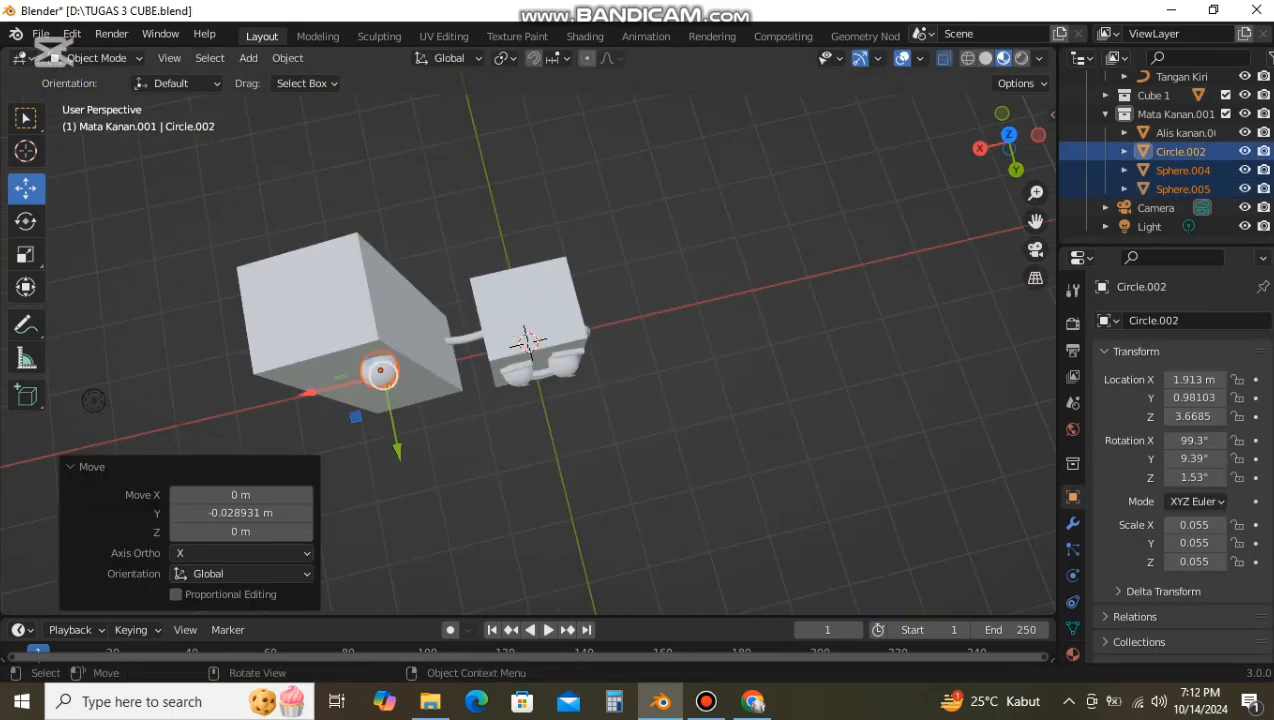
click(450, 450)
Step: Rotate the eyelid dome Sphere.005 by about 88.2° around the tall character's eye
scroll(450, 445, up, 2)
middle_drag(450, 440, 545, 390)
scroll(465, 365, up, 2)
click(262, 202)
key(r)
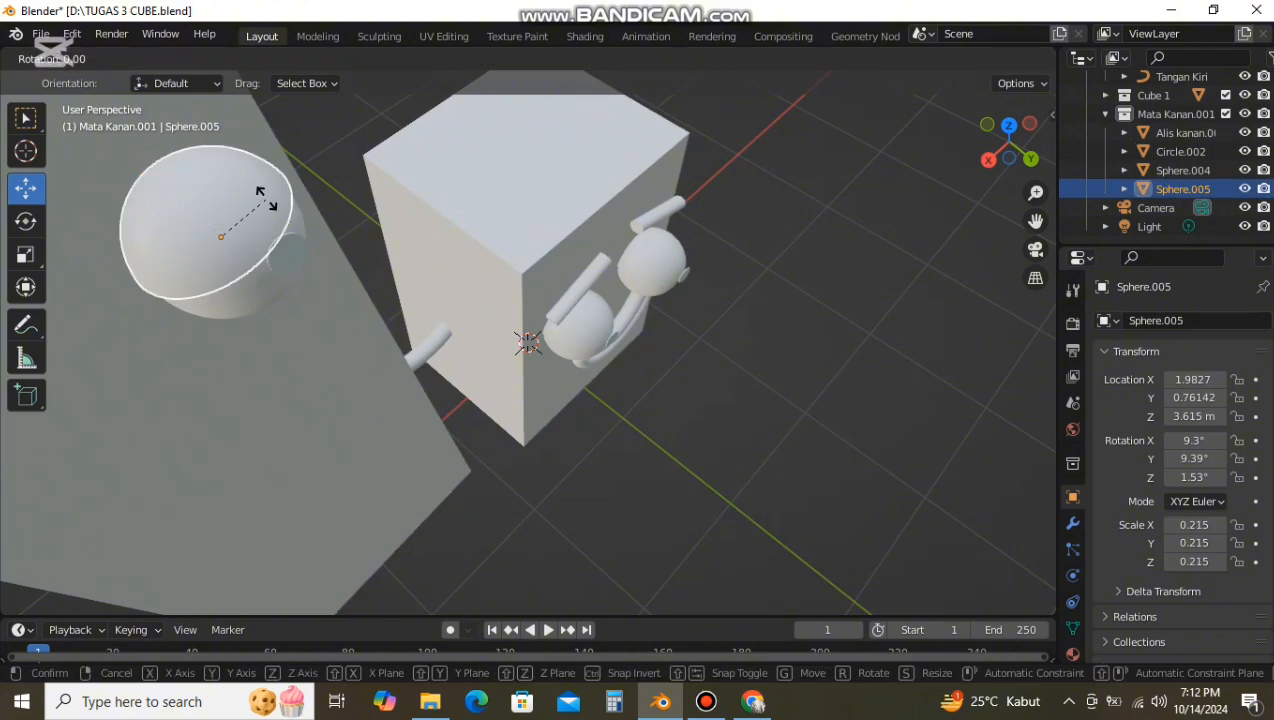
click(183, 192)
middle_drag(215, 230, 125, 170)
scroll(125, 170, down, 3)
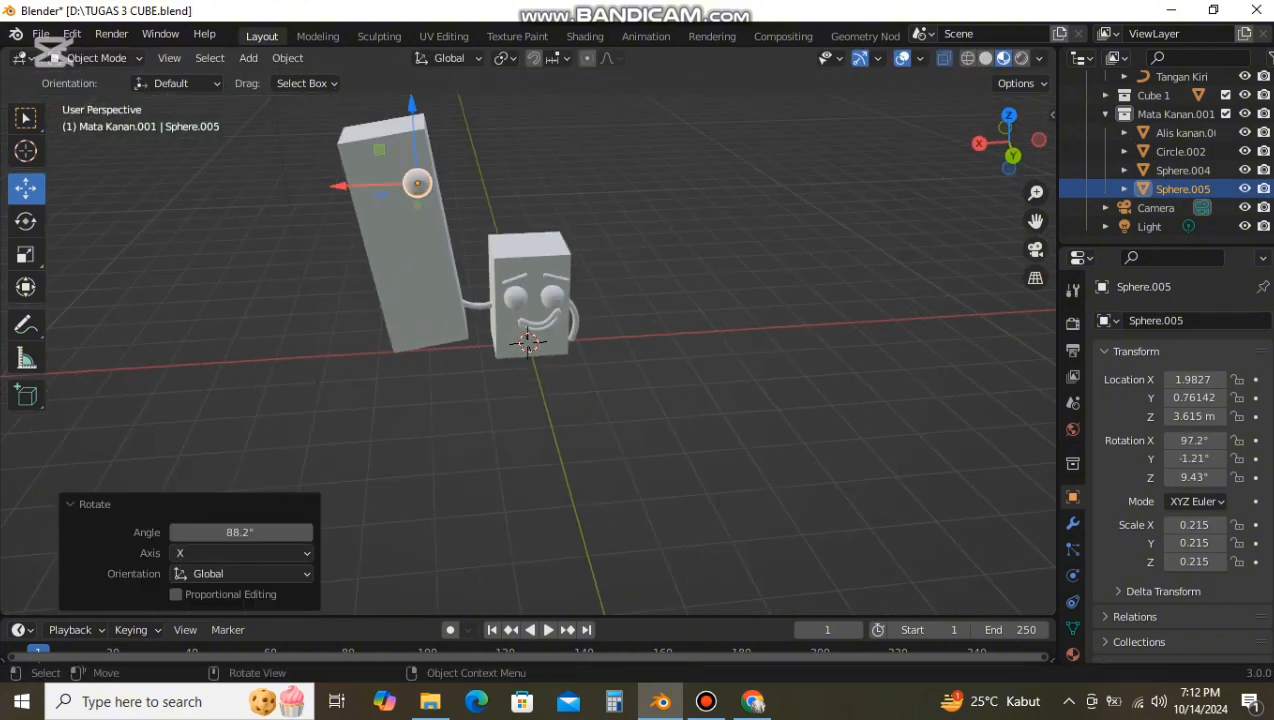
Step: Rotate the eyelid dome Sphere.005 by about another 17° around the global X axis
click(1009, 125)
click(1009, 142)
drag(1009, 142, 1022, 75)
click(1037, 127)
scroll(880, 260, up, 2)
middle_drag(880, 260, 835, 355)
drag(620, 168, 620, 168)
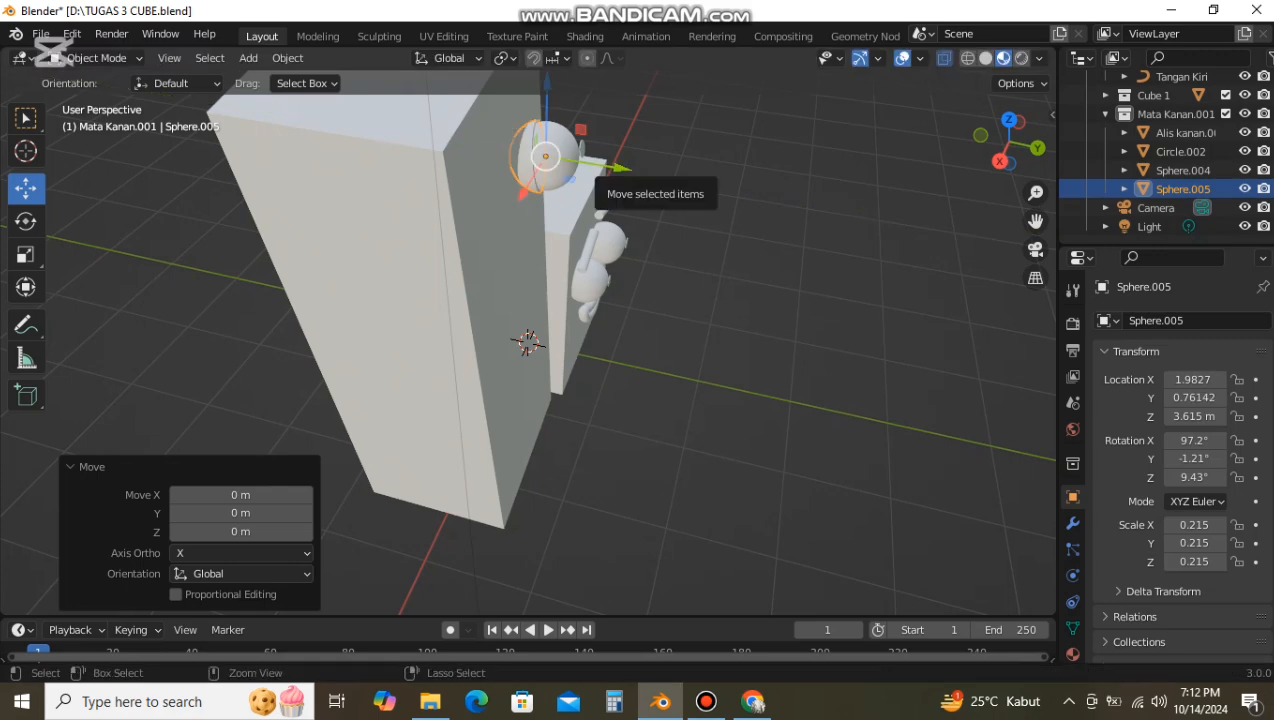
click(640, 165)
click(533, 150)
key(r)
key(x)
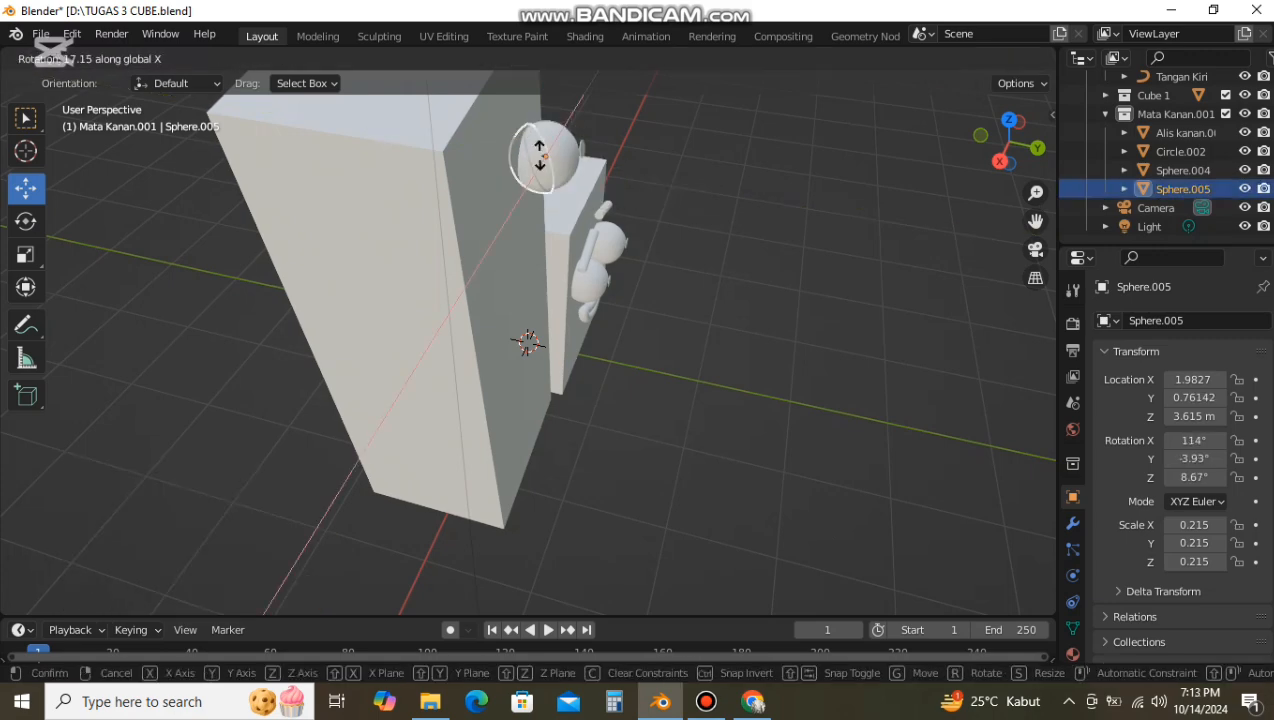
click(540, 155)
Step: Push the three eye parts about 0.012 m back along Y toward the tall box and deselect them
click(1180, 152)
shift+click(1183, 189)
click(558, 154)
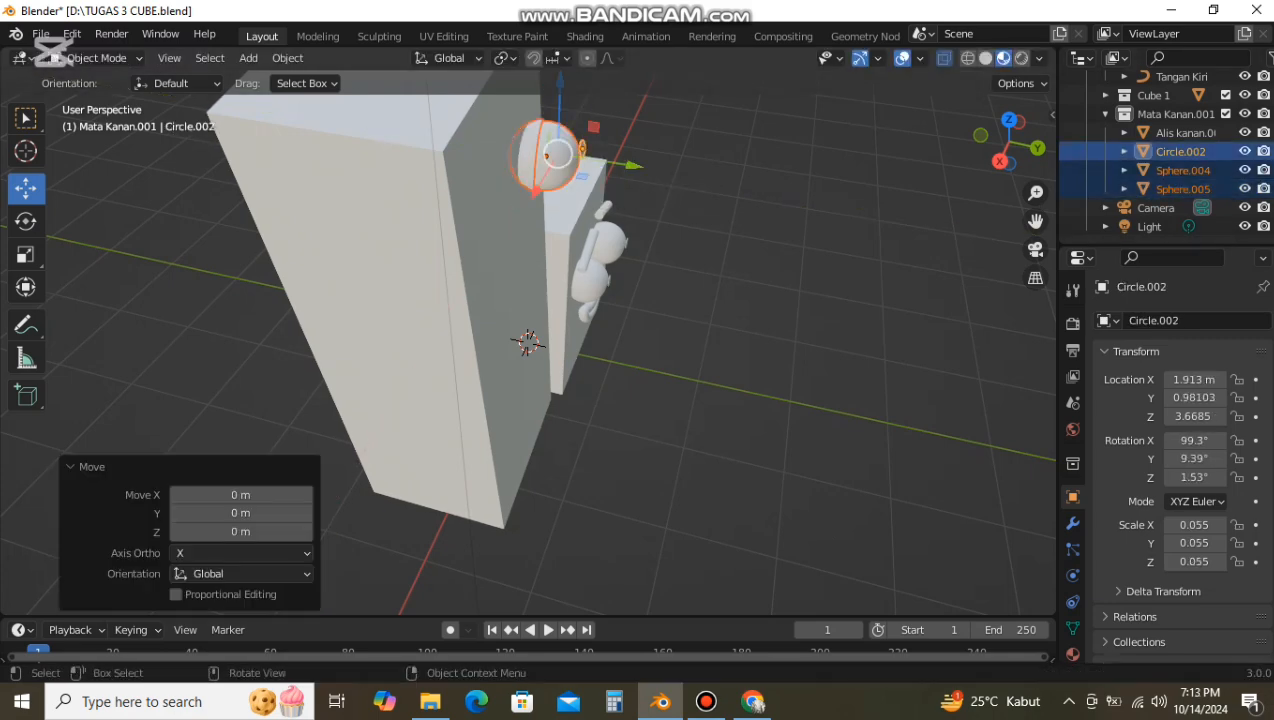
drag(632, 165, 629, 165)
click(690, 190)
Step: Adjust the tilt of the tall character's eyelid dome by rotating it around the X axis
scroll(545, 212, down, 2)
middle_drag(690, 190, 546, 231)
scroll(546, 231, up, 2)
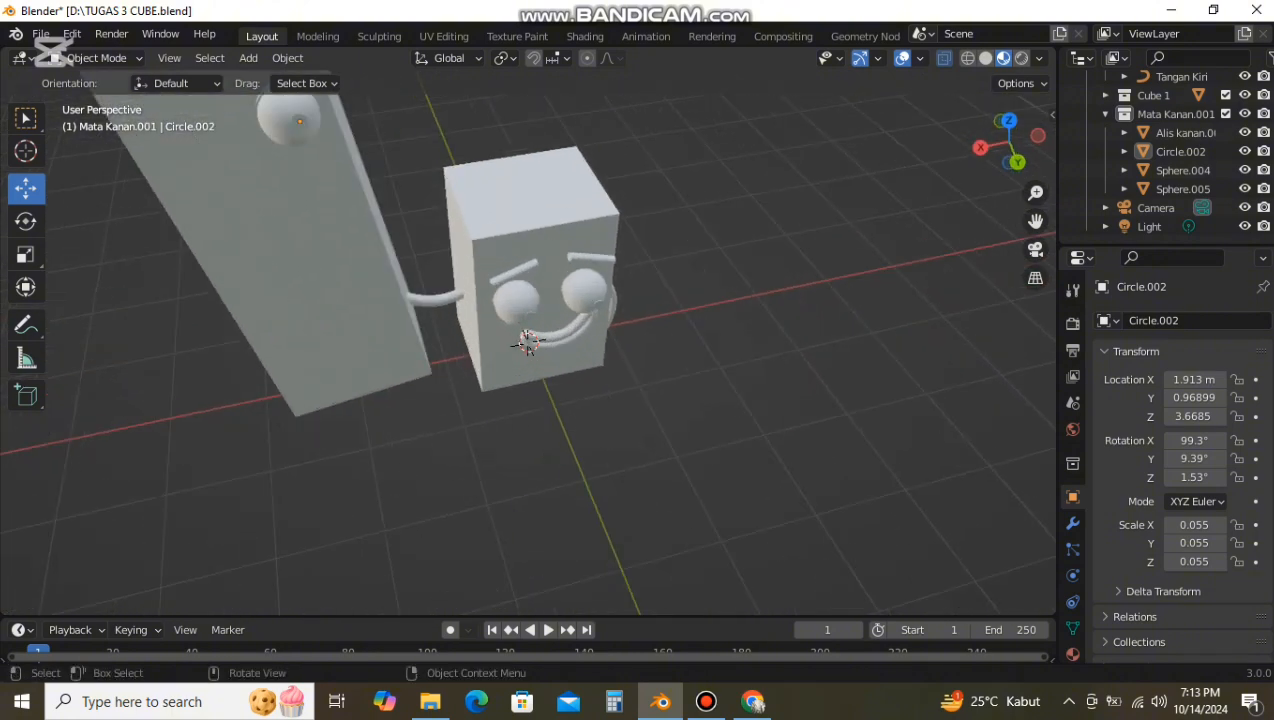
scroll(440, 290, up, 1)
middle_drag(440, 290, 535, 335)
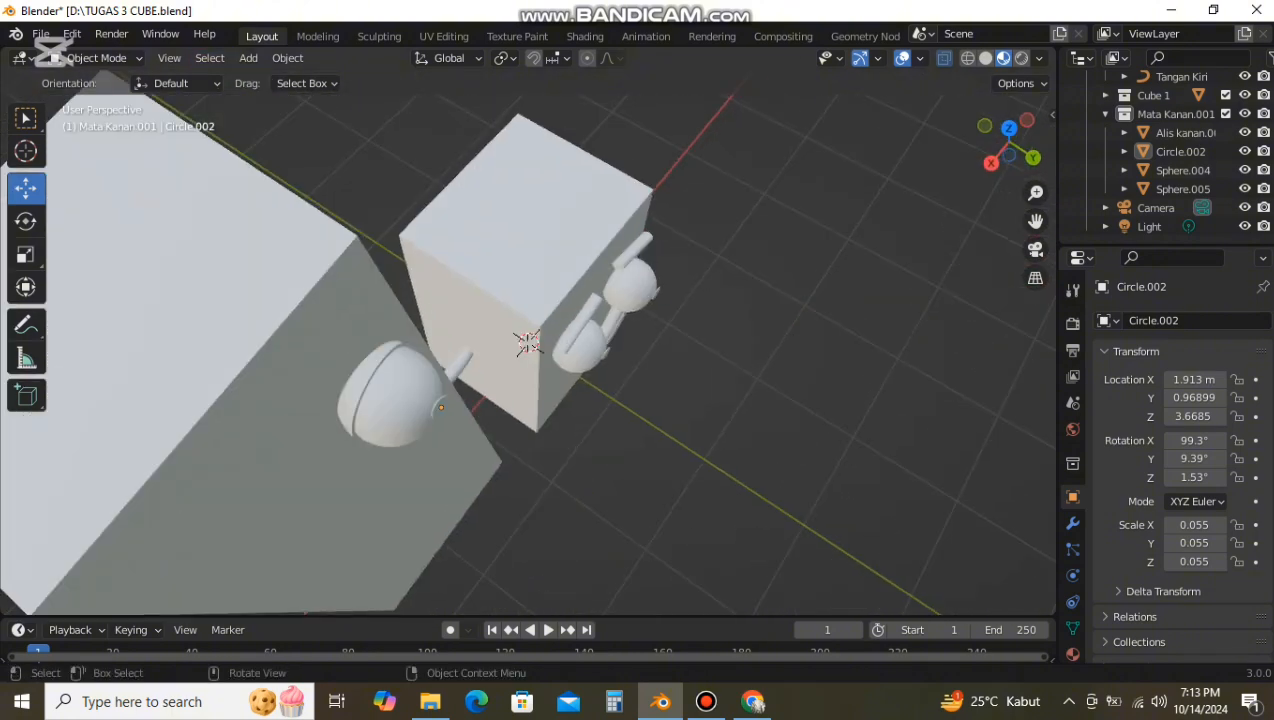
click(370, 374)
key(r)
key(x)
click(390, 373)
middle_drag(390, 373, 340, 326)
scroll(264, 316, down, 3)
scroll(290, 320, up, 2)
Step: Scale the pupil disc Circle.002 down to about 0.051
click(680, 310)
middle_drag(680, 310, 792, 365)
scroll(695, 240, up, 2)
scroll(695, 240, down, 4)
scroll(695, 240, up, 2)
scroll(528, 343, up, 1)
key(s)
click(640, 300)
Step: Lower the pupil disc about 0.07 m along Z and push it about 0.017 m back along Y toward the eyeball
scroll(655, 365, up, 2)
scroll(800, 375, down, 2)
click(410, 255)
click(692, 190)
drag(702, 164, 693, 205)
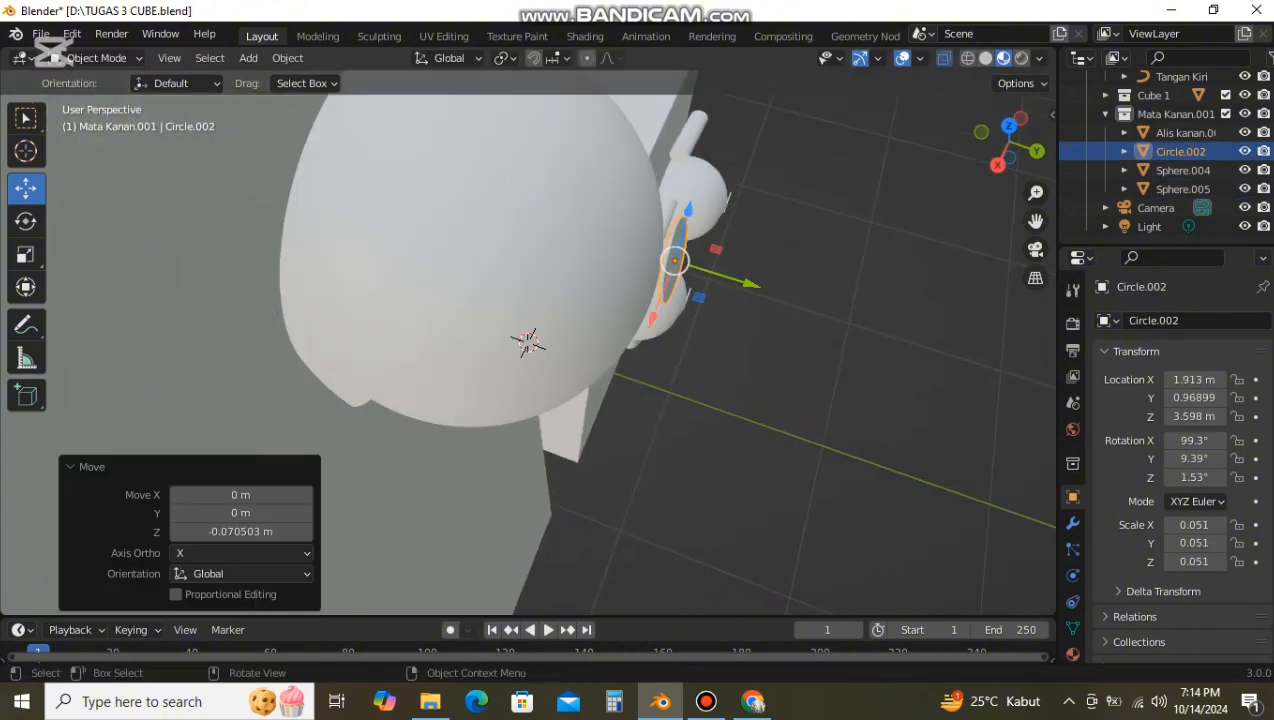
drag(750, 283, 733, 278)
Step: Shrink the pupil disc Circle.002 further to a scale of about 0.030
scroll(652, 275, down, 2)
mouse_move(733, 278)
middle_down()
mouse_move(652, 275)
mouse_move(732, 278)
mouse_move(742, 262)
middle_up()
key(s)
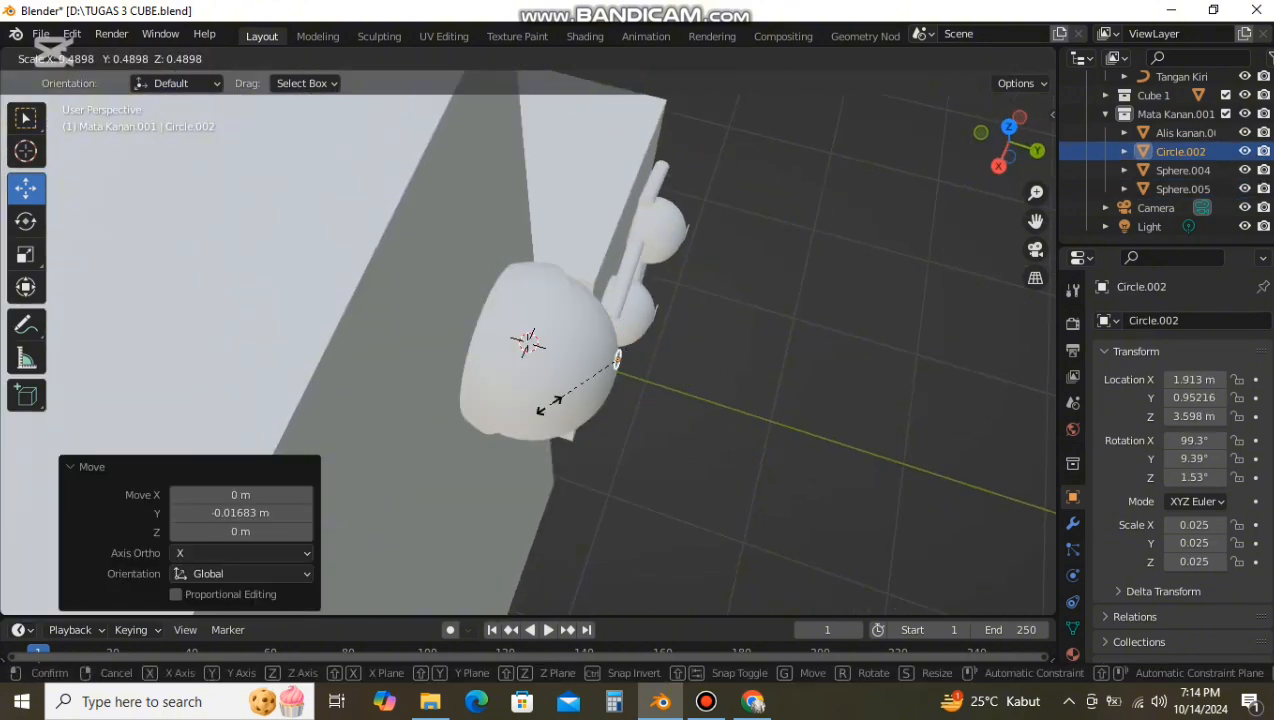
click(549, 404)
key(s)
click(704, 407)
middle_drag(704, 407, 580, 328)
scroll(580, 328, down, 4)
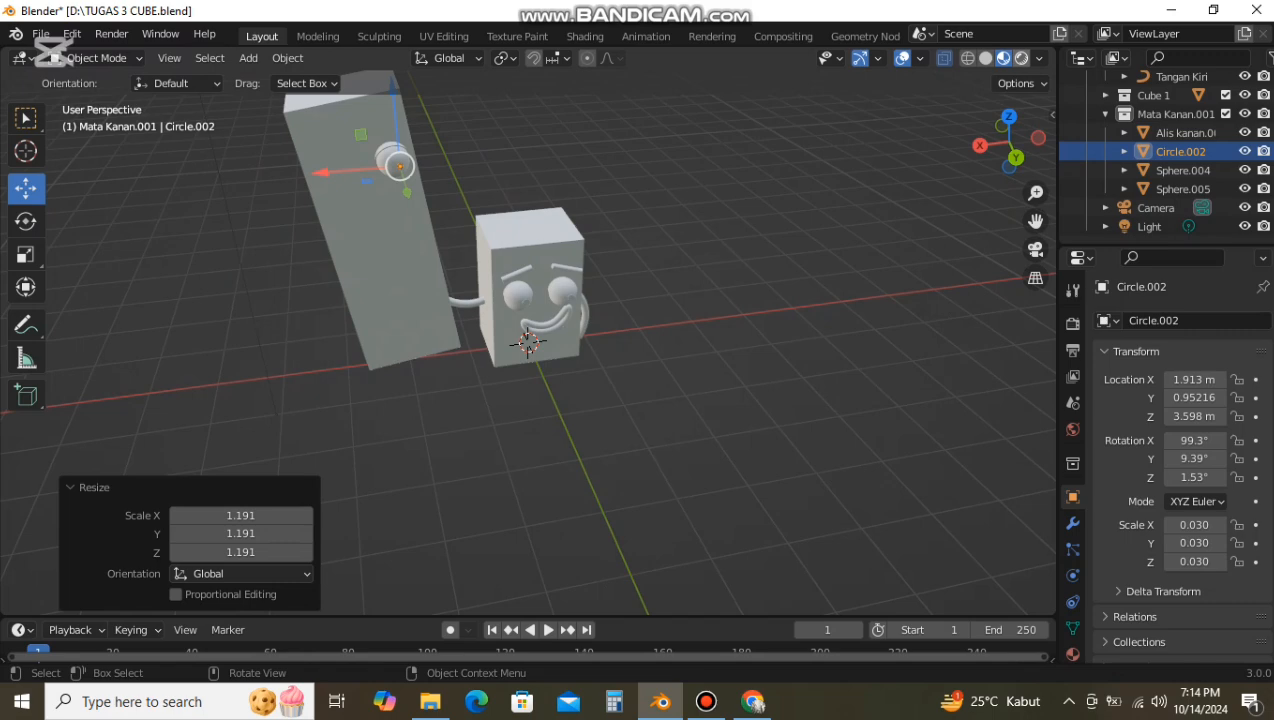
Step: Preview the characters in rendered shading, and switch the viewport to solid shading
click(1021, 58)
click(720, 300)
mouse_move(680, 300)
middle_down()
mouse_move(742, 360)
mouse_move(738, 342)
middle_up()
click(985, 58)
Step: Select the tall character's pupil disc and scale it down to about 0.015
scroll(700, 330, up, 2)
scroll(700, 330, up, 3)
click(155, 474)
key(s)
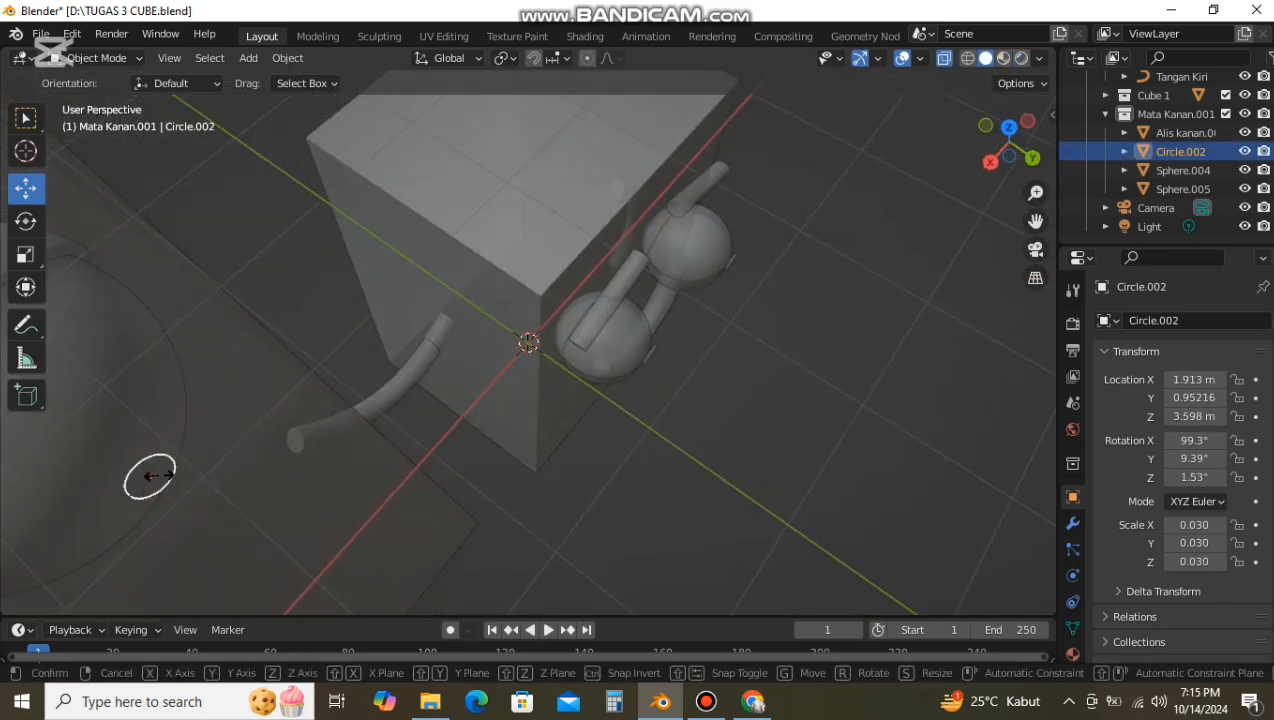
click(165, 470)
scroll(165, 470, down, 1)
Step: Reposition the small pupil on the eyeball with slight X and Y moves and about -0.038 m along Z
drag(299, 460, 301, 458)
drag(408, 447, 401, 439)
drag(302, 450, 304, 448)
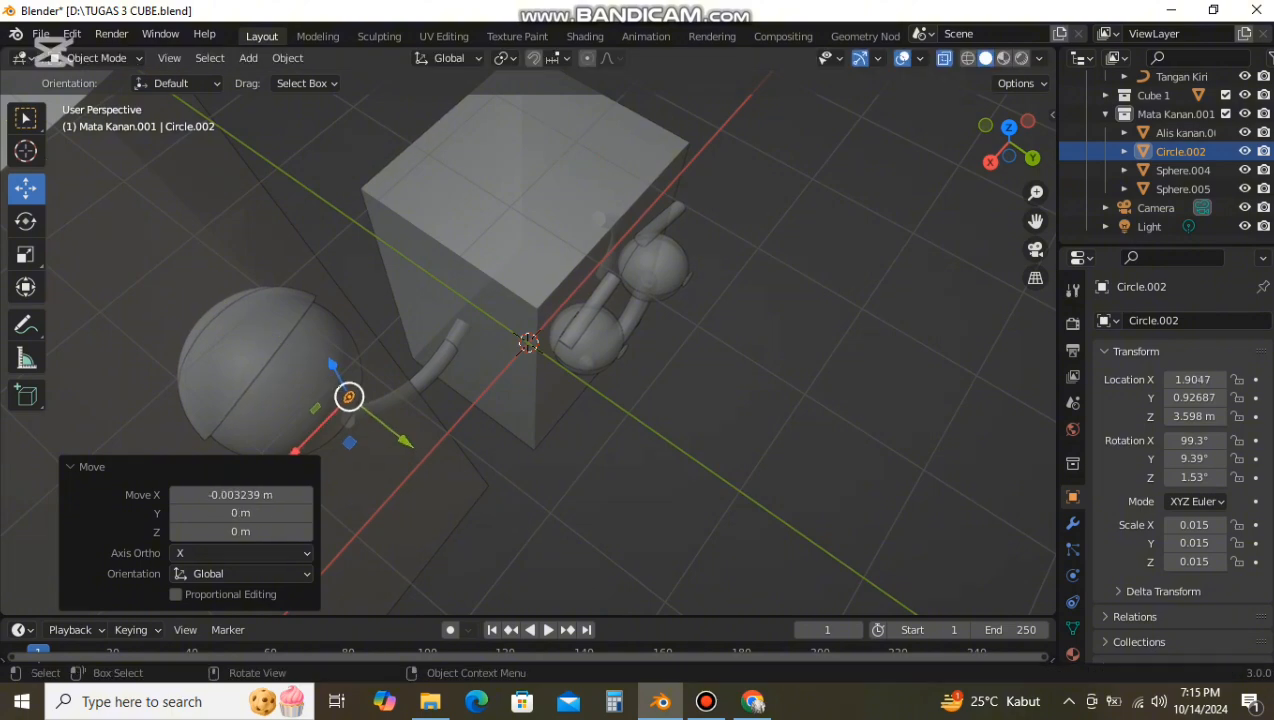
drag(332, 362, 336, 370)
middle_drag(336, 370, 530, 250)
scroll(332, 335, down, 3)
Step: Examine both characters through the camera and from the back orthographic view with the pupil deselected
click(1036, 250)
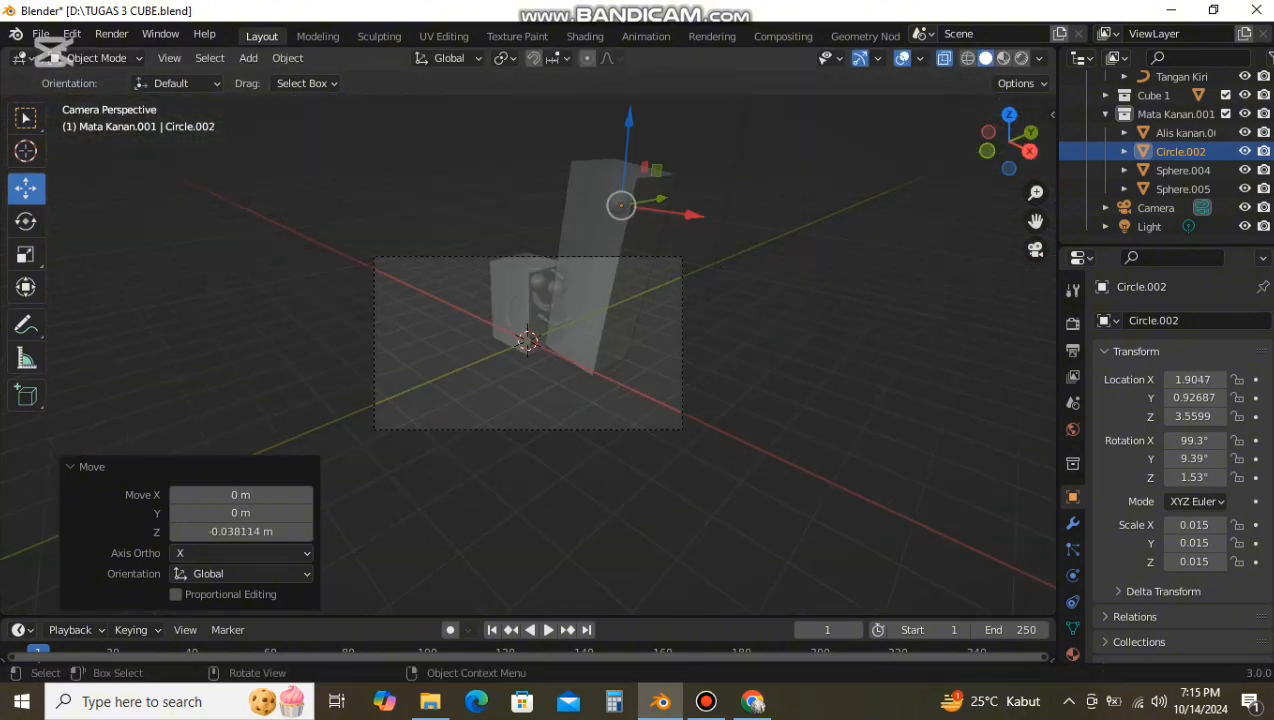
middle_drag(700, 300, 500, 290)
click(1031, 150)
scroll(529, 340, down, 1)
click(640, 250)
scroll(529, 340, up, 3)
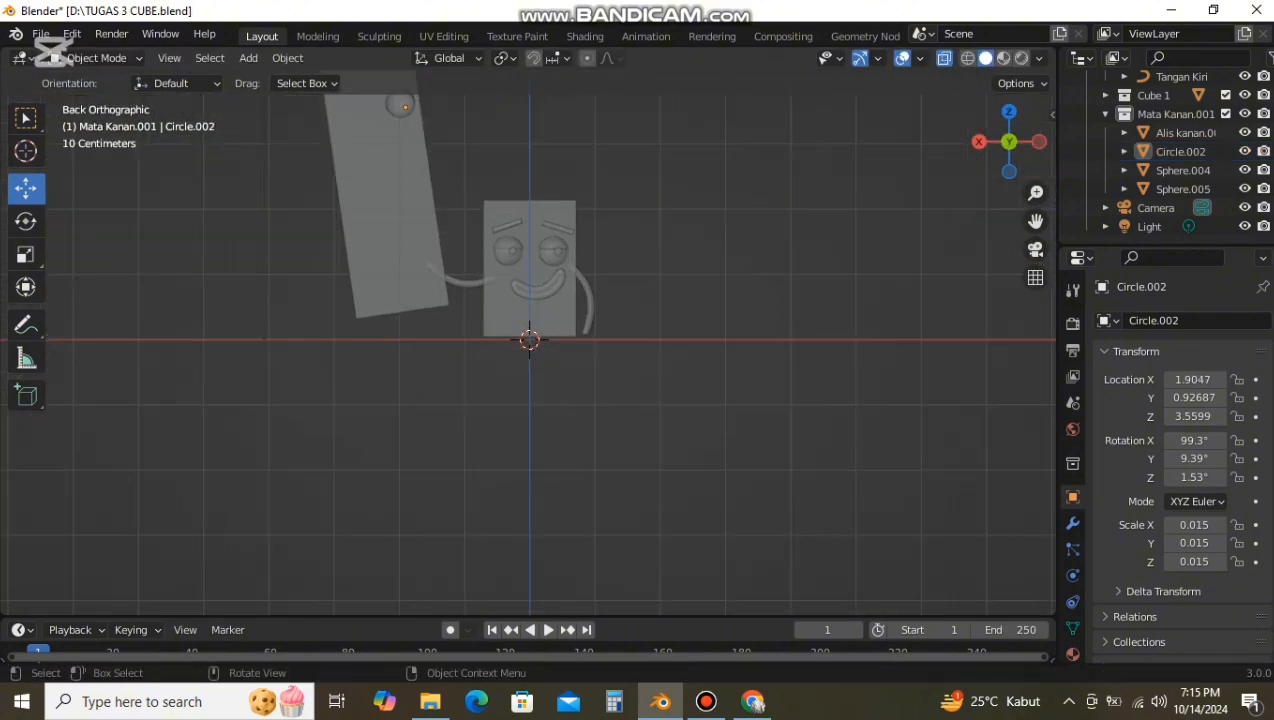
Step: Turn off X-ray and switch the viewport to material preview shading to show both characters' faces
middle_drag(600, 260, 643, 366)
scroll(643, 366, down, 1)
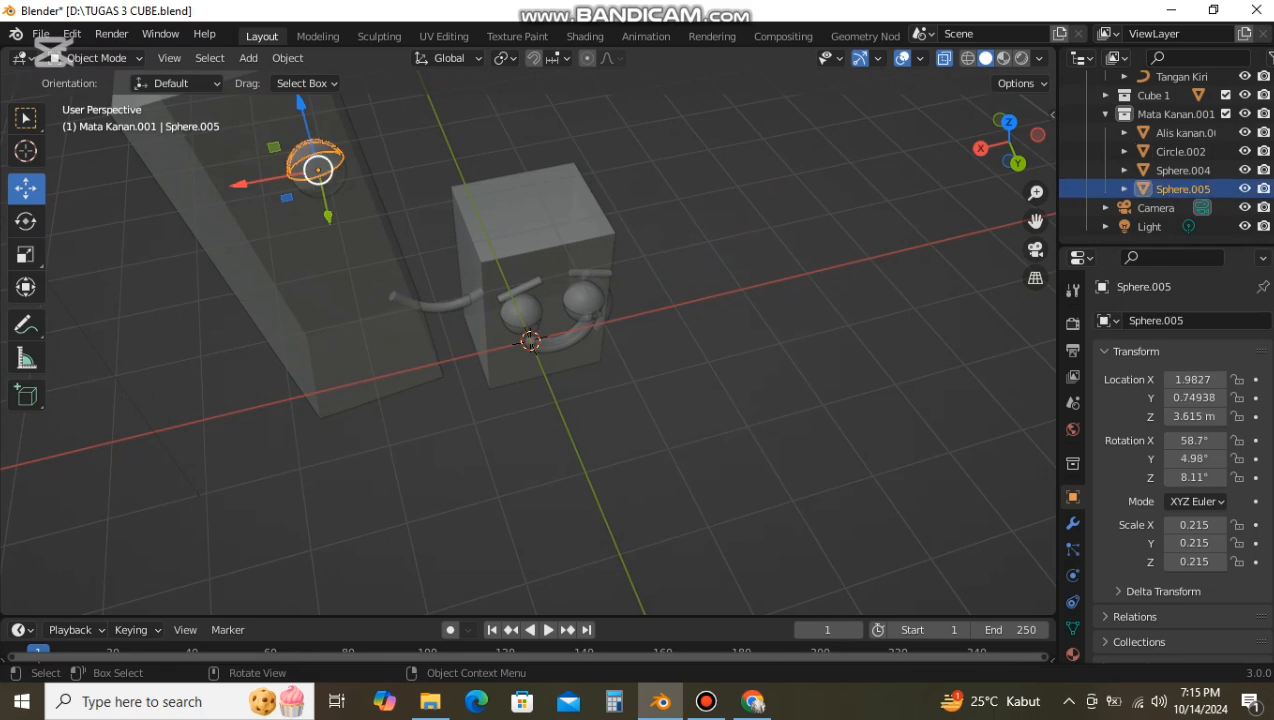
shift+click(345, 268)
click(1003, 58)
scroll(690, 380, up, 4)
middle_drag(640, 330, 675, 360)
click(720, 400)
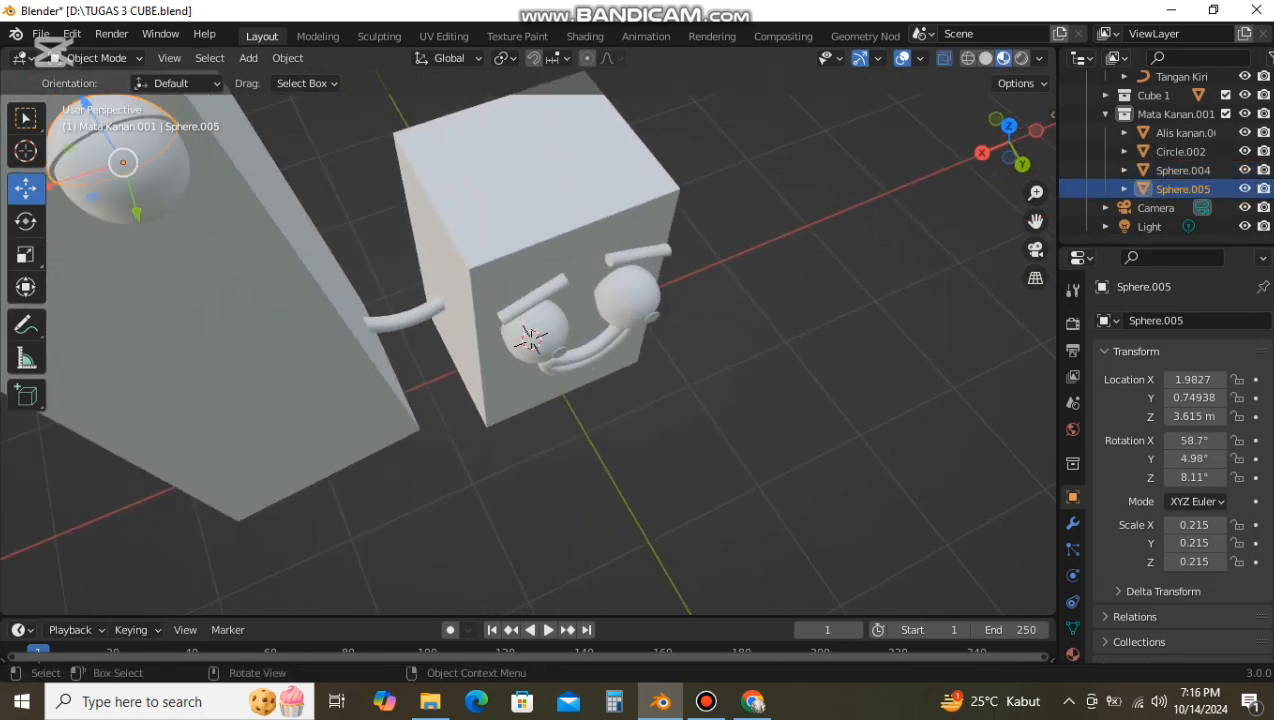
Step: Examine the tall character's eyeball from the side, undoing any stray edits
middle_drag(155, 260, 180, 261)
drag(151, 240, 150, 238)
click(205, 300)
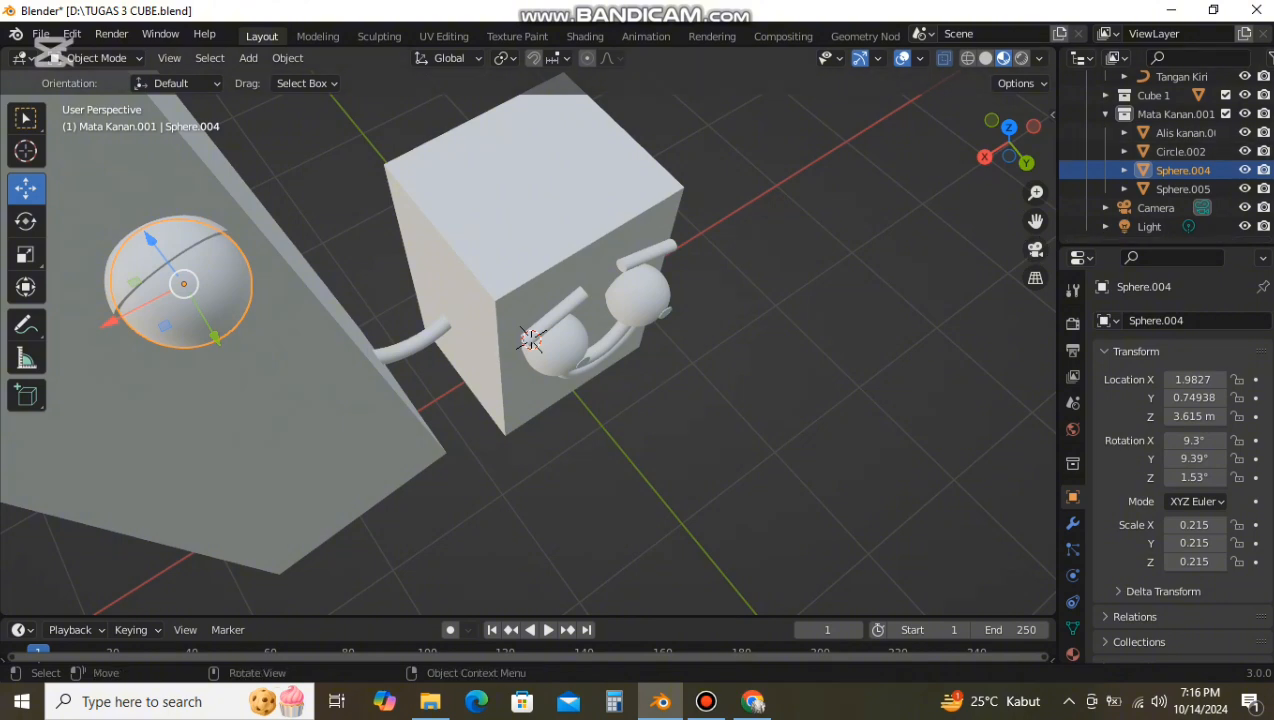
middle_drag(205, 300, 290, 340)
drag(678, 484, 830, 521)
click(830, 521)
key(ctrl+z)
key(ctrl+z)
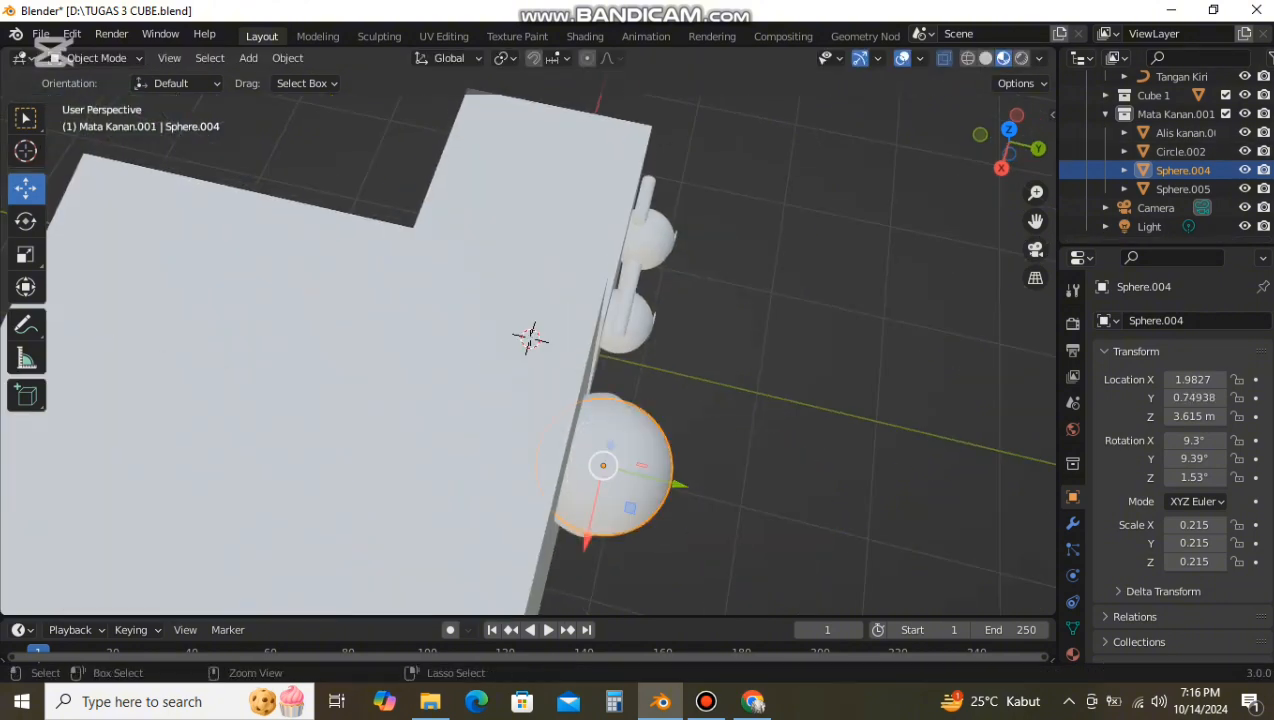
Step: View both characters from the front and deselect the tall character's pupil
scroll(510, 360, down, 4)
middle_drag(700, 440, 495, 275)
scroll(508, 335, down, 4)
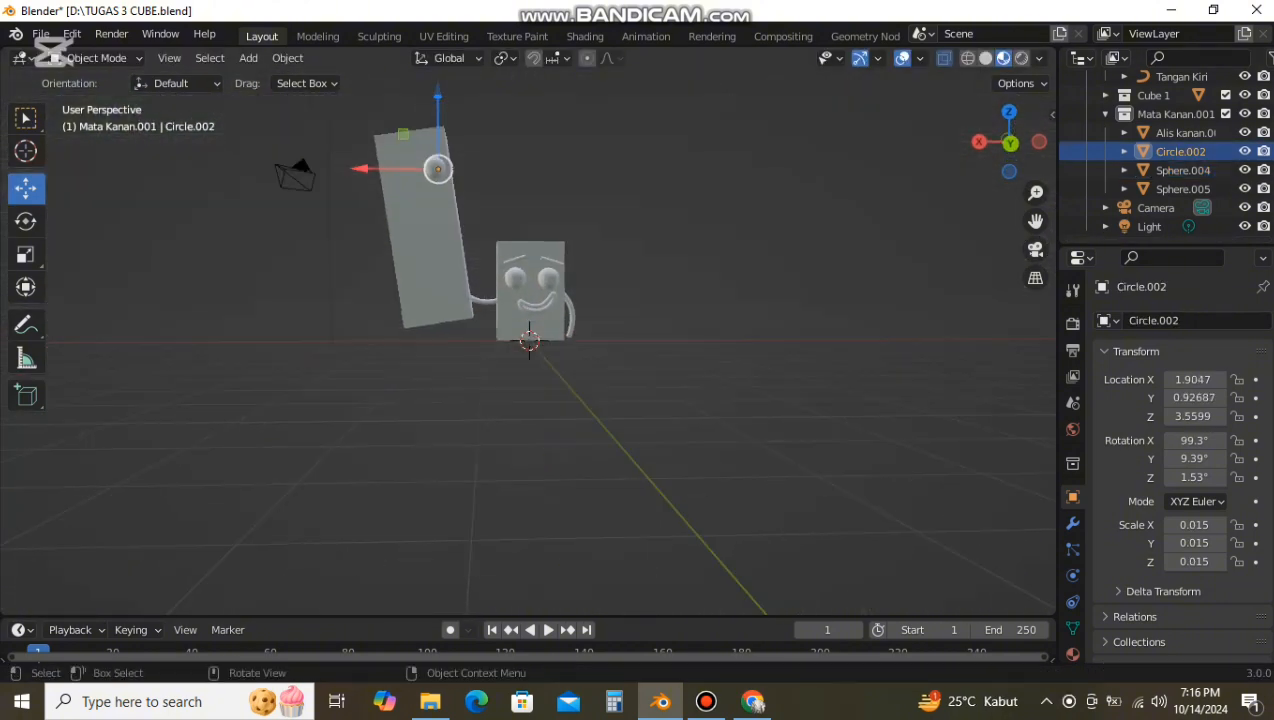
drag(359, 108, 478, 336)
click(480, 338)
scroll(480, 338, up, 2)
middle_drag(480, 338, 488, 400)
click(706, 702)
click(1156, 34)
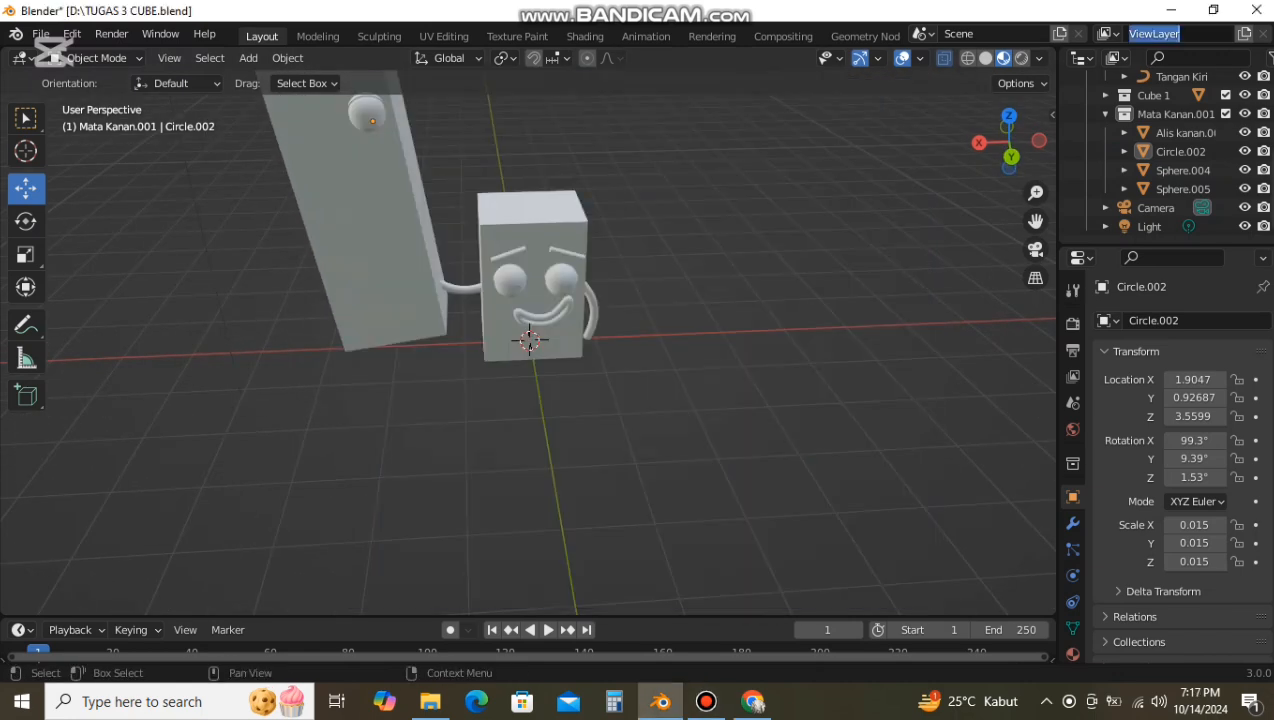
Step: Duplicate the tall character's eye collection Mata Kanan.001 together with its contents
click(1105, 114)
right_click(1172, 188)
click(1172, 188)
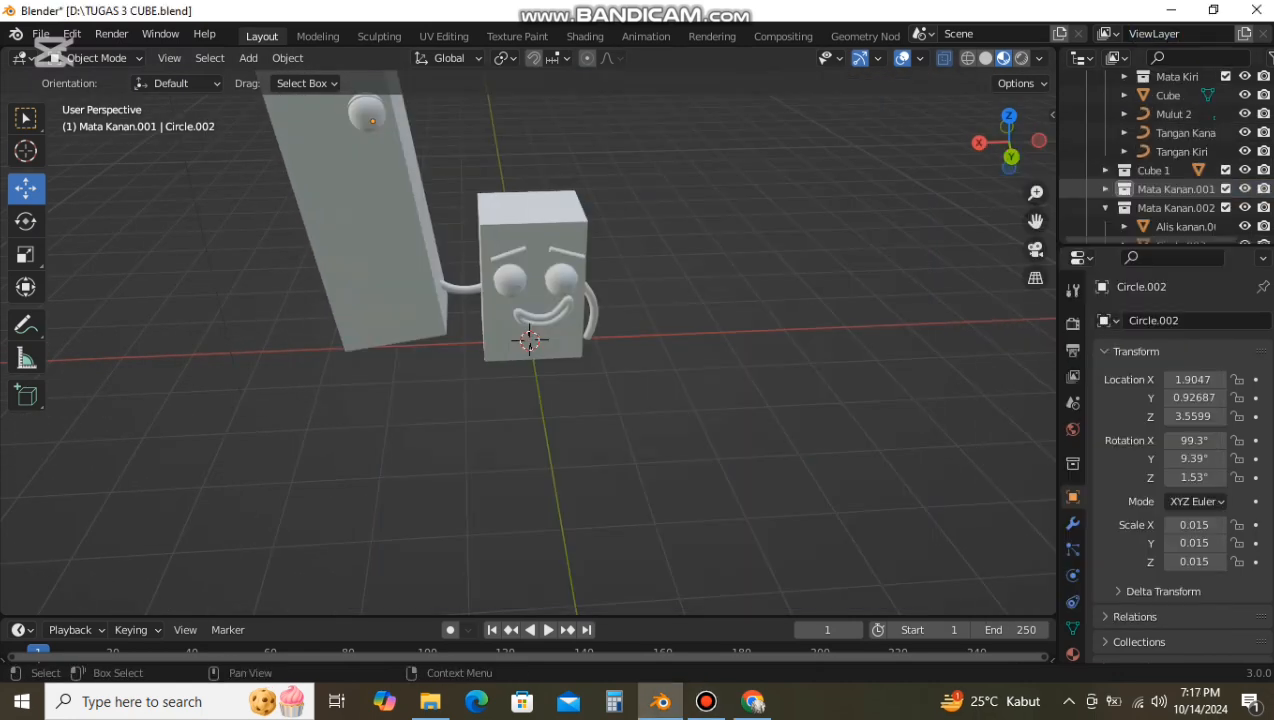
scroll(1181, 190, down, 1)
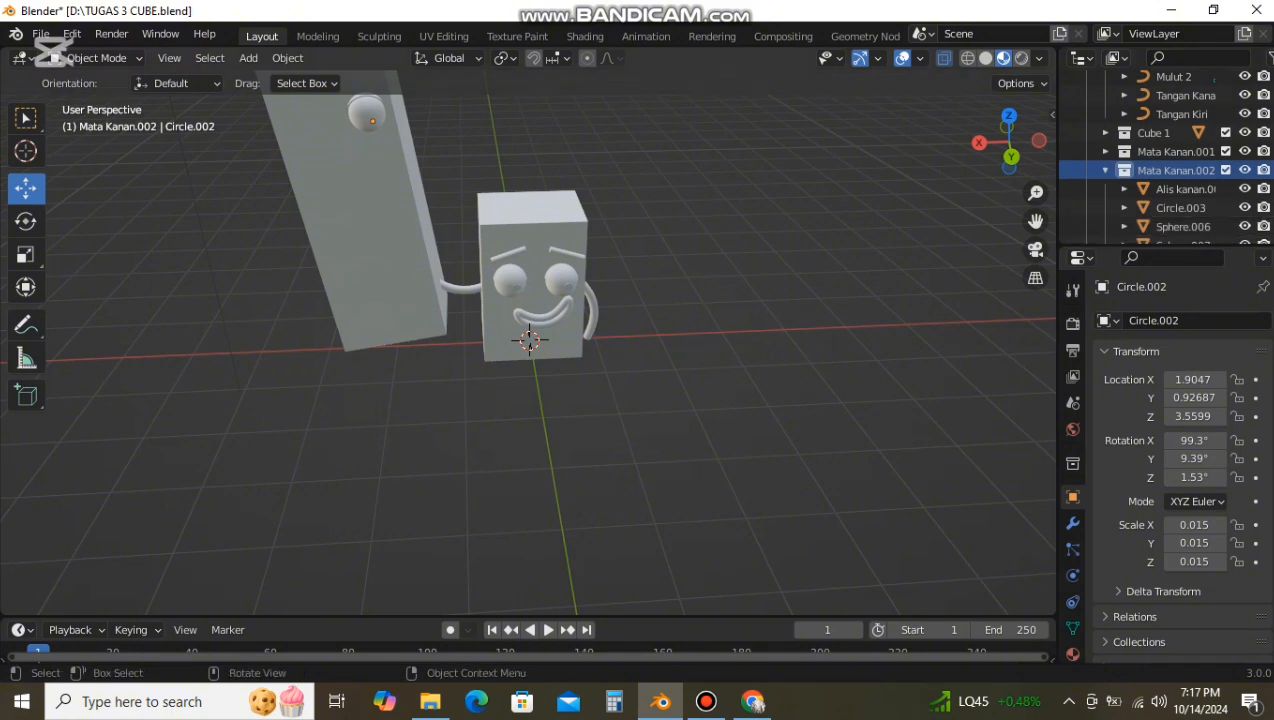
Step: Select the duplicated pupil and both eye spheres and move them about 0.74 m along X and -0.15 m along Z to form the second eye
scroll(530, 340, down, 2)
scroll(530, 340, up, 1)
click(1181, 208)
scroll(1181, 208, down, 1)
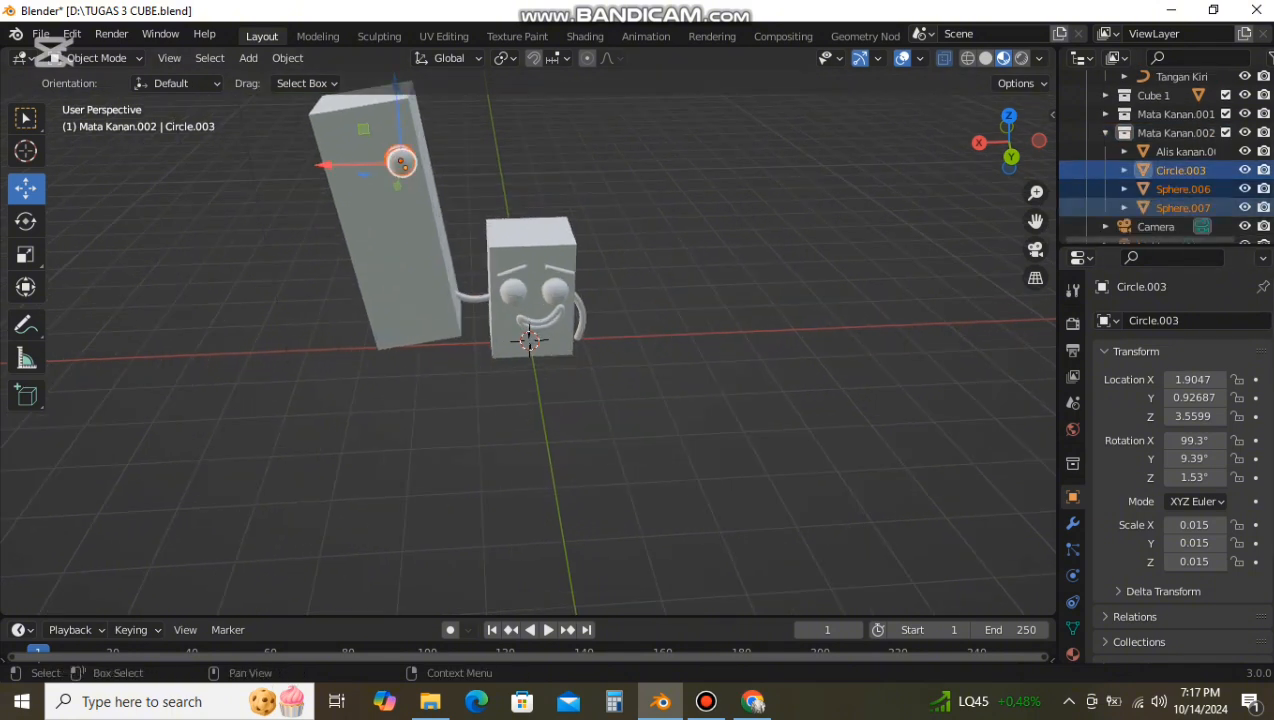
key(g)
click(600, 325)
middle_drag(600, 325, 583, 304)
click(740, 328)
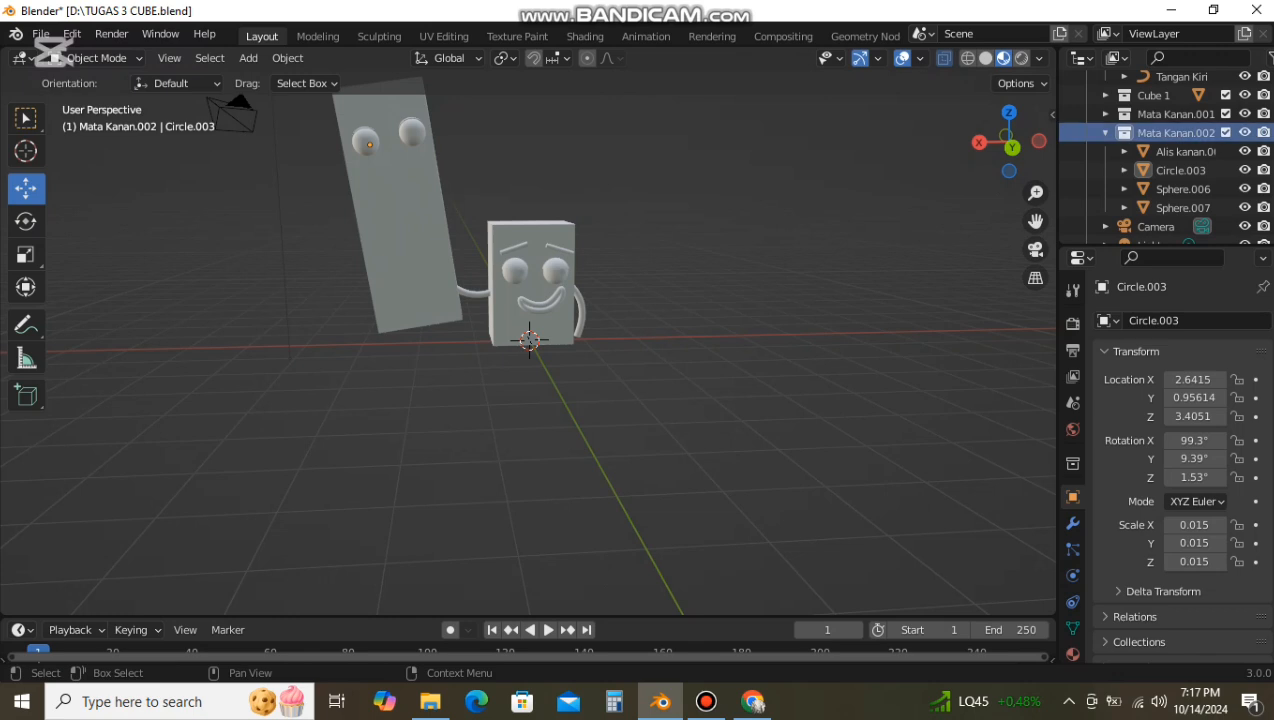
Step: Rename the tall character's first eye collection Mata Kanan.001 as "Mata kiri"
click(1105, 114)
click(1183, 170)
click(1176, 114)
scroll(1176, 130, up, 1)
double_click(1174, 147)
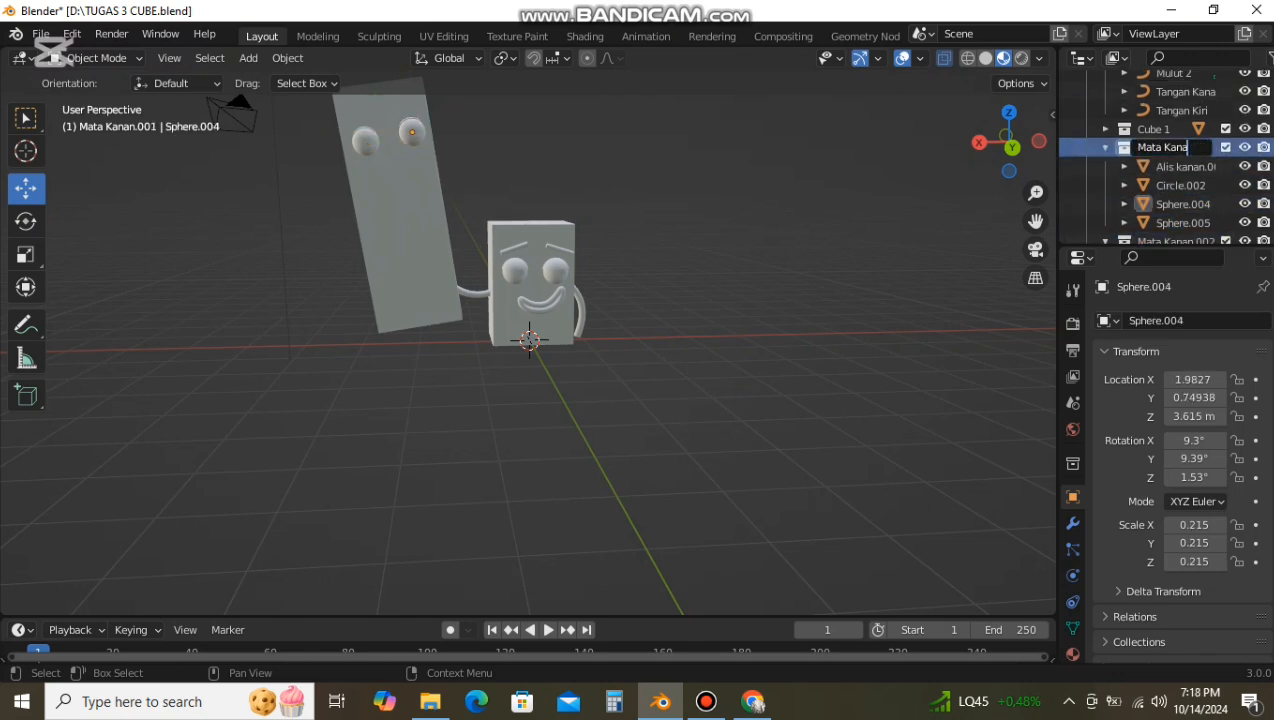
scroll(1176, 200, down, 2)
scroll(1176, 170, up, 1)
Step: Rename the eyebrow in Mata kiri as "Alis Kiri.001", and delete it along with Alis kanan.002 from Mata Kanan.002
double_click(1182, 147)
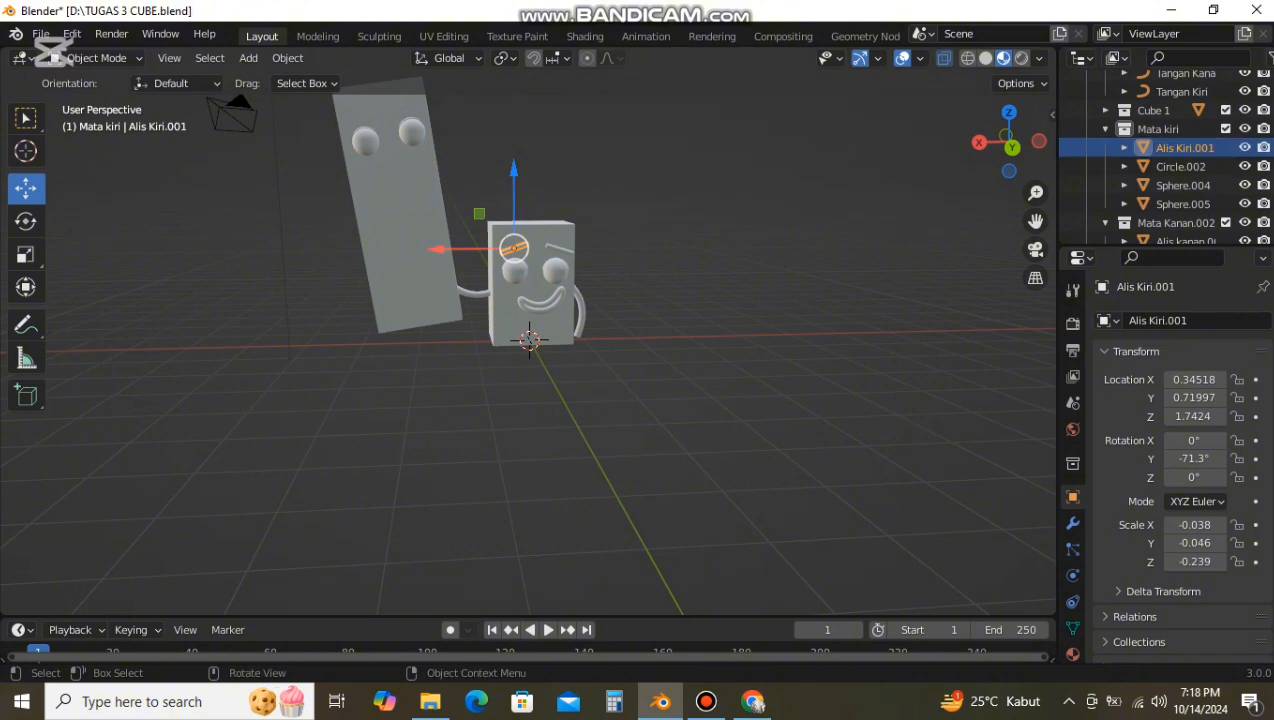
key(Delete)
scroll(1183, 185, down, 1)
click(1183, 185)
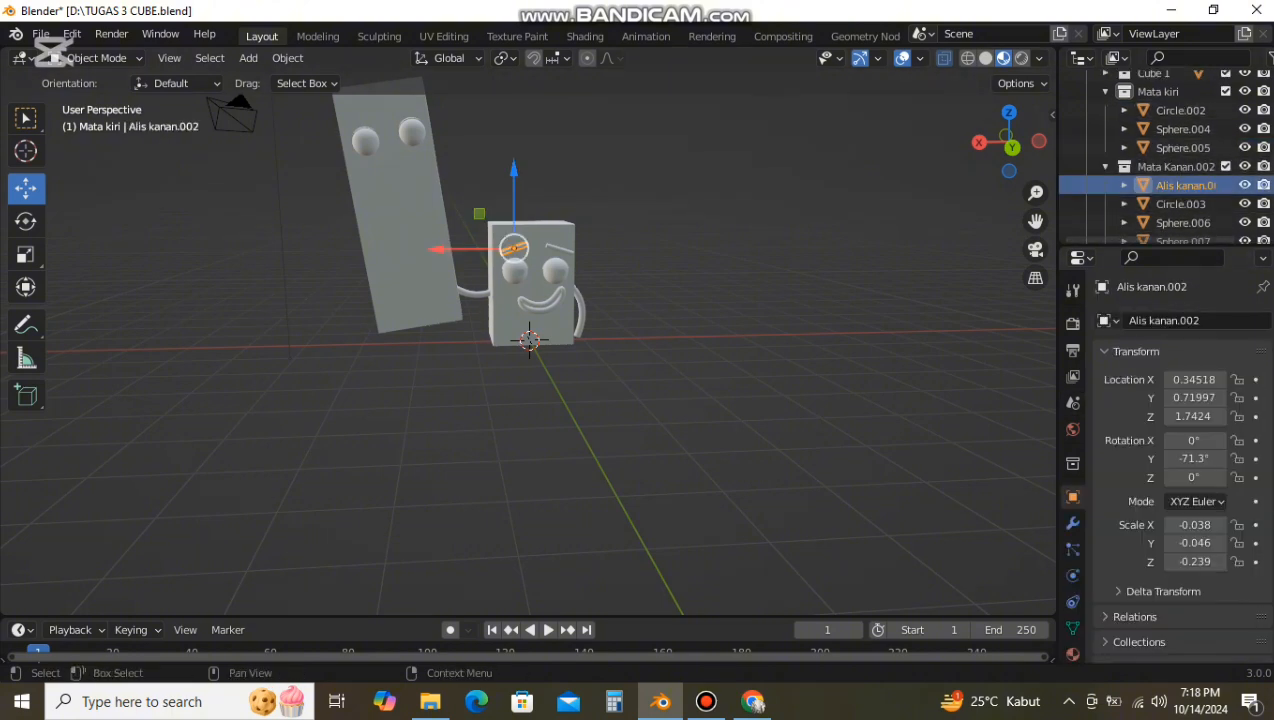
key(Delete)
click(1183, 204)
click(1183, 222)
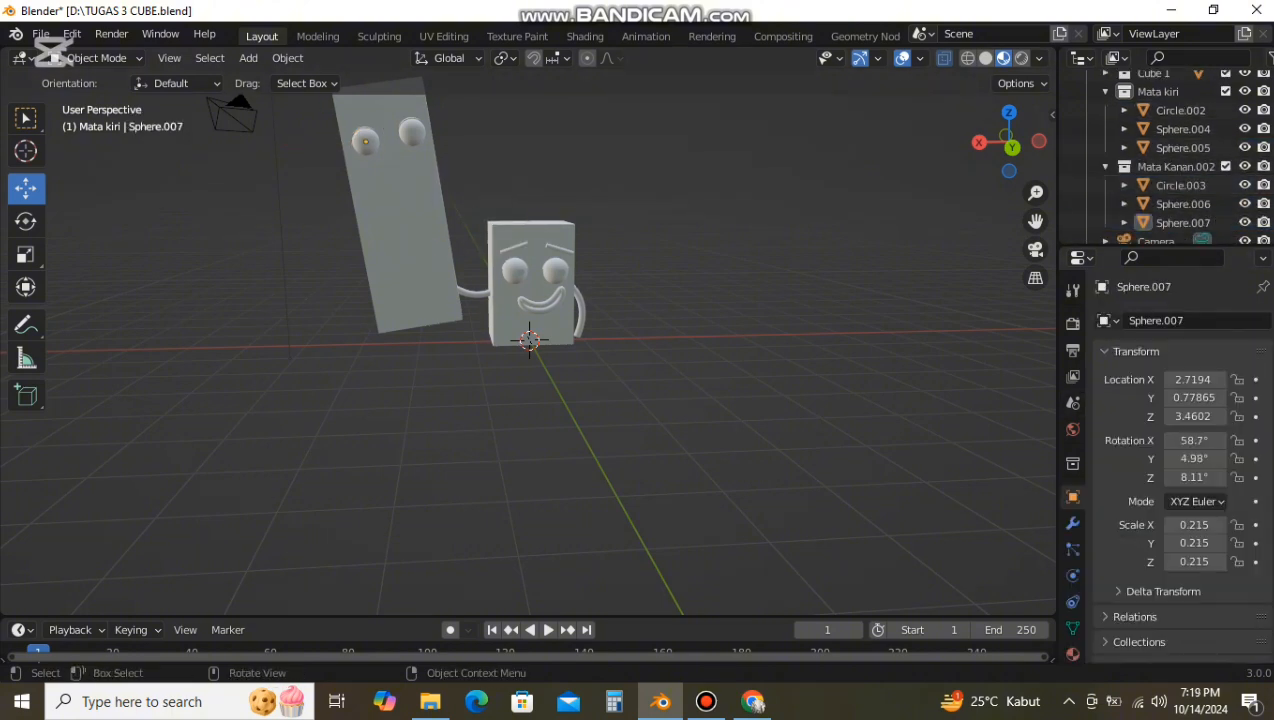
Step: Duplicate the cube character's right eyebrow and place the copy near the tall character's top, moved about 2.66, -0.82 and 2.44 m in X, Y, Z
key(alt+Tab)
key(alt+Tab)
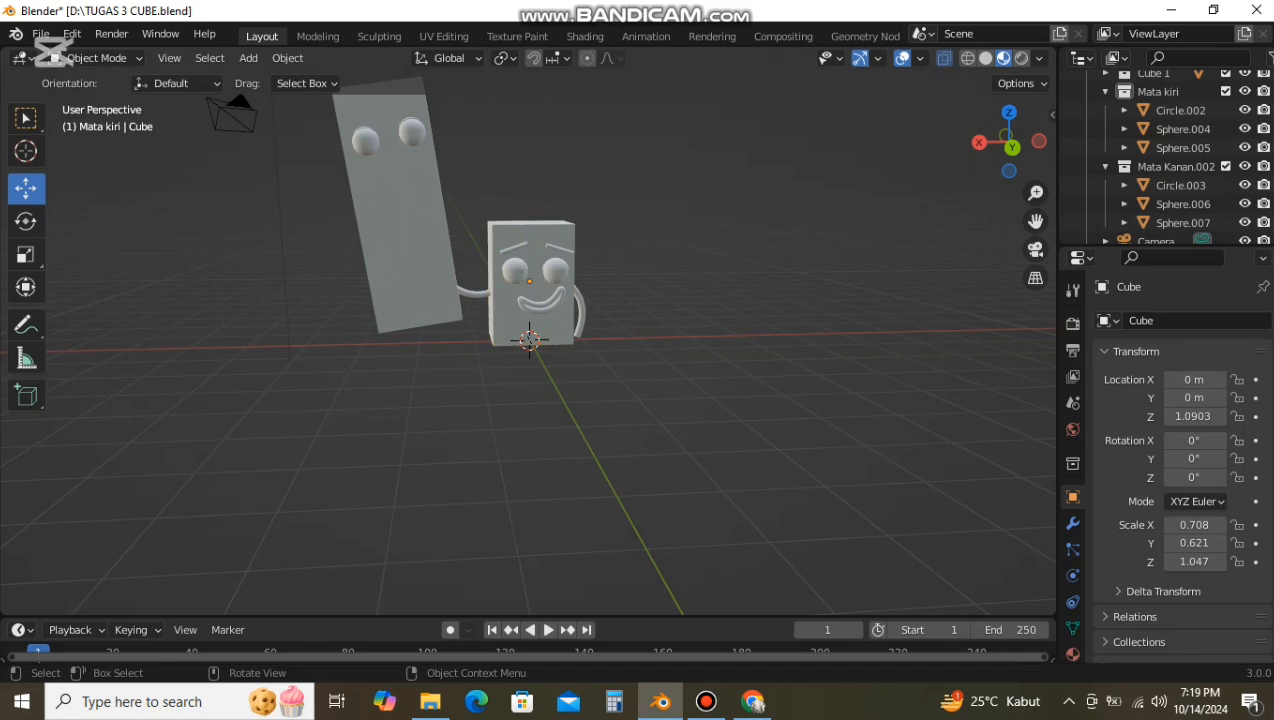
key(shift+d)
click(350, 98)
middle_drag(350, 98, 364, 128)
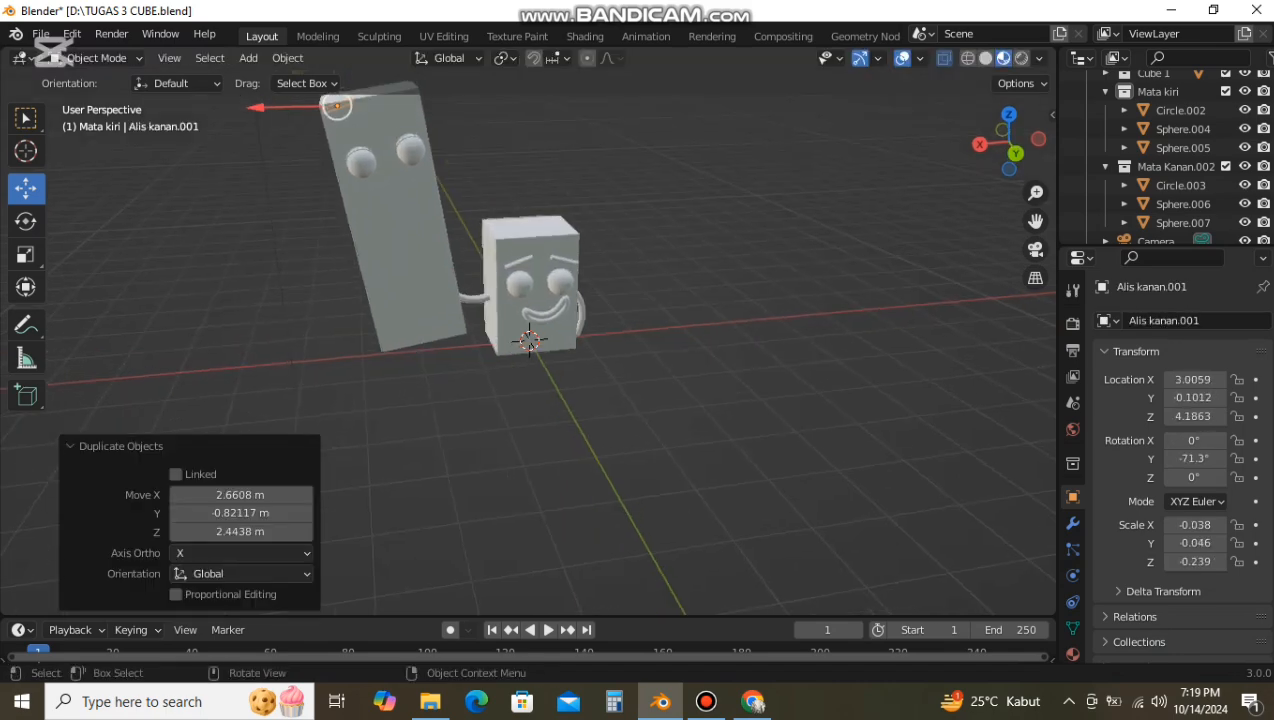
Step: Rotate the duplicated eyebrow at the tall block's top to about -95.7° around Y
scroll(364, 128, down, 2)
click(26, 221)
drag(465, 155, 476, 187)
scroll(476, 187, up, 1)
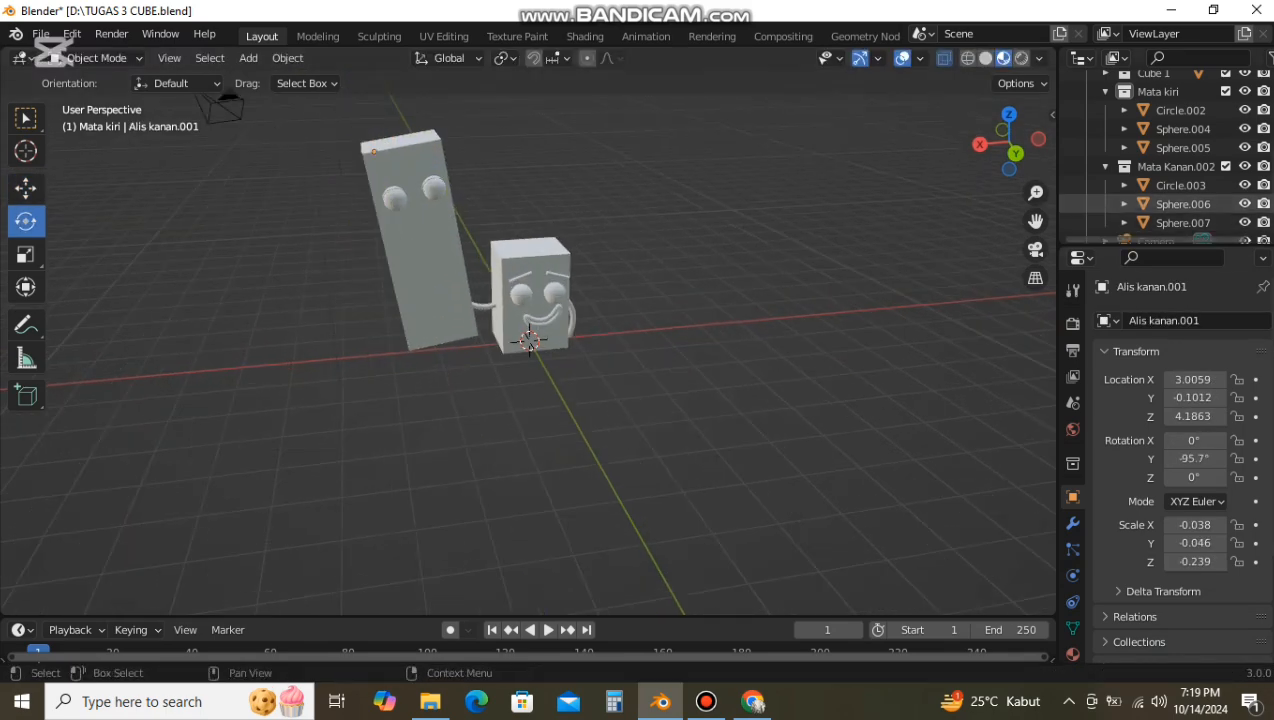
scroll(1180, 203, up, 4)
scroll(1165, 205, down, 4)
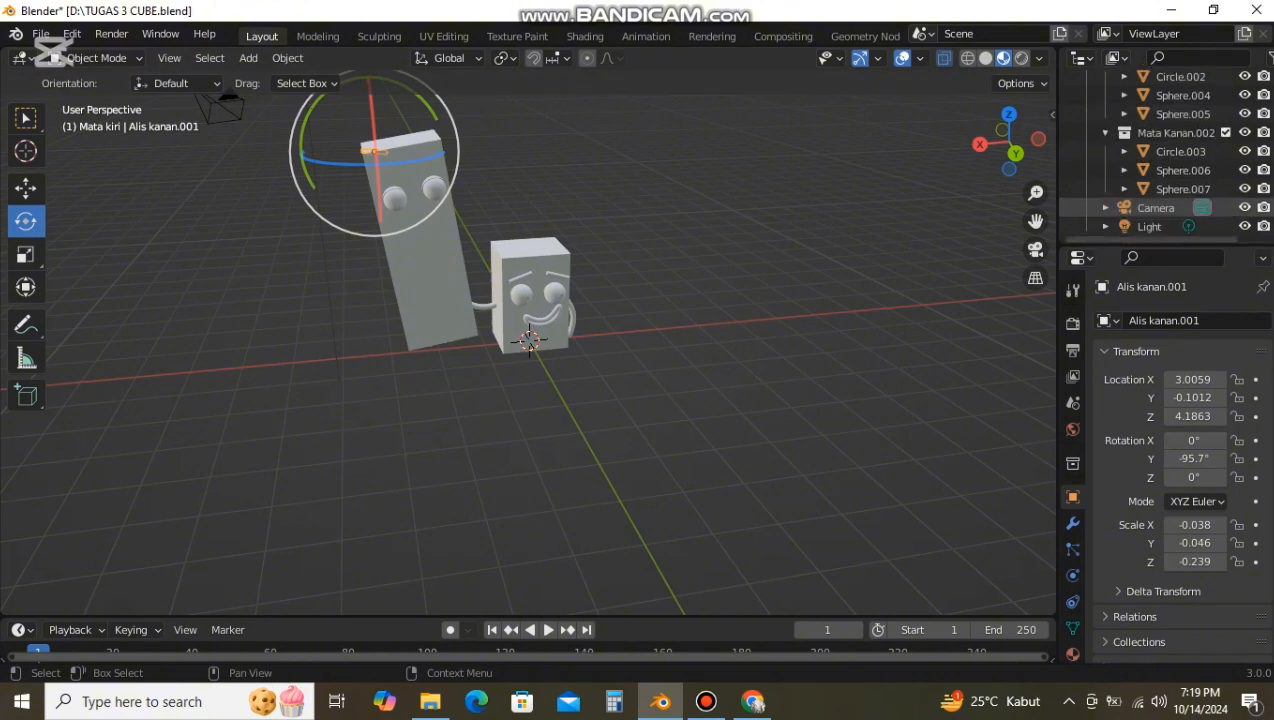
Step: Move the eyebrow along Y to about 0.655 m onto the tall block's face and rotate it to about -118° around Y
scroll(1165, 205, up, 6)
middle_drag(400, 203, 522, 219)
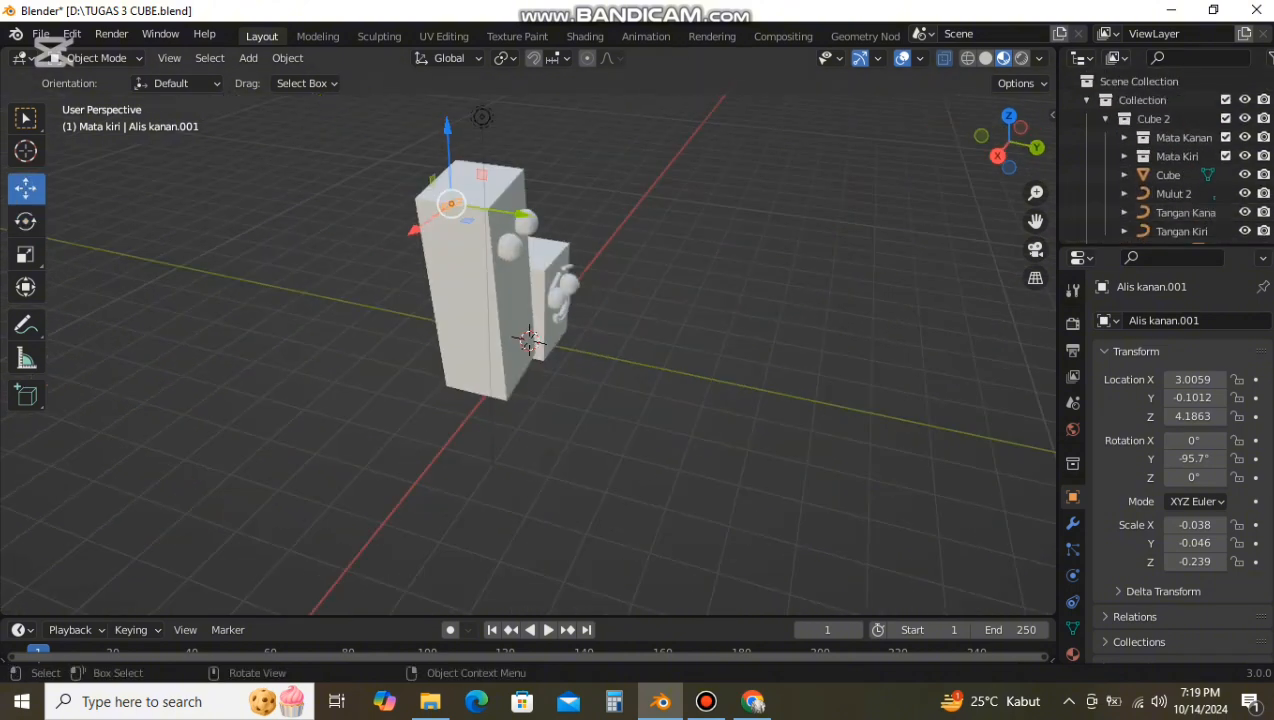
drag(525, 217, 565, 224)
click(26, 221)
drag(479, 152, 505, 164)
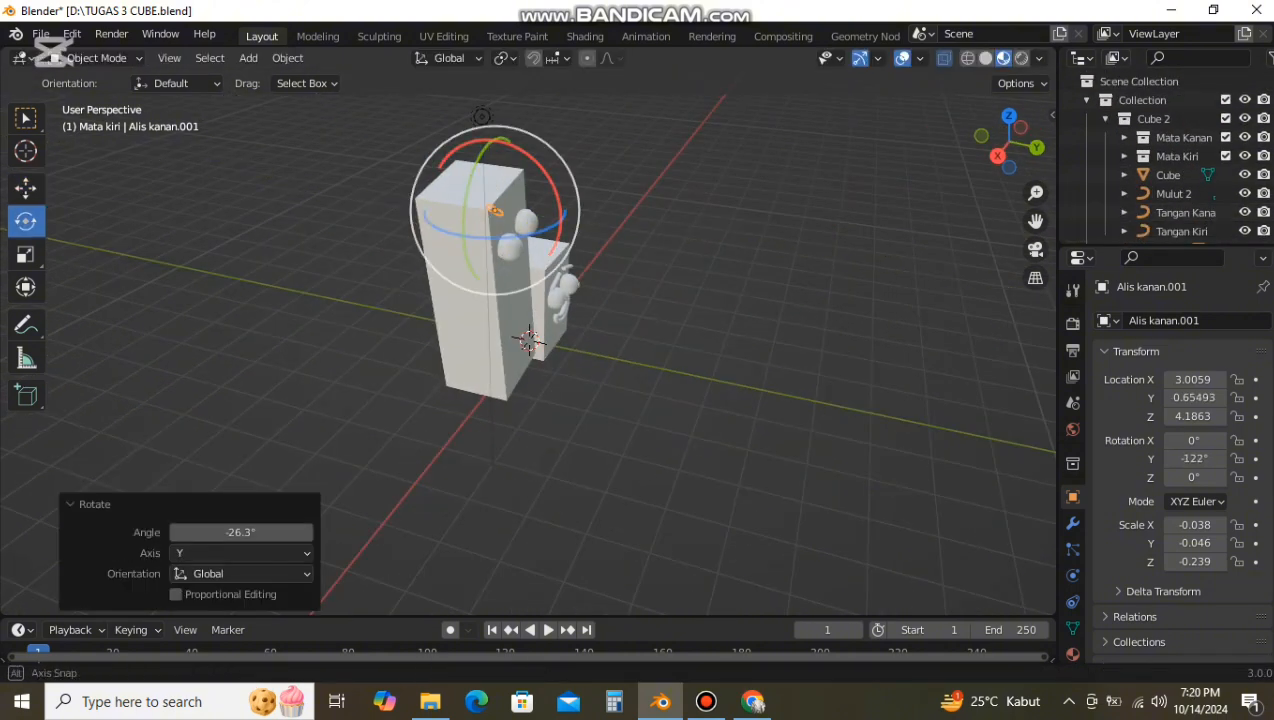
middle_drag(520, 190, 416, 190)
drag(333, 128, 329, 132)
click(620, 180)
Step: Move the tall block's eyebrow Alis kanan.001 from the Mata Kanan collection into the Mata Kanan.002 collection
scroll(1180, 212, down, 3)
scroll(1165, 160, up, 5)
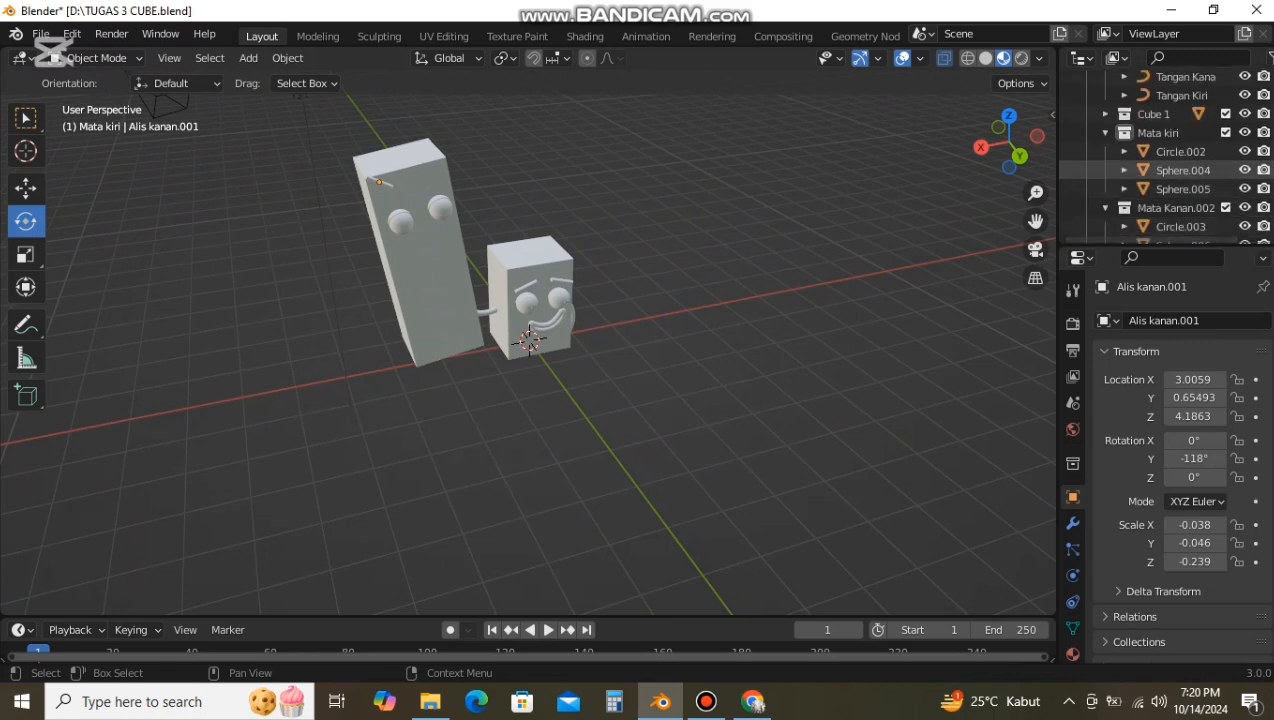
click(1124, 114)
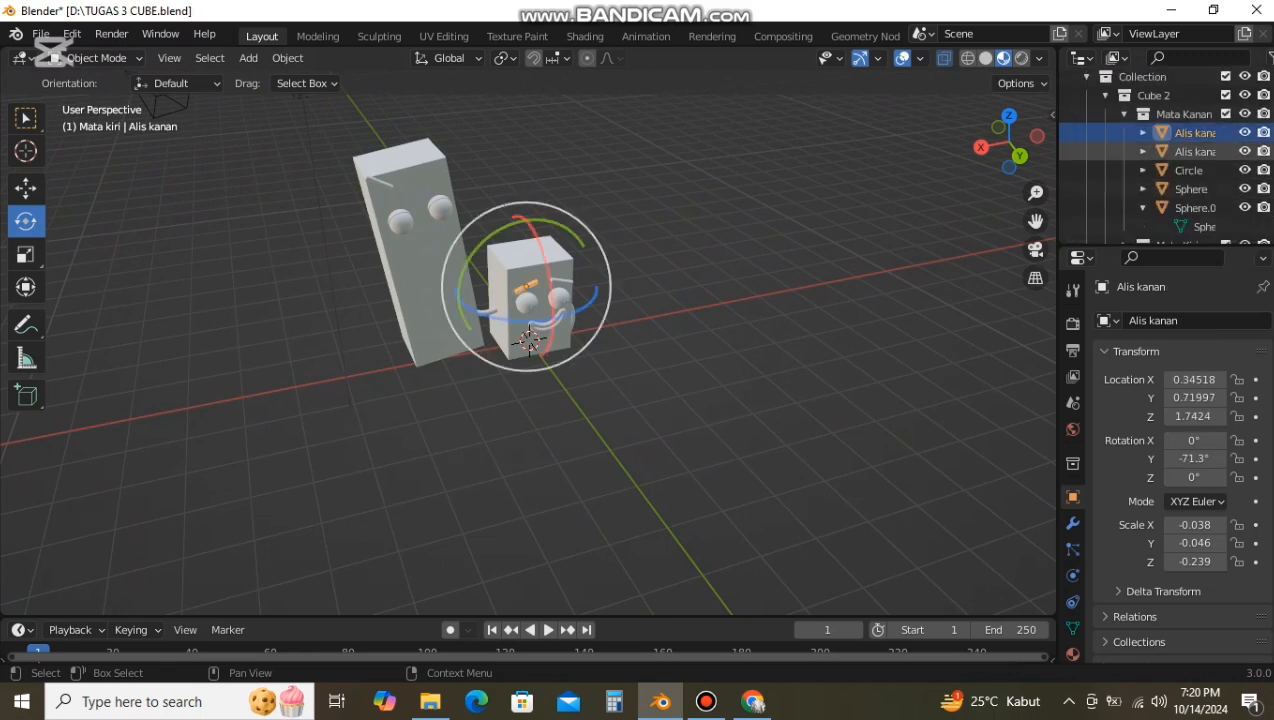
mouse_move(1192, 152)
mouse_down()
mouse_move(1187, 270)
mouse_move(1178, 153)
mouse_up()
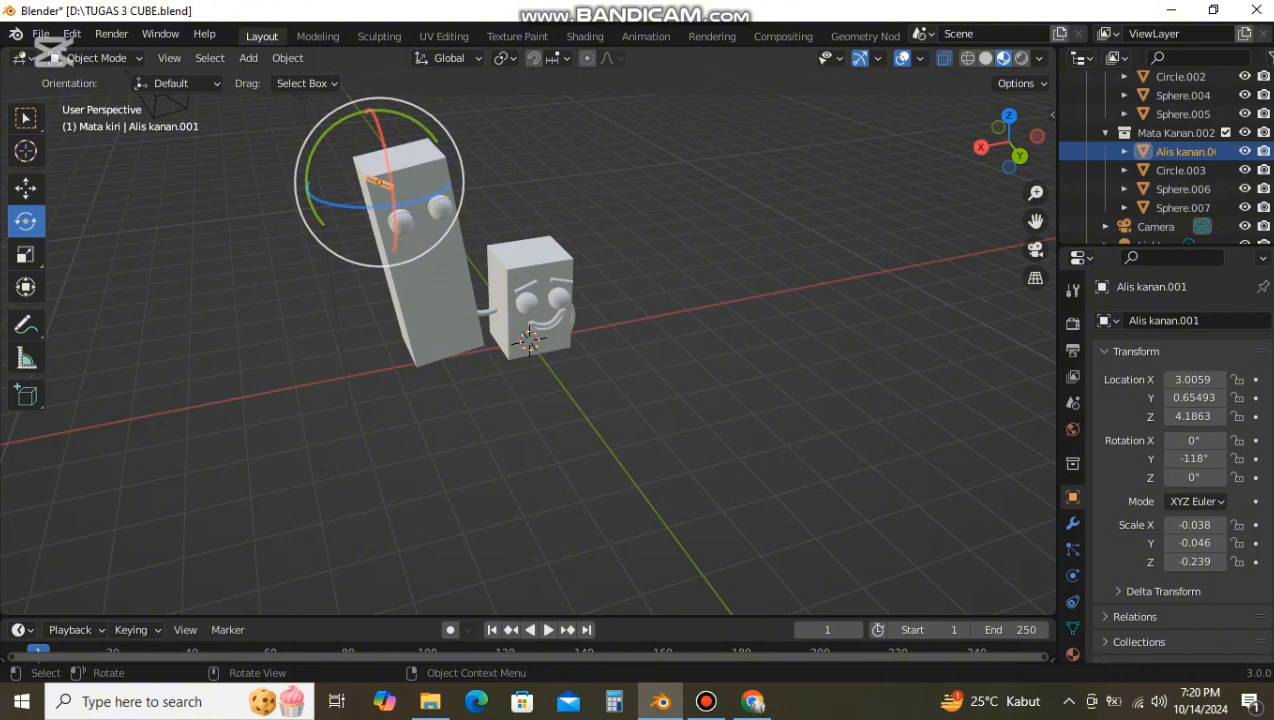
Step: Duplicate the tall block's eyebrow above its other eye and rotate the copy to about -33.6° around Y
key(shift+d)
click(554, 243)
drag(357, 200, 452, 228)
middle_drag(490, 275, 438, 244)
scroll(438, 244, down, 2)
drag(491, 130, 498, 142)
Step: Shift the second eyebrow along X to about 1.998 m and rotate it to about -36.4° around Y
click(26, 188)
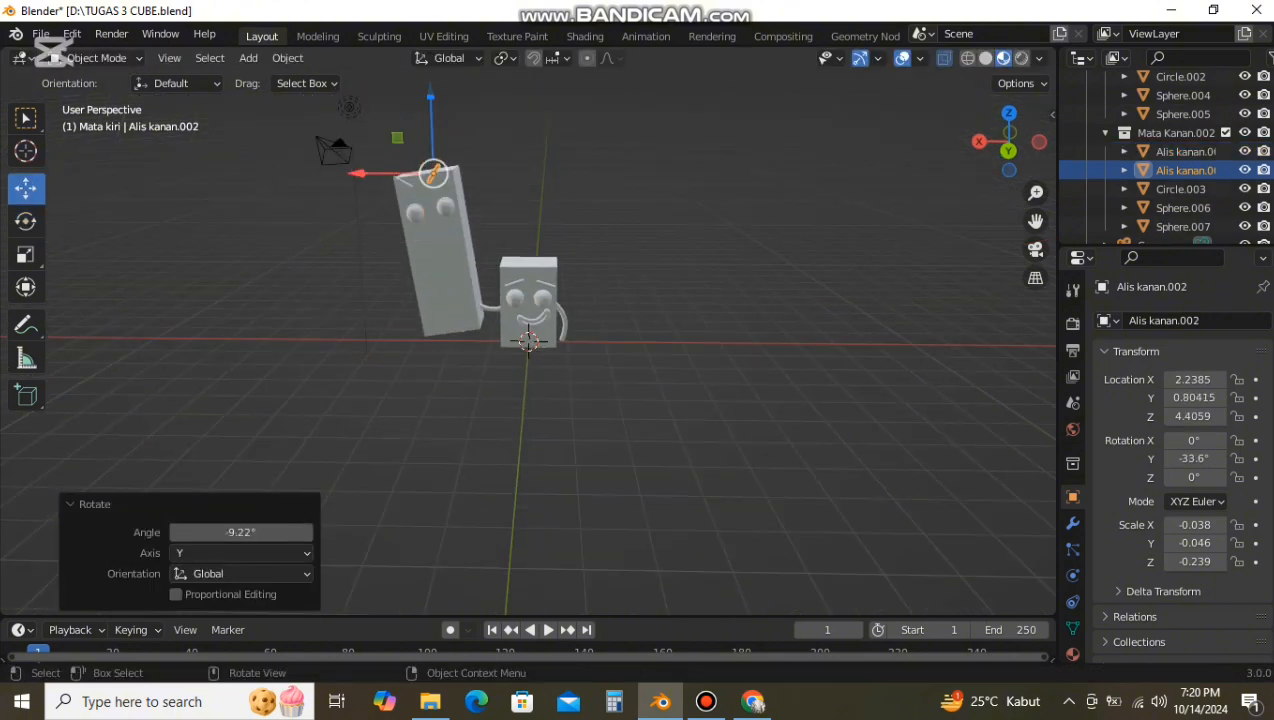
drag(368, 174, 379, 174)
middle_drag(392, 196, 421, 199)
click(560, 152)
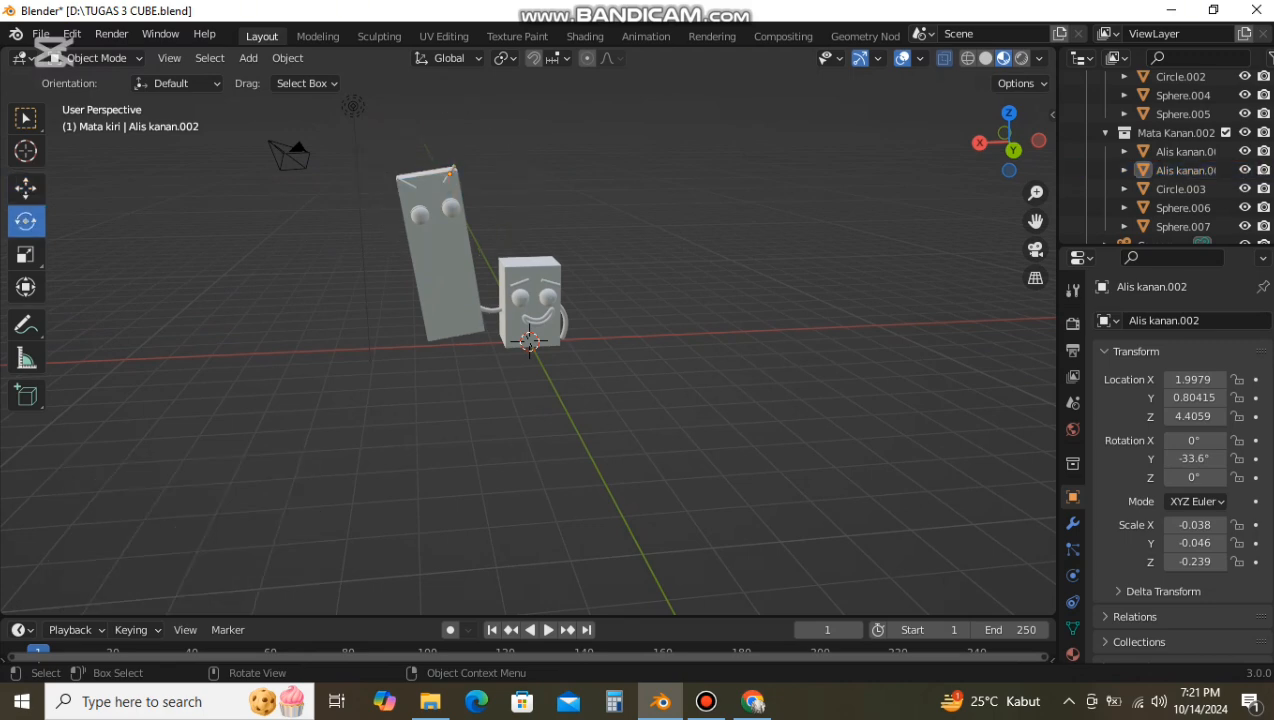
click(449, 175)
drag(495, 126, 500, 132)
click(545, 165)
Step: Try to shorten the tall block Cube.001 by scaling it along Z
click(440, 270)
key(s)
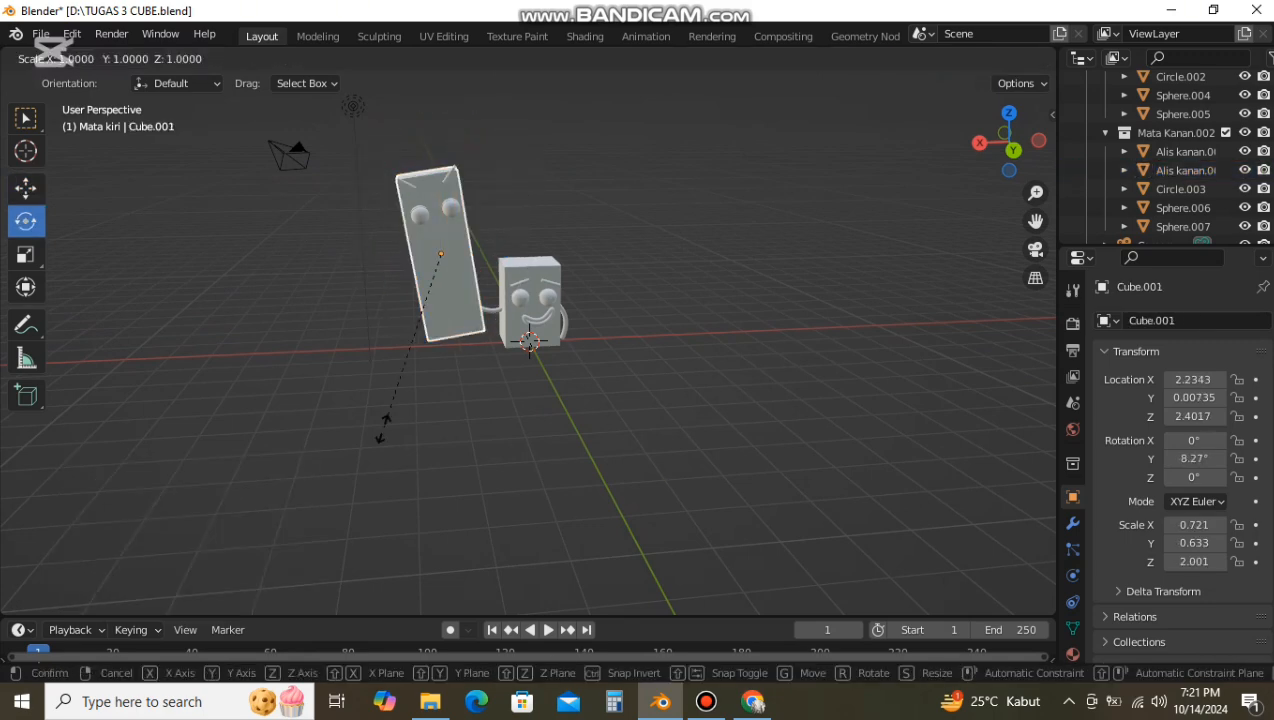
click(382, 428)
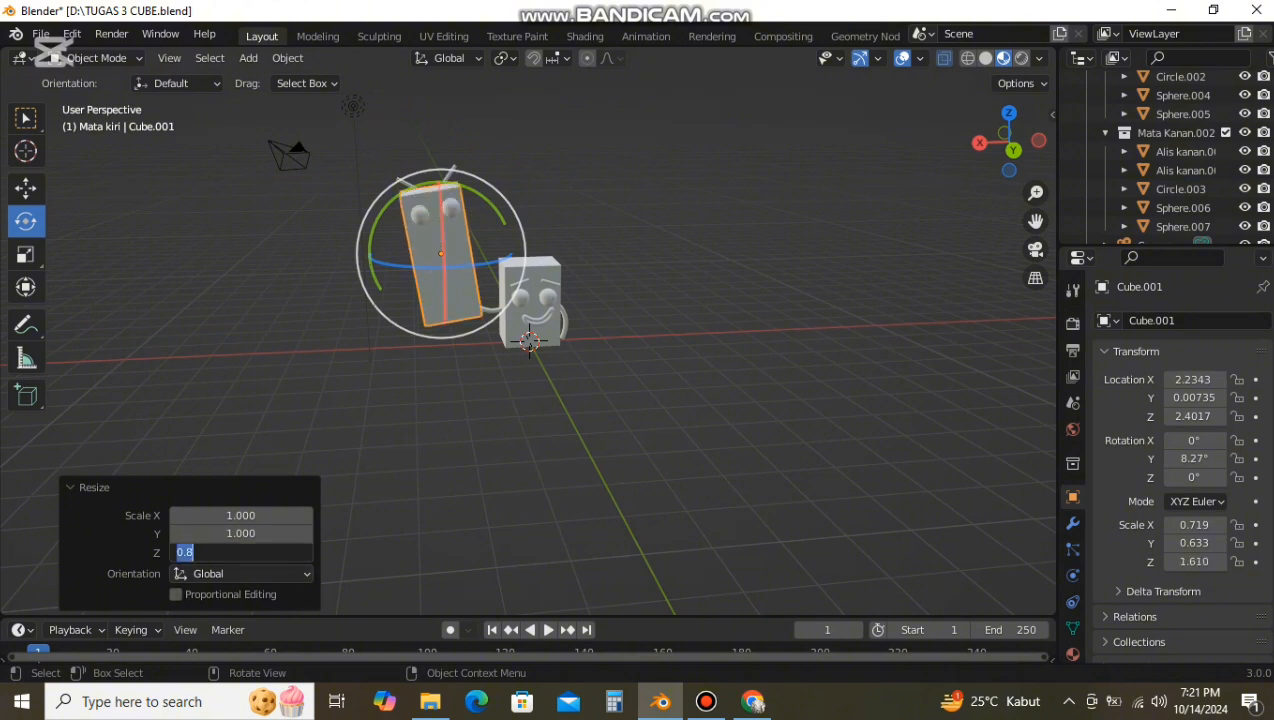
text(25)
key(Return)
click(400, 435)
Step: Move the second eyebrow into the Mata kiri collection and rename it Alis kiri .002
scroll(528, 350, up, 2)
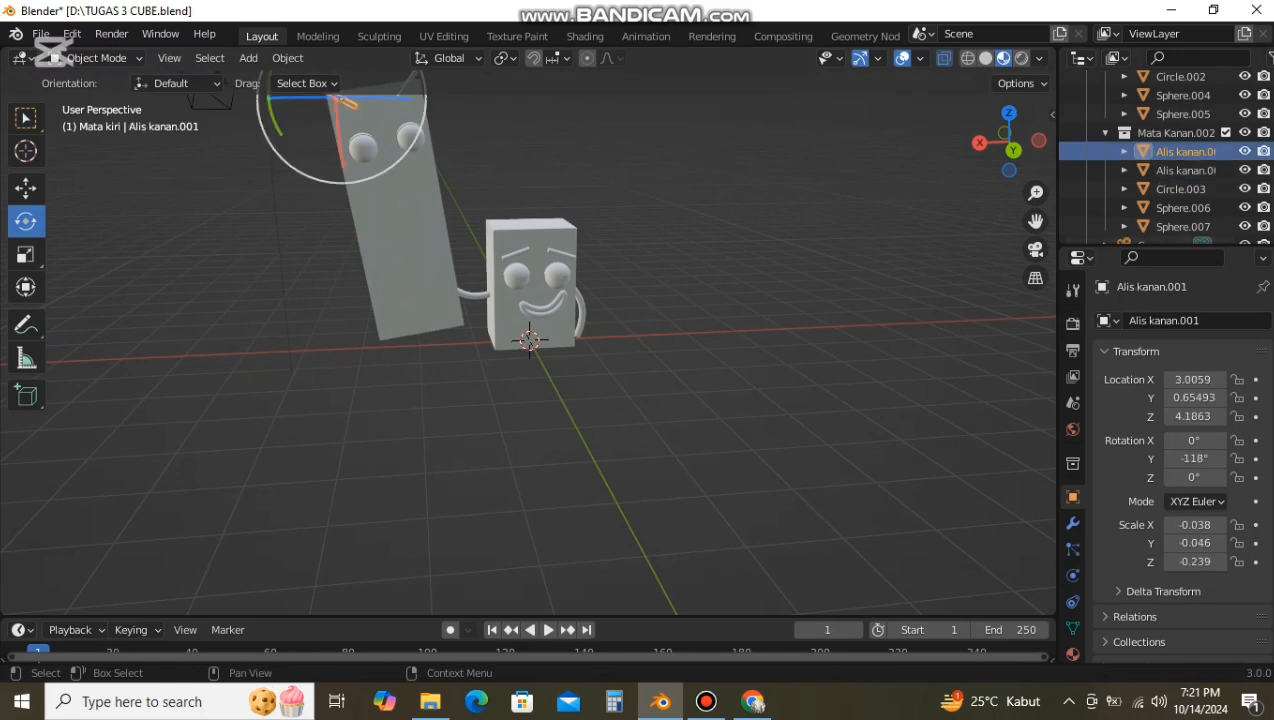
click(1183, 170)
mouse_move(1183, 170)
mouse_down()
mouse_move(1174, 78)
mouse_move(1170, 151)
mouse_up()
double_click(1182, 171)
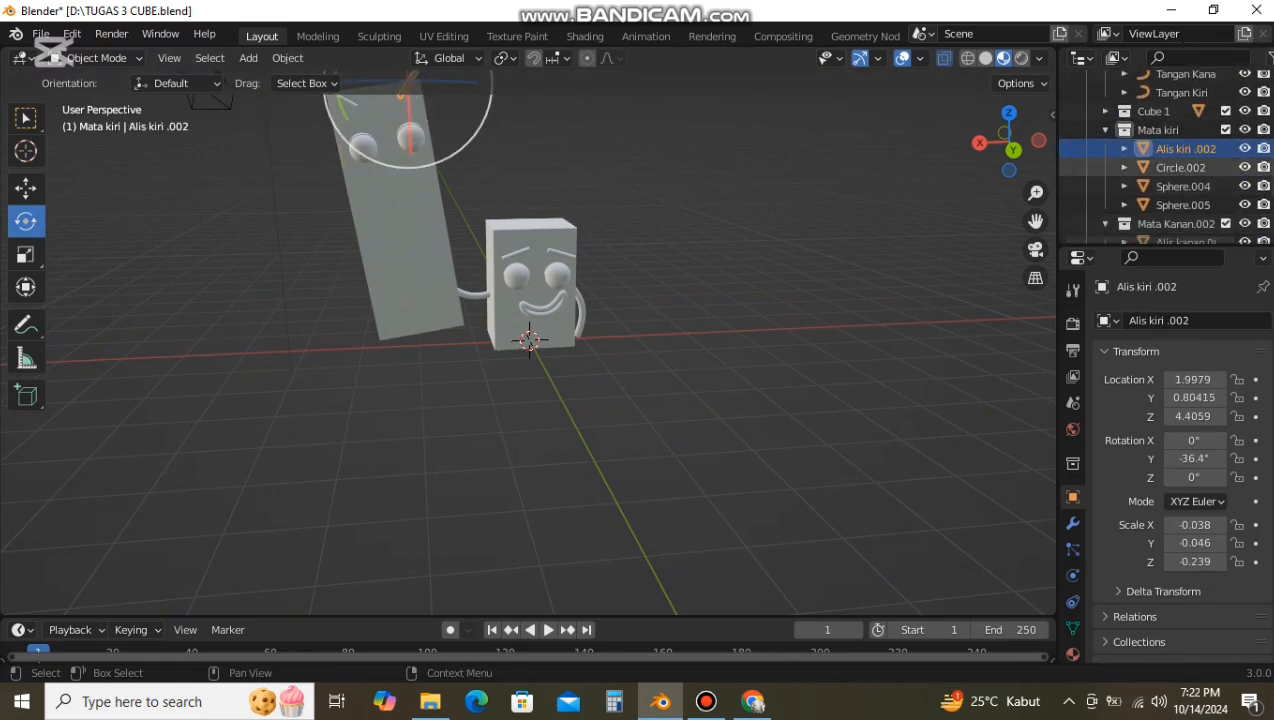
click(1180, 168)
shift+click(1182, 205)
scroll(1182, 205, down, 1)
scroll(1182, 205, up, 1)
scroll(1182, 190, down, 2)
shift+click(1182, 223)
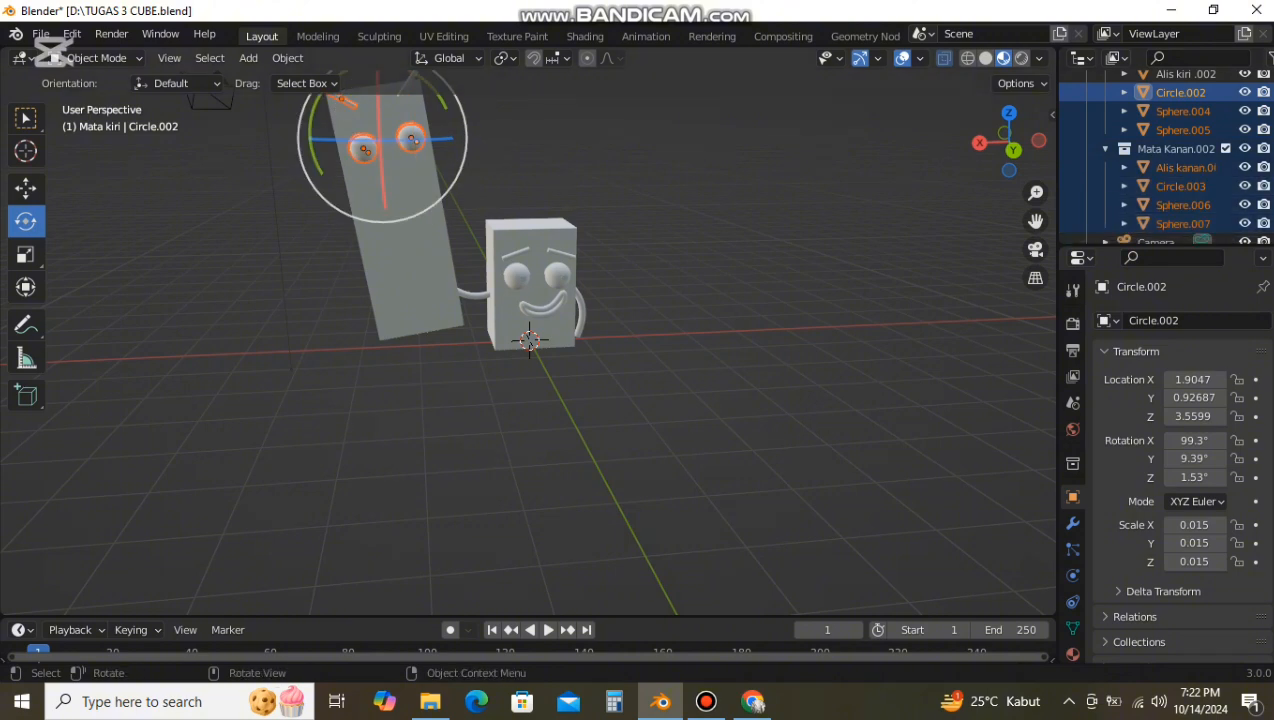
click(700, 200)
scroll(1182, 186, up, 1)
middle_drag(600, 300, 690, 336)
shift+click(412, 184)
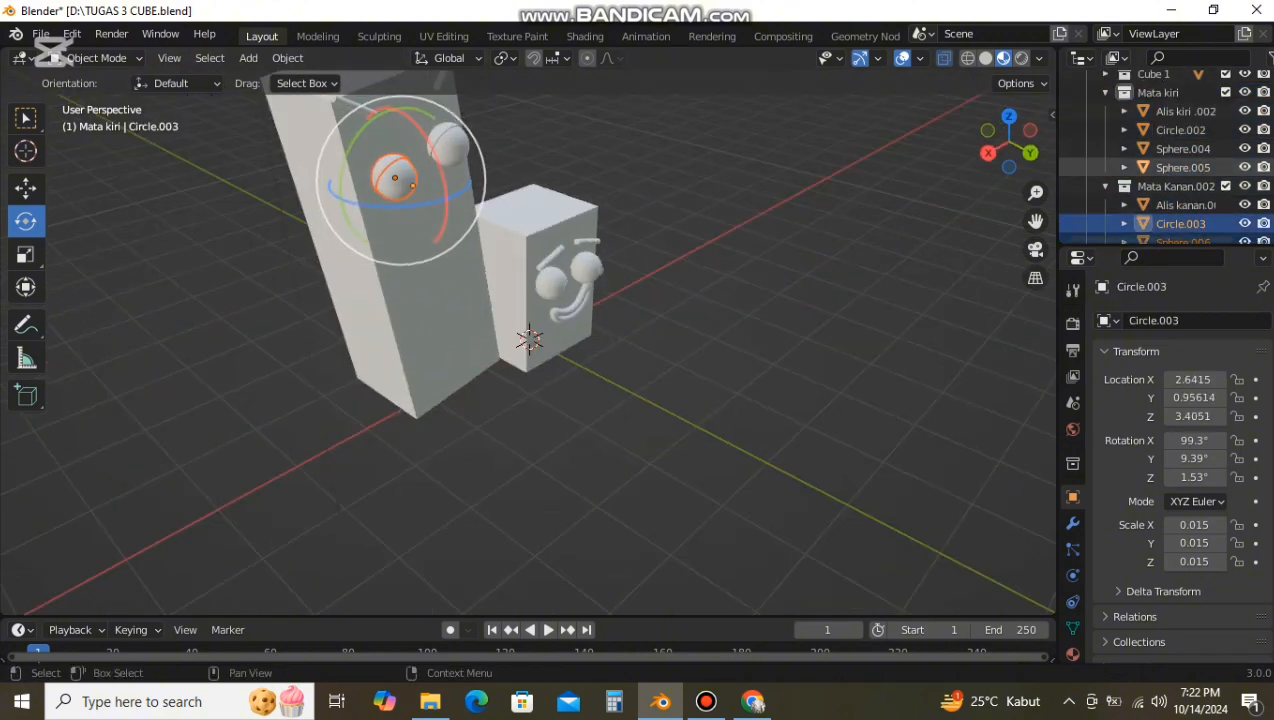
Step: Raise the eye parts Circle.002, Sphere.004 and Sphere.005 about 0.16 m along Z
click(1181, 130)
shift+click(1183, 167)
scroll(530, 345, down, 1)
click(26, 188)
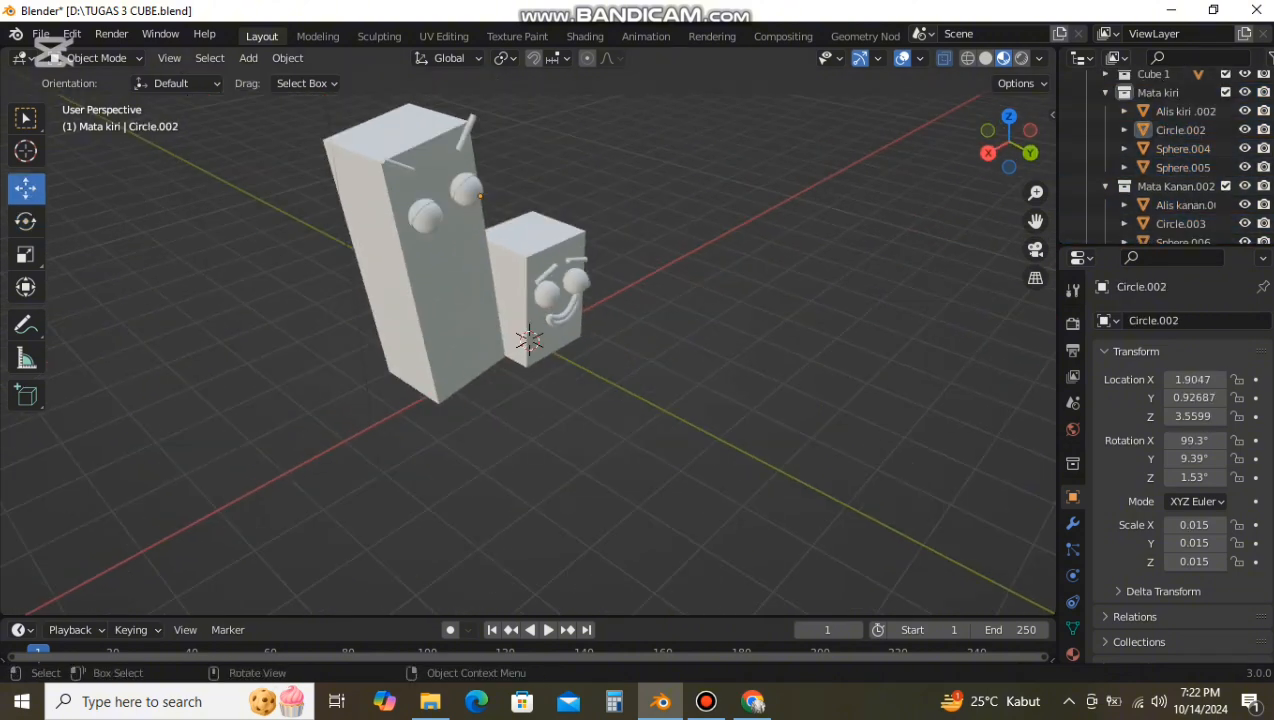
middle_drag(530, 340, 480, 340)
drag(430, 121, 429, 111)
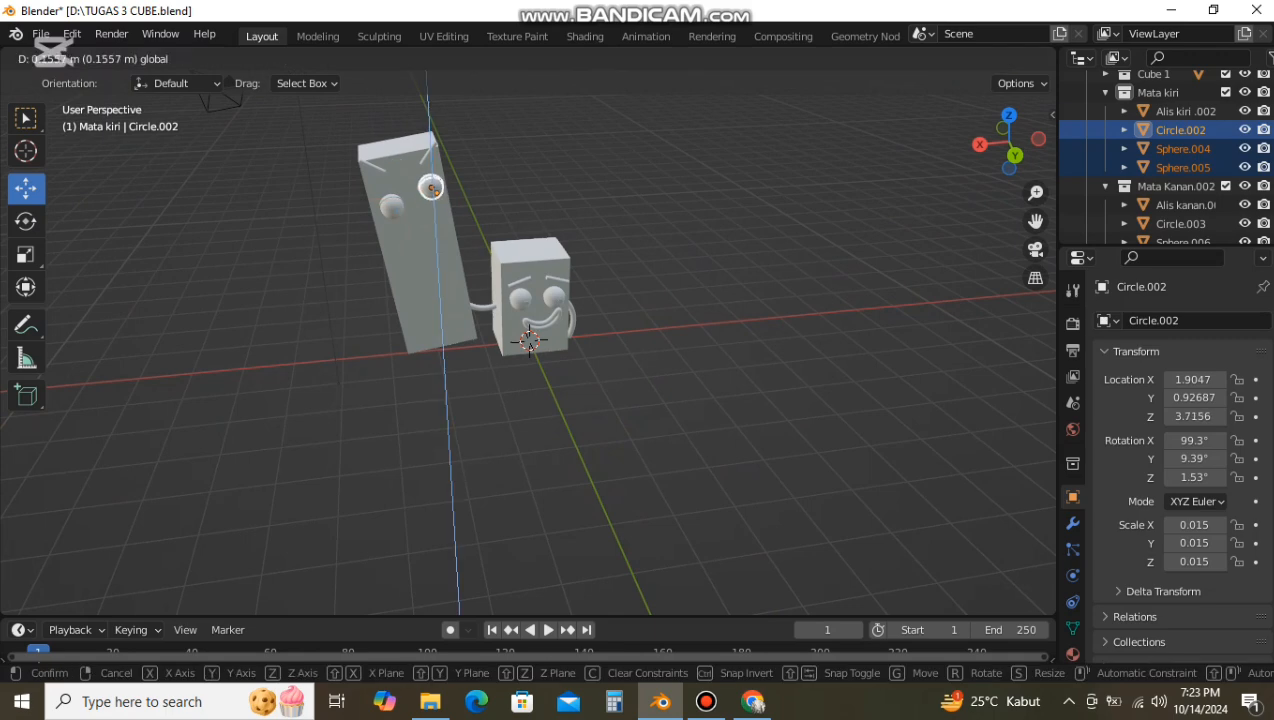
Step: Raise the other eye, made of Circle.003, Sphere.006 and Sphere.007, so its circle sits at about Z 3.627 m
middle_drag(430, 112, 526, 112)
click(1181, 222)
scroll(1181, 215, down, 2)
drag(449, 122, 448, 103)
click(620, 180)
middle_drag(620, 180, 512, 160)
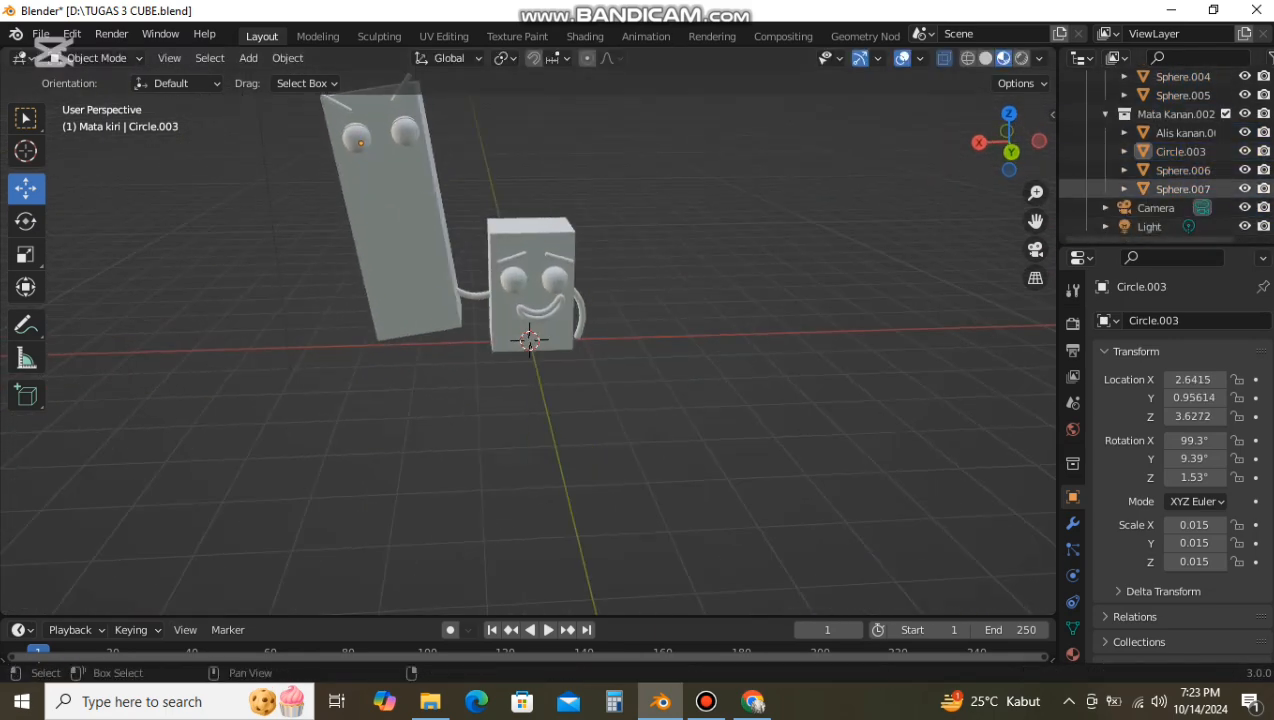
drag(353, 84, 353, 83)
Step: Check the reference character picture in Chrome, and nudge the tall block's Alis kanan eyebrow outward along X and up along Z
click(753, 702)
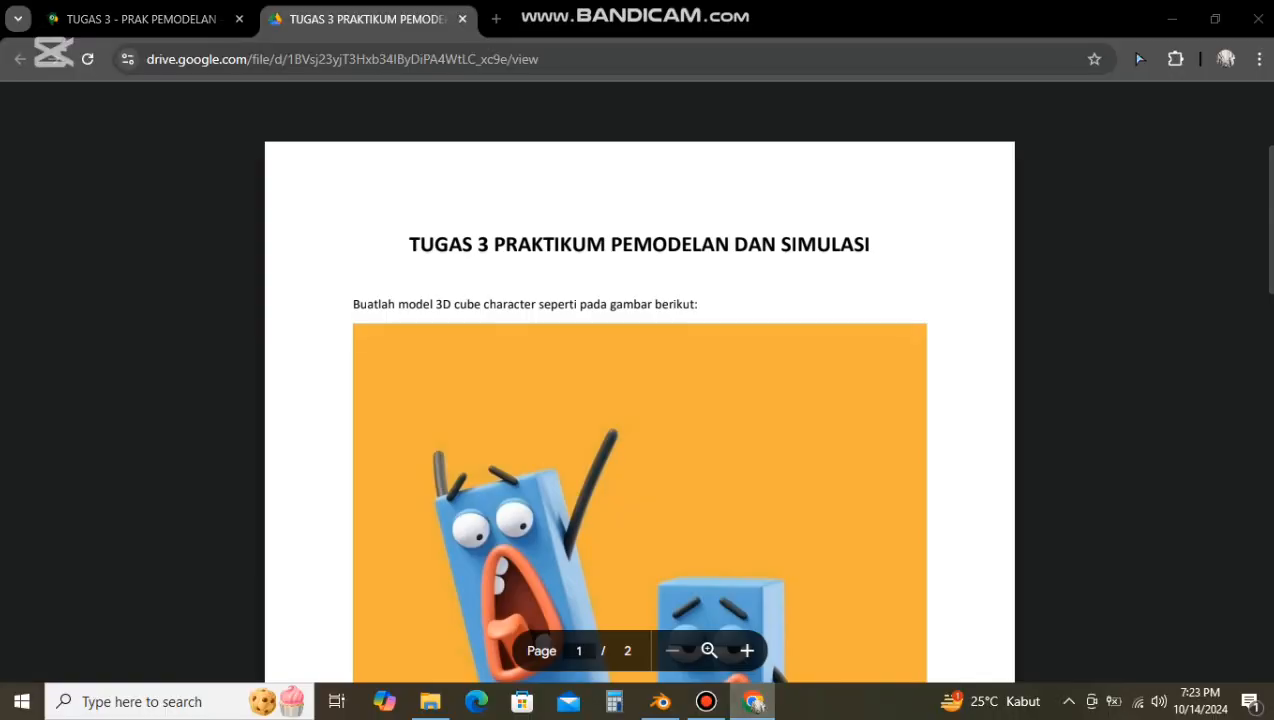
click(753, 702)
middle_drag(500, 250, 500, 259)
click(333, 107)
drag(262, 111, 257, 111)
scroll(340, 100, down, 1)
drag(369, 88, 369, 81)
Step: Adjust the tilt of eyebrow Alis kiri .002 around Y and move it to about X 2.066 m, Z 4.505 m
click(425, 146)
click(26, 222)
drag(484, 107, 479, 101)
click(26, 188)
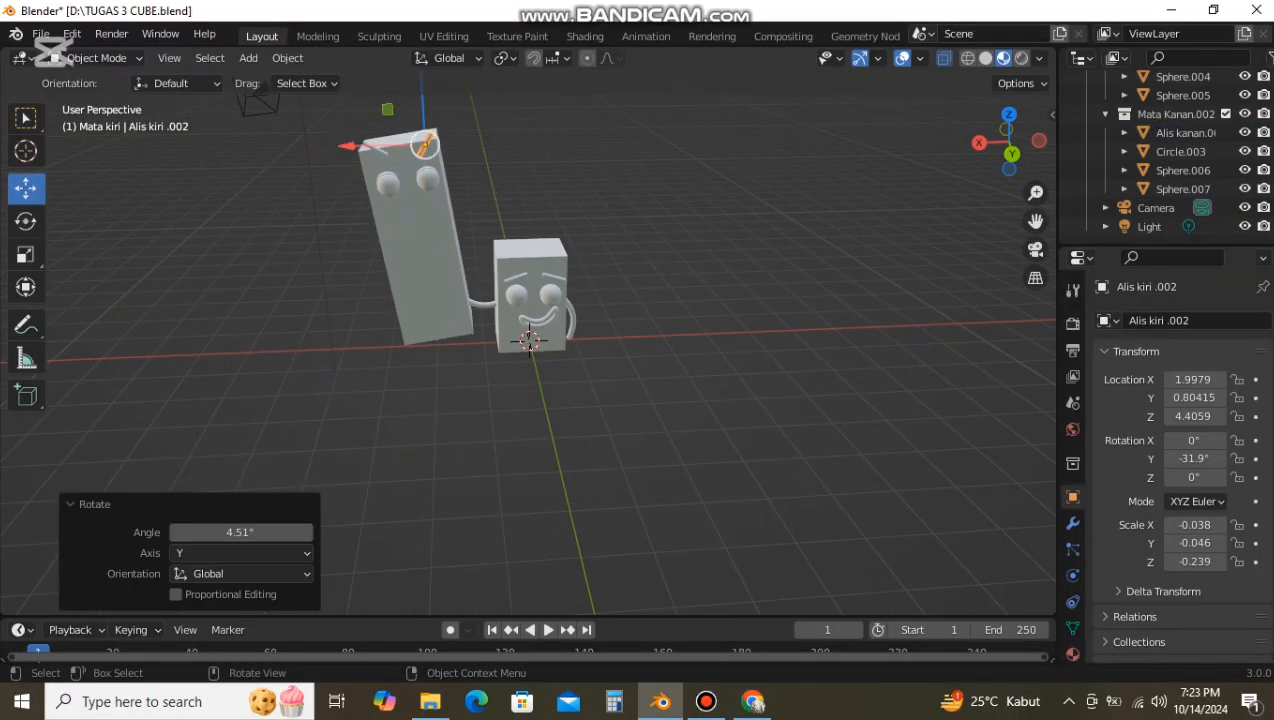
drag(365, 143, 356, 144)
click(26, 222)
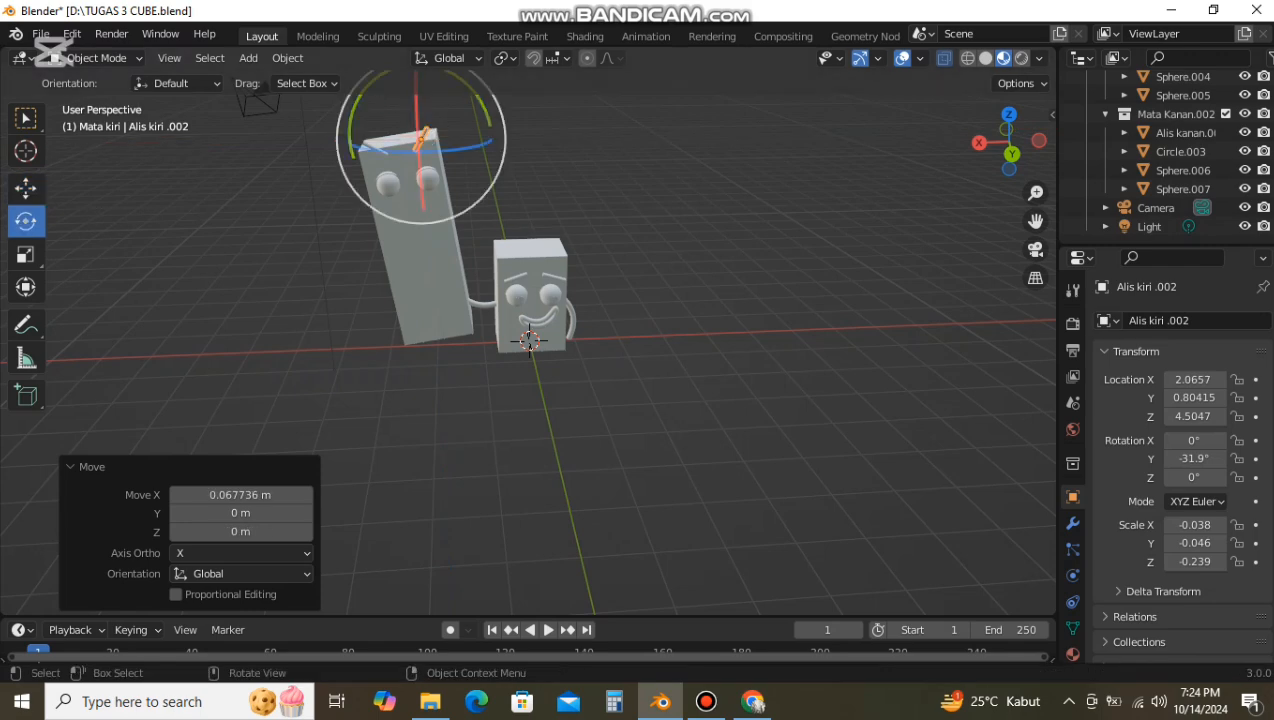
drag(486, 112, 490, 124)
click(590, 150)
Step: Raise Circle.003, Sphere.006 and Sphere.007 together so the circle sits at about Z 3.75 m
middle_drag(590, 150, 595, 127)
click(1181, 152)
shift+click(1183, 189)
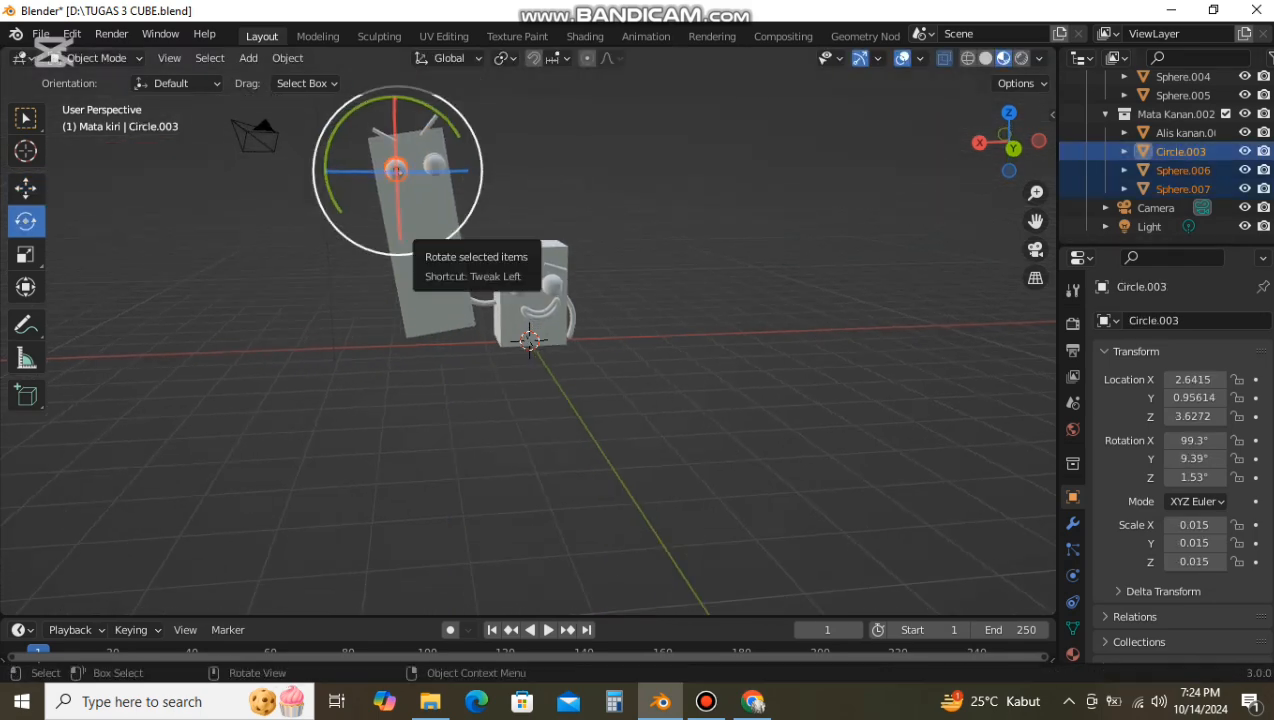
drag(394, 92, 434, 78)
Step: Raise Circle.002, Sphere.004 and Sphere.005 together so the circle sits at about Z 3.856 m
scroll(1181, 112, up, 1)
click(1181, 95)
shift+click(1183, 132)
click(575, 150)
mouse_move(575, 150)
middle_down()
mouse_move(552, 167)
mouse_move(557, 155)
middle_up()
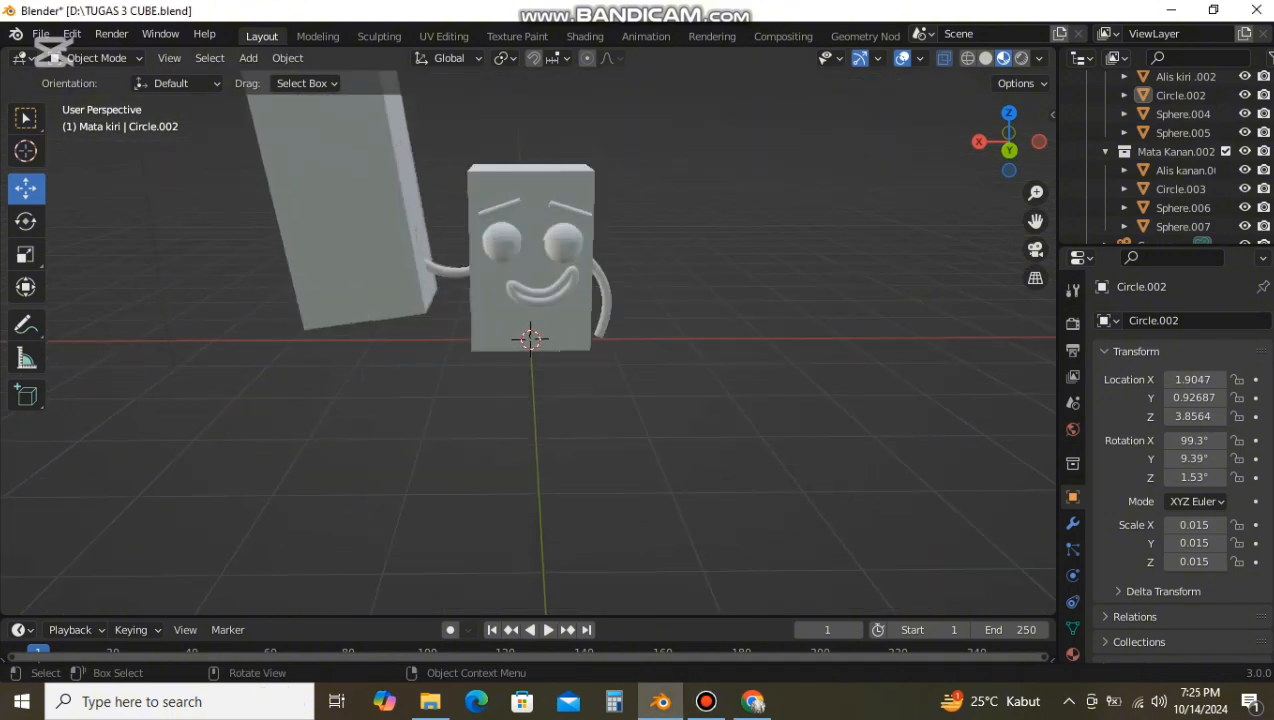
Step: Try moving the eyelid Sphere.007 along Y away from the tall block's face, and undo the change
middle_drag(528, 340, 560, 300)
scroll(560, 300, up, 3)
scroll(528, 342, up, 6)
shift+middle_drag(400, 260, 390, 320)
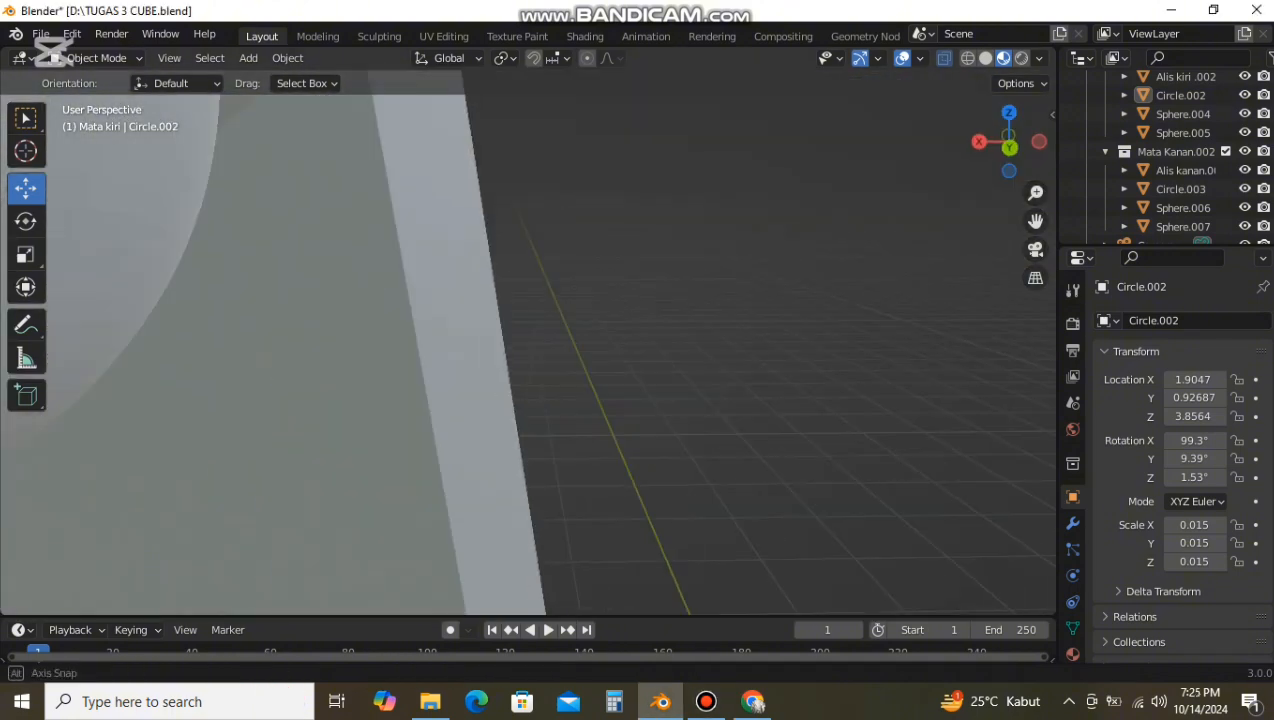
scroll(528, 342, down, 3)
middle_drag(528, 342, 557, 390)
click(1182, 208)
click(1182, 227)
scroll(528, 342, down, 6)
scroll(1182, 227, down, 1)
scroll(557, 390, up, 6)
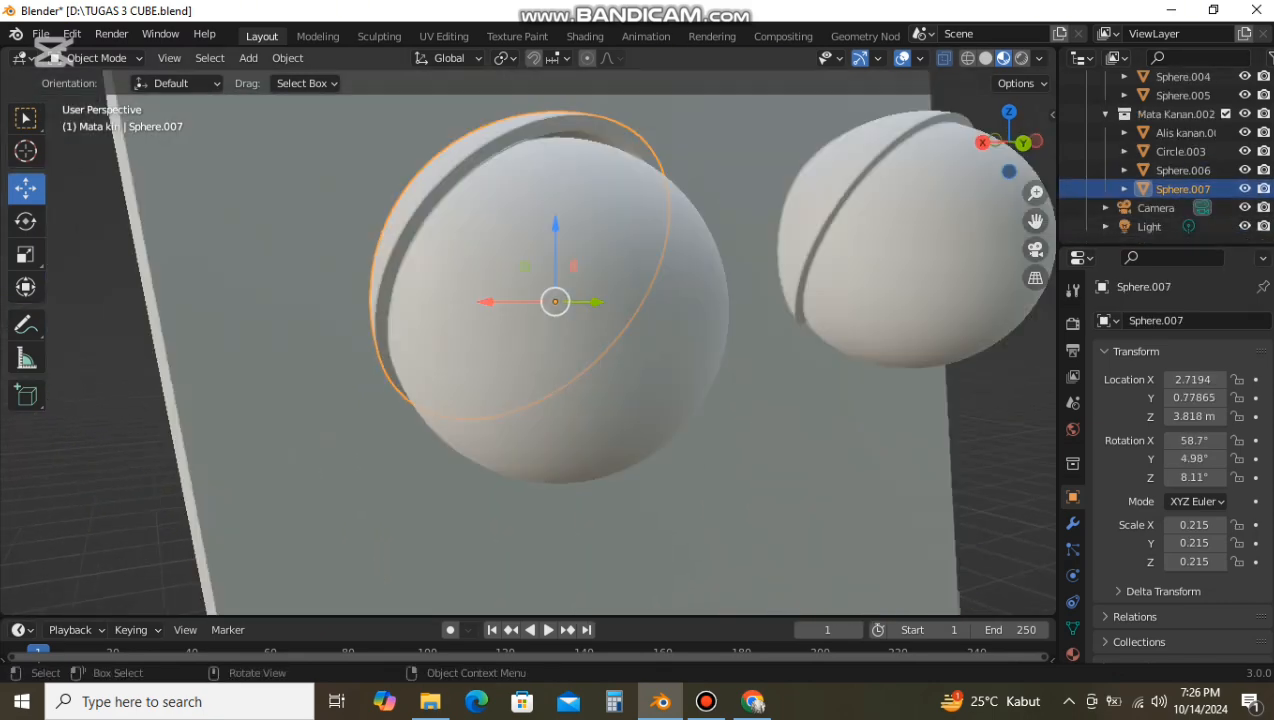
drag(590, 301, 820, 321)
key(ctrl+z)
click(1182, 170)
key(ctrl+z)
Step: Move the pupil Circle.003 forward along Y by about 0.012 m
middle_drag(528, 342, 572, 348)
drag(888, 416, 897, 419)
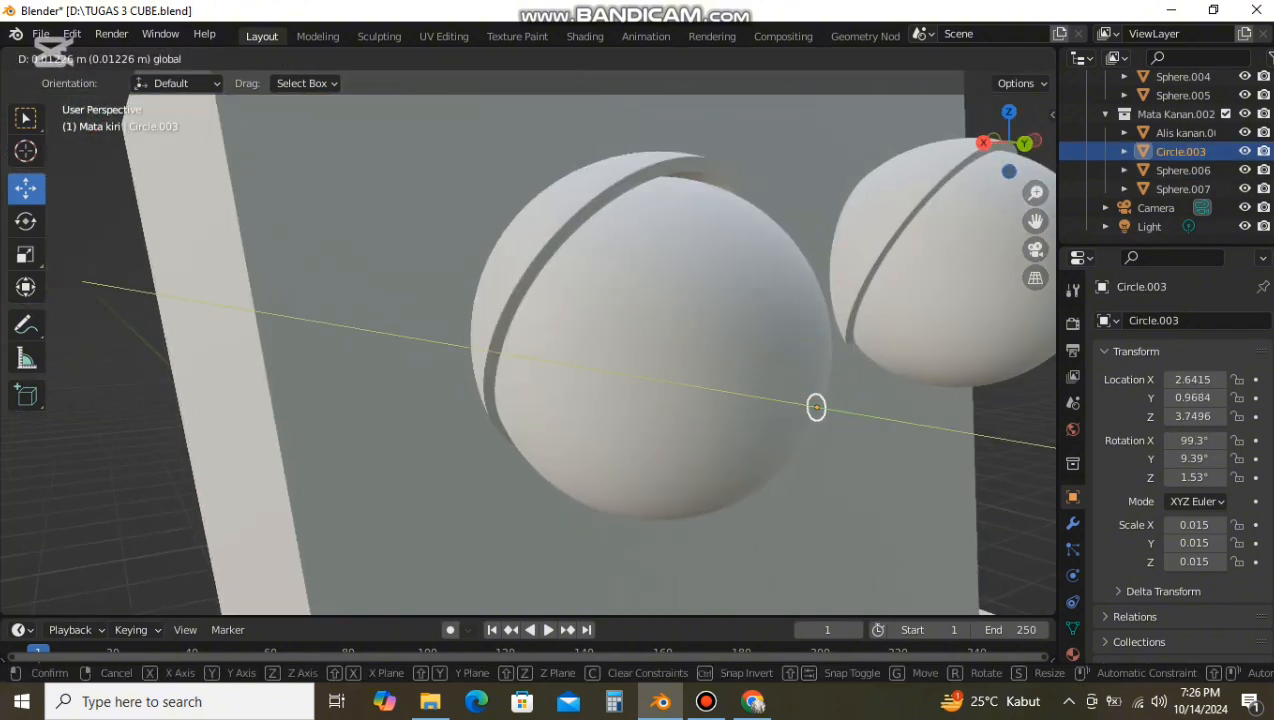
middle_drag(897, 419, 880, 385)
click(1022, 138)
Step: Scale the pupil Circle.003 uniformly by about 0.946
middle_drag(560, 340, 585, 366)
scroll(562, 355, down, 3)
shift+middle_drag(585, 366, 735, 416)
scroll(555, 330, up, 4)
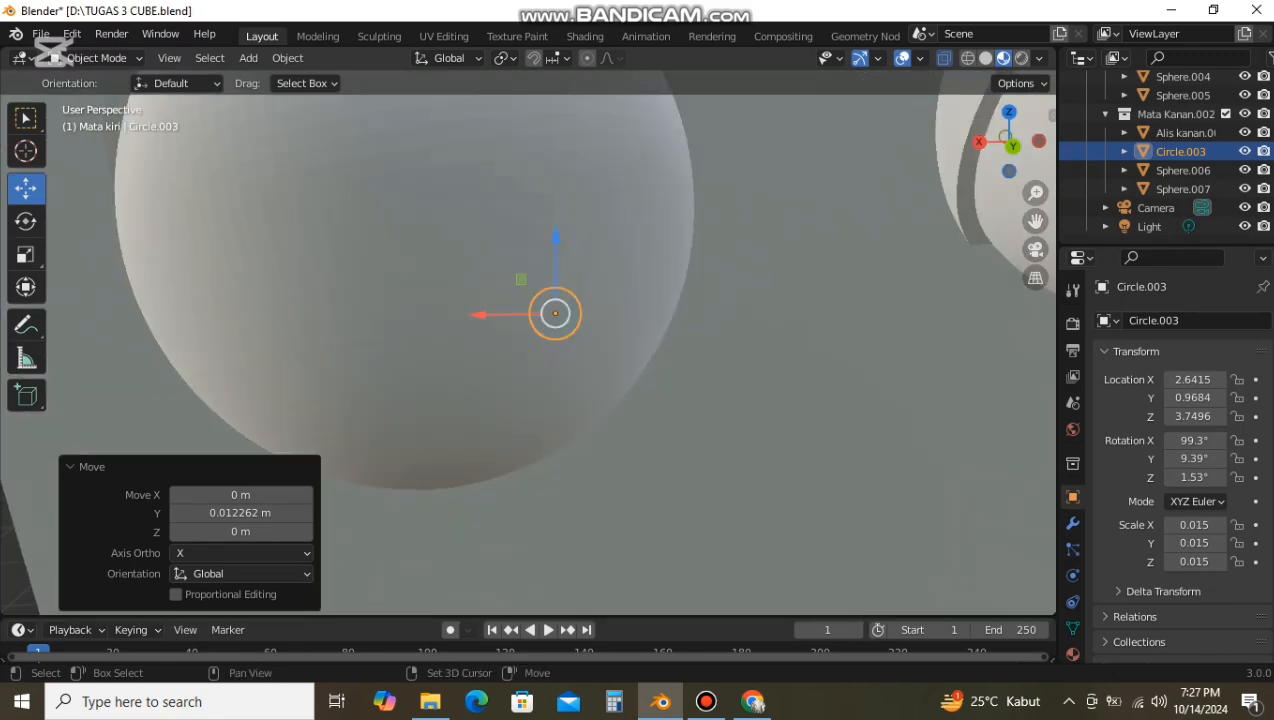
key(s)
click(190, 380)
middle_drag(205, 380, 190, 390)
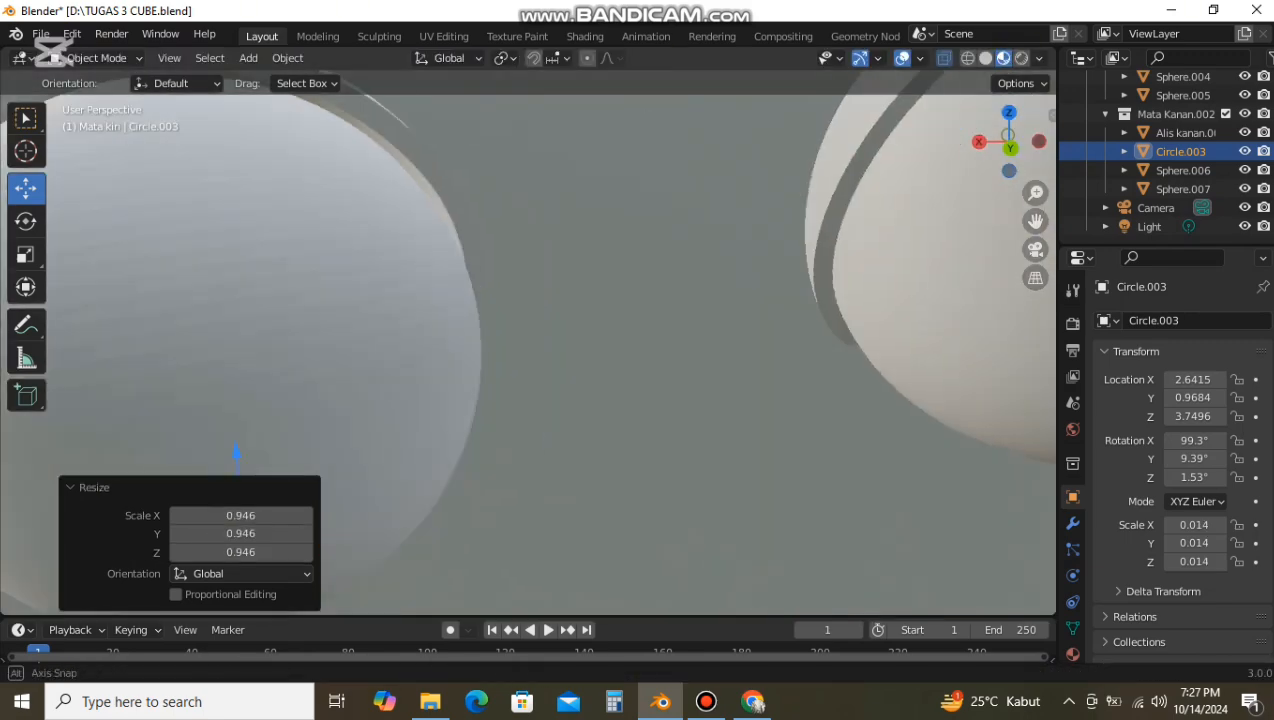
Step: Move the pupil Circle.003 forward along Y to about 0.995 m and enlarge it to a scale of about 0.020
scroll(380, 425, down, 4)
drag(388, 451, 383, 461)
middle_drag(385, 459, 330, 470)
key(s)
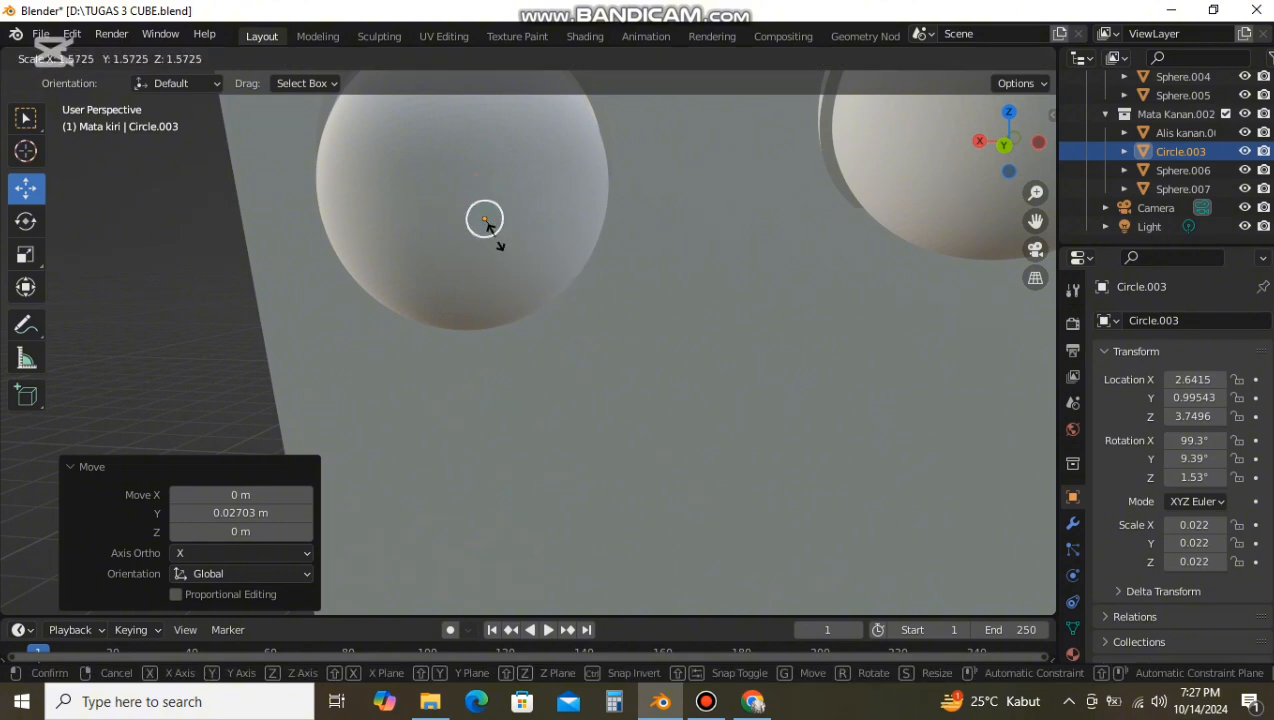
click(496, 240)
Step: Shift the pupil Circle.003 toward the eyeball's lower inner side, at about X 2.565 m, Z 3.734 m
drag(412, 219, 468, 219)
drag(540, 145, 540, 153)
scroll(540, 155, down, 5)
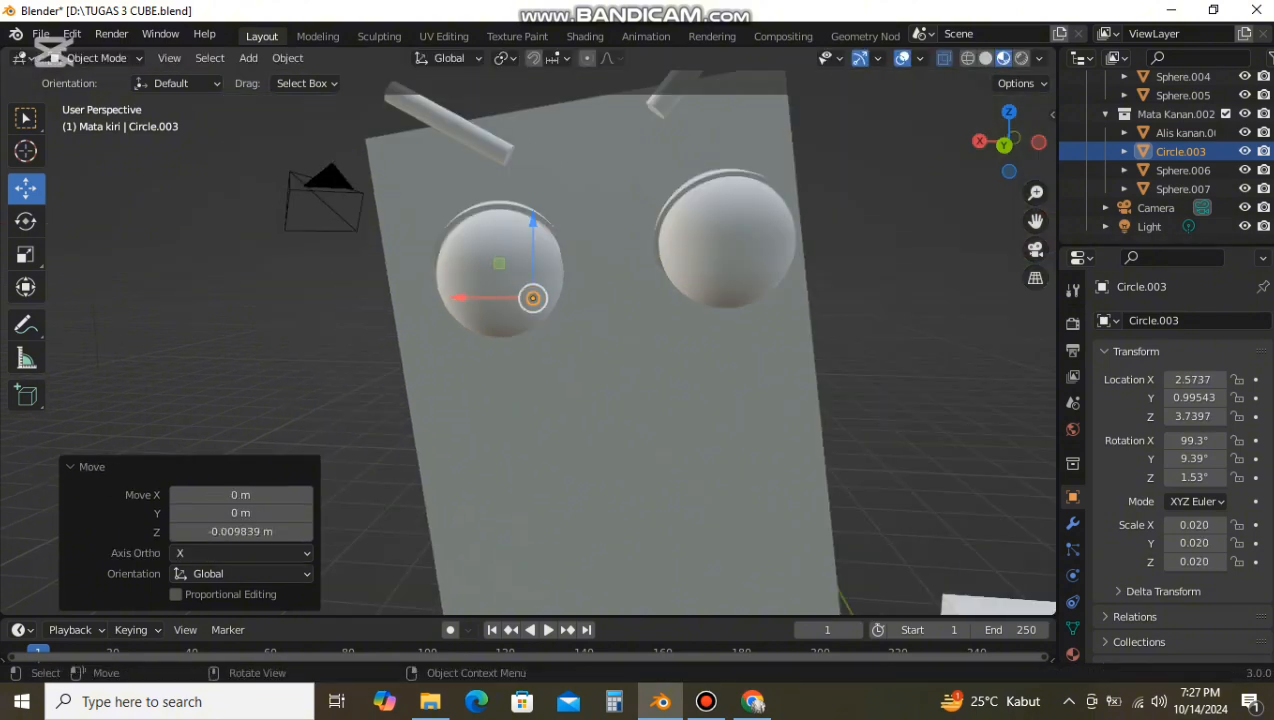
click(300, 330)
drag(499, 264, 502, 266)
Step: Push the pupil Circle.003 back along Y to about 0.932 m, closer to the eyeball's surface
middle_drag(612, 258, 662, 262)
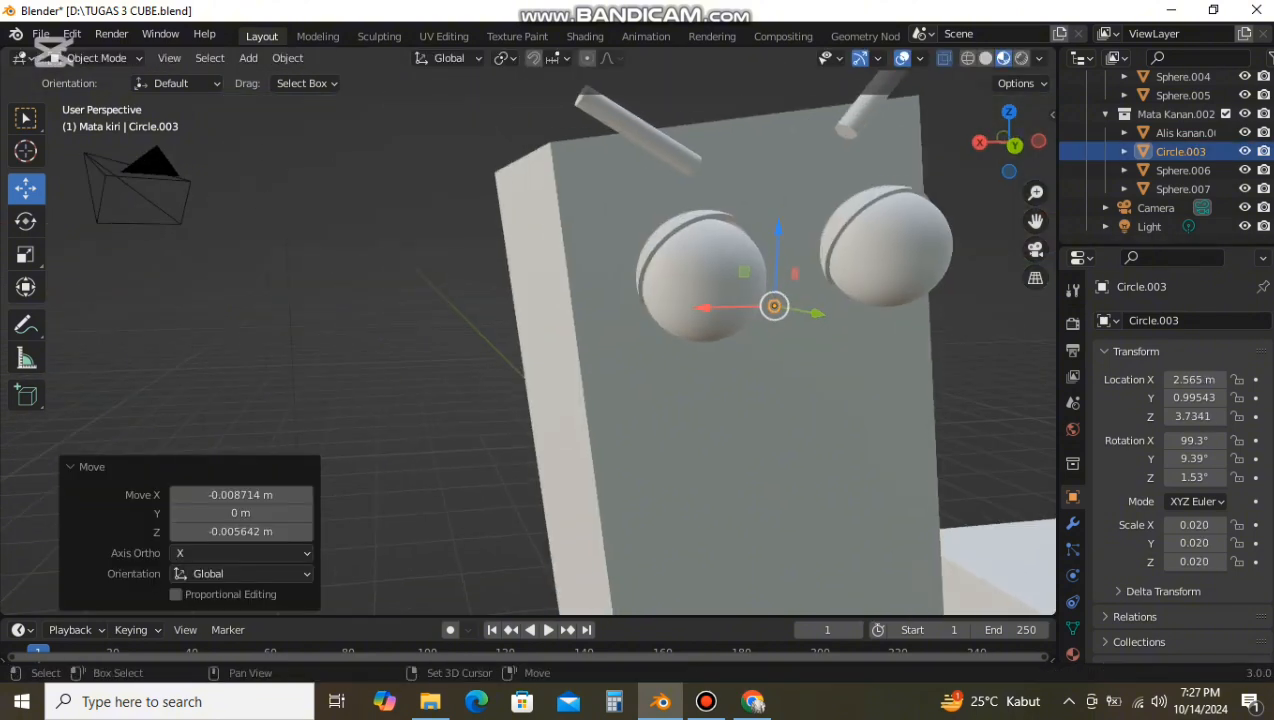
scroll(664, 262, up, 5)
scroll(700, 320, up, 4)
mouse_move(700, 320)
middle_down()
mouse_move(672, 314)
mouse_move(688, 316)
middle_up()
drag(1019, 411, 929, 382)
middle_drag(929, 382, 906, 377)
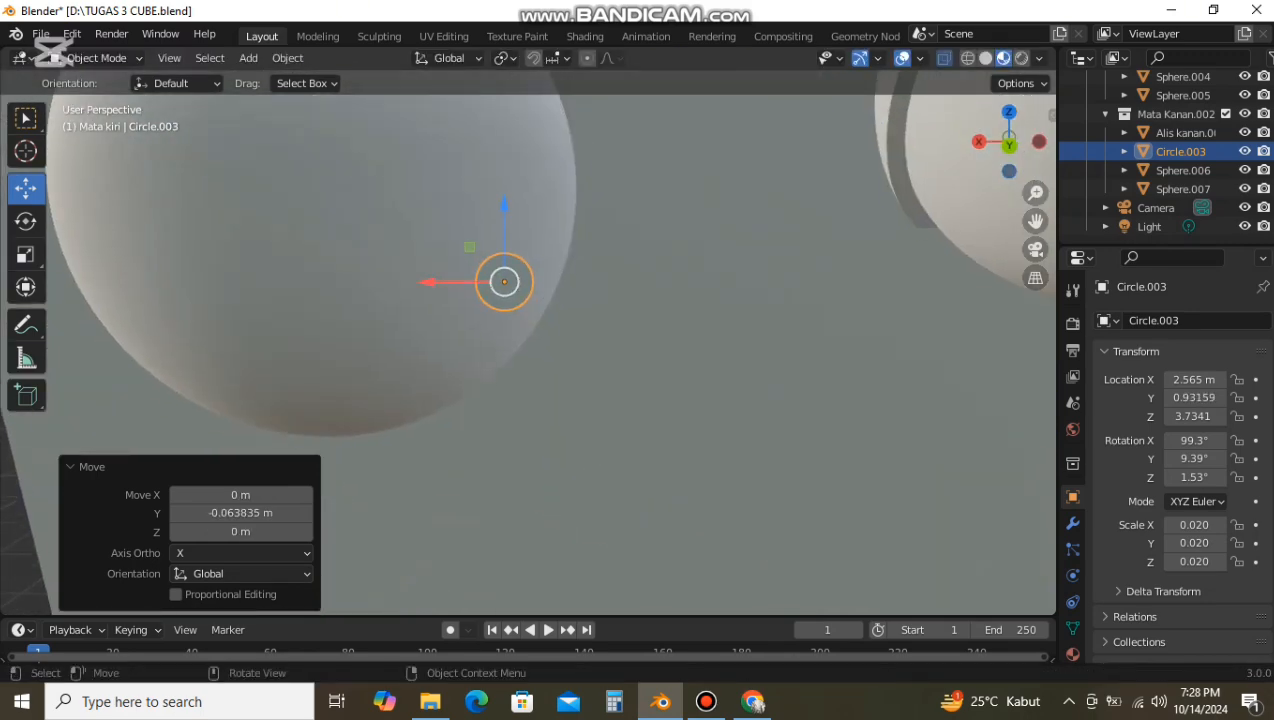
Step: Shift the pupil Circle.003 along X to about 2.596 m
drag(427, 281, 410, 281)
middle_drag(410, 281, 390, 299)
click(1005, 149)
mouse_move(1007, 143)
mouse_down()
mouse_move(1028, 166)
mouse_move(1008, 146)
mouse_up()
middle_drag(560, 390, 545, 348)
scroll(532, 328, up, 5)
scroll(540, 375, down, 3)
drag(932, 456, 841, 458)
Step: Rotate the pupil Circle.003 about -15.5° around X and turn it freely in the current view
key(r)
key(x)
click(995, 455)
middle_drag(995, 455, 957, 444)
key(r)
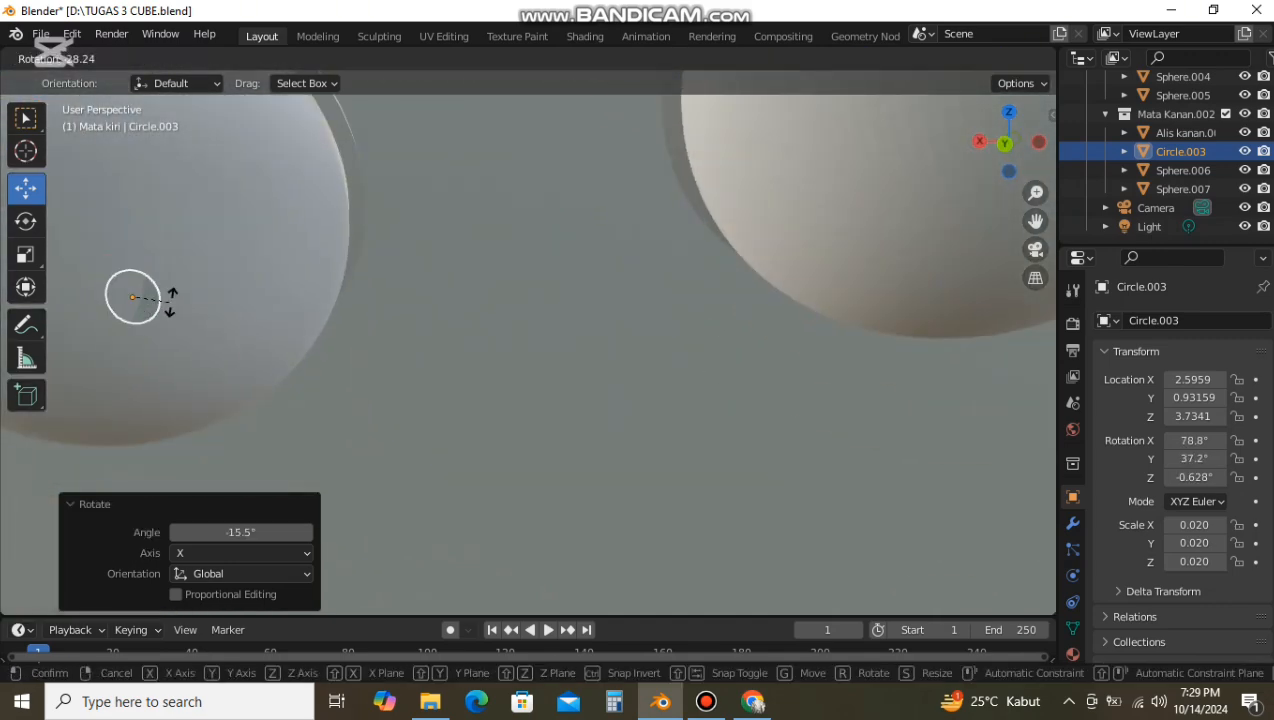
click(128, 282)
Step: Move the pupil Circle.003 forward along Y to about 1.015 m
drag(92, 299, 124, 298)
middle_drag(124, 298, 154, 305)
drag(762, 446, 846, 503)
mouse_move(846, 503)
middle_down()
mouse_move(892, 505)
mouse_move(862, 508)
mouse_move(862, 495)
middle_up()
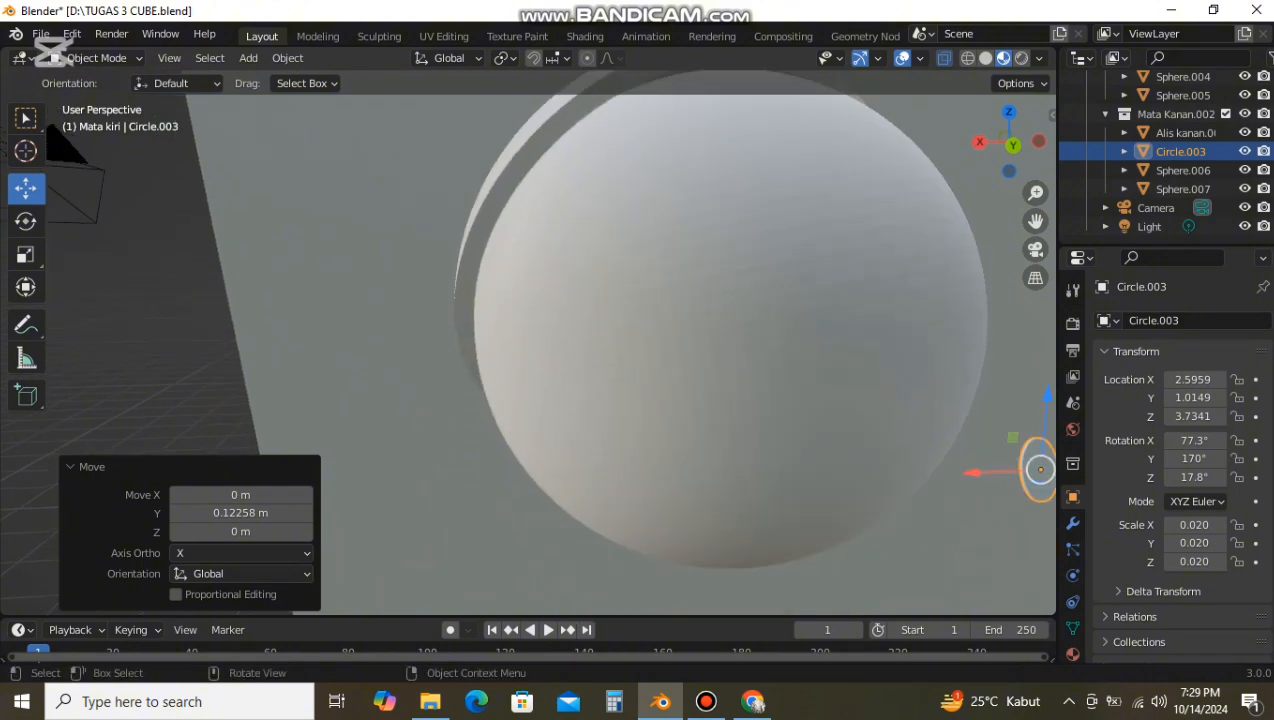
Step: Rotate the pupil Circle.003 about -21.4° around X and slide it along X and Z toward the eyeball
key(r)
key(x)
click(1001, 512)
drag(1004, 432, 968, 422)
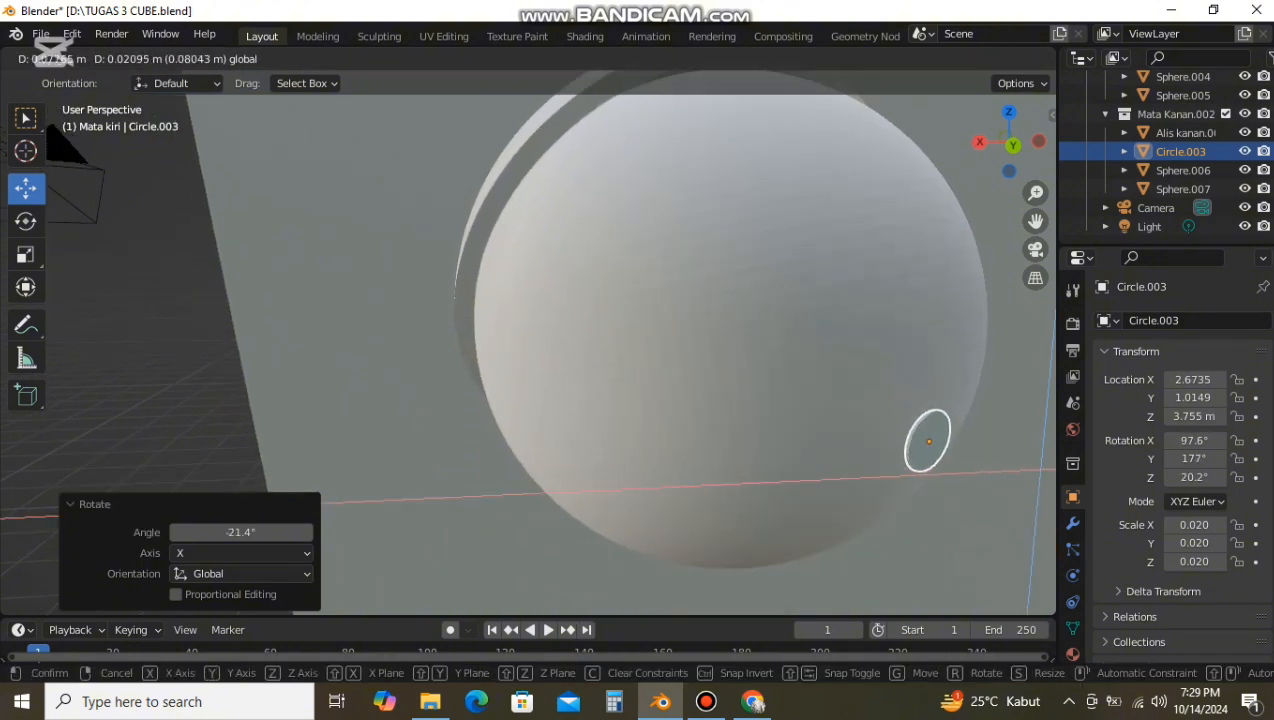
Step: Reposition the pupil Circle.003 at about X 2.629 m, Y 0.993 m and Z 3.813 m
mouse_move(822, 380)
mouse_down()
mouse_move(740, 322)
mouse_move(956, 411)
mouse_move(823, 397)
mouse_up()
drag(934, 413, 866, 392)
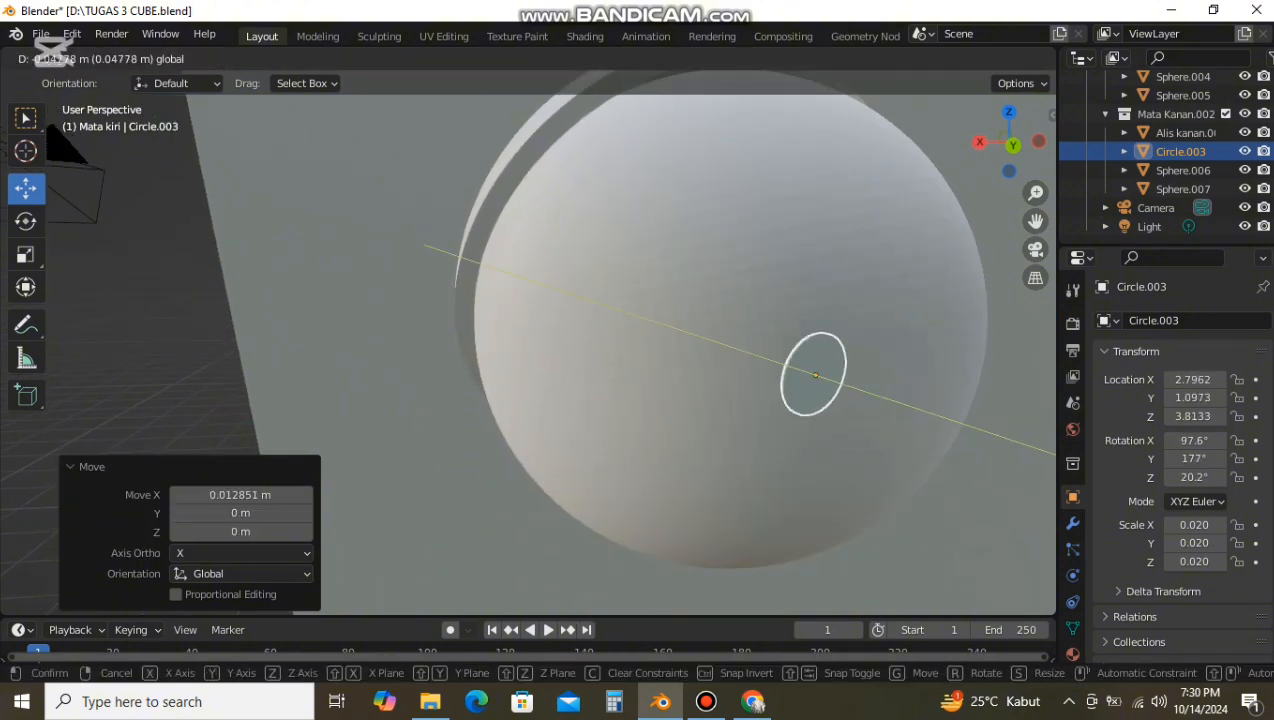
drag(615, 308, 755, 352)
drag(650, 347, 838, 340)
shift+middle_drag(838, 340, 240, 345)
scroll(290, 345, down, 5)
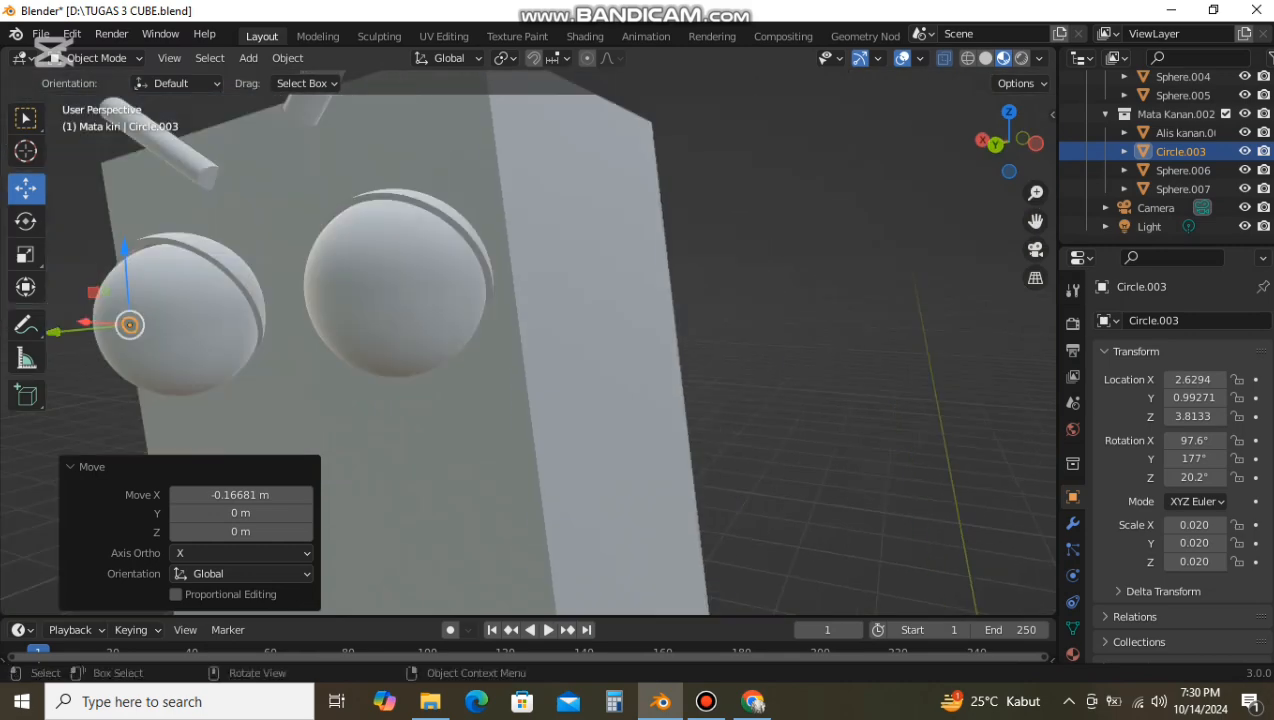
Step: Lower the pupil Circle.003 to about Z 3.734 m and shift it to about X 2.574 m
drag(127, 250, 127, 291)
middle_drag(127, 291, 220, 300)
drag(498, 259, 498, 247)
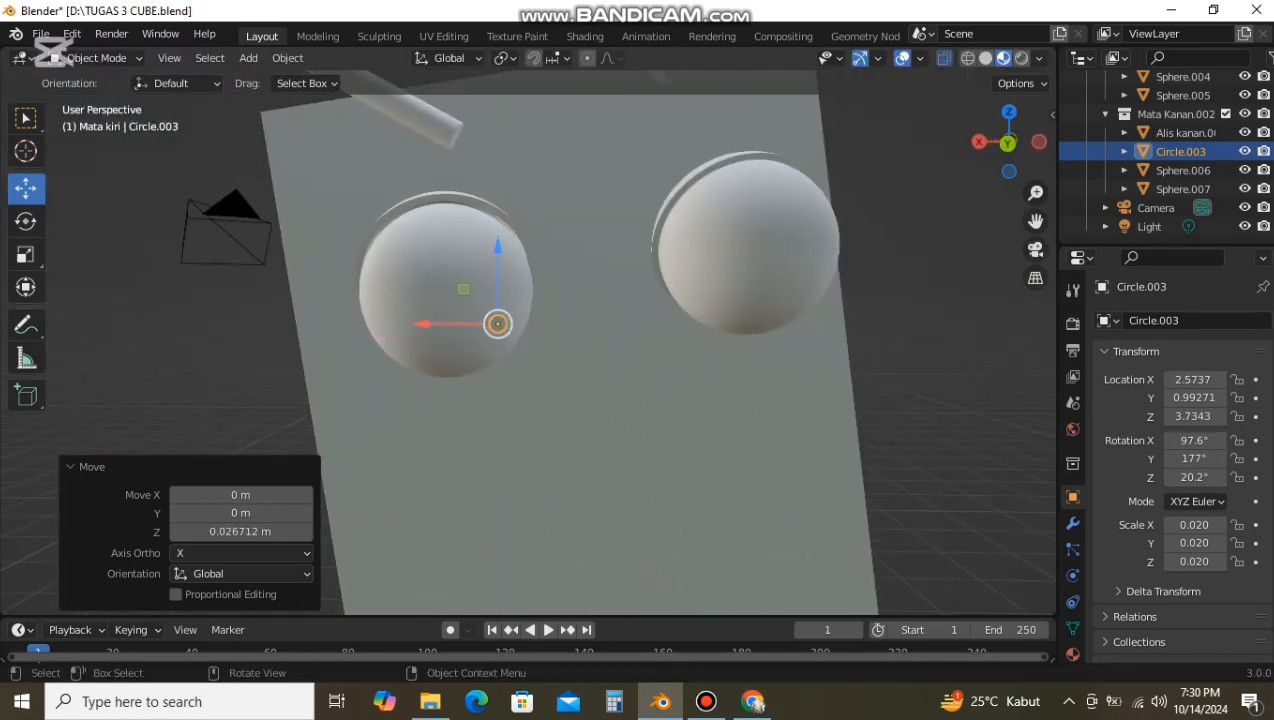
Step: Rotate the pupil Circle.003 about 3.93° around X and deselect it
key(r)
click(538, 334)
middle_drag(538, 334, 545, 335)
scroll(545, 335, up, 7)
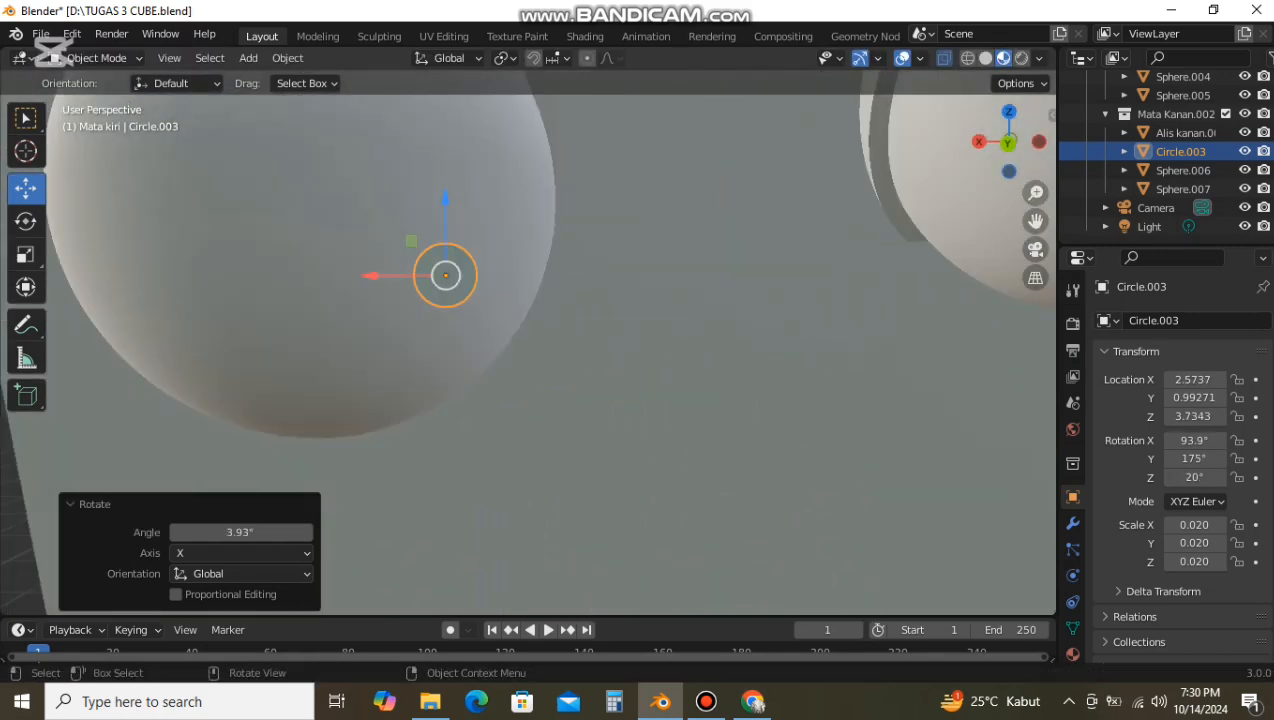
click(545, 335)
Step: Delete the tall character's other eye, the eyeball and eyelid Sphere.004 and Sphere.005
scroll(545, 335, down, 7)
click(755, 240)
shift+click(686, 181)
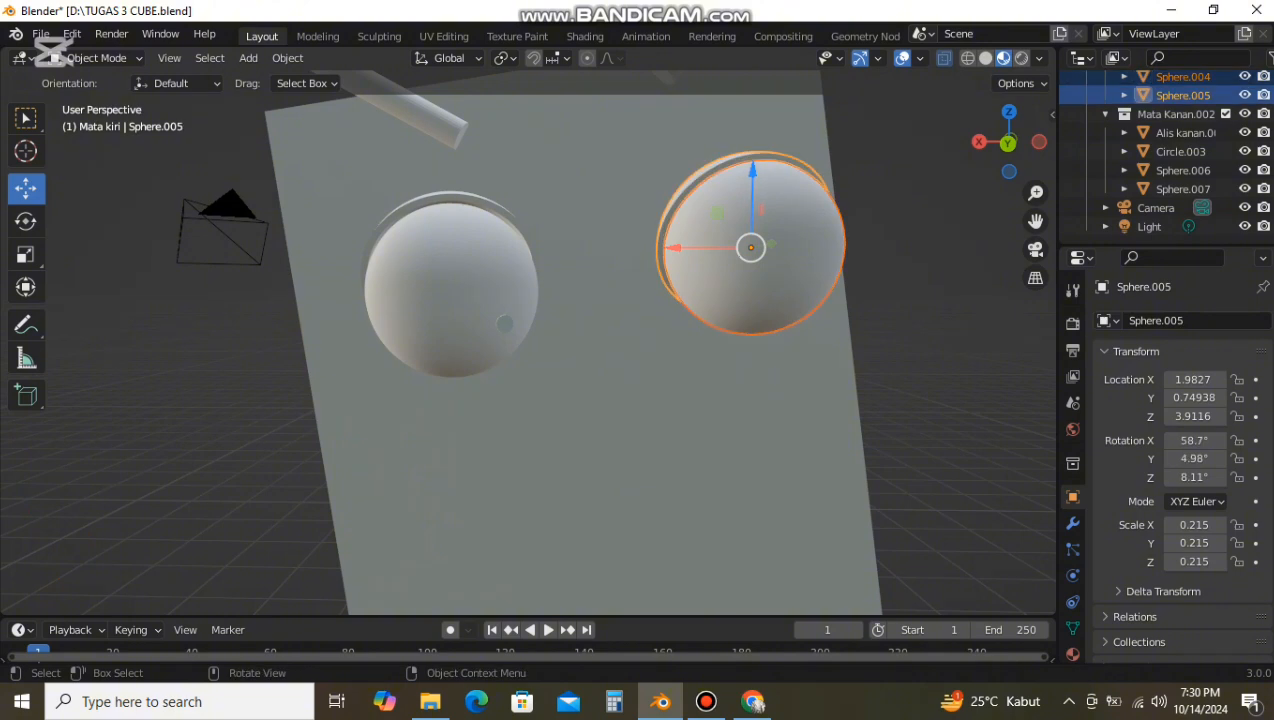
key(Delete)
click(807, 267)
key(Delete)
Step: Duplicate the remaining eye's eyelid, eyeball and pupil and position the copy on the other side of the face
click(480, 197)
shift+click(505, 322)
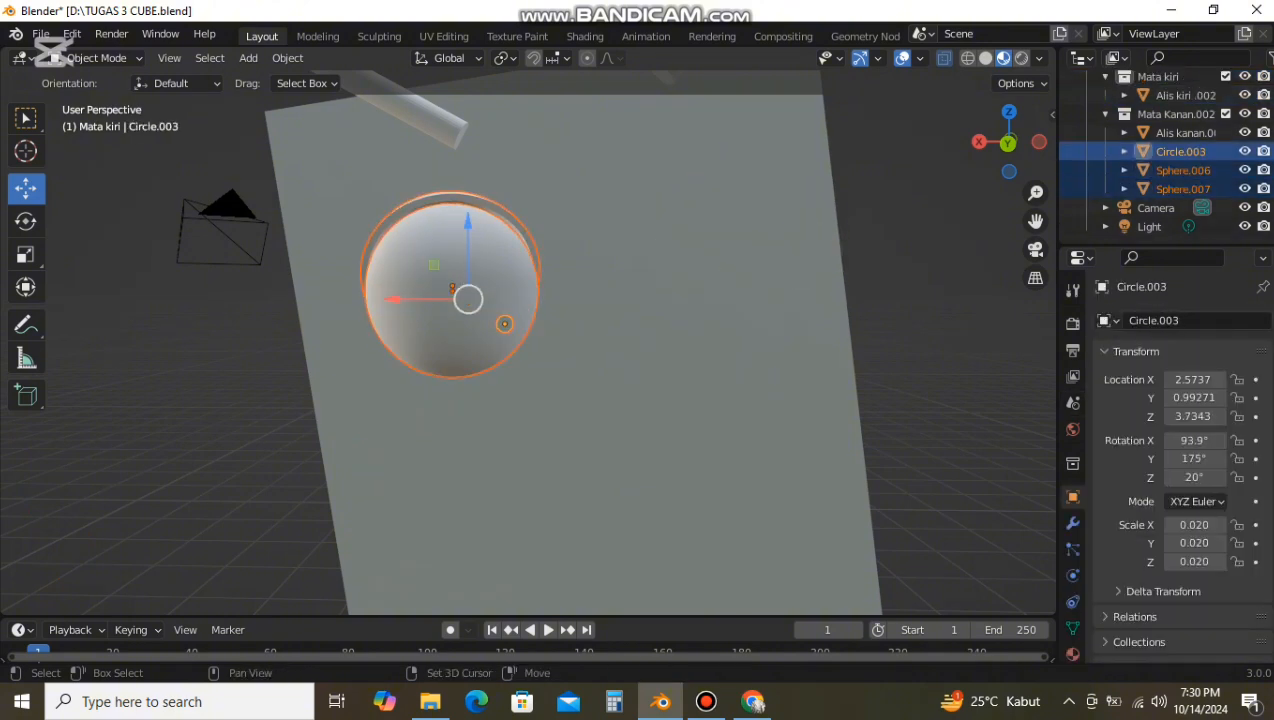
key(shift+d)
click(811, 285)
scroll(811, 285, down, 4)
middle_drag(811, 285, 802, 328)
scroll(802, 328, up, 2)
drag(688, 390, 688, 404)
drag(695, 508, 690, 494)
click(508, 508)
Step: Move the original eye's pupil Circle.003 back about 0.083 m along Y into the eyeball's surface
scroll(508, 508, up, 4)
middle_drag(508, 508, 540, 490)
scroll(530, 480, up, 3)
click(686, 566)
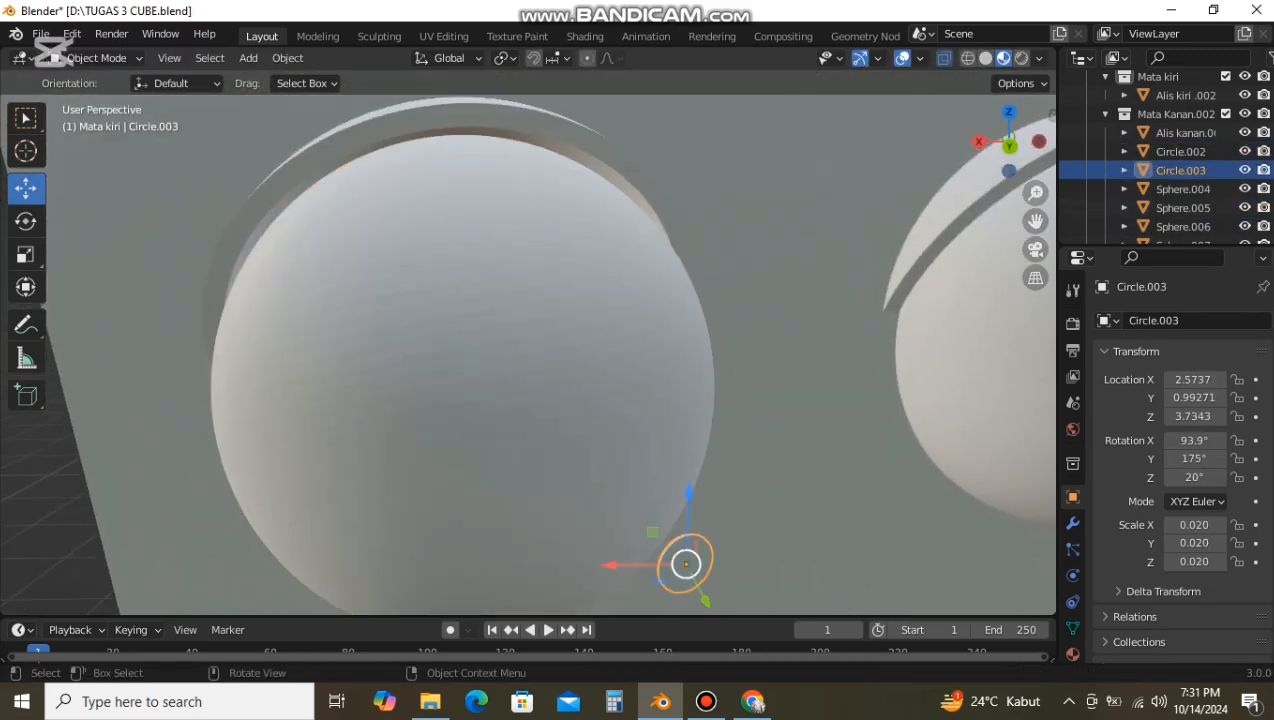
drag(705, 601, 676, 548)
middle_drag(676, 548, 673, 536)
Step: Set the base colour of the pupil's material Material.001 to black
click(1073, 654)
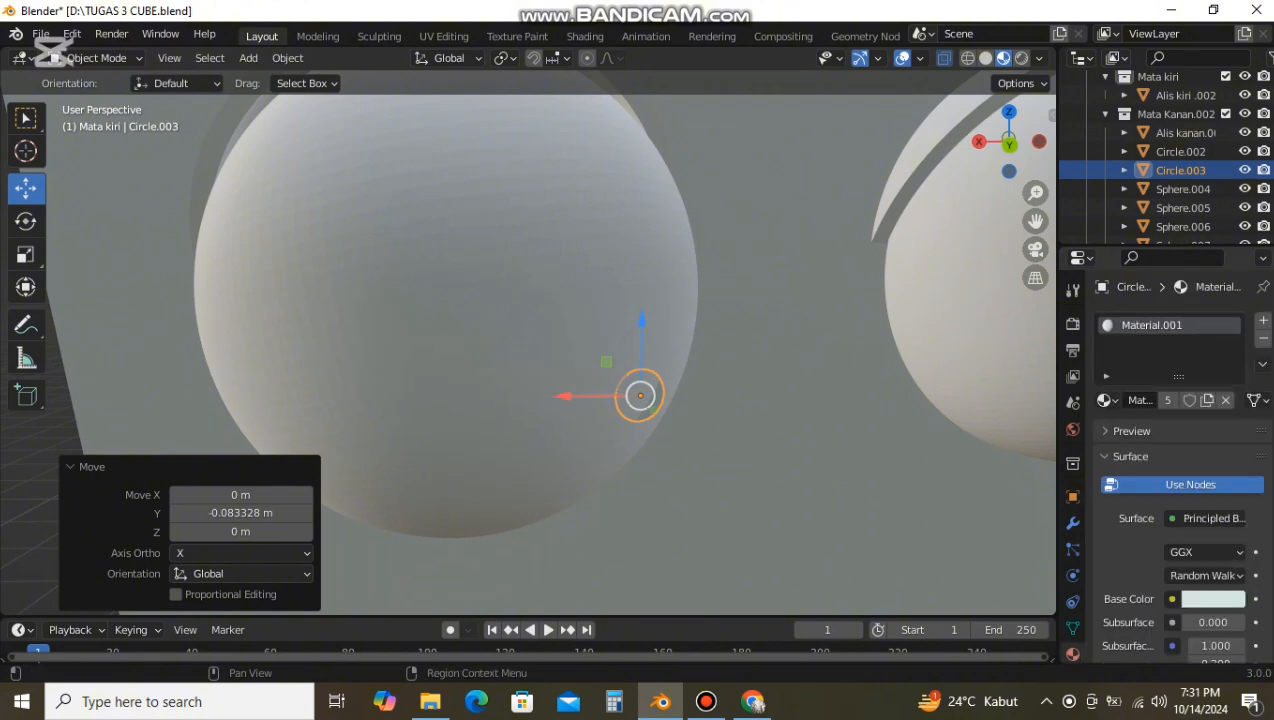
click(1213, 599)
drag(1196, 552, 1046, 552)
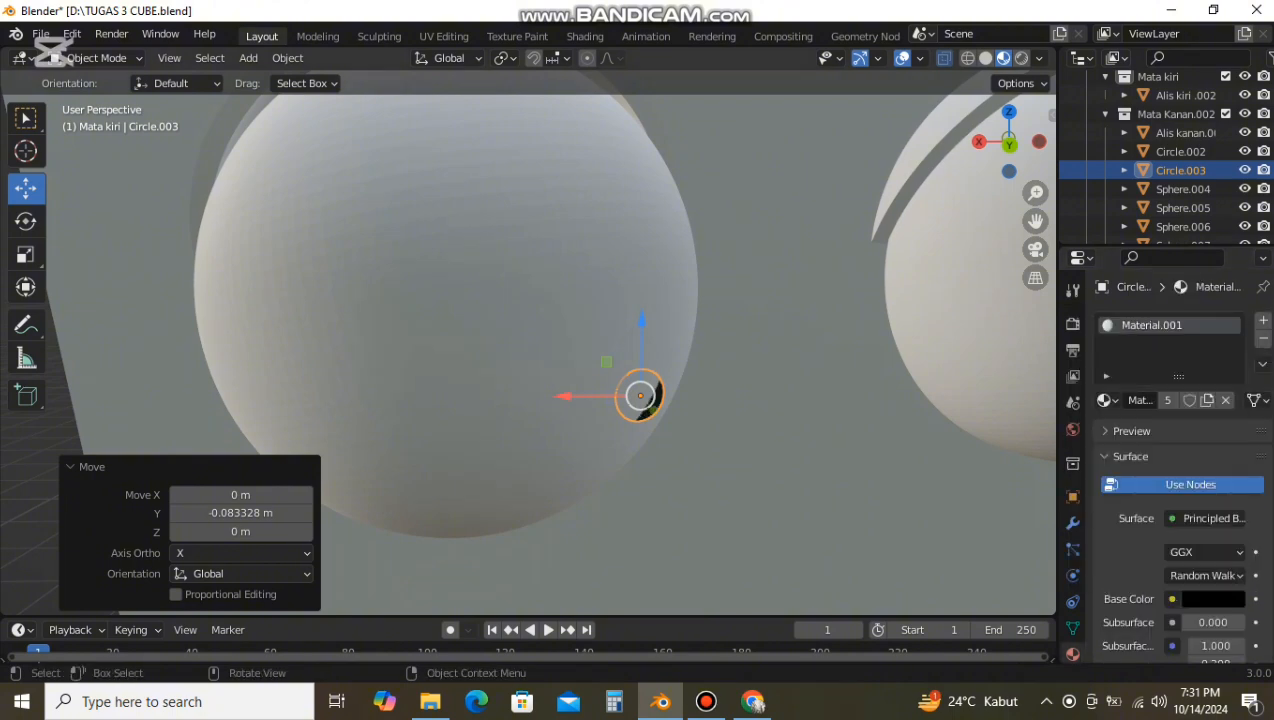
click(758, 478)
Step: Move the black pupil Circle.003 forward about 0.034 m along Y, out of the eyeball
click(652, 400)
key(g)
key(y)
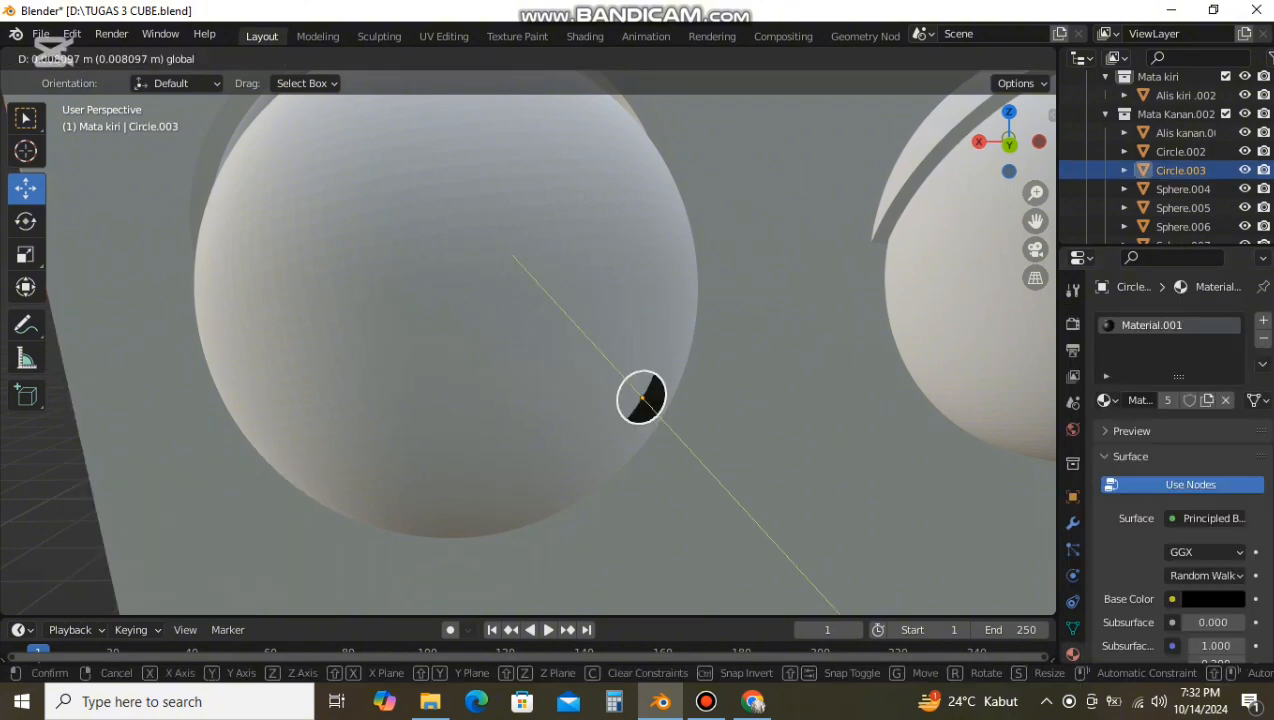
click(728, 445)
Step: Tilt the pupil Circle.003 around X and push it back about 0.014 m along Y
middle_drag(728, 445, 712, 426)
key(r)
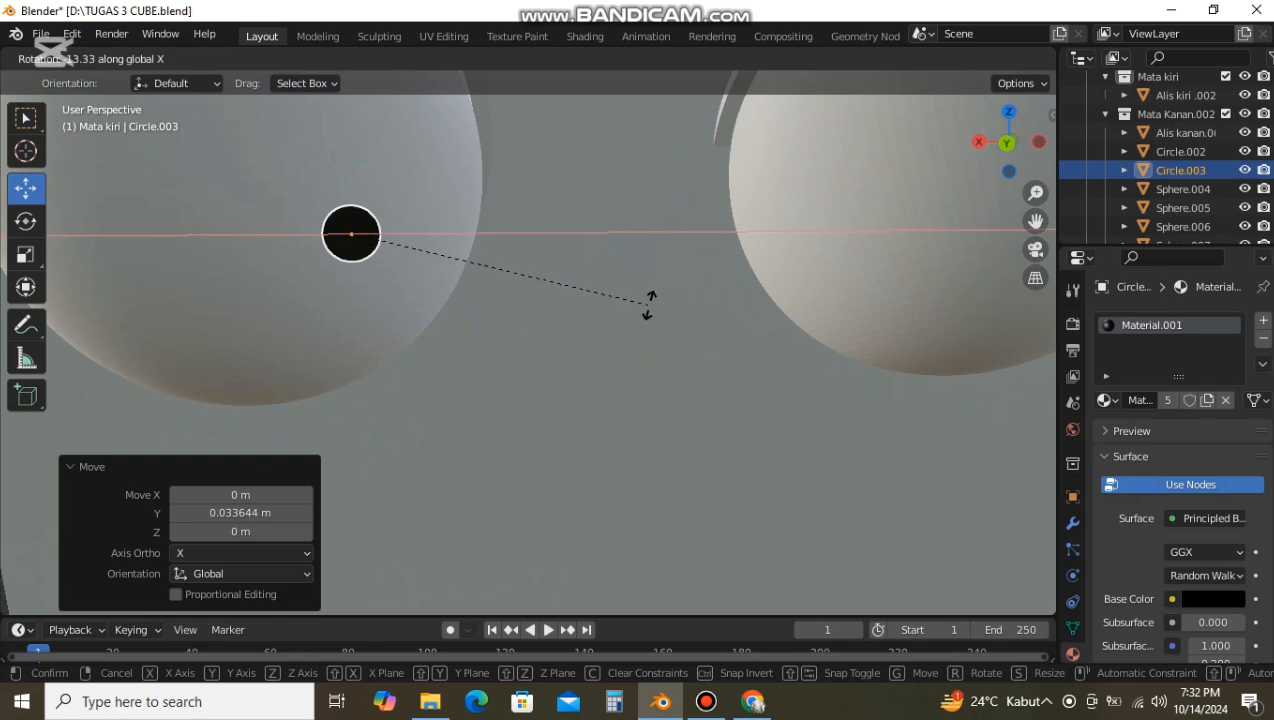
click(649, 305)
middle_drag(649, 305, 612, 304)
key(g)
key(y)
click(650, 305)
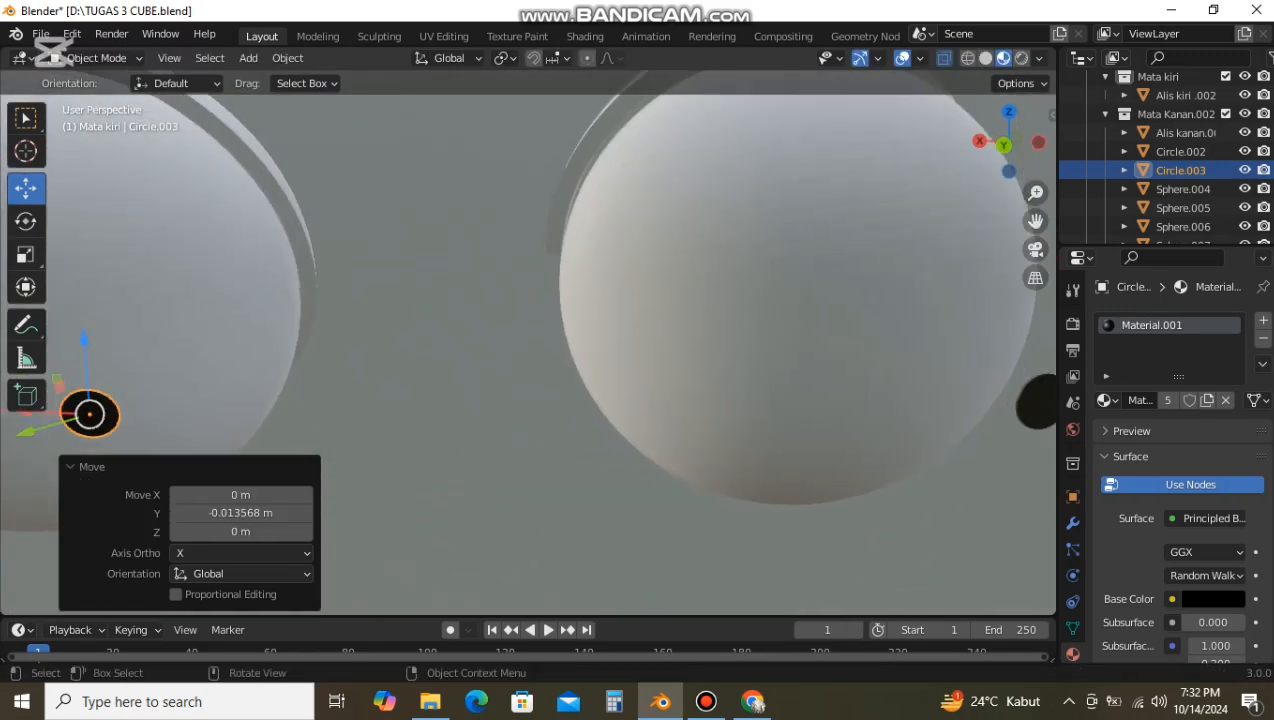
Step: Rotate the pupil Circle.003 around Y and X to follow the eyeball's curvature
key(r)
key(y)
click(256, 424)
key(x)
mouse_move(310, 410)
middle_down()
mouse_move(348, 410)
mouse_move(328, 425)
middle_up()
Step: Adjust the pupil Circle.003 slightly along Z and Y so it sits on the eyeball
key(g)
key(z)
click(348, 430)
key(g)
key(y)
click(352, 430)
click(440, 420)
Step: Delete the copied eye's eyelid, eyeball and pupil Circle.002
scroll(440, 420, down, 4)
click(727, 321)
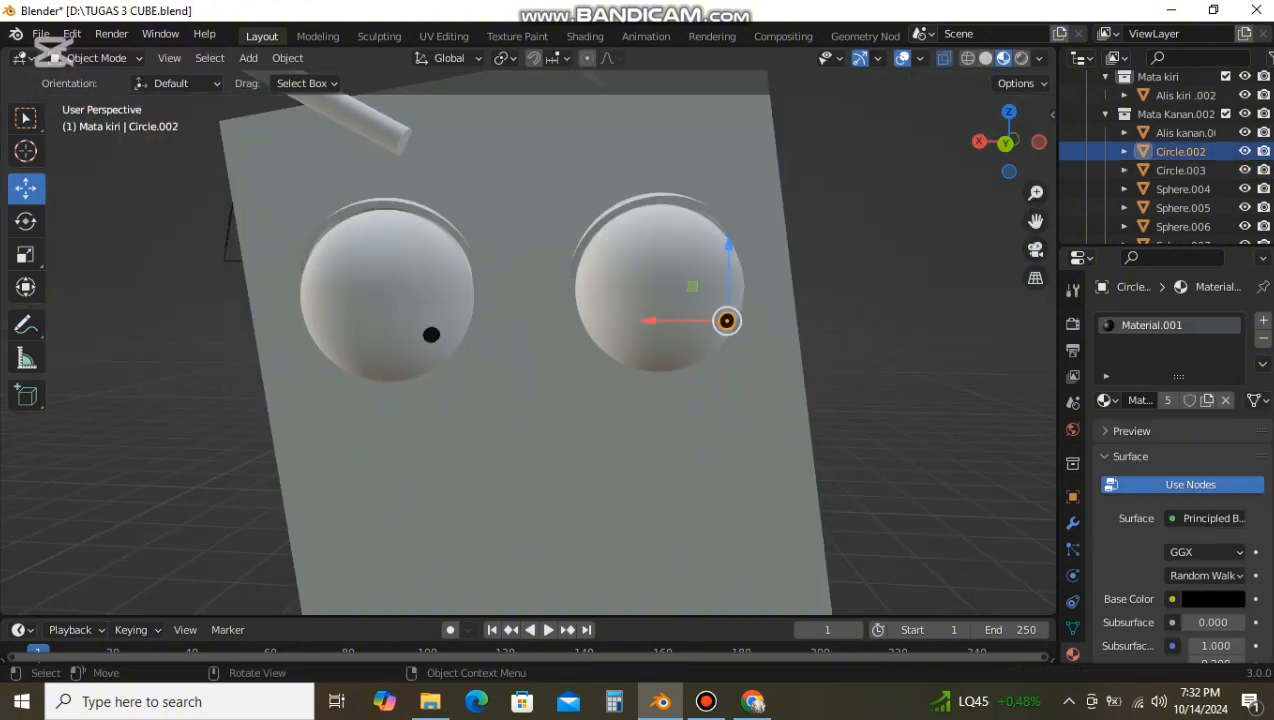
click(660, 198)
shift+click(662, 270)
key(Delete)
click(727, 321)
key(Delete)
Step: Rotate the remaining eye's eyelid Sphere.007 about -7.47° around X
middle_drag(727, 321, 680, 285)
scroll(680, 285, up, 4)
shift+middle_drag(600, 294, 276, 301)
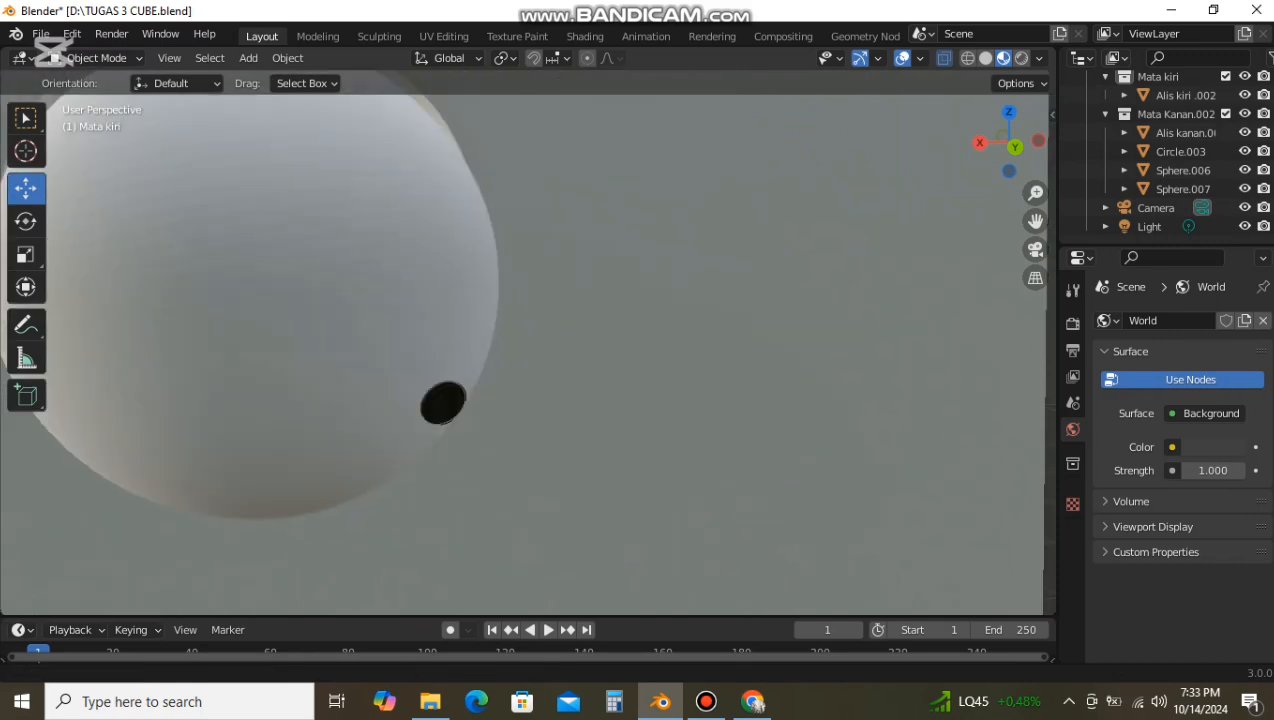
scroll(260, 303, down, 3)
click(237, 149)
key(r)
key(x)
click(237, 197)
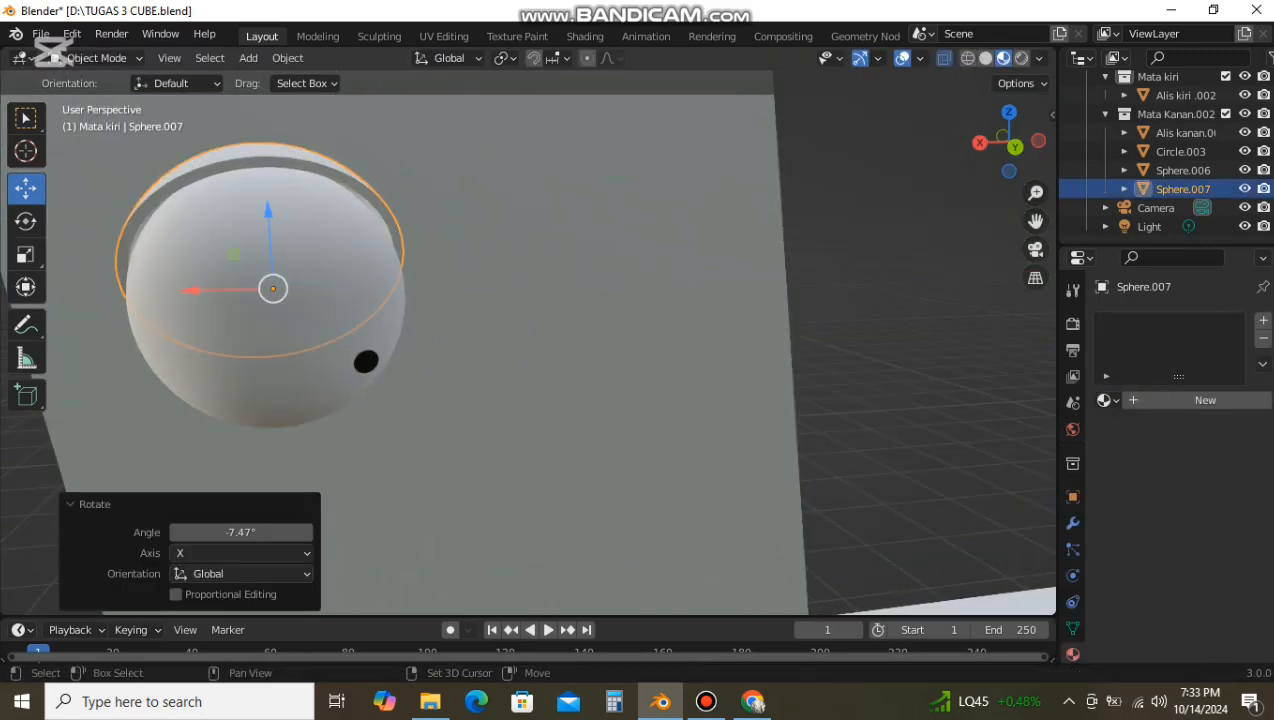
Step: Try to duplicate the eyelid, eyeball and pupil to the other side of the face
shift+click(240, 192)
shift+click(260, 235)
shift+click(366, 361)
key(shift+d)
click(770, 316)
key(ctrl+z)
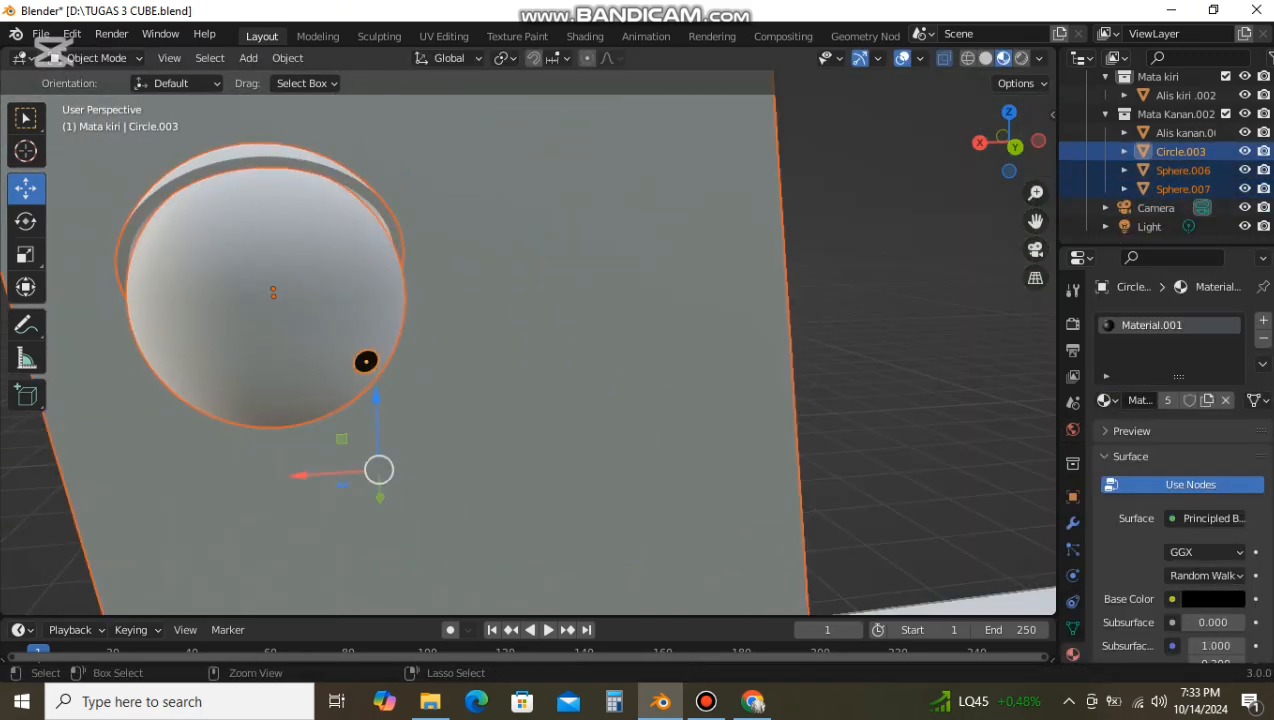
Step: Duplicate the eyeball, eyelid and pupil Circle.003 and place the copy beside the first eye on the tall cube
click(275, 225)
shift+click(268, 151)
shift+click(366, 361)
key(shift+d)
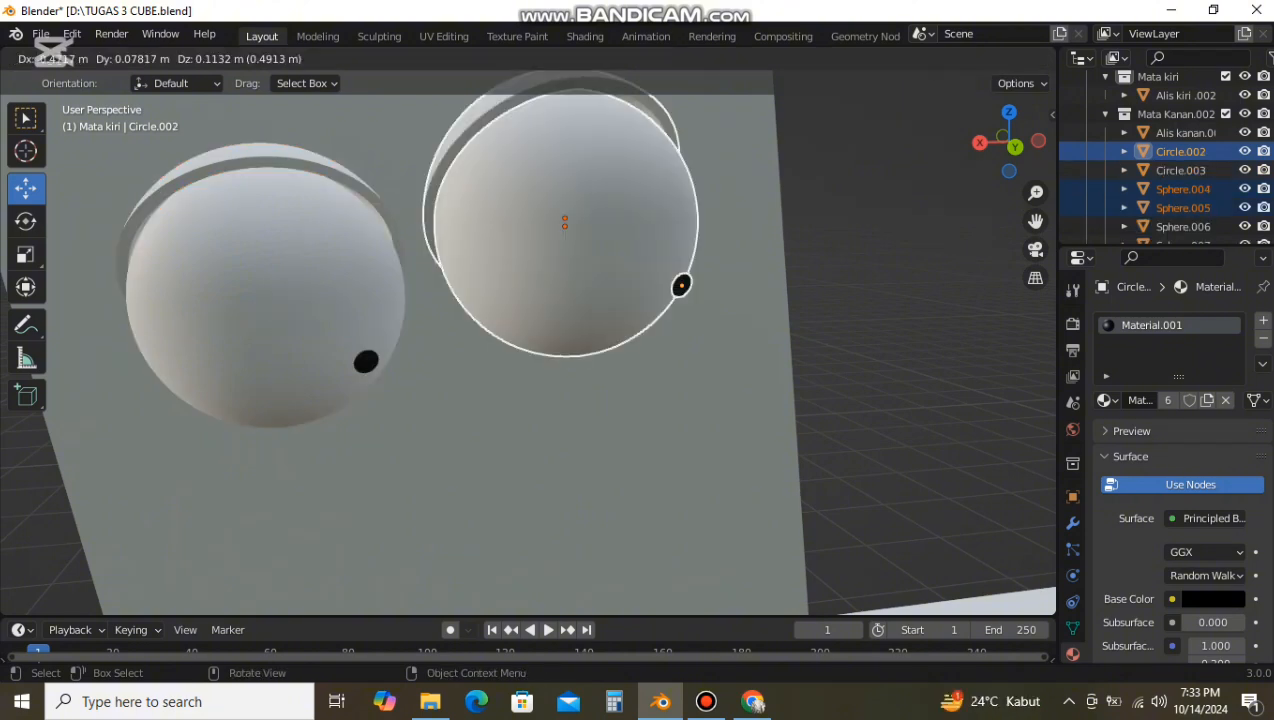
click(742, 314)
scroll(742, 314, down, 6)
middle_drag(742, 314, 740, 342)
drag(482, 392, 497, 390)
Step: Lower the eyebrow Alis kiri .002 slightly along Z toward the new eye
middle_drag(497, 390, 467, 334)
click(492, 148)
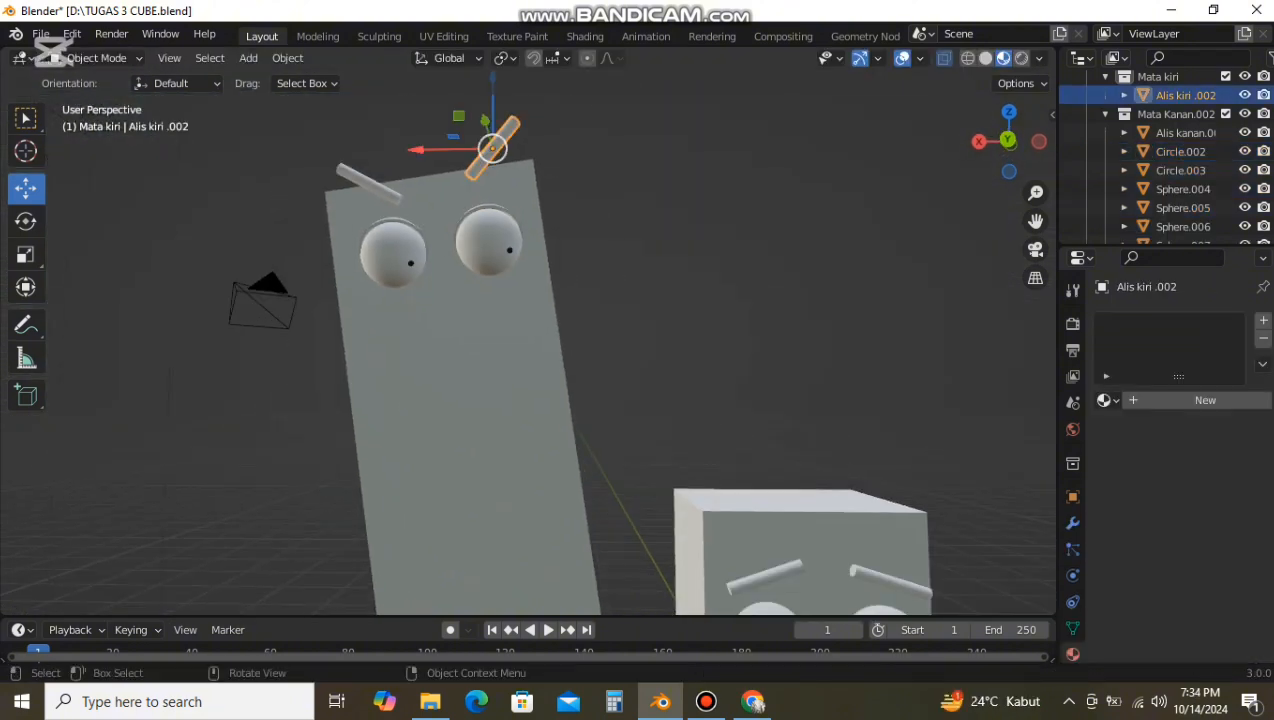
drag(492, 88, 492, 101)
click(620, 200)
scroll(620, 200, down, 1)
middle_drag(300, 100, 313, 106)
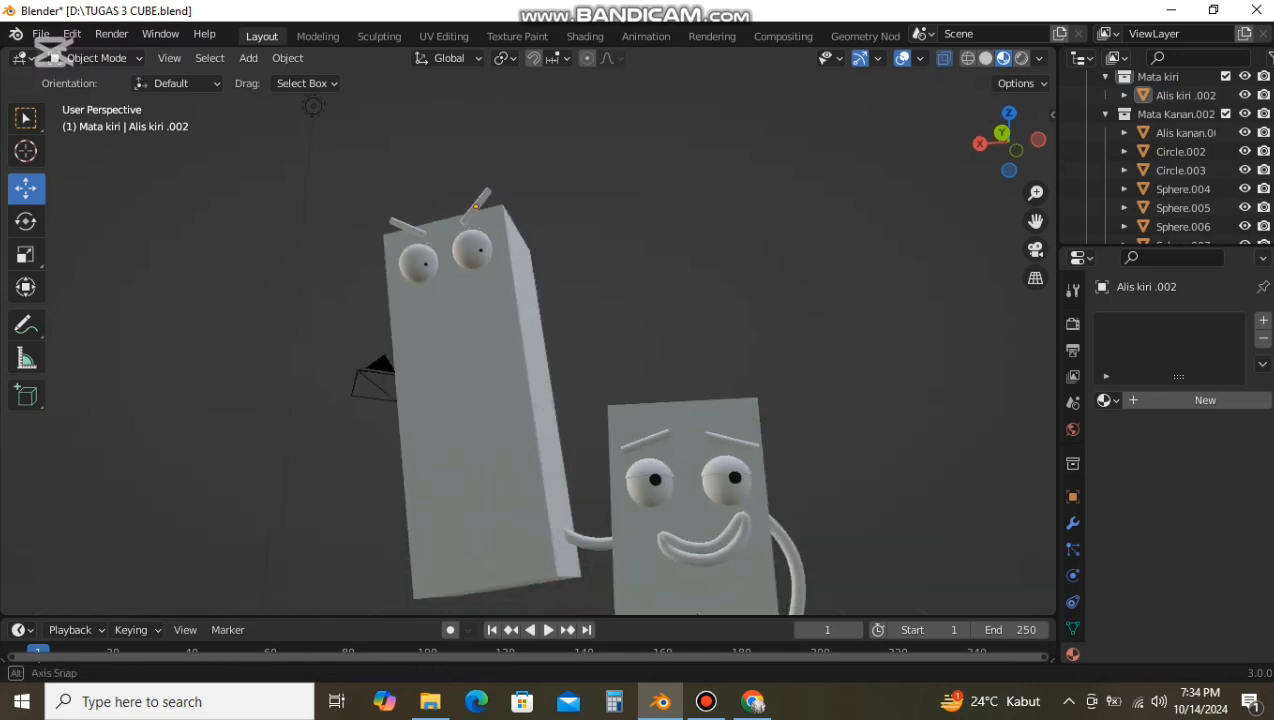
Step: Put the new eye's pupil Circle.002 and eyeball Sphere.004 in the Mata kiri collection
scroll(560, 345, up, 3)
scroll(1150, 169, up, 8)
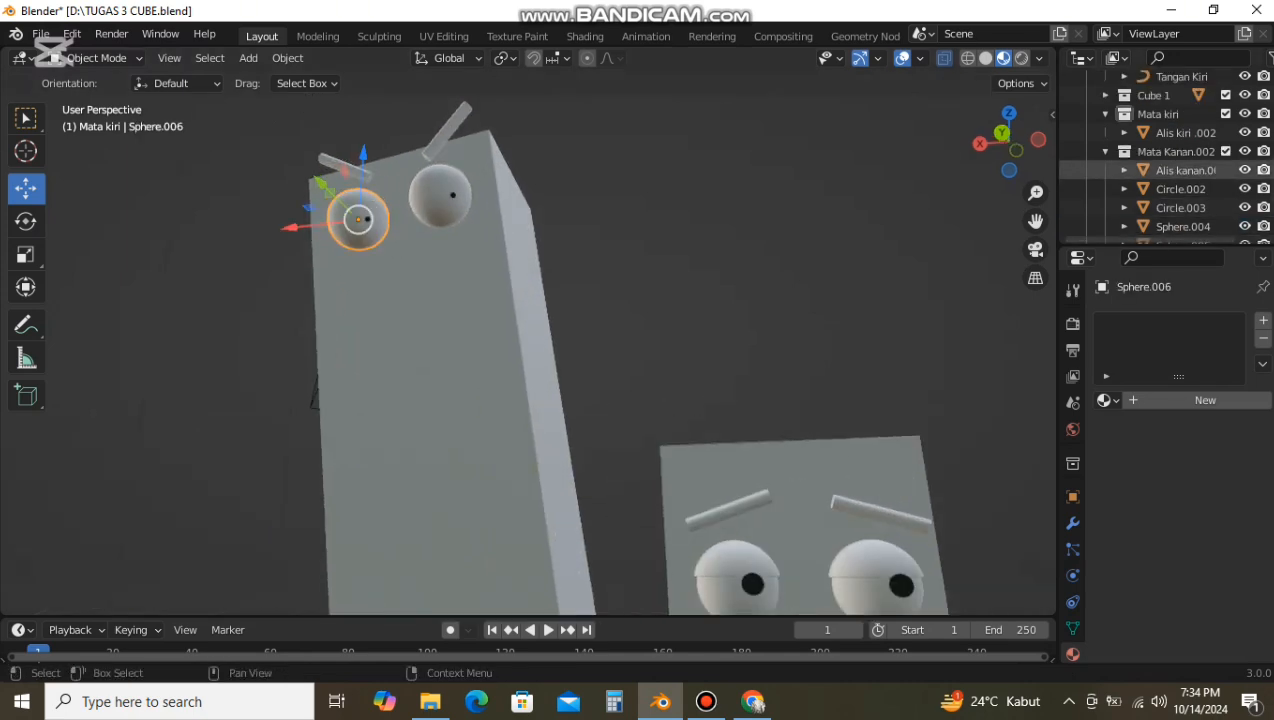
click(1105, 114)
scroll(1130, 160, down, 1)
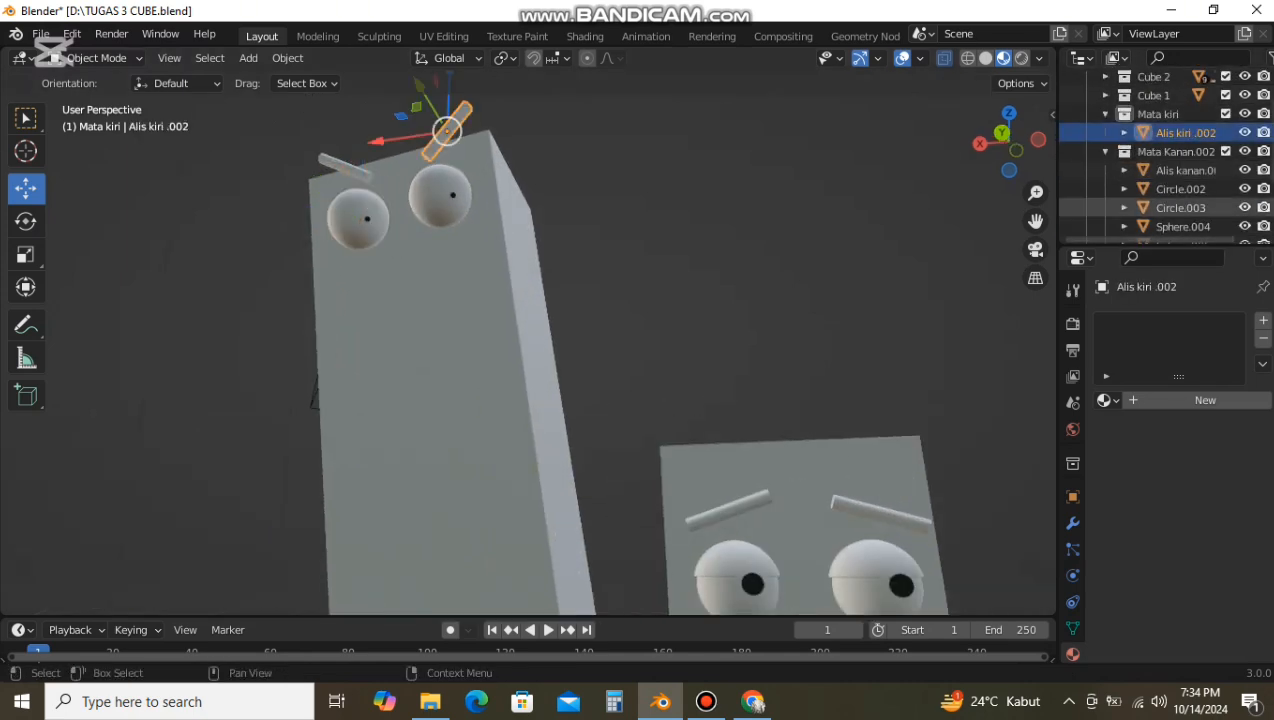
click(1180, 189)
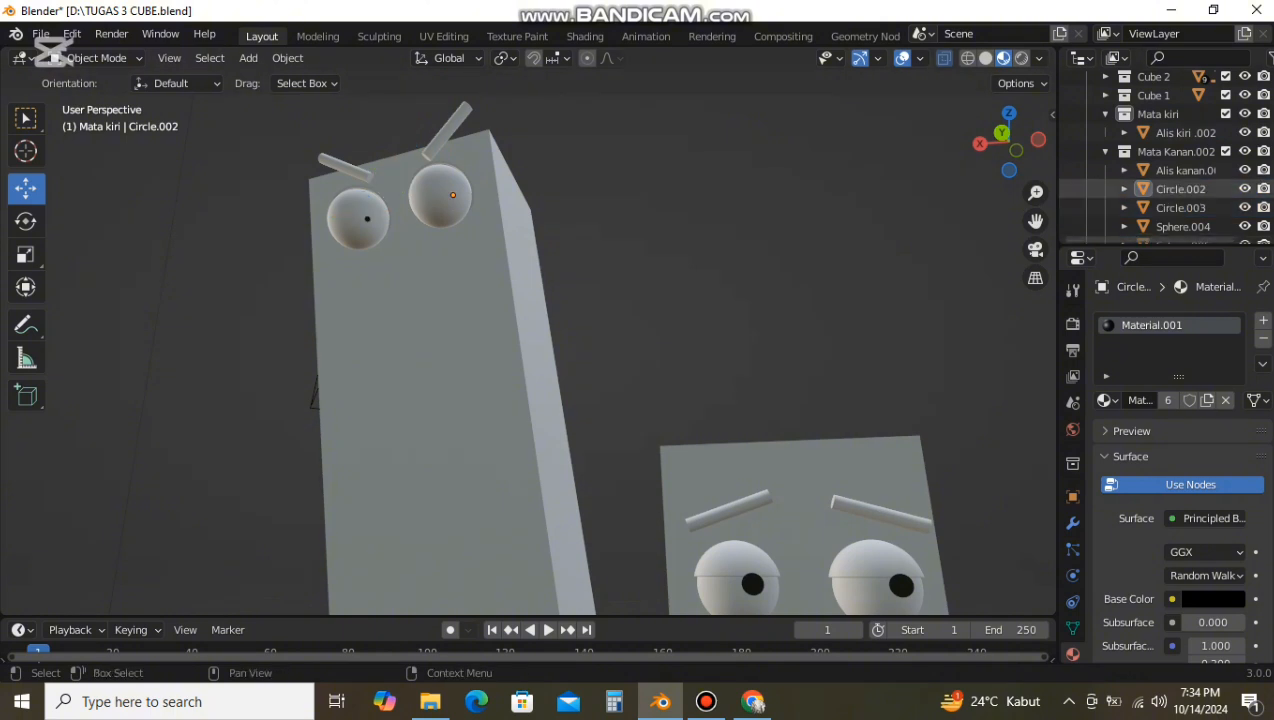
drag(1170, 116, 1168, 113)
click(1181, 227)
drag(1181, 227, 1168, 114)
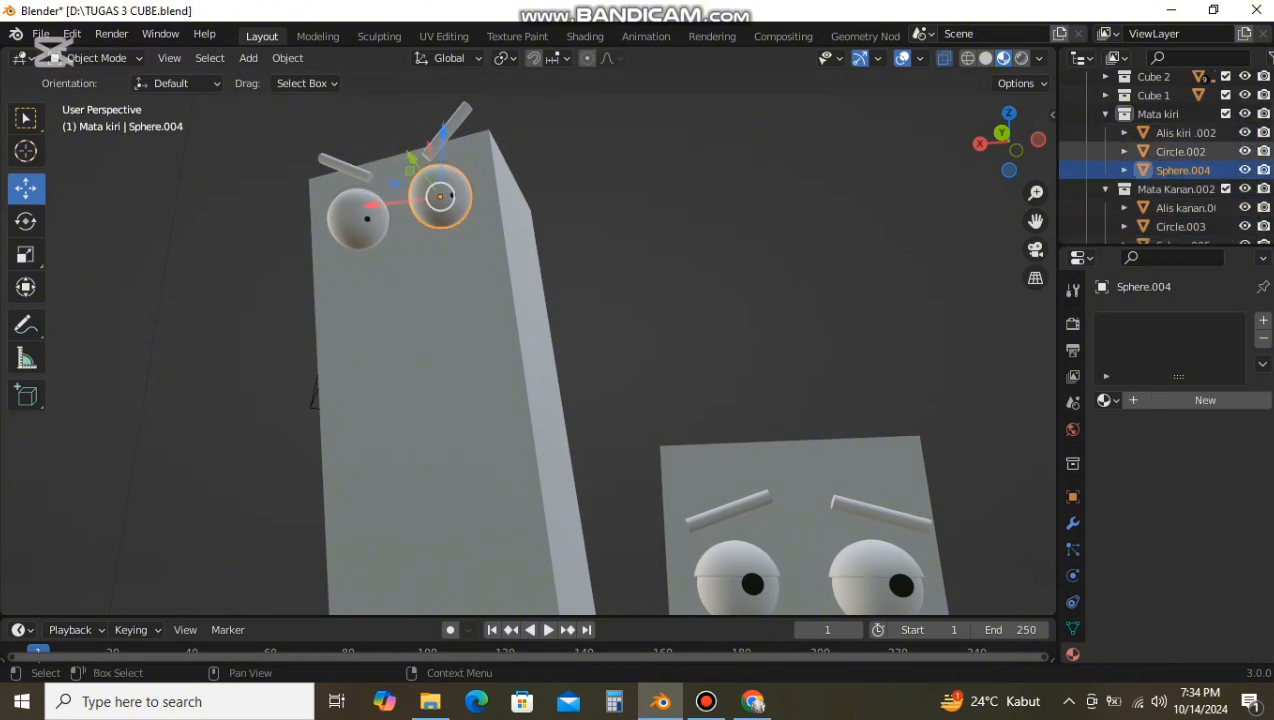
Step: Put the new eye's eyelid Sphere.005 in the Mata kiri collection and check the collection's objects
scroll(1172, 165, down, 1)
click(1183, 208)
middle_drag(700, 300, 716, 374)
drag(1183, 208, 1175, 78)
click(1183, 133)
click(1181, 115)
click(1183, 133)
click(1183, 152)
click(750, 330)
Step: Add a Bezier circle curve to the scene
middle_drag(750, 330, 775, 303)
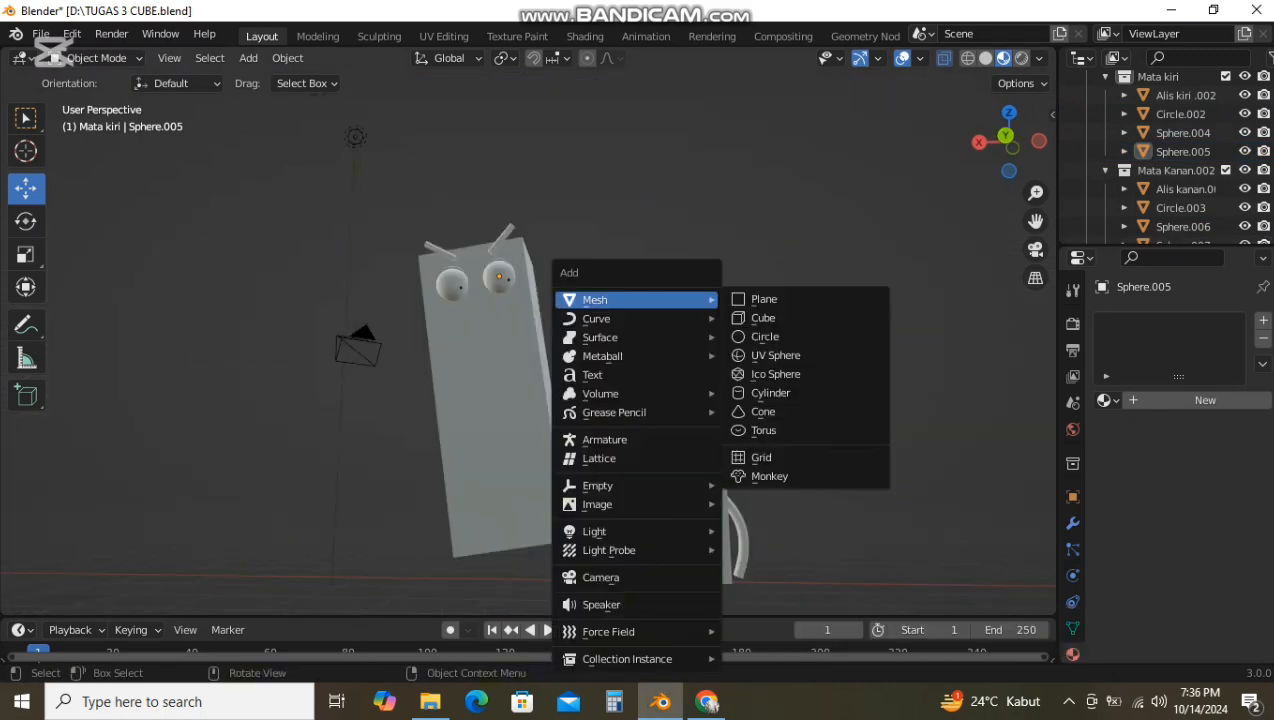
mouse_move(597, 316)
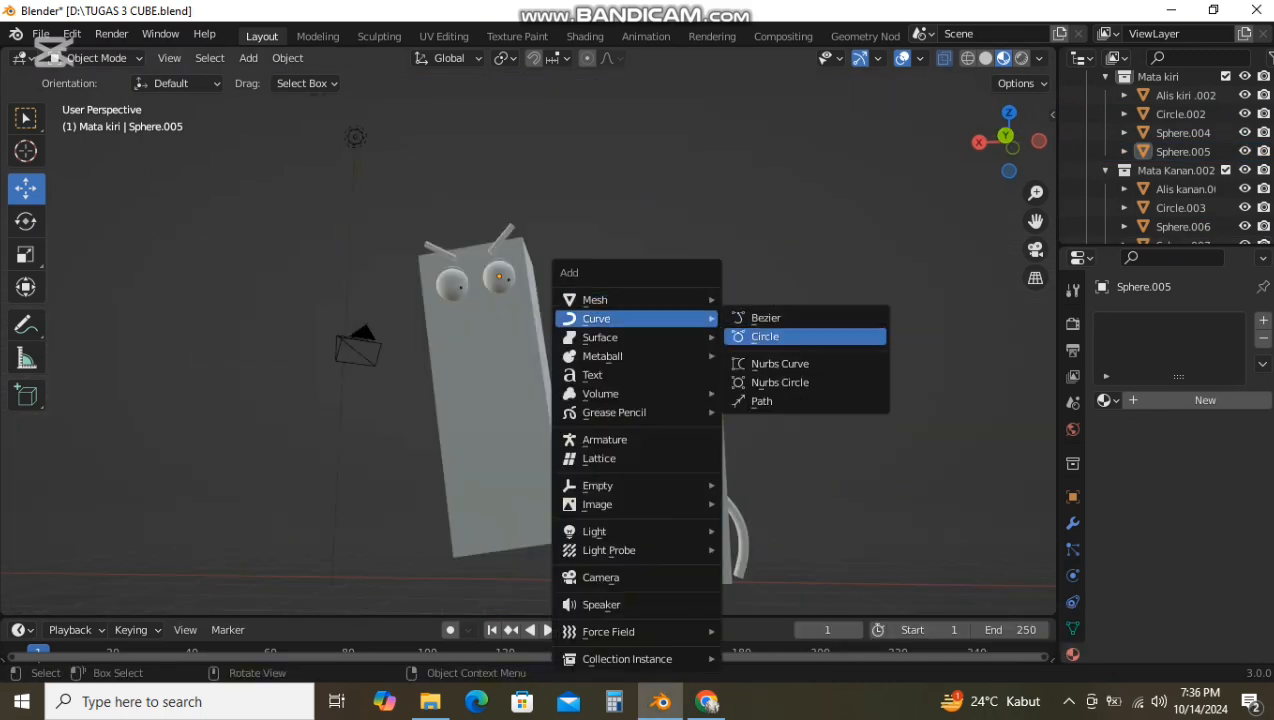
click(762, 336)
click(790, 325)
scroll(1185, 97, down, 1)
scroll(1185, 97, up, 1)
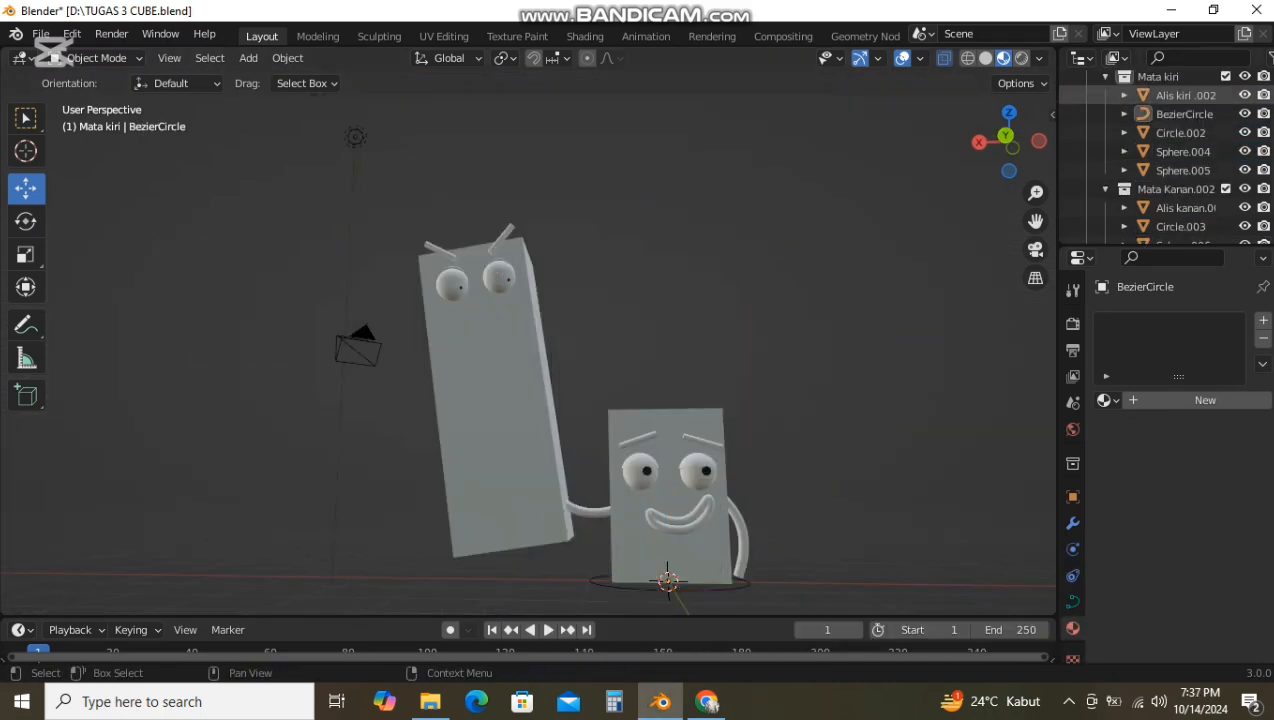
Step: Put the Bezier circle in the Cube 1 collection
scroll(1160, 150, down, 2)
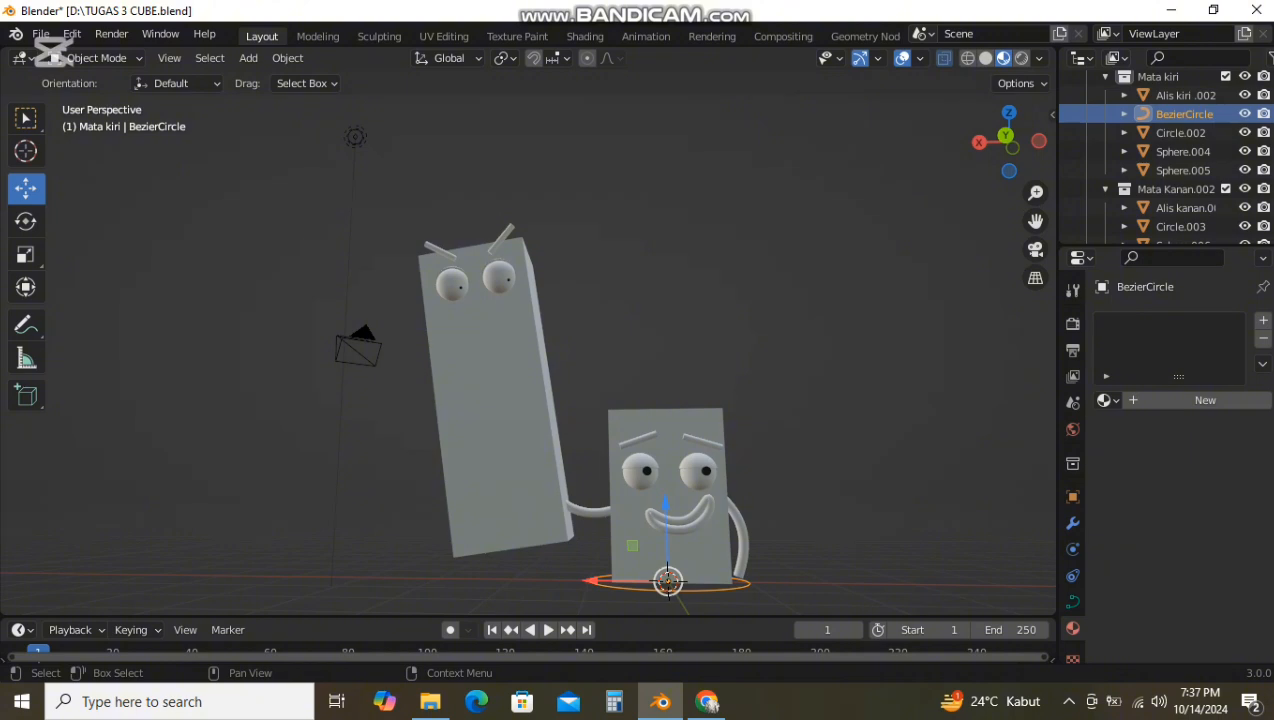
drag(1135, 70, 1140, 152)
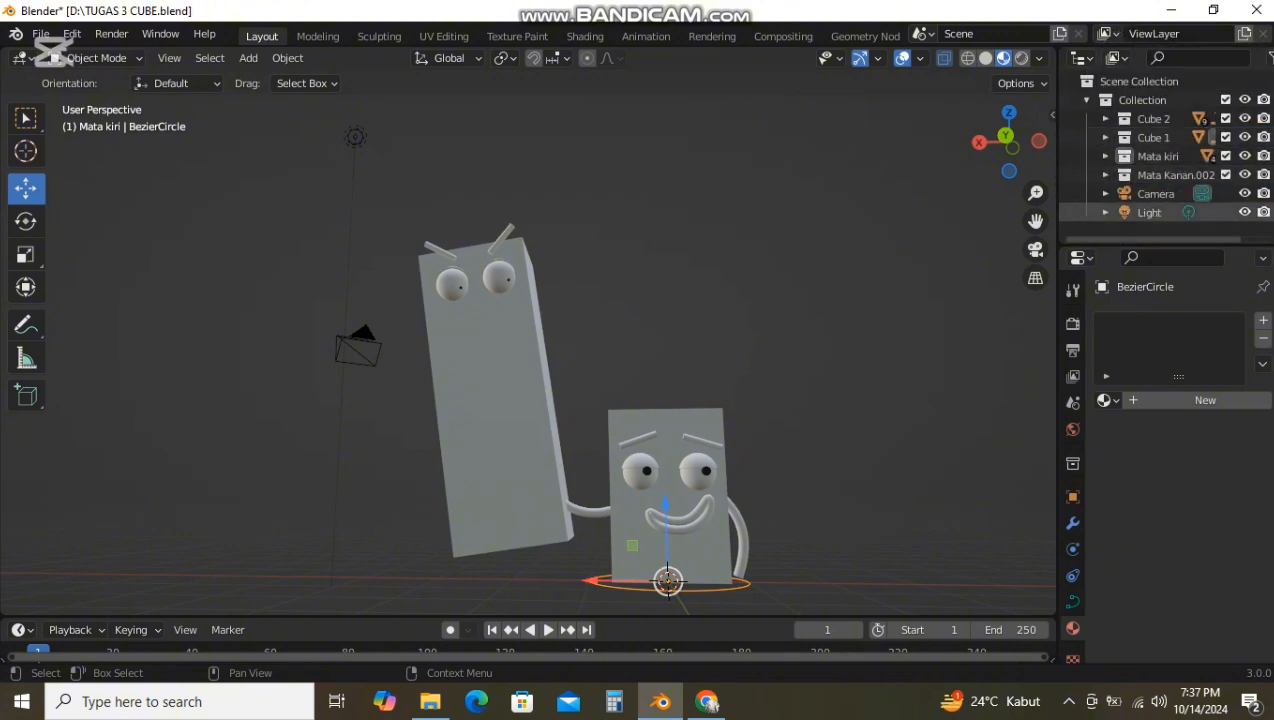
click(1105, 138)
click(1178, 175)
click(1184, 156)
Step: Move the Bezier circle along X beyond the tall cube and rotate it about 65.9° around X
drag(592, 580, 226, 577)
key(r)
click(354, 601)
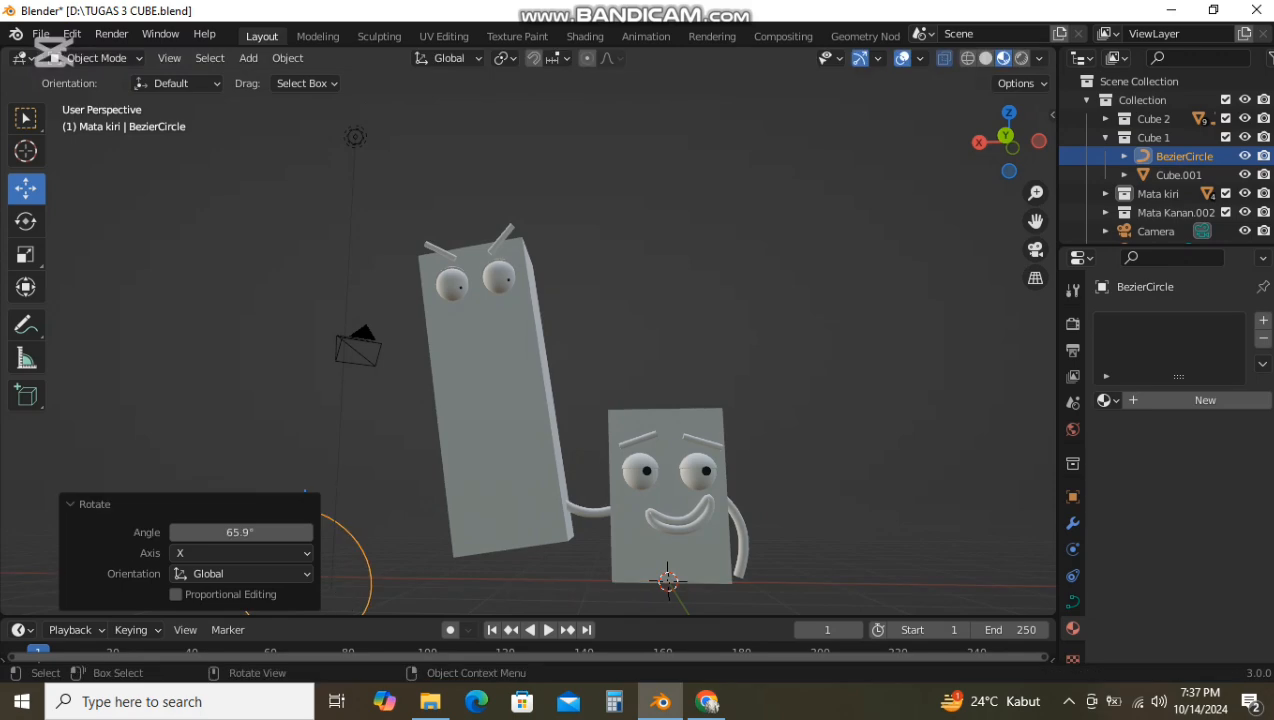
Step: Delete the Bezier circle, undoing the mistaken deletion of other objects
scroll(356, 598, down, 3)
middle_drag(356, 598, 560, 592)
drag(632, 520, 592, 465)
key(Delete)
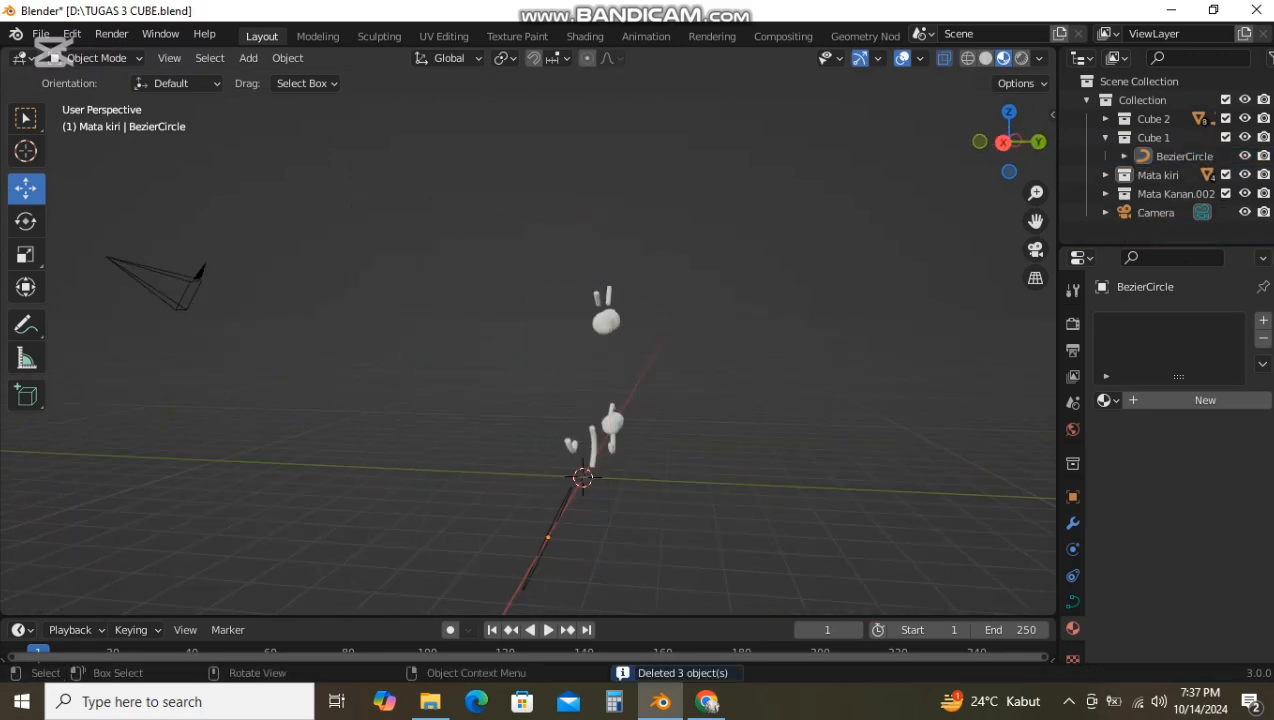
key(ctrl+z)
click(548, 537)
key(Delete)
Step: Shift one of the tall character's eyebrows slightly back along Y toward its face
scroll(580, 480, up, 3)
middle_drag(600, 450, 240, 430)
click(381, 265)
drag(302, 267, 314, 267)
click(290, 330)
Step: Lower the tall cube slightly along Z toward the ground, then deselect it
middle_drag(295, 340, 524, 382)
scroll(500, 345, down, 3)
click(508, 375)
click(1009, 142)
drag(514, 312, 514, 328)
click(620, 340)
Step: Select the tall character's eyebrows, eyes and pupils together, lower them along Z onto its face, and clear the selection
middle_drag(620, 340, 632, 352)
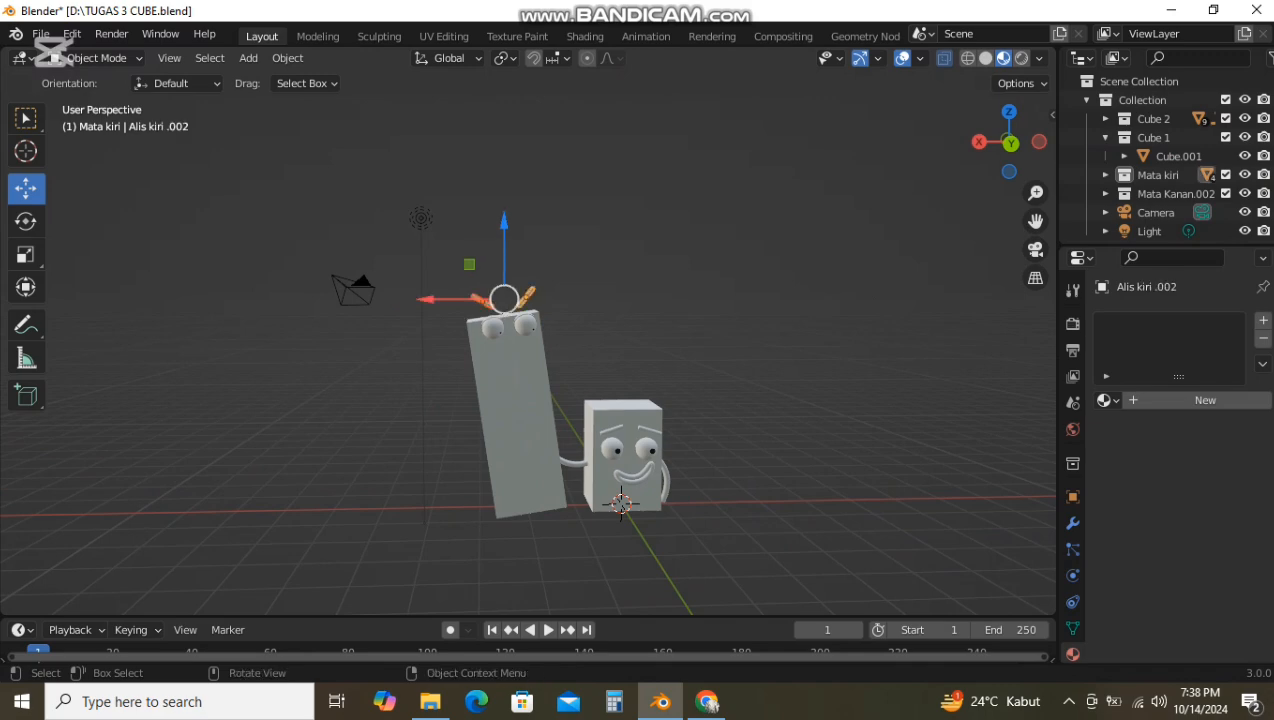
scroll(430, 280, up, 6)
shift+click(415, 264)
shift+click(420, 303)
shift+click(442, 310)
shift+click(517, 252)
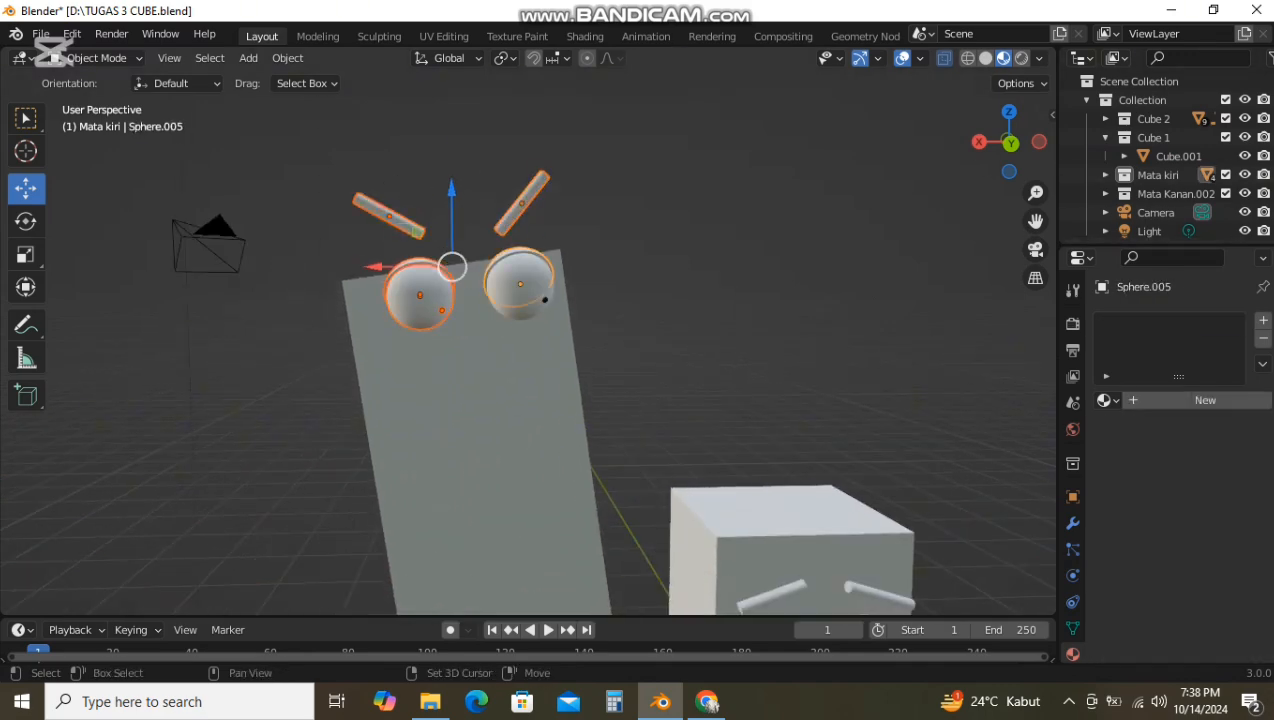
shift+click(521, 303)
shift+click(545, 300)
drag(471, 208, 471, 258)
click(630, 335)
Step: Add a 1 m radius Bezier circle, move it along X beyond the tall cube and rotate it 90° around X
middle_drag(630, 335, 618, 298)
scroll(628, 318, down, 4)
key(shift+a)
click(530, 336)
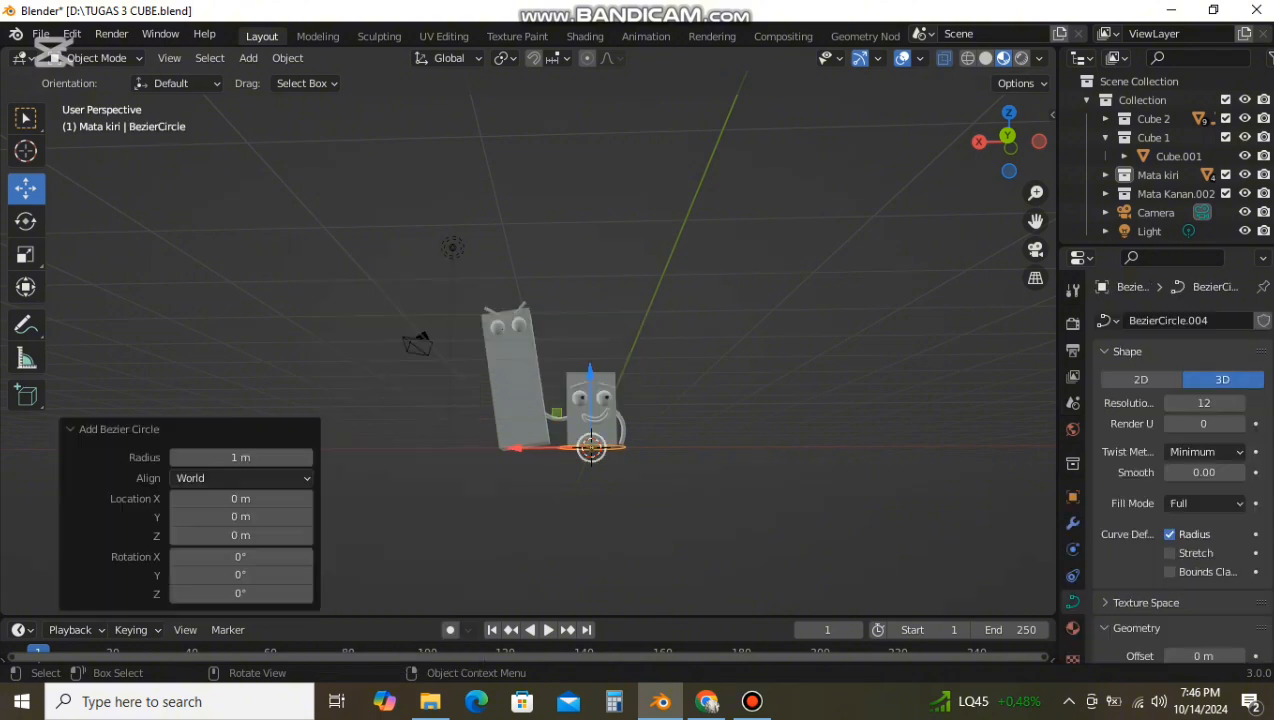
key(Return)
text(r)
text(90)
key(Return)
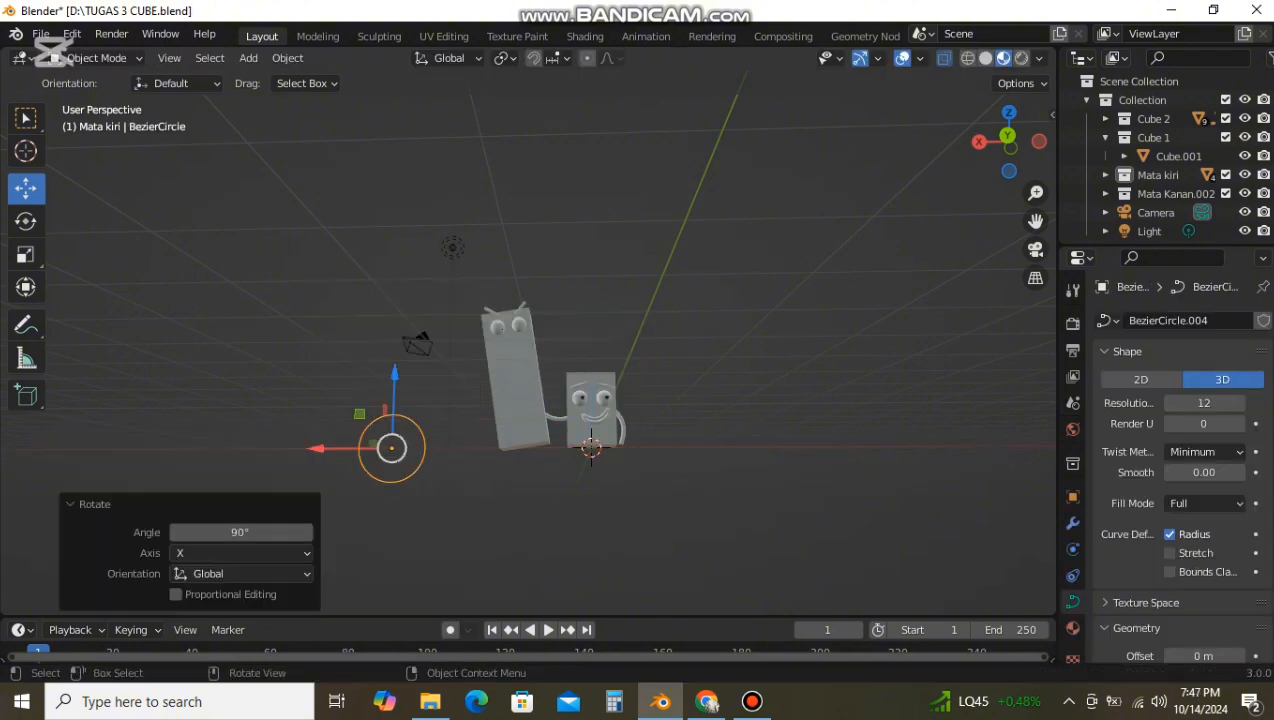
Step: Set the circle's bevel depth to 0.06 m and move it about -3.8 m along X
middle_drag(387, 542, 485, 540)
scroll(1204, 435, down, 1)
scroll(1204, 435, down, 6)
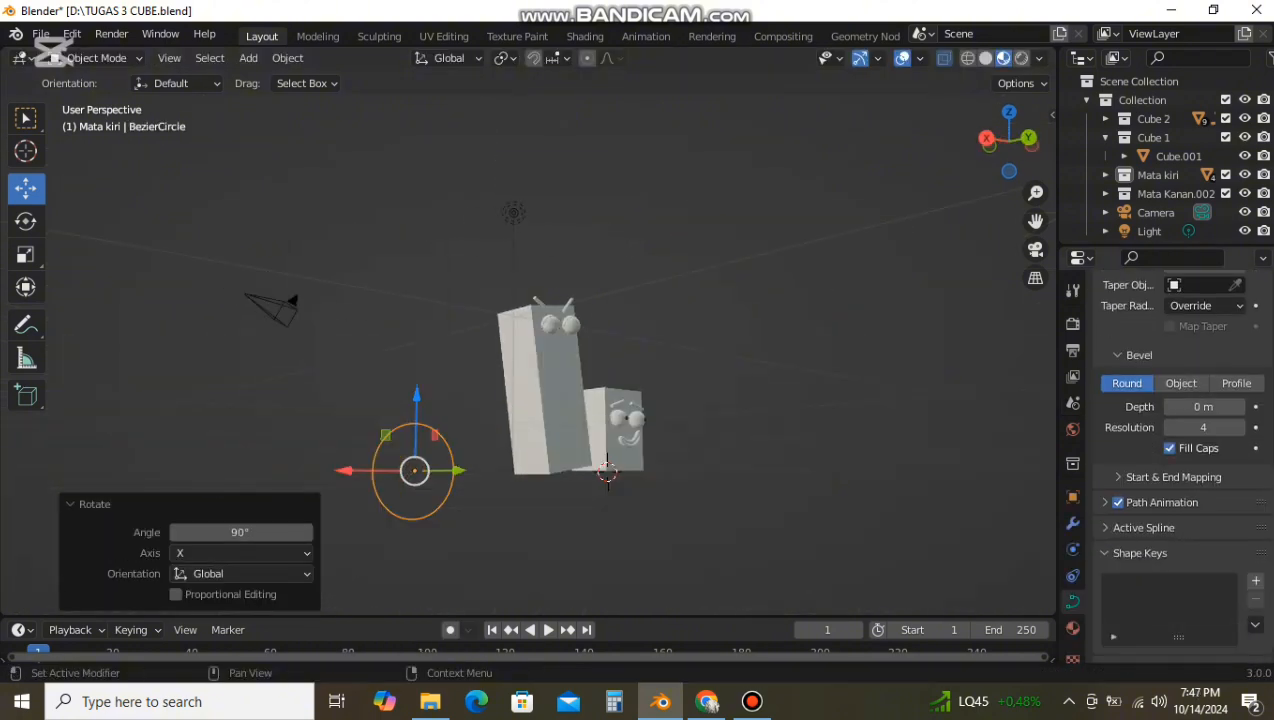
drag(346, 470, 463, 471)
Step: Raise the bevelled circle along Z and bring it forward along Y in front of the tall cube's face
middle_drag(463, 472, 570, 474)
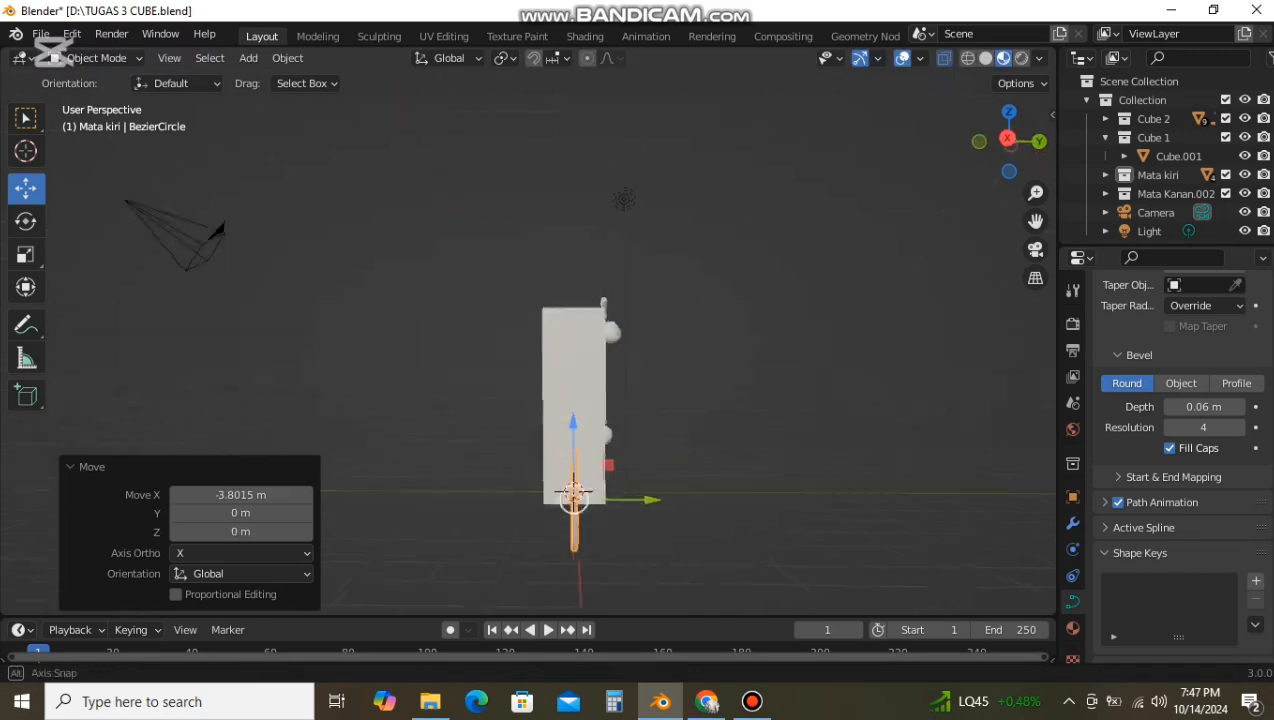
drag(572, 421, 572, 392)
drag(646, 465, 682, 465)
drag(608, 490, 608, 486)
drag(612, 388, 613, 355)
Step: Shift the circle about 0.43 m along X and raise it slightly so it sits below the tall character's eyes
scroll(613, 355, up, 4)
middle_drag(613, 355, 416, 360)
drag(450, 540, 386, 542)
scroll(386, 542, down, 2)
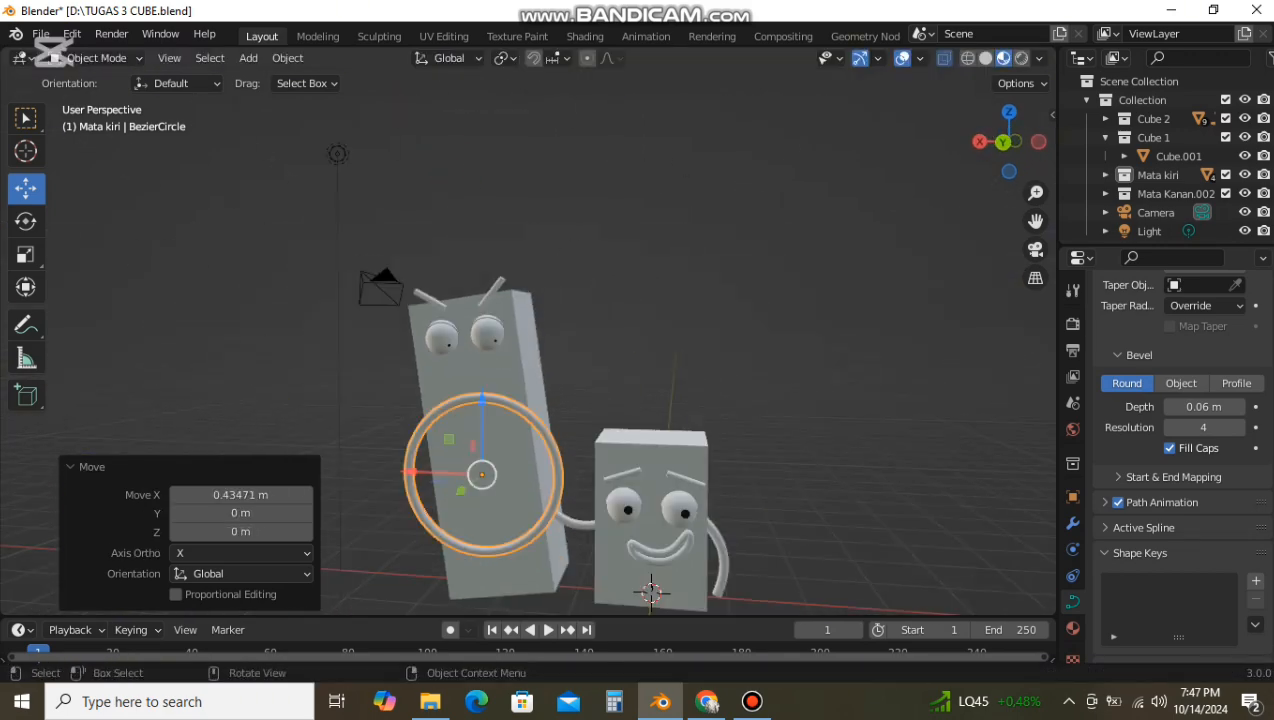
drag(481, 402, 481, 380)
drag(549, 430, 534, 411)
drag(499, 467, 497, 467)
Step: Undo the last change and shift the circle slightly back along Y toward the tall cube's face
middle_drag(497, 467, 752, 487)
key(ctrl+z)
click(26, 188)
drag(738, 468, 726, 467)
middle_drag(726, 467, 560, 445)
Step: Fine-tune the circle's position along X and Z below the tall character's eyes, with a final X nudge of about -0.06 m
middle_drag(702, 607, 650, 605)
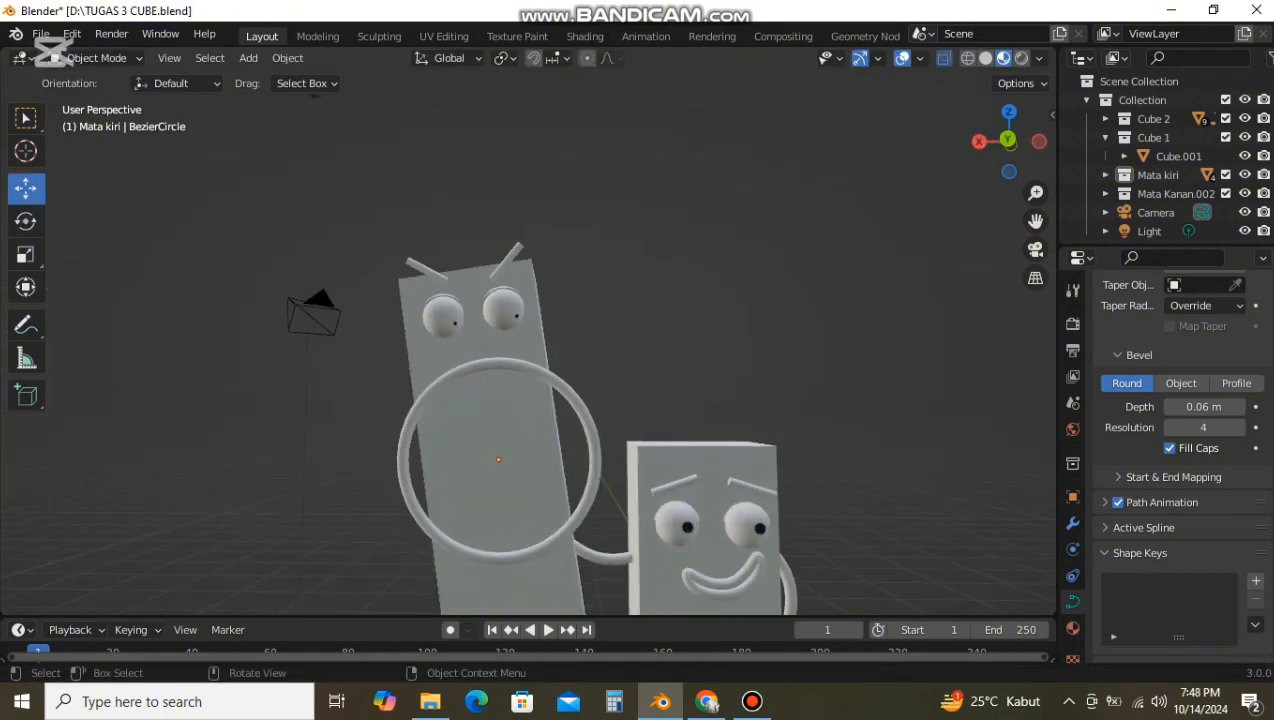
drag(426, 460, 418, 460)
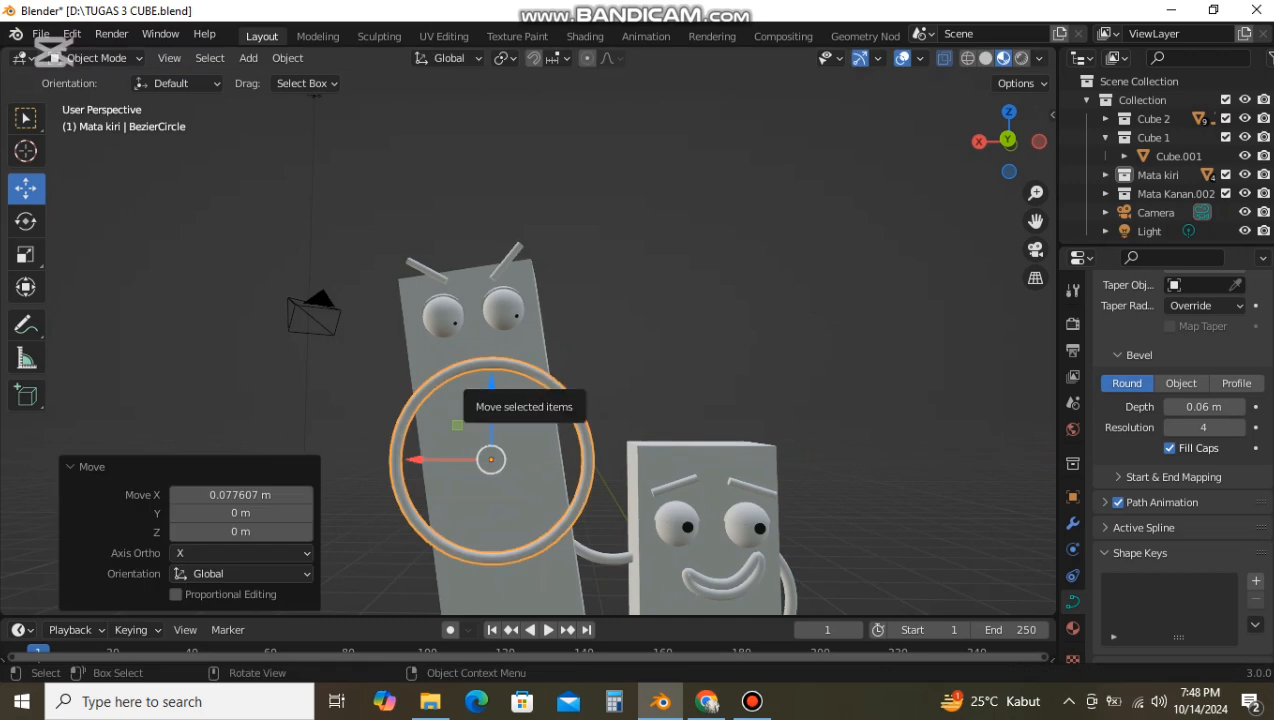
drag(491, 385, 491, 382)
drag(420, 457, 417, 457)
middle_drag(440, 466, 454, 466)
drag(425, 457, 431, 457)
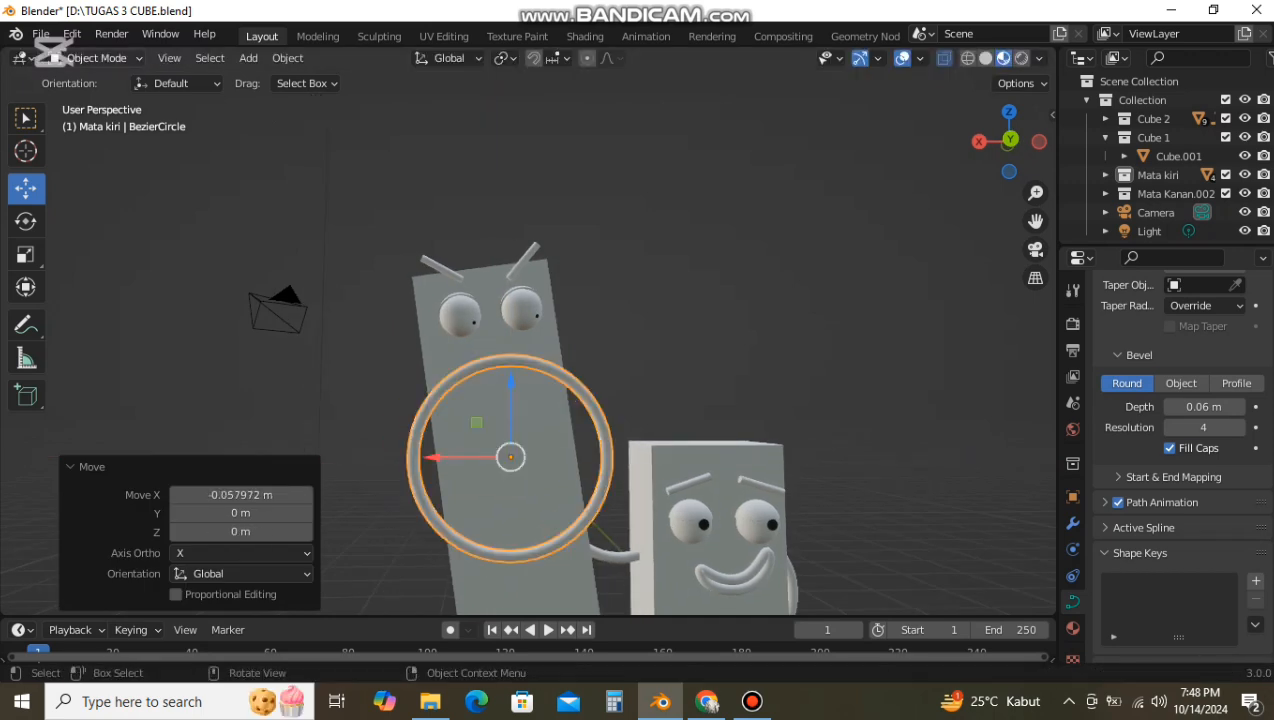
Step: Enter edit mode on the circle, make its handles independent, and pull the upper handles of both side points inward
key(Tab)
key(v)
click(509, 448)
click(414, 403)
key(g)
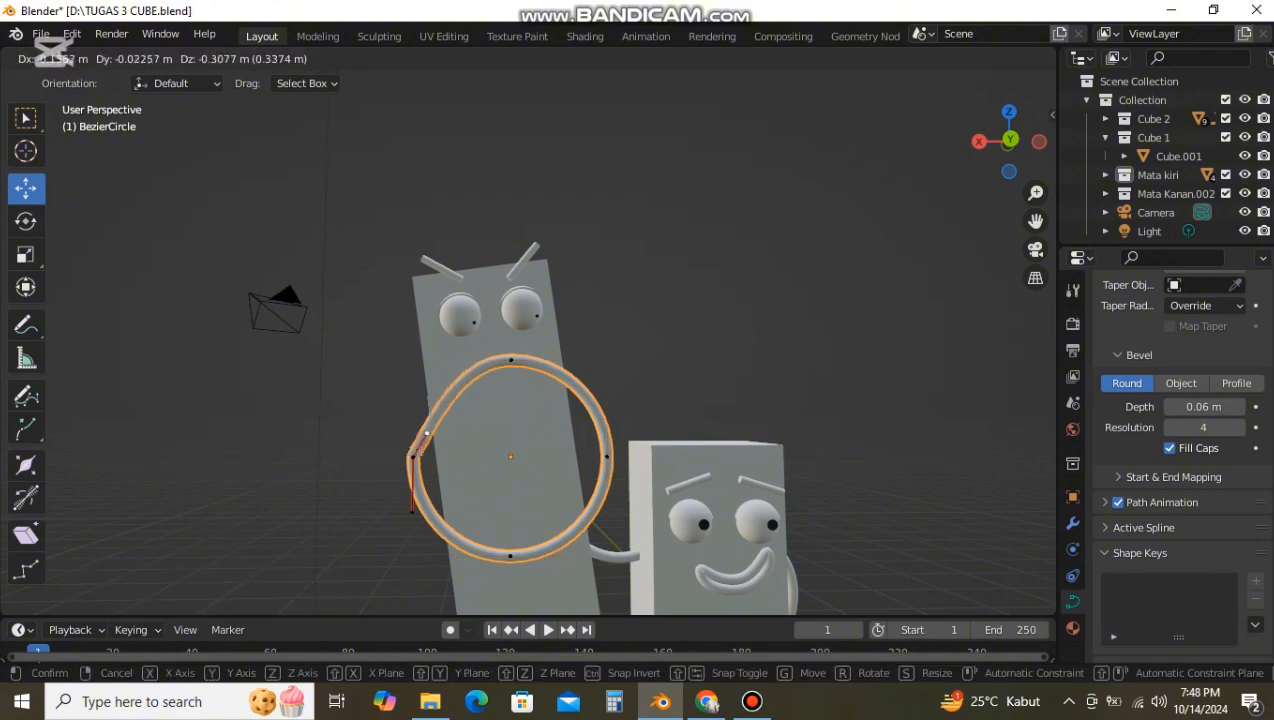
click(424, 427)
click(607, 403)
key(g)
drag(599, 418, 599, 418)
Step: Raise the mouth outline's bottom control point and lower both handles of its top point to form a peak
click(510, 556)
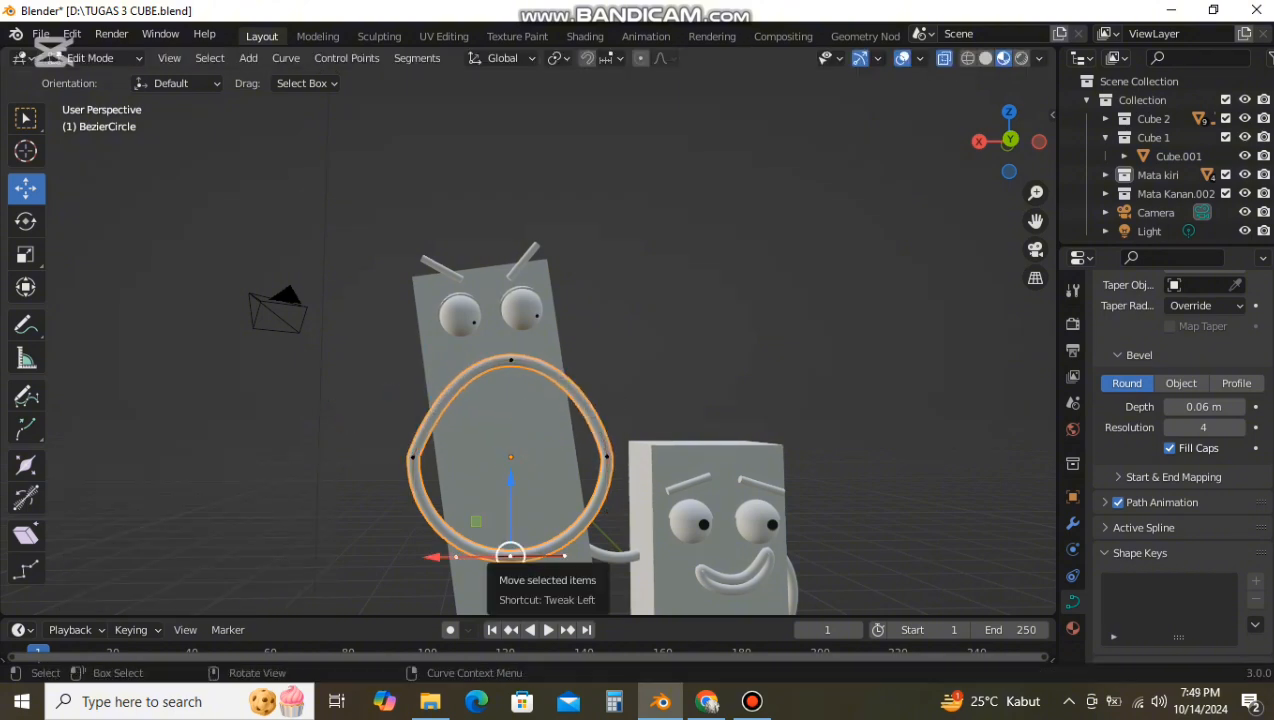
drag(510, 556, 521, 528)
click(511, 360)
click(459, 359)
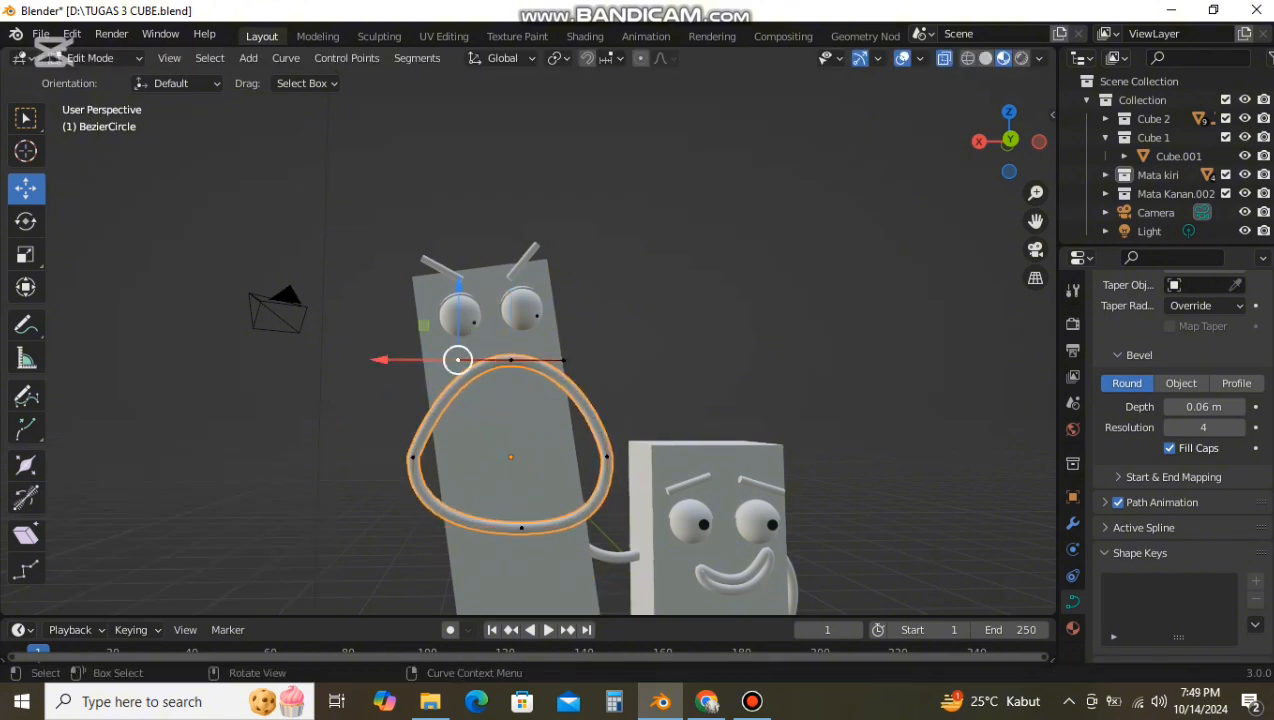
key(g)
click(460, 387)
click(562, 359)
key(f)
key(g)
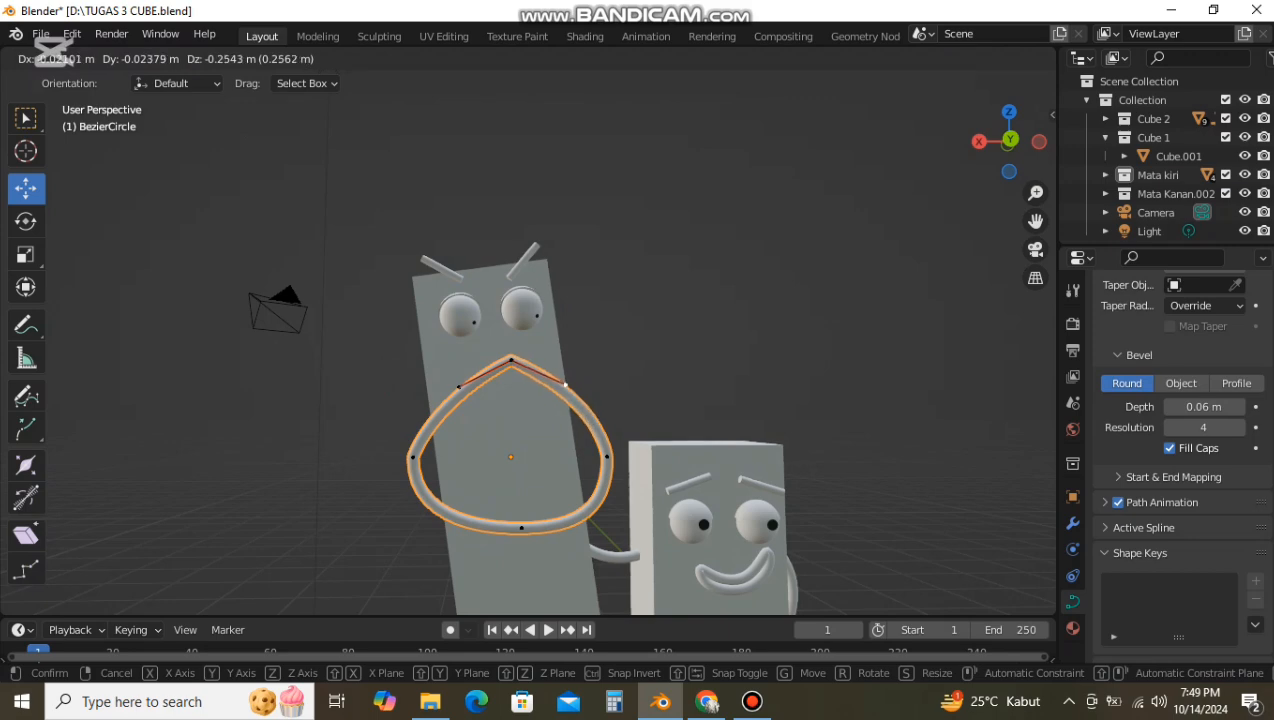
click(565, 384)
Step: Move both side control points inward to narrow the mouth outline within the tall cube's face
click(413, 457)
key(g)
click(452, 467)
click(607, 457)
key(g)
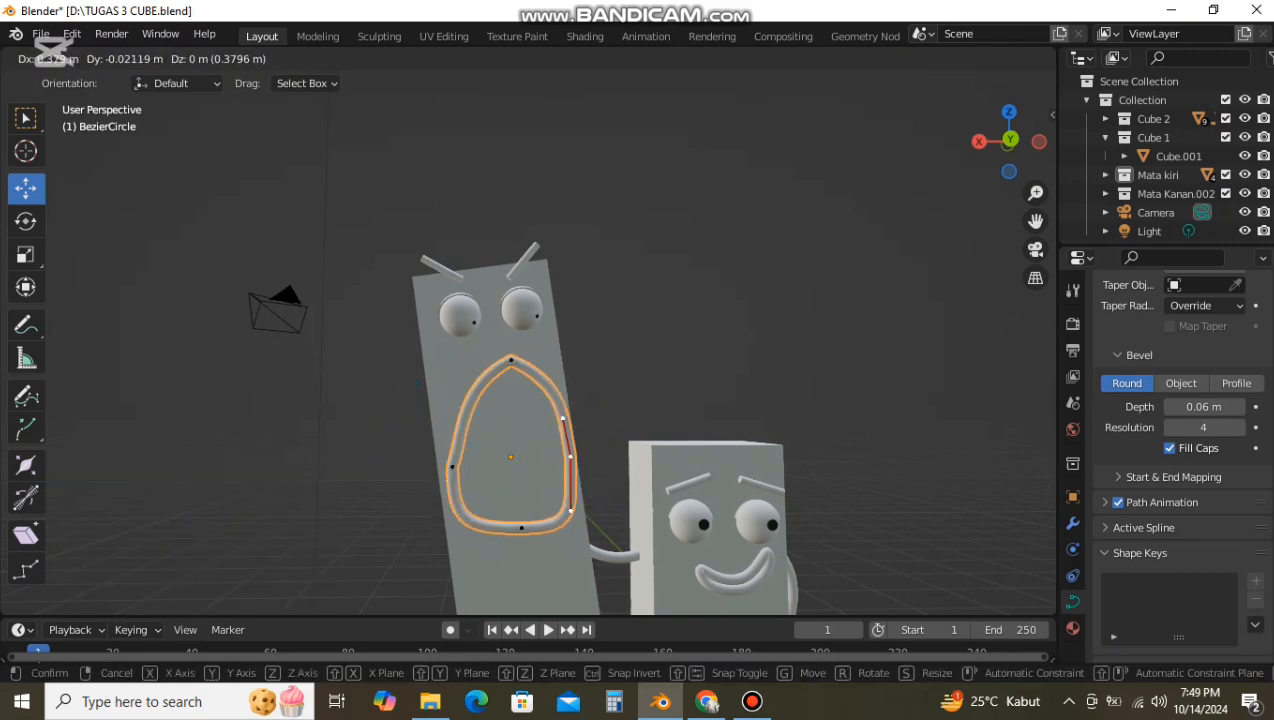
click(571, 457)
Step: Shift the mouth's top control point slightly to the left and pull its two handles down to sharpen the peak
click(511, 360)
key(g)
click(491, 364)
click(438, 390)
key(g)
click(446, 433)
click(545, 388)
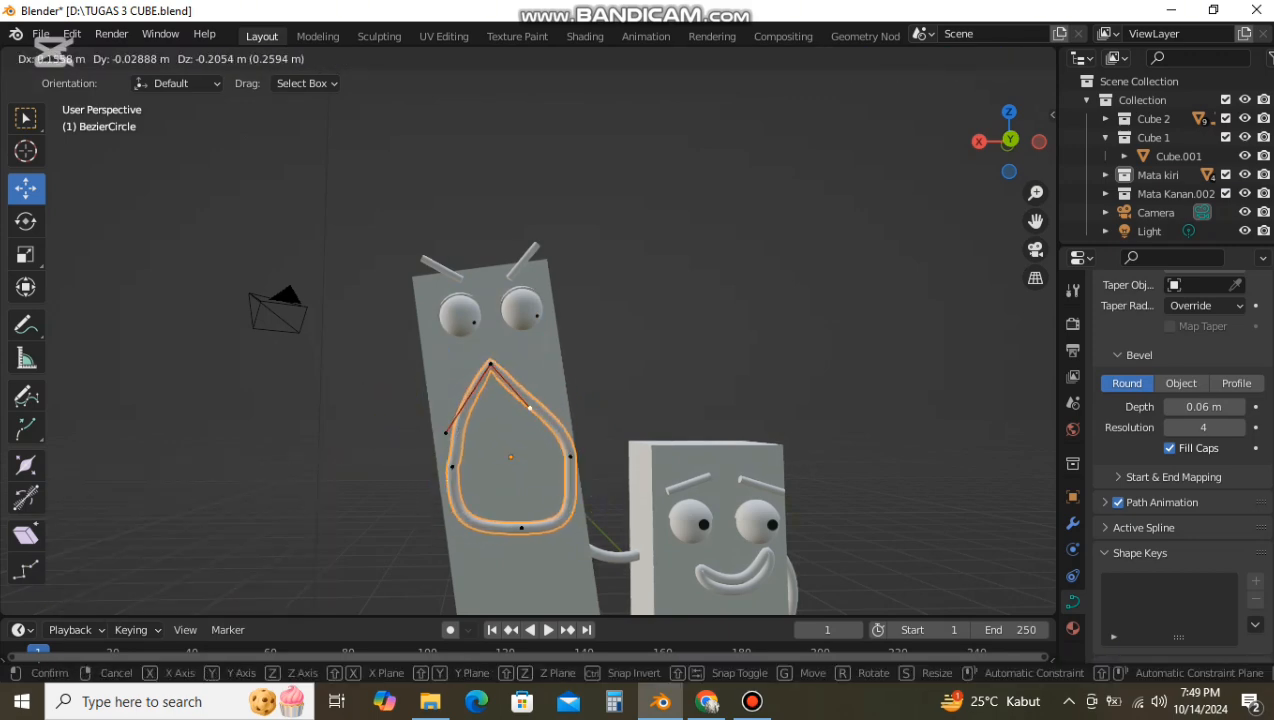
click(530, 408)
Step: Try resizing the selected handle at the mouth's peak along Z and X, and undo the recent edits
click(537, 361)
key(s)
key(x)
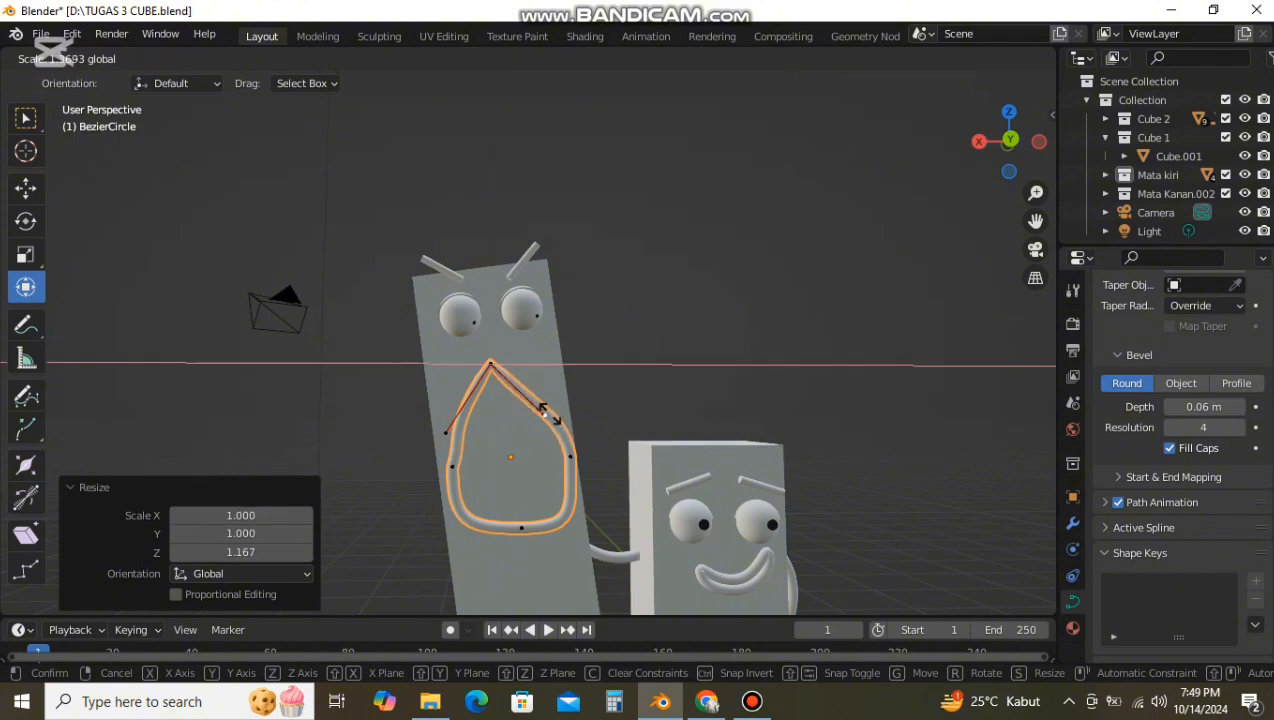
click(428, 364)
key(ctrl+z)
key(ctrl+z)
key(ctrl+z)
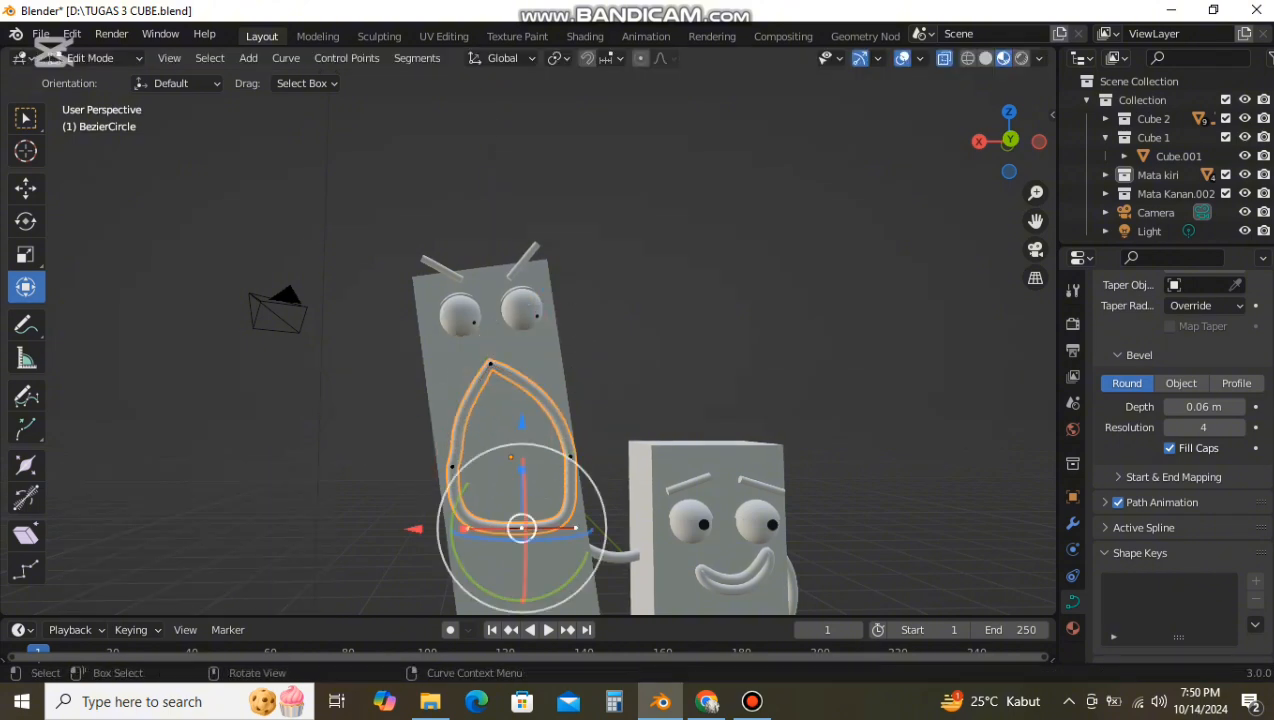
Step: Move the mouth's bottom control point to the right and slightly down, and lower its left handle
key(g)
key(Return)
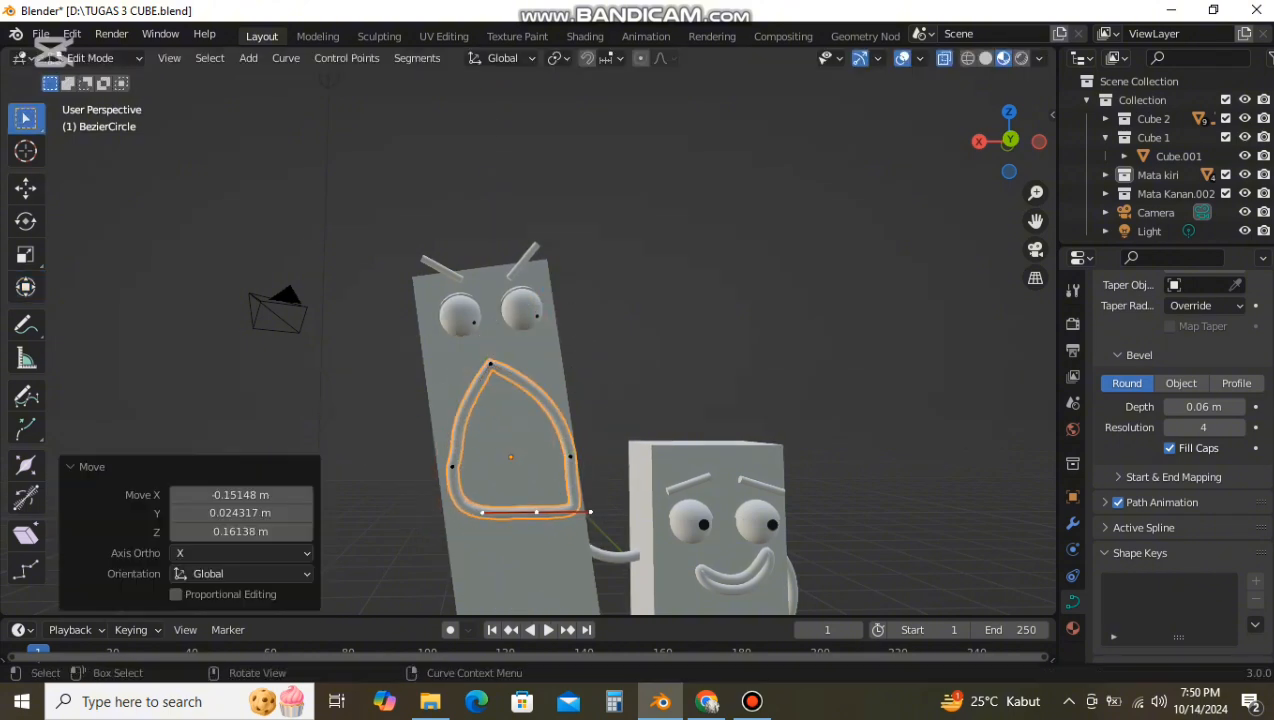
key(g)
click(538, 535)
click(484, 534)
key(g)
click(484, 549)
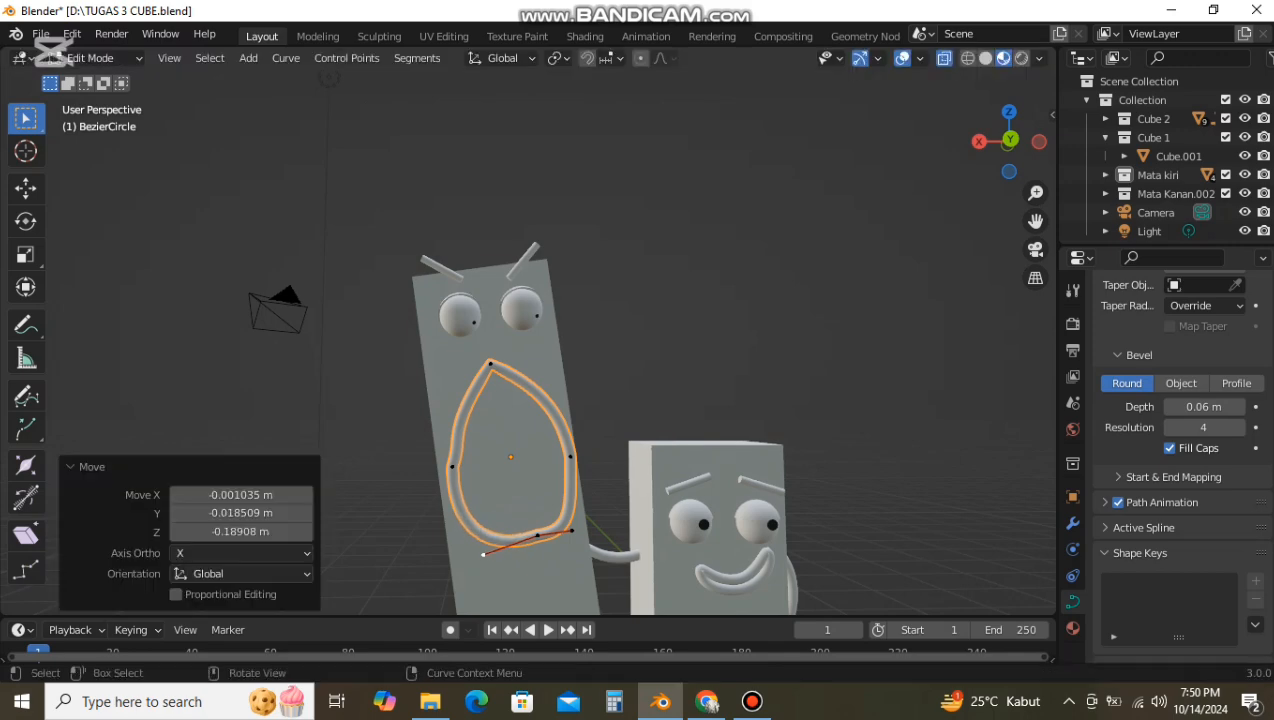
Step: Refine the mouth outline by nudging its top and left points, adjusting the top handles and raising the bottom point
click(490, 364)
key(g)
click(495, 367)
click(450, 446)
drag(445, 420, 449, 421)
drag(452, 466, 444, 422)
click(495, 367)
mouse_move(549, 393)
mouse_down()
mouse_move(561, 426)
mouse_move(554, 414)
mouse_up()
click(570, 457)
drag(537, 535, 534, 502)
Step: Switch to the browser, examine the tall cube's open mouth in the assignment's reference picture, and return to Blender
click(707, 702)
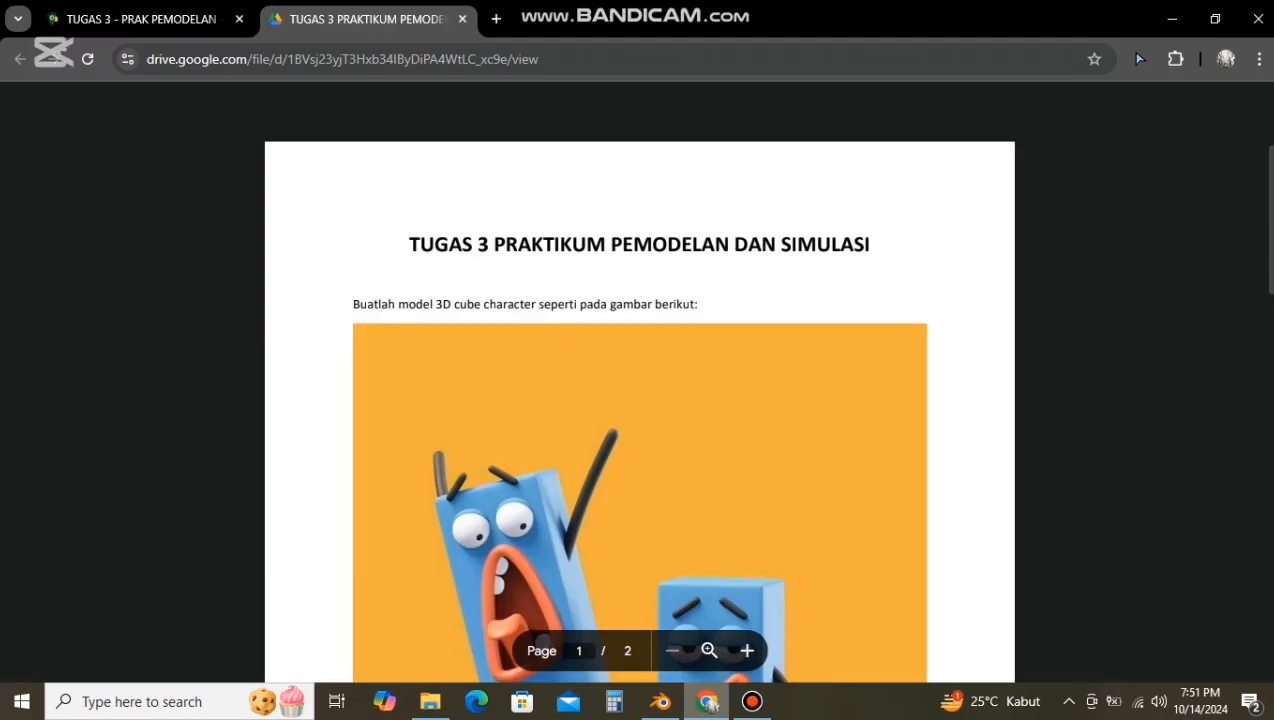
scroll(640, 450, down, 3)
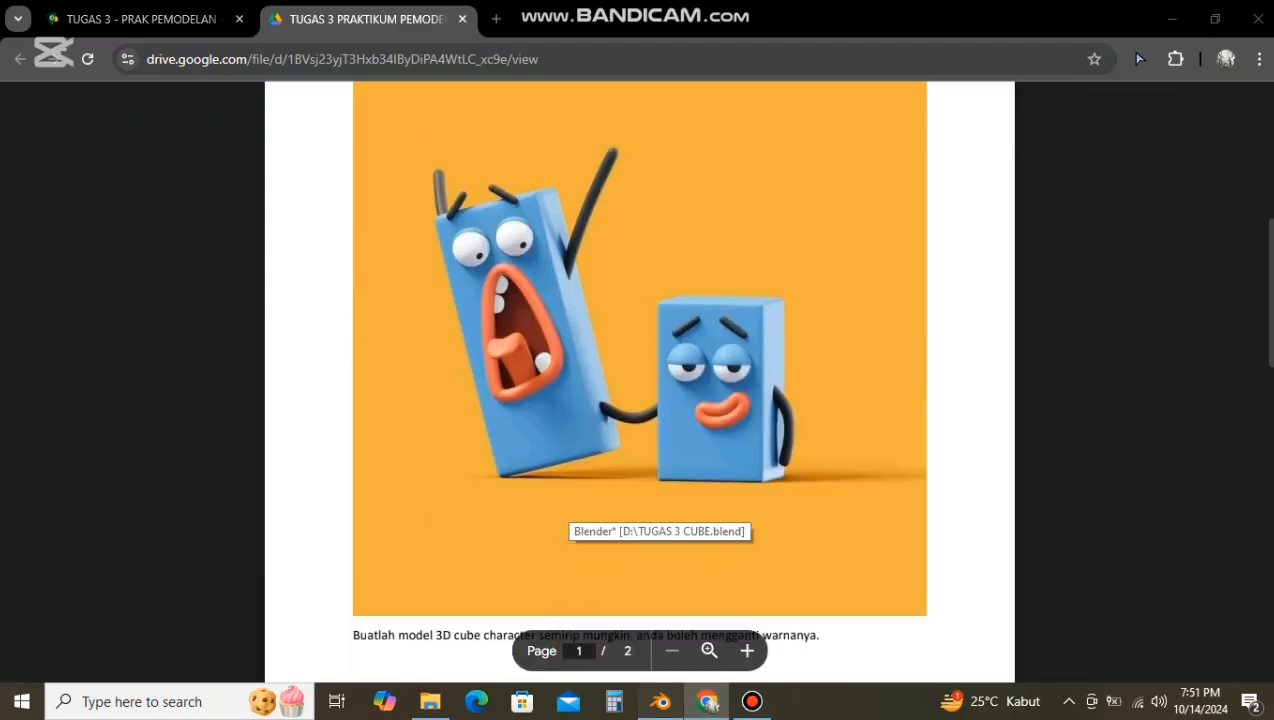
click(660, 702)
Step: Reshape the mouth's left side by angling the upper and lower handles of its left control point
click(495, 368)
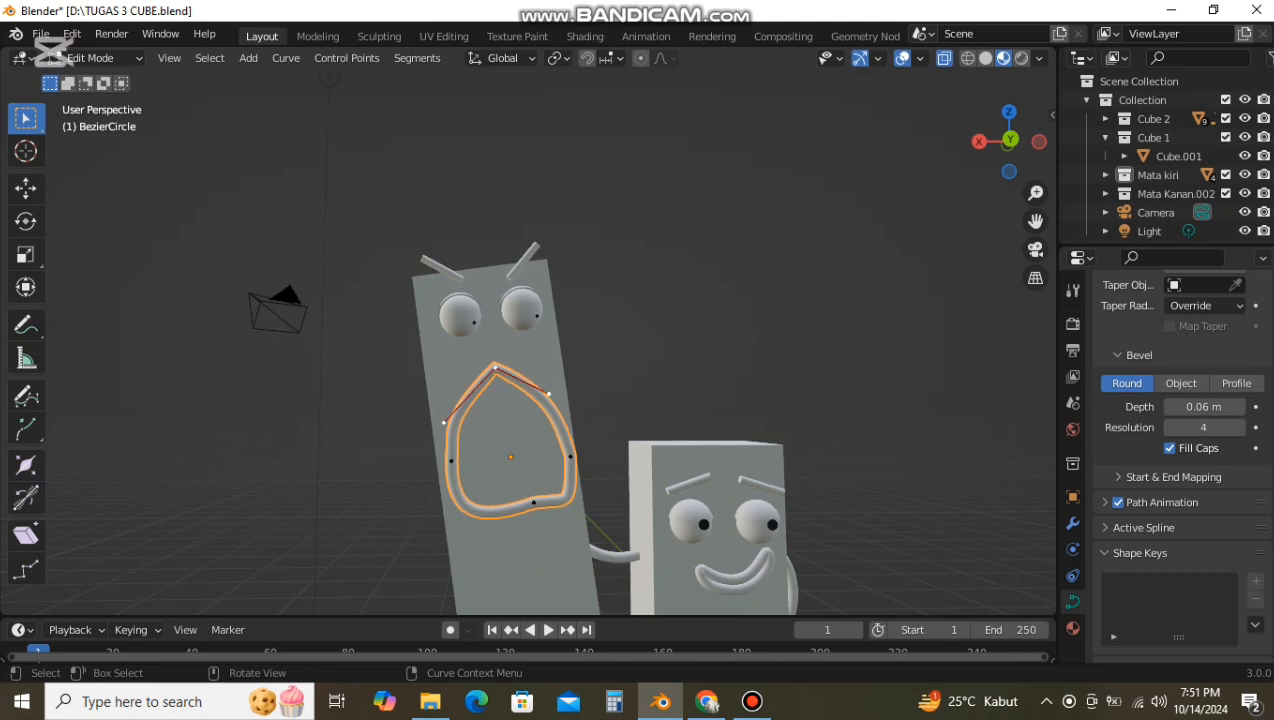
click(458, 440)
click(451, 461)
click(453, 425)
key(g)
click(462, 434)
click(449, 514)
key(g)
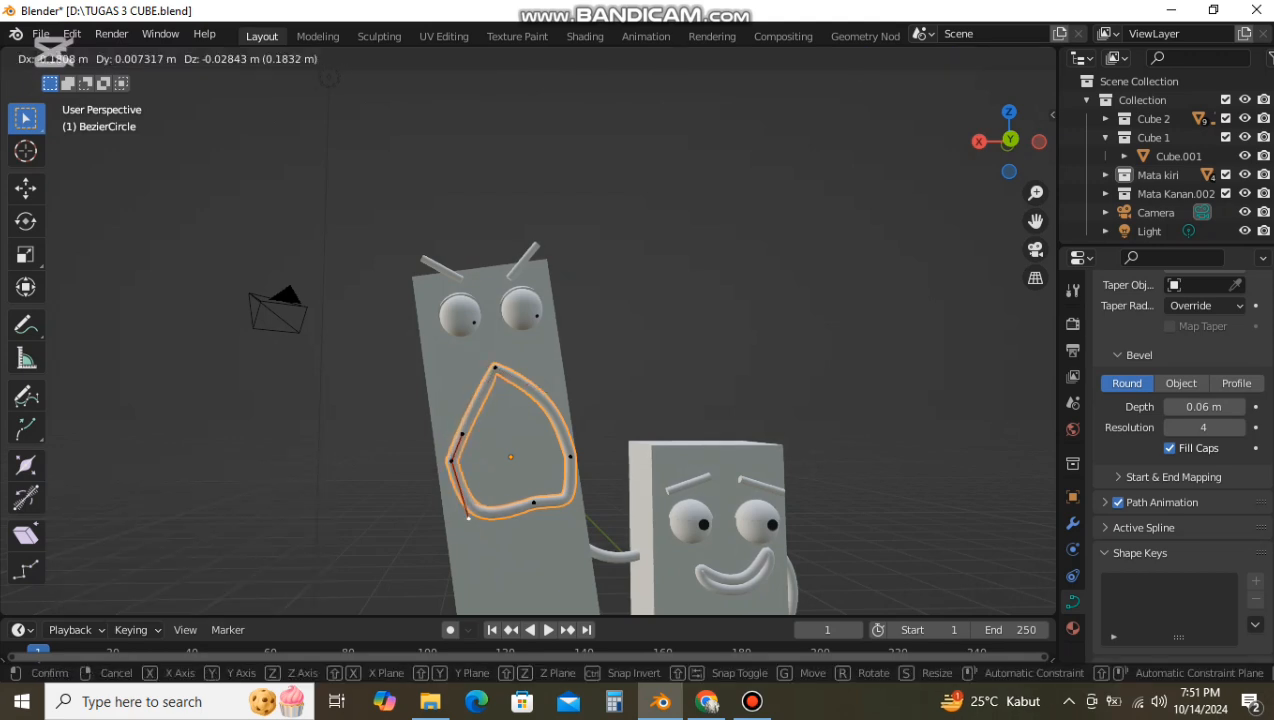
click(468, 519)
click(462, 434)
key(g)
click(454, 422)
Step: Raise both handles of the mouth's top control point to round out the upper outline
click(495, 368)
click(458, 440)
key(g)
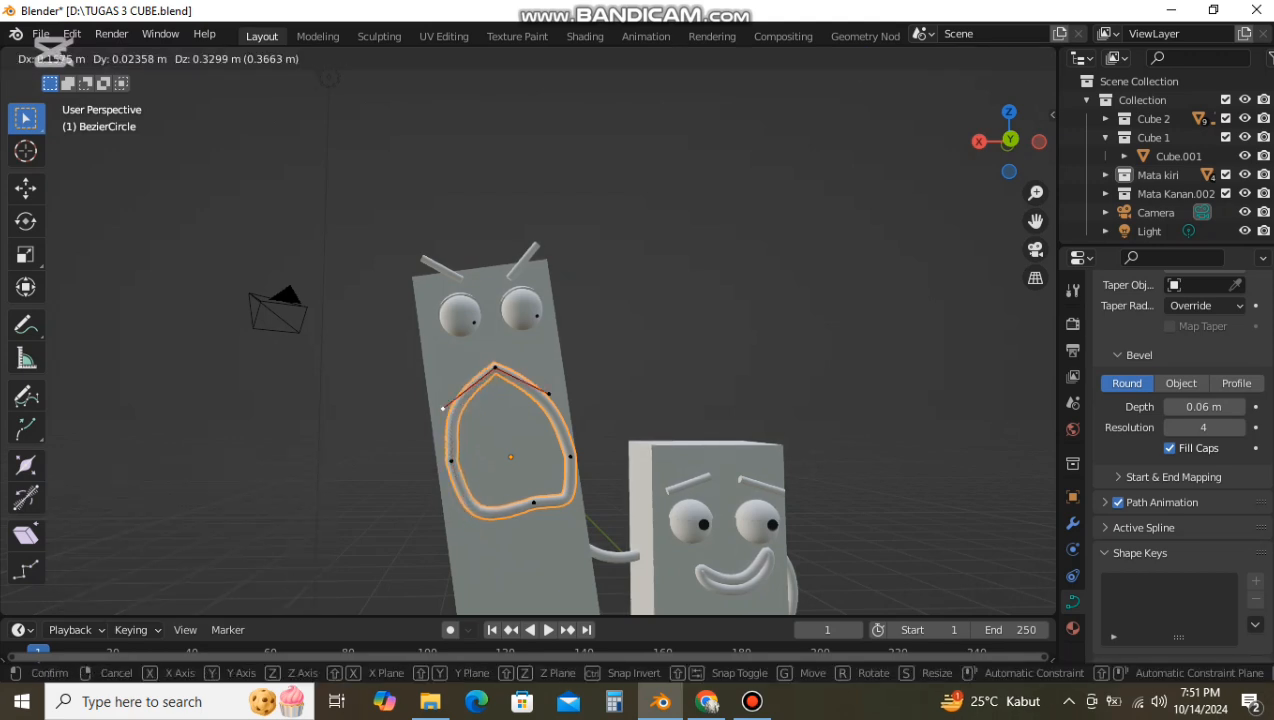
click(444, 408)
click(548, 393)
key(g)
click(549, 371)
Step: Move the mouth's right control point slightly inward, lower the bottom point and adjust the handles around the lower edge
click(570, 457)
key(g)
click(561, 454)
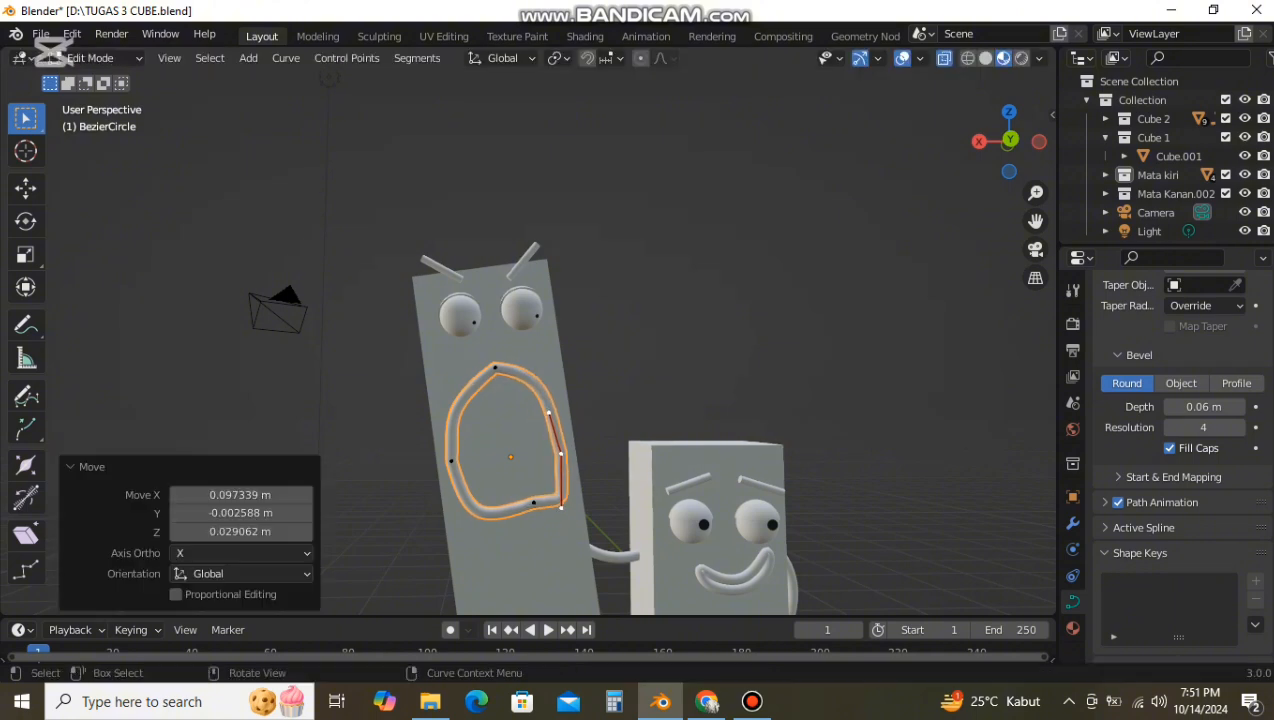
click(534, 503)
key(g)
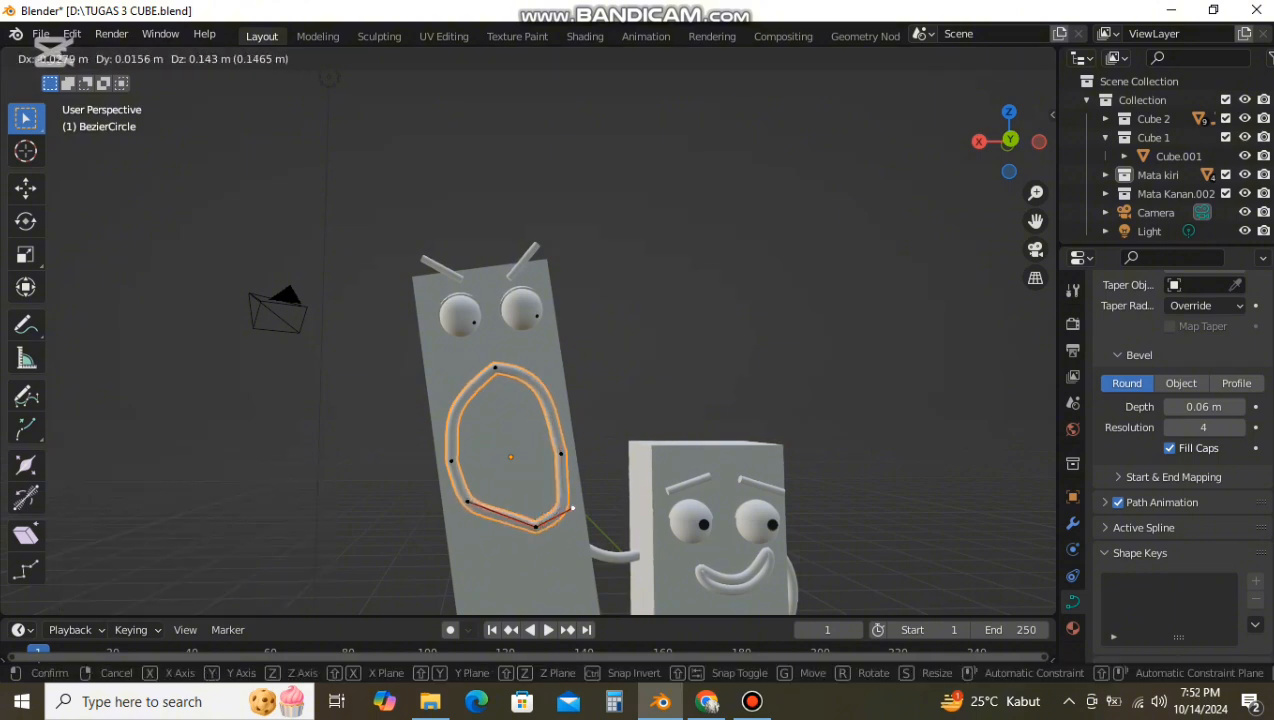
click(573, 510)
click(467, 502)
key(g)
click(459, 523)
Step: Pull the upper handle of the mouth's left control point inward by about 0.34 m along X
click(450, 422)
key(g)
click(486, 421)
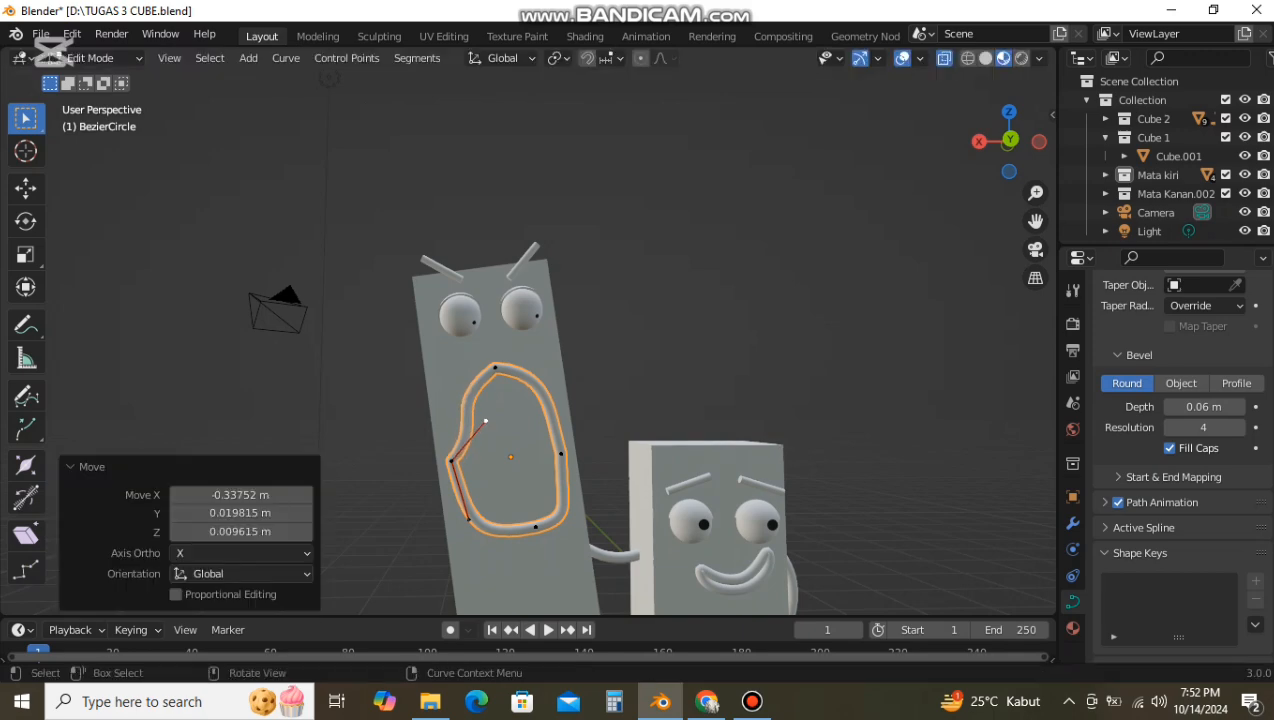
Step: Pull both handles of the mouth's top control point inward and down to make the upper outline pointed
click(495, 367)
click(441, 409)
key(g)
click(477, 424)
click(551, 372)
key(g)
click(536, 422)
Step: Reposition the upper handles of the mouth's right and left control points to straighten the sides towards the tip
click(555, 418)
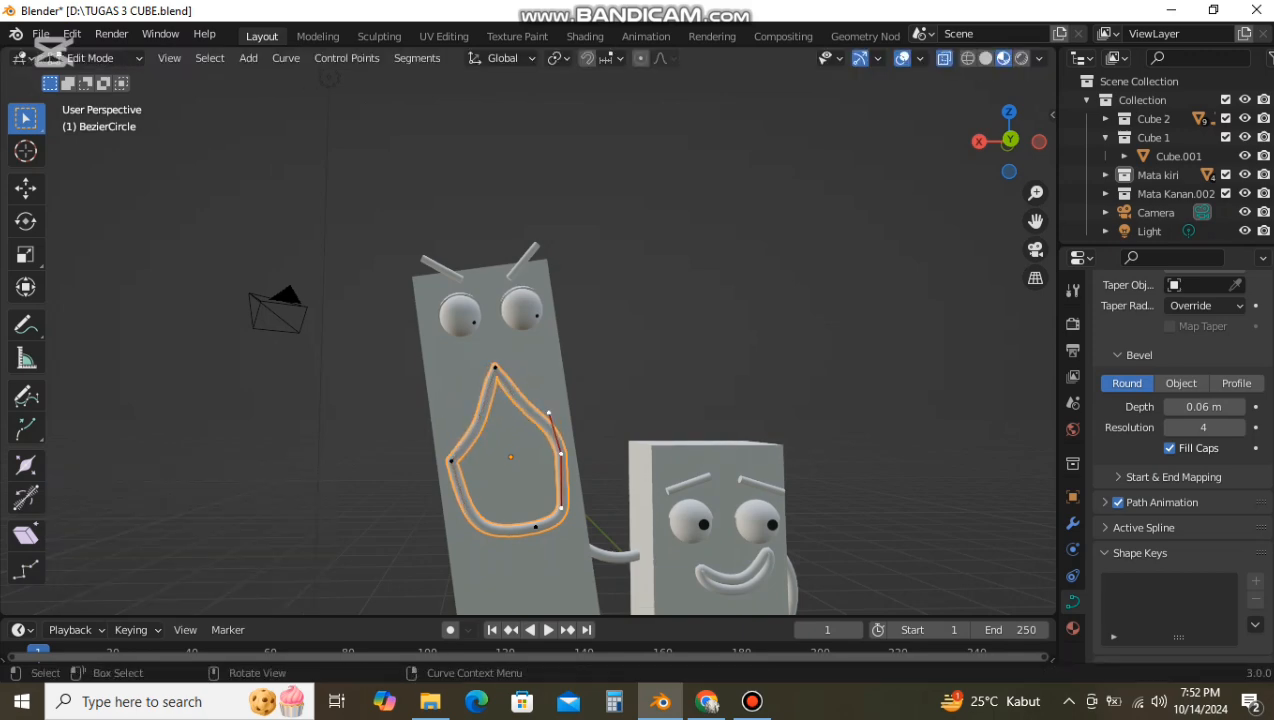
key(g)
click(543, 430)
click(486, 421)
click(480, 416)
Step: Fine-tune the mouth's top control point by moving its left handle outward about 0.11 m and its right handle outward
click(495, 367)
click(477, 424)
key(g)
click(467, 425)
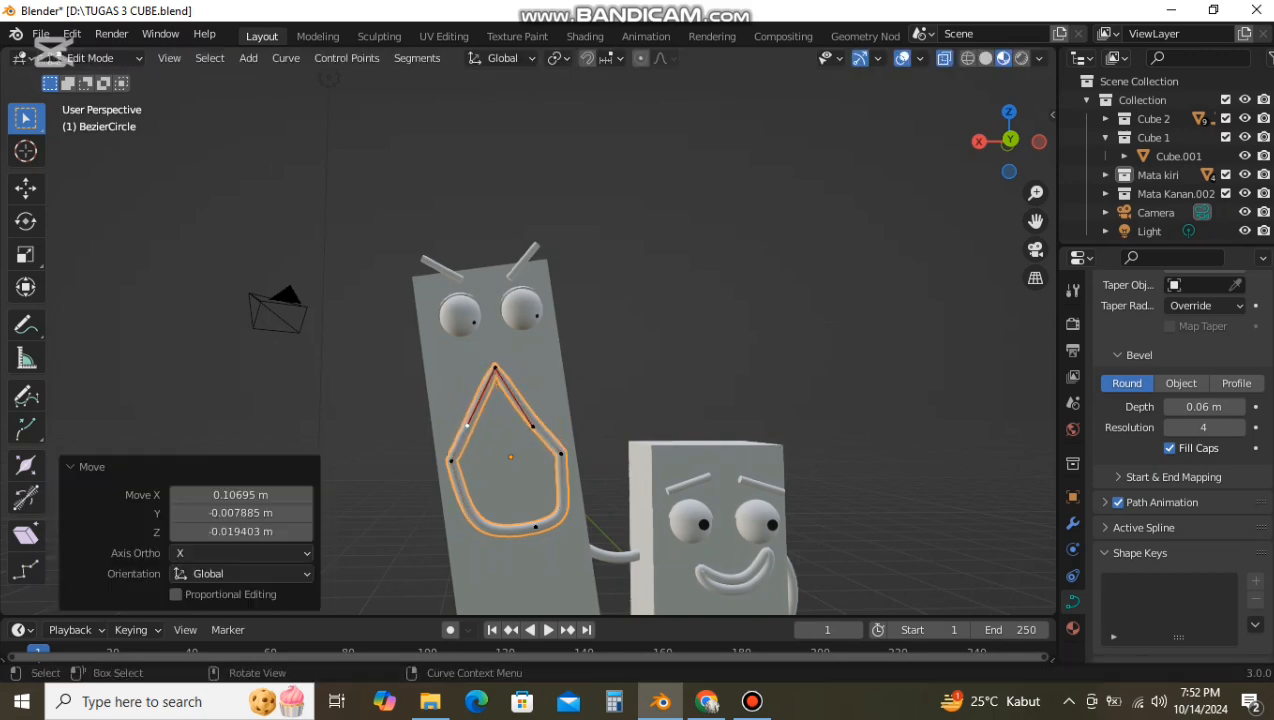
click(535, 426)
key(g)
click(547, 421)
Step: Adjust the upper handle of the mouth's right control point to smooth the right side
click(561, 454)
click(543, 431)
key(g)
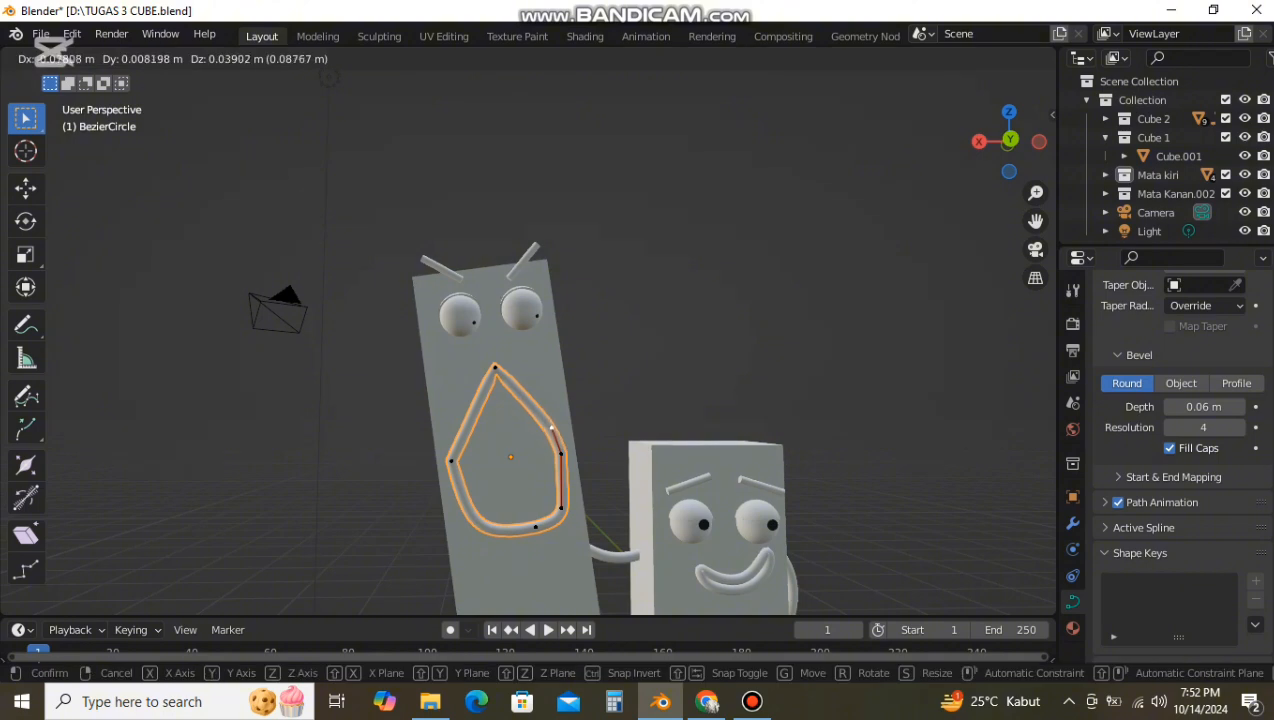
click(545, 426)
Step: Raise the mouth's bottom control point by about 0.18 m and compare the shape with the reference picture
click(535, 527)
scroll(535, 500, down, 2)
scroll(535, 500, up, 1)
key(g)
click(533, 476)
key(alt+Tab)
key(alt+Tab)
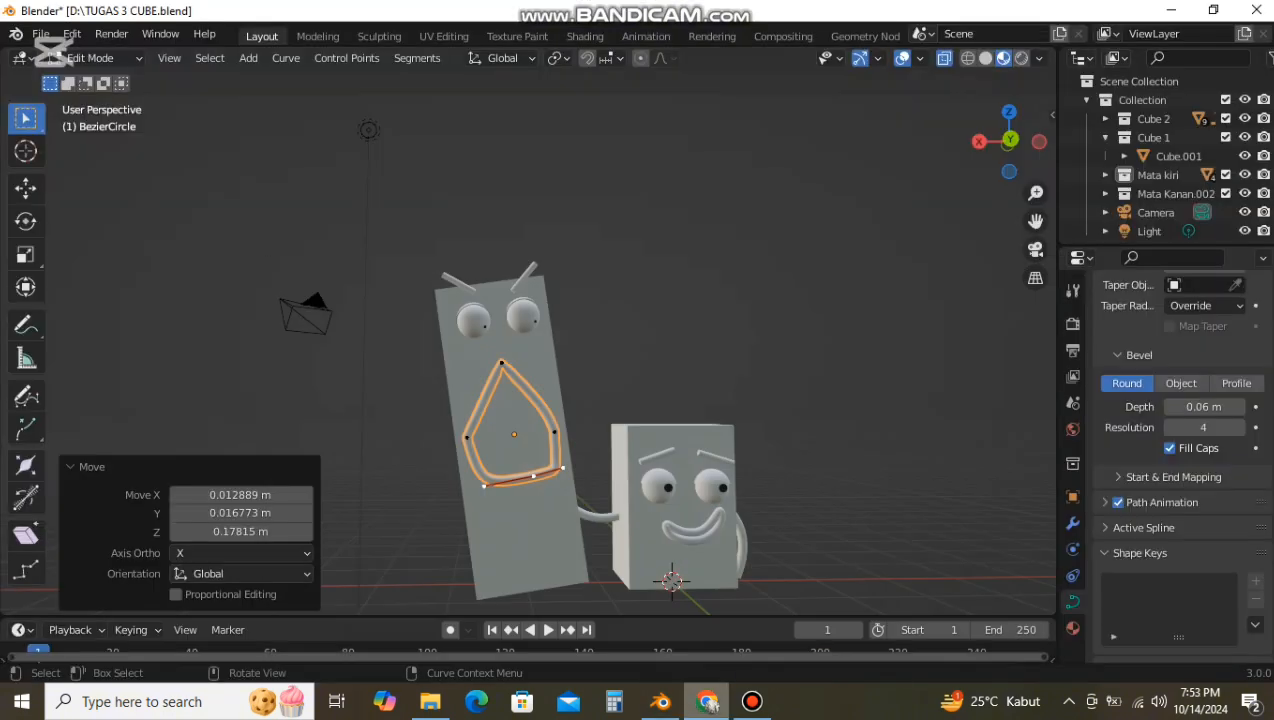
Step: Move the mouth's left control point inward about 0.30 m along X and adjust the outline's lower left corner
click(467, 437)
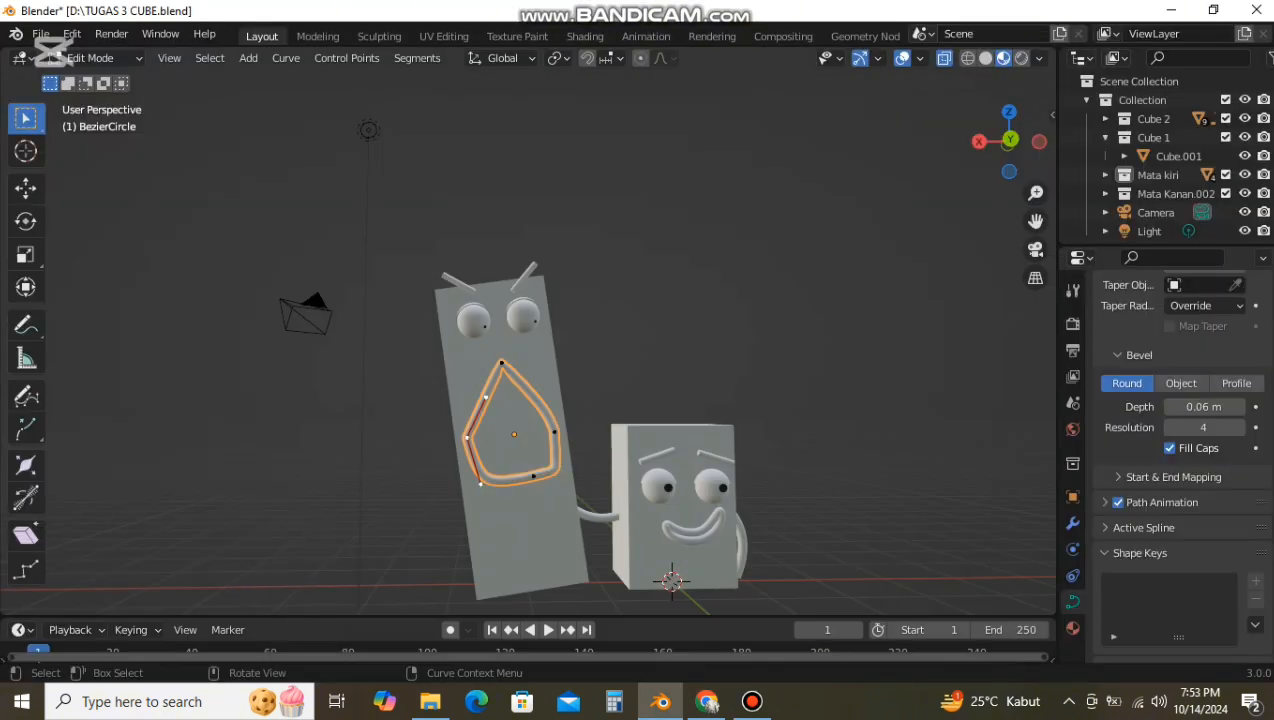
click(467, 437)
key(g)
click(490, 440)
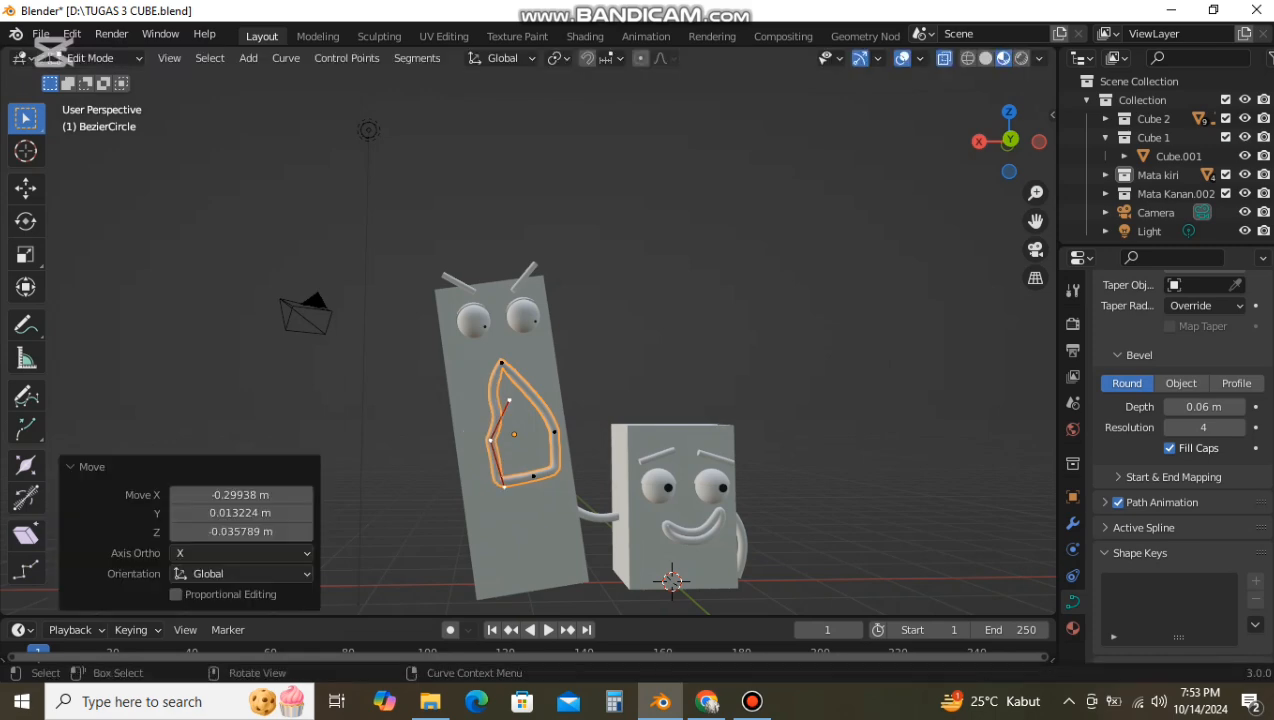
click(497, 476)
key(g)
click(506, 468)
Step: Nudge the mouth's top control point and bring both of its handles closer to the narrowed outline
click(501, 363)
key(g)
drag(498, 365, 503, 366)
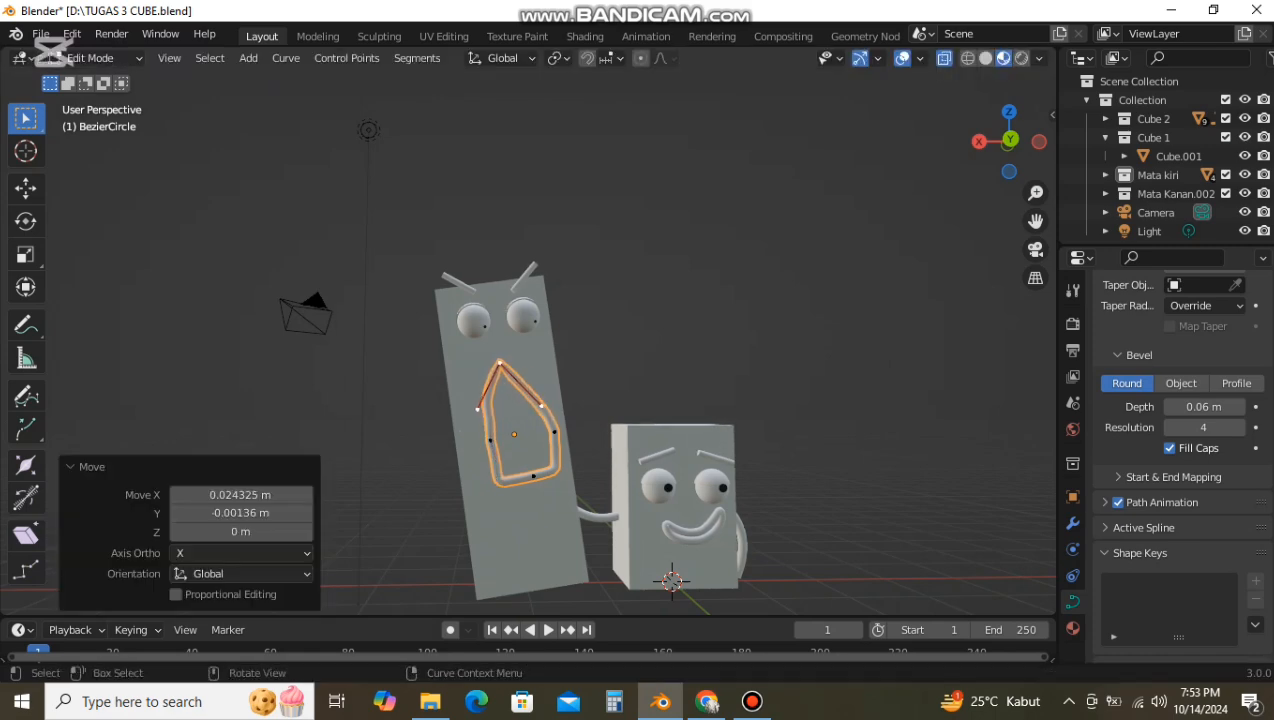
drag(481, 413, 490, 413)
drag(544, 408, 541, 418)
Step: Pull the lower handle of the mouth's right control point outward about 0.30 m along X and refine the handles there
click(554, 432)
mouse_move(559, 474)
mouse_down()
mouse_move(596, 464)
mouse_move(576, 471)
mouse_up()
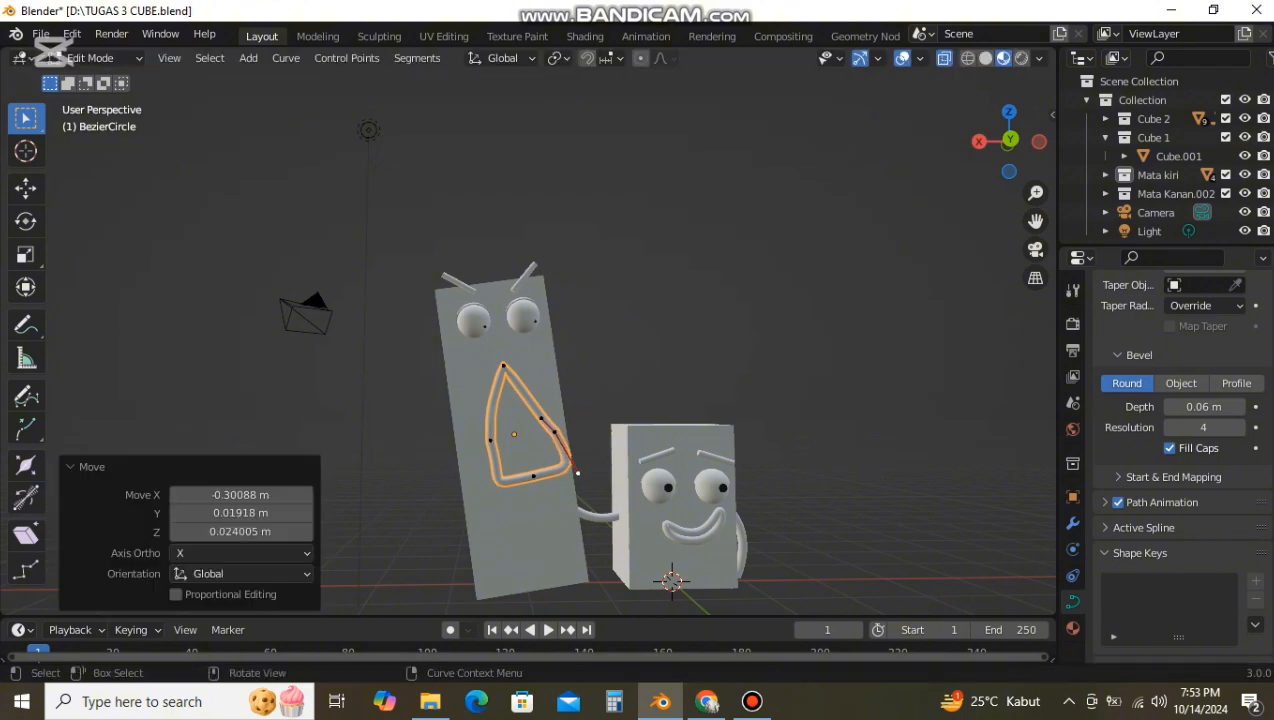
mouse_move(544, 416)
mouse_down()
mouse_move(537, 406)
mouse_move(544, 414)
mouse_up()
click(554, 432)
drag(577, 473, 575, 474)
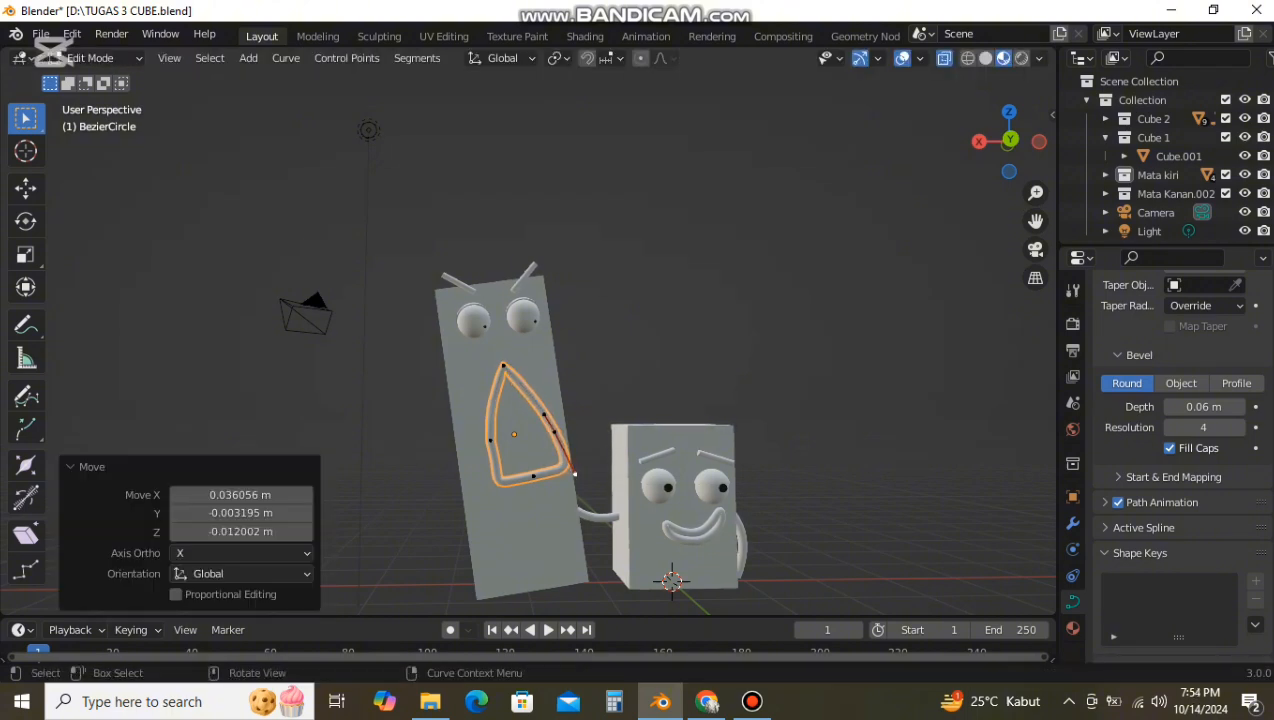
Step: Swing the lower handle of the mouth's left control point outward and reposition its upper handle to straighten the left side
click(490, 440)
drag(492, 409, 489, 427)
click(490, 412)
click(490, 440)
click(504, 487)
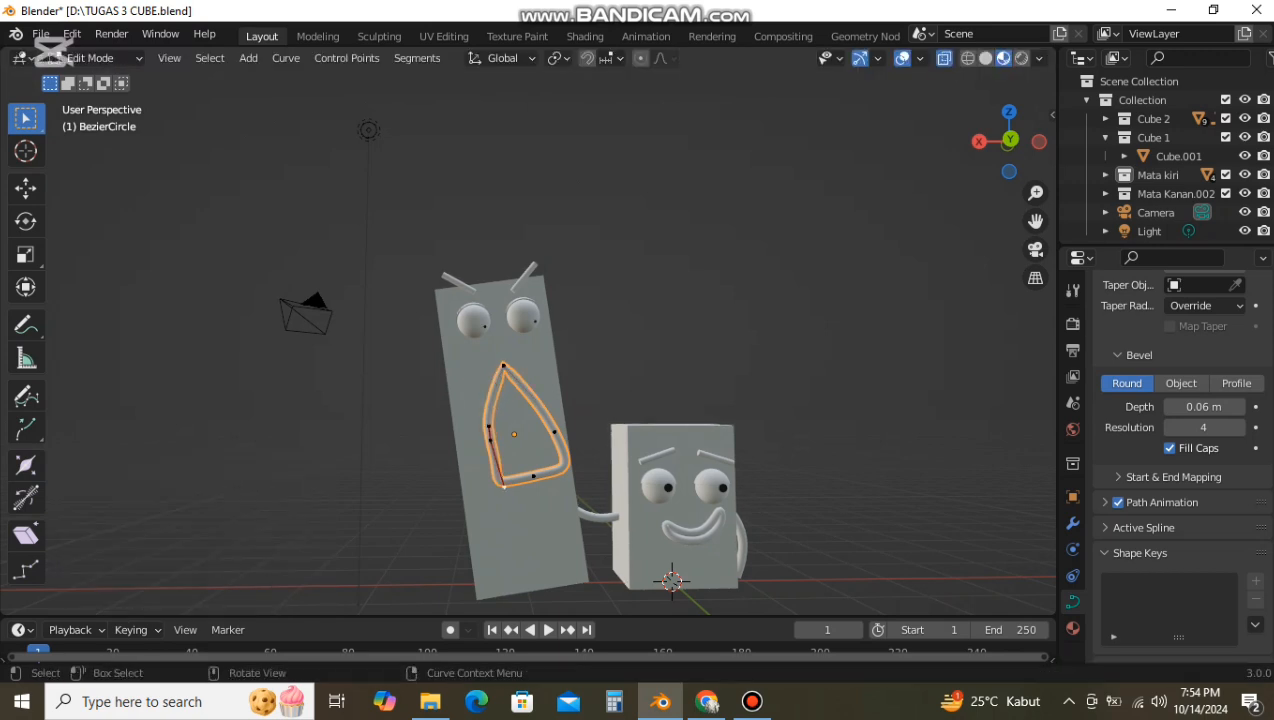
key(g)
click(488, 488)
click(489, 427)
key(g)
click(491, 423)
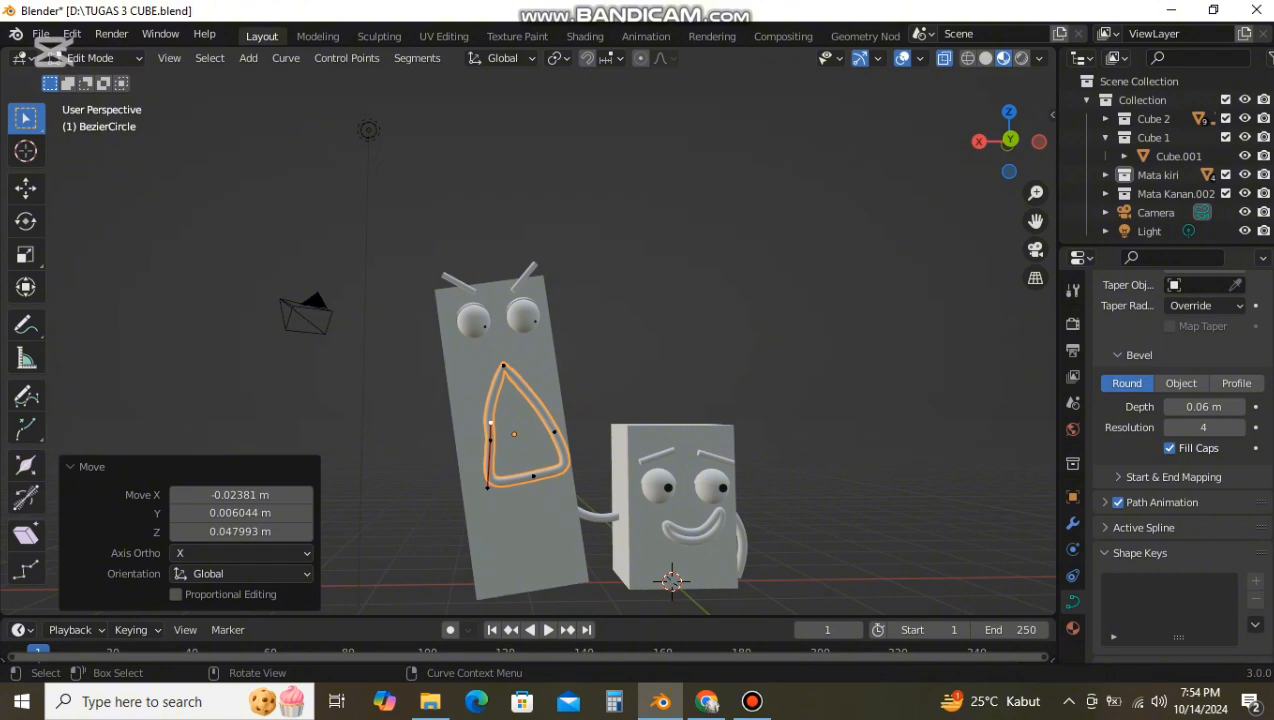
Step: Adjust the left handle of the mouth's top control point to refine the upper left outline
click(554, 432)
key(g)
click(491, 439)
click(504, 366)
key(g)
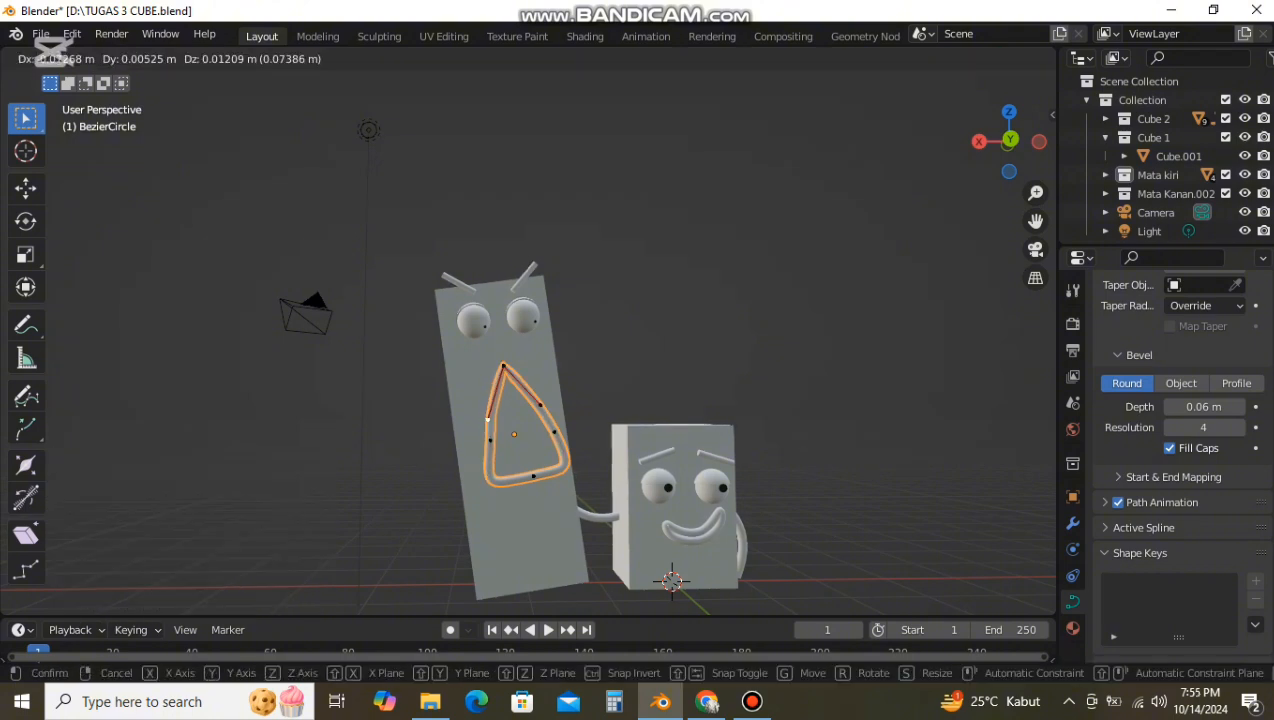
click(503, 369)
click(640, 350)
Step: Shift the mouth's top control point slightly up and to the left, and bring its left handle inward
scroll(528, 345, up, 4)
middle_drag(520, 310, 515, 352)
click(485, 283)
key(g)
click(485, 283)
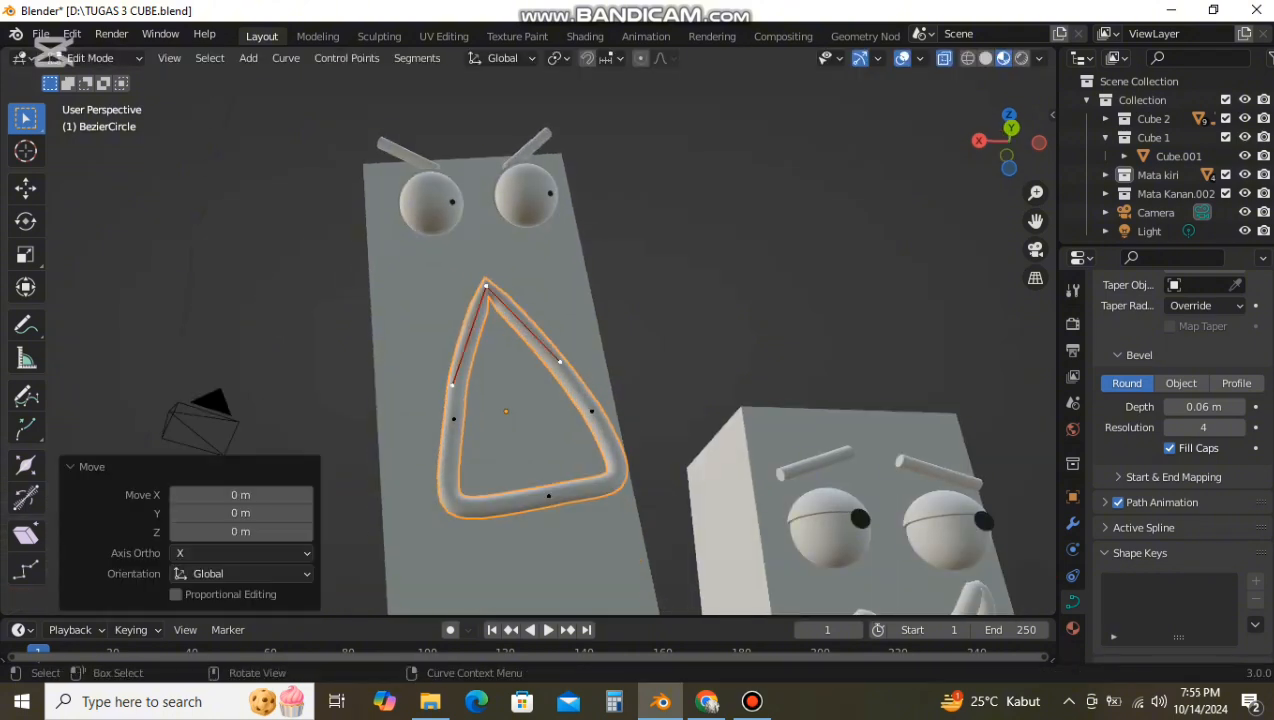
key(g)
click(479, 277)
click(445, 375)
key(g)
click(459, 373)
Step: Lower the mouth's bottom left corner slightly and adjust the right handle of the bottom control point
click(454, 419)
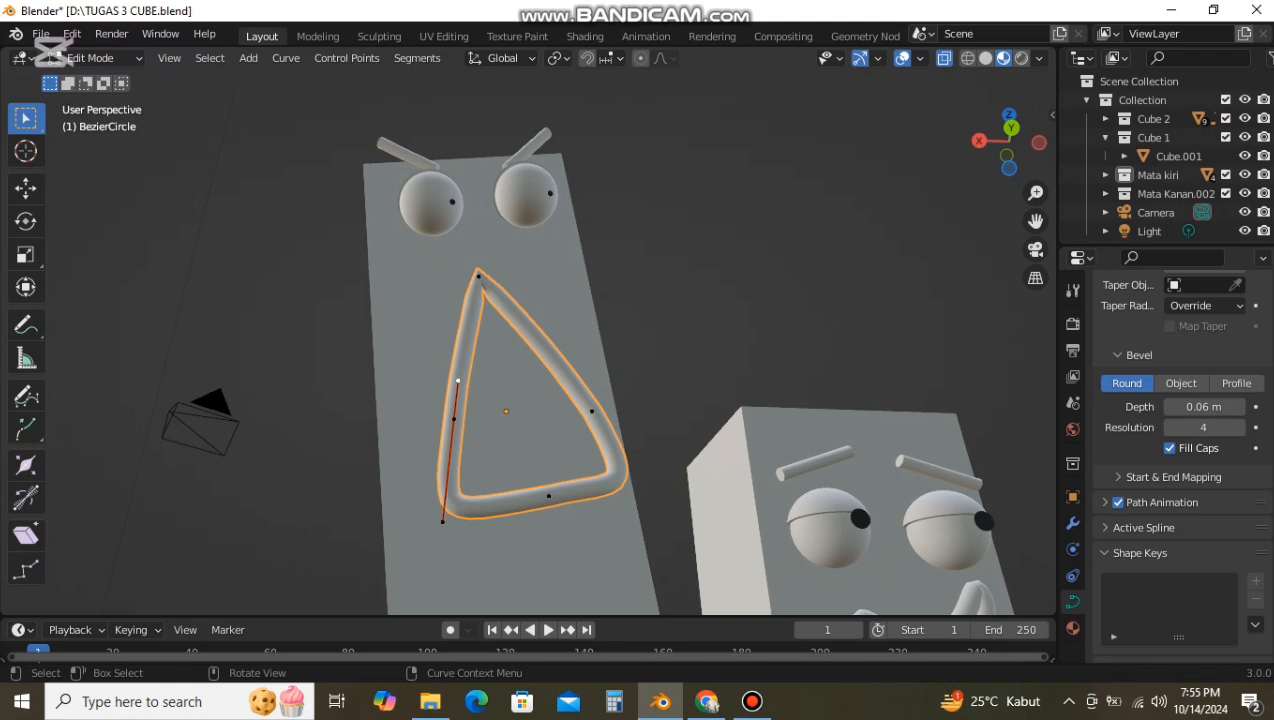
click(548, 496)
click(434, 521)
key(g)
click(439, 526)
click(611, 483)
key(g)
click(618, 485)
Step: Raise the upper handle of the mouth's right control point slightly along the side
click(592, 411)
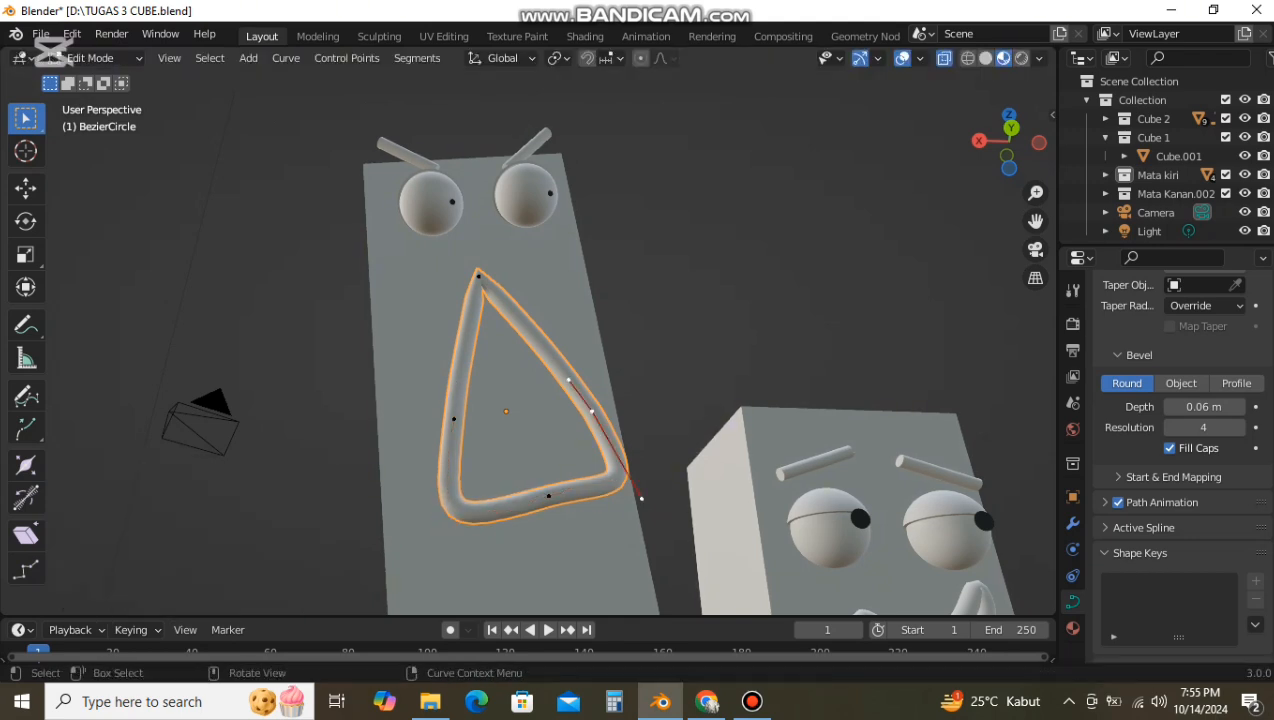
click(568, 380)
key(g)
click(565, 373)
Step: Extend the right handle of the mouth's top control point down the right side by about 0.29 m
click(548, 352)
key(g)
click(546, 356)
middle_drag(546, 356, 534, 384)
scroll(534, 384, down, 1)
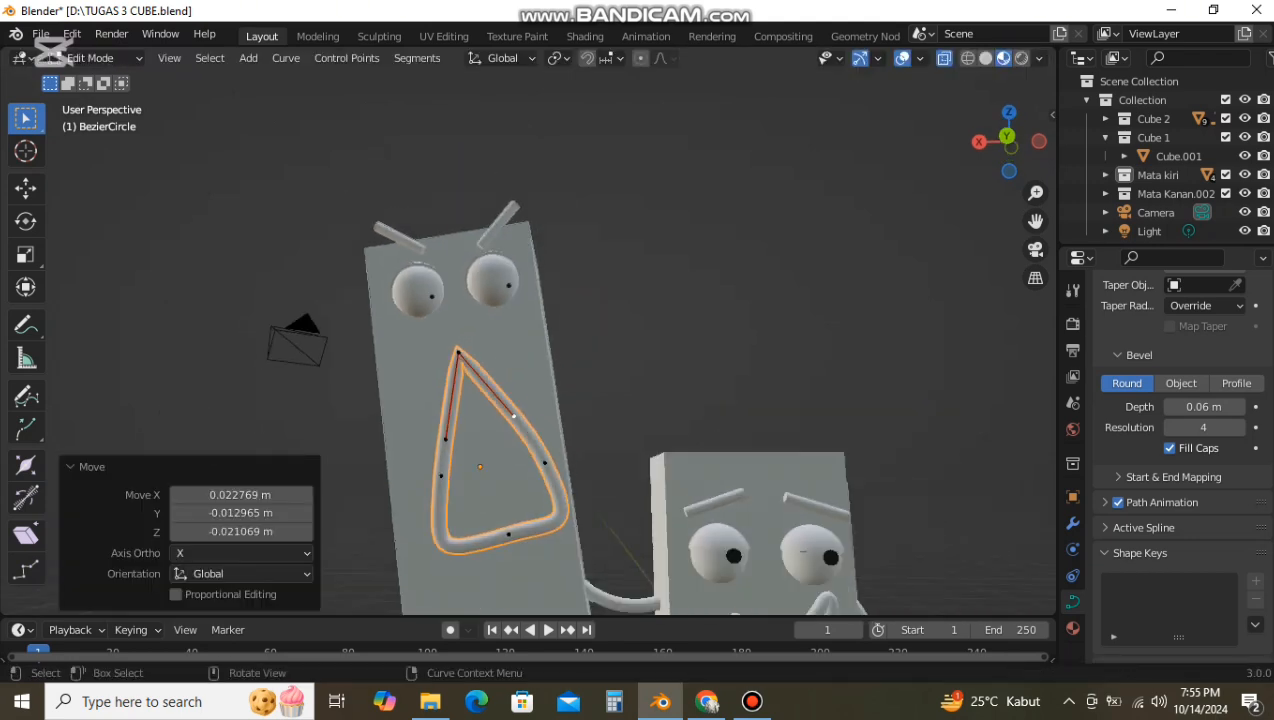
scroll(534, 384, down, 1)
click(534, 428)
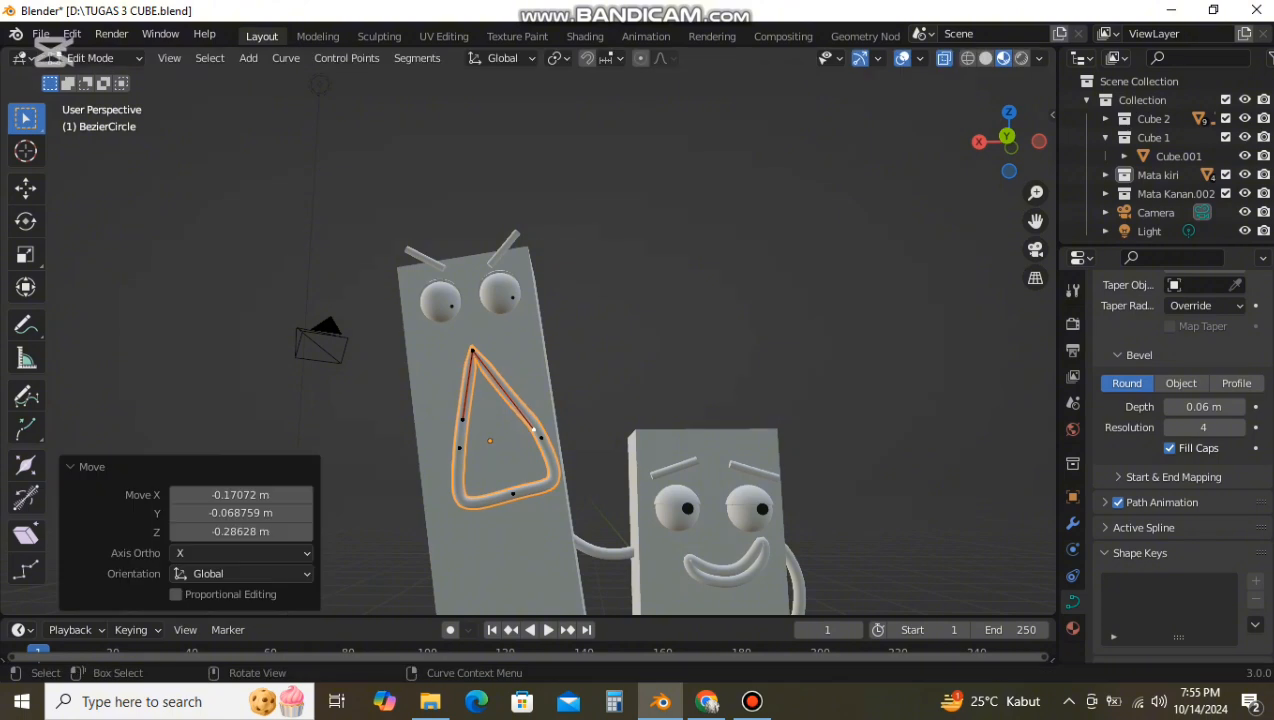
Step: Move the lower handle of the mouth's right control point slightly outward and readjust its upper handle
click(567, 491)
key(g)
click(567, 490)
key(g)
click(570, 490)
key(g)
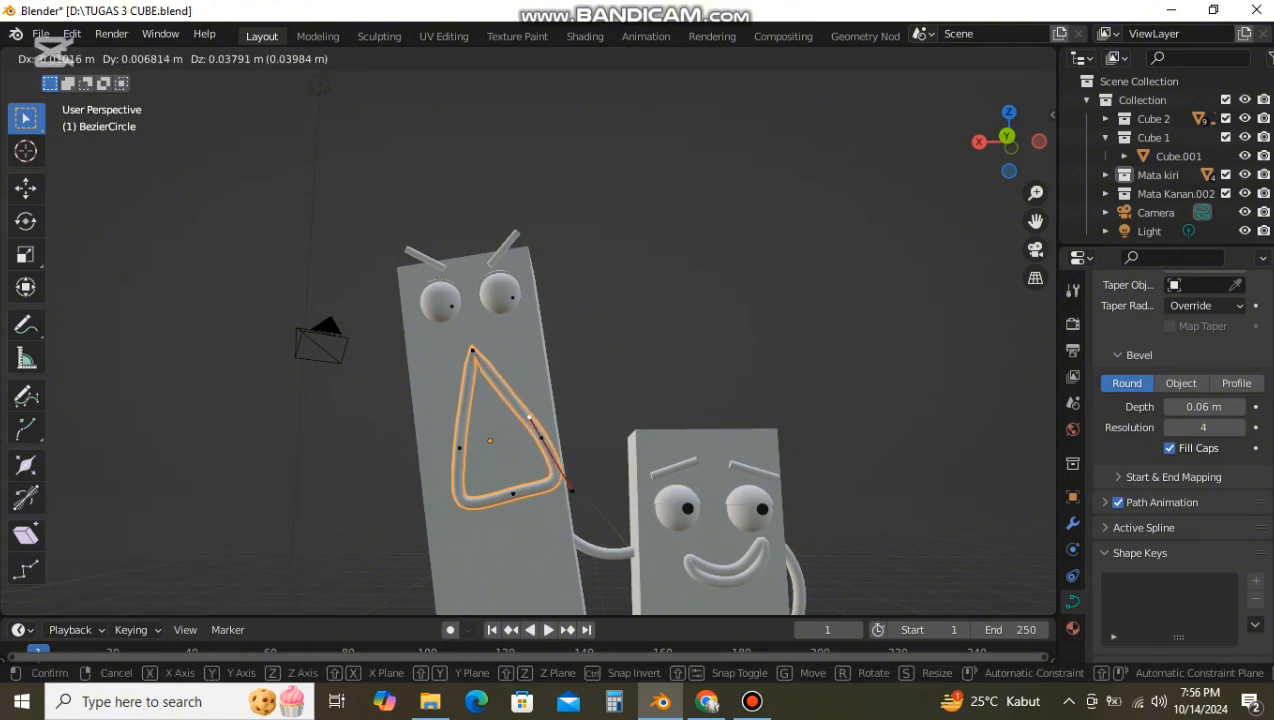
click(569, 487)
Step: Raise the right handle of the mouth's top control point by about 0.12 m
click(534, 428)
key(g)
click(528, 416)
Step: Shift the mouth's top control point to the right and move its left handle slightly up and outward
scroll(528, 416, up, 3)
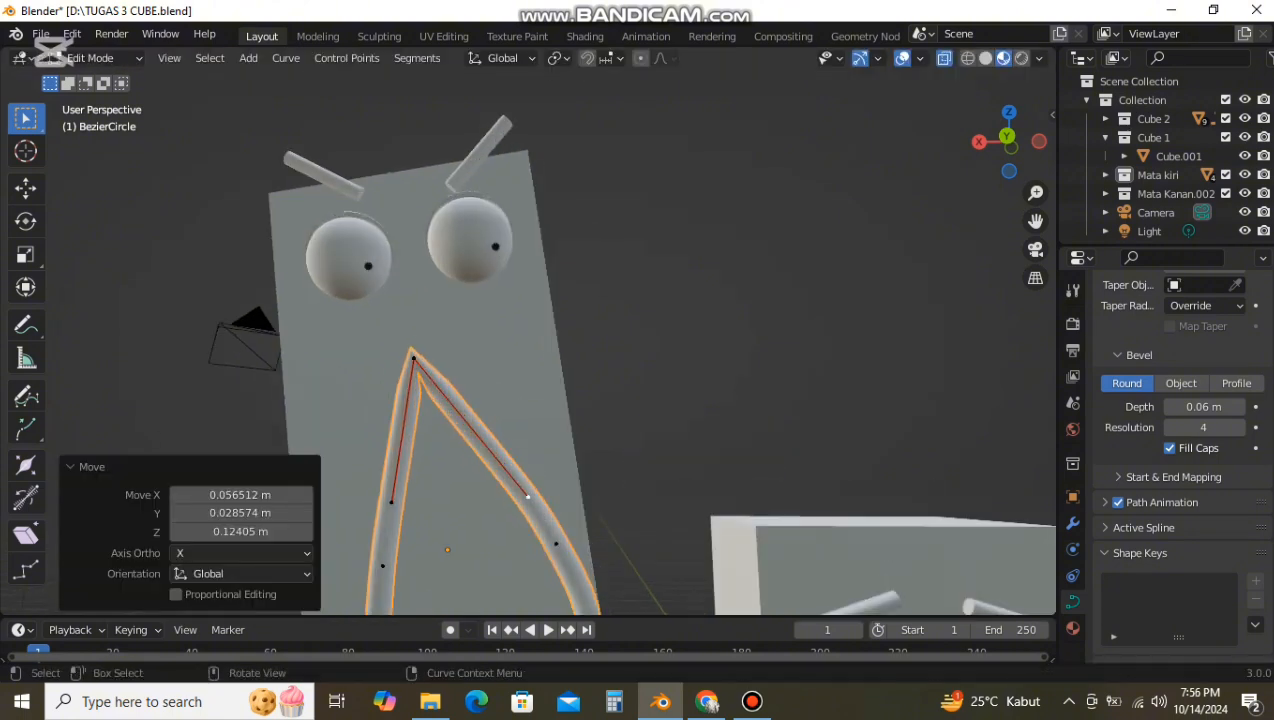
click(413, 354)
key(g)
click(428, 349)
click(405, 494)
key(g)
click(395, 483)
scroll(395, 483, down, 4)
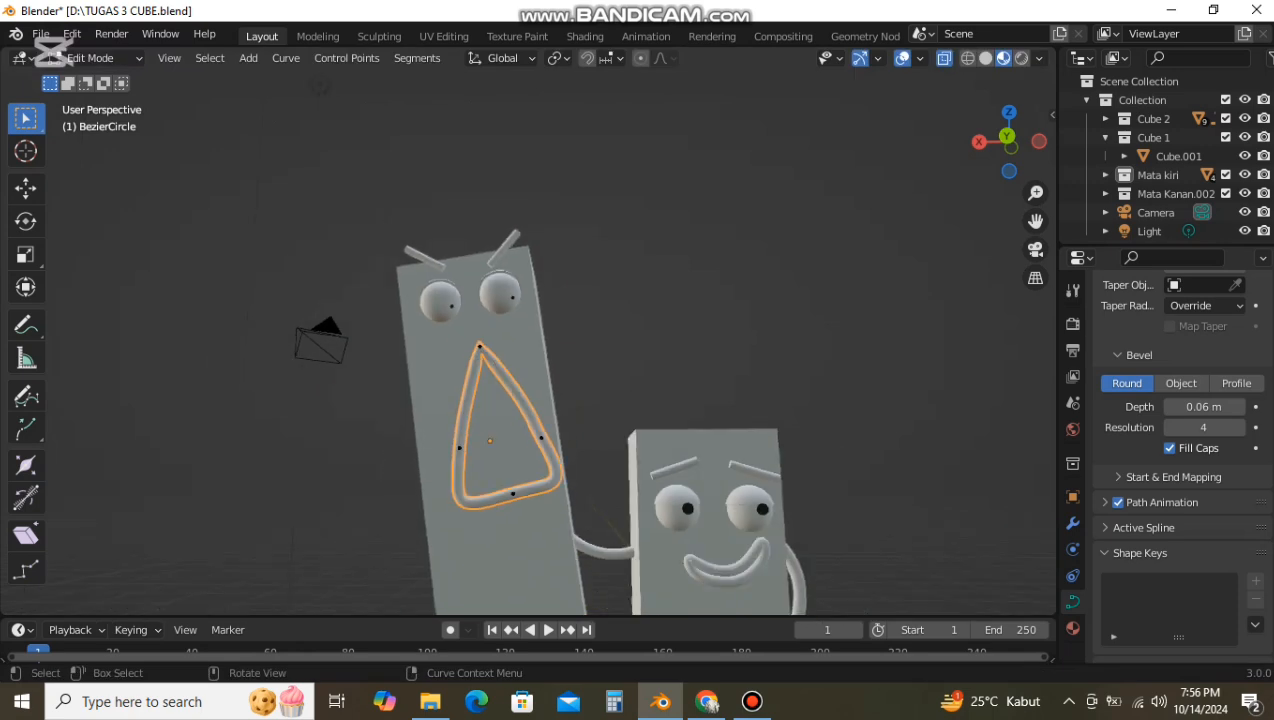
Step: Switch to Object Mode and shift the whole mouth slightly to the left along X
click(102, 80)
click(26, 188)
drag(414, 441, 402, 441)
Step: Rotate the mouth 10.5° about Z, undo the extra rotation, and fine-tune its Z angle
click(26, 222)
drag(546, 438, 558, 452)
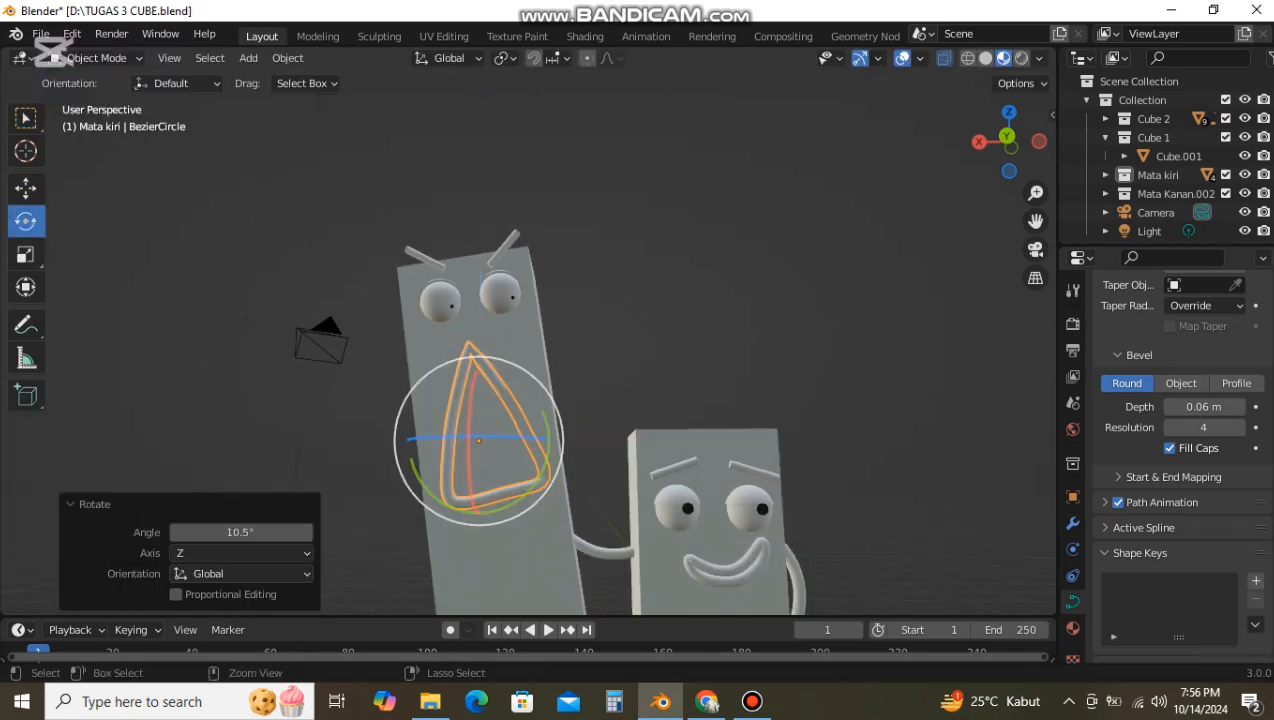
drag(472, 385, 560, 428)
key(ctrl+z)
drag(418, 440, 428, 436)
click(300, 410)
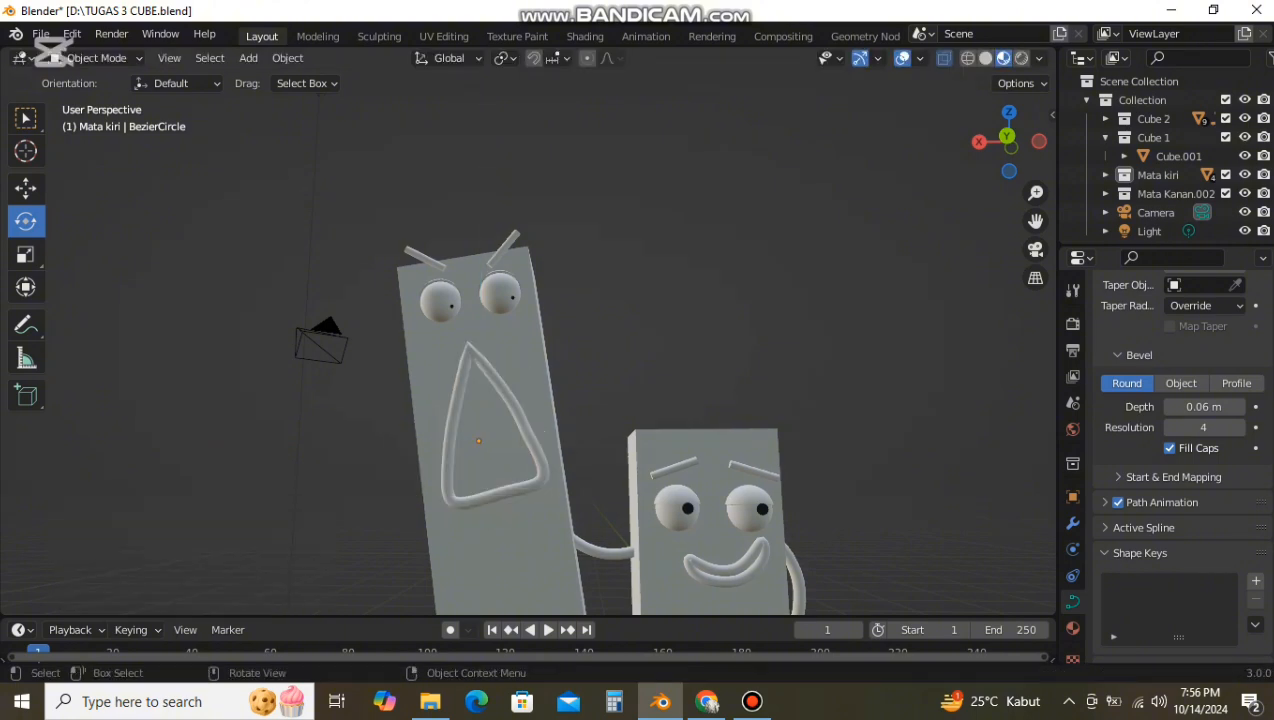
Step: Return to editing the mouth curve and raise the left handle of its bottom control point to level the lower edge
middle_drag(300, 410, 301, 425)
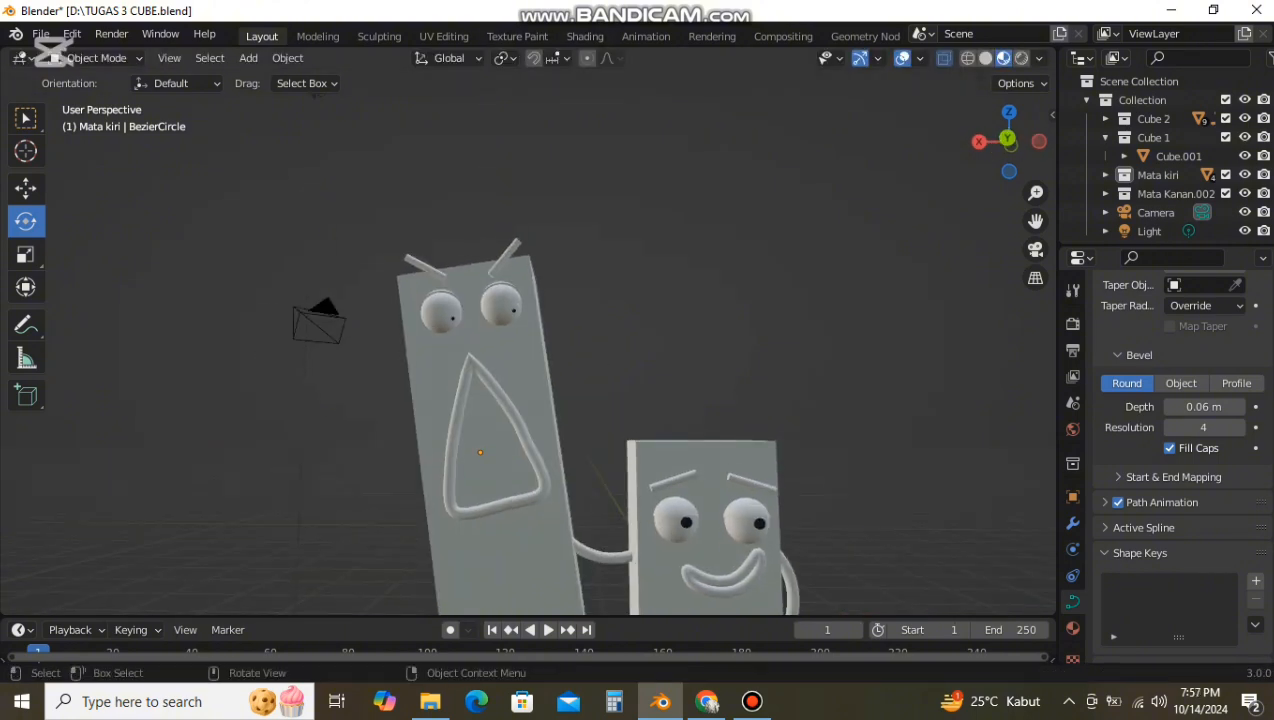
scroll(528, 355, down, 1)
click(95, 100)
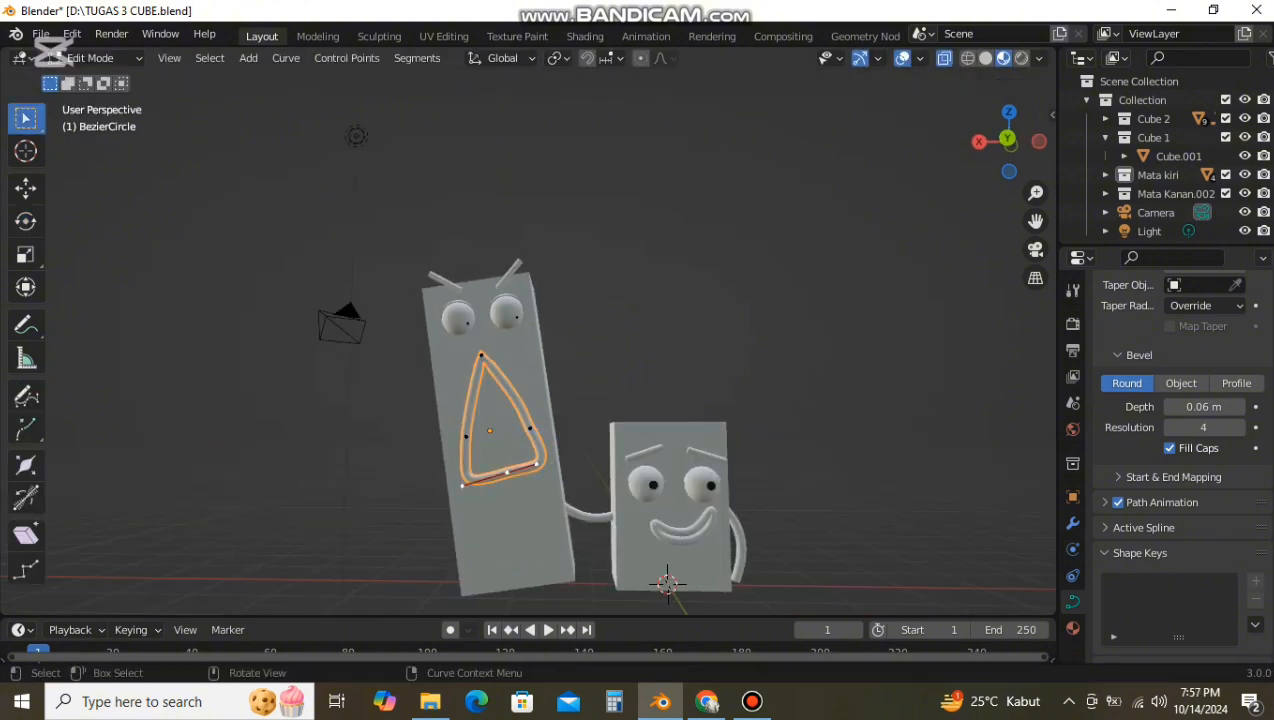
key(g)
click(457, 475)
Step: Reshape the mouth's right side by repositioning the right control point and its upper handle
click(530, 428)
click(513, 392)
key(g)
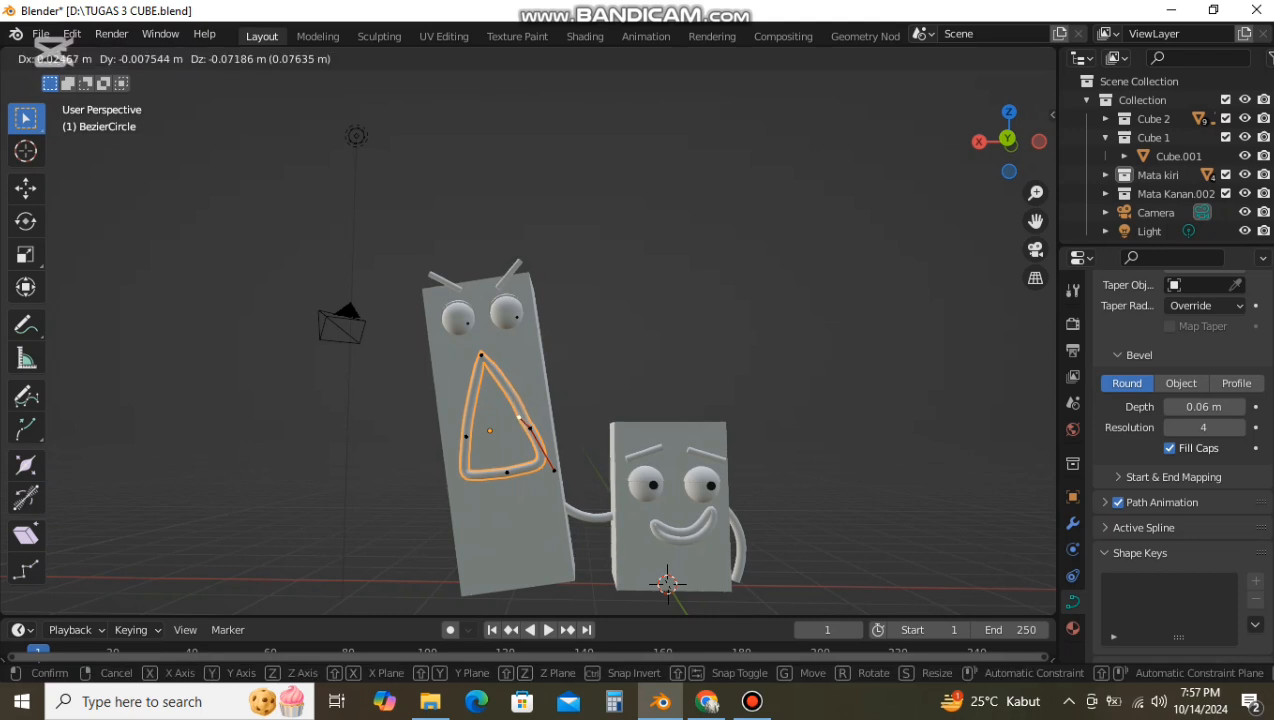
click(512, 385)
click(481, 355)
click(530, 428)
click(521, 412)
key(g)
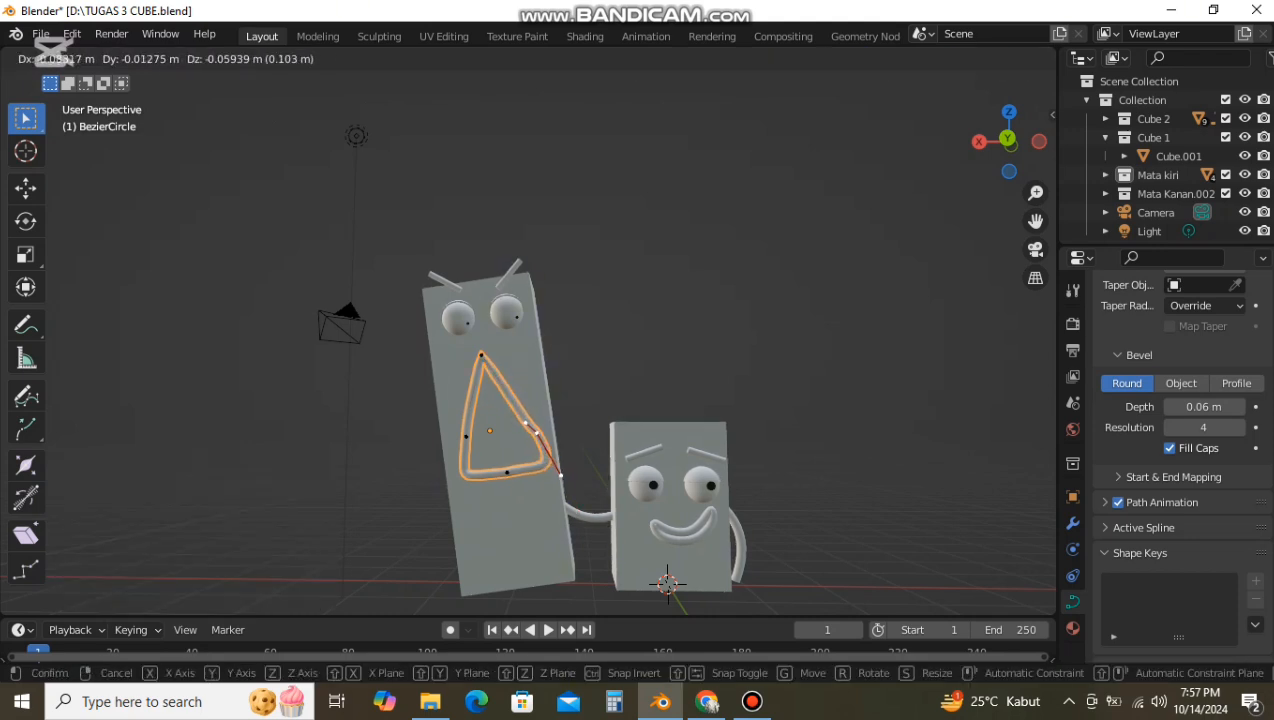
click(521, 403)
key(g)
click(521, 408)
Step: Lower the left handle of the mouth's top control point and raise the upper handle of the left control point
scroll(521, 408, up, 4)
middle_drag(521, 408, 546, 387)
click(465, 427)
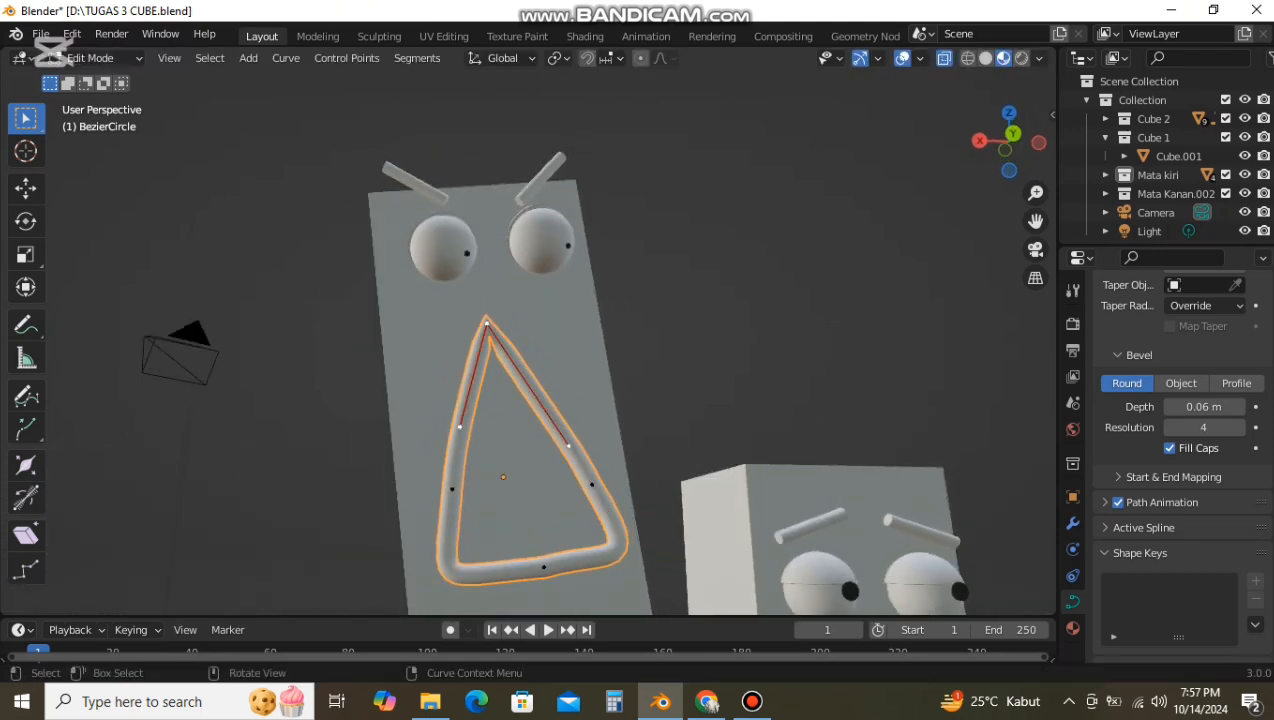
key(g)
click(454, 458)
click(455, 446)
key(g)
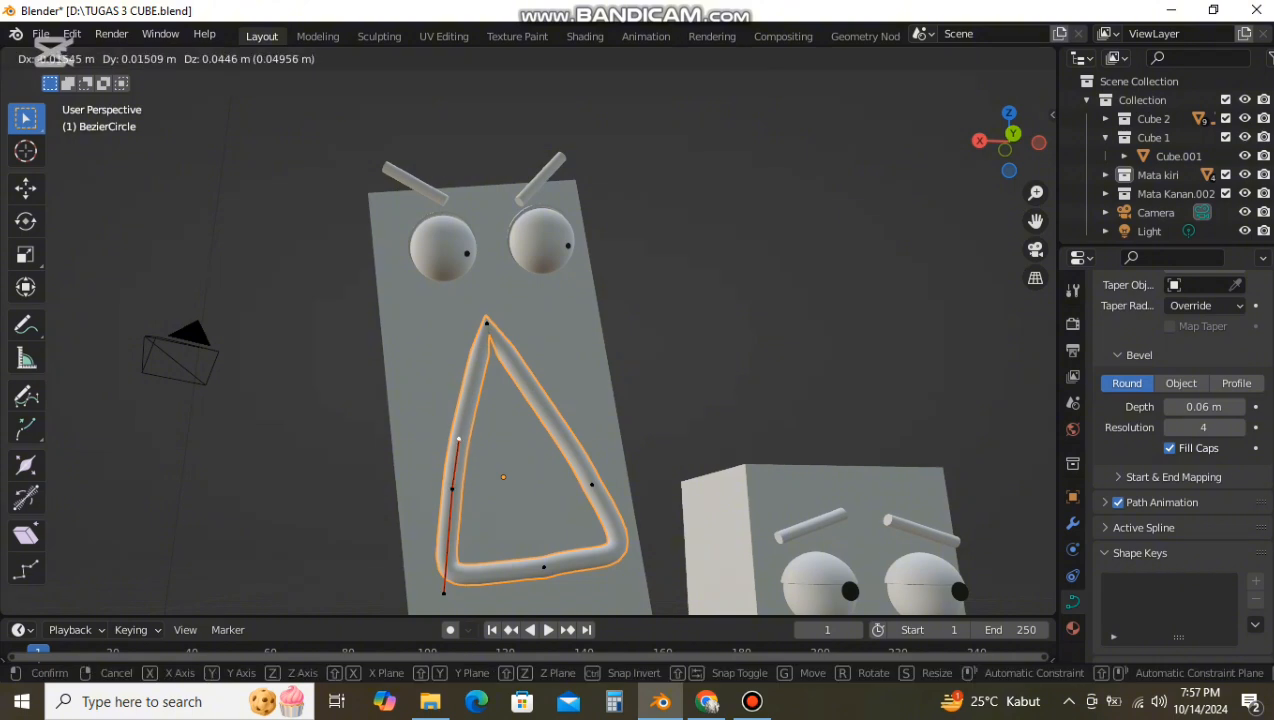
click(461, 441)
Step: Nudge the mouth's top control point up and to the right, moving its handles outward to round the sides
scroll(461, 441, down, 3)
middle_drag(461, 441, 436, 466)
click(474, 358)
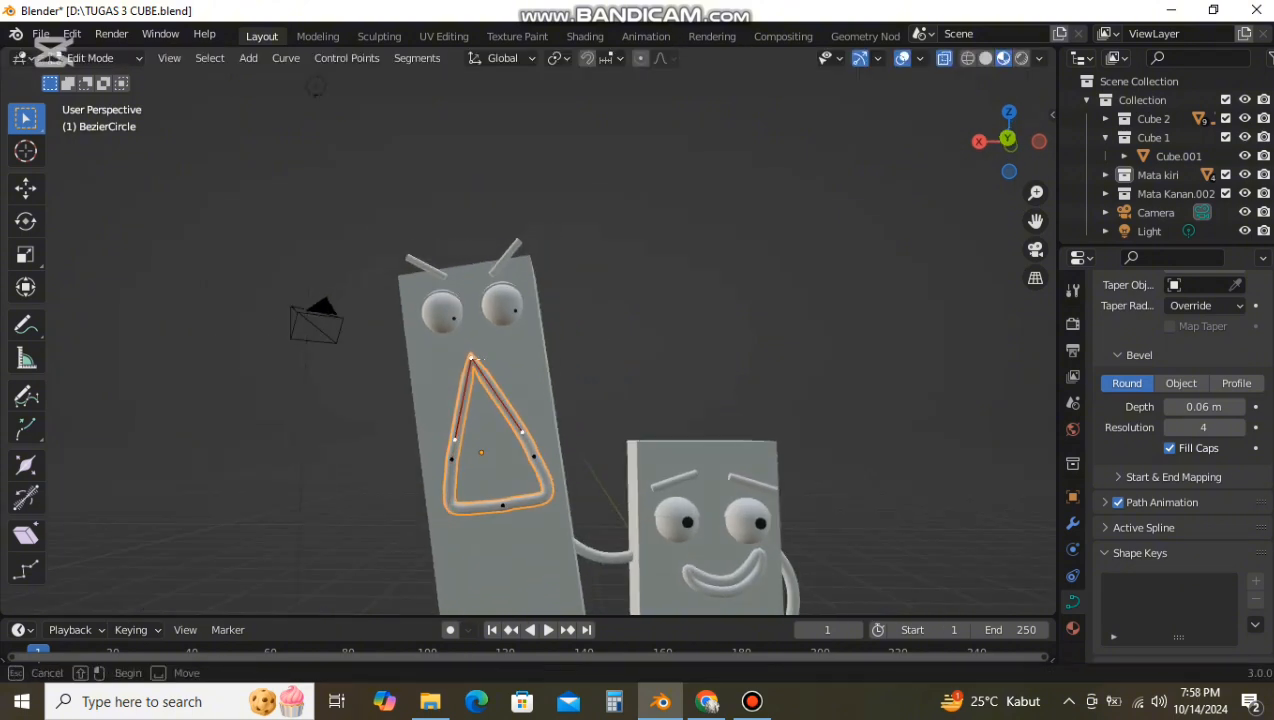
click(478, 355)
click(460, 437)
key(g)
click(449, 433)
click(527, 430)
key(g)
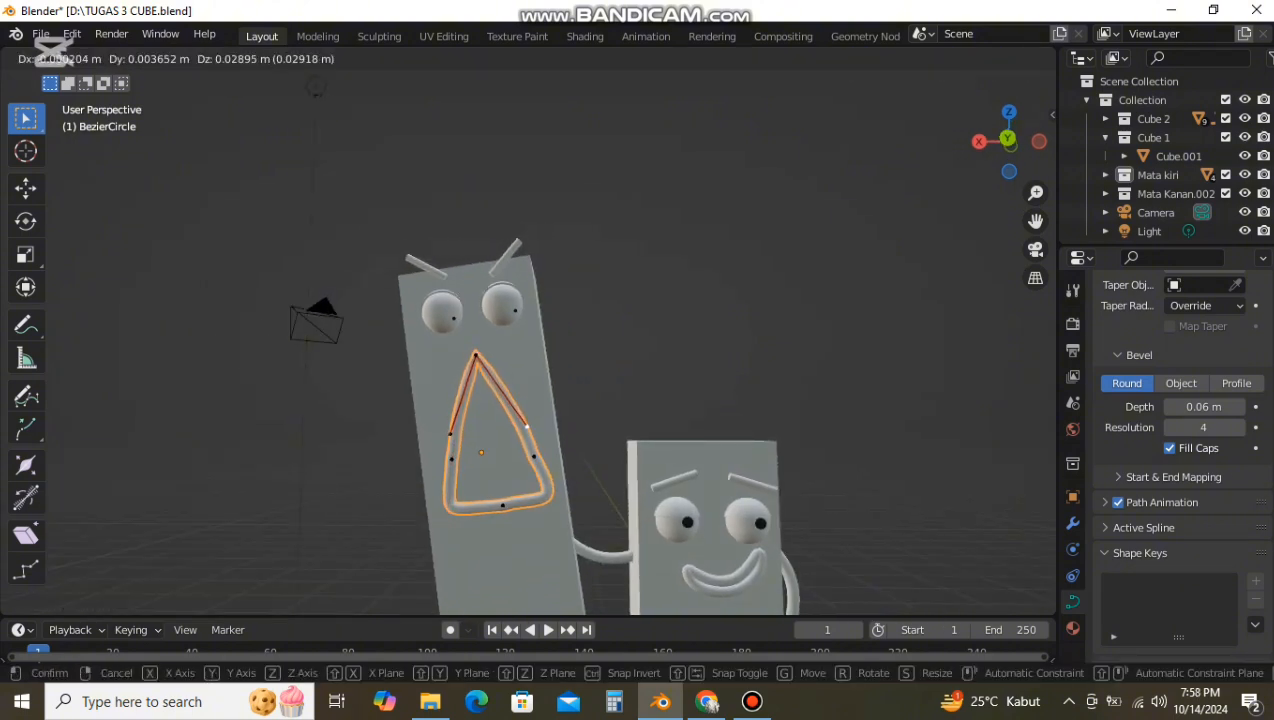
click(525, 426)
Step: Raise the upper handle of the mouth's left control point by about 0.11 m
click(458, 433)
key(g)
click(453, 430)
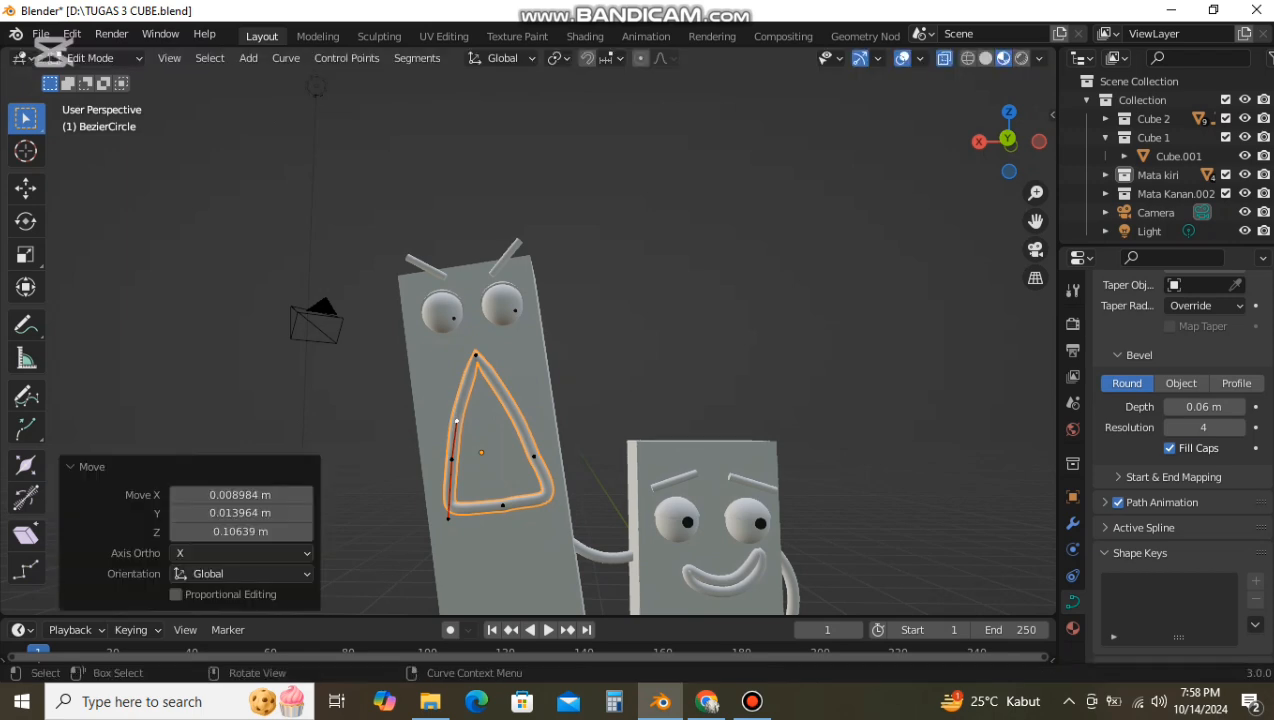
Step: Nudge the upper handle of the mouth's left control point and the right handle of its top control point
click(450, 434)
key(g)
click(449, 428)
click(521, 417)
key(g)
click(522, 418)
Step: Adjust the upper and lower handles of the mouth's right control point to smooth the bend beside it
click(528, 447)
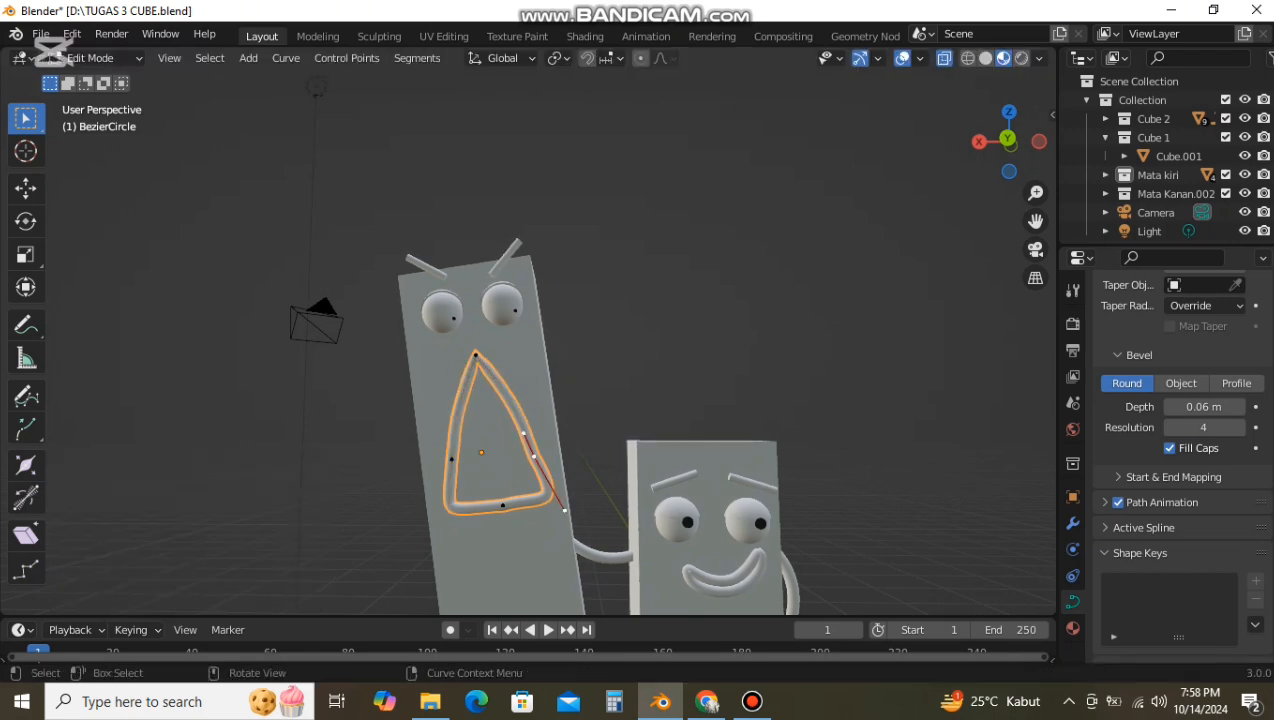
key(g)
click(529, 442)
key(g)
click(526, 451)
key(g)
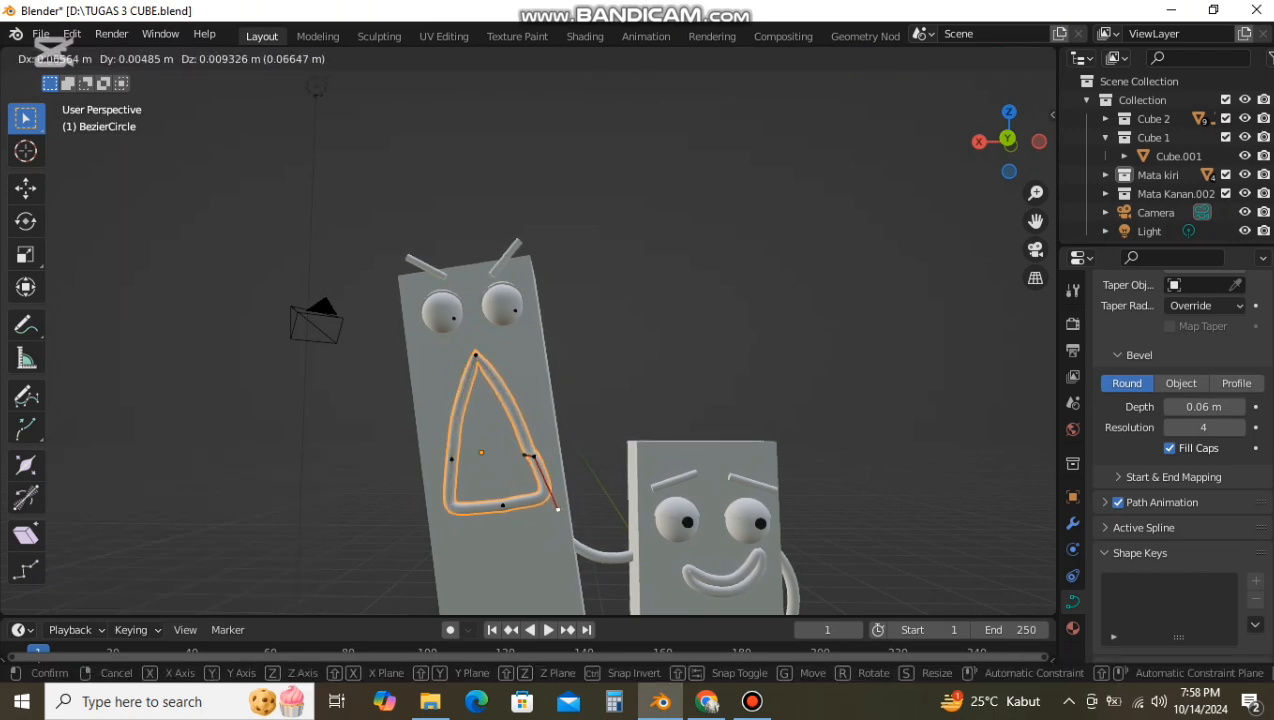
click(525, 454)
key(g)
click(530, 442)
Step: Inspect the mouth from another angle and compare it with the reference picture in the browser
middle_drag(560, 420, 530, 450)
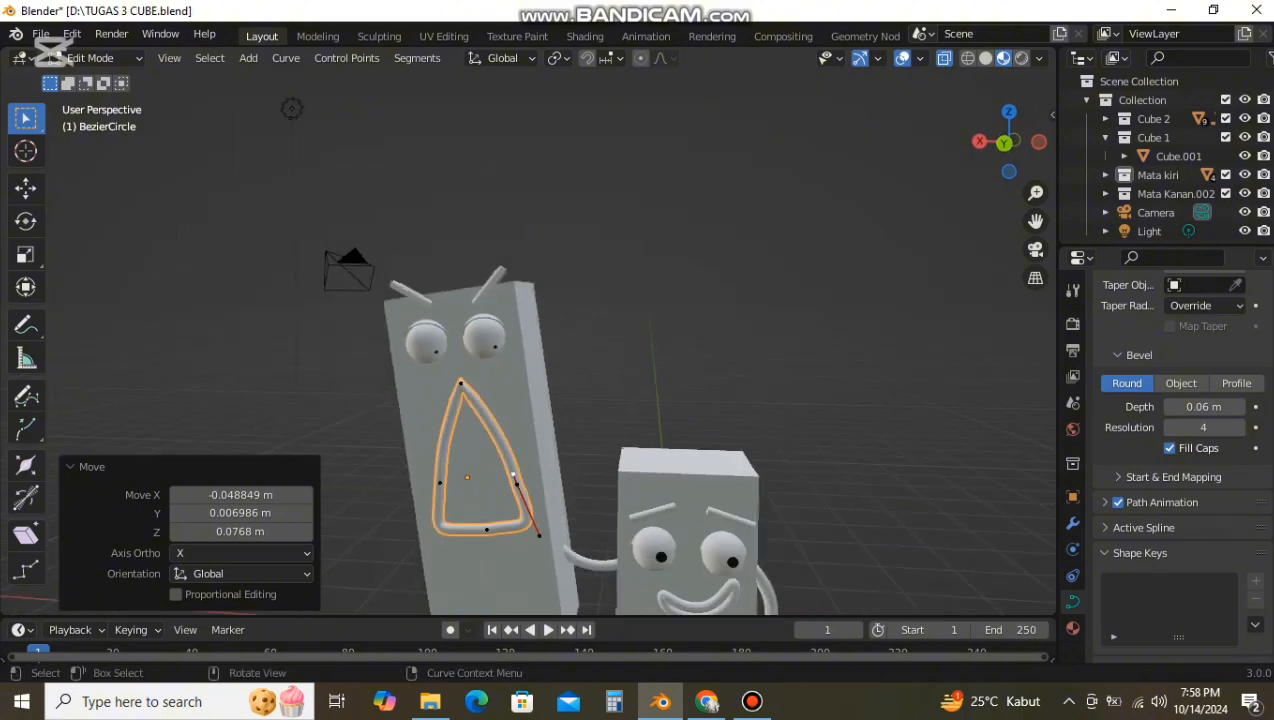
click(610, 380)
middle_drag(610, 380, 645, 355)
scroll(645, 355, up, 1)
click(707, 702)
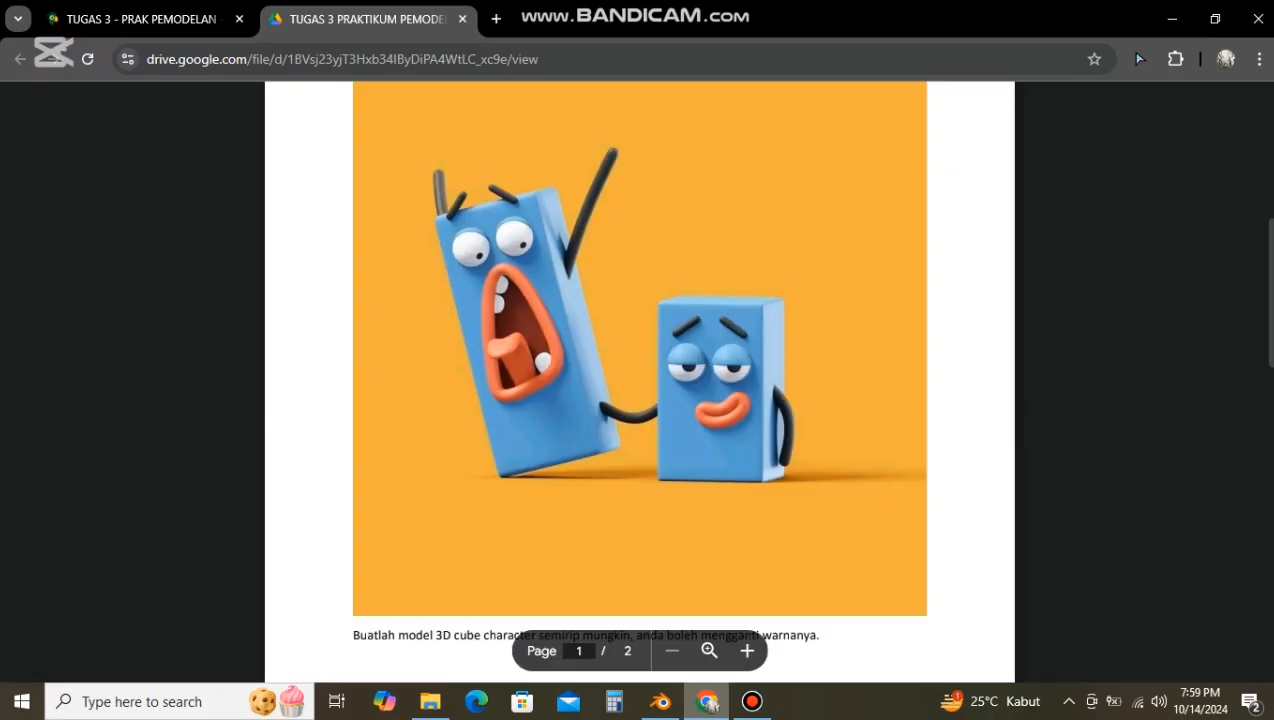
click(660, 702)
Step: Raise the upper handle of the mouth's right control point and adjust the neighbouring handle to even out the right side
key(g)
click(522, 428)
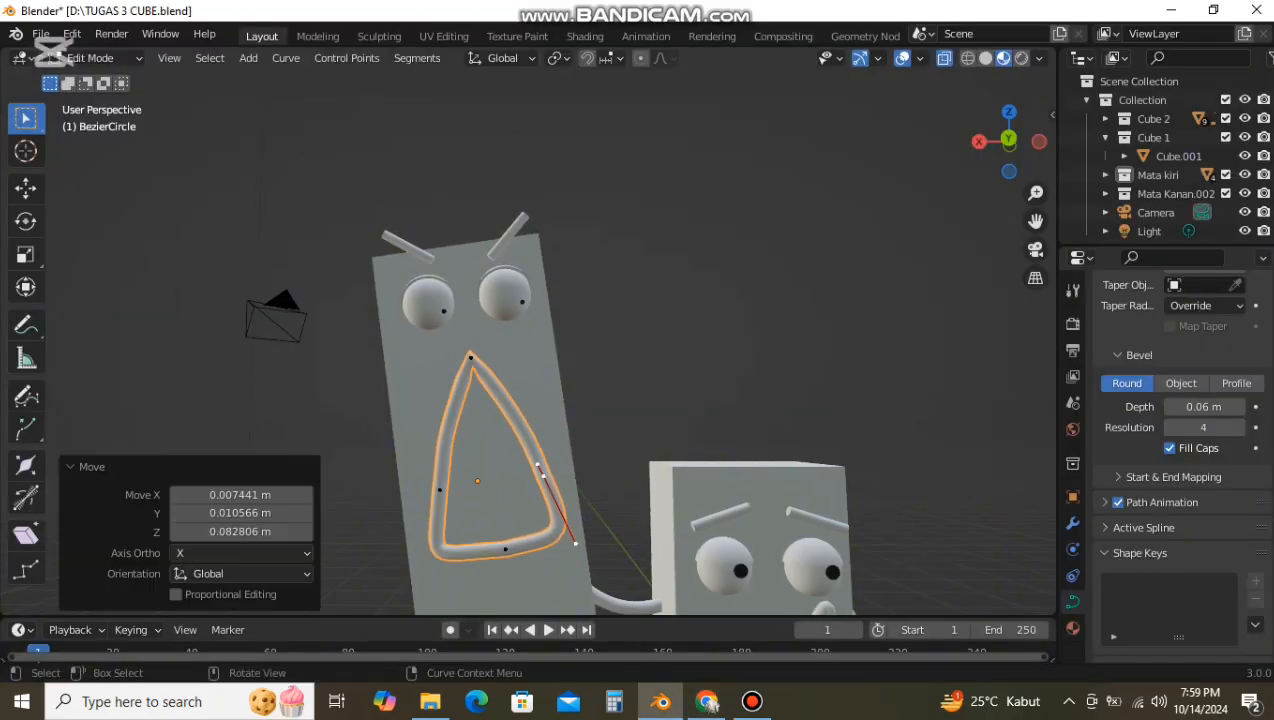
key(g)
click(531, 434)
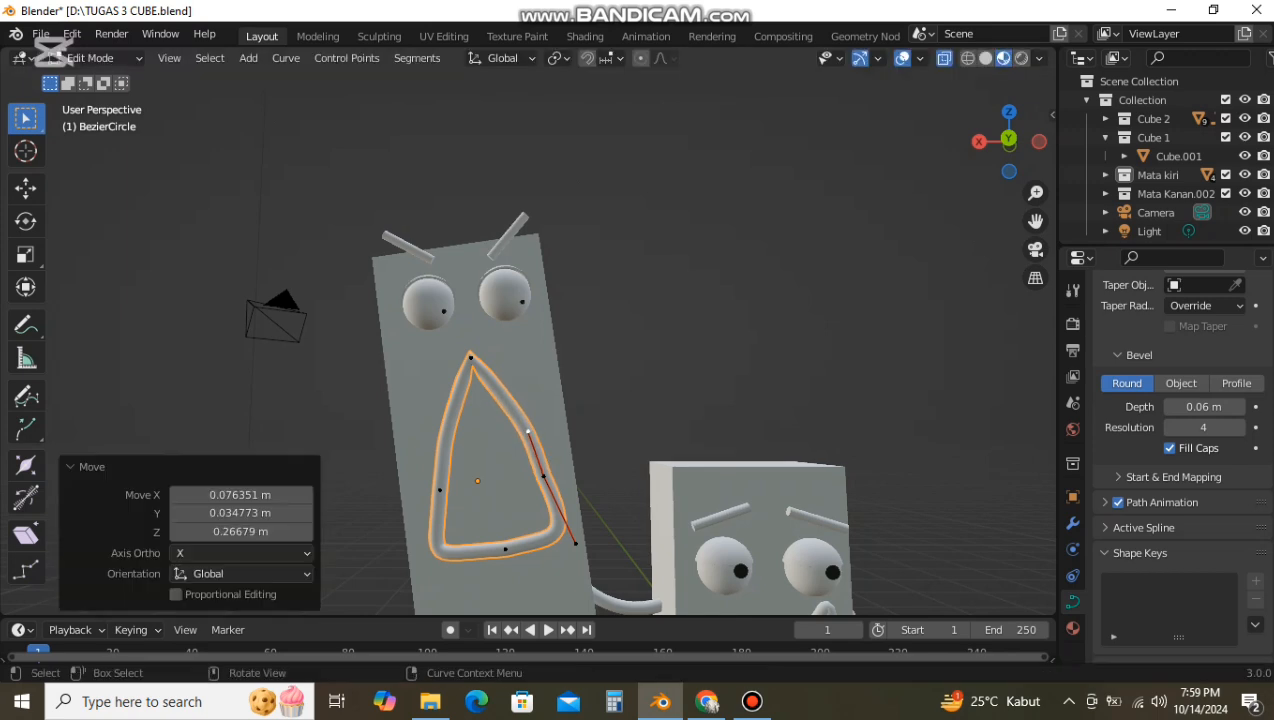
click(530, 425)
key(g)
click(546, 467)
click(523, 429)
key(g)
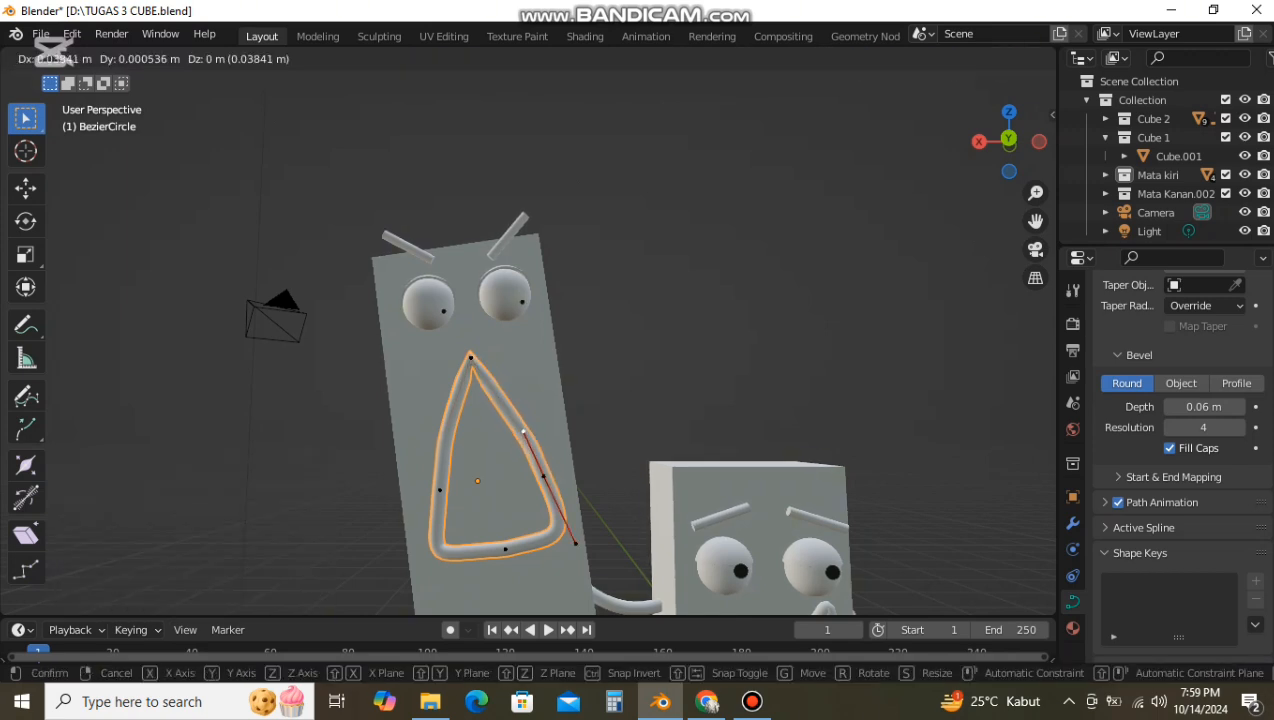
click(533, 429)
middle_drag(531, 446, 530, 455)
Step: Lower the mouth's bottom control point and pull both of its handles down to deepen the lower lip
click(505, 557)
key(g)
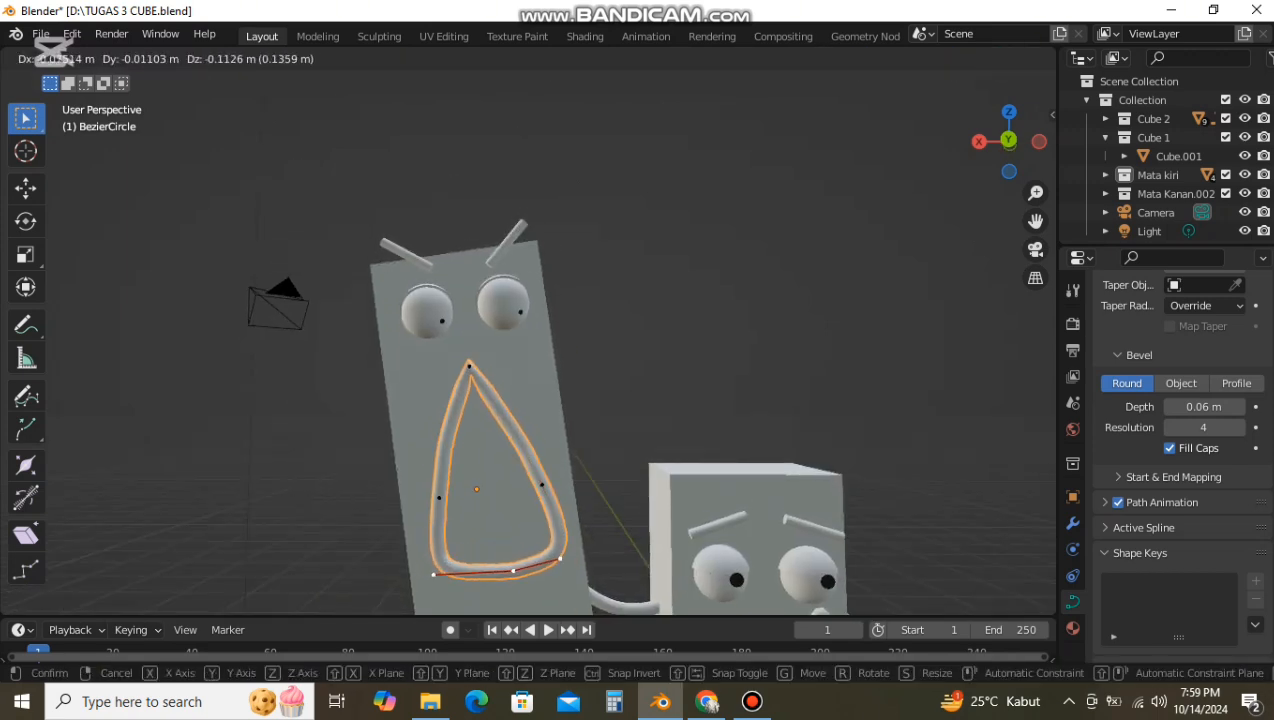
click(516, 577)
click(562, 564)
click(435, 579)
key(g)
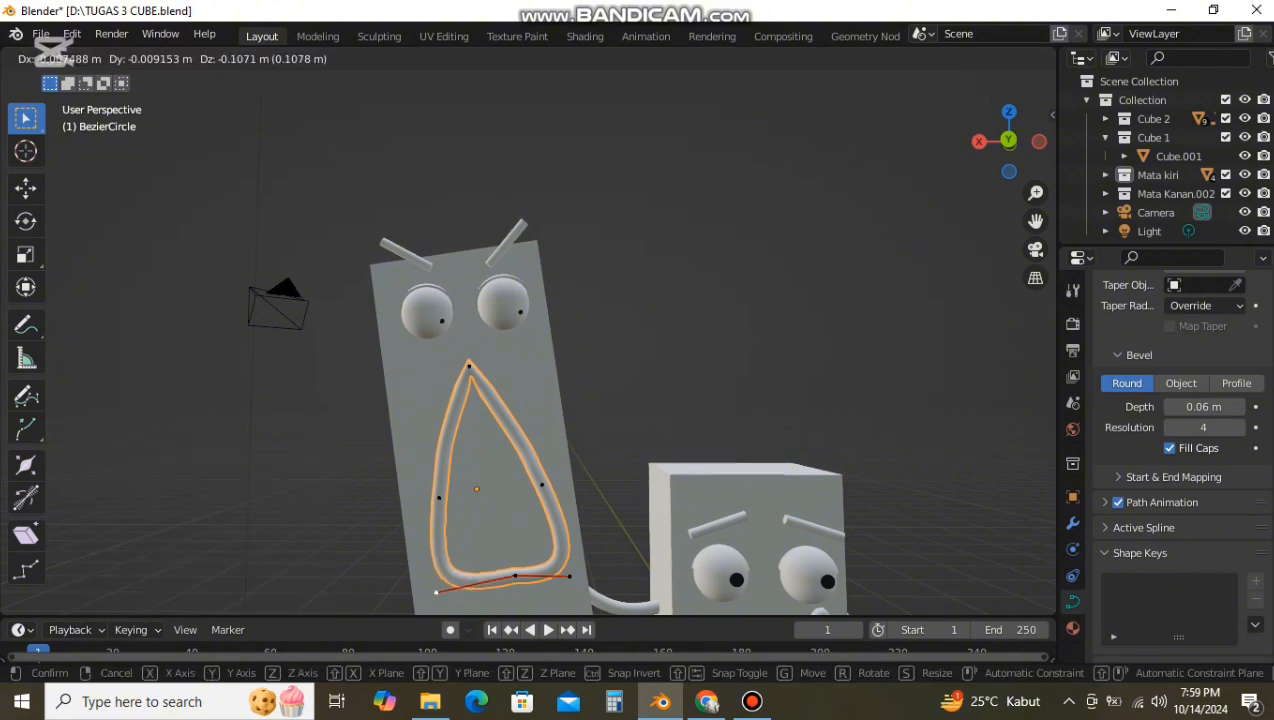
click(435, 592)
Step: Shift the mouth's left control point slightly inward and reposition its upper handle
click(469, 366)
key(g)
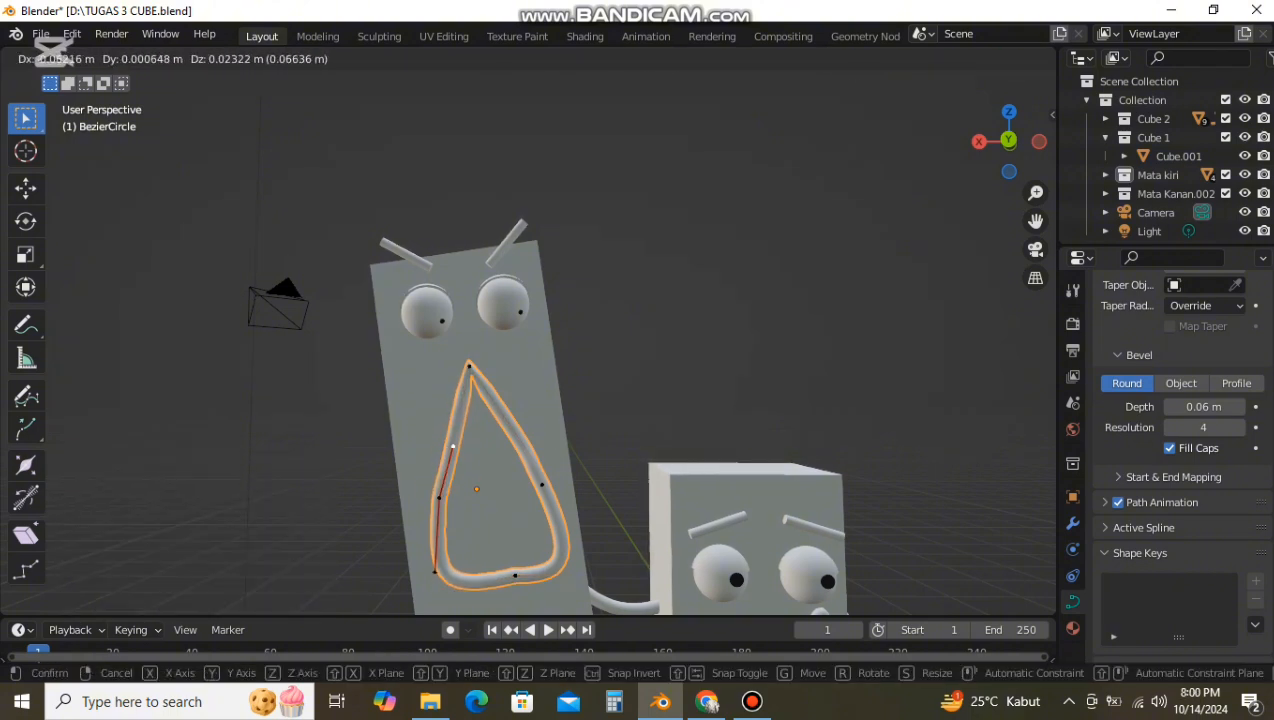
click(453, 446)
click(439, 498)
key(g)
click(449, 505)
click(463, 454)
key(g)
click(454, 457)
click(445, 579)
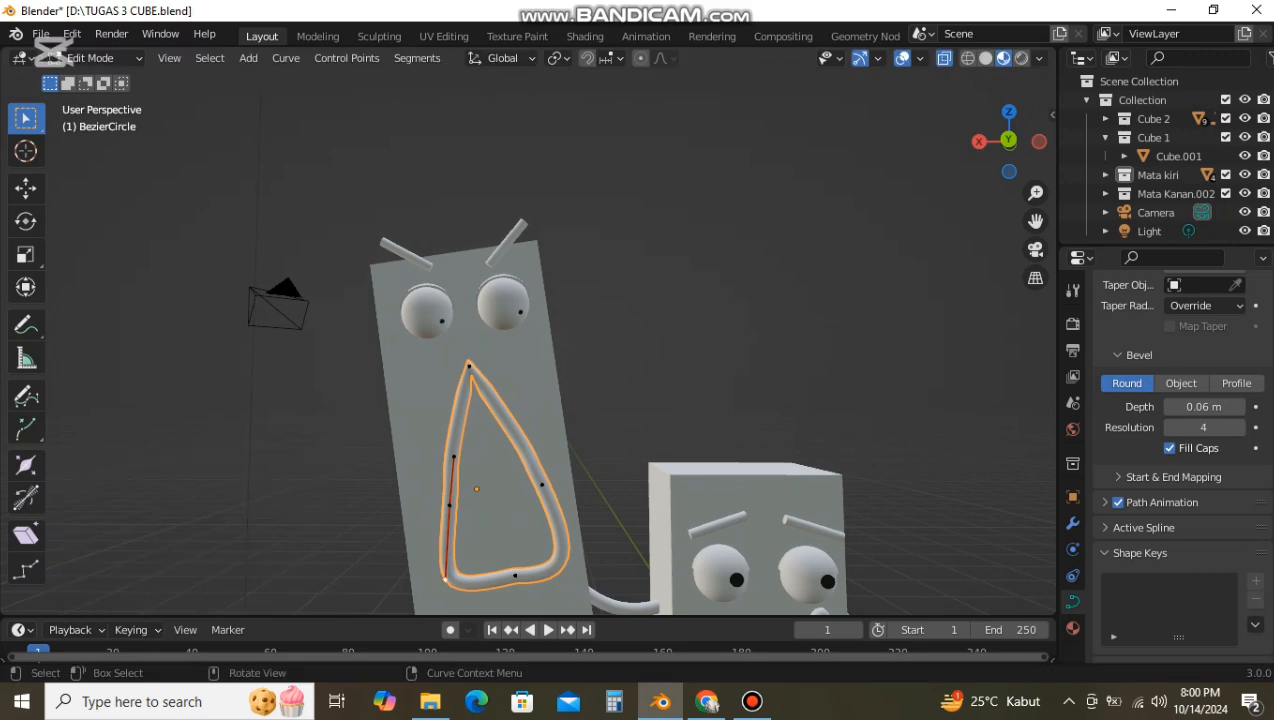
Step: Adjust the top control point's right handle and the upper and lower handles of the mouth's right control point
key(g)
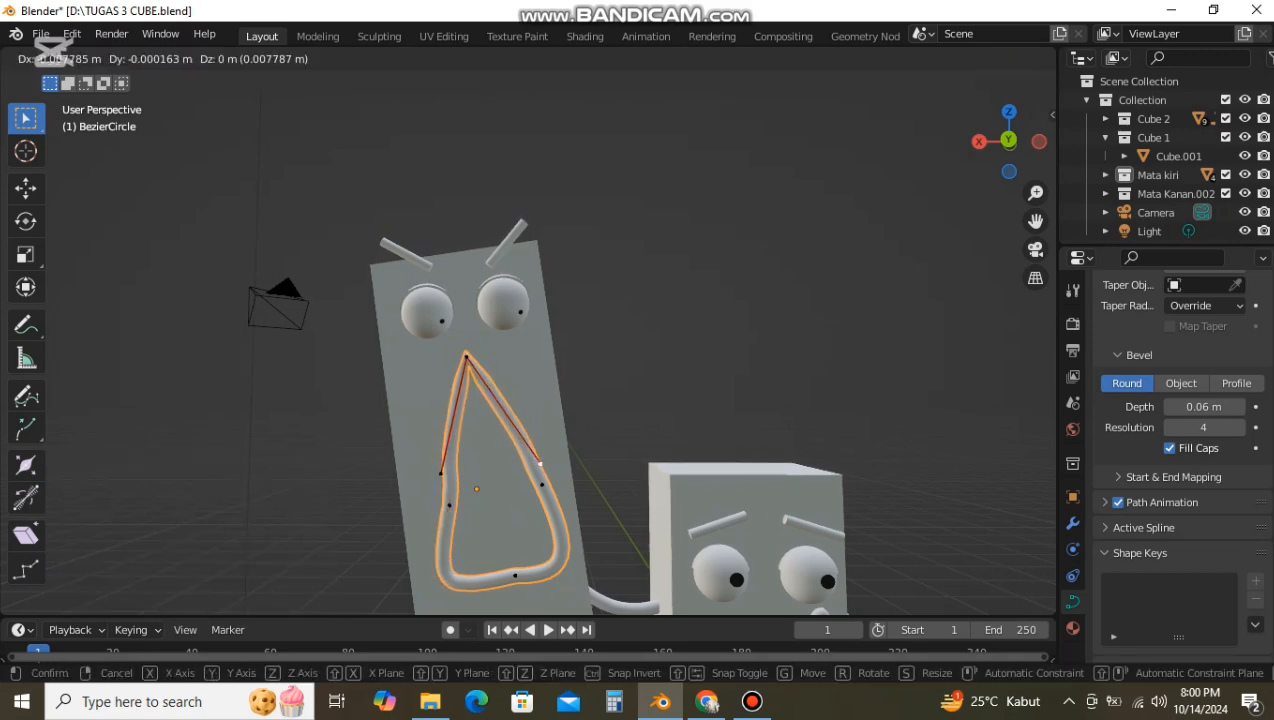
click(520, 468)
click(519, 450)
key(g)
click(518, 451)
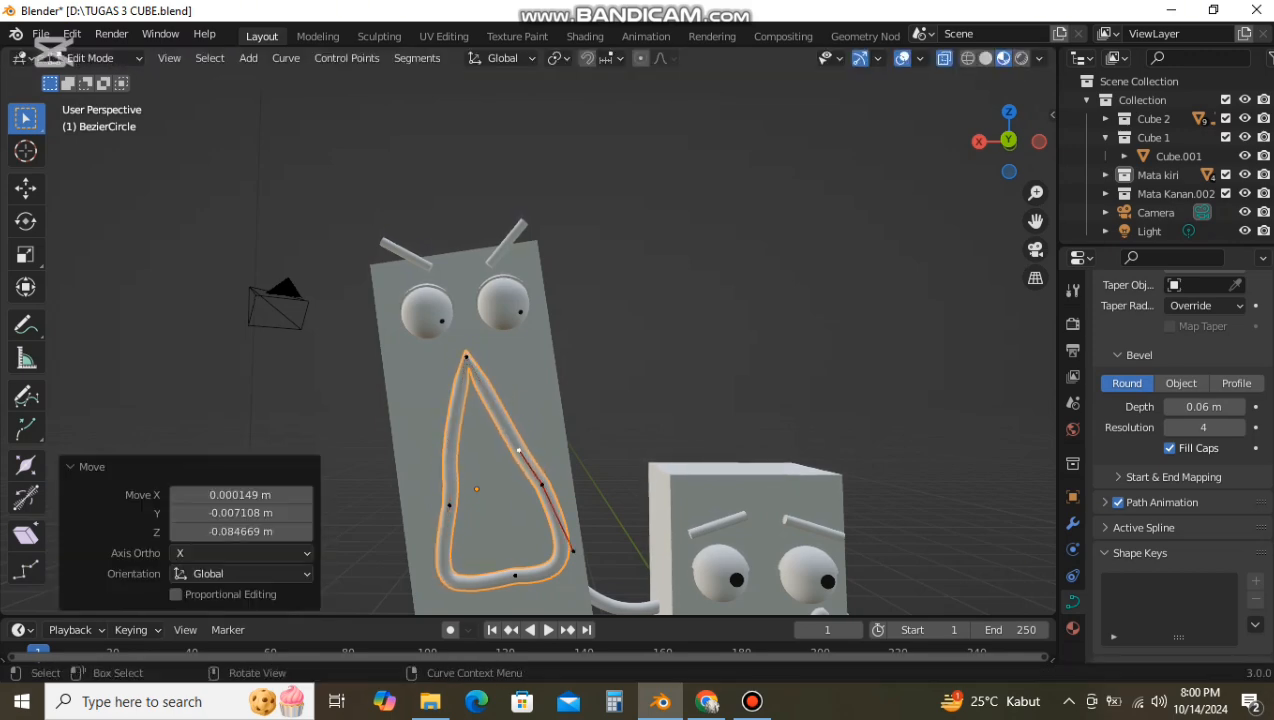
click(572, 549)
key(g)
click(575, 571)
Step: Move the top control point's left handle outward and lower the upper handle of the mouth's left control point
scroll(575, 571, up, 3)
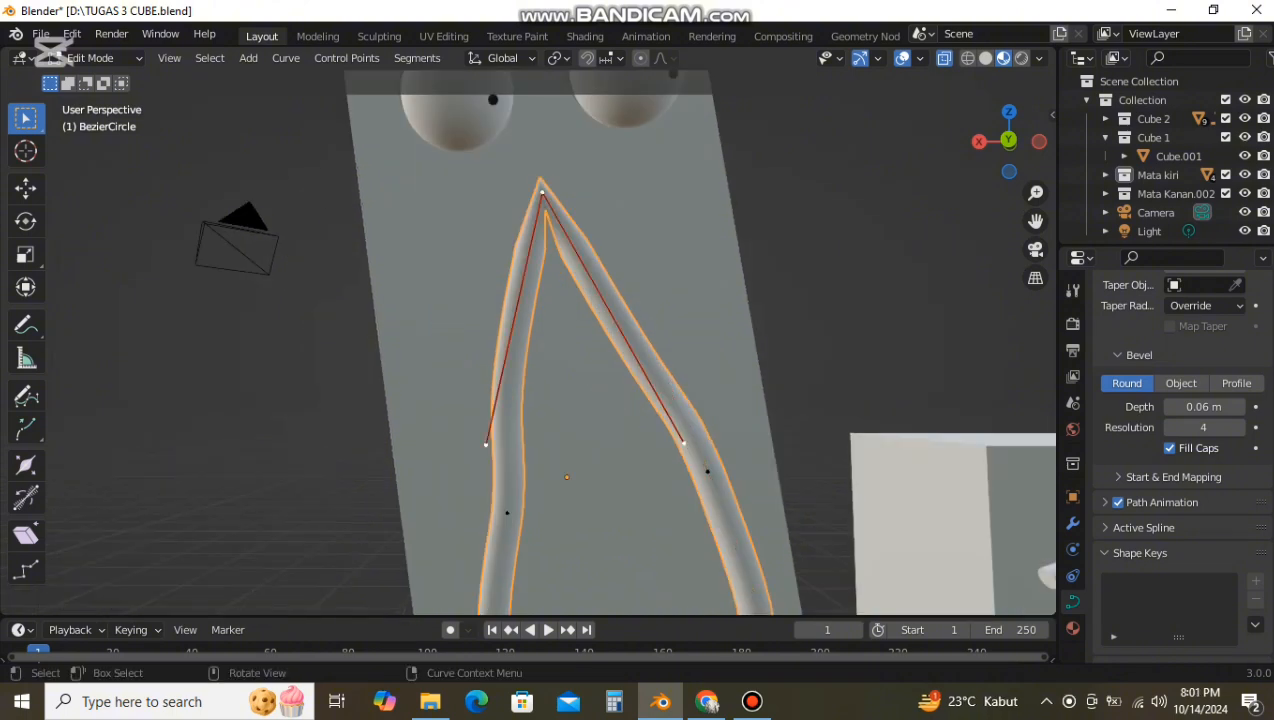
click(665, 347)
click(486, 444)
key(g)
click(475, 444)
scroll(475, 444, down, 2)
click(518, 392)
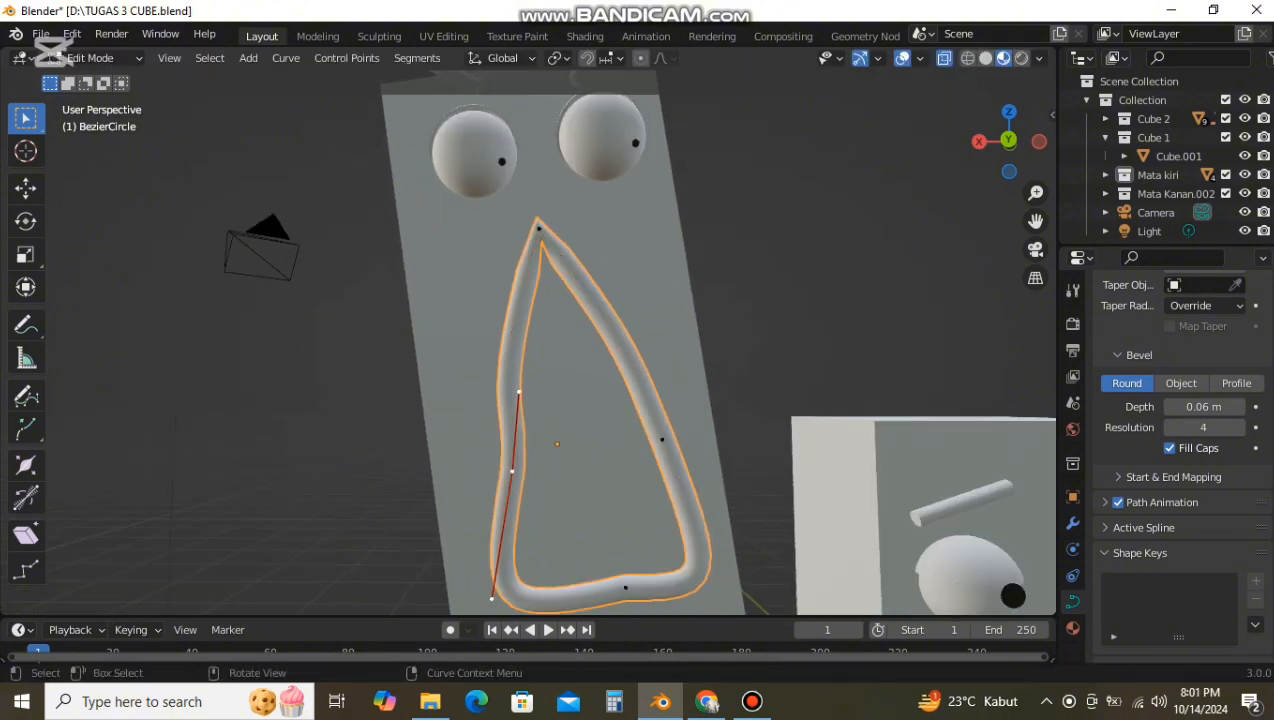
key(g)
click(508, 411)
Step: Move the mouth's left control point outward and reposition its upper handle to straighten the left side
click(575, 420)
scroll(575, 420, down, 3)
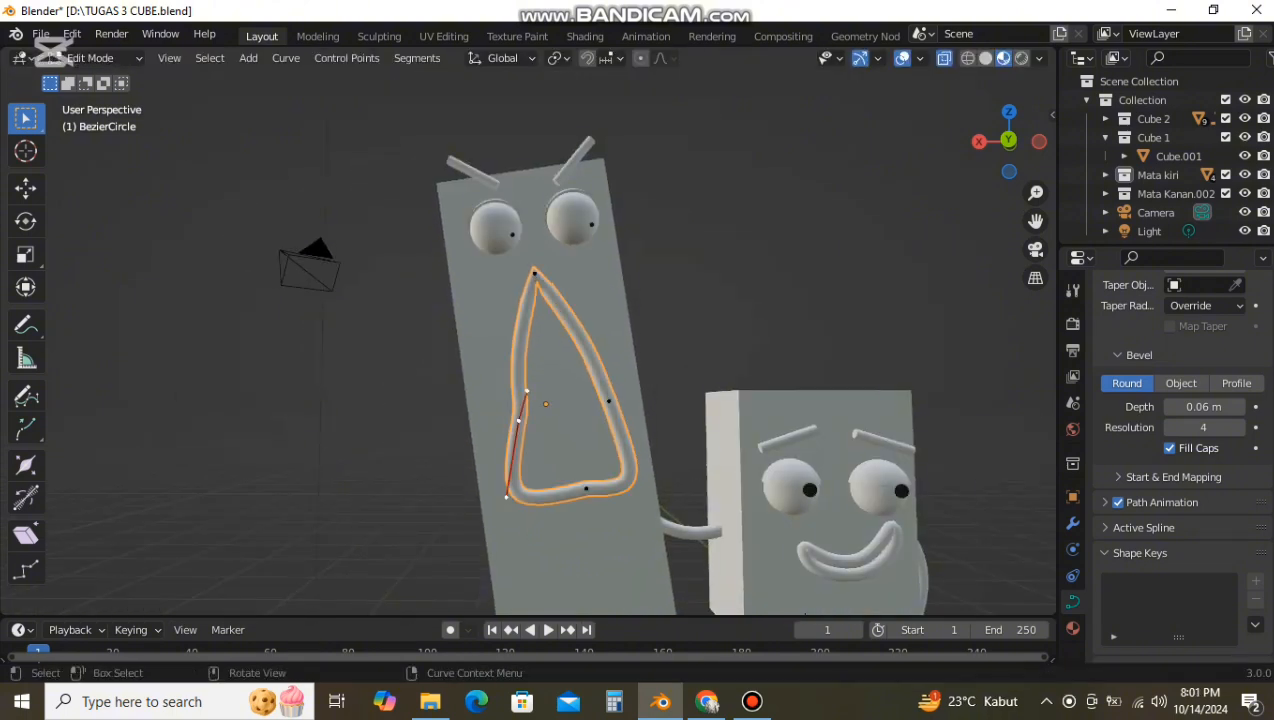
key(g)
click(505, 427)
click(514, 398)
key(g)
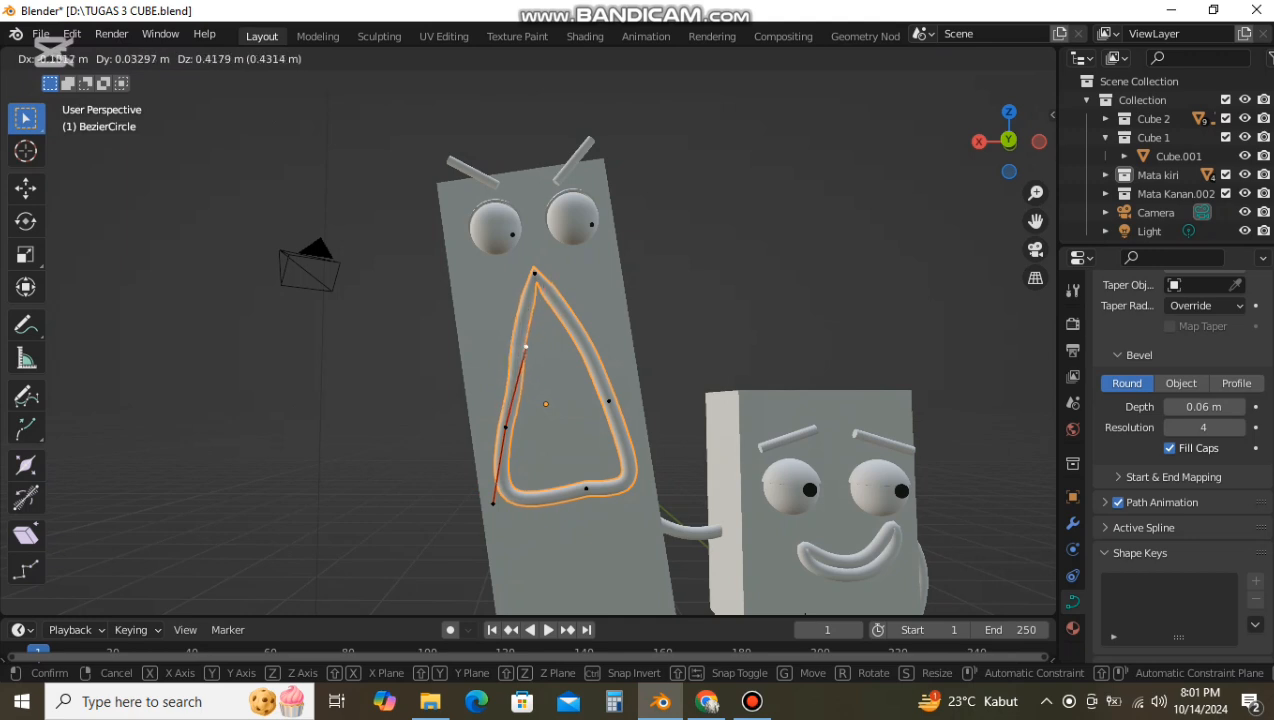
click(513, 392)
Step: Move the mouth's right control point slightly down and outward, repositioning the handles along the upper right side
click(560, 405)
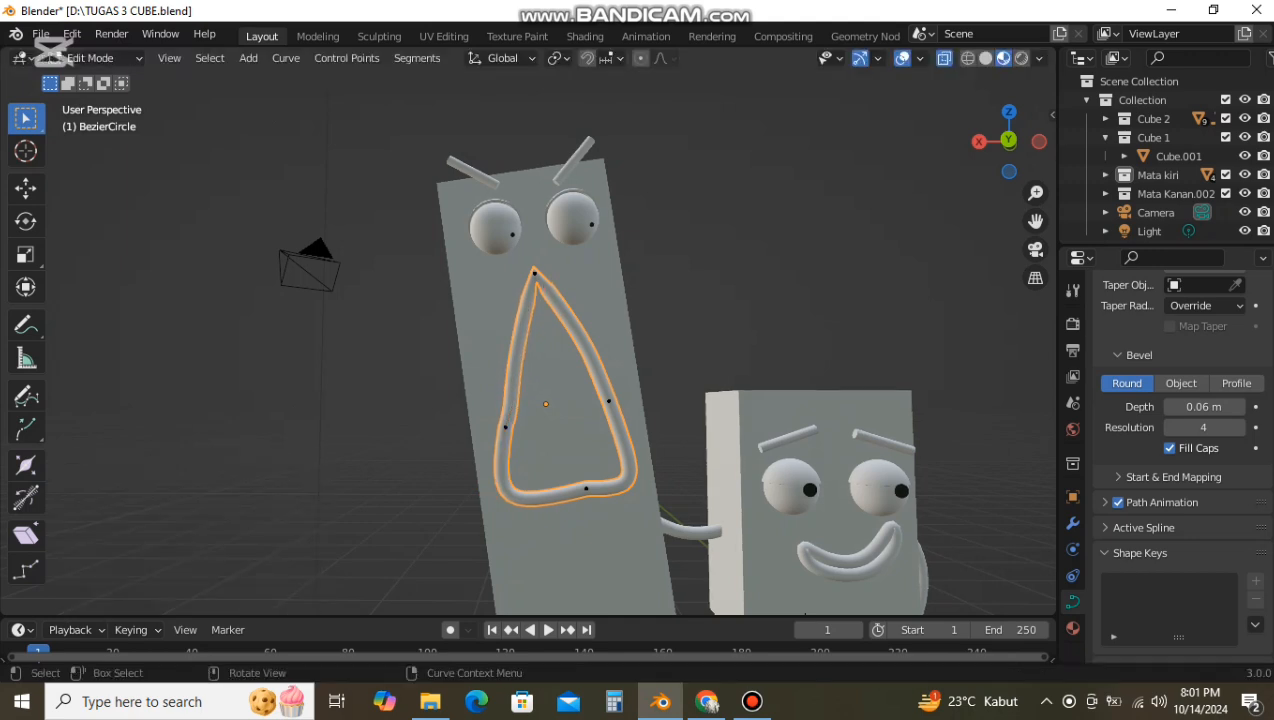
key(g)
click(614, 413)
click(597, 372)
key(g)
click(598, 364)
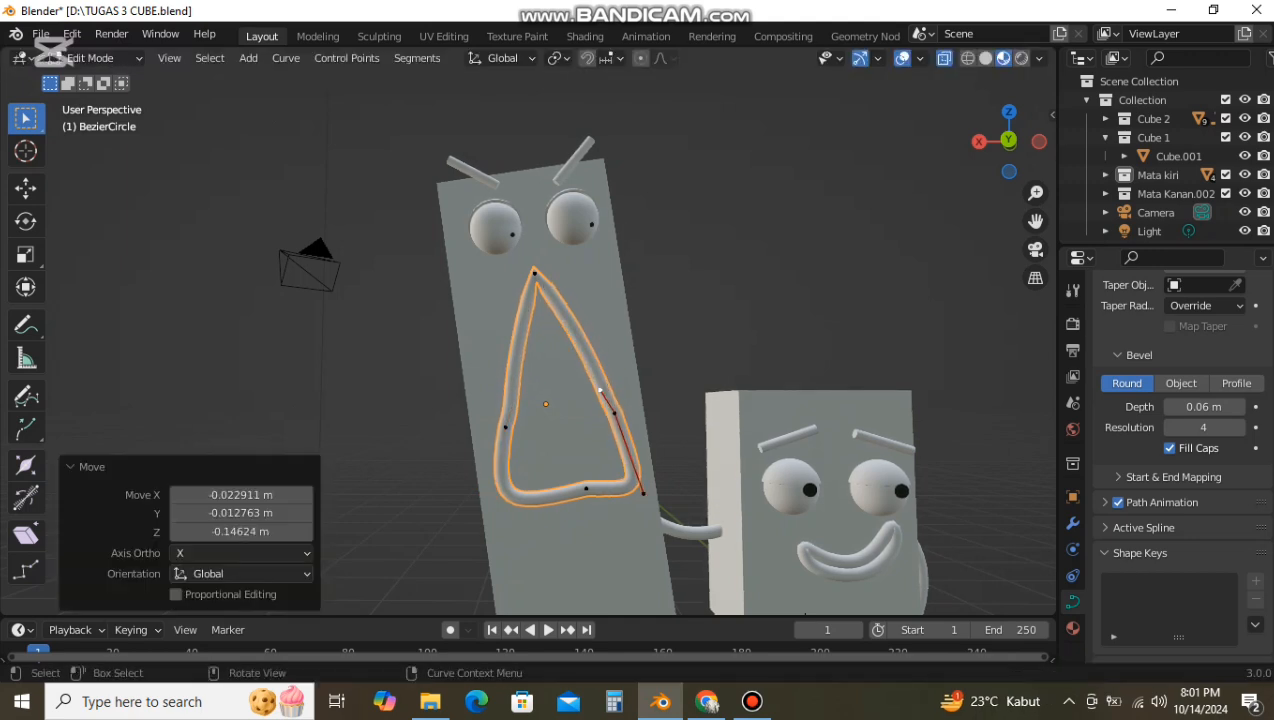
click(596, 350)
key(g)
click(601, 370)
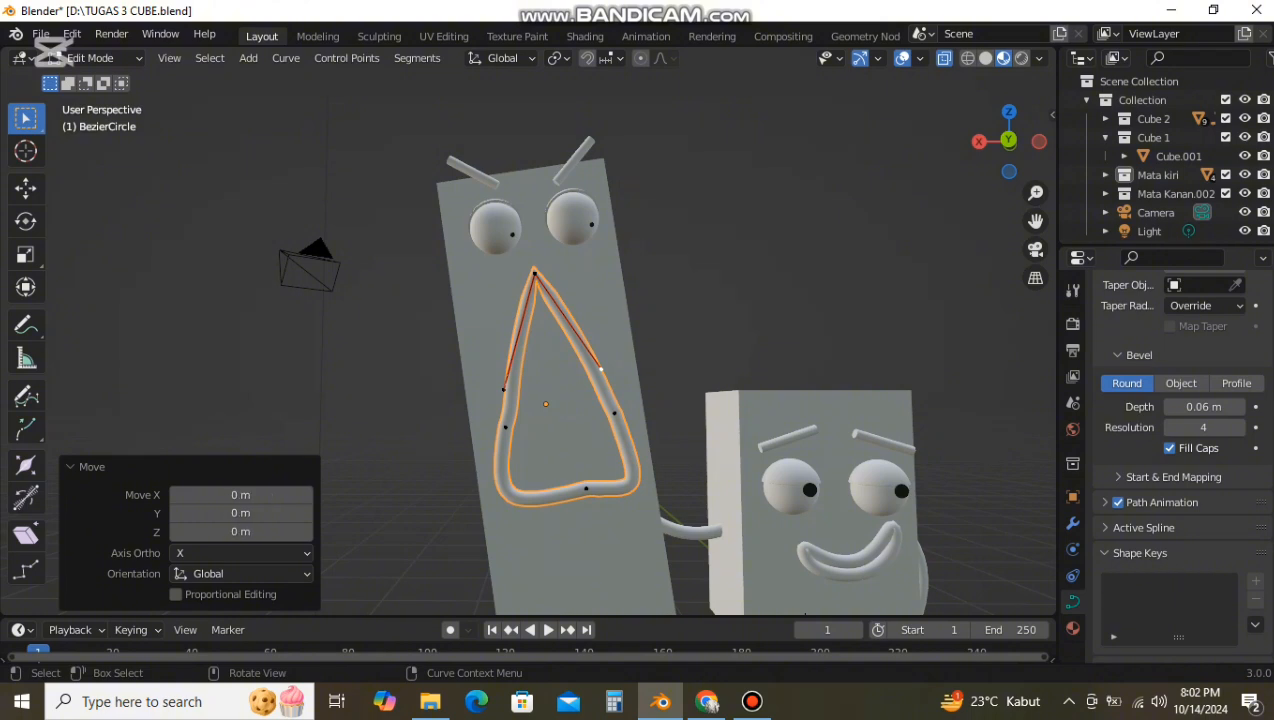
Step: Shift the mouth's top control point slightly right and adjust both of its handles to match
click(534, 273)
key(g)
click(543, 271)
click(609, 367)
key(g)
click(597, 377)
click(512, 388)
key(g)
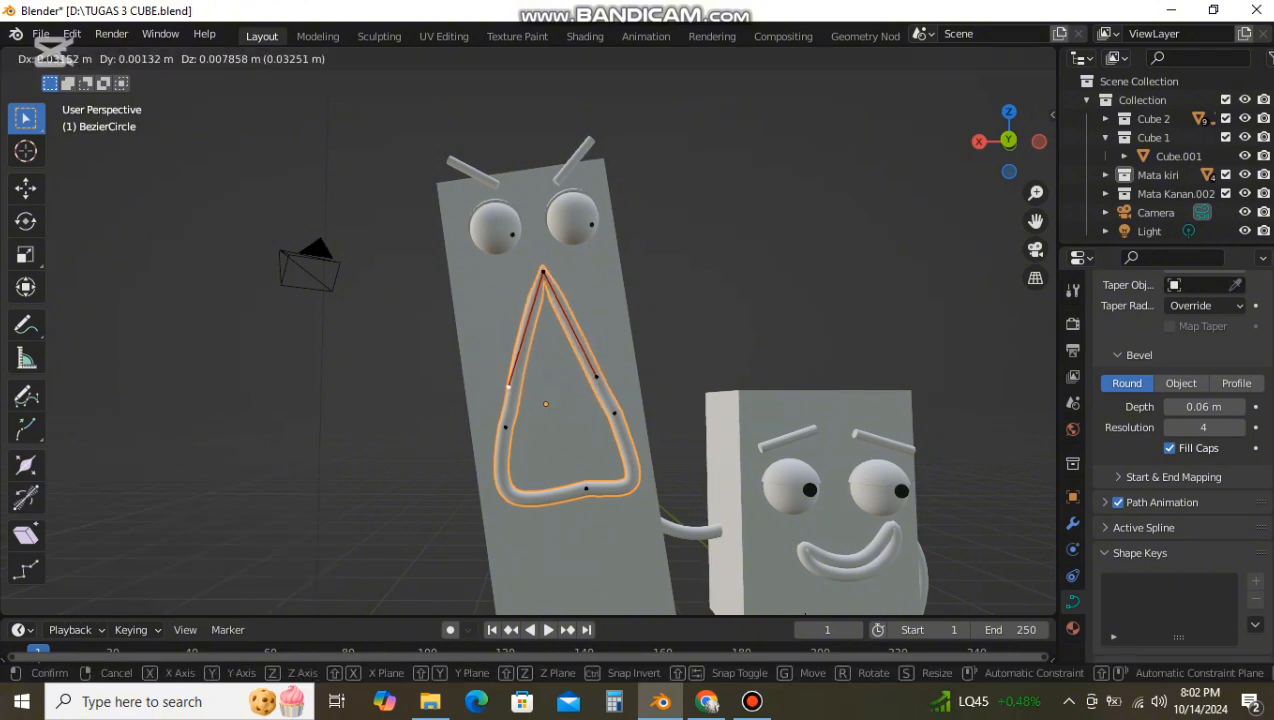
click(504, 385)
Step: Move the upper handle of the mouth's left control point to smooth the left side
click(514, 392)
key(g)
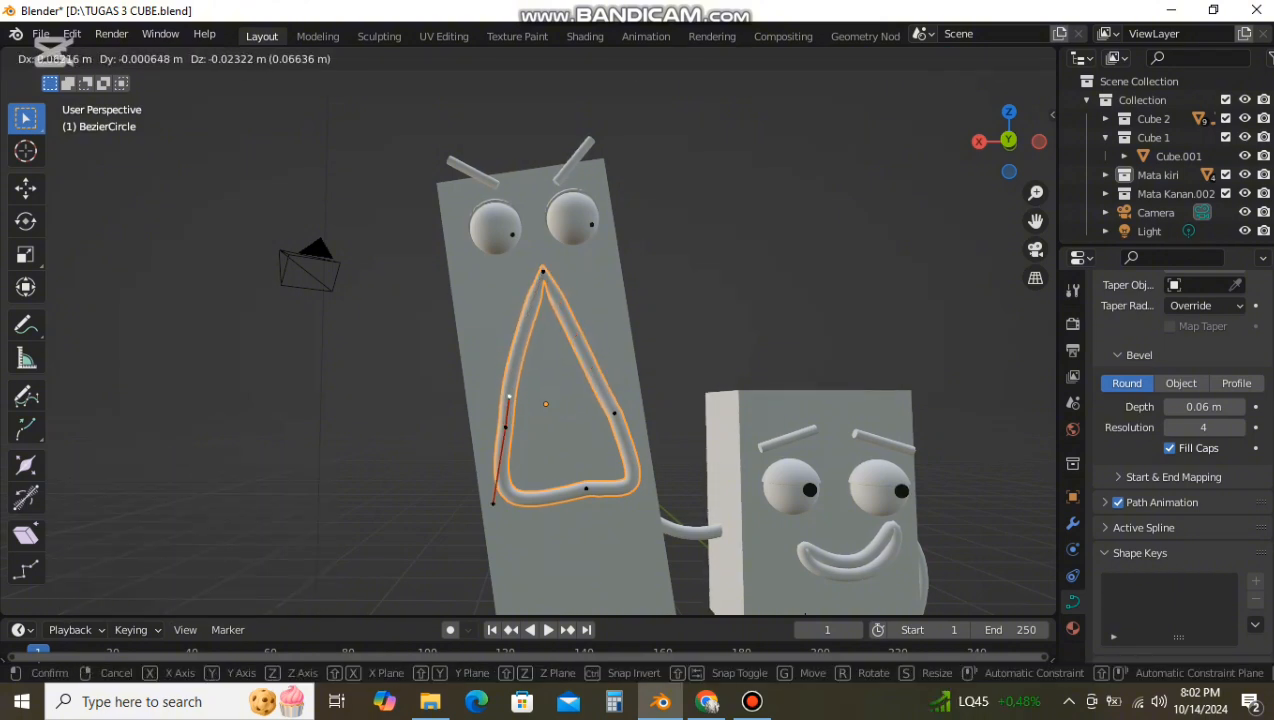
click(509, 397)
scroll(509, 397, up, 4)
scroll(530, 450, down, 4)
Step: Raise both handles of the mouth's bottom control point to flatten the lower lip
click(586, 489)
click(639, 487)
key(g)
click(634, 478)
click(507, 507)
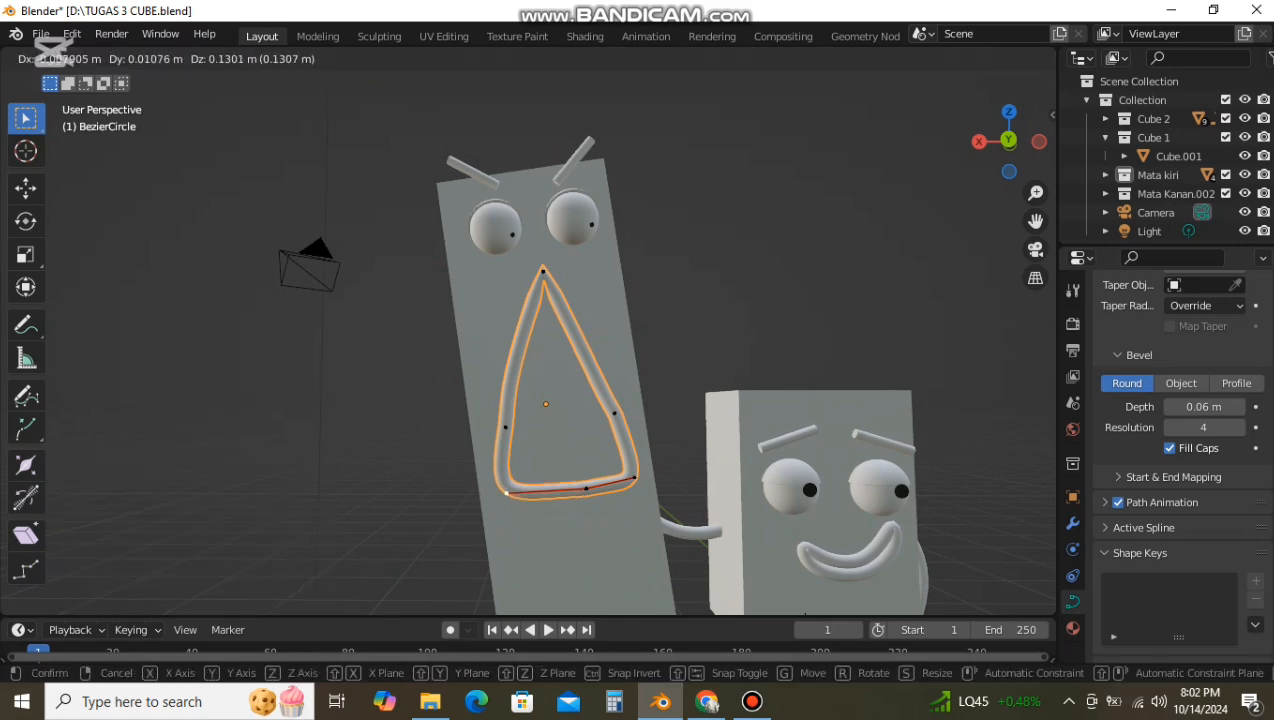
click(507, 493)
Step: Nudge the upper handle of the mouth's right control point slightly up and outward
click(615, 413)
click(605, 389)
key(g)
click(607, 385)
Step: Lower the mouth's top control point slightly and move its two handles to the right
click(543, 271)
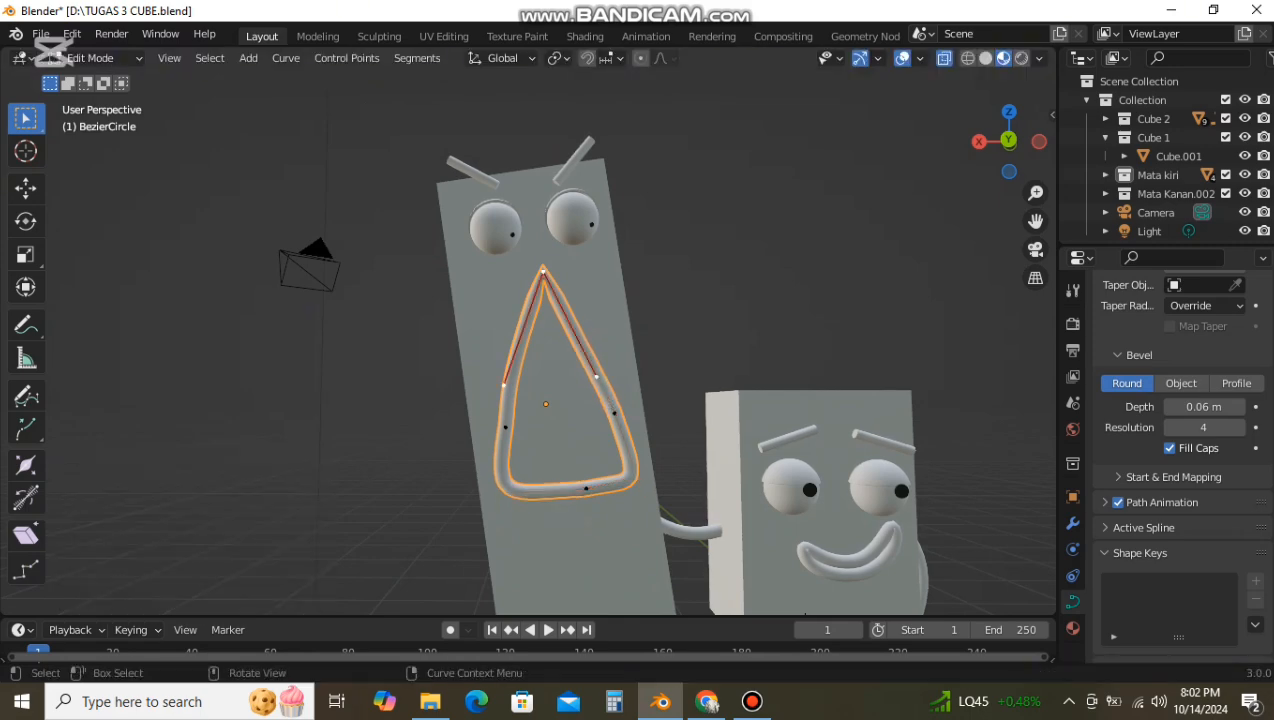
key(g)
click(544, 283)
click(598, 388)
key(g)
click(607, 380)
click(505, 397)
key(g)
click(511, 399)
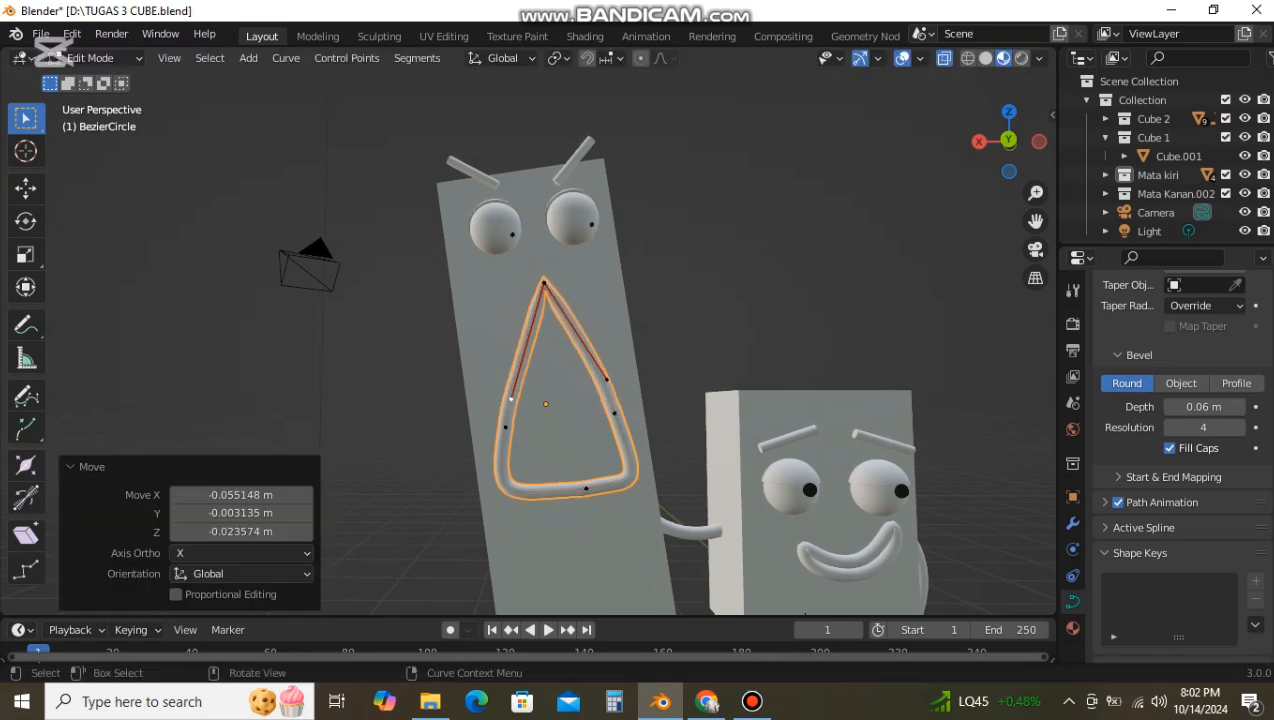
Step: Switch to Object Mode and rotate the mouth slightly to follow the tilt of the tall cube
scroll(511, 399, down, 3)
click(26, 220)
click(90, 57)
click(98, 77)
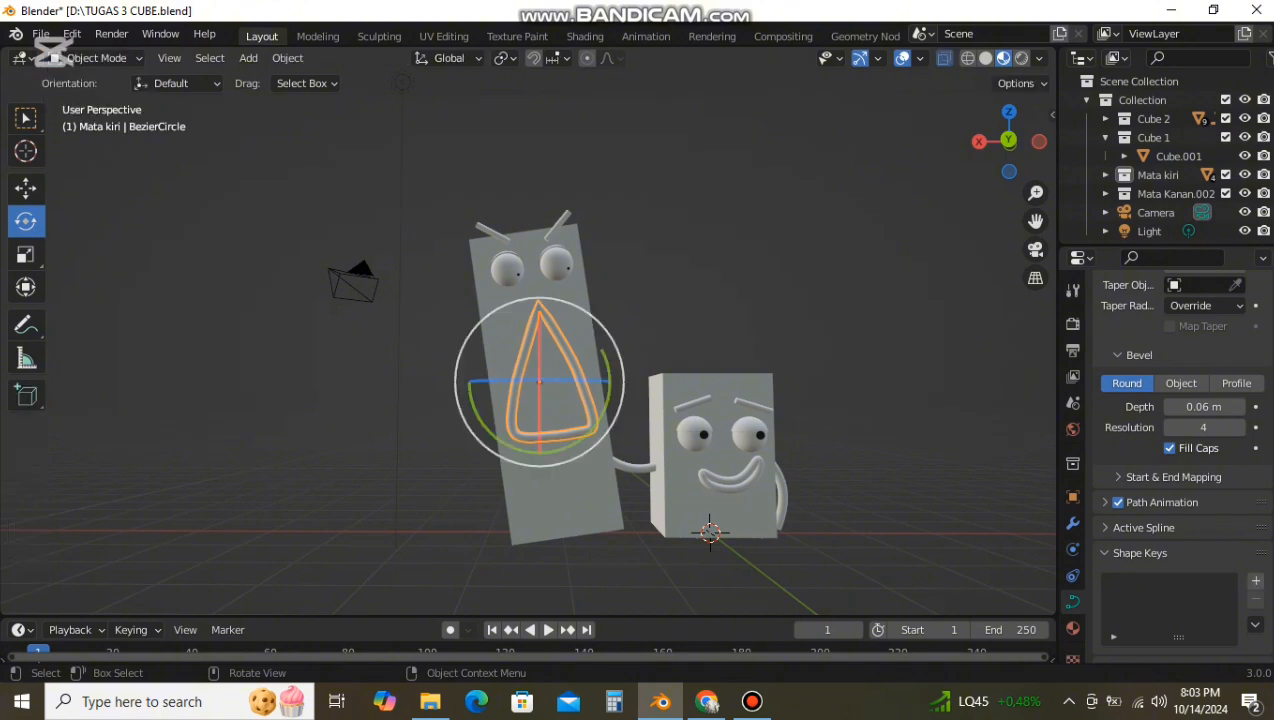
drag(604, 409, 607, 399)
click(668, 340)
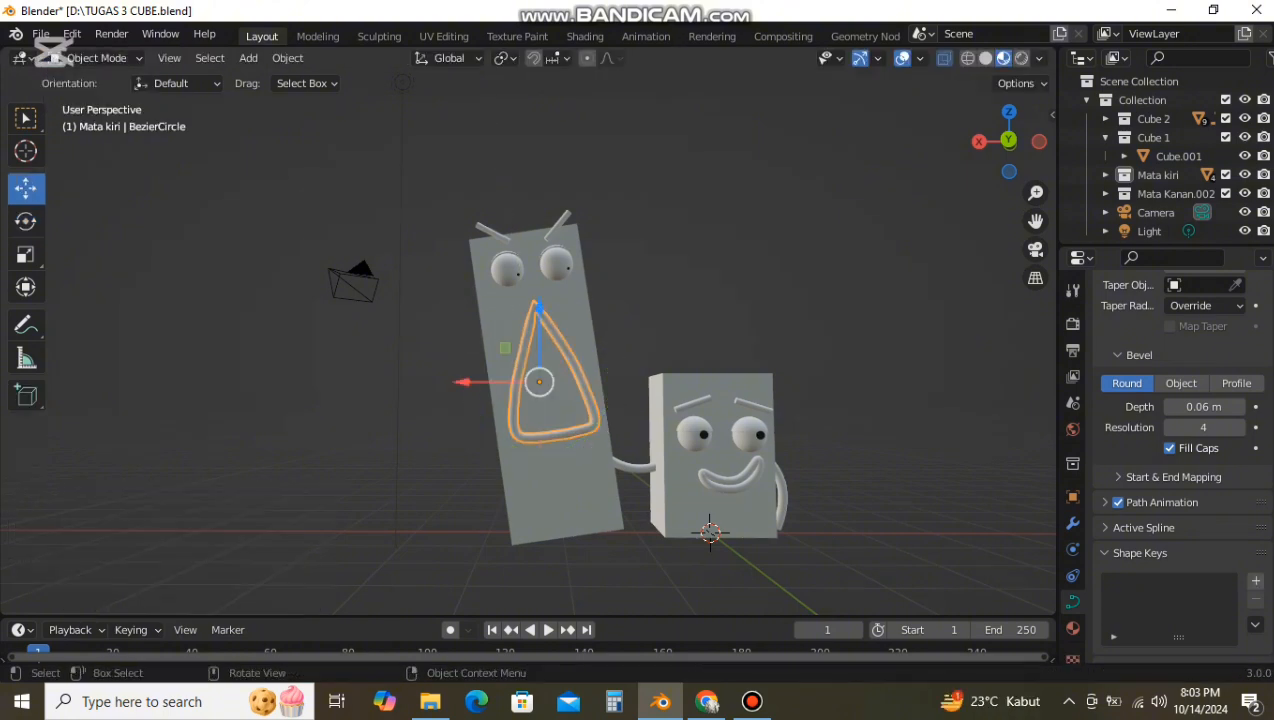
Step: Move the mouth up the face and about 0.036 m along X, checking its placement against the reference picture
drag(540, 308, 540, 294)
drag(466, 367, 463, 367)
click(710, 703)
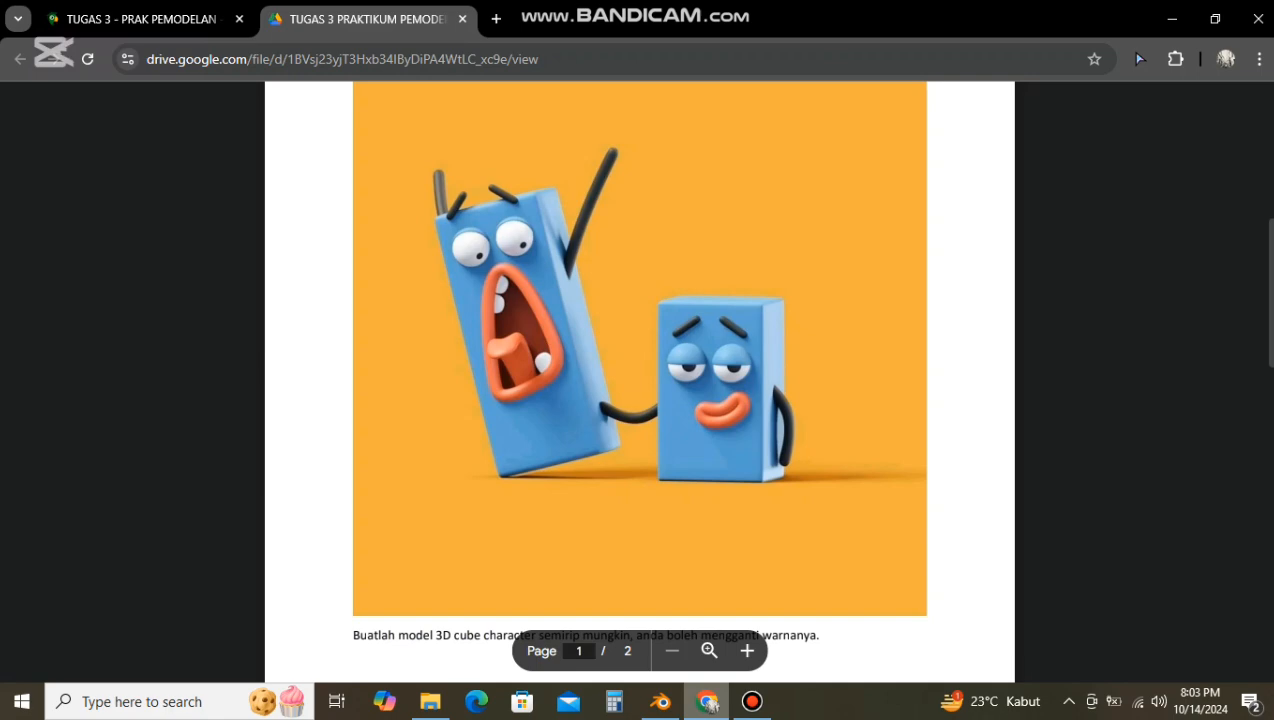
click(708, 702)
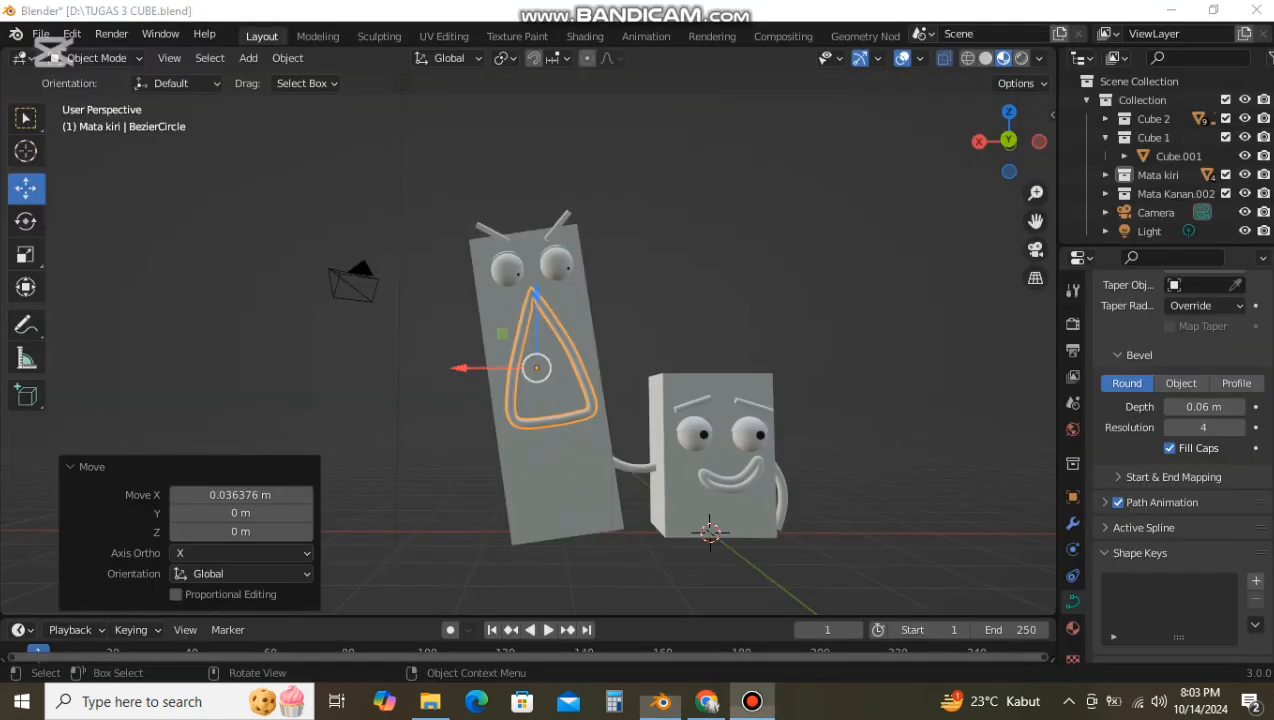
scroll(580, 360, up, 8)
click(590, 330)
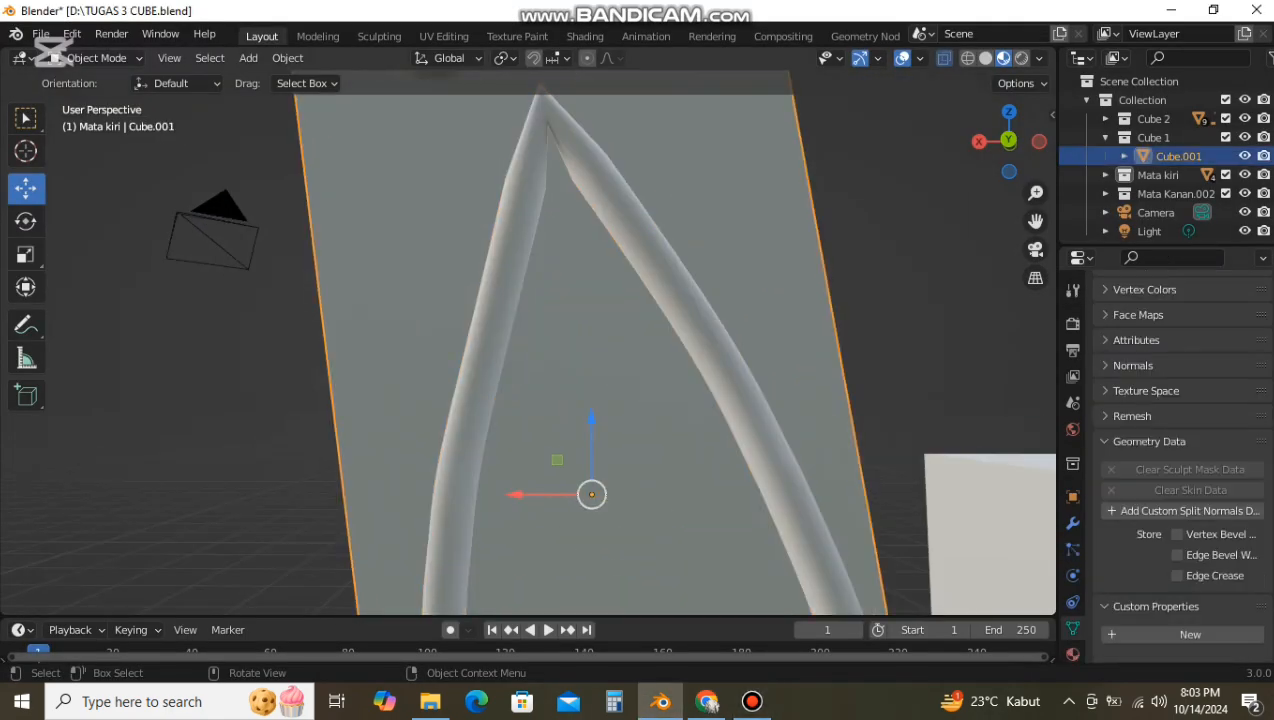
key(Tab)
scroll(550, 360, down, 8)
click(90, 57)
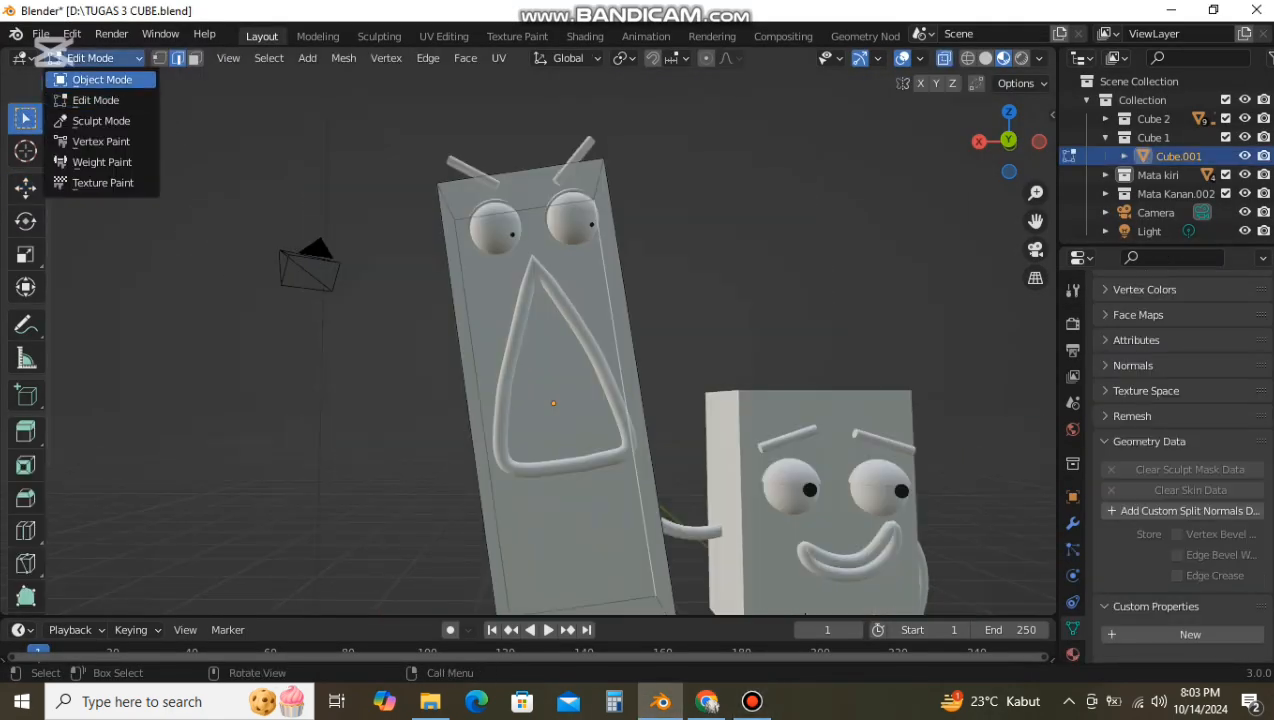
click(100, 80)
Step: Edit the mouth curve and raise both handles of its top control point outward to round the pointed tip
click(506, 400)
click(90, 57)
click(100, 97)
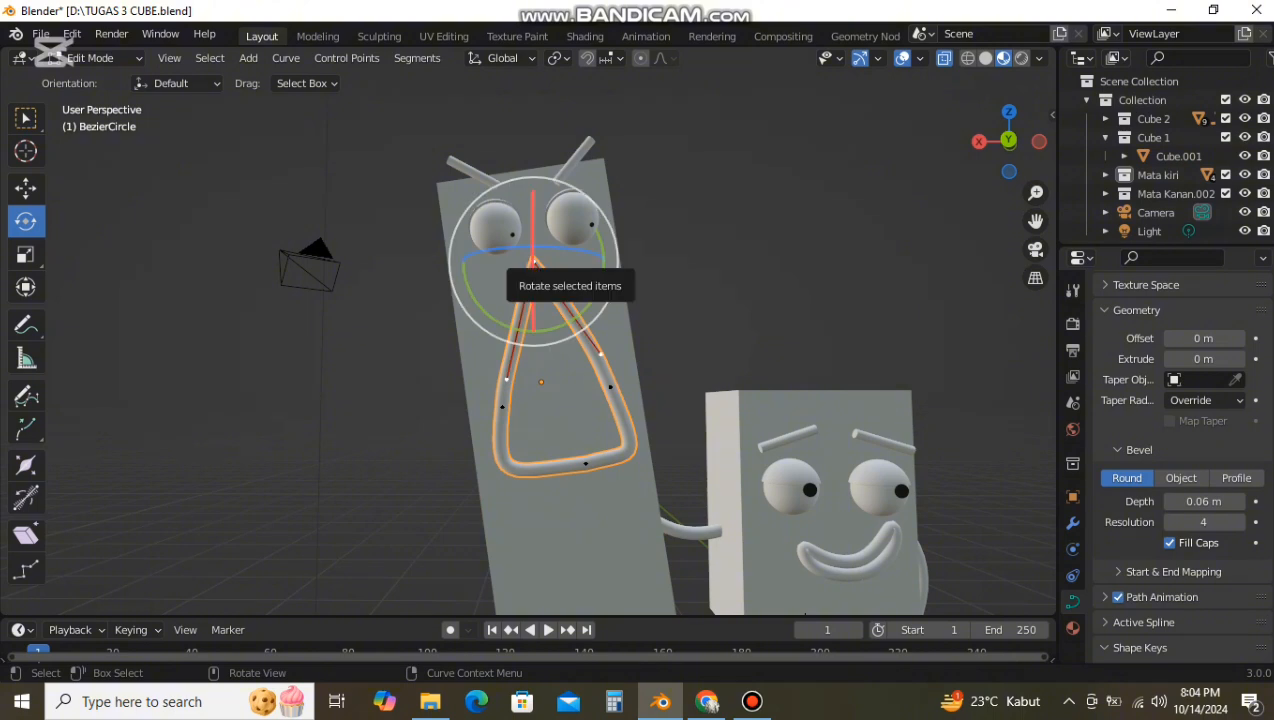
click(506, 379)
key(g)
click(495, 290)
click(600, 353)
key(g)
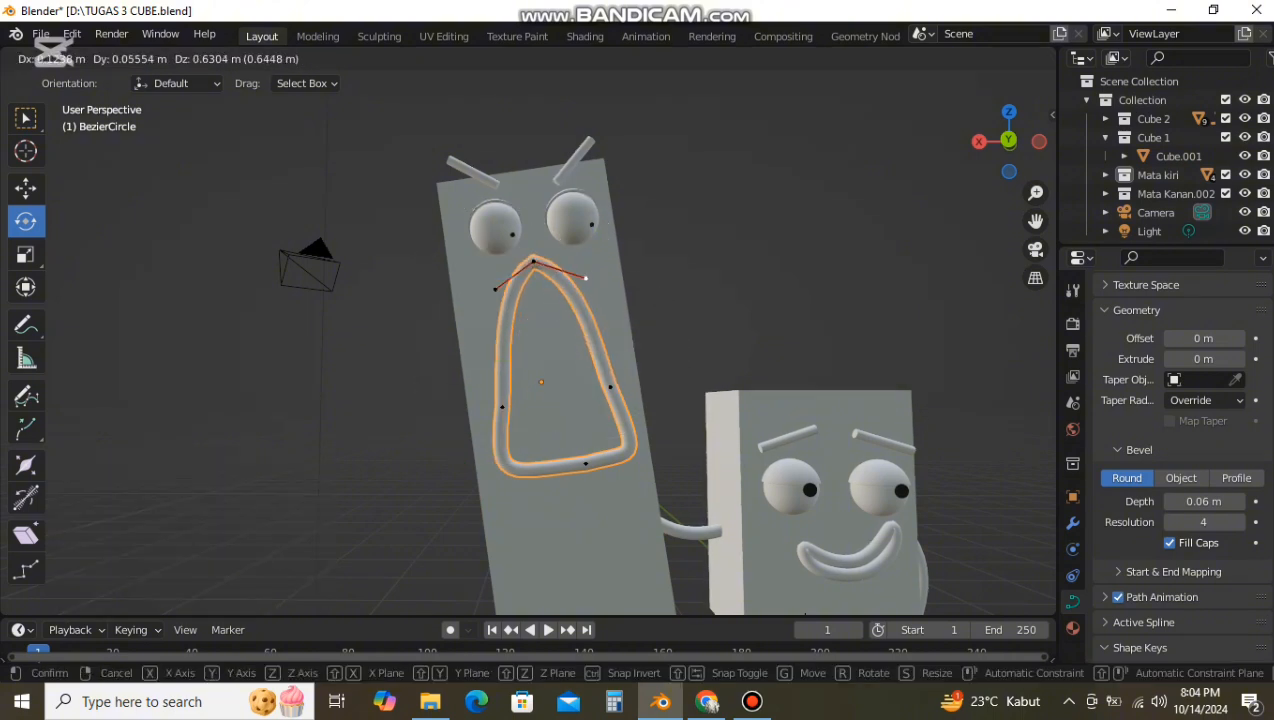
click(585, 278)
Step: Adjust the upper and lower handles of the mouth's right-side control point to reshape that side
click(600, 360)
key(g)
click(603, 378)
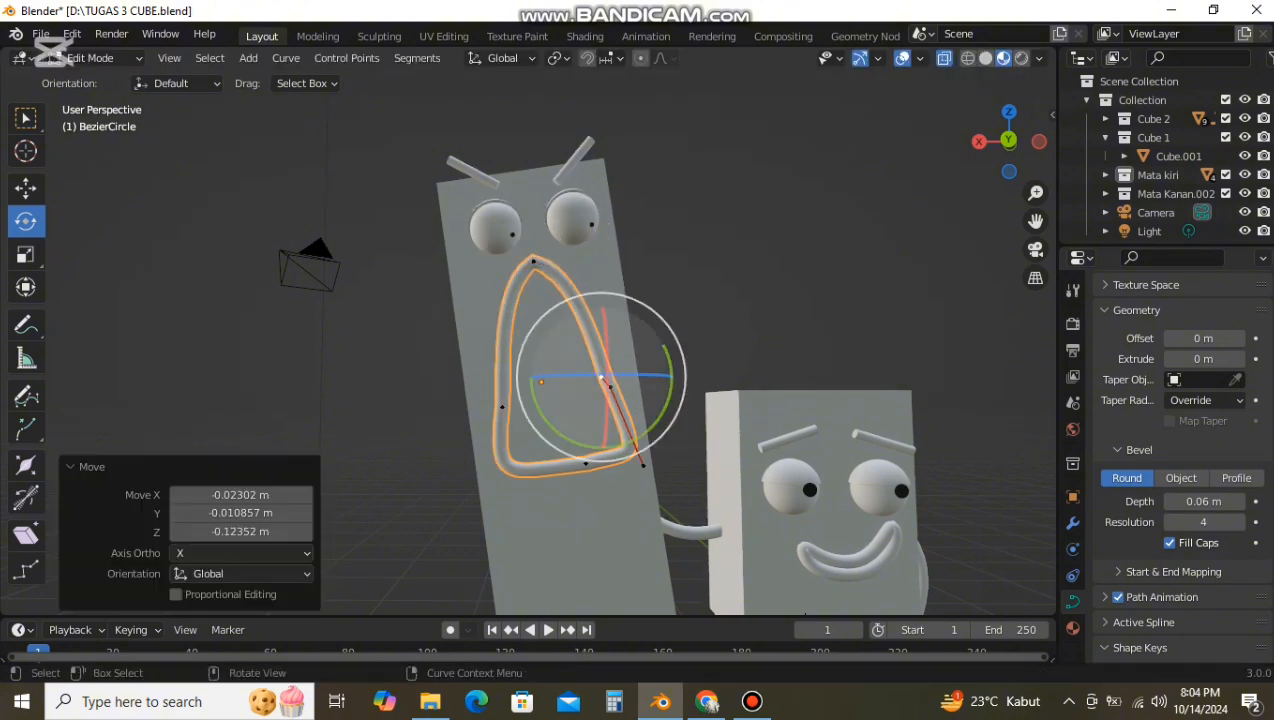
click(642, 465)
key(g)
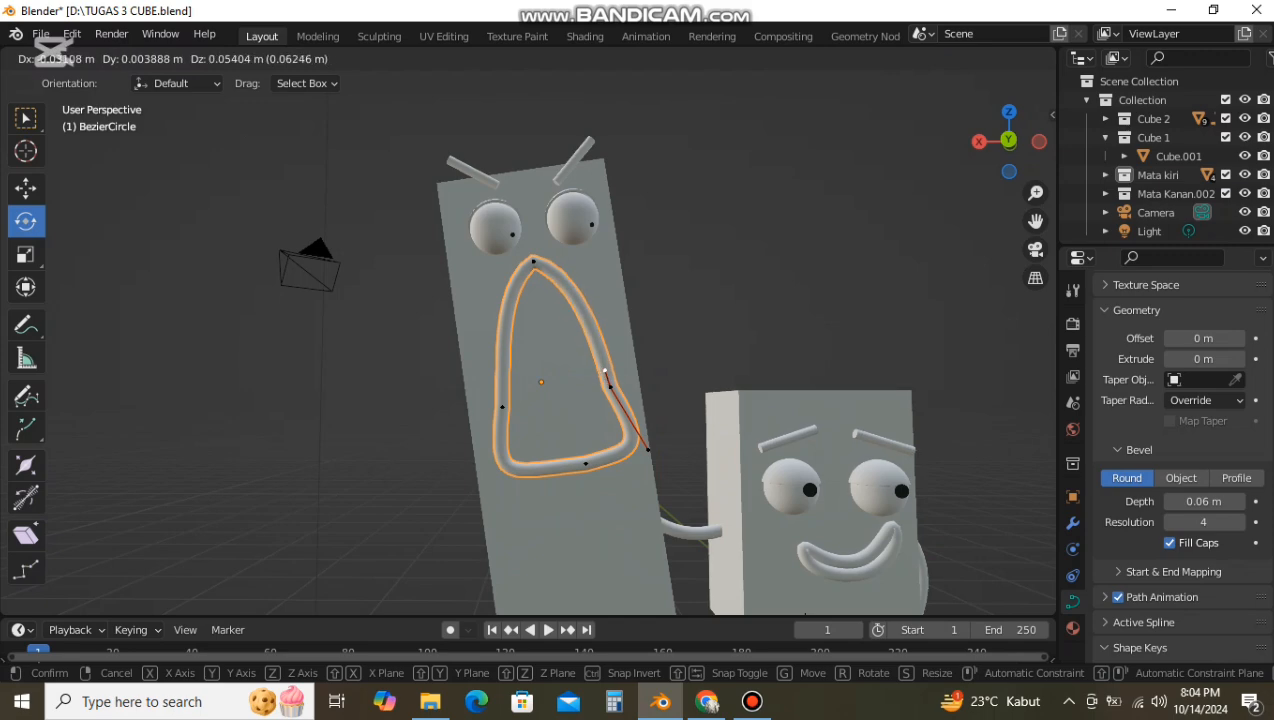
click(649, 450)
Step: Reposition both handles of the mouth's top control point to make the tip rounder
click(580, 286)
key(g)
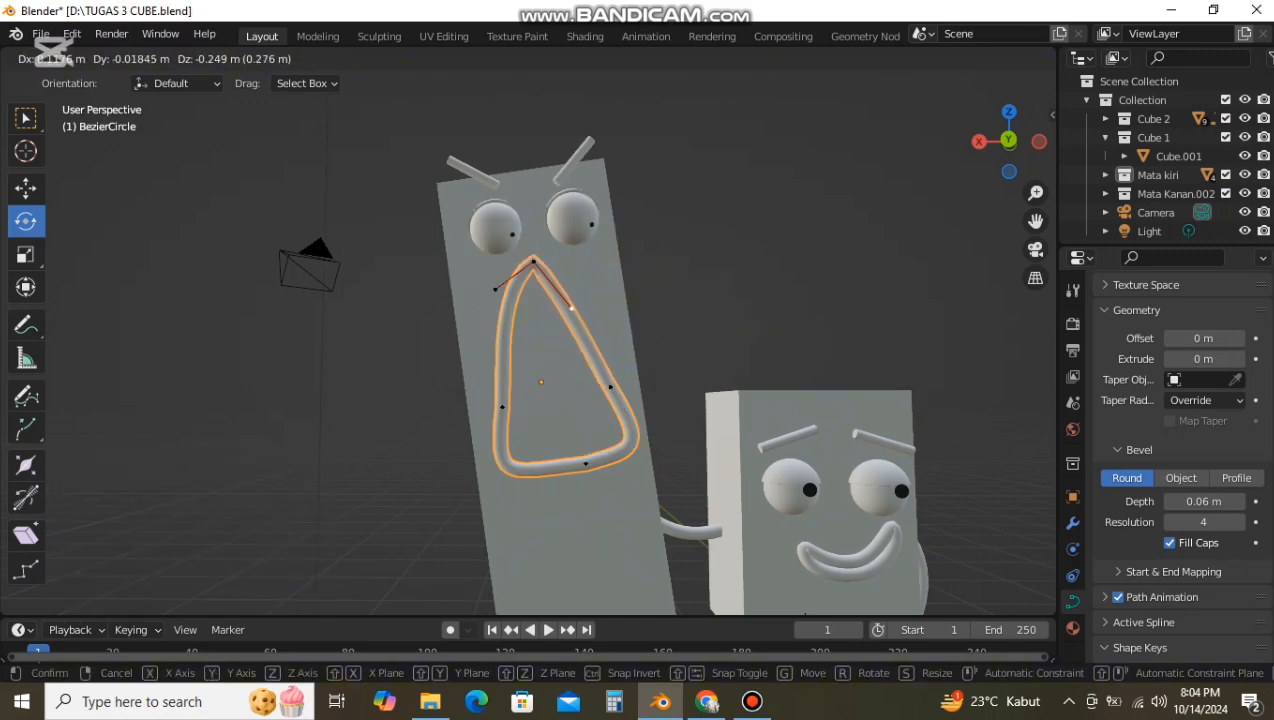
click(571, 309)
scroll(571, 309, up, 3)
key(g)
click(606, 166)
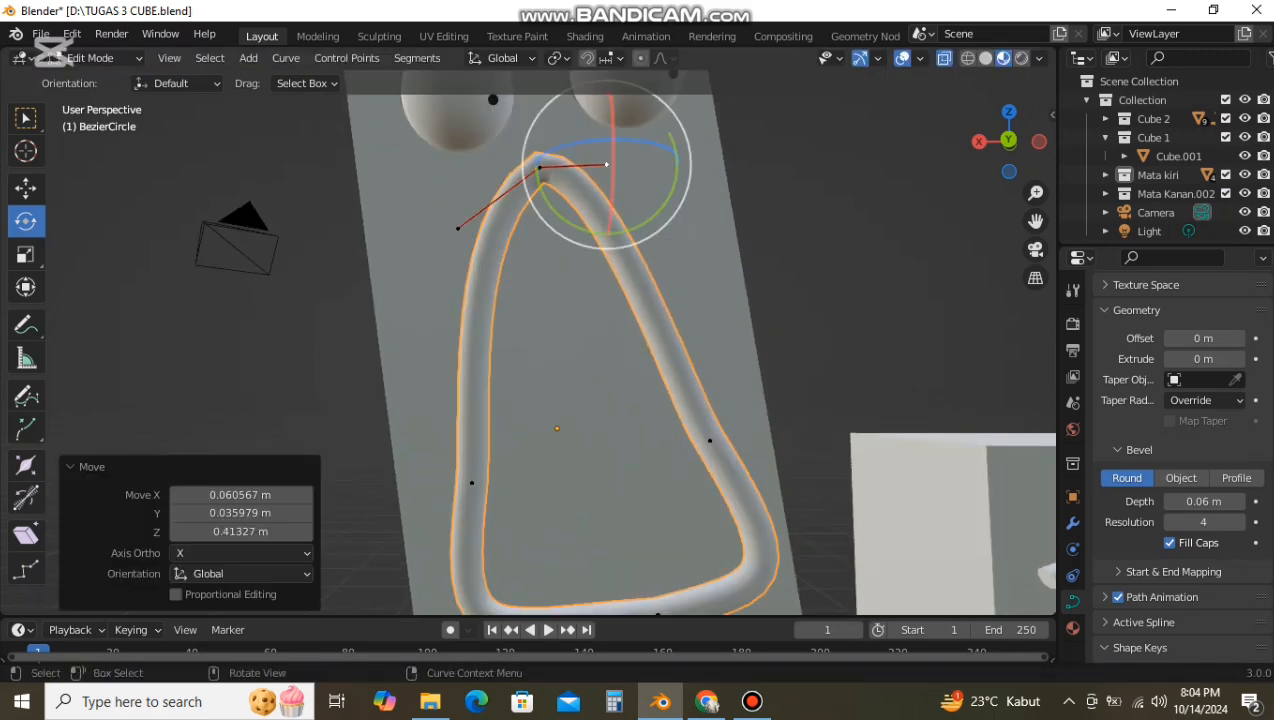
key(g)
click(479, 185)
Step: Move the mouth's right-side control point slightly outward and realign its two handles to smooth the curve
click(472, 483)
click(710, 441)
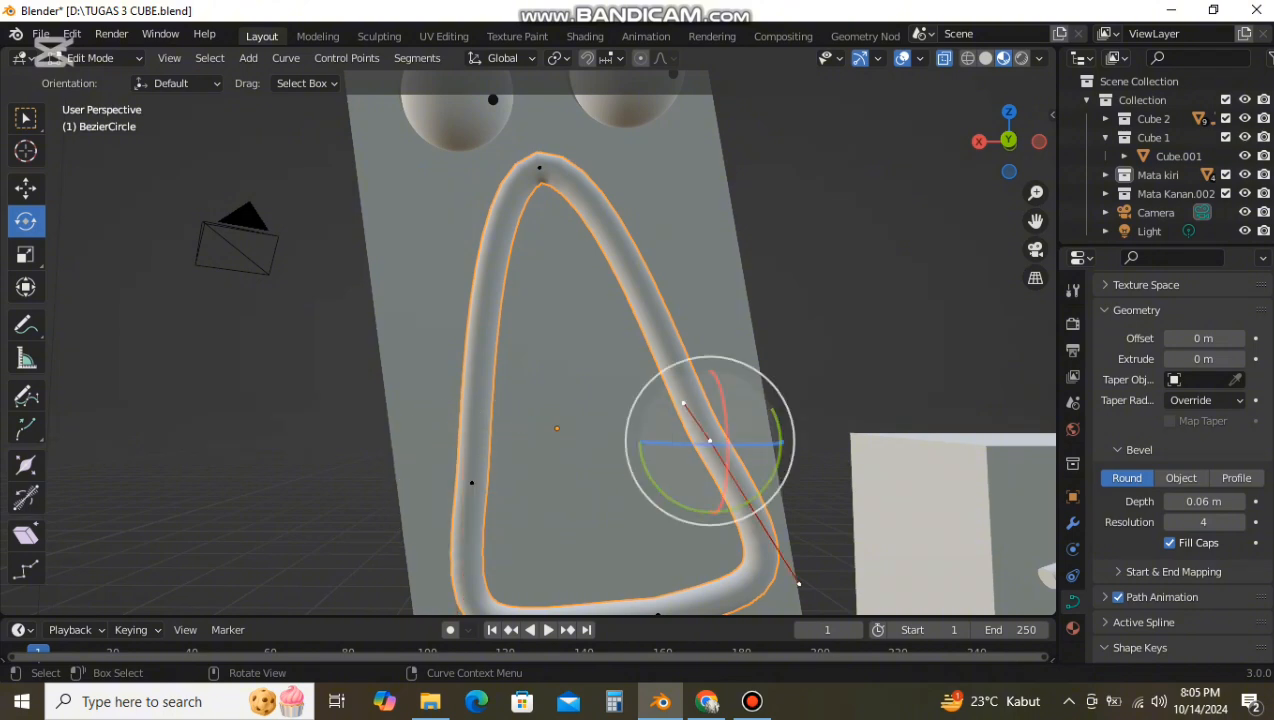
click(683, 401)
key(g)
click(689, 396)
click(710, 441)
key(g)
click(722, 428)
click(811, 570)
key(g)
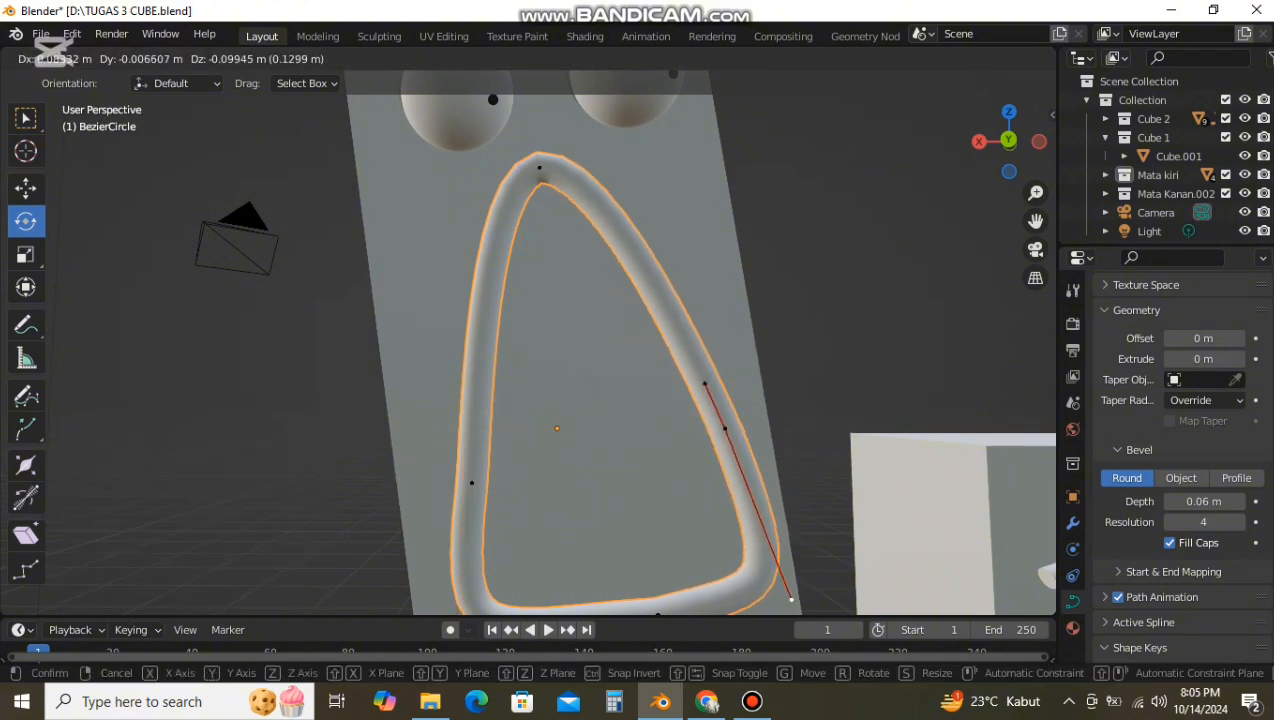
click(794, 597)
Step: Raise the mouth's bottom control point and adjust its right handle
scroll(794, 597, down, 3)
click(602, 497)
click(602, 497)
key(g)
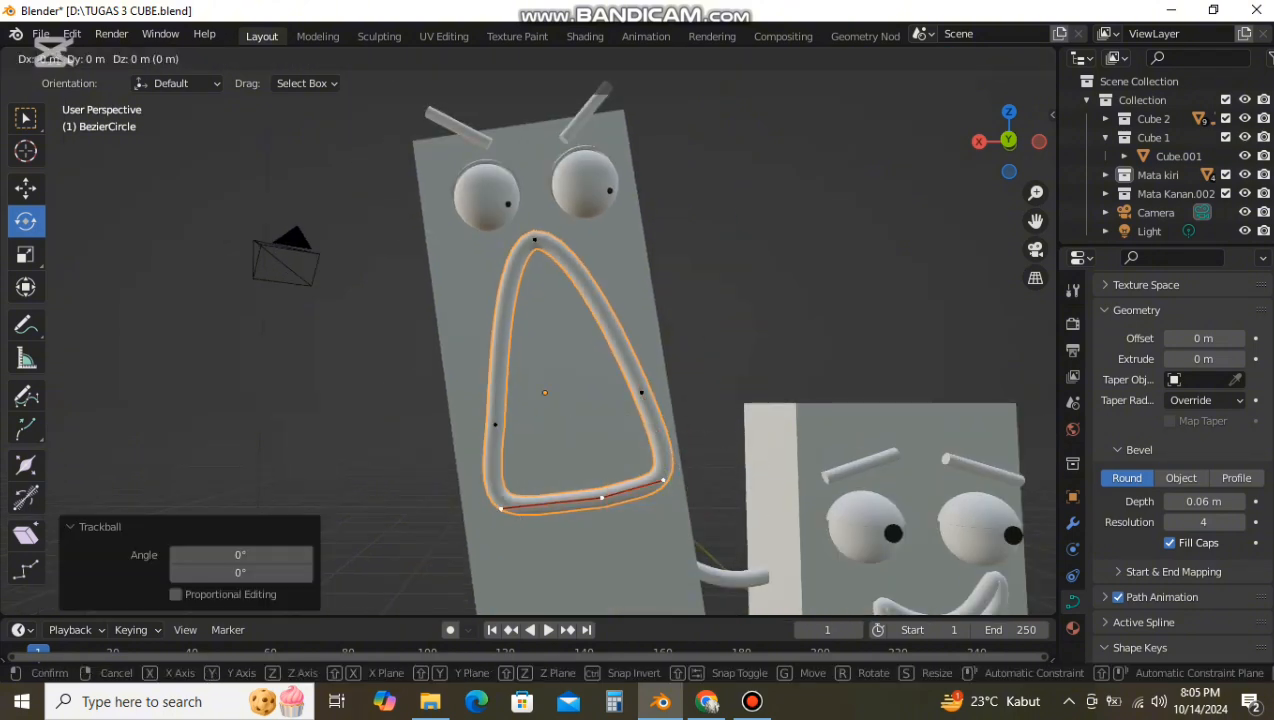
click(596, 470)
click(658, 453)
key(g)
click(658, 461)
click(596, 470)
scroll(596, 470, down, 2)
click(715, 360)
scroll(715, 360, up, 3)
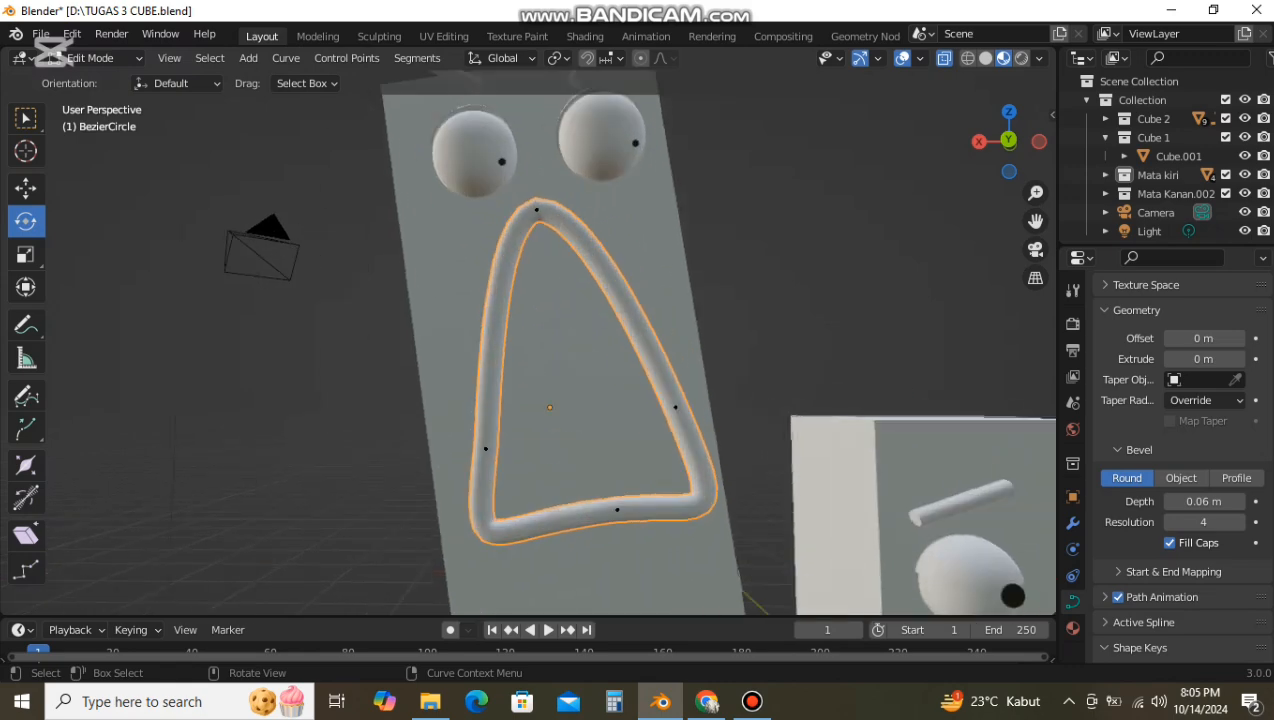
Step: Raise the bottom control point's left and right handles slightly and return to Object Mode
click(486, 449)
click(617, 509)
click(486, 524)
key(g)
click(488, 508)
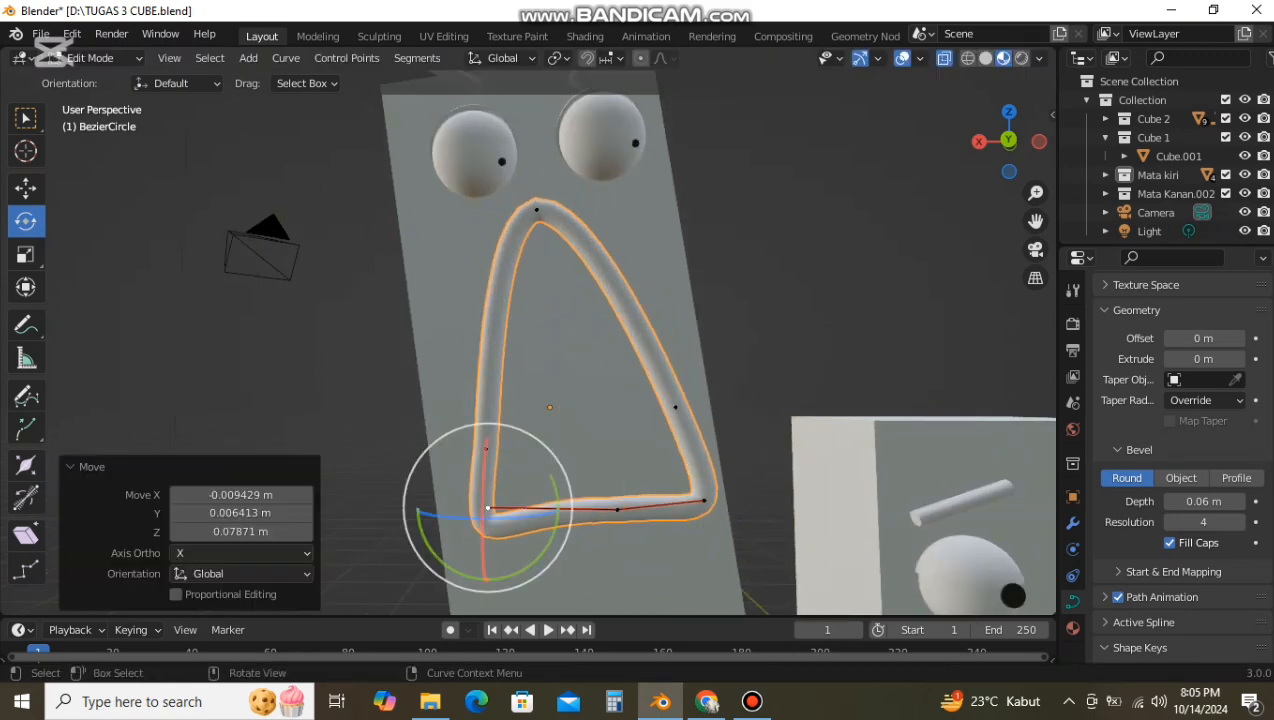
click(704, 500)
key(g)
click(699, 488)
click(96, 58)
click(102, 80)
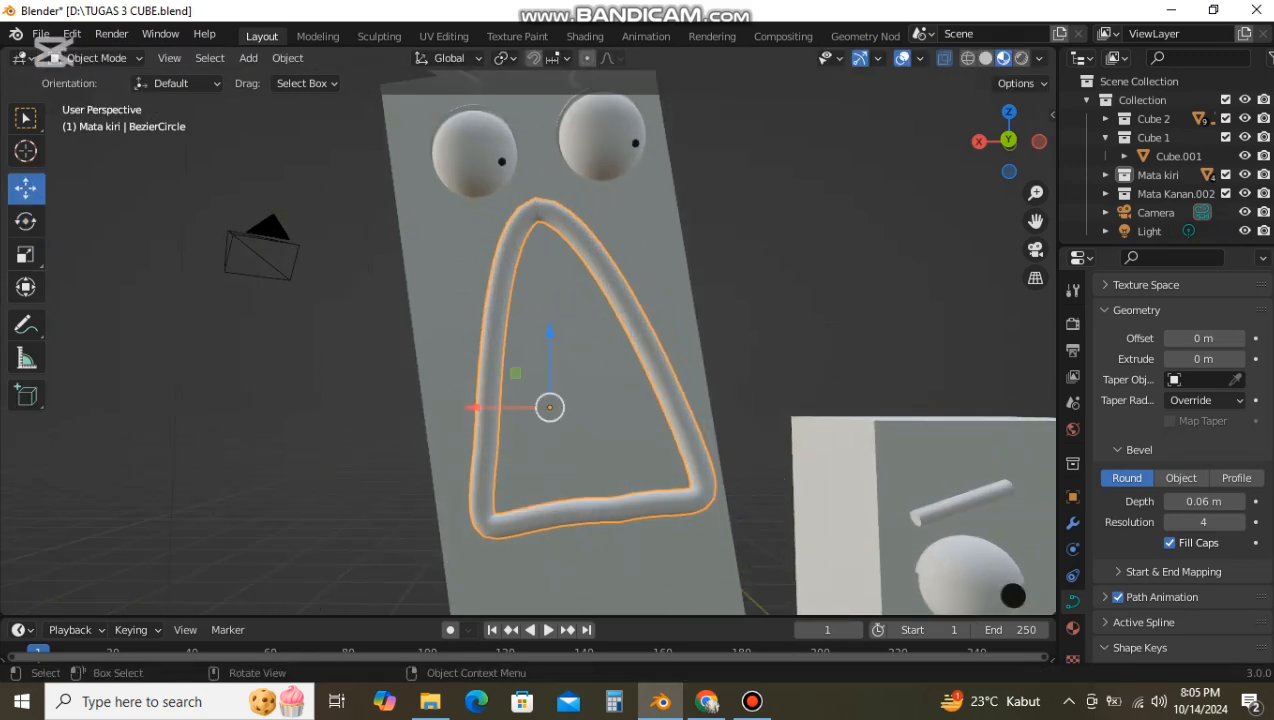
Step: Nudge the mouth along X and check its placement on the tall cube's face
drag(473, 407, 463, 407)
scroll(463, 407, down, 4)
middle_drag(560, 420, 625, 425)
click(700, 320)
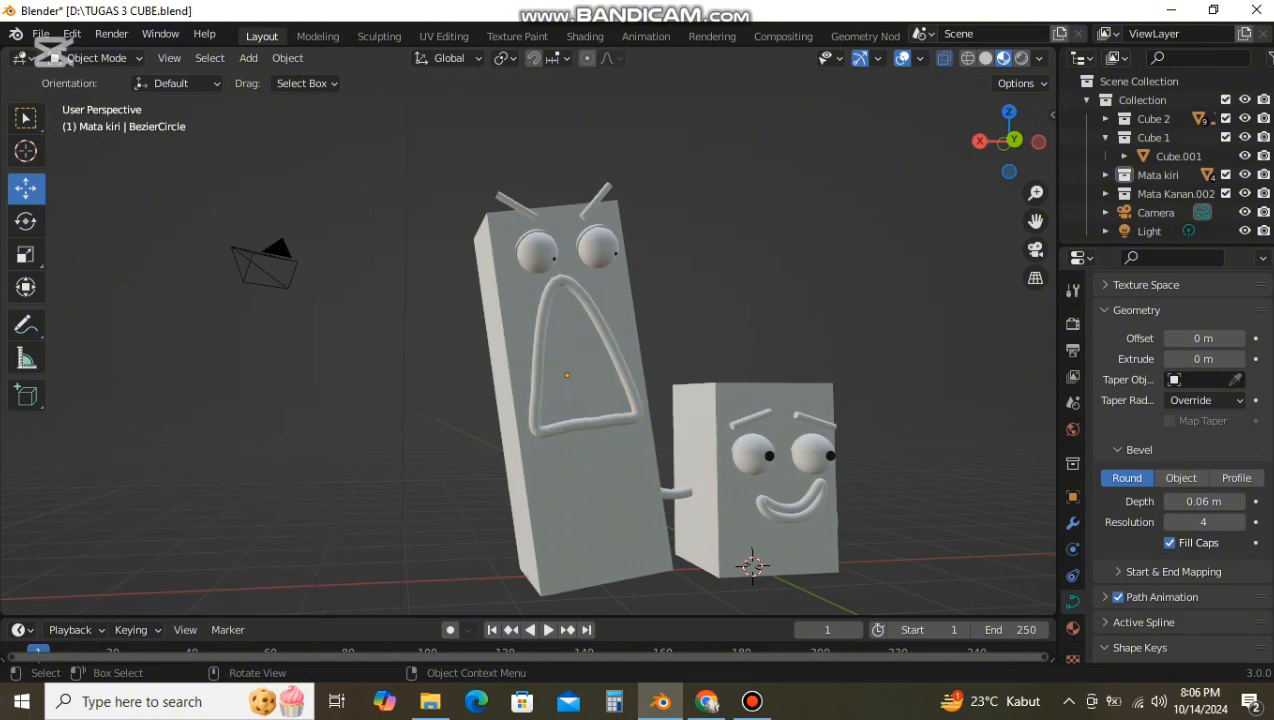
click(600, 424)
middle_drag(560, 450, 520, 450)
Step: Edit the mouth curve, shift its top control point slightly, and undo the last adjustments to its left handle
click(97, 58)
click(98, 101)
click(523, 274)
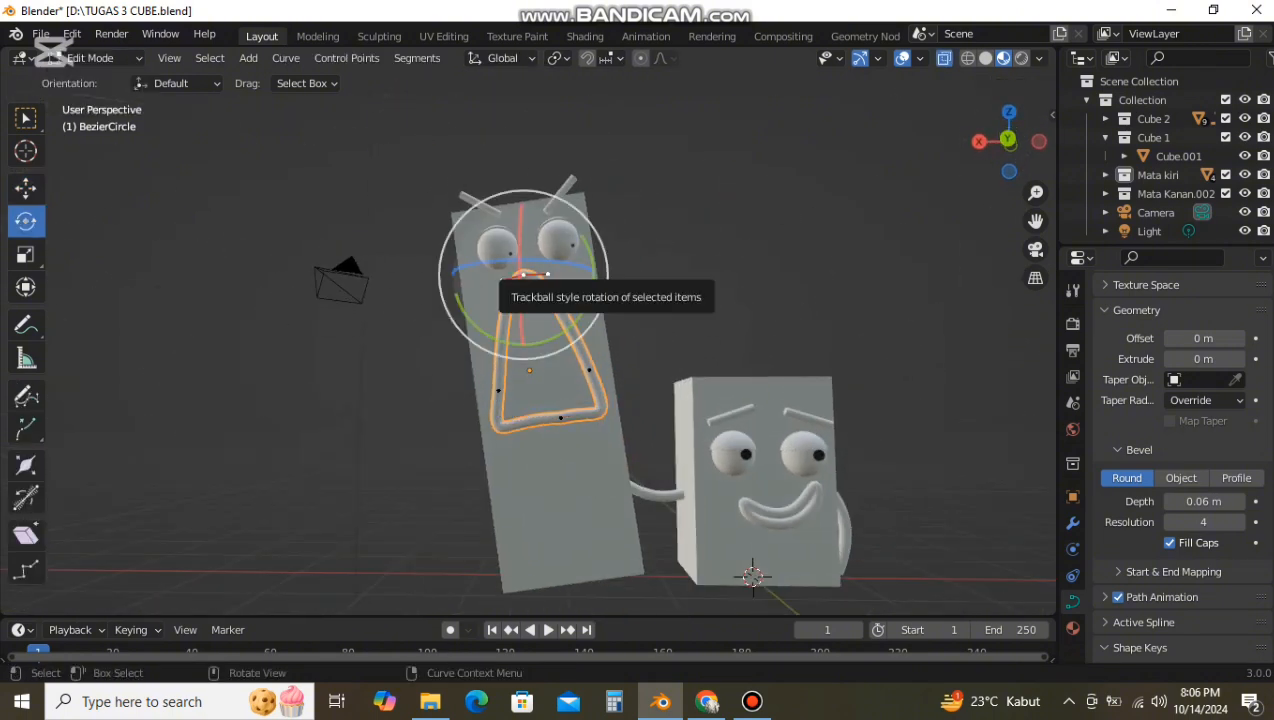
key(g)
click(530, 268)
key(g)
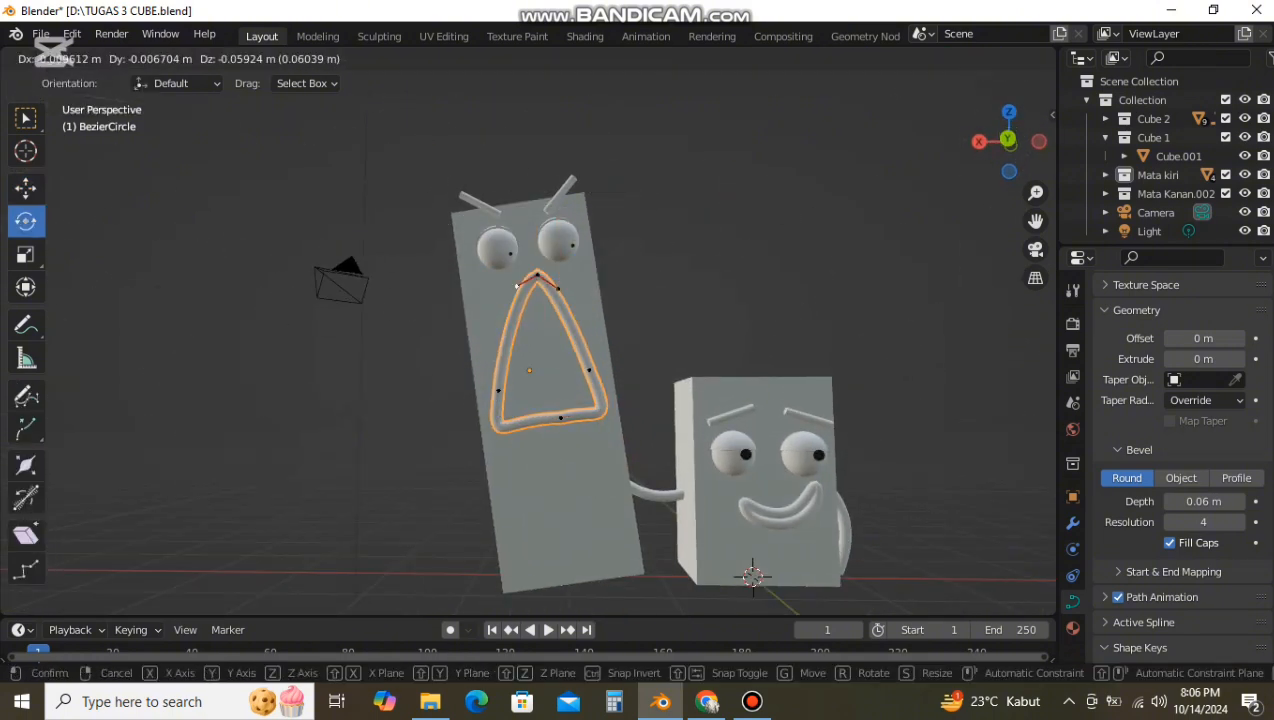
click(516, 316)
click(518, 316)
key(ctrl+z)
key(ctrl+z)
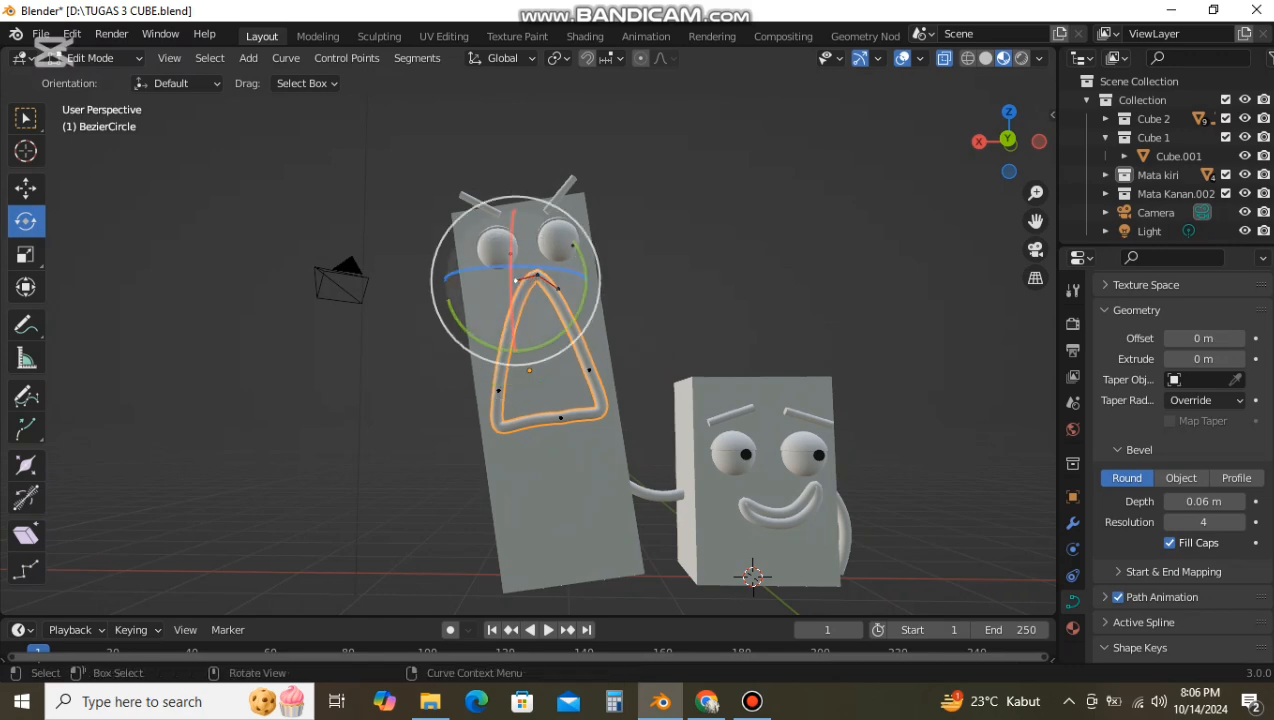
Step: Lower the mouth's top control point, try adjusting its right handle, and undo the last handle moves
click(558, 288)
key(g)
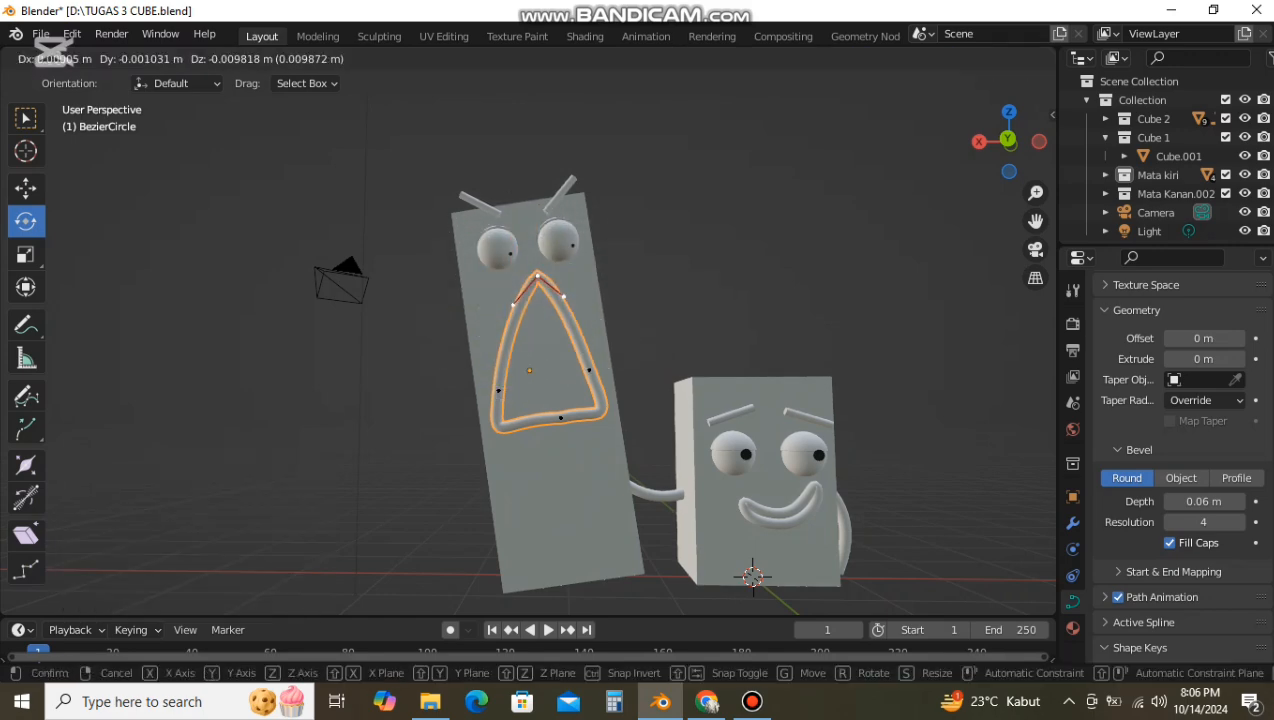
click(526, 286)
click(550, 303)
key(g)
click(566, 300)
key(g)
click(564, 299)
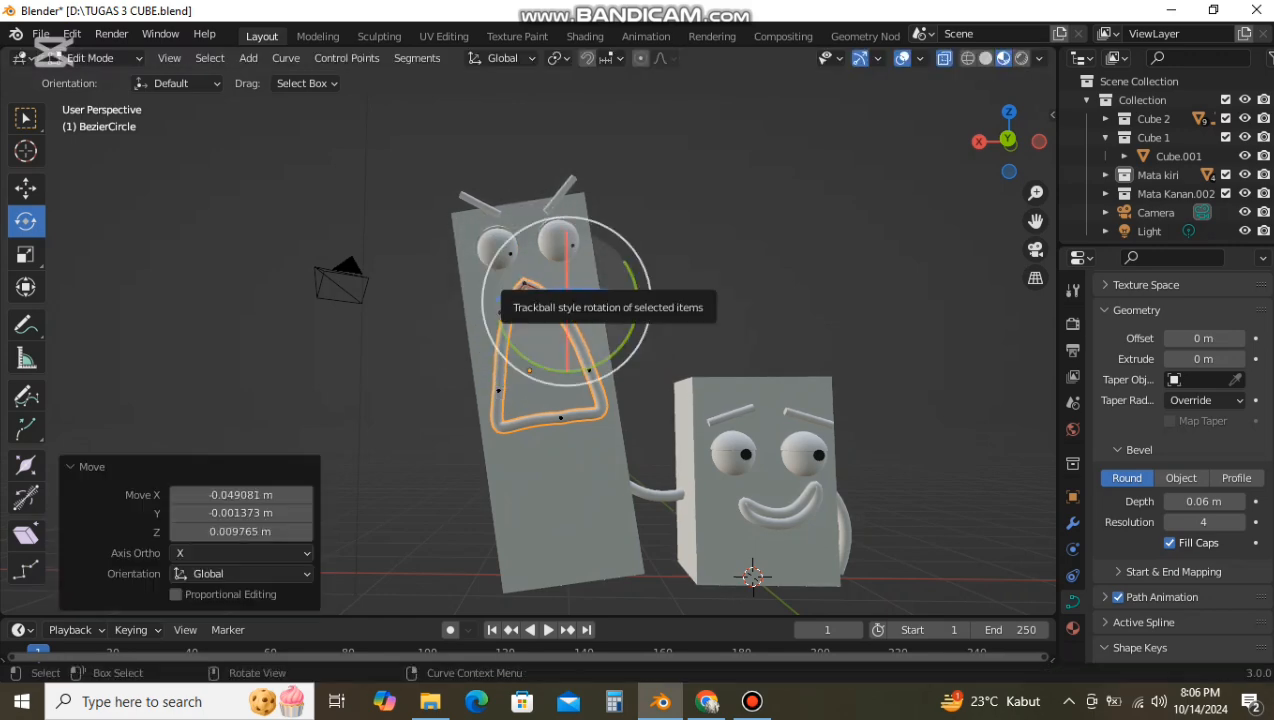
key(g)
key(ctrl+z)
key(ctrl+z)
Step: Shift the mouth's top control point slightly right and raise both its handles to round the tip
click(524, 284)
key(g)
click(530, 282)
click(506, 310)
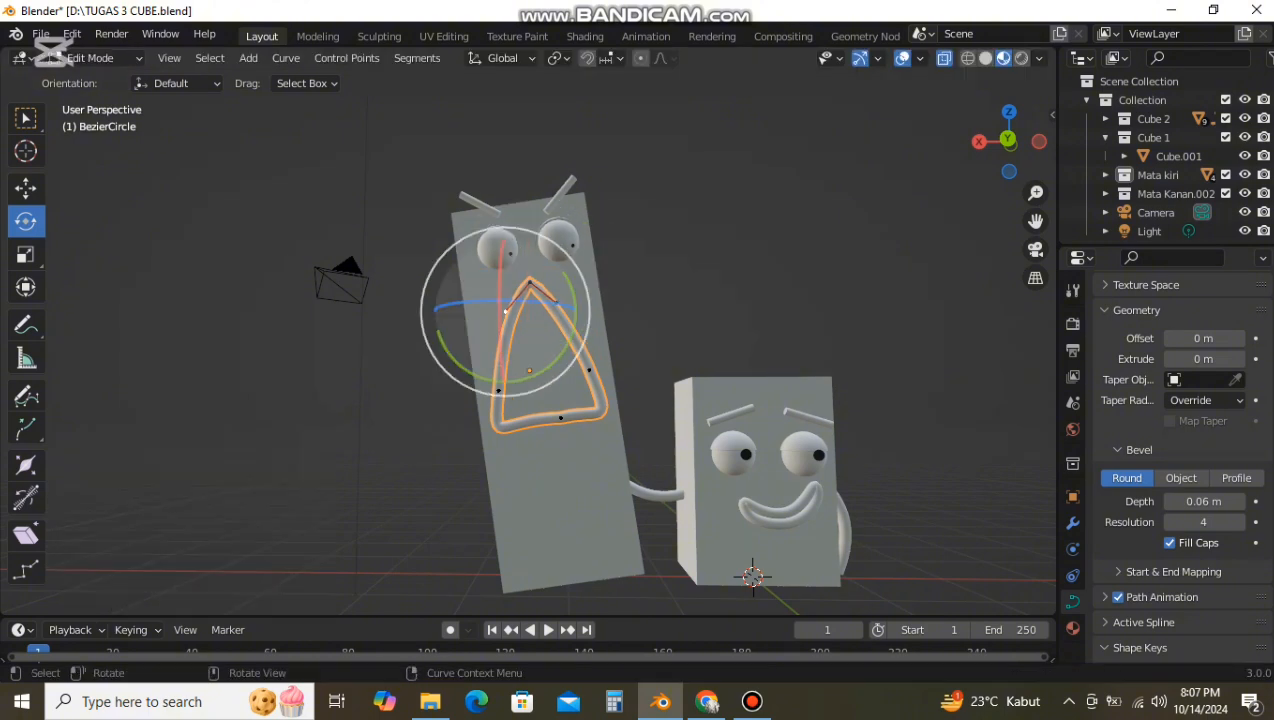
key(g)
click(515, 293)
click(556, 303)
key(g)
click(558, 297)
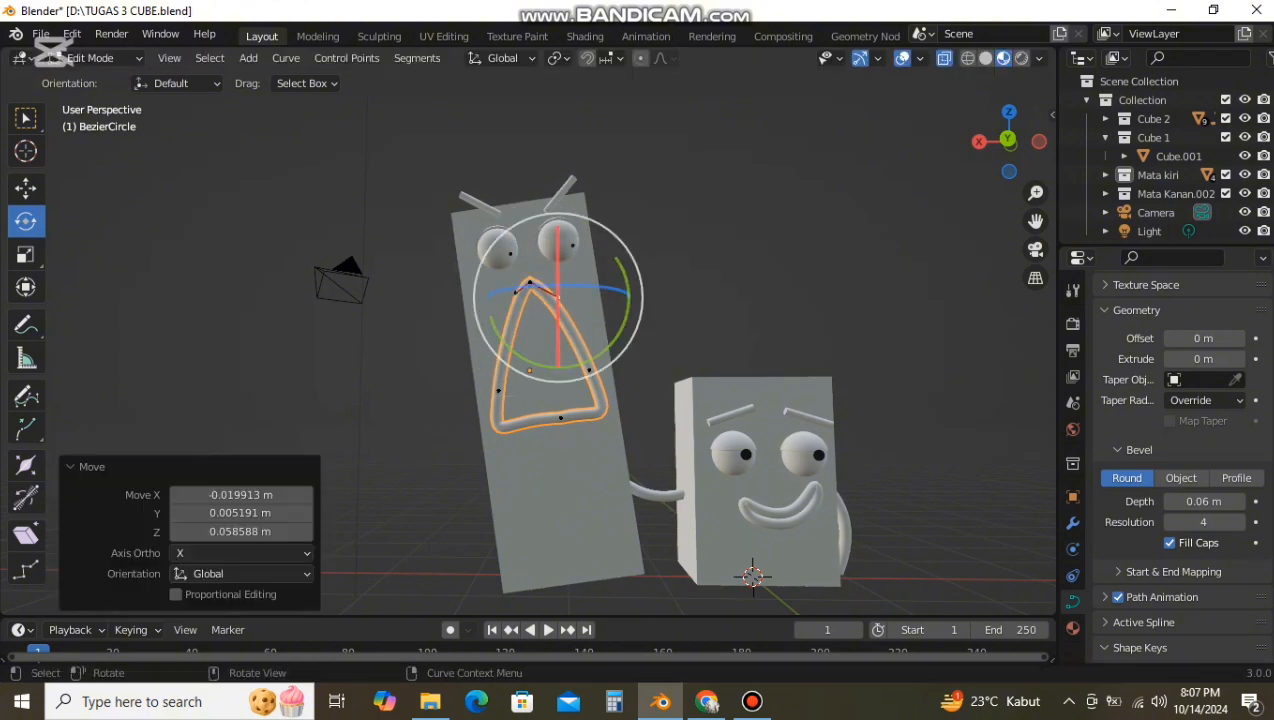
Step: Adjust the handles of the mouth's bottom control point to refine the lower corners
click(560, 418)
click(599, 409)
key(g)
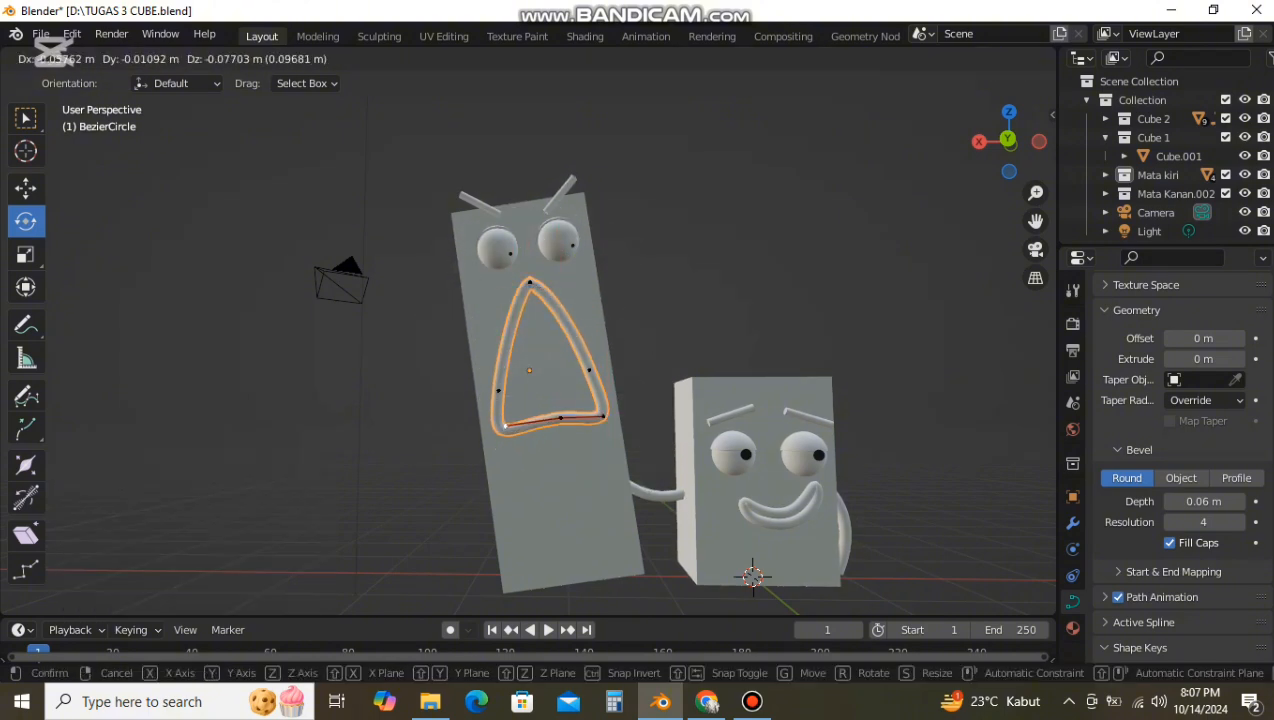
click(610, 405)
click(589, 370)
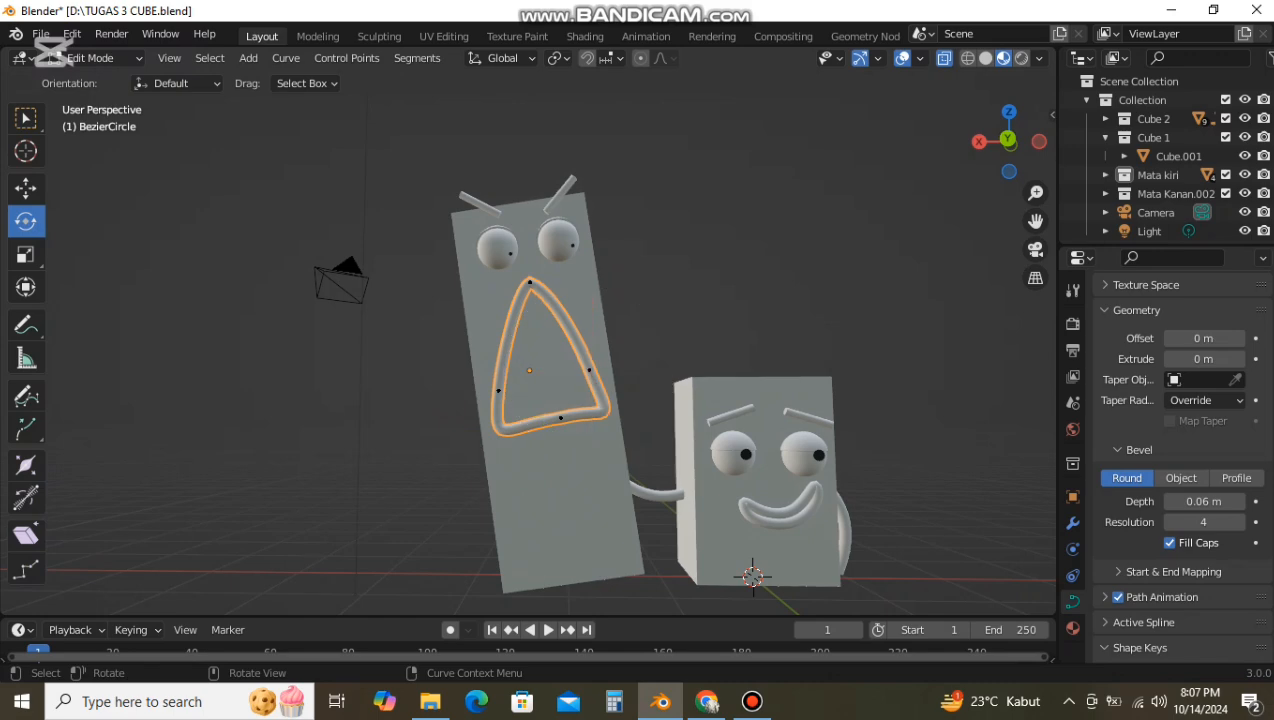
Step: Inspect the mouth up close, return to Object Mode, and nudge it slightly along X
scroll(585, 385, up, 5)
scroll(585, 385, down, 8)
mouse_move(585, 385)
middle_down()
mouse_move(750, 398)
mouse_move(590, 392)
middle_up()
scroll(590, 392, up, 6)
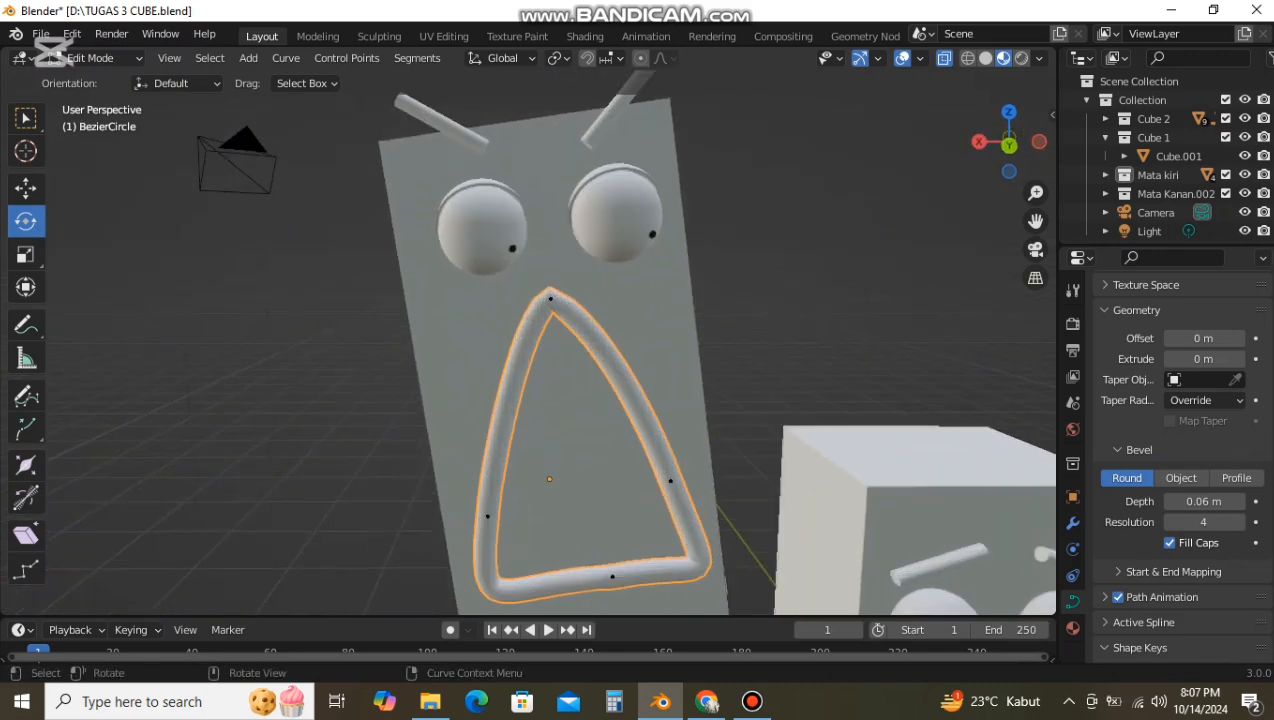
scroll(590, 392, down, 3)
click(100, 58)
click(100, 79)
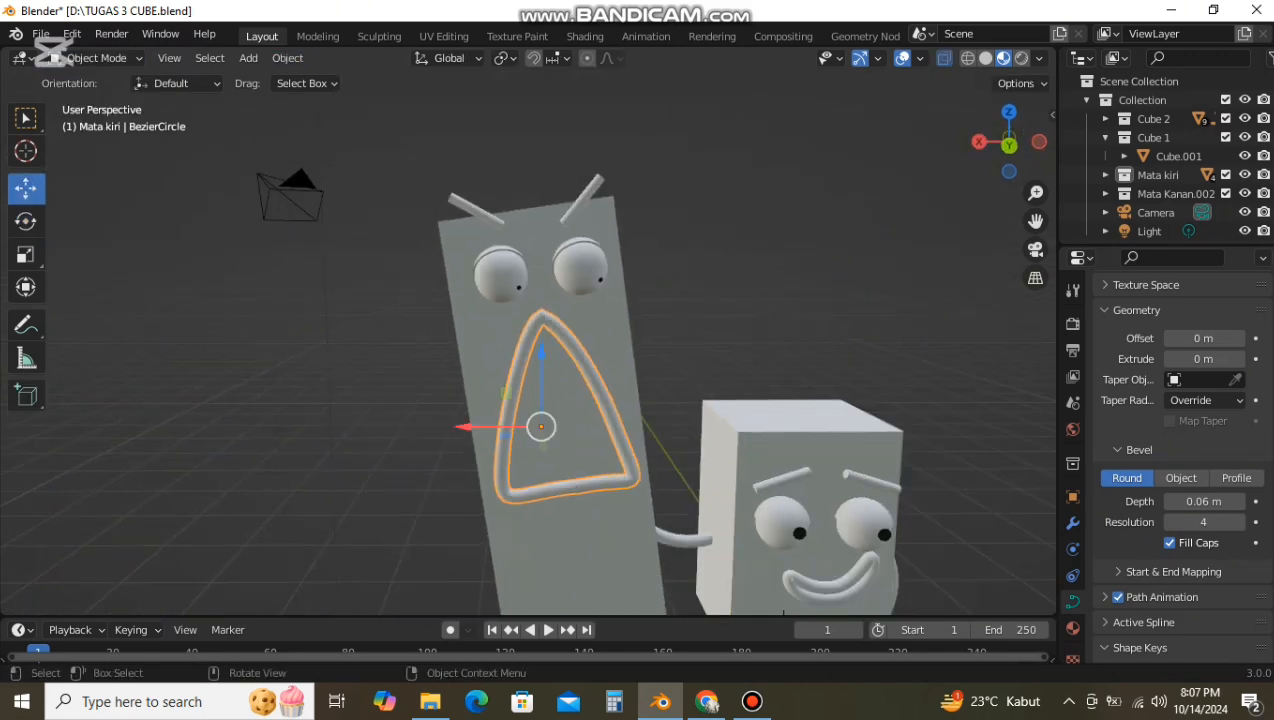
drag(466, 427, 467, 427)
Step: Move the tall cube's left eye outward along X, and its right eye with eyelid and pupil about 0.026 m outward
click(501, 275)
scroll(501, 275, up, 3)
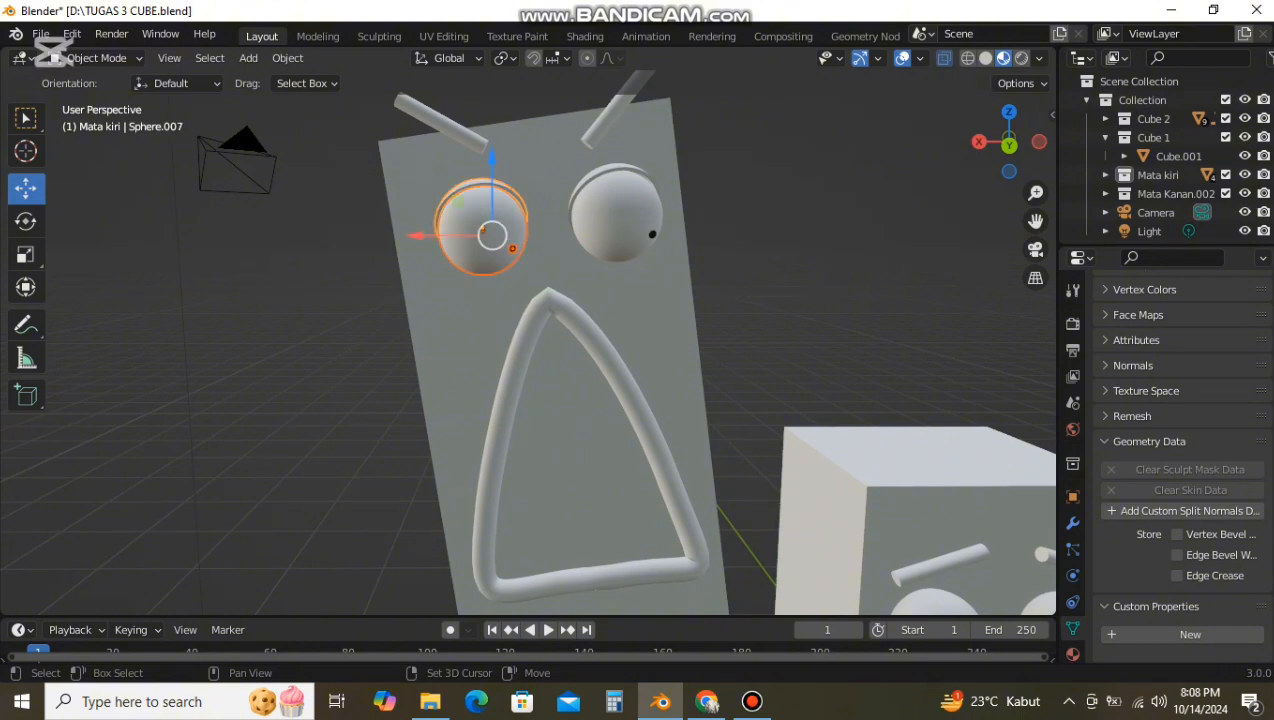
drag(424, 236, 399, 236)
click(612, 222)
shift+click(610, 171)
shift+click(652, 234)
drag(557, 221, 563, 221)
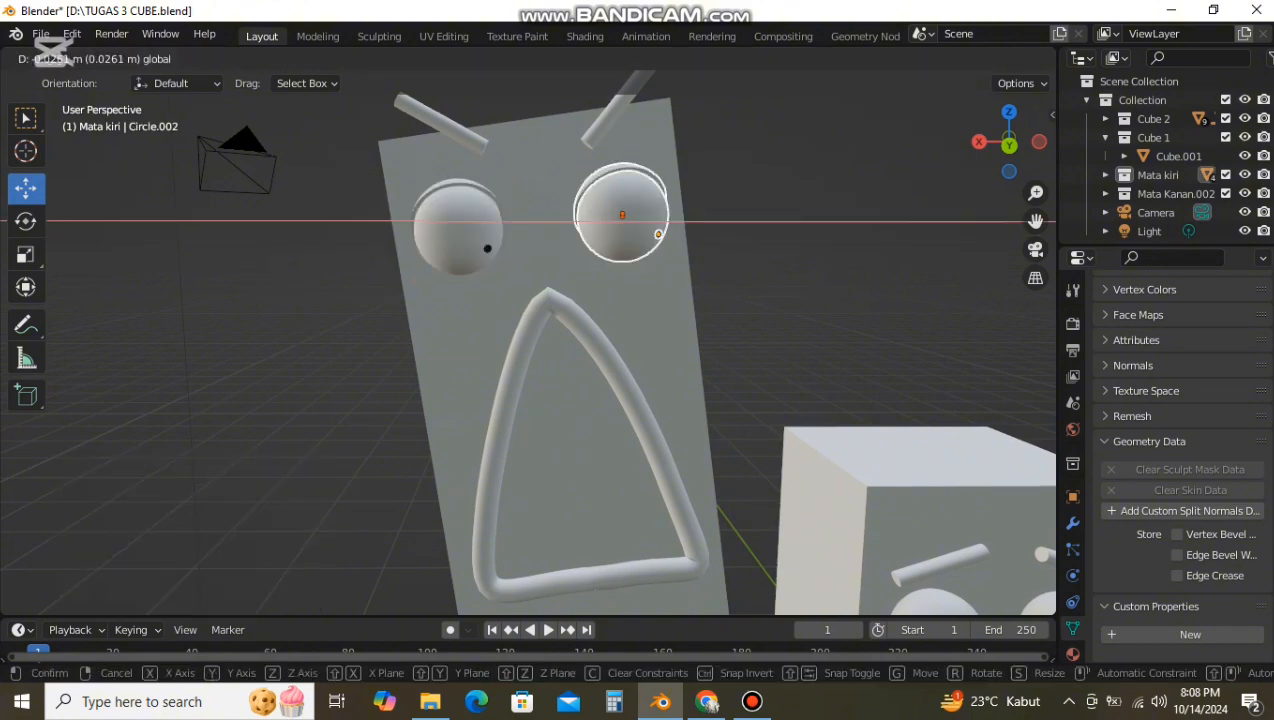
click(830, 260)
scroll(560, 340, down, 4)
mouse_move(610, 350)
middle_down()
mouse_move(500, 335)
mouse_move(610, 350)
middle_up()
scroll(560, 340, up, 6)
scroll(560, 340, down, 6)
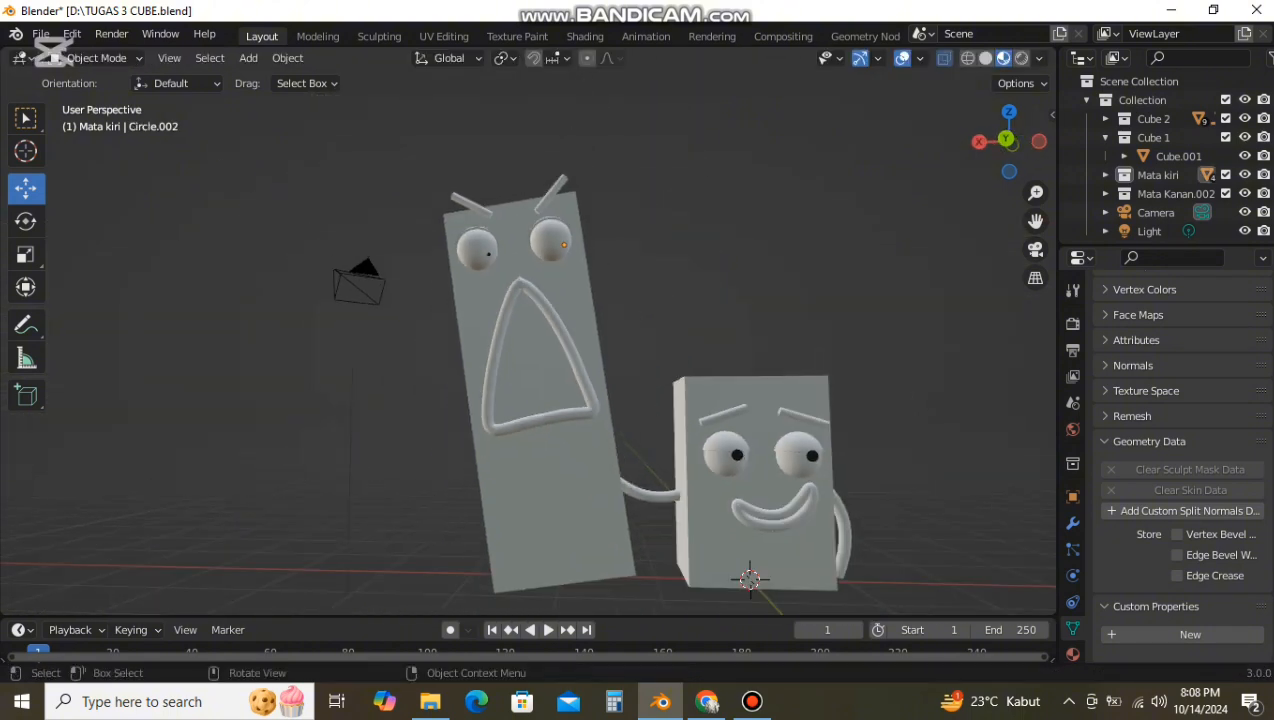
click(41, 33)
click(752, 701)
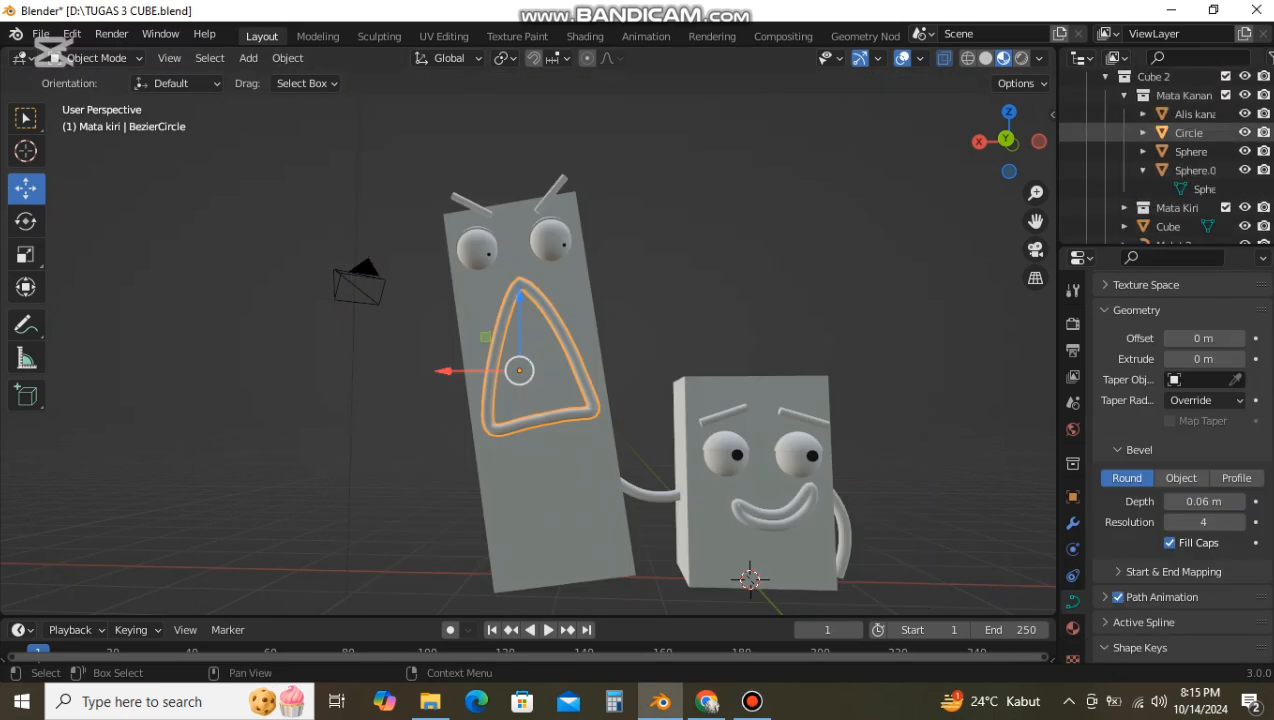
Step: Move the mouth's BezierCircle from the Mata kiri collection into Cube 1 and rename it Mulut Cube 1
scroll(1150, 170, down, 5)
click(1105, 170)
scroll(1150, 170, down, 1)
click(1180, 189)
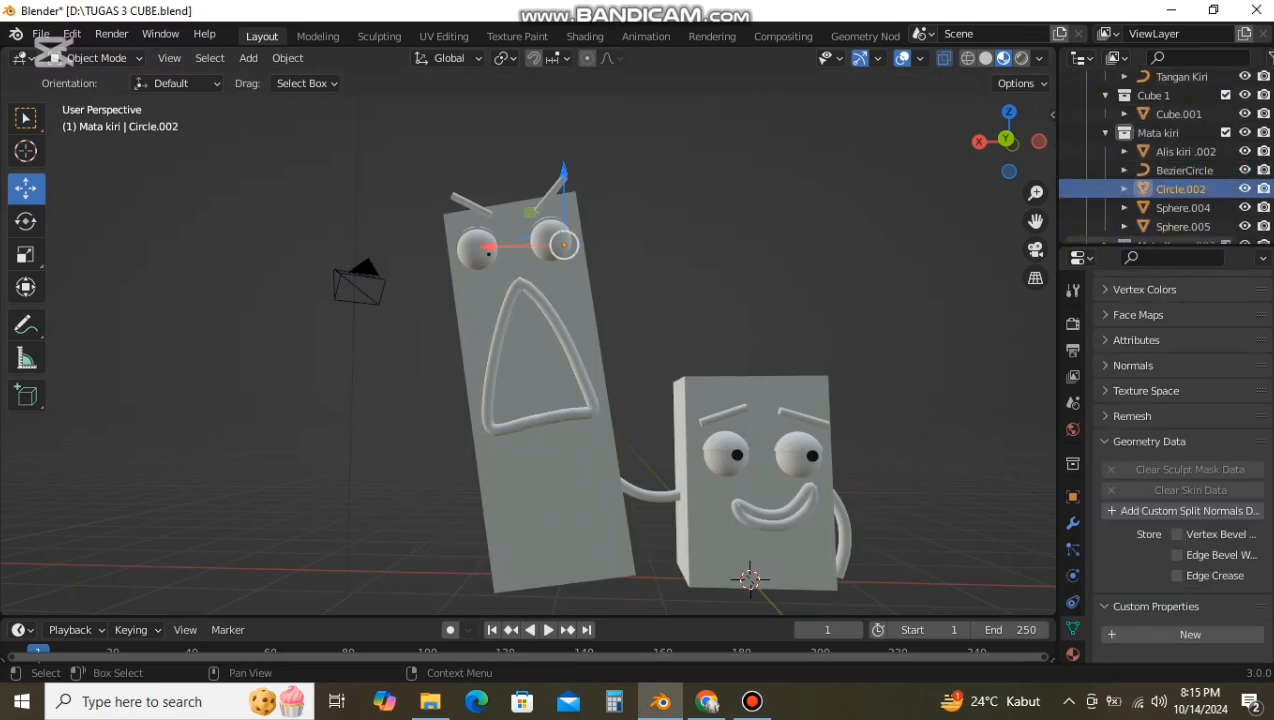
click(1184, 170)
drag(1184, 170, 1150, 96)
scroll(1180, 120, up, 1)
double_click(1181, 147)
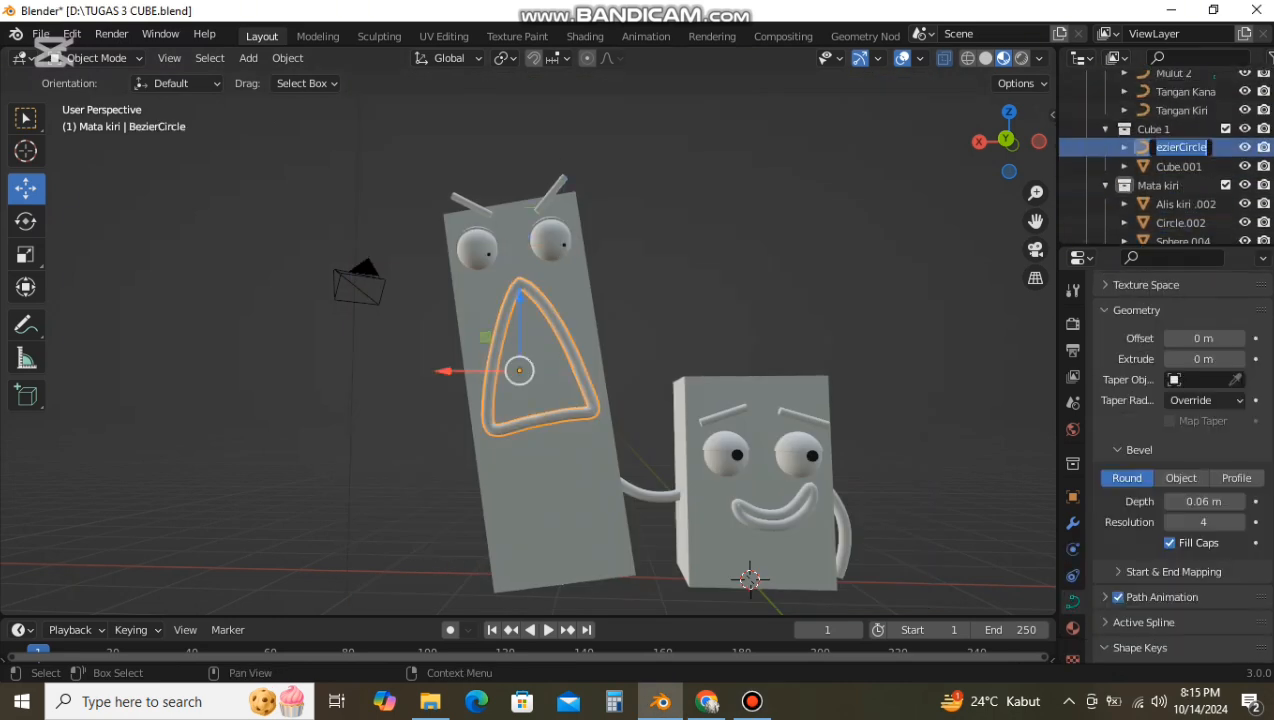
key(Return)
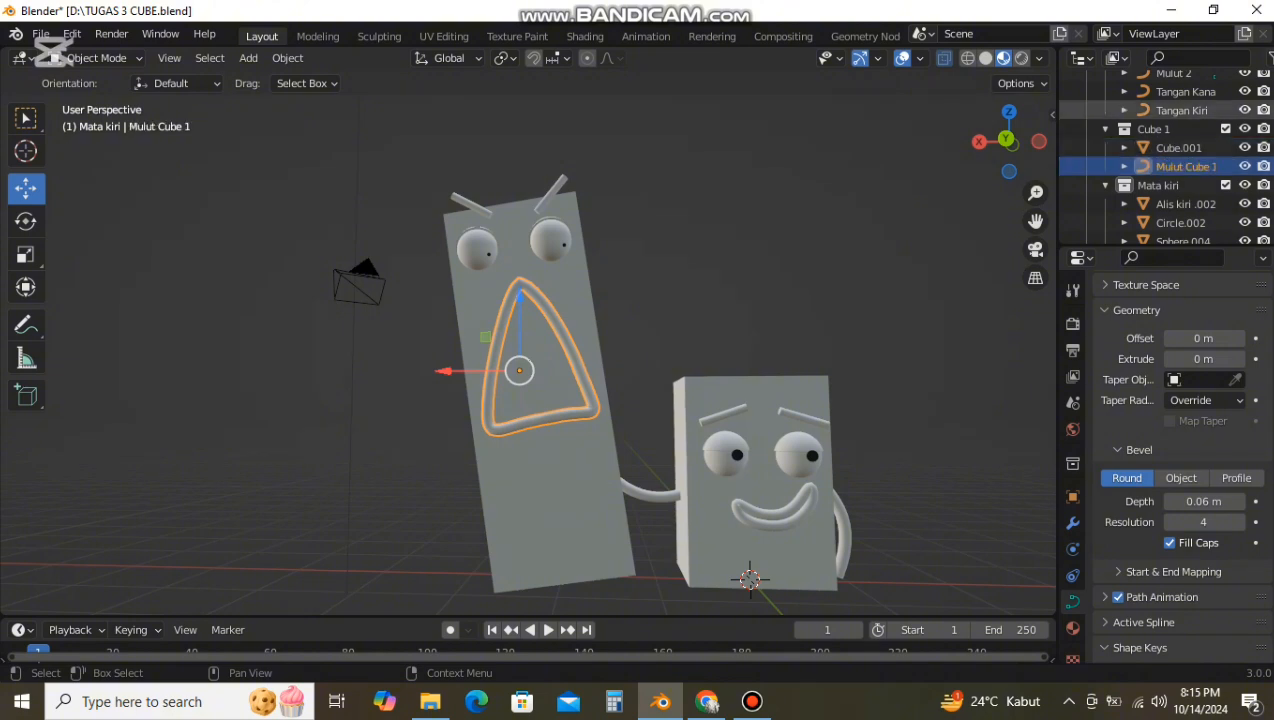
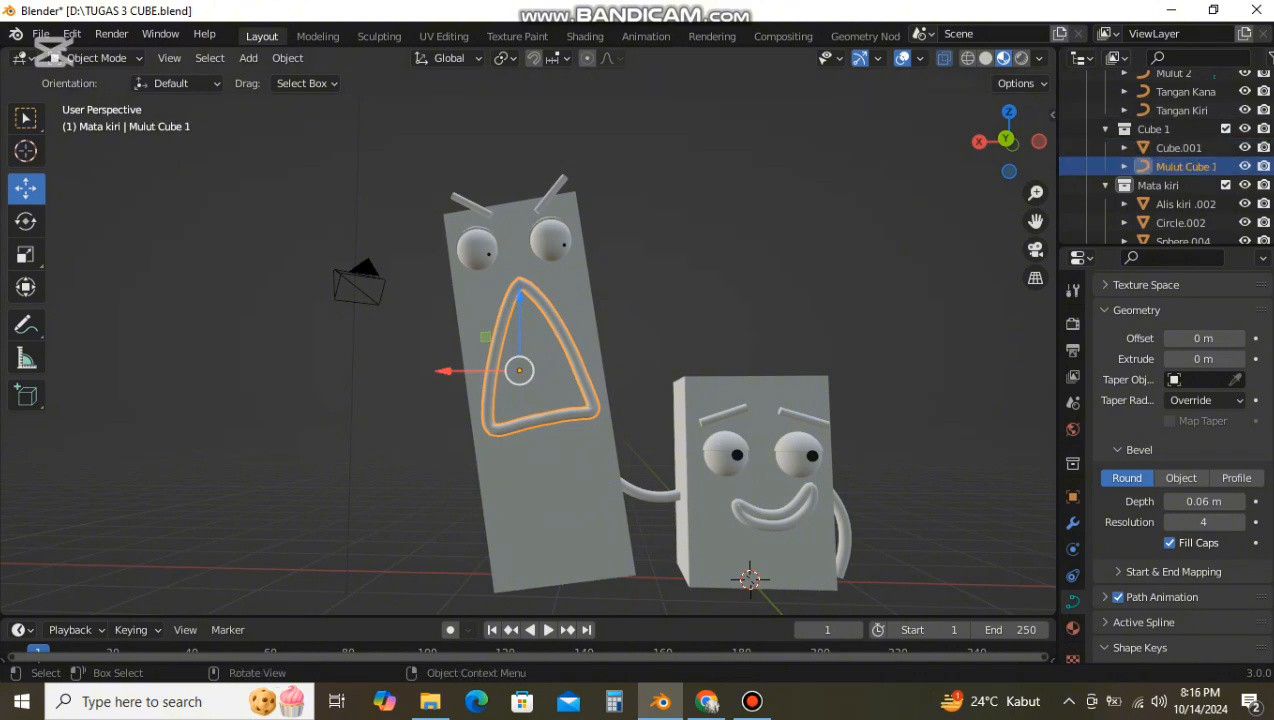
Step: Enter Edit Mode on Cube.001 in face select mode, with solid shading and X-ray off
click(1179, 148)
key(Tab)
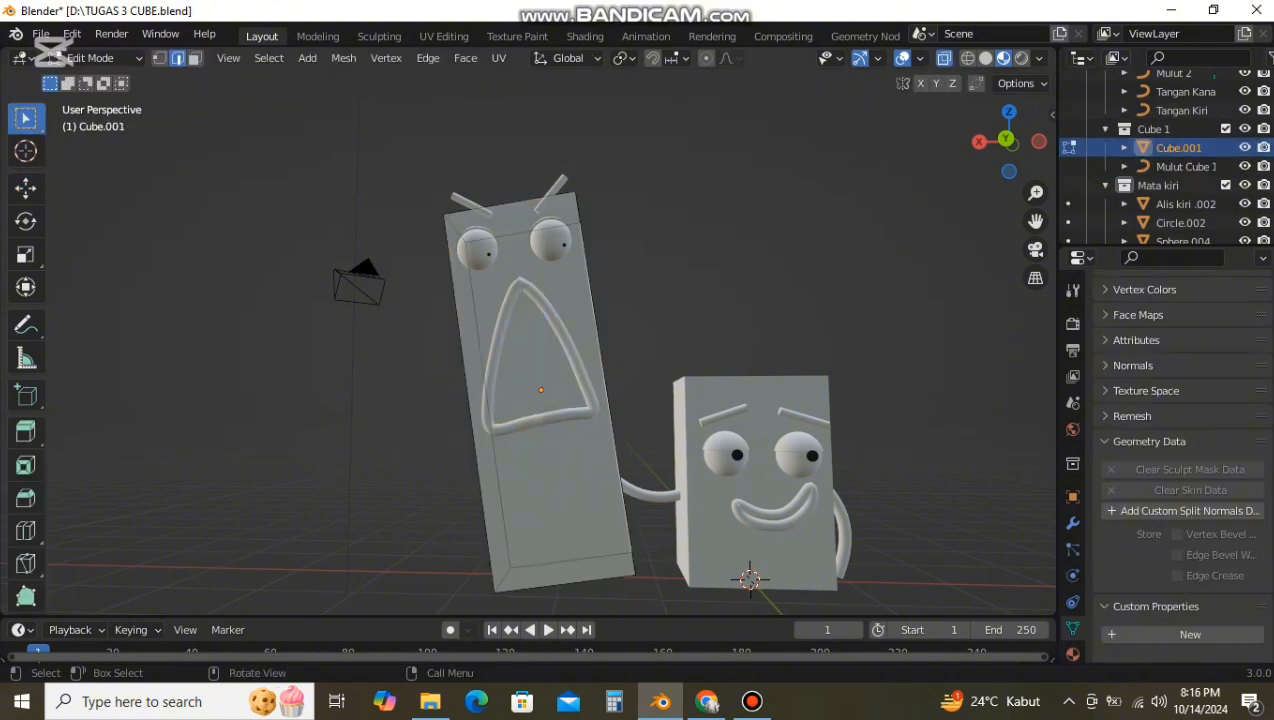
click(985, 58)
middle_drag(570, 400, 684, 404)
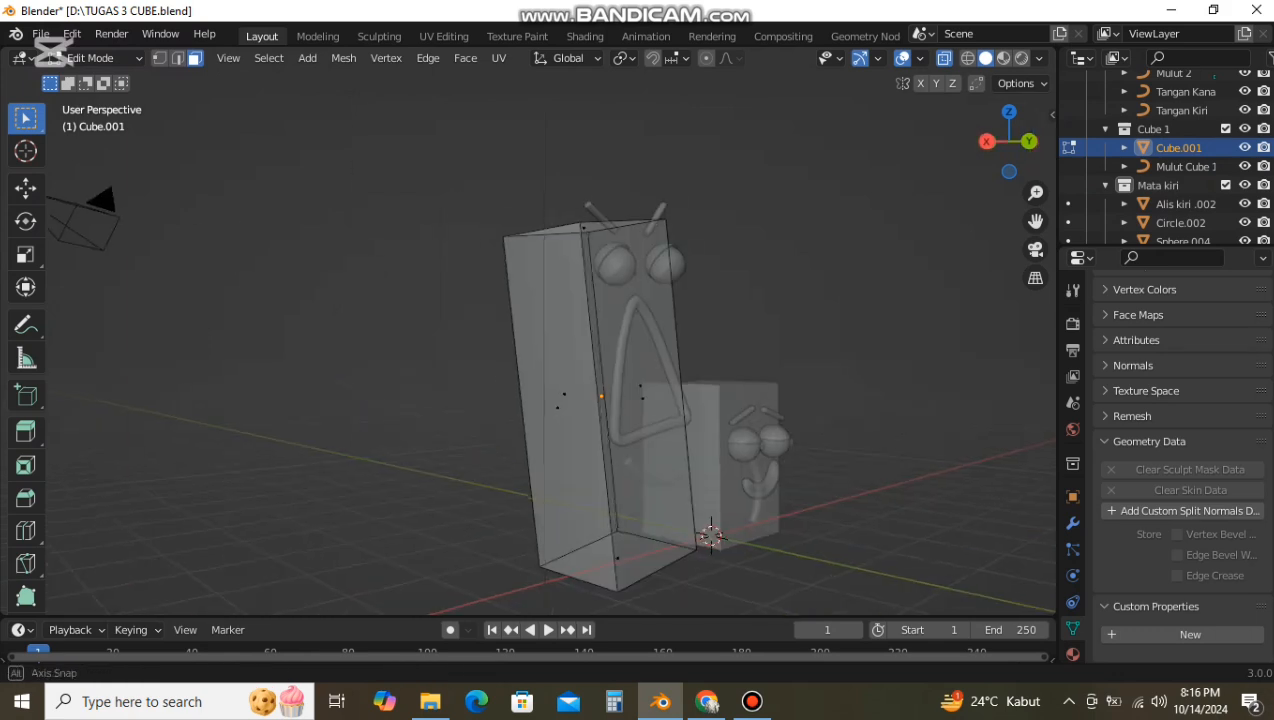
key(alt+z)
Step: Subdivide the front face of the tall cube
click(618, 330)
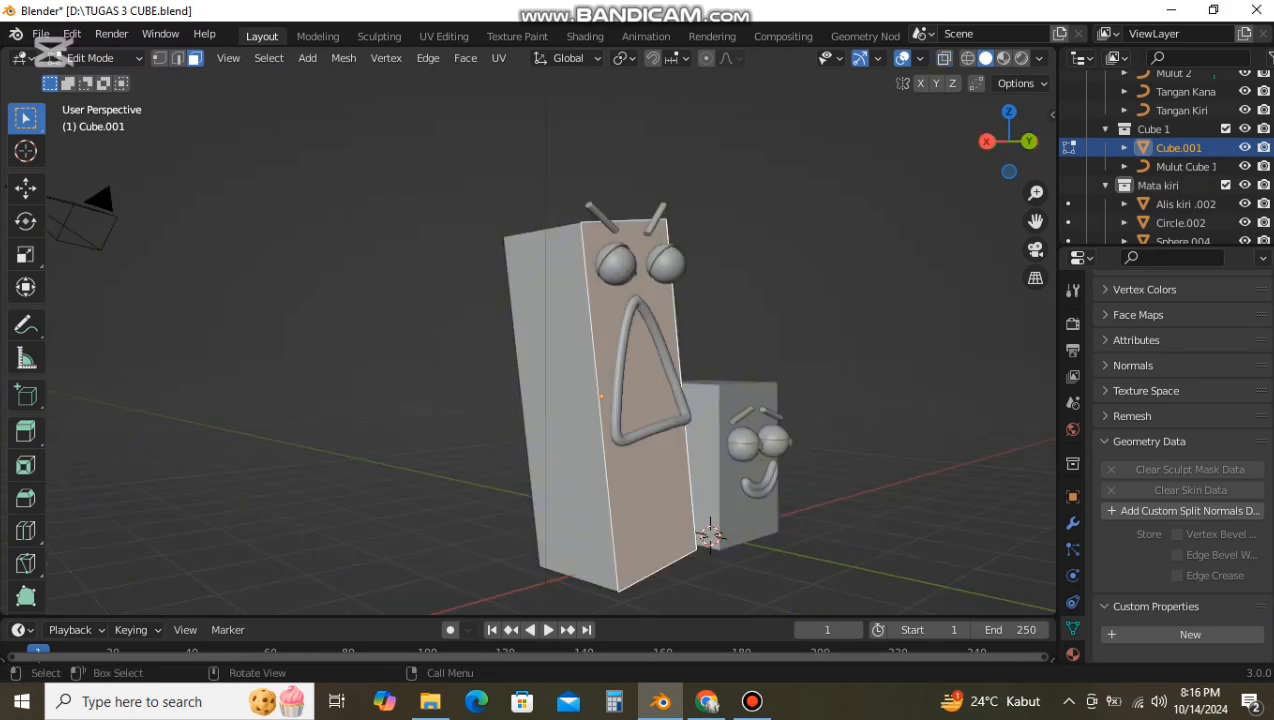
right_click(618, 328)
click(618, 327)
middle_drag(618, 327, 516, 332)
Step: Subdivide the upper-left quarter of the tall cube's front face and select the upper-right quarter
click(548, 340)
click(508, 345)
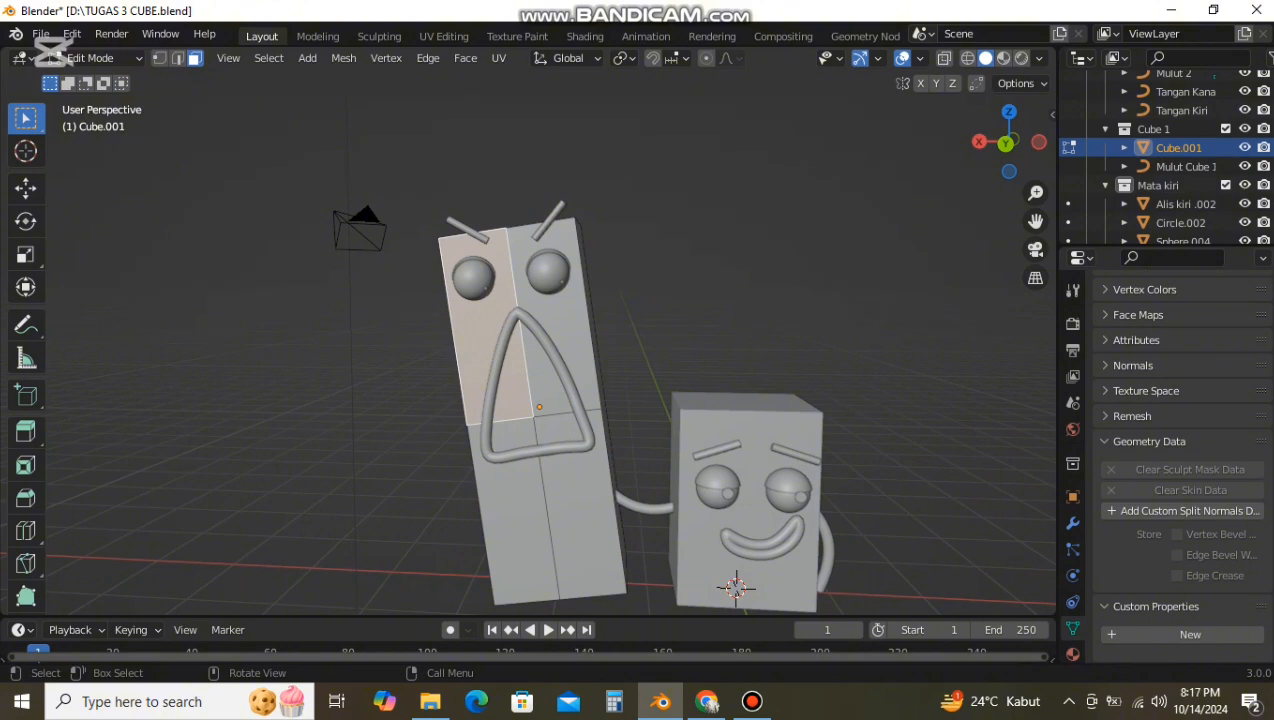
click(552, 345)
click(568, 440)
click(512, 340)
right_click(518, 336)
click(518, 335)
click(554, 340)
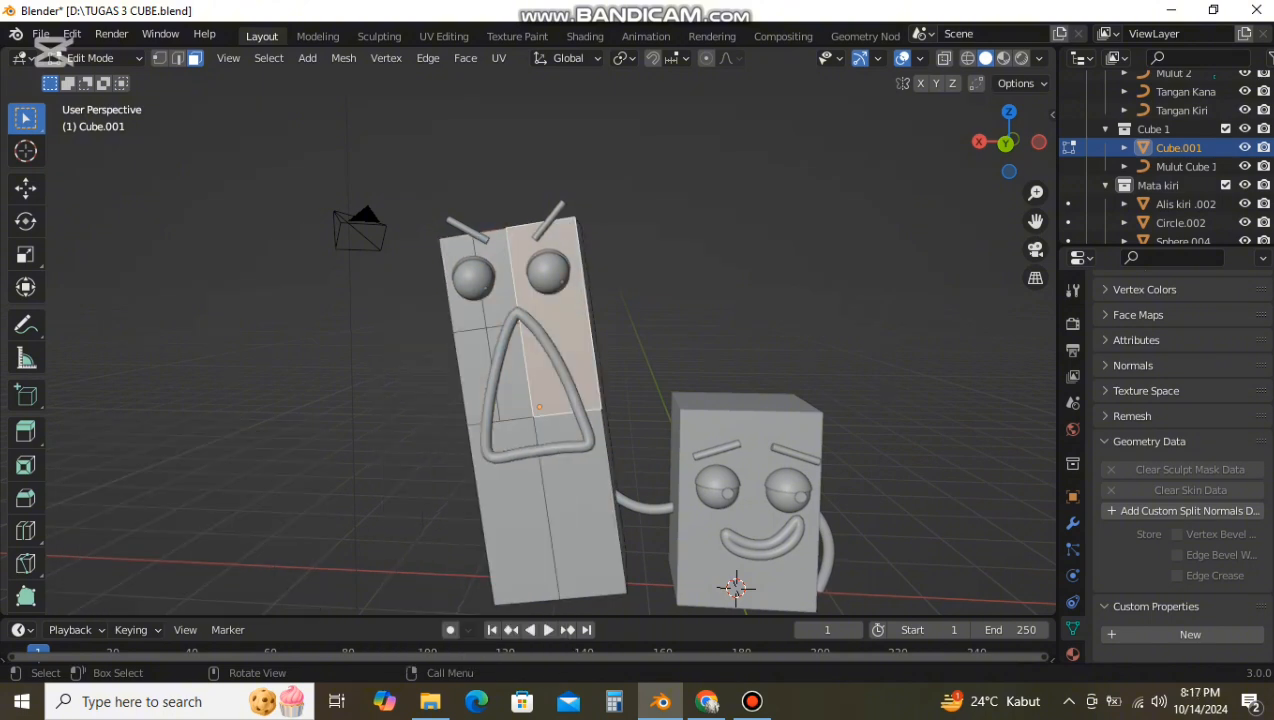
Step: Try subdividing the remaining three quarters of the tall cube's front face one by one, and undo the attempts
right_click(554, 342)
click(554, 336)
click(530, 465)
right_click(535, 462)
click(560, 455)
right_click(556, 450)
click(545, 336)
key(ctrl+z)
key(ctrl+z)
key(ctrl+z)
key(ctrl+z)
key(ctrl+z)
key(ctrl+z)
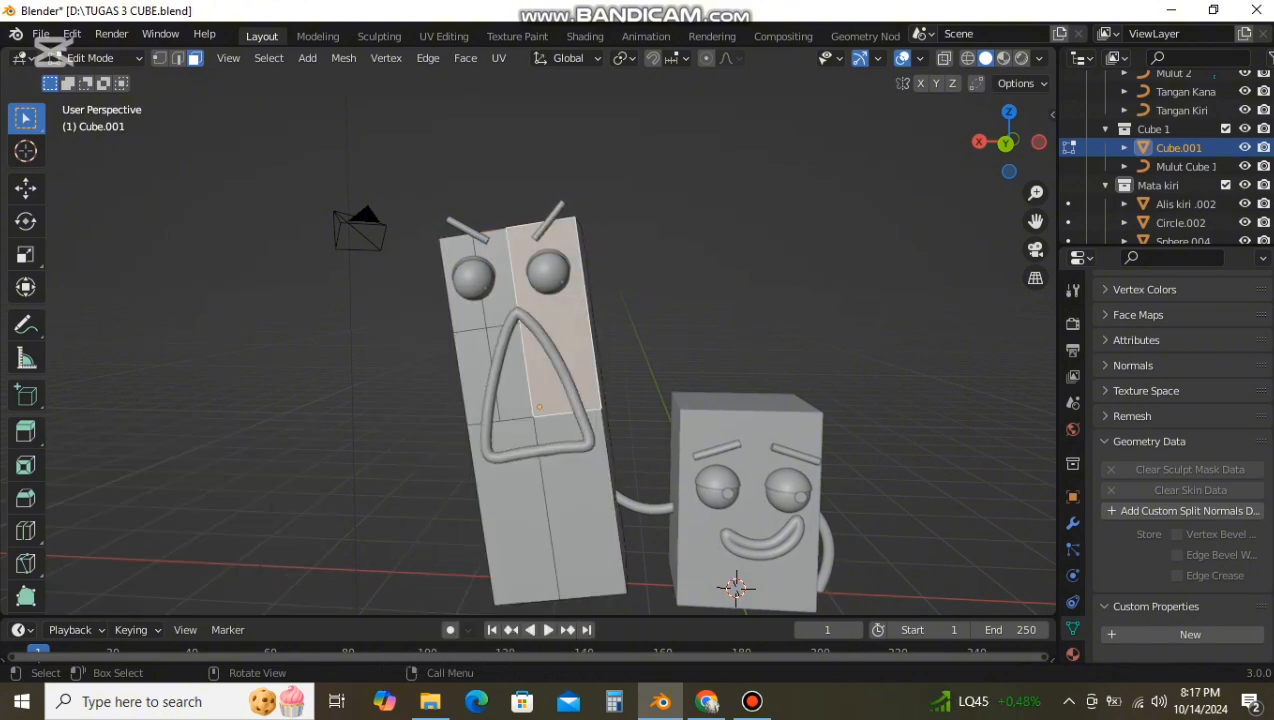
Step: Try again to subdivide the upper-right and lower-left quarters of the front face, and undo both
right_click(552, 398)
click(548, 336)
click(523, 468)
right_click(524, 466)
click(520, 336)
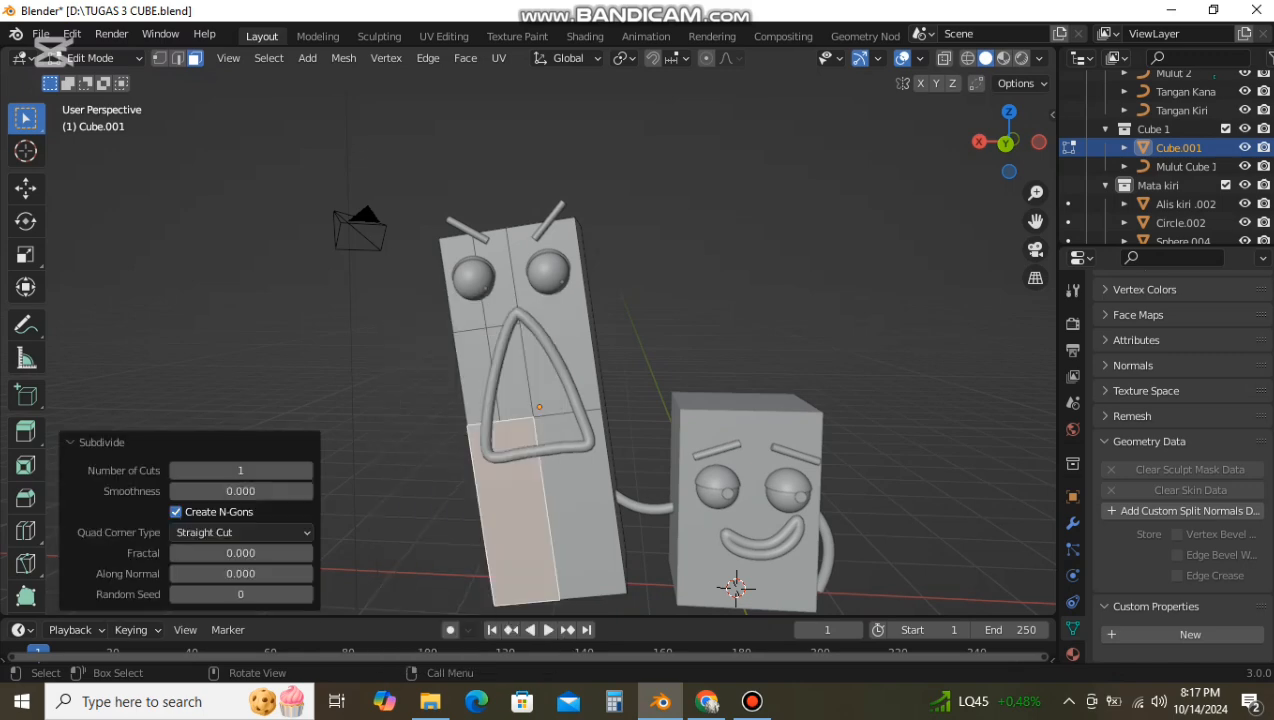
key(ctrl+z)
key(ctrl+z)
key(ctrl+z)
key(ctrl+z)
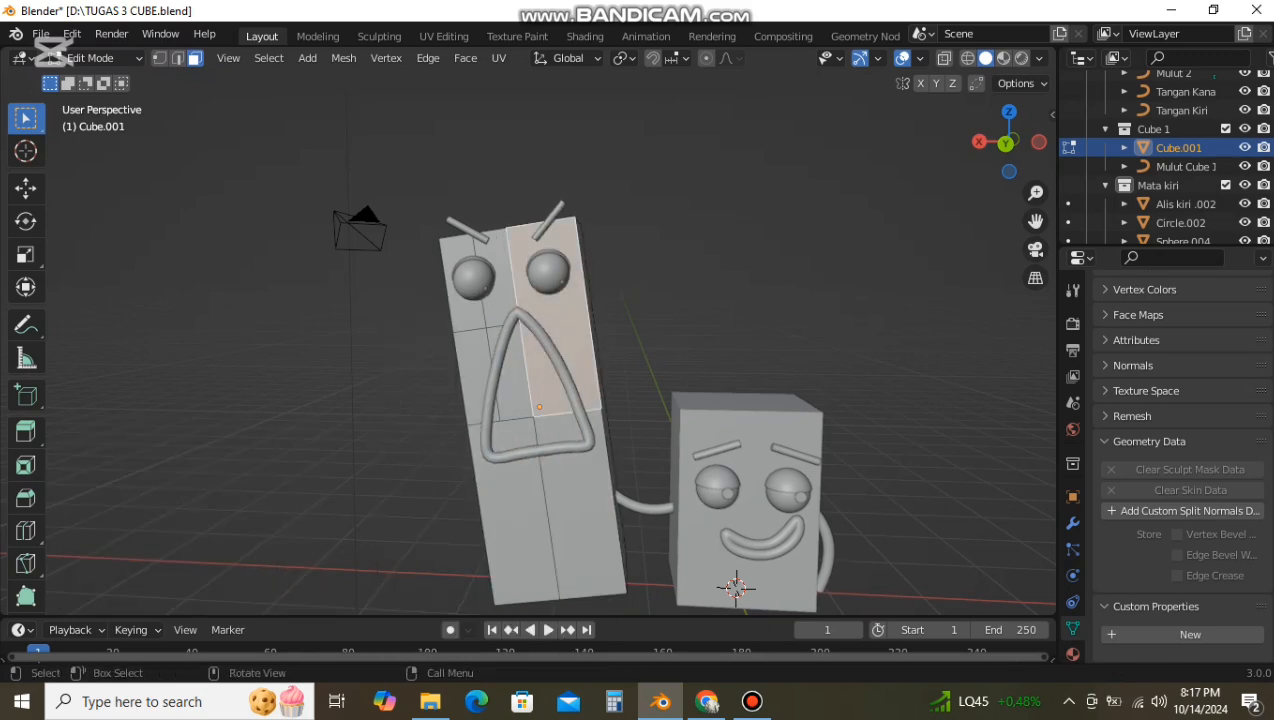
Step: Try subdividing the lower-right quarter of the front face with 3 and 4 cuts, undoing each try
click(575, 490)
right_click(520, 335)
click(520, 333)
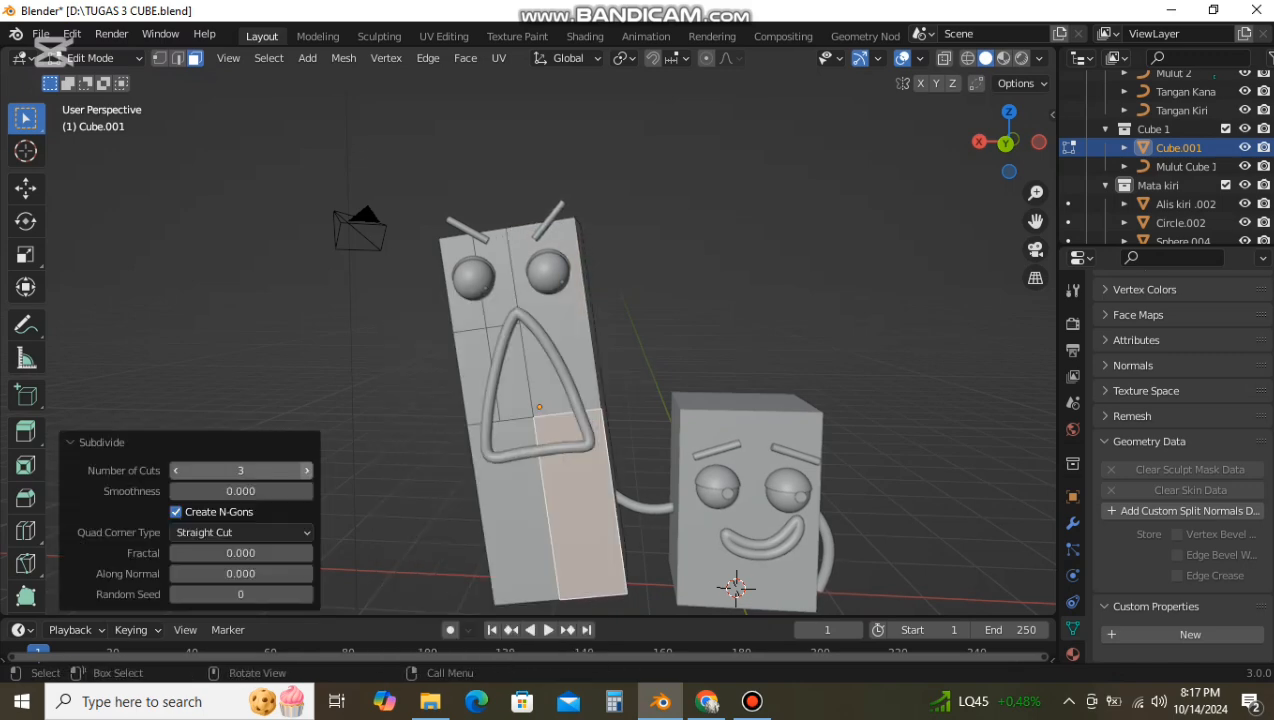
key(ctrl+z)
key(ctrl+z)
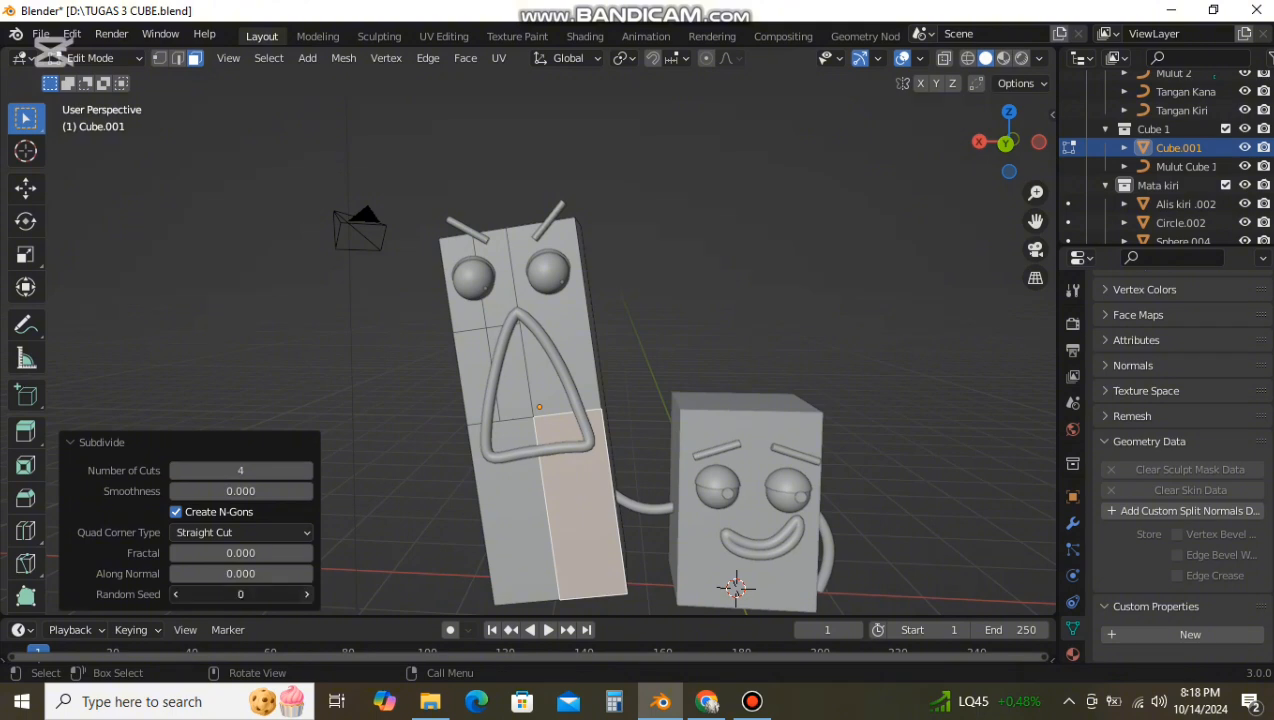
key(ctrl+z)
key(ctrl+z)
right_click(548, 337)
right_click(548, 383)
key(ctrl+z)
right_click(556, 325)
click(556, 325)
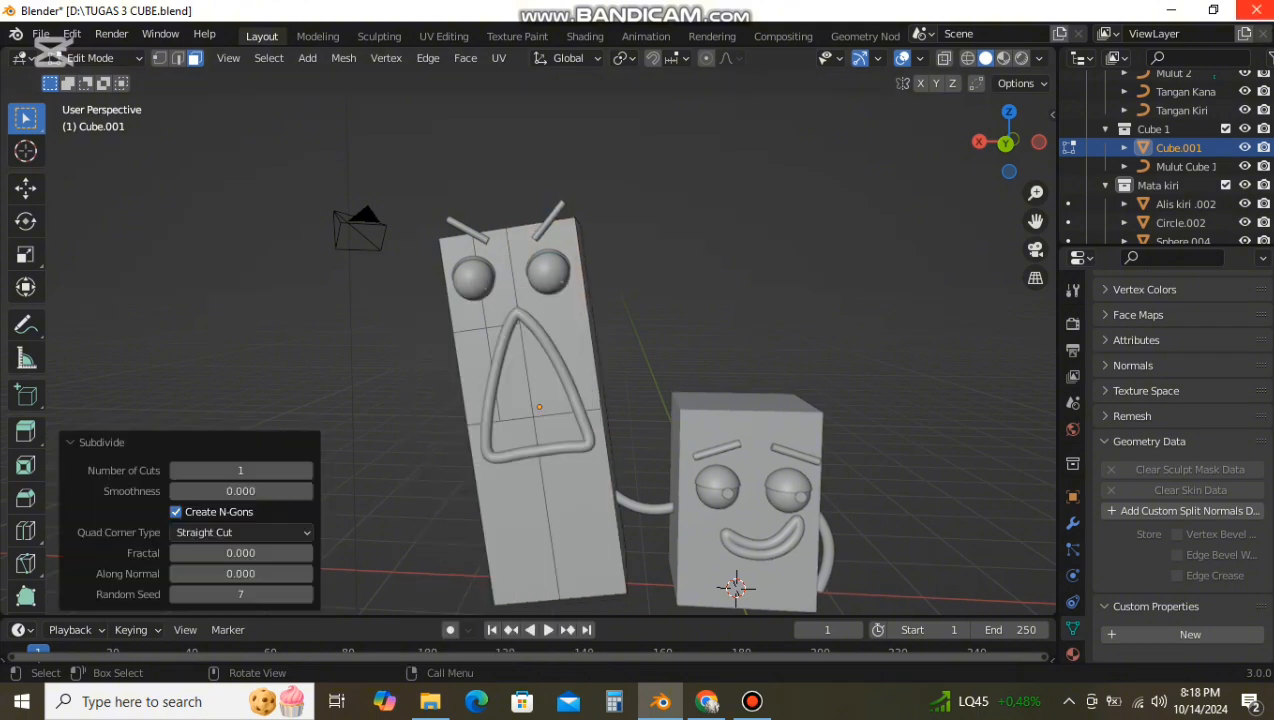
Step: Switch Cube.001 to Object Mode and back into Edit Mode
click(752, 701)
click(90, 57)
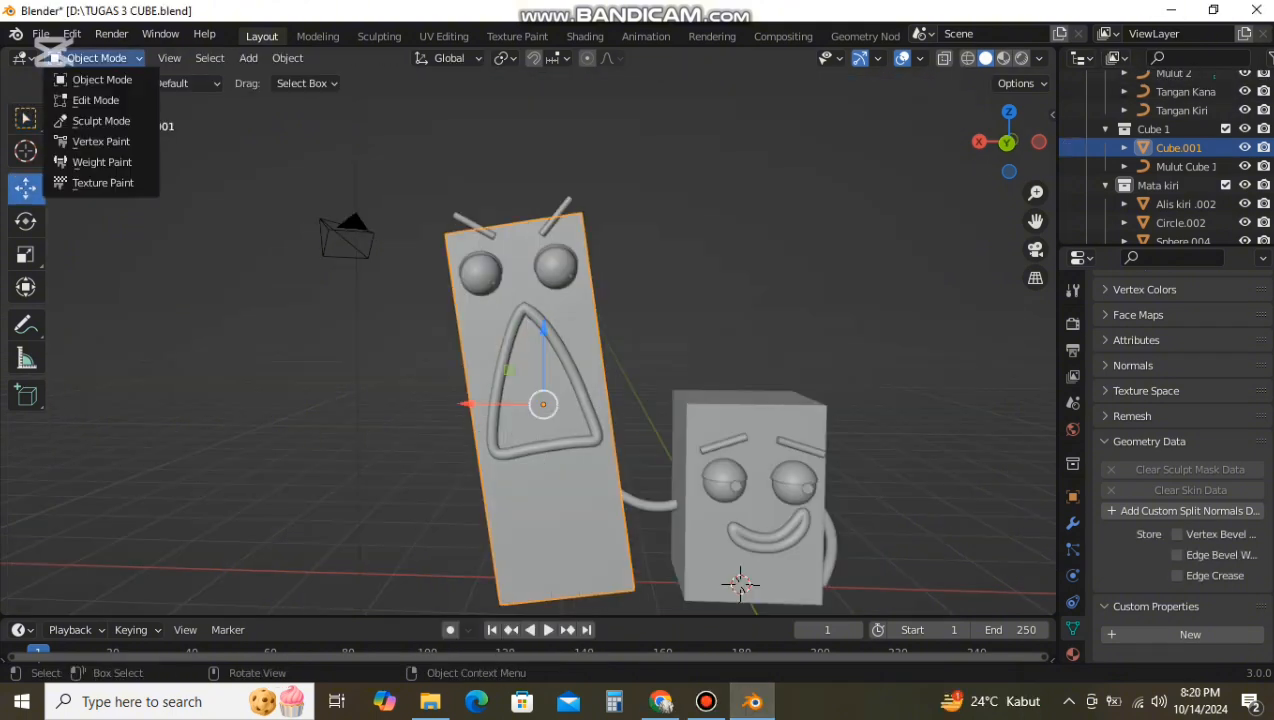
click(101, 79)
click(97, 58)
click(97, 98)
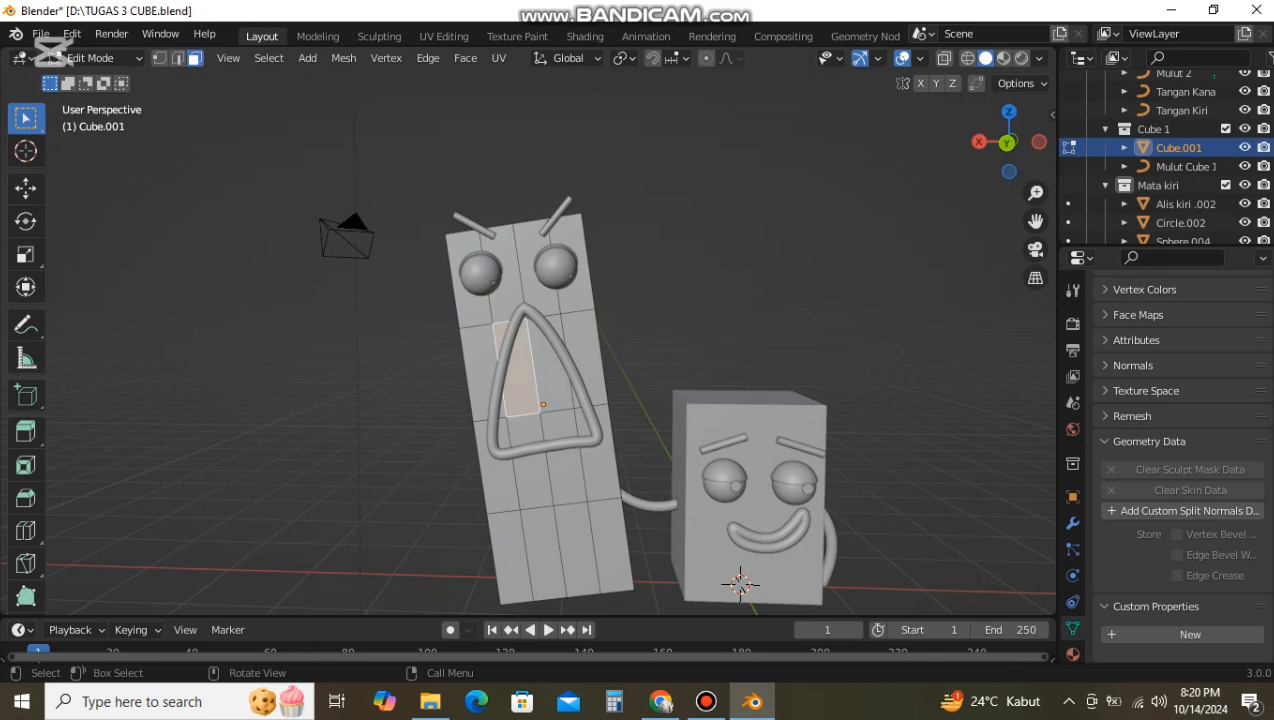
Step: Undo the front face's finer subdivision back to four quarters and redo it up to the 4×4 grid
key(ctrl+z)
key(ctrl+z)
key(ctrl+z)
key(ctrl+z)
key(ctrl+z)
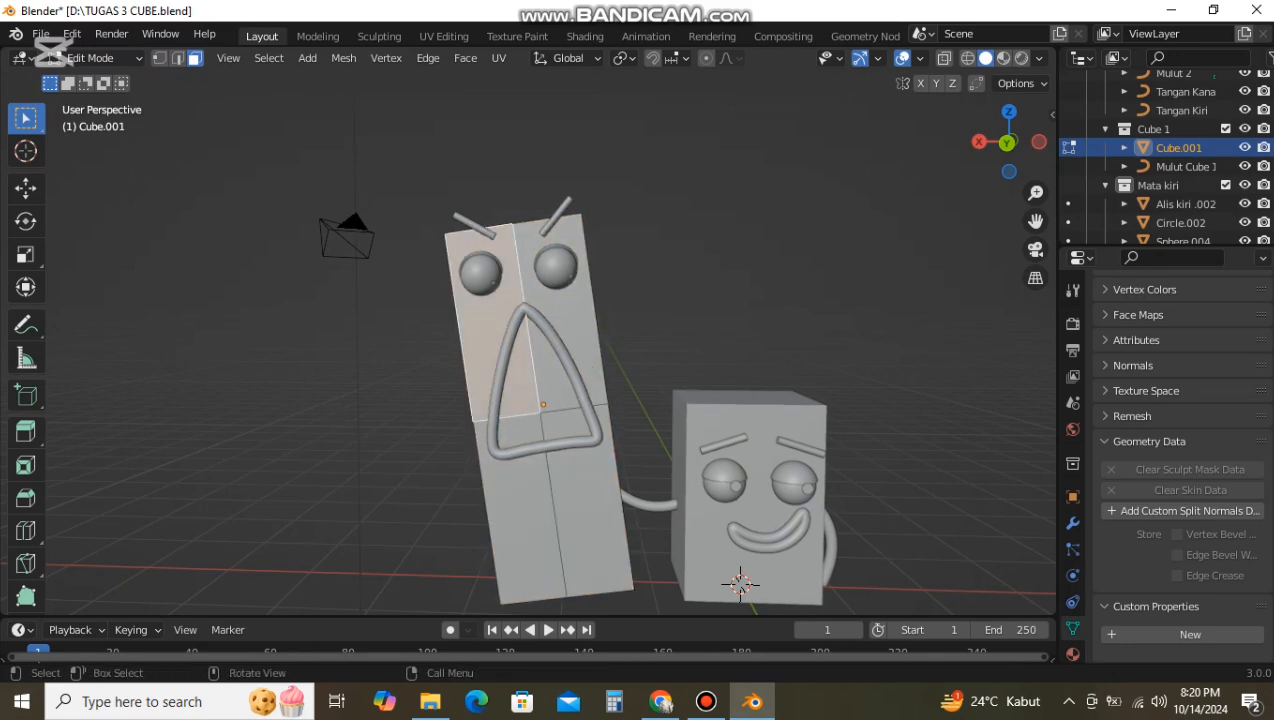
key(ctrl+shift+z)
key(ctrl+shift+z)
key(ctrl+shift+z)
key(ctrl+shift+z)
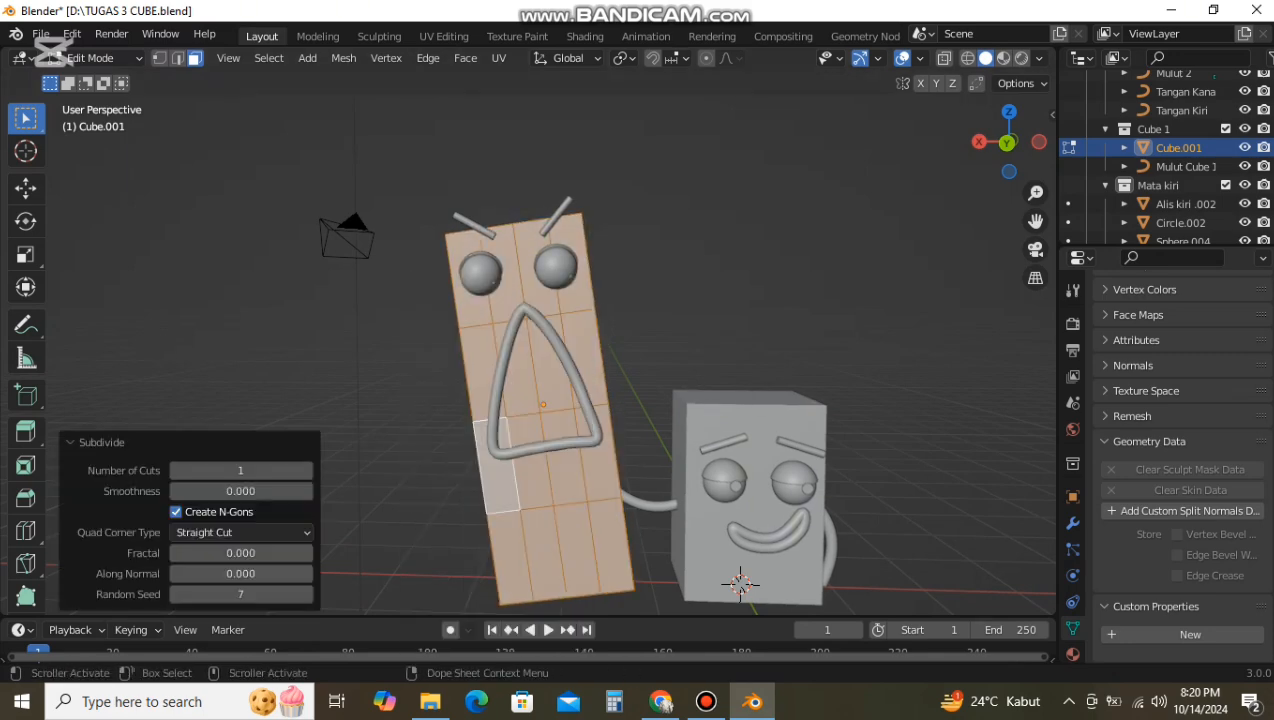
Step: Select the four middle faces of the front grid and extrude them about 0.4466 m into the cube
click(553, 365)
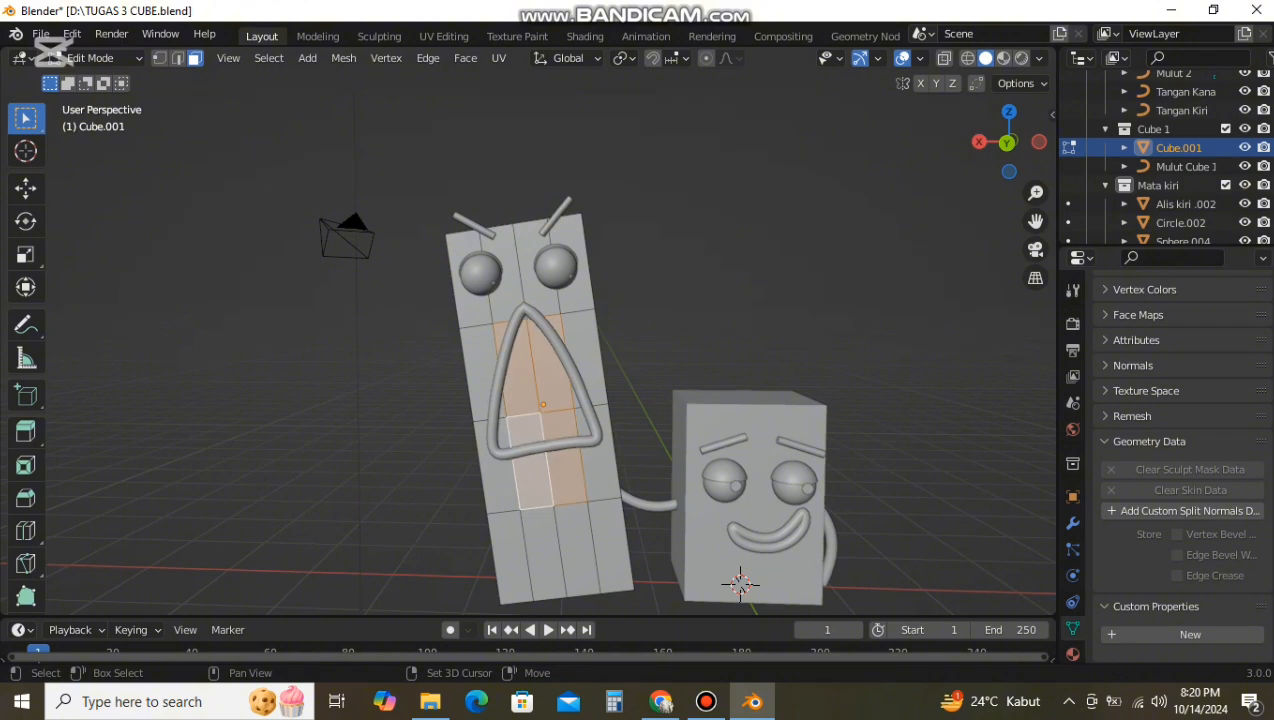
key(e)
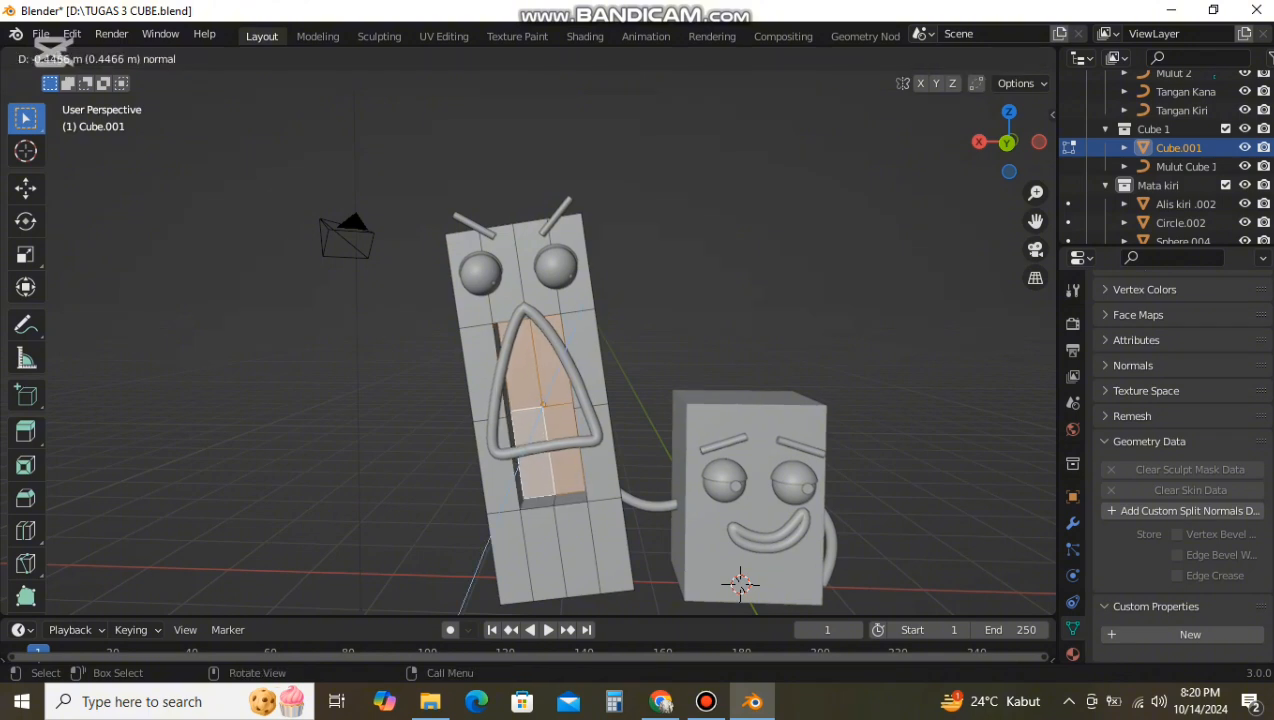
click(52, 52)
Step: Hide the Mata kiri and Mata Kanan.002 eye collections
click(1244, 186)
scroll(1244, 187, down, 3)
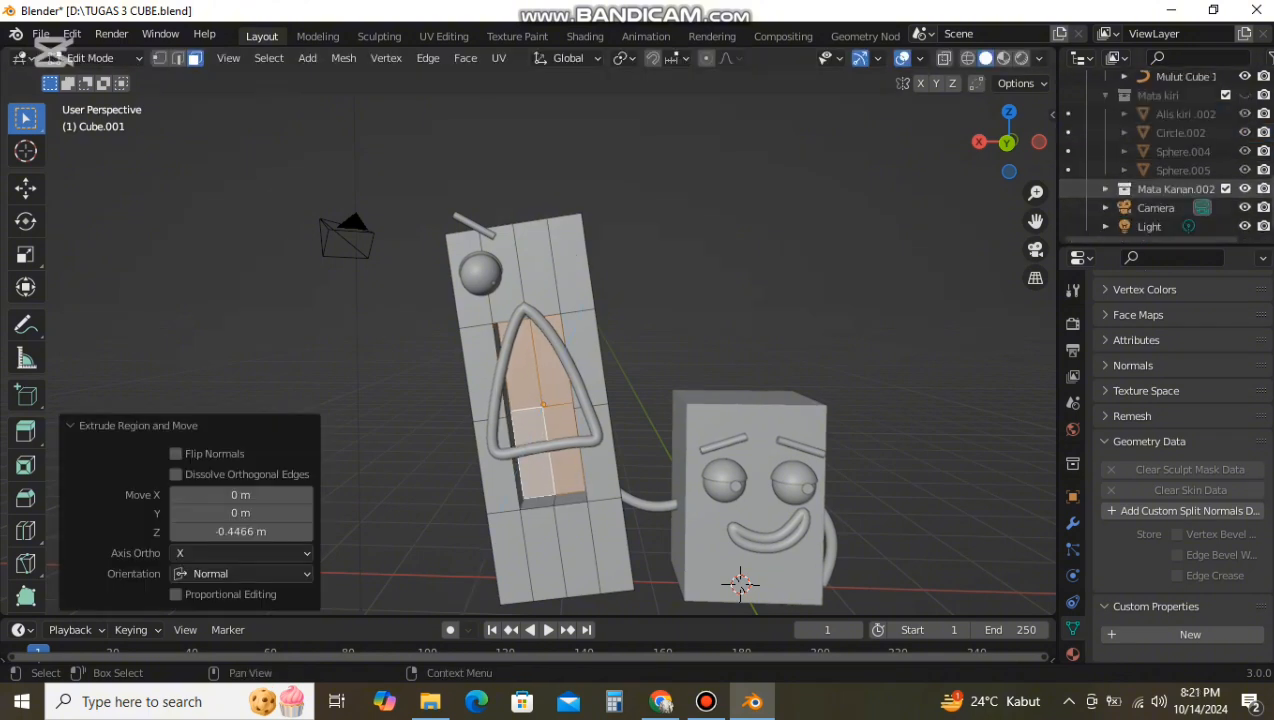
click(1244, 188)
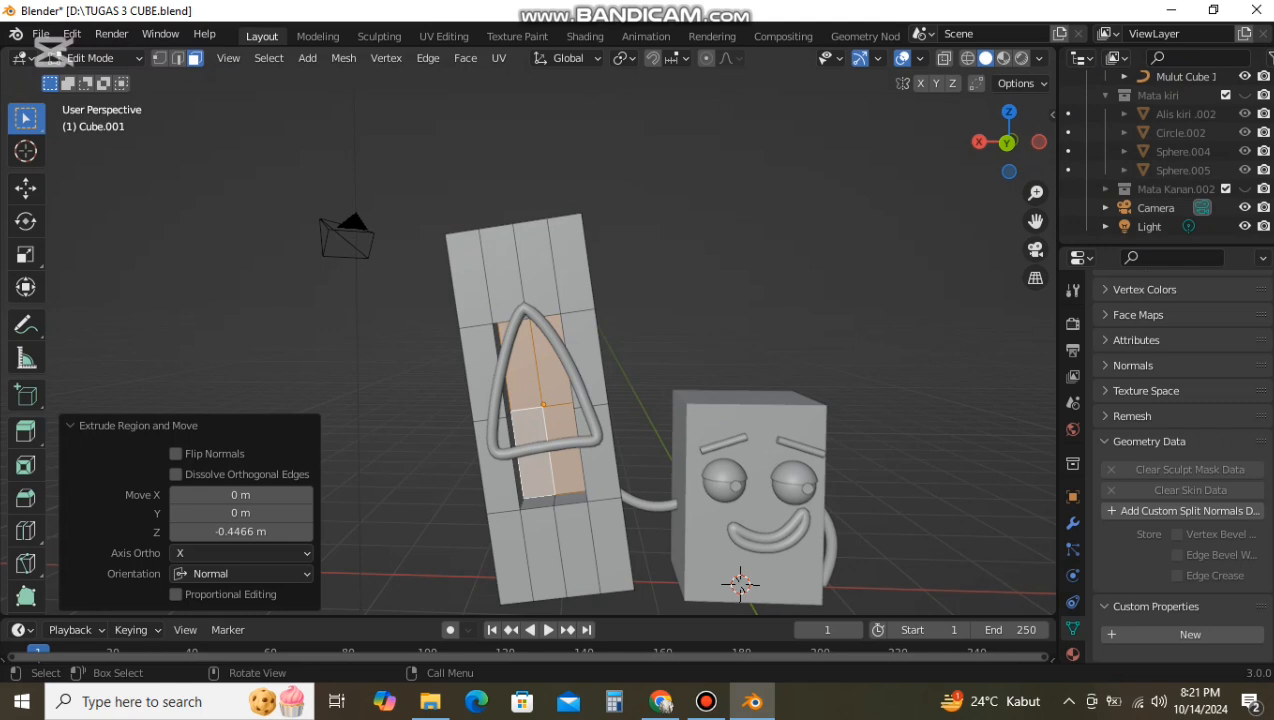
Step: Switch to vertex select mode and examine how the extruded mouth recess sits against the triangular mouth curve
scroll(508, 398, up, 2)
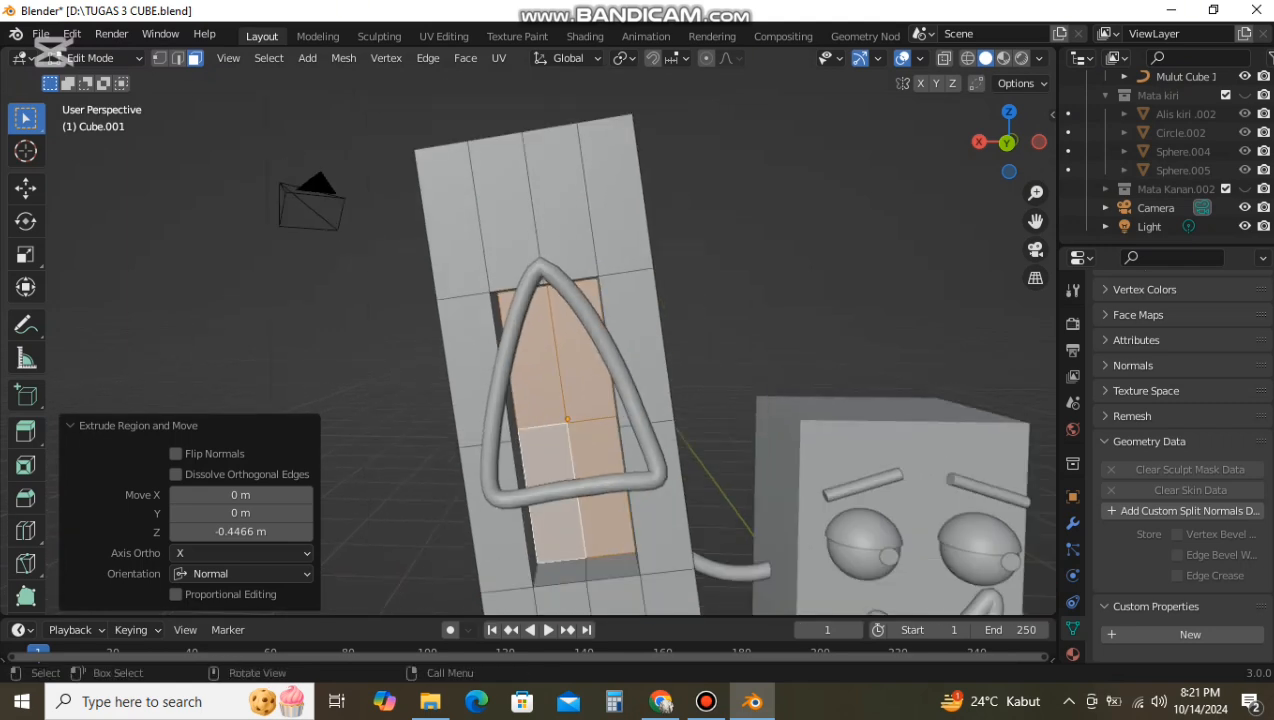
click(1007, 143)
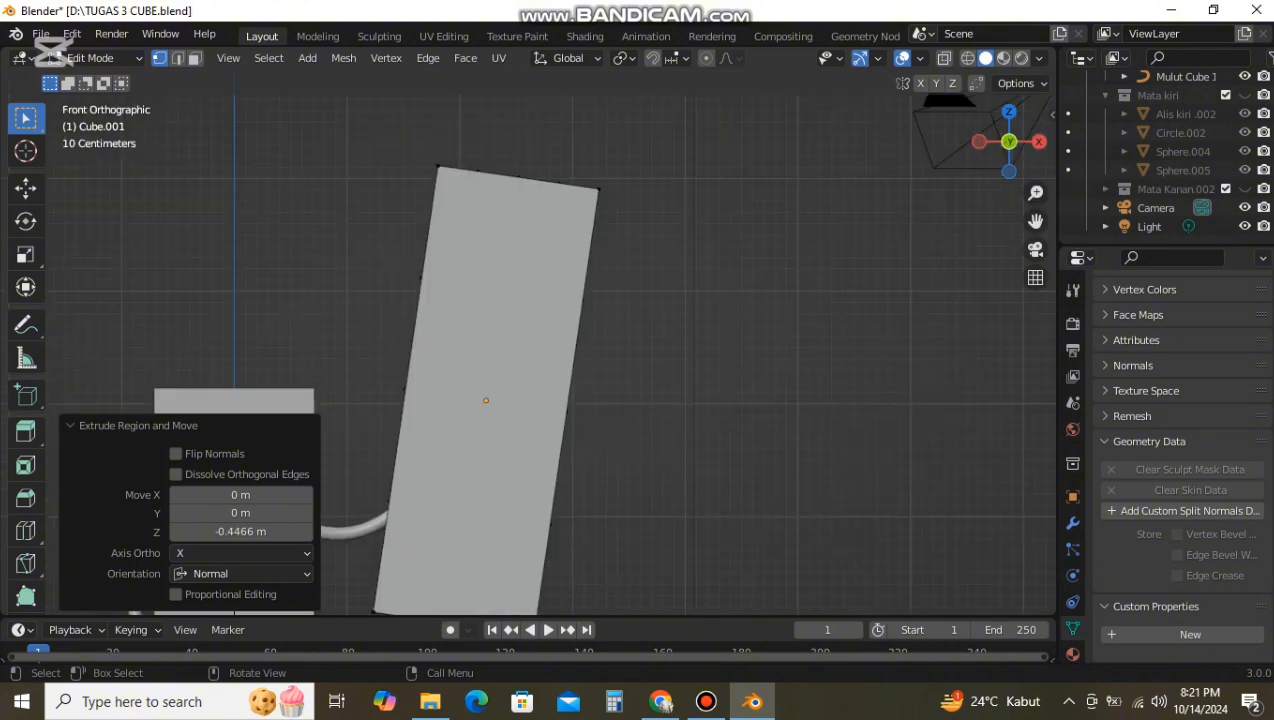
middle_drag(700, 380, 662, 396)
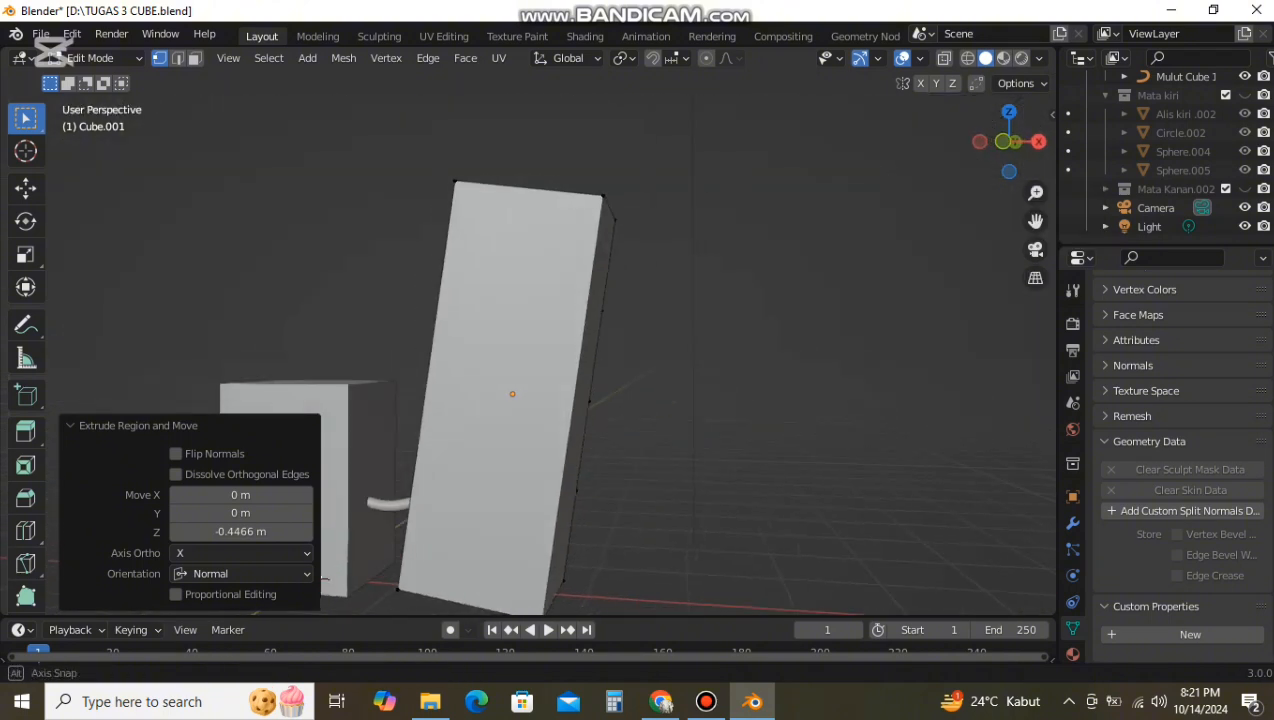
click(1008, 142)
key(ctrl+z)
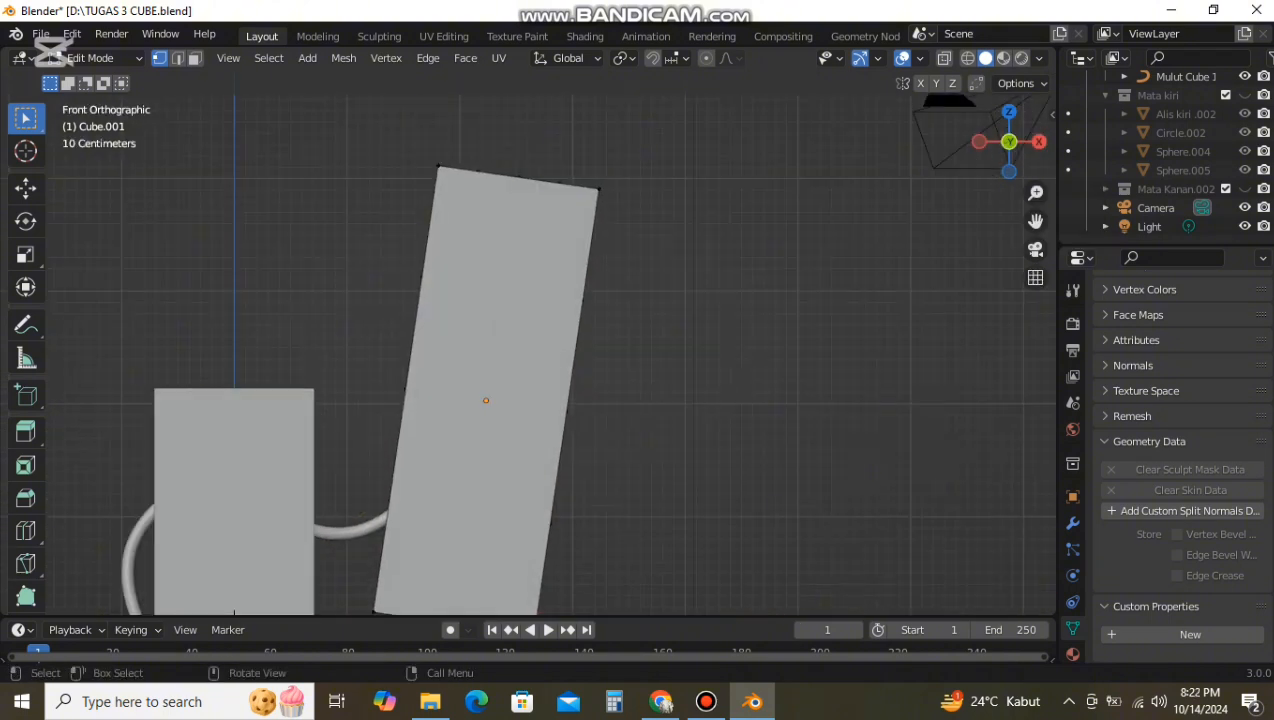
middle_drag(957, 252, 540, 270)
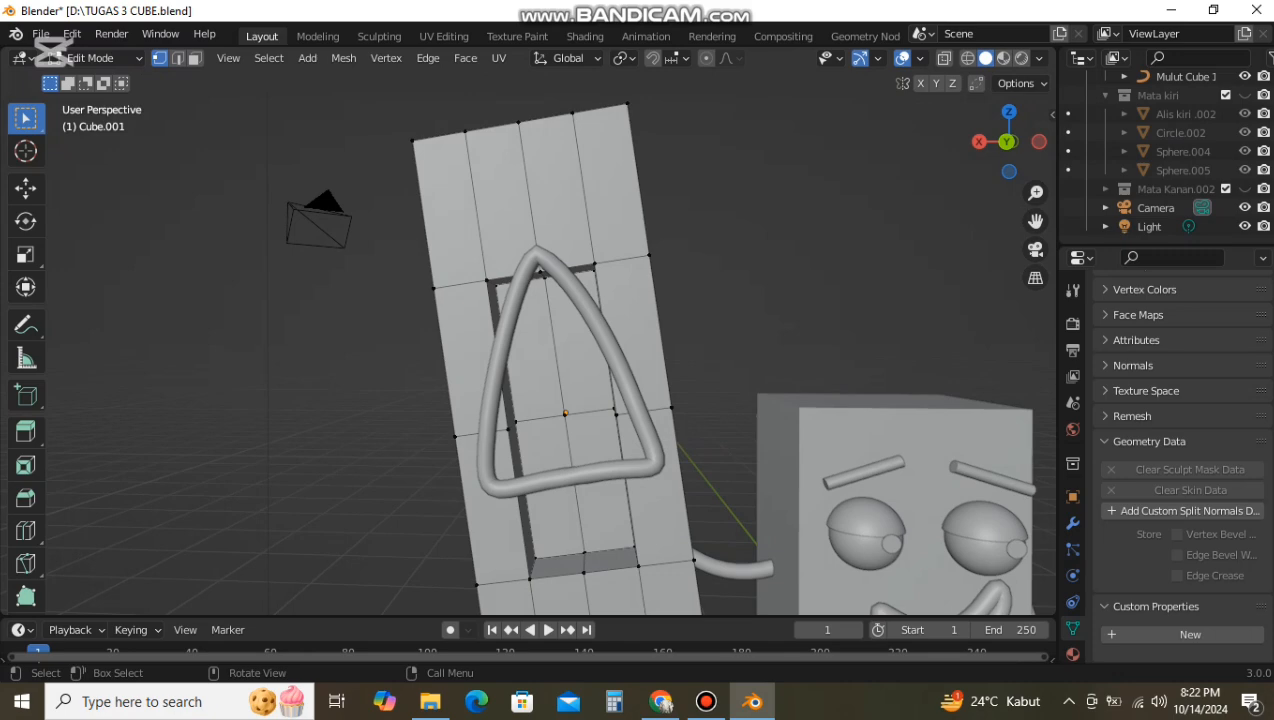
click(1007, 142)
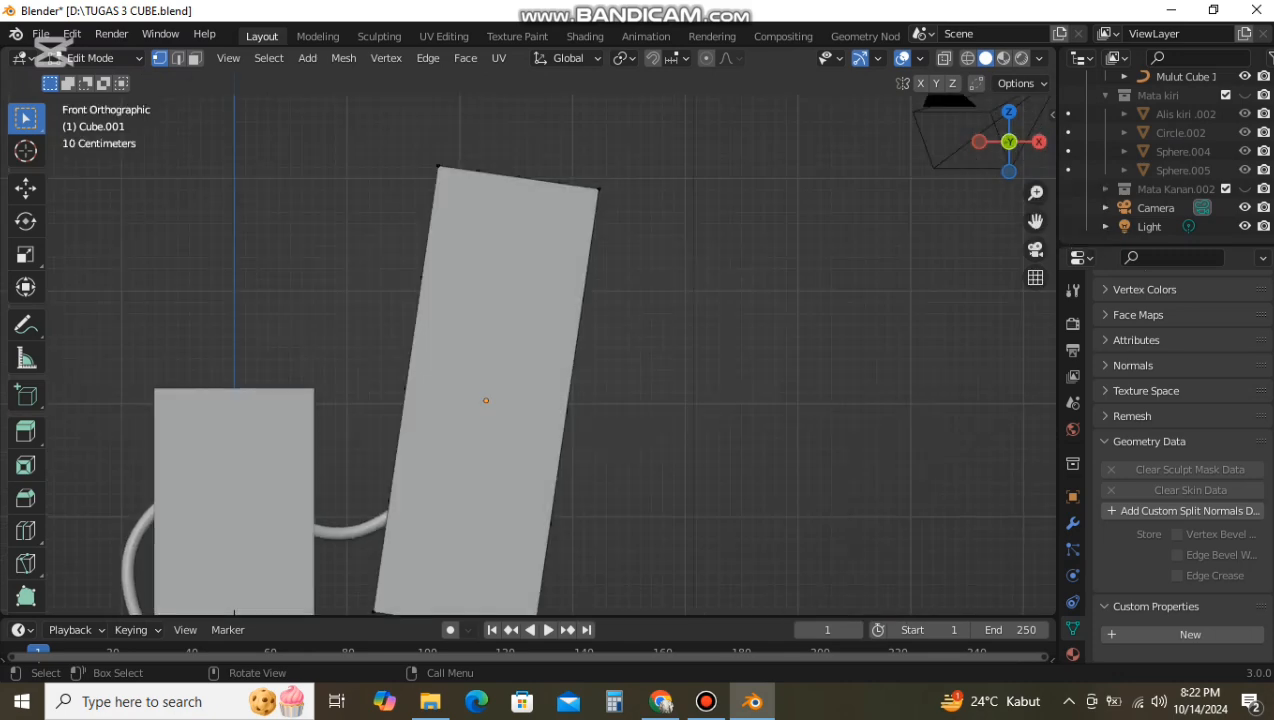
middle_drag(900, 260, 480, 265)
scroll(480, 265, down, 2)
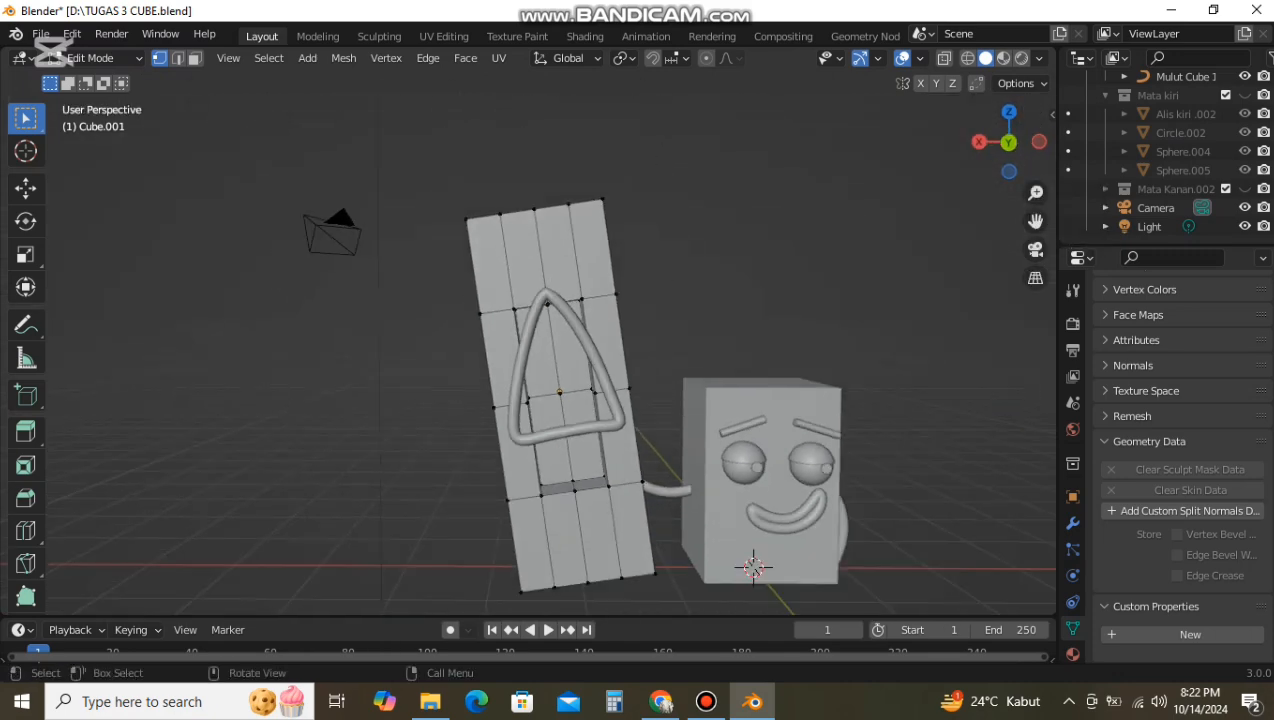
Step: Move the upper and side vertices of the mouth recess inward to follow the triangular mouth curve
key(g)
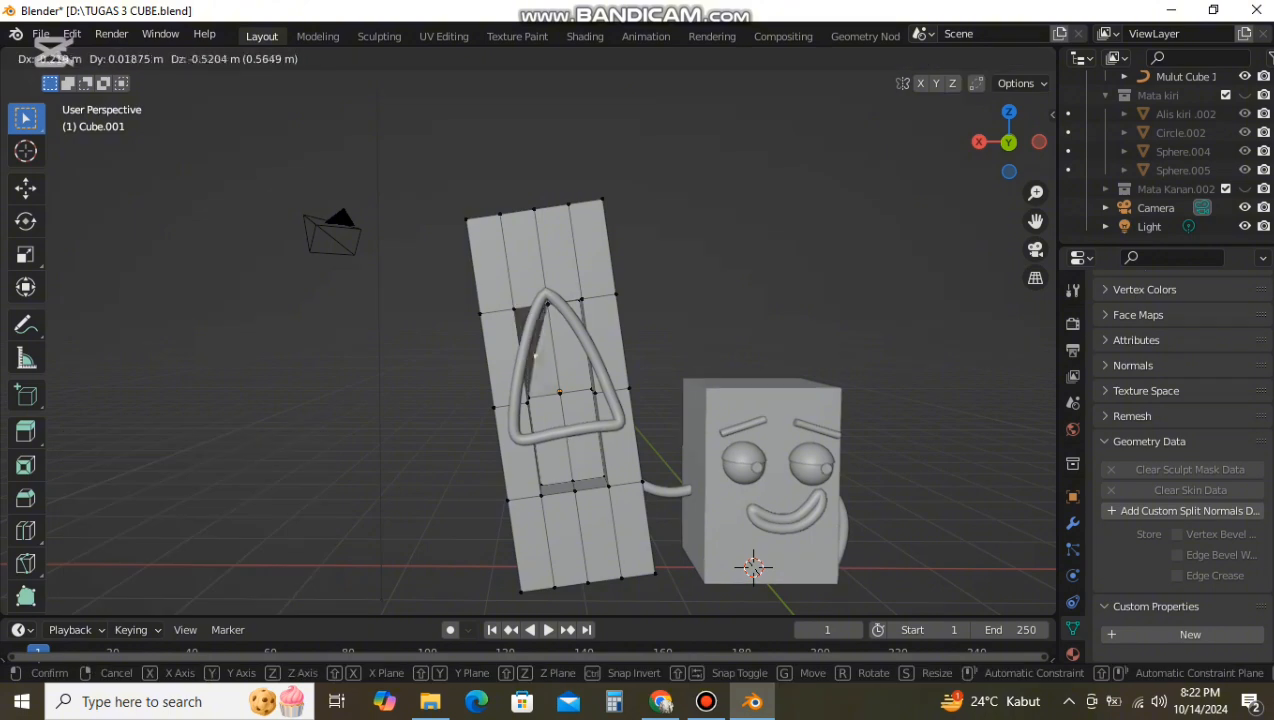
key(Return)
key(g)
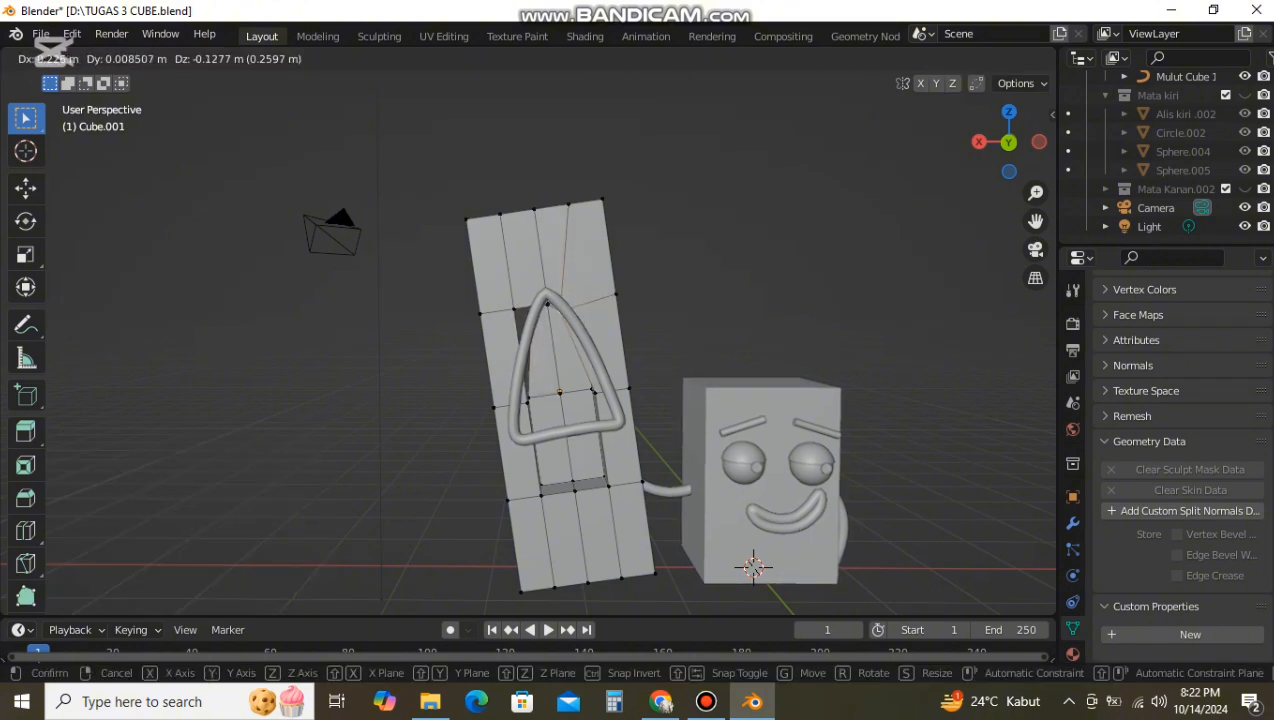
key(Return)
key(g)
key(Return)
key(g)
key(Return)
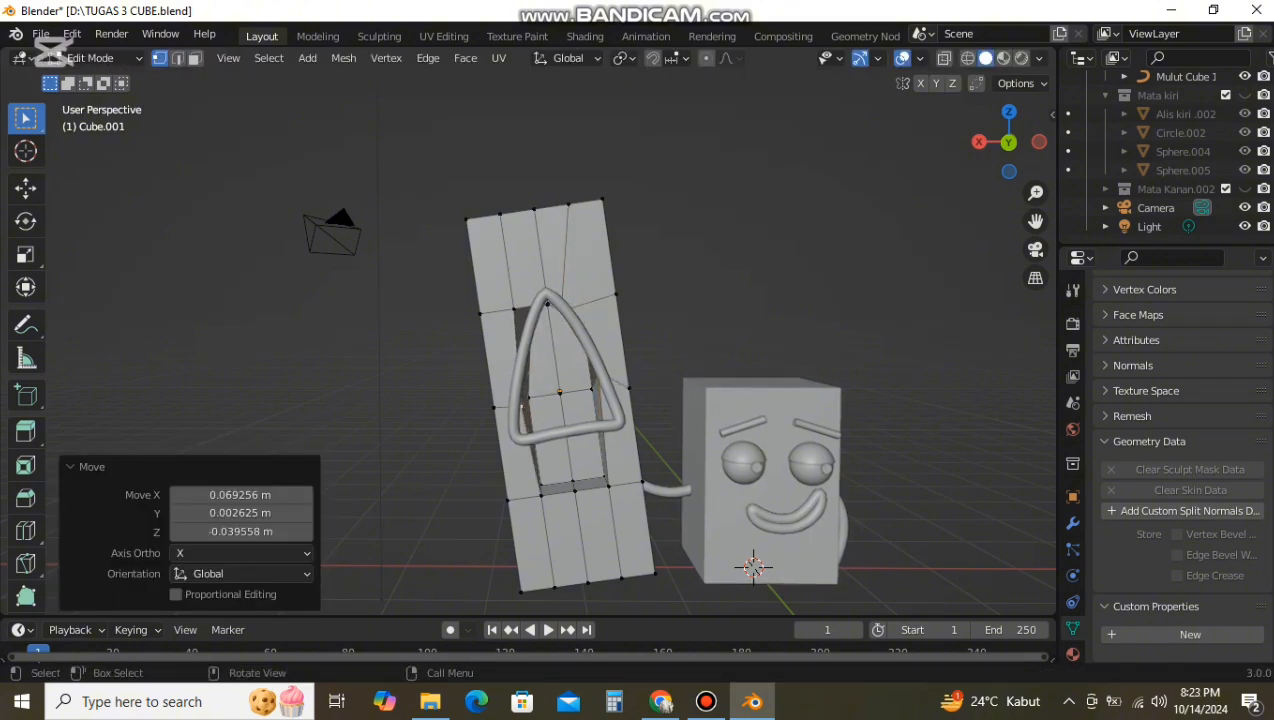
Step: Raise the bottom vertices of the mouth recess to the lower bar of the mouth curve
key(g)
key(Return)
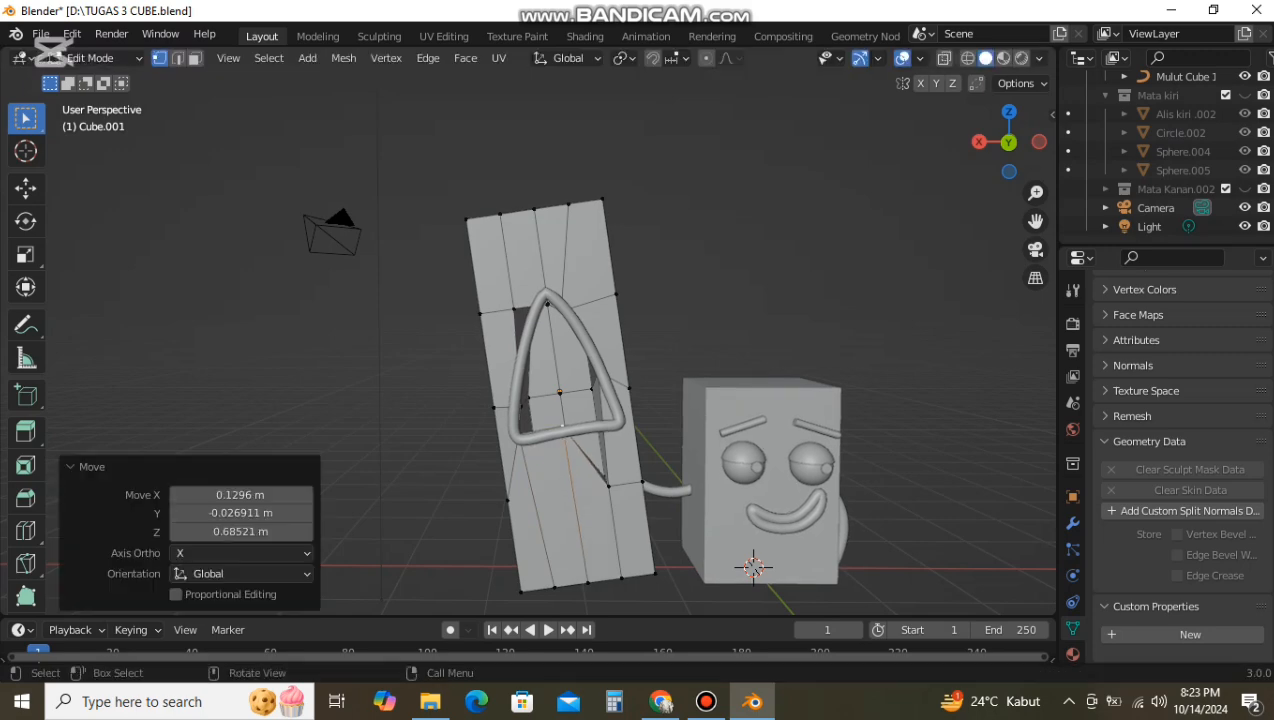
key(g)
key(Return)
Step: Move the recess's upper-left rim vertex and its top middle vertex toward the tip of the mouth curve
scroll(557, 345, up, 5)
key(g)
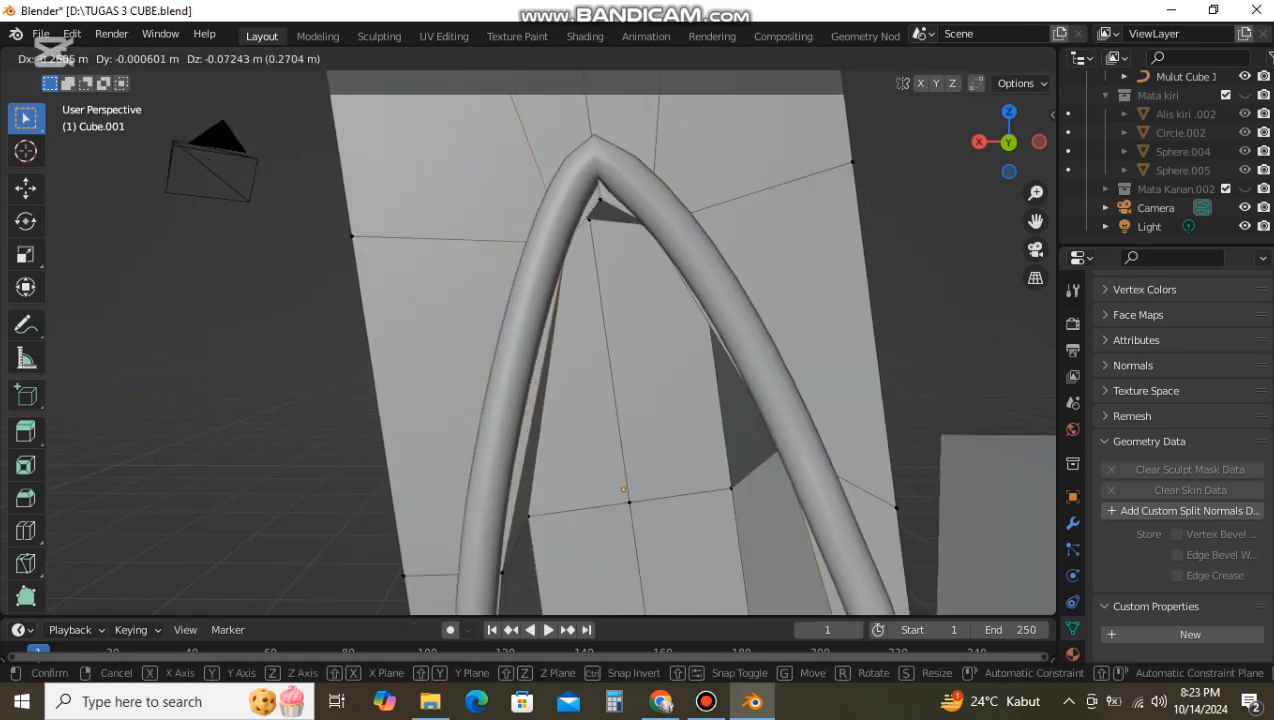
key(Return)
click(600, 200)
key(g)
key(Return)
Step: Nudge the rim vertices near the mouth curve's tip so they sit behind the curve
middle_drag(600, 185, 513, 167)
click(605, 143)
key(g)
key(Return)
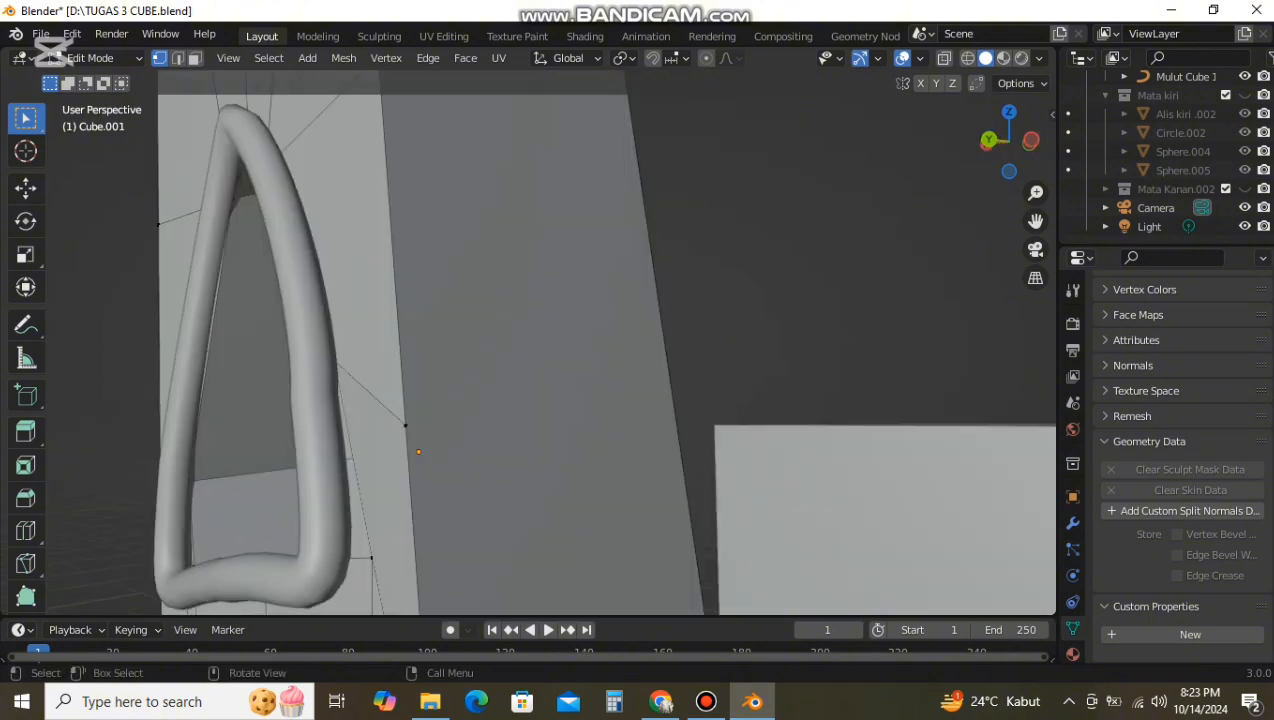
key(g)
click(240, 202)
Step: Move the recess's right-side rim vertex and its bottom middle vertex behind the edges of the mouth curve
middle_drag(240, 202, 373, 200)
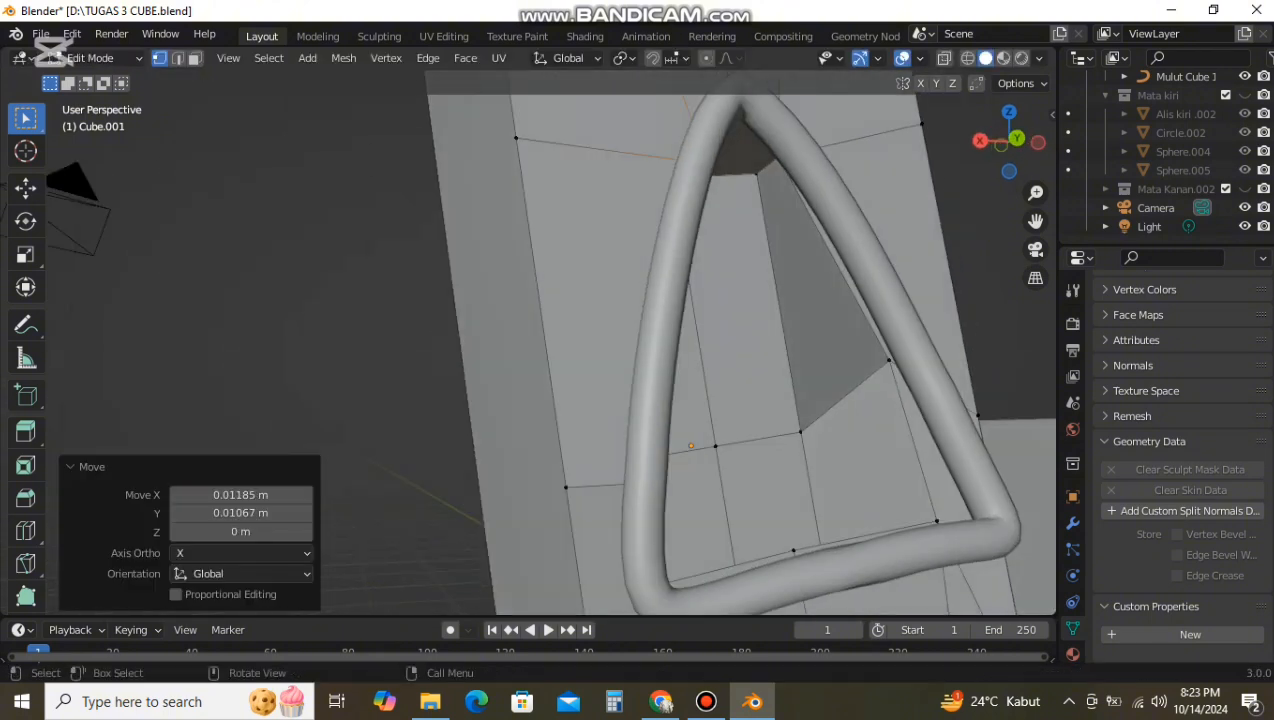
click(889, 360)
key(g)
click(887, 350)
key(g)
click(772, 563)
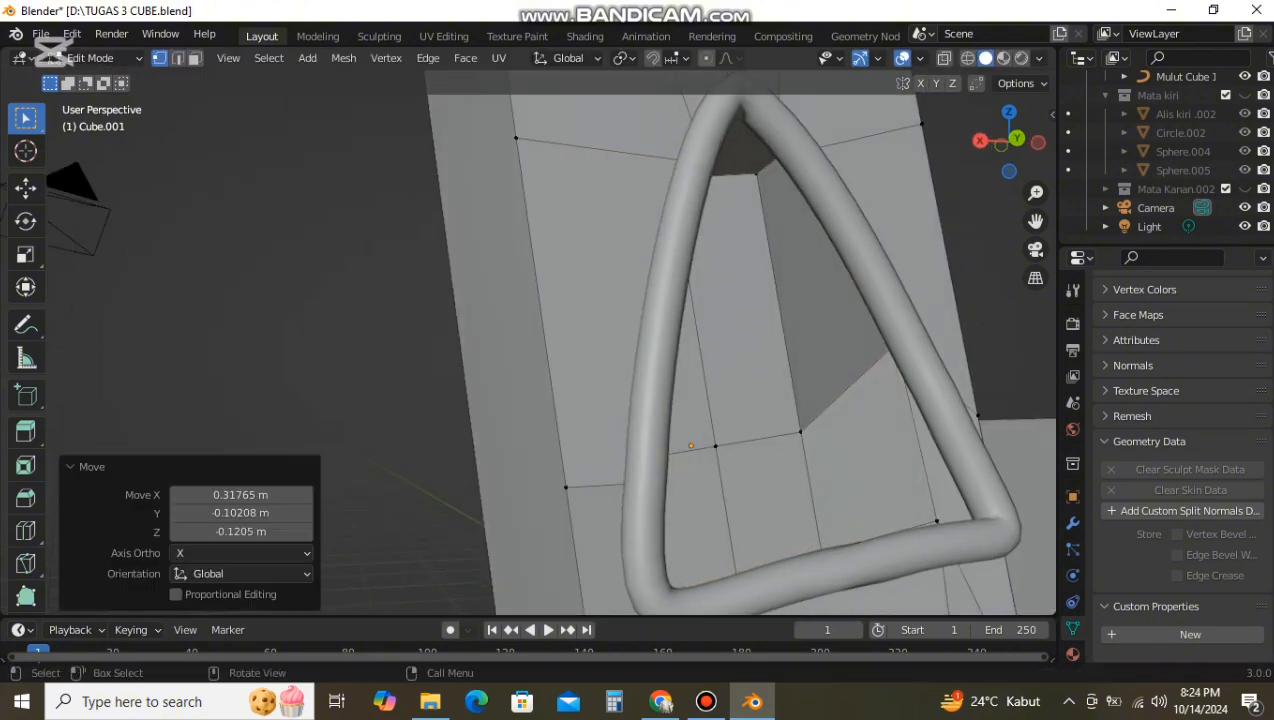
key(g)
right_click(800, 555)
Step: Move the recess's lower-right vertex into the curve's corner and nudge the lower-left vertex slightly down behind the curve
click(937, 521)
key(g)
click(985, 515)
middle_drag(985, 515, 893, 548)
scroll(950, 545, down, 3)
click(400, 523)
key(g)
click(397, 526)
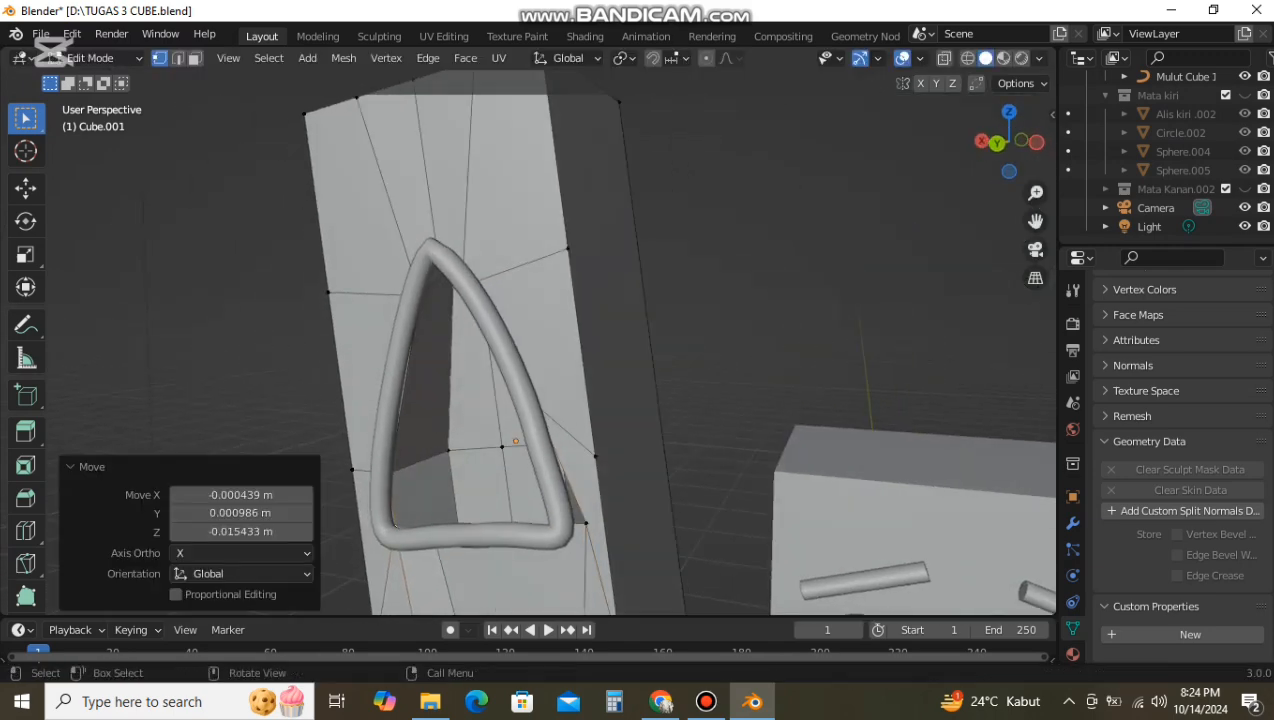
Step: Bring the protruding lower-right vertex of the recess back inside the mouth curve's lower-right corner
click(586, 523)
key(g)
click(557, 521)
middle_drag(557, 521, 618, 522)
click(714, 507)
key(g)
click(720, 506)
click(830, 490)
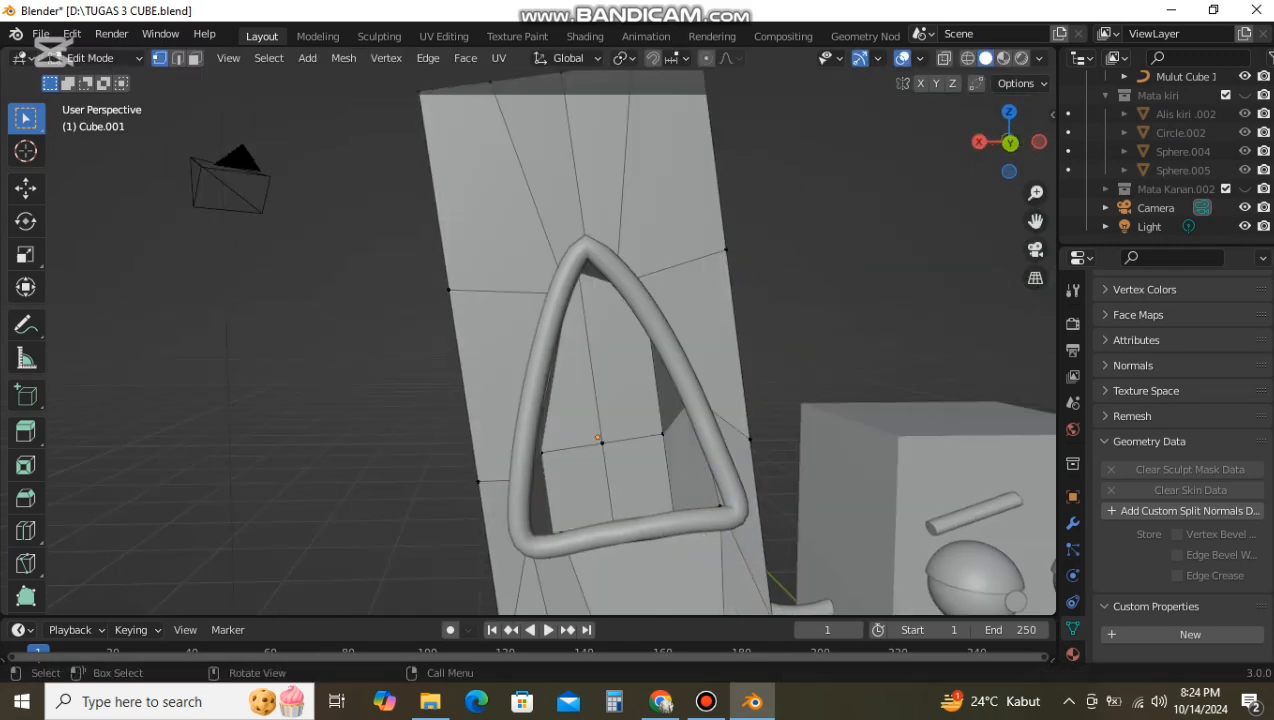
Step: In face select mode, shift the front face beside the mouth's lower-right side by about -0.029 m along X
mouse_move(830, 490)
middle_down()
mouse_move(735, 520)
mouse_move(830, 477)
middle_up()
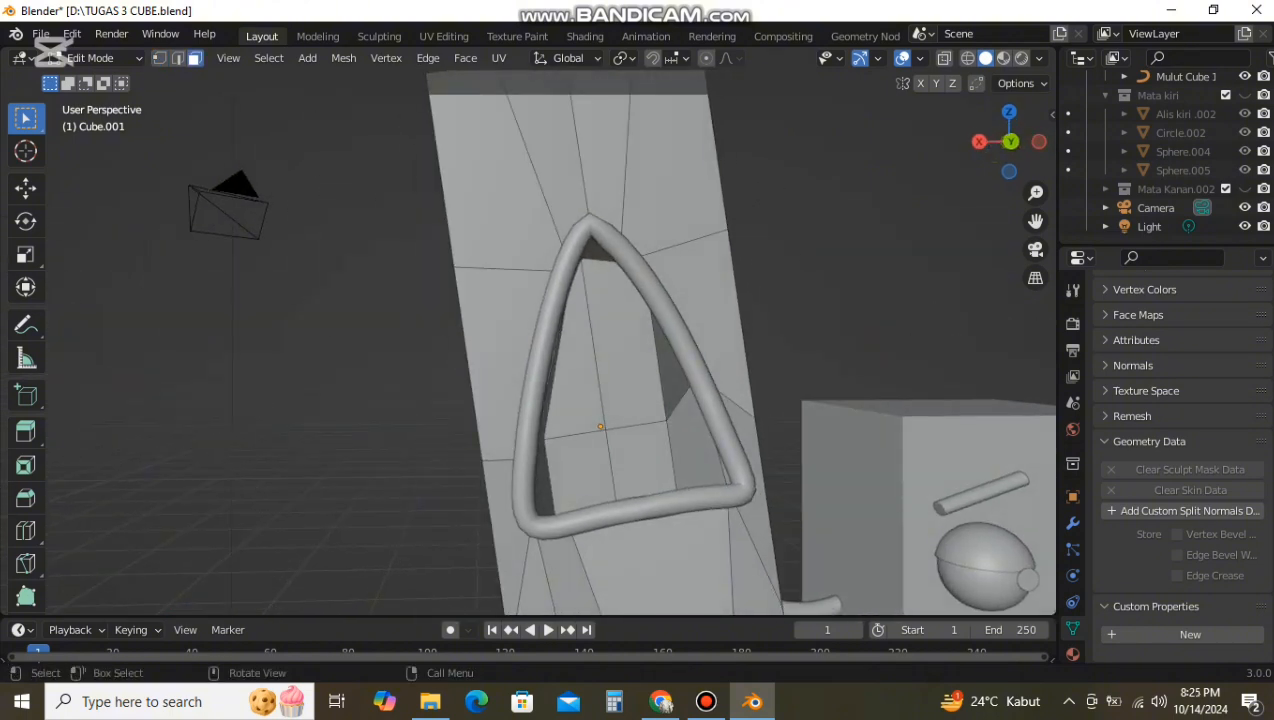
key(g)
click(745, 470)
middle_drag(745, 470, 690, 470)
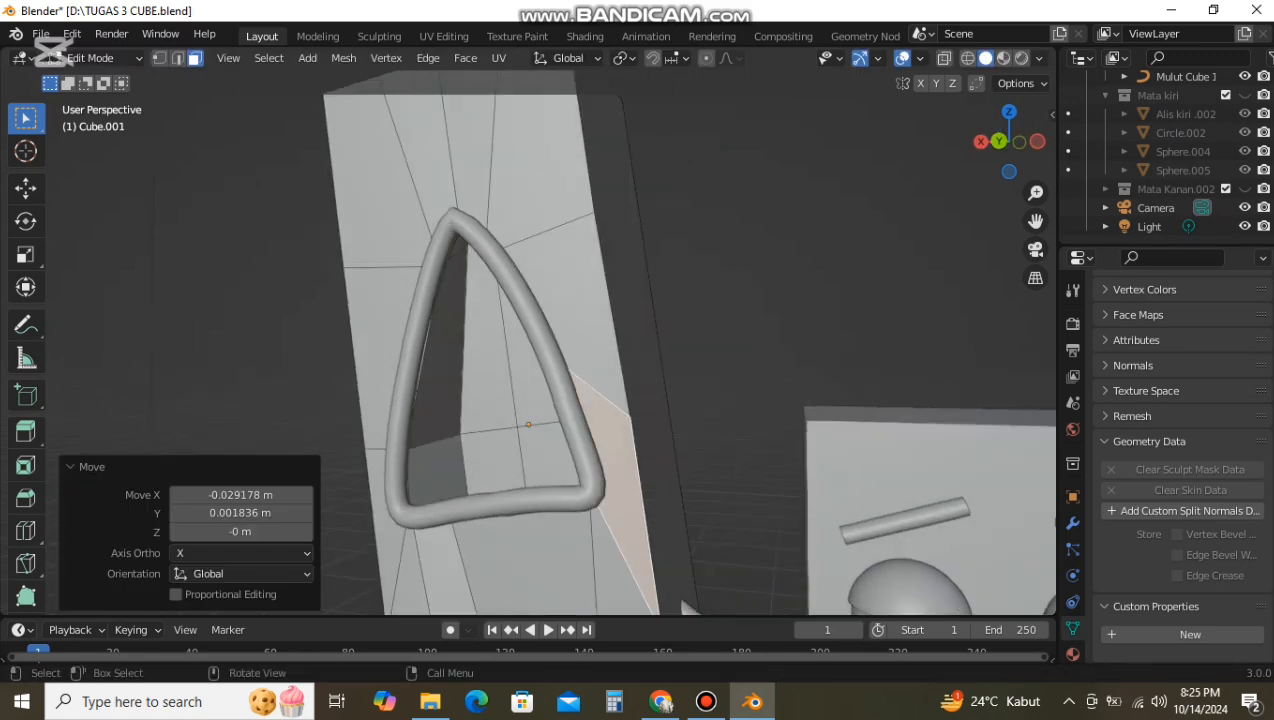
Step: Try moving the front face beside the left side of the mouth, and undo the move
click(377, 358)
key(g)
click(368, 355)
key(ctrl+z)
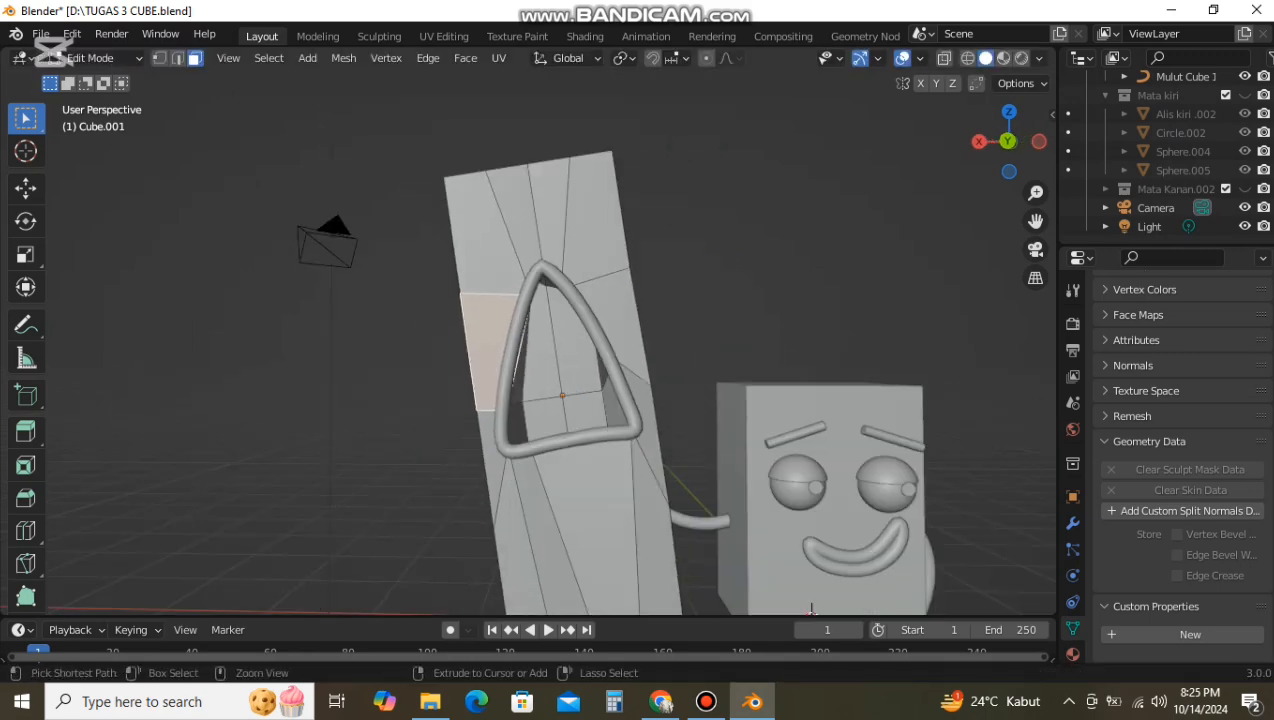
Step: Try moving the front-face vertex at the mouth curve's lower-right corner in vertex select mode, and undo the move
scroll(552, 400, up, 5)
scroll(552, 400, down, 3)
middle_drag(552, 400, 600, 392)
key(1)
click(688, 462)
key(g)
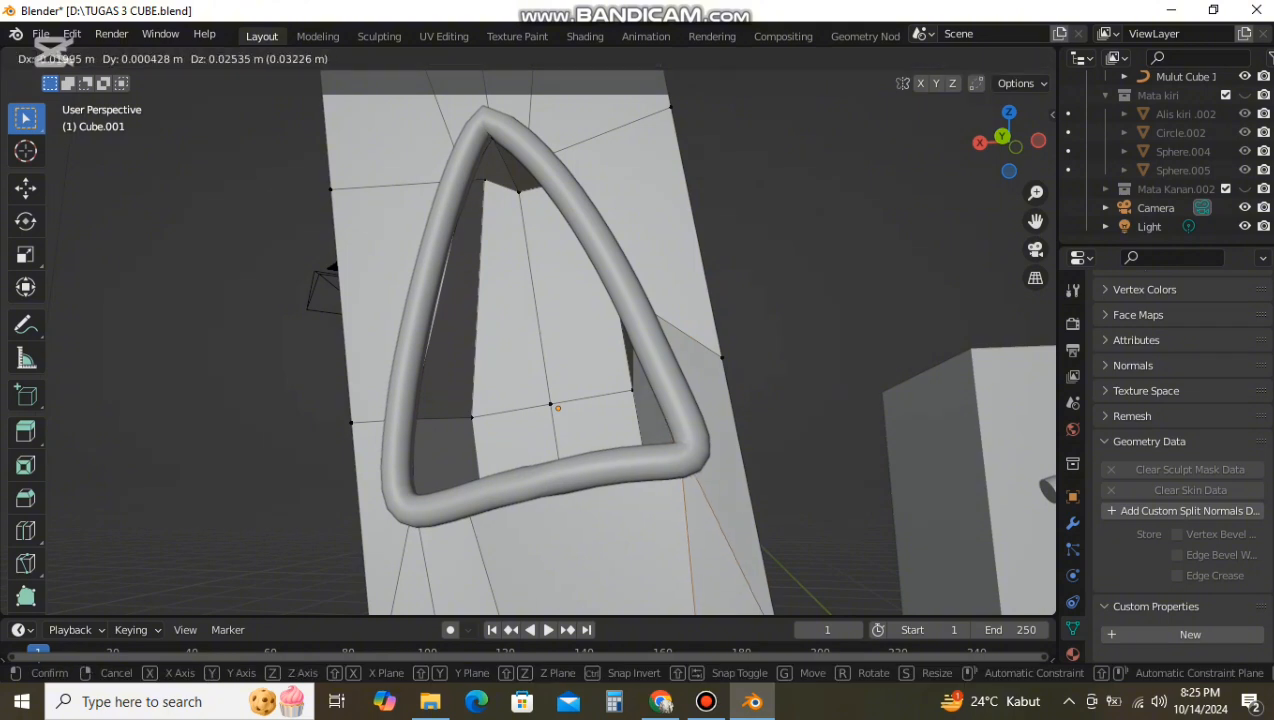
click(694, 456)
middle_drag(694, 456, 705, 490)
key(ctrl+z)
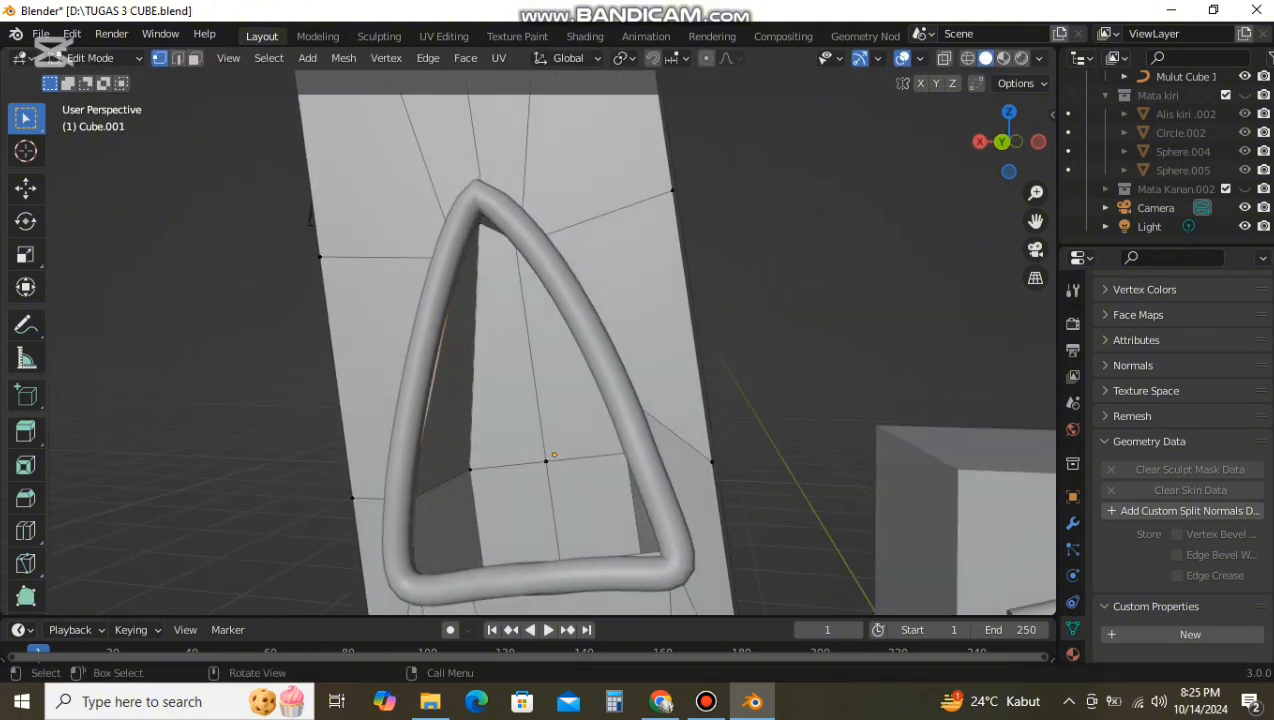
Step: Nudge the selected recess geometry about -0.022 m along Z, and spread the recess's right and left back edges behind the mouth curve
key(g)
click(440, 268)
middle_drag(440, 268, 505, 262)
middle_drag(808, 520, 766, 514)
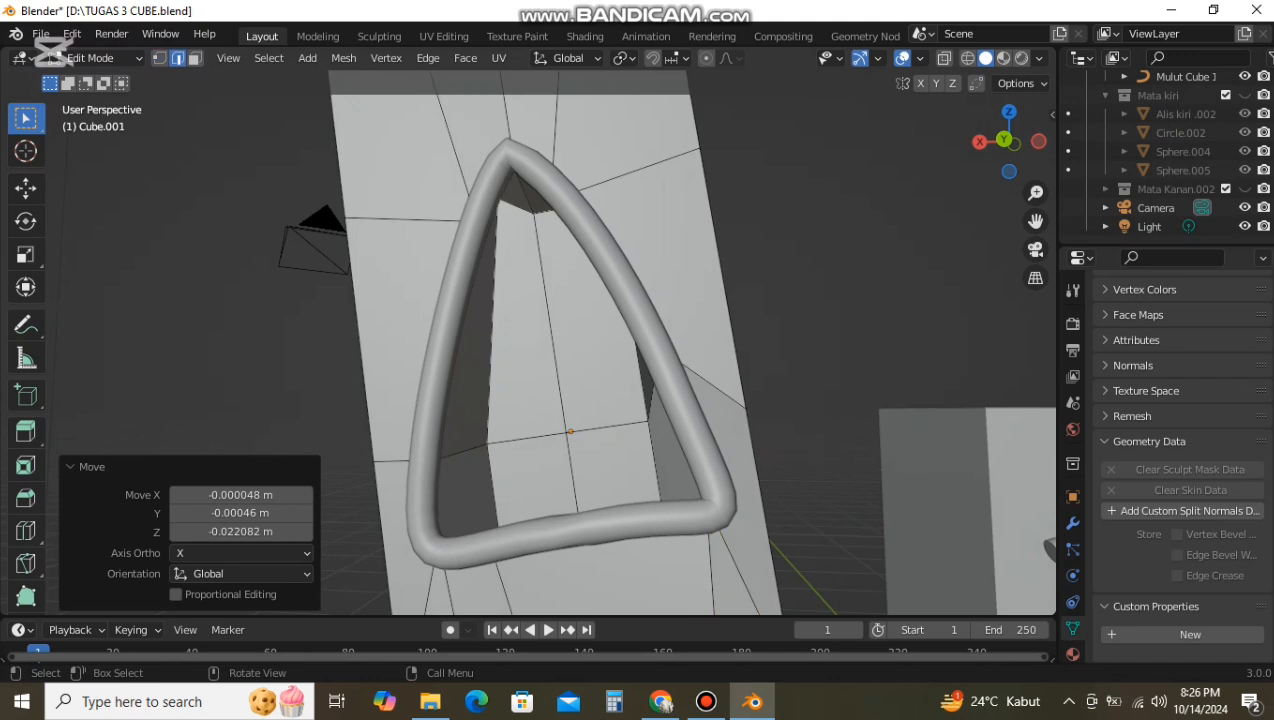
click(642, 382)
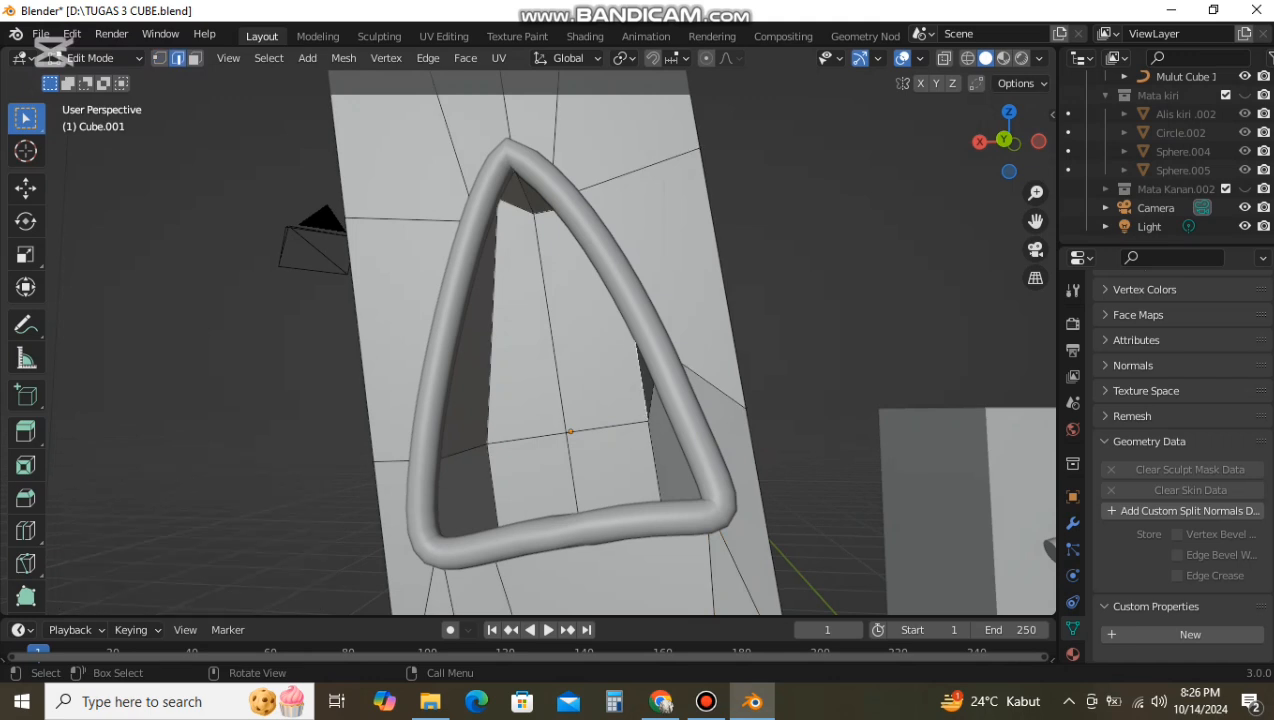
key(g)
click(693, 451)
click(492, 345)
key(g)
click(452, 348)
Step: Raise the recess's top back edge behind the curve's peak, and shift its lower-left edges behind the curve's lower-left corner
click(533, 213)
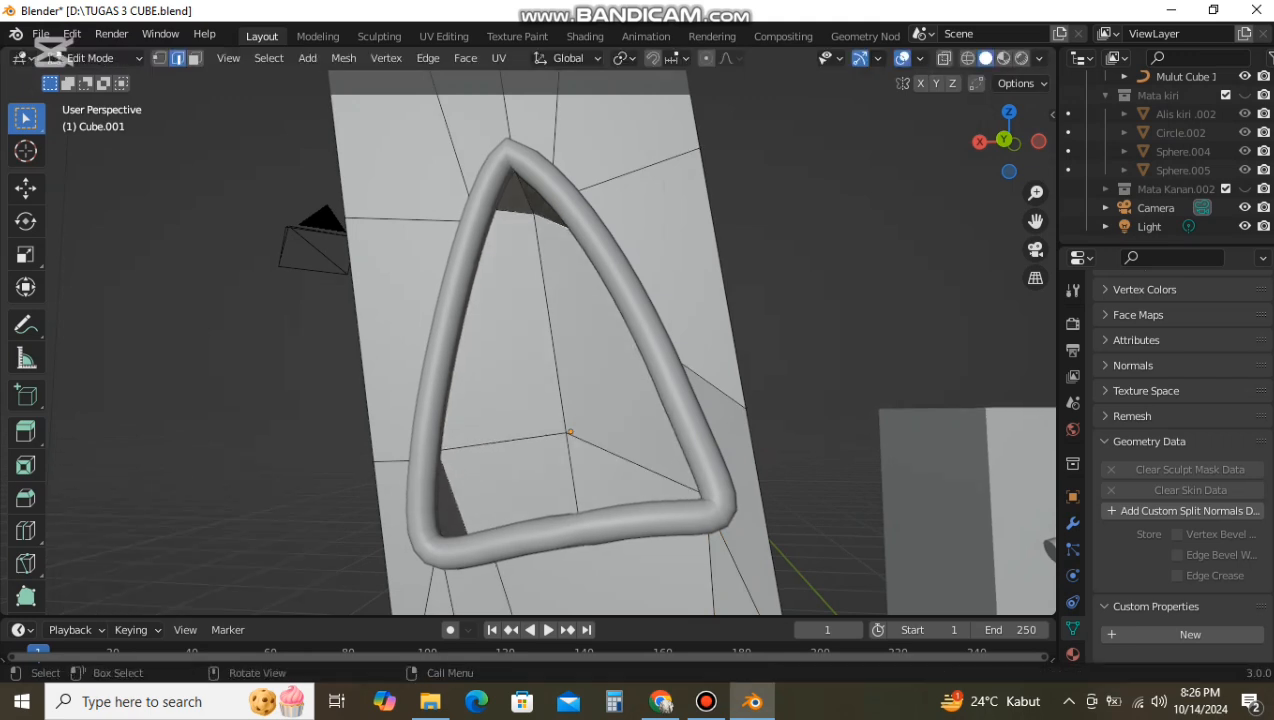
key(g)
click(524, 172)
click(461, 488)
key(g)
click(438, 516)
click(446, 510)
key(g)
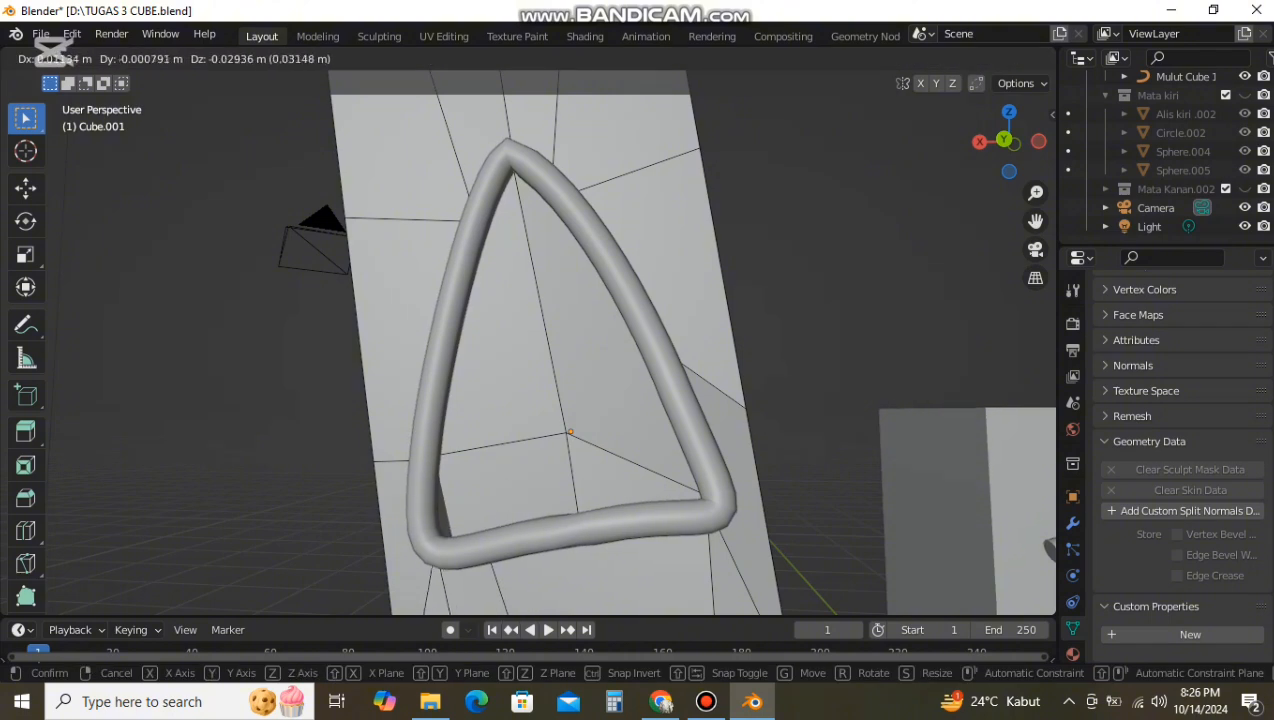
click(444, 528)
click(452, 524)
key(g)
click(434, 537)
Step: Try moving the small edge at the recess's lower-right corner, and undo the move
scroll(470, 520, down, 3)
mouse_move(500, 515)
middle_down()
mouse_move(414, 512)
mouse_move(519, 512)
middle_up()
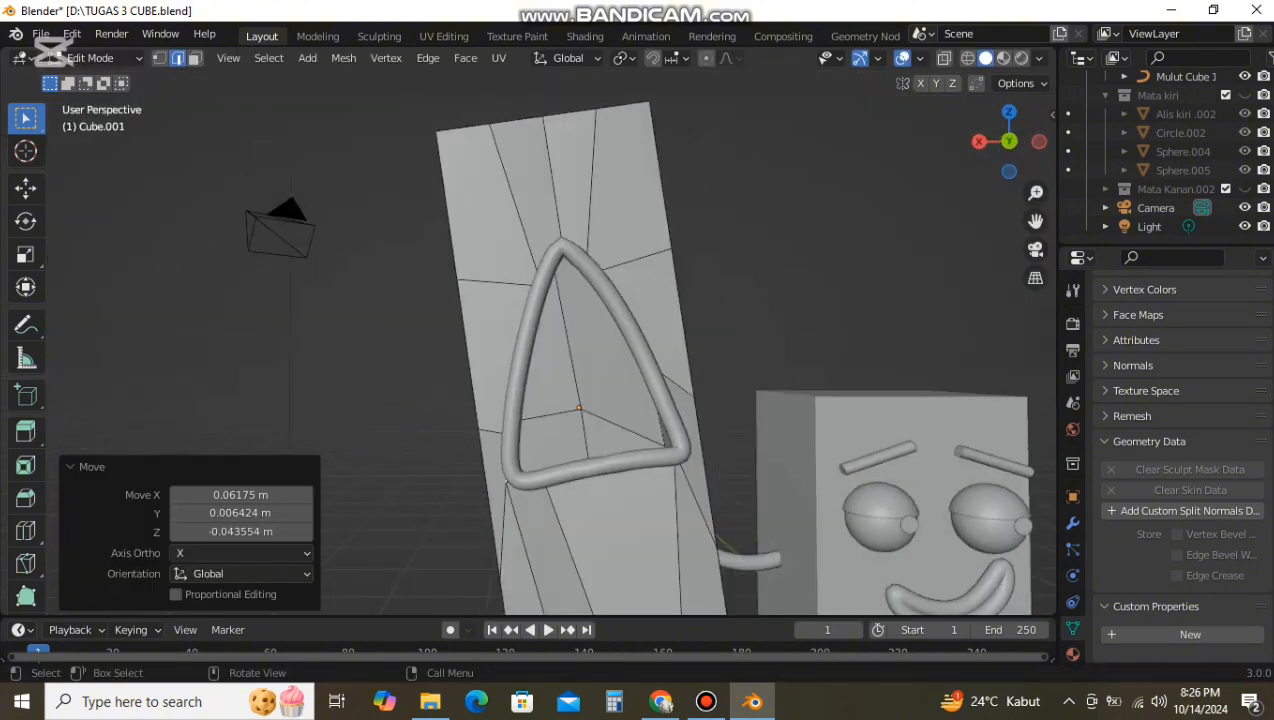
click(706, 701)
click(706, 701)
key(g)
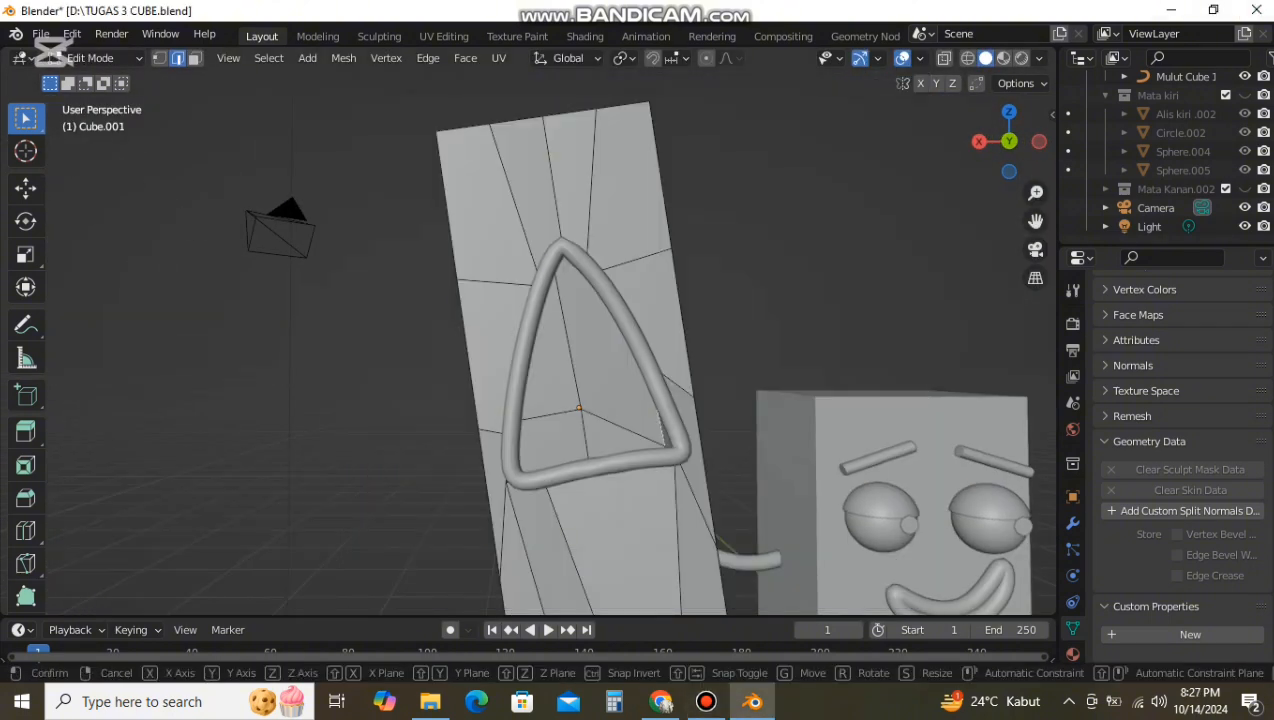
click(570, 485)
mouse_move(570, 485)
middle_down()
mouse_move(695, 580)
mouse_move(450, 525)
mouse_move(572, 487)
middle_up()
key(ctrl+z)
Step: Switch from Edit Mode to Object Mode and select the tall cube
click(706, 702)
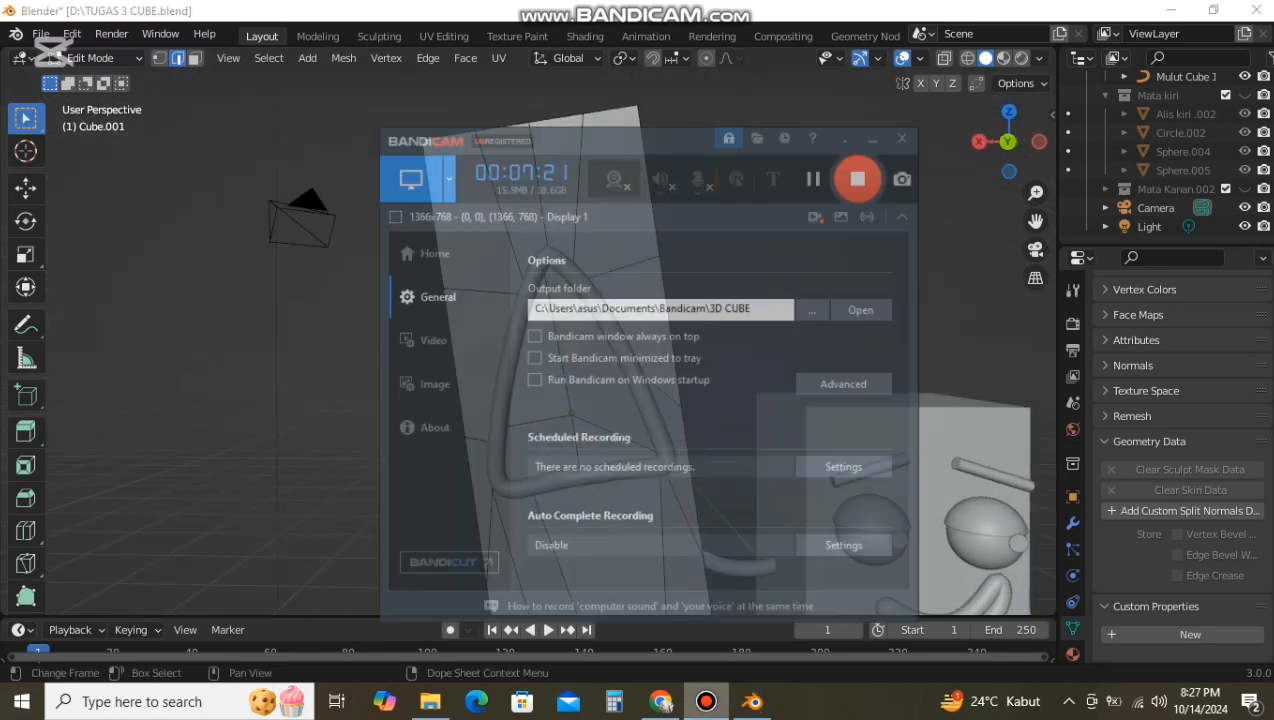
click(877, 87)
click(55, 57)
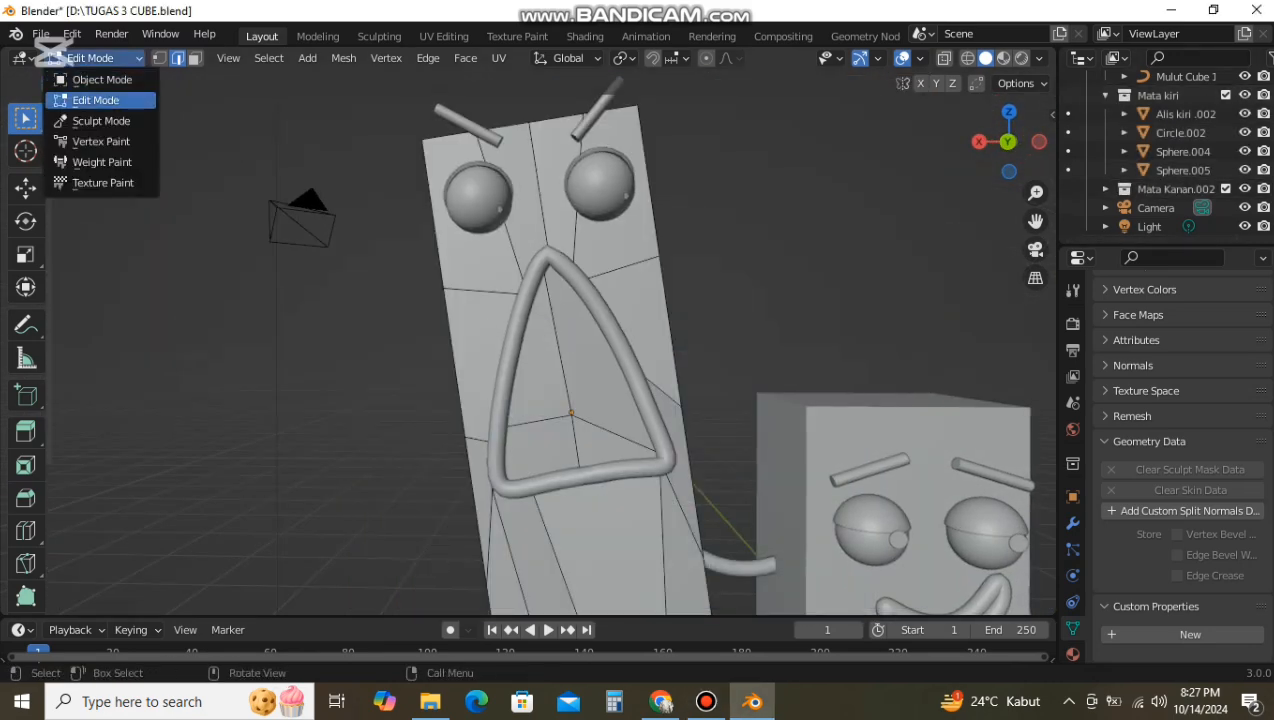
click(102, 79)
mouse_move(600, 350)
middle_down()
mouse_move(455, 430)
mouse_move(590, 280)
mouse_move(410, 270)
mouse_move(620, 370)
mouse_move(605, 400)
mouse_move(400, 360)
mouse_move(590, 385)
mouse_move(655, 465)
mouse_move(660, 395)
mouse_move(560, 375)
mouse_move(600, 358)
middle_up()
click(545, 375)
scroll(545, 375, down, 2)
scroll(560, 375, down, 3)
click(545, 490)
Step: Put the tall cube in Sculpt Mode, switch it to Edit Mode, and undo the trial edits on the mouth recess's faces
click(97, 58)
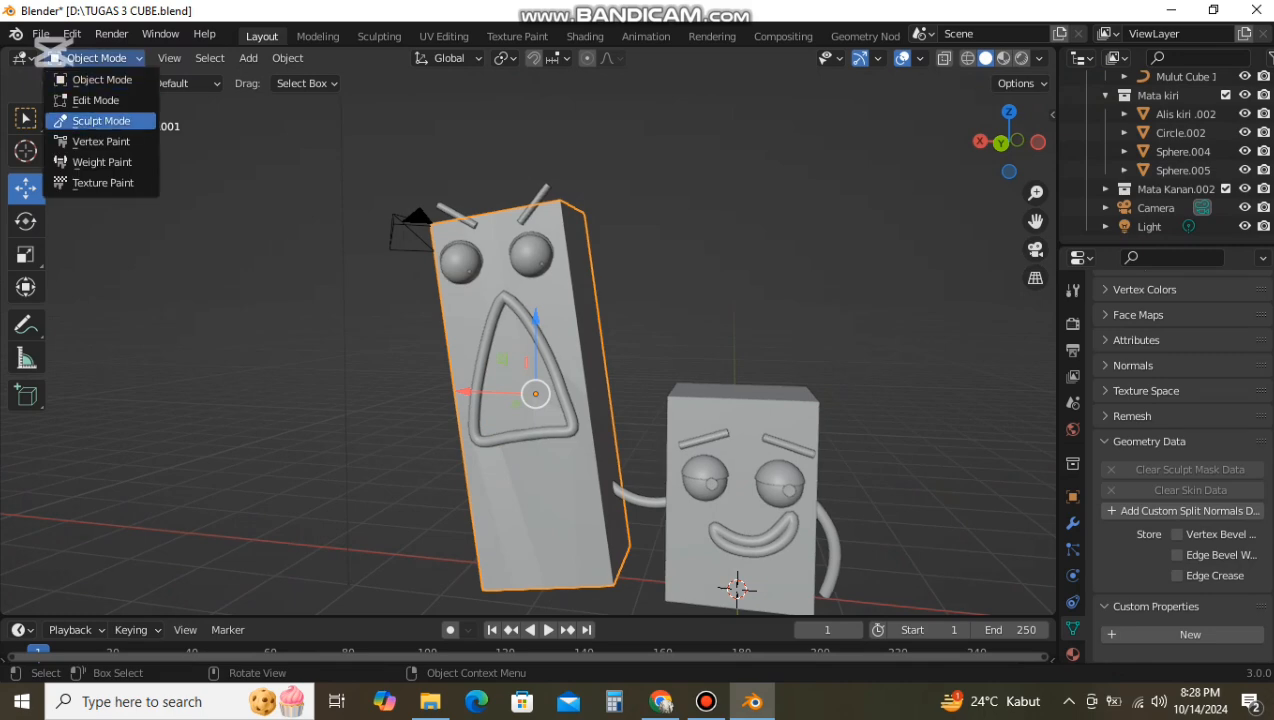
click(101, 121)
click(97, 58)
click(96, 100)
middle_drag(480, 330, 385, 265)
scroll(335, 365, up, 2)
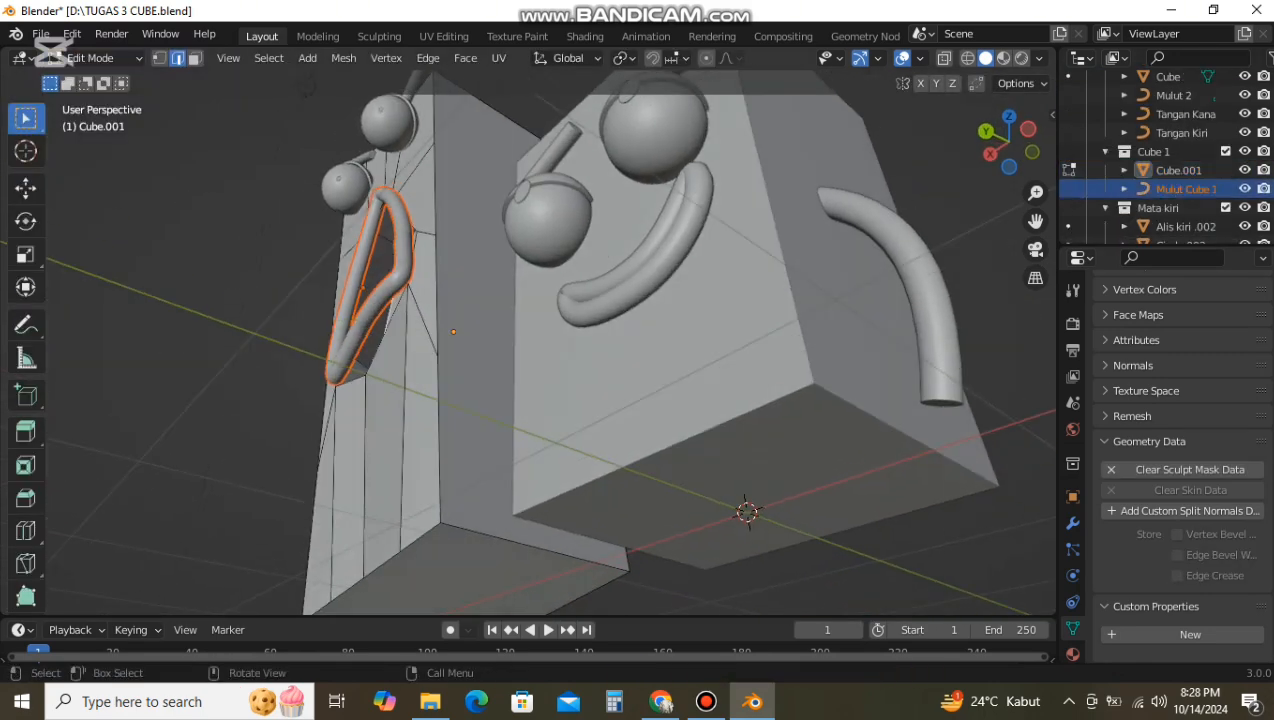
click(385, 290)
key(ctrl+z)
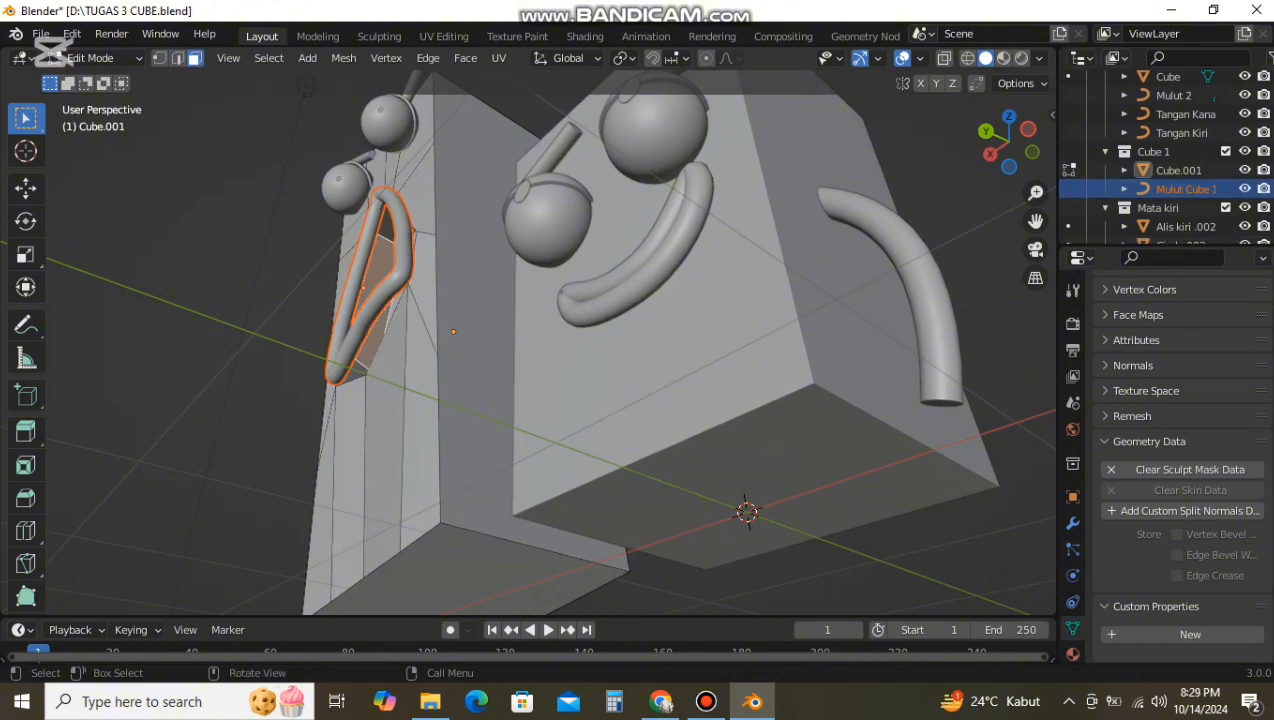
middle_drag(385, 290, 475, 435)
key(ctrl+z)
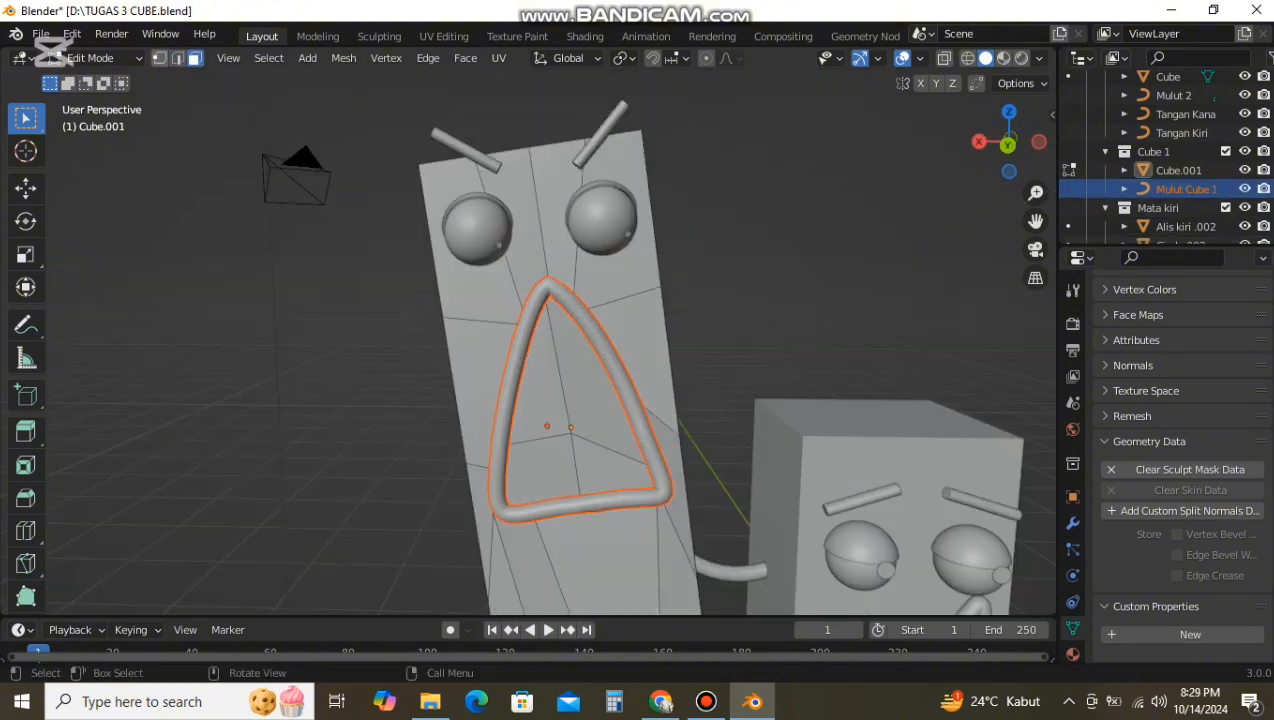
Step: Leave the tall cube's mesh editing and return to Object Mode
click(90, 57)
click(75, 66)
mouse_move(450, 380)
middle_down()
mouse_move(595, 362)
mouse_move(430, 372)
mouse_move(452, 360)
middle_up()
scroll(430, 372, down, 2)
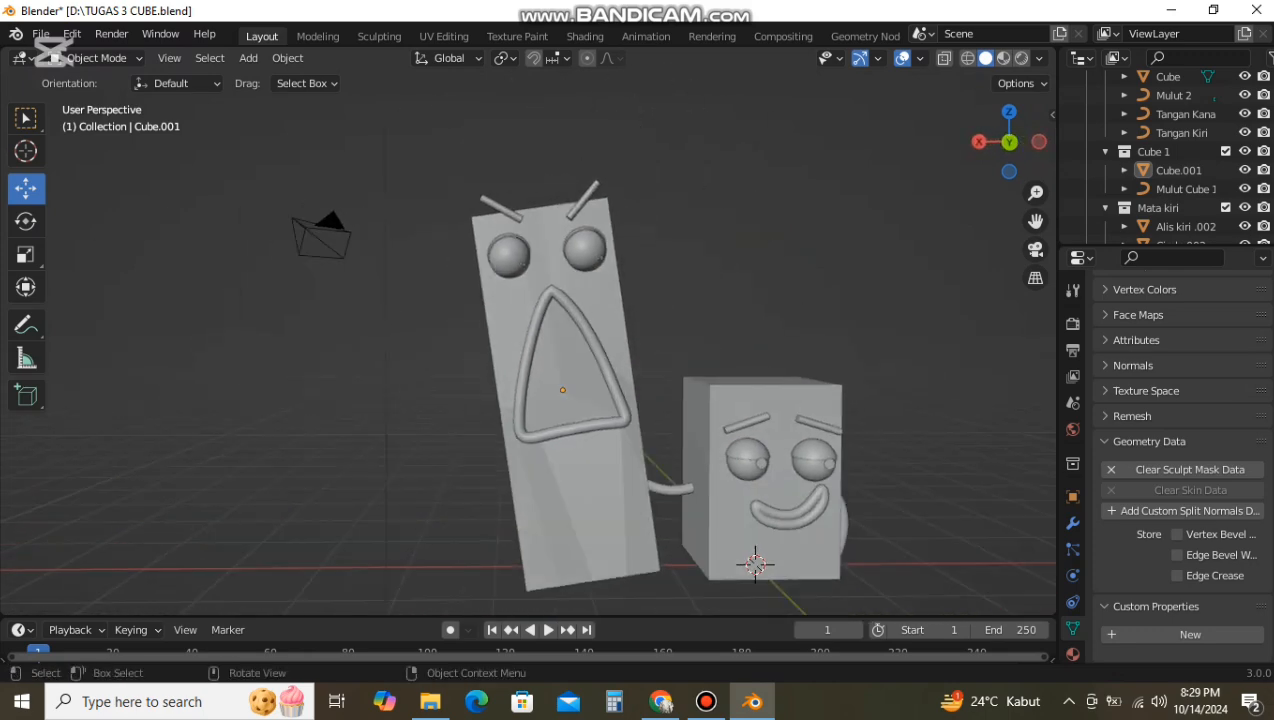
Step: Duplicate the small cube's right arm about 1.78 m upward and shift the copy against the tall cube's side
middle_drag(660, 440, 630, 468)
click(646, 508)
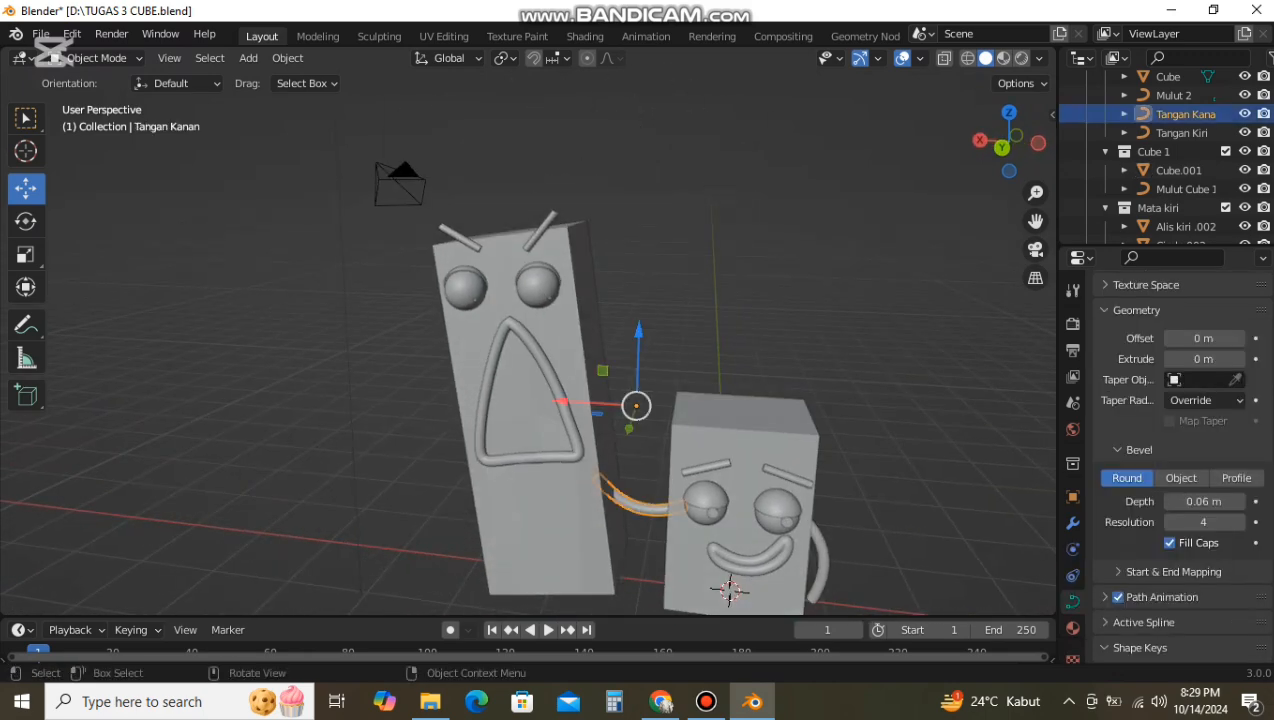
click(637, 344)
middle_drag(637, 344, 521, 368)
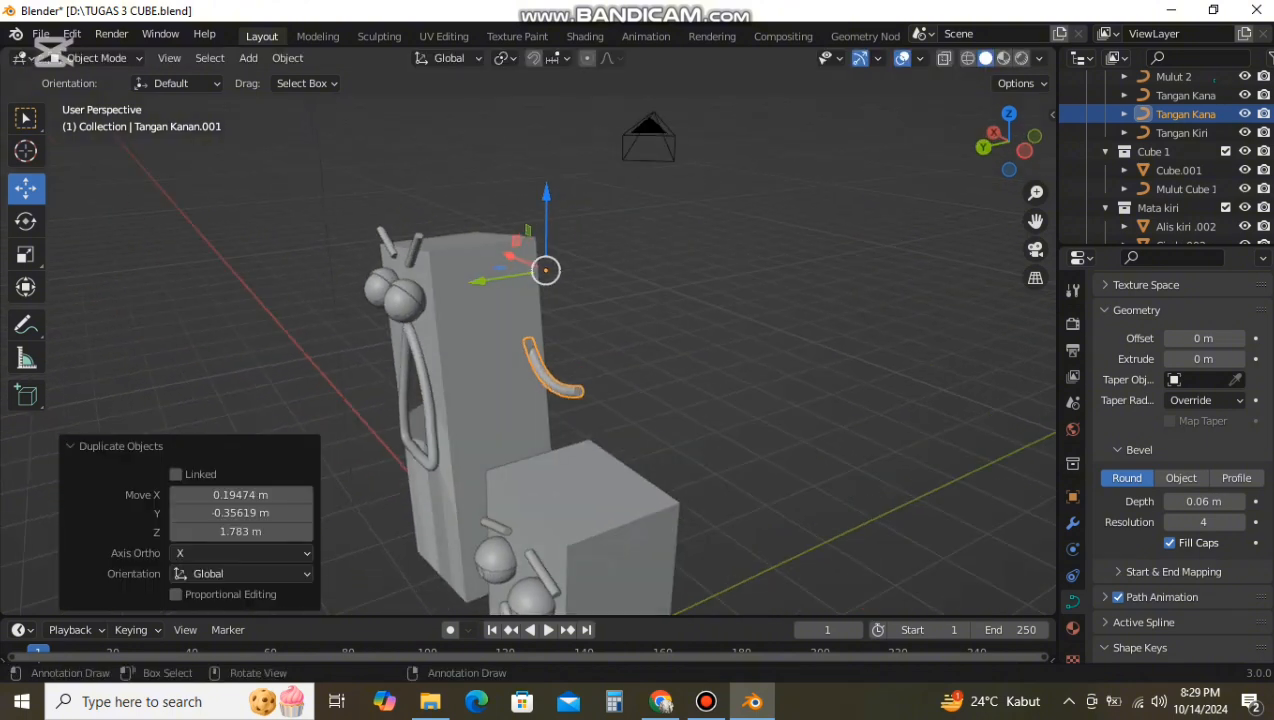
drag(480, 280, 455, 285)
scroll(1183, 133, up, 3)
scroll(1183, 170, down, 3)
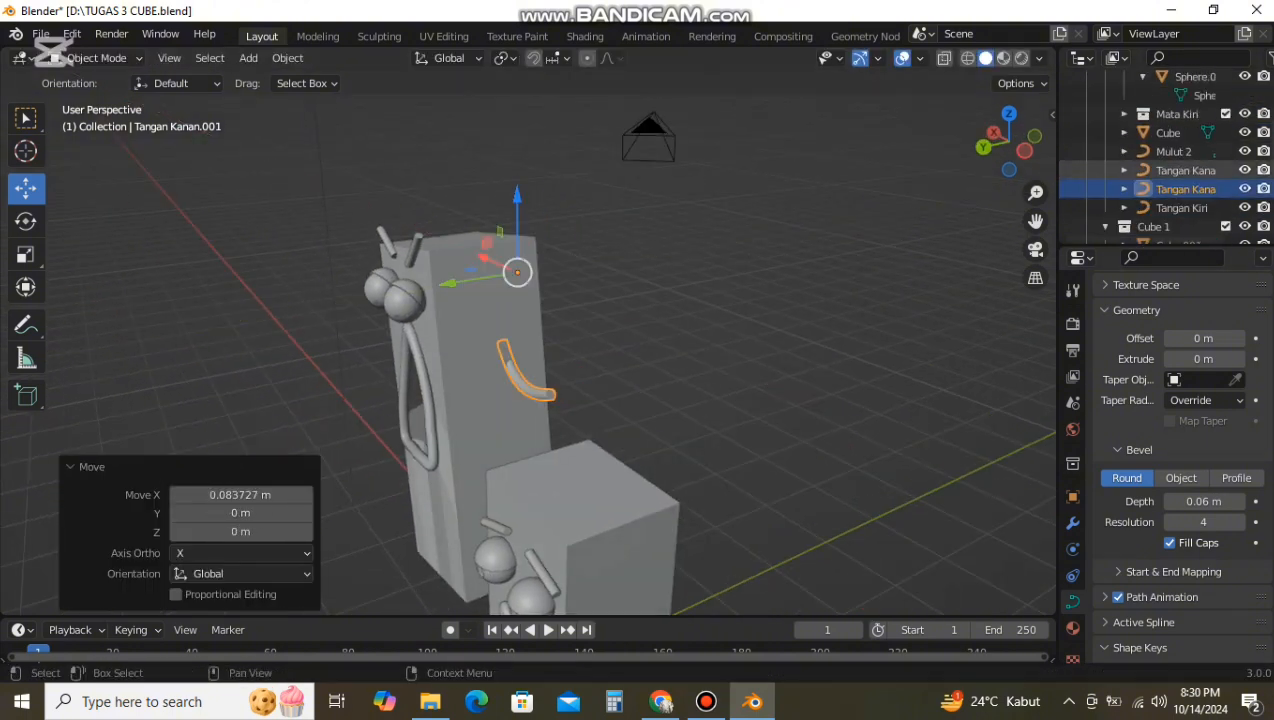
Step: Move the duplicated arm out of the Cube 2 collection and collapse that collection's expanded eye group
drag(1184, 114, 1153, 119)
scroll(1184, 96, down, 1)
scroll(1184, 96, up, 1)
scroll(1158, 119, up, 1)
click(1172, 137)
click(1174, 119)
scroll(1176, 136, up, 2)
scroll(1193, 98, up, 3)
click(1124, 137)
scroll(1168, 231, down, 1)
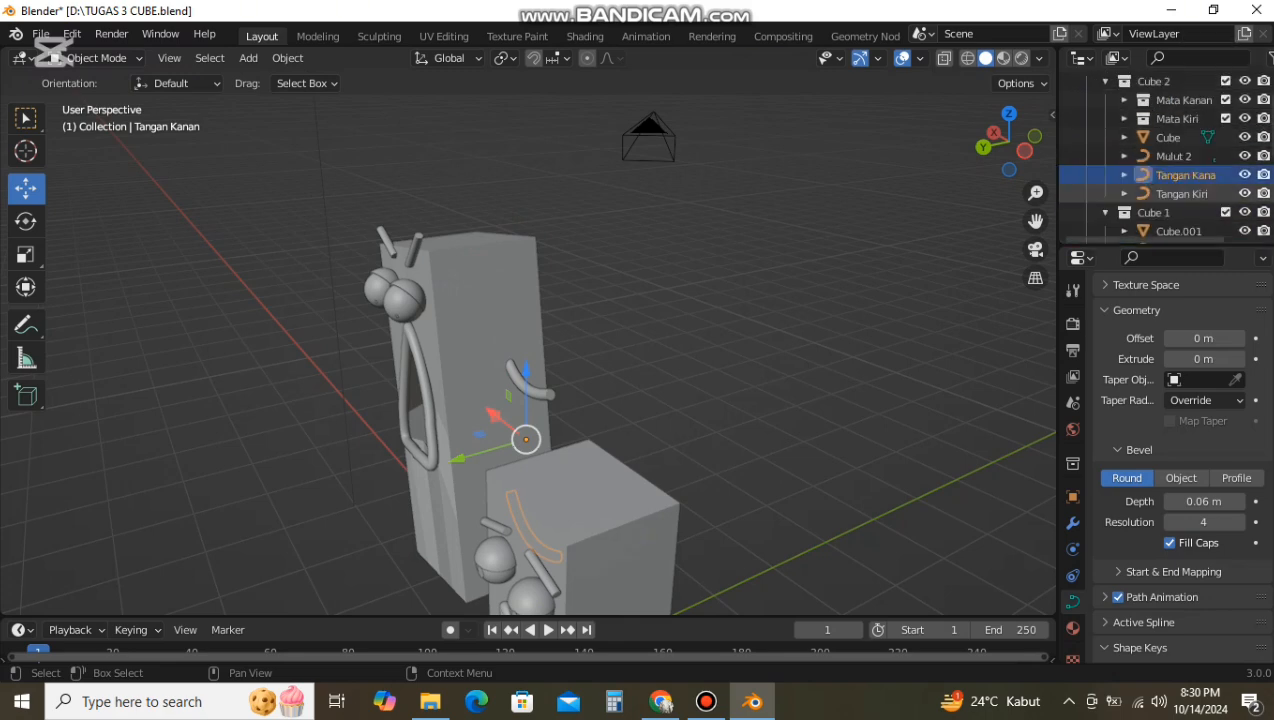
Step: Select the duplicated arm and shift it about 0.163 m along Y beside the tall cube
click(530, 386)
middle_drag(530, 386, 556, 384)
drag(480, 280, 468, 283)
middle_drag(468, 283, 555, 287)
click(662, 702)
click(664, 703)
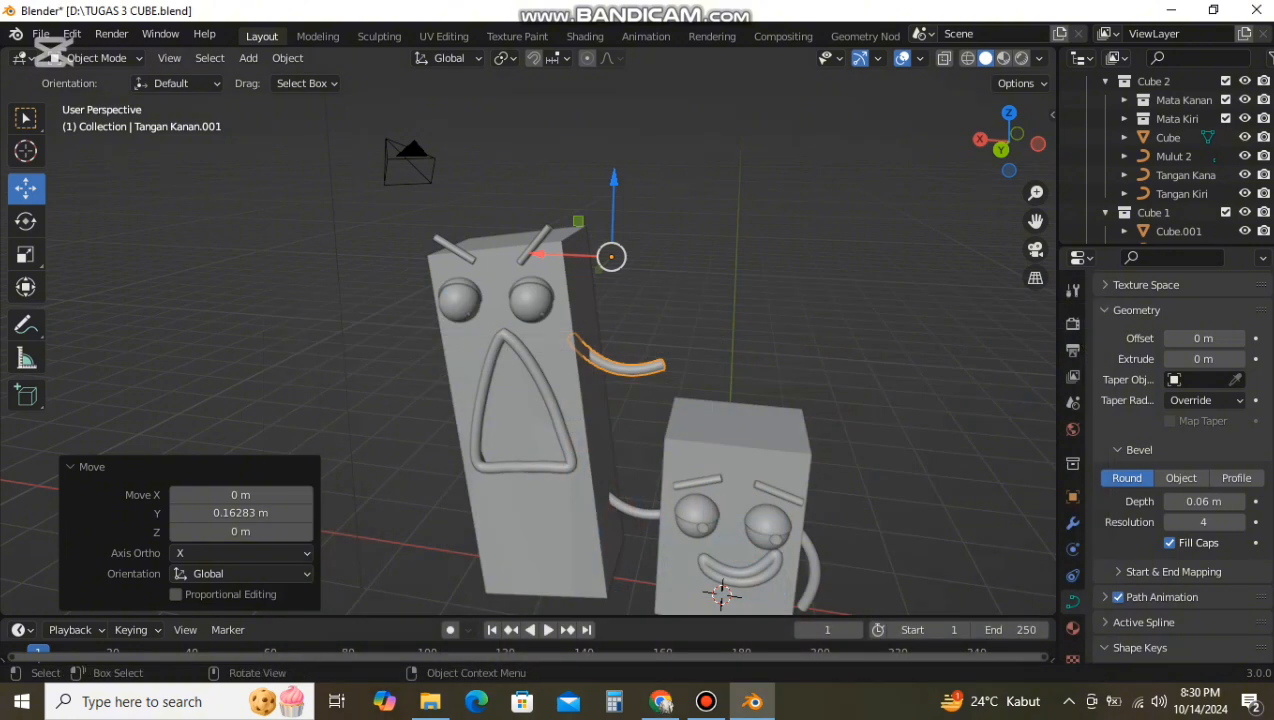
Step: Rotate the duplicated arm about the X axis so that it arches upward
click(26, 221)
drag(606, 188, 601, 357)
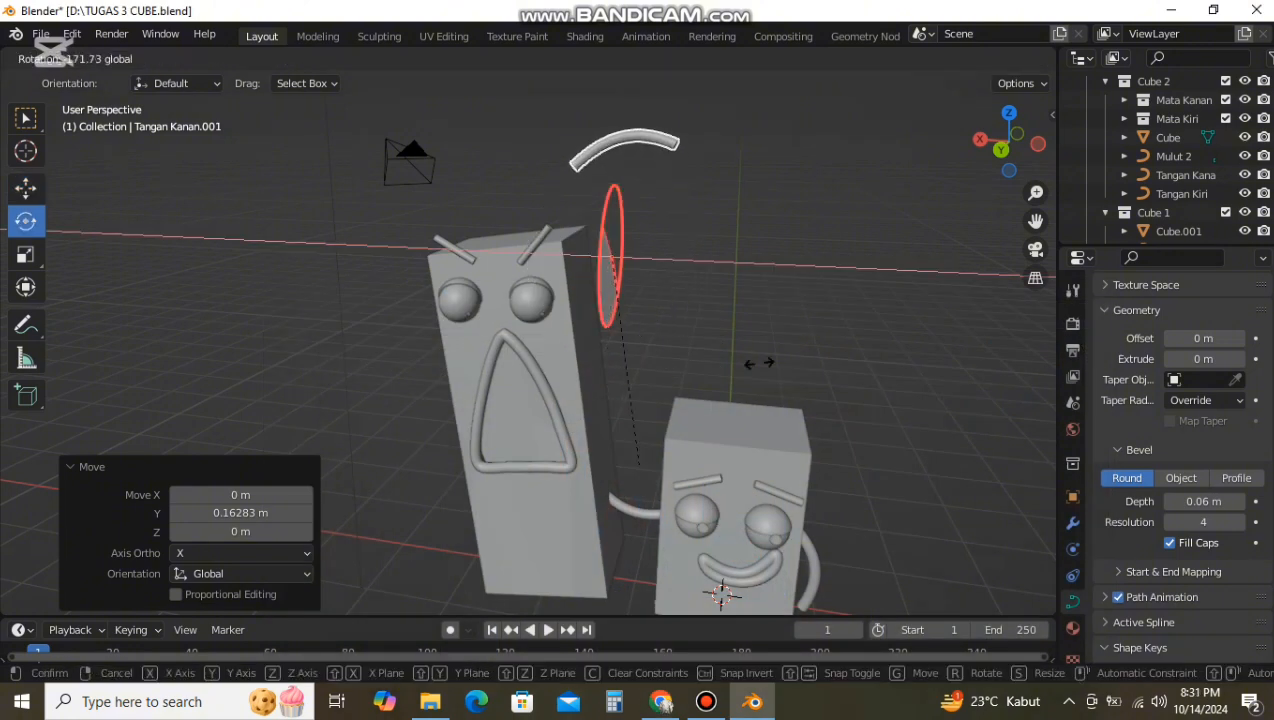
drag(759, 363, 790, 220)
Step: Lower the flipped arm to the tall cube's side, ending with about -0.313 m along Z, and adjust its depth along Y
click(26, 188)
drag(612, 184, 608, 307)
middle_drag(608, 320, 503, 340)
drag(441, 424, 485, 412)
drag(557, 322, 557, 349)
middle_drag(557, 349, 708, 334)
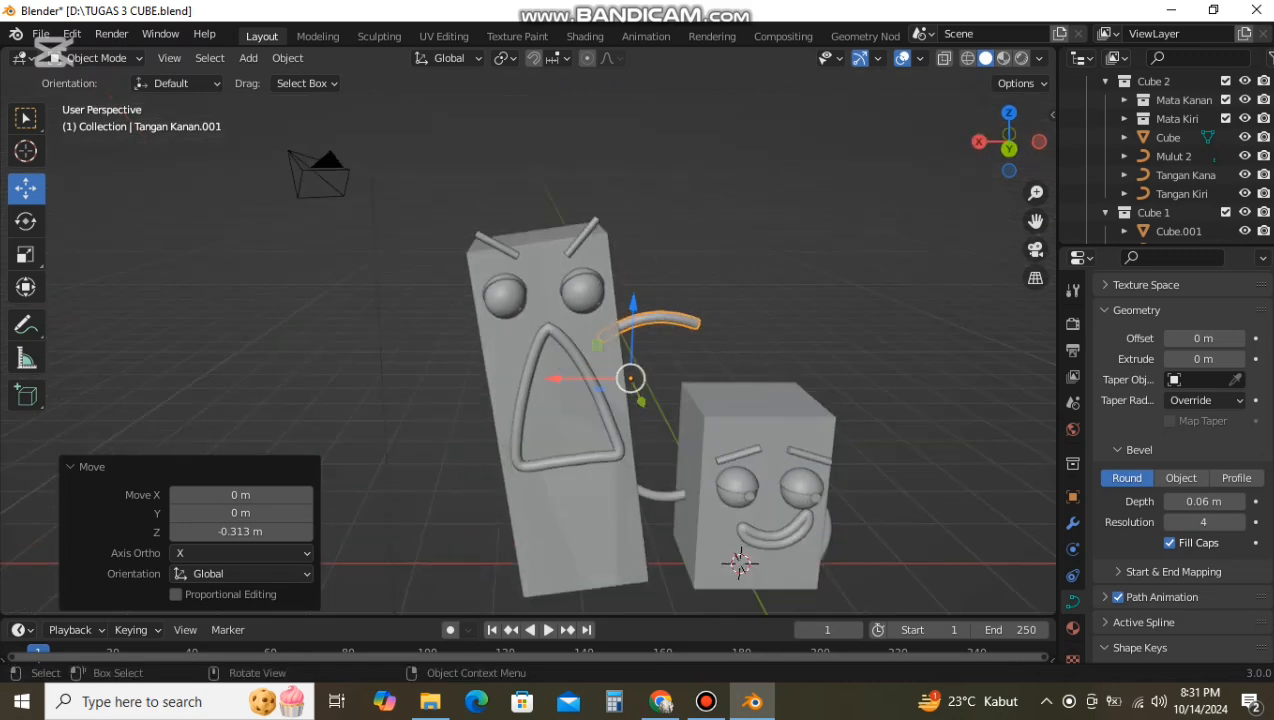
drag(642, 401, 639, 394)
middle_drag(639, 394, 515, 412)
Step: In Edit Mode, set the arm curve's handles to Free and raise the outer end's handle about 1.6 m along Z
key(Tab)
key(v)
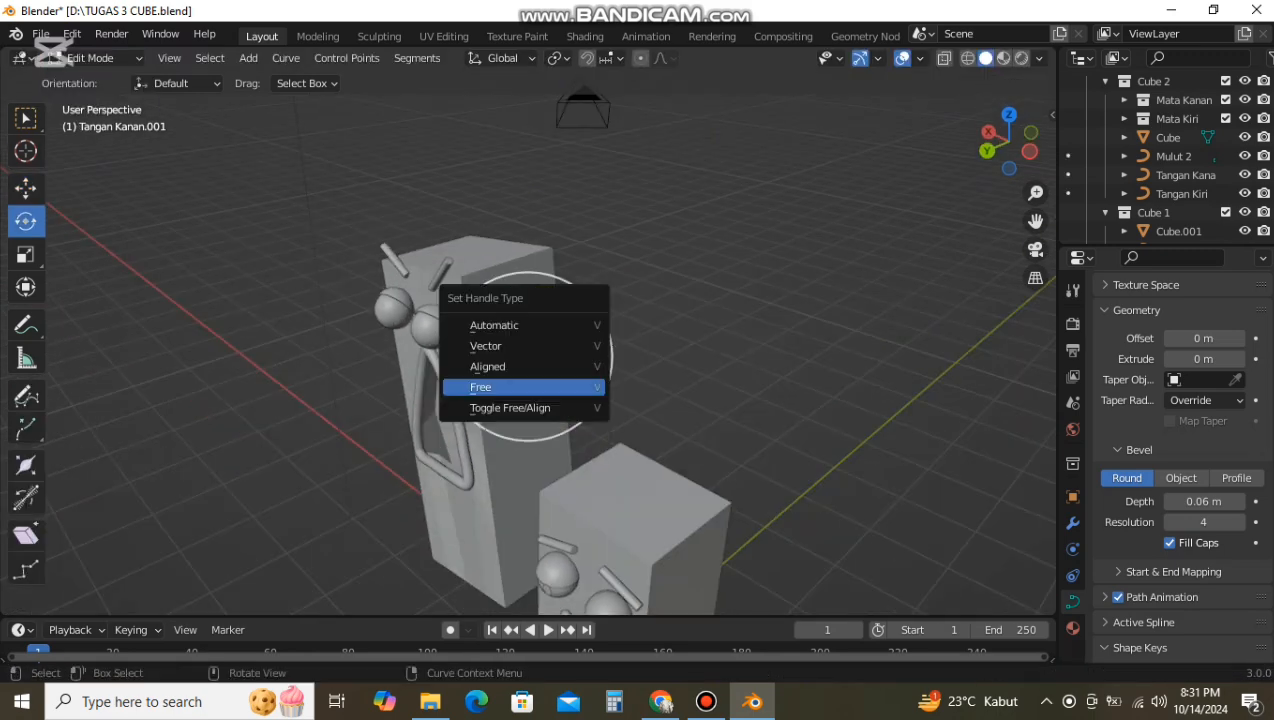
click(545, 384)
click(653, 447)
key(v)
click(650, 447)
key(g)
click(627, 259)
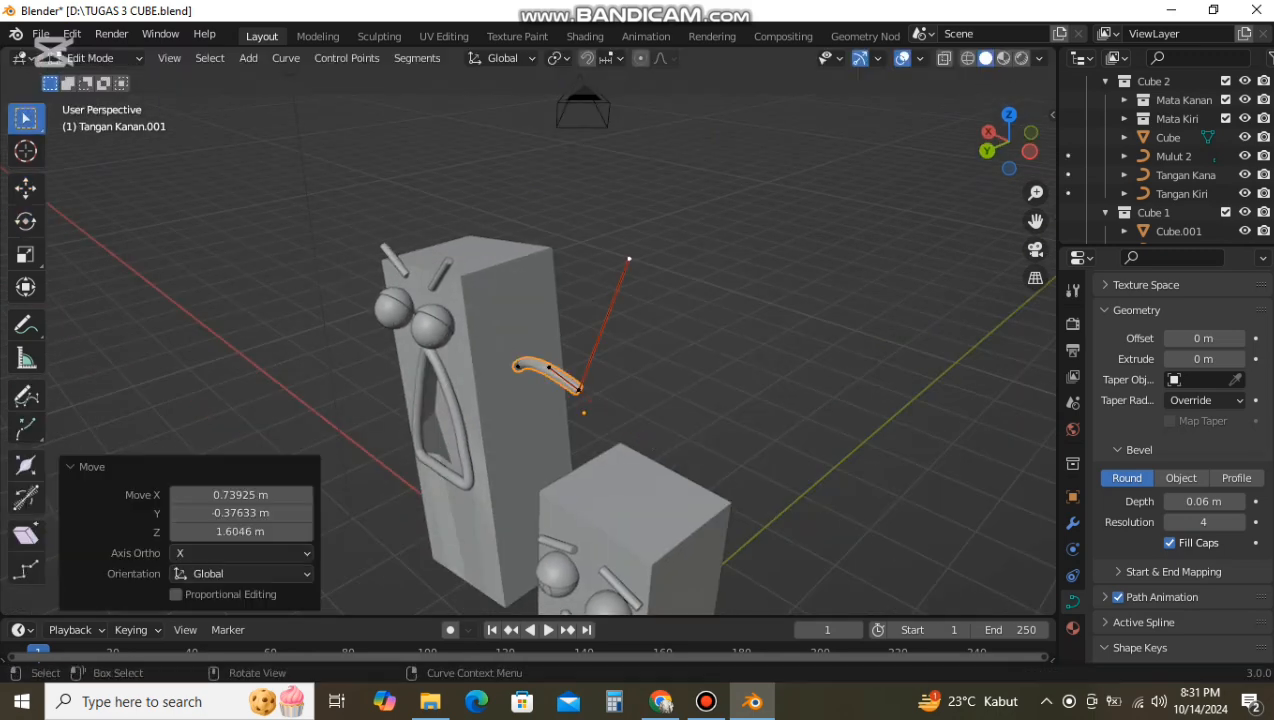
Step: Raise the arm's outer end point above its shoulder and reposition the handle beyond it
click(579, 389)
key(g)
click(587, 285)
click(632, 218)
key(g)
mouse_move(655, 290)
middle_down()
mouse_move(612, 288)
mouse_move(658, 285)
middle_up()
click(630, 278)
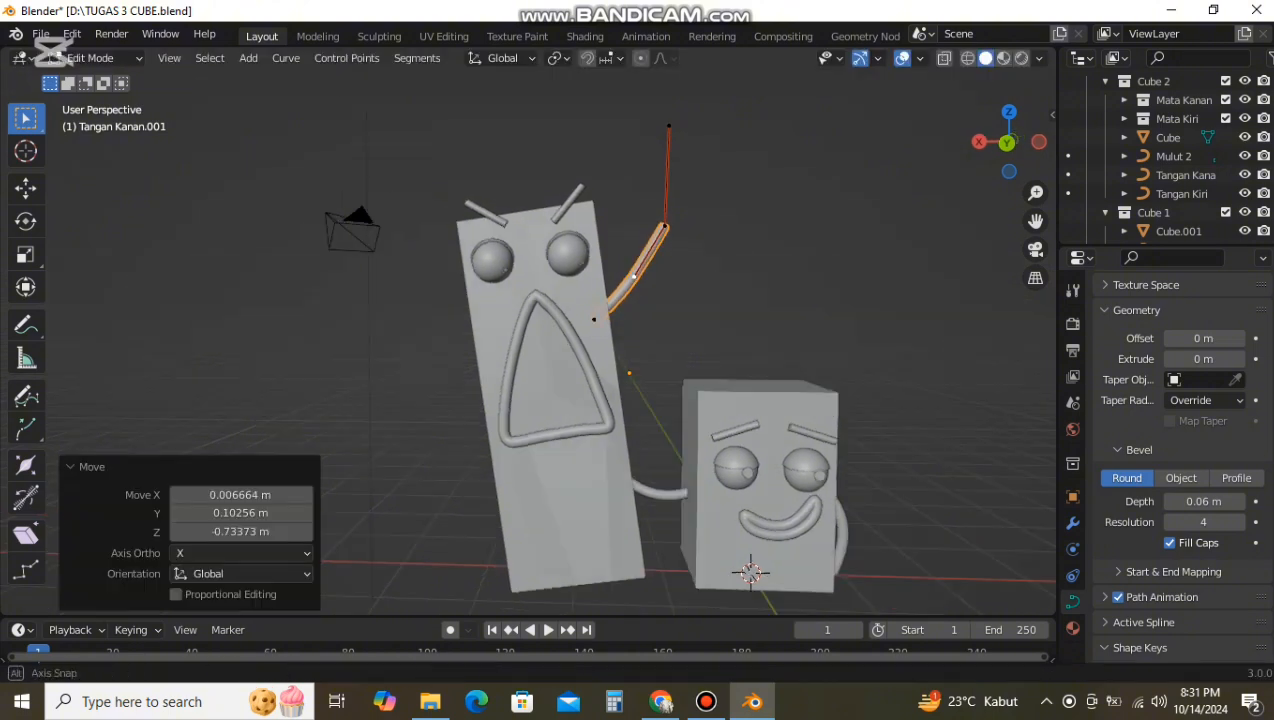
Step: Move the arm's tip further up and outward, and reposition its handles so the raised arm stretches out nearly straight
click(667, 225)
key(g)
click(689, 199)
click(693, 96)
key(g)
click(750, 106)
click(658, 251)
key(g)
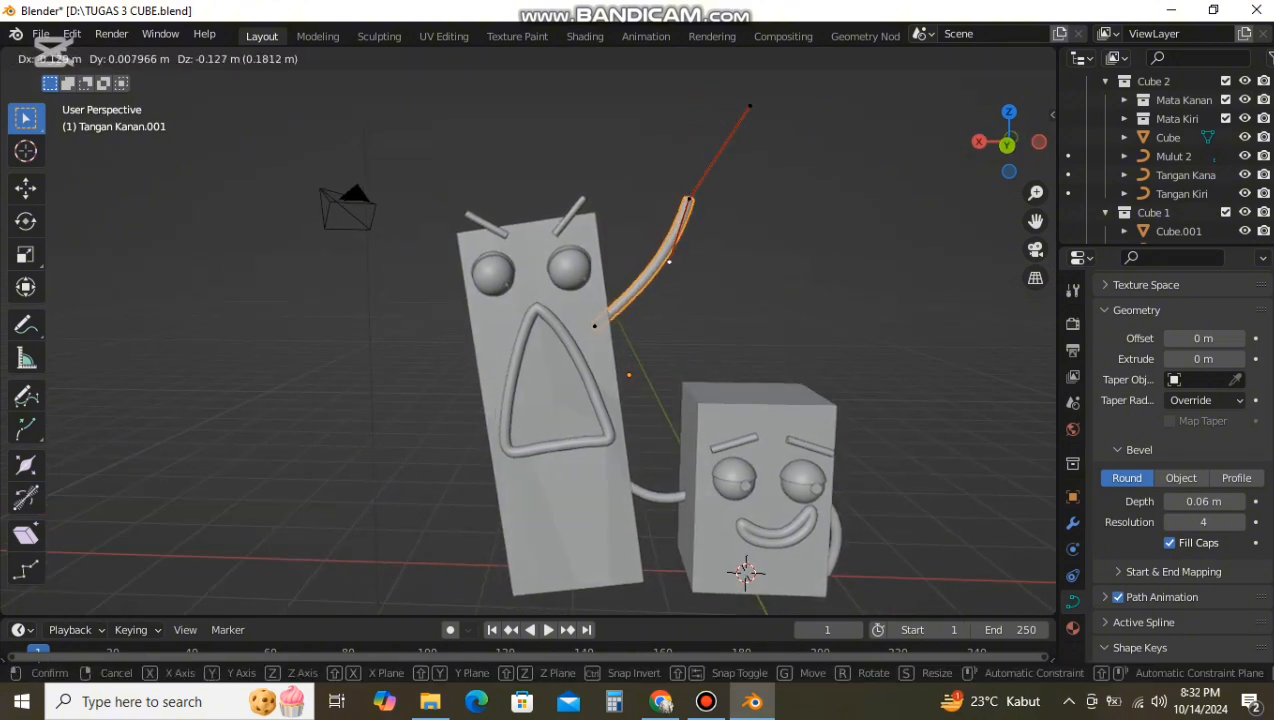
click(652, 280)
key(g)
middle_drag(652, 280, 643, 305)
click(624, 314)
Step: Duplicate the raised arm to the tall cube's opposite side, and shift the copy about -0.233 m along X and slightly along Y
click(515, 352)
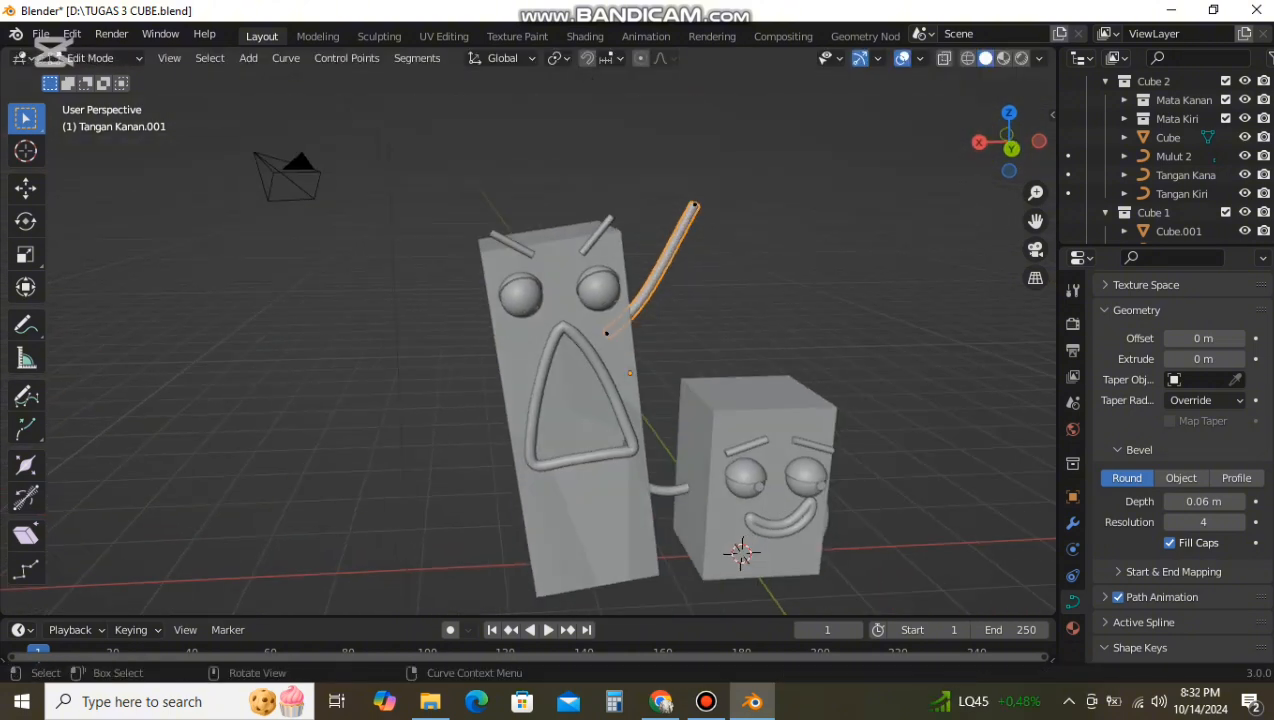
key(shift+d)
key(Tab)
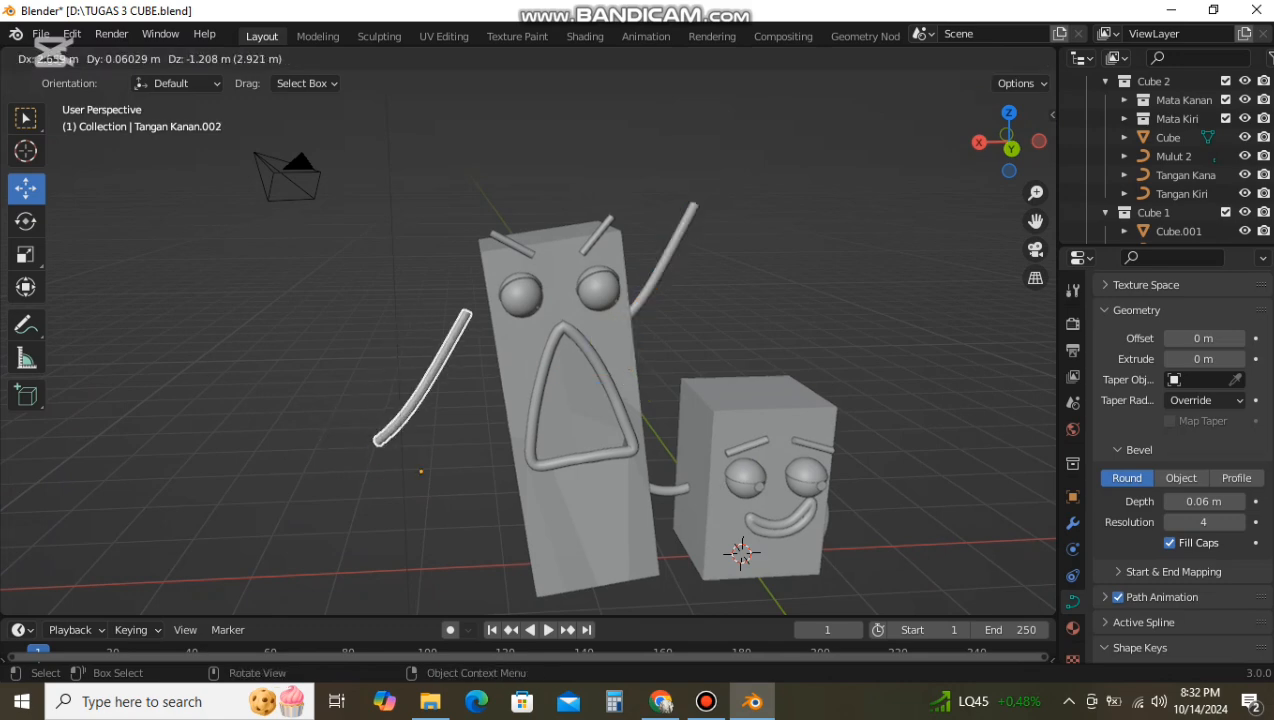
click(436, 408)
middle_drag(436, 408, 534, 414)
drag(531, 490, 556, 497)
drag(445, 492, 468, 488)
middle_drag(468, 488, 412, 482)
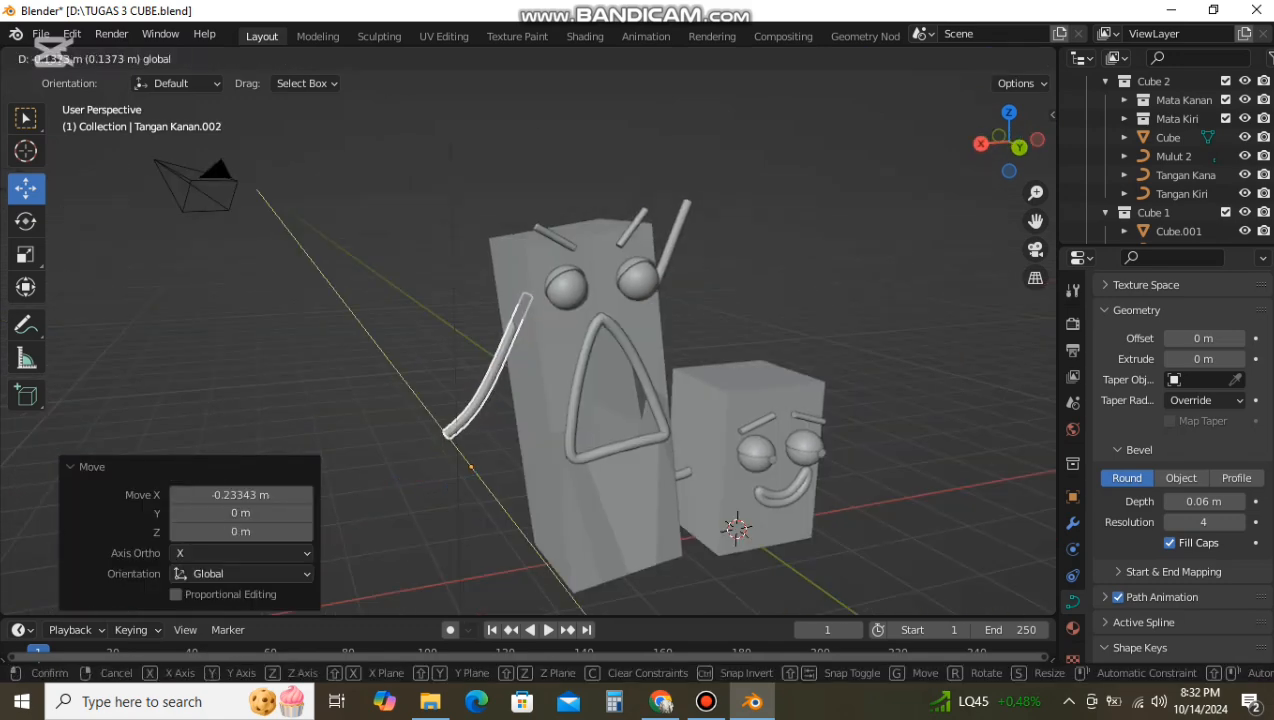
drag(493, 495, 491, 492)
Step: In Edit Mode, set the second arm's handles to Free and raise its outer end point to the tall cube's top height
key(Tab)
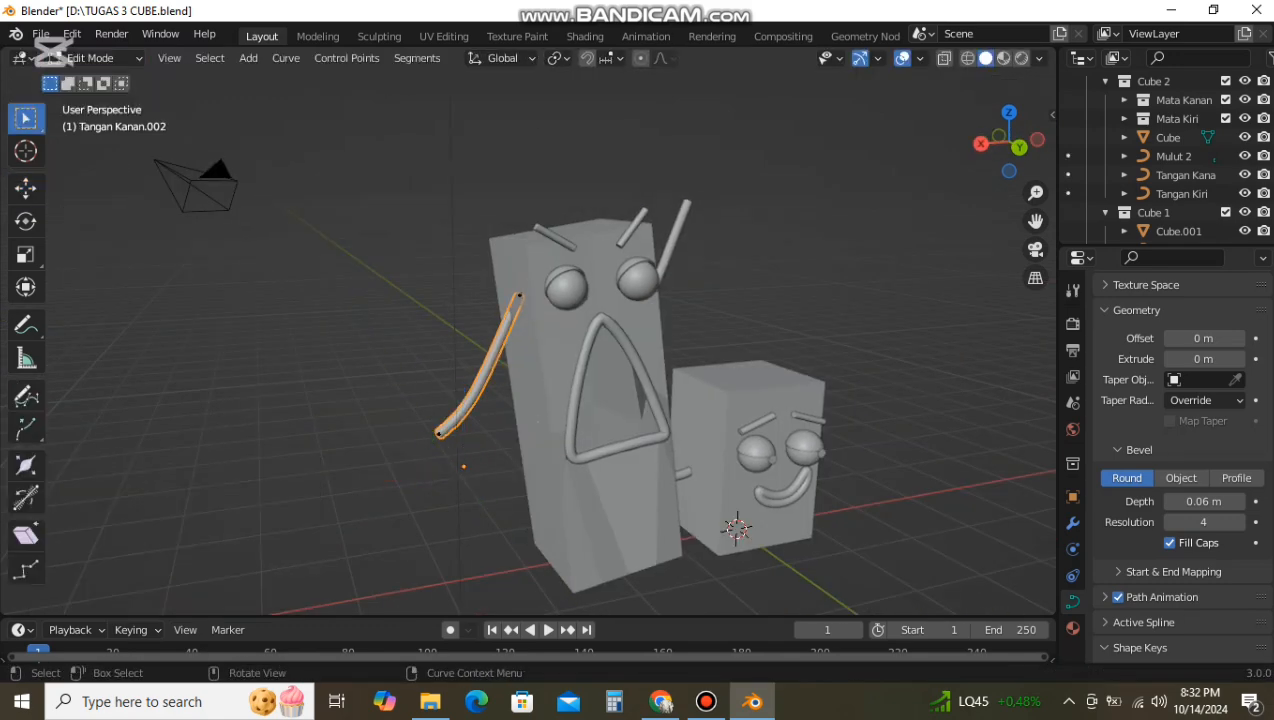
key(v)
key(f)
click(439, 433)
drag(385, 472, 449, 443)
key(g)
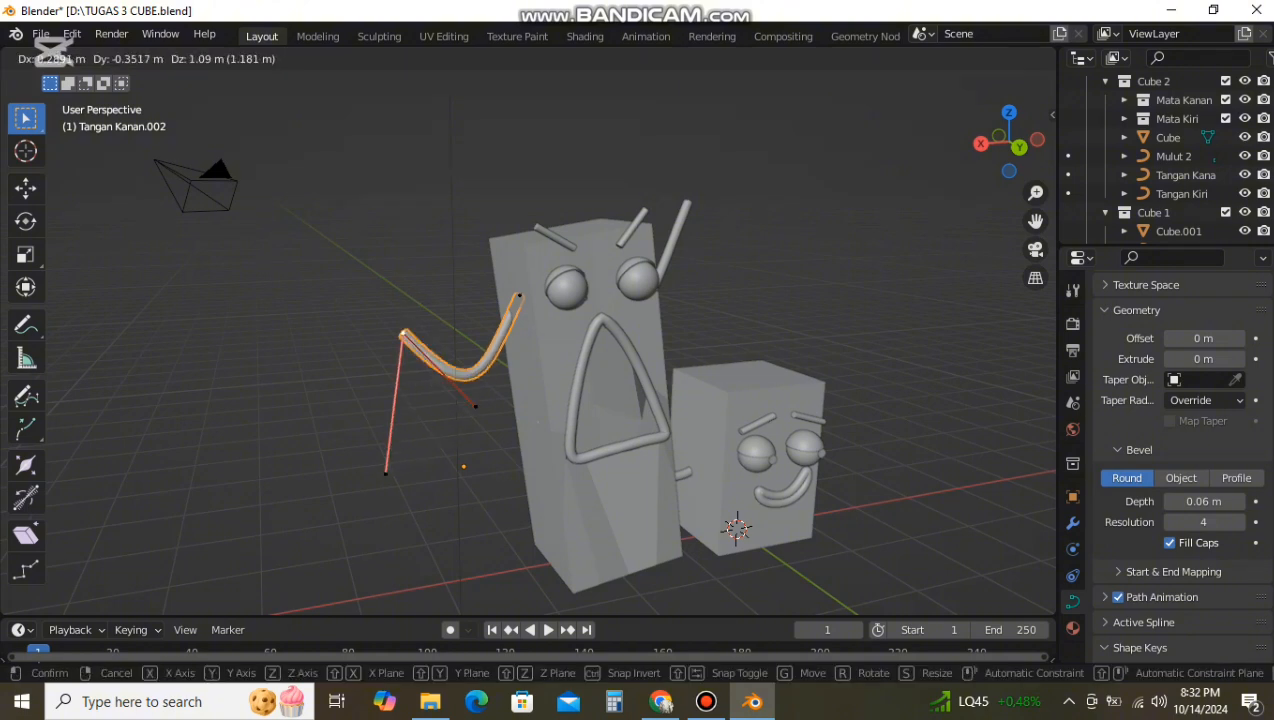
click(419, 219)
Step: Move both handles of the second arm's raised tip, one above the tip and one toward the cube
click(385, 473)
key(g)
click(369, 167)
click(475, 406)
key(g)
click(495, 308)
middle_drag(495, 308, 450, 306)
Step: Move the second arm's inner end point into the tall cube, and pull its upper handle down below the point
click(498, 293)
key(g)
click(526, 338)
click(590, 237)
key(g)
click(589, 463)
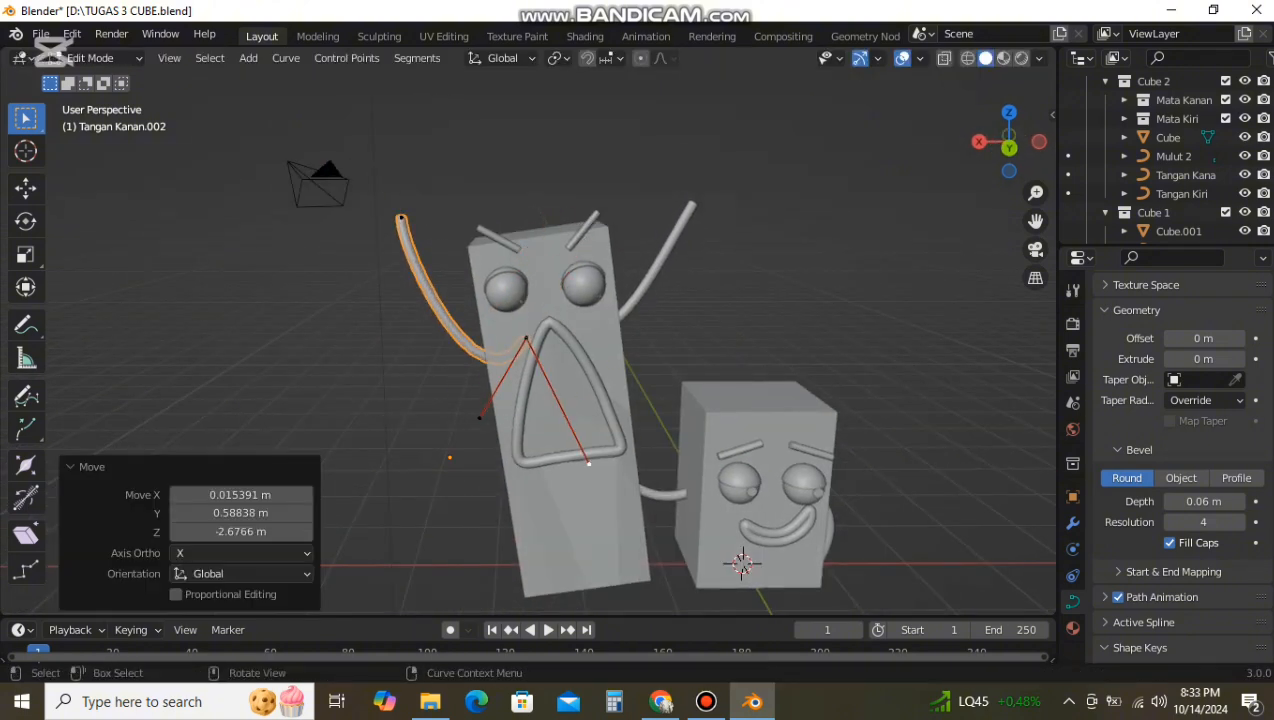
Step: Reposition the two handles at the second arm's inner end so they run diagonally through the point toward the raised tip
click(480, 418)
key(g)
click(430, 296)
click(589, 463)
key(g)
click(430, 296)
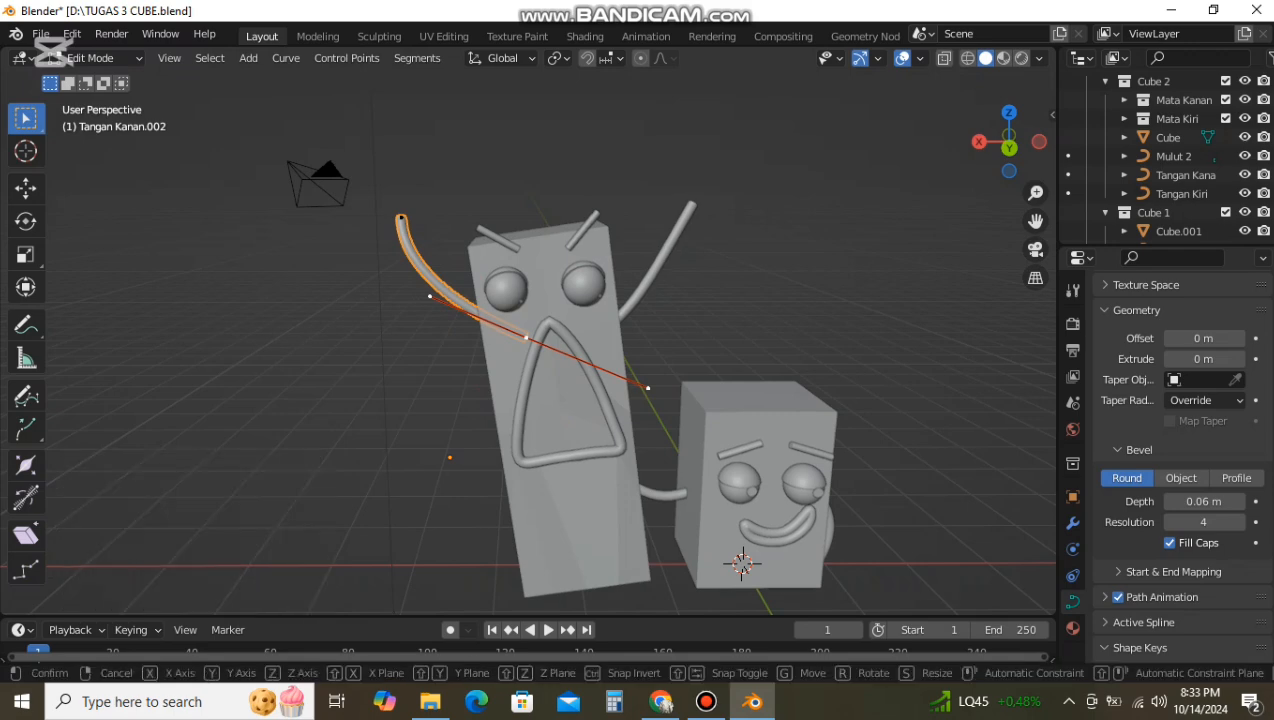
key(g)
click(421, 310)
click(400, 375)
Step: Move the second arm's tip slightly down toward the tall cube, shift its lower handle about -0.39 m along X, and return to Object Mode
middle_drag(400, 375, 385, 350)
scroll(385, 350, down, 1)
click(425, 236)
key(g)
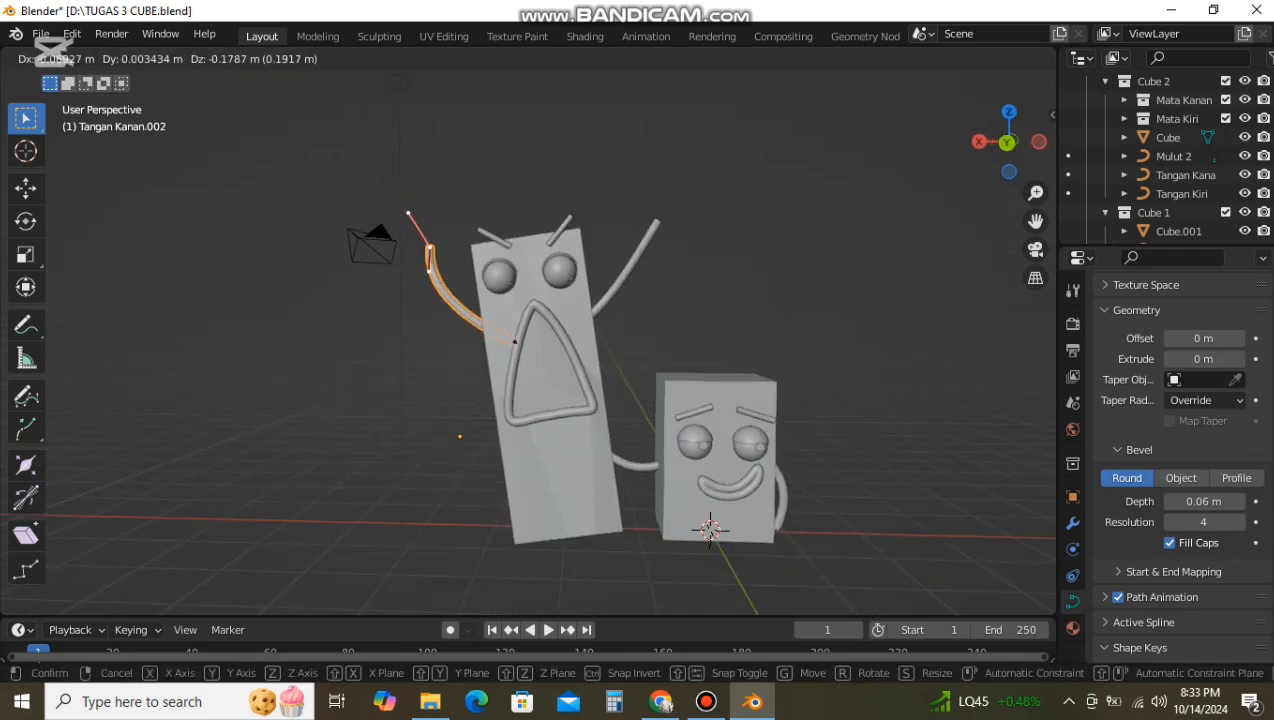
click(440, 234)
key(g)
click(440, 233)
click(443, 258)
key(g)
click(466, 259)
middle_drag(460, 265, 452, 273)
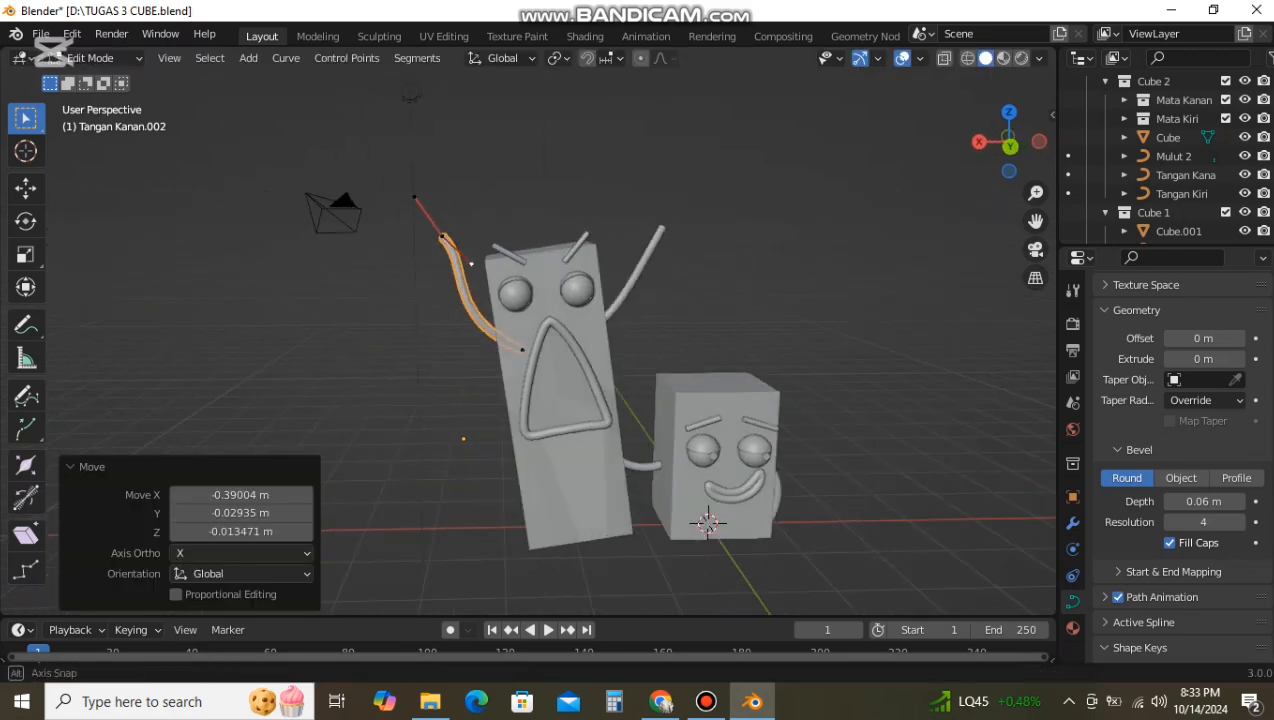
click(405, 340)
scroll(405, 340, down, 2)
key(Tab)
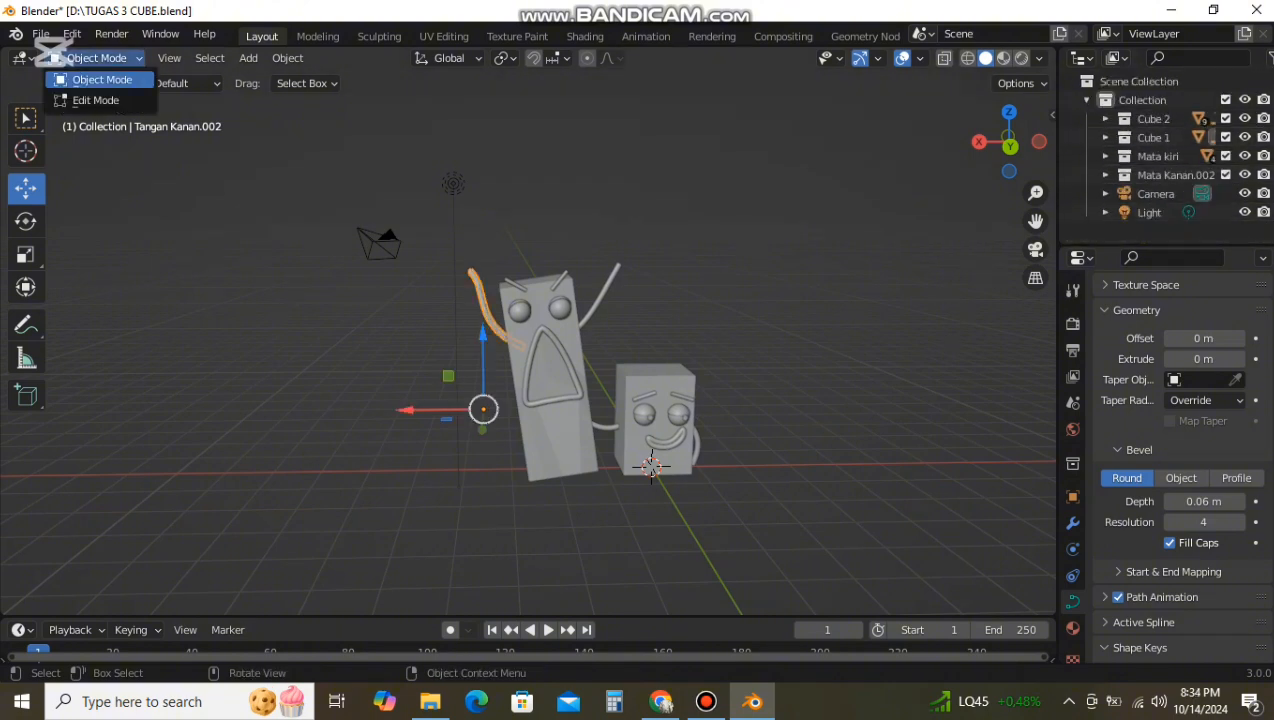
Step: In Edit Mode, smooth the second arm's bend by moving the tip's lower handle outward and the inner point's upper handle up along the arm
click(96, 100)
click(470, 271)
click(485, 300)
key(g)
click(474, 302)
click(504, 335)
key(g)
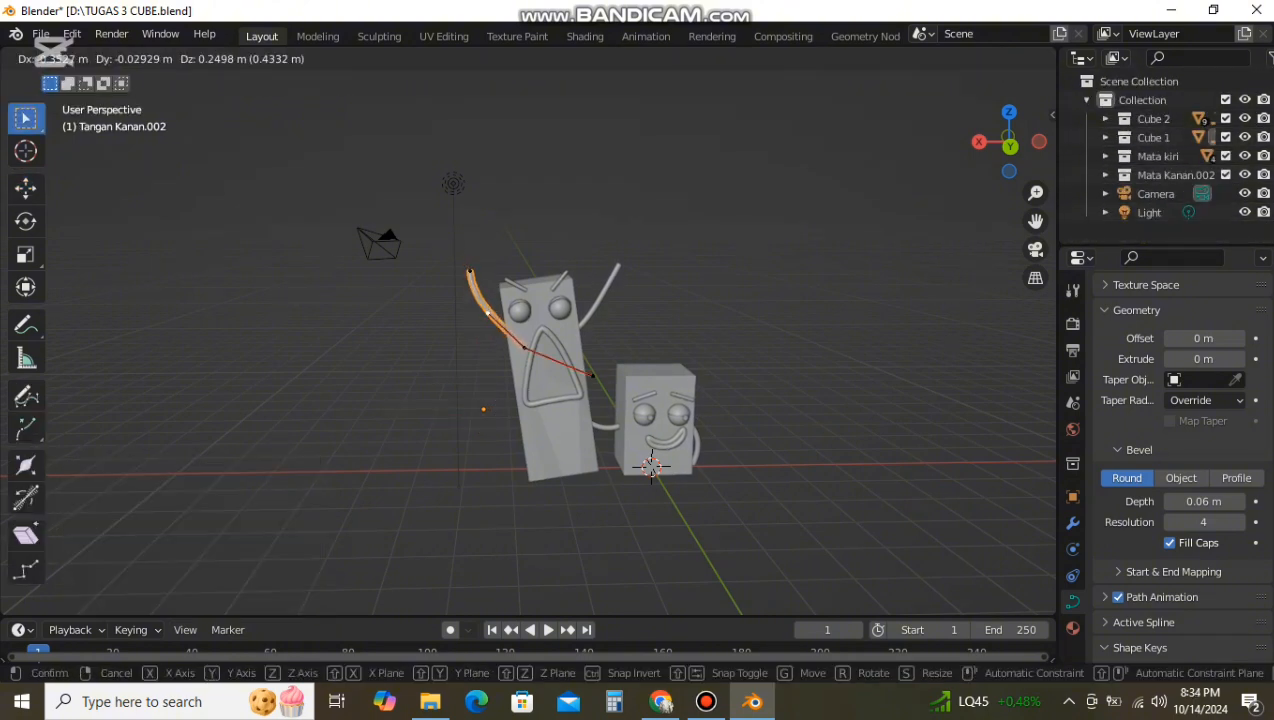
click(488, 313)
click(440, 340)
click(1105, 156)
click(1105, 138)
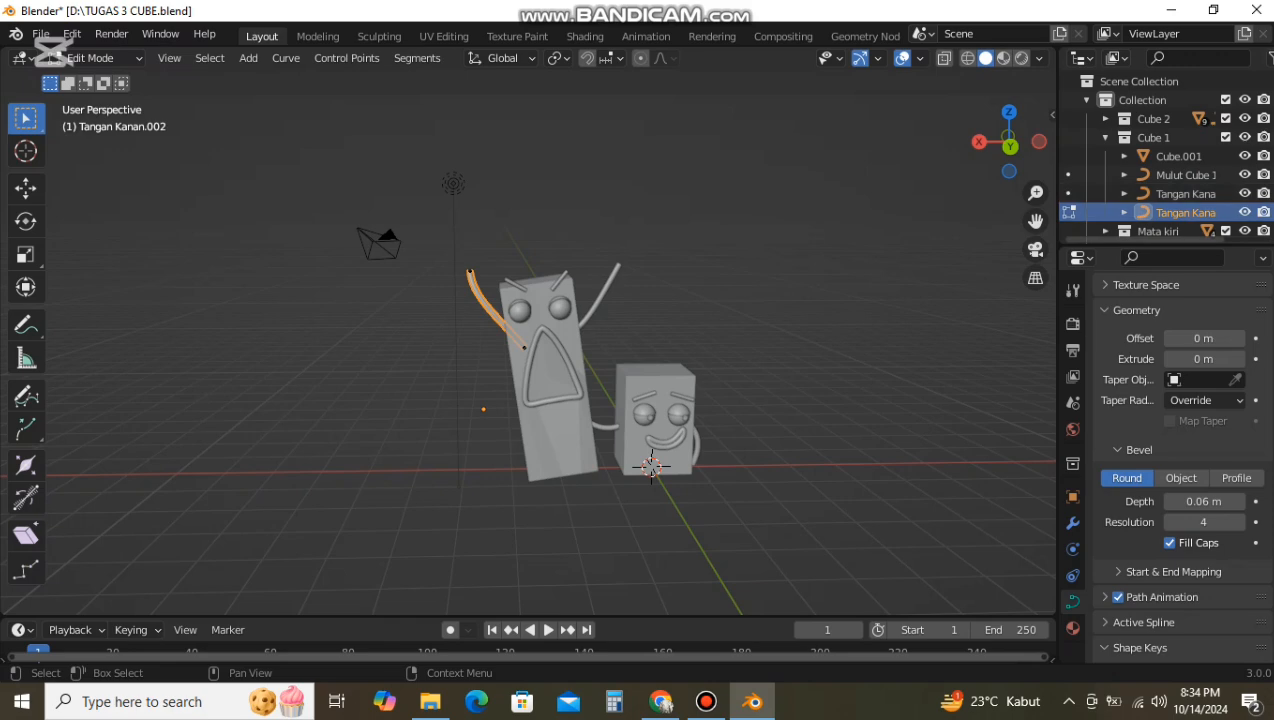
click(1105, 119)
click(1184, 213)
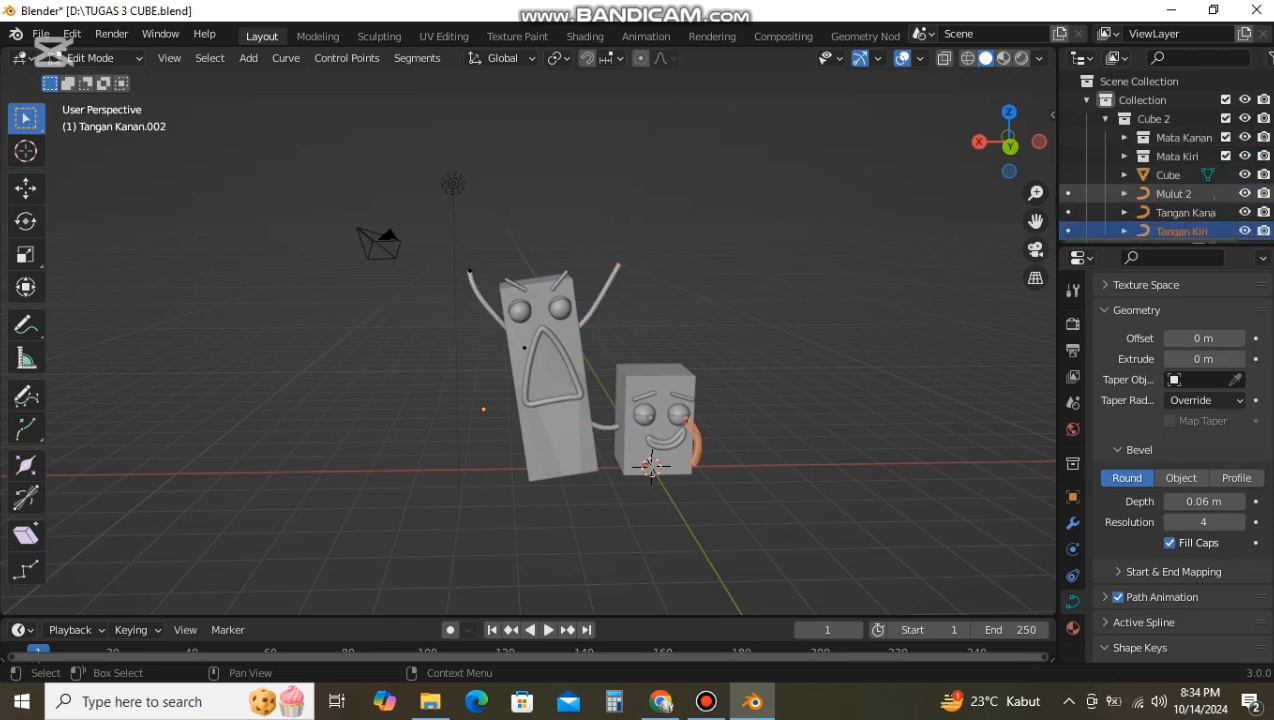
click(1105, 119)
middle_drag(830, 380, 834, 355)
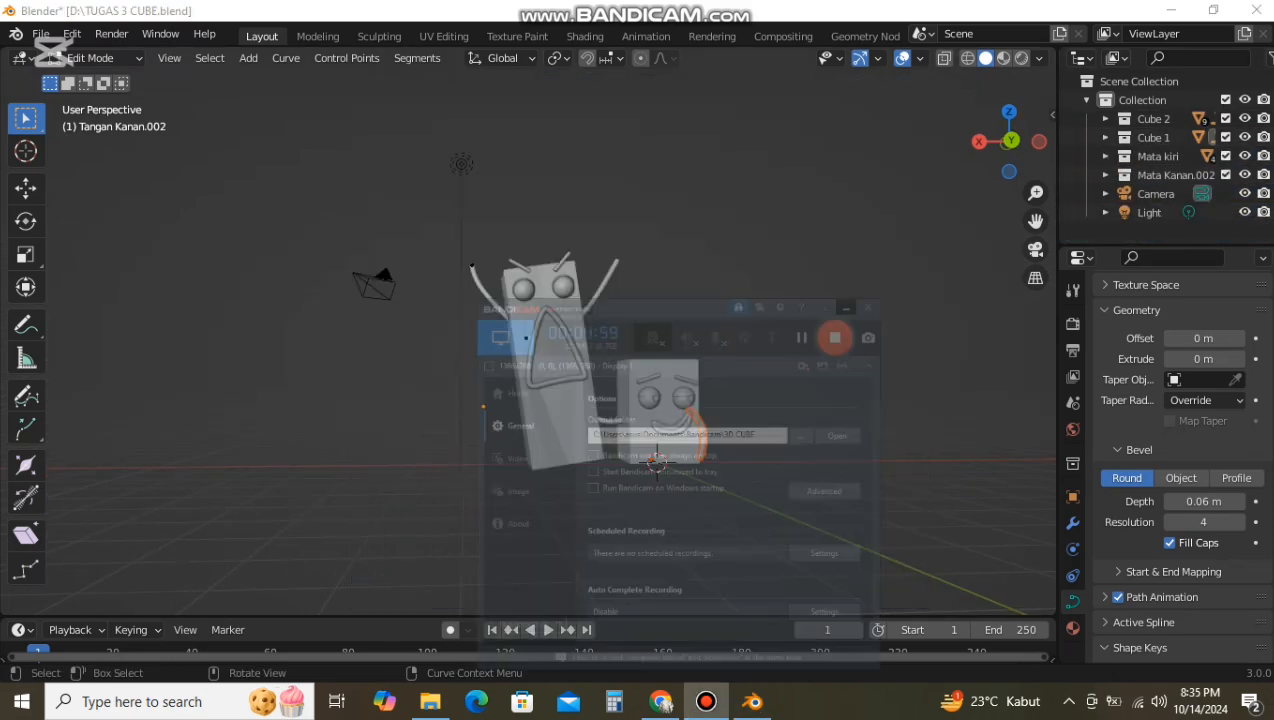
Step: In Object Mode, add a mesh cube and move it about -1.55 m along X and -0.68 m along Z
click(95, 57)
click(94, 76)
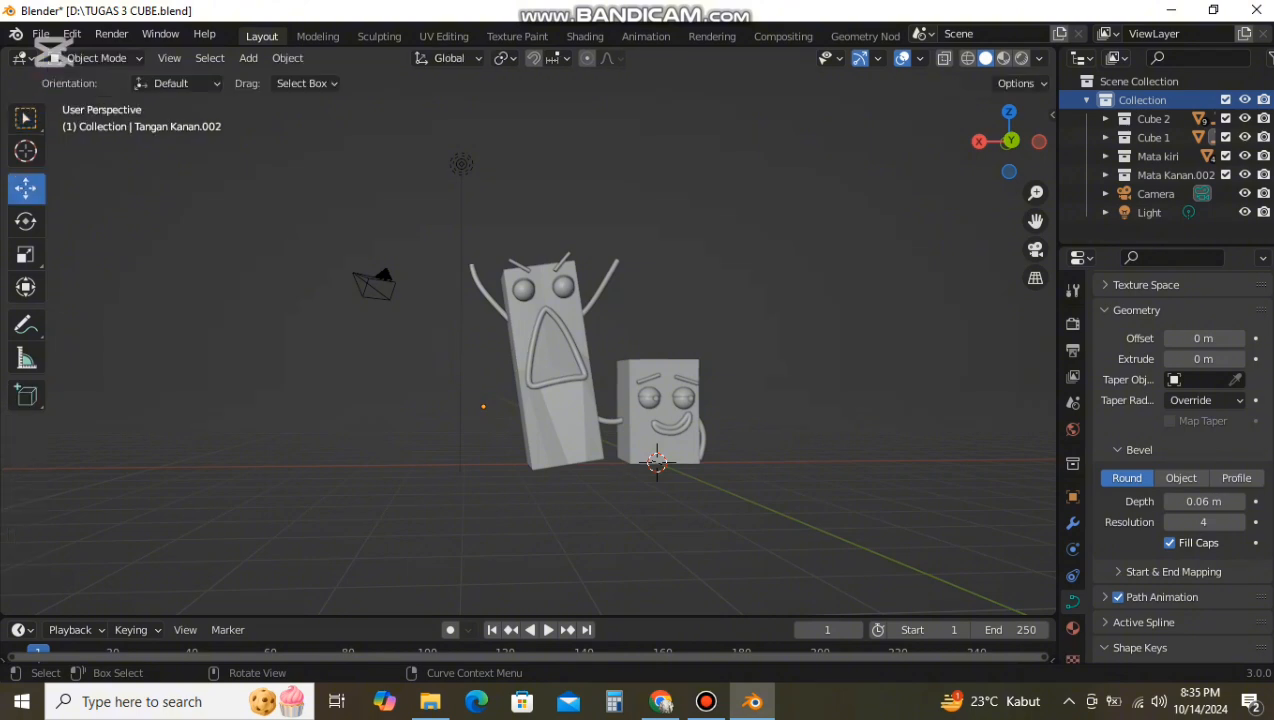
key(shift+a)
mouse_move(800, 296)
click(965, 314)
drag(582, 463, 572, 463)
drag(614, 428, 687, 460)
Step: Move the new cube along Y in front of the characters, raise it about 1.32 m, and enter Edit Mode on it
middle_drag(690, 460, 835, 465)
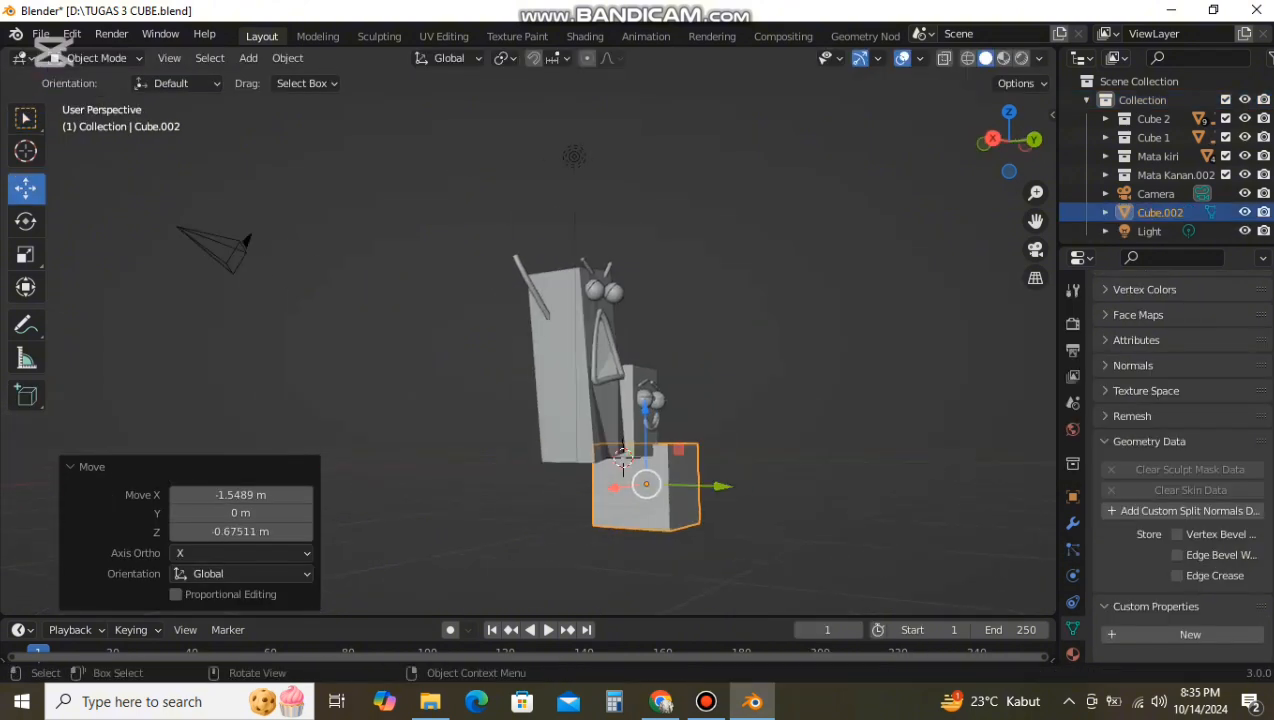
drag(727, 486, 827, 488)
drag(745, 412, 745, 350)
middle_drag(745, 352, 605, 375)
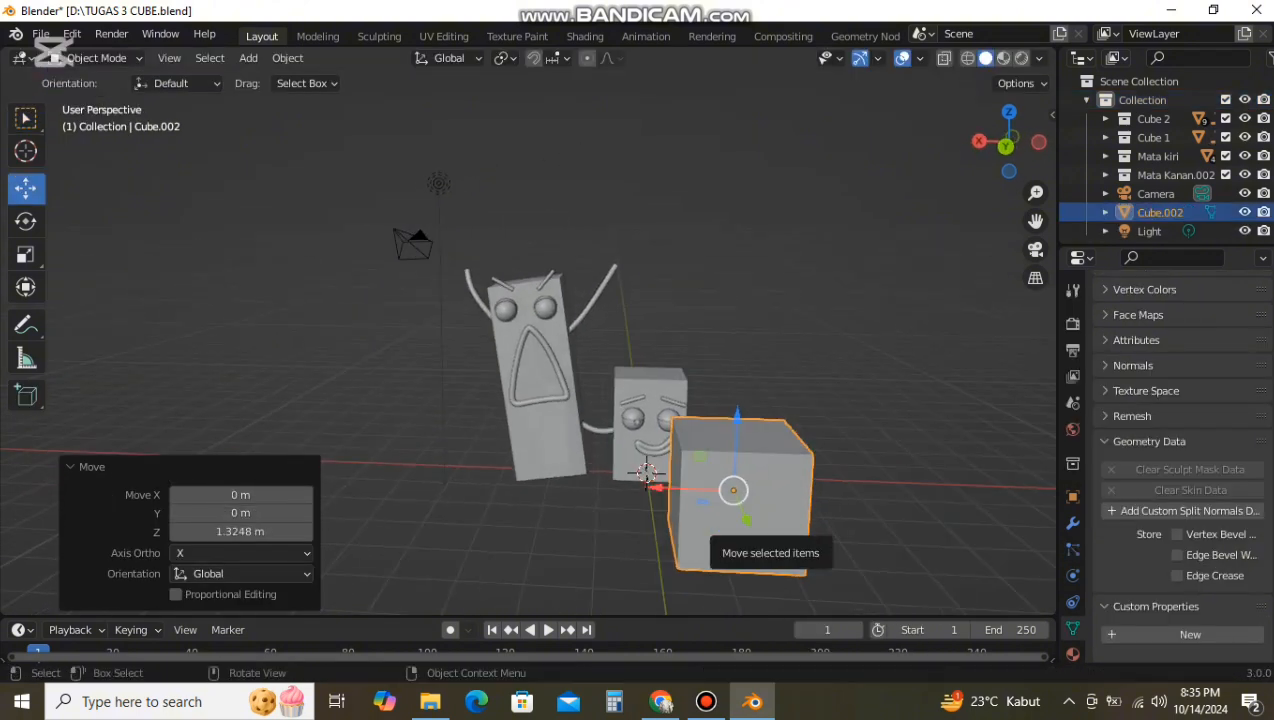
click(728, 512)
key(Tab)
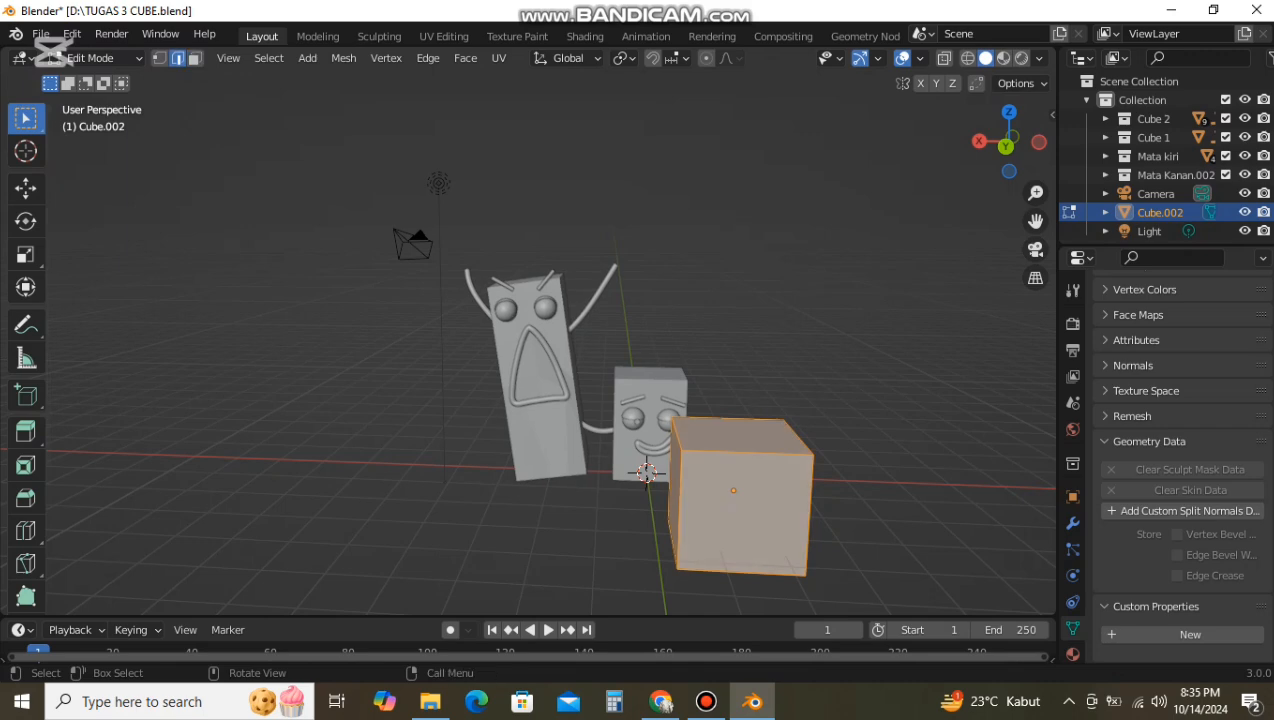
Step: Try to scale the selected edges of the new cube
middle_drag(728, 480, 460, 476)
right_click(571, 530)
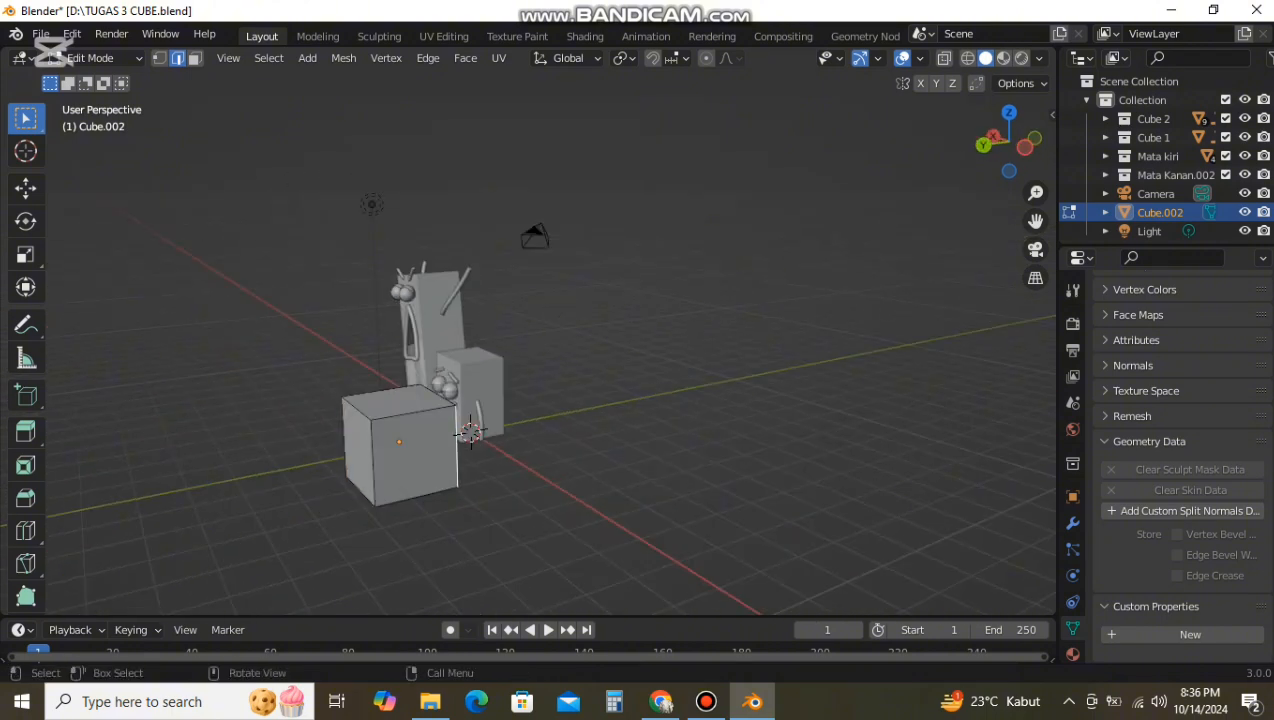
middle_drag(460, 476, 340, 472)
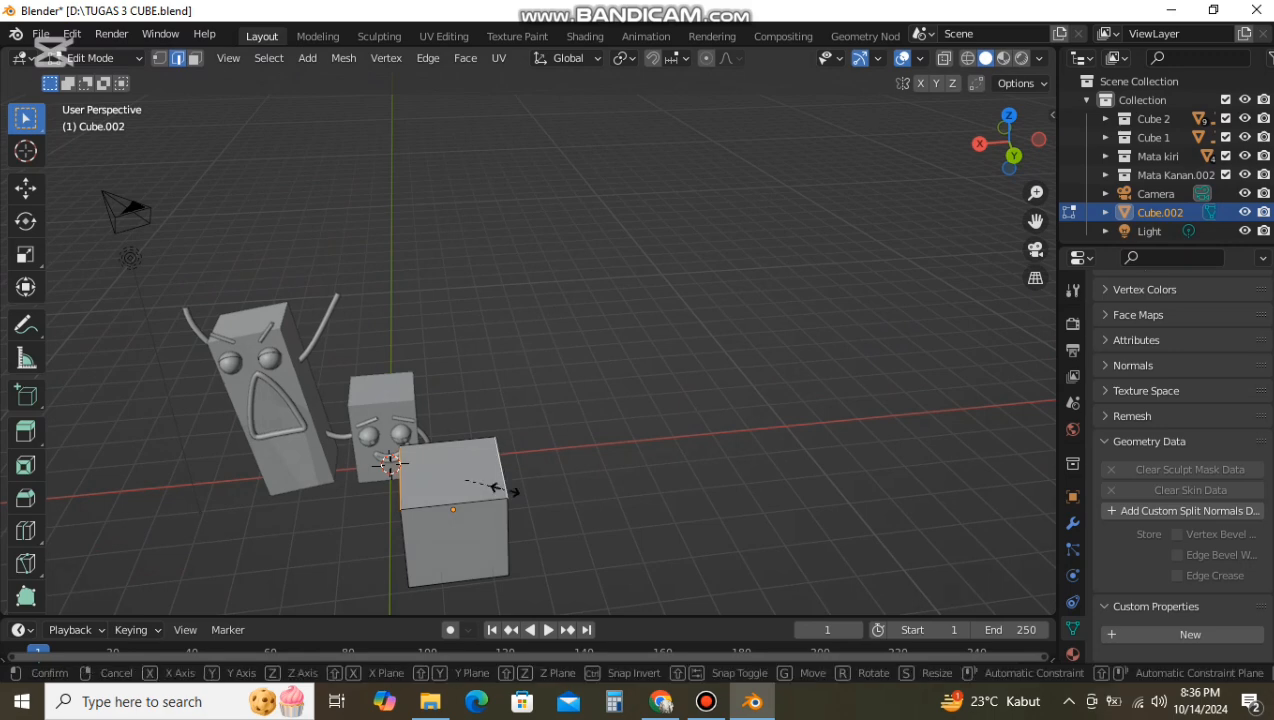
click(468, 479)
middle_drag(468, 479, 260, 475)
key(ctrl+z)
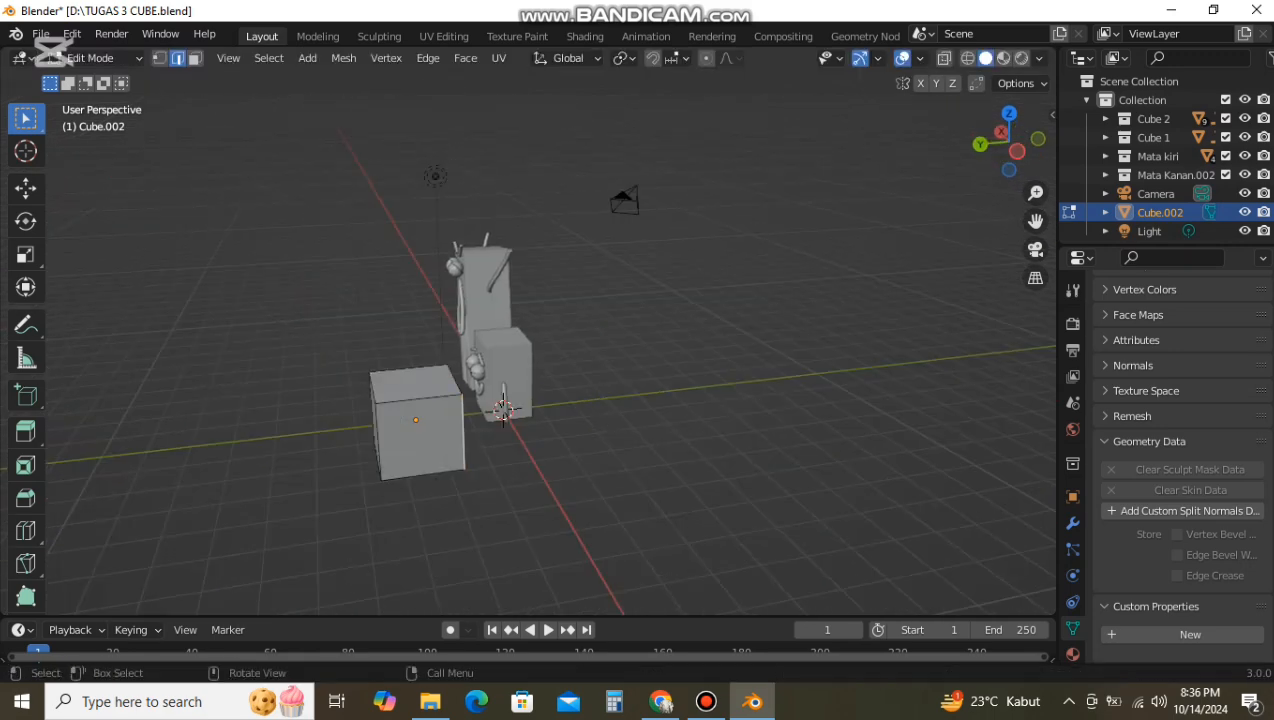
Step: Scale the new cube's selected edges to taper it into a truncated pyramid, and return to Object Mode
shift+click(325, 426)
middle_drag(240, 420, 443, 416)
shift+click(326, 425)
key(s)
click(355, 431)
key(s)
key(Return)
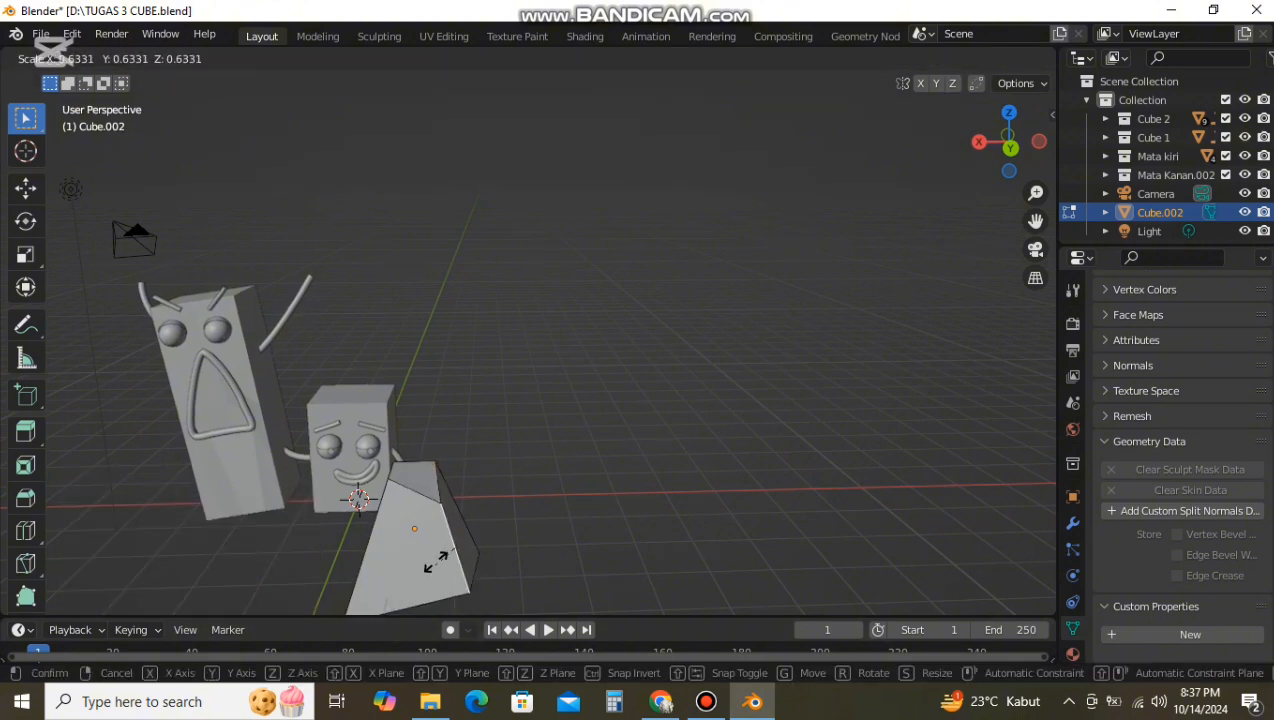
click(90, 57)
click(706, 702)
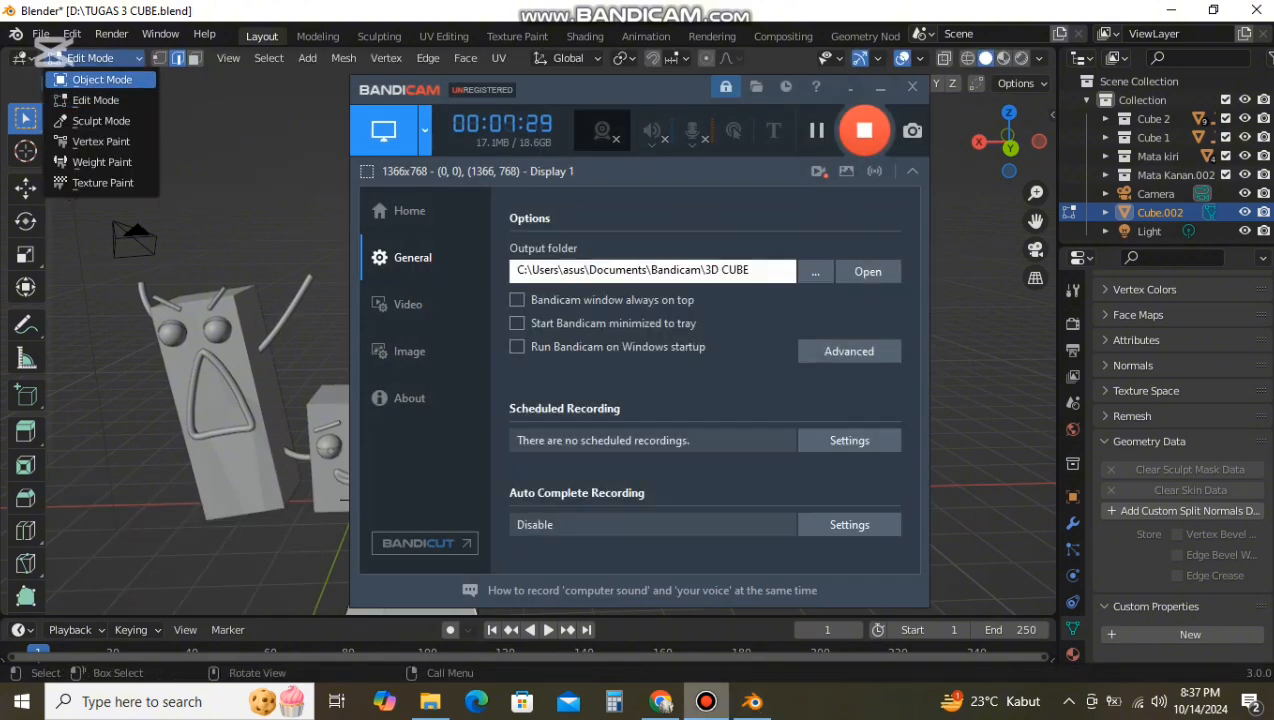
click(706, 702)
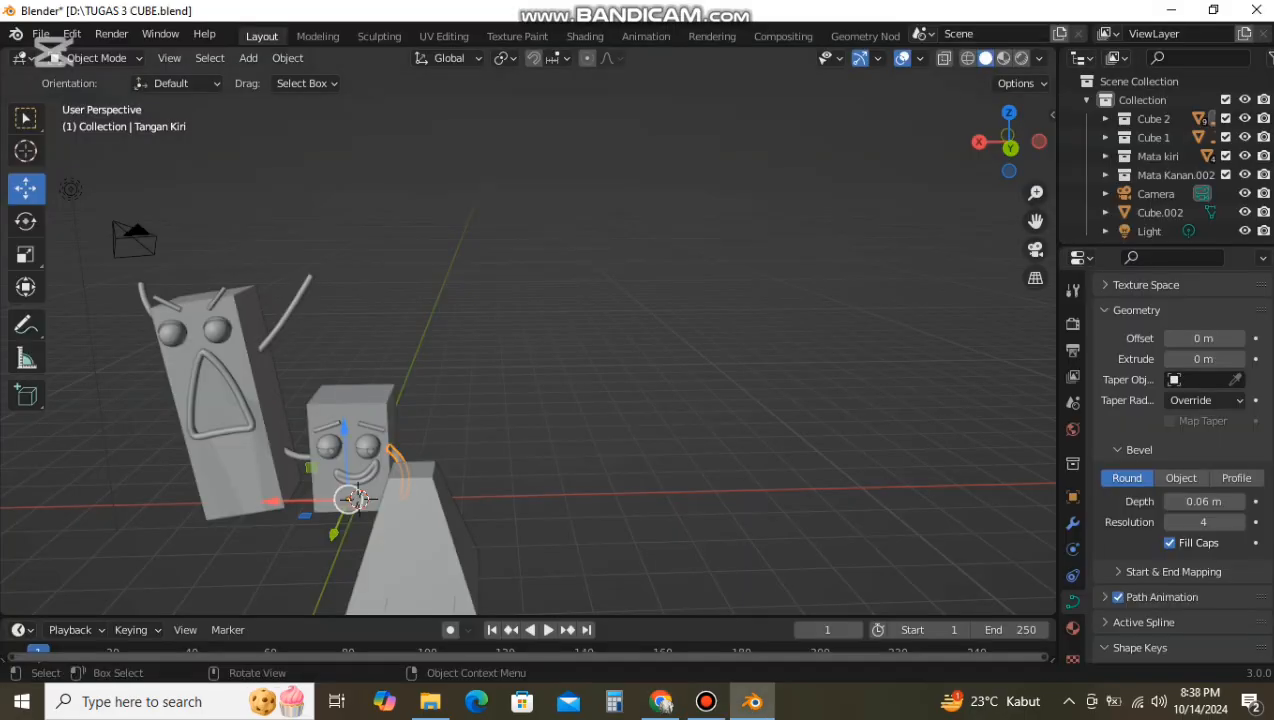
Step: Select the tapered block and scale it to 0.228
middle_drag(560, 400, 470, 420)
click(412, 562)
scroll(450, 530, down, 2)
middle_drag(560, 490, 445, 560)
key(s)
click(372, 513)
scroll(513, 478, up, 4)
middle_drag(380, 500, 540, 315)
scroll(513, 478, down, 5)
scroll(475, 305, up, 4)
Step: Raise the tapered block about 2.15 m along Z and move it about 2.66 m along X to the tall cube's mouth
key(g)
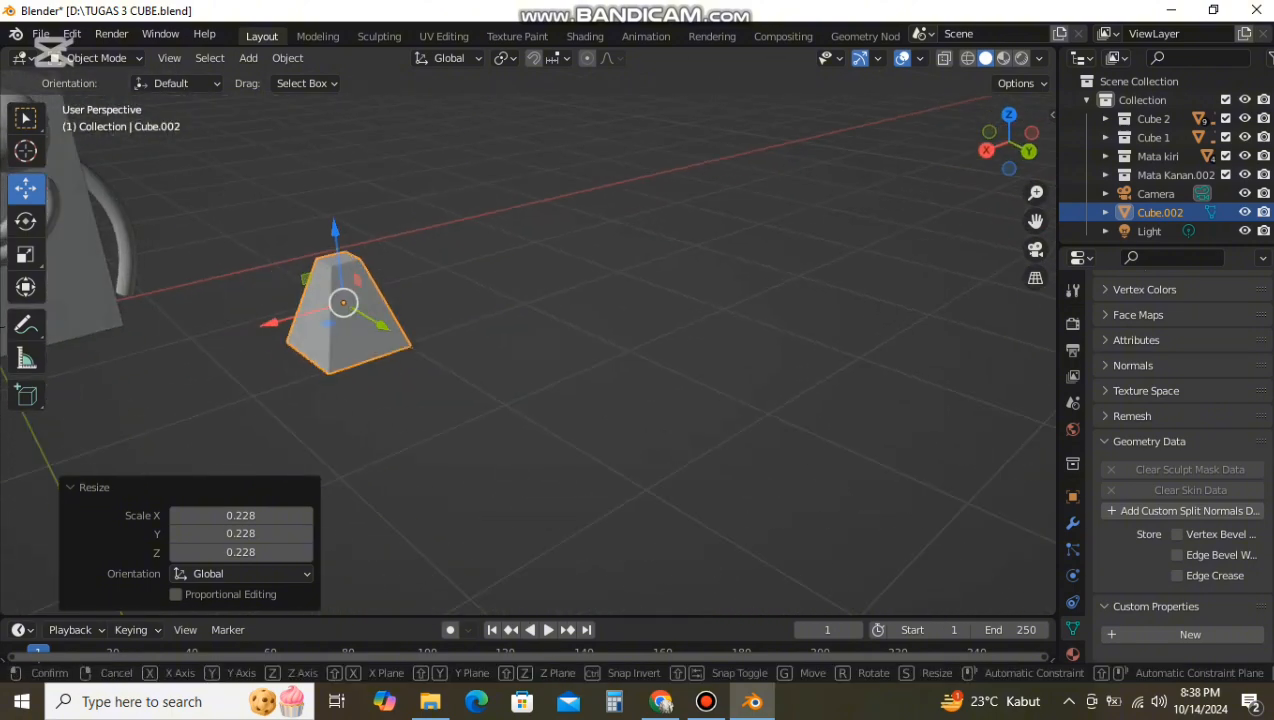
click(220, 415)
middle_drag(220, 415, 325, 385)
drag(505, 283, 505, 82)
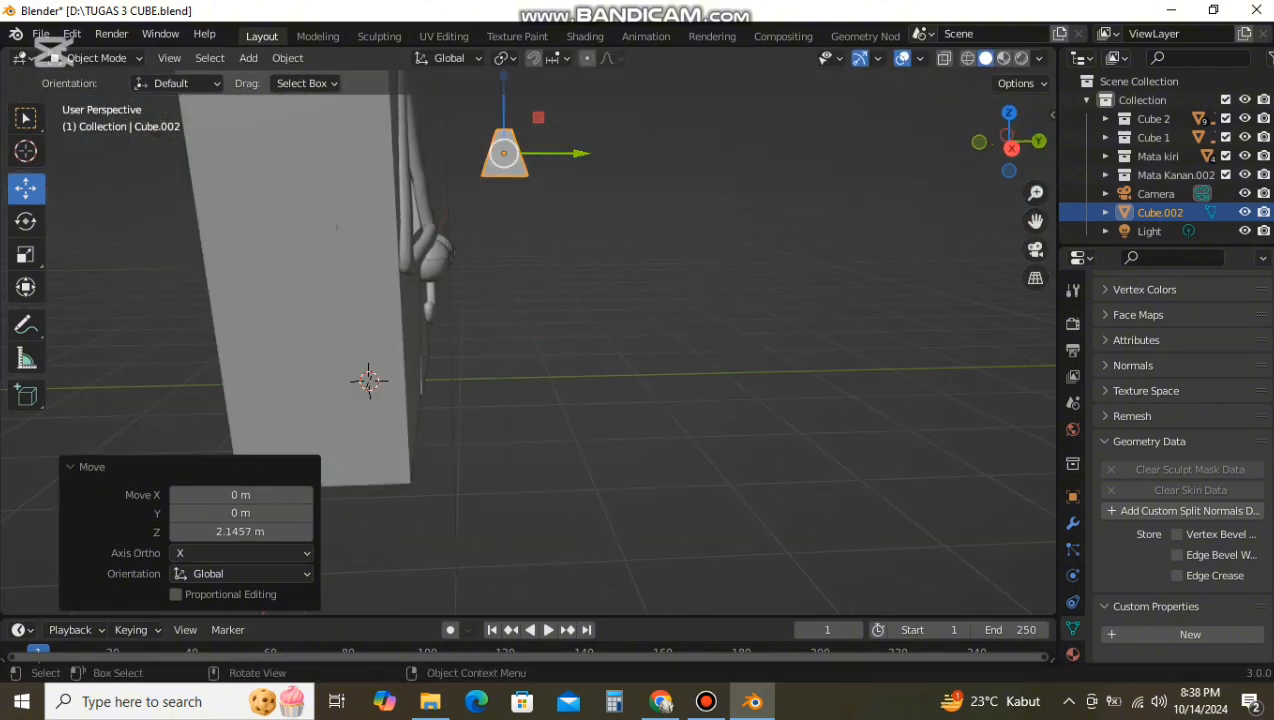
middle_drag(545, 190, 478, 197)
drag(297, 194, 82, 226)
Step: Rotate the tapered block onto its side about X and turn it 65.9° about Z
click(26, 222)
drag(183, 187, 220, 247)
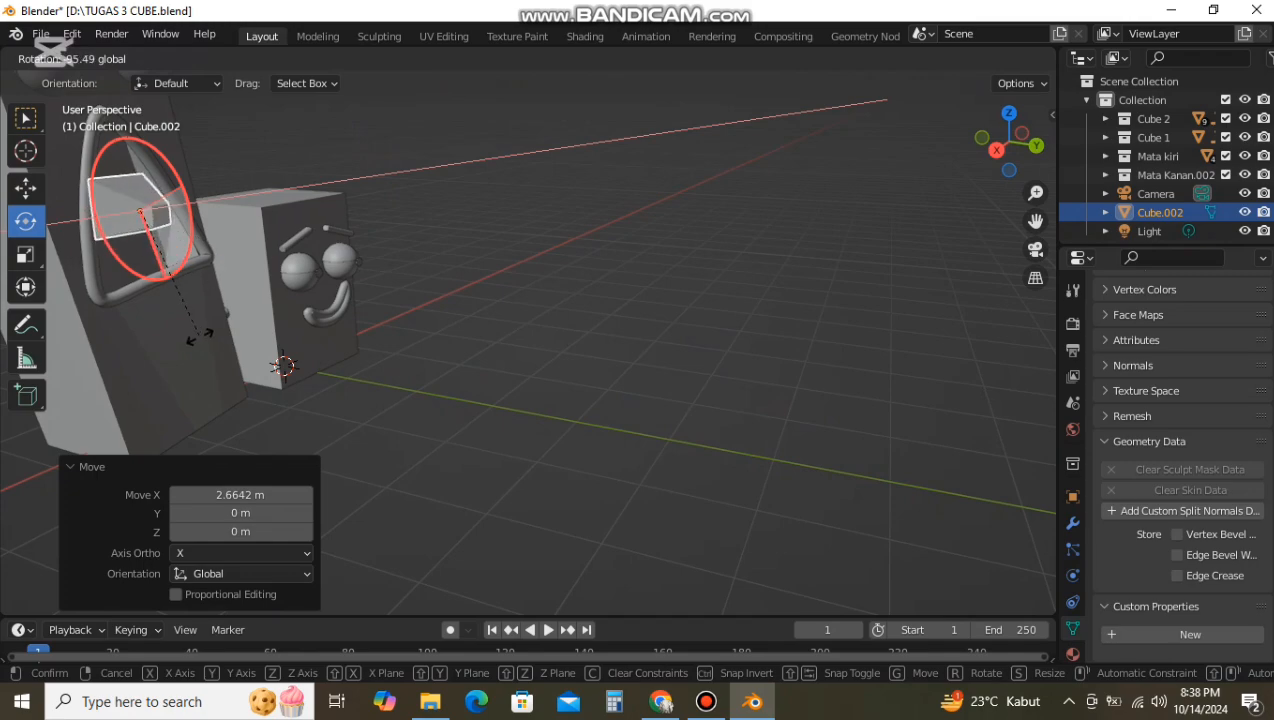
drag(200, 337, 197, 339)
middle_drag(197, 339, 145, 322)
drag(130, 182, 187, 185)
middle_drag(195, 200, 480, 225)
scroll(480, 207, up, 4)
drag(470, 180, 806, 460)
middle_drag(806, 460, 765, 400)
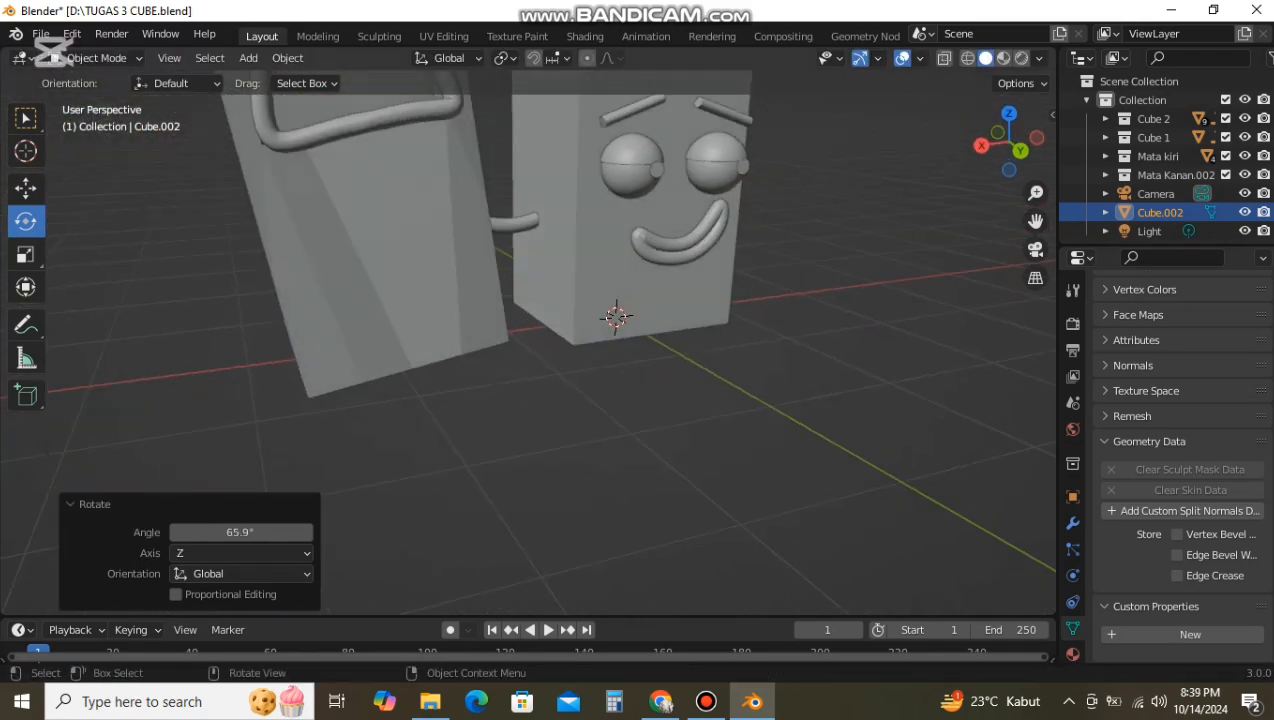
Step: Move the tapered block about -0.81 m along Y, up to the tall cube's mouth
scroll(400, 190, down, 1)
shift+middle_drag(400, 190, 464, 386)
scroll(464, 386, up, 1)
drag(414, 392, 454, 375)
middle_drag(454, 375, 585, 340)
drag(1018, 246, 785, 243)
middle_drag(785, 243, 612, 250)
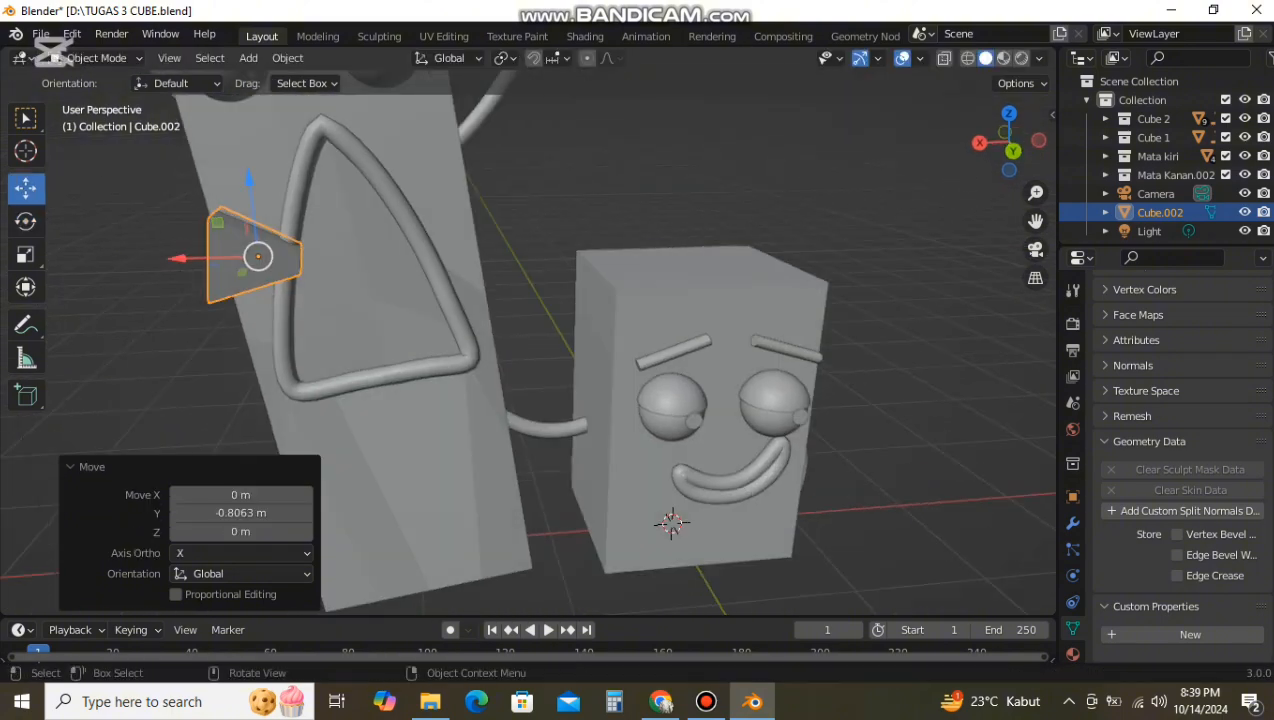
Step: Shift the tapered block along X, Y and Z so it sits inside the upper part of the triangular mouth
drag(178, 254, 268, 252)
drag(306, 216, 312, 183)
middle_drag(330, 190, 500, 178)
drag(838, 210, 811, 209)
middle_drag(811, 209, 640, 222)
drag(292, 229, 260, 232)
click(362, 232)
Step: Rotate the tapered block -10.9° about Z and tilt it slightly to line up with the mouth's rim
click(26, 221)
drag(388, 241, 380, 249)
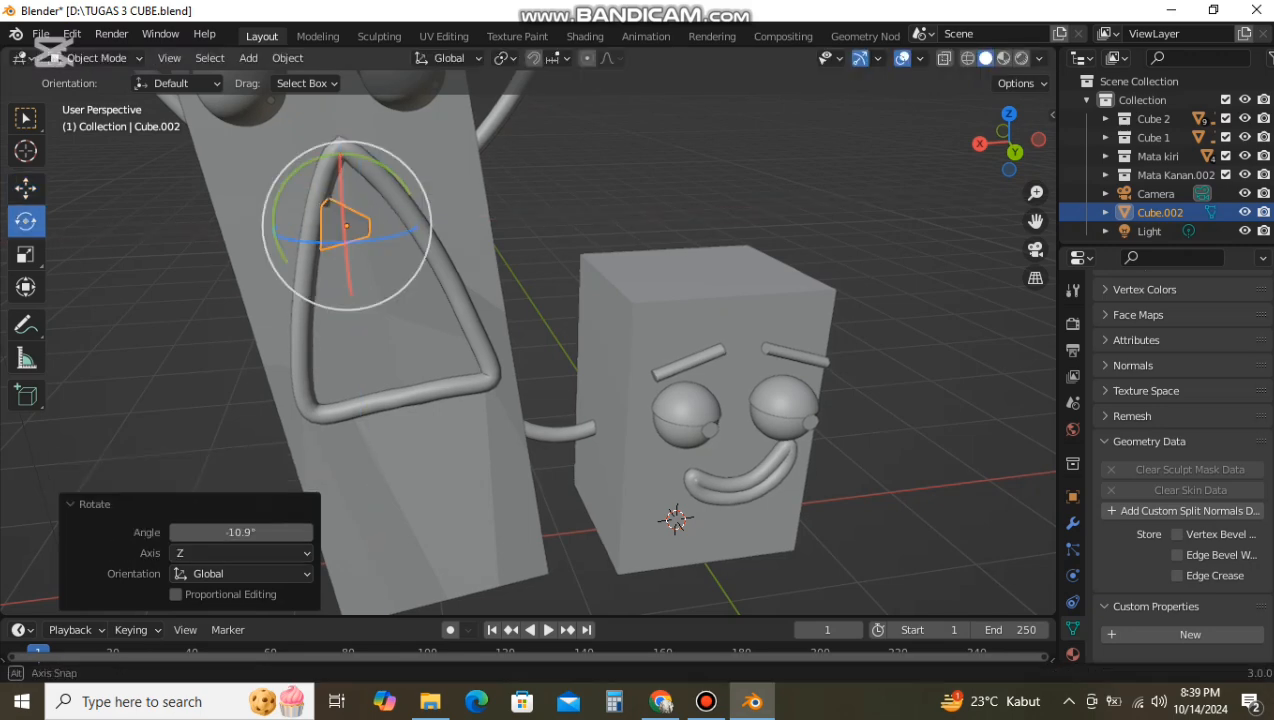
middle_drag(342, 350, 413, 353)
mouse_move(574, 205)
mouse_down()
mouse_move(578, 228)
mouse_move(588, 220)
mouse_up()
click(26, 188)
click(720, 172)
Step: Nudge the tapered block closer against the inner side of the mouth's rim
middle_drag(720, 172, 628, 172)
scroll(672, 168, up, 4)
shift+middle_drag(628, 172, 600, 340)
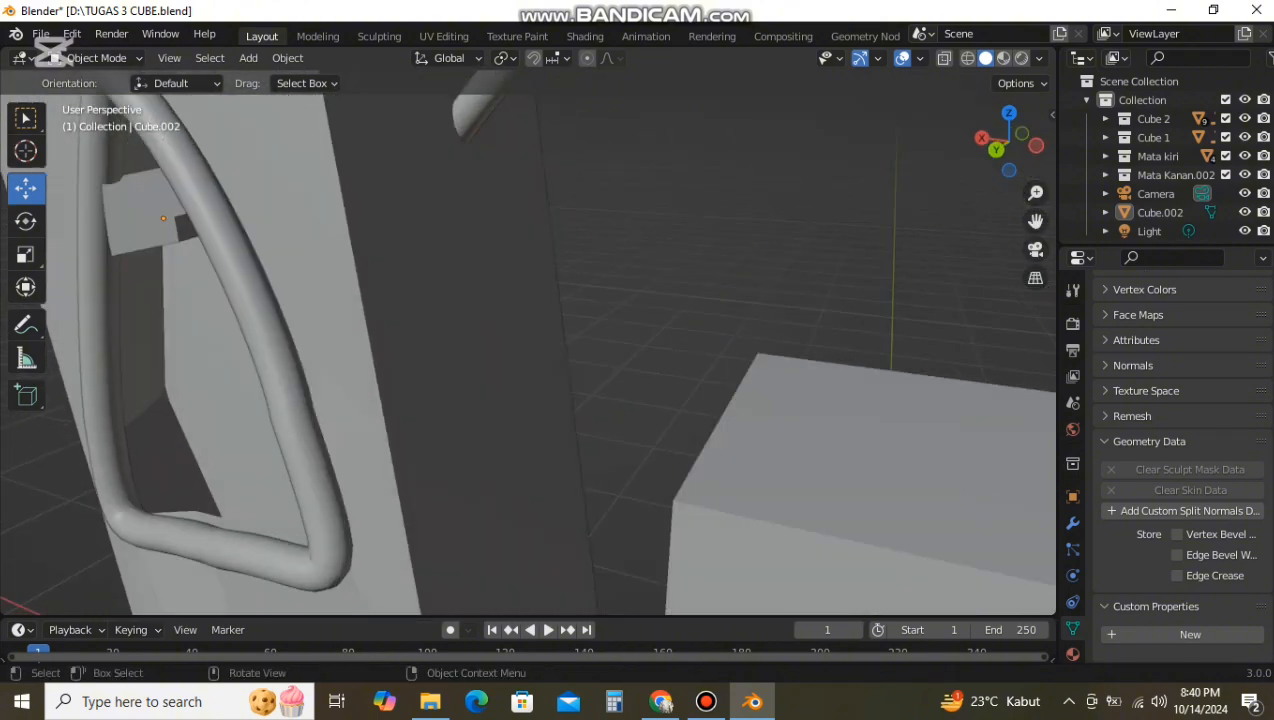
drag(92, 229, 77, 231)
middle_drag(77, 231, 217, 232)
drag(734, 231, 726, 230)
middle_drag(726, 230, 684, 229)
Step: Duplicate the tapered block and place the copy about 0.23 m above the original
key(shift+d)
click(701, 133)
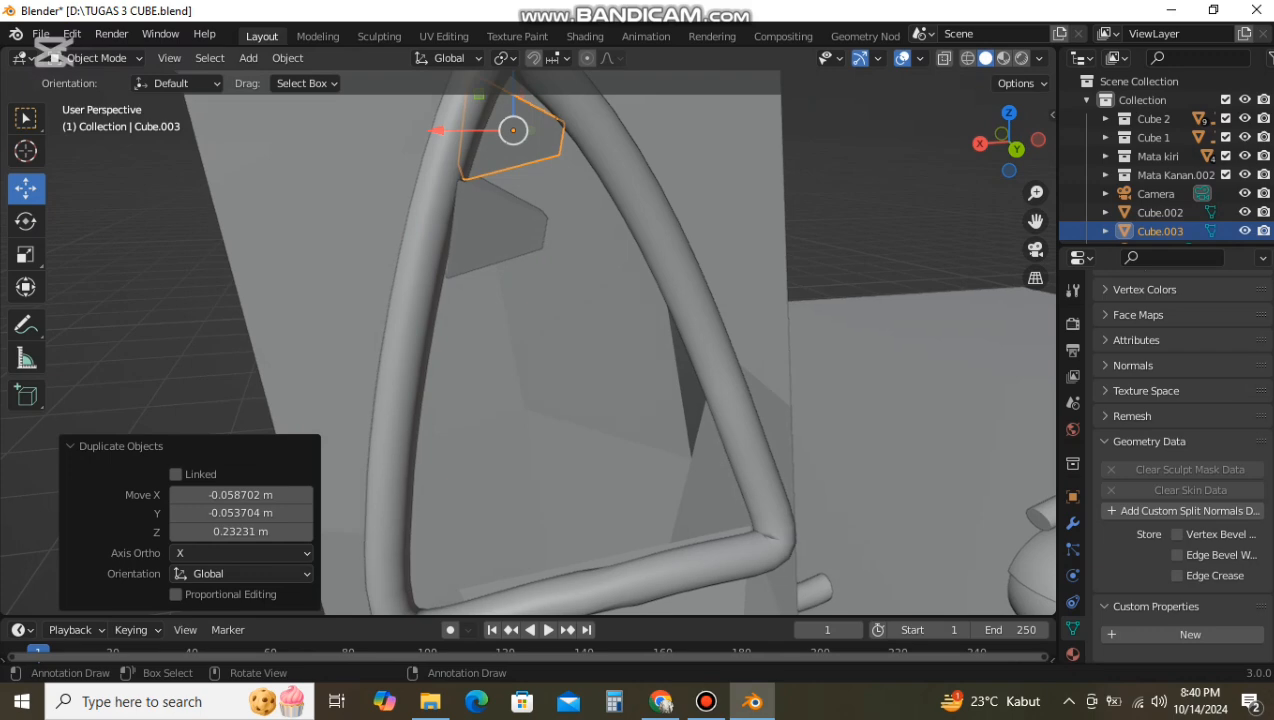
Step: Hide the tall cube's body, Cube.001 in the Cube 1 collection
click(1245, 137)
click(1245, 137)
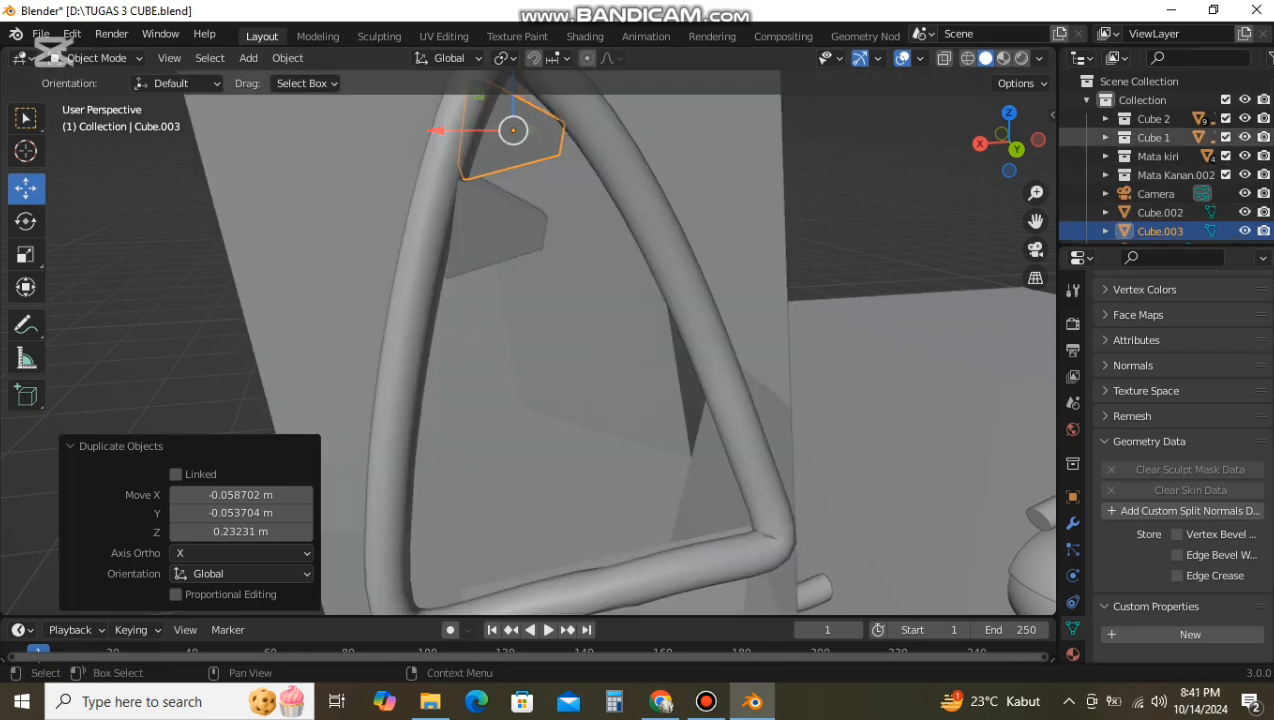
click(1105, 137)
click(1245, 156)
Step: Move the copied block about 0.105 m along Y into the mouth opening
middle_drag(760, 290, 703, 292)
middle_drag(545, 222, 631, 212)
drag(631, 212, 654, 219)
middle_drag(654, 219, 575, 222)
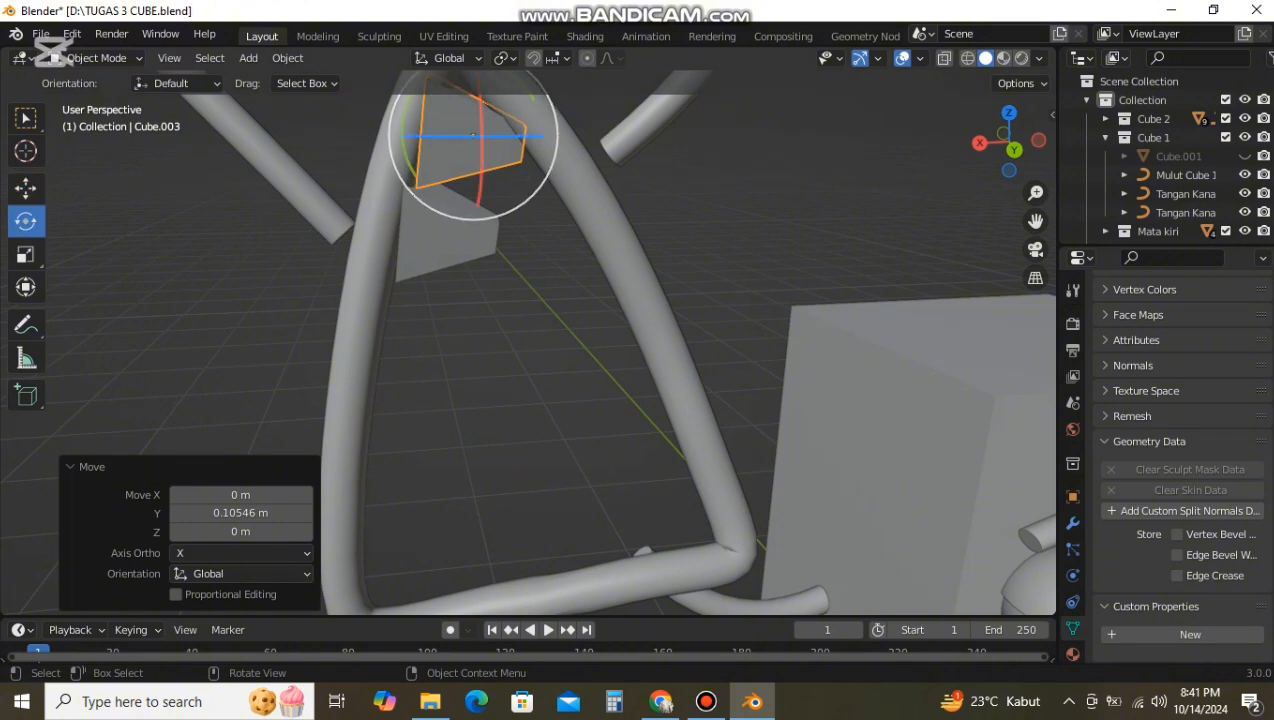
Step: Rotate the copied block slightly and scale it to 0.914 to fit the mouth's narrow peak
drag(482, 172, 482, 156)
drag(440, 136, 404, 120)
key(s)
click(485, 165)
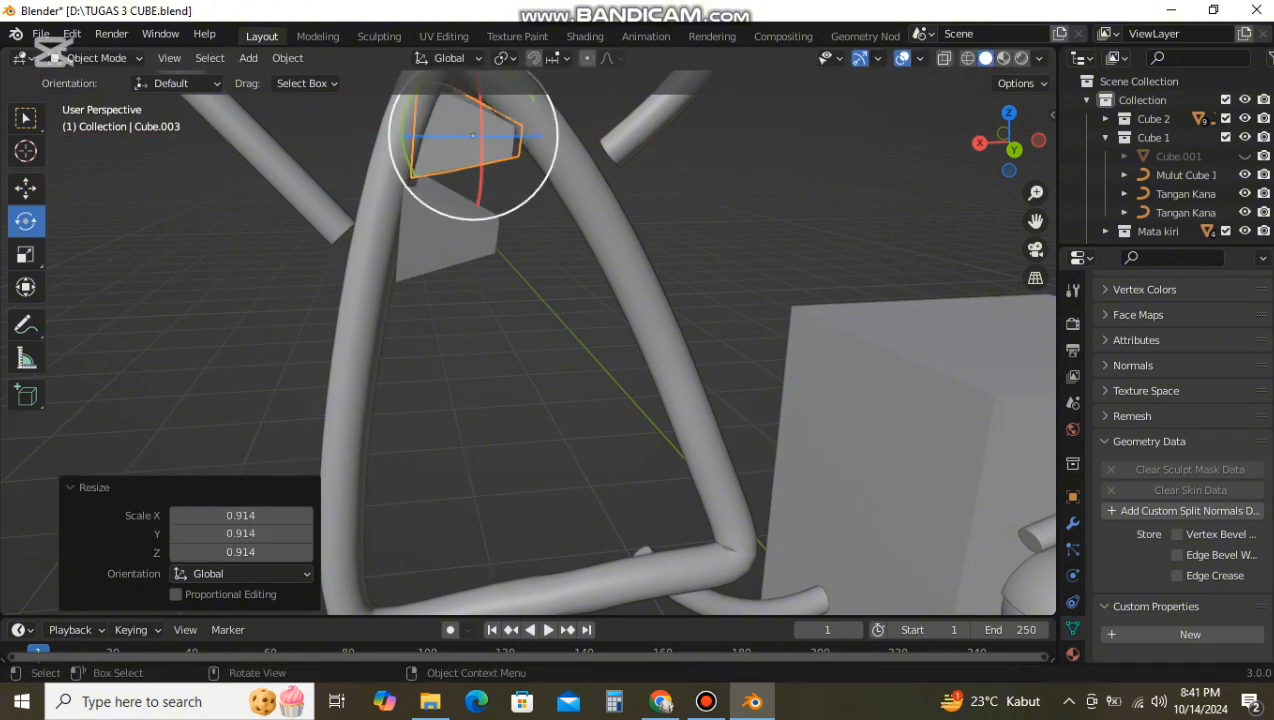
drag(533, 98, 542, 115)
Step: Lower the copied block slightly and readjust its rotation against the mouth's rim
click(26, 188)
drag(473, 88, 473, 110)
mouse_move(560, 200)
middle_down()
mouse_move(475, 201)
mouse_move(566, 220)
middle_up()
scroll(534, 215, up, 1)
click(538, 216)
click(566, 222)
drag(564, 224, 571, 232)
click(26, 188)
Step: Delete the upper copy of the tapered block
click(660, 380)
scroll(650, 370, down, 3)
shift+middle_drag(600, 370, 623, 335)
click(600, 220)
key(Delete)
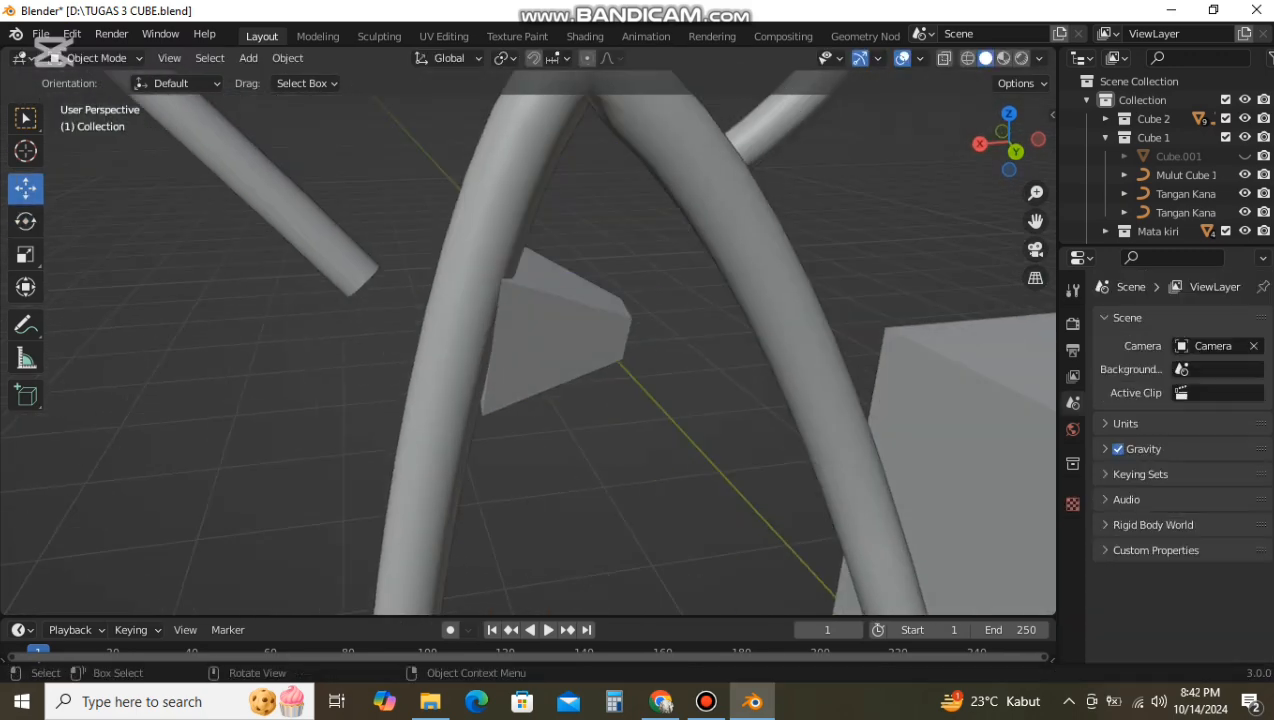
Step: Rotate the remaining tapered block -10.9° about X, tilt it freely, and turn it 18.3° about Y
click(560, 335)
click(26, 221)
drag(517, 343, 566, 326)
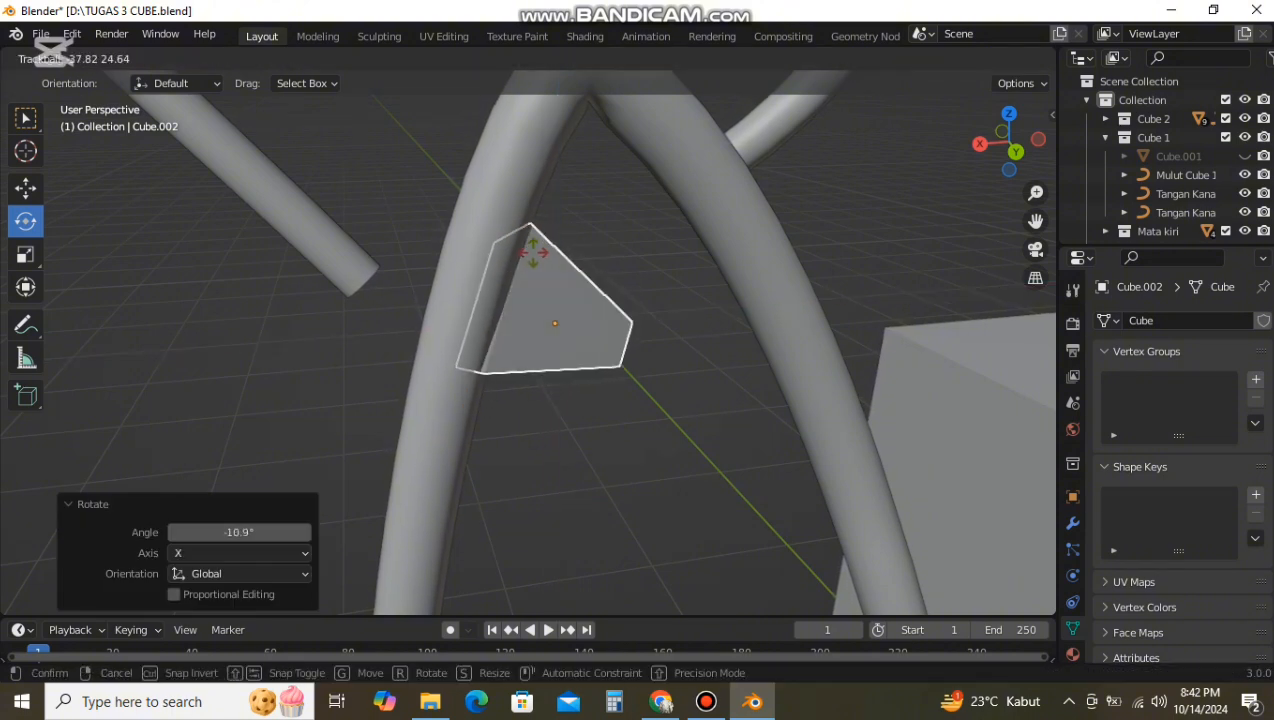
drag(533, 252, 533, 257)
middle_drag(533, 257, 495, 257)
click(410, 420)
click(300, 320)
drag(269, 261, 271, 259)
middle_drag(271, 259, 325, 257)
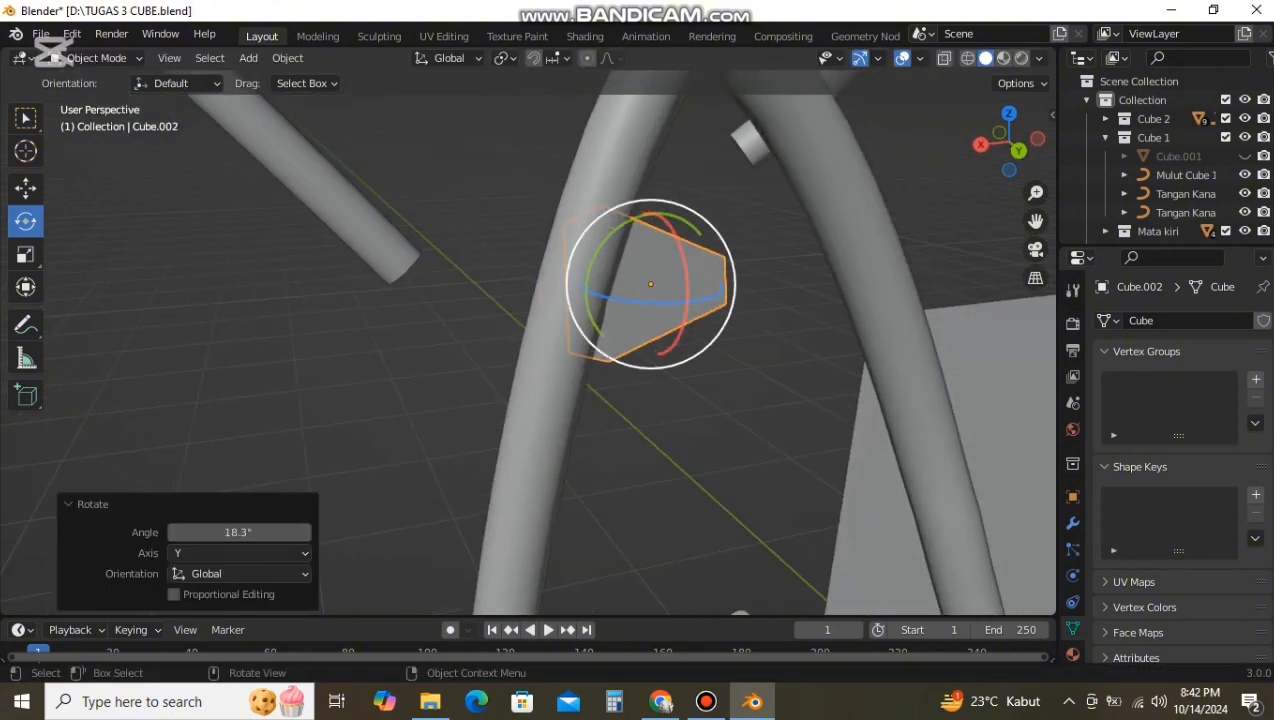
Step: Rotate the tapered block slightly and move it against the mouth's rim, including 0.013261 m along X and -0.012809 m along Y
scroll(620, 262, up, 3)
drag(626, 236, 648, 260)
middle_drag(648, 260, 608, 268)
click(264, 323)
drag(262, 322, 255, 330)
drag(285, 352, 285, 376)
middle_drag(290, 376, 314, 356)
drag(481, 234, 467, 213)
drag(367, 272, 351, 272)
middle_drag(351, 272, 381, 270)
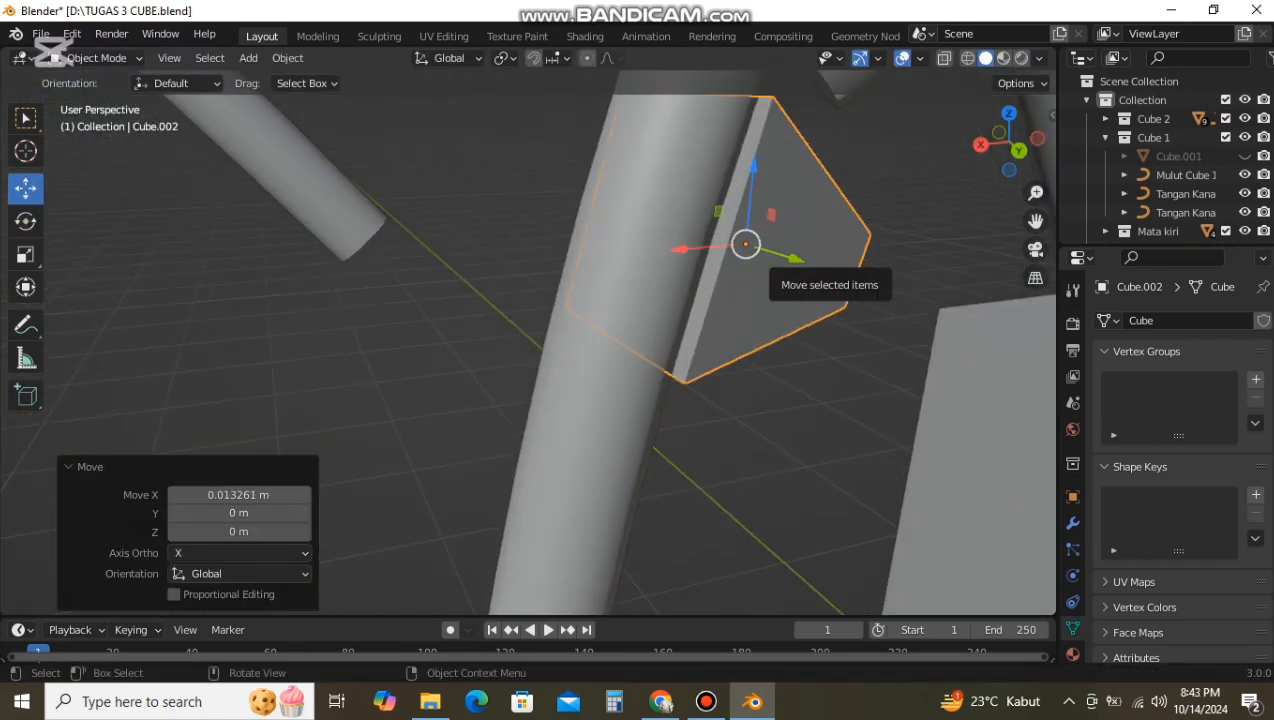
mouse_move(770, 252)
mouse_down()
mouse_move(757, 248)
mouse_move(767, 251)
mouse_up()
Step: Duplicate the tapered block, place the copy above the first one inside the mouth, and raise it 0.043468 m along Z
key(shift+d)
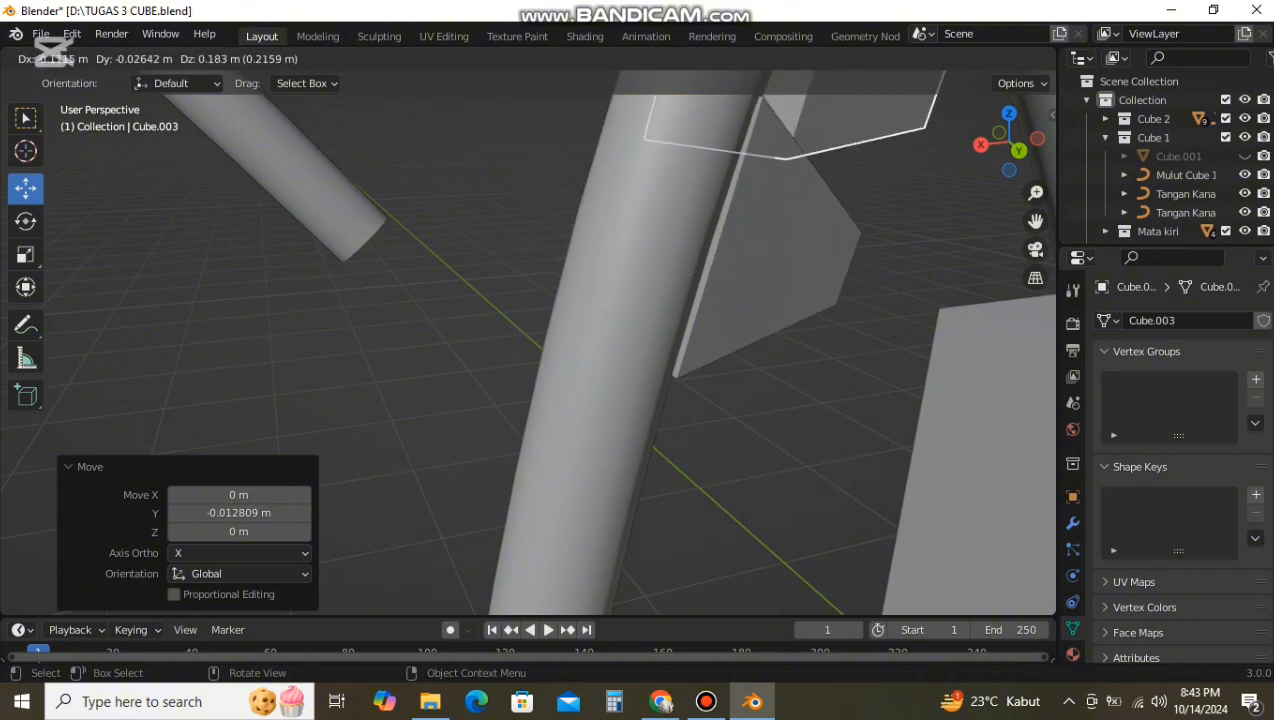
click(868, 597)
middle_drag(778, 423, 751, 434)
drag(449, 198, 397, 200)
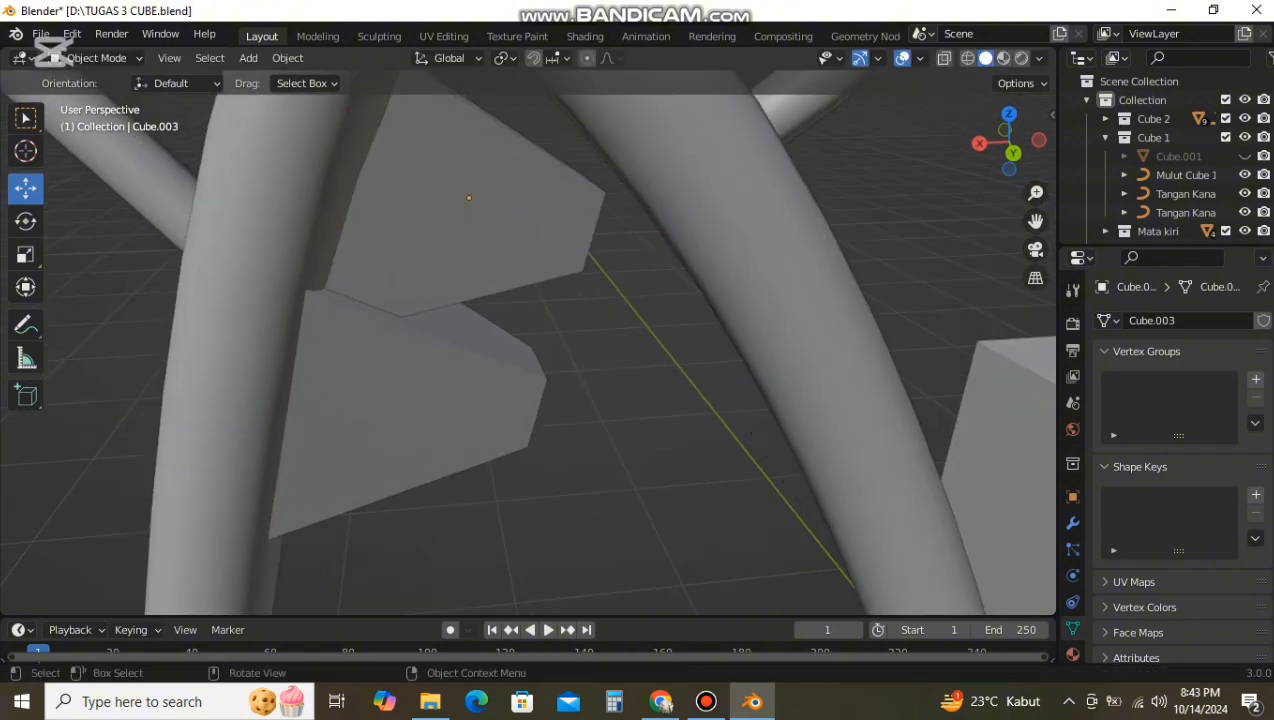
drag(466, 120, 466, 75)
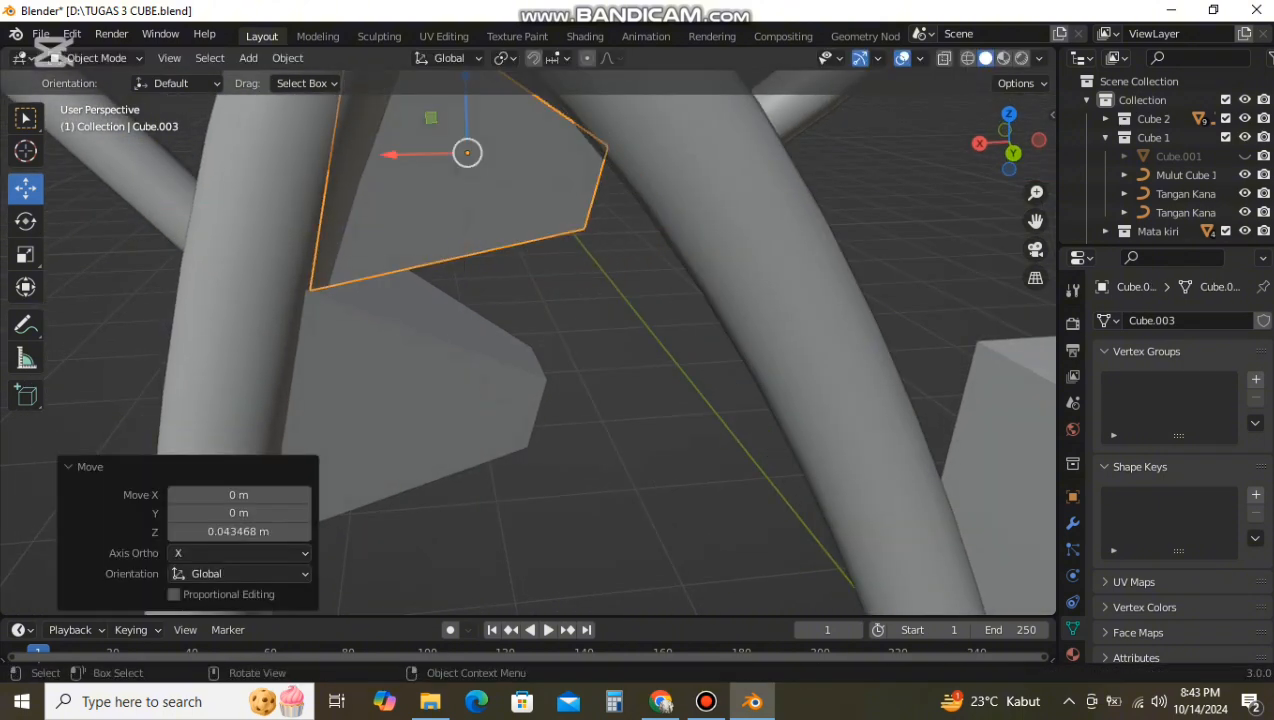
Step: Rotate the upper tapered block to follow the mouth's peak, including -23.7° about Z
click(620, 360)
scroll(620, 360, down, 5)
mouse_move(620, 360)
middle_down()
mouse_move(622, 335)
mouse_move(598, 356)
middle_up()
click(376, 206)
click(26, 222)
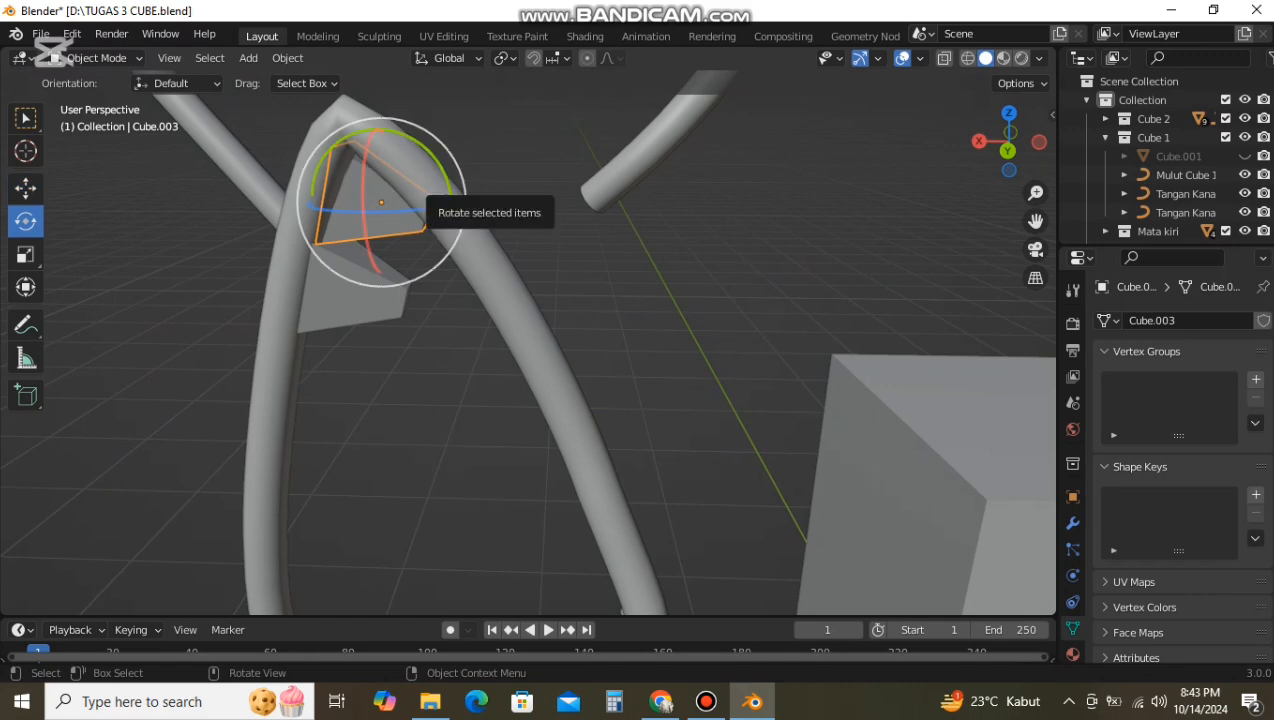
drag(447, 188, 441, 198)
drag(428, 209, 405, 205)
Step: Shift the upper tooth slightly along Y and lower it a little within the mouth's peak
middle_drag(405, 205, 360, 206)
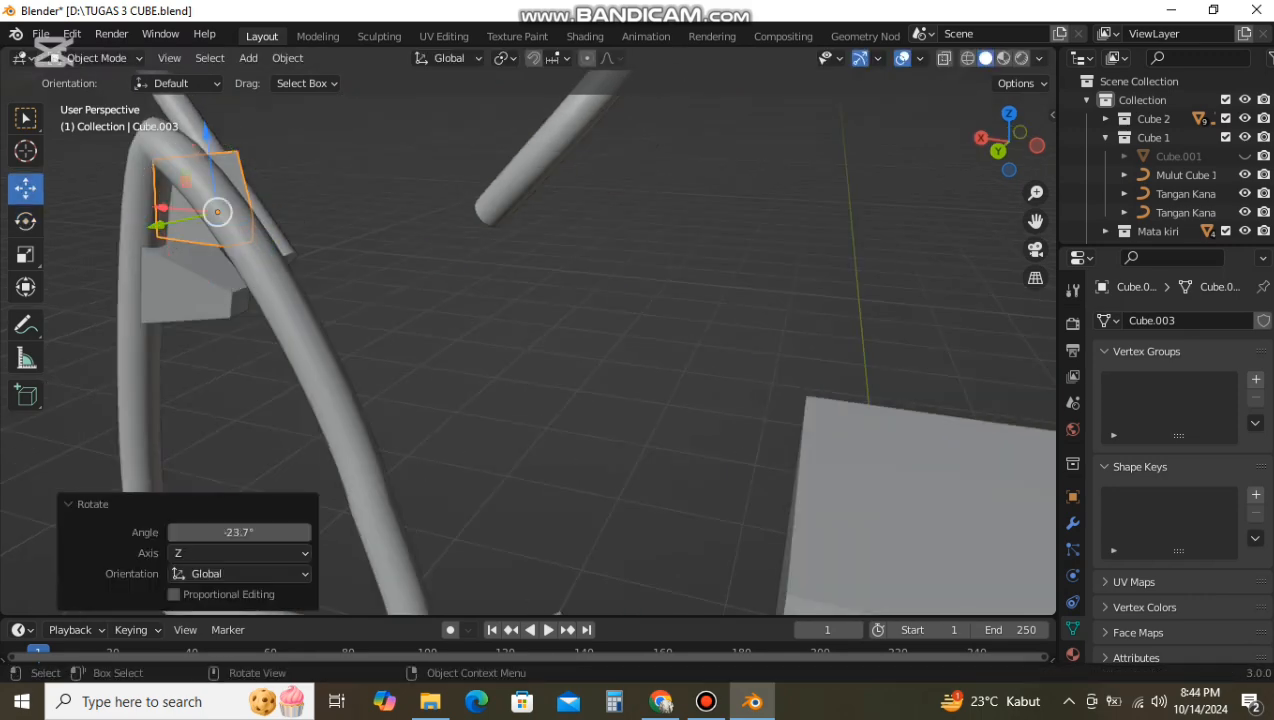
drag(157, 225, 140, 228)
drag(189, 136, 190, 145)
middle_drag(190, 145, 253, 147)
click(400, 340)
scroll(400, 340, up, 2)
middle_drag(400, 340, 405, 347)
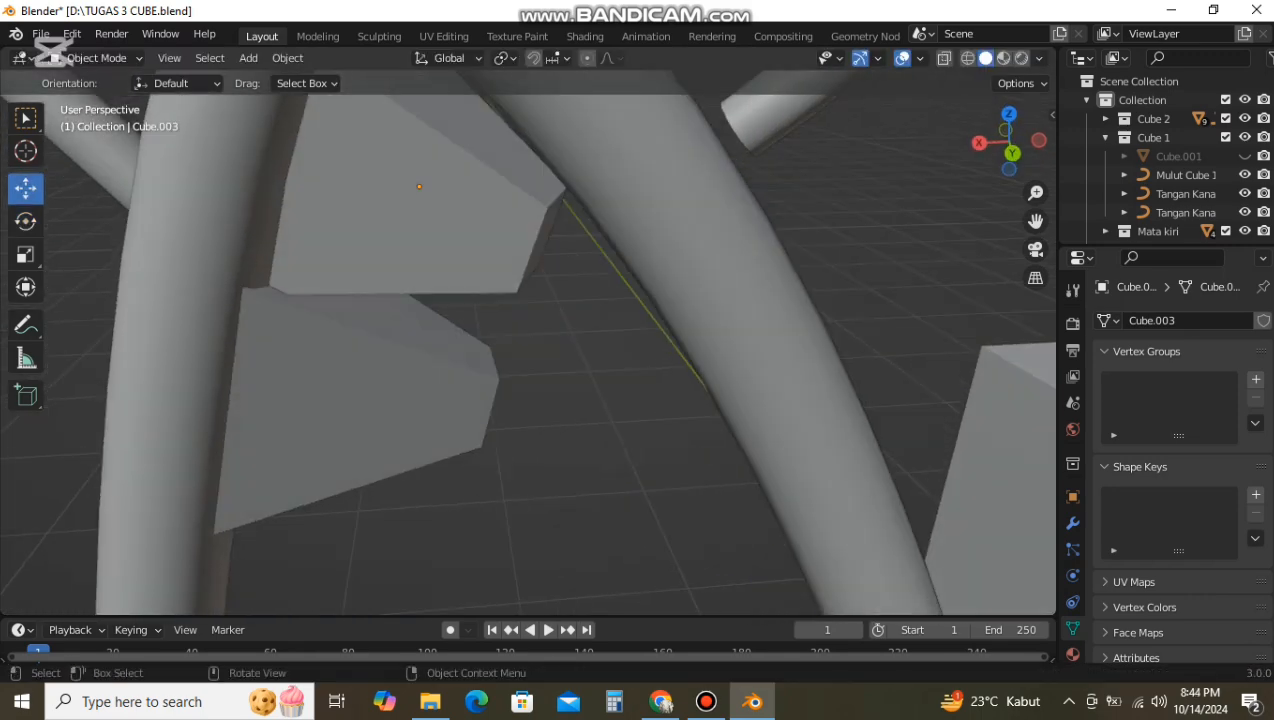
Step: Move the upper tooth along X into the mouth's rim and fine-tune its rotation about Z
drag(392, 197, 332, 200)
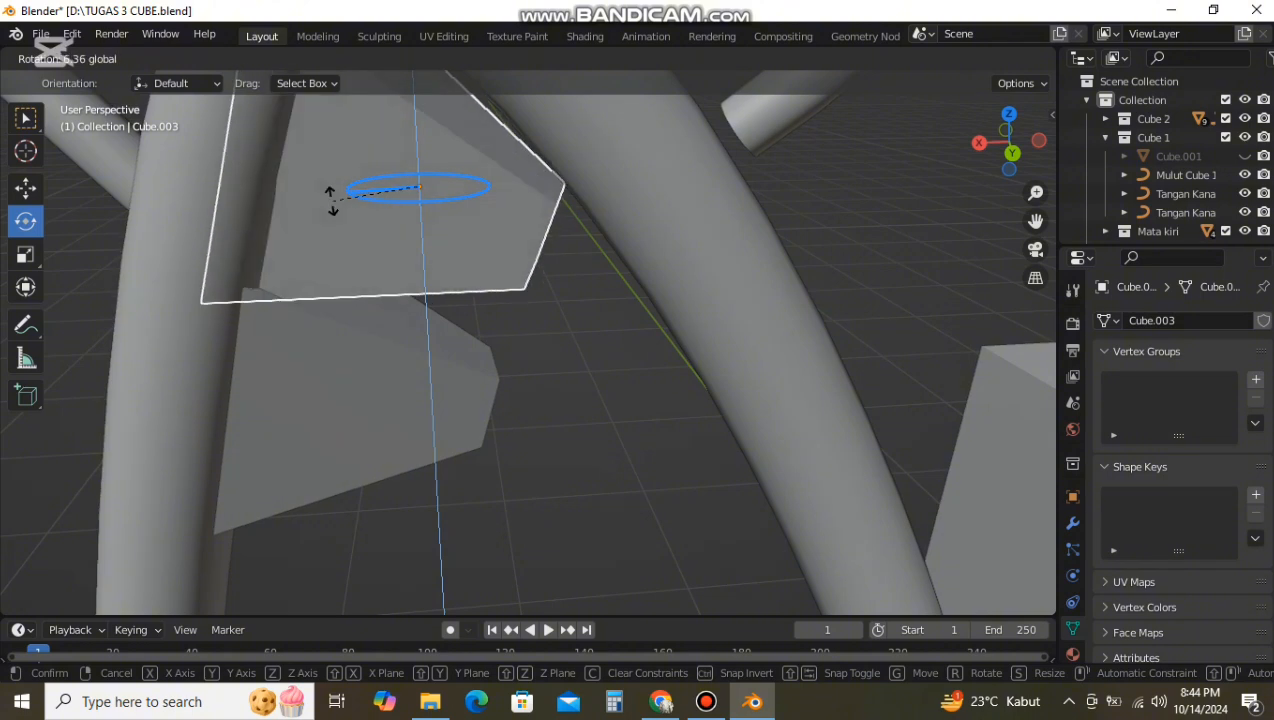
drag(152, 222, 152, 222)
mouse_move(350, 187)
mouse_down()
mouse_move(308, 203)
mouse_move(350, 180)
mouse_move(431, 196)
mouse_move(368, 188)
mouse_up()
click(540, 335)
click(430, 240)
click(26, 188)
click(545, 345)
click(545, 345)
click(545, 345)
click(430, 240)
scroll(528, 345, down, 5)
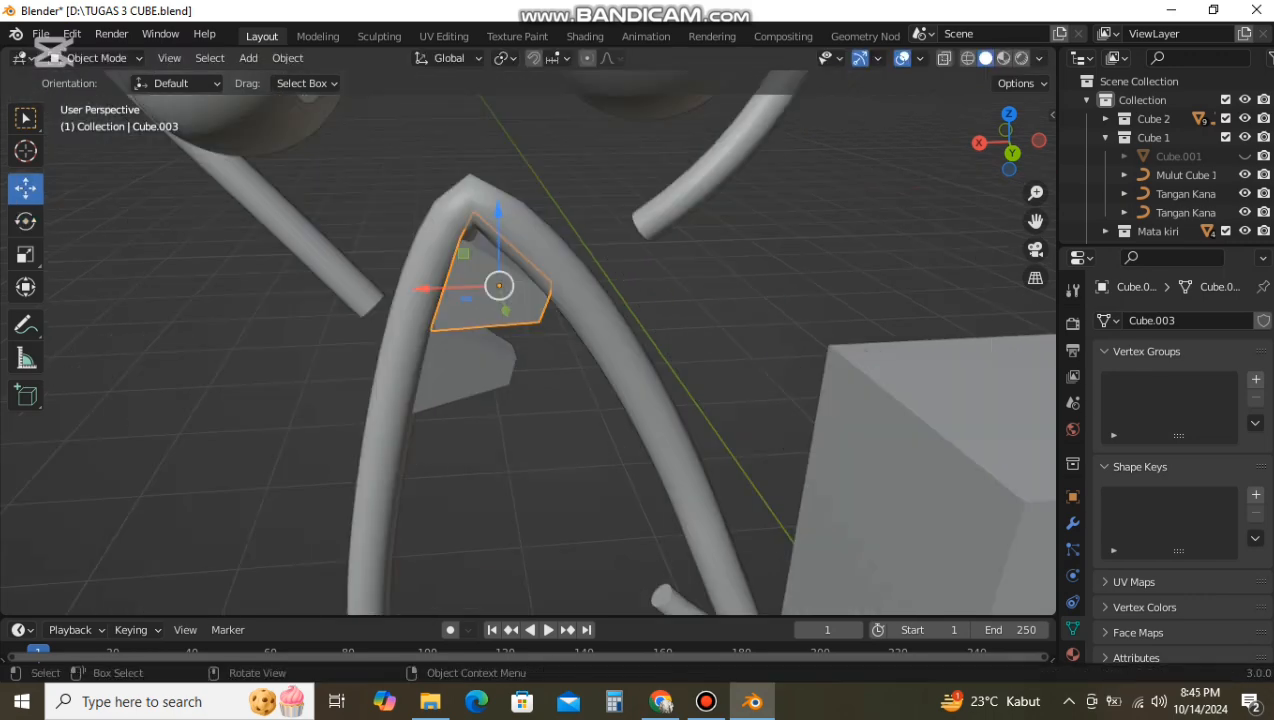
Step: Adjust the upper tooth's rotation while checking its fit from behind the mouth
click(545, 375)
middle_drag(545, 375, 860, 402)
shift+middle_drag(600, 300, 490, 355)
scroll(528, 345, up, 2)
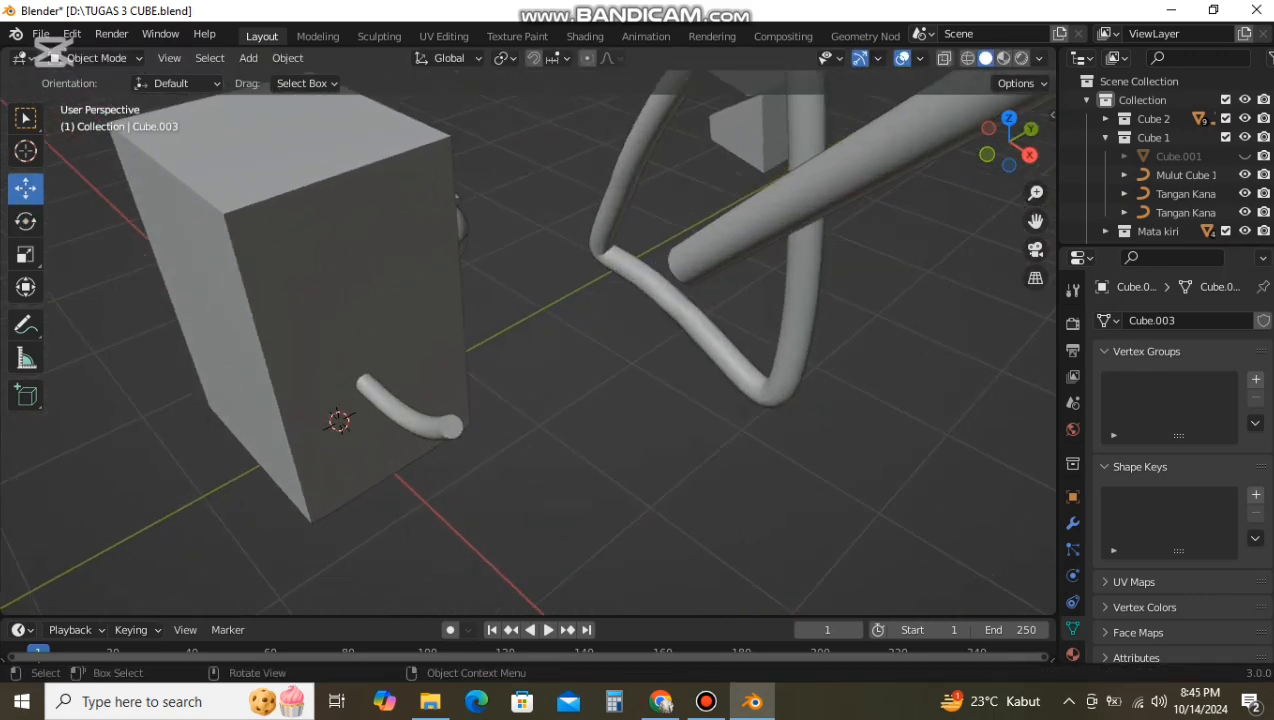
shift+middle_drag(600, 270, 460, 415)
scroll(528, 345, up, 2)
scroll(528, 345, up, 2)
shift+middle_drag(560, 320, 505, 370)
click(26, 221)
drag(562, 214, 575, 228)
middle_drag(620, 330, 430, 330)
middle_drag(610, 380, 490, 298)
Step: Lower the tooth slightly and readjust its rotation against the inside of the mouth's rim
click(665, 430)
click(605, 330)
click(560, 455)
click(26, 188)
drag(560, 380, 560, 406)
click(605, 330)
click(665, 430)
middle_drag(640, 400, 525, 395)
click(26, 221)
drag(402, 347, 402, 338)
Step: Turn the tooth slightly, lower it a little more, and shift it sideways into the rim
click(665, 430)
middle_drag(640, 420, 830, 408)
click(715, 325)
drag(752, 330, 750, 325)
click(26, 188)
drag(691, 288, 691, 296)
drag(754, 355, 728, 338)
Step: Select the lower tooth and nudge it slightly into line with the mouth's rim
click(26, 221)
click(672, 502)
mouse_move(668, 500)
middle_down()
mouse_move(638, 500)
mouse_move(680, 500)
middle_up()
click(26, 188)
drag(692, 505, 687, 505)
middle_drag(687, 505, 562, 503)
Step: Unhide the tall character's body cube (Cube.001) behind the face and mouth
click(700, 490)
scroll(700, 490, down, 9)
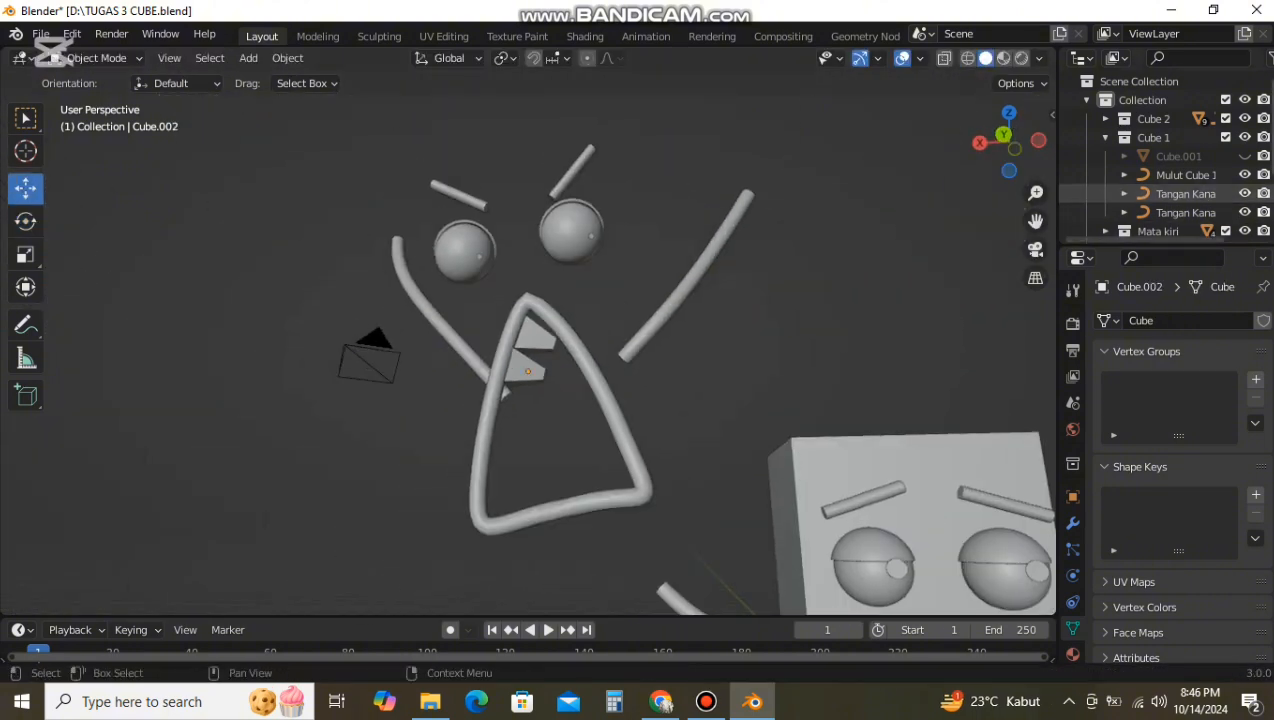
click(1245, 156)
middle_drag(700, 545, 715, 563)
click(706, 701)
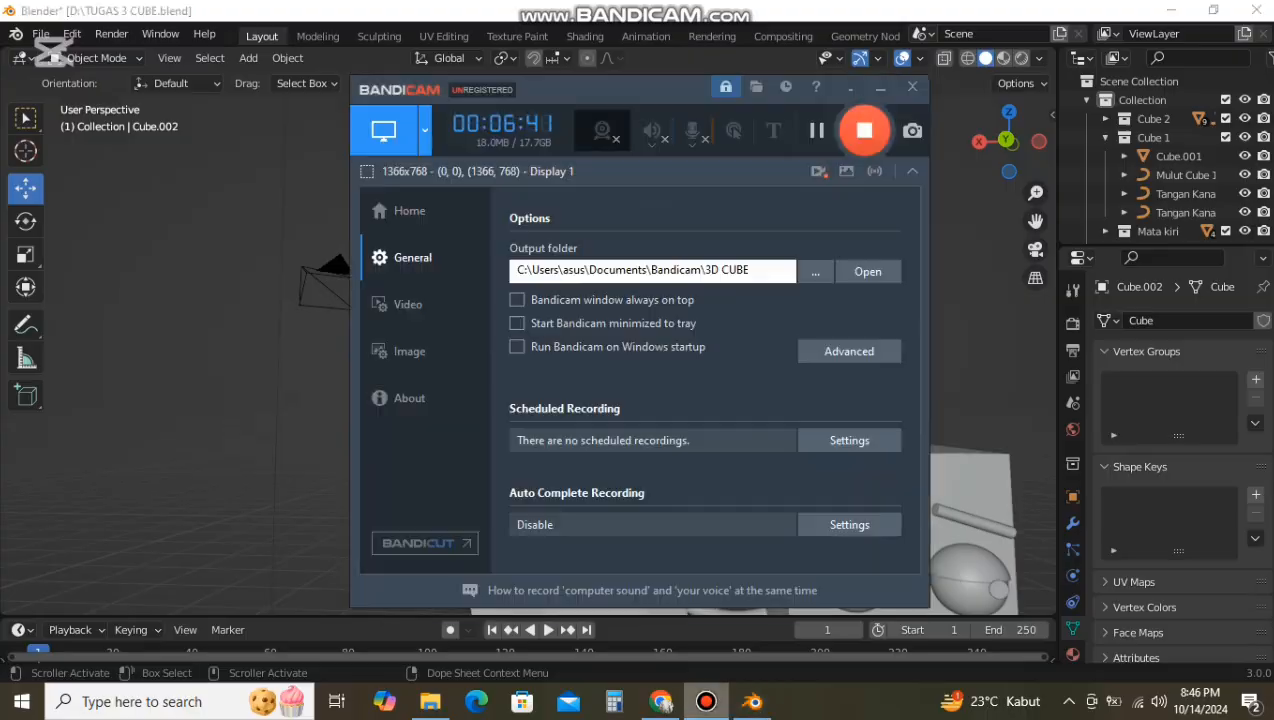
click(706, 701)
click(661, 701)
click(666, 704)
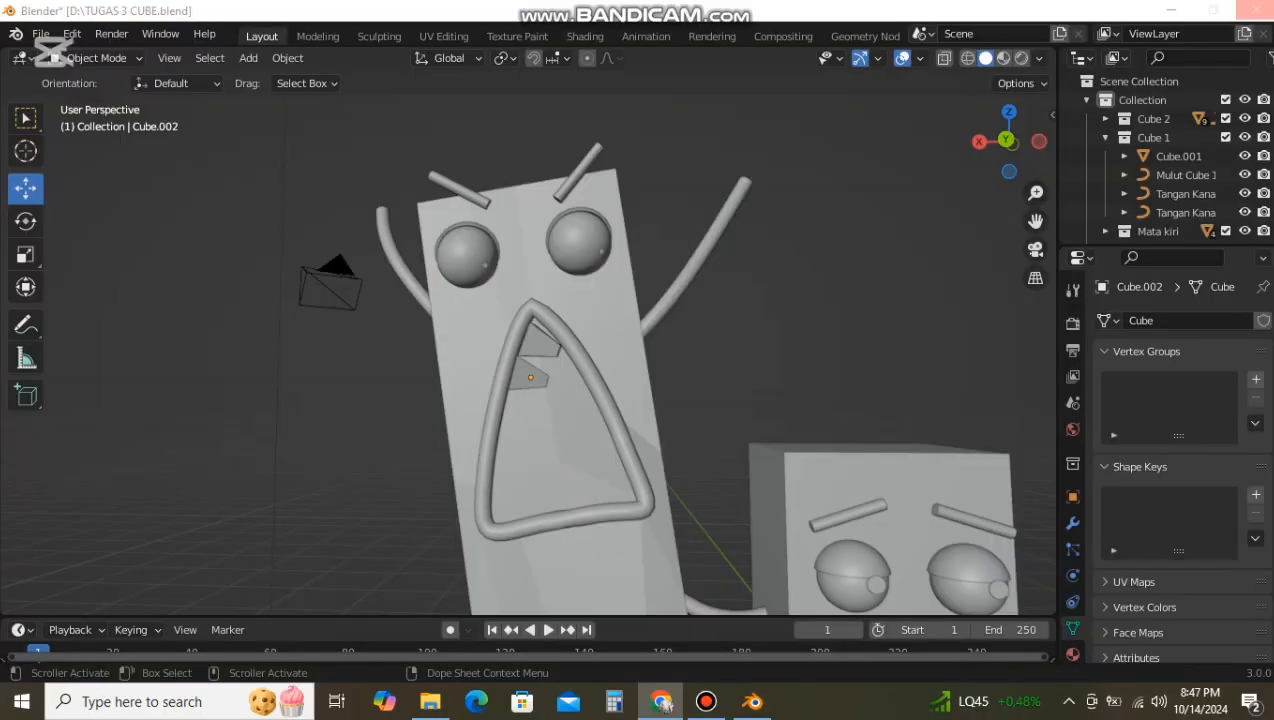
Step: Select the upper tooth and move it 0.021132 m along X toward the mouth's rim
click(580, 440)
scroll(580, 420, up, 9)
middle_drag(580, 350, 533, 362)
click(717, 357)
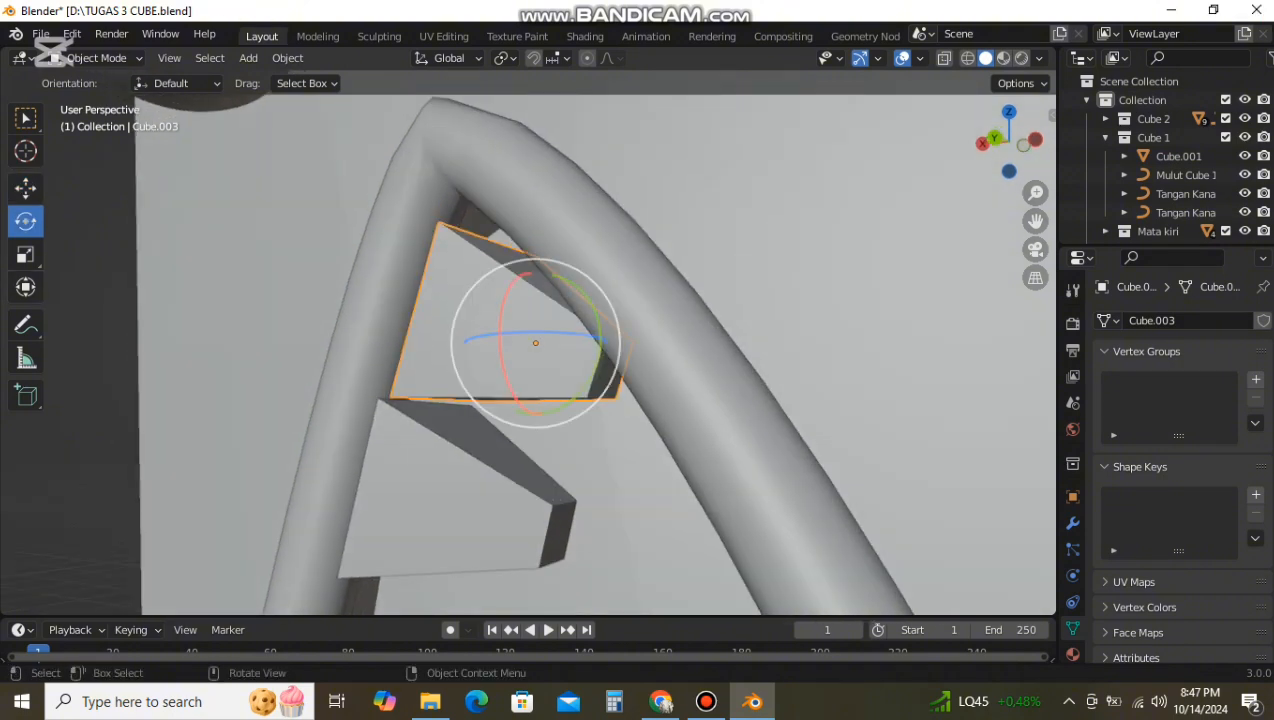
drag(508, 368, 457, 349)
click(26, 188)
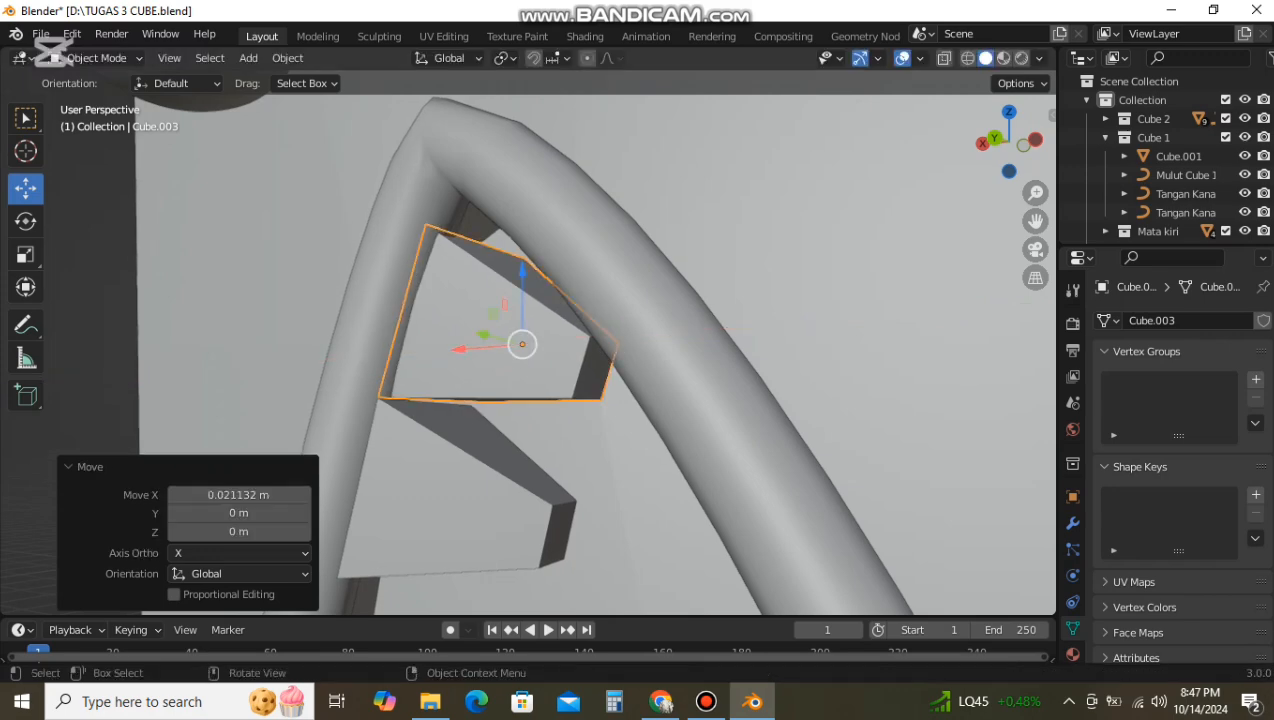
Step: Rotate the upper tooth -4.17° about X so it sits flatter against the body
click(560, 432)
middle_drag(560, 432, 624, 436)
drag(592, 334, 602, 238)
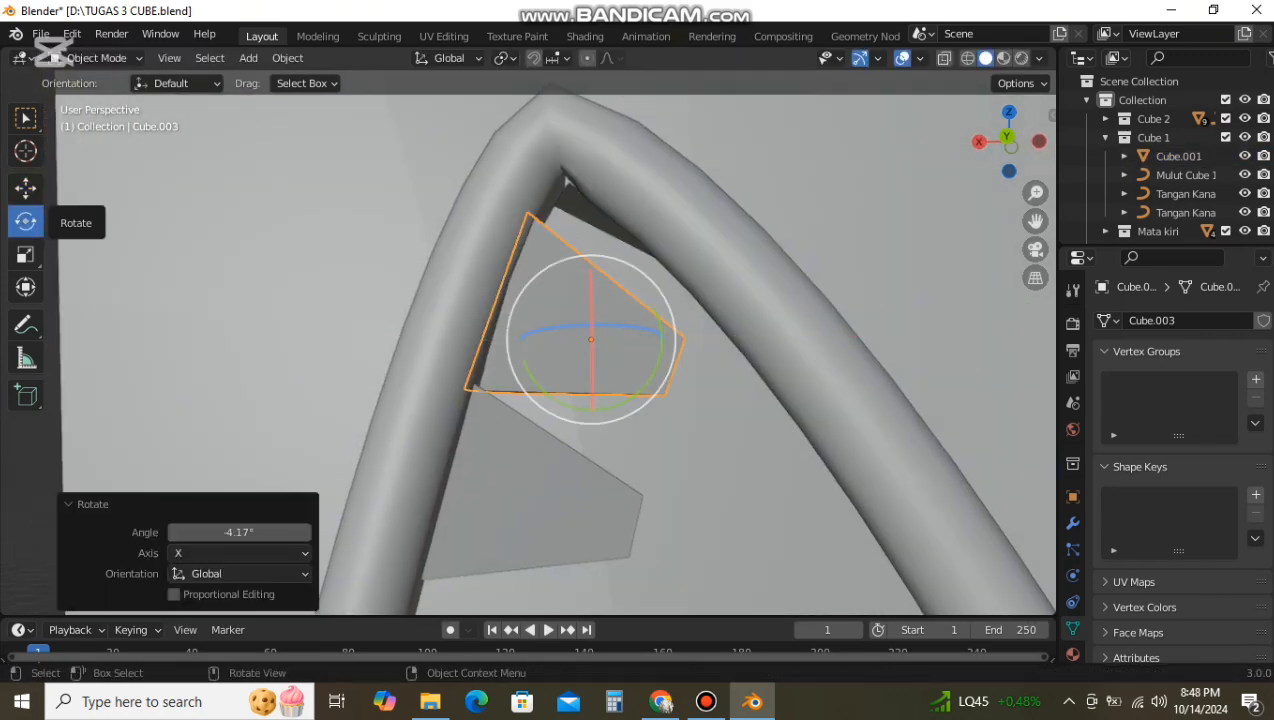
Step: Rotate the upper tooth about the X axis by 11.1° to tilt it toward the mouth outline
drag(663, 347, 671, 363)
click(686, 400)
middle_drag(686, 400, 622, 402)
click(540, 352)
drag(479, 333, 482, 318)
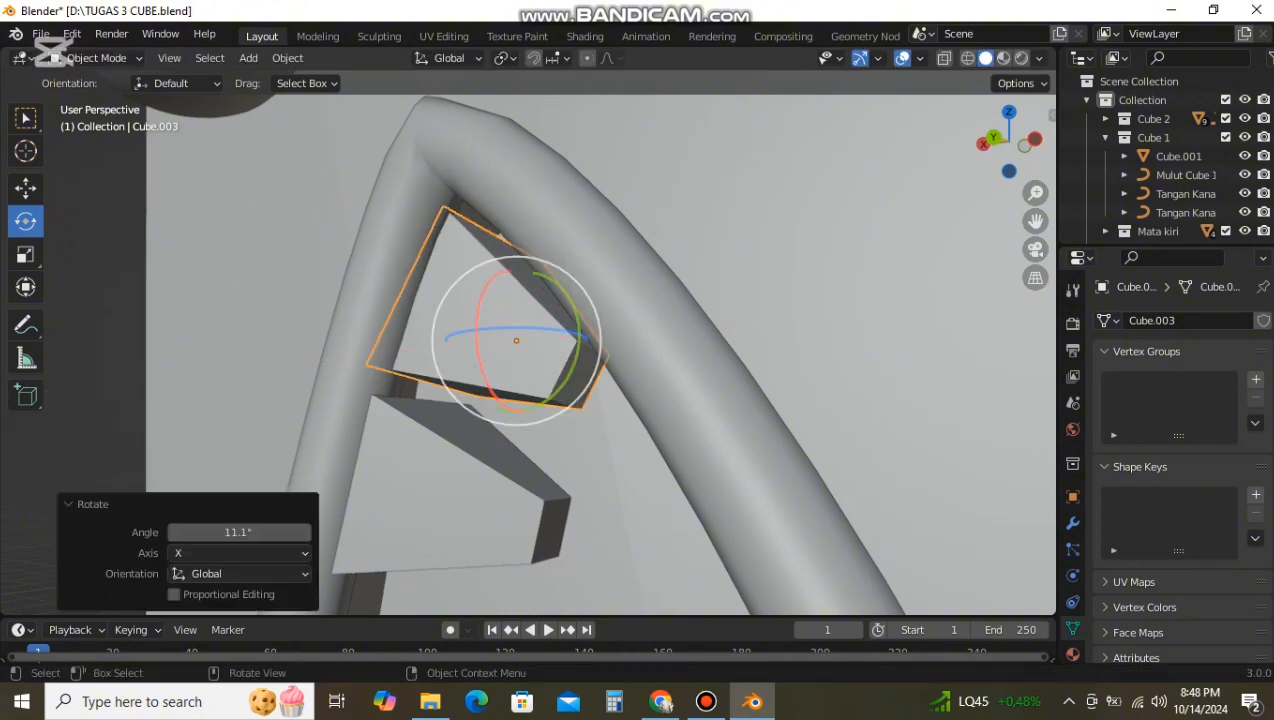
Step: Move the upper tooth down along Z until it sits just above the lower tooth
click(618, 430)
middle_drag(618, 430, 671, 430)
click(570, 335)
click(25, 188)
drag(576, 276, 576, 308)
click(670, 470)
click(610, 395)
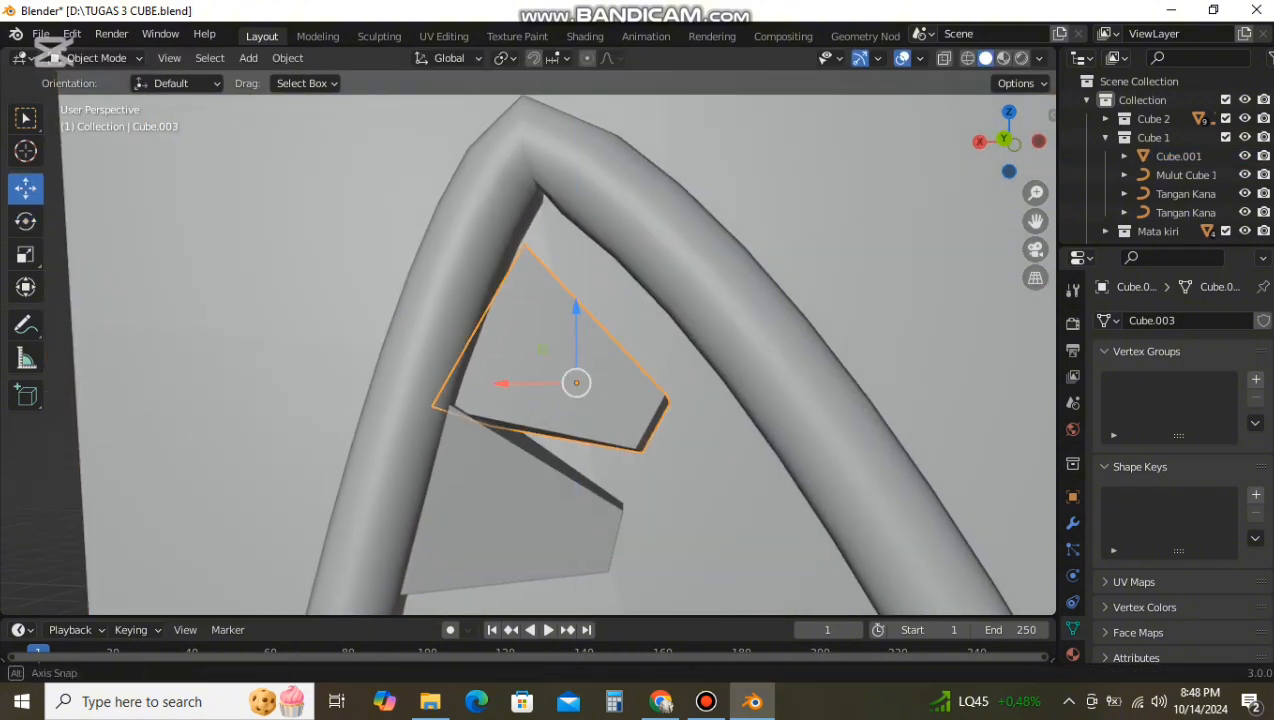
Step: Rotate the upper tooth 5.32° about Y and fine-tune its tilt to follow the mouth rim
middle_drag(610, 395, 537, 398)
click(25, 221)
drag(451, 381, 438, 368)
drag(540, 396, 538, 382)
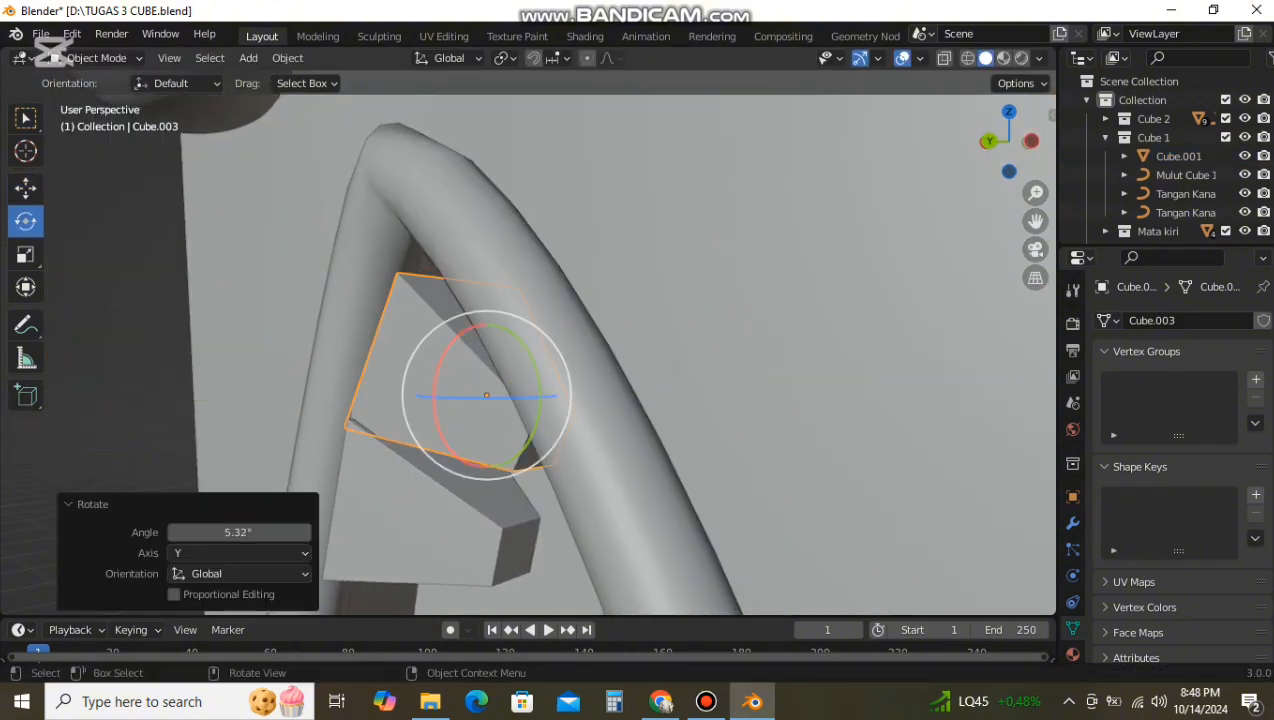
middle_drag(560, 398, 652, 400)
click(690, 455)
click(648, 405)
click(698, 455)
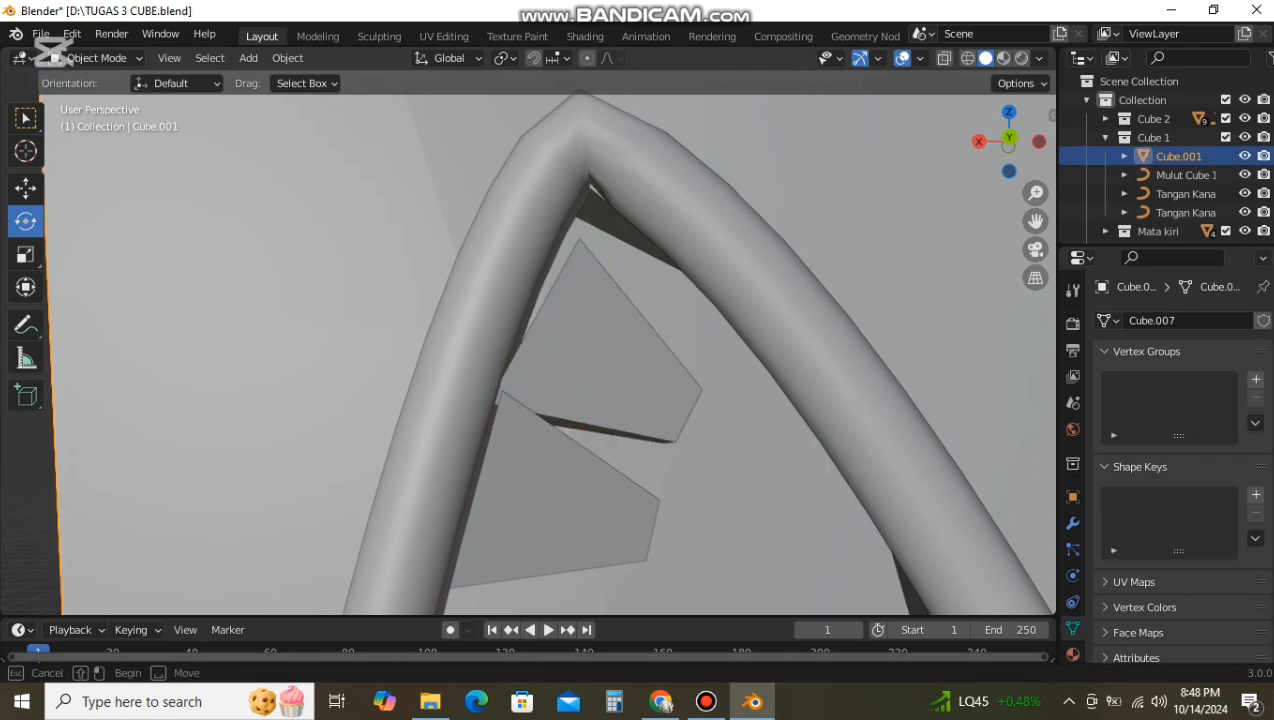
click(652, 408)
drag(668, 413, 675, 395)
Step: Nudge the upper and lower teeth along X so they sit against the mouth rim
click(25, 188)
drag(532, 375, 528, 375)
drag(528, 375, 533, 375)
click(695, 458)
middle_drag(695, 458, 700, 465)
click(610, 500)
drag(502, 513, 499, 513)
click(700, 500)
middle_drag(700, 500, 652, 498)
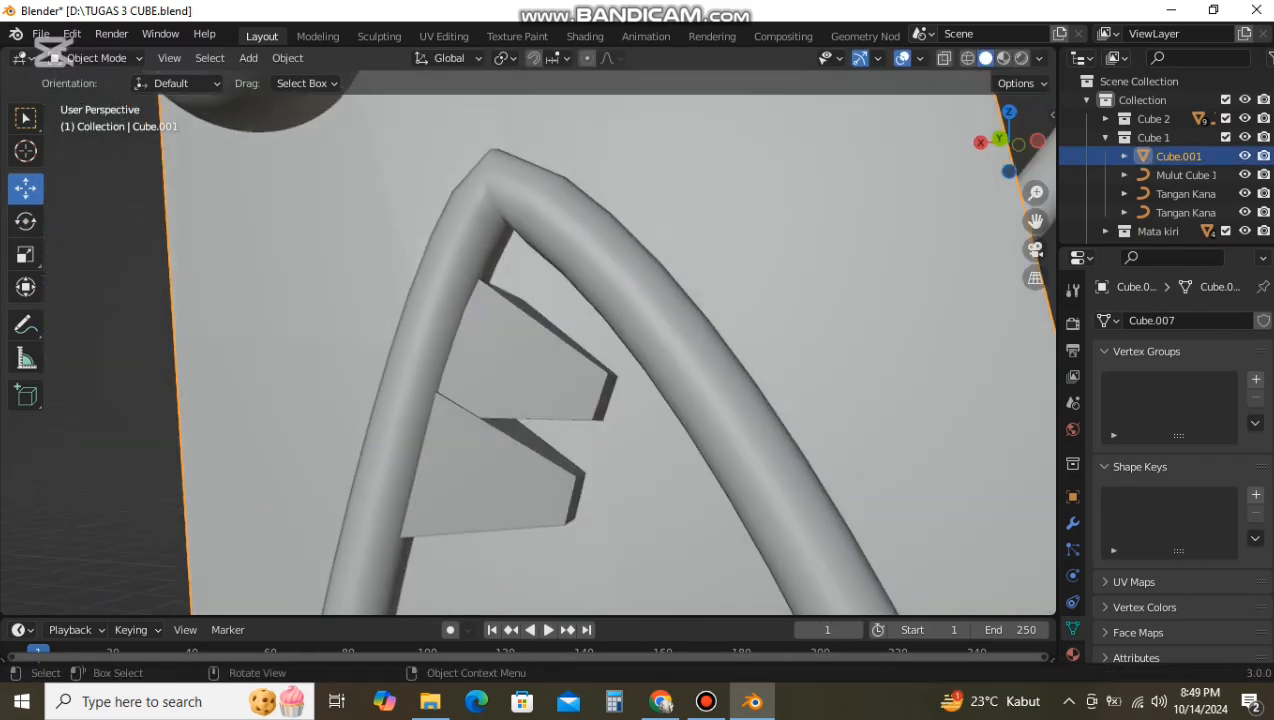
Step: Check the teeth in the reference picture in Chrome, and return to Blender to select the lower tooth
scroll(600, 350, down, 6)
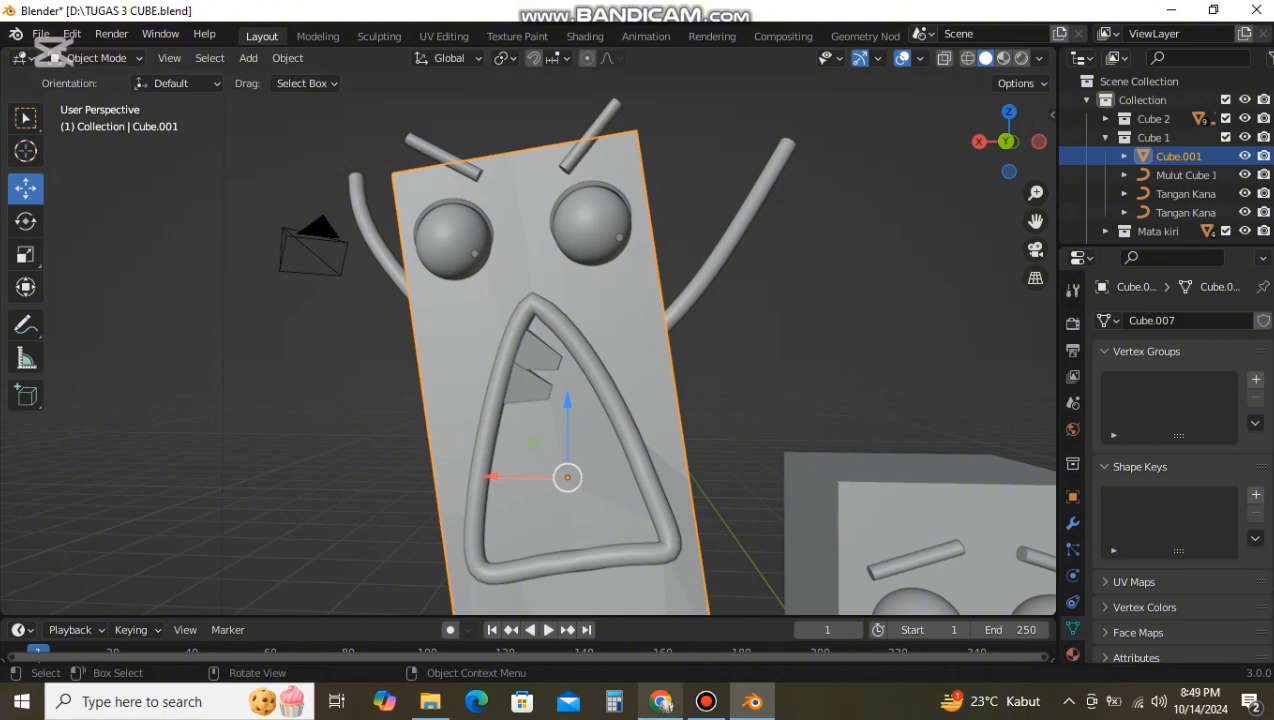
click(664, 704)
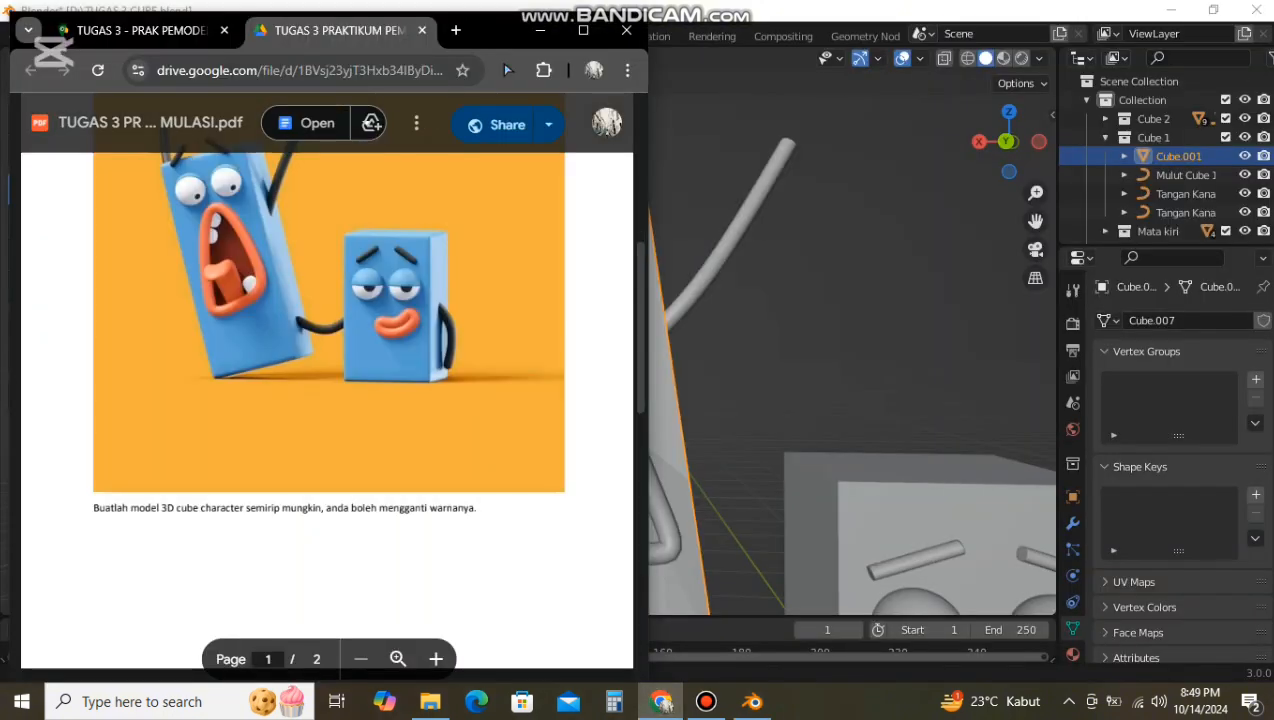
click(752, 702)
click(527, 382)
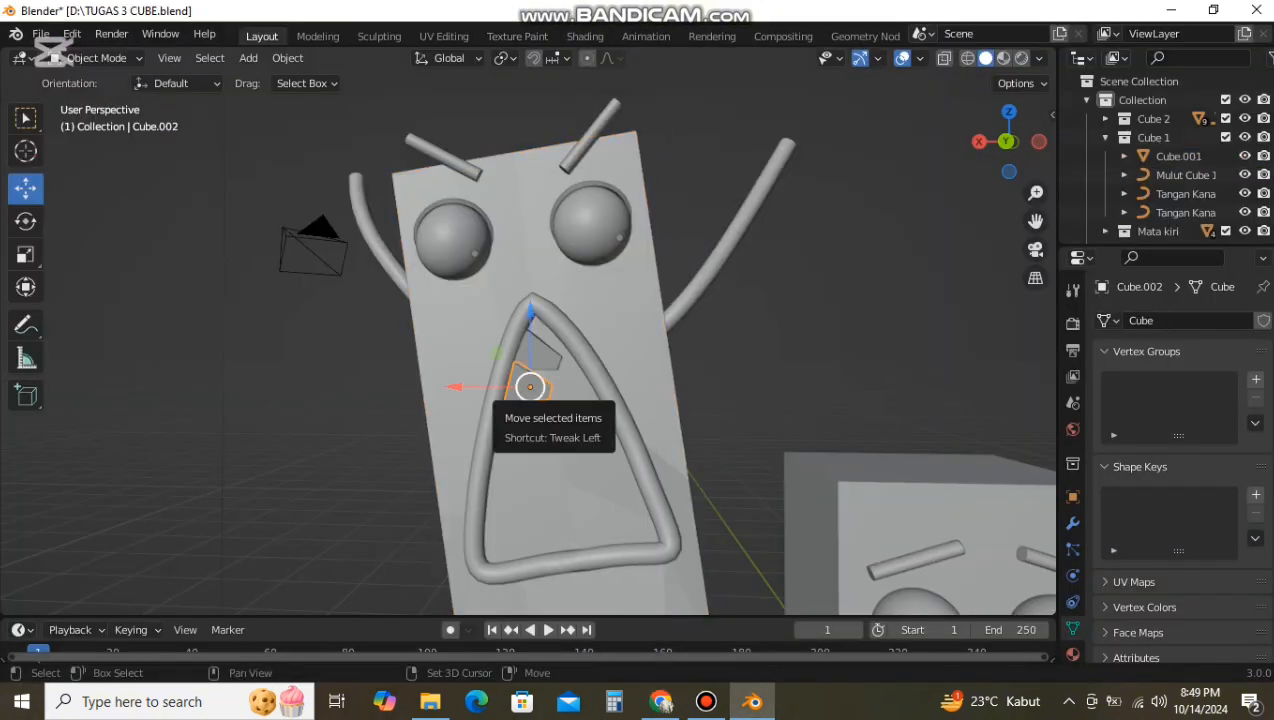
key(shift+d)
click(638, 529)
drag(641, 530, 652, 545)
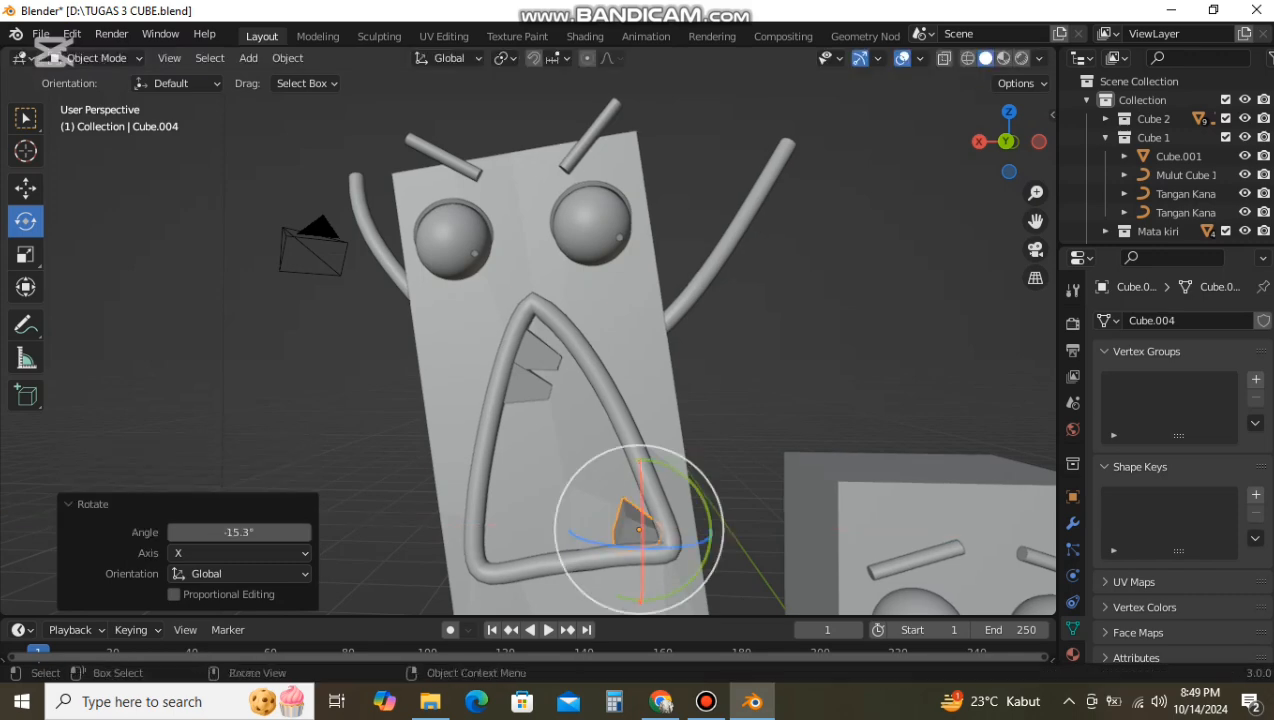
key(ctrl+z)
key(ctrl+z)
key(g)
click(734, 502)
key(ctrl+z)
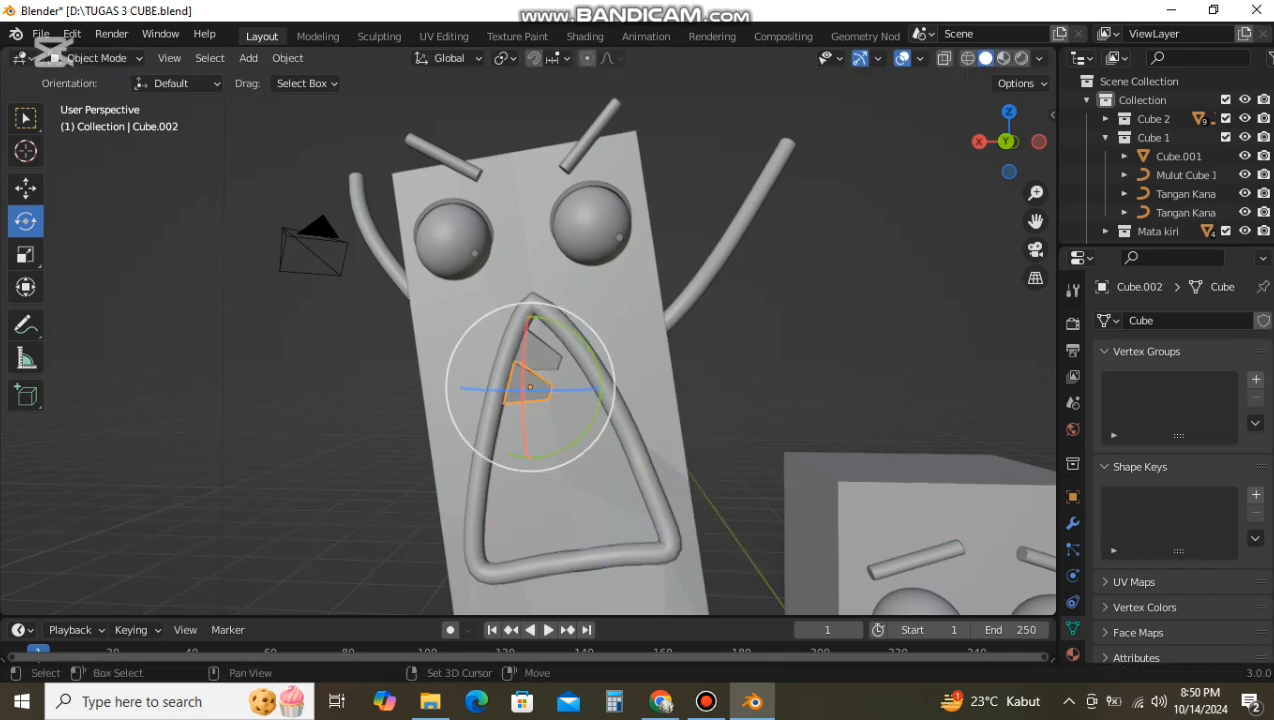
Step: Duplicate the lower tooth into the mouth's bottom corner nearest the small cube and rotate the copy
key(shift+d)
click(637, 527)
drag(705, 506, 674, 460)
drag(533, 450, 533, 451)
Step: Move the copied tooth into the bottom corner, shifting it 0.072968 m along X, and check the reference picture in Chrome
shift+middle_drag(533, 451, 370, 240)
scroll(504, 365, up, 5)
click(25, 188)
drag(548, 573, 457, 614)
middle_drag(457, 614, 592, 570)
drag(722, 470, 722, 408)
drag(650, 484, 602, 484)
click(660, 701)
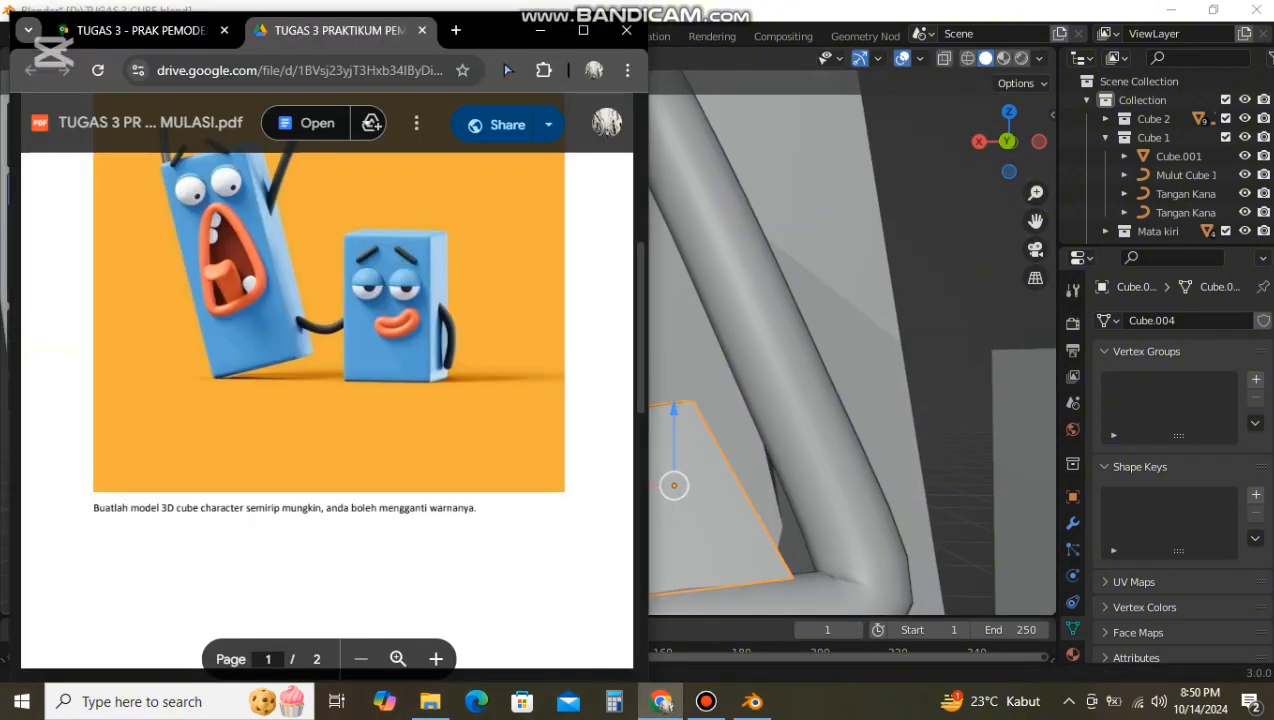
click(570, 34)
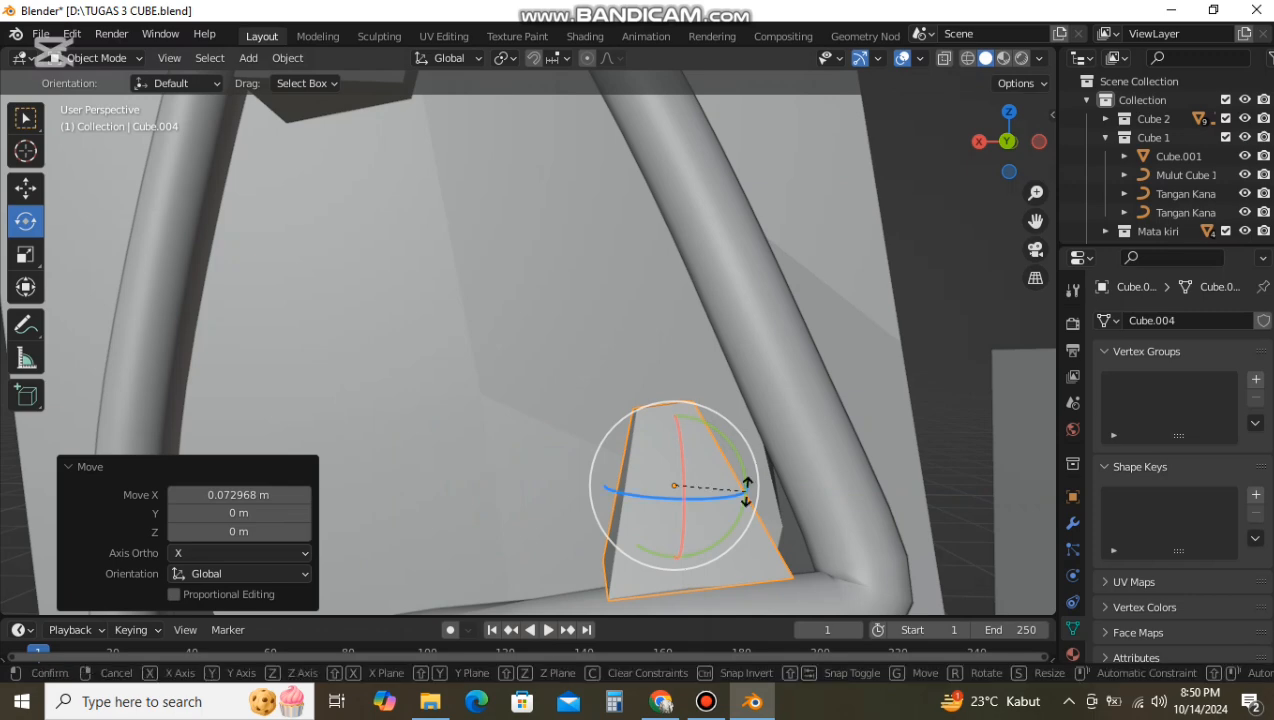
Step: In Blender, rotate the corner tooth slightly about Z and move it -0.041092 m along X
drag(745, 486, 722, 489)
middle_drag(700, 485, 762, 472)
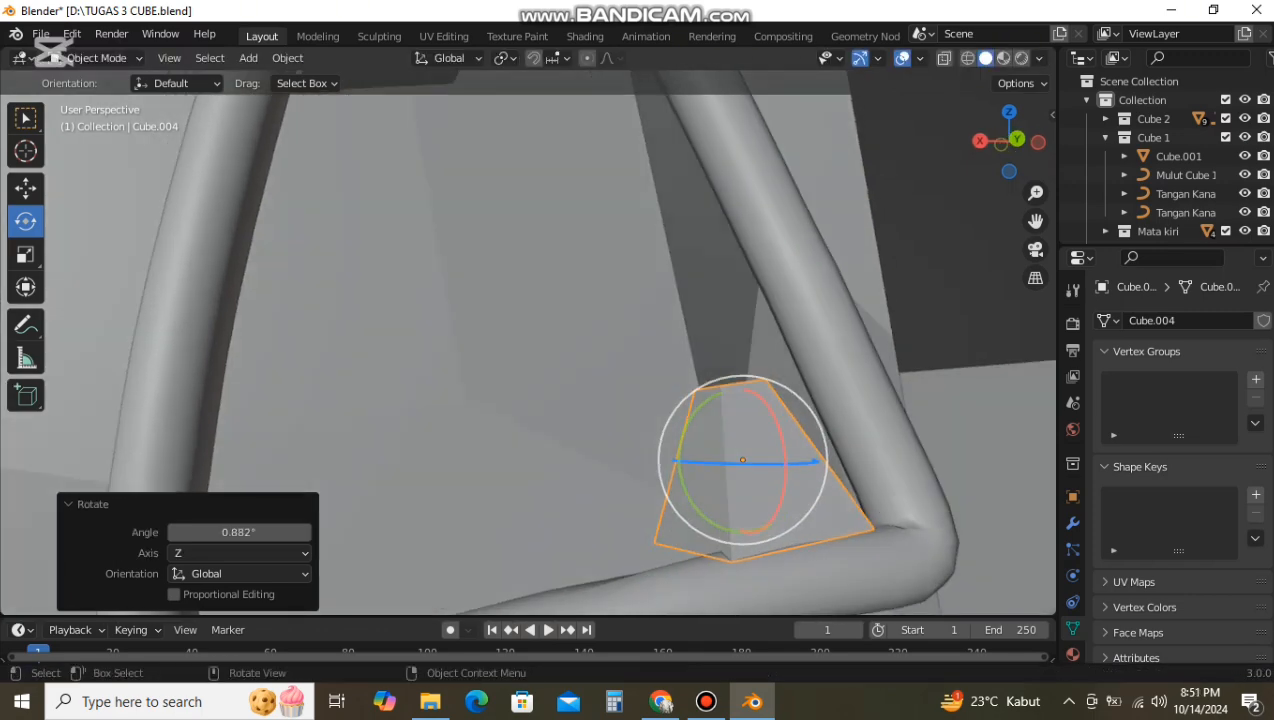
drag(790, 464, 780, 465)
middle_drag(780, 465, 668, 447)
click(26, 188)
drag(530, 443, 559, 443)
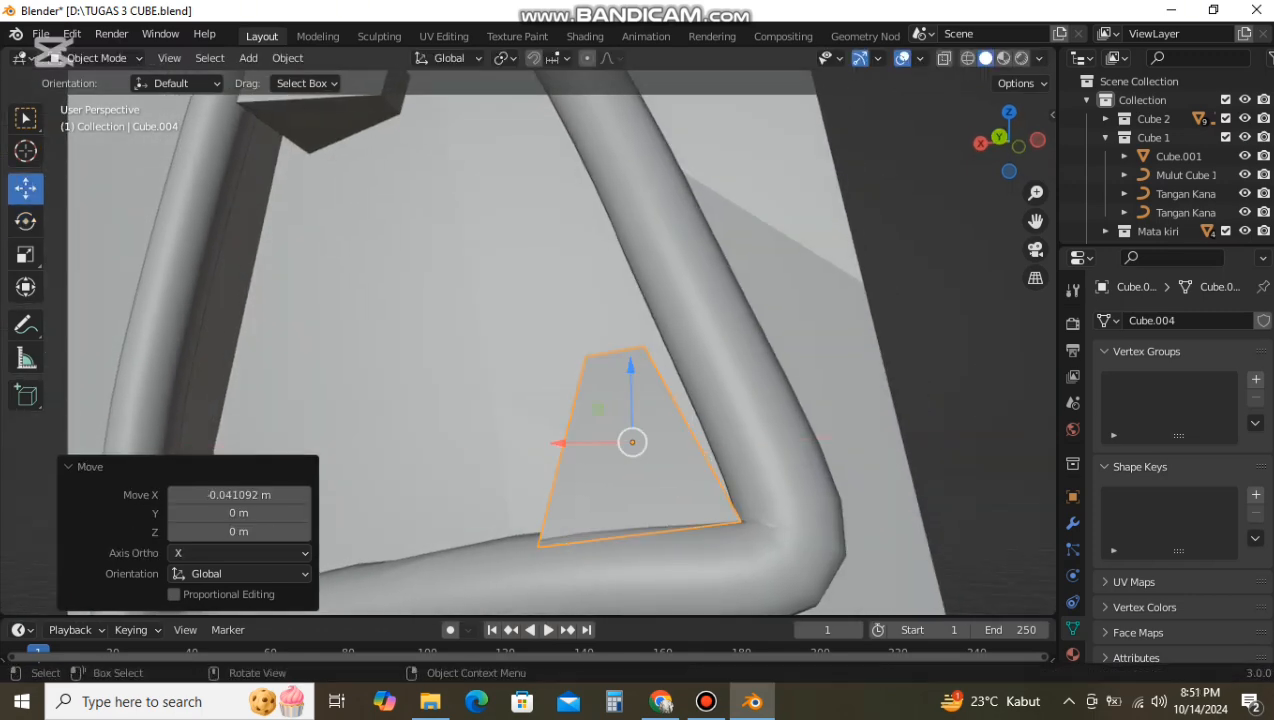
Step: Shift the corner tooth up and toward the mouth rim, and rotate it 54° about Y
click(505, 430)
scroll(505, 430, down, 3)
middle_drag(505, 430, 548, 456)
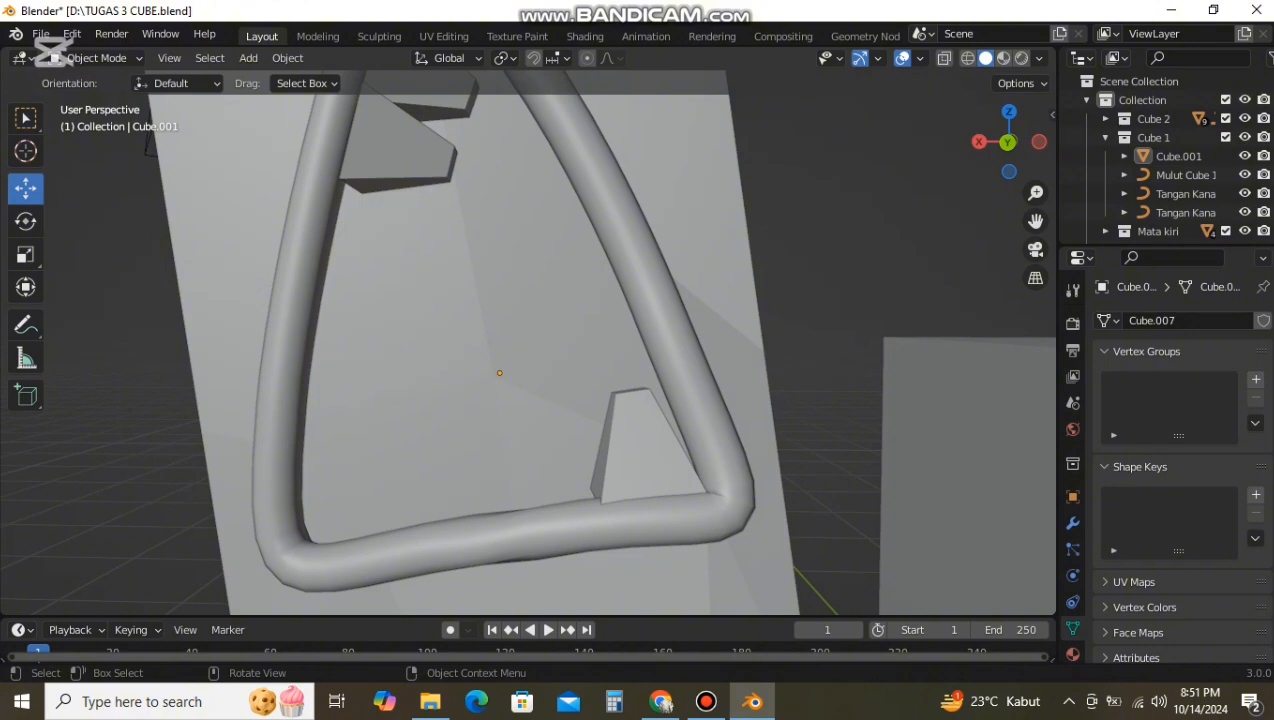
drag(704, 413, 696, 399)
drag(638, 366, 638, 355)
drag(561, 430, 588, 430)
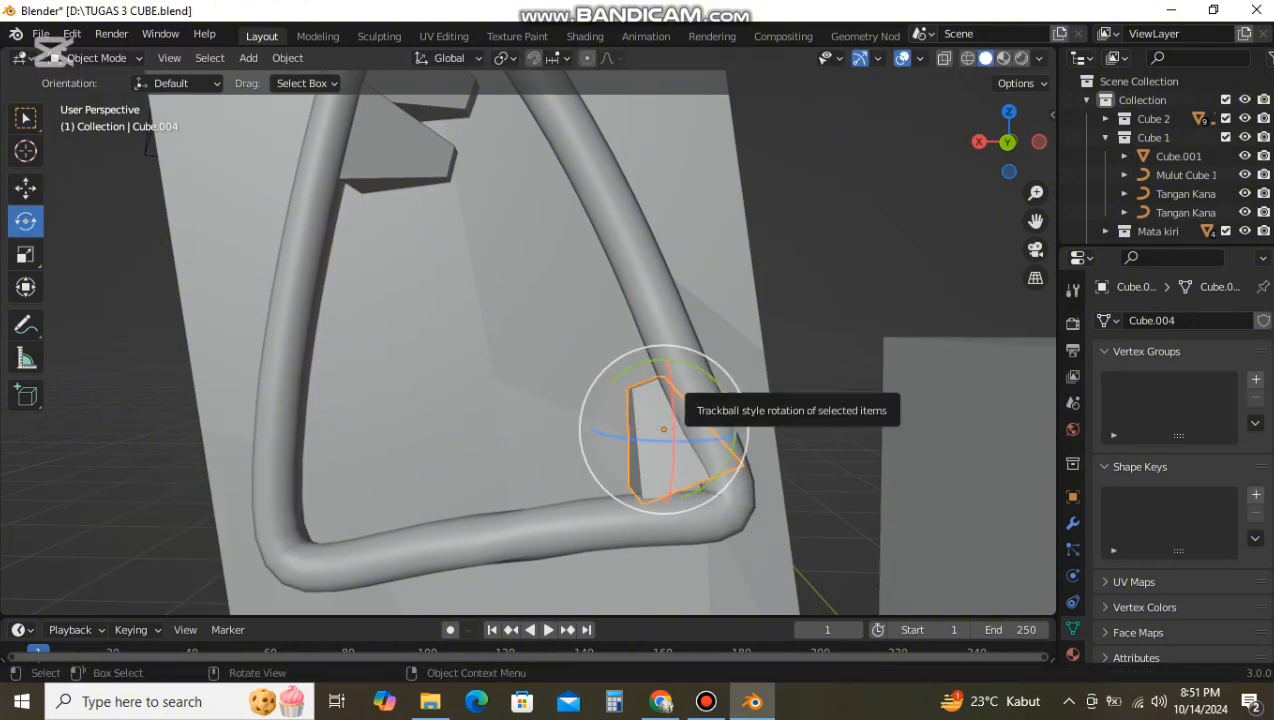
drag(680, 385, 645, 360)
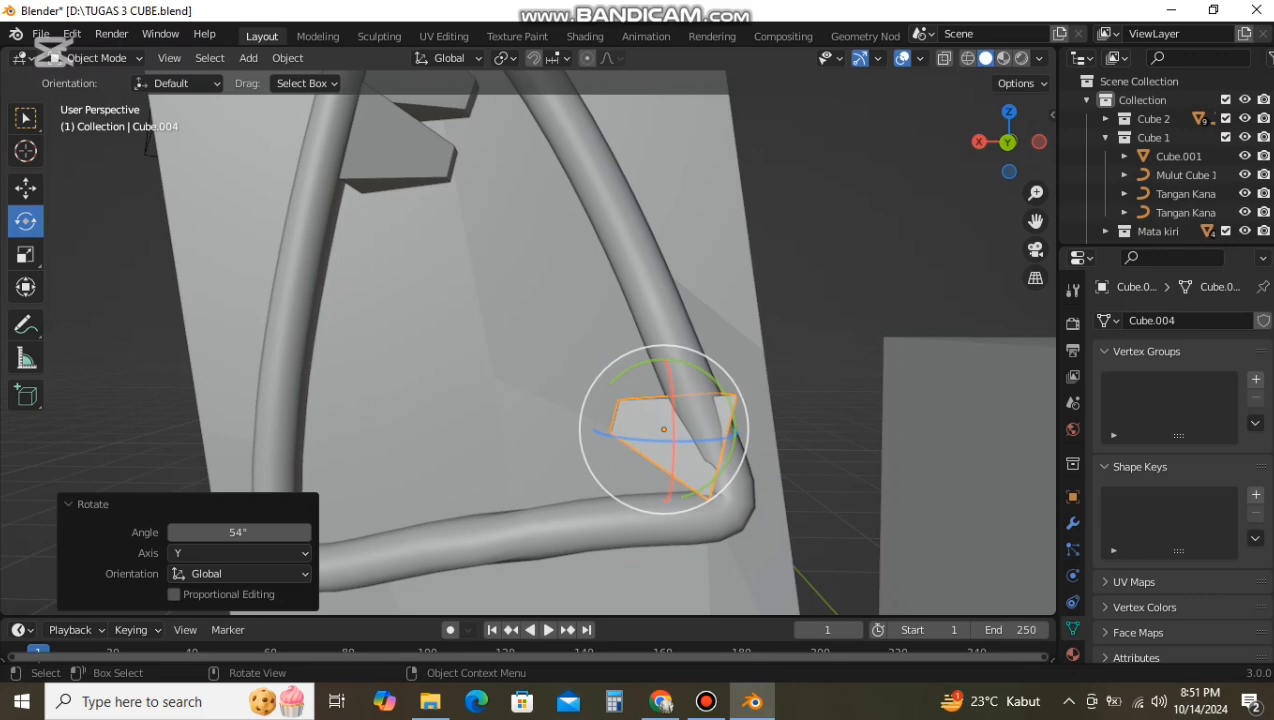
Step: Adjust the corner tooth's depth in the mouth and rotate it -14.5° about Y
middle_drag(828, 304, 832, 299)
click(832, 299)
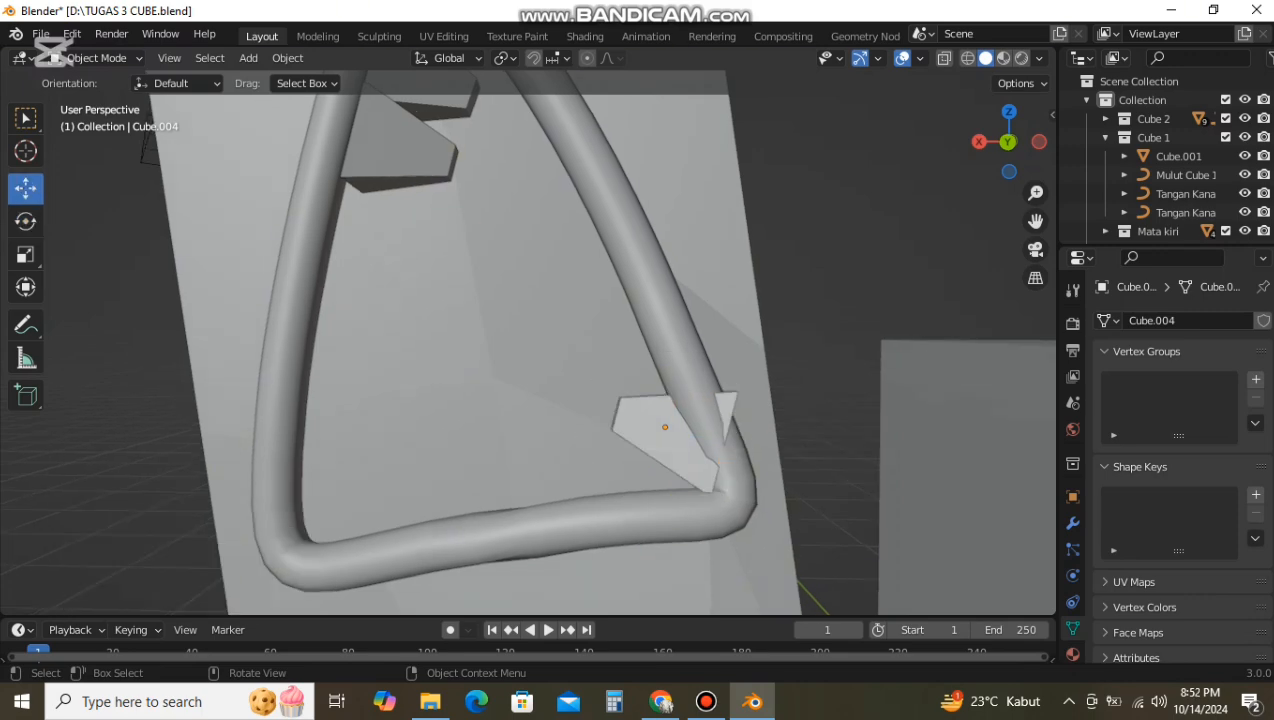
drag(630, 393, 622, 400)
middle_drag(622, 400, 765, 424)
drag(772, 430, 747, 426)
middle_drag(747, 426, 610, 408)
drag(610, 390, 624, 379)
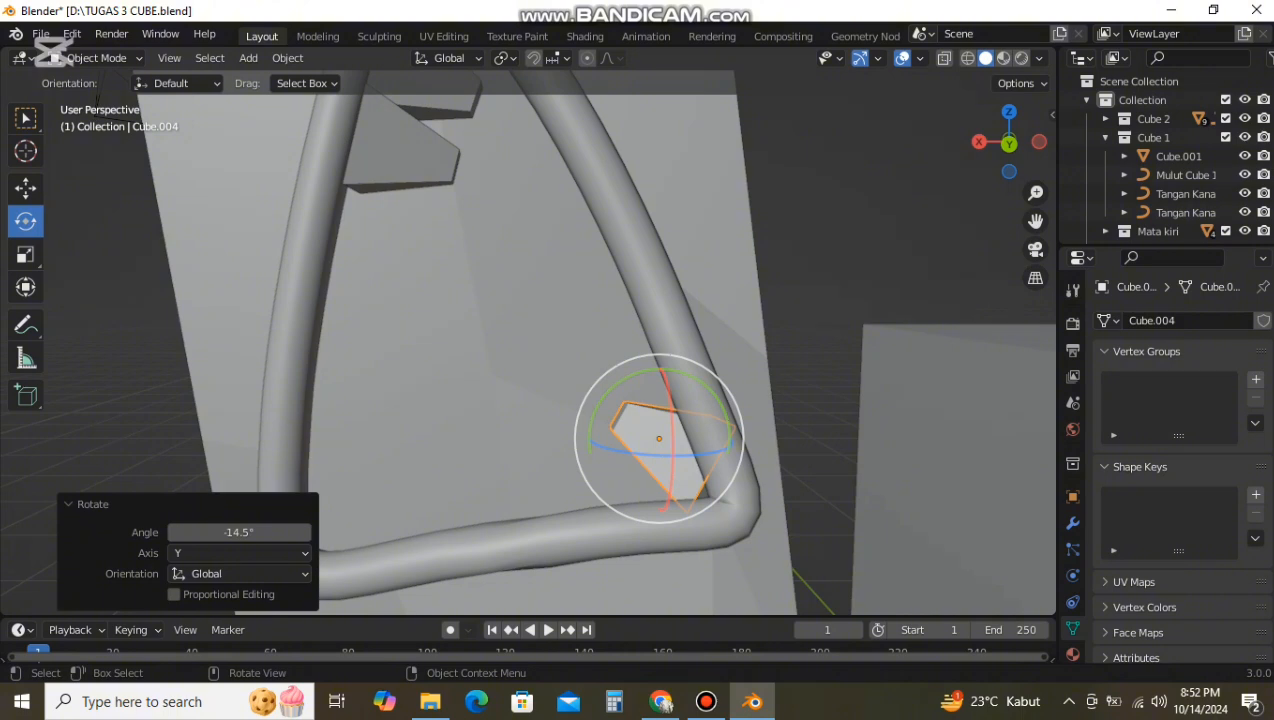
Step: Lower the corner tooth toward the mouth's bottom edge and move it -0.050514 m along X
click(92, 225)
click(26, 188)
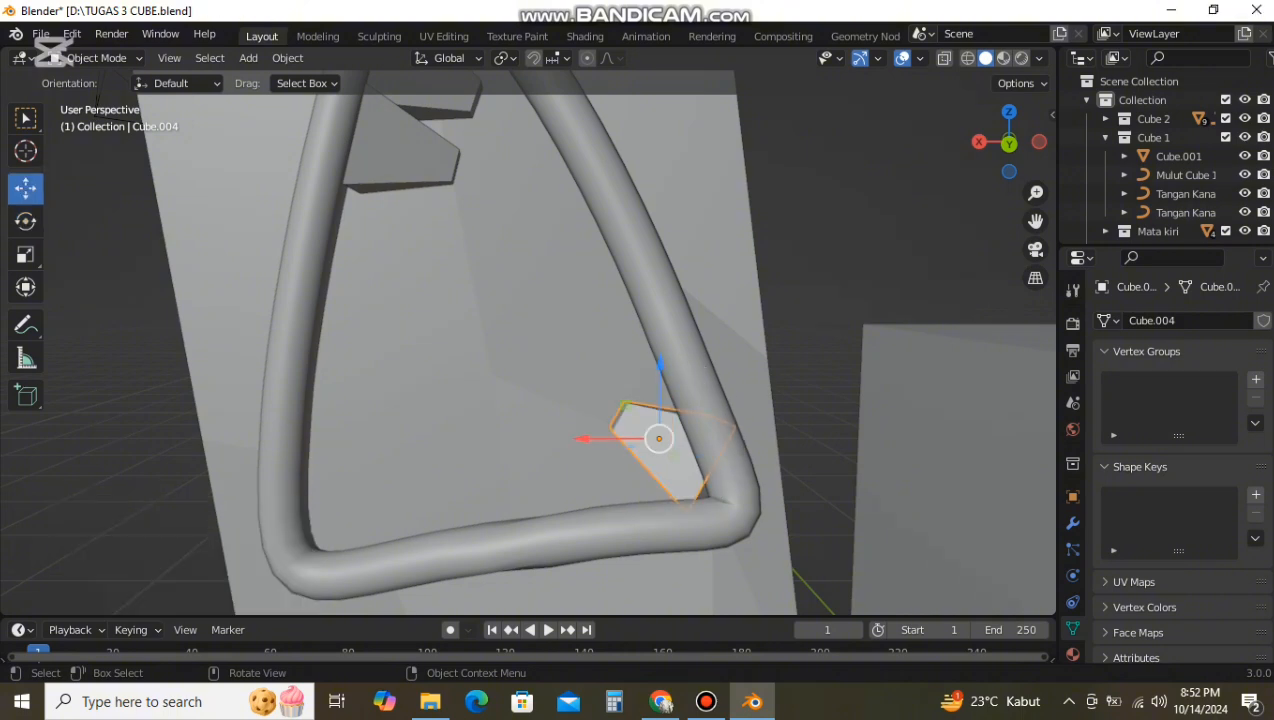
drag(597, 438, 578, 438)
middle_drag(578, 438, 706, 436)
drag(721, 436, 736, 440)
middle_drag(736, 440, 632, 455)
drag(637, 384, 636, 402)
drag(559, 469, 578, 469)
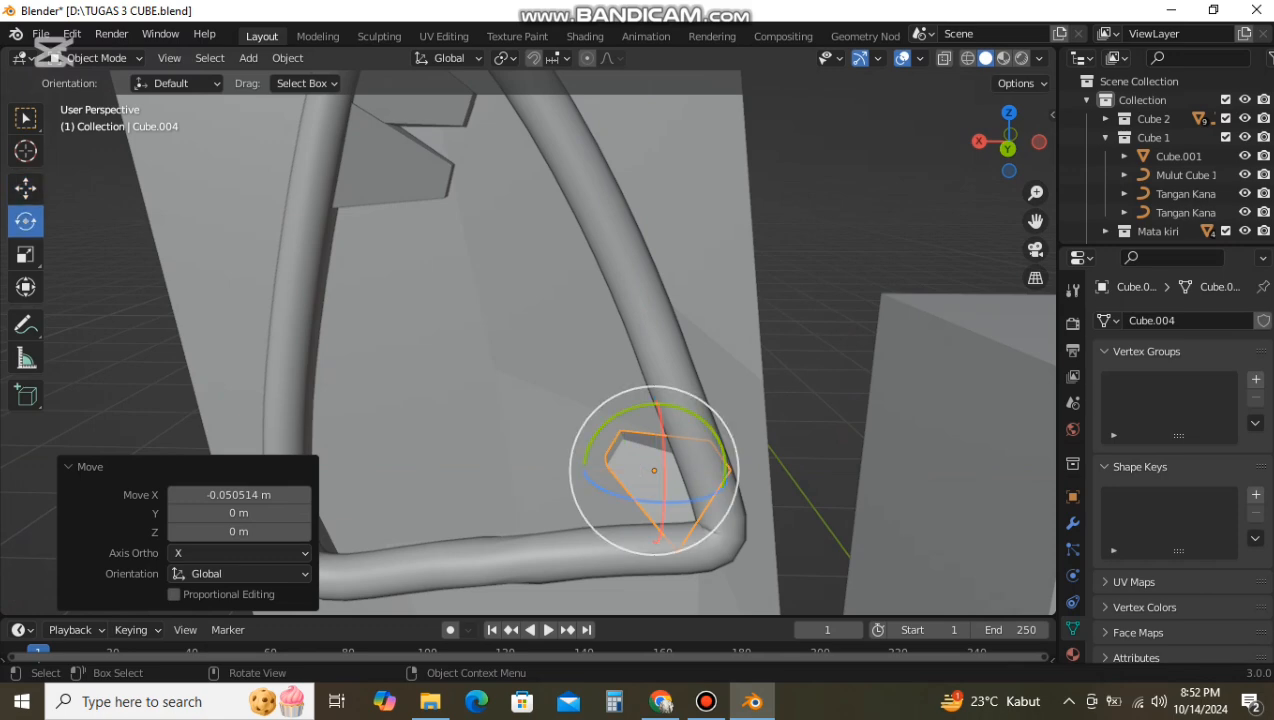
Step: Fine-tune the corner tooth's rotation so it fits into the bottom corner of the mouth
drag(727, 428, 696, 431)
click(800, 428)
middle_drag(800, 428, 808, 396)
scroll(808, 396, down, 3)
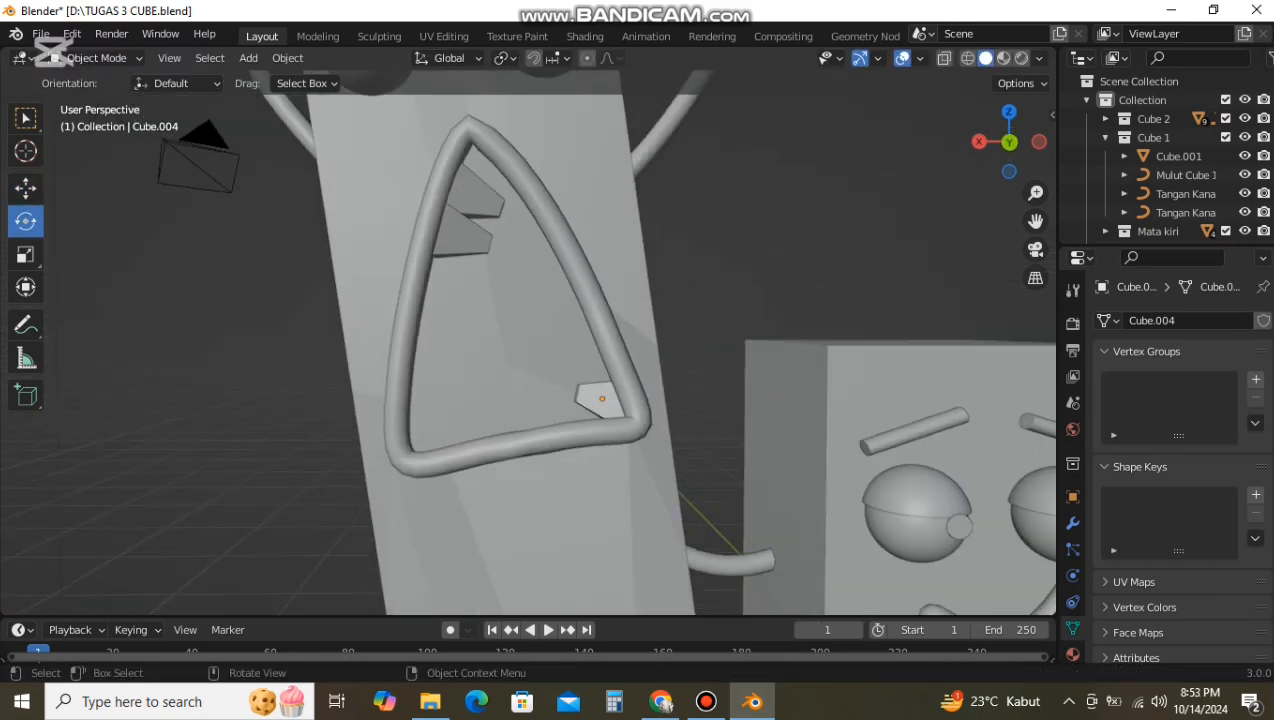
Step: Hide the tall cube's body while adjusting the corner tooth slightly, and show the body again
middle_drag(640, 430, 720, 430)
scroll(720, 430, up, 3)
click(1245, 156)
drag(790, 464, 801, 467)
click(1245, 156)
Step: Add a Bezier curve for the tongue and move it -3.7549 m along X, clear of the characters
middle_drag(980, 250, 875, 248)
click(875, 248)
scroll(875, 248, down, 4)
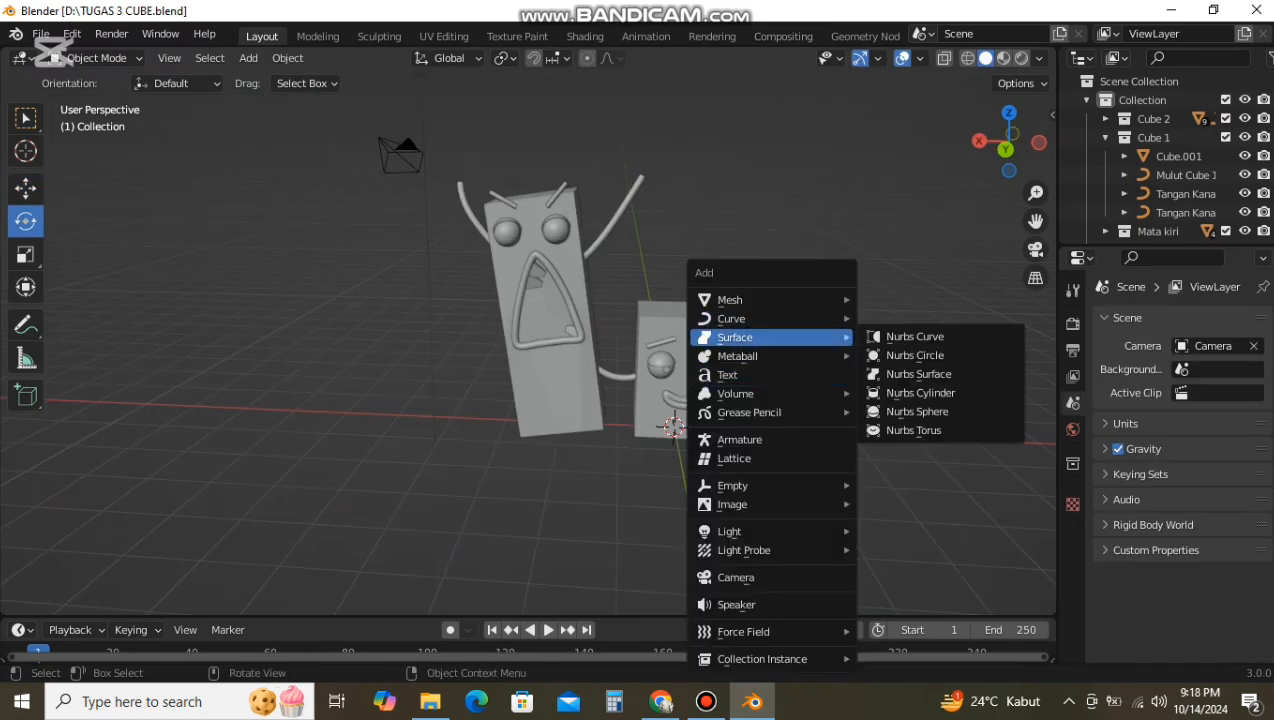
mouse_move(760, 318)
click(900, 317)
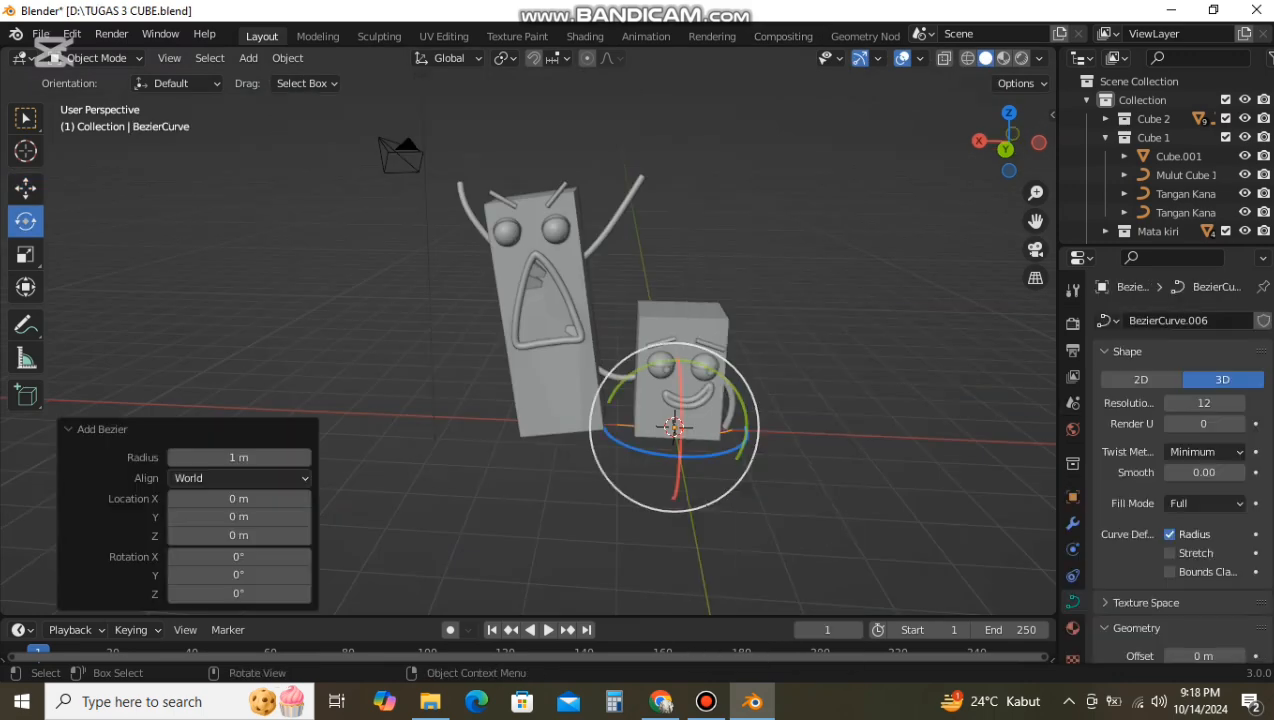
drag(599, 424, 832, 432)
Step: Give the Bezier curve a round bevel 0.05 m deep with filled caps
scroll(832, 432, down, 4)
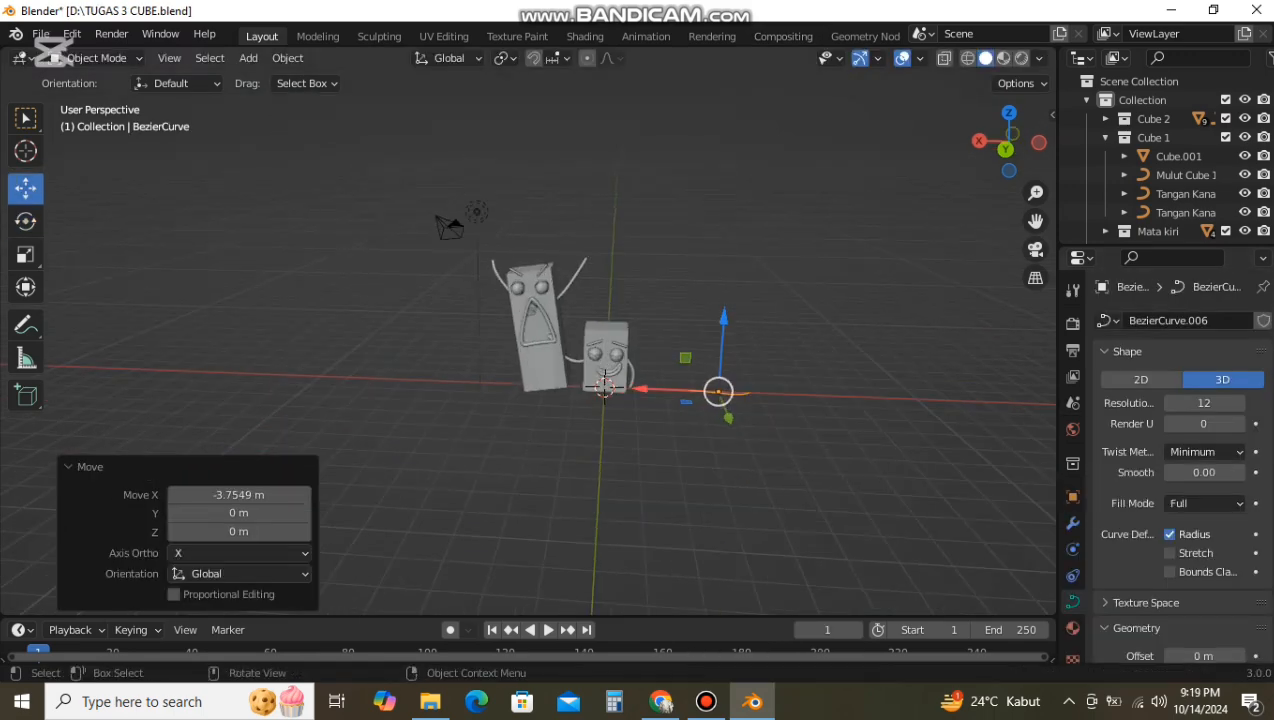
scroll(832, 432, up, 4)
middle_drag(832, 432, 750, 412)
scroll(1204, 557, down, 7)
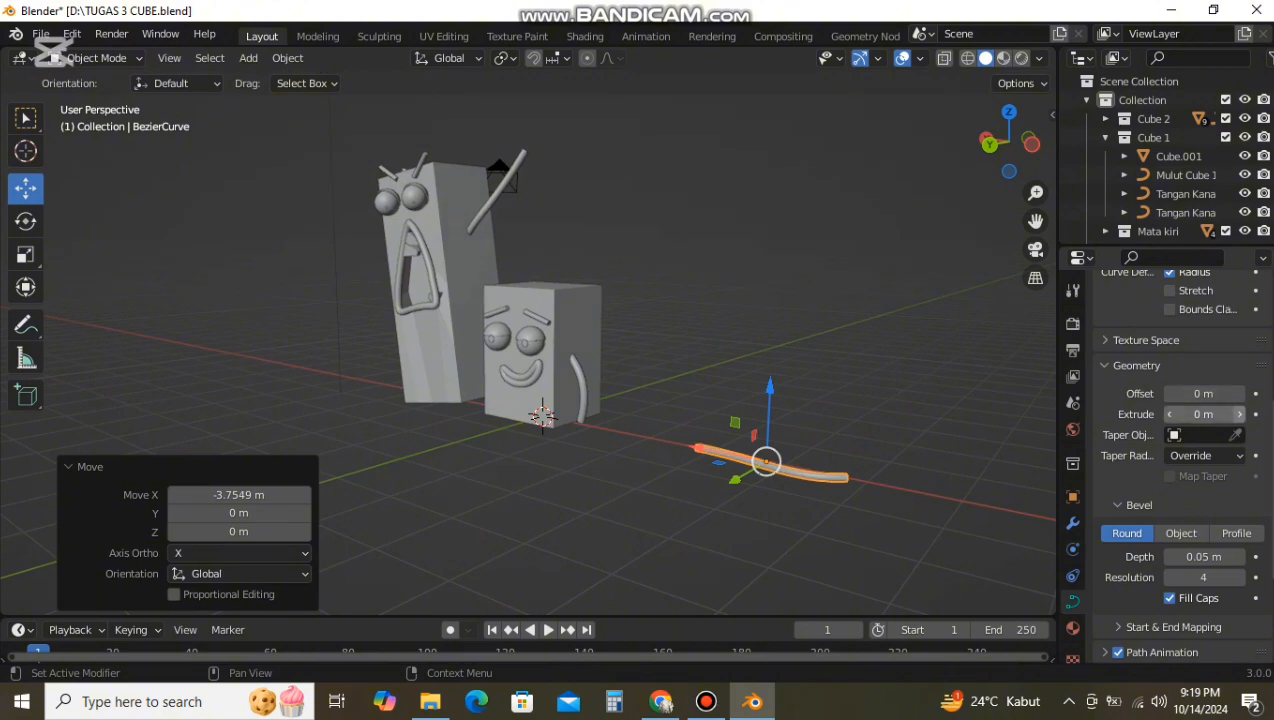
Step: Set the curve's extrusion to 0.15 m and rotate the curve until it stands upright
click(25, 221)
drag(794, 398, 612, 391)
drag(716, 475, 846, 470)
middle_drag(846, 470, 735, 468)
Step: In Edit Mode, change the curve's handle type and pull the upper point's handle outward to bend the top
key(Tab)
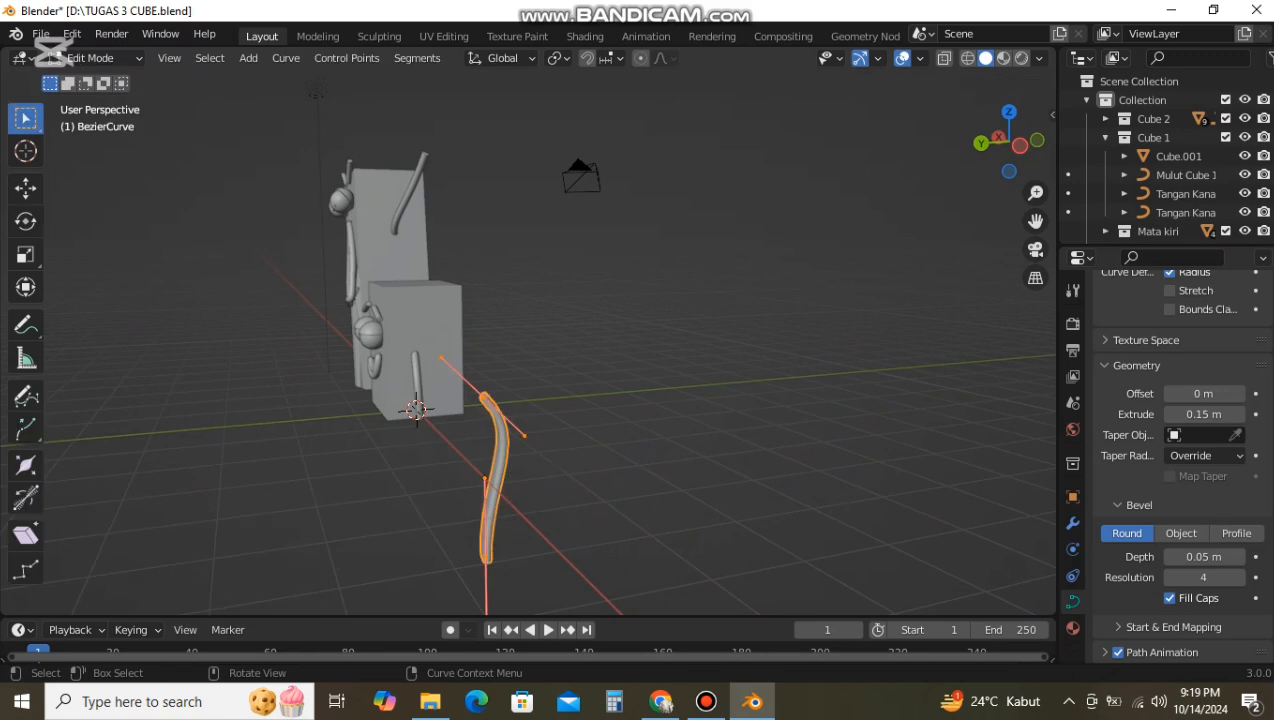
key(v)
click(434, 360)
click(484, 398)
key(g)
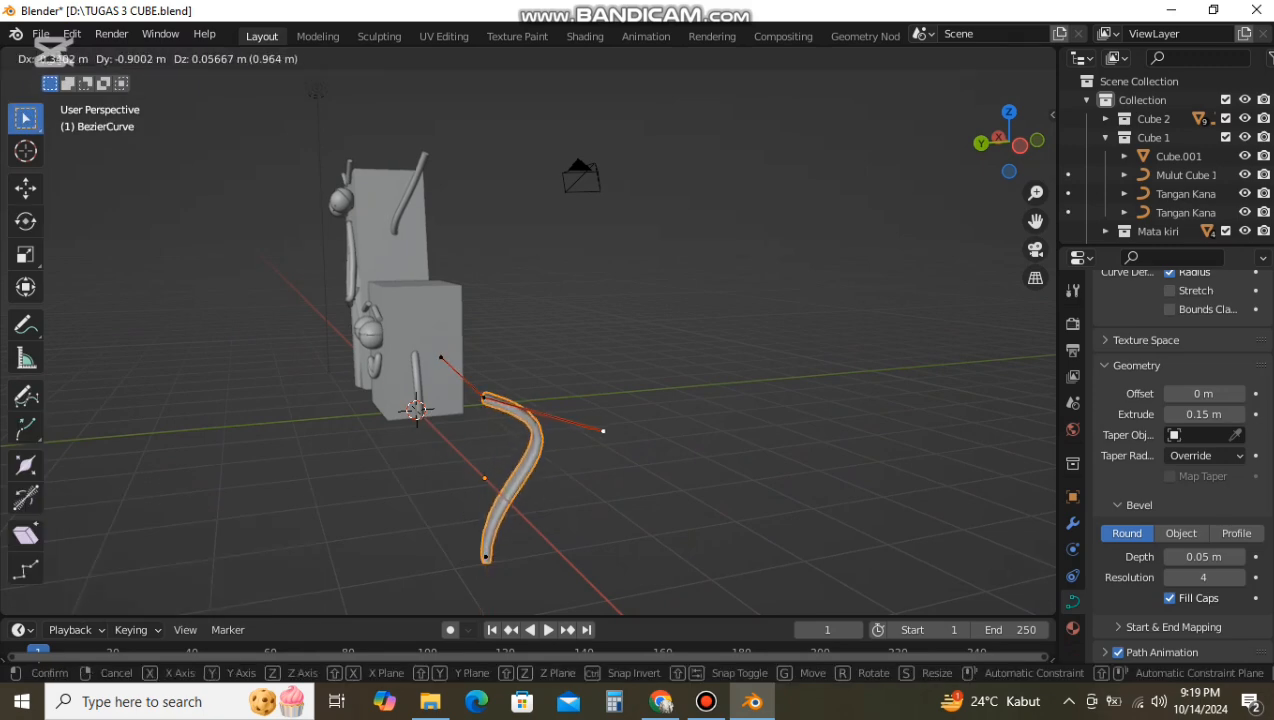
click(603, 431)
Step: Reposition the curve's upper point and handles to shape a hooked tongue profile
middle_drag(603, 431, 715, 384)
click(742, 357)
key(g)
click(719, 384)
key(g)
click(372, 370)
key(g)
click(370, 374)
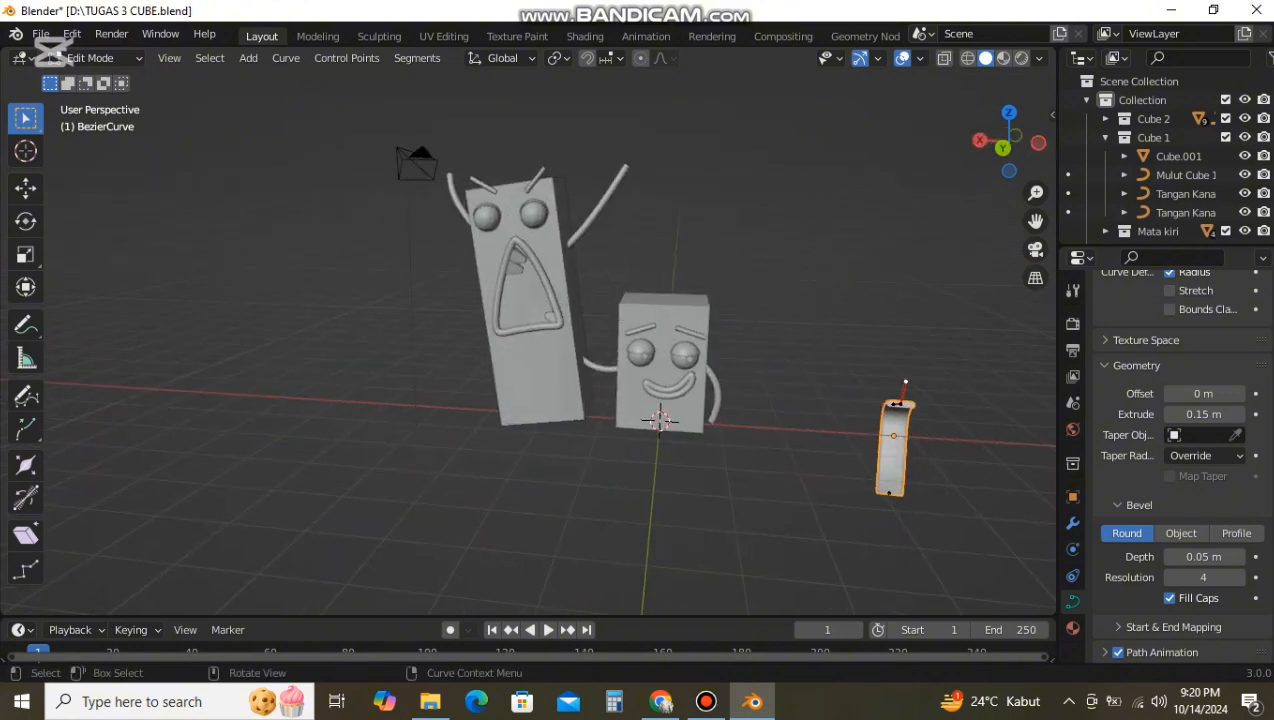
Step: Rotate the selected upper handle -11.6° about Z, and turn the whole curve slightly in Object Mode
click(25, 222)
drag(915, 400, 903, 401)
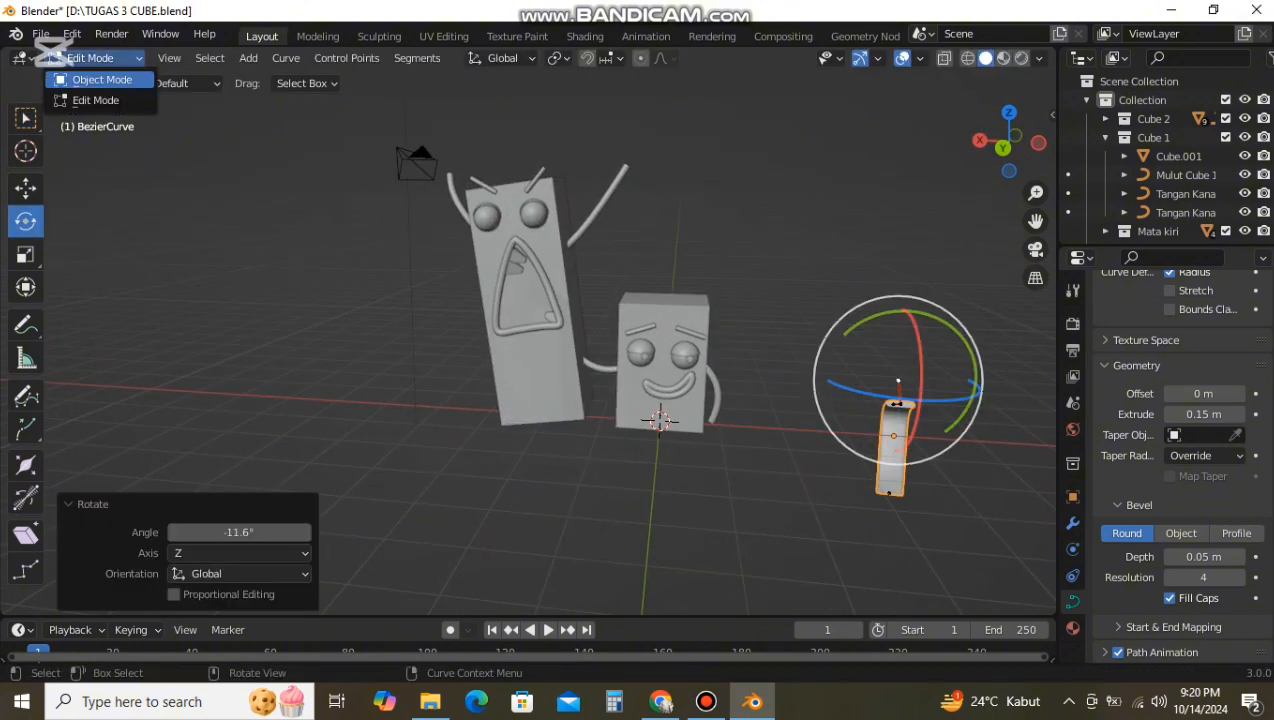
click(101, 80)
drag(870, 456, 877, 461)
middle_drag(877, 461, 742, 456)
Step: Move the tongue in front of the tall cube, shifting it 4.687 m along X
click(25, 188)
drag(529, 373, 262, 324)
middle_drag(262, 324, 550, 365)
drag(527, 453, 606, 342)
scroll(606, 342, up, 10)
middle_drag(625, 350, 435, 352)
scroll(528, 345, down, 3)
drag(938, 489, 500, 466)
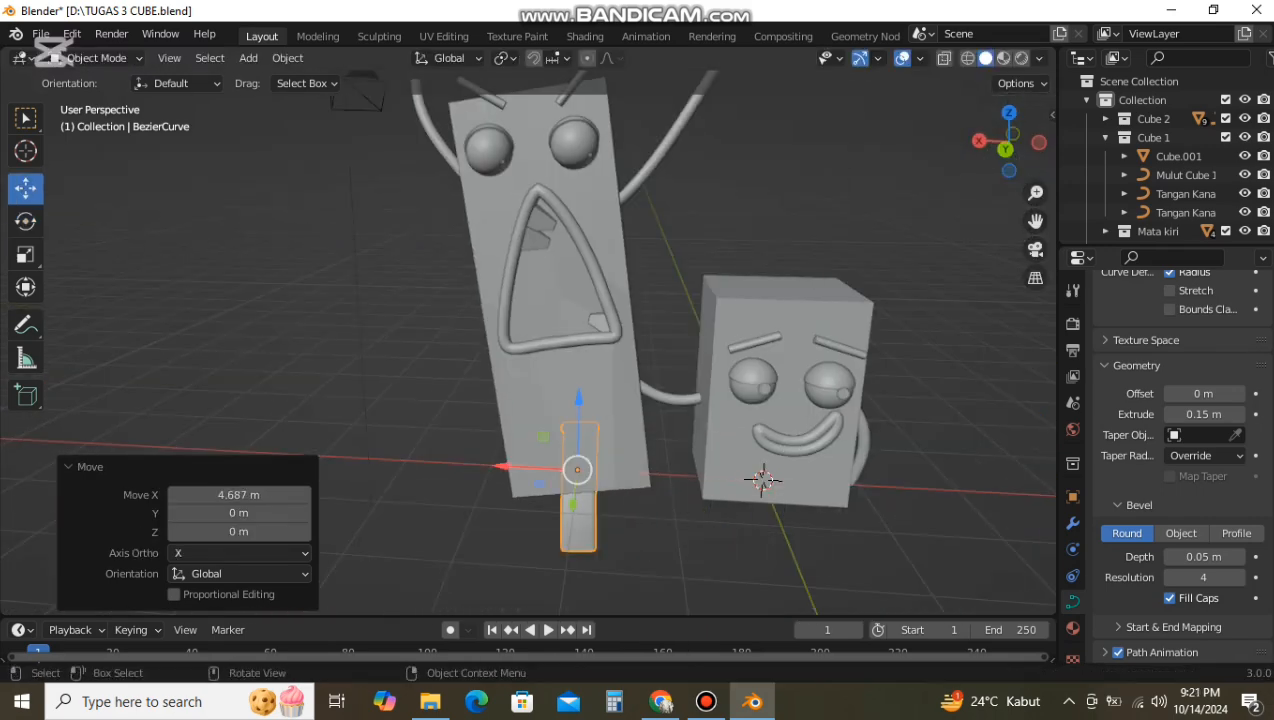
Step: Raise the tongue to the tall cube's mouth and move it 0.86272 m along Y
drag(578, 398, 580, 252)
drag(504, 323, 472, 323)
middle_drag(472, 323, 372, 342)
drag(311, 354, 242, 373)
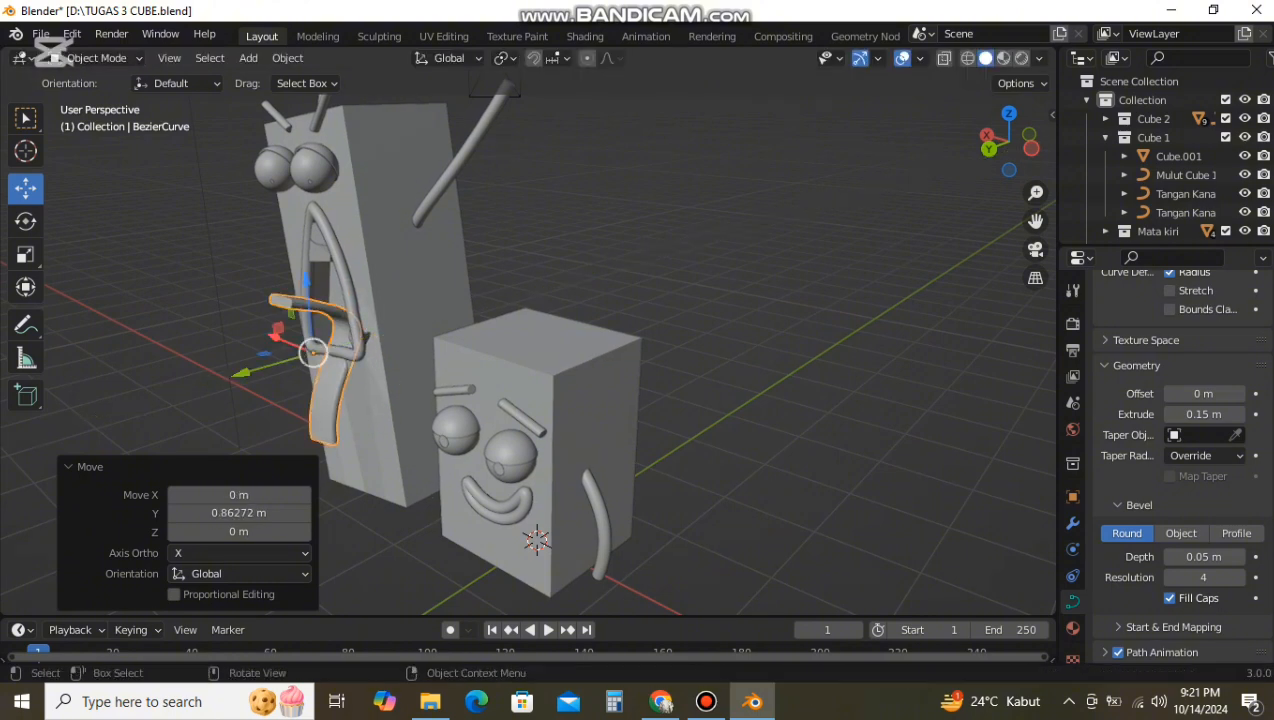
Step: In Edit Mode, reshape the tongue's upper bend, moving its end point 0.28206 m in X, 0.034651 m in Y and 0.055264 m in Z
middle_drag(242, 373, 330, 380)
click(96, 100)
middle_drag(690, 375, 575, 343)
click(809, 391)
click(25, 118)
key(g)
click(786, 368)
click(508, 320)
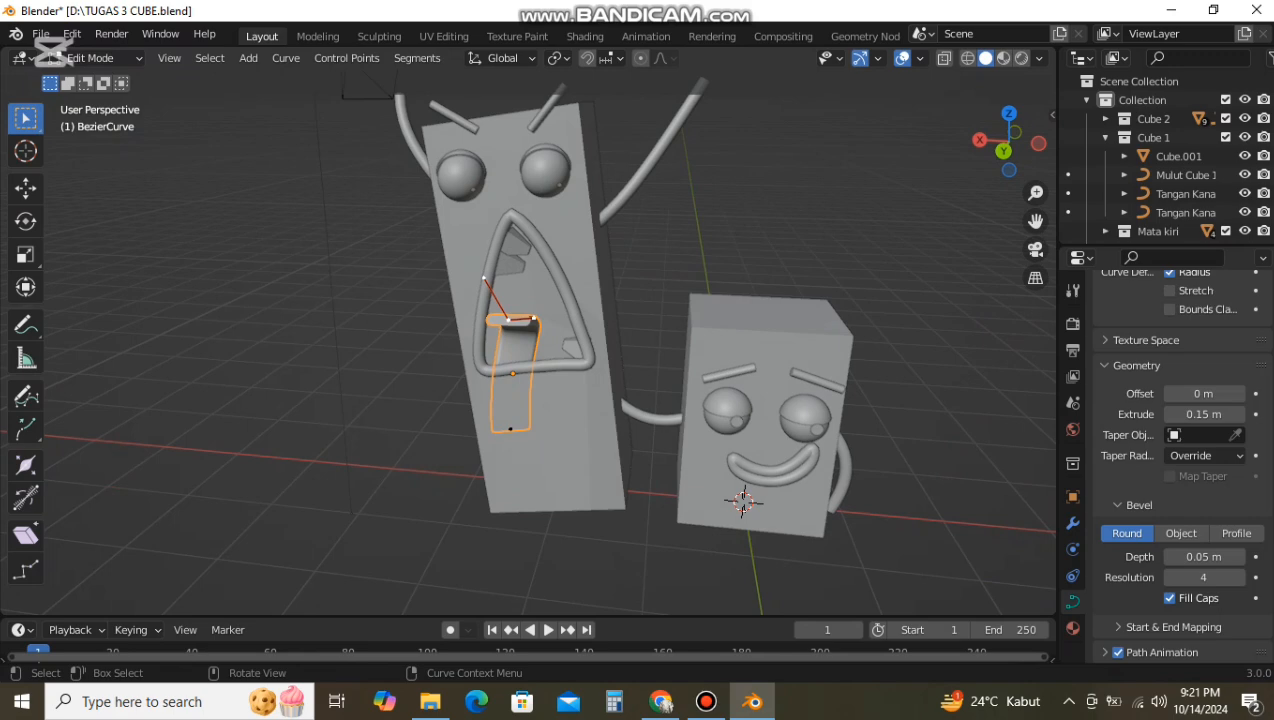
key(g)
click(472, 313)
Step: Move the tongue's selected upper end point -0.47252 m along X and return to Object Mode
middle_drag(472, 313, 545, 312)
click(25, 221)
click(25, 188)
drag(600, 302, 610, 301)
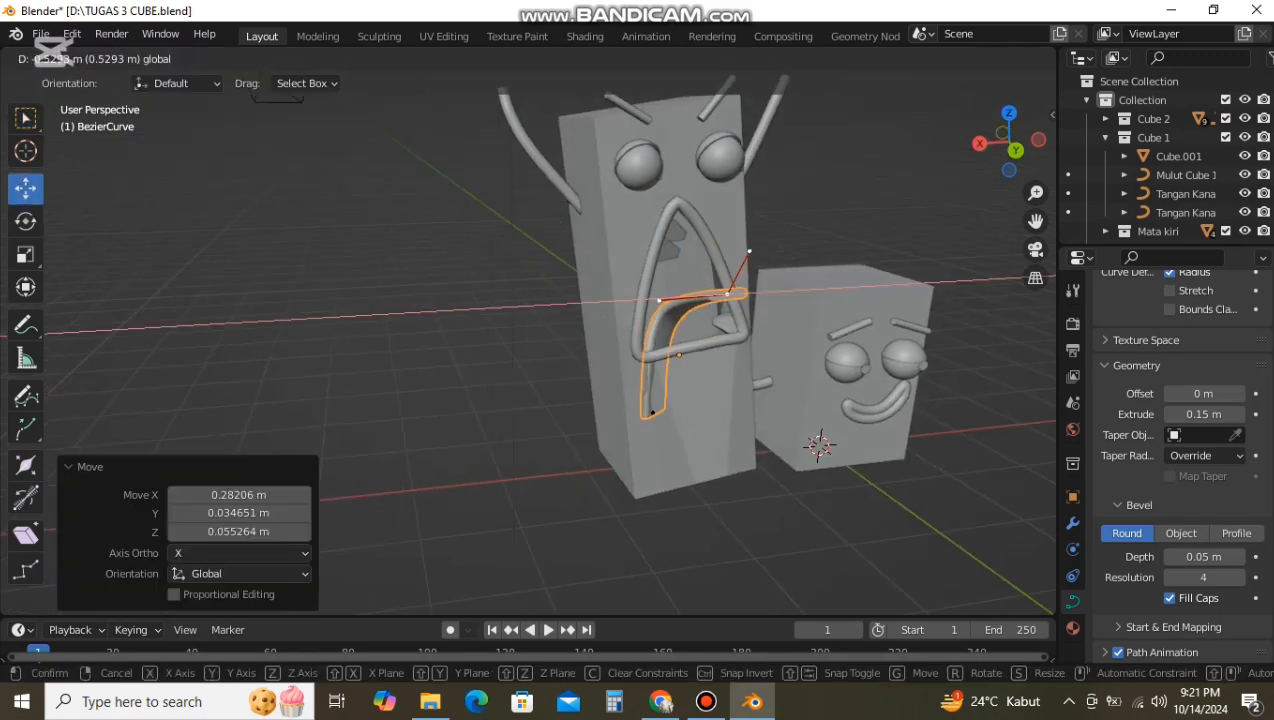
drag(48, 52, 48, 55)
click(50, 57)
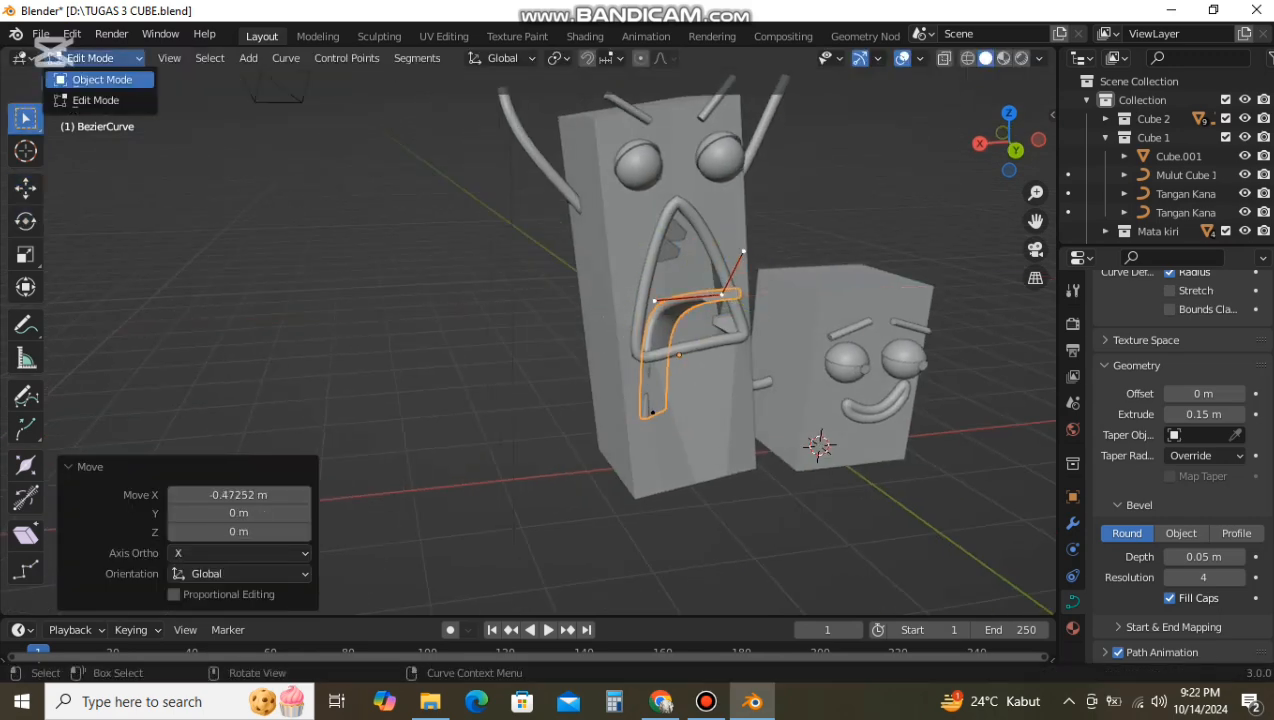
click(101, 80)
Step: In Edit Mode, move the tongue's upper end point 0.5687 m in X, 0.043921 m in Y and 0.030382 m in Z
drag(610, 361, 630, 360)
middle_drag(630, 360, 585, 368)
drag(577, 322, 577, 303)
drag(503, 370, 495, 370)
click(85, 58)
click(95, 99)
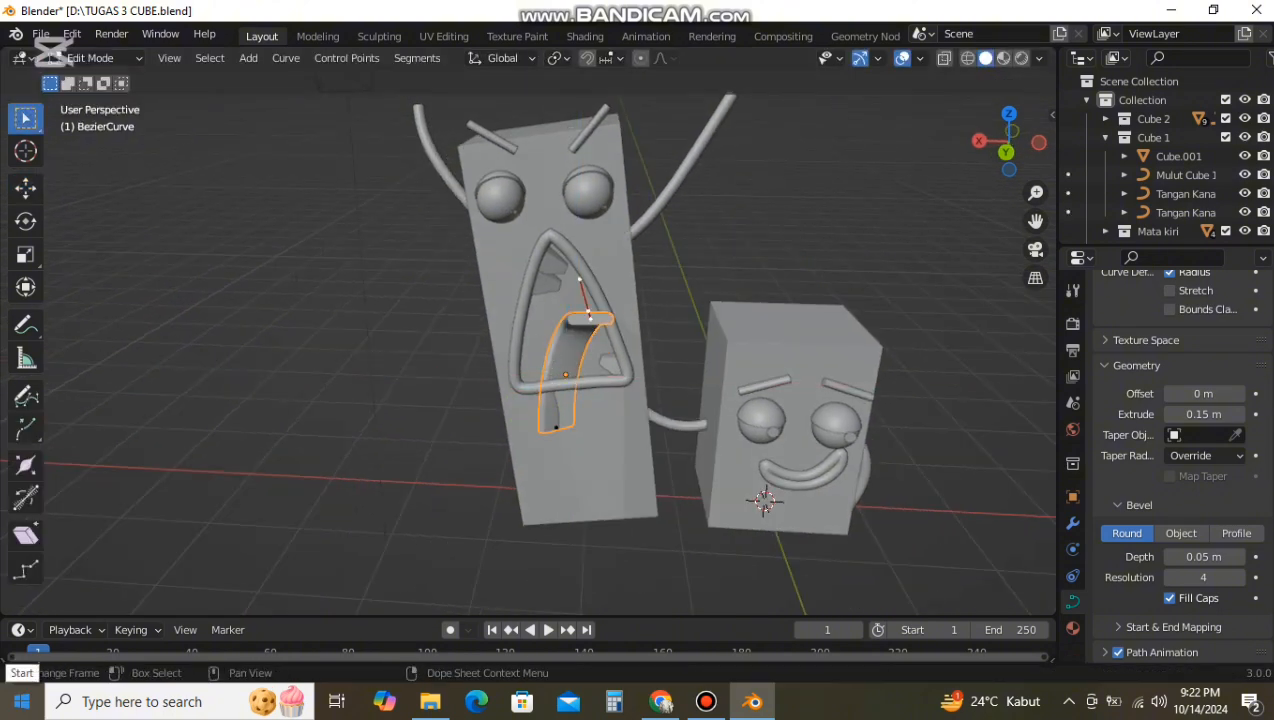
key(g)
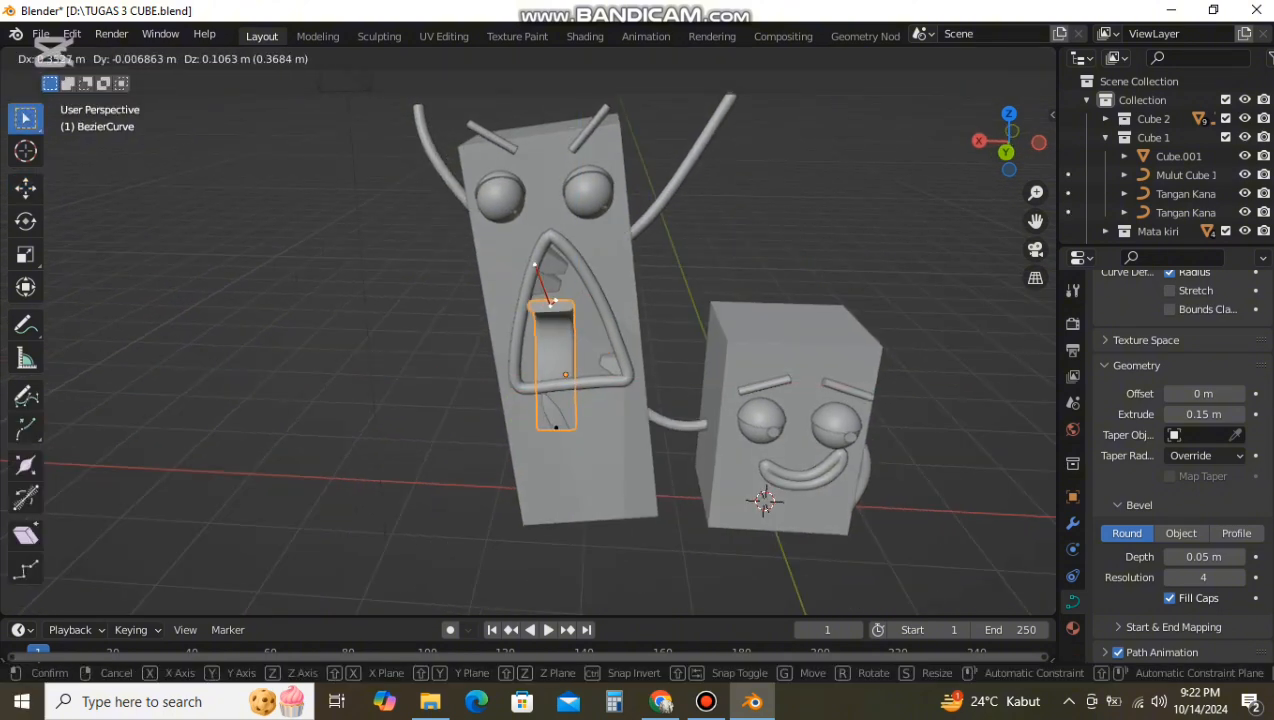
click(525, 314)
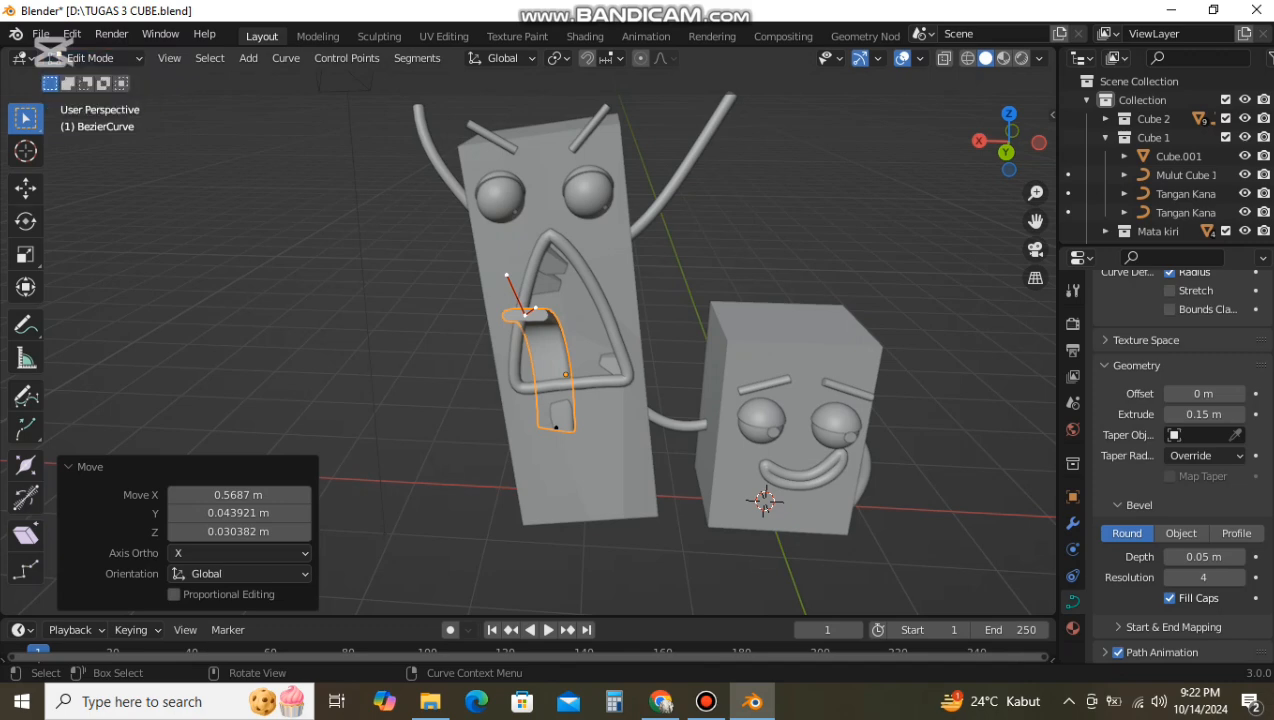
click(25, 188)
drag(453, 314, 471, 314)
key(ctrl+z)
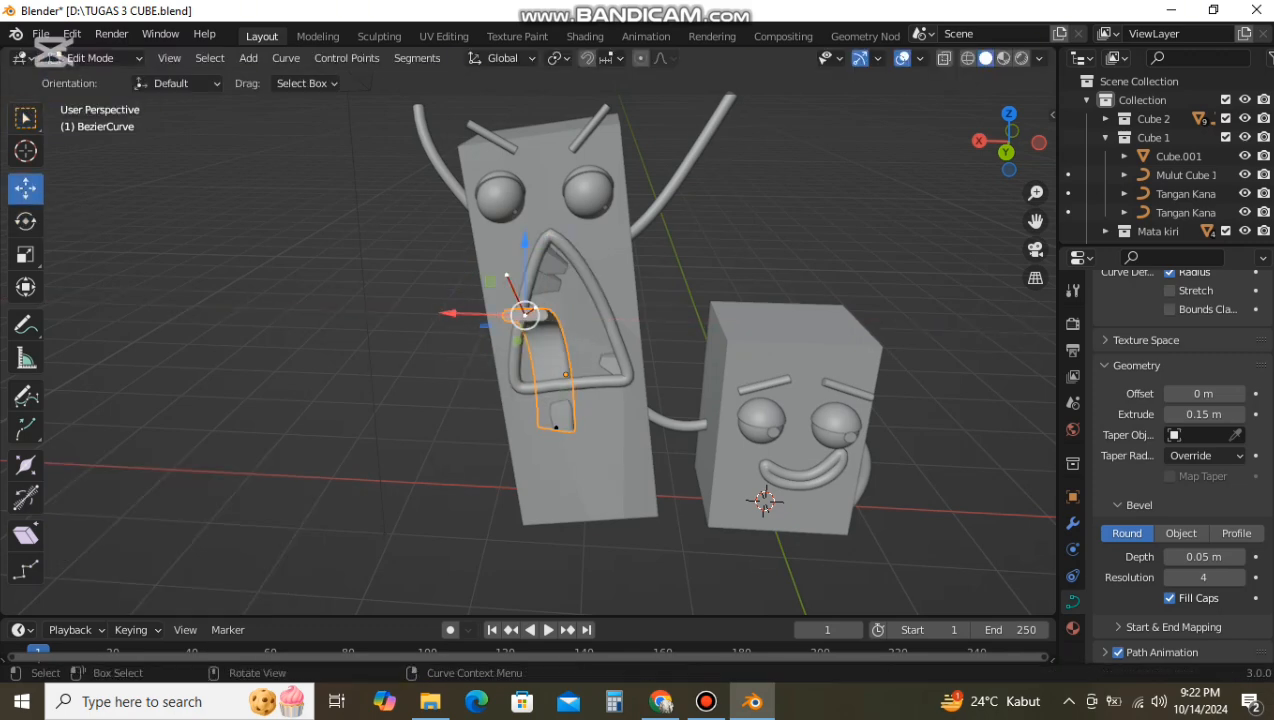
Step: Reshape the tongue's bend by moving its upper handle -0.38983 m in X, 0.33327 m in Y and 0.55315 m in Z
mouse_move(525, 335)
middle_down()
mouse_move(640, 325)
mouse_move(528, 322)
middle_up()
mouse_move(555, 250)
mouse_down()
mouse_move(563, 283)
mouse_move(573, 256)
mouse_up()
drag(573, 254, 571, 271)
middle_drag(571, 271, 695, 268)
click(733, 259)
drag(733, 259, 770, 218)
middle_drag(770, 218, 646, 220)
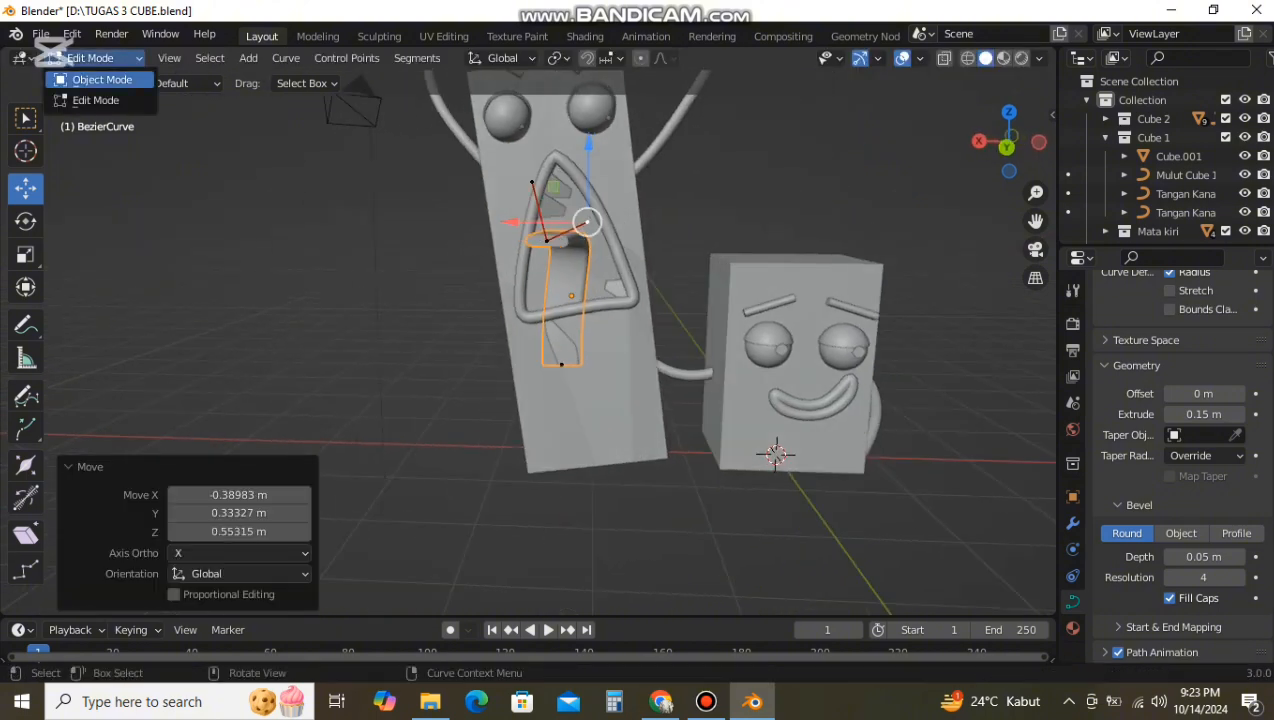
Step: In Object Mode, scale the tongue down to about 0.70 and move it -0.31216 m along Y
click(102, 79)
key(s)
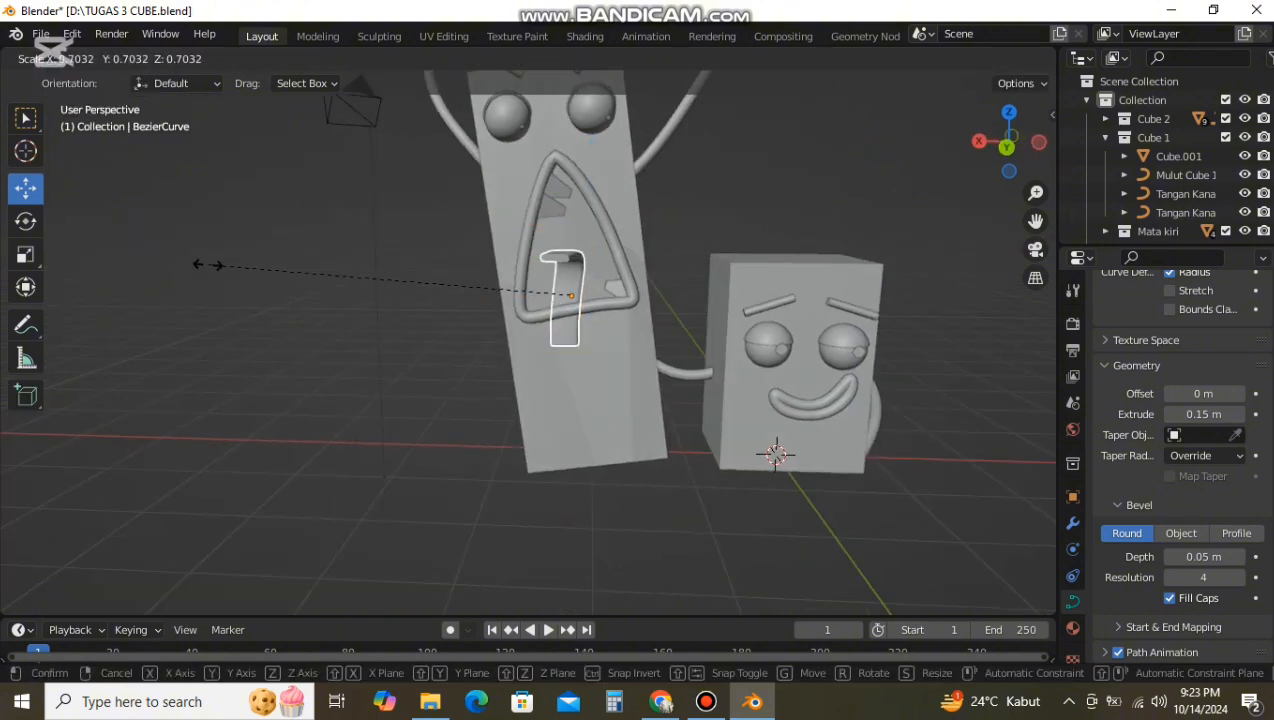
click(205, 265)
drag(642, 294, 640, 277)
middle_drag(640, 277, 704, 286)
click(840, 215)
drag(766, 336, 750, 329)
middle_drag(750, 329, 670, 325)
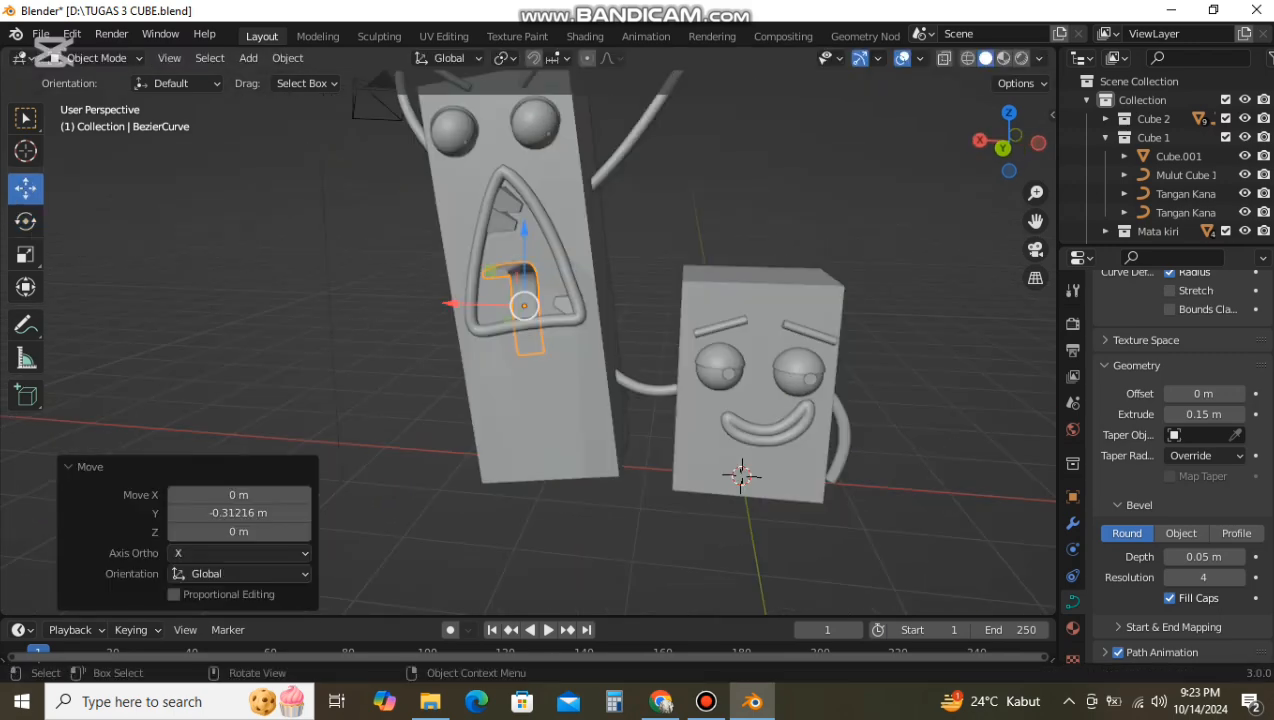
Step: Adjust the tongue's sideways position in the tall cube's mouth and activate the Rotate tool
click(645, 270)
middle_drag(645, 270, 682, 272)
click(588, 290)
drag(525, 299, 574, 300)
click(26, 221)
middle_drag(574, 300, 805, 282)
middle_drag(600, 350, 651, 363)
Step: Select the tongue curve and move it into the Cube 1 collection
double_click(1186, 191)
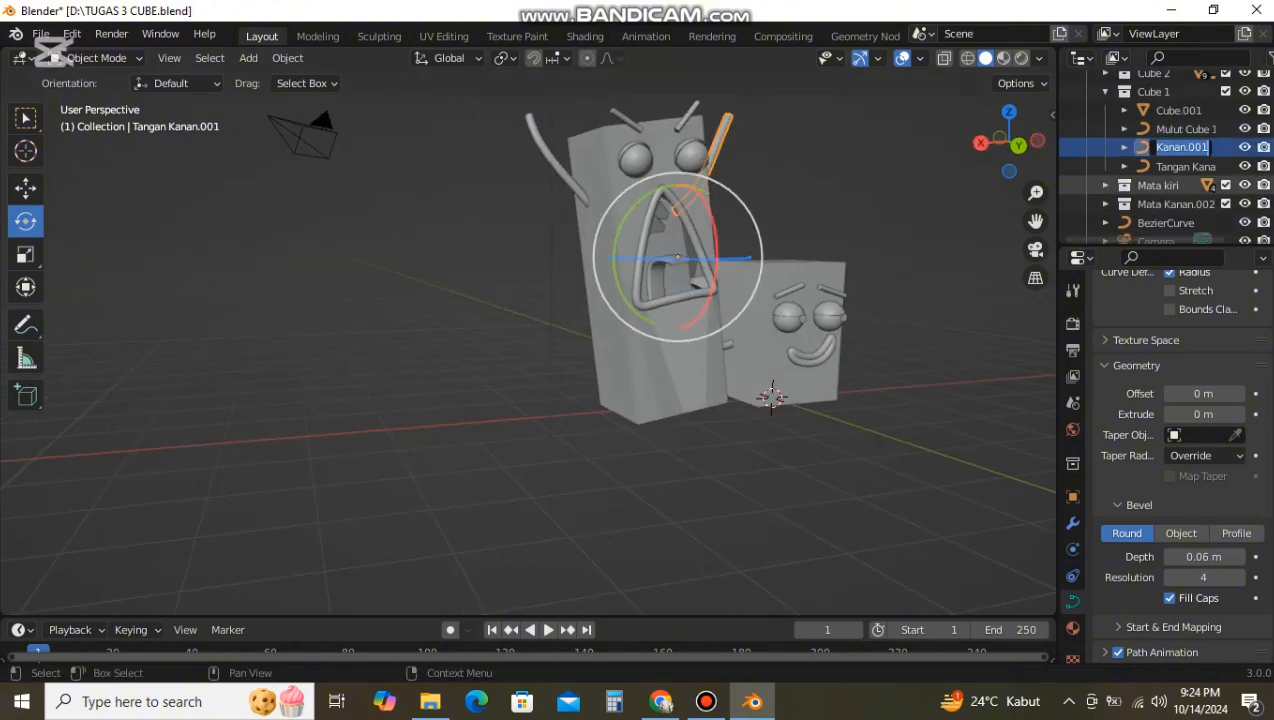
key(Return)
click(660, 283)
scroll(1180, 185, down, 2)
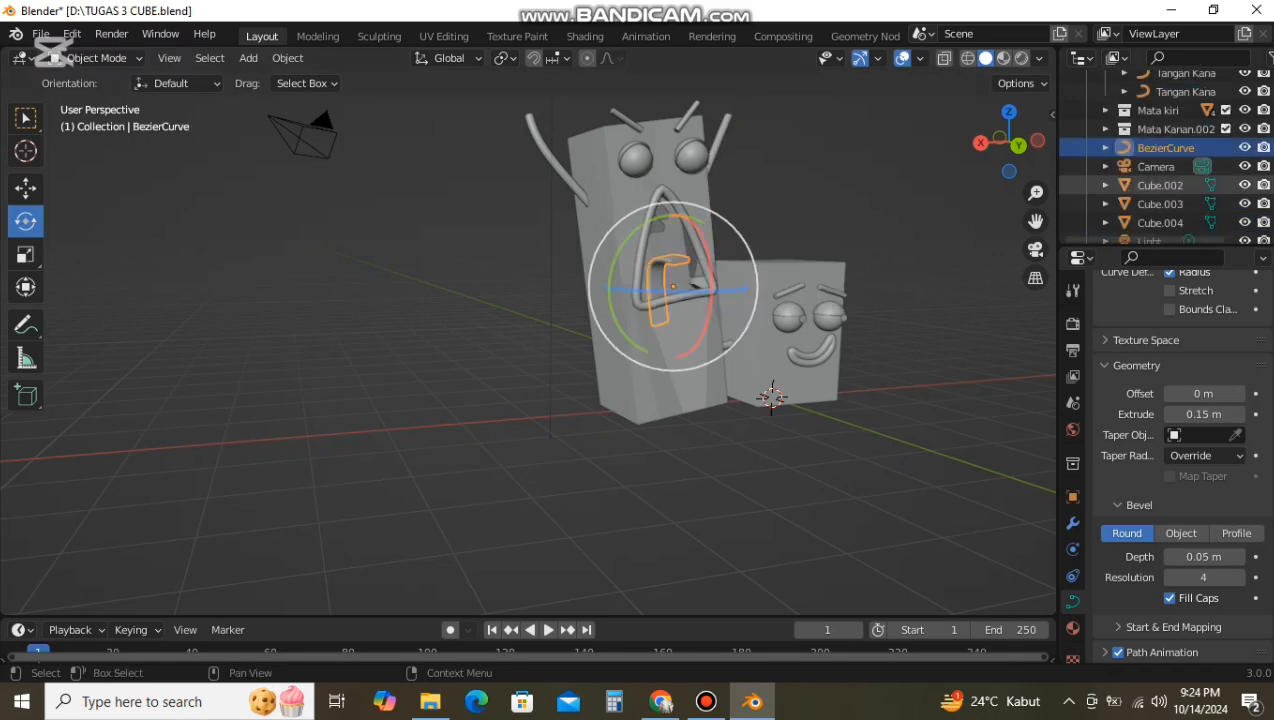
mouse_move(1165, 148)
mouse_down()
mouse_move(1167, 34)
mouse_move(1149, 138)
mouse_up()
click(1105, 138)
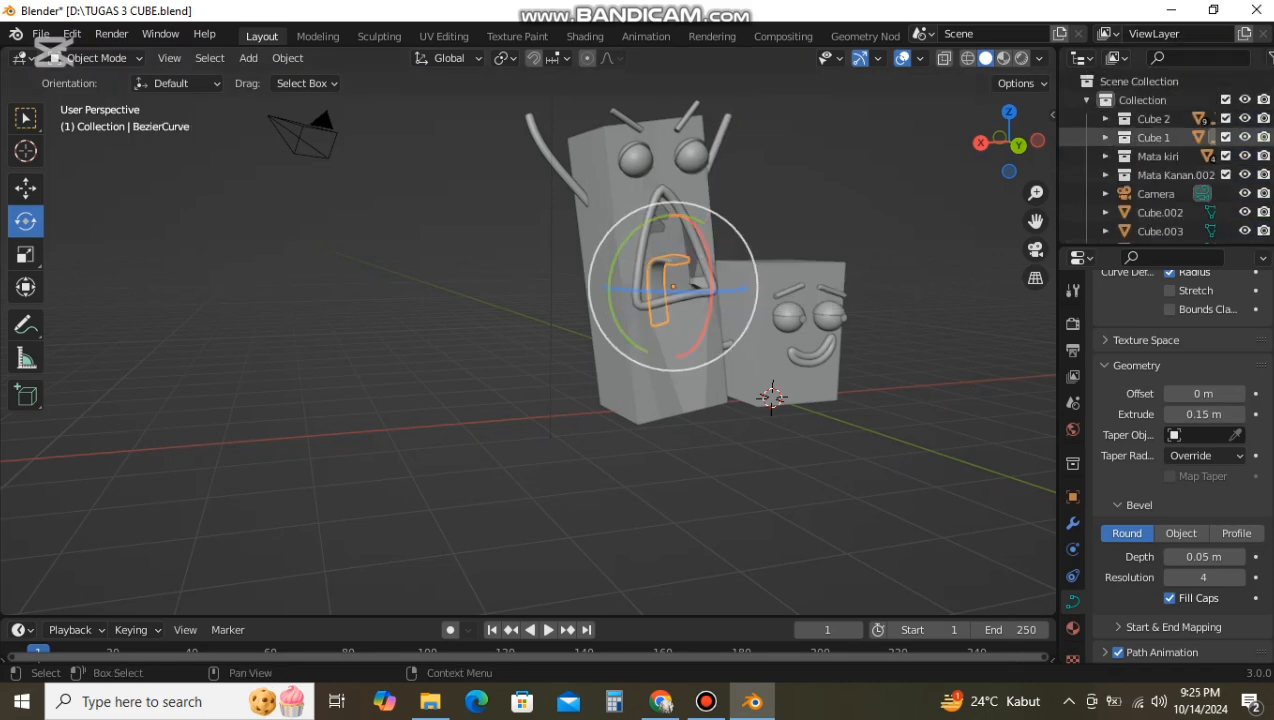
Step: Rename the tongue curve in the Cube 1 collection as Lidah
click(1105, 138)
key(BackSpace)
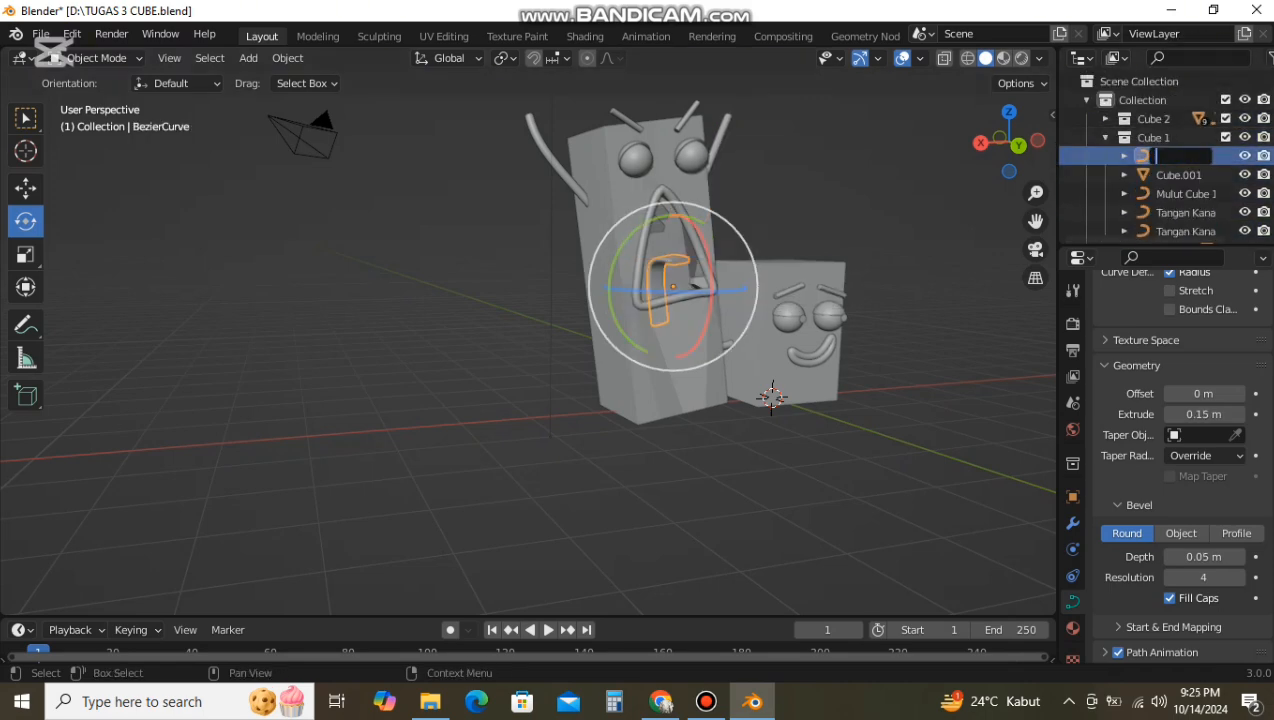
text(Lidah)
key(Return)
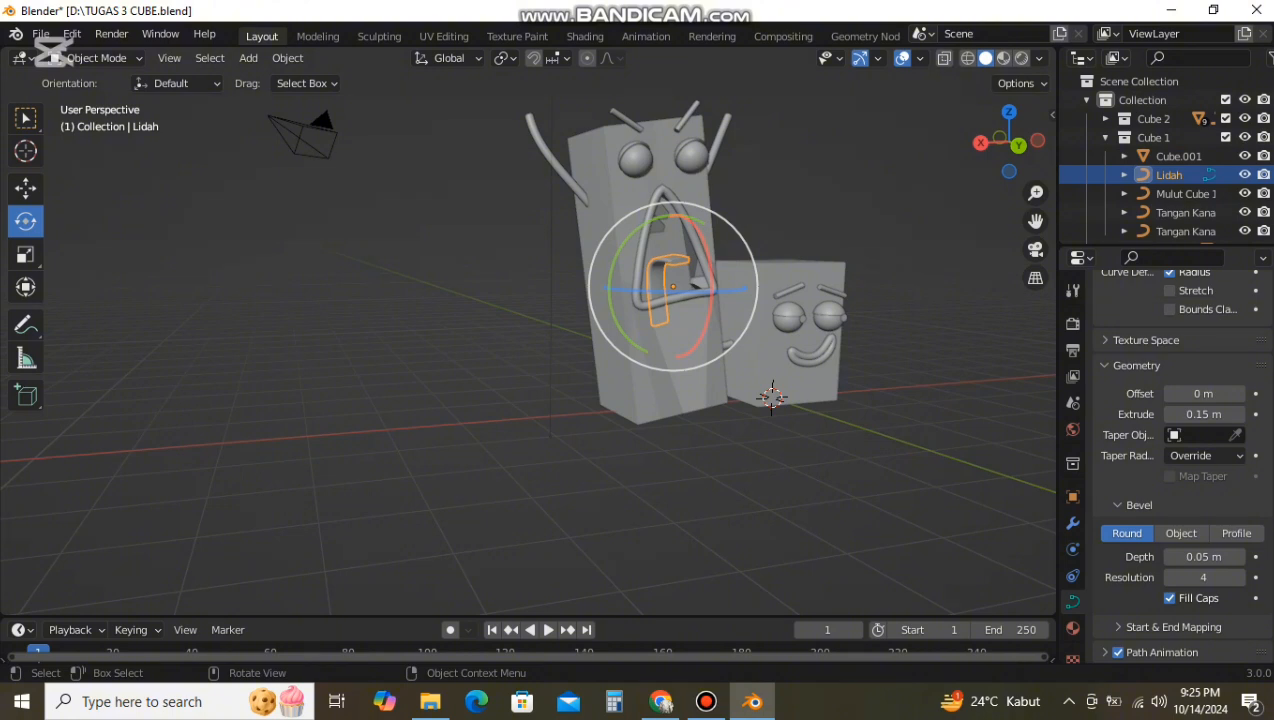
Step: Rotate the tongue 0.251° about the global Z axis
middle_drag(600, 298, 540, 300)
drag(537, 290, 540, 291)
middle_drag(540, 295, 627, 275)
Step: Shift the tongue relative to the tall cube's face with the Move tool, including about 0.22 m along Y
click(26, 188)
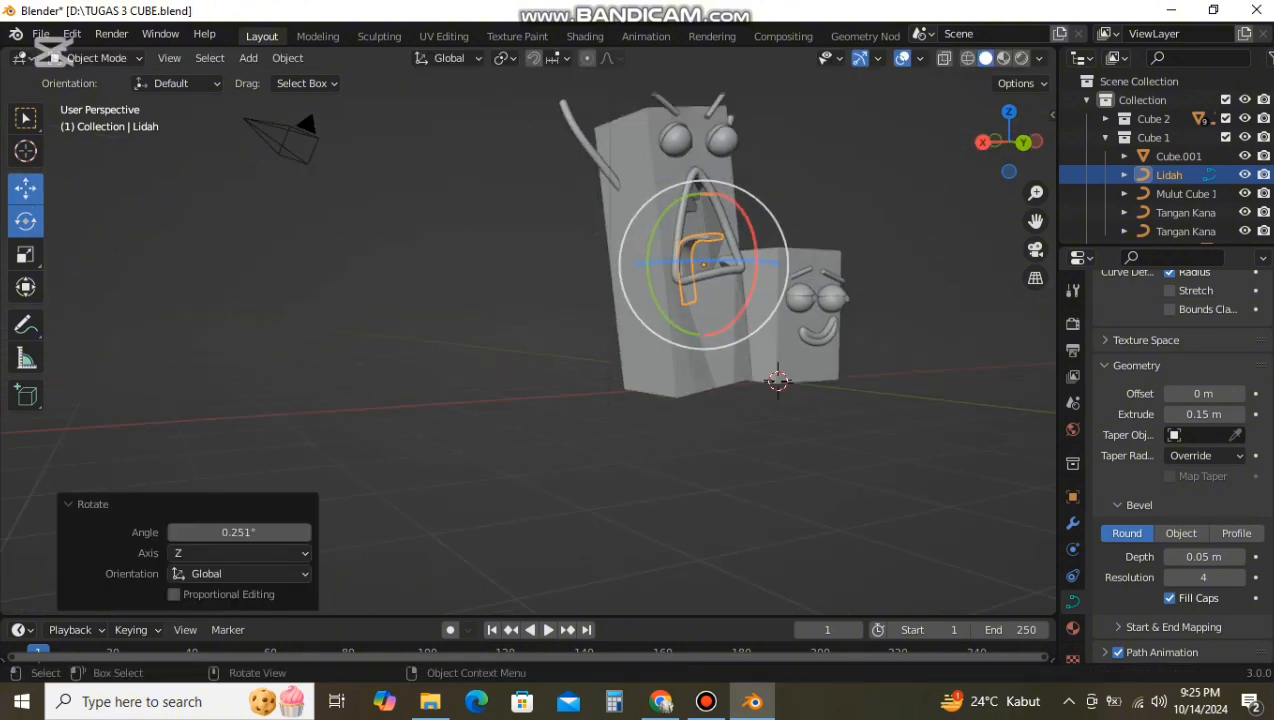
drag(742, 266, 750, 267)
middle_drag(750, 267, 675, 245)
click(665, 240)
click(571, 270)
middle_drag(571, 270, 690, 300)
drag(803, 305, 815, 307)
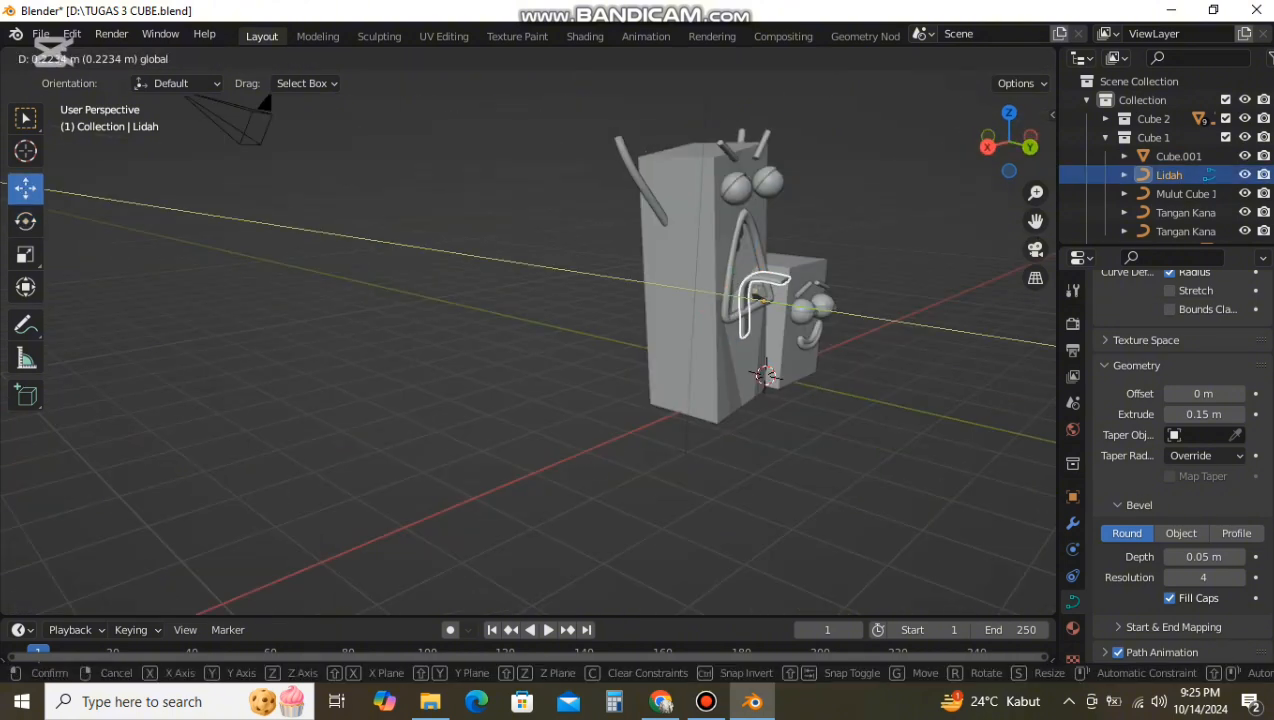
Step: Fine-tune the tongue's position so it sits within the tall cube's mouth opening, and deselect it
middle_drag(815, 307, 745, 290)
click(745, 235)
middle_drag(745, 235, 722, 238)
click(640, 285)
click(735, 225)
drag(682, 305, 672, 303)
click(634, 285)
click(735, 230)
middle_drag(735, 230, 690, 228)
Step: Set the tongue curve's bevel depth to 0.06 m and its extrude to 0.23 m
click(1240, 557)
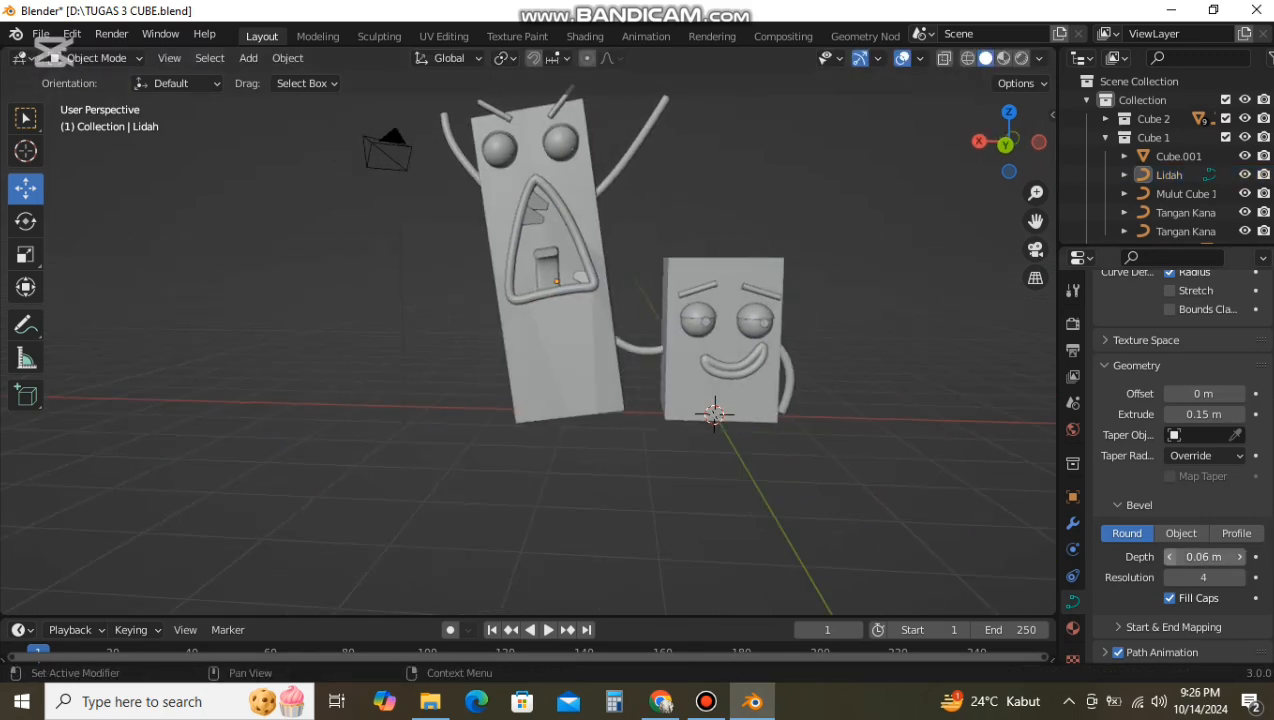
drag(1204, 414, 1224, 414)
middle_drag(735, 230, 762, 236)
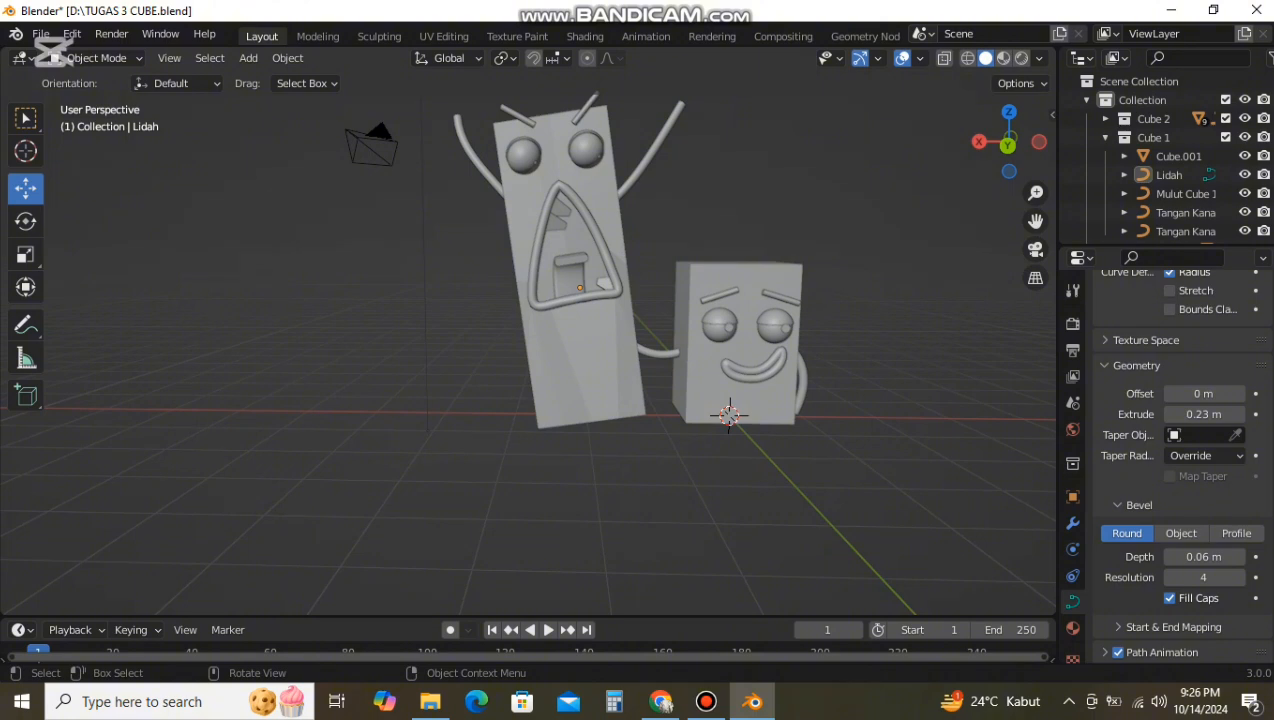
Step: Select the two upper teeth in the tall cube's mouth and scale them together
click(557, 224)
click(557, 224)
click(557, 224)
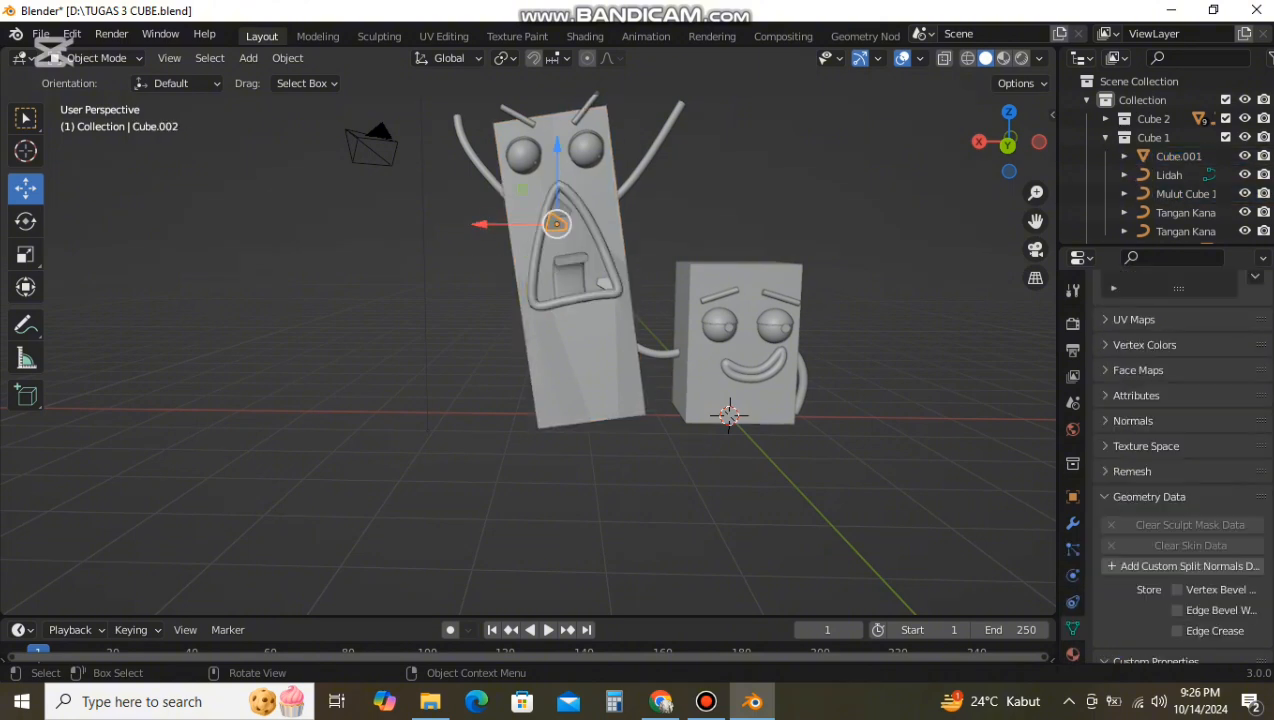
shift+click(562, 209)
key(s)
click(604, 283)
scroll(604, 283, up, 3)
middle_drag(604, 283, 602, 312)
Step: Undo and redo the last change to compare how the upper teeth look
click(745, 225)
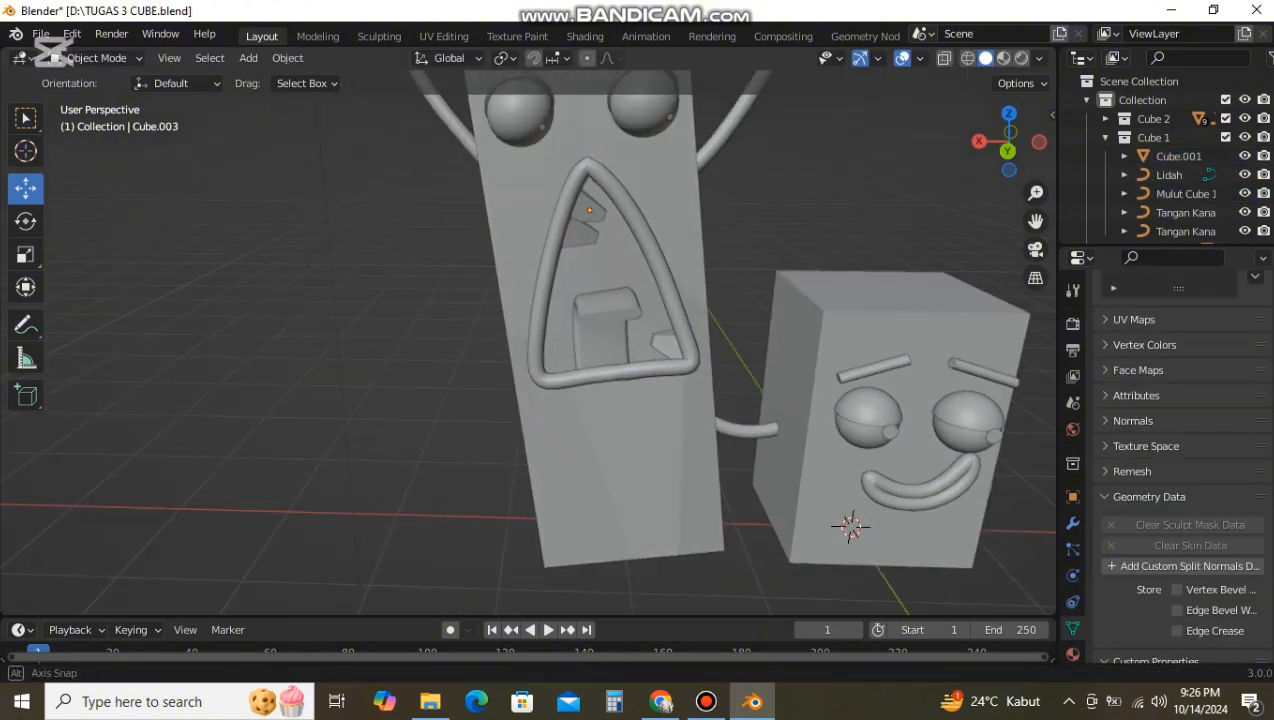
middle_drag(745, 225, 758, 208)
click(606, 178)
shift+click(620, 160)
scroll(620, 165, down, 5)
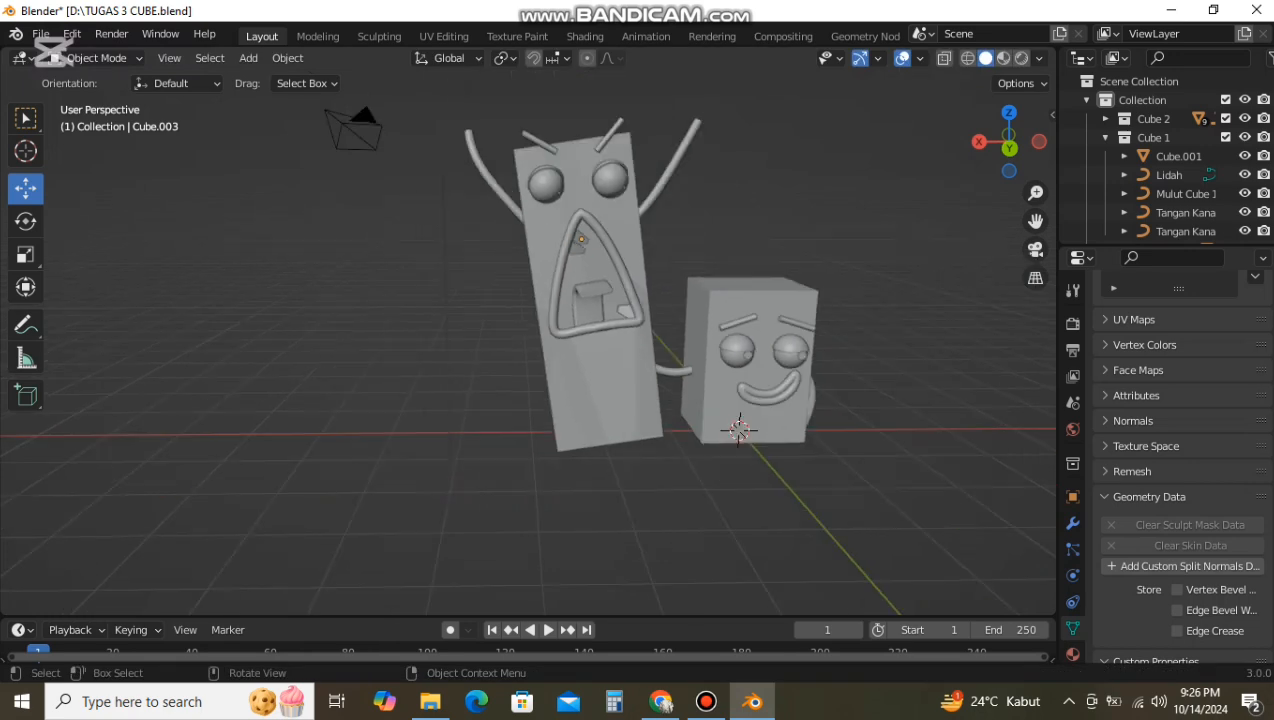
key(ctrl+z)
key(ctrl+shift+z)
middle_drag(620, 170, 622, 154)
scroll(1160, 230, down, 2)
Step: Select the teeth Cube.002, Cube.003 and Cube.004 and move them into a new collection named Gigi
click(1160, 231)
scroll(1160, 290, down, 3)
click(1160, 207)
click(1160, 170)
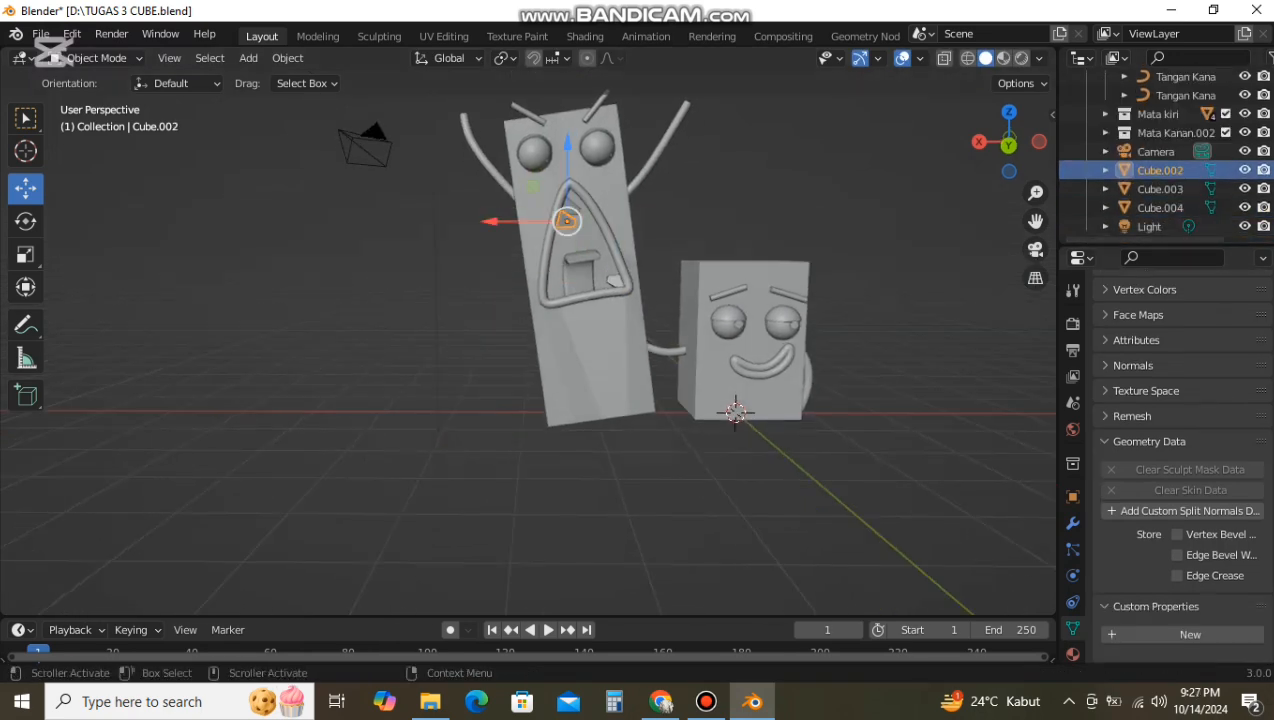
shift+click(1160, 189)
shift+click(1160, 207)
key(m)
click(1160, 210)
text(Gigi)
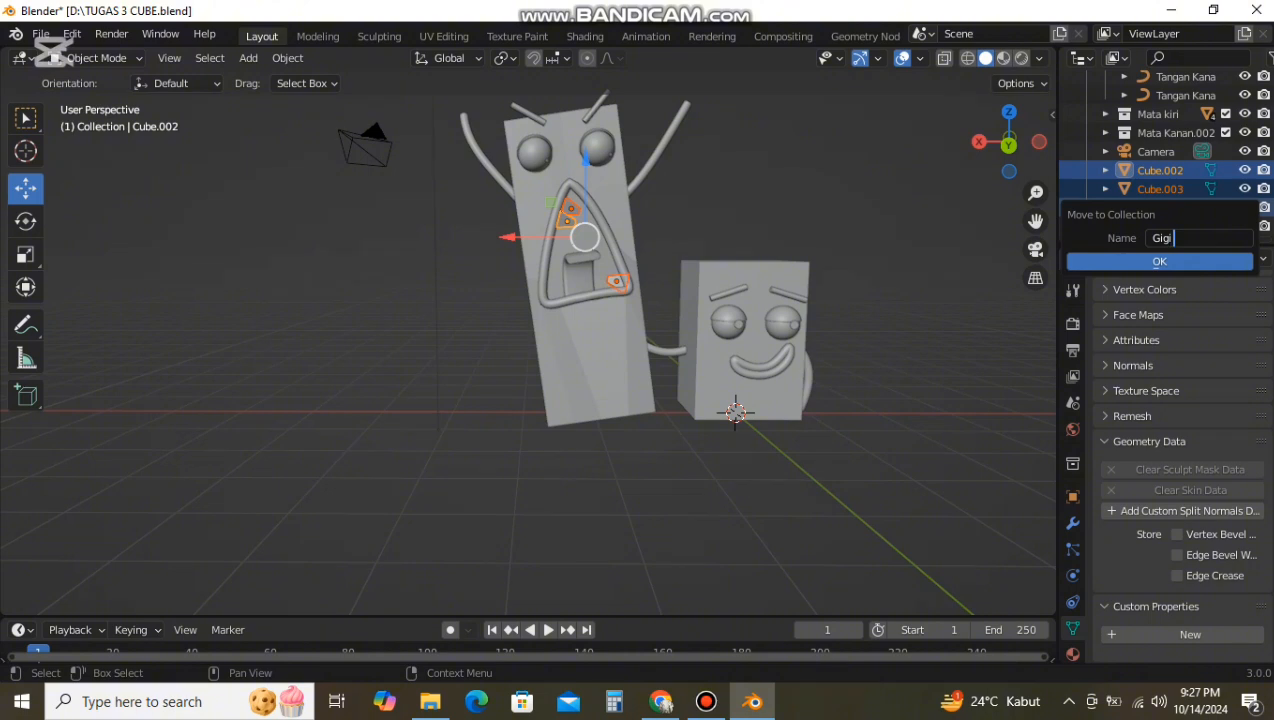
key(Return)
Step: Nest the Mata kiri and Mata Kanan.002 collections inside the Cube 1 collection
scroll(1160, 150, up, 5)
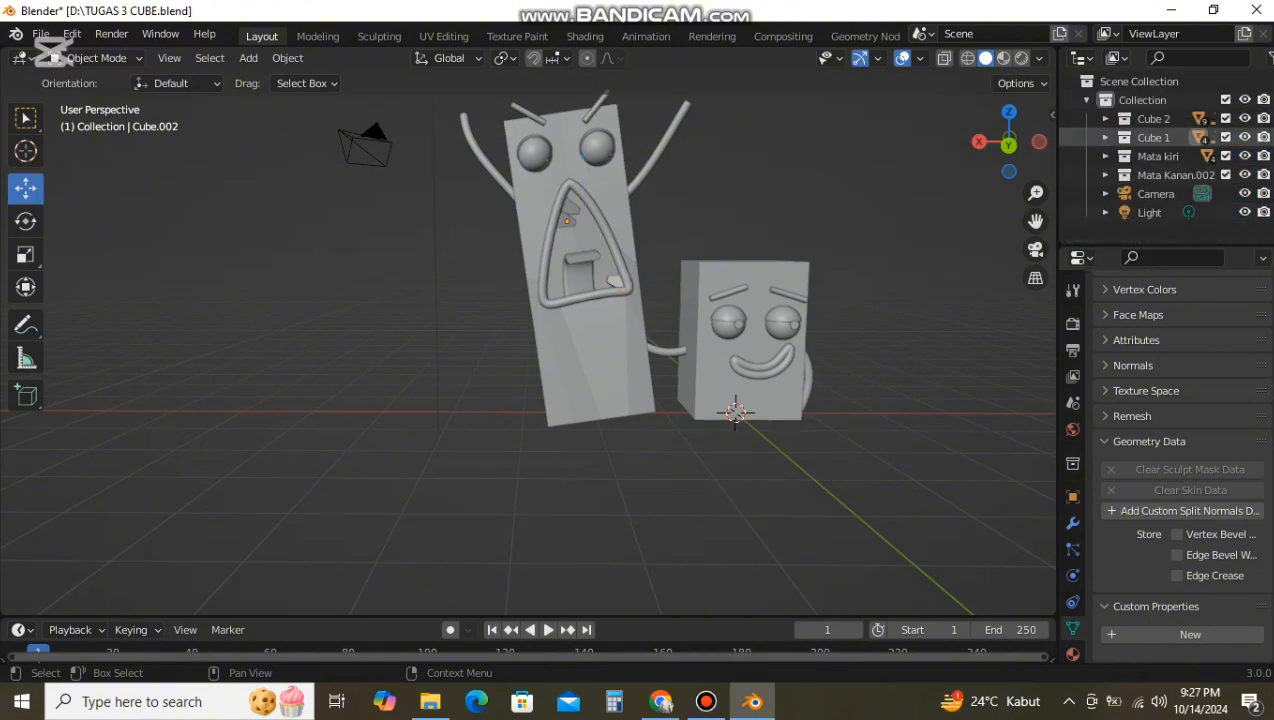
drag(1158, 156, 1155, 137)
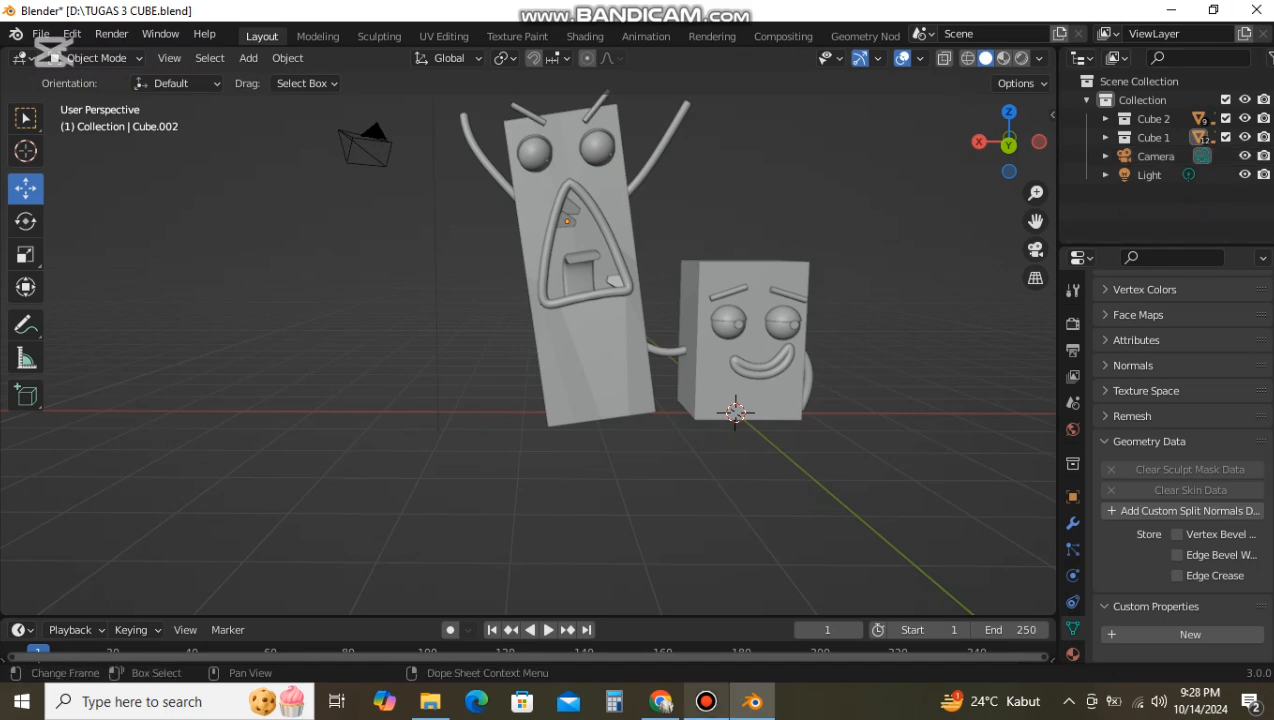
click(706, 702)
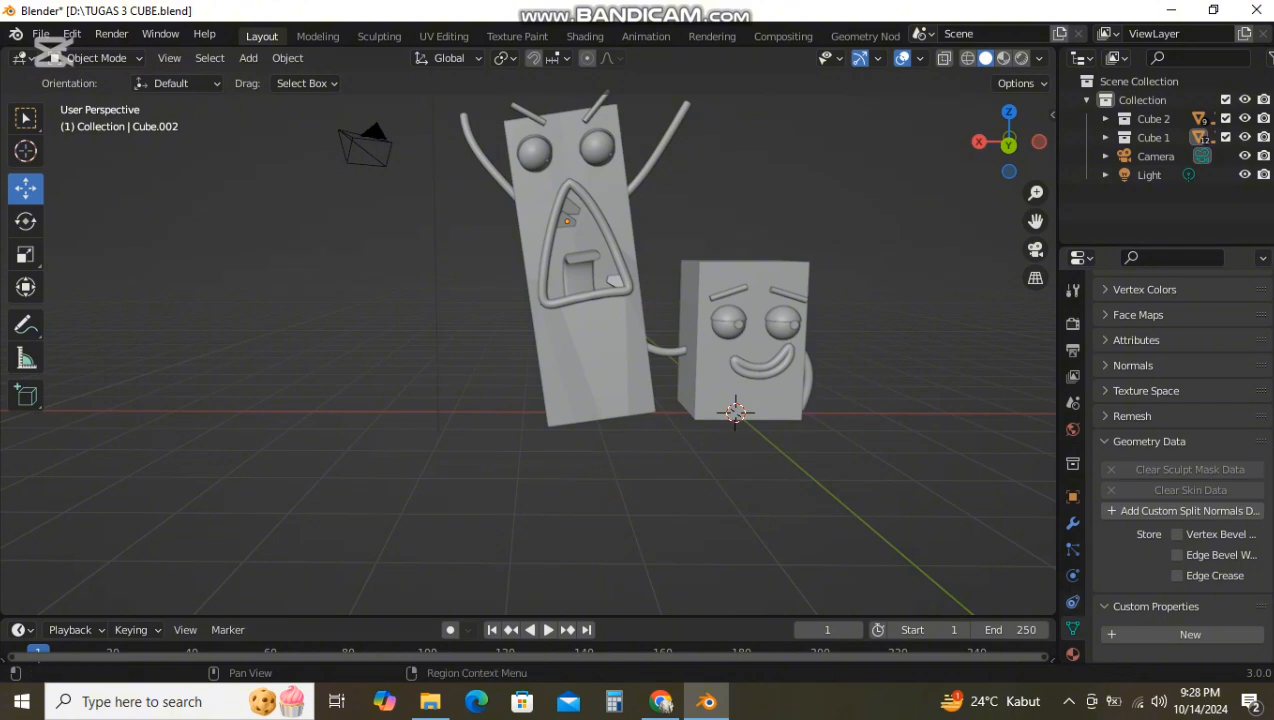
Step: Add a new material to the active tooth, and another one named Cube 2 to the short cube
click(1072, 654)
click(1204, 400)
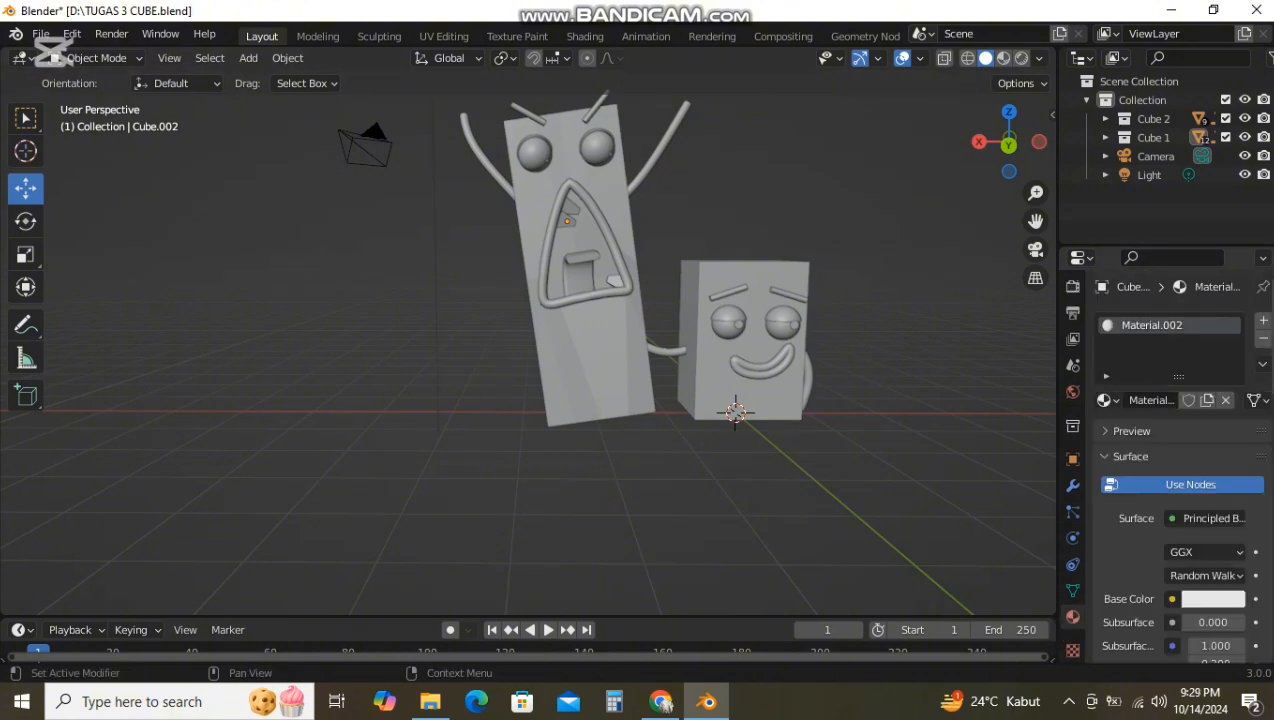
click(735, 408)
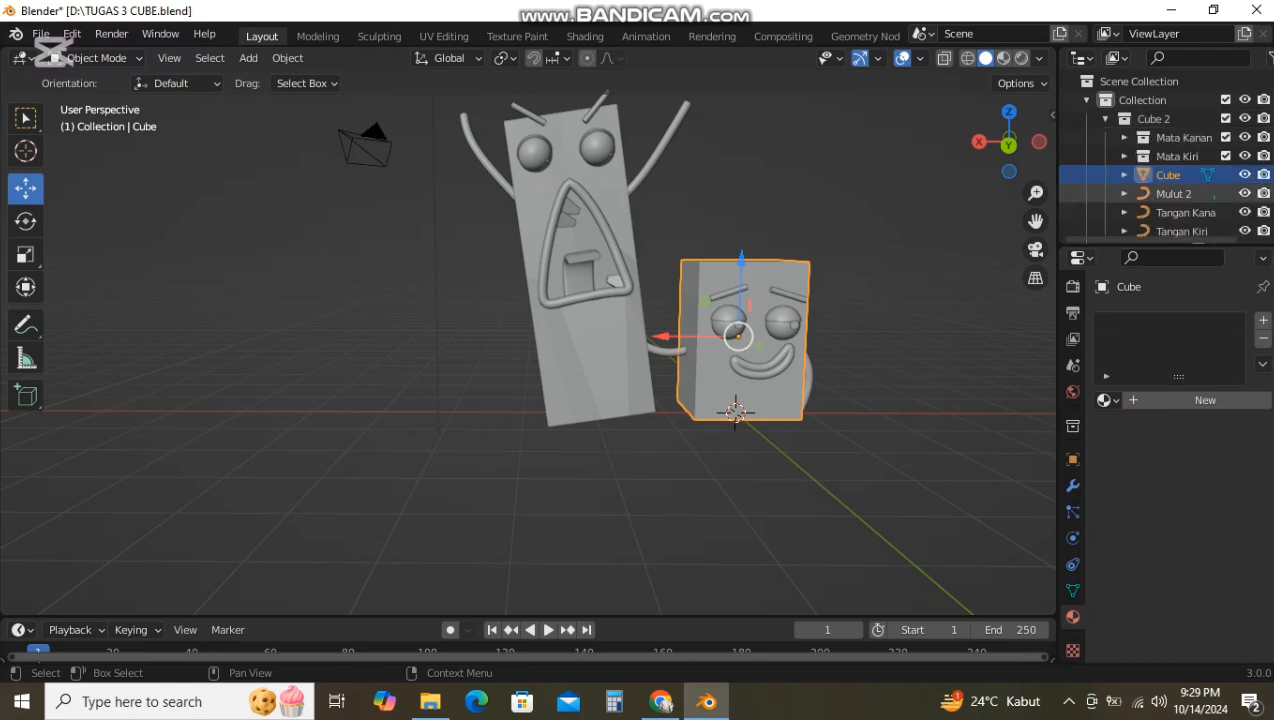
click(1190, 399)
double_click(1150, 325)
text(c)
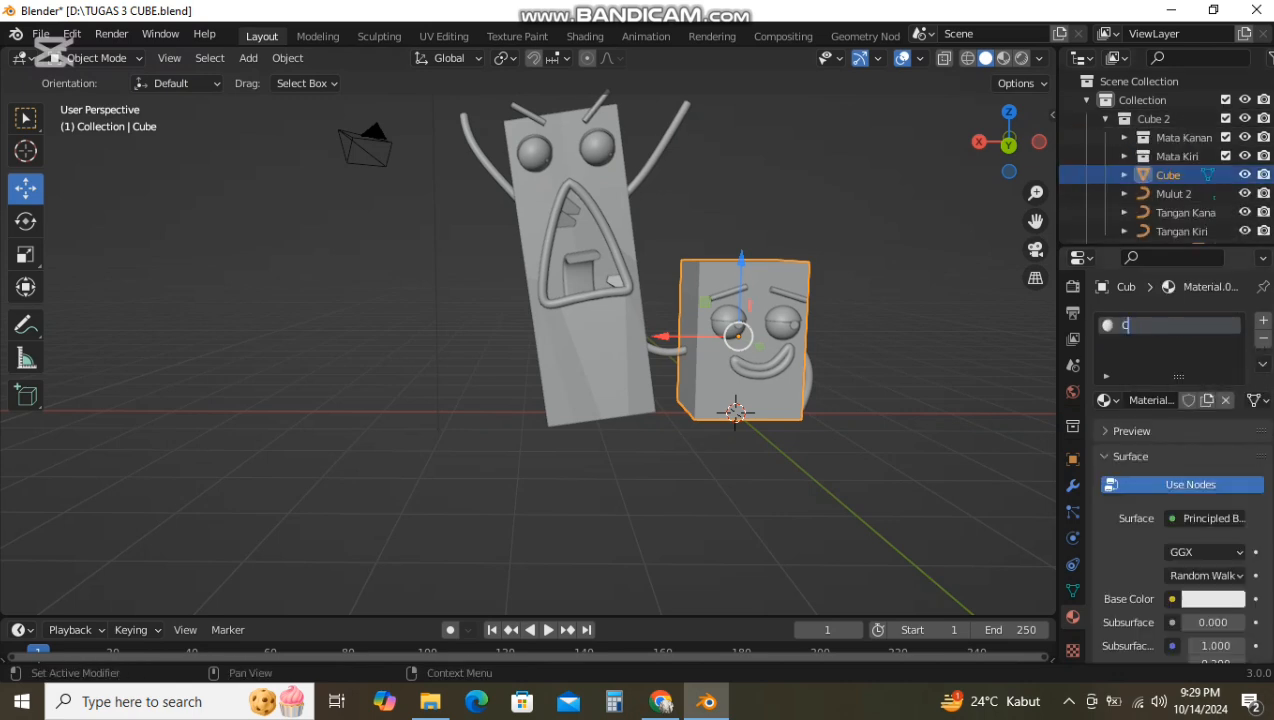
key(Return)
Step: Set the Cube 2 material's base color to hue 0.322 and saturation 0.819, and display the viewport in Material Preview
click(1213, 599)
click(1145, 515)
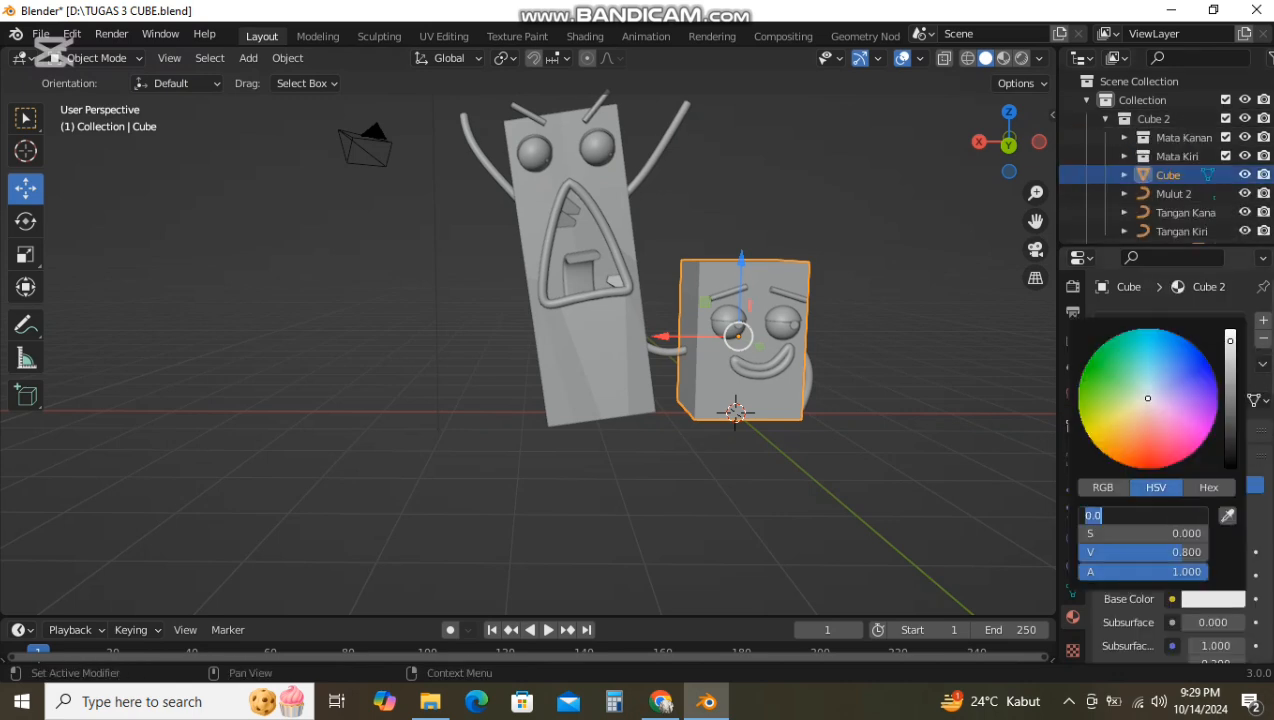
text(.322)
key(Tab)
text(.81)
key(Return)
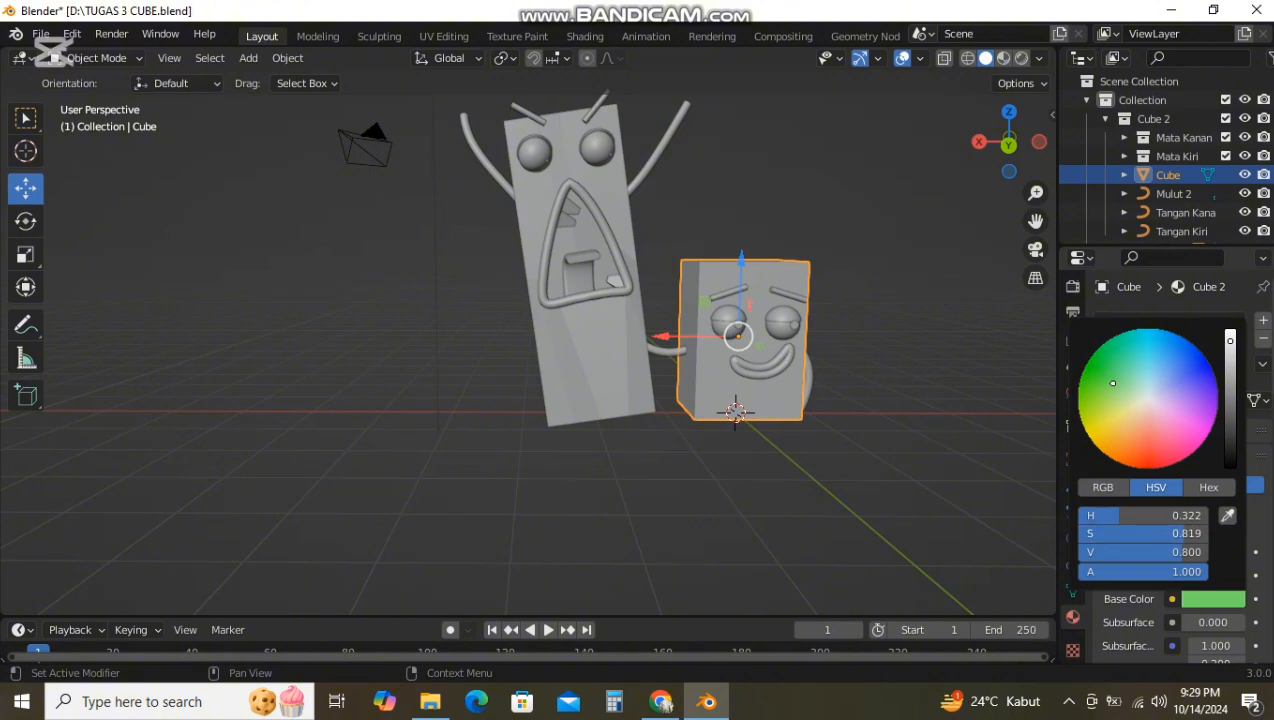
click(1003, 58)
middle_drag(880, 300, 838, 294)
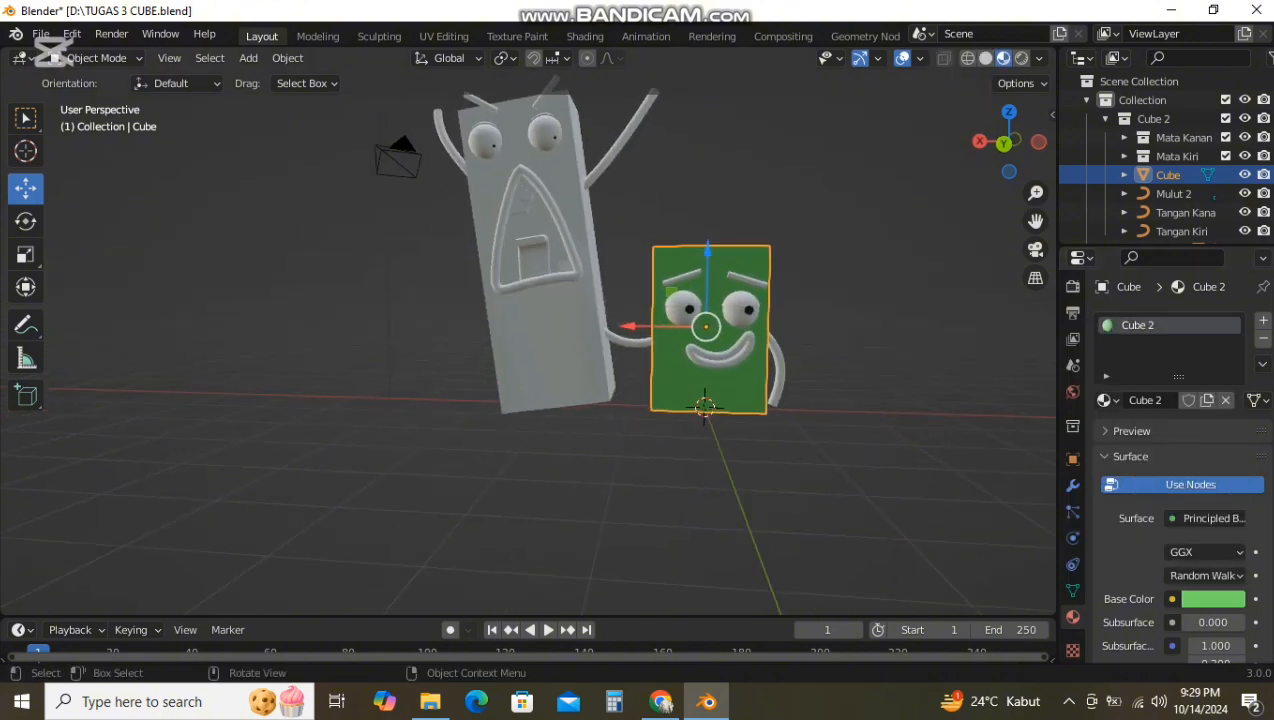
Step: Add a new material named Mulut 2 to the short cube's mouth
click(1173, 193)
click(1149, 401)
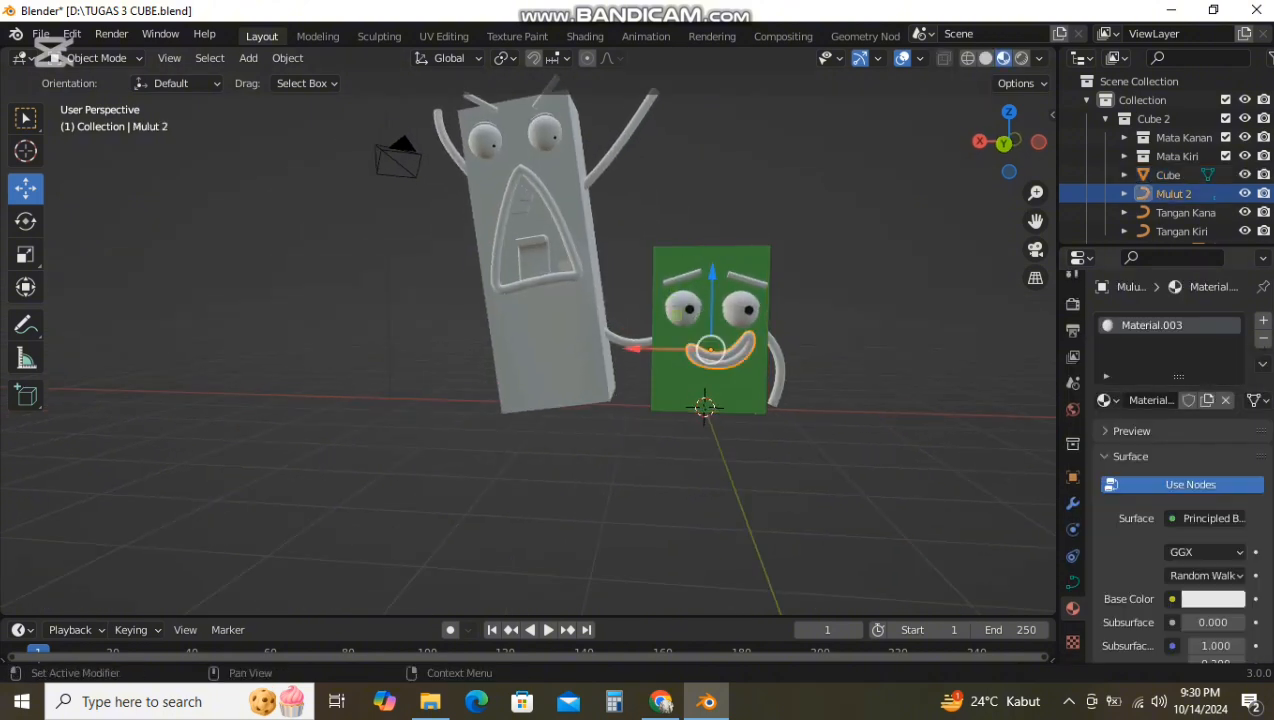
double_click(1152, 325)
text(Mulut 2)
key(Return)
Step: Set the Mulut 2 material's base color to hue 0.998 and saturation 0.868
click(1212, 598)
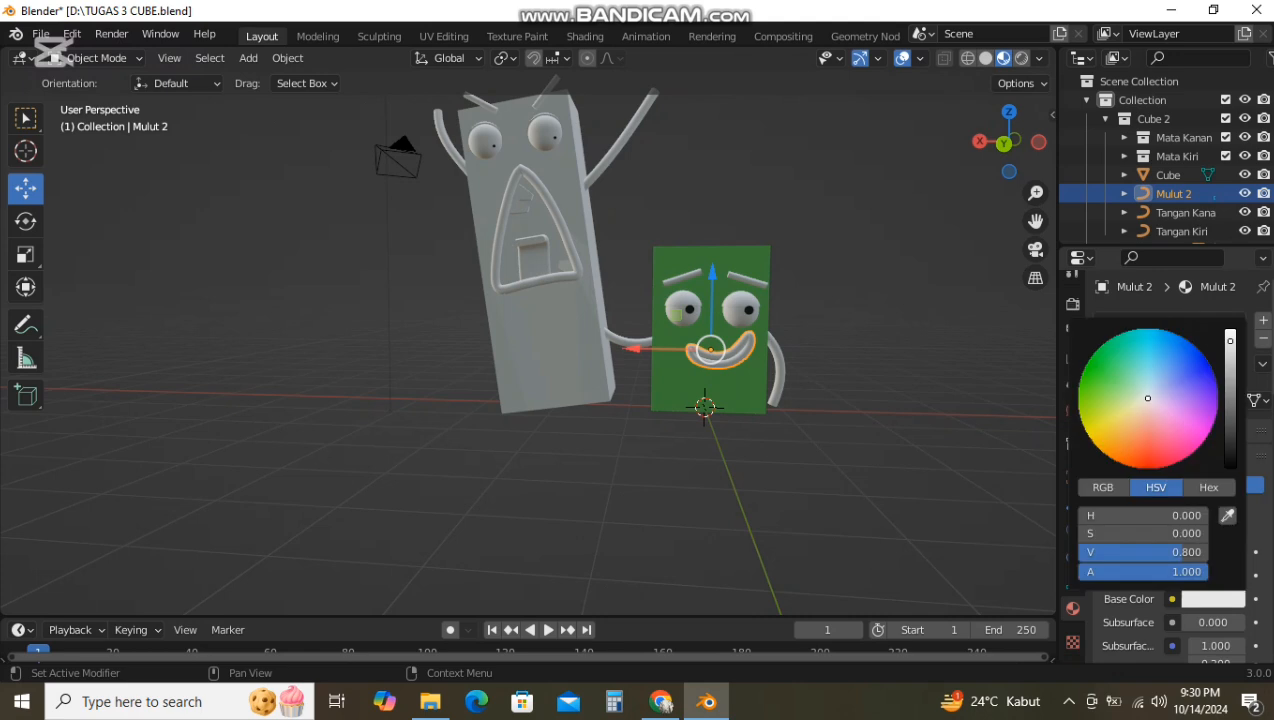
click(1143, 515)
text(9)
key(BackSpace)
text(1.0)
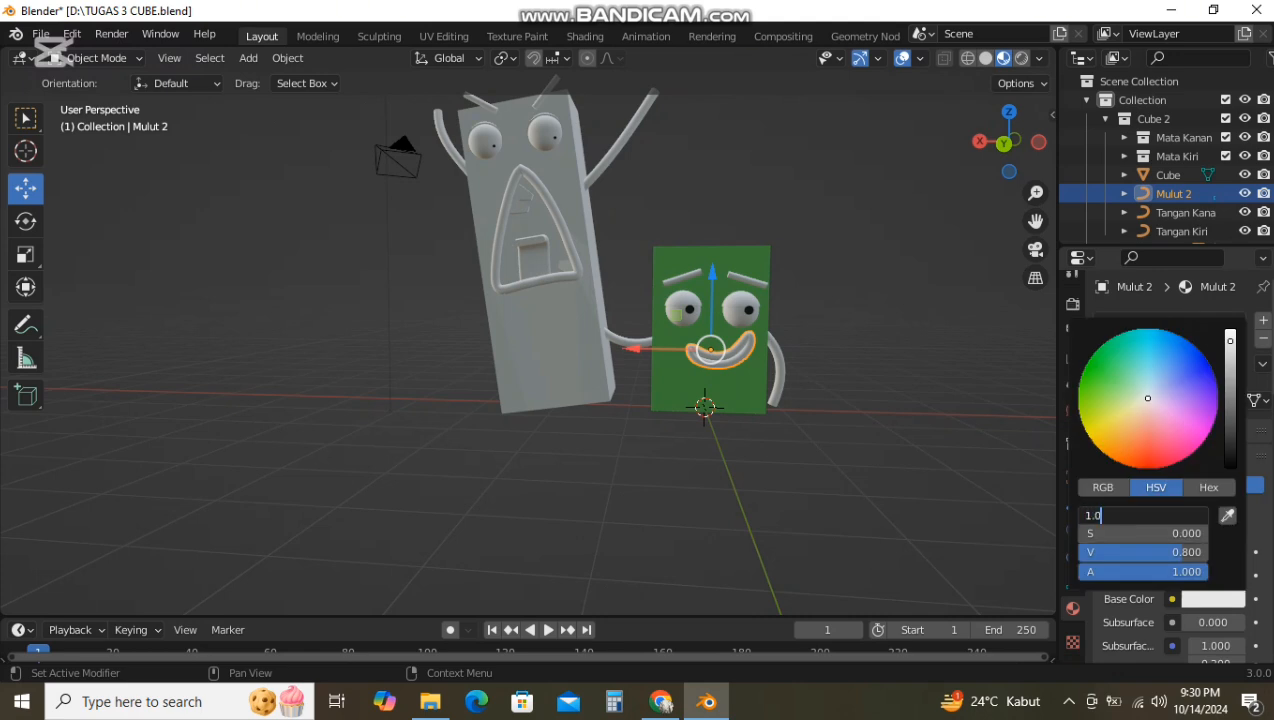
key(Tab)
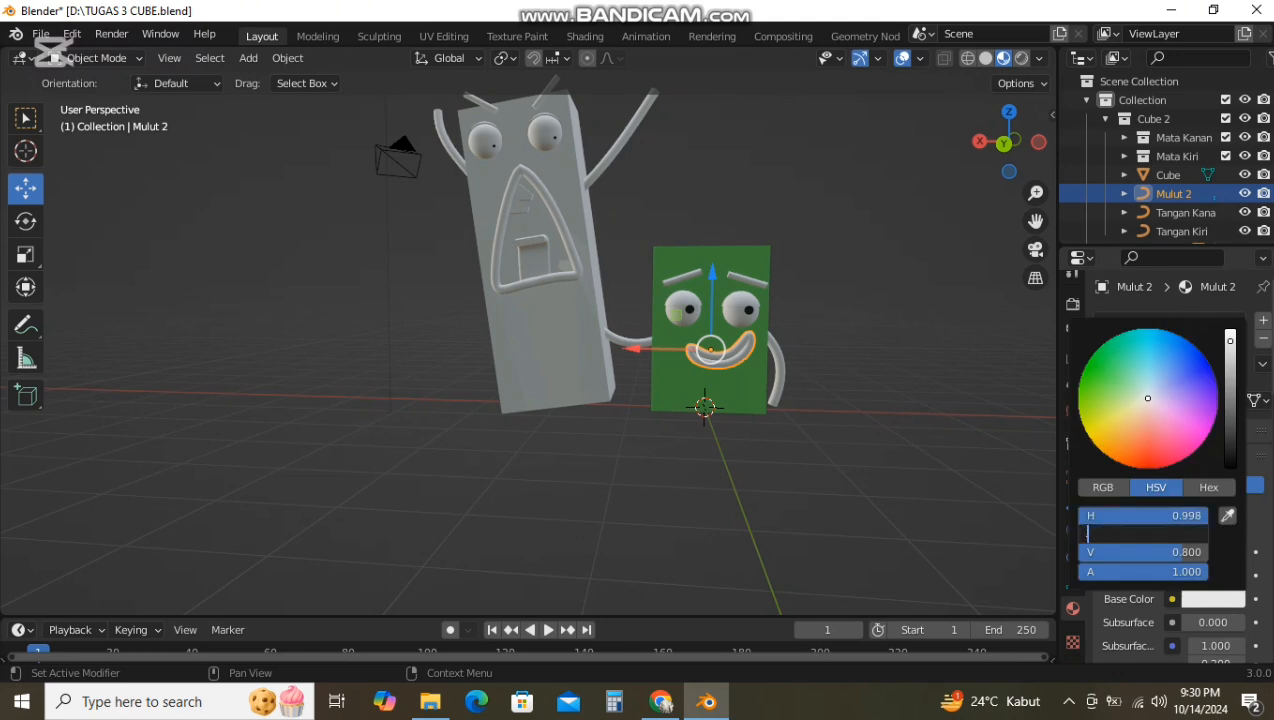
text(.868)
key(Return)
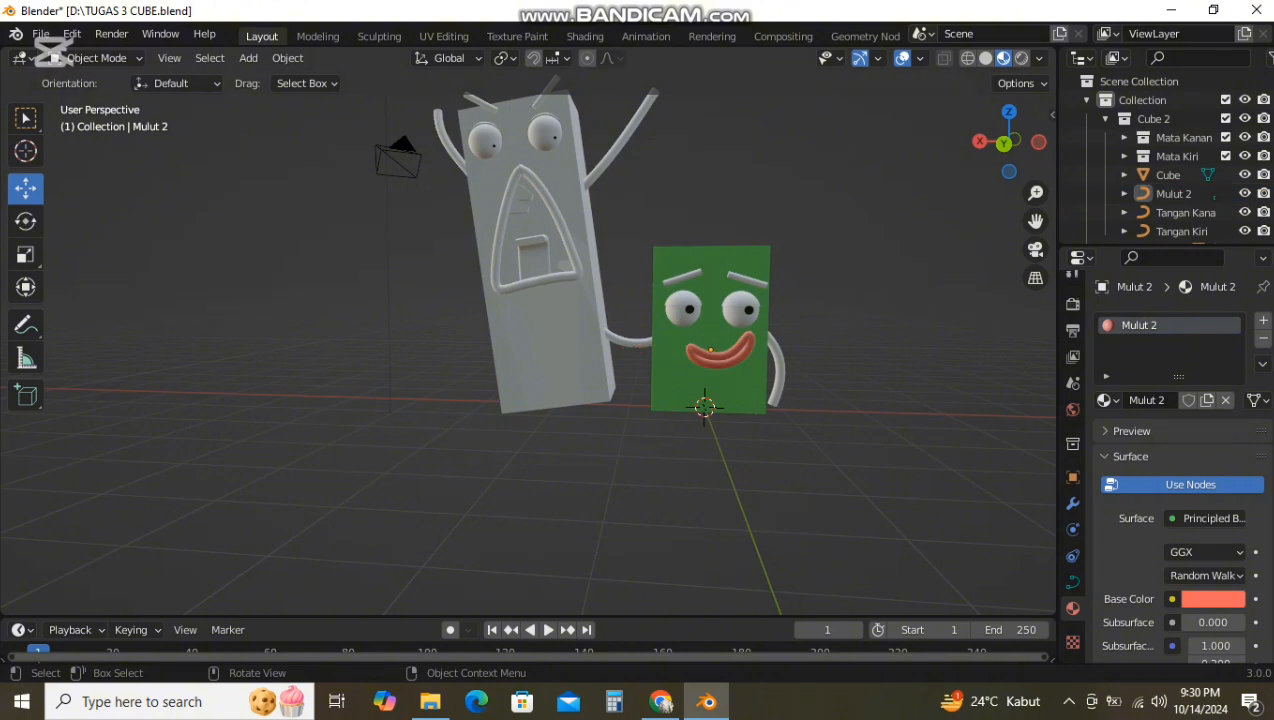
scroll(528, 330, down, 2)
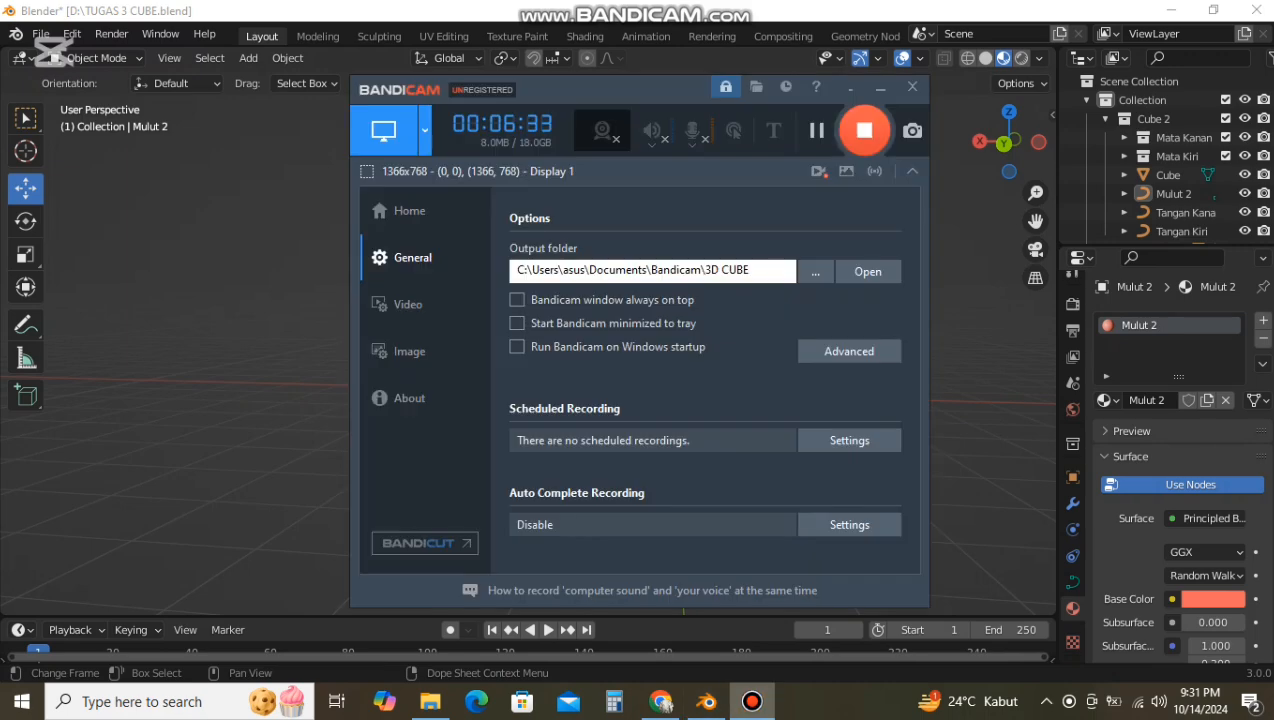
Step: Add a new material named Kelopak mata to the short cube's eyelid nearest the tall cube
scroll(528, 340, up, 4)
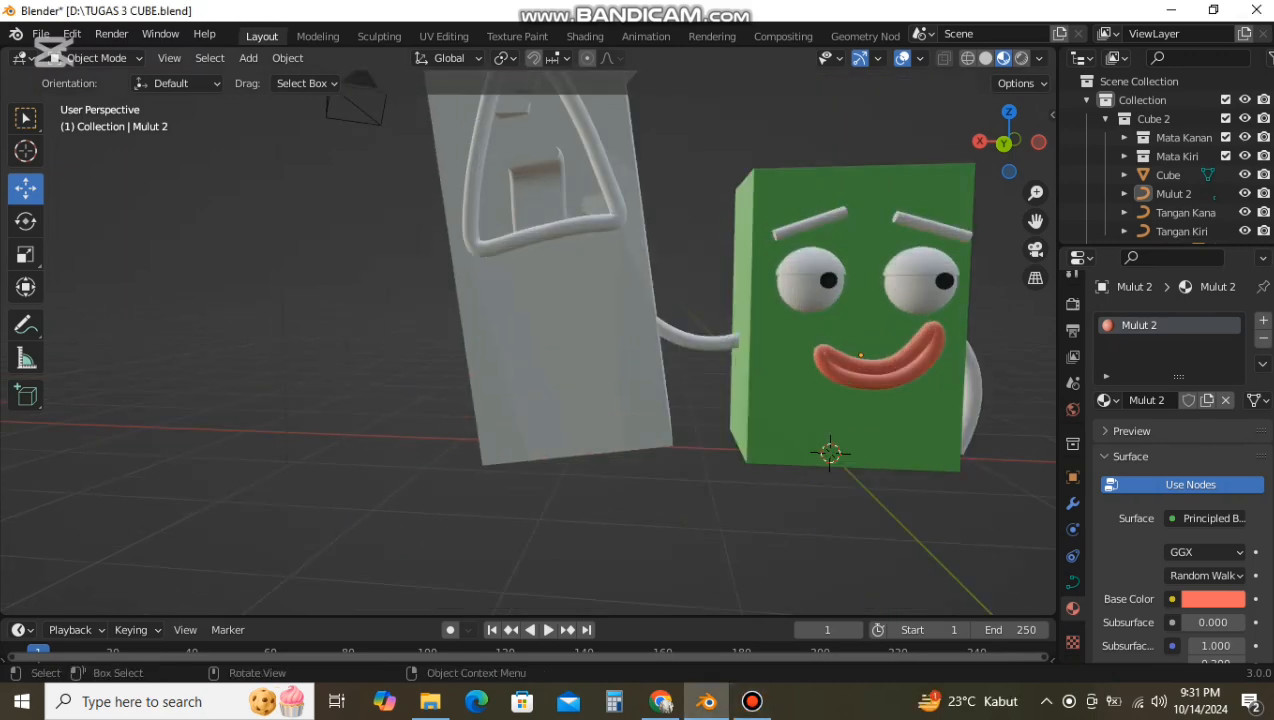
click(810, 261)
click(1205, 400)
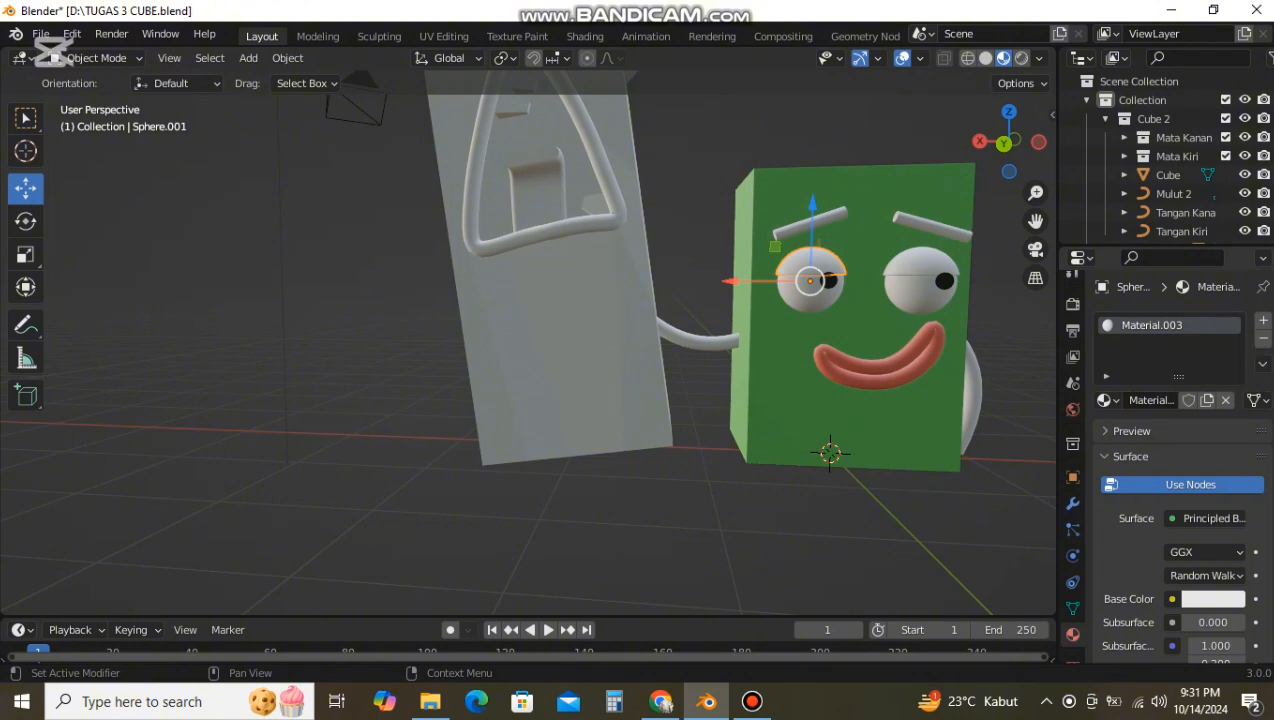
double_click(1152, 325)
text(Kelpak mata)
Step: Try to link materials between the short cube's two eyelids with the uncolored eyelid active
shift+click(920, 262)
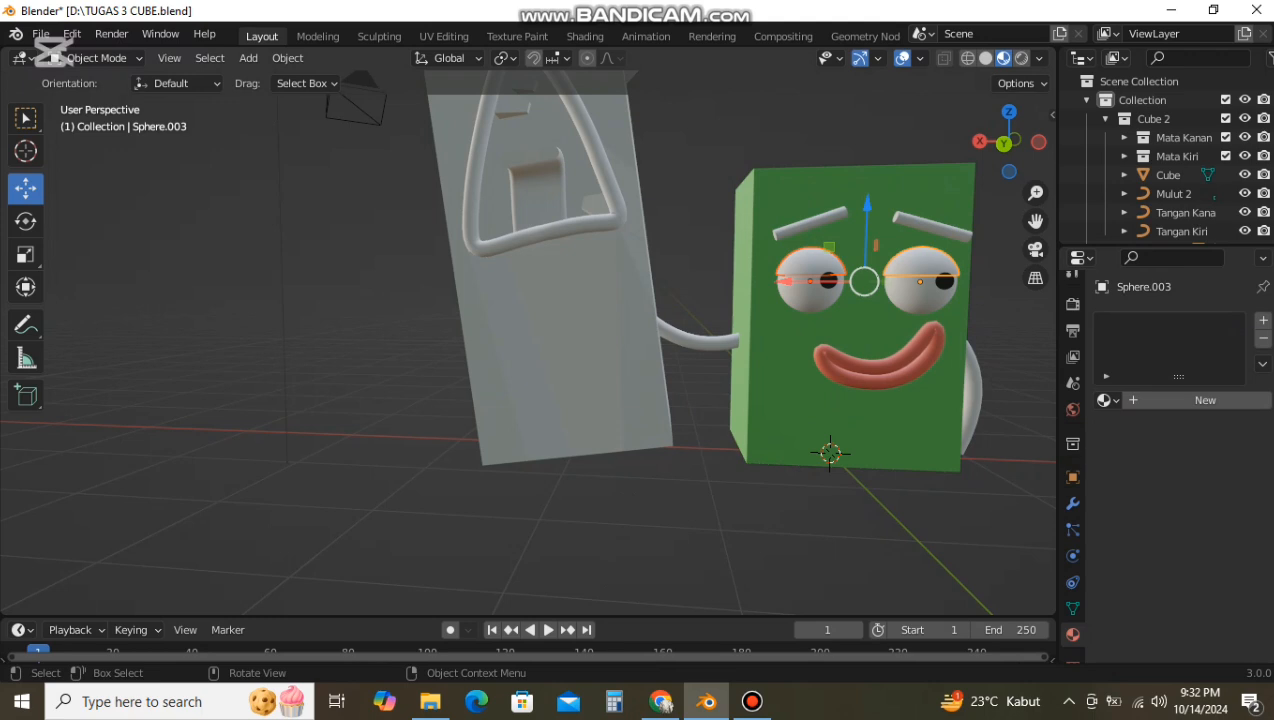
key(ctrl+l)
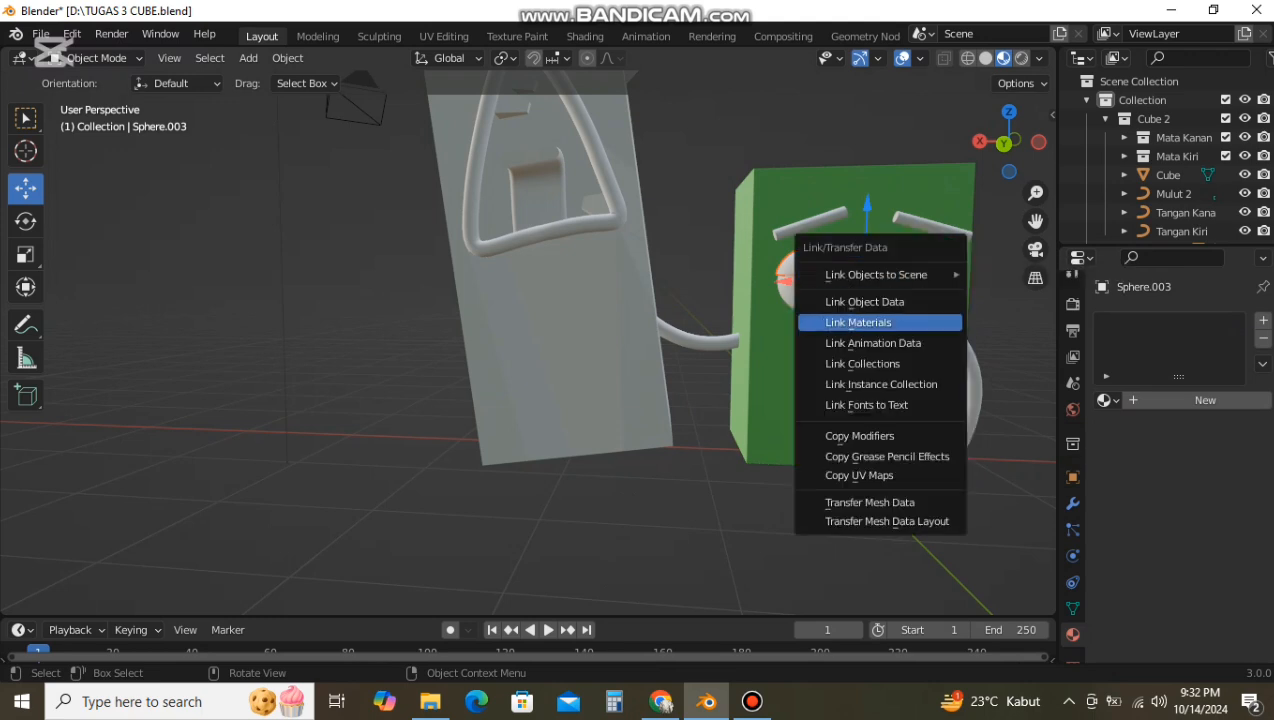
key(Return)
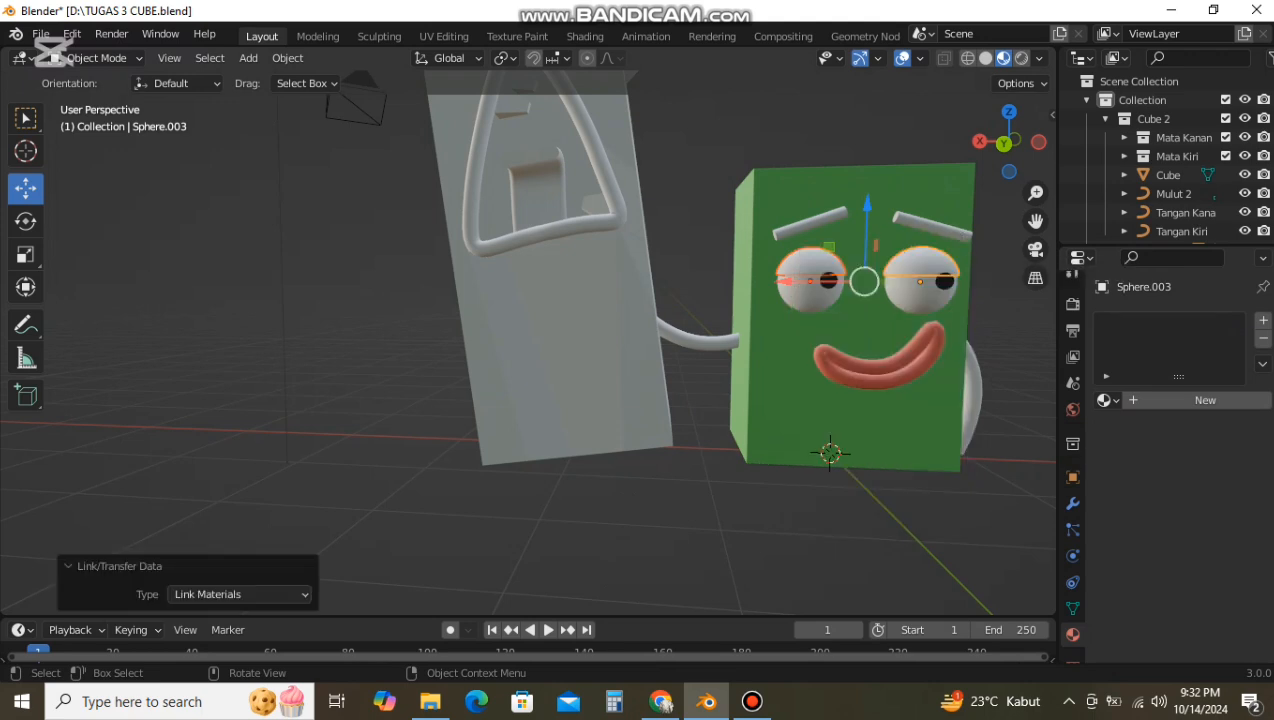
click(700, 210)
key(ctrl+z)
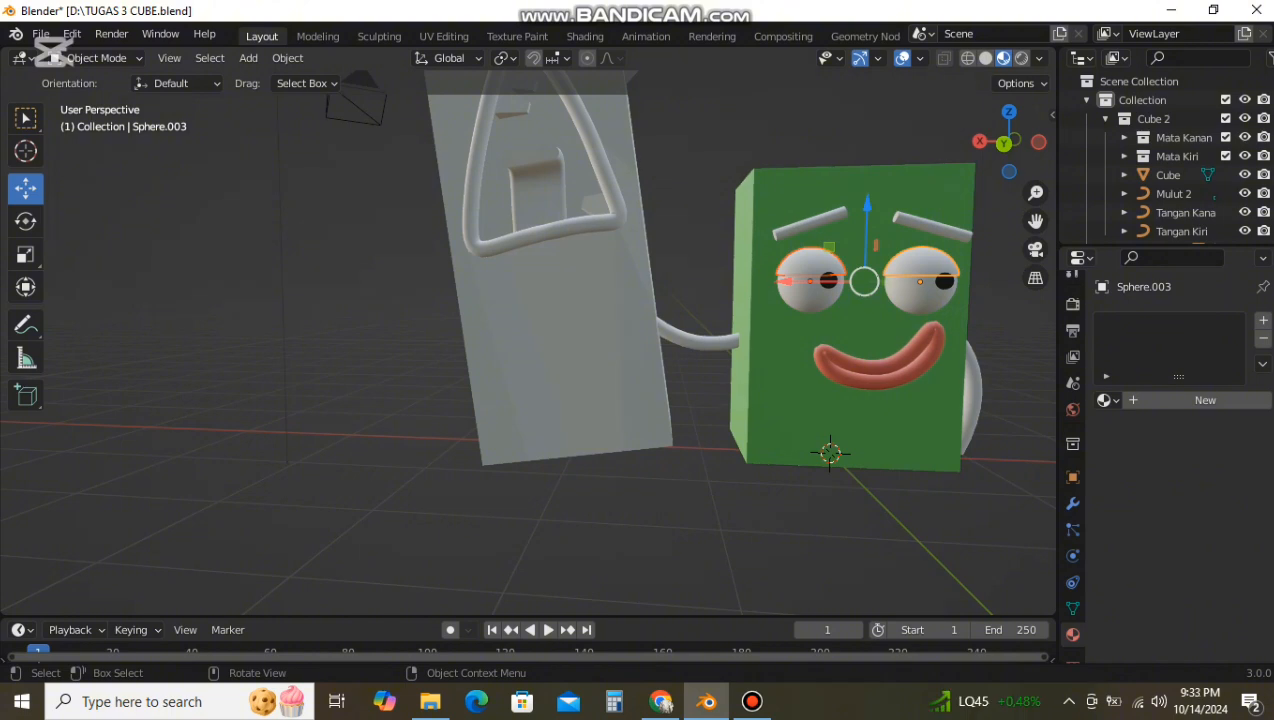
Step: Link the Kelopak mata material from the first eyelid to the short cube's other eyelid
click(760, 322)
scroll(750, 310, down, 2)
scroll(750, 310, up, 1)
click(743, 298)
click(734, 285)
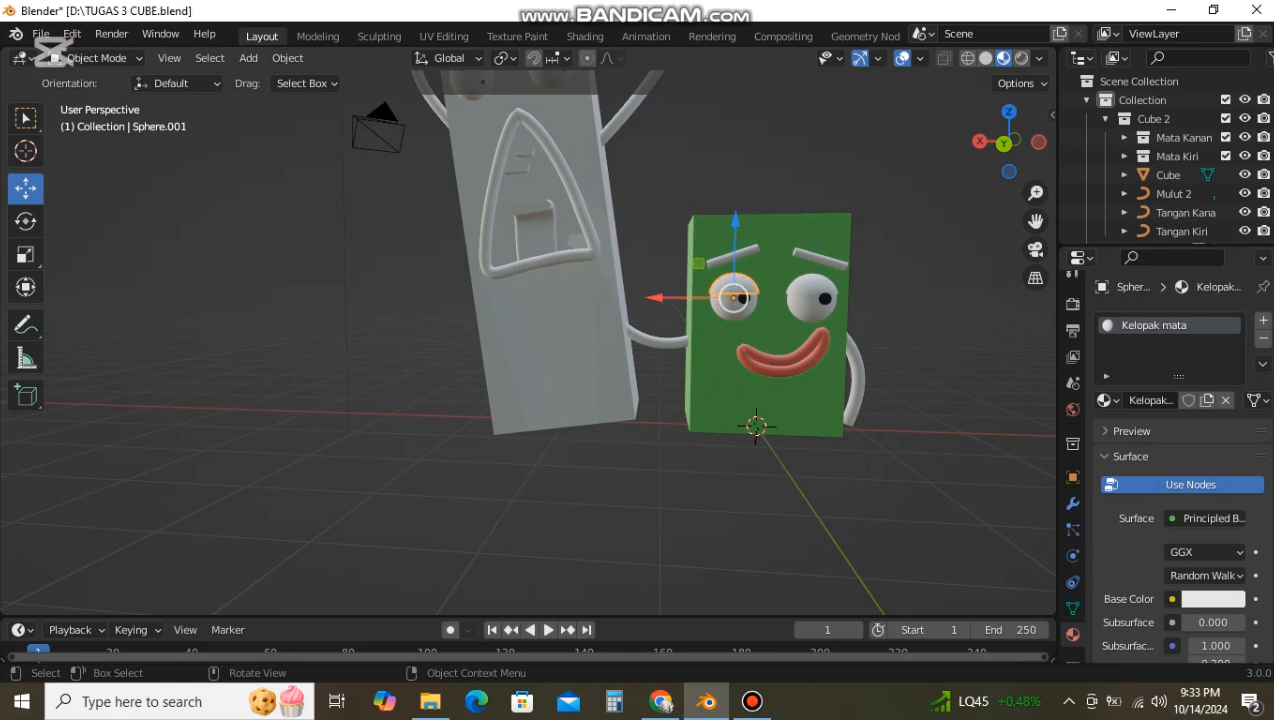
click(812, 284)
shift+click(735, 284)
key(ctrl+l)
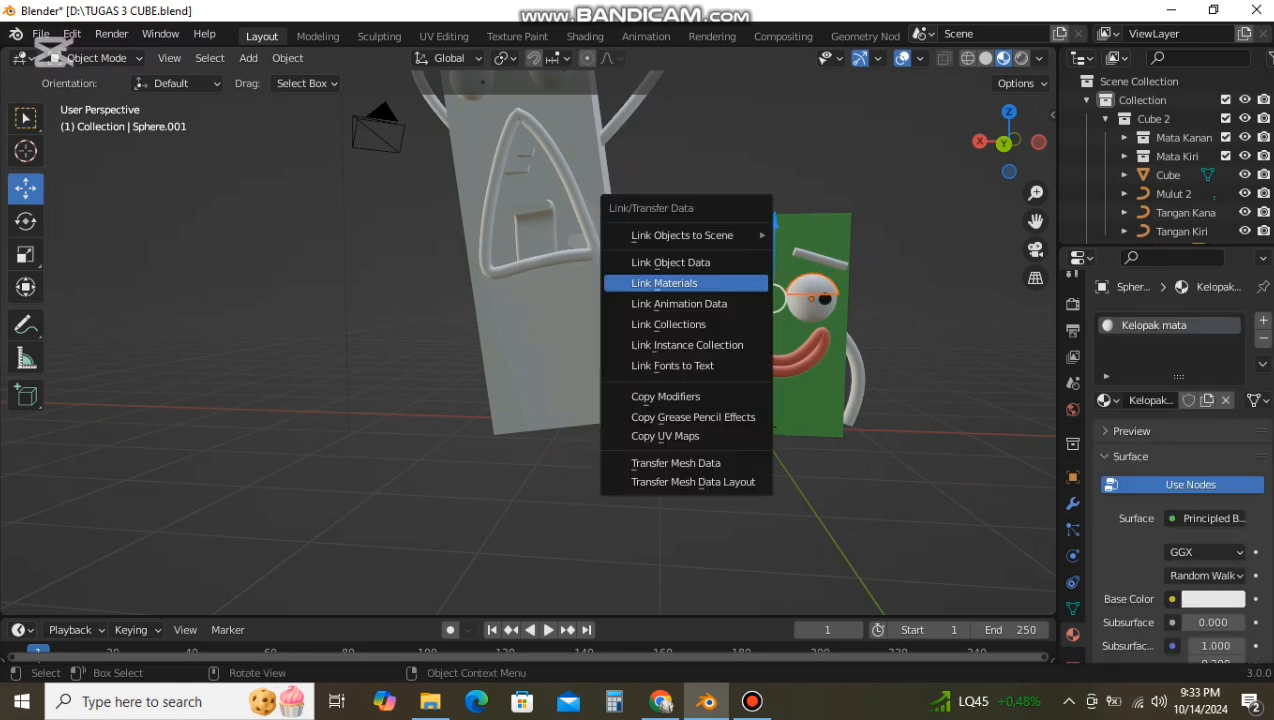
click(664, 283)
Step: Set the Kelopak mata material's base color to hue 0.322 and saturation 0.819
click(812, 284)
click(1213, 599)
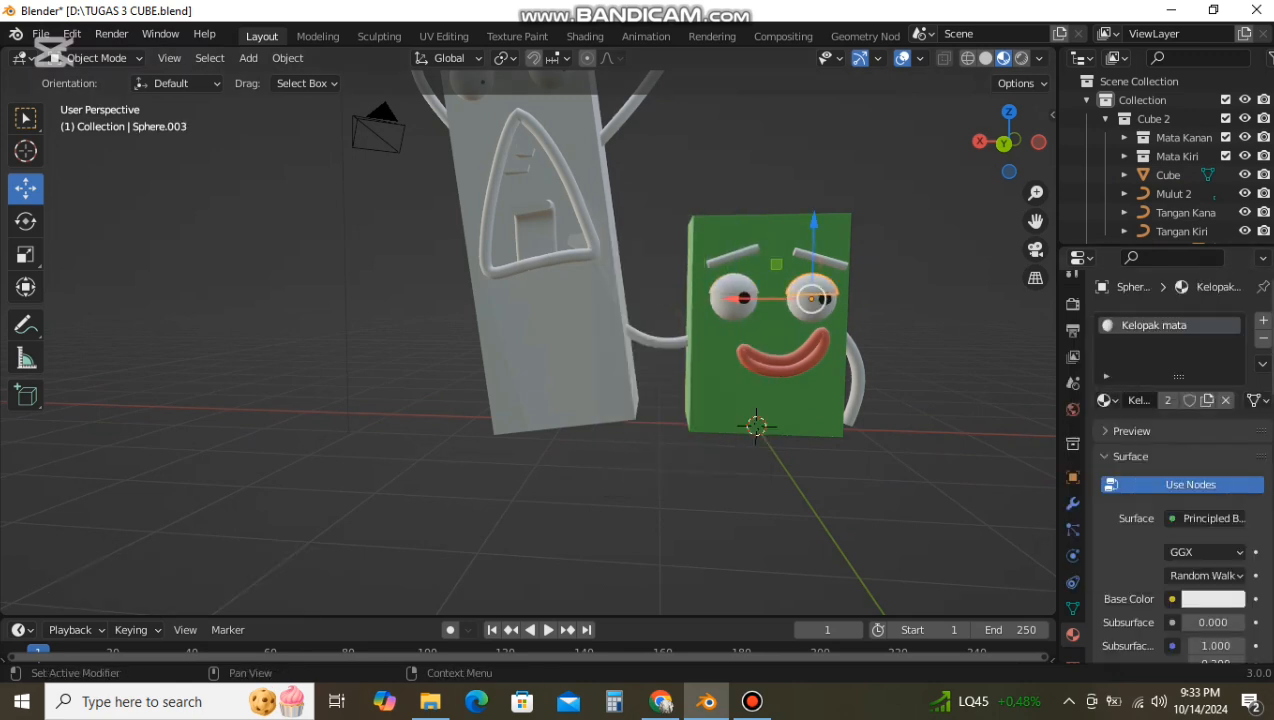
click(1213, 599)
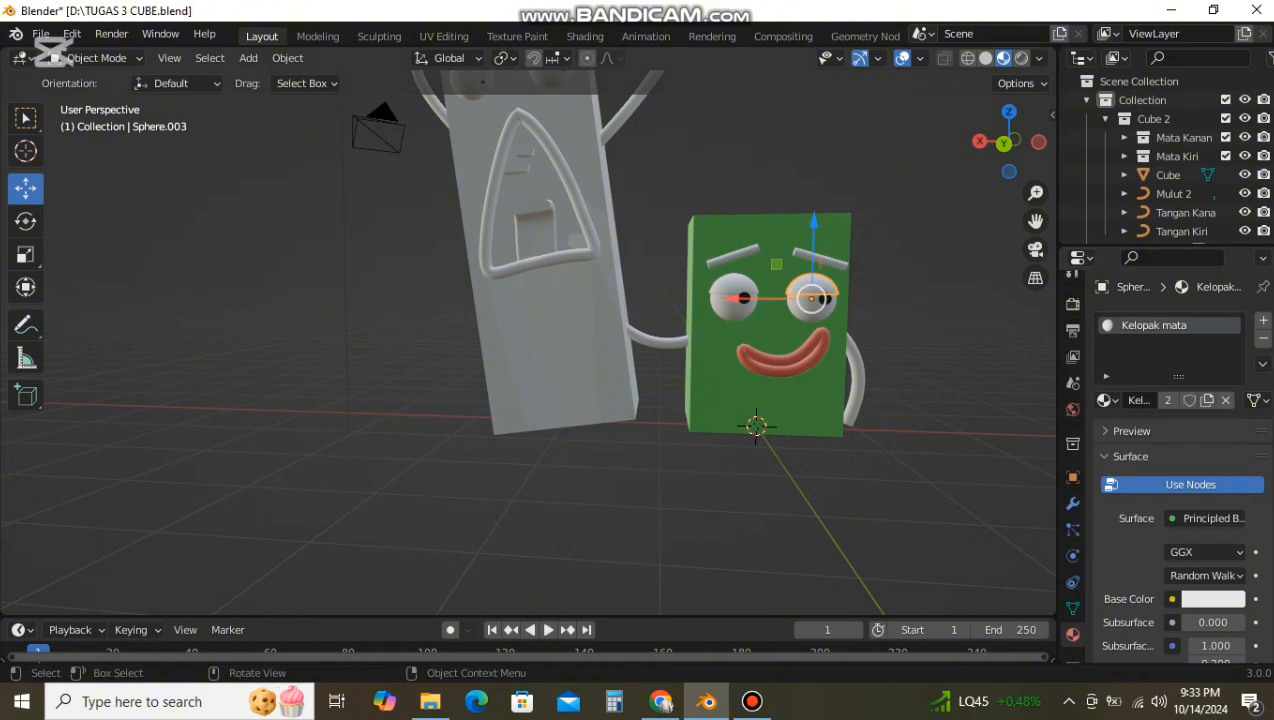
click(1213, 599)
click(1147, 515)
text(.)
text(.322)
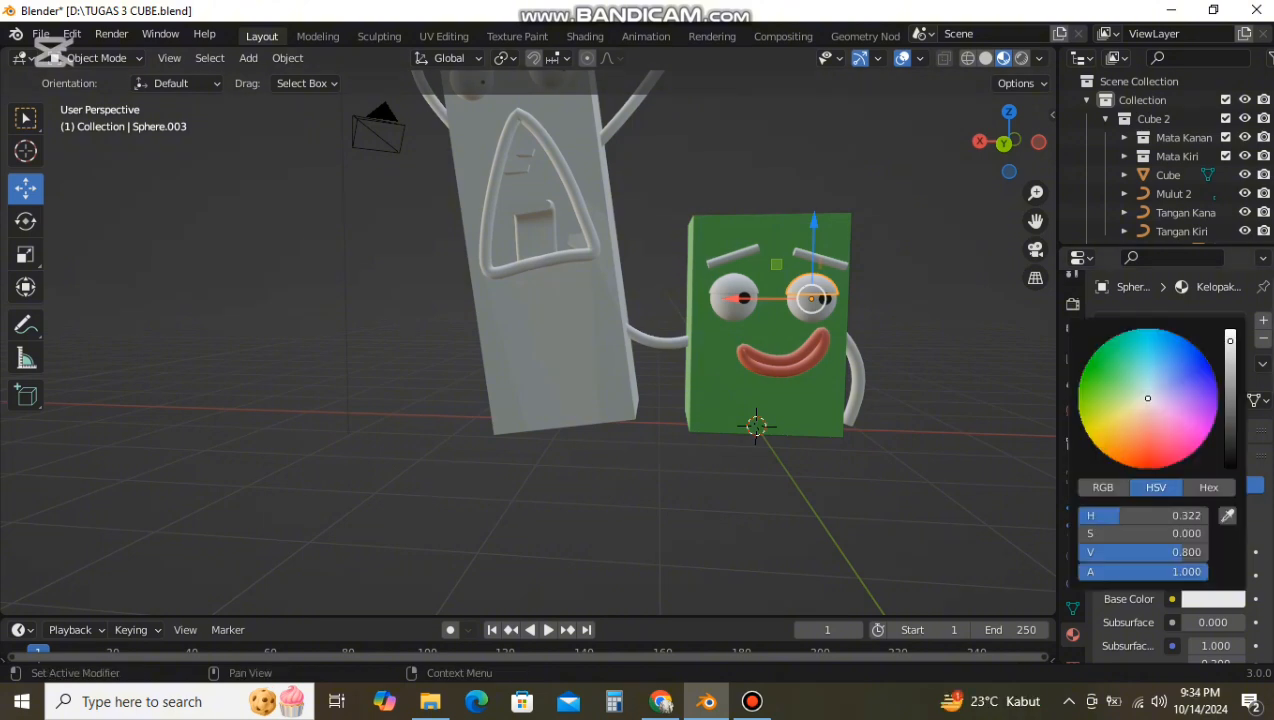
key(Tab)
text(.819)
key(Return)
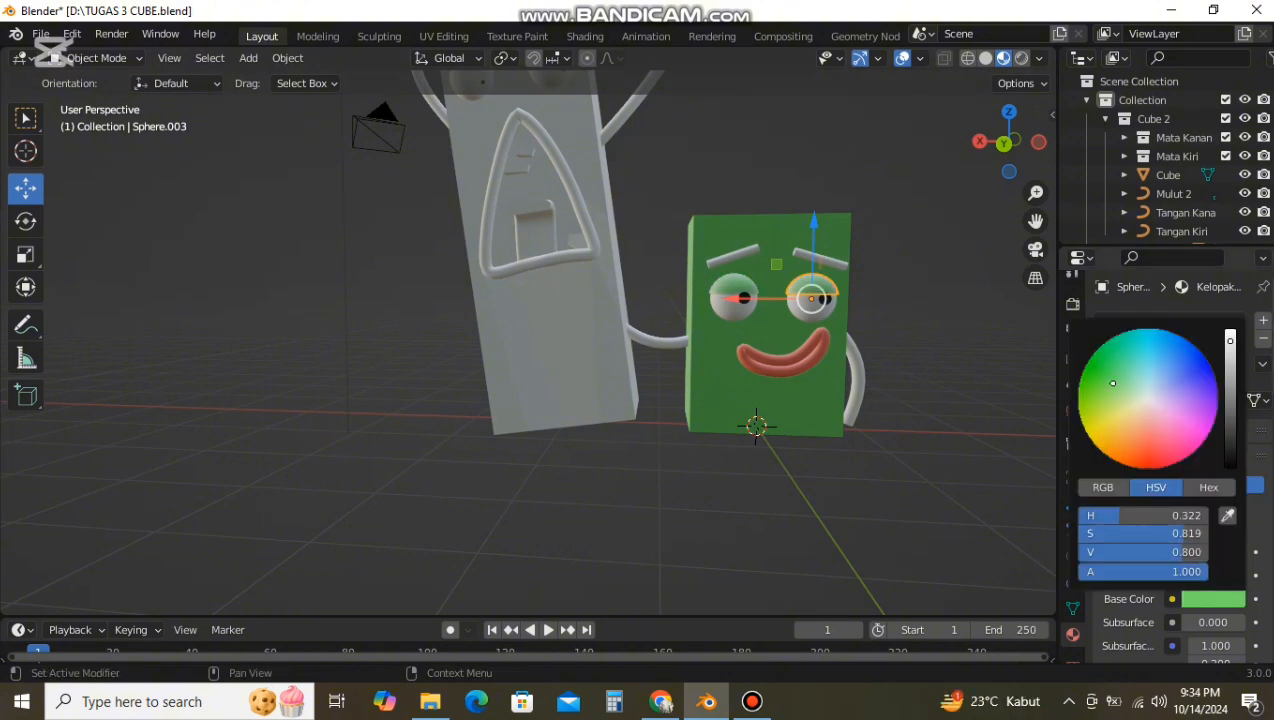
Step: Darken the Kelopak mata base color to a deep green by lowering its brightness
scroll(700, 340, up, 3)
click(1213, 599)
drag(1230, 341, 1230, 413)
click(1213, 599)
scroll(700, 340, down, 3)
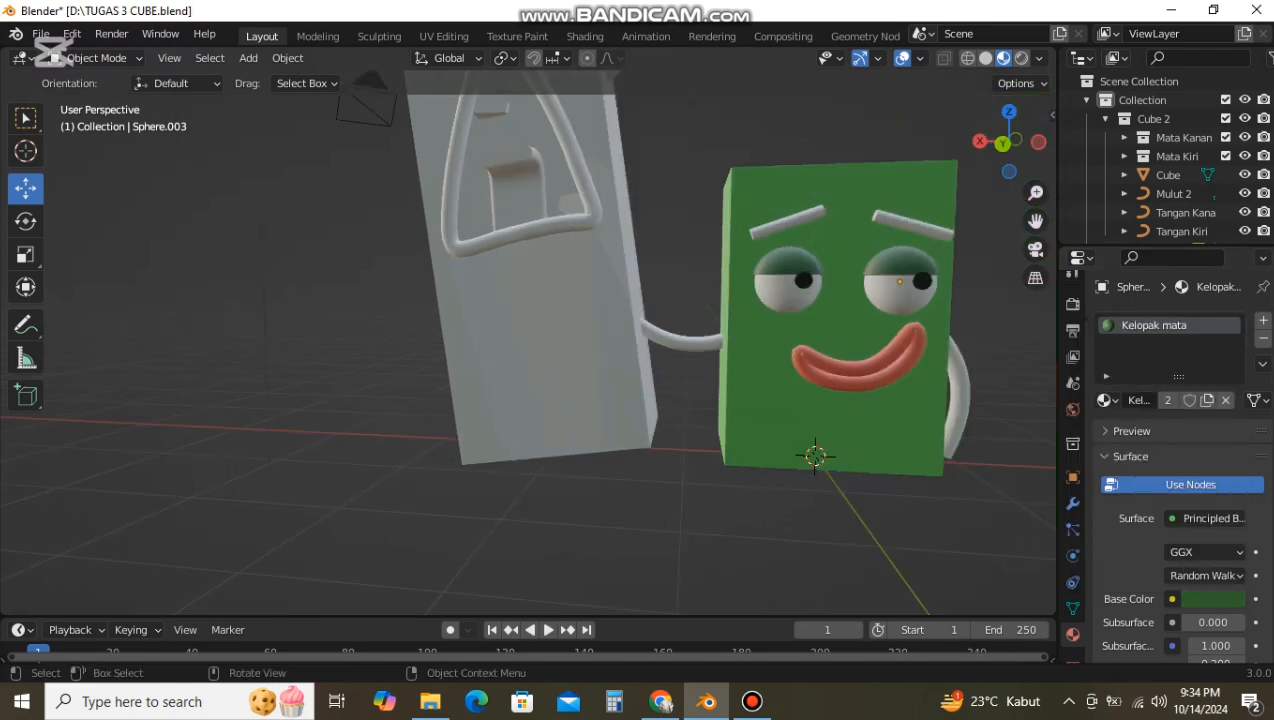
Step: Link materials between the short cube's two eyebrows, with Alis Kiri as the active object
click(787, 222)
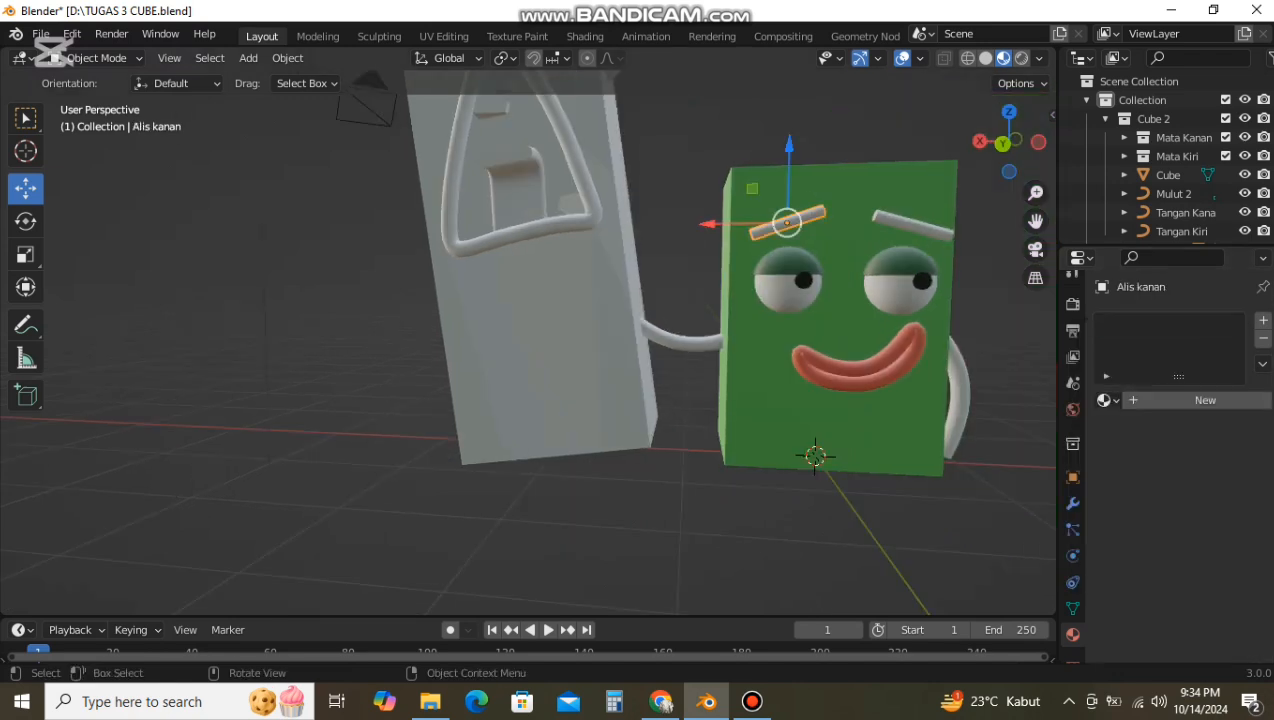
shift+click(912, 226)
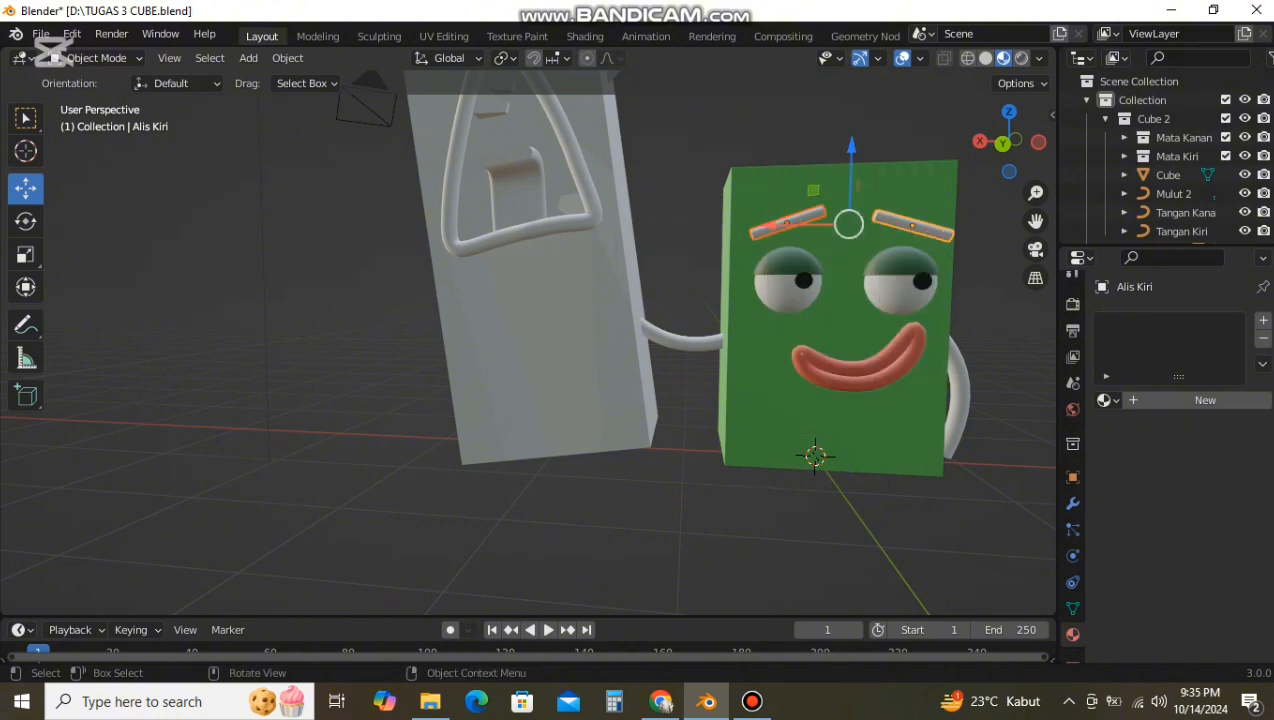
key(ctrl+l)
click(884, 220)
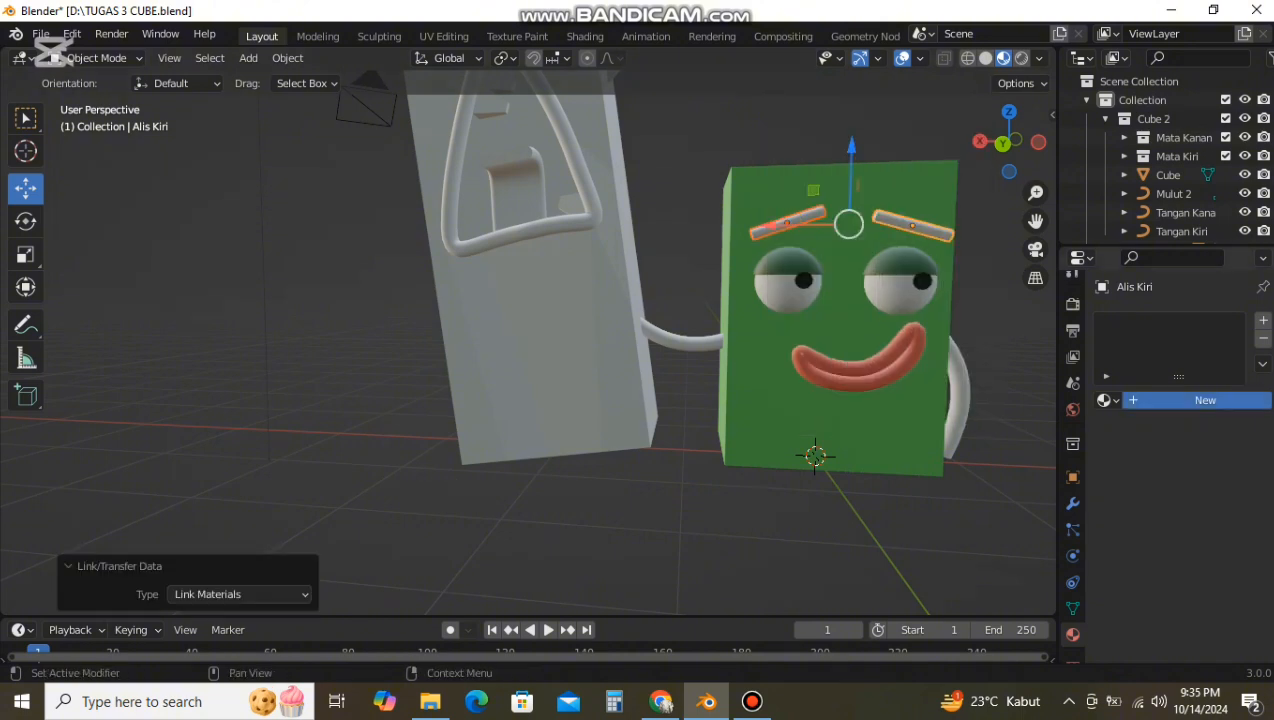
Step: Add a new material named Alis to the active eyebrow and set its base color to black
click(1205, 400)
double_click(1160, 325)
text(Alis)
key(Return)
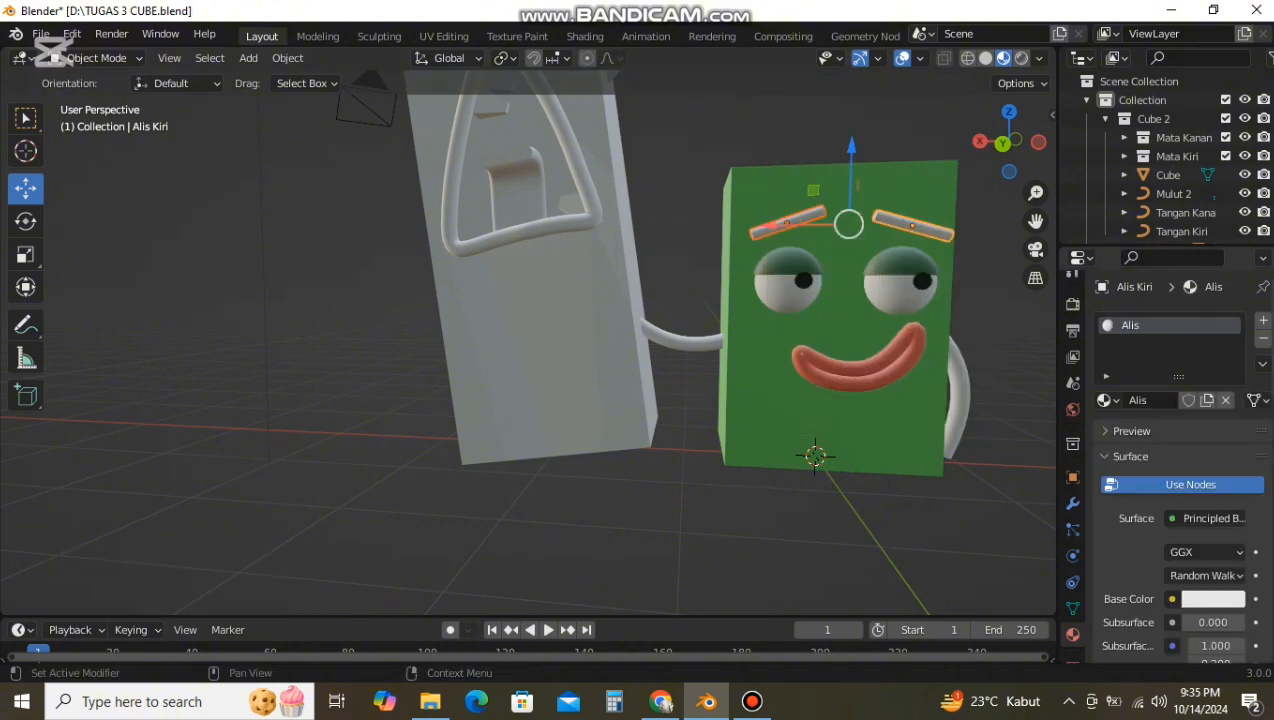
click(1212, 599)
drag(1188, 551, 1050, 551)
Step: Add a new material to the Alis kanan eyebrow and set its base color to black
click(800, 218)
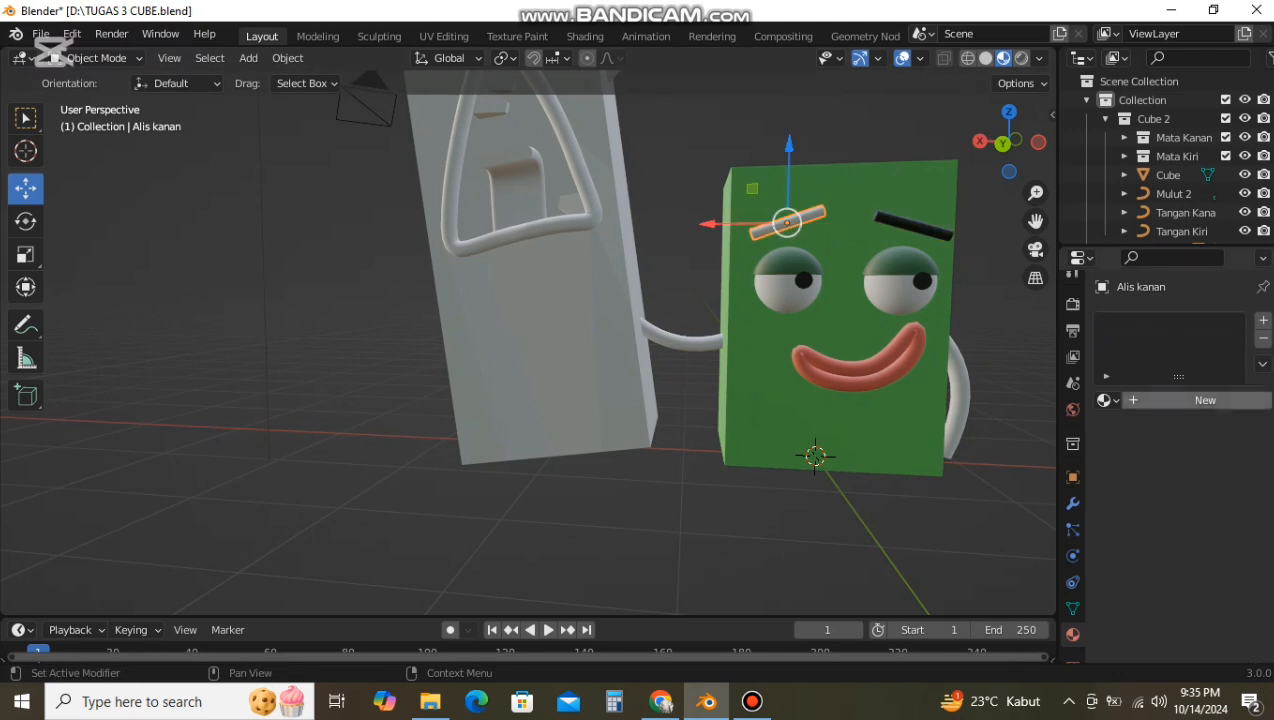
click(1205, 400)
click(1212, 599)
drag(1180, 551, 1050, 551)
click(1005, 400)
Step: Give both of the short cube's arms, Tangan Kiri and Tangan Kanan, new materials with a black base color
click(955, 400)
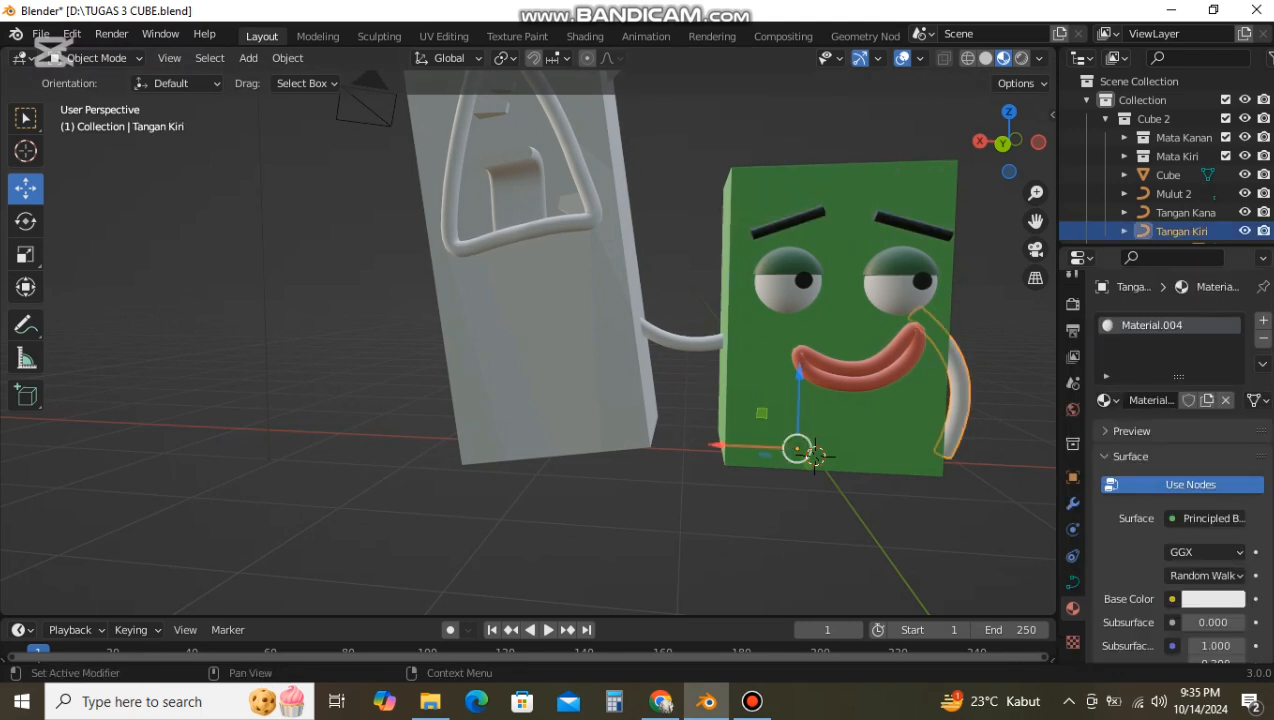
click(1212, 599)
drag(1185, 551, 1050, 551)
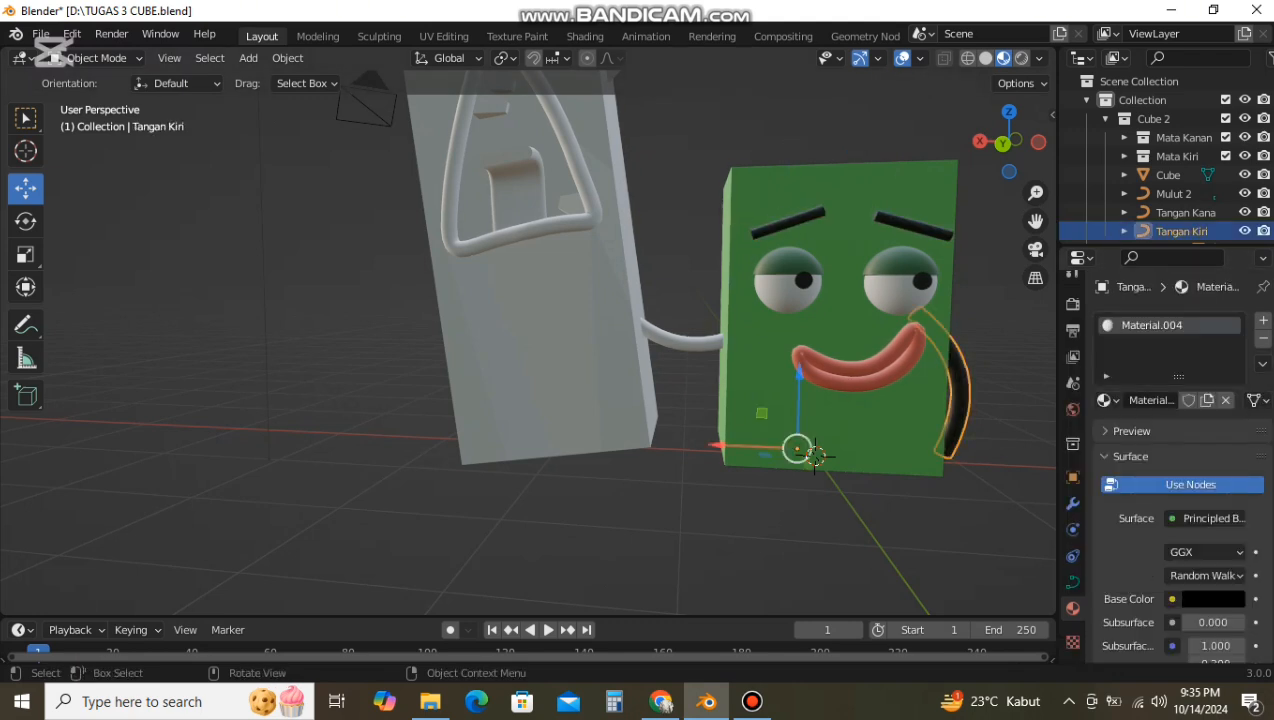
click(680, 335)
click(1200, 400)
click(1212, 599)
drag(1185, 551, 1050, 551)
click(1000, 400)
Step: Assign the existing Mulut 2 material to the tall cube's mouth outline and its tongue
scroll(985, 400, down, 3)
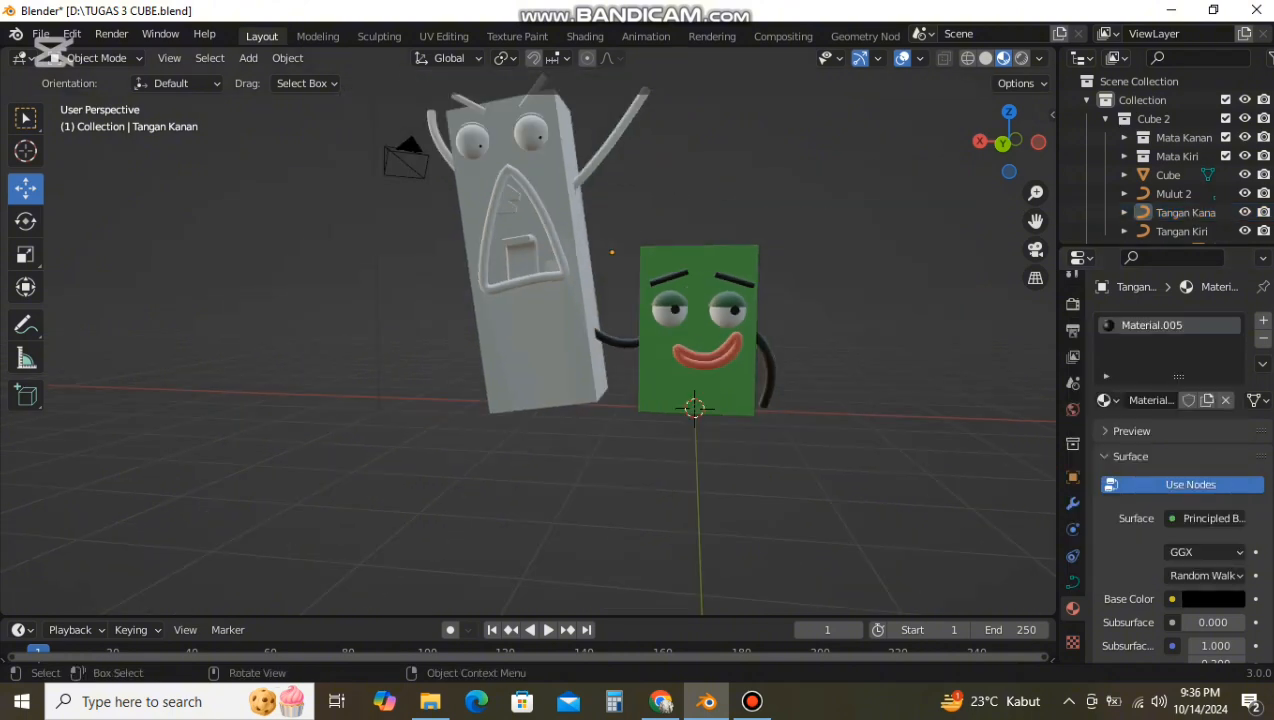
click(525, 285)
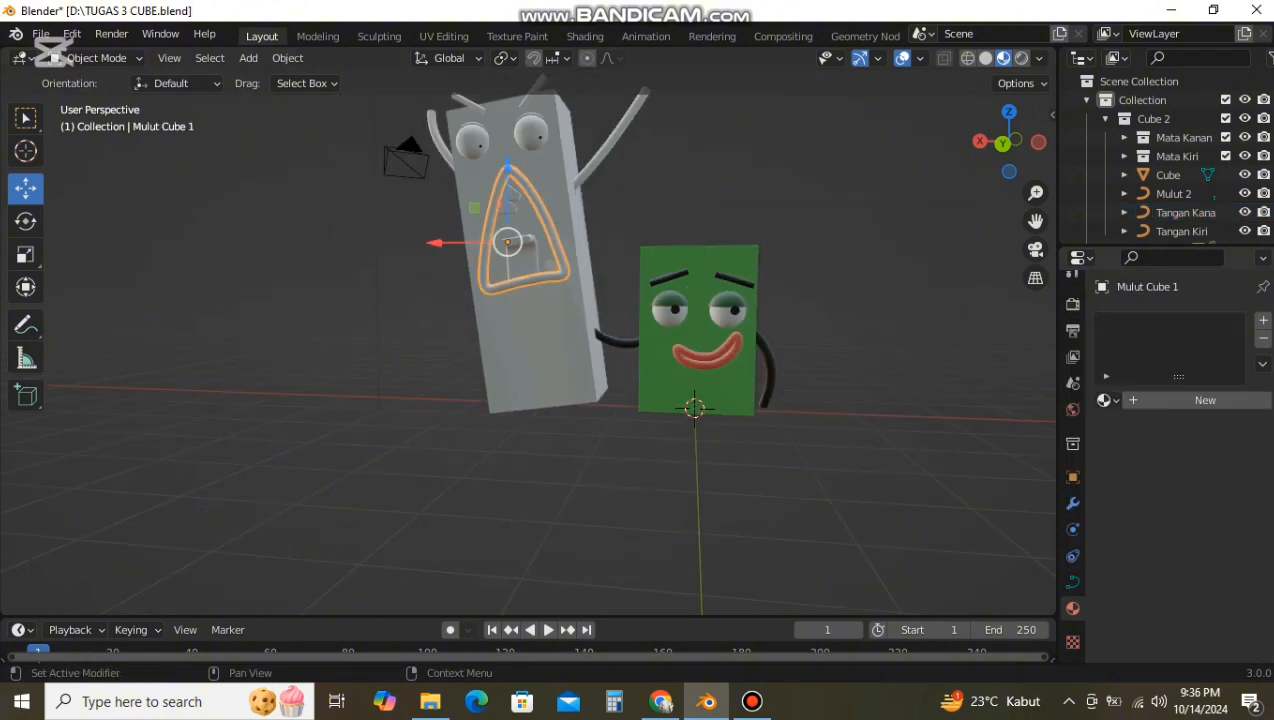
click(1105, 400)
click(994, 588)
click(512, 201)
middle_drag(512, 203, 542, 207)
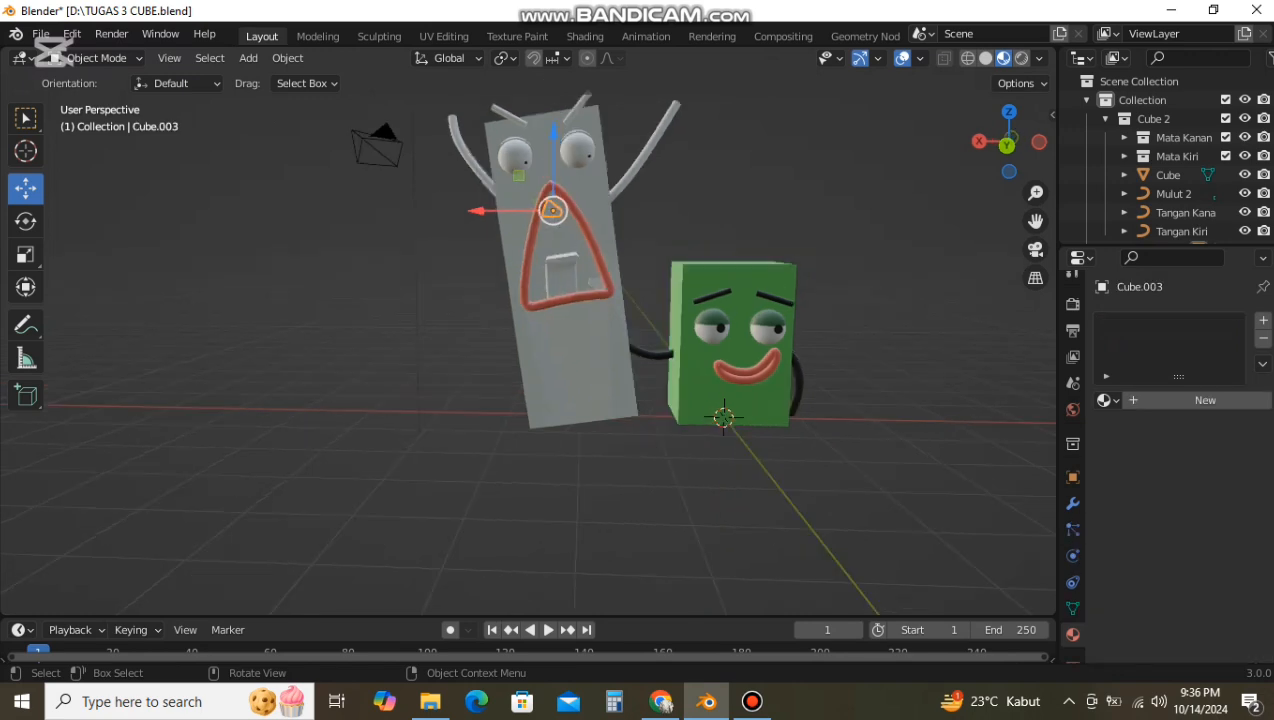
click(562, 275)
click(1105, 400)
click(940, 586)
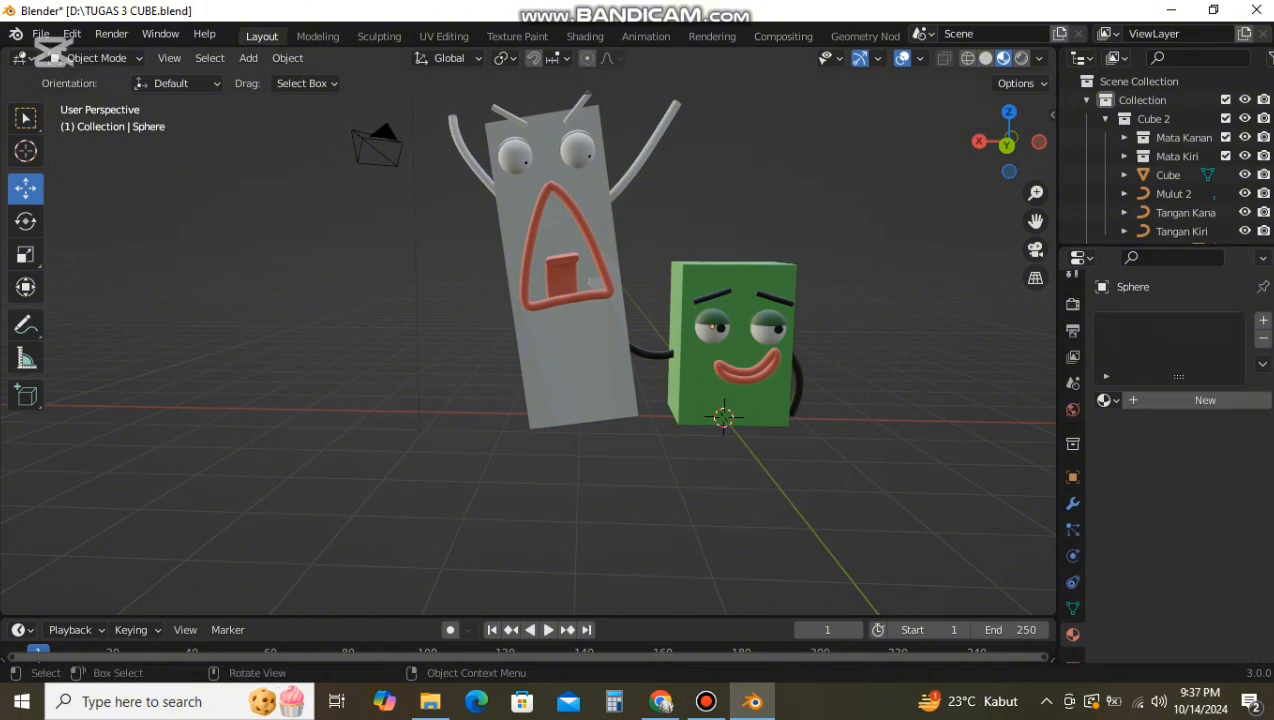
Step: Add a new material named Bola Mata to the short cube's eyeball nearest the tall cube
click(1205, 400)
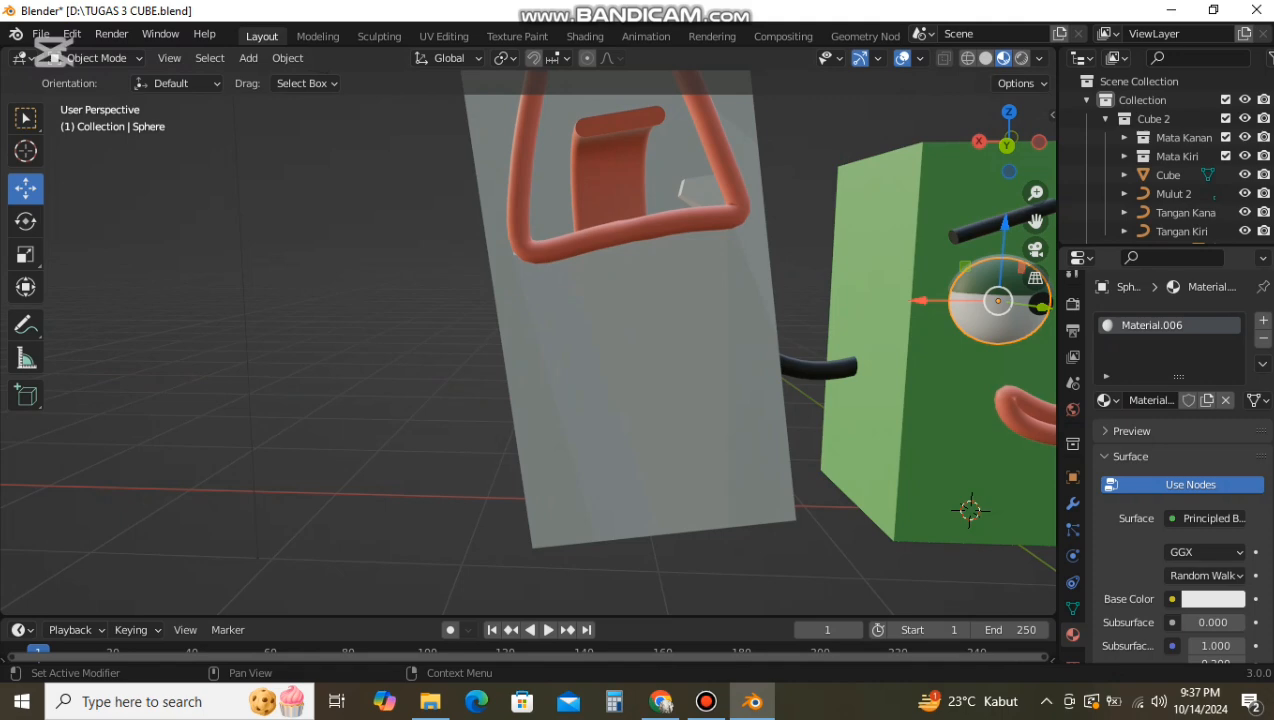
double_click(1160, 325)
double_click(1160, 325)
text(B)
key(Delete)
key(Delete)
key(Delete)
key(Delete)
text(ola Mata)
key(Return)
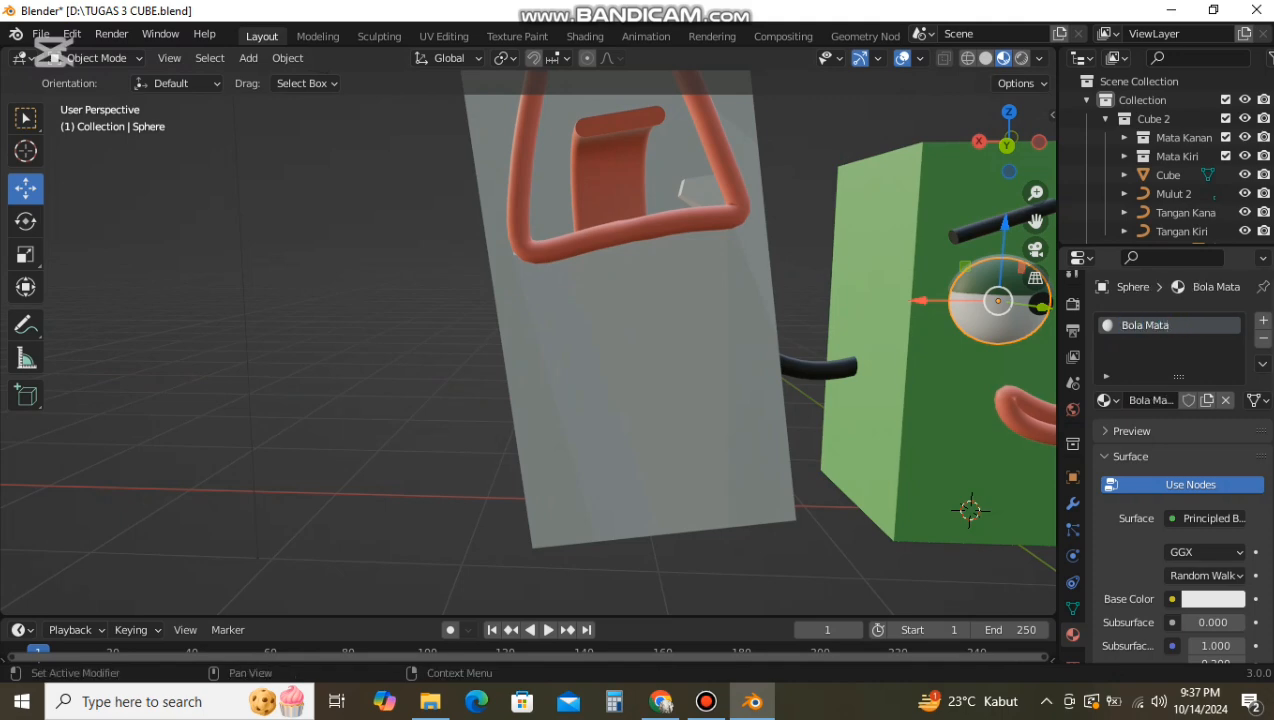
Step: Set the Bola Mata base color's value to 1.000 and assign the material to the short cube's other eyeball
scroll(900, 400, down, 2)
middle_drag(900, 400, 875, 400)
click(1172, 599)
click(1212, 599)
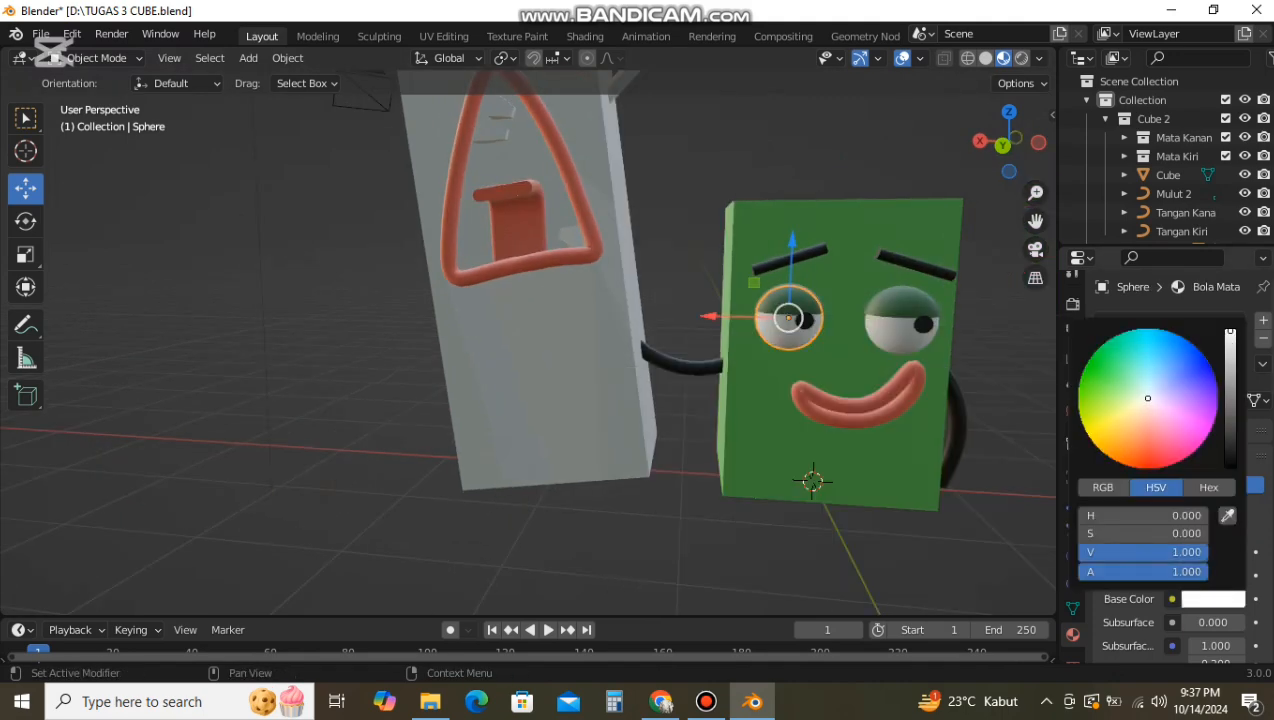
click(900, 320)
click(1105, 400)
click(940, 447)
Step: Assign the Bola Mata material to the three teeth inside the tall cube's mouth
click(588, 243)
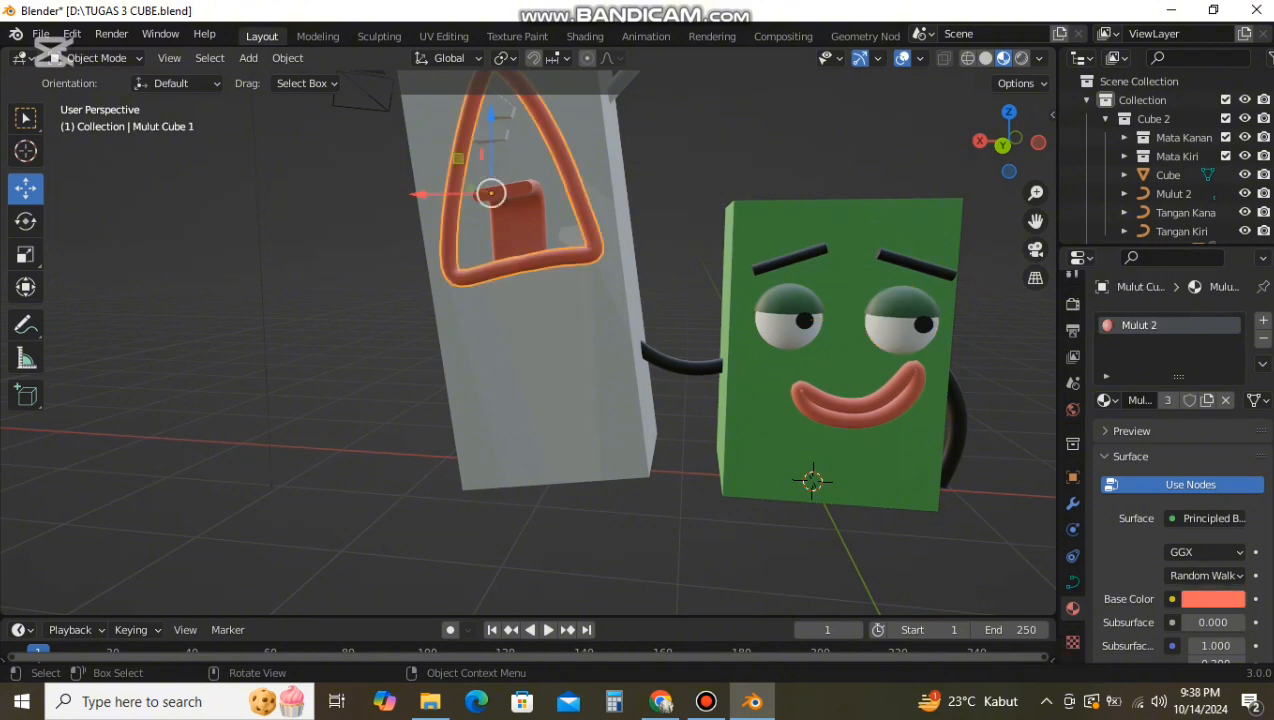
click(578, 238)
click(1105, 399)
click(940, 447)
click(494, 135)
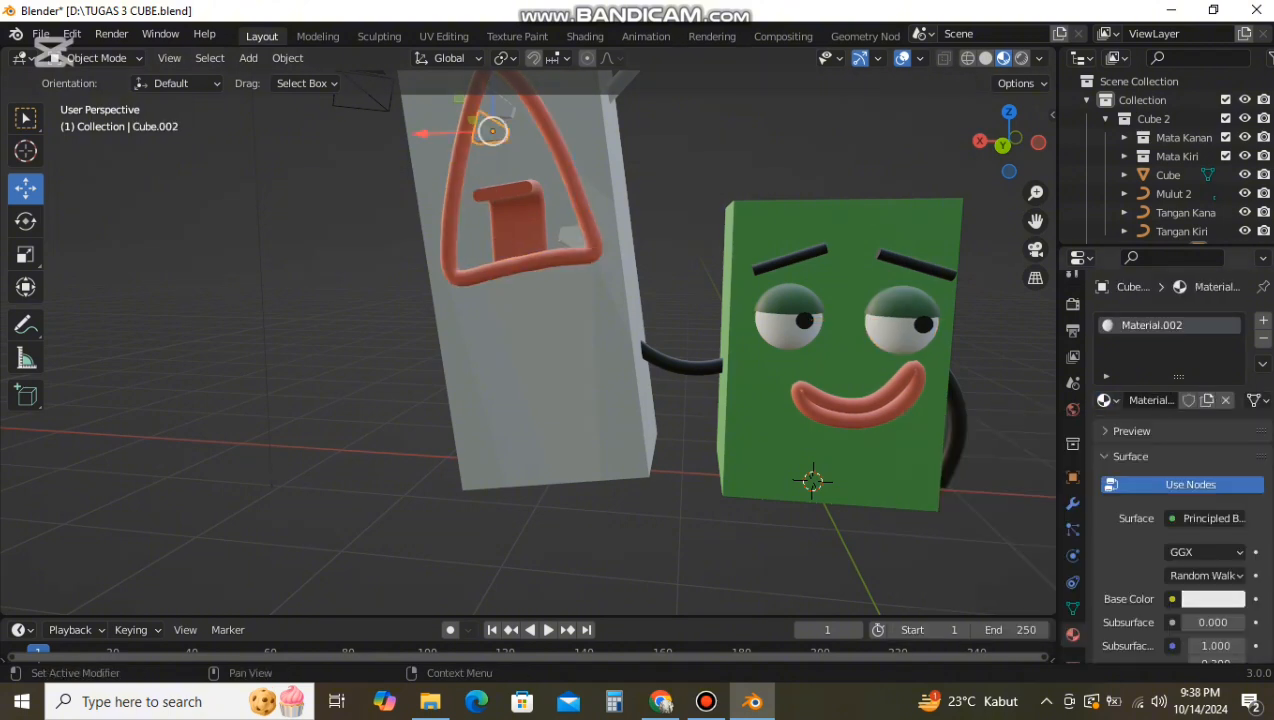
click(1106, 400)
click(960, 447)
click(500, 112)
click(1106, 400)
click(944, 446)
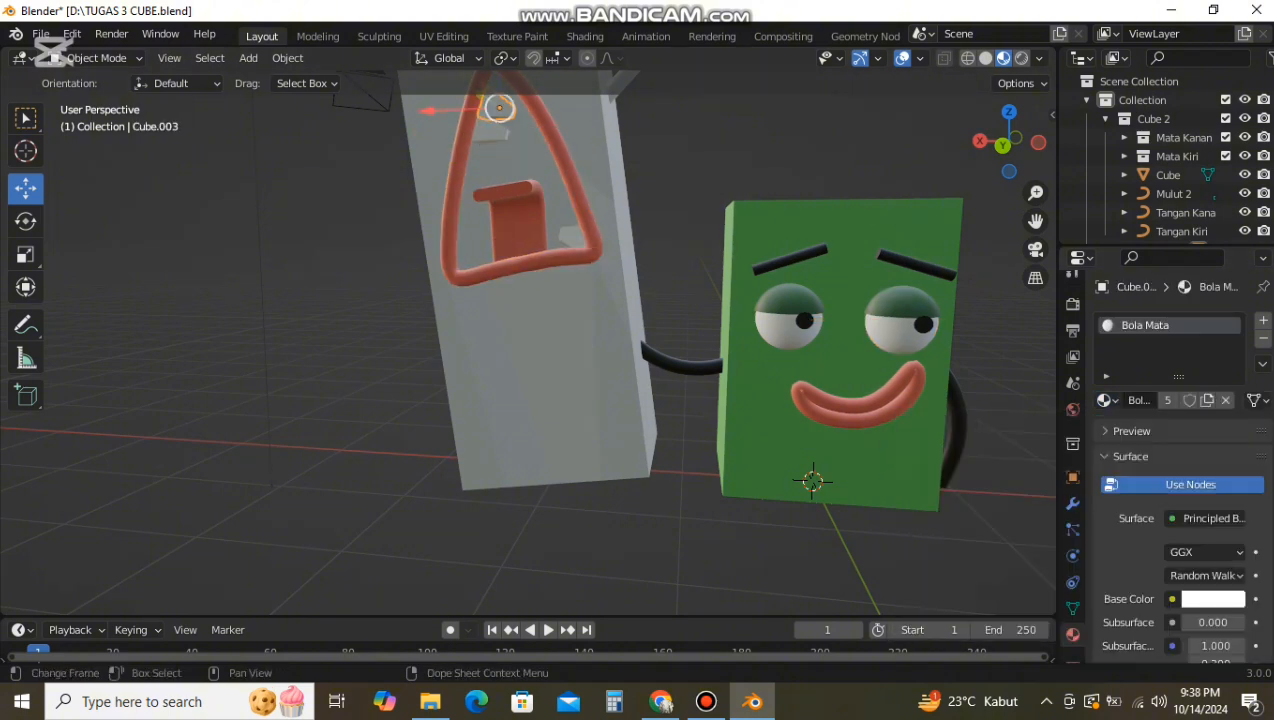
Step: Check the reference picture and try the existing Material.005 on the tall cube's body
click(661, 701)
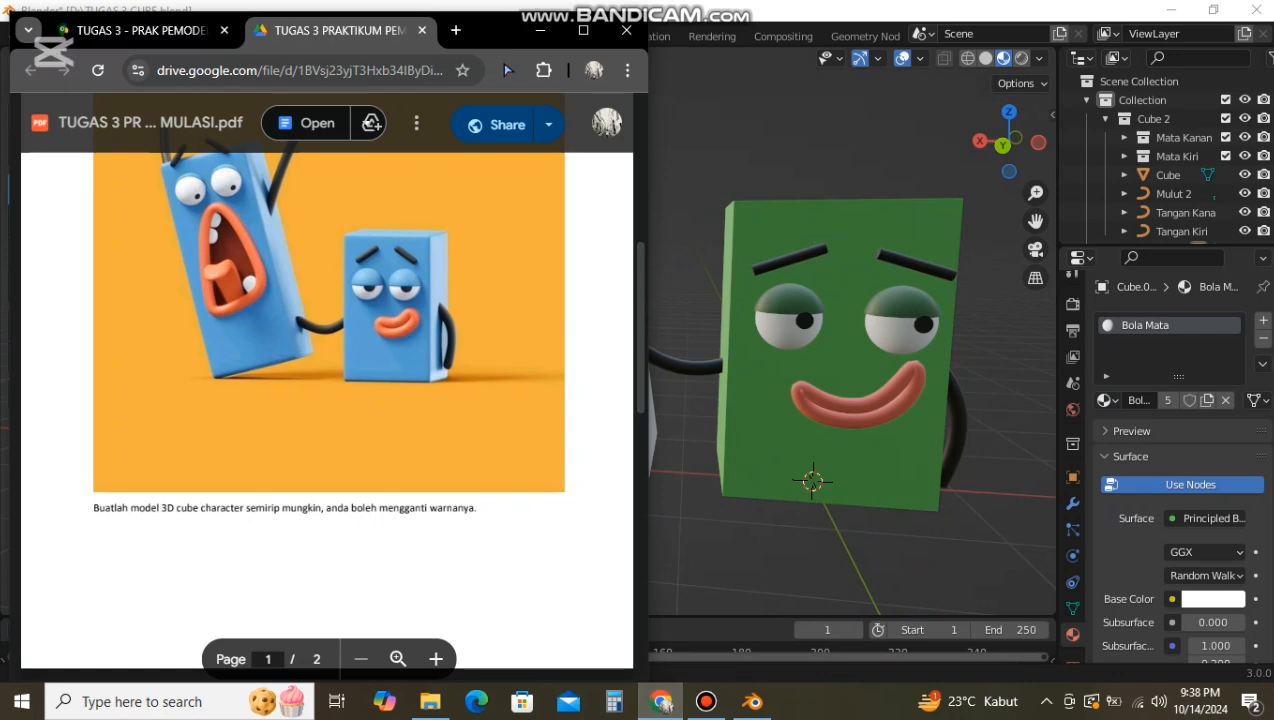
click(541, 31)
click(518, 230)
click(545, 365)
click(1106, 400)
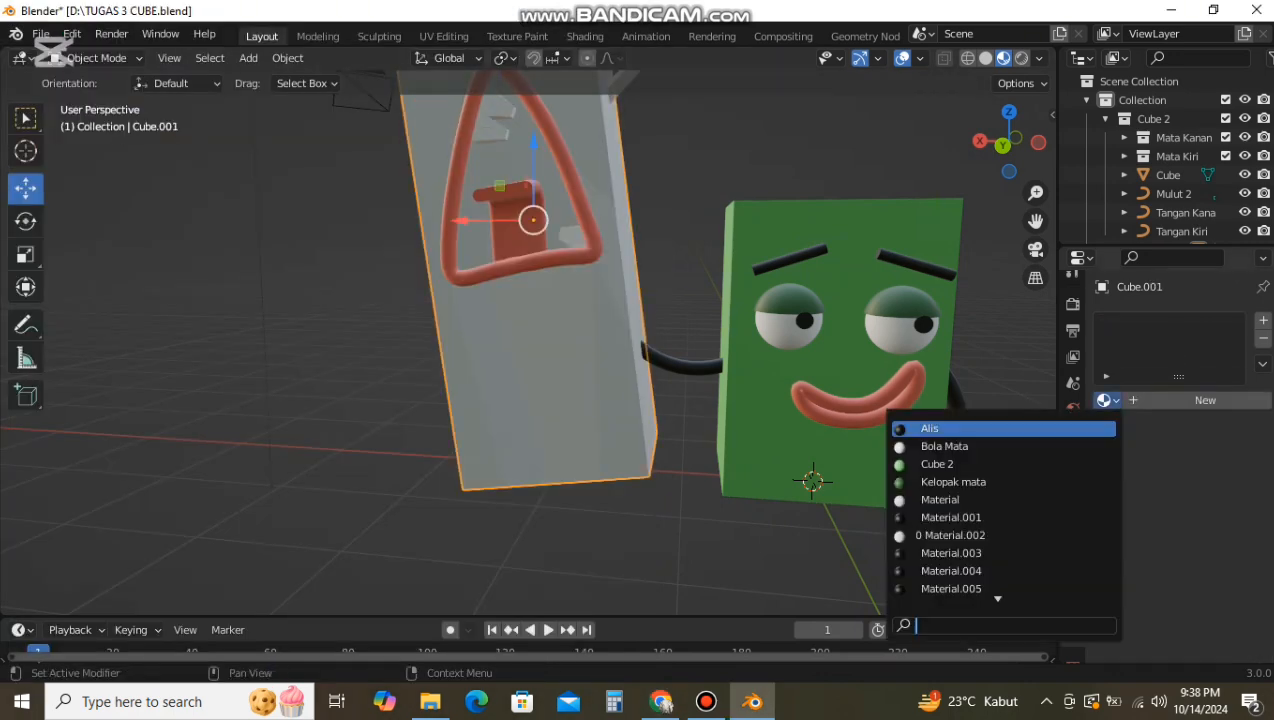
click(951, 588)
scroll(600, 350, down, 4)
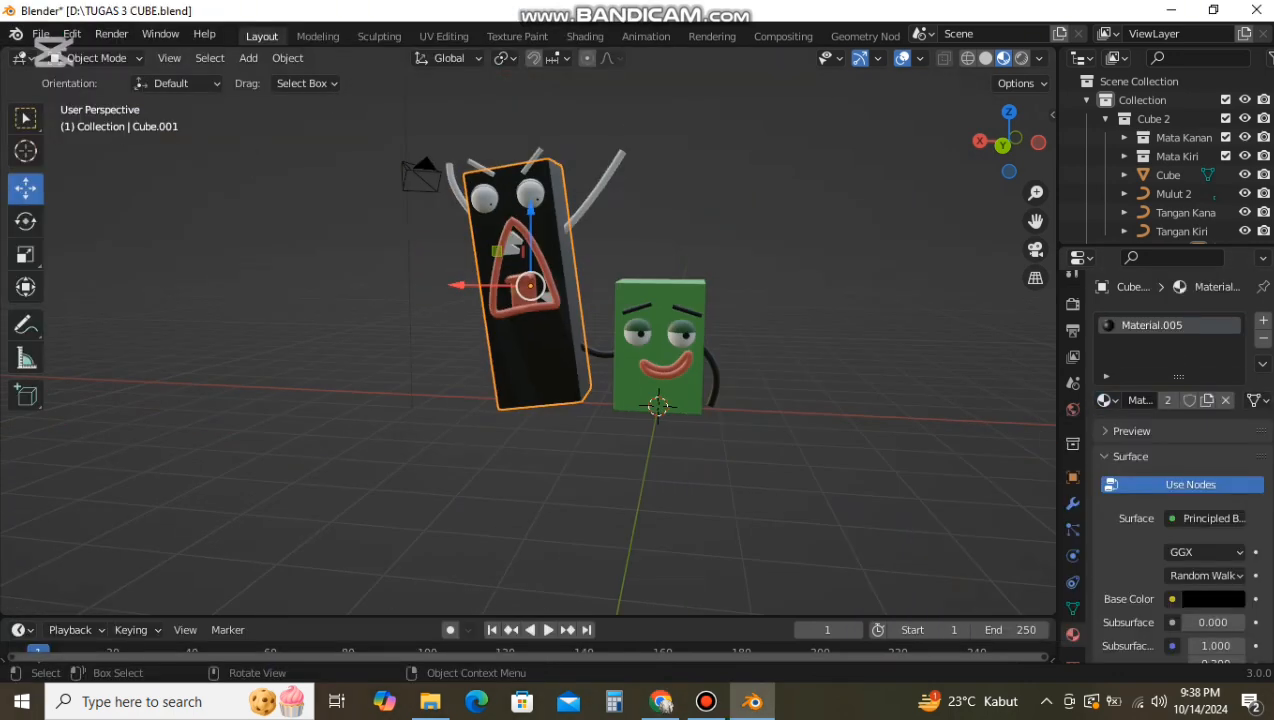
key(ctrl+z)
Step: Change the base color of the tongue's Mulut 2 material to a strongly saturated orange-red with value 1.000
click(800, 250)
click(525, 292)
click(1213, 599)
drag(1229, 345, 1229, 328)
scroll(528, 343, up, 7)
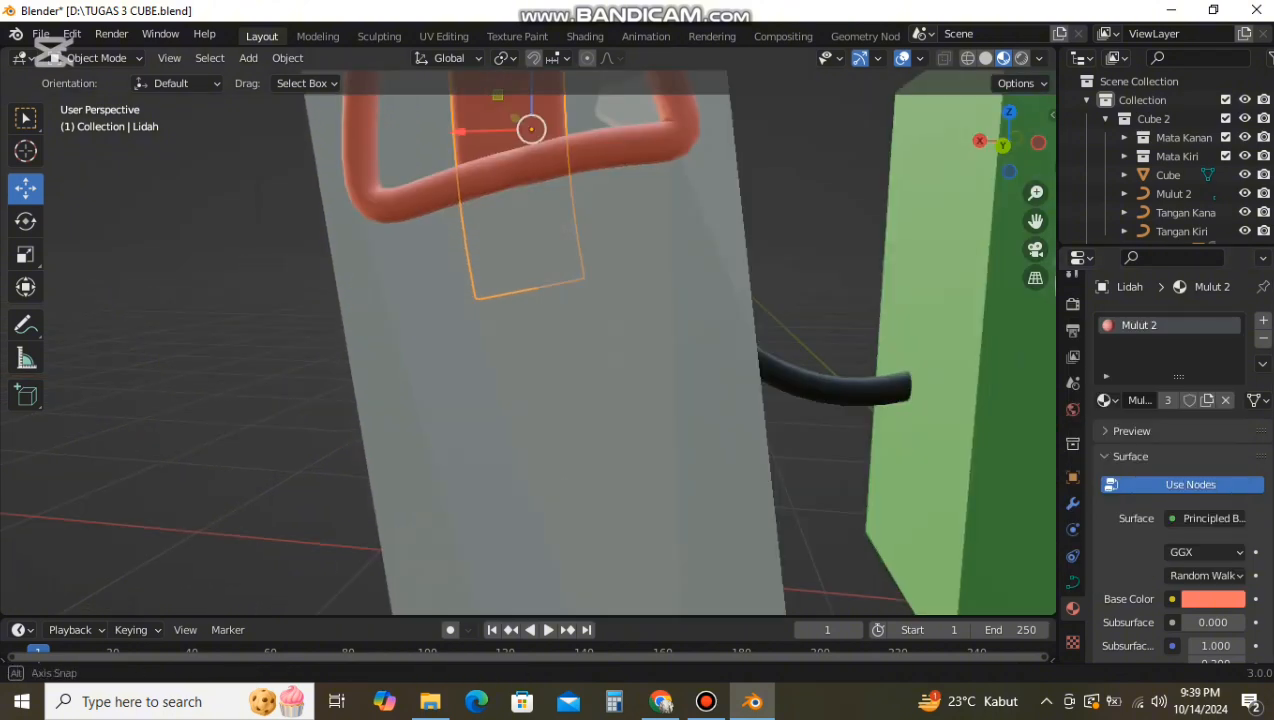
middle_drag(528, 343, 548, 368)
click(1213, 599)
mouse_move(1146, 438)
mouse_down()
mouse_move(1157, 441)
mouse_move(1141, 445)
mouse_up()
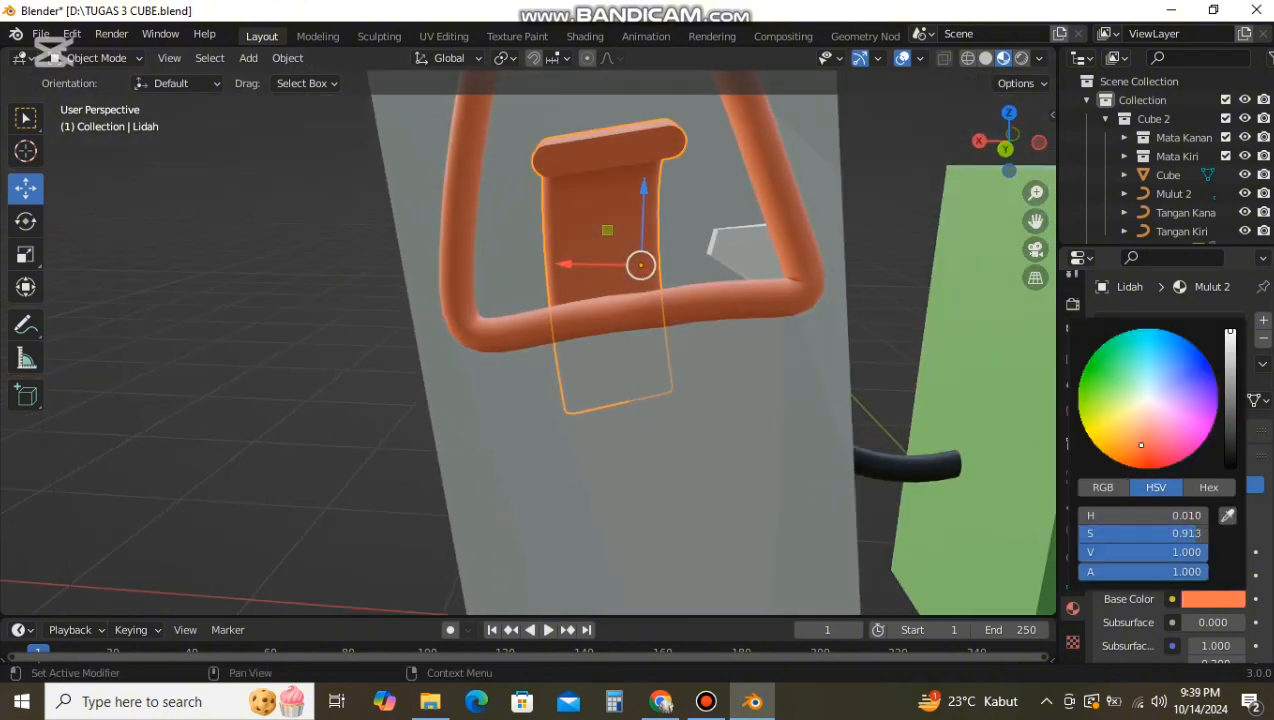
scroll(528, 340, down, 6)
scroll(528, 340, up, 1)
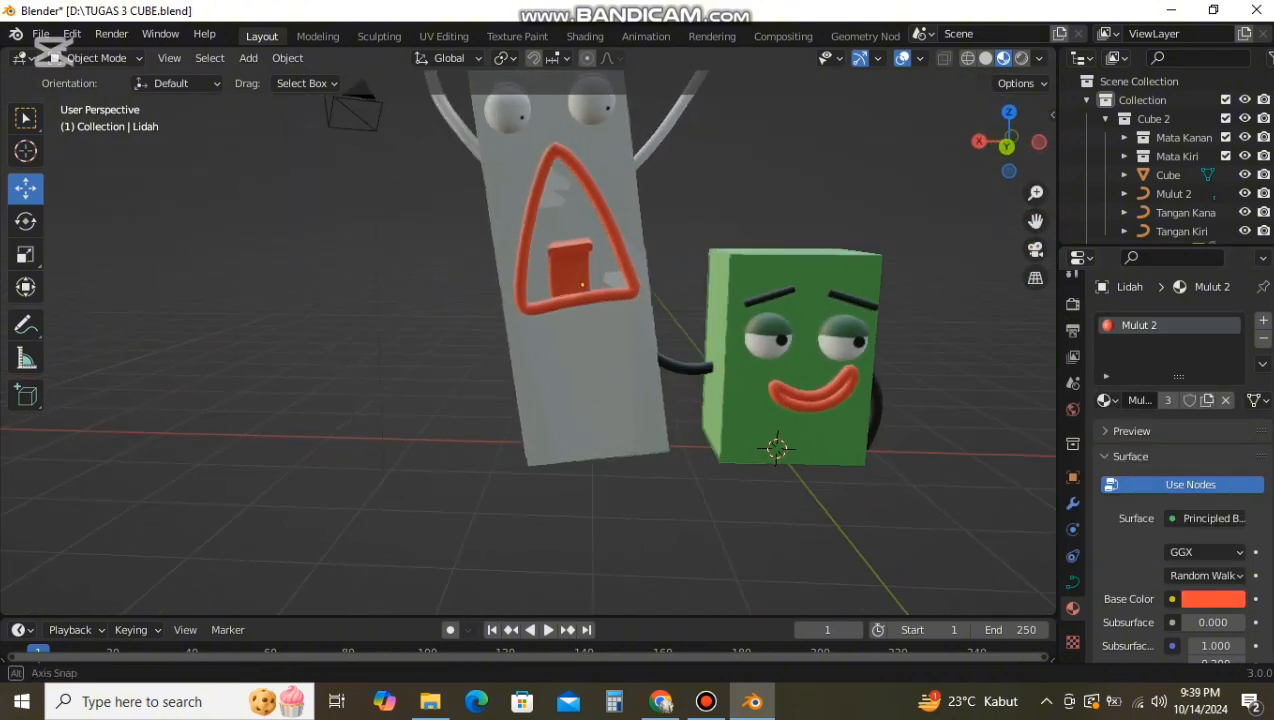
Step: Add a new material named Cube 2 to the tall cube's body
middle_drag(528, 340, 542, 352)
click(560, 370)
click(1206, 400)
double_click(1152, 325)
text(Cu)
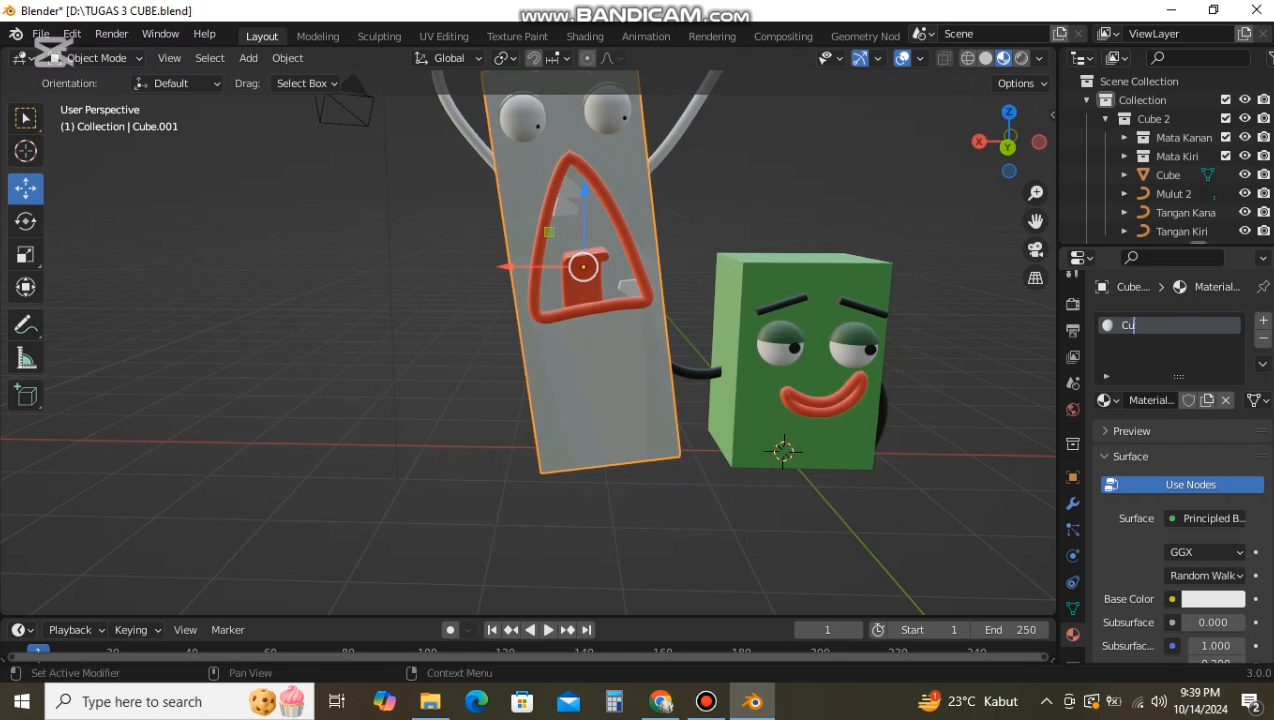
text(be 2)
key(Return)
Step: Set the tall cube's Cube 2 base color to hue 0.450, saturation 0.726 and value 1.000
click(1212, 599)
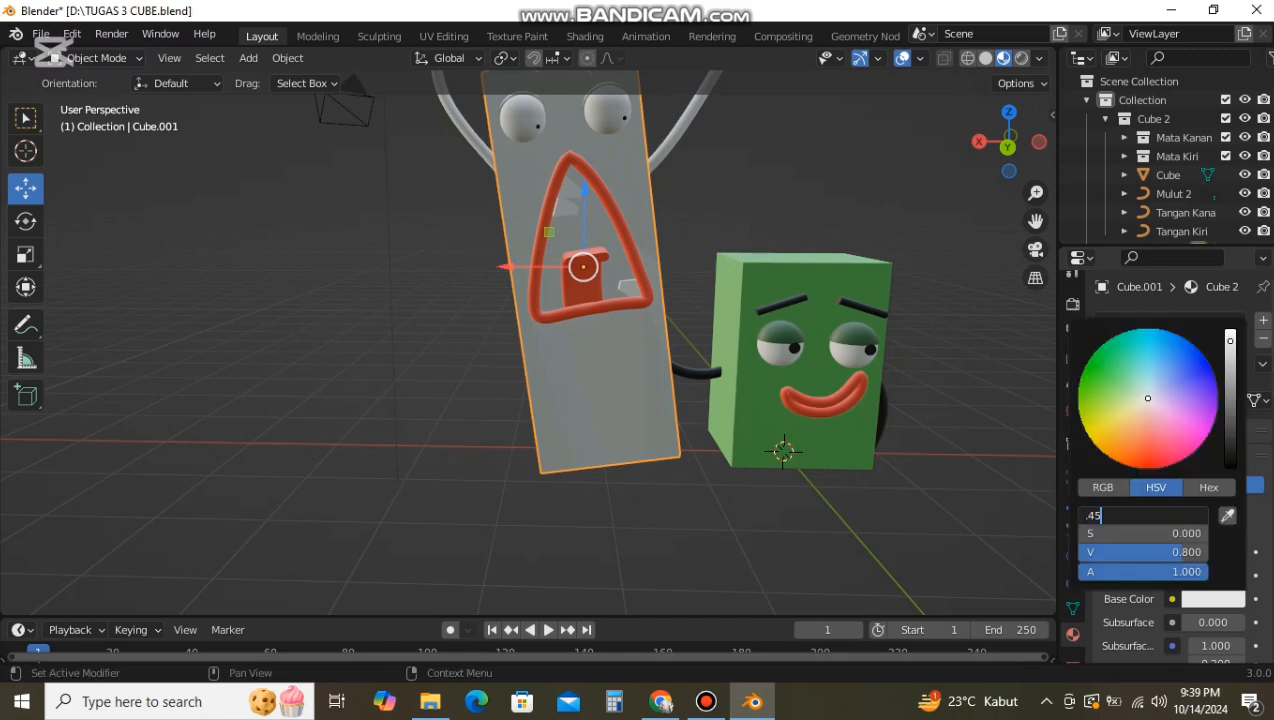
click(1146, 534)
key(Tab)
text(1)
key(Return)
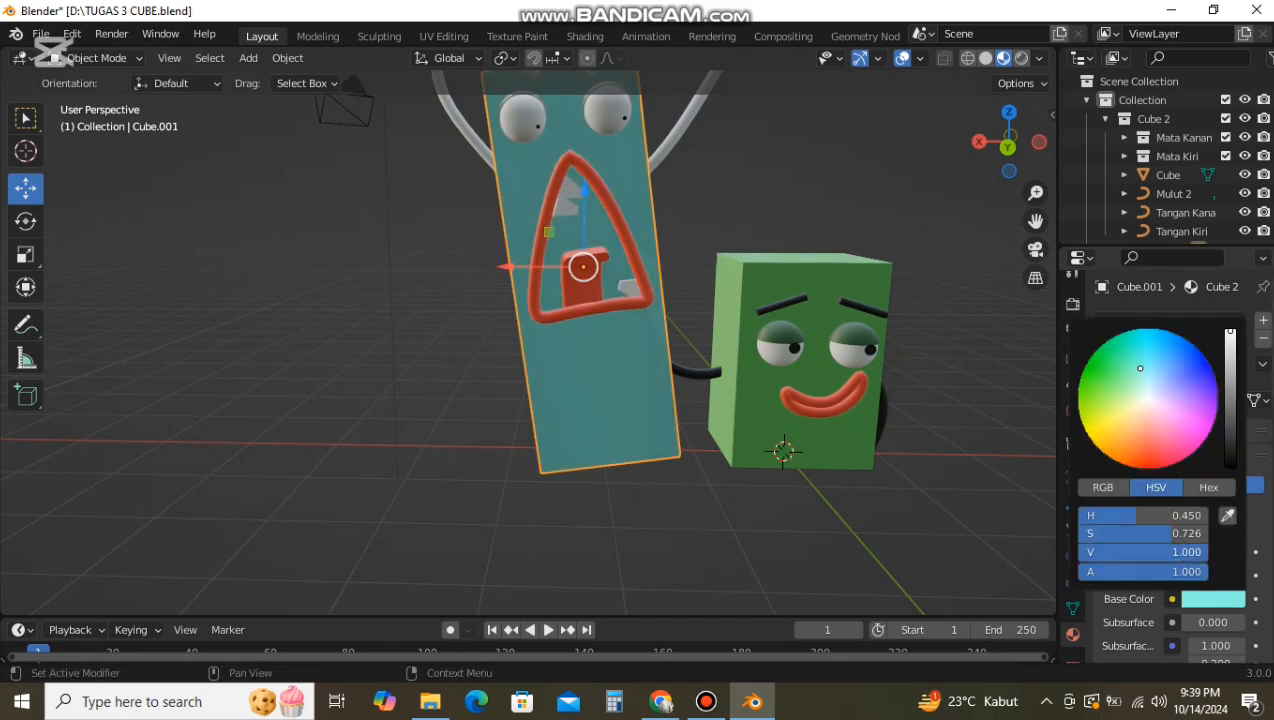
Step: Assign the existing Alis material to both raised arms of the tall cube
click(685, 130)
click(1107, 400)
click(1030, 430)
click(466, 128)
click(1107, 400)
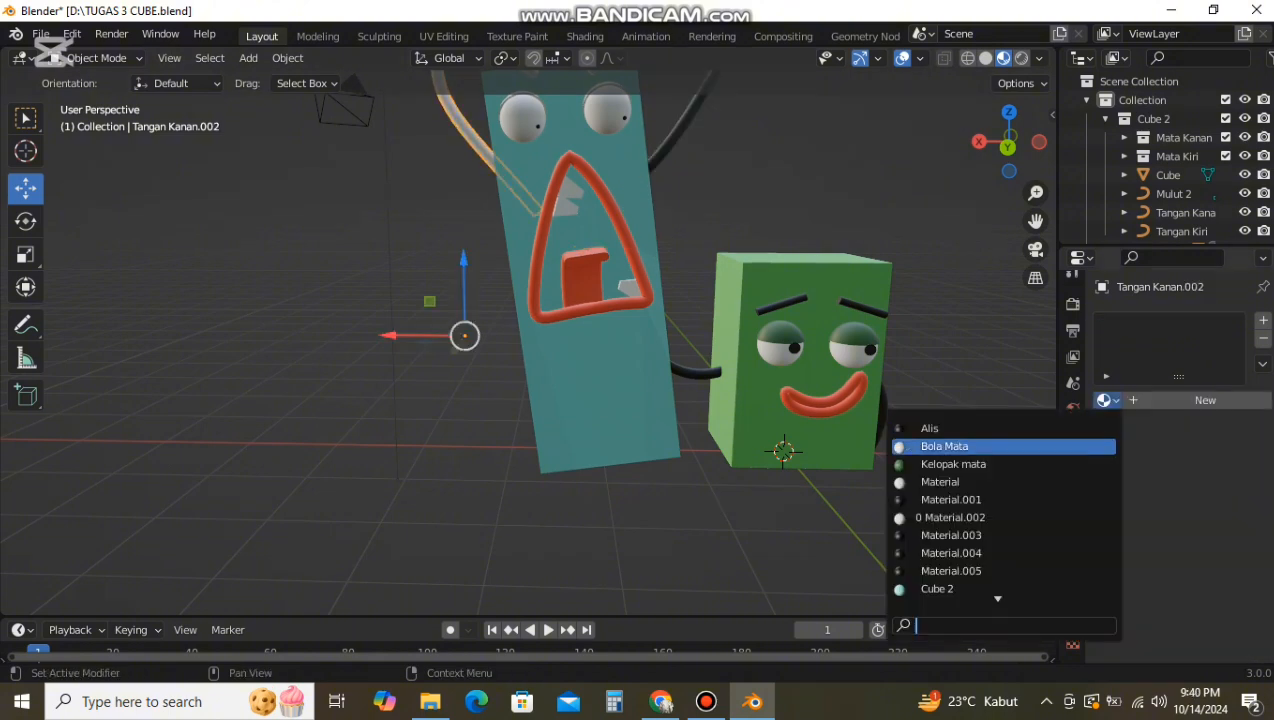
click(1030, 445)
click(1107, 400)
click(1030, 429)
Step: Assign the existing Alis material to the tall cube's two eyebrows
middle_drag(620, 290, 620, 325)
click(610, 154)
click(1107, 400)
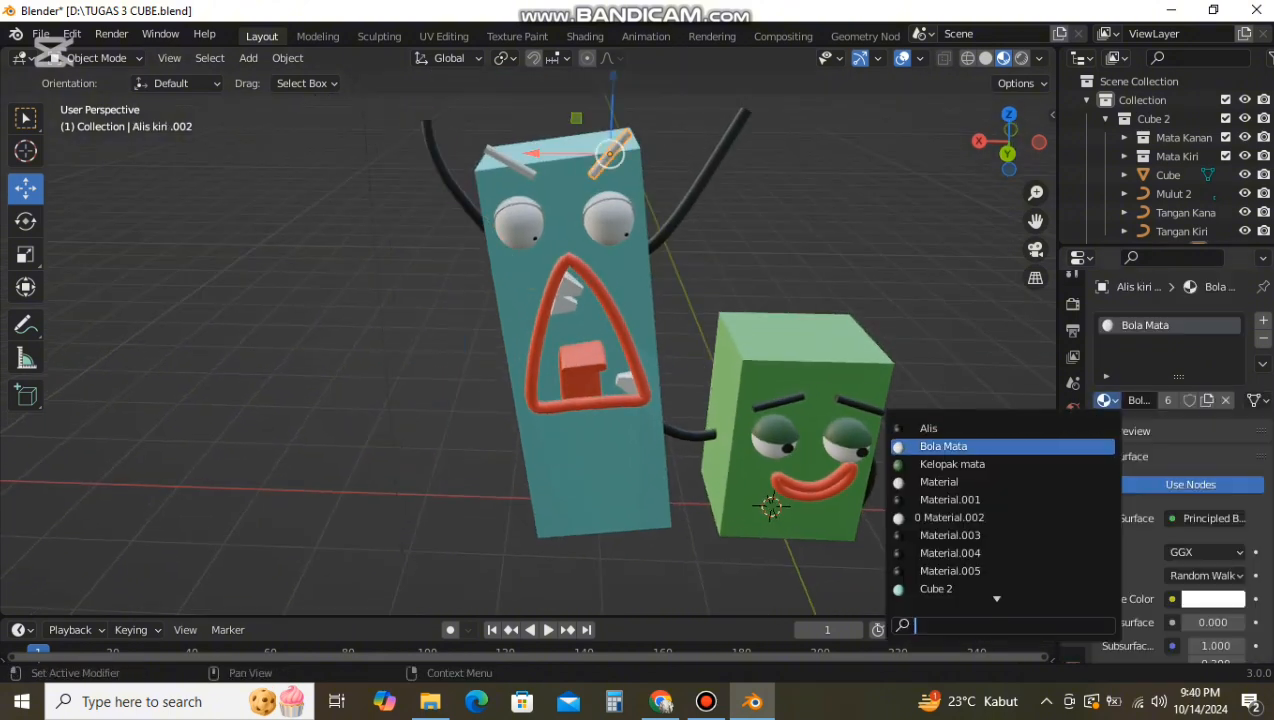
click(1030, 430)
click(508, 160)
click(1107, 400)
click(1030, 430)
Step: Add a new material named Kelopak to the tall cube's eyelid farthest from the short cube
click(519, 206)
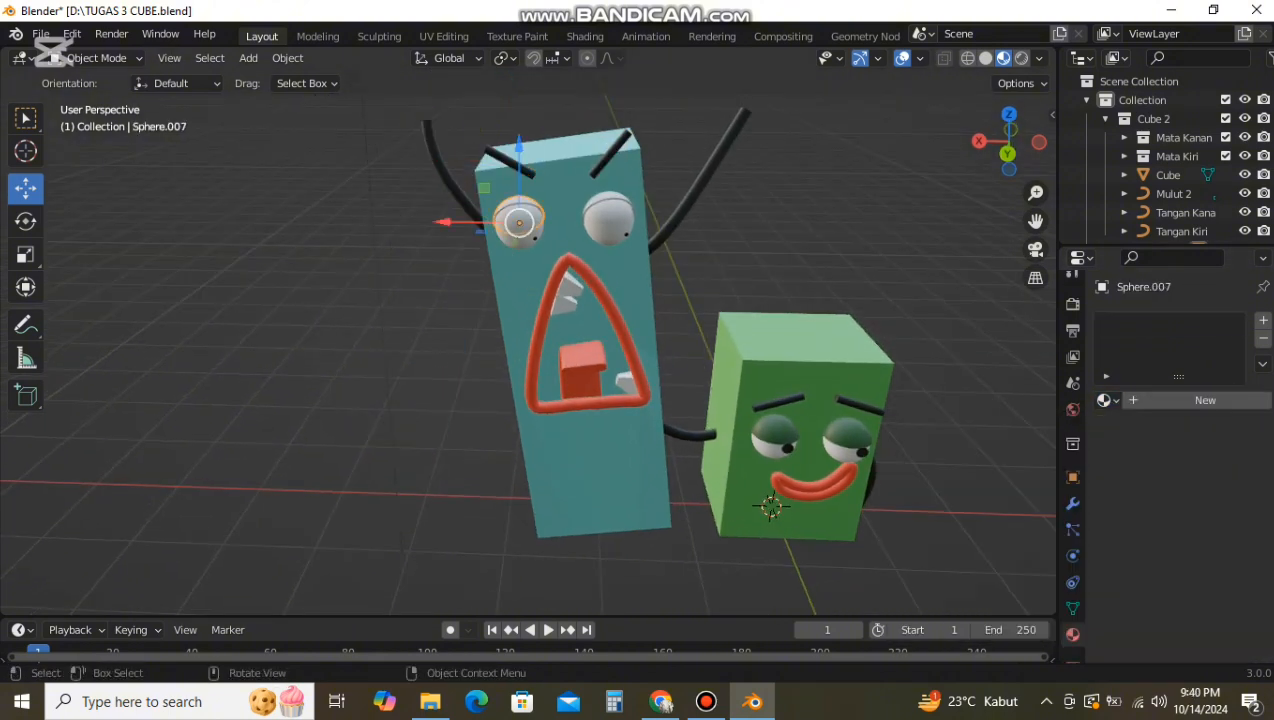
click(1190, 400)
double_click(1152, 325)
text(Kelopak)
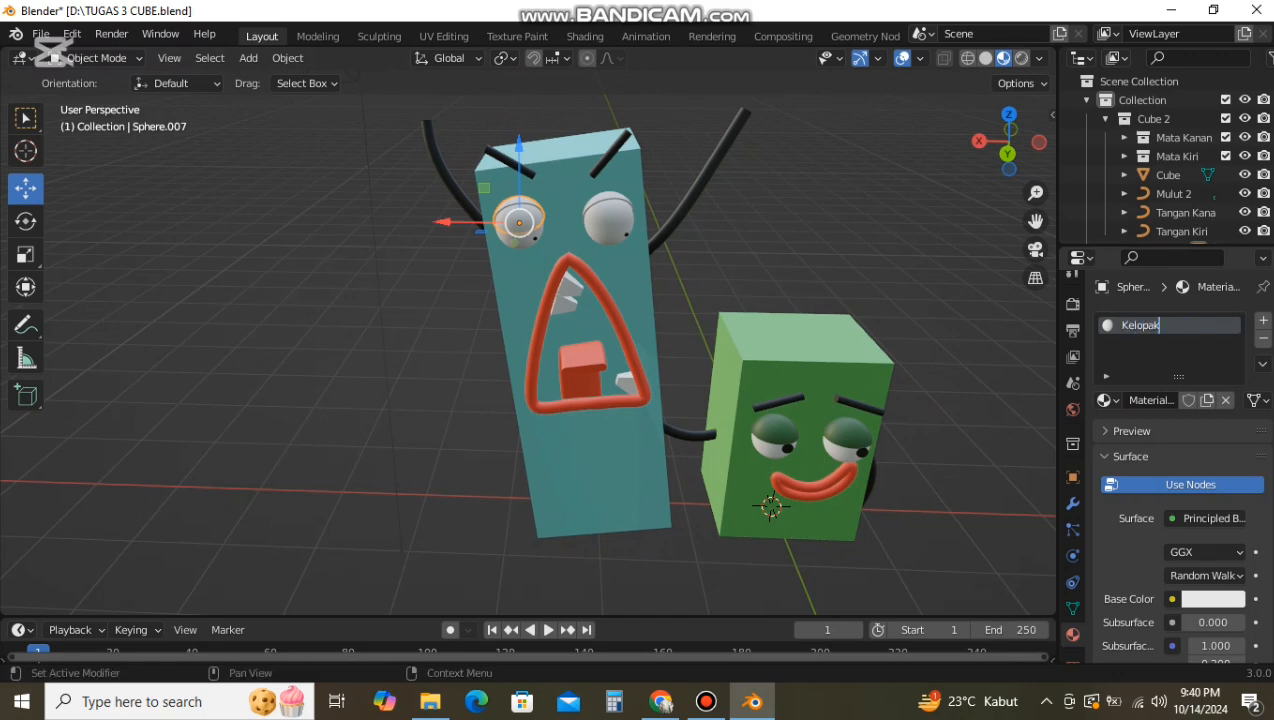
key(Return)
Step: Set the Kelopak base color to a darker teal with hue 0.450 and saturation 0.726
click(1212, 600)
click(1147, 515)
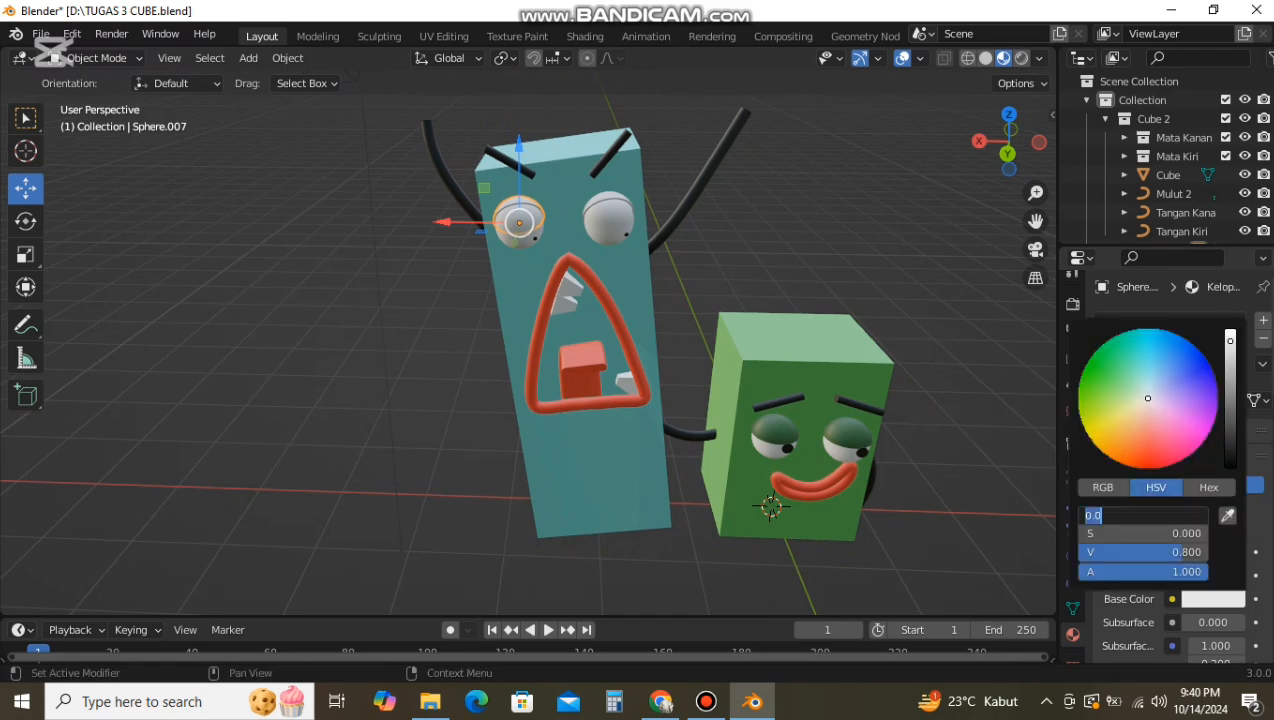
text(.450)
key(Tab)
text(4)
key(Return)
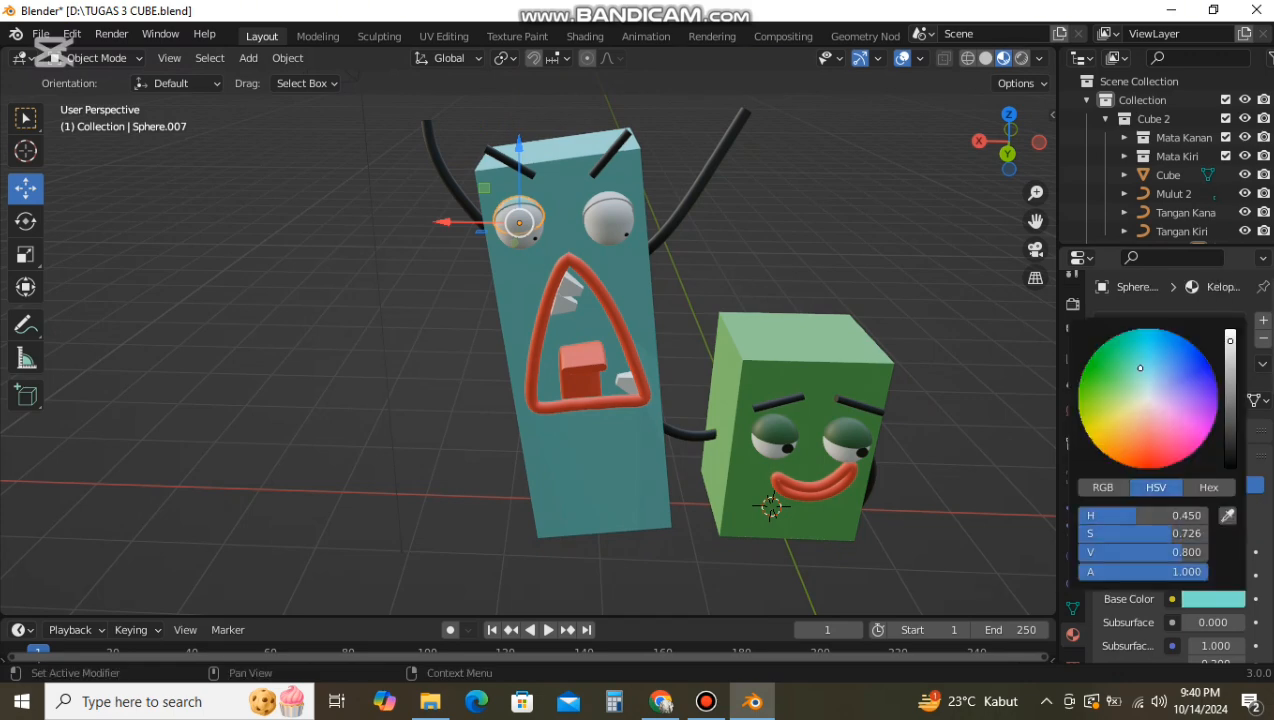
click(1212, 600)
drag(1230, 338, 1230, 393)
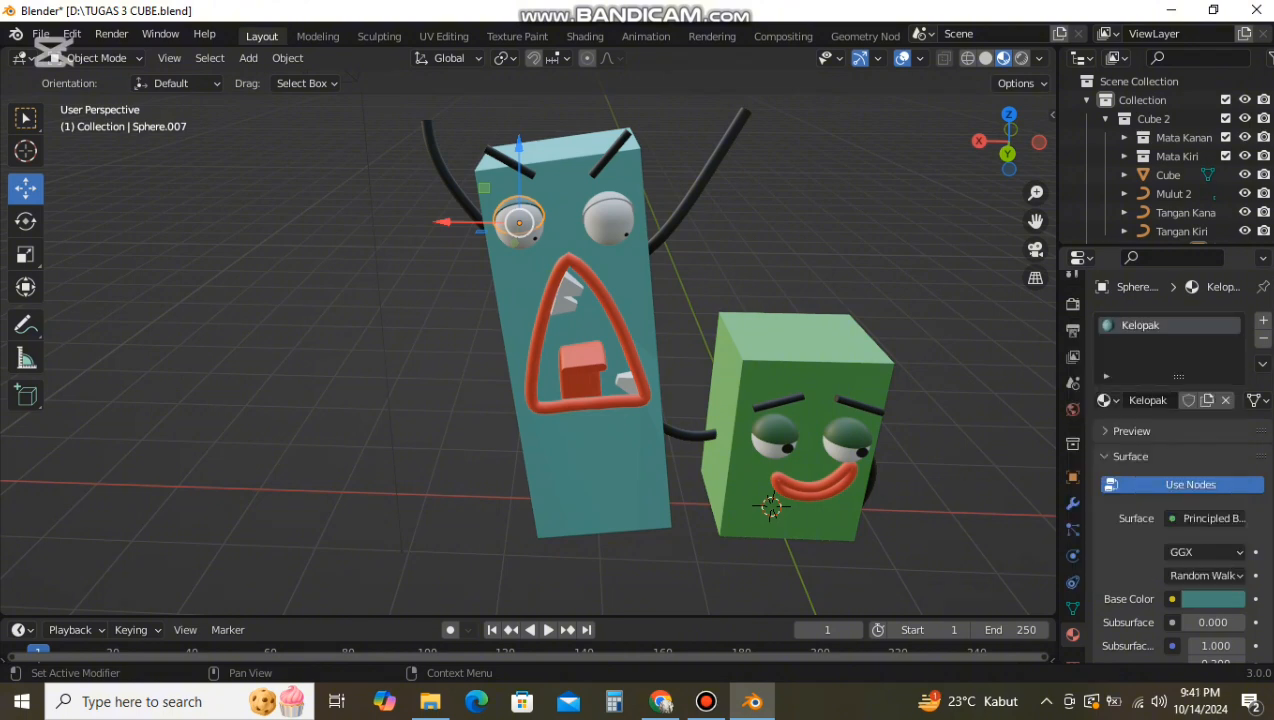
Step: Assign the Kelopak material to the tall cube's other eyelid, nearest the short cube
click(607, 217)
click(1104, 400)
click(940, 464)
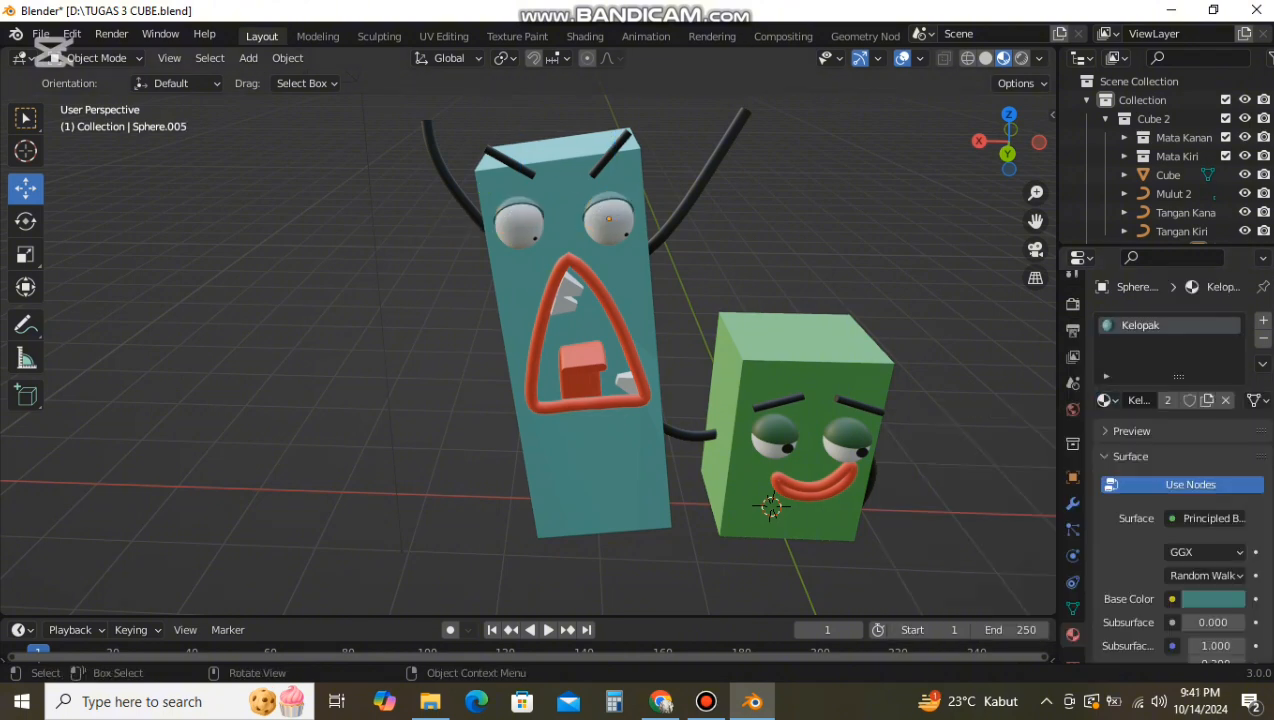
scroll(528, 345, down, 4)
scroll(528, 345, up, 6)
scroll(528, 345, down, 3)
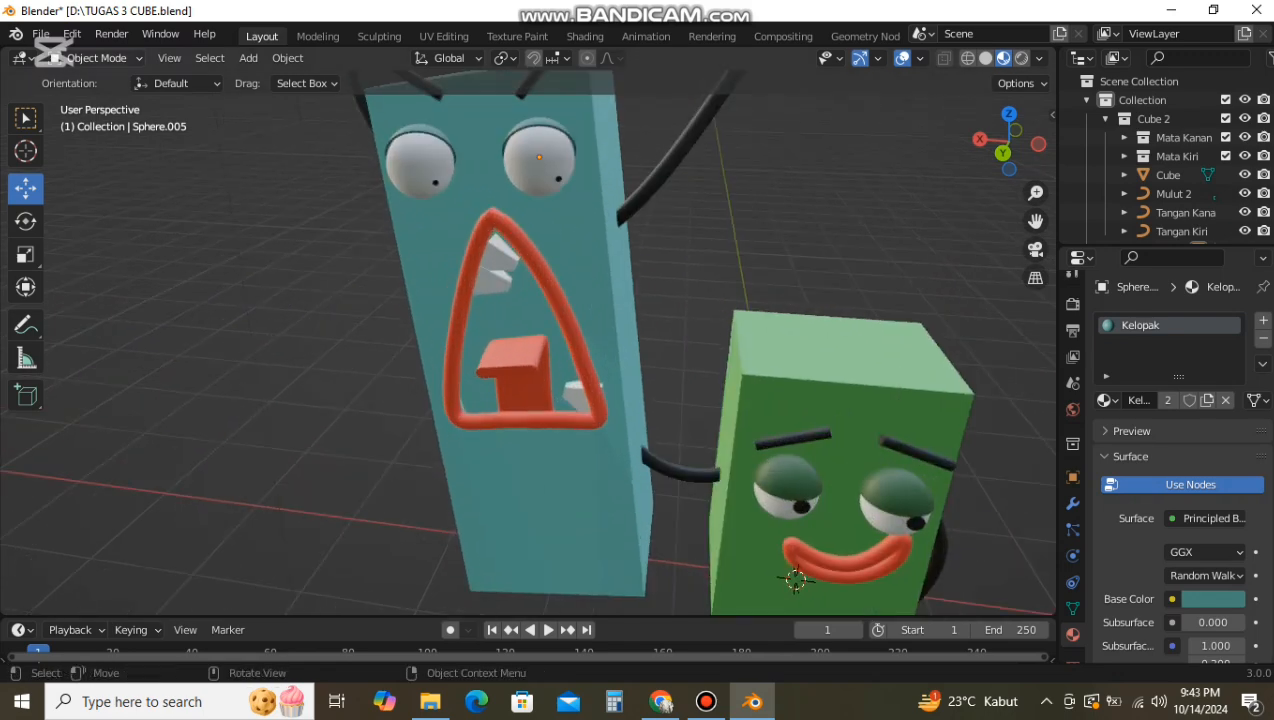
click(97, 58)
click(97, 100)
middle_drag(500, 330, 528, 302)
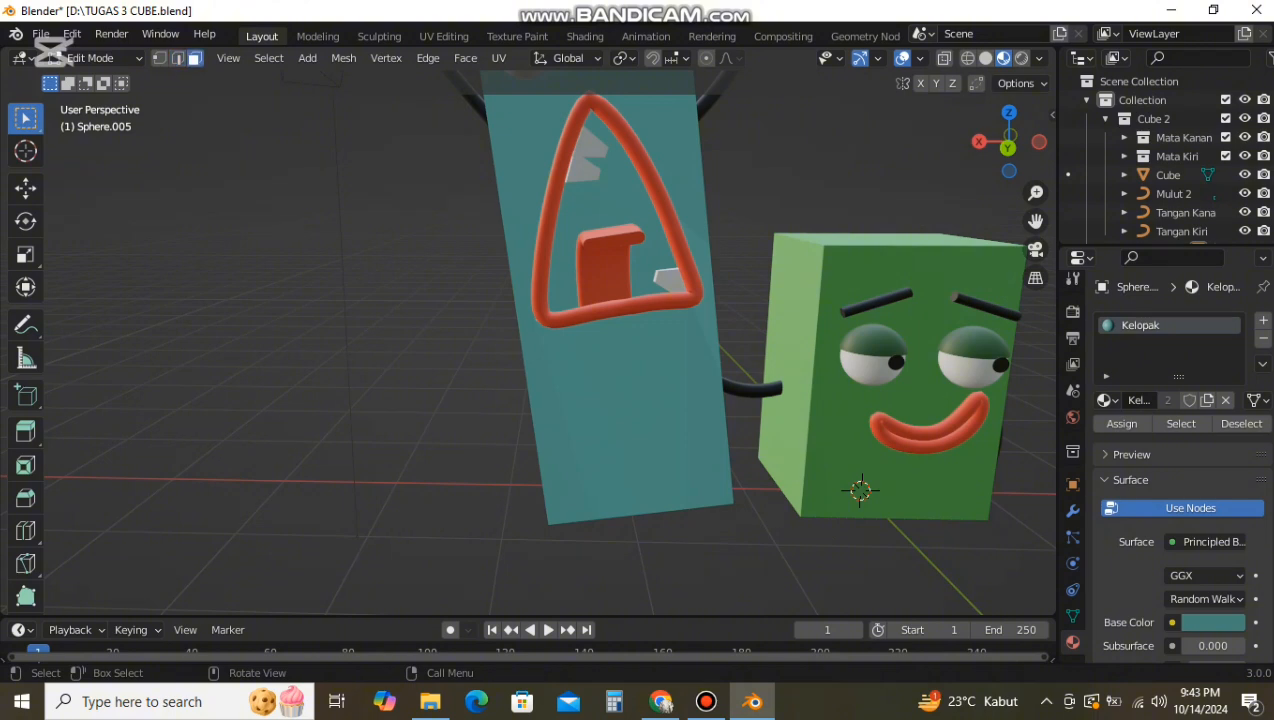
mouse_move(640, 350)
middle_down()
mouse_move(490, 395)
mouse_move(638, 362)
middle_up()
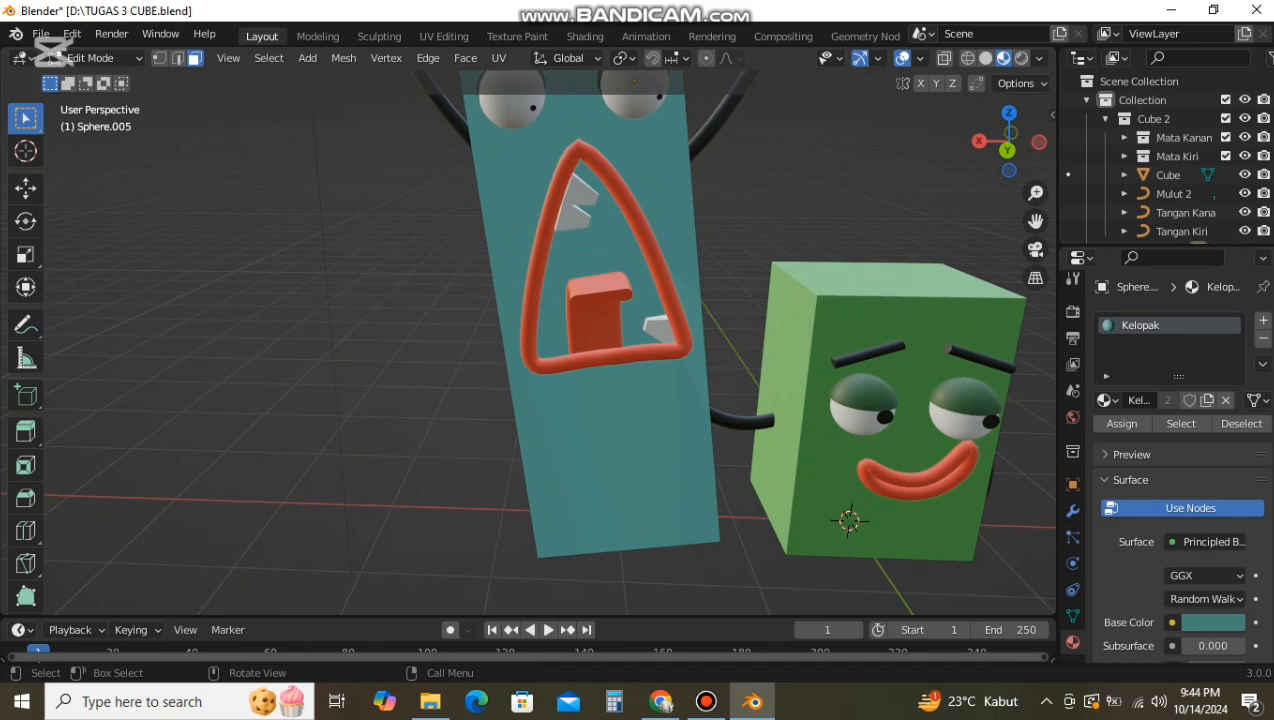
click(50, 57)
click(60, 77)
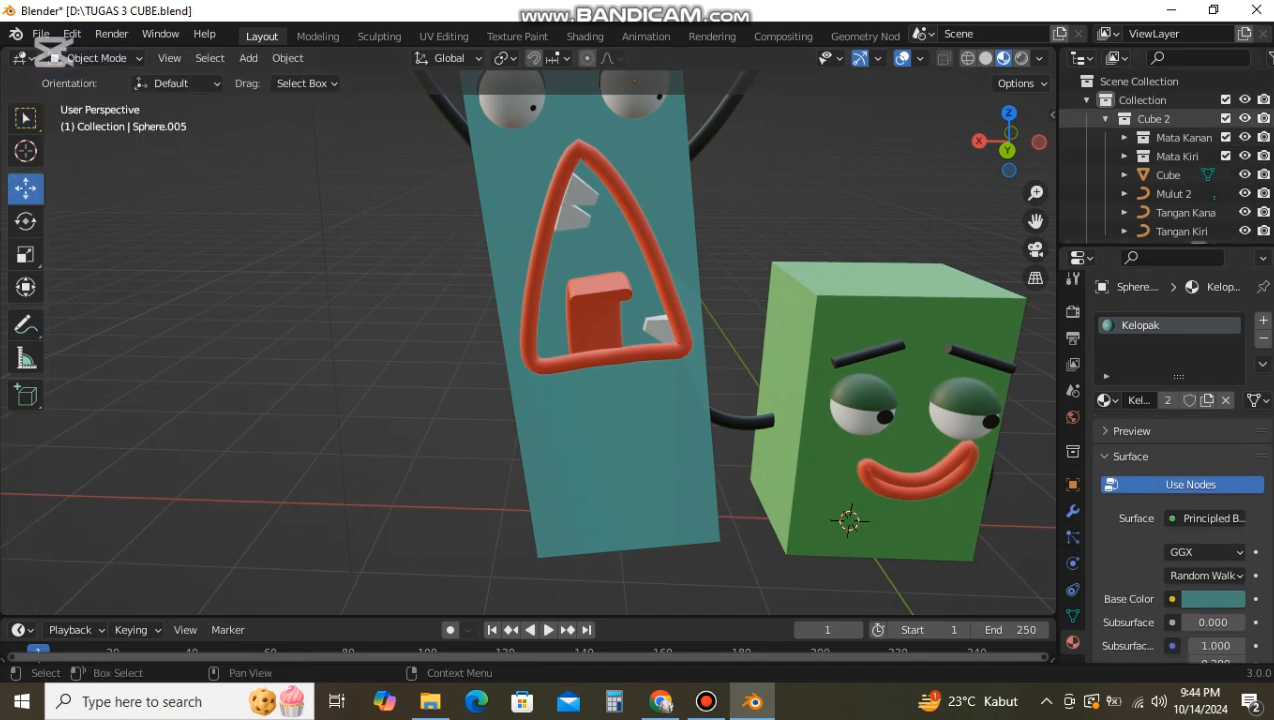
Step: Try to apply the Mulut 2 material to only the faces inside the tall cube's mouth in Edit Mode
scroll(1165, 208, down, 3)
click(1178, 152)
key(Tab)
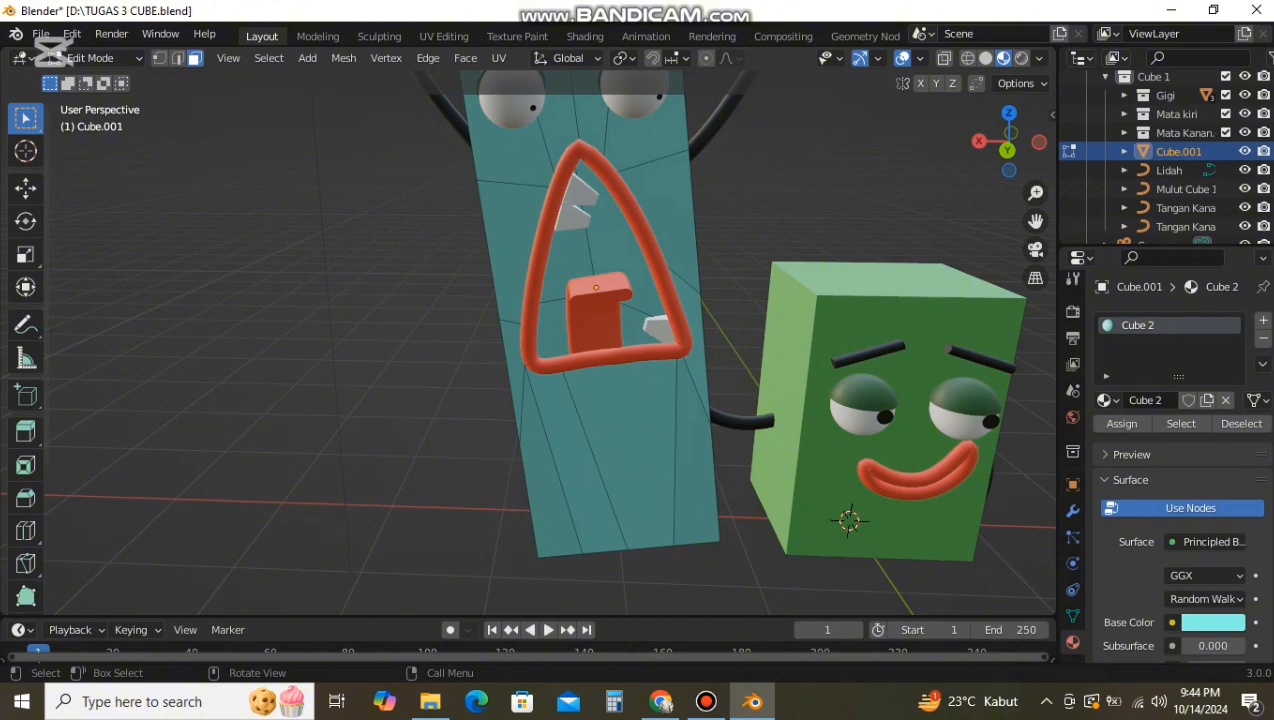
shift+click(566, 255)
shift+click(616, 245)
shift+click(552, 328)
shift+click(636, 325)
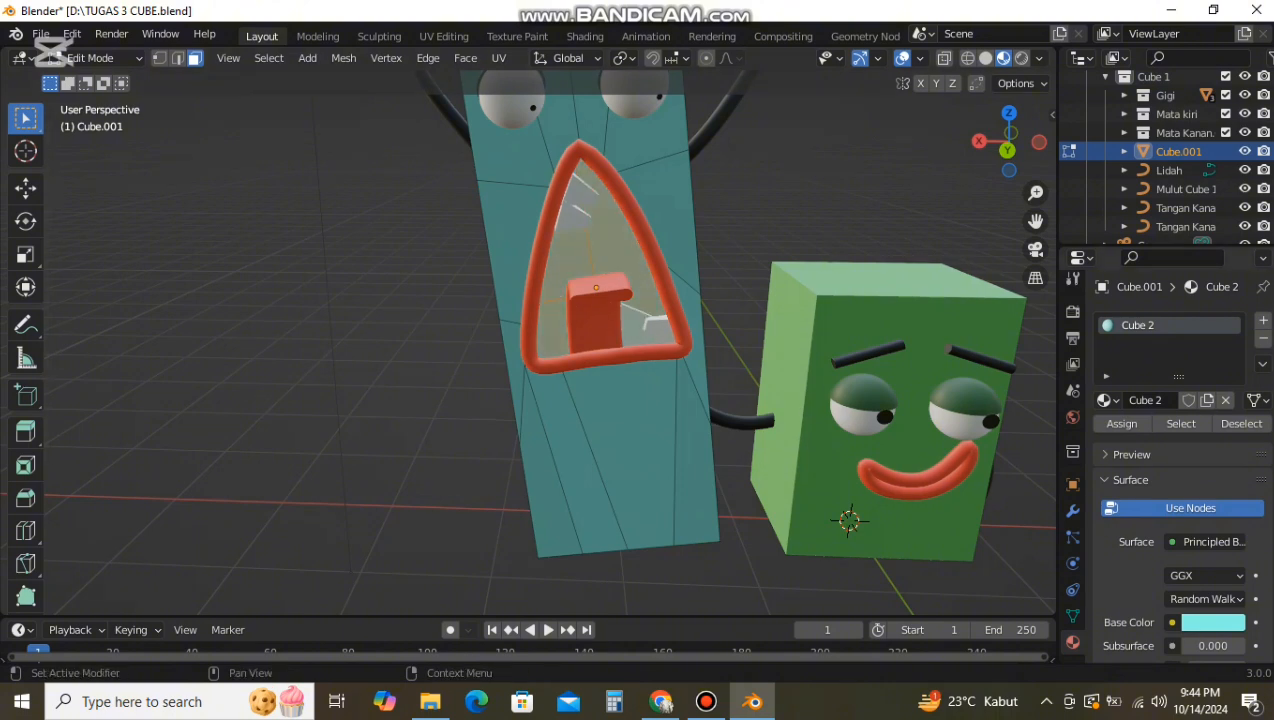
click(1104, 400)
click(950, 549)
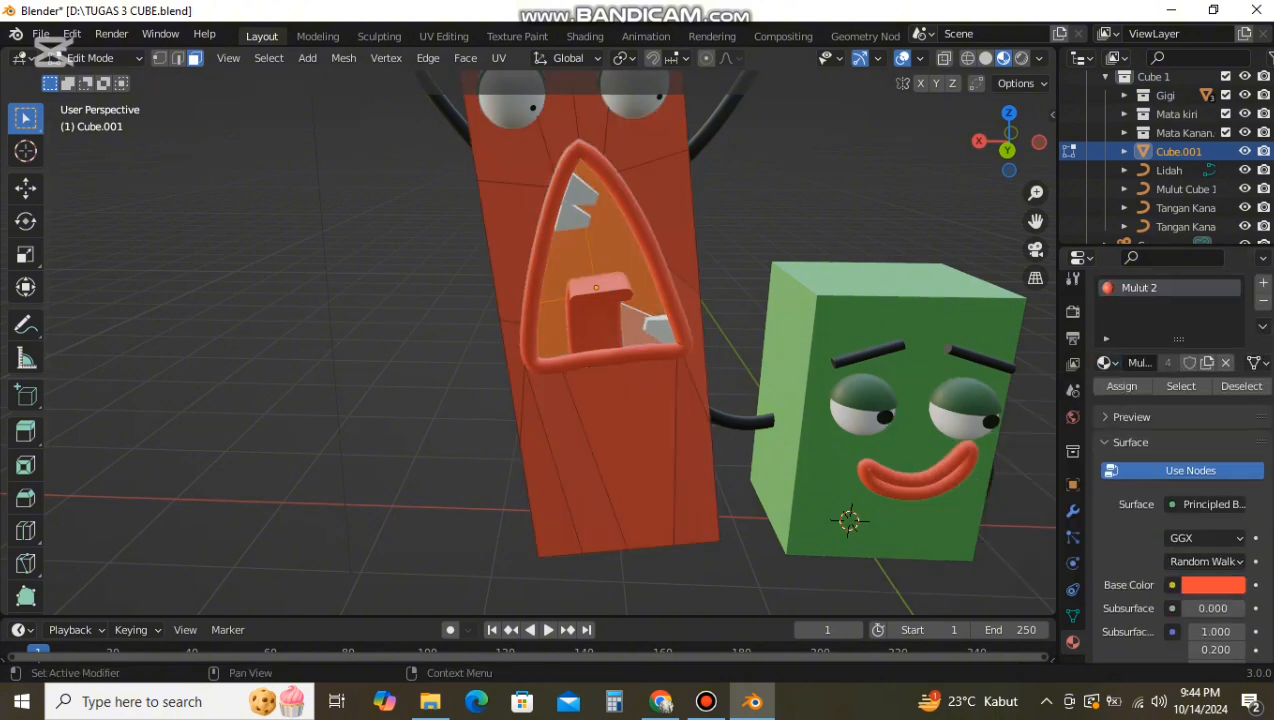
Step: Undo the face selections inside the tall cube's mouth and the switch to editing its body
key(ctrl+z)
key(ctrl+z)
key(ctrl+z)
key(ctrl+z)
key(ctrl+z)
key(ctrl+z)
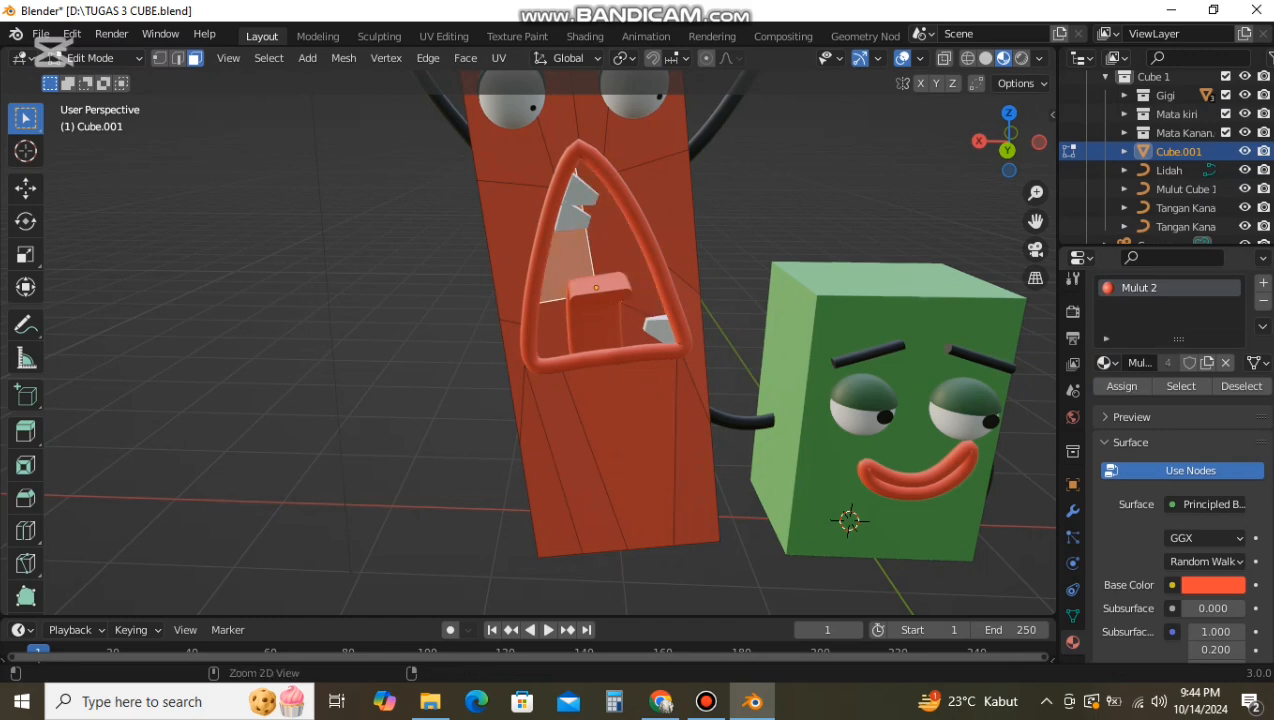
key(ctrl+z)
key(ctrl+z)
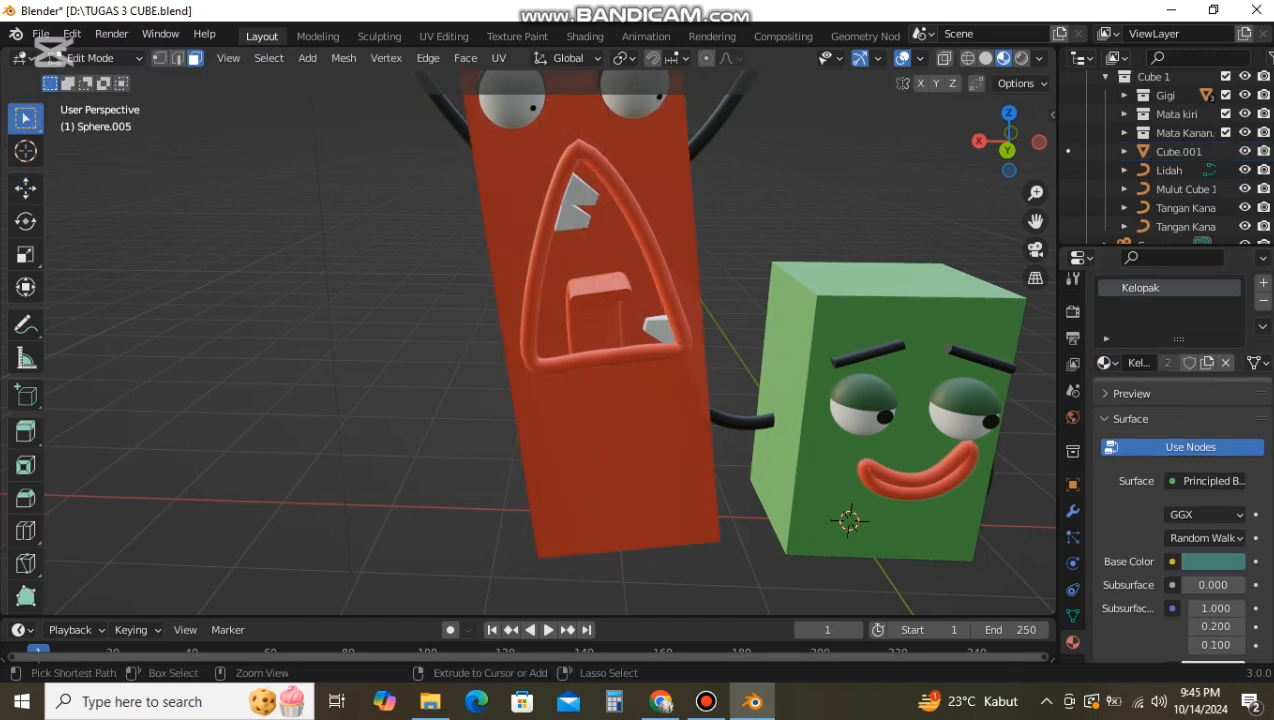
scroll(550, 342, down, 4)
scroll(550, 342, up, 1)
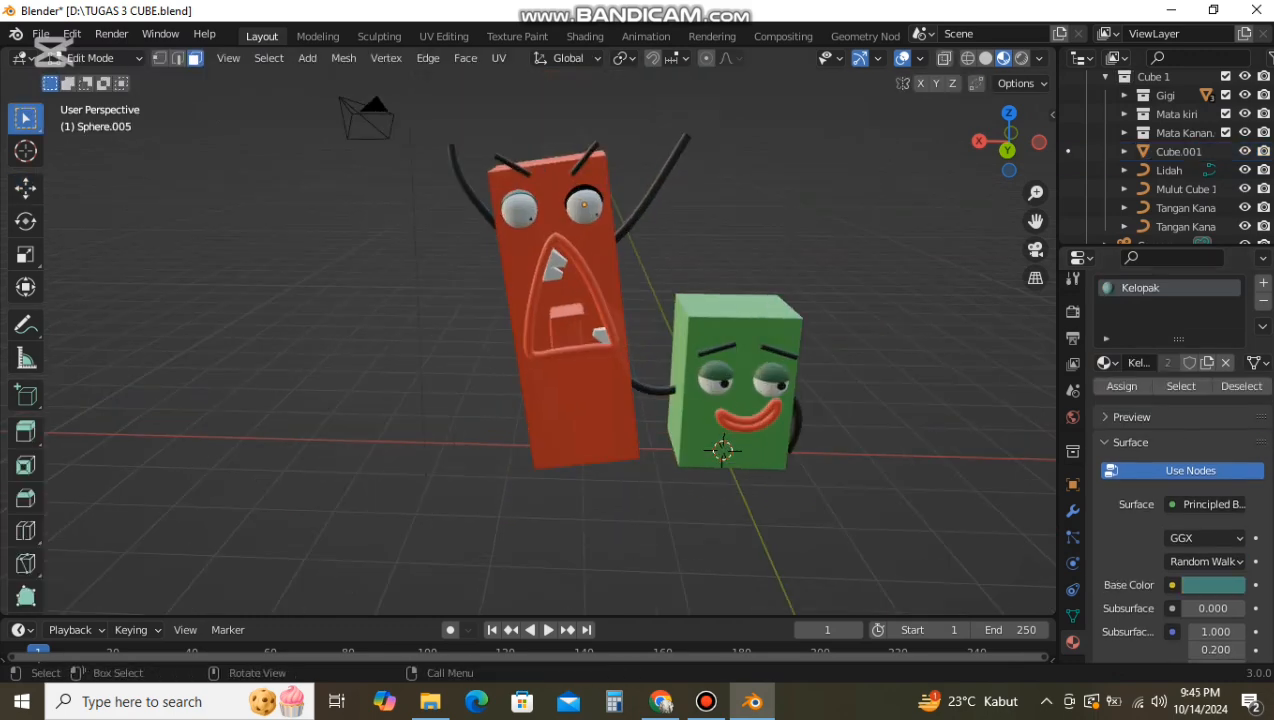
Step: Return to Object Mode and reassign the teal Cube 2 material to the tall cube's body
click(98, 58)
click(98, 80)
click(572, 400)
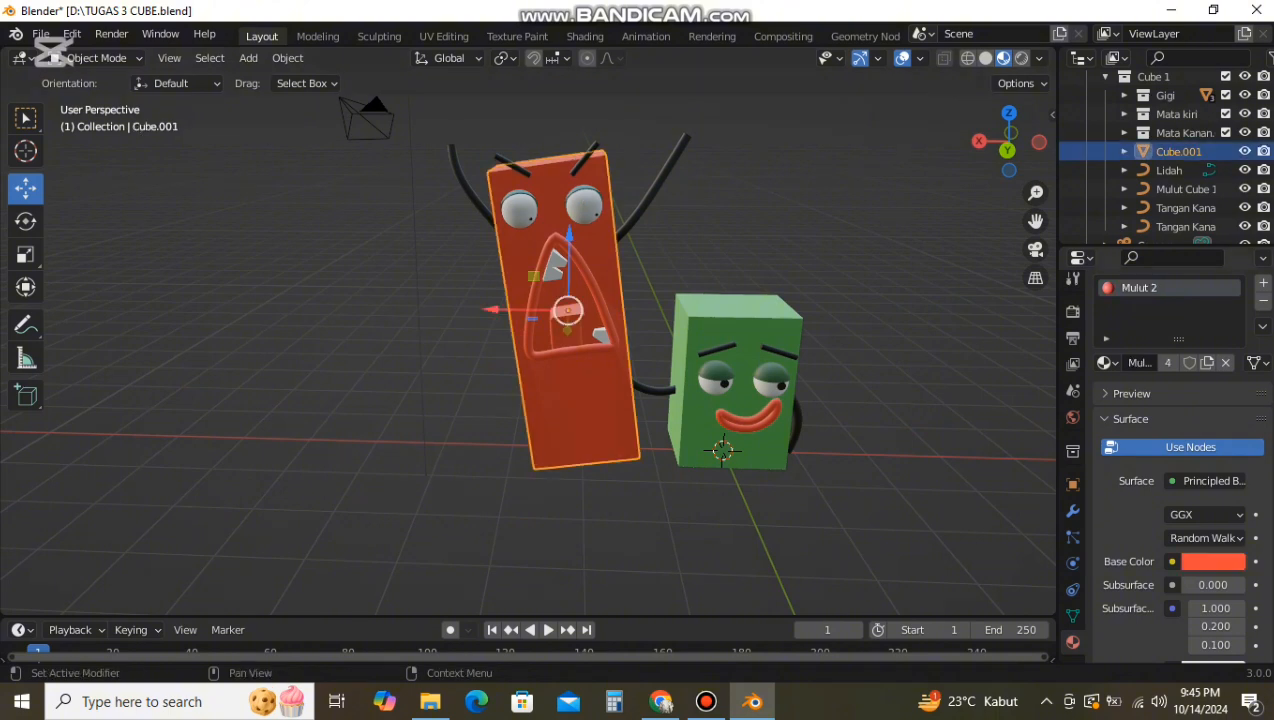
click(1213, 561)
click(1106, 362)
click(990, 533)
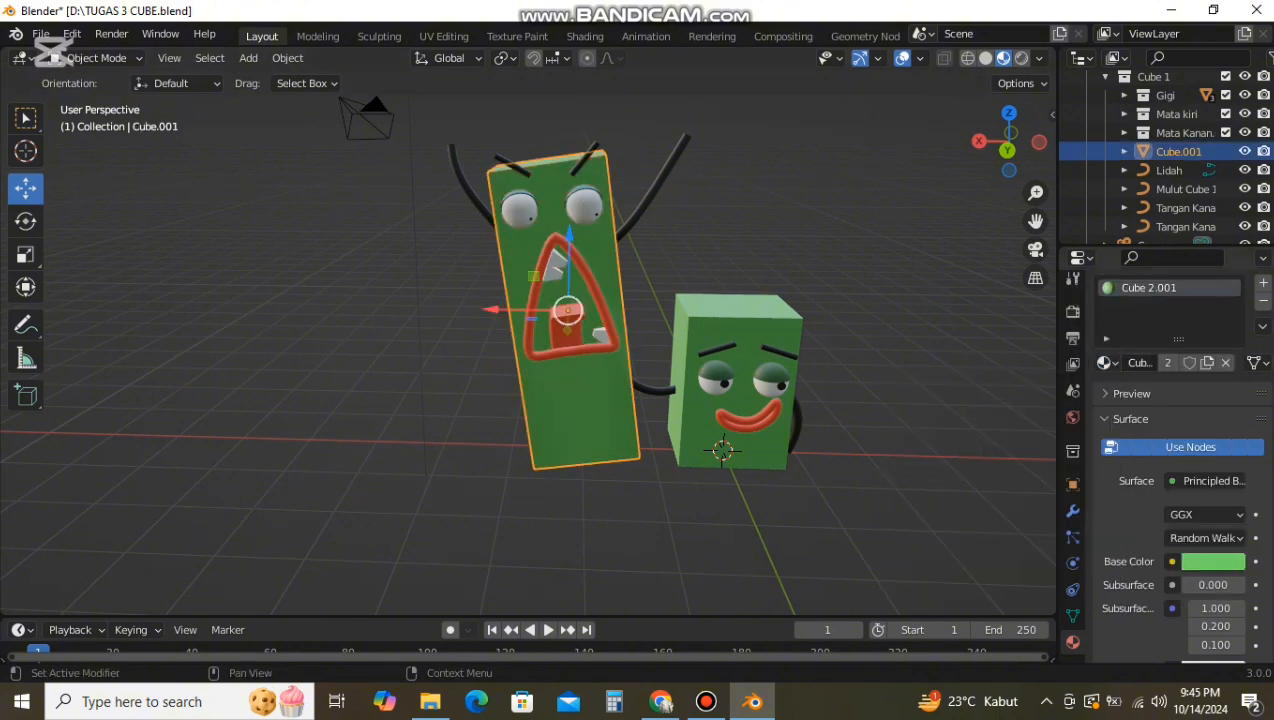
click(1106, 362)
click(990, 515)
click(519, 208)
scroll(519, 209, up, 5)
middle_drag(530, 250, 535, 325)
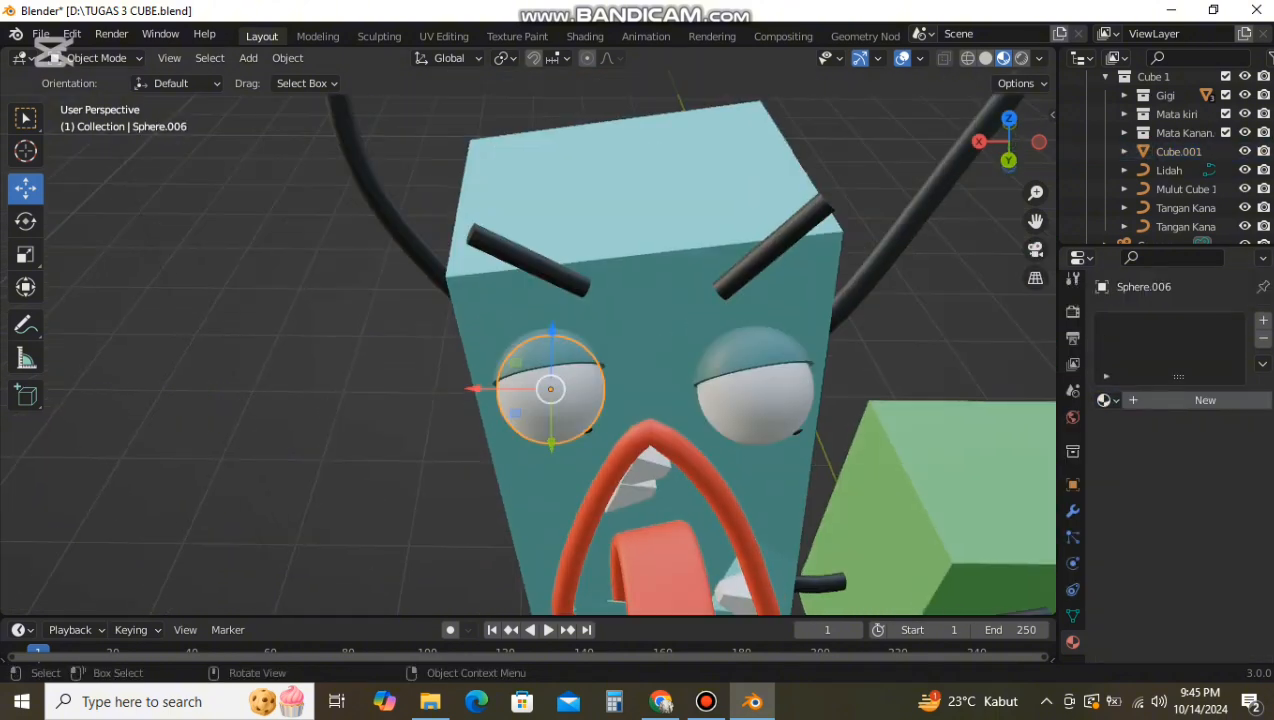
click(750, 354)
middle_drag(750, 360, 735, 290)
scroll(560, 380, down, 4)
Step: Select the faces inside the tall cube's mouth in Edit Mode
click(560, 400)
click(98, 58)
click(98, 99)
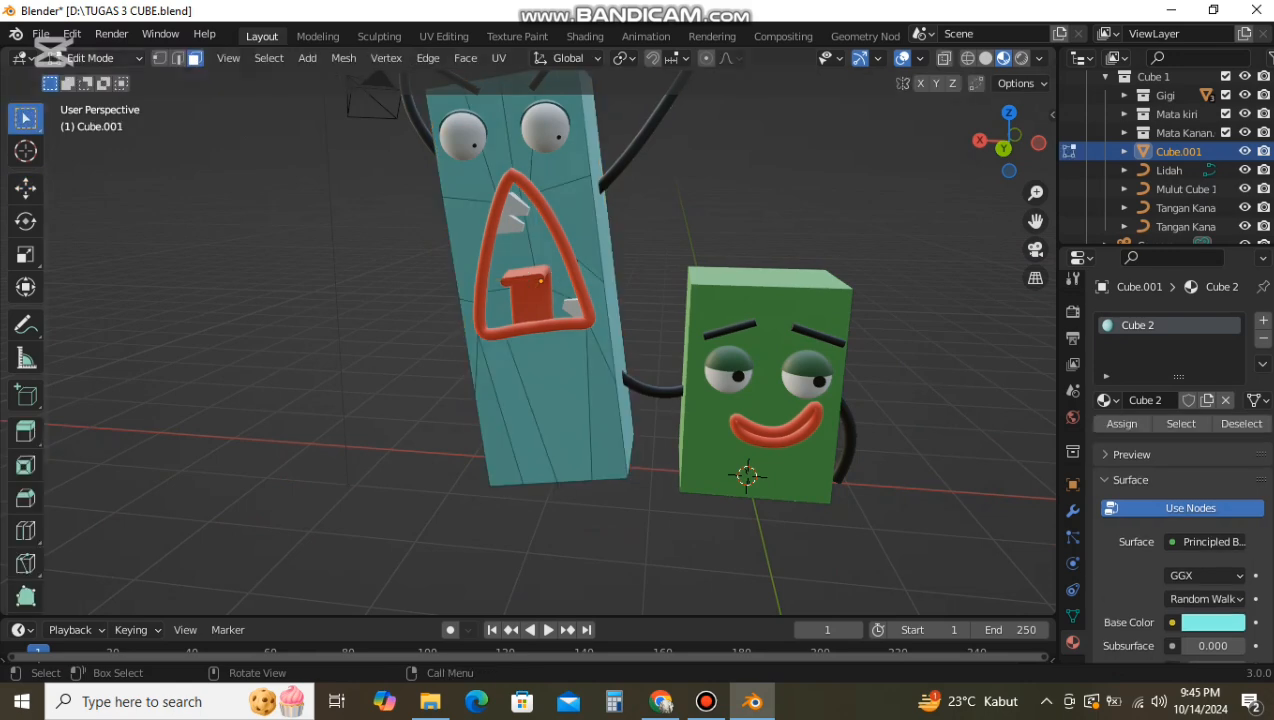
shift+click(510, 245)
shift+click(549, 245)
shift+click(498, 306)
shift+click(560, 300)
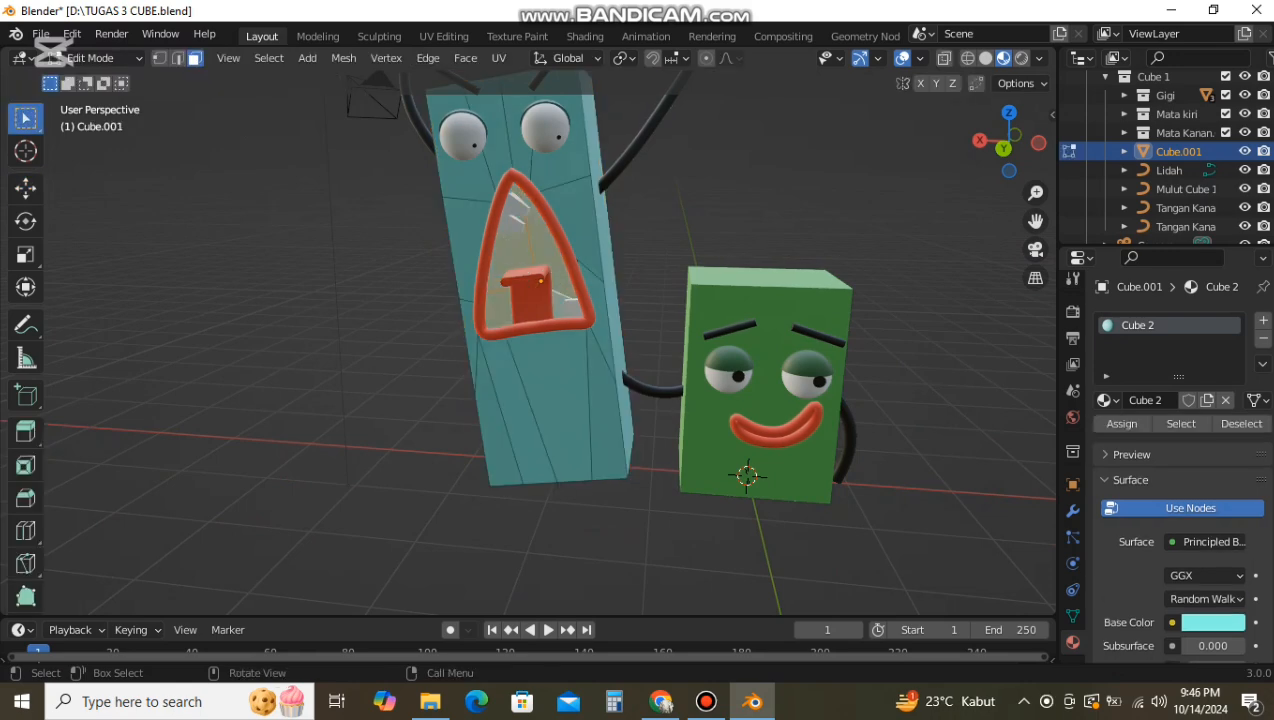
Step: Add a second material slot to the tall cube's body with a new material named Dalam Mulut
click(1263, 320)
click(1263, 338)
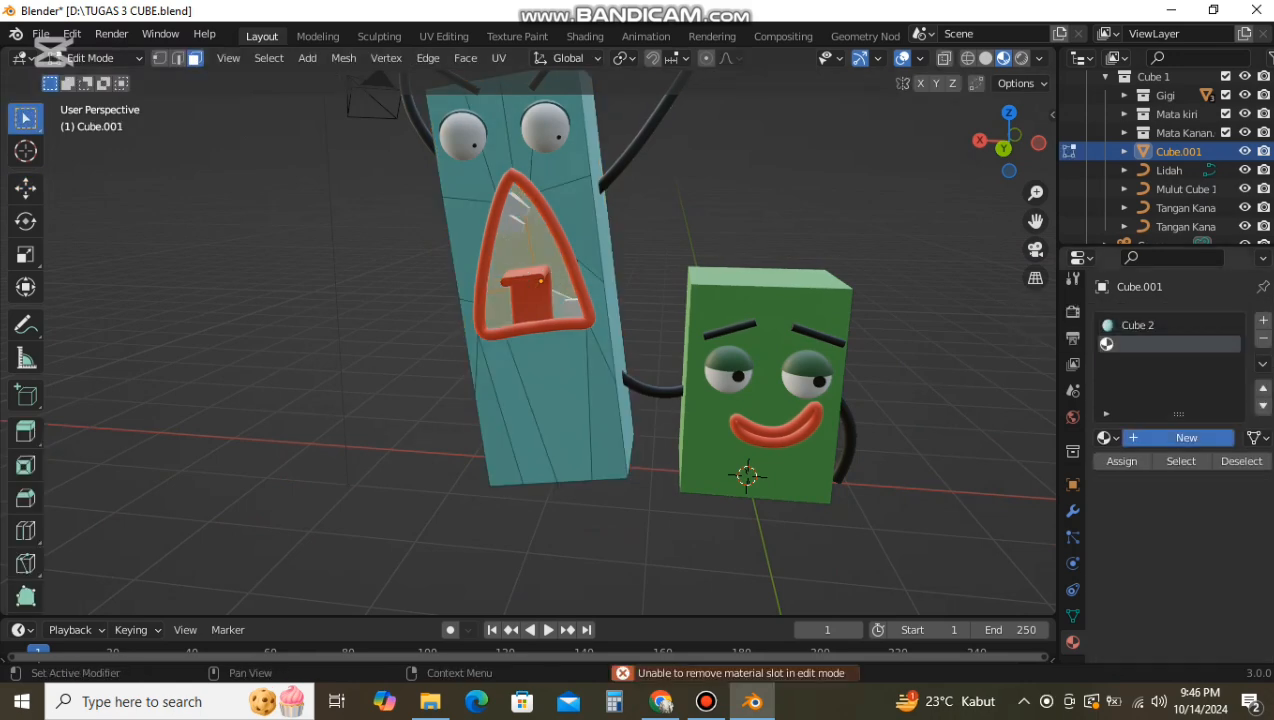
click(1186, 437)
double_click(1152, 343)
text(Dalam Mulut)
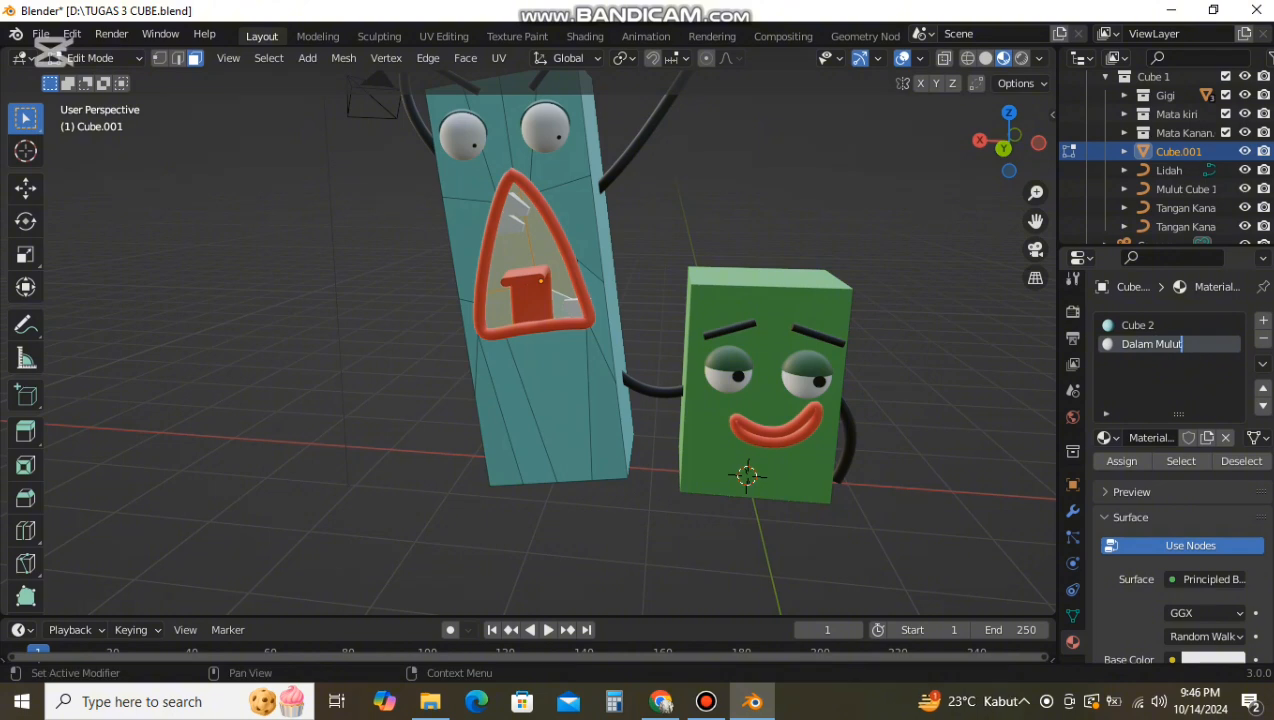
key(Return)
Step: Set the Dalam Mulut base color to an orange-red with hue 0.002 and saturation 0.966
scroll(1195, 540, down, 3)
click(1213, 547)
mouse_move(1156, 405)
mouse_down()
mouse_move(1175, 371)
mouse_move(1145, 403)
mouse_up()
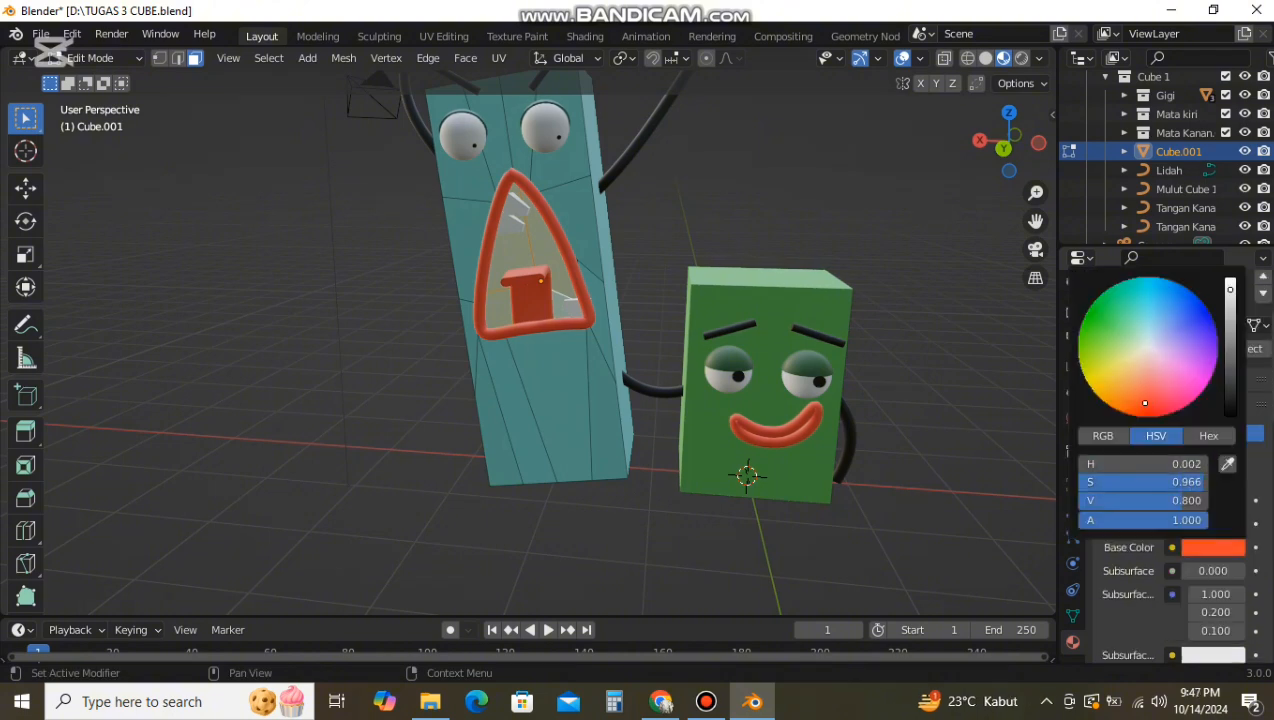
Step: Adjust the Dalam Mulut base color to hue 0.997 and saturation 0.900, and return to Object Mode
click(1213, 547)
drag(1146, 400, 1149, 393)
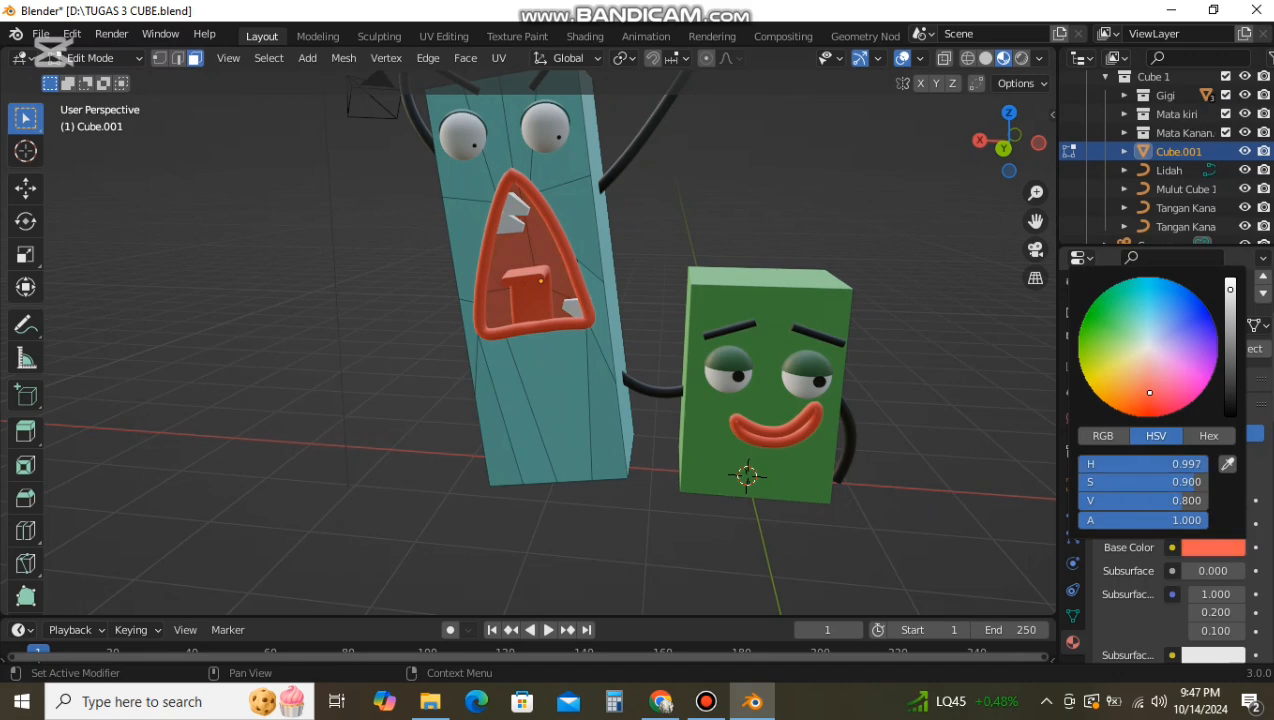
scroll(600, 300, down, 2)
click(90, 58)
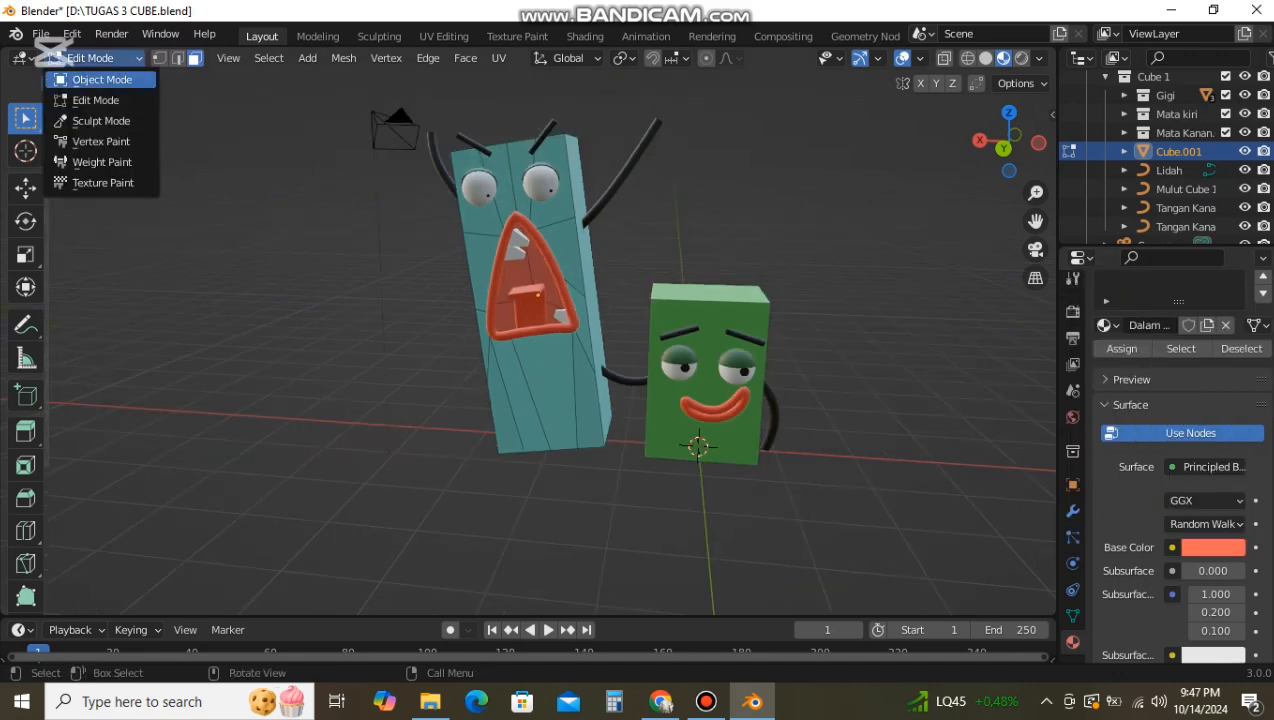
click(102, 79)
Step: Set the Dalam Mulut base color to a fully saturated red with hue 0.000, saturation 1.000 and value 1.000
mouse_move(620, 310)
middle_down()
mouse_move(632, 295)
mouse_move(615, 330)
mouse_move(560, 325)
mouse_move(632, 320)
middle_up()
click(700, 220)
scroll(640, 300, up, 5)
scroll(600, 320, down, 4)
click(590, 375)
click(850, 240)
scroll(1190, 500, up, 2)
click(1213, 599)
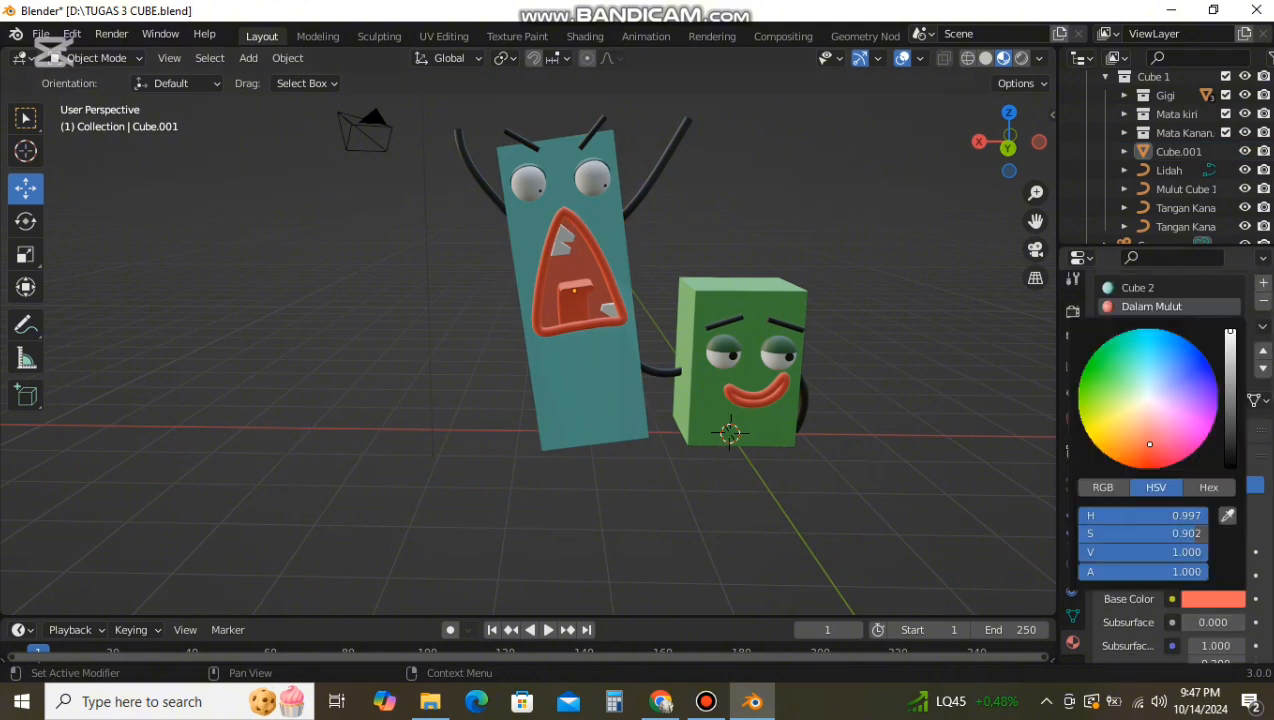
drag(1149, 444, 1148, 469)
click(1213, 599)
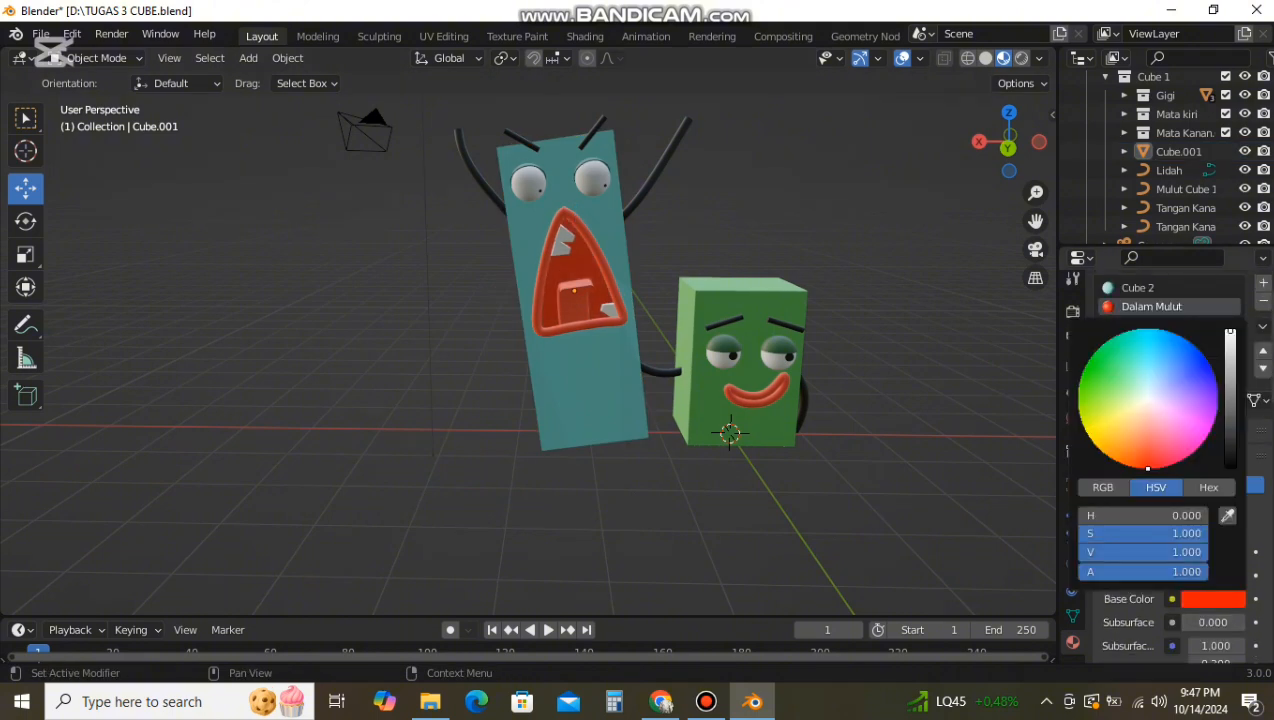
click(1107, 400)
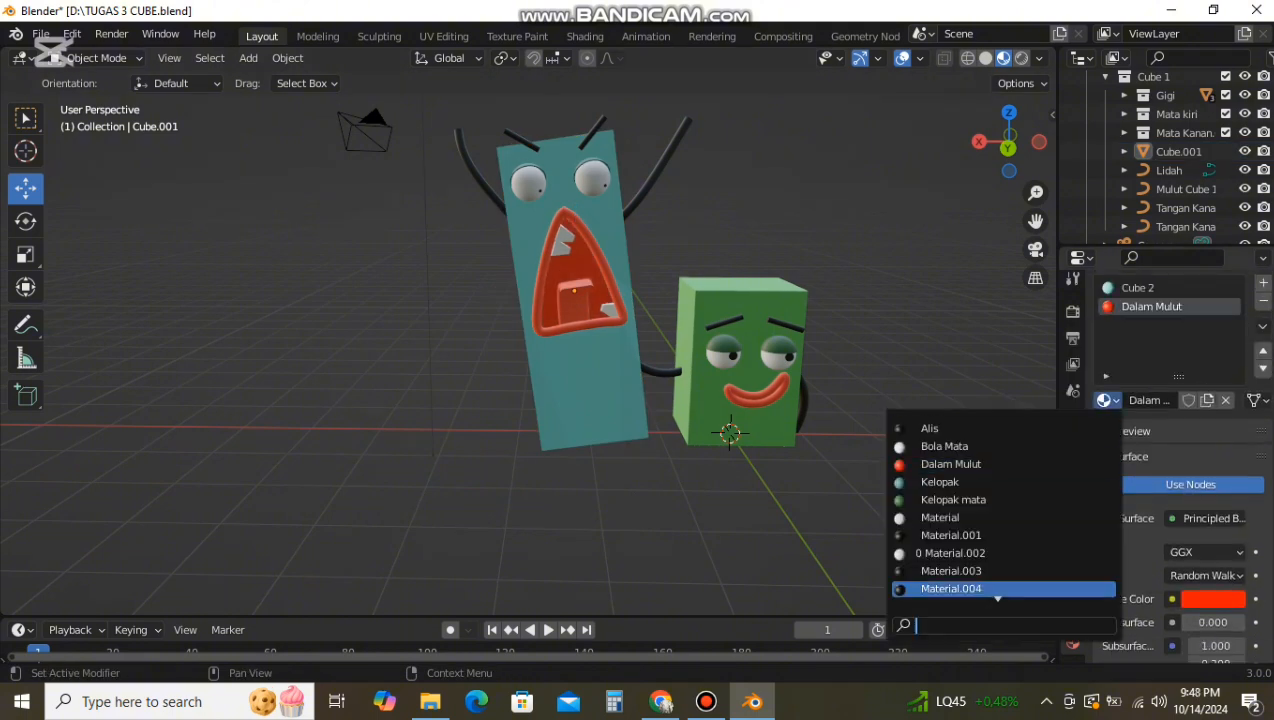
click(998, 590)
click(1107, 400)
click(965, 463)
Step: Swap the tall cube's second material slot to Mulut 2 and set its base color value to 1.000
click(1107, 400)
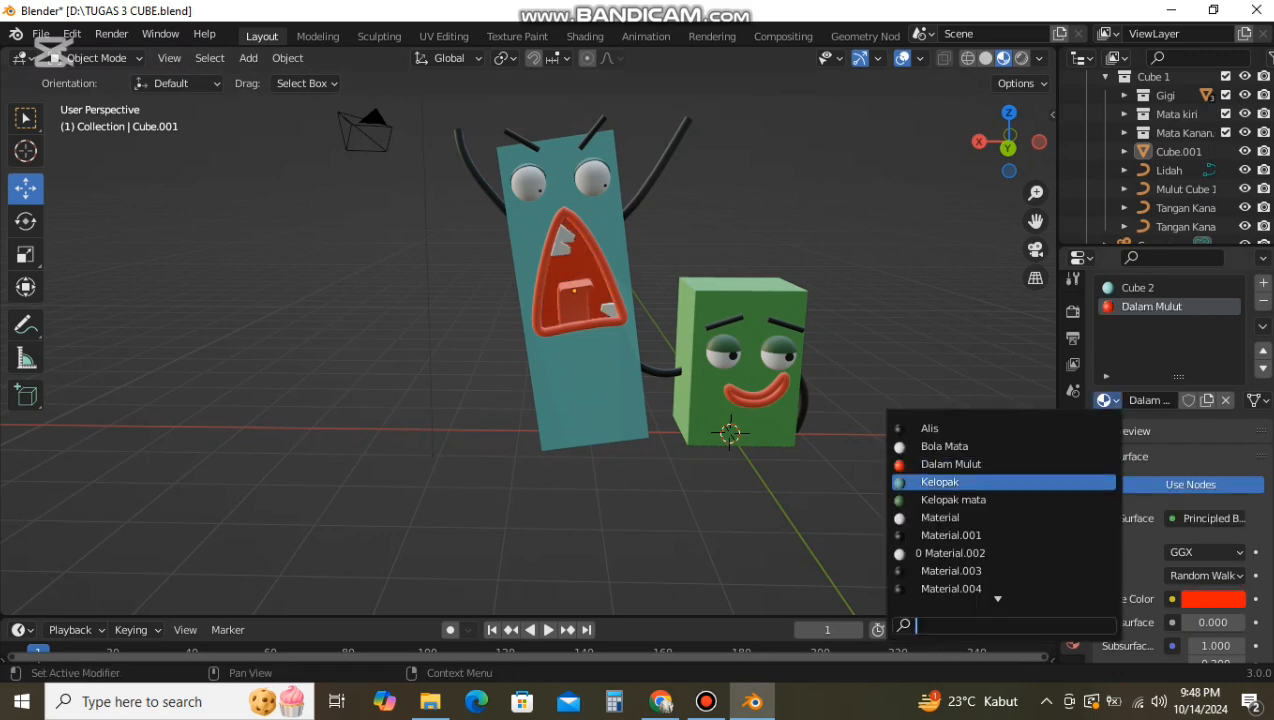
scroll(1000, 540, down, 4)
click(938, 589)
click(1213, 599)
mouse_move(1230, 340)
mouse_down()
mouse_move(1230, 417)
mouse_move(1230, 331)
mouse_up()
click(1213, 599)
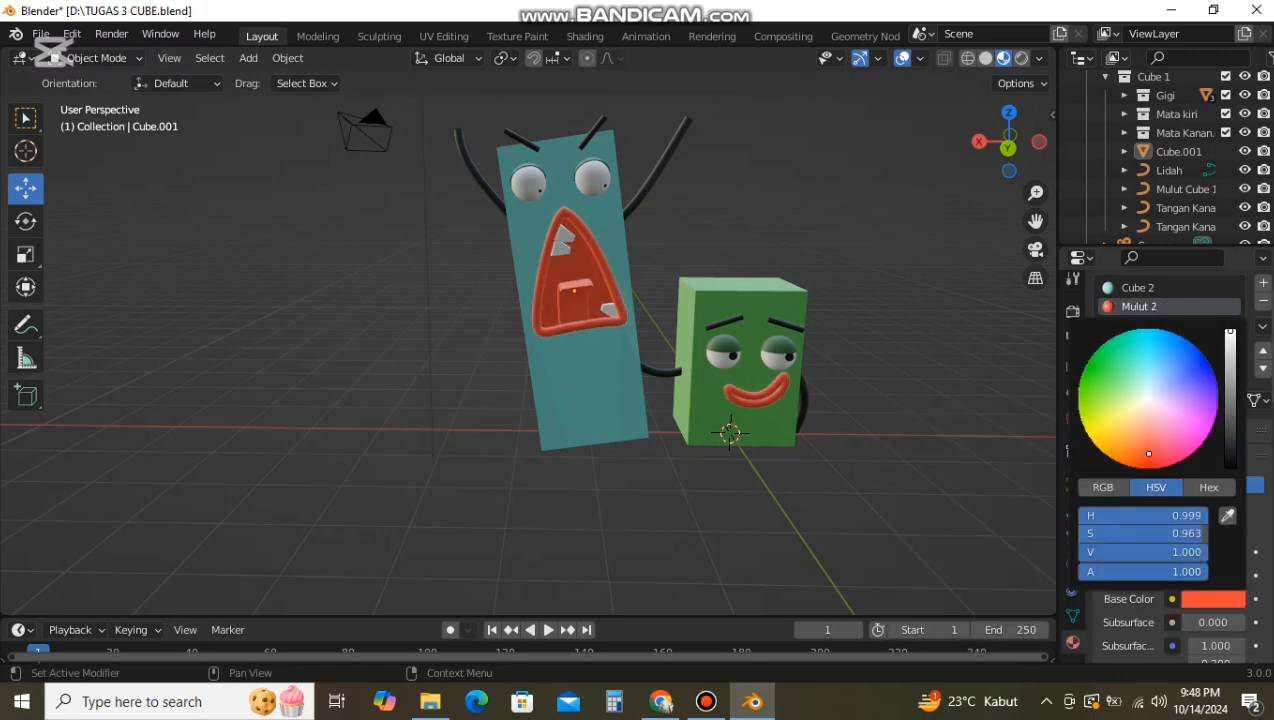
Step: Restore Dalam Mulut in the second slot, set its base color saturation to 0.963 and darken its value
click(1107, 400)
click(940, 440)
click(1213, 599)
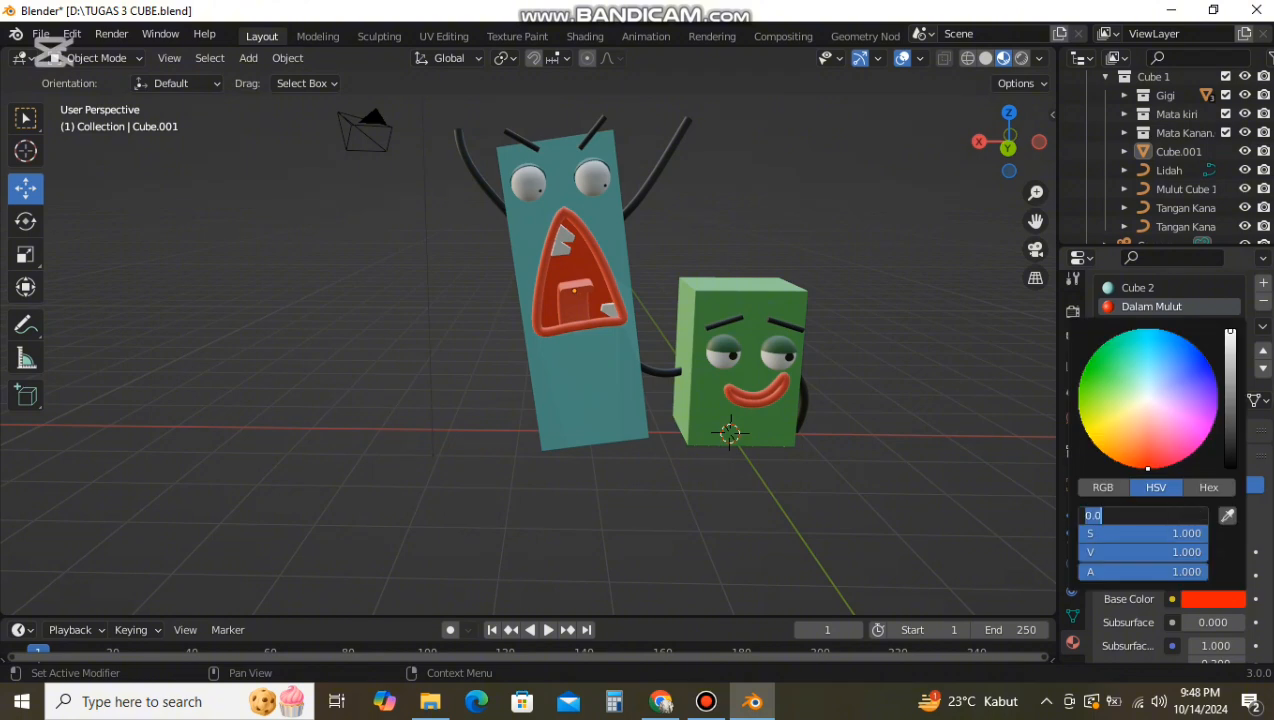
click(1143, 534)
text(0.963)
key(Return)
drag(1230, 332, 1230, 361)
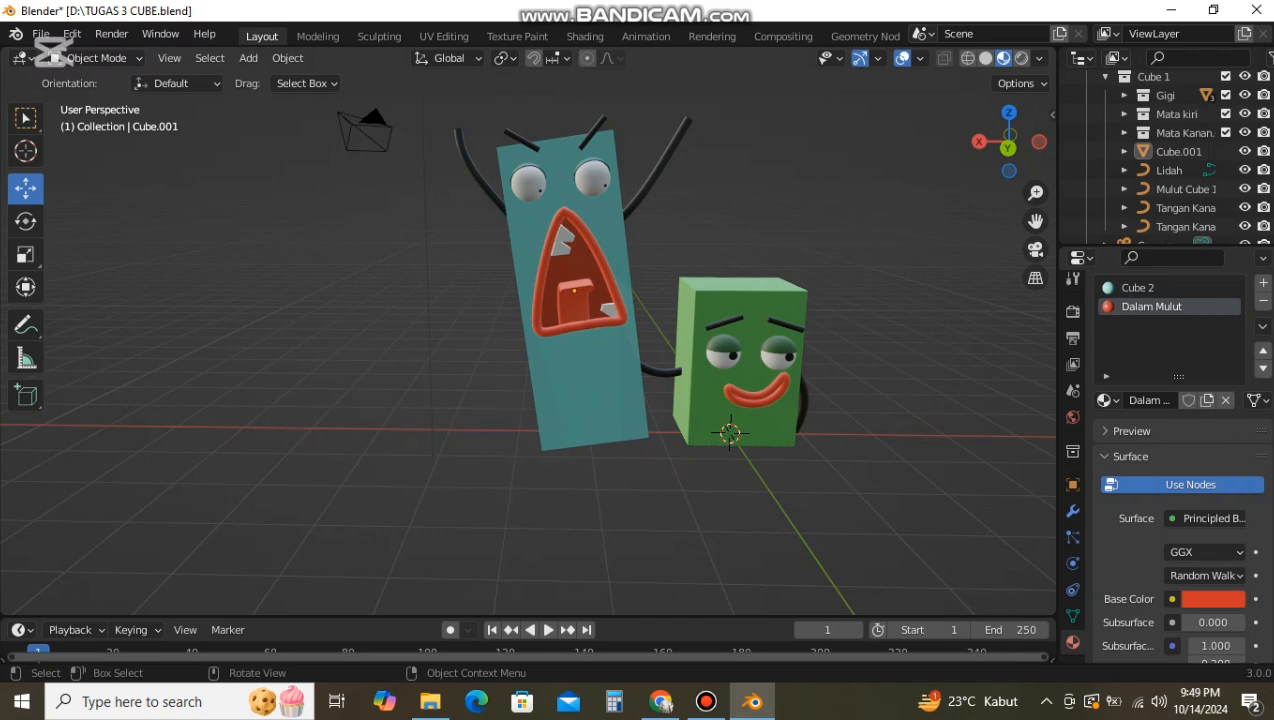
Step: Try to rotate all parts of the tall character in the Cube 1 collection together
middle_drag(560, 300, 560, 270)
drag(450, 83, 660, 393)
click(860, 330)
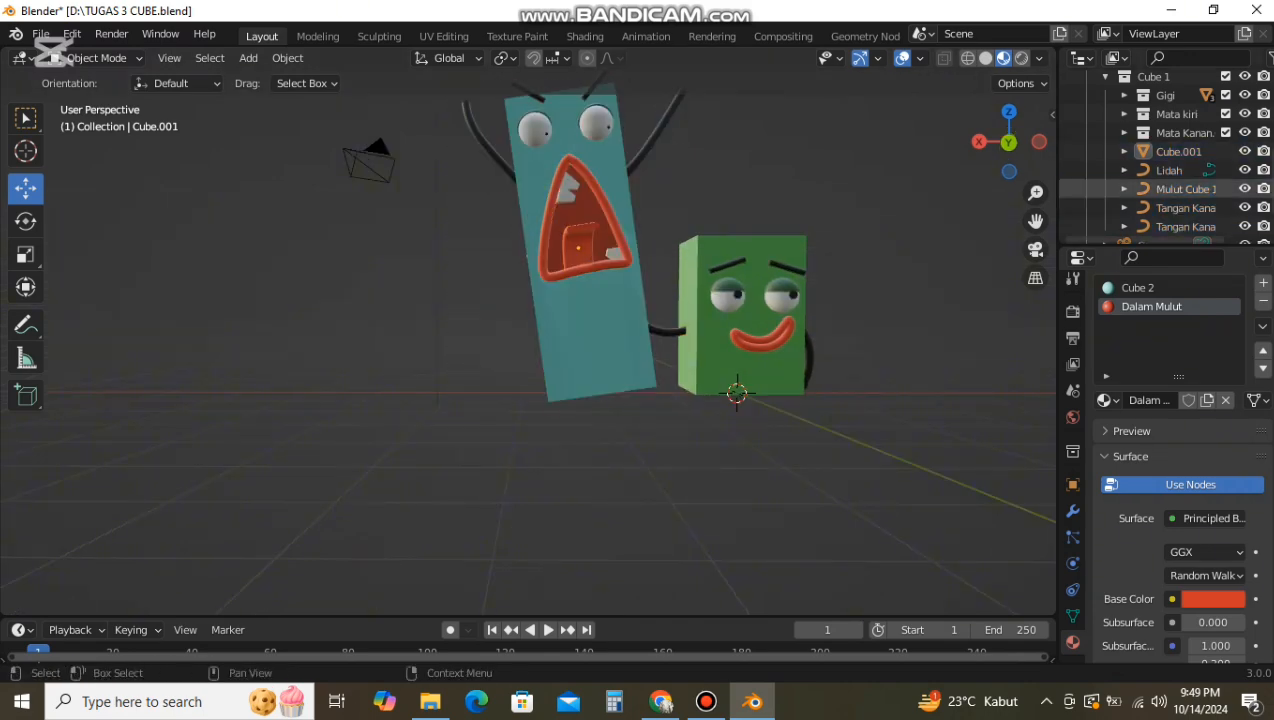
scroll(1150, 188, up, 3)
click(1105, 189)
click(1152, 189)
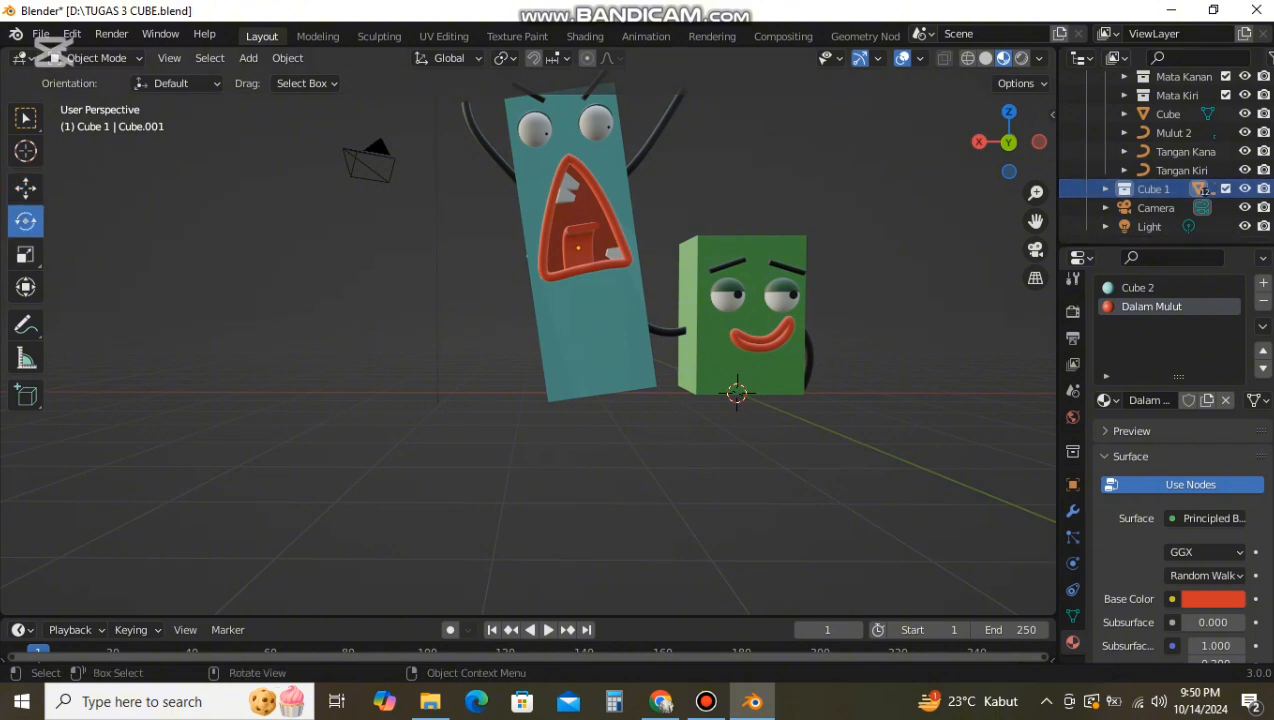
click(26, 221)
click(1124, 208)
click(1165, 208)
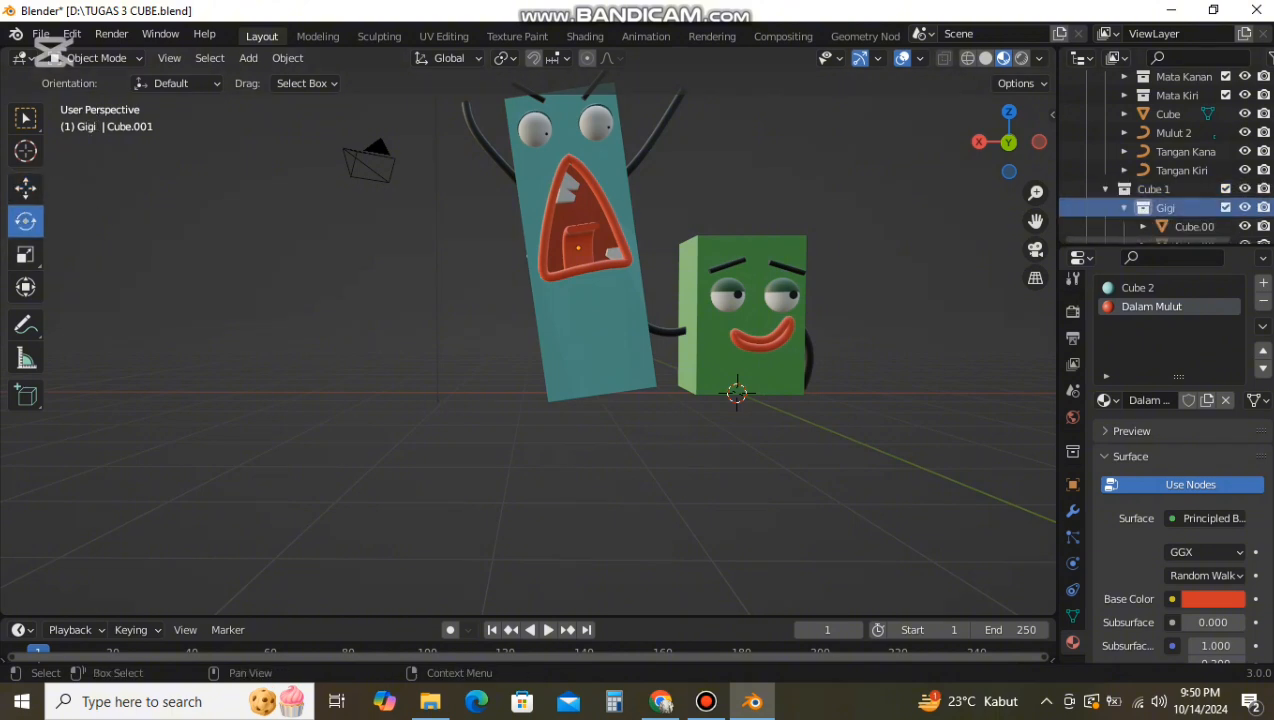
scroll(1165, 190, down, 6)
shift+click(1180, 189)
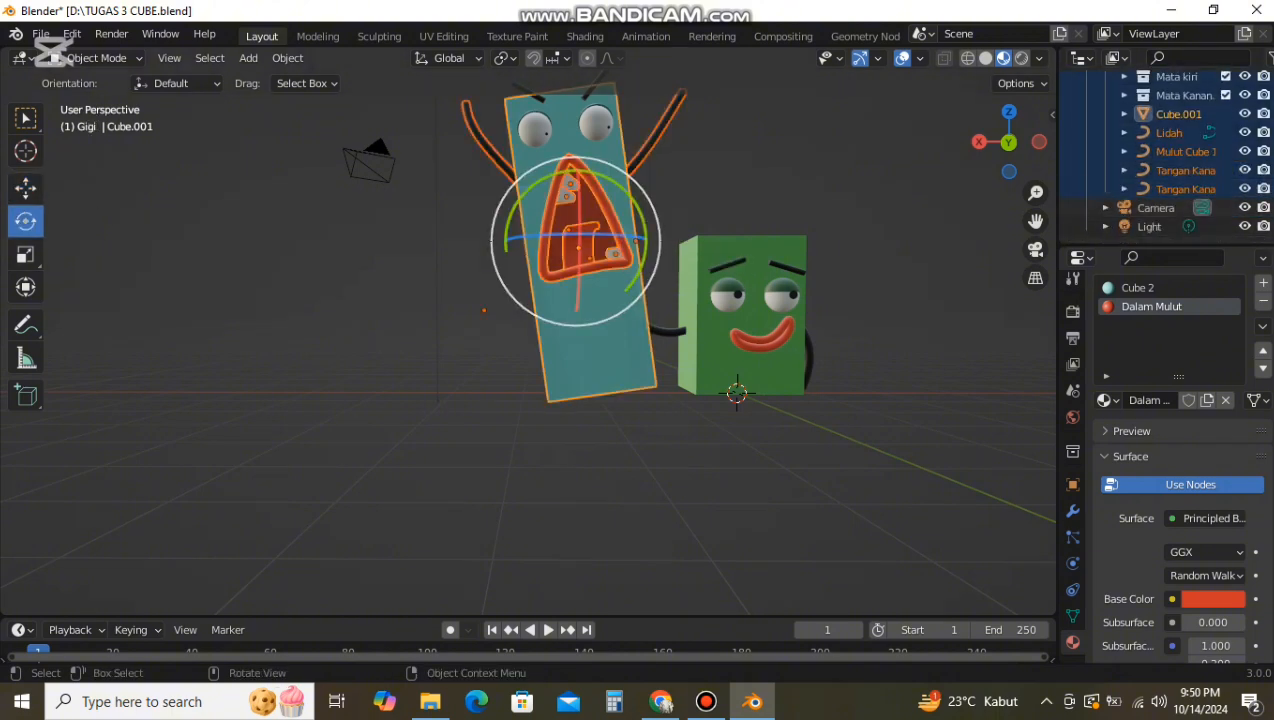
drag(645, 236, 643, 207)
key(ctrl+z)
click(770, 180)
Step: Add a plane mesh as a floor and scale it up by 4.878
mouse_move(770, 190)
middle_down()
mouse_move(740, 196)
mouse_move(752, 194)
middle_up()
scroll(752, 194, down, 4)
click(706, 702)
key(shift+a)
mouse_move(643, 299)
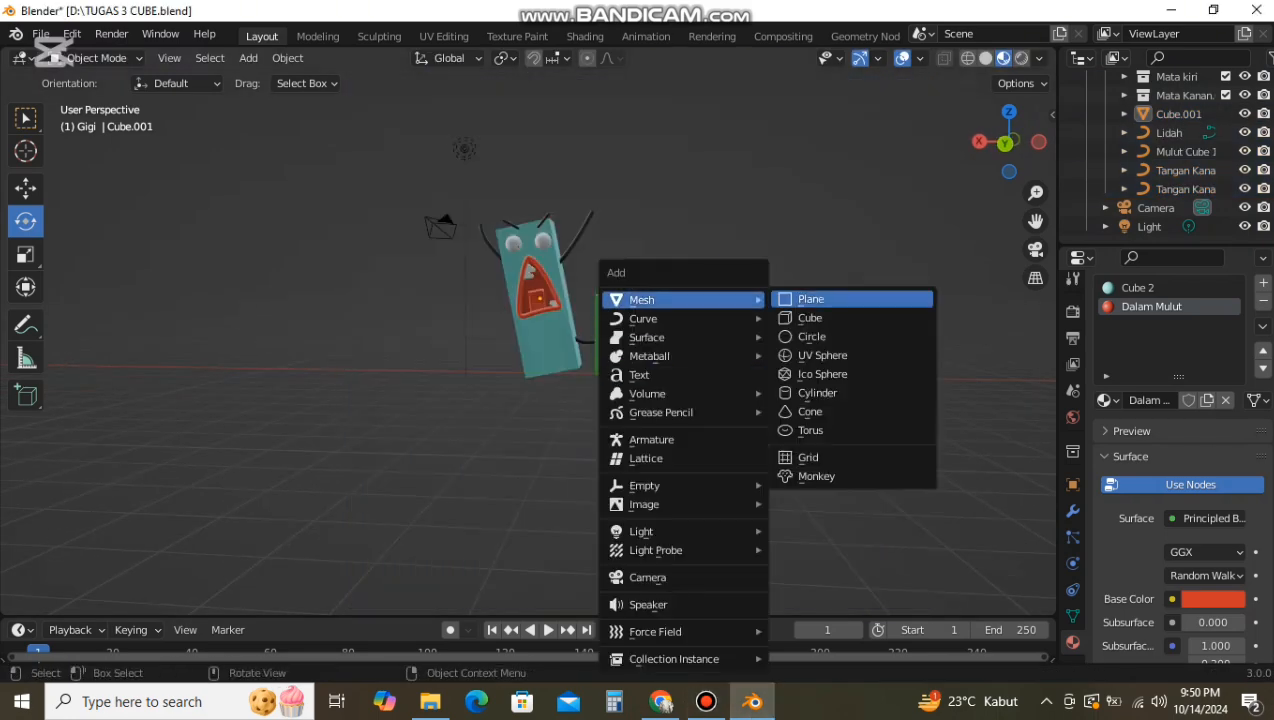
click(811, 298)
click(25, 118)
key(s)
click(219, 276)
Step: Move the floor plane freehand so that it lies around the bases of the two cube characters
key(g)
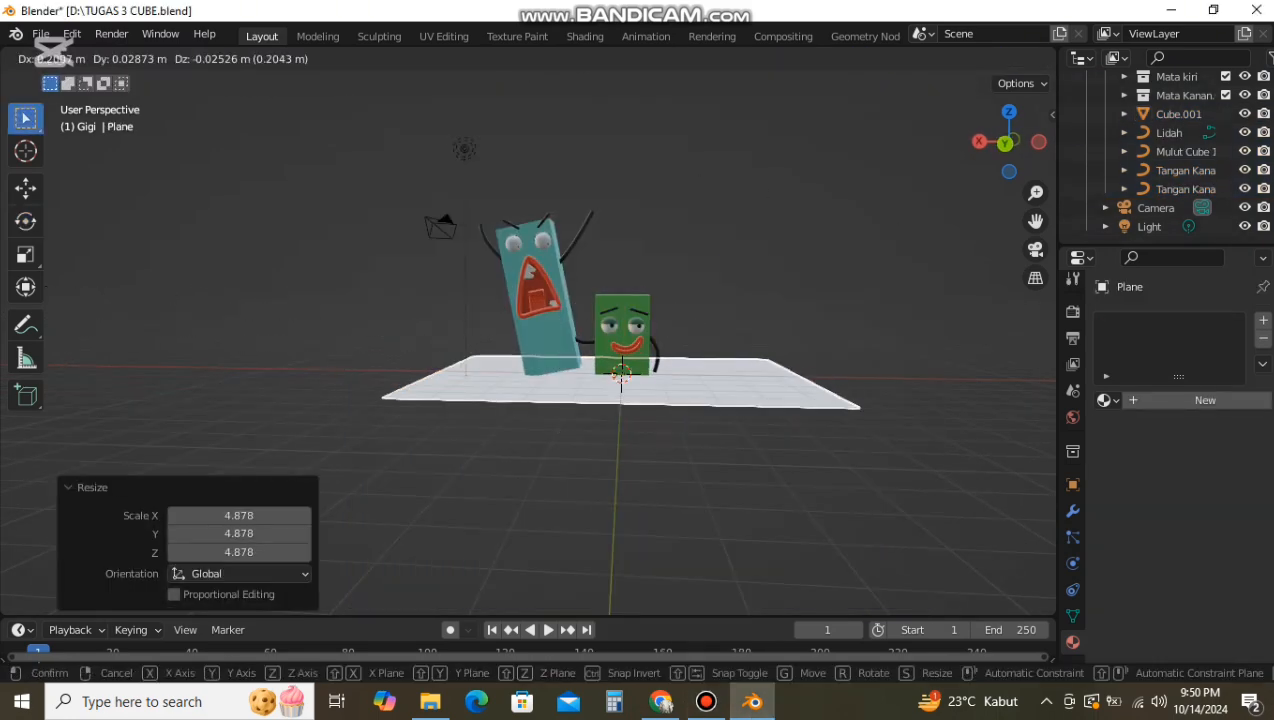
click(600, 390)
scroll(535, 450, up, 4)
mouse_move(600, 390)
middle_down()
mouse_move(535, 450)
mouse_move(610, 395)
mouse_move(570, 345)
mouse_move(590, 360)
mouse_move(290, 375)
mouse_move(600, 385)
middle_up()
key(g)
click(570, 335)
key(g)
click(595, 350)
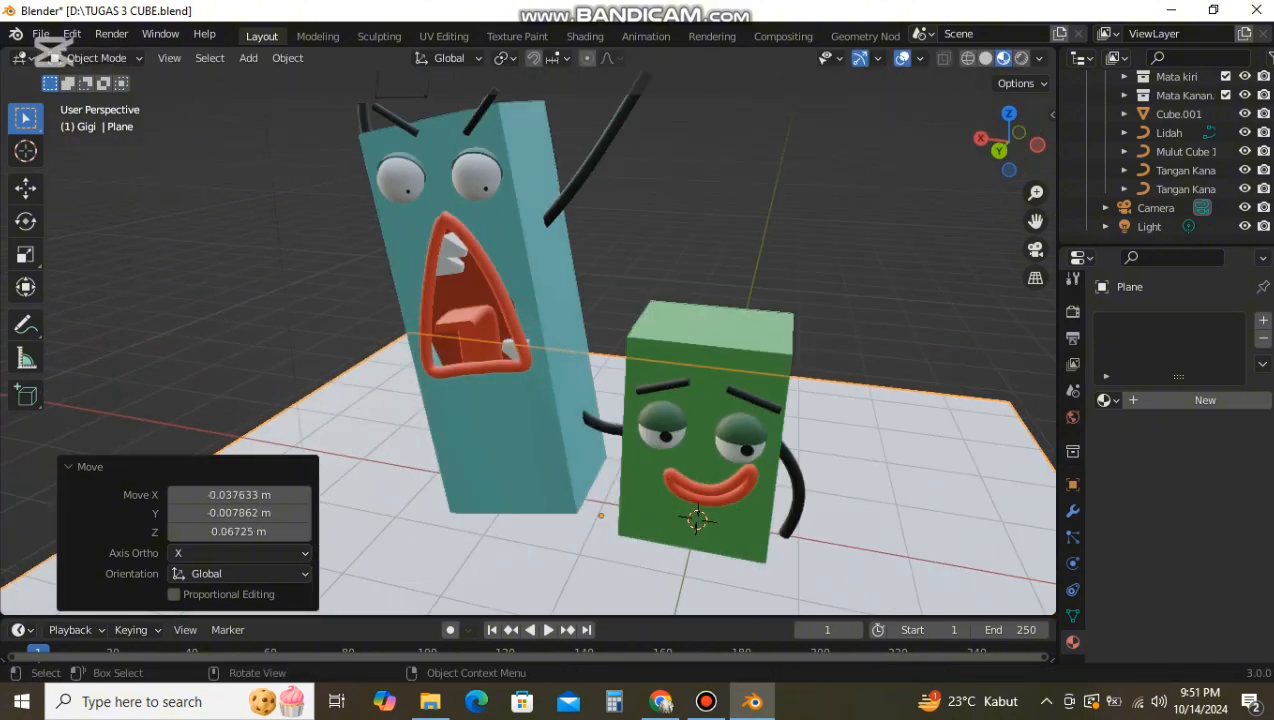
key(g)
click(603, 360)
Step: Try to select the parts of both cube characters in the Outliner and lower them together toward the plane
scroll(1182, 140, up, 4)
scroll(1182, 133, up, 2)
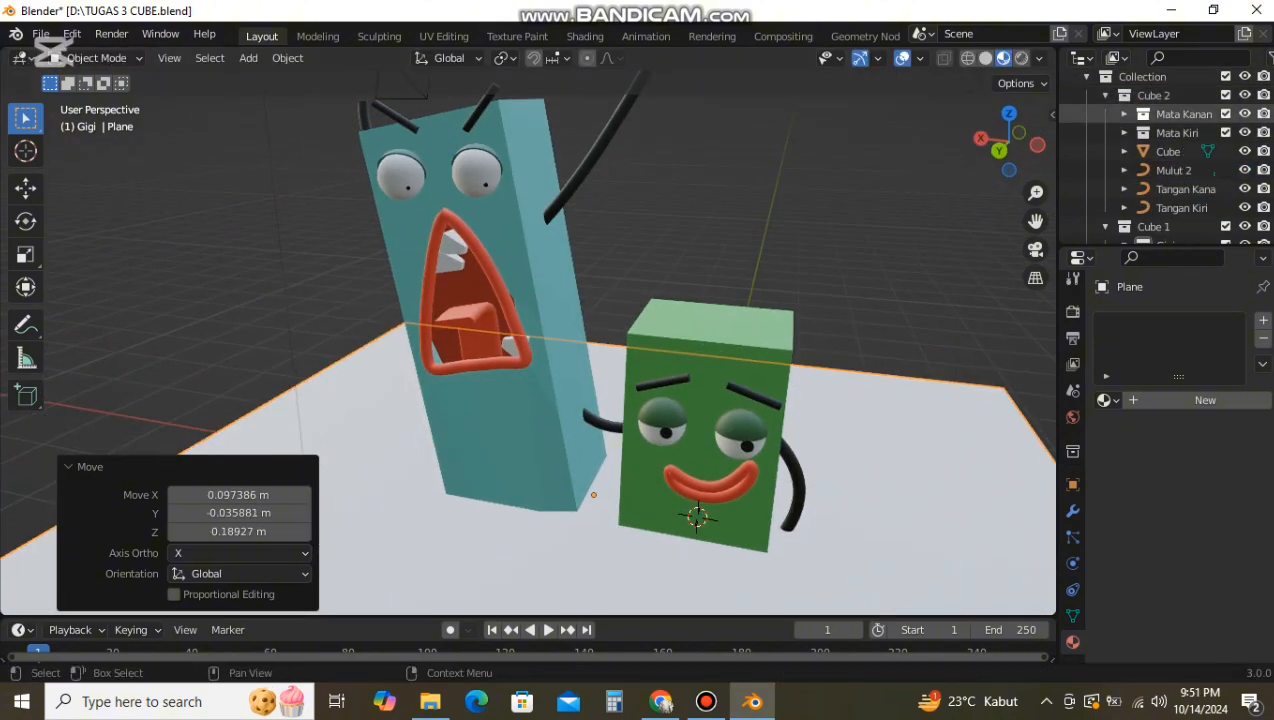
shift+click(1182, 115)
scroll(1182, 120, down, 7)
shift+click(1182, 188)
scroll(1182, 180, up, 8)
shift+click(1182, 137)
scroll(1182, 150, down, 7)
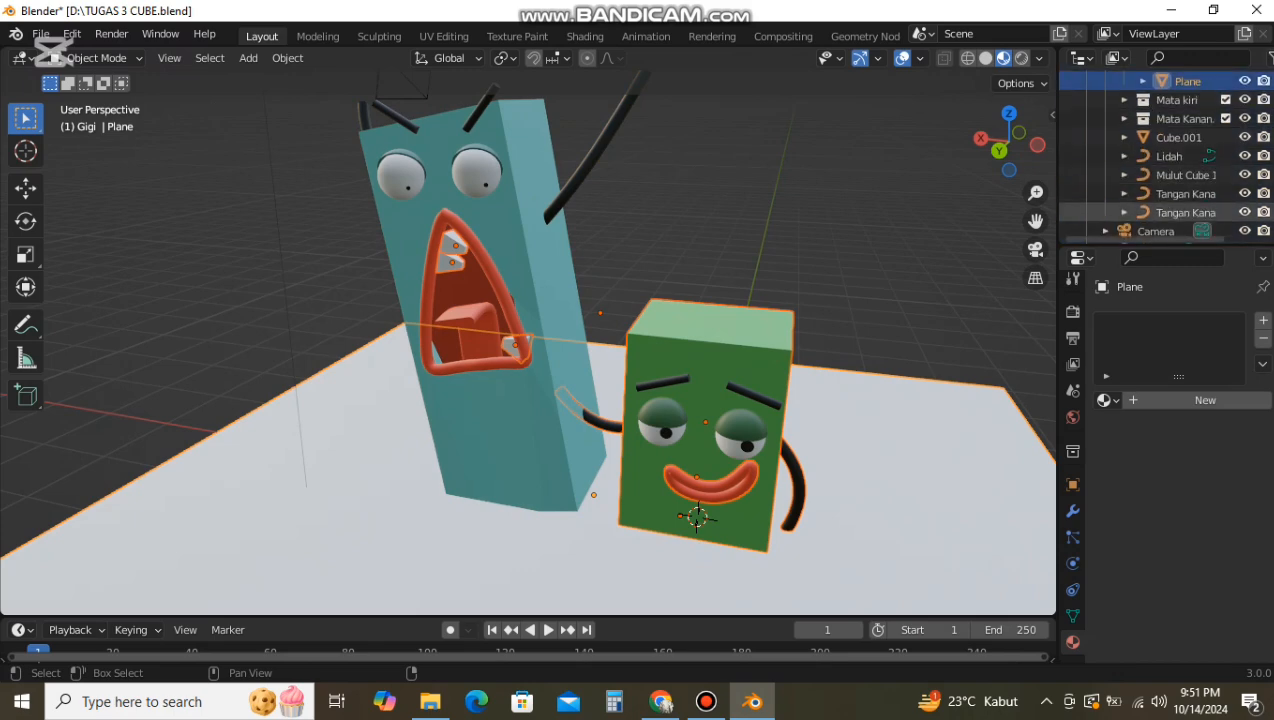
shift+click(1184, 213)
click(25, 188)
drag(504, 286, 505, 333)
scroll(560, 400, down, 2)
click(850, 455)
Step: Try to take the plane out of the Gigi collection and reselect all the character parts
scroll(1182, 190, down, 1)
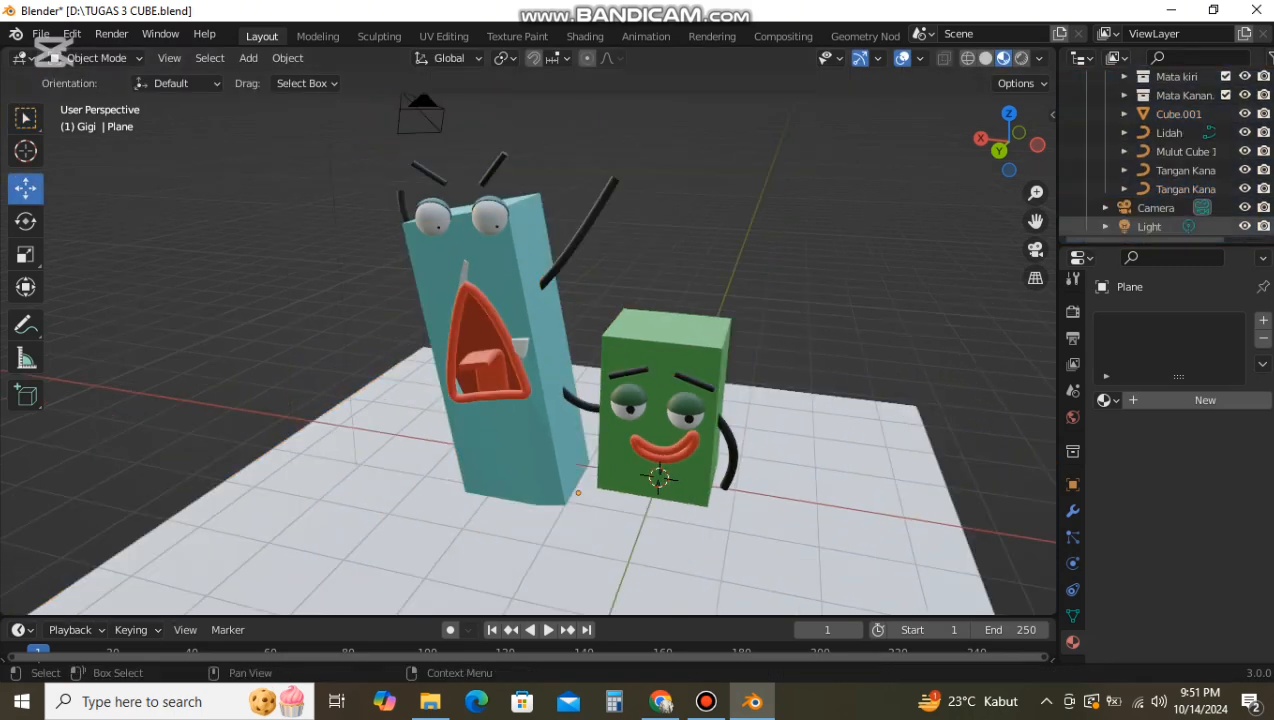
scroll(1182, 190, up, 6)
click(1182, 136)
click(1124, 136)
scroll(1182, 194, down, 1)
scroll(1182, 194, down, 5)
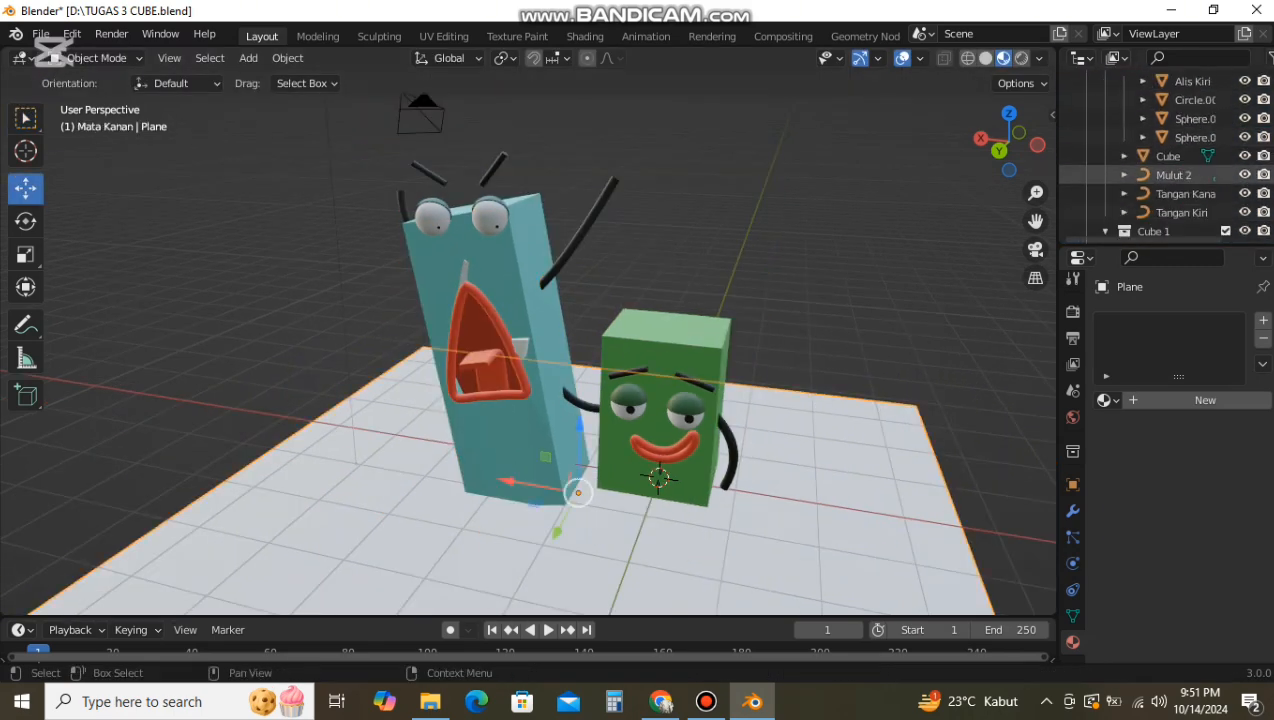
scroll(1182, 194, up, 7)
scroll(1182, 156, down, 6)
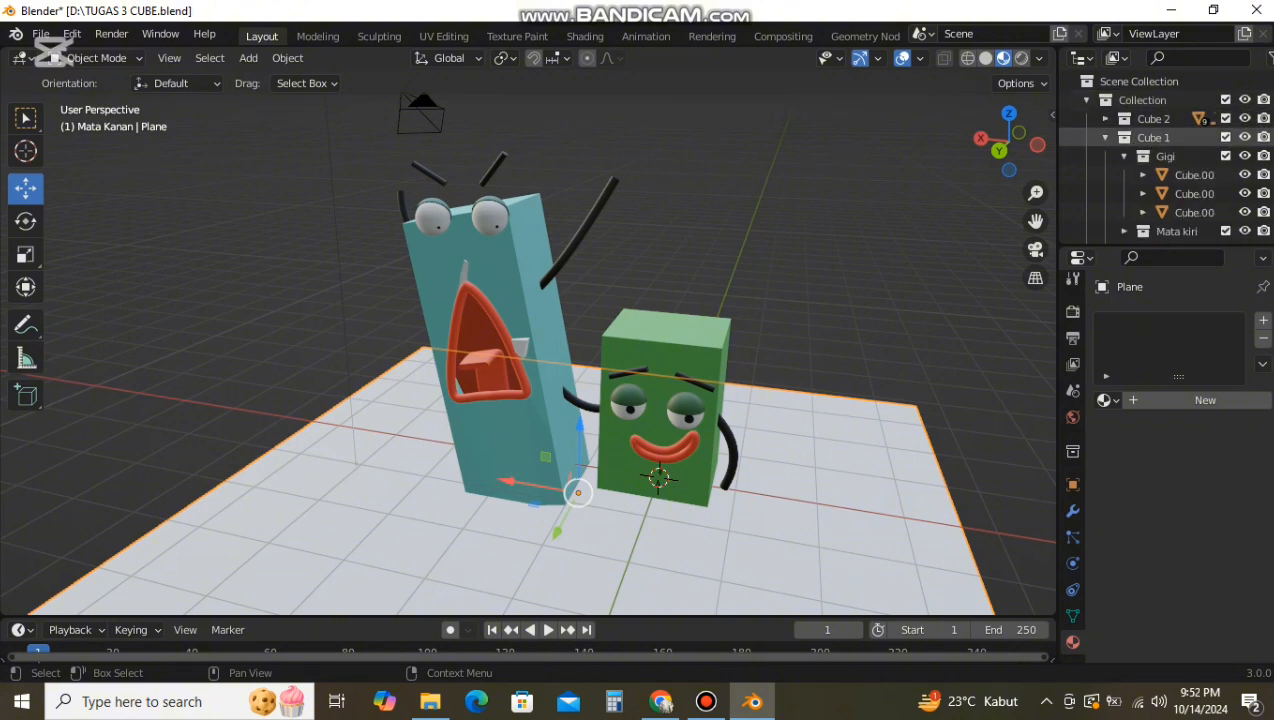
scroll(1182, 156, up, 7)
click(1182, 137)
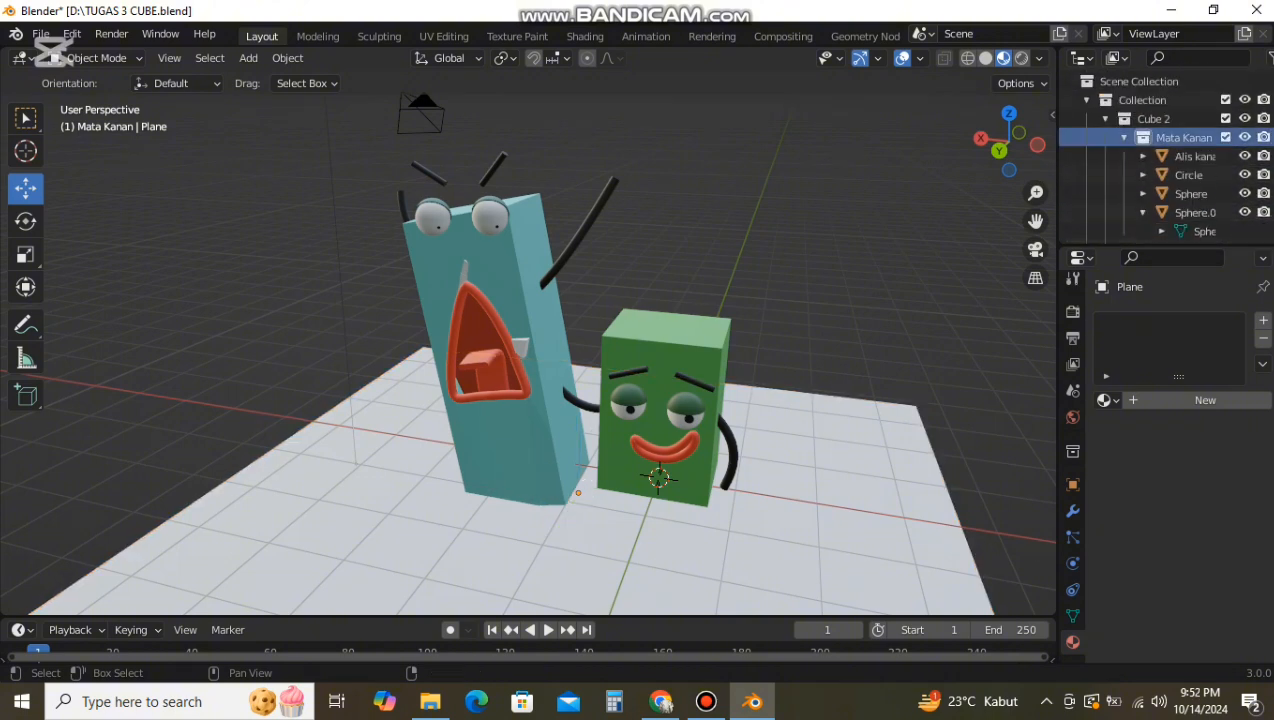
scroll(1182, 156, down, 6)
shift+click(1184, 170)
click(880, 260)
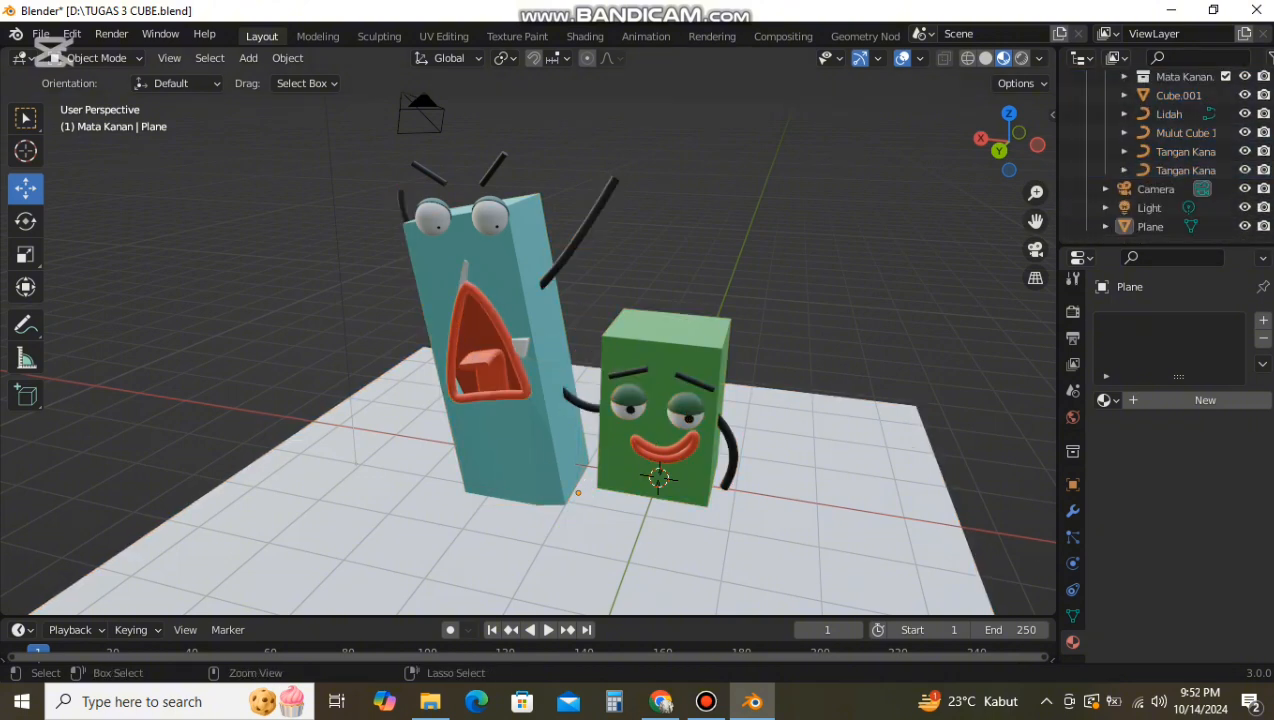
Step: Undo the recent Outliner changes and the lowering of the character parts
key(ctrl+z)
key(ctrl+z)
key(ctrl+z)
key(ctrl+z)
Step: Move the plane from the Gigi collection into the main Collection and collapse the character collections
middle_drag(880, 260, 930, 235)
click(890, 248)
middle_drag(880, 420, 876, 424)
click(876, 424)
scroll(1172, 208, up, 8)
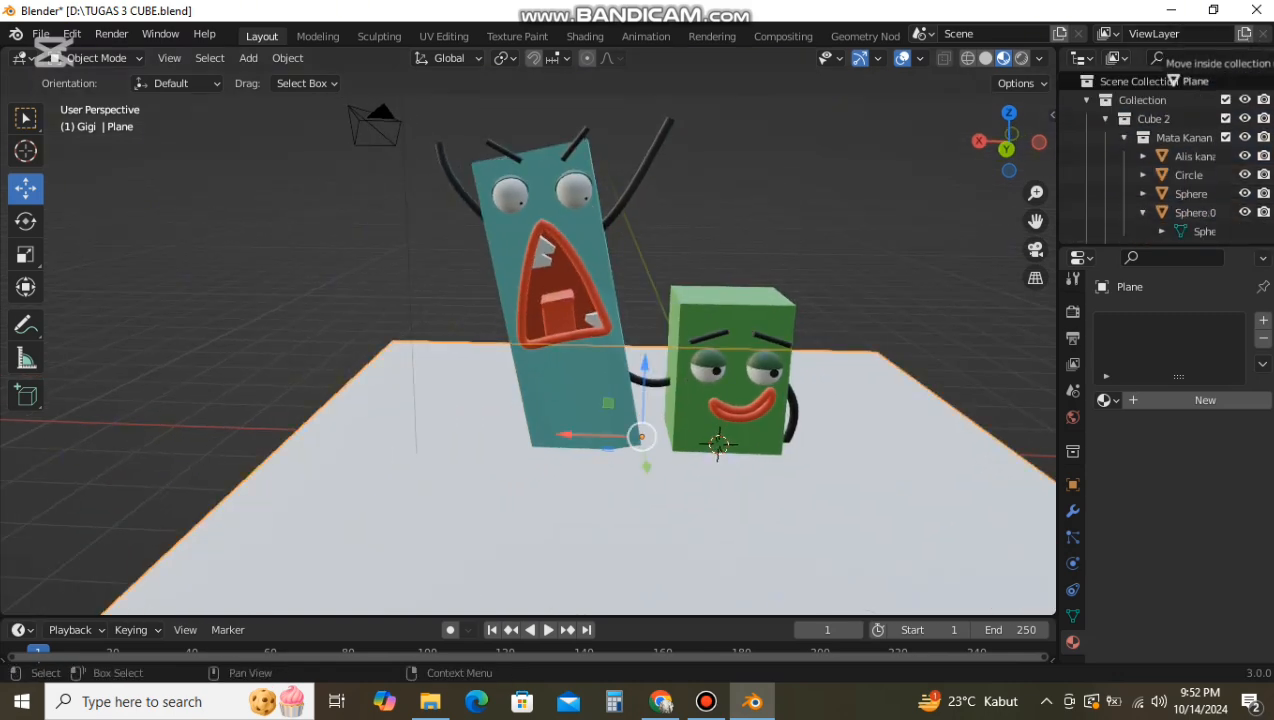
click(1124, 137)
click(1105, 118)
Step: Adjust the plane's height along Z so that it meets the bottoms of both cube characters
mouse_move(645, 365)
mouse_down()
mouse_move(639, 492)
mouse_move(645, 371)
mouse_move(644, 383)
mouse_up()
click(860, 300)
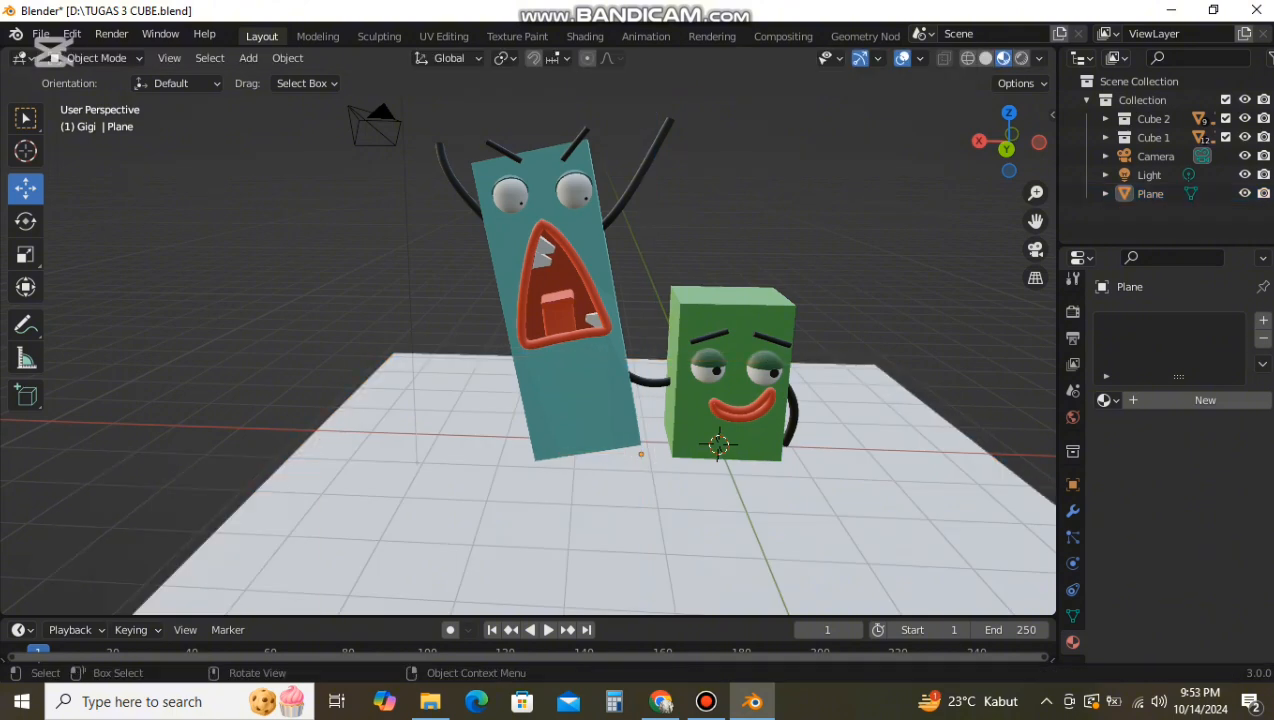
mouse_move(860, 300)
middle_down()
mouse_move(812, 260)
mouse_move(850, 280)
middle_up()
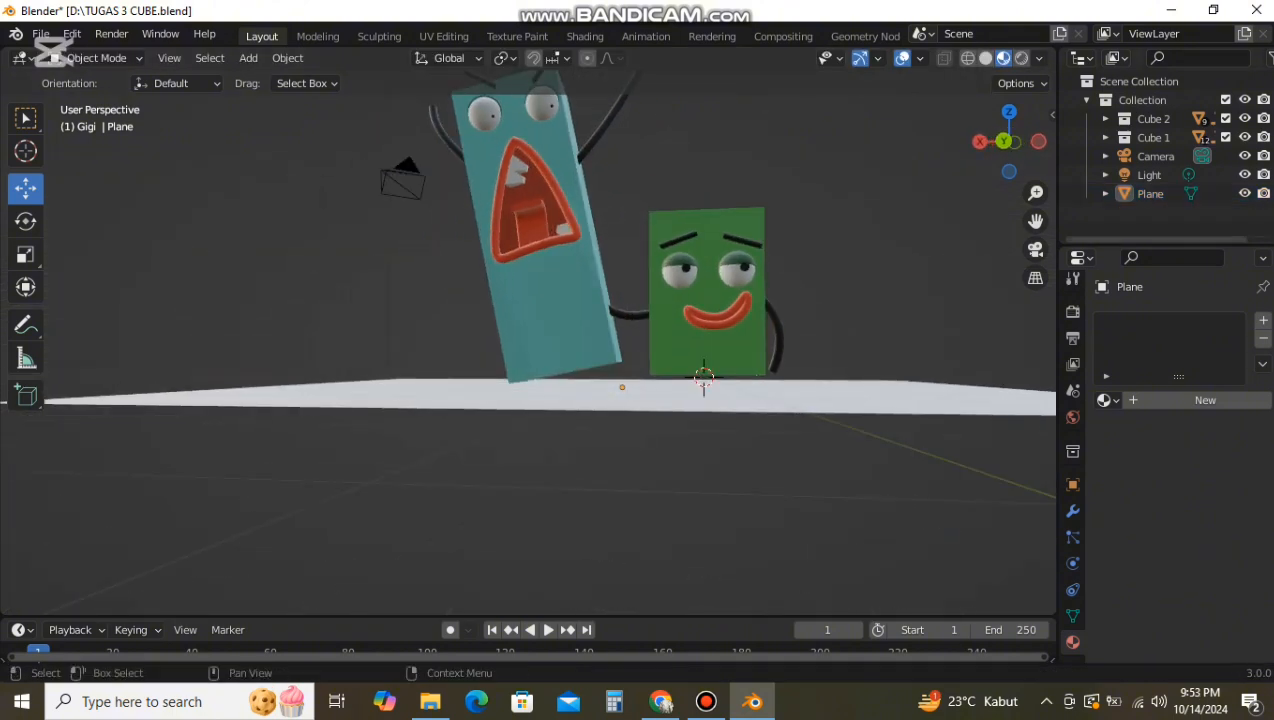
click(1150, 194)
drag(622, 313, 622, 305)
click(850, 300)
middle_drag(850, 300, 838, 328)
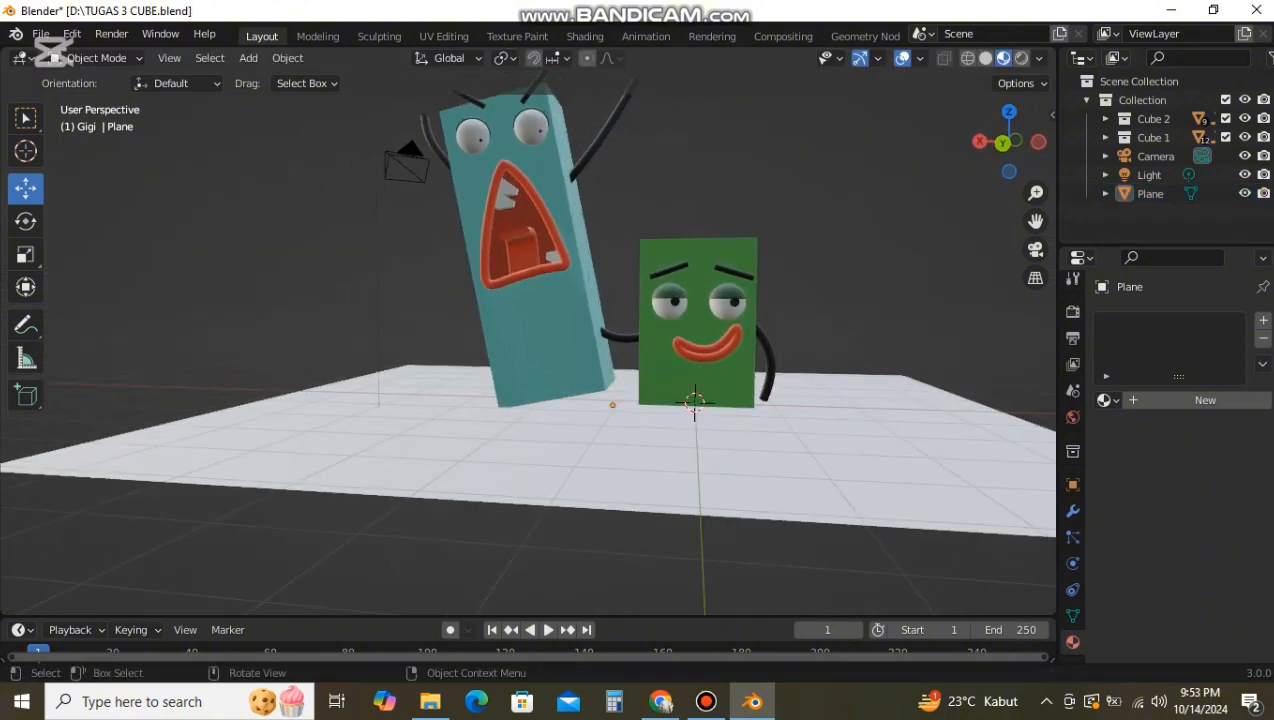
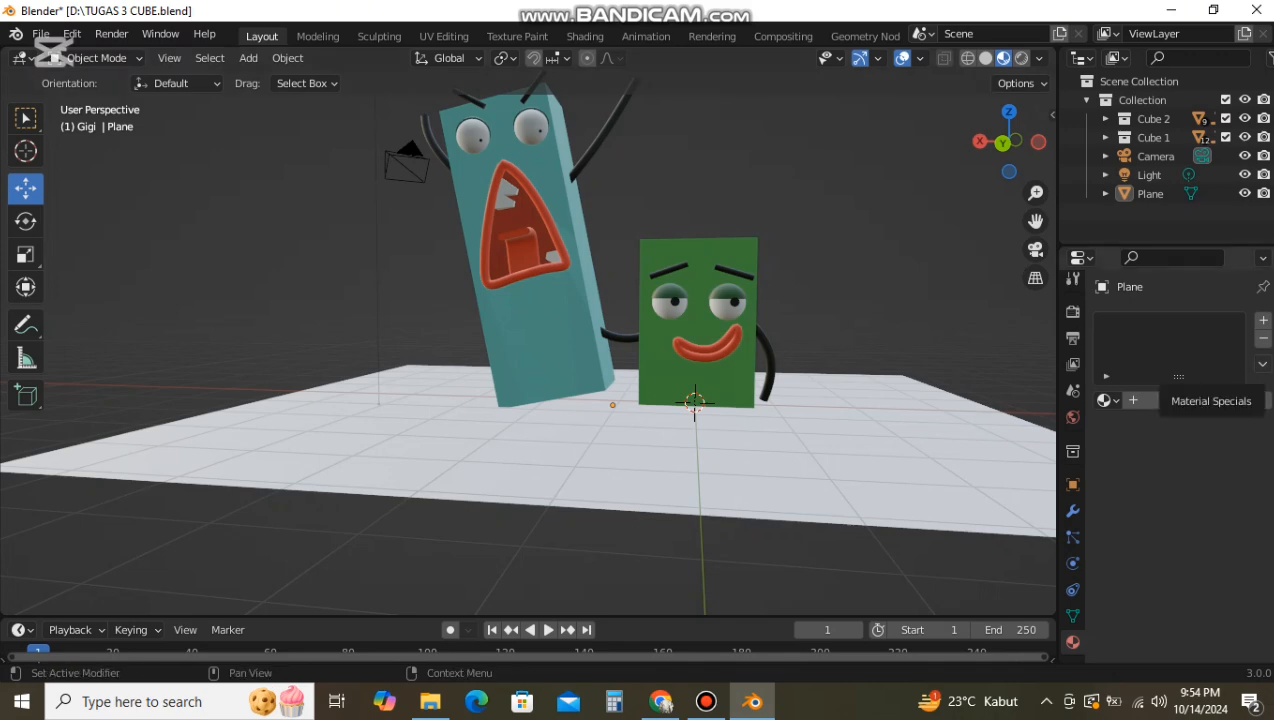
Step: Scale the floor plane by 2.981 along Y, and resize it along X as well
scroll(640, 350, down, 4)
middle_drag(640, 350, 645, 463)
click(685, 465)
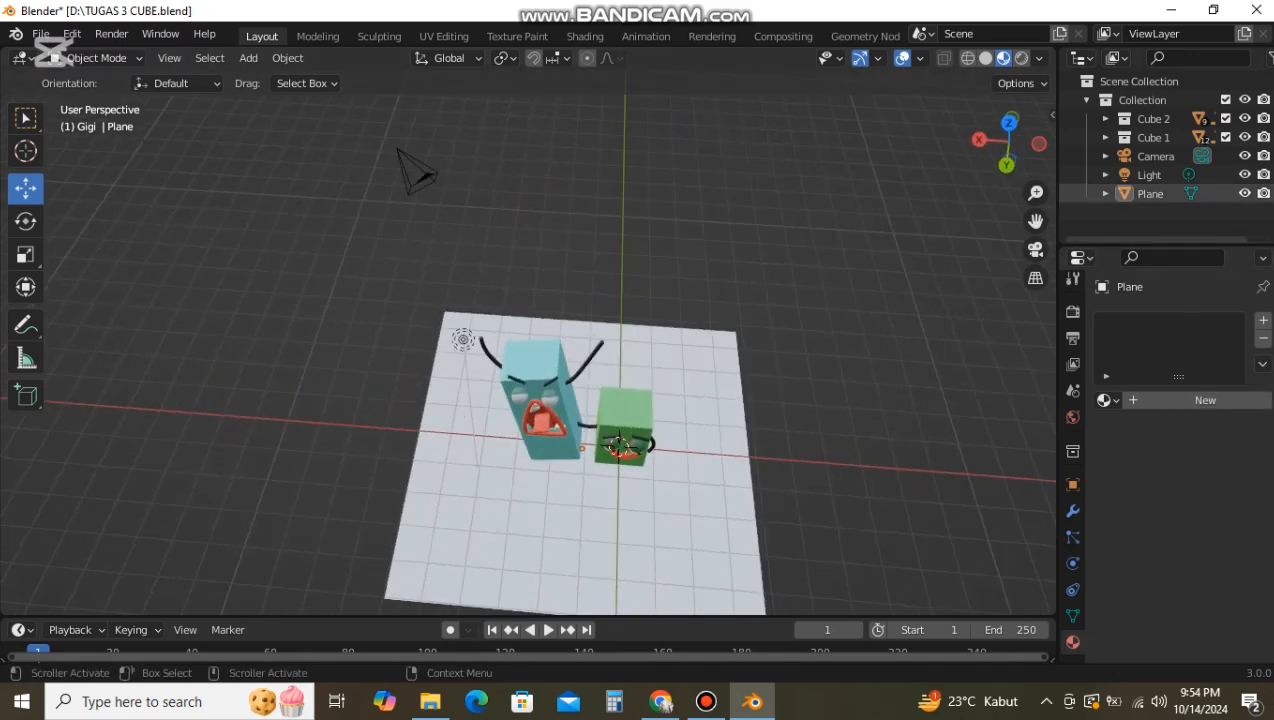
key(s)
key(y)
click(711, 128)
key(x)
key(s)
key(x)
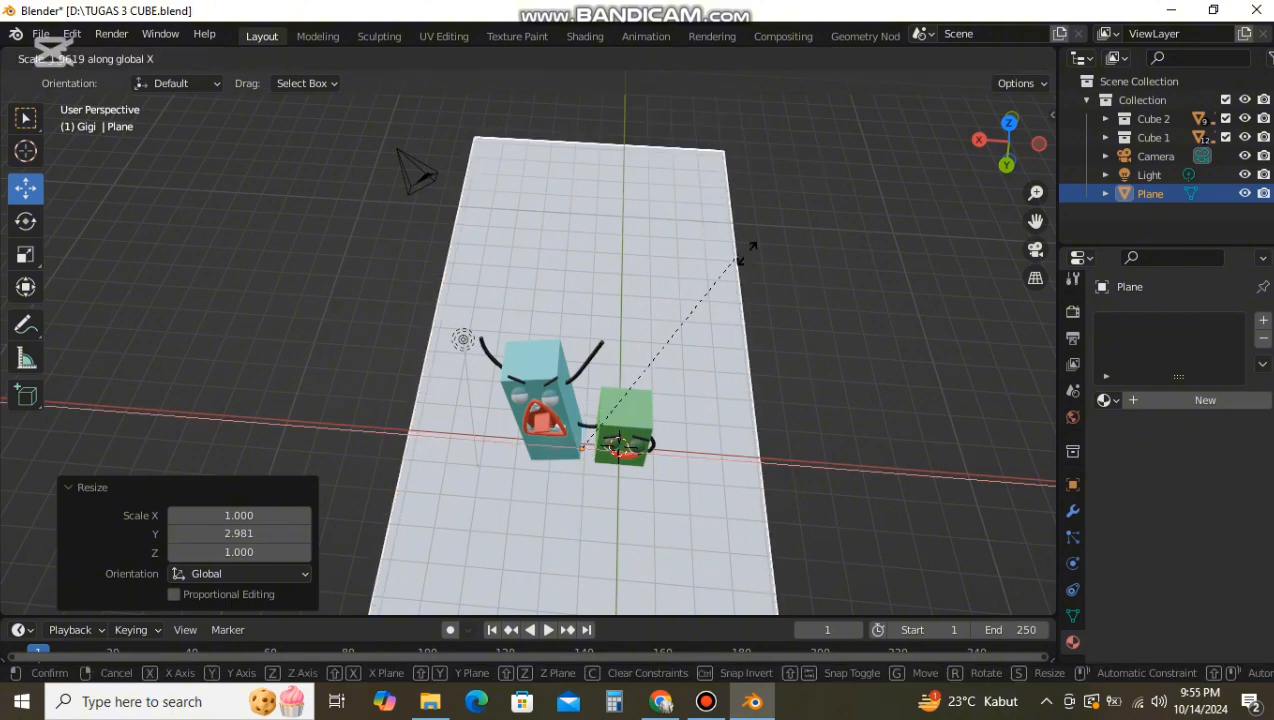
click(859, 282)
scroll(859, 282, down, 4)
middle_drag(859, 282, 868, 262)
Step: Move the floor plane about -6.32 m along the Y axis
key(g)
key(Escape)
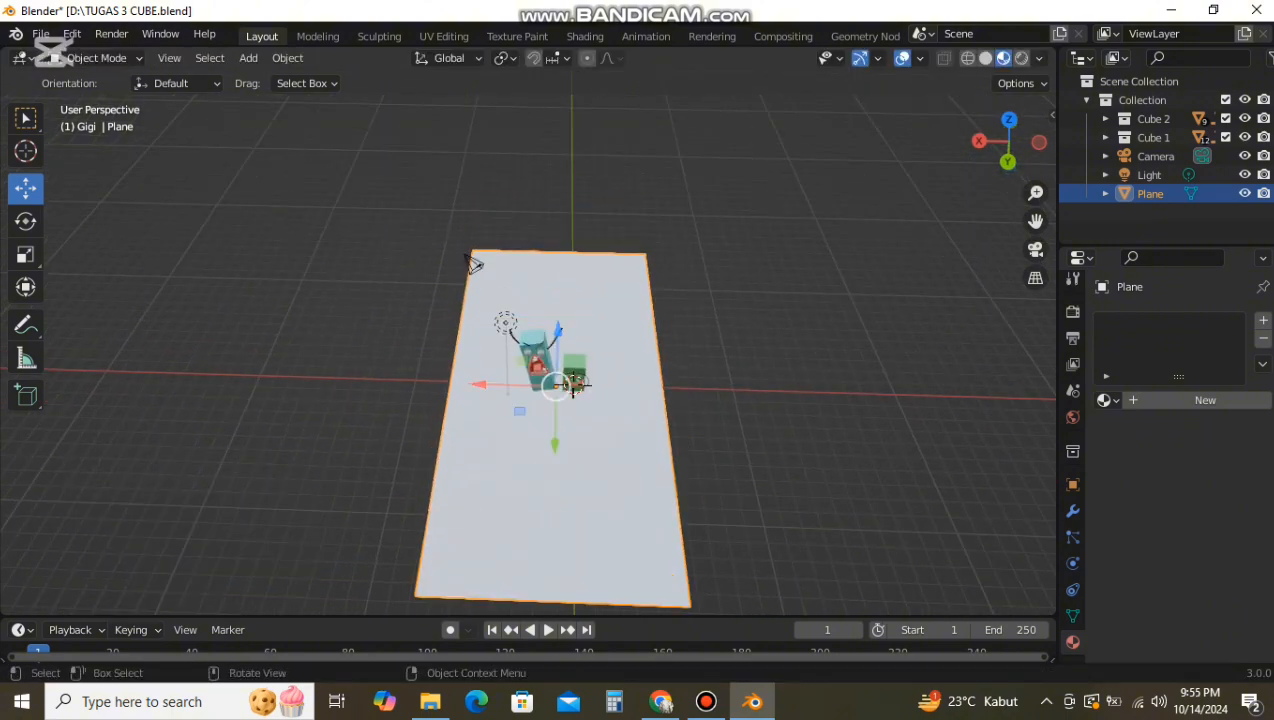
key(g)
key(y)
click(672, 508)
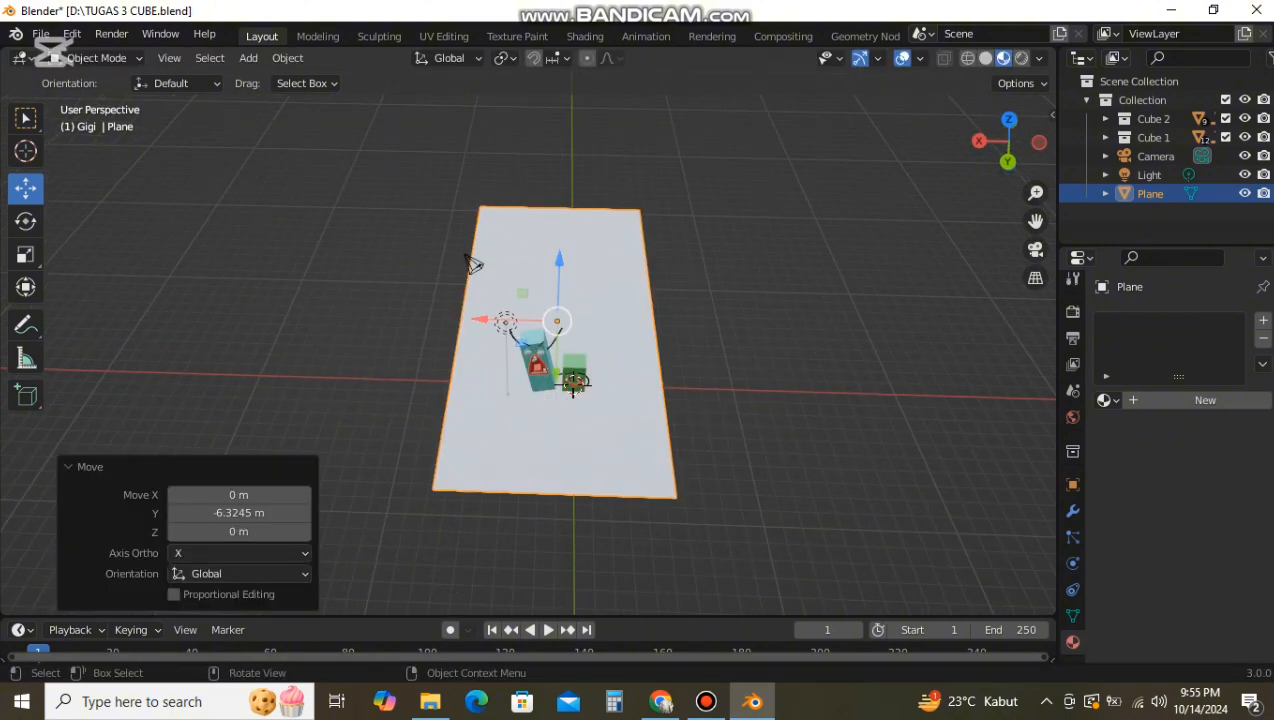
Step: Put the plane into edge-selection editing and select the short edge farthest behind the characters
middle_drag(471, 262, 595, 281)
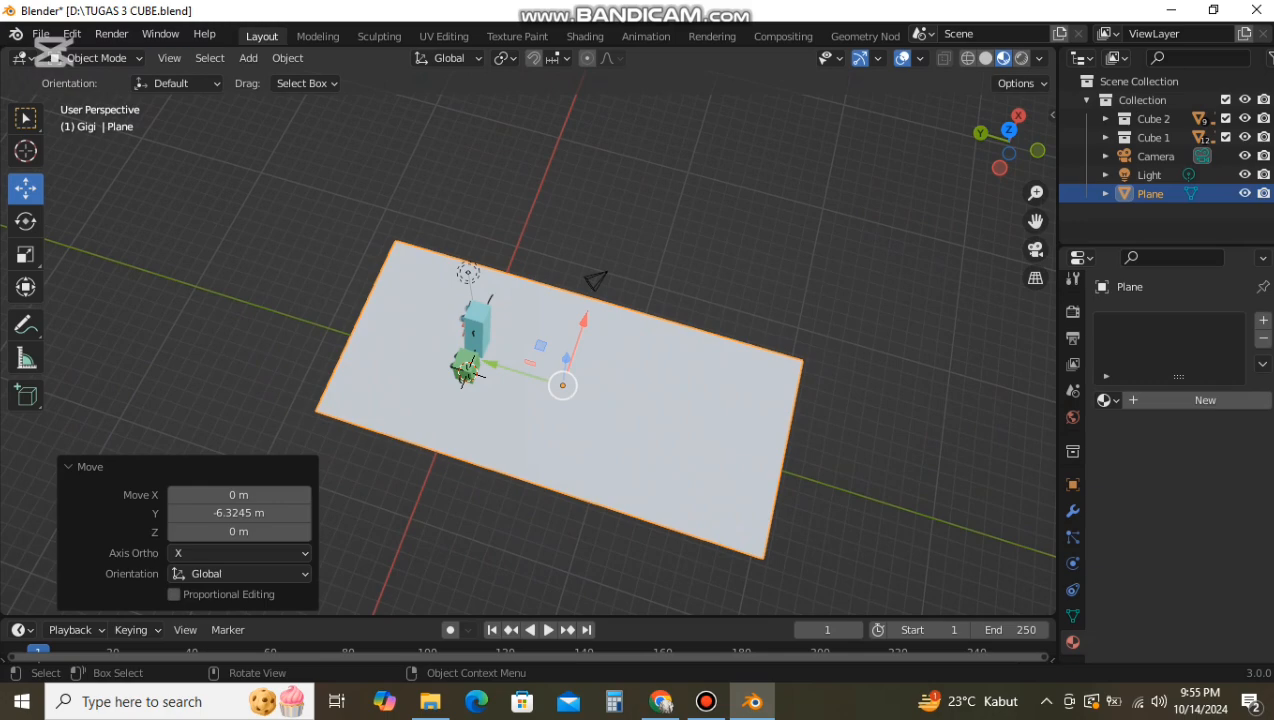
key(Tab)
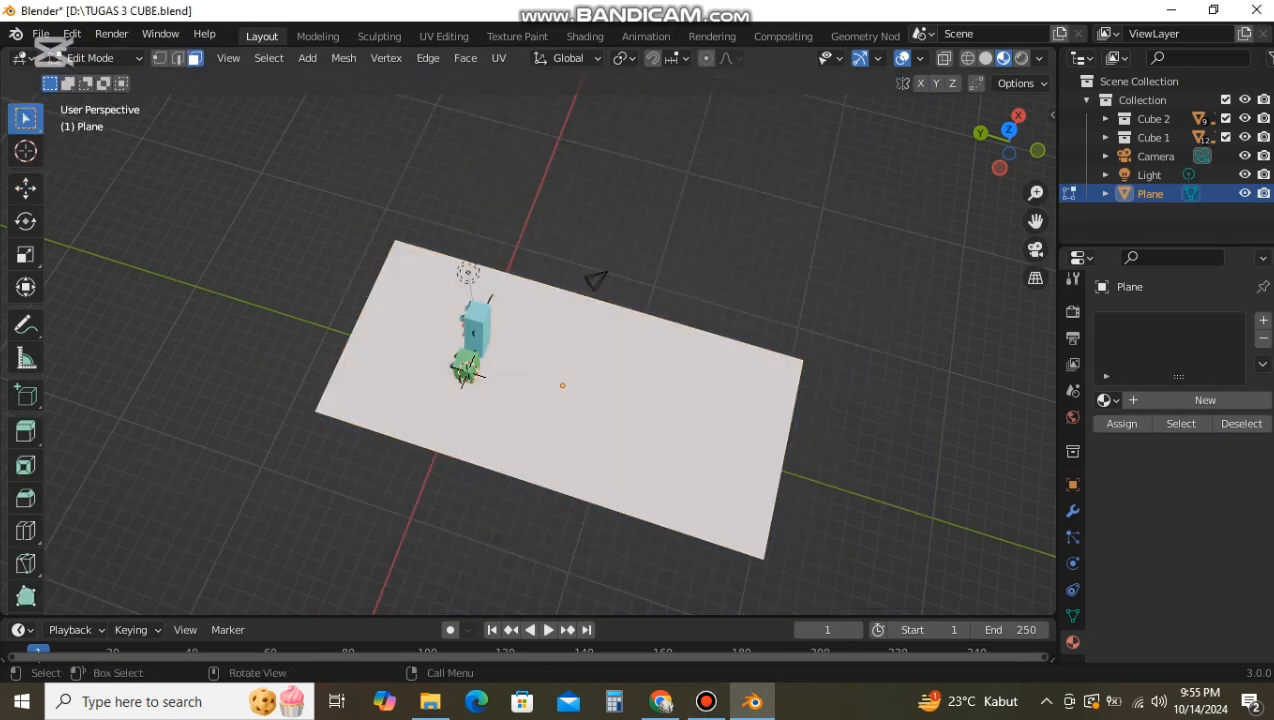
key(e)
click(595, 281)
key(ctrl+z)
key(2)
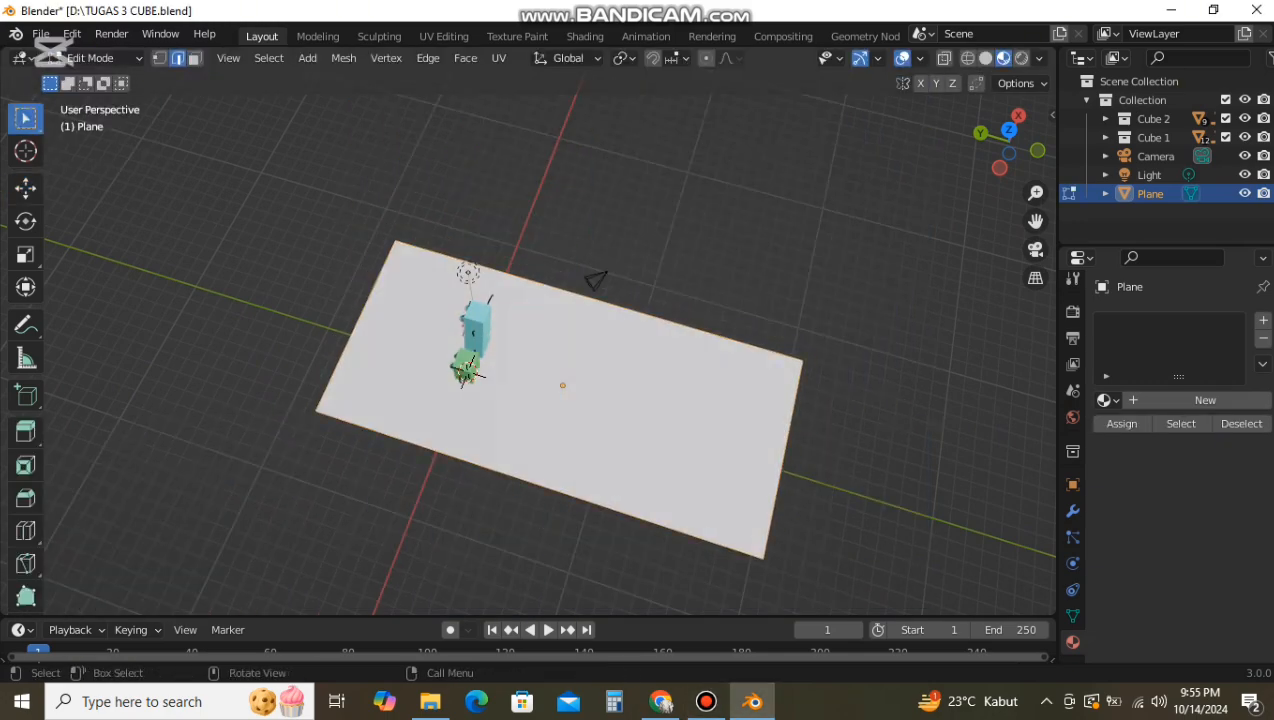
click(785, 458)
key(e)
click(862, 290)
middle_drag(862, 290, 1040, 195)
middle_drag(495, 260, 455, 276)
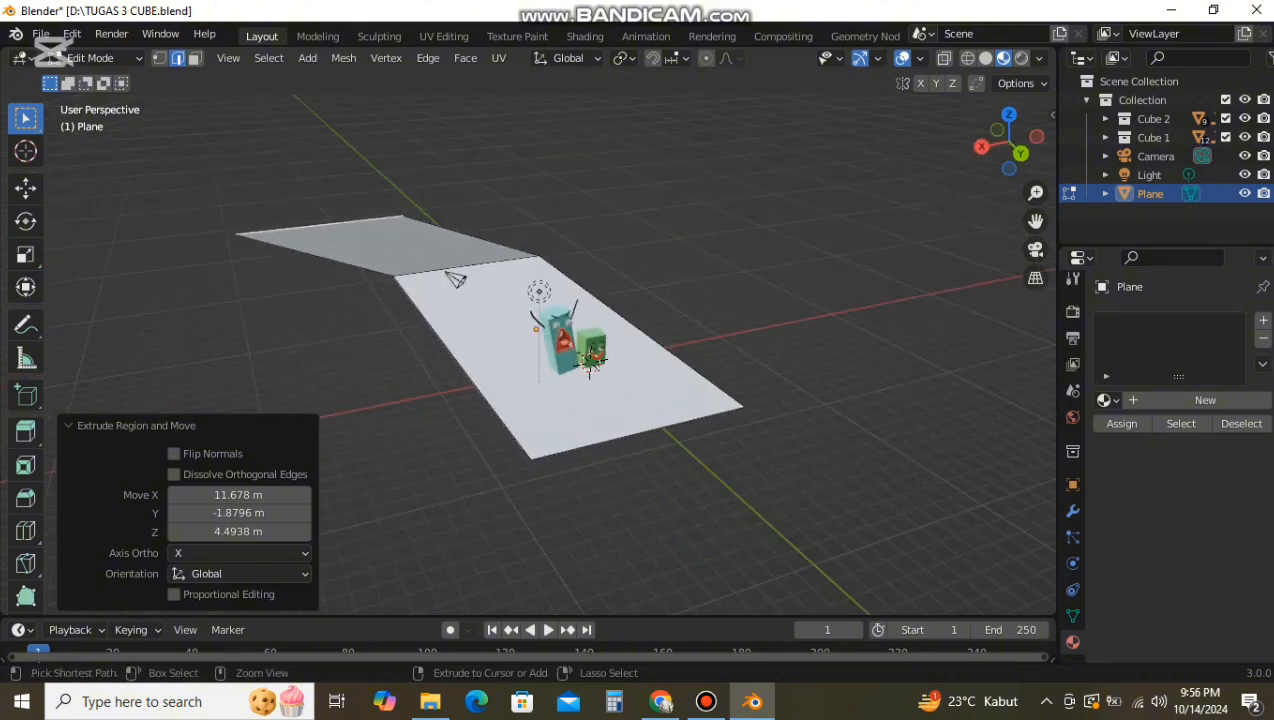
key(ctrl+z)
key(KP_7)
key(e)
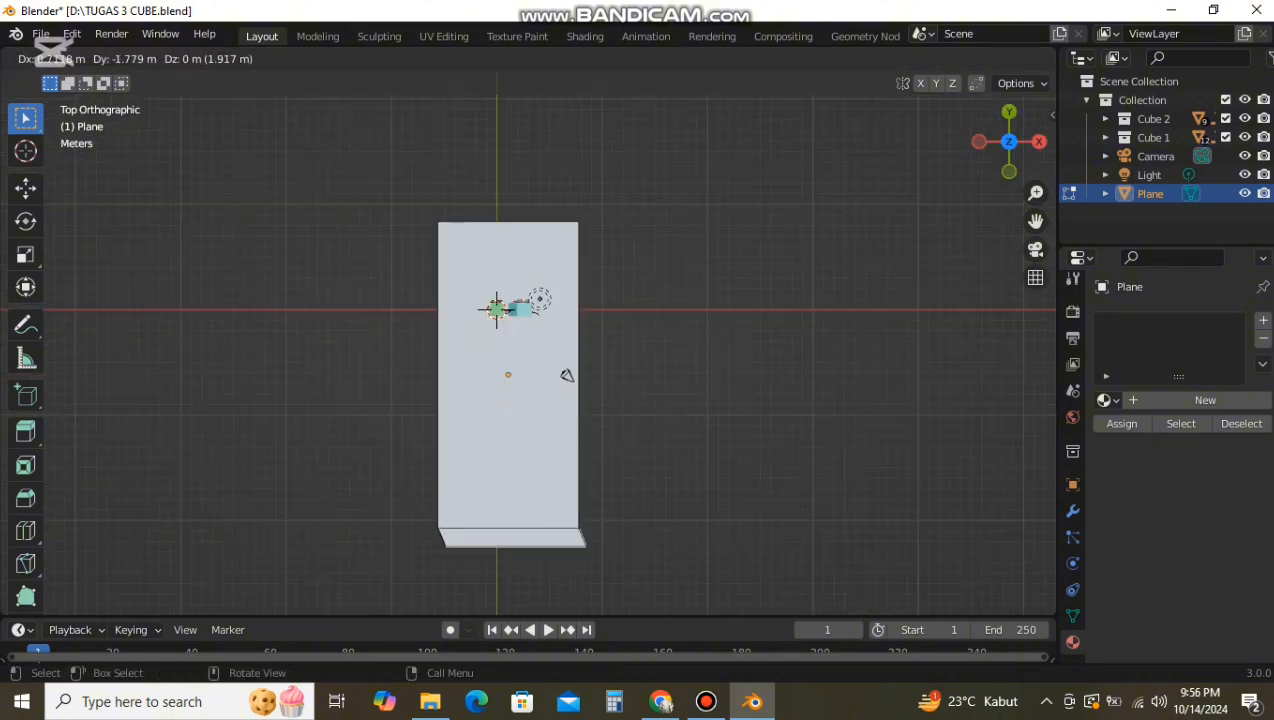
click(520, 420)
middle_drag(520, 420, 725, 236)
key(ctrl+z)
key(e)
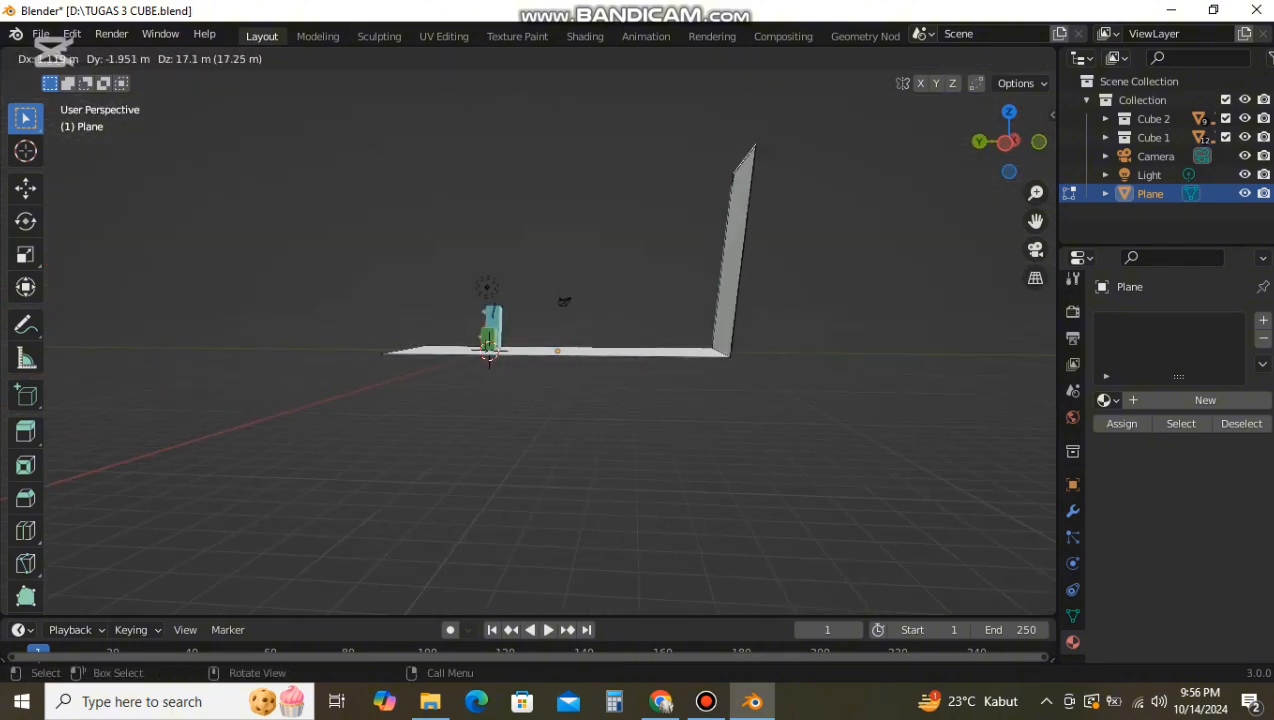
click(722, 108)
middle_drag(722, 108, 930, 132)
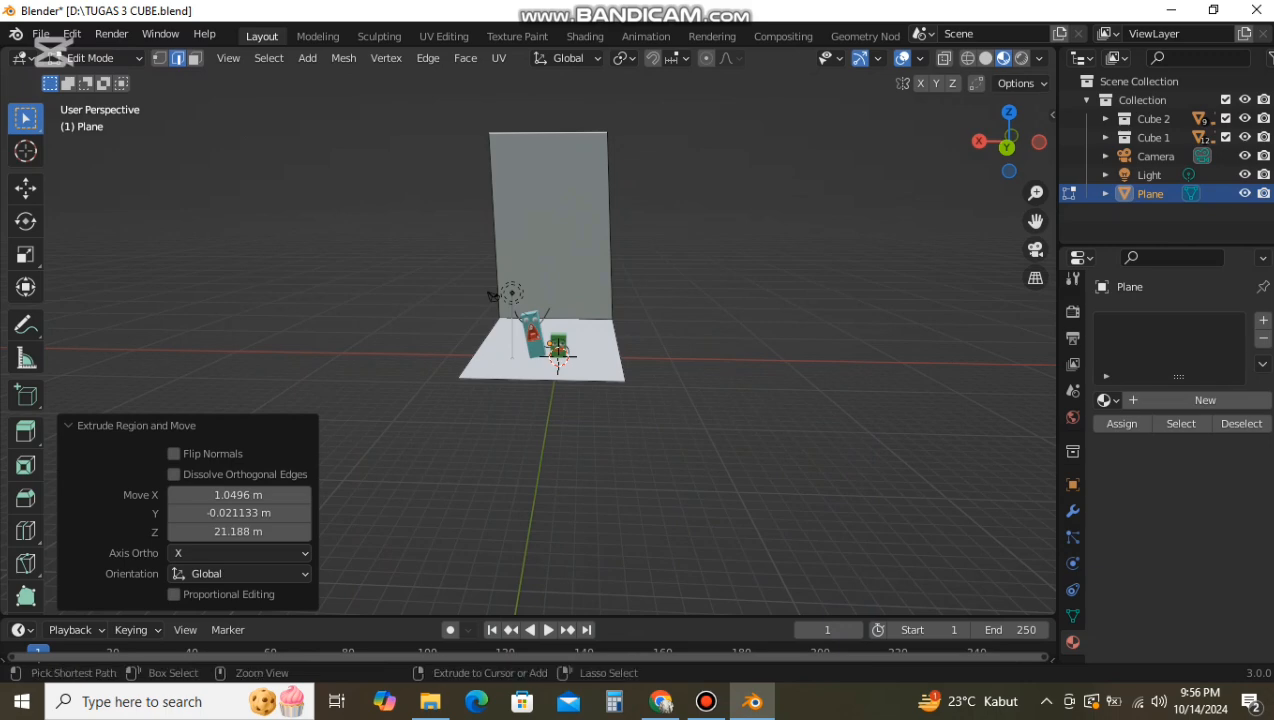
key(ctrl+z)
Step: Extrude the plane's rear edge upward about 22 m to form the back wall, and return to Object Mode
key(e)
click(556, 128)
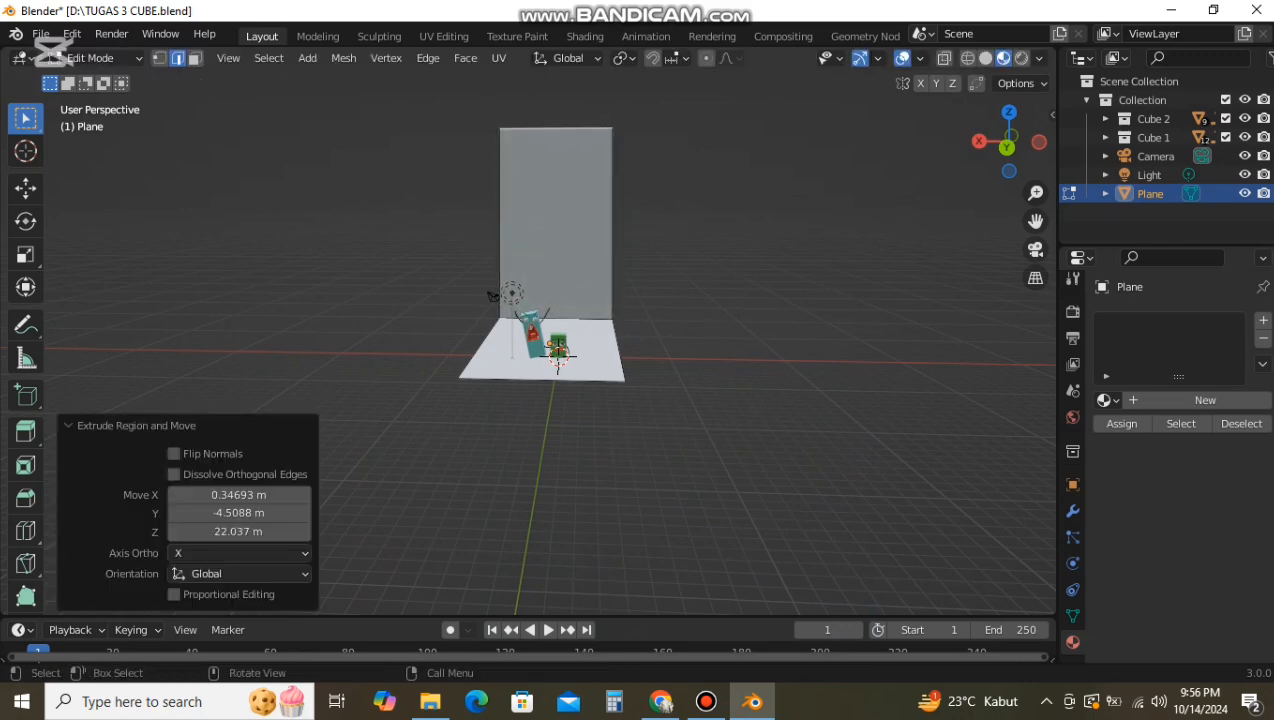
click(159, 58)
click(194, 58)
click(100, 58)
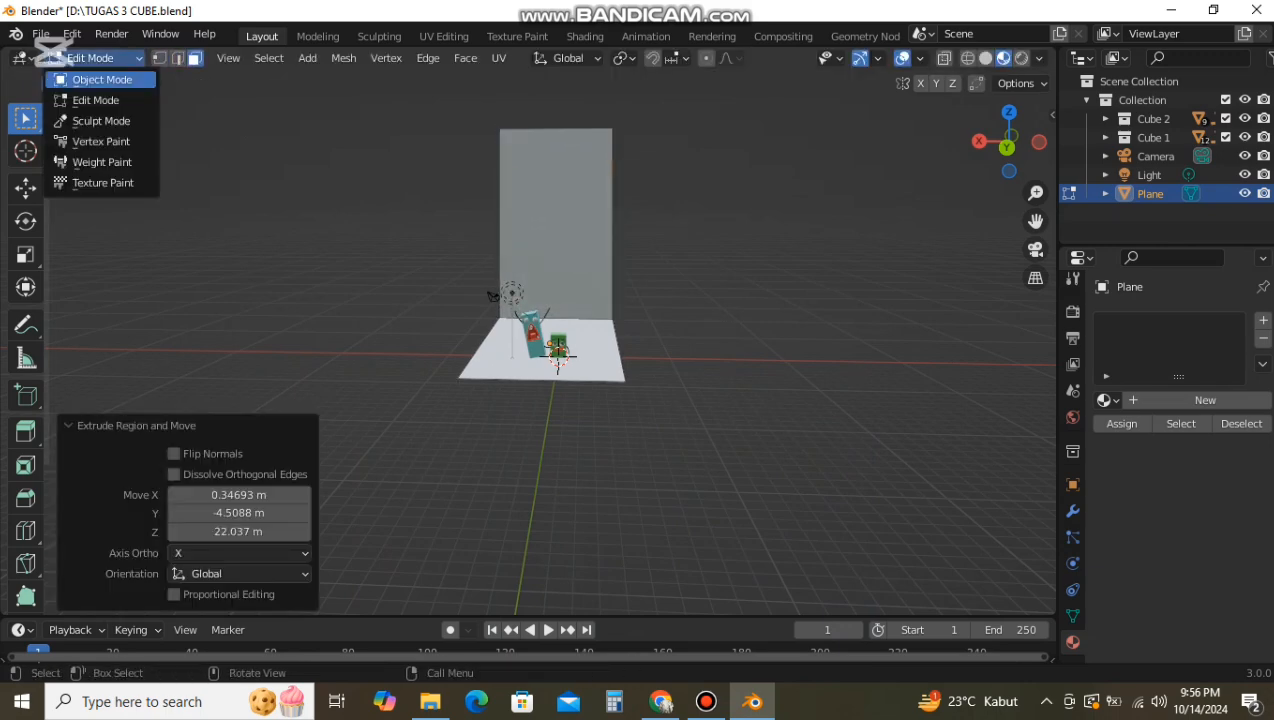
click(100, 79)
Step: Widen the floor and wall backdrop by a scale factor of 2.262 along X
key(s)
key(x)
click(680, 398)
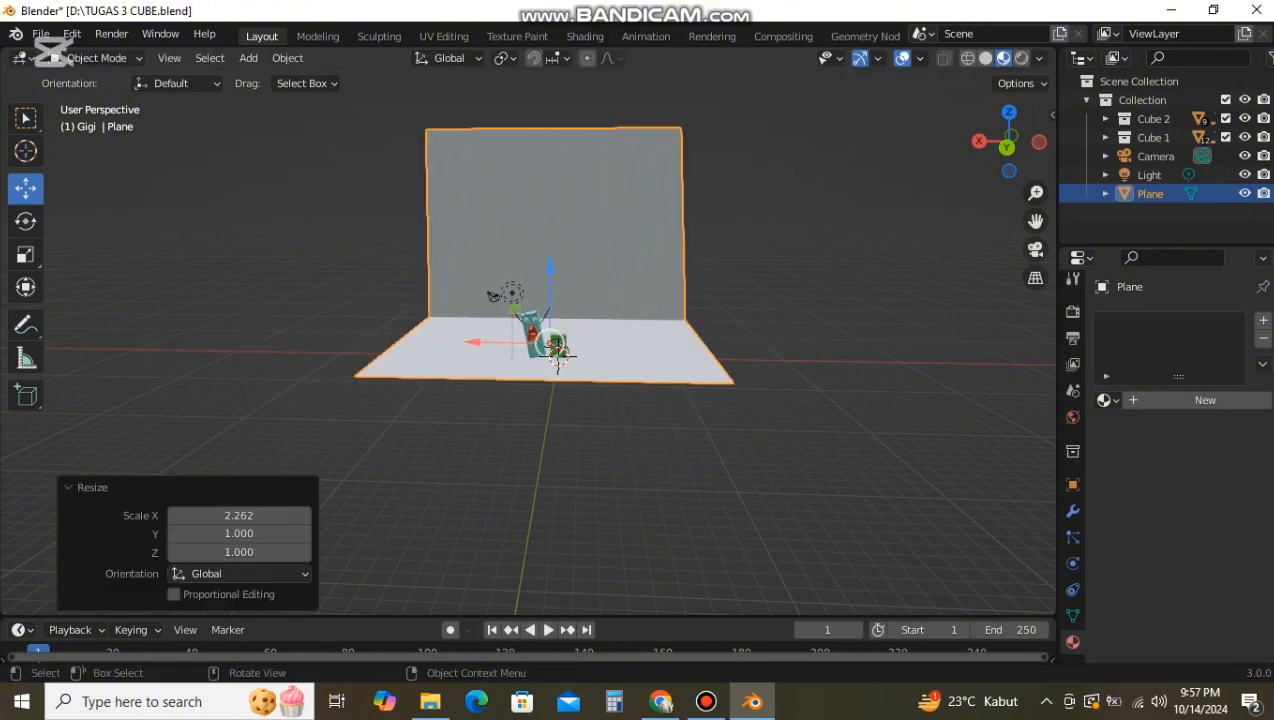
Step: Add a Bevel modifier to the backdrop and apply it
click(1073, 510)
click(1130, 320)
click(880, 392)
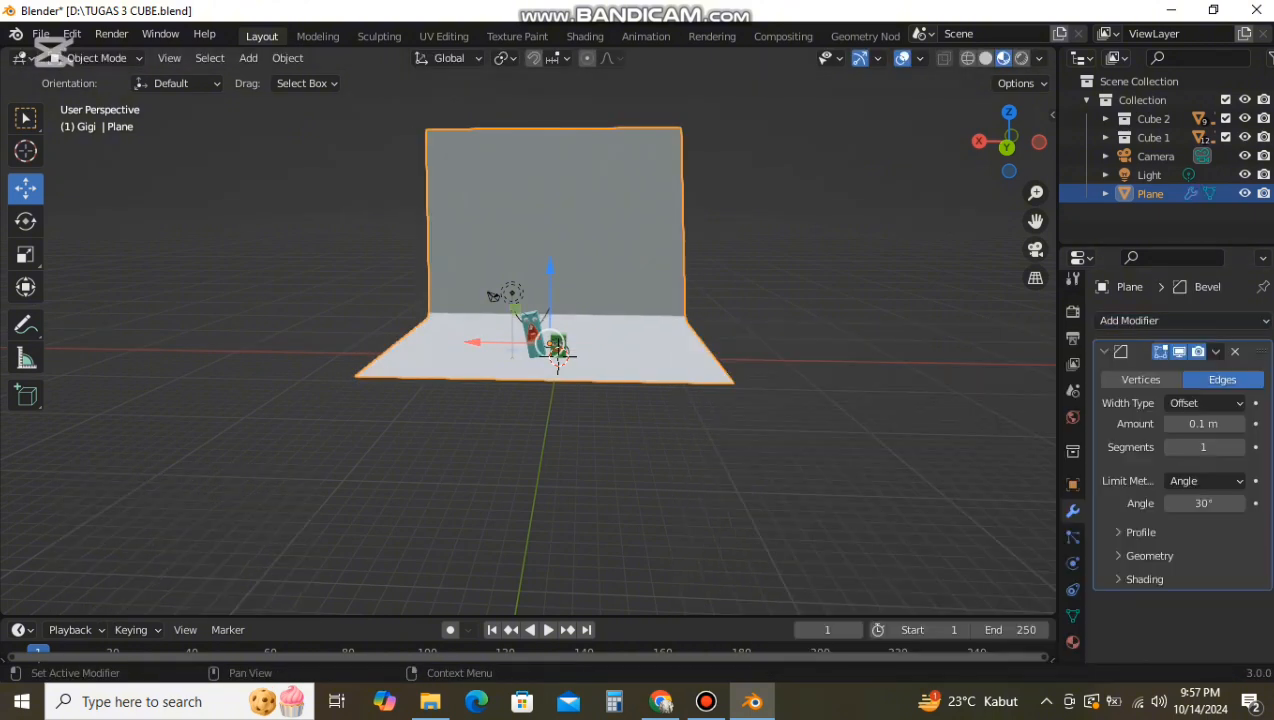
click(1216, 351)
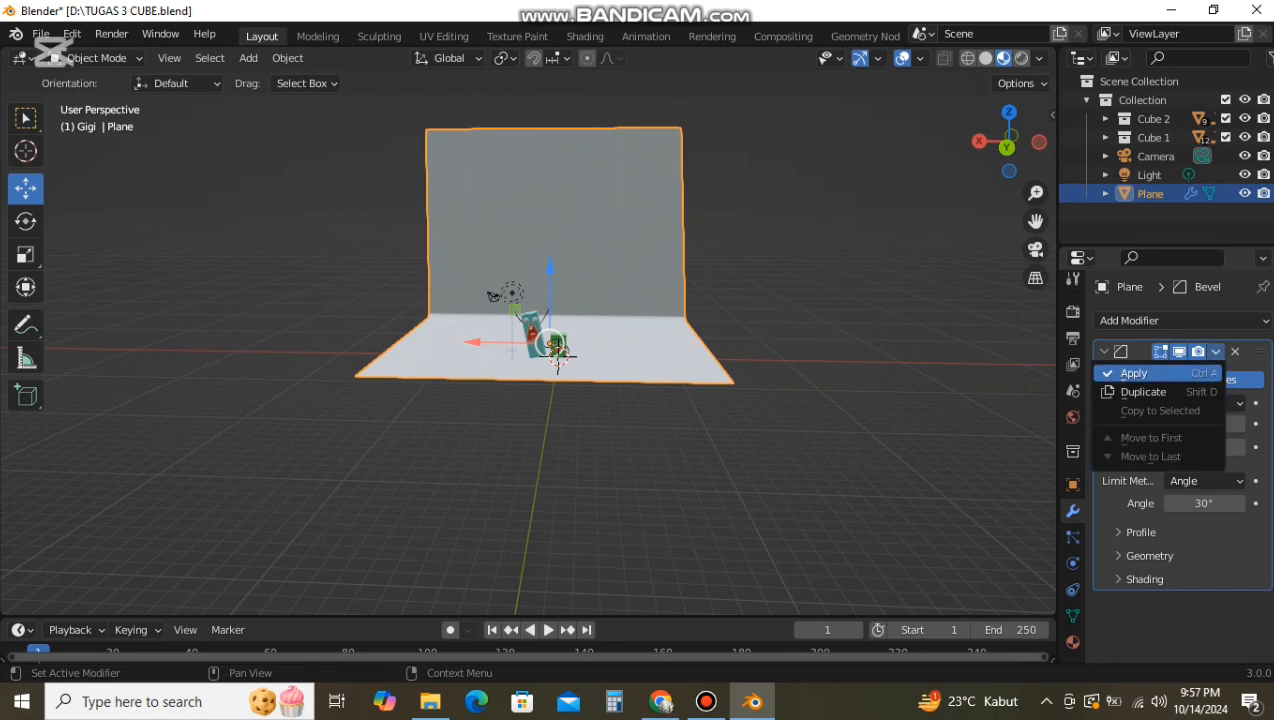
click(1134, 373)
Step: Move the backdrop about 10.08 m along the Y axis and save the file
middle_drag(690, 400, 560, 412)
drag(490, 369, 398, 389)
middle_drag(400, 390, 566, 358)
click(41, 33)
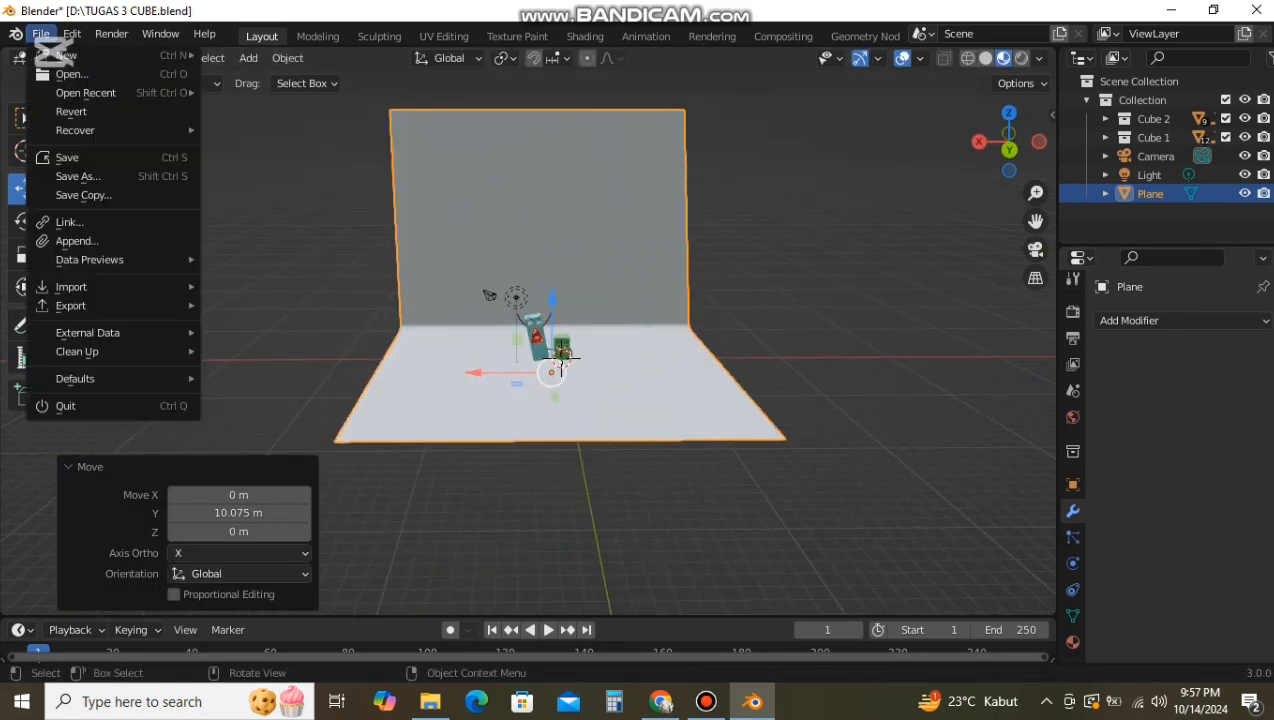
click(70, 156)
Step: Preview the scene in Rendered shading and return to Material Preview
click(1021, 57)
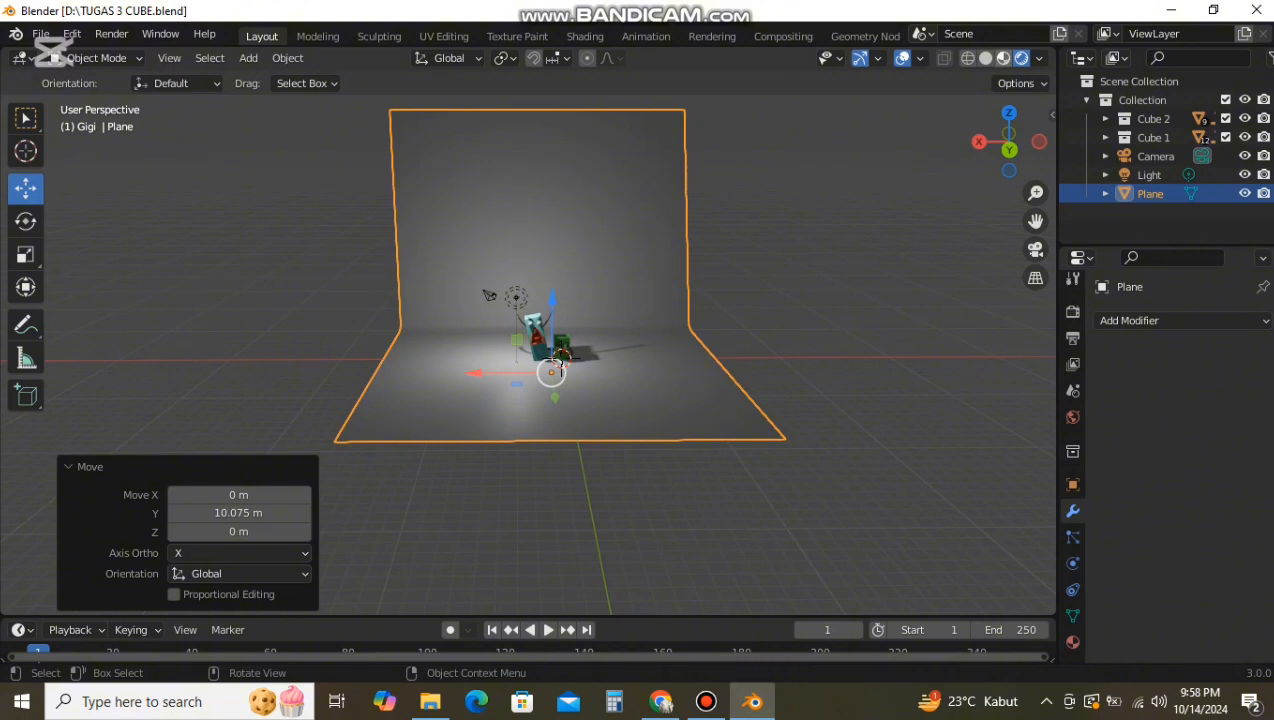
click(1003, 57)
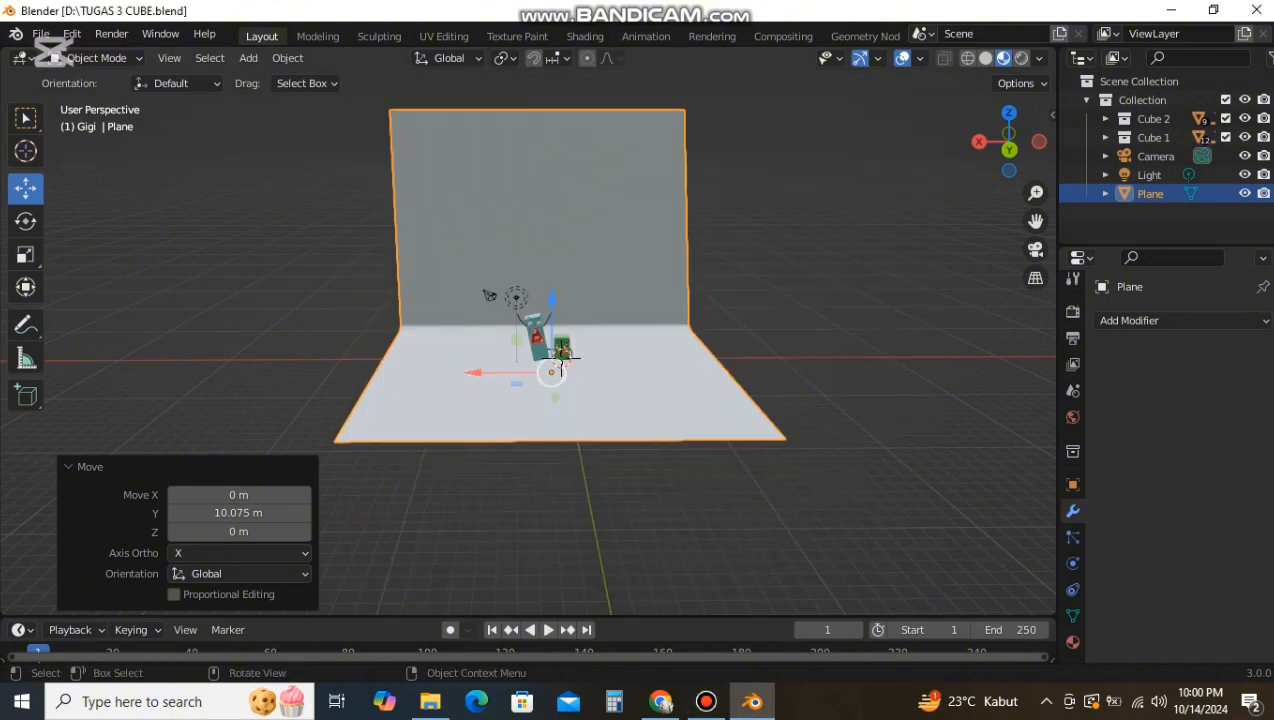
click(250, 240)
click(97, 58)
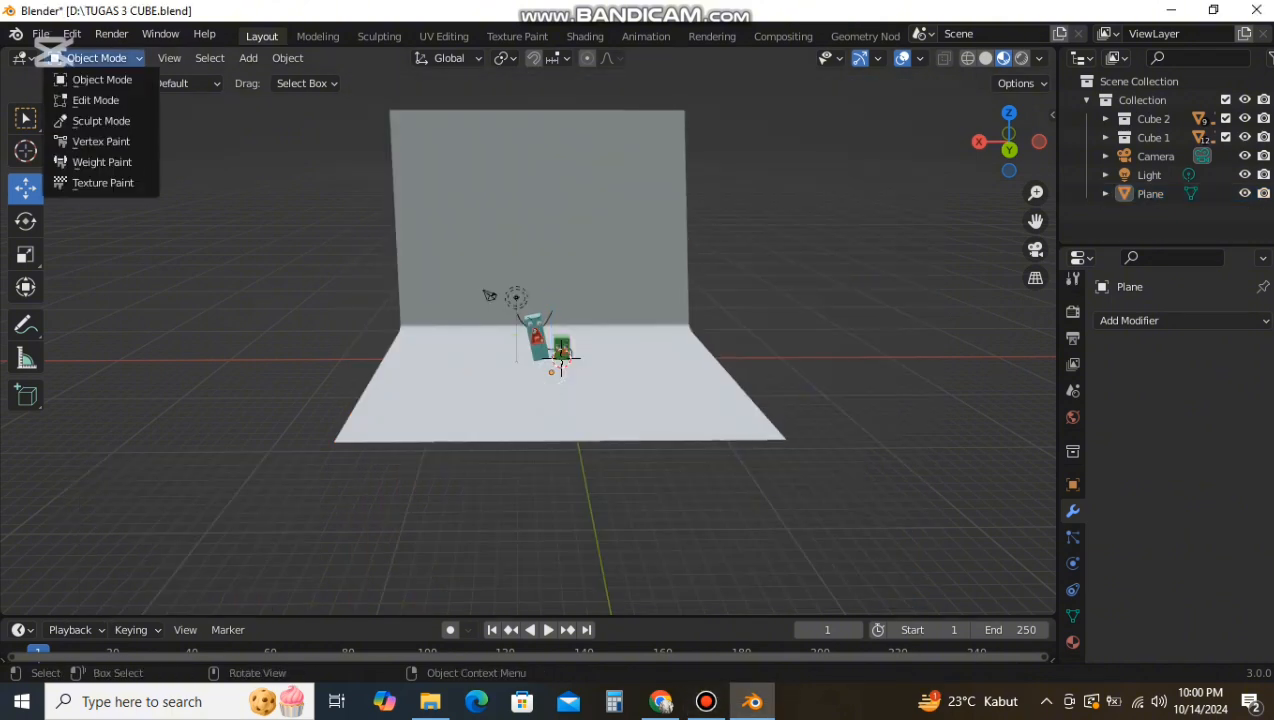
Step: Add a new camera and align the active camera to the current view of the whole backdrop
key(shift+s)
key(shift+a)
click(238, 576)
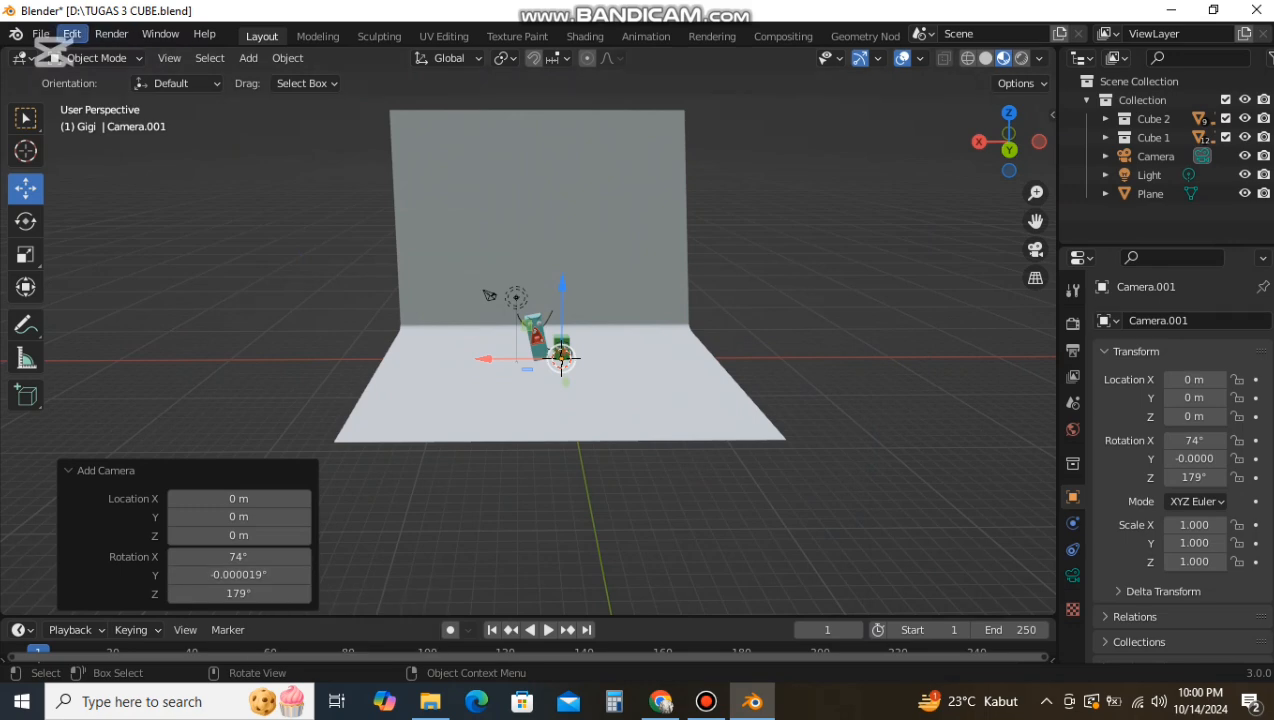
click(169, 58)
mouse_move(205, 311)
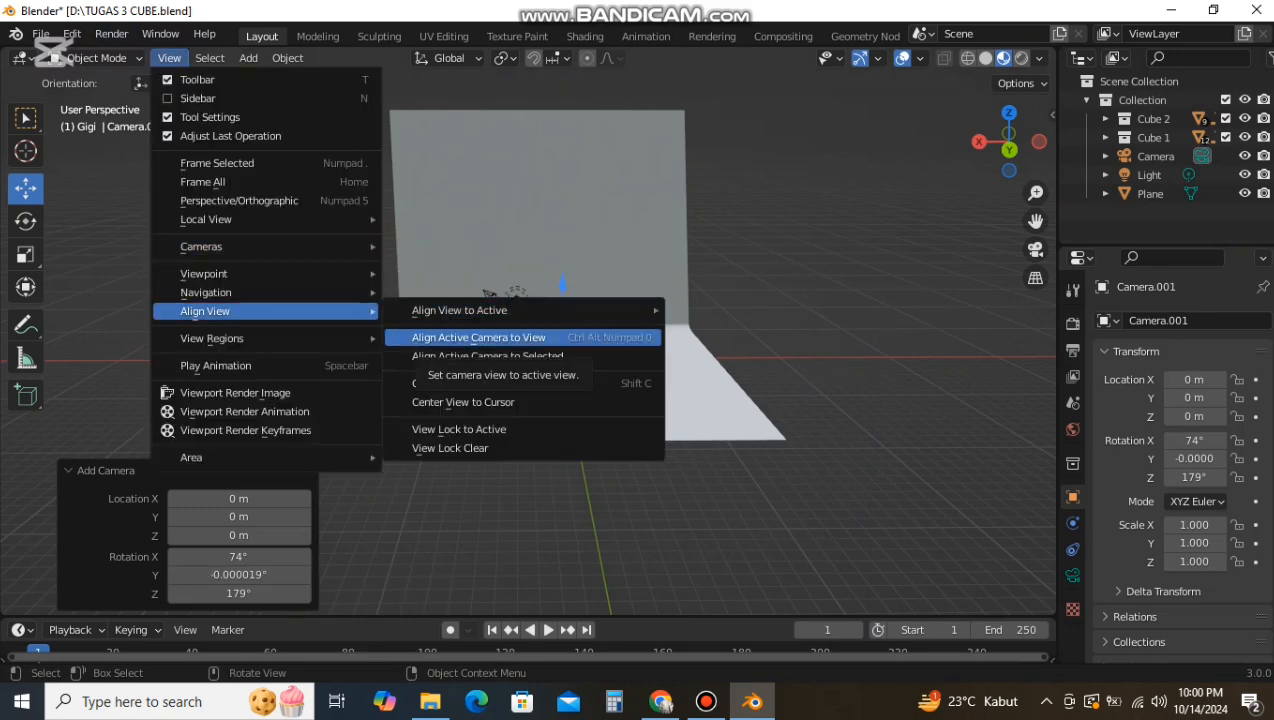
click(478, 337)
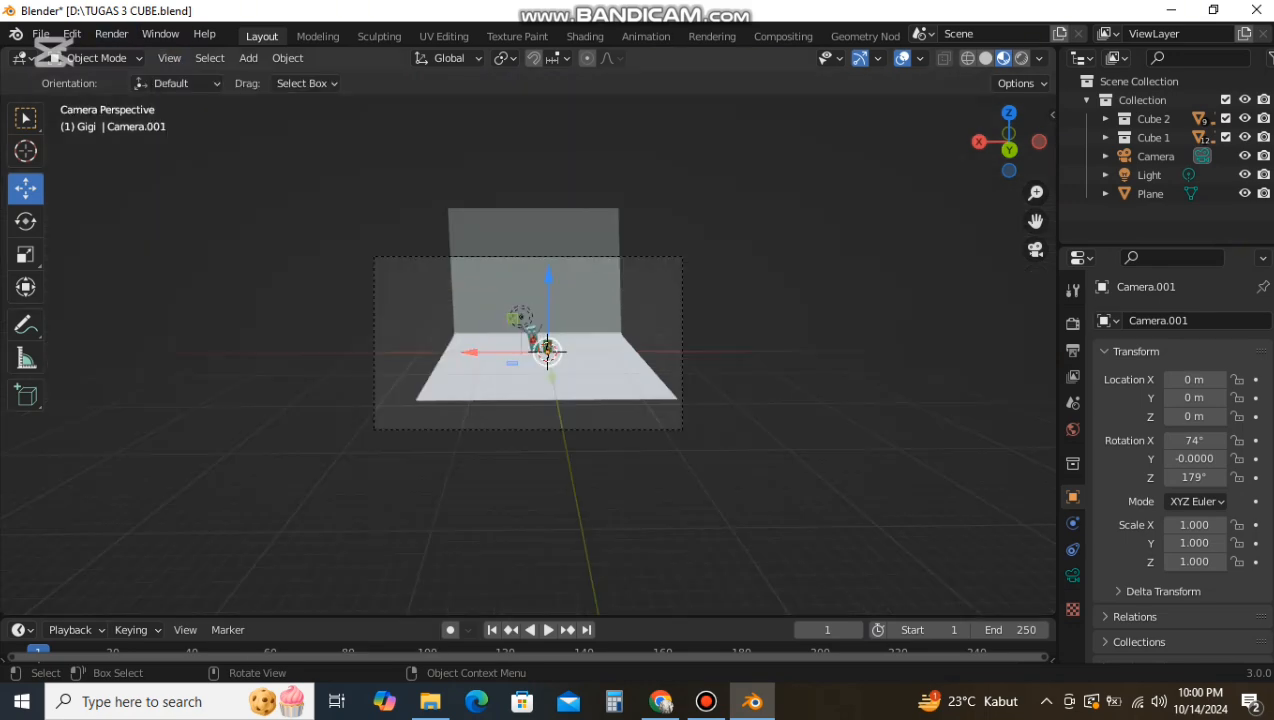
key(Home)
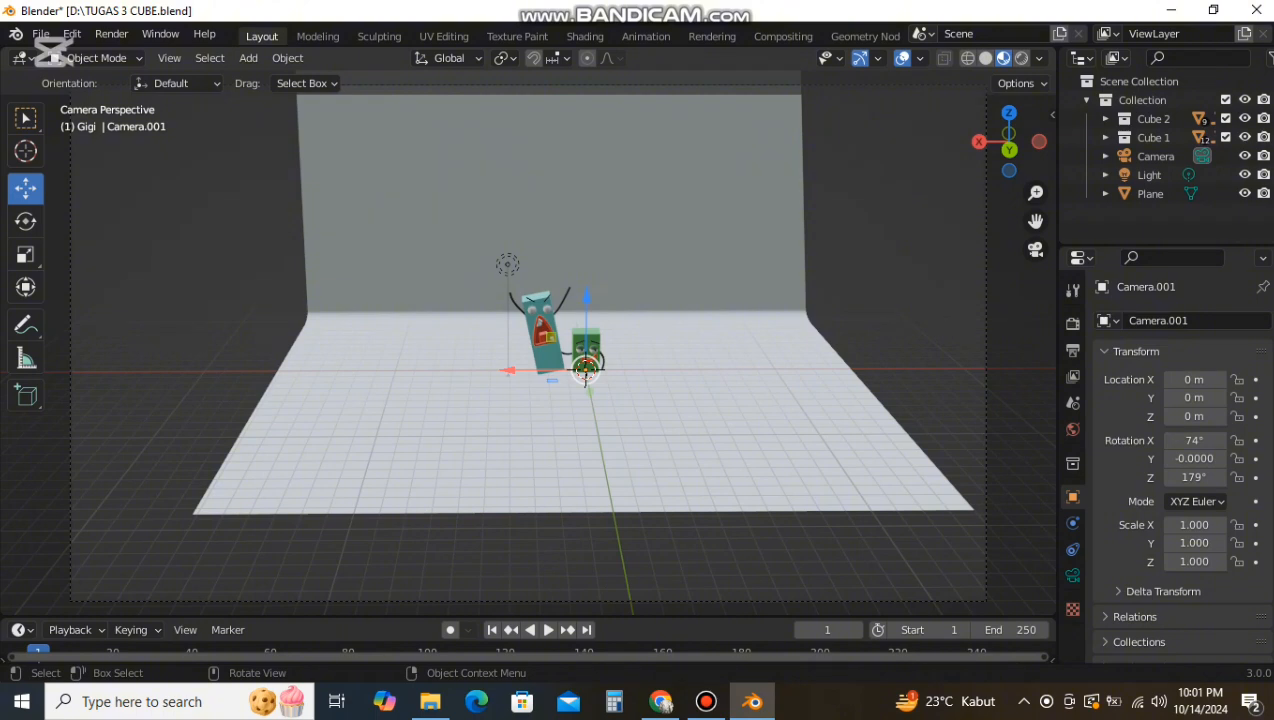
scroll(528, 343, down, 3)
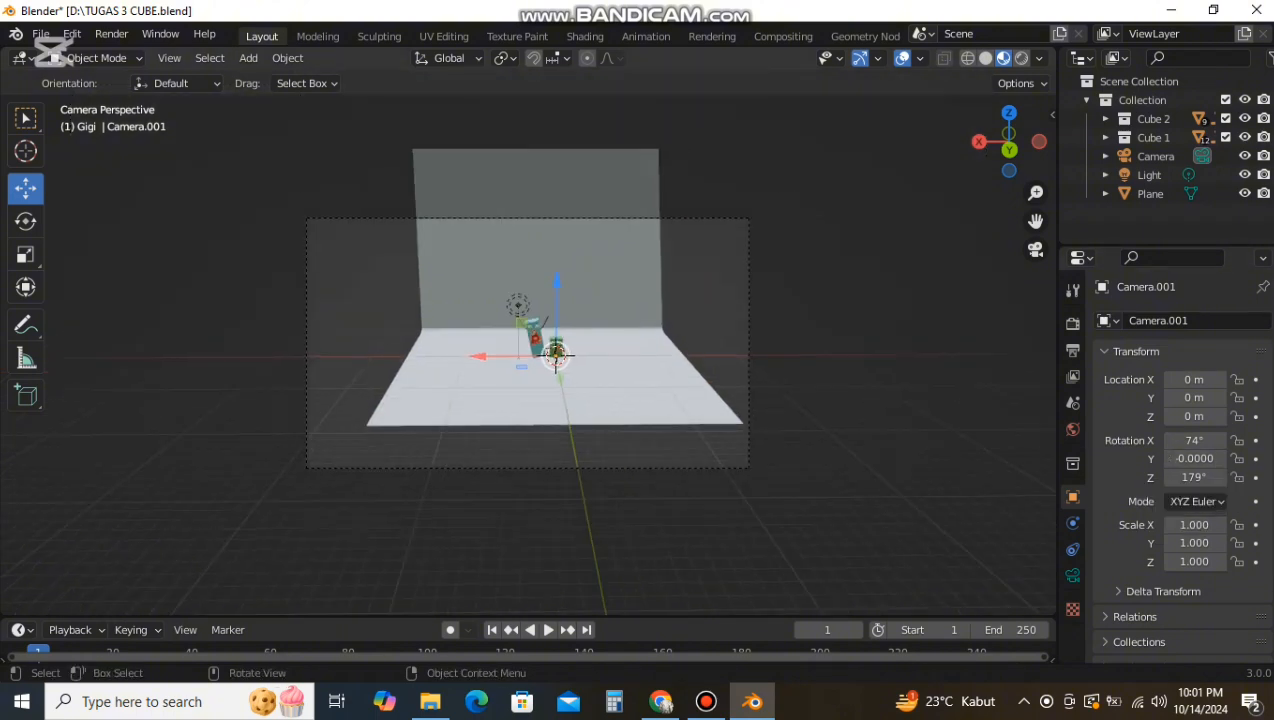
Step: Select the original scene camera and examine the tool and render settings
click(1202, 156)
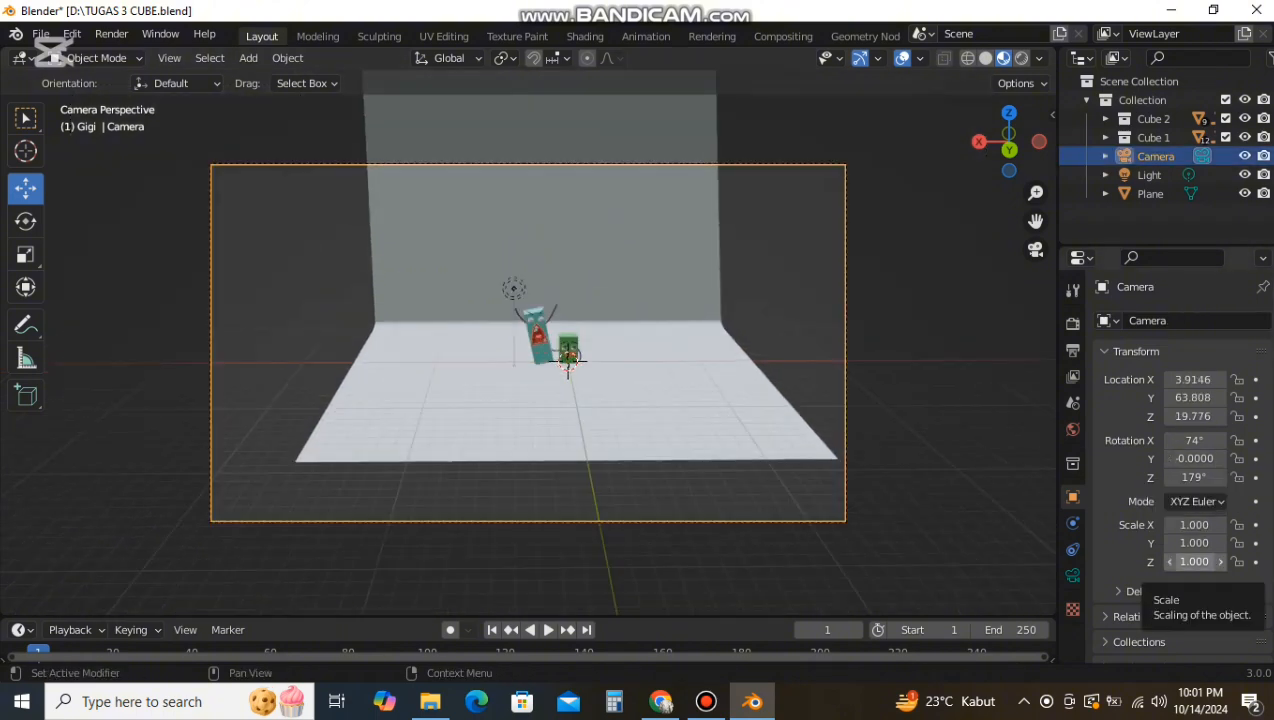
click(1072, 290)
click(1072, 323)
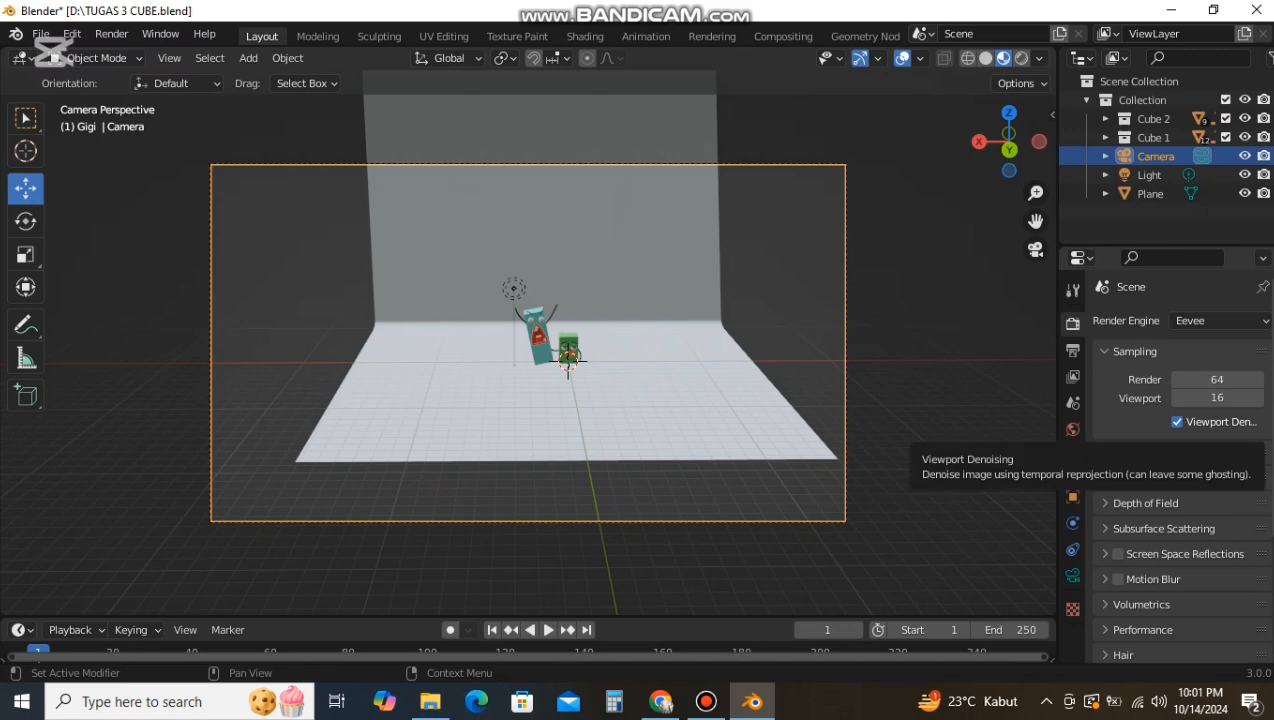
Step: Add another camera and align the active camera to a close view of both cube characters
mouse_move(520, 340)
middle_down()
mouse_move(460, 345)
mouse_move(525, 340)
middle_up()
scroll(500, 330, up, 9)
key(shift+a)
click(455, 350)
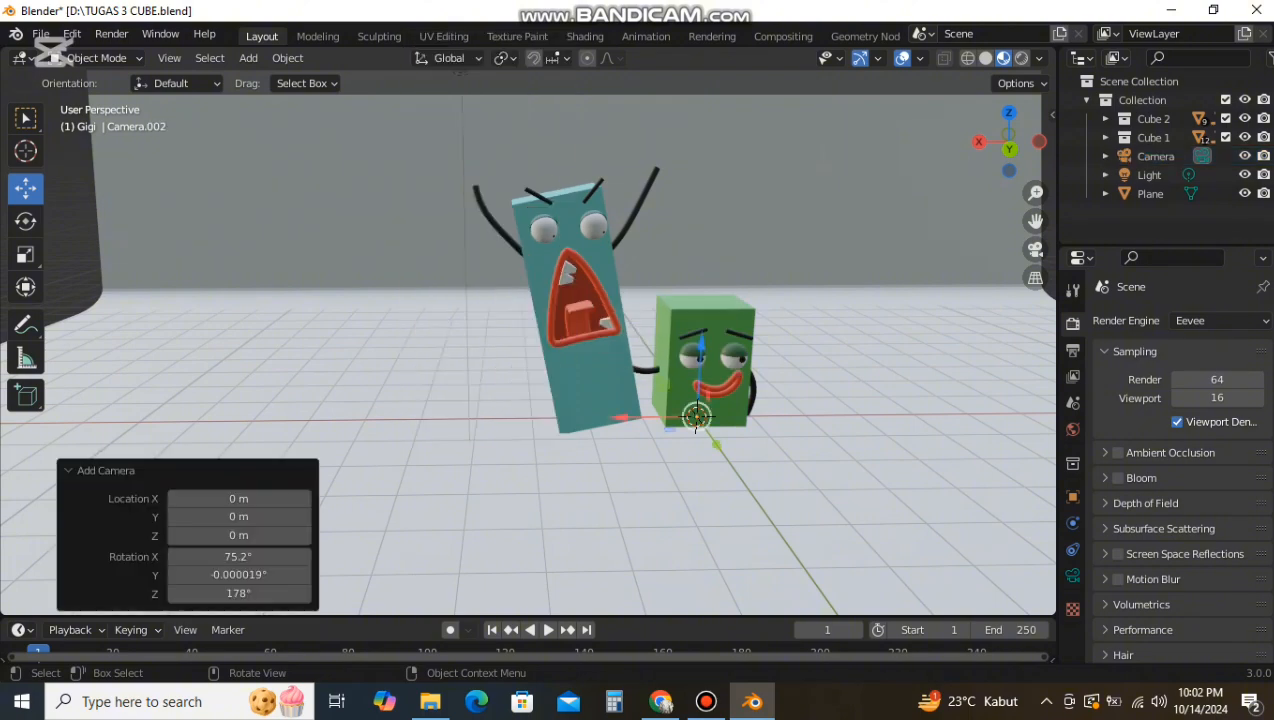
click(169, 57)
mouse_move(327, 313)
click(472, 336)
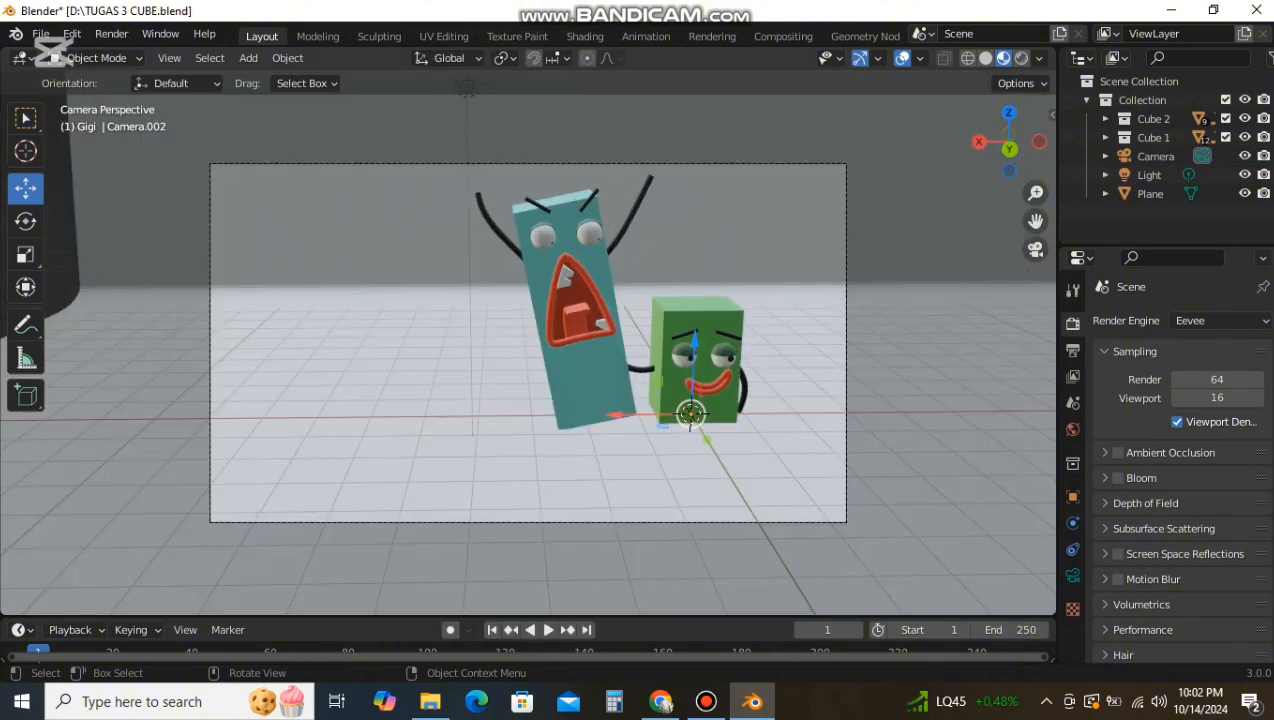
Step: Make the newest camera active, aim it from the current view of both characters, and show the sidebar
scroll(520, 345, down, 5)
mouse_move(520, 340)
middle_down()
mouse_move(522, 380)
mouse_move(520, 340)
middle_up()
key(n)
key(ctrl+KP_0)
scroll(520, 360, down, 7)
scroll(520, 340, down, 2)
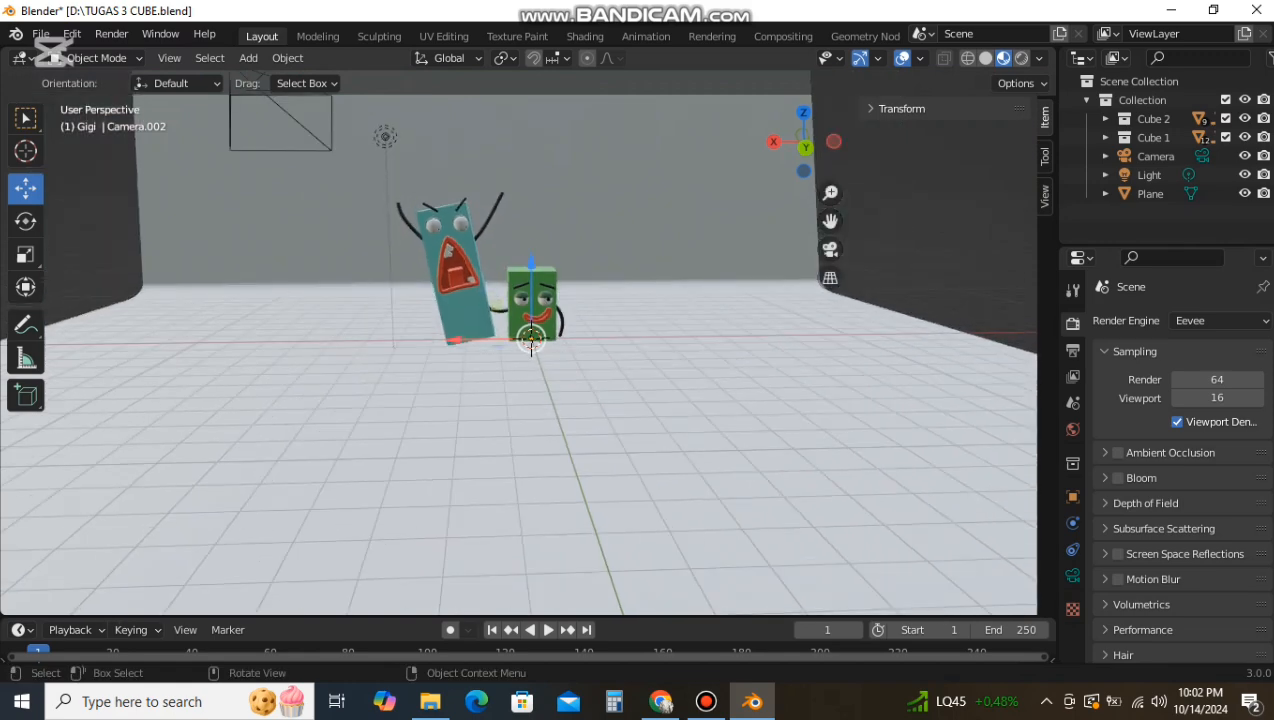
key(KP_0)
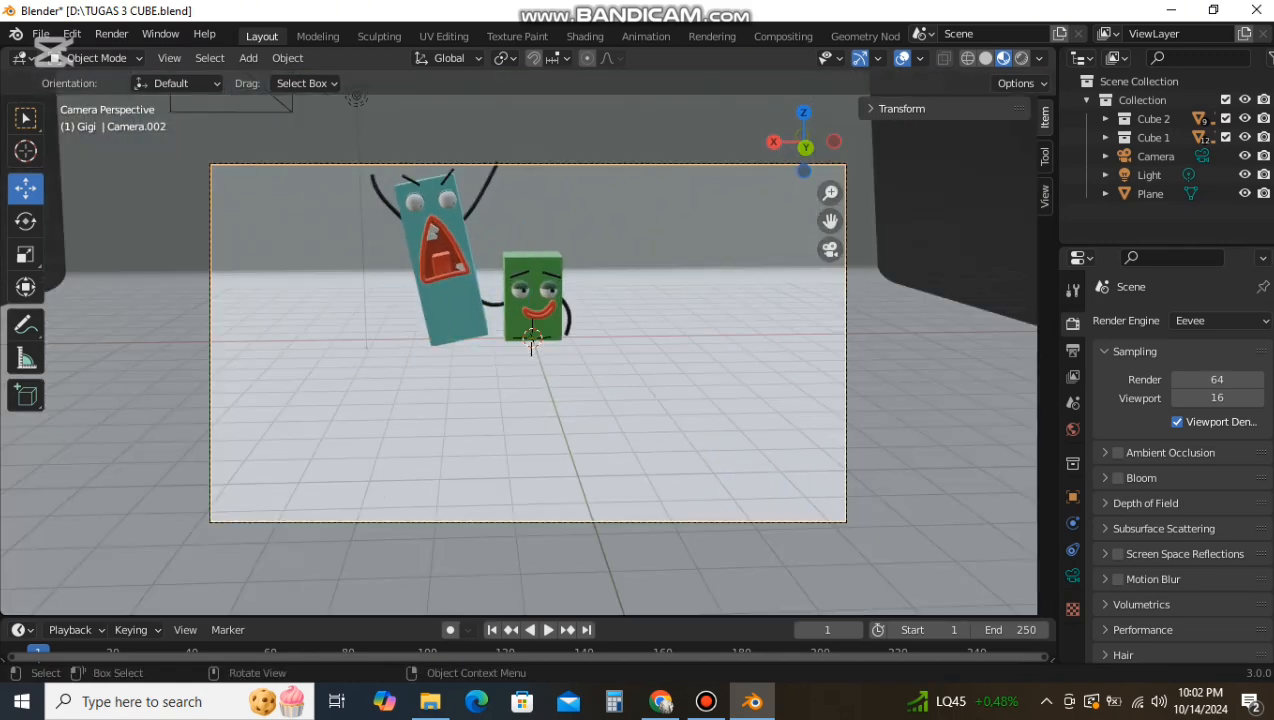
Step: Expand the transform values and realign the active camera to a closer frontal view of both characters
click(901, 109)
click(169, 58)
middle_drag(520, 340, 520, 344)
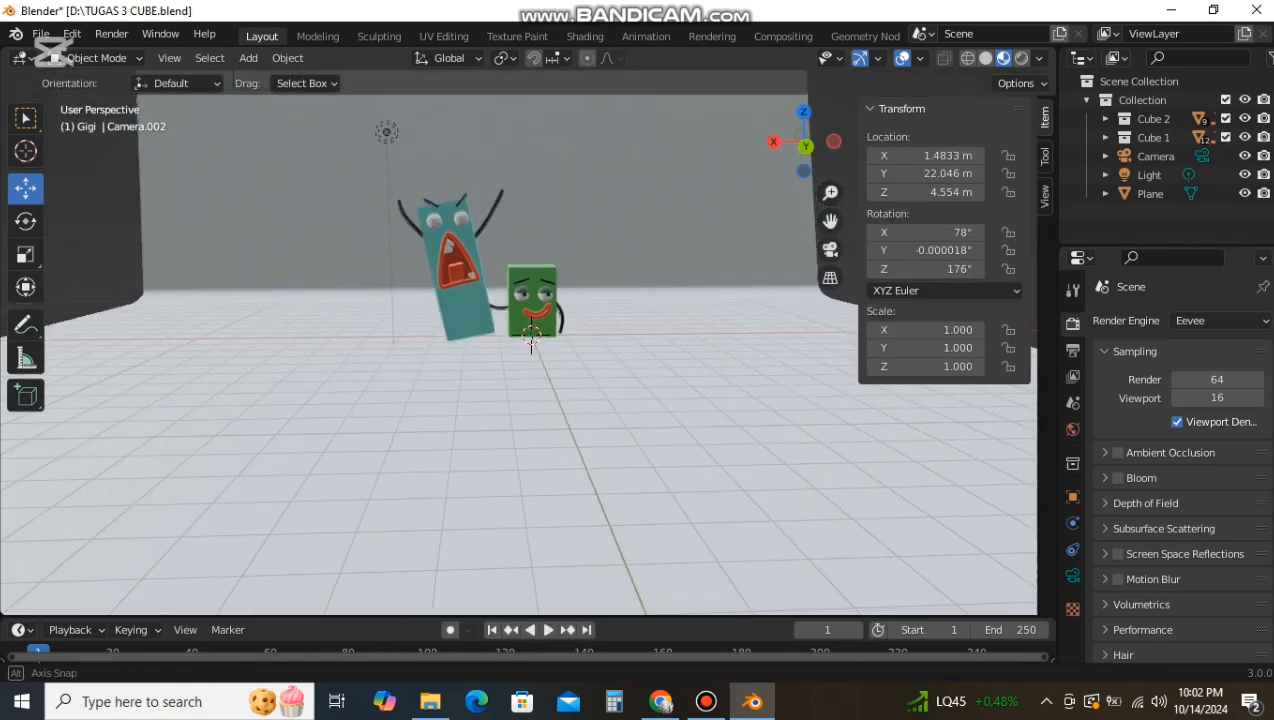
scroll(531, 342, up, 5)
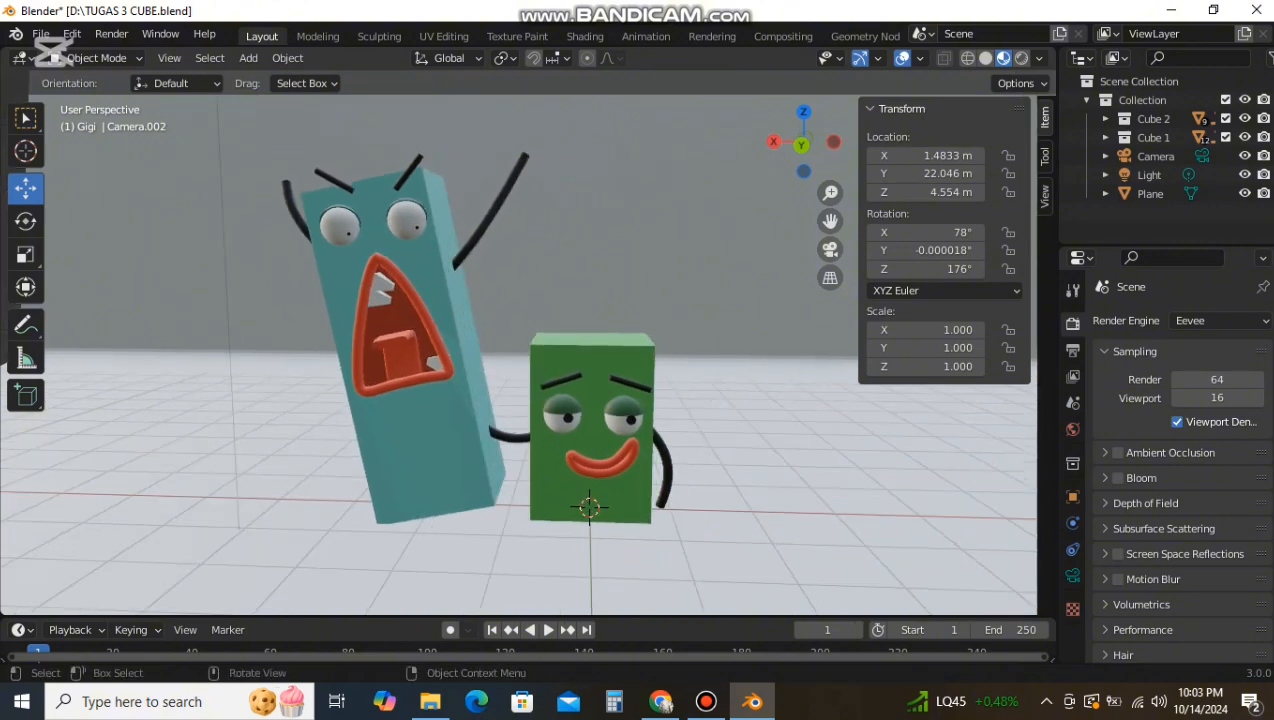
key(ctrl+alt+KP_0)
scroll(531, 342, down, 2)
key(KP_0)
click(700, 340)
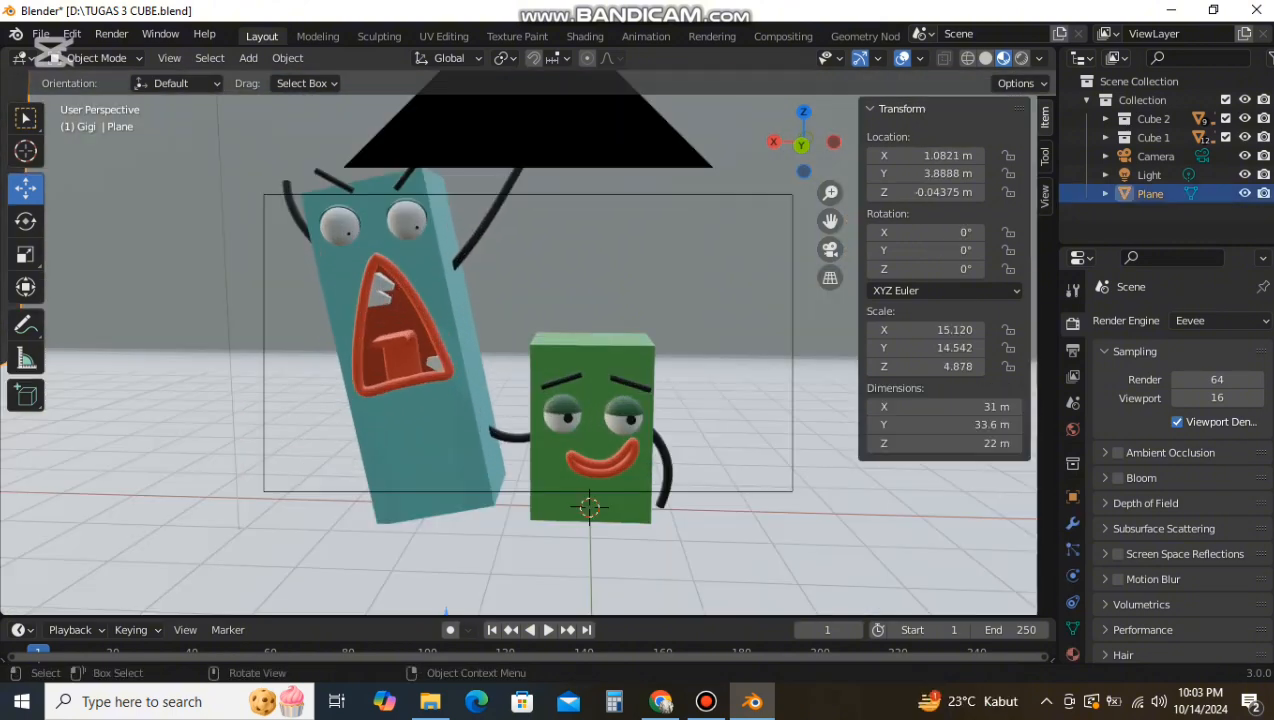
scroll(520, 340, down, 4)
key(KP_0)
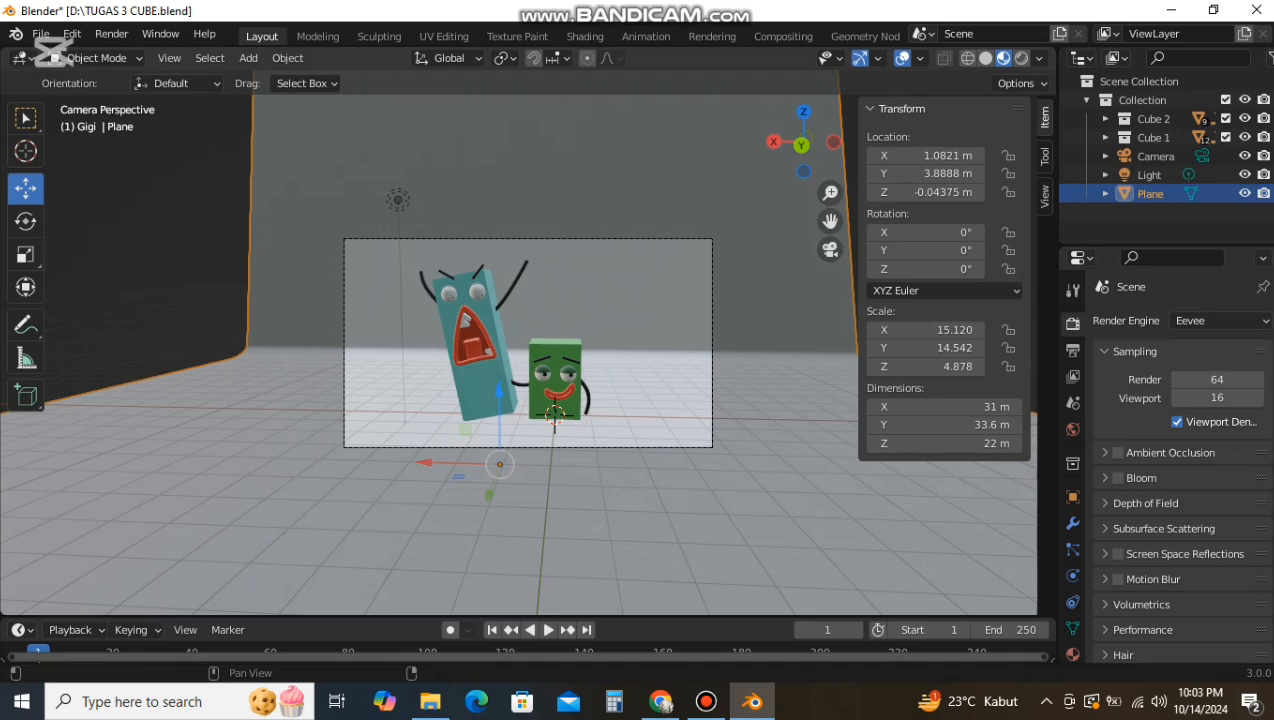
click(169, 58)
mouse_move(265, 311)
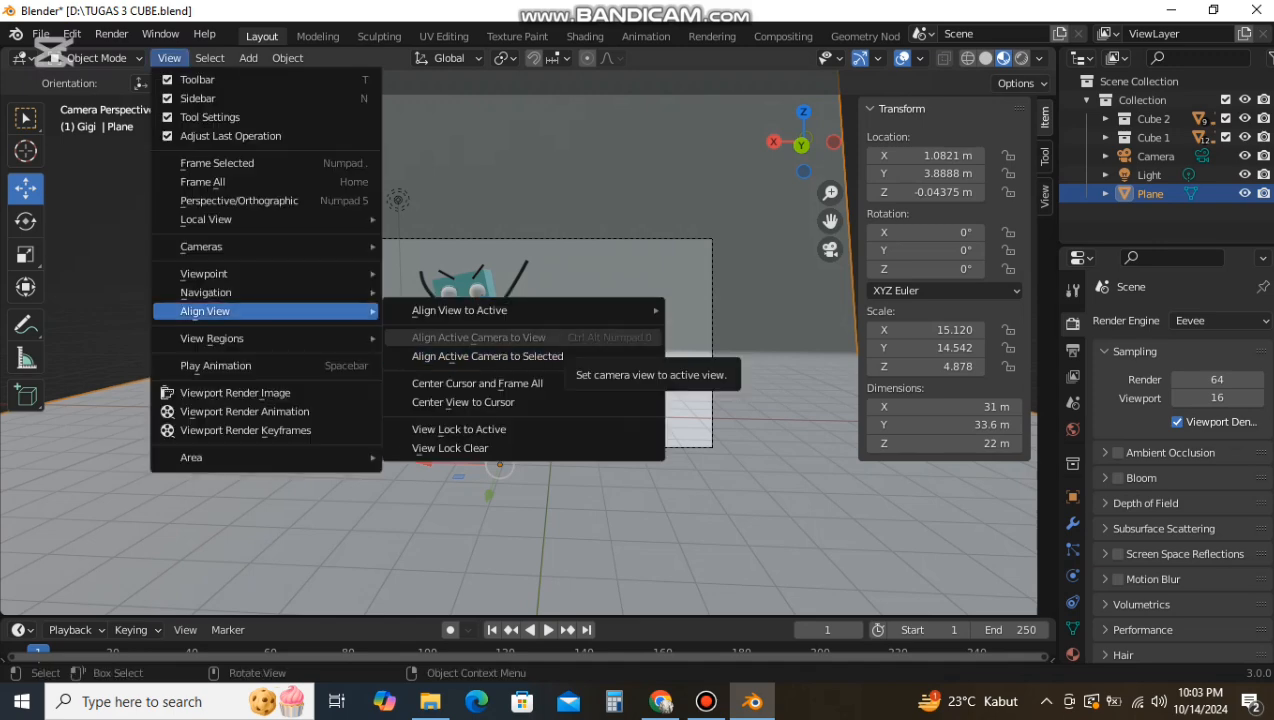
Step: Set the output resolution to 1280 px in X and 1080 px in Y
click(1072, 350)
double_click(1216, 345)
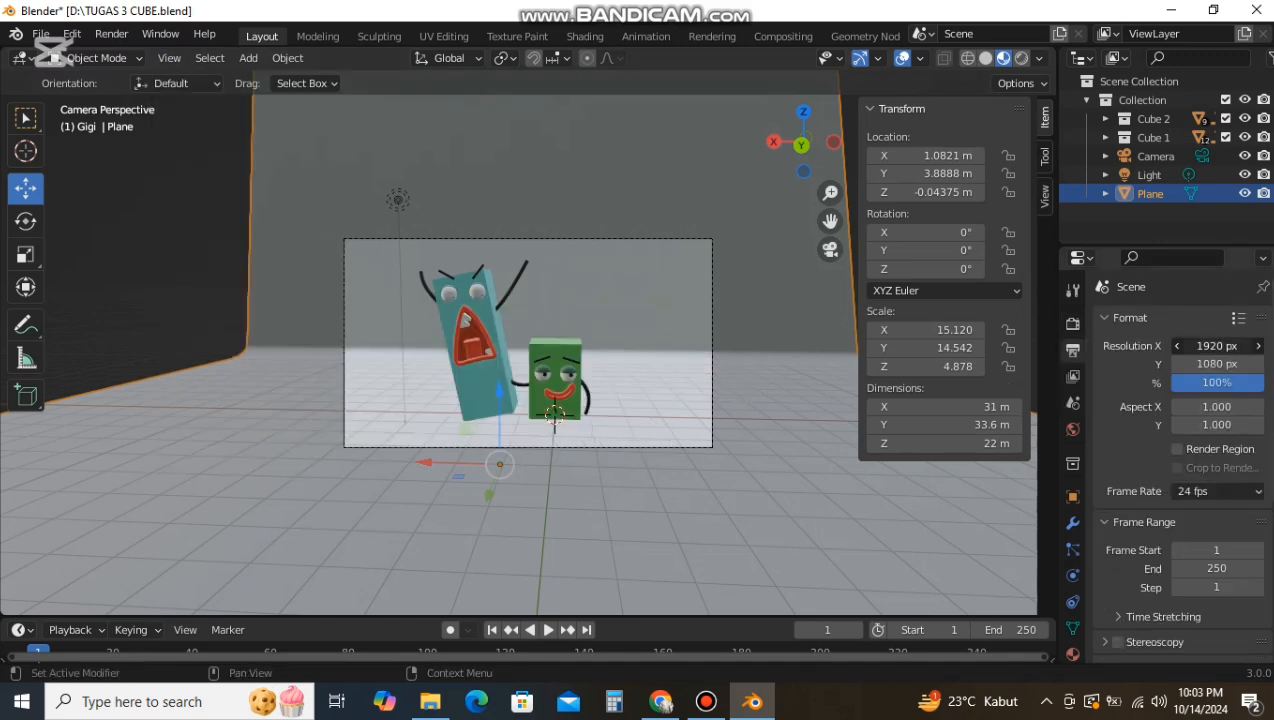
text(1280)
key(Return)
double_click(1216, 364)
text(1080)
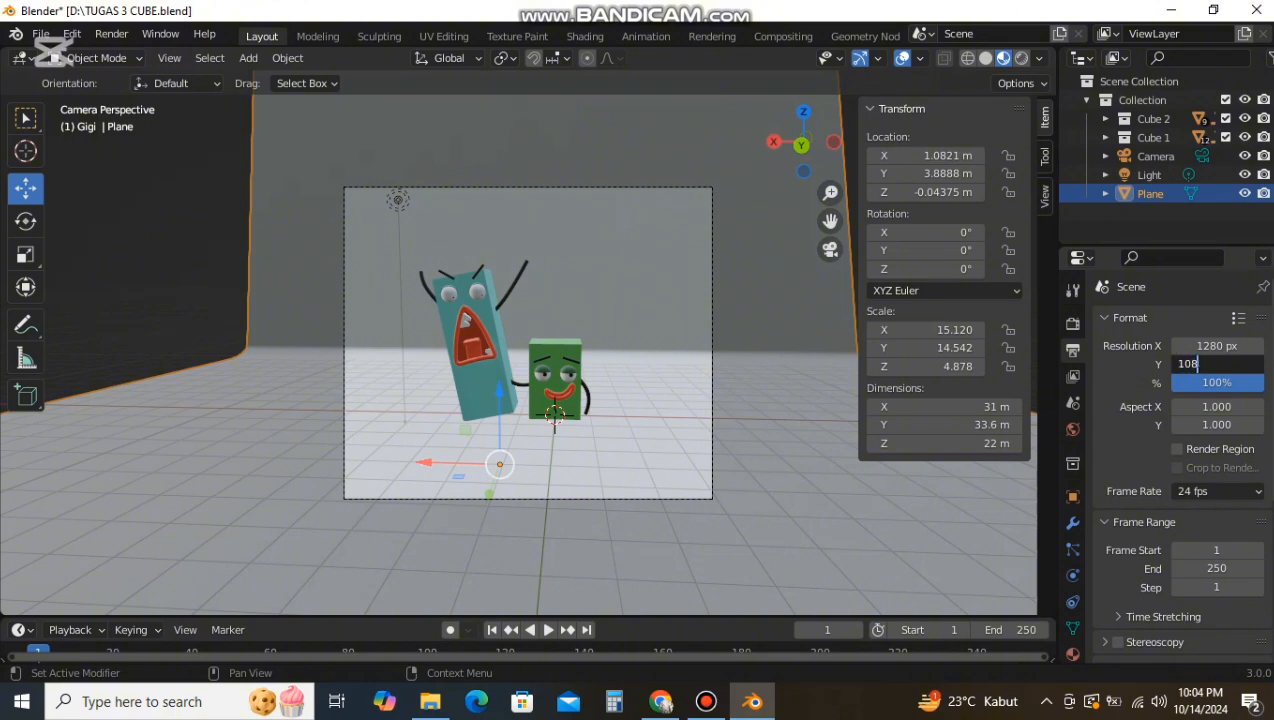
key(Return)
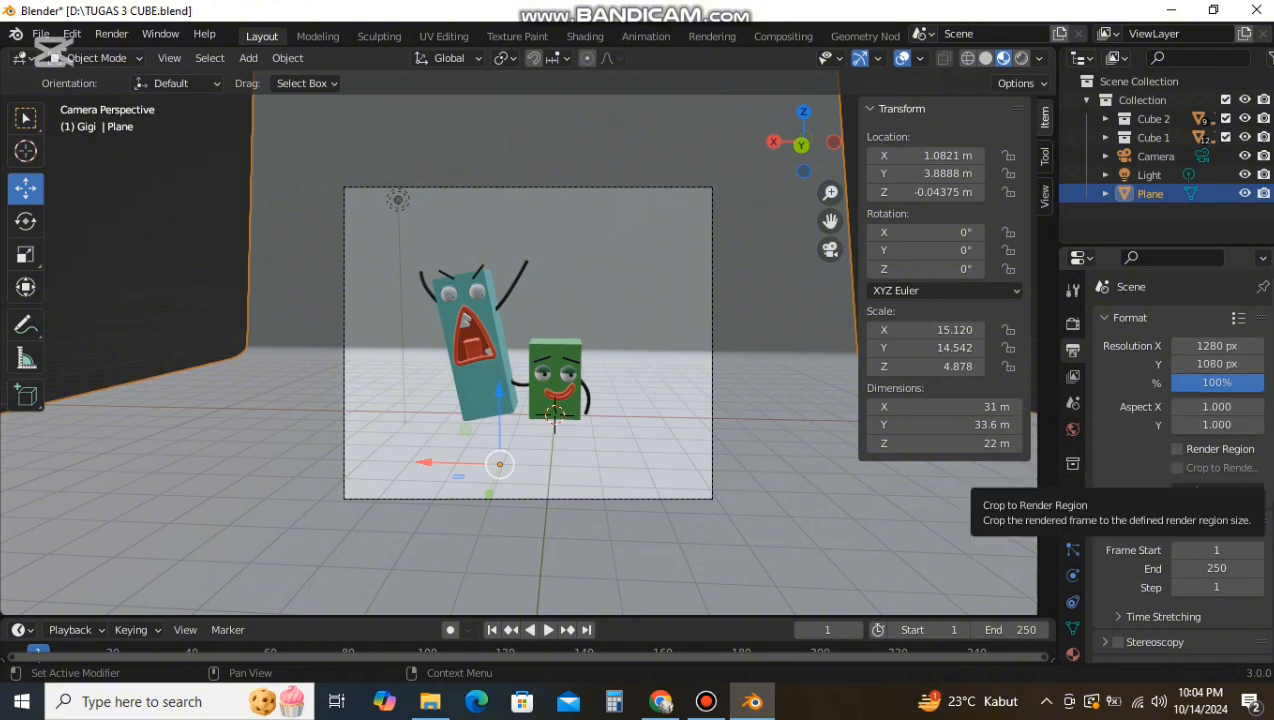
Step: Lock the camera to the view, reorient it toward both characters, and shift it about -0.84 m X and 0.09 m Y in view orientation
click(1045, 196)
mouse_move(680, 300)
middle_down()
mouse_move(725, 300)
mouse_move(692, 300)
middle_up()
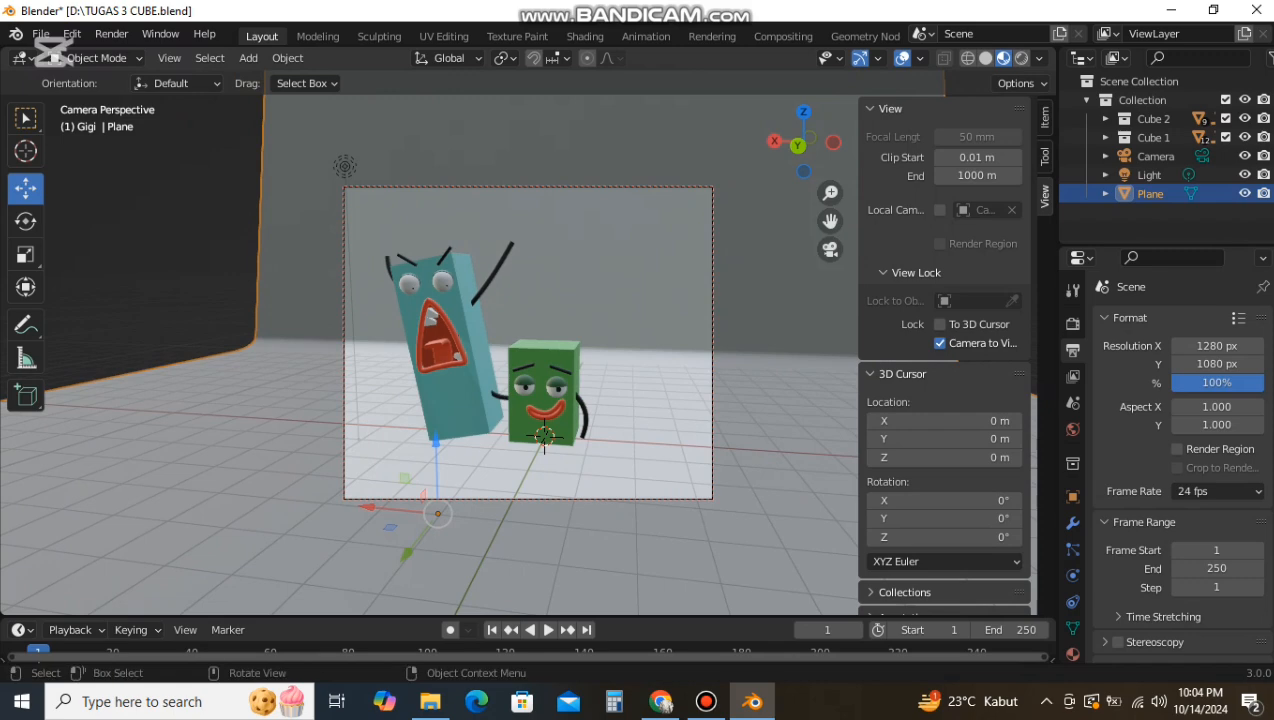
click(712, 300)
key(g)
key(Return)
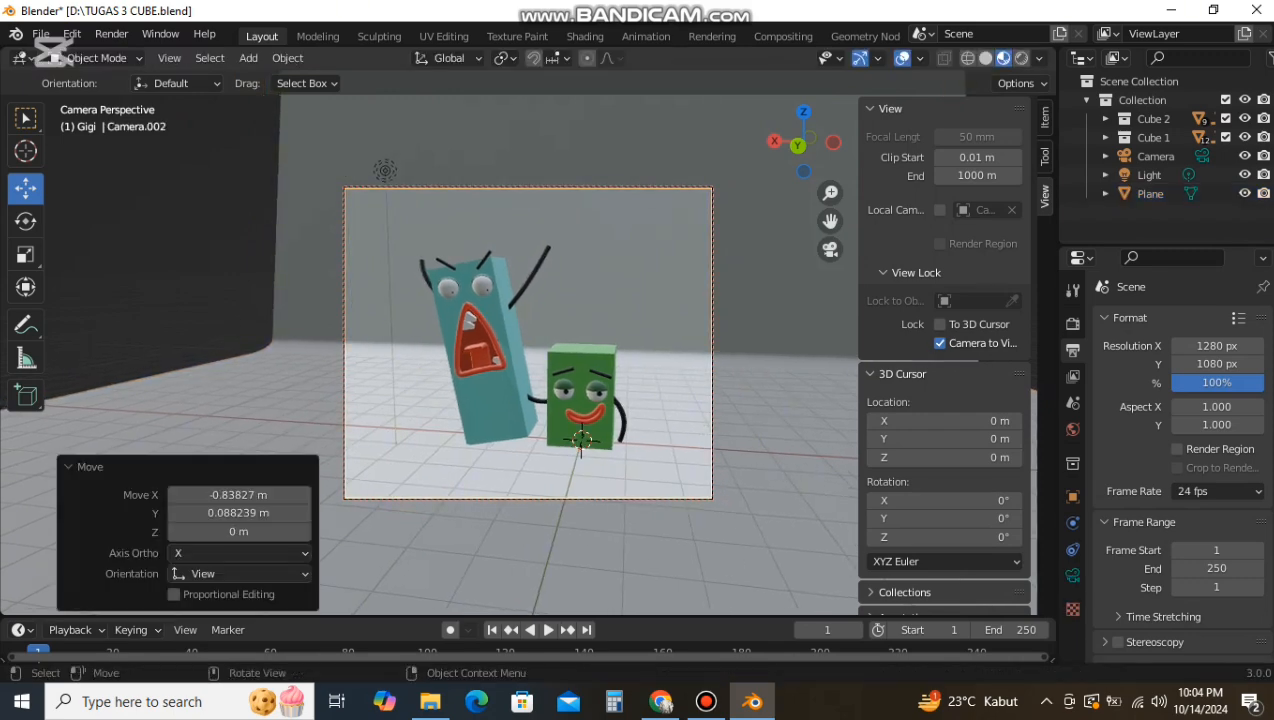
click(940, 343)
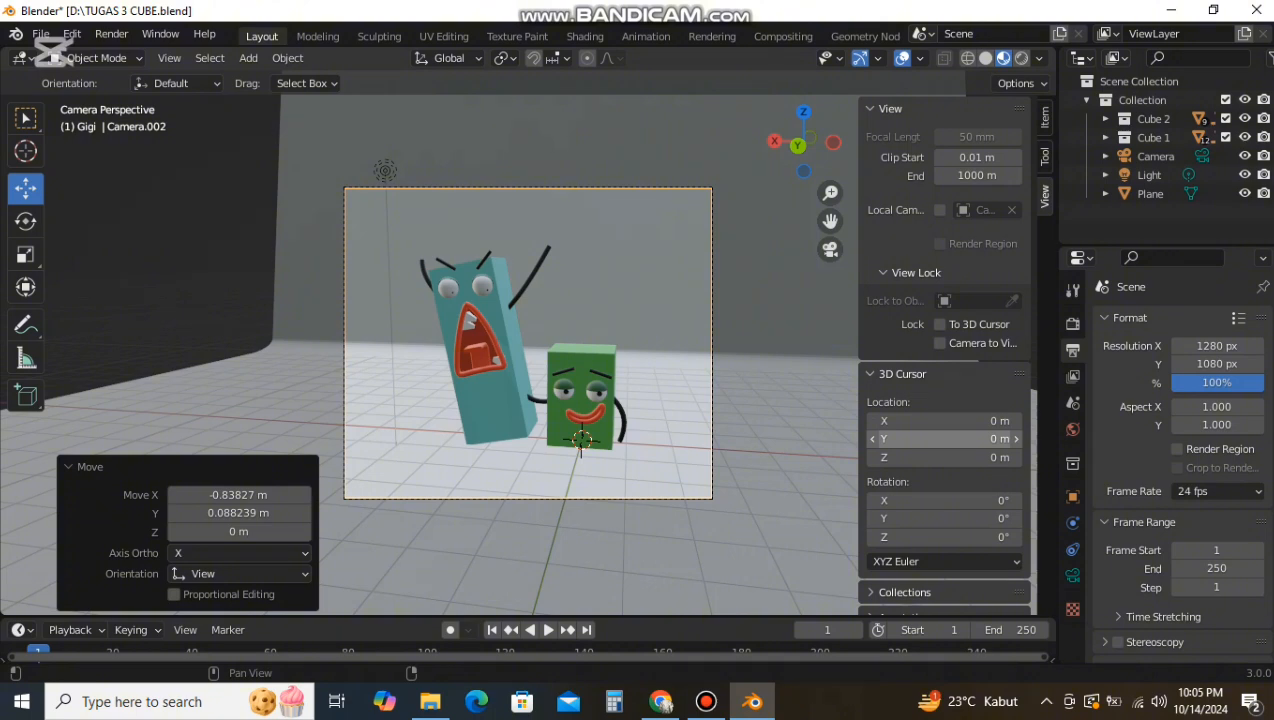
click(940, 343)
middle_drag(650, 385, 625, 395)
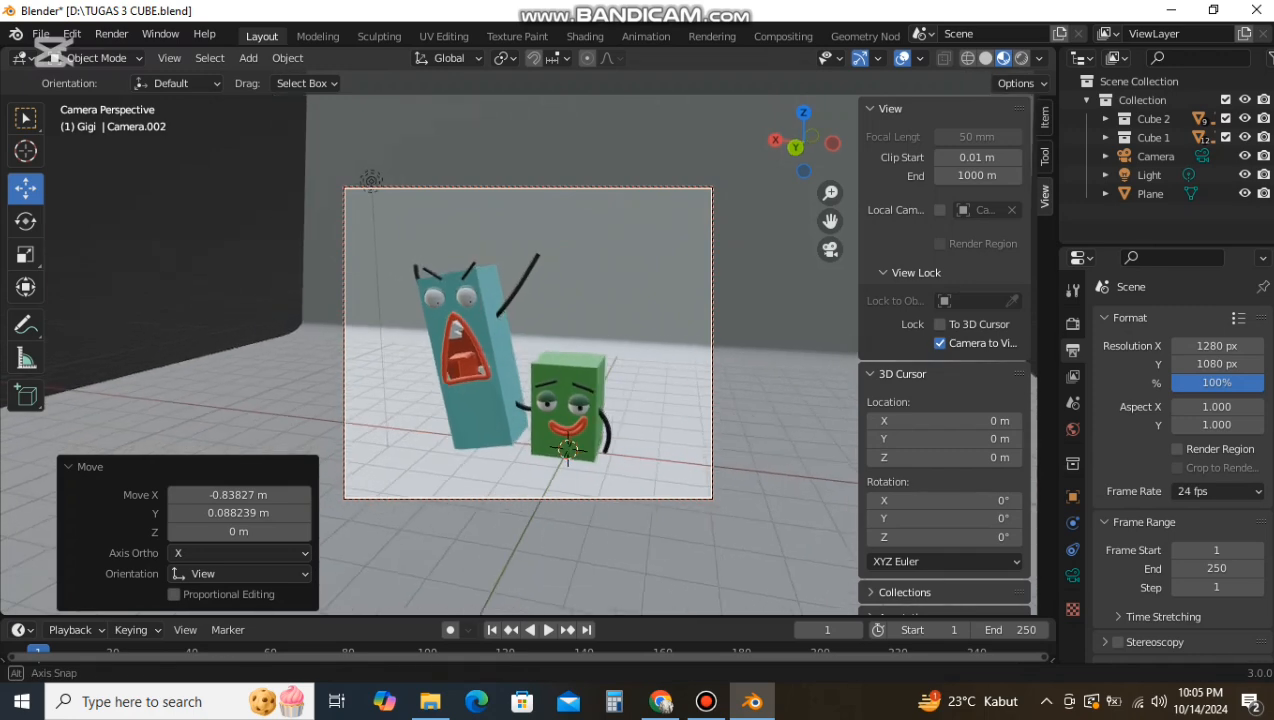
Step: Enable scene lights and scene world in the viewport shading, and unlock the camera from the view
click(1039, 58)
click(933, 150)
click(933, 171)
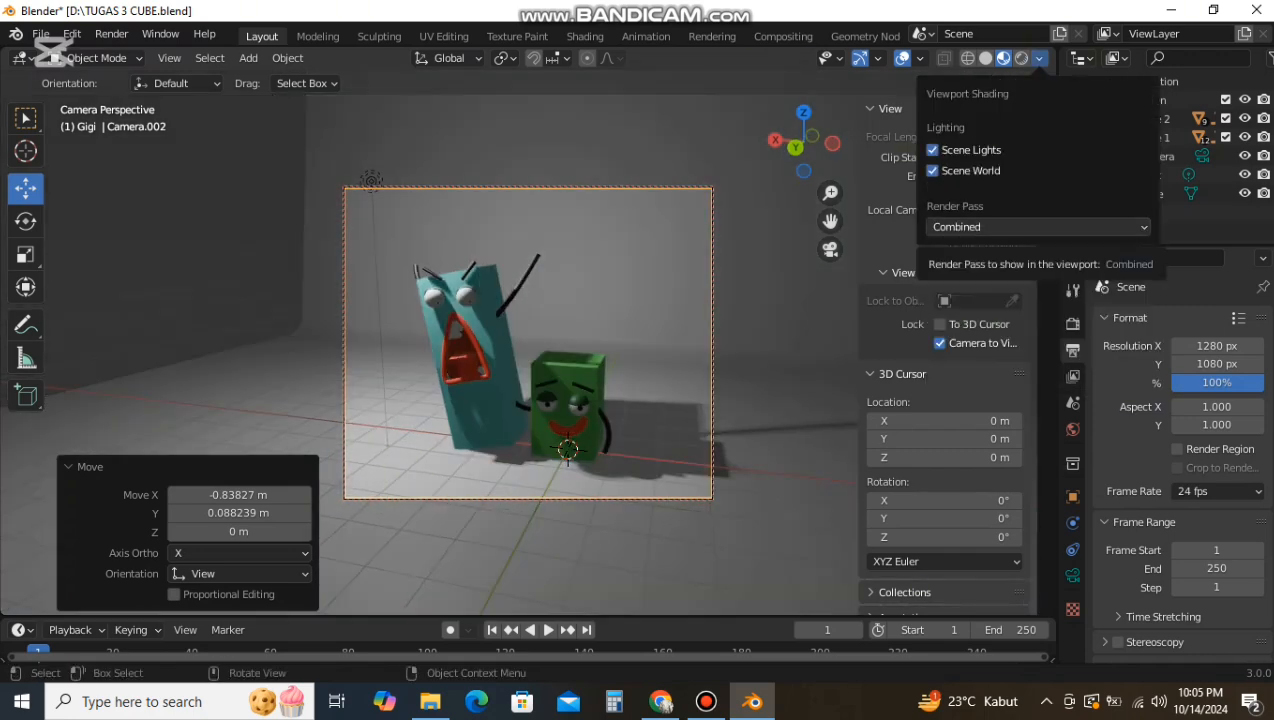
click(940, 343)
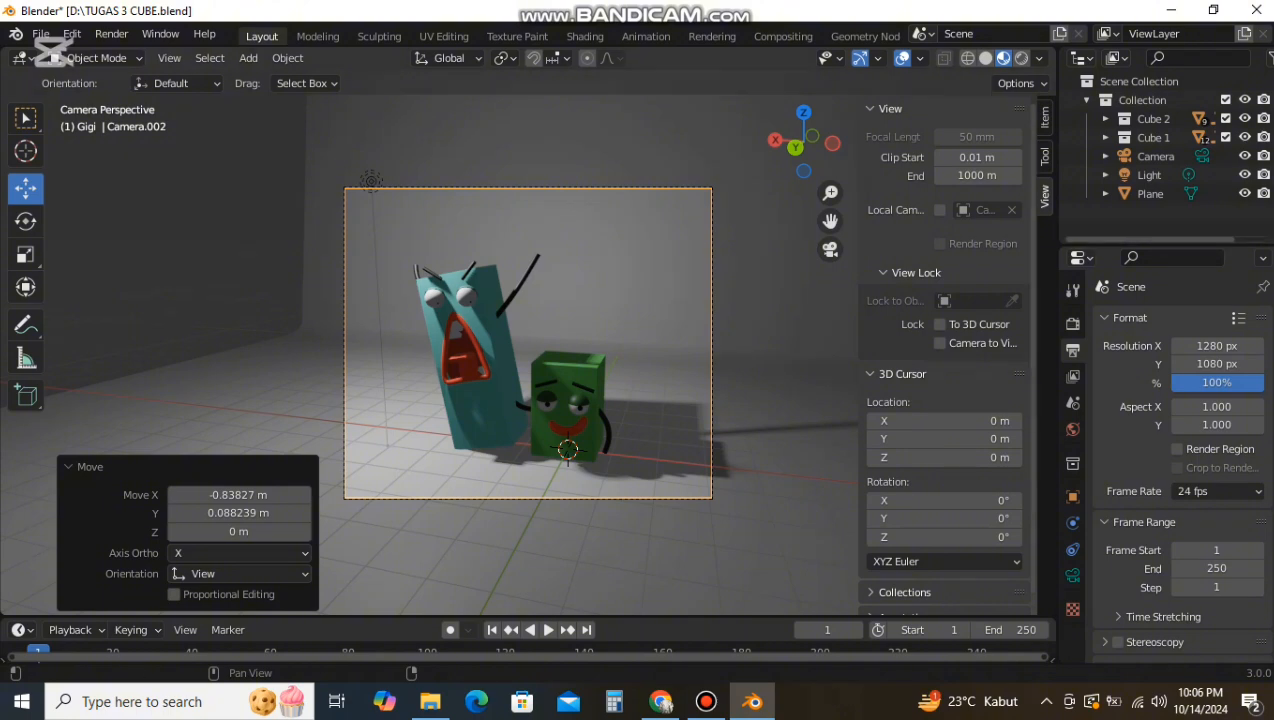
Step: Set the world background strength to 0
click(1072, 429)
click(1213, 470)
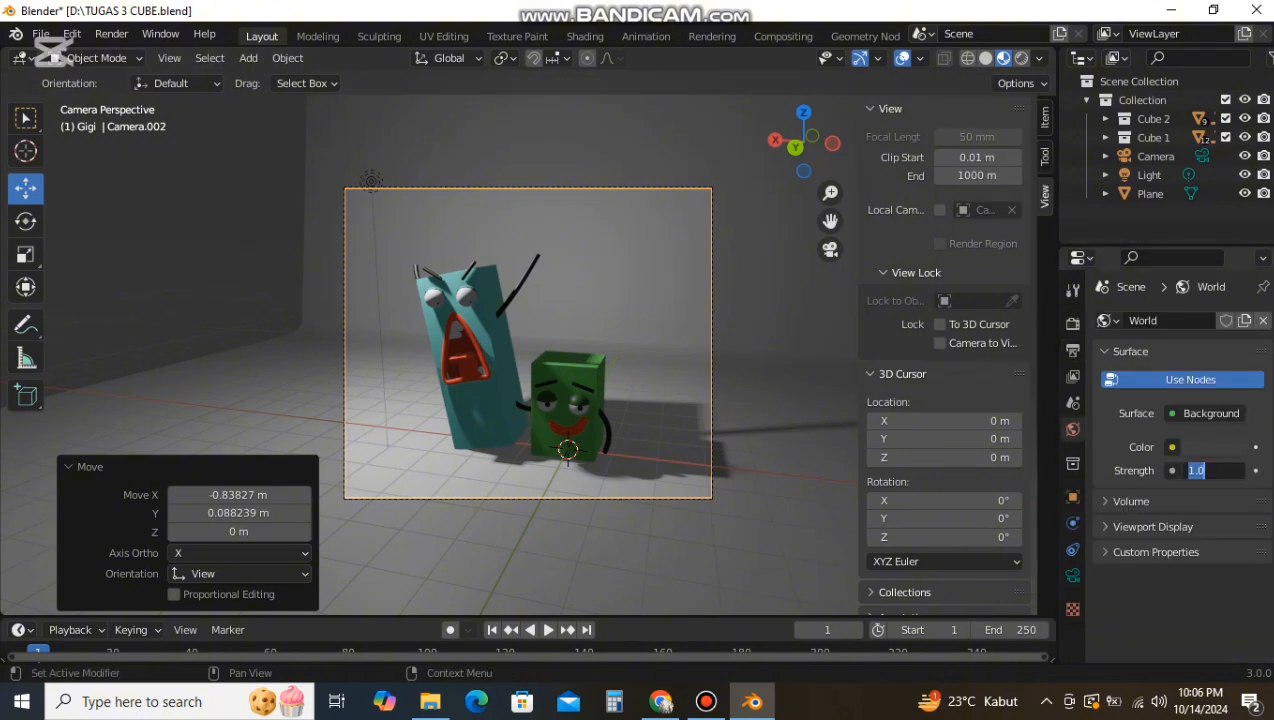
key(Return)
mouse_move(590, 400)
middle_down()
mouse_move(615, 390)
mouse_move(590, 390)
middle_up()
scroll(615, 390, down, 4)
Step: Try adding a point light to the scene, and remove it again
key(shift+a)
mouse_move(585, 315)
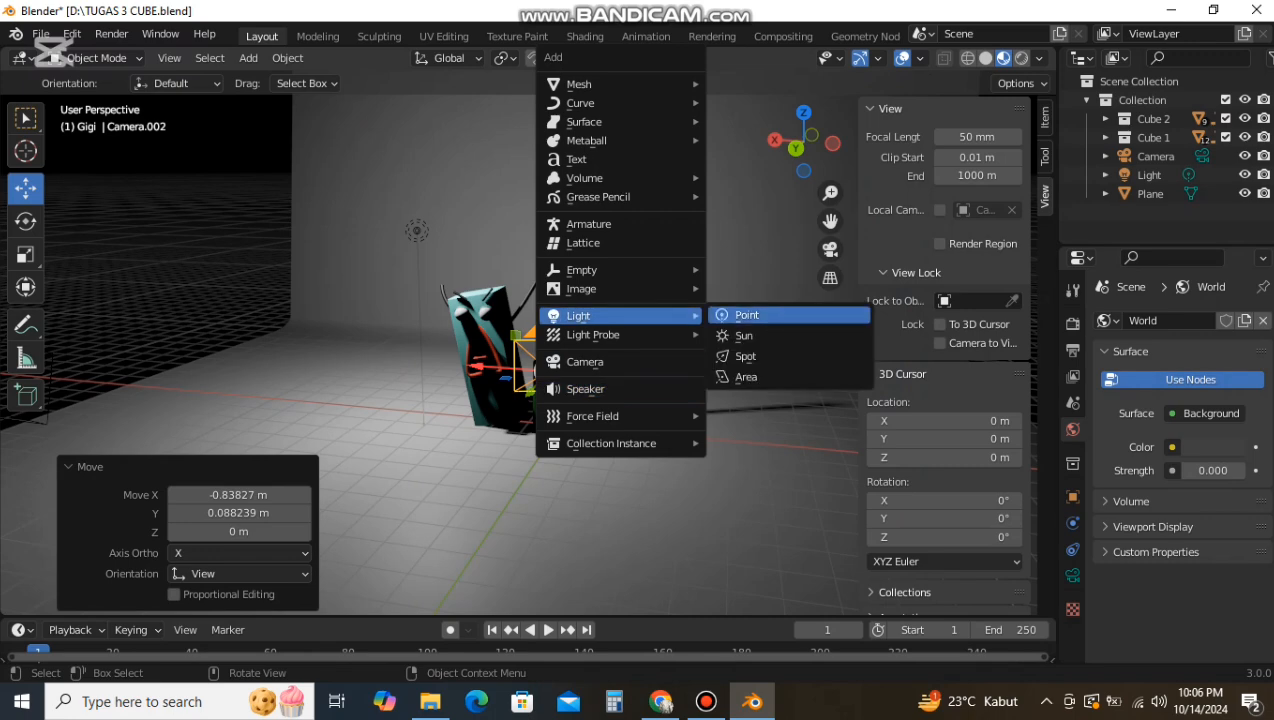
click(750, 315)
key(Delete)
Step: Set the power of the existing point light above the characters to 1500 W
click(417, 231)
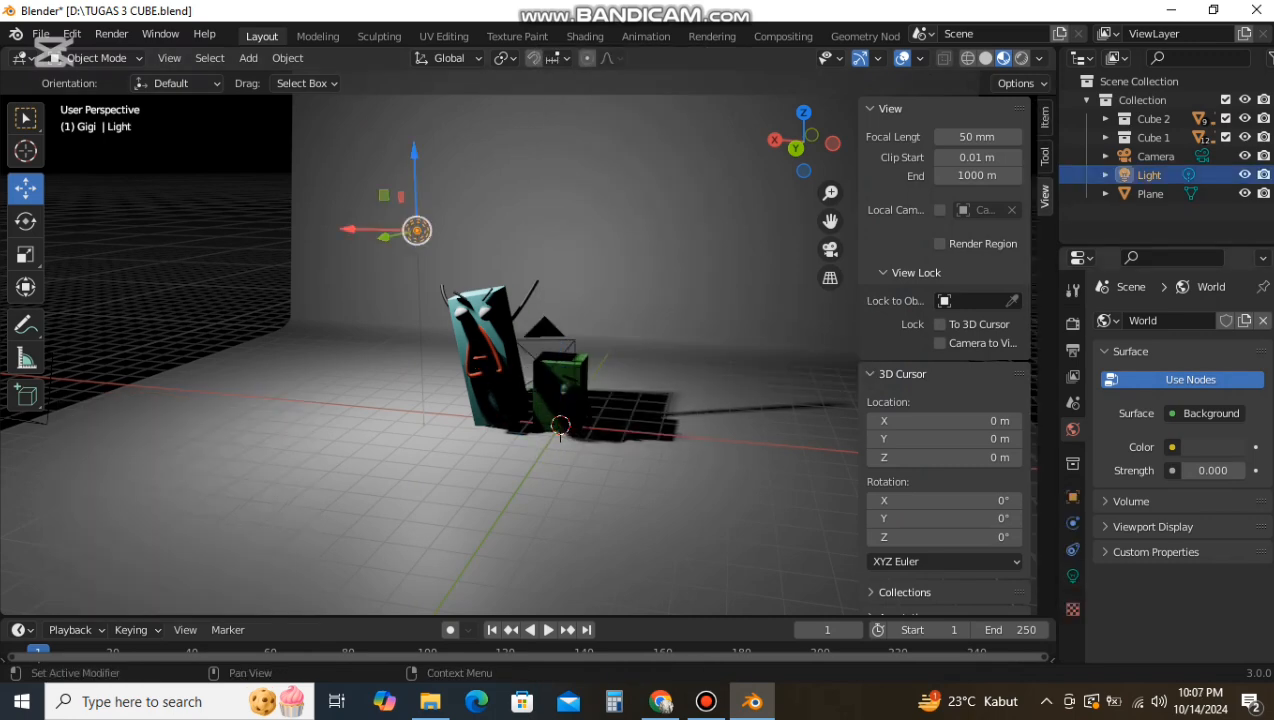
click(1073, 576)
click(1204, 449)
text(150)
key(Return)
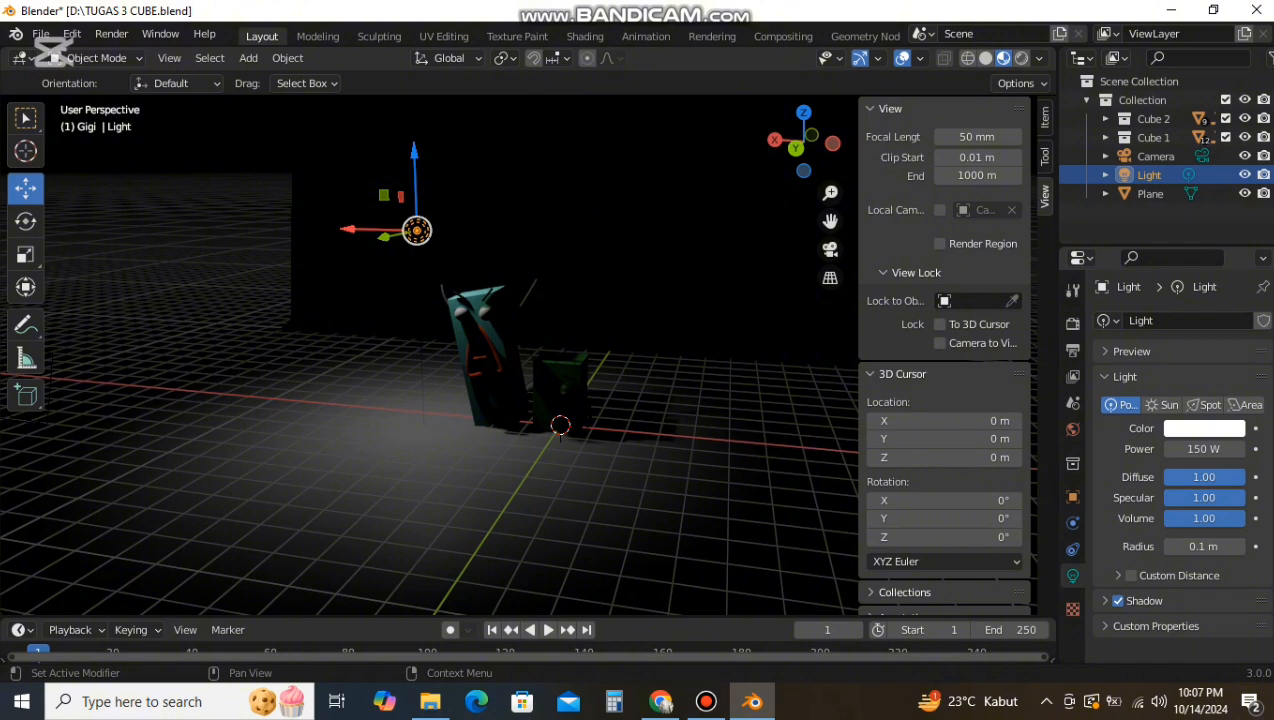
click(1204, 449)
text(1500)
key(Return)
Step: Move the point light about 12.4 m along Y in front of the characters and raise it about 5.5 m
key(g)
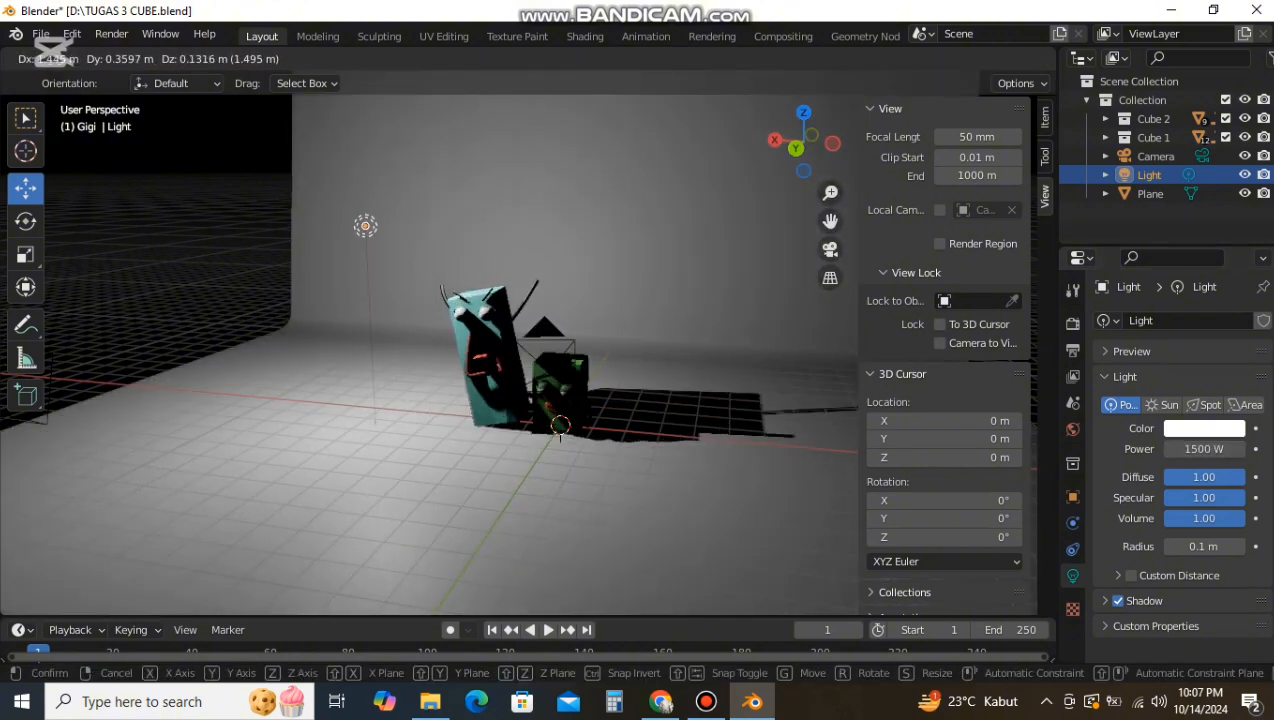
drag(365, 226, 364, 210)
scroll(372, 215, down, 3)
drag(420, 280, 297, 322)
middle_drag(319, 316, 338, 297)
drag(367, 253, 361, 107)
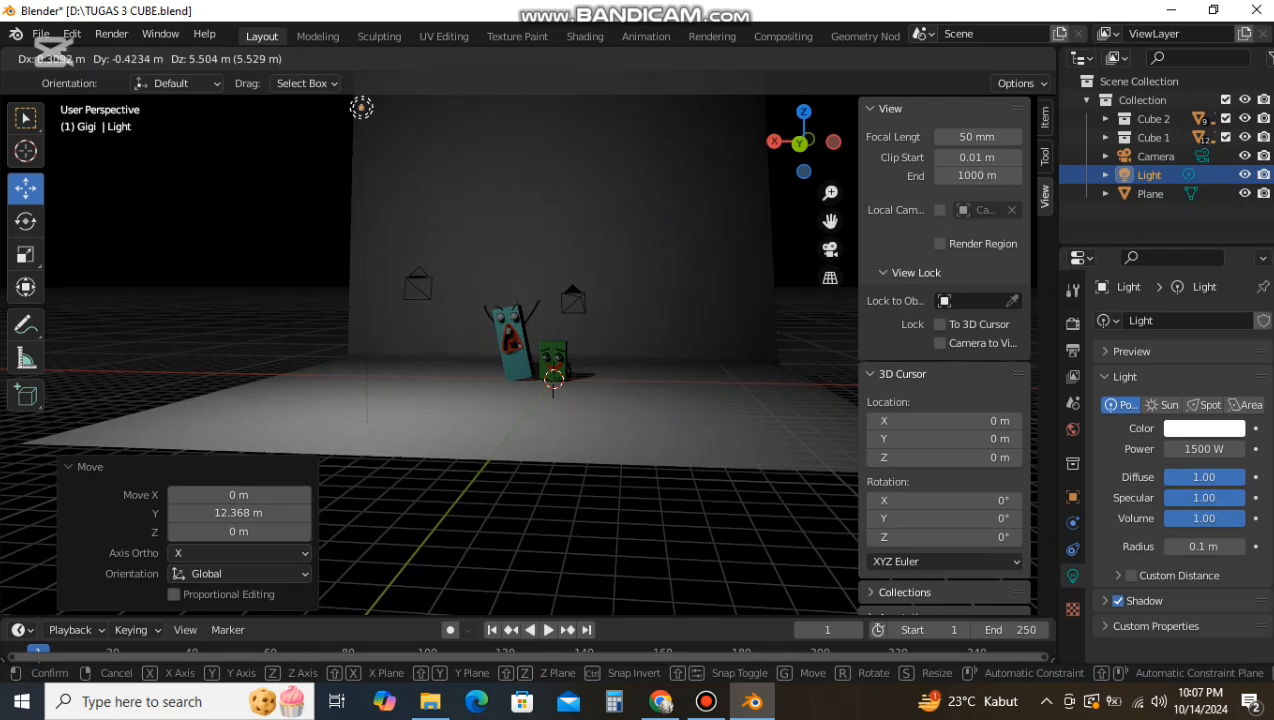
click(361, 107)
Step: Set the point light's power to 4500 W
click(1204, 449)
text(4500)
key(Return)
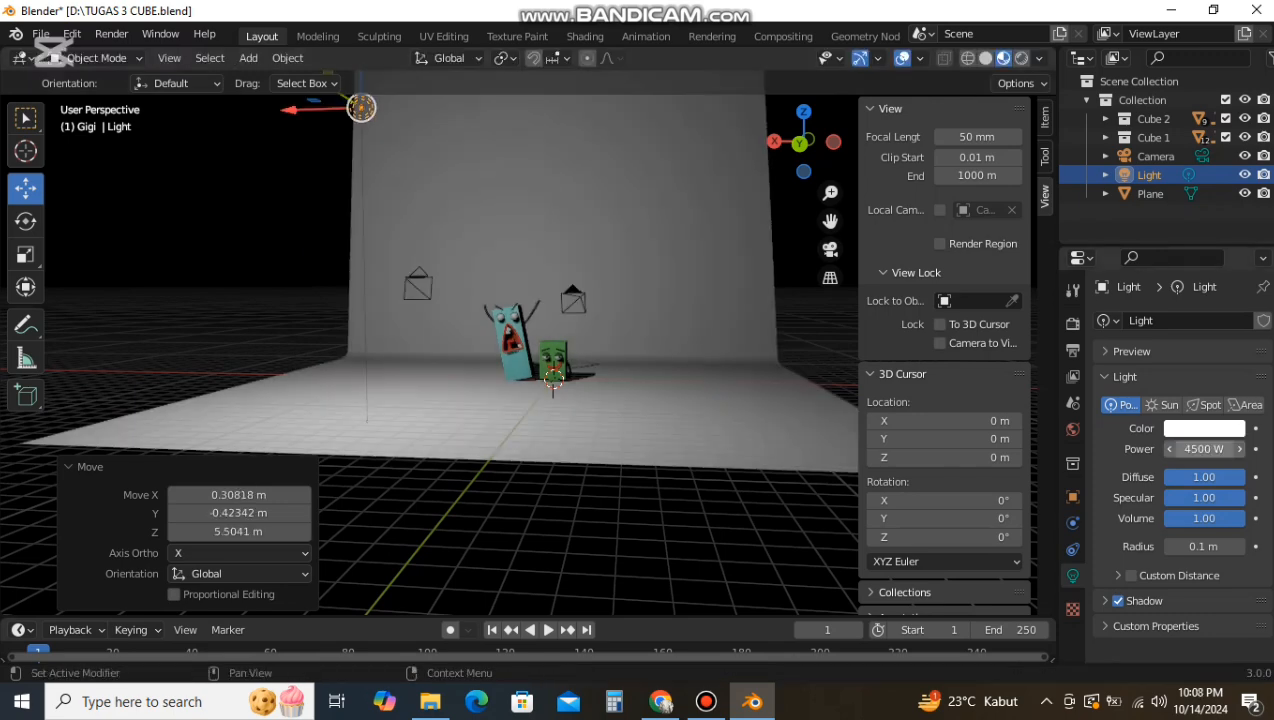
Step: Set the light's shadow bias to 0.001 and enable contact shadows with a bias of 0.001
click(1105, 600)
scroll(1170, 520, down, 3)
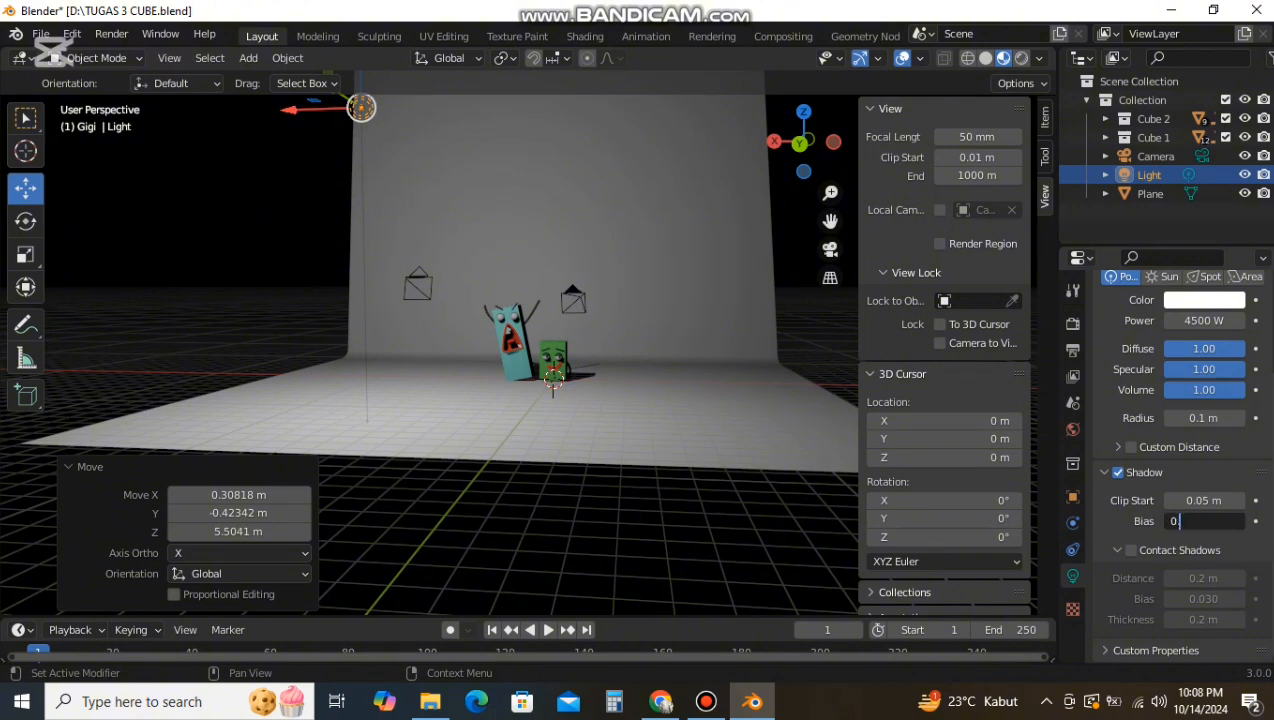
click(1131, 550)
click(1204, 599)
text(0.001)
key(Return)
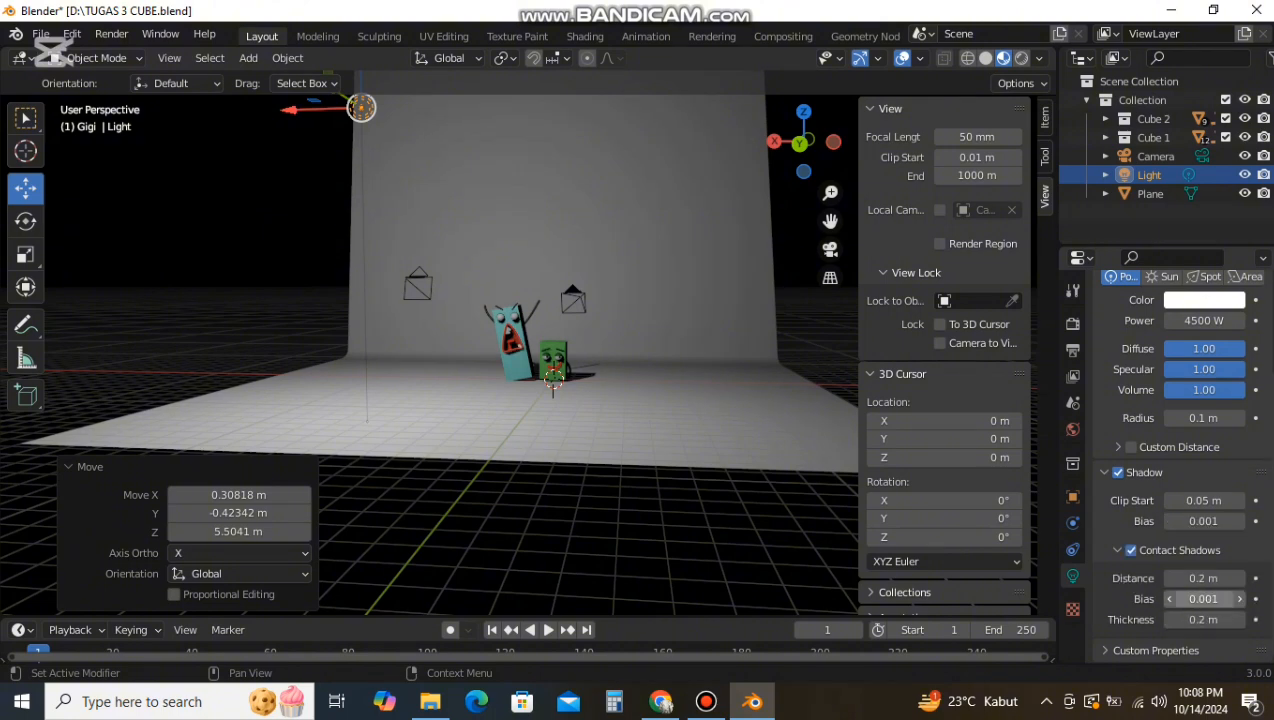
Step: Expand the indirect lighting and shadow render settings, and set the shadow cube size to 4096 px
click(1072, 324)
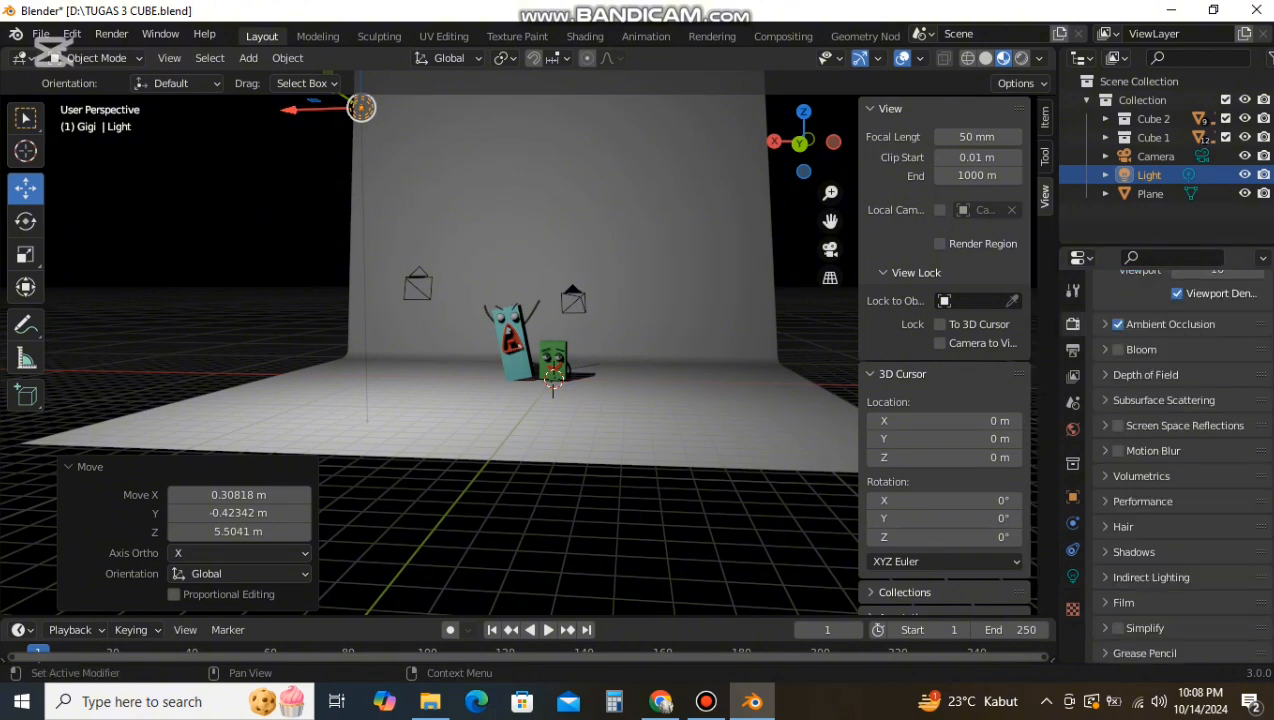
click(1151, 577)
scroll(1151, 577, down, 3)
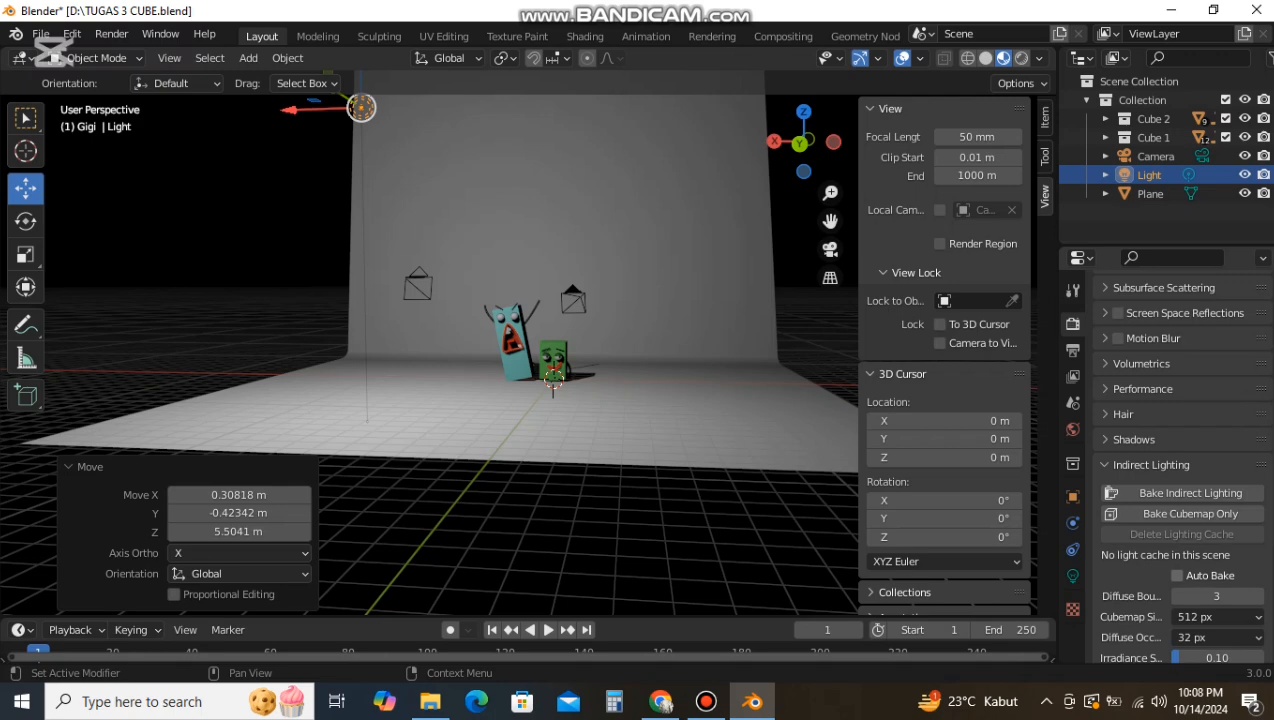
scroll(1180, 562, down, 2)
click(1134, 364)
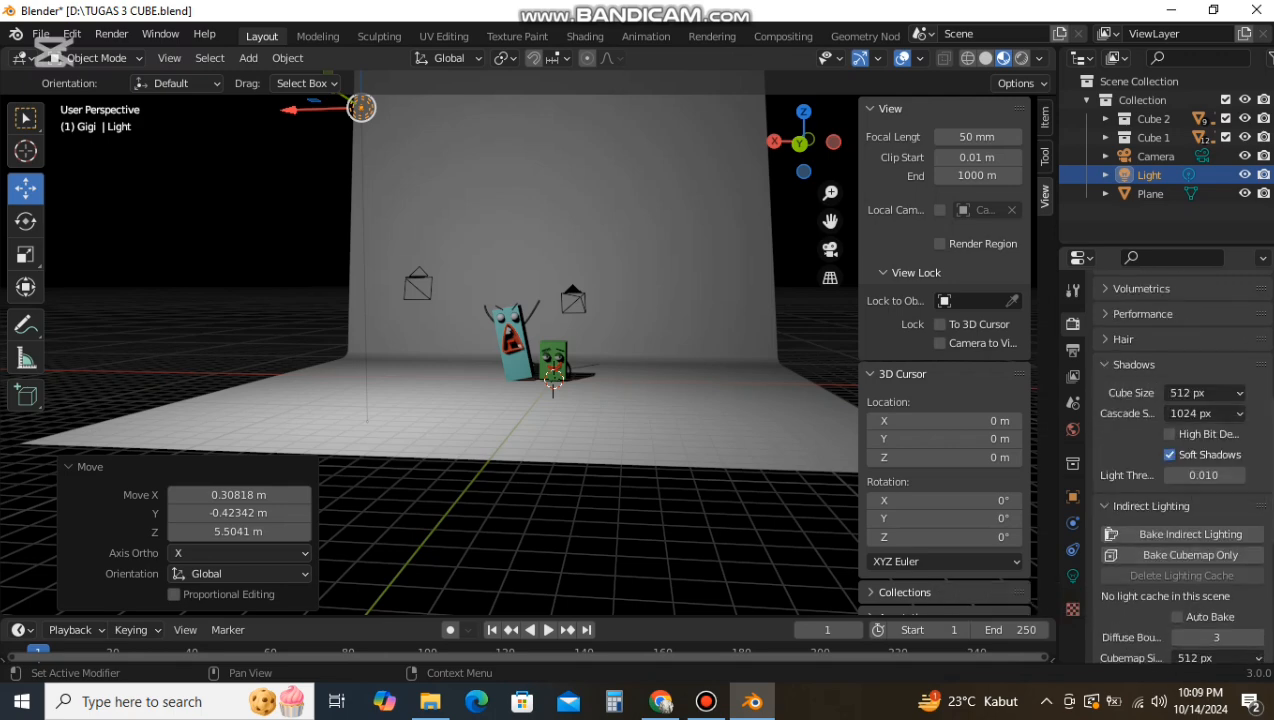
click(1205, 393)
click(1200, 535)
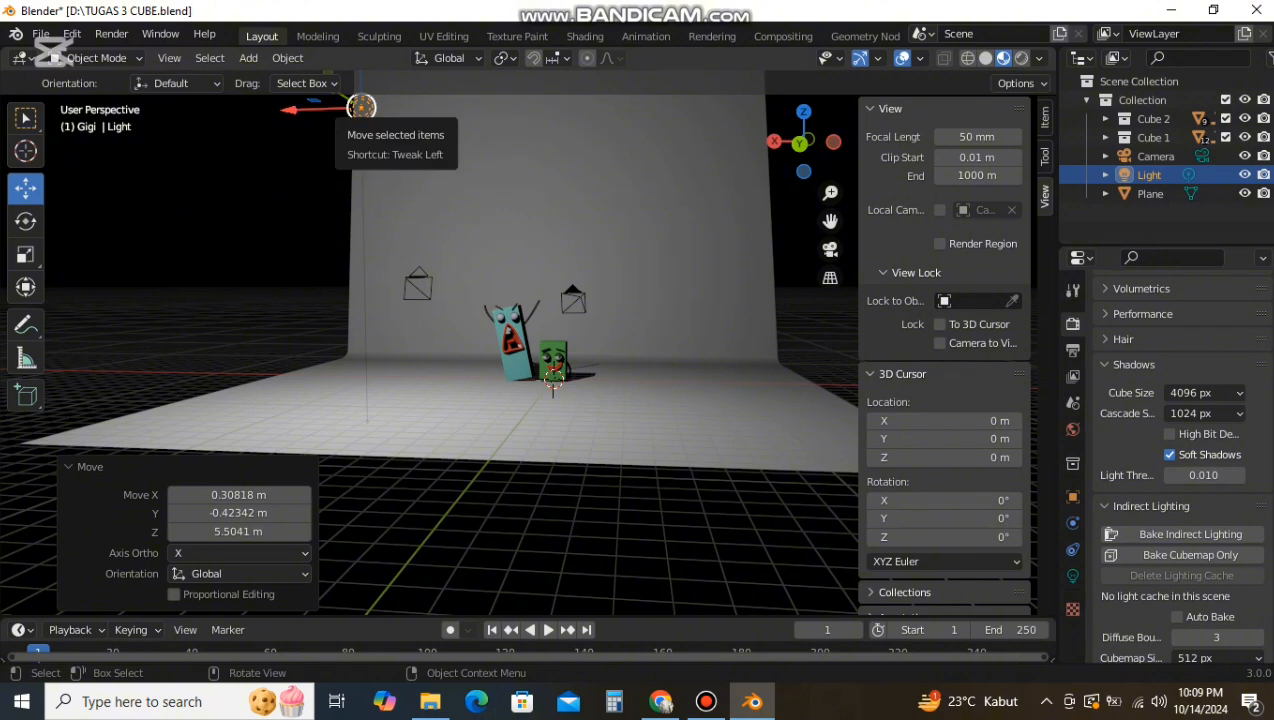
Step: Try to duplicate the backdrop plane and raise the copy along the Z axis
drag(524, 278, 524, 271)
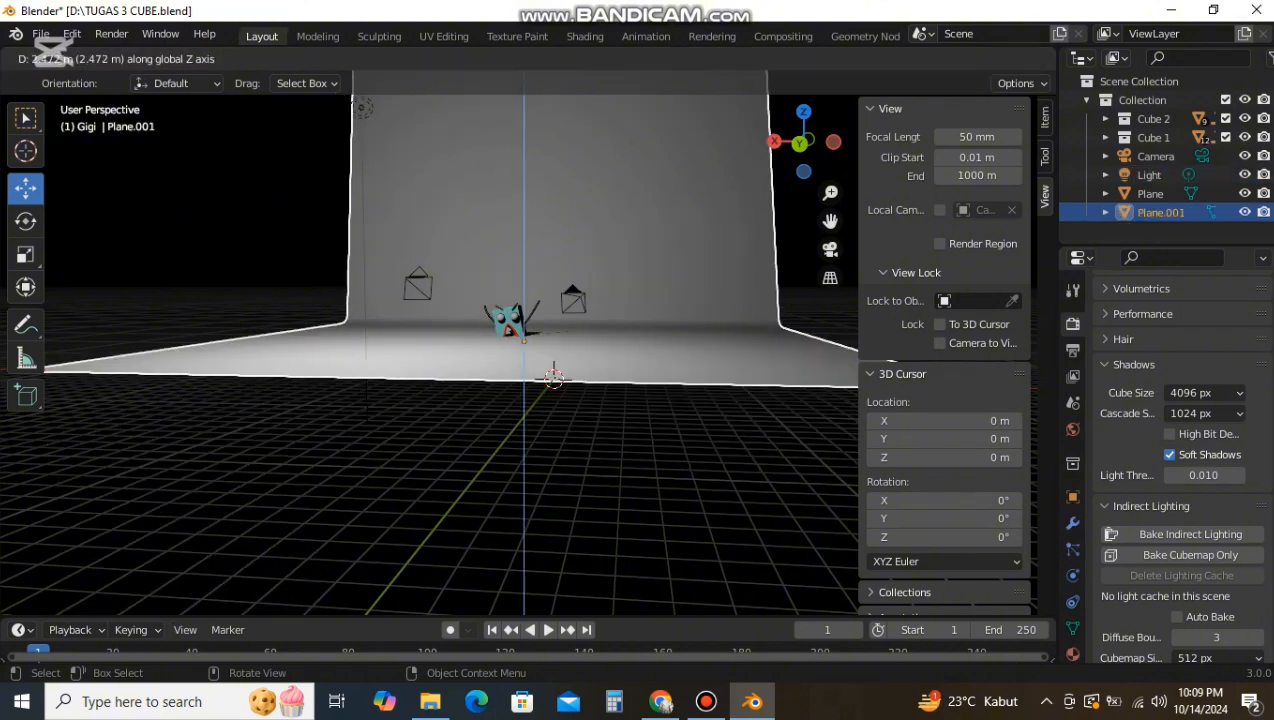
key(ctrl+z)
scroll(524, 350, down, 5)
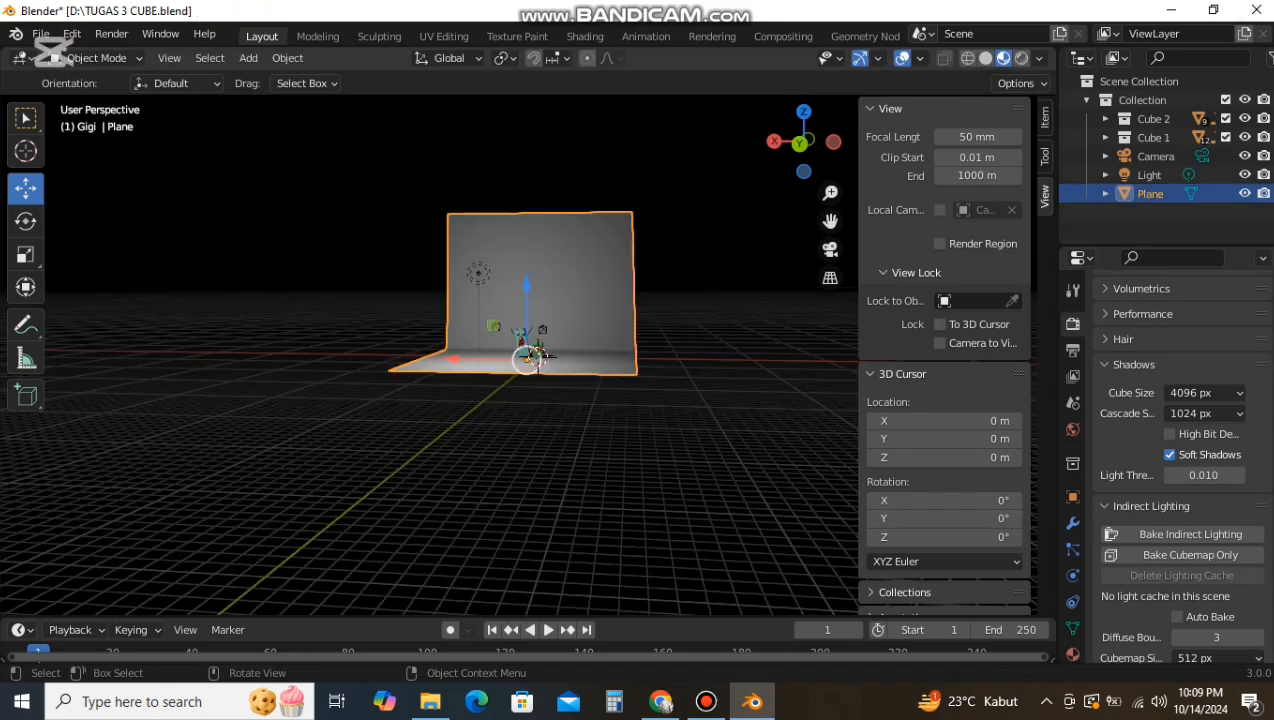
scroll(524, 350, up, 5)
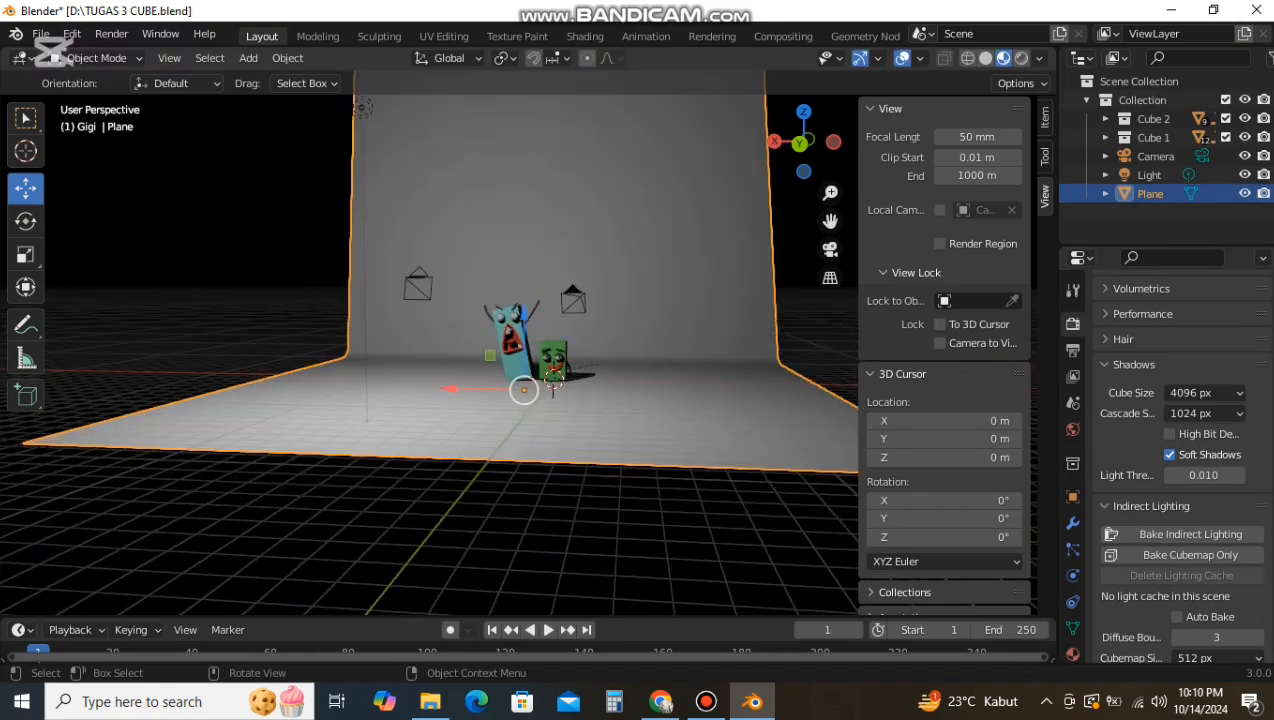
Step: Select the point light and save the Blender file
scroll(488, 286, down, 6)
click(488, 286)
click(41, 34)
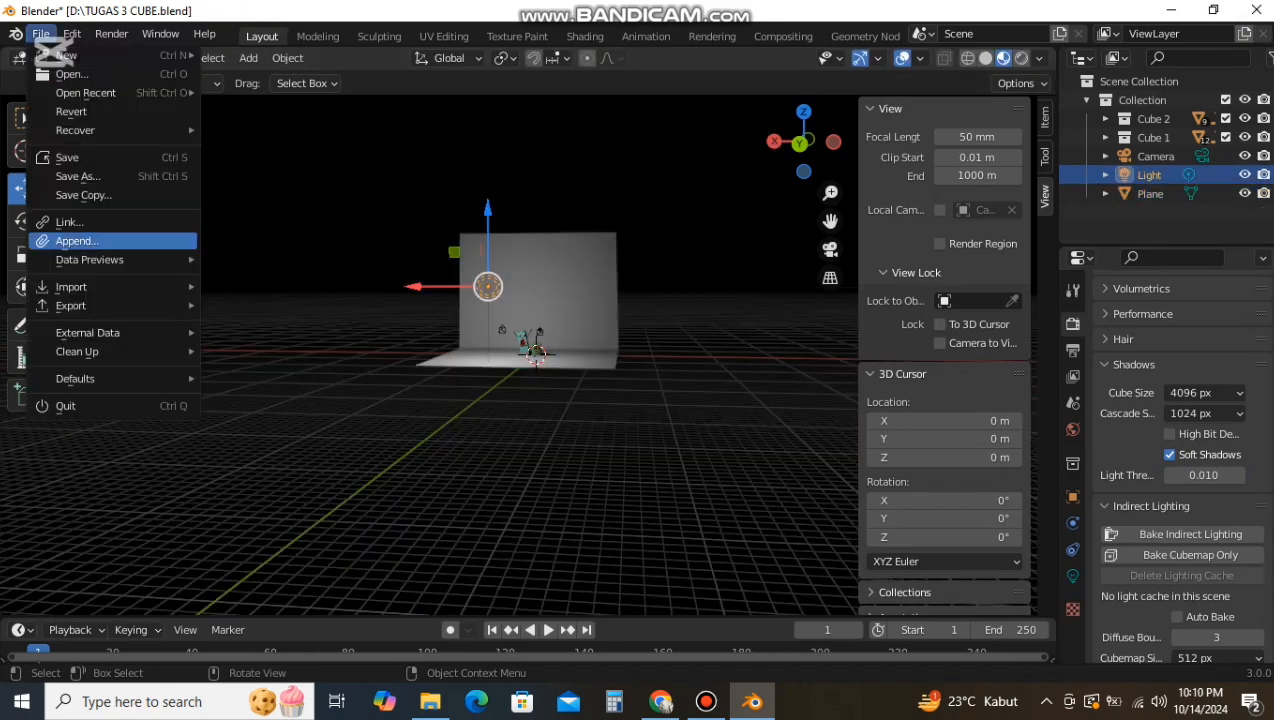
click(66, 156)
Step: Duplicate the point light and move the copy about -12.1 m X, -12.8 m Y and 6.5 m Z across the backdrop
scroll(480, 330, up, 3)
middle_drag(480, 330, 407, 360)
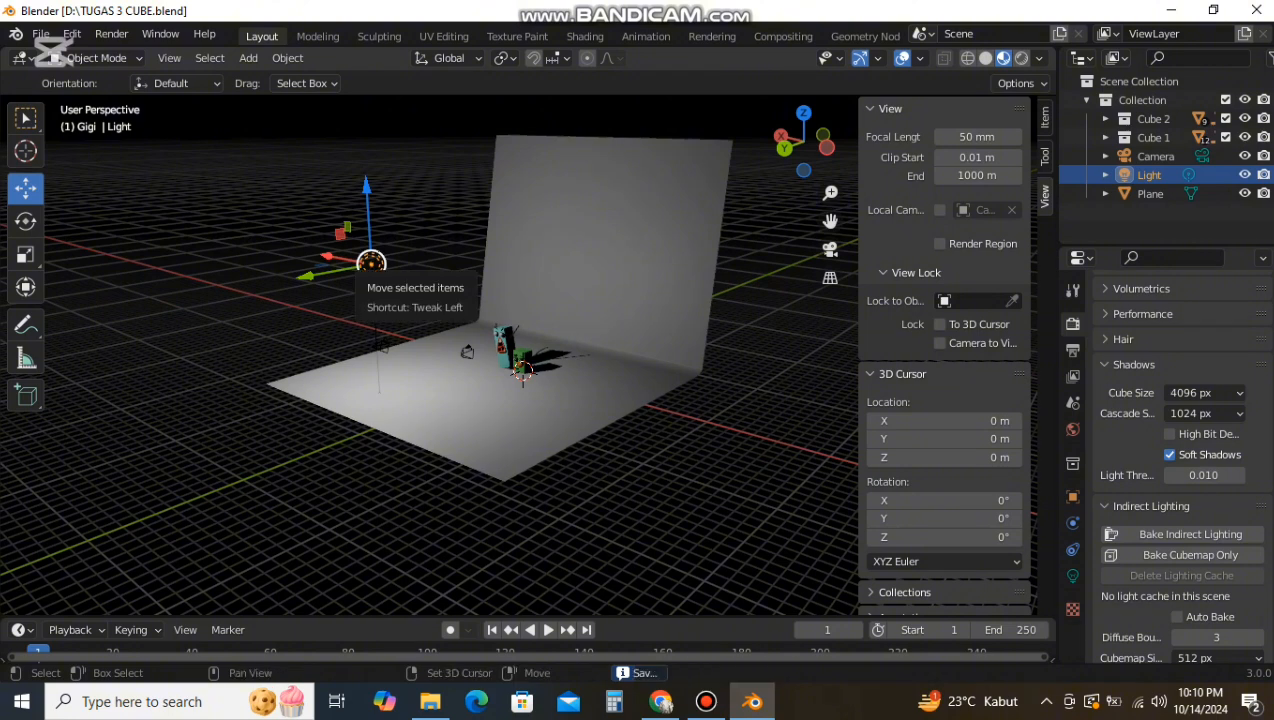
key(shift+d)
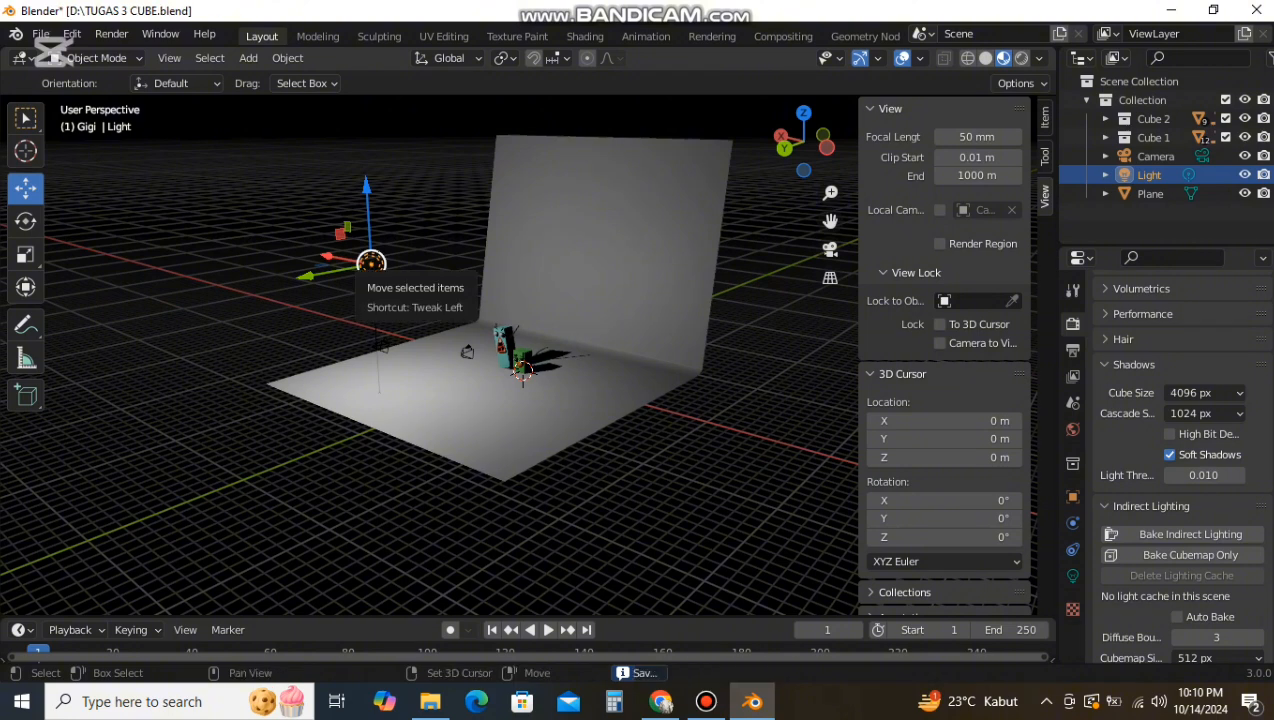
click(377, 253)
scroll(377, 253, down, 1)
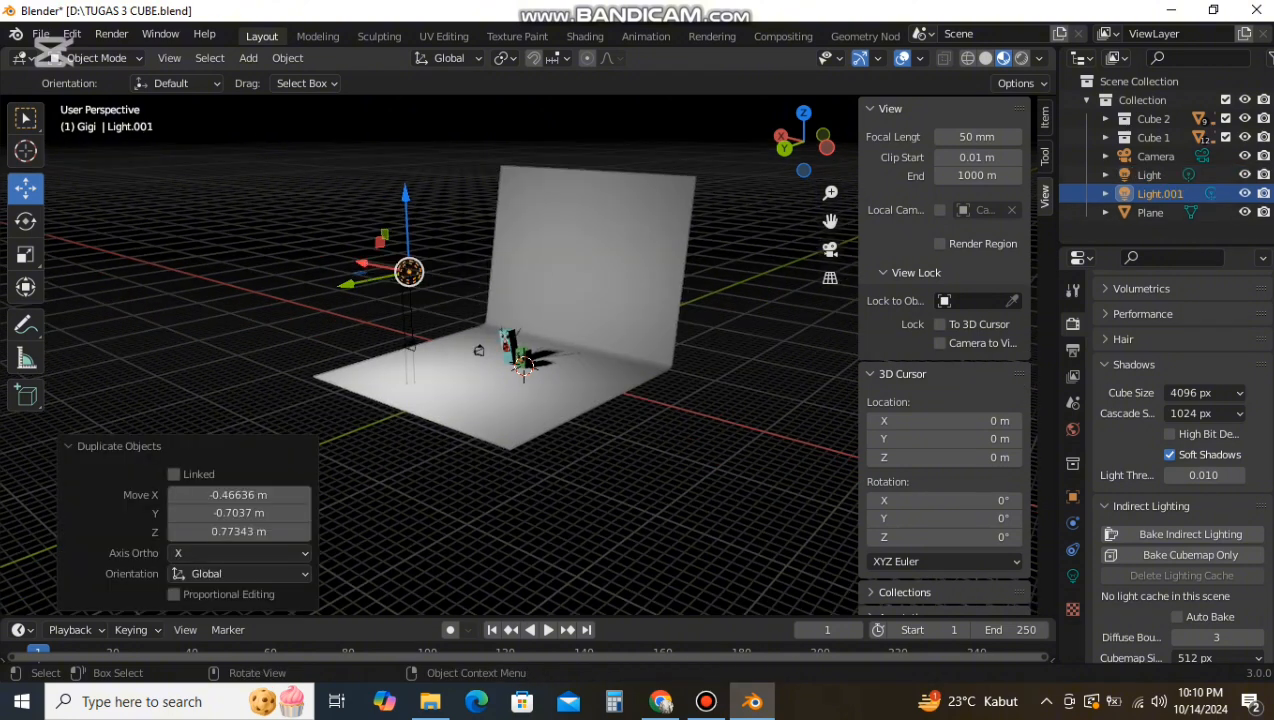
drag(408, 272, 572, 208)
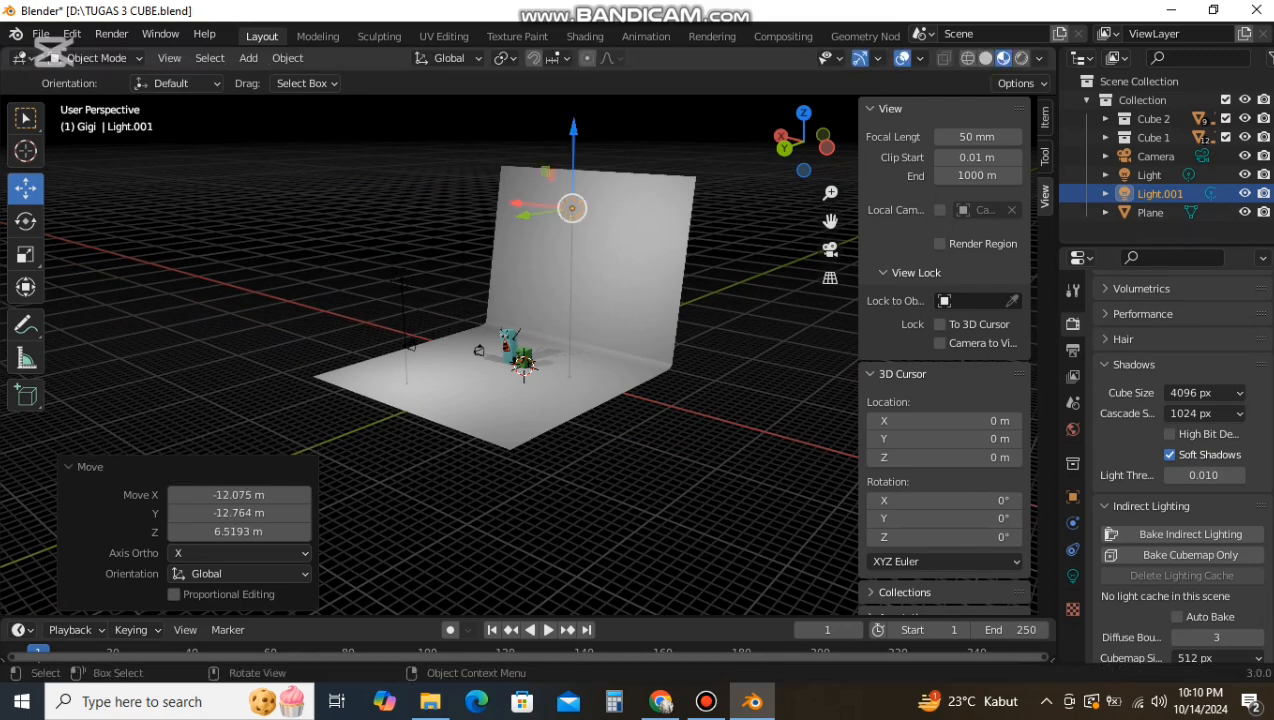
Step: Turn off contact shadows on the original light and move it outward by about 2.9 m, mostly along X
middle_drag(572, 208, 671, 188)
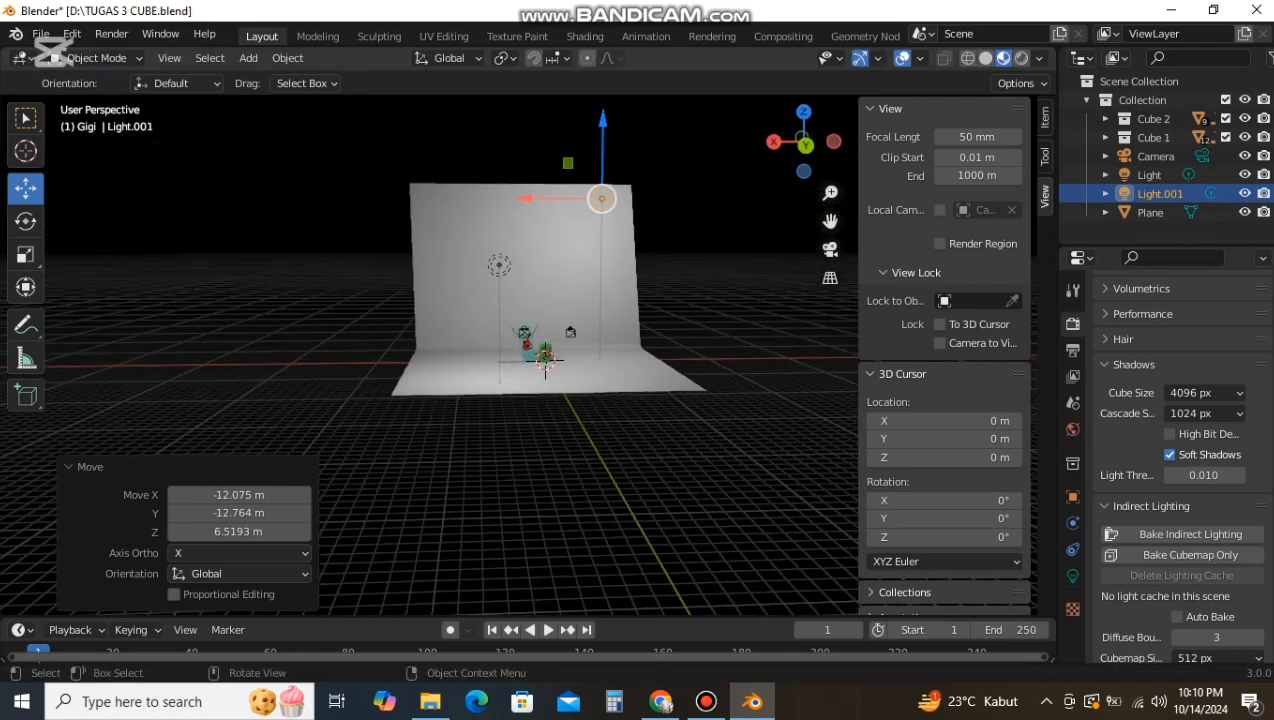
click(548, 360)
click(545, 360)
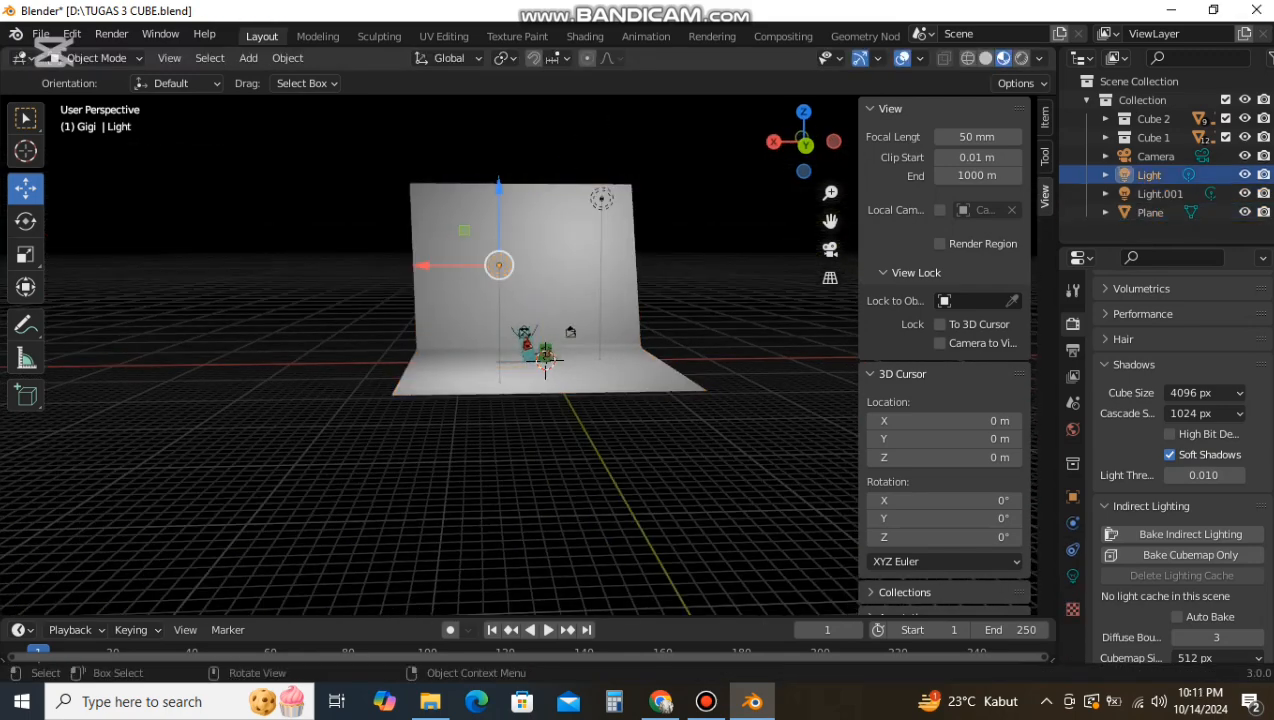
click(1072, 576)
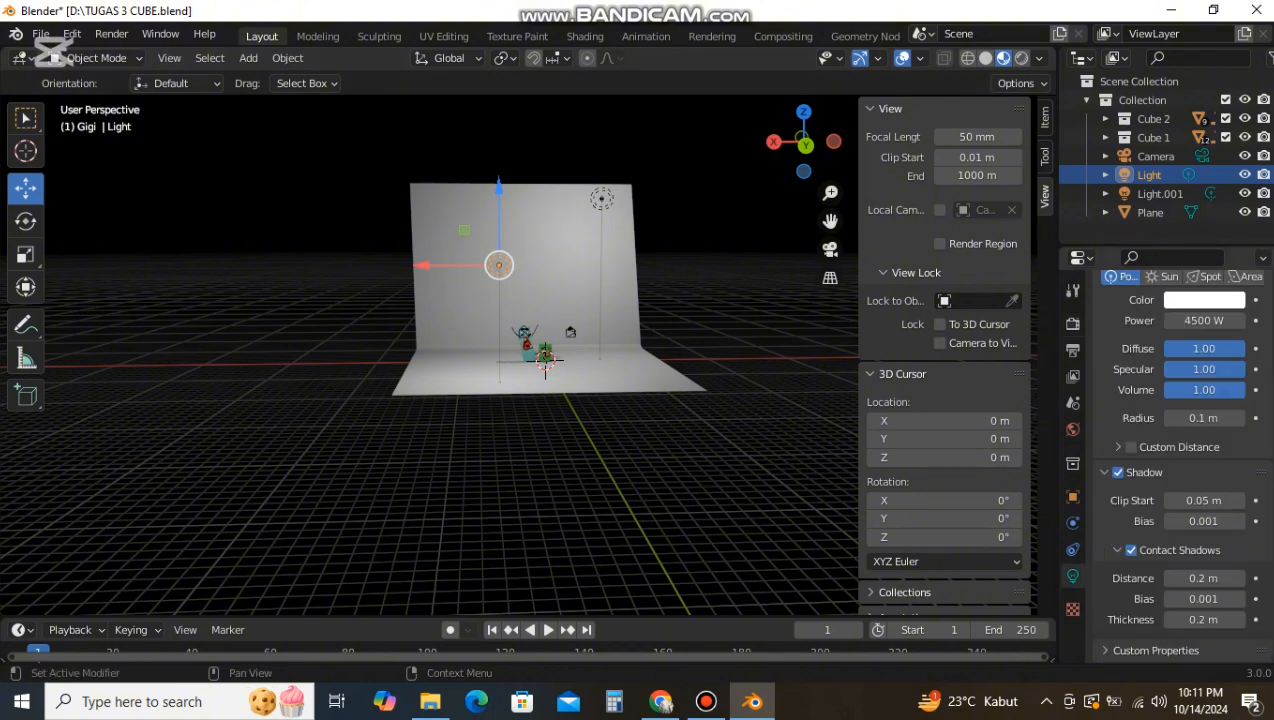
click(1131, 550)
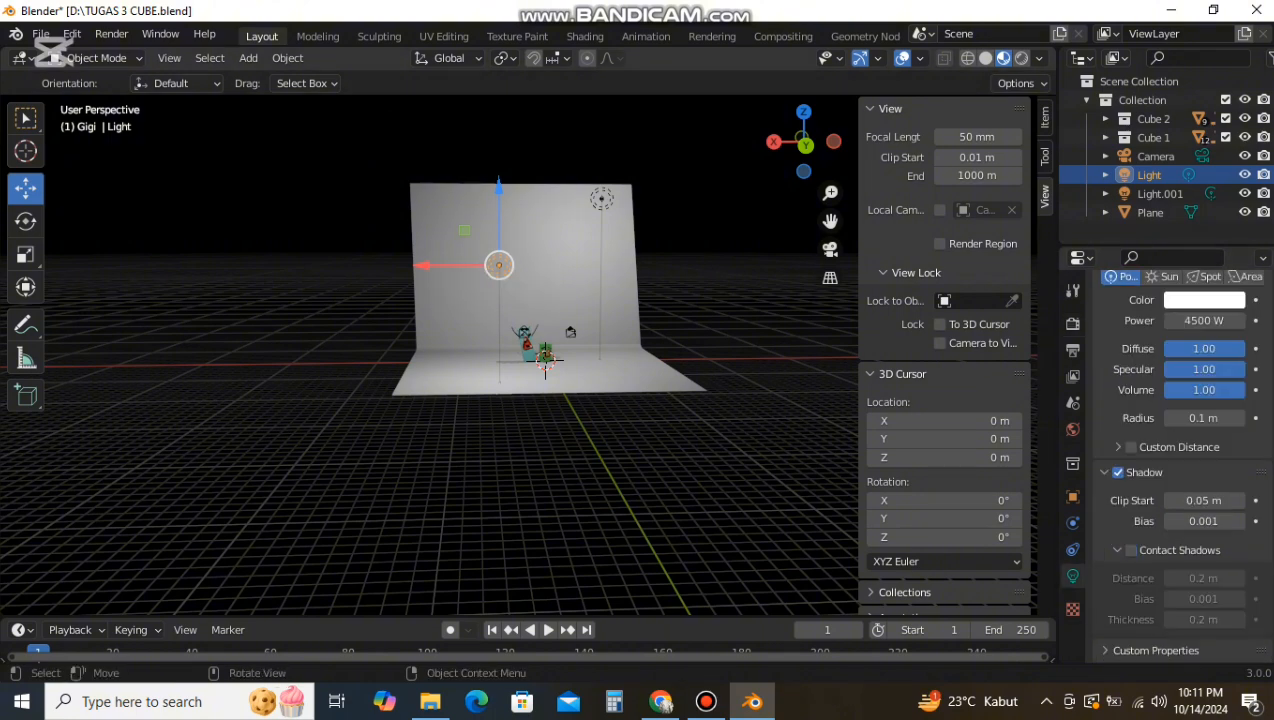
key(g)
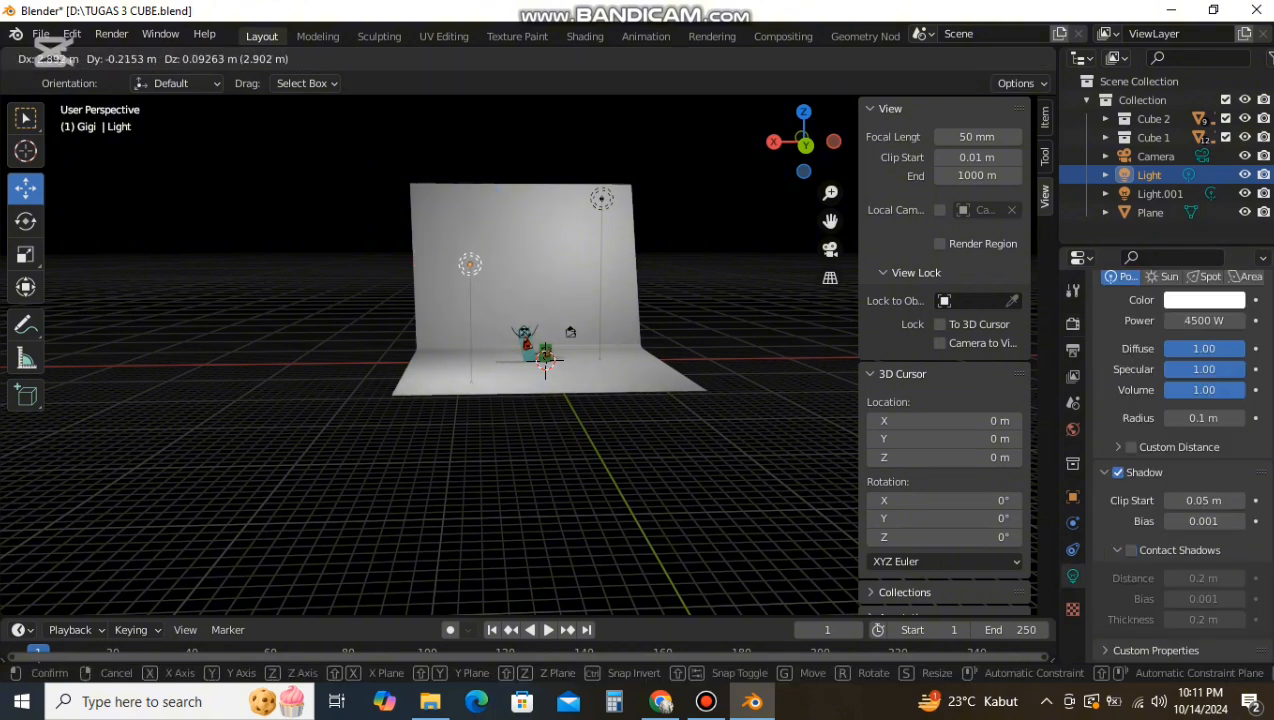
click(470, 265)
Step: Lower the duplicated light in two moves of about 4.6 m and 3.5 m, shifting it outward beside the backdrop's edge
click(601, 199)
click(590, 270)
click(715, 260)
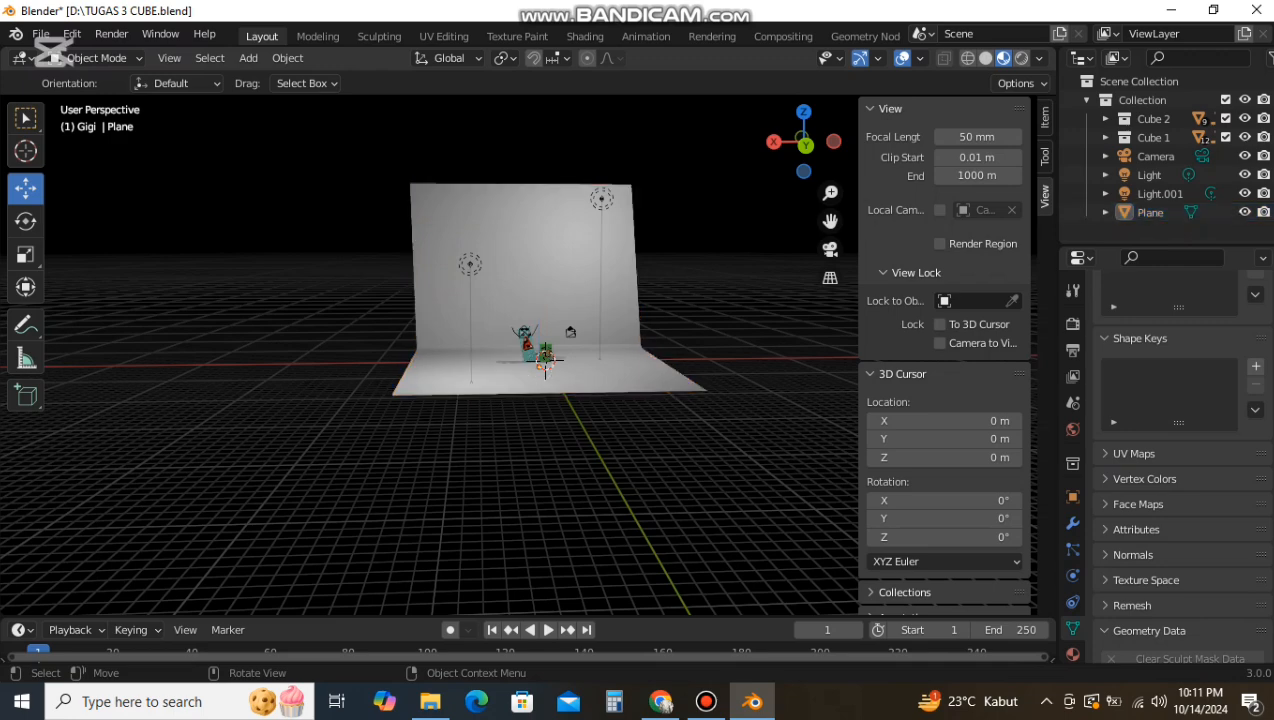
click(601, 199)
drag(601, 199, 609, 238)
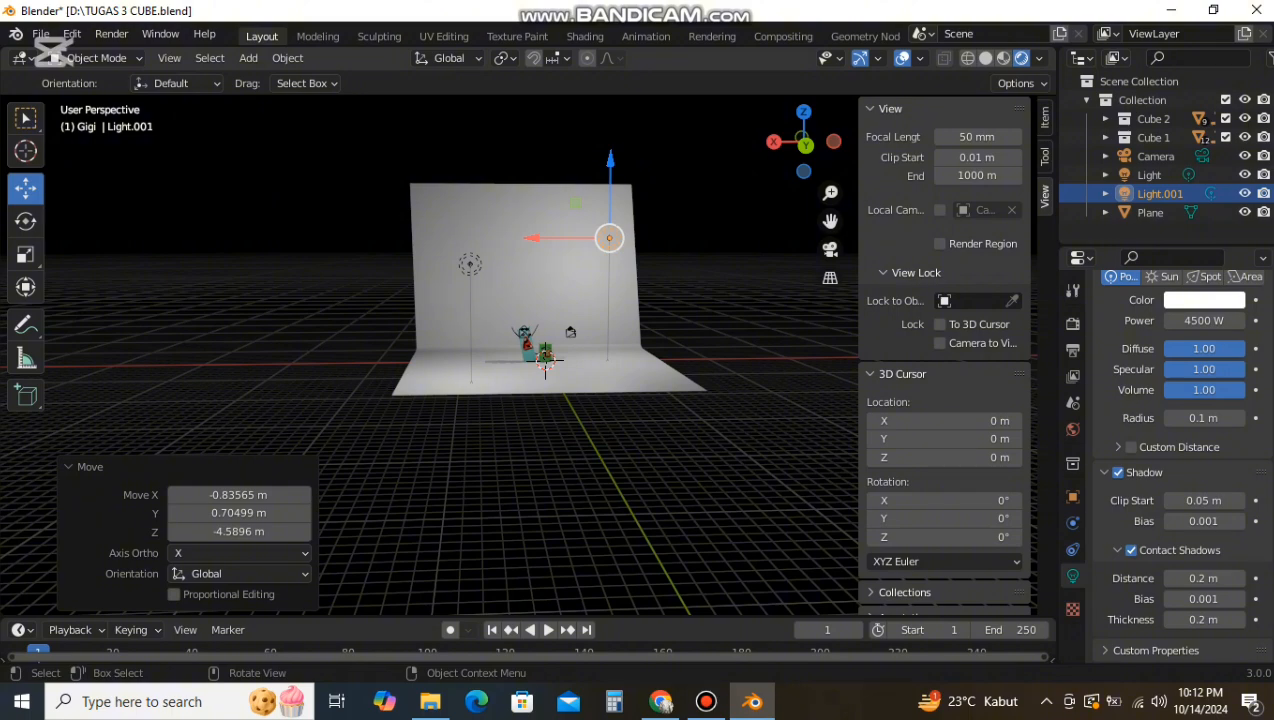
scroll(610, 238, up, 4)
drag(674, 153, 711, 205)
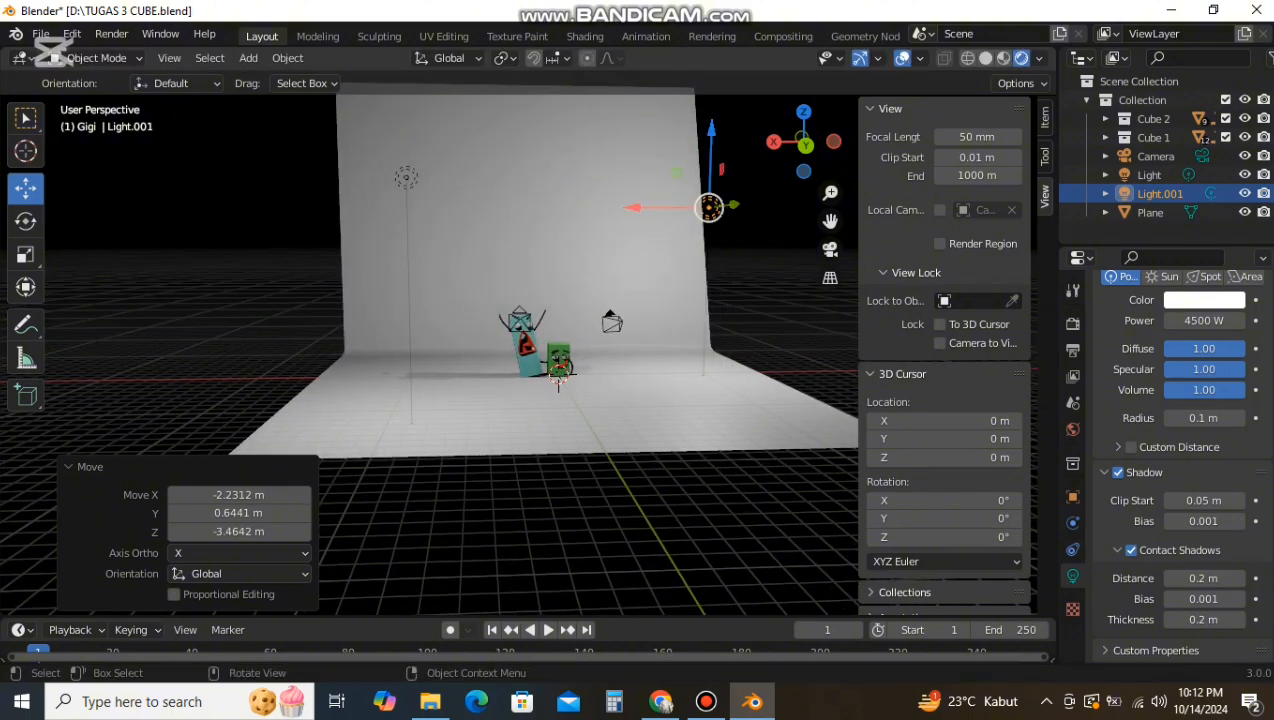
Step: Move the duplicated light about -0.9 m X, -5.3 m Y and -1.9 m Z behind the characters and turn off its shadow
middle_drag(711, 205, 507, 254)
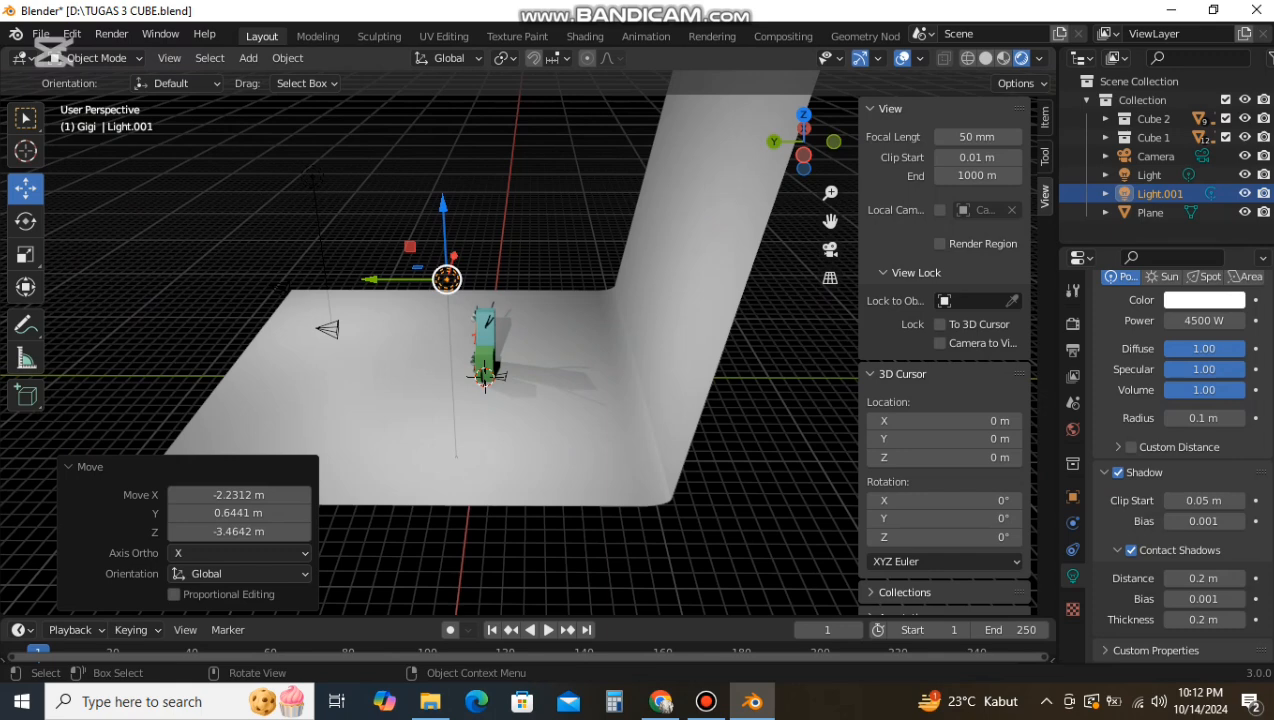
drag(447, 280, 547, 320)
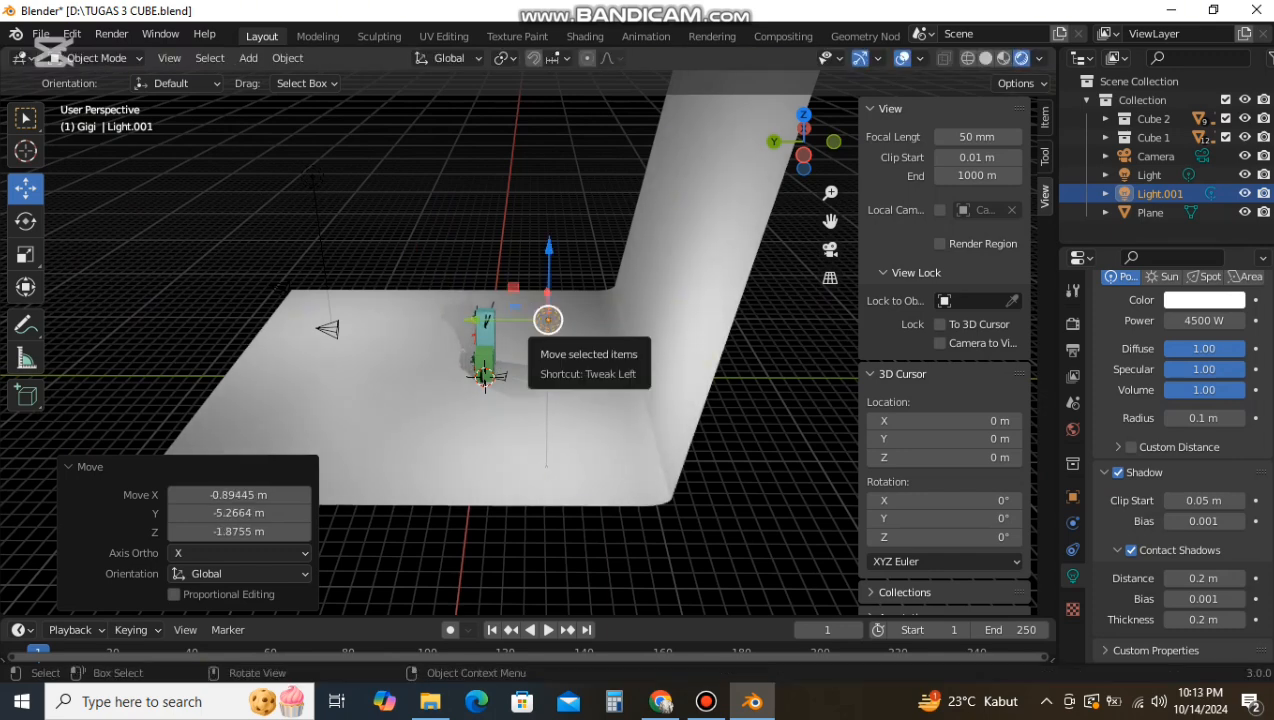
click(1117, 472)
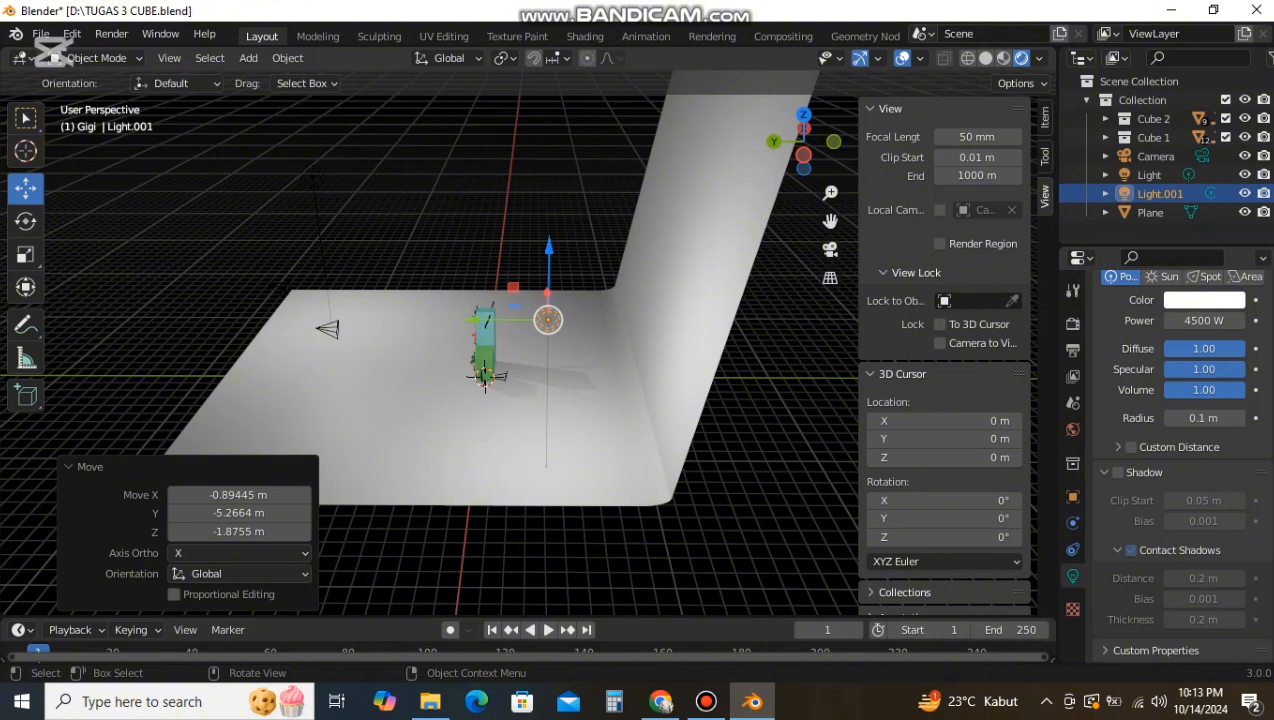
key(KP_0)
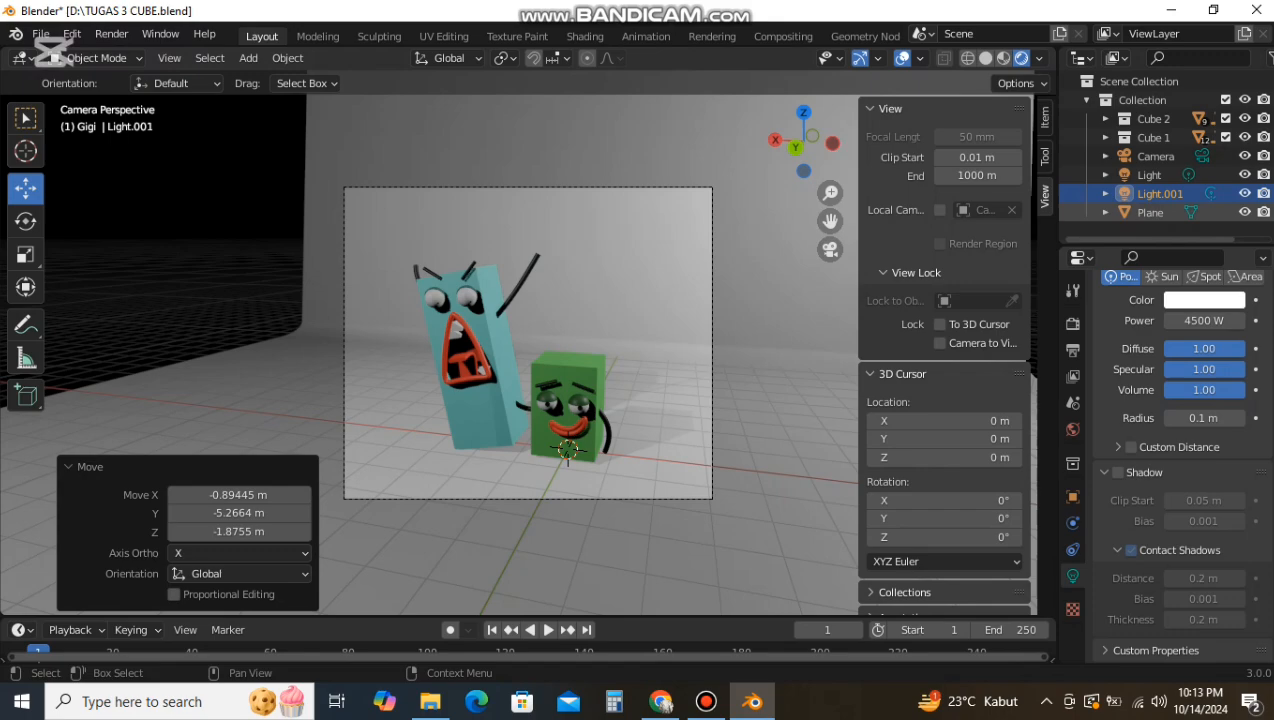
click(1150, 212)
click(1150, 174)
double_click(1150, 174)
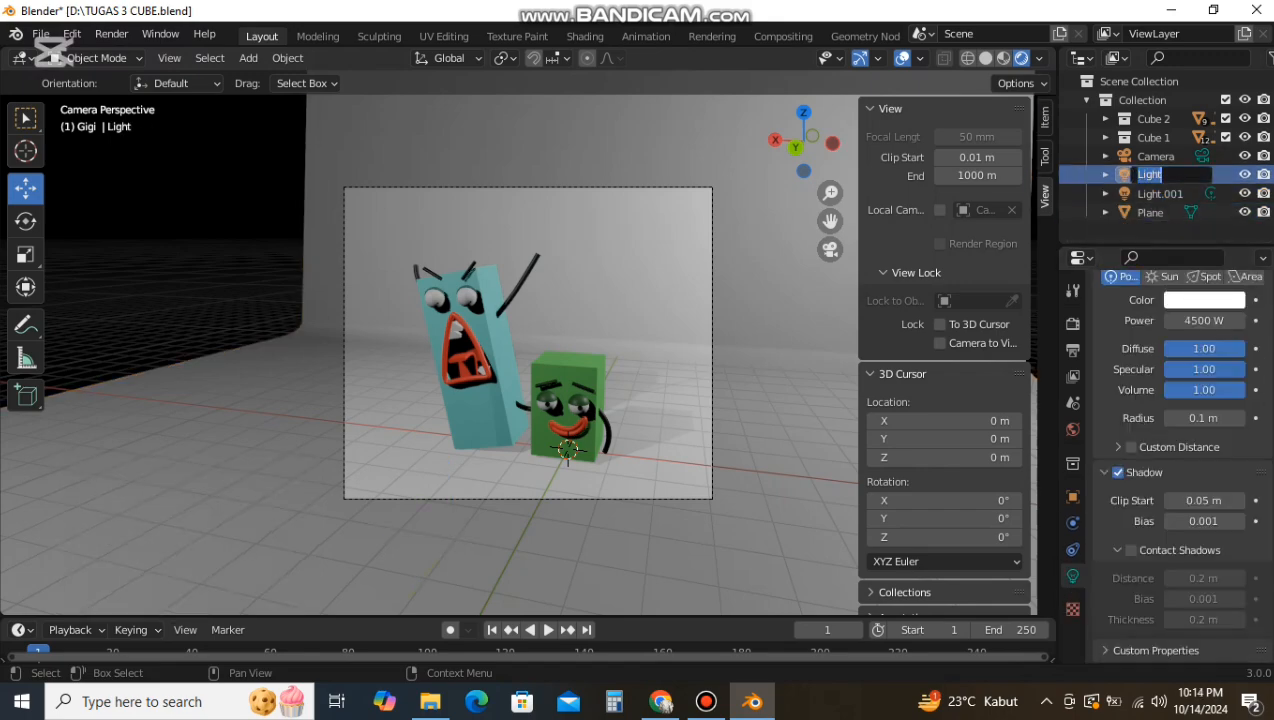
Step: Enlarge the backdrop plane by scaling it 1.213 along Y and widening it along X
click(829, 250)
click(829, 250)
scroll(600, 330, down, 1)
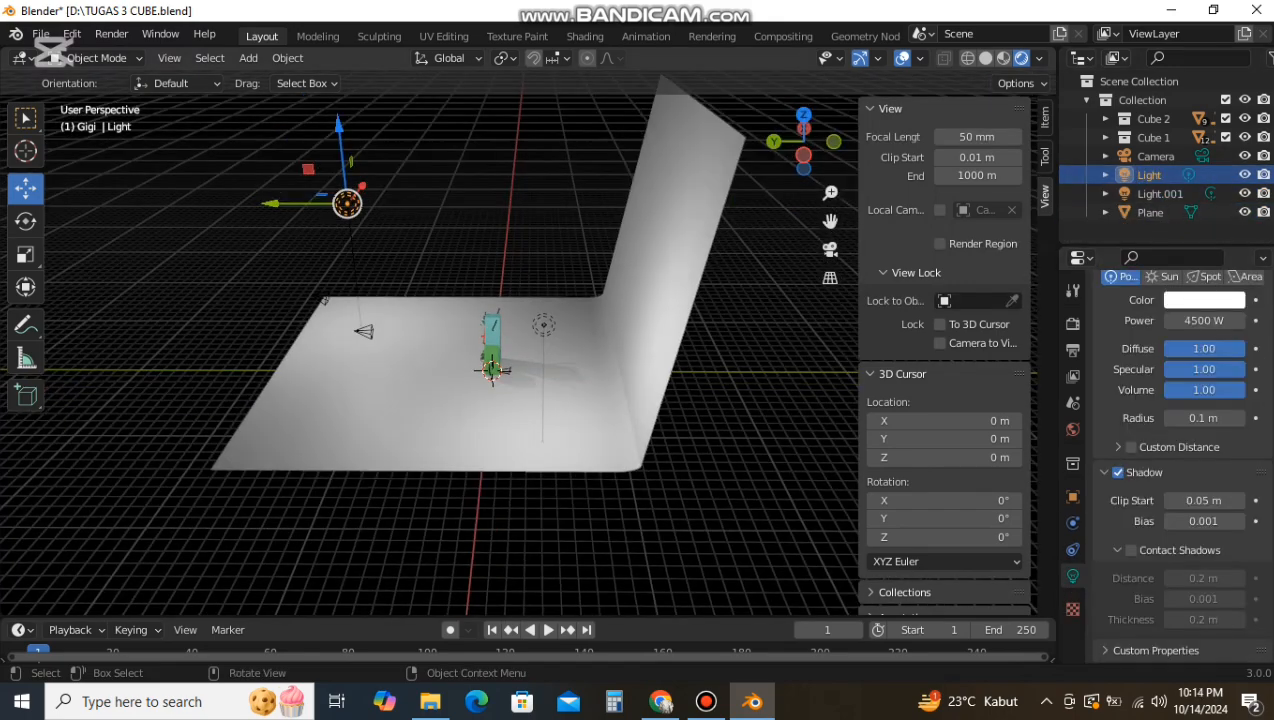
middle_drag(560, 330, 745, 350)
click(530, 410)
key(s)
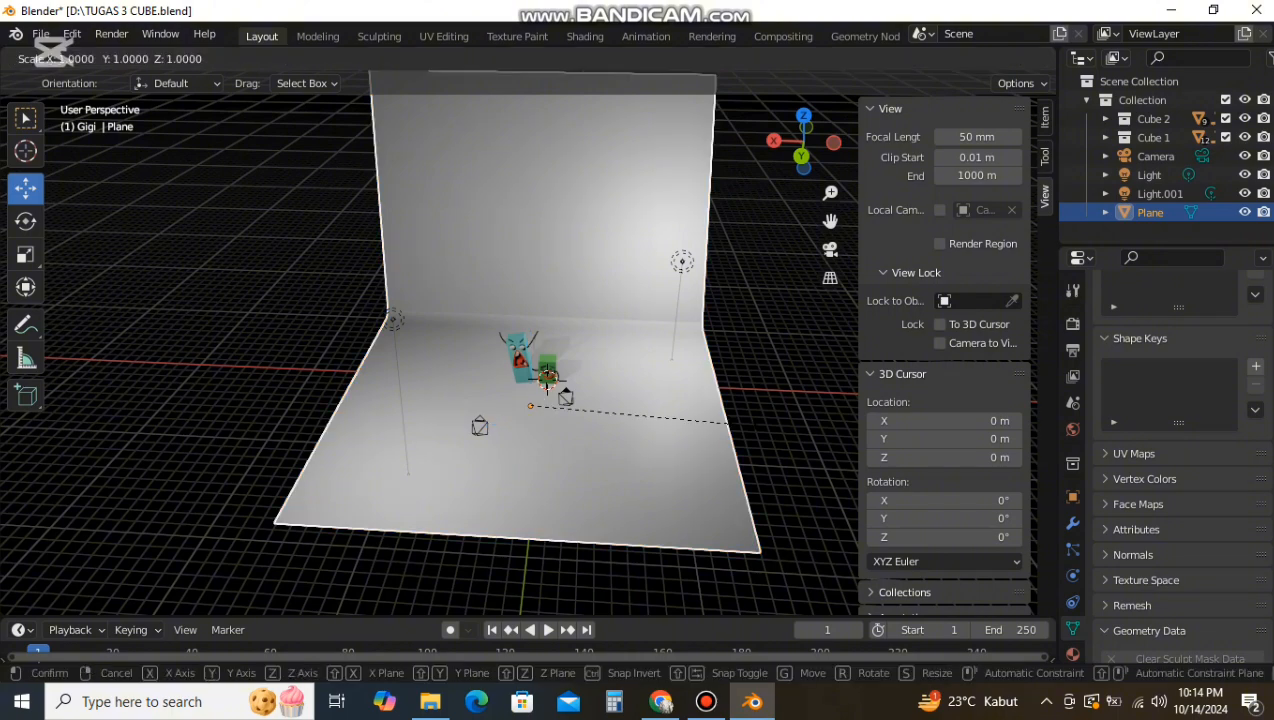
key(y)
click(703, 336)
key(s)
key(x)
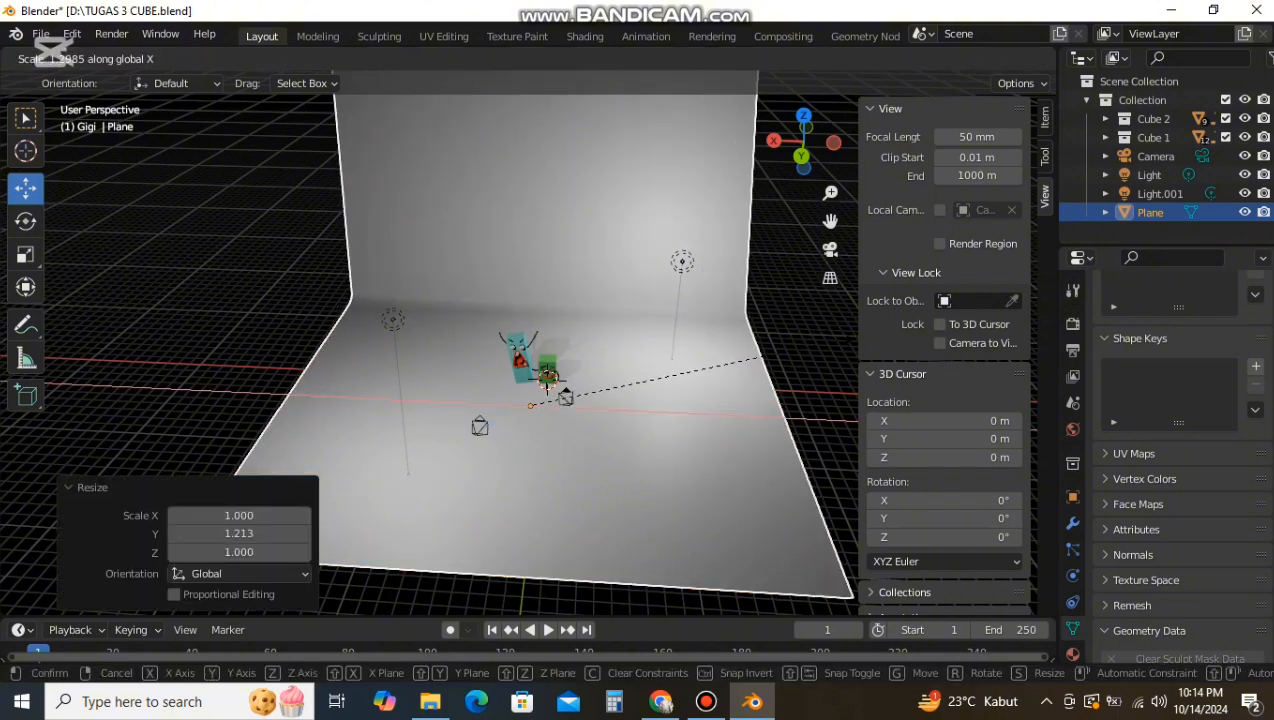
click(764, 359)
Step: Move the original light outward by about 3.2 m X, -0.6 m Y and 1.5 m Z and check the camera view
scroll(764, 359, up, 2)
scroll(764, 359, down, 1)
click(350, 311)
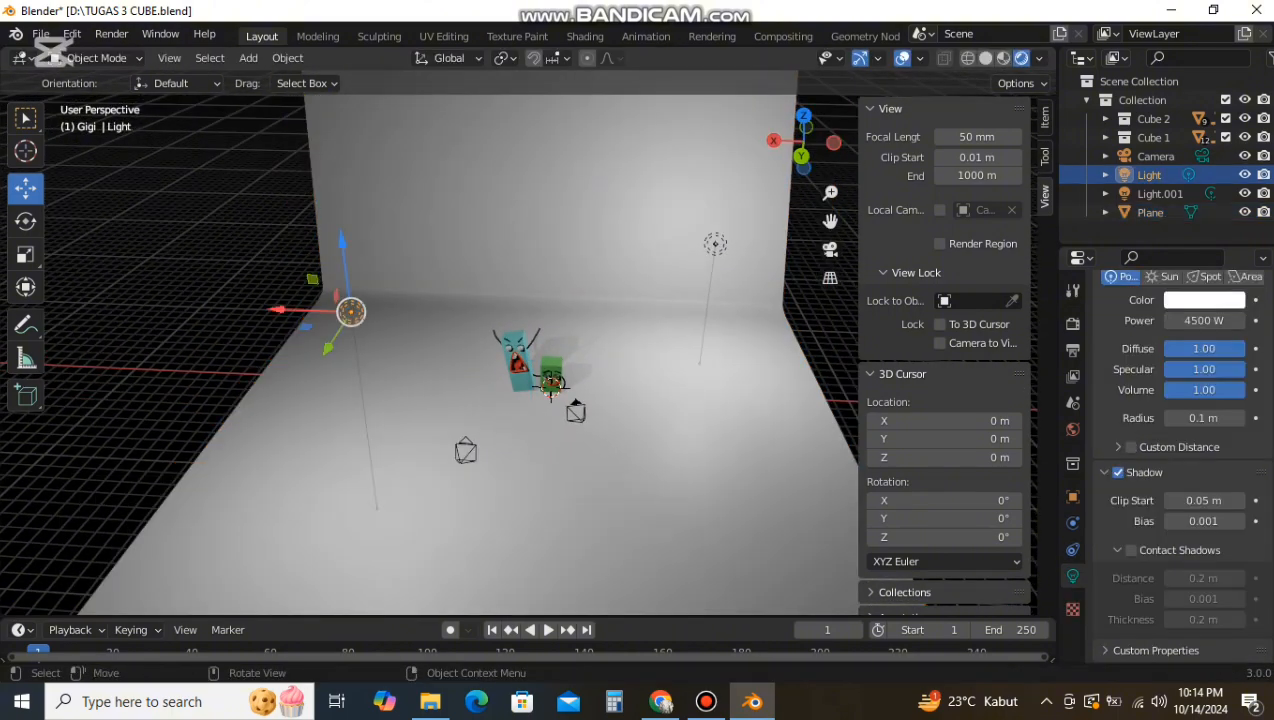
key(g)
click(284, 274)
key(KP_0)
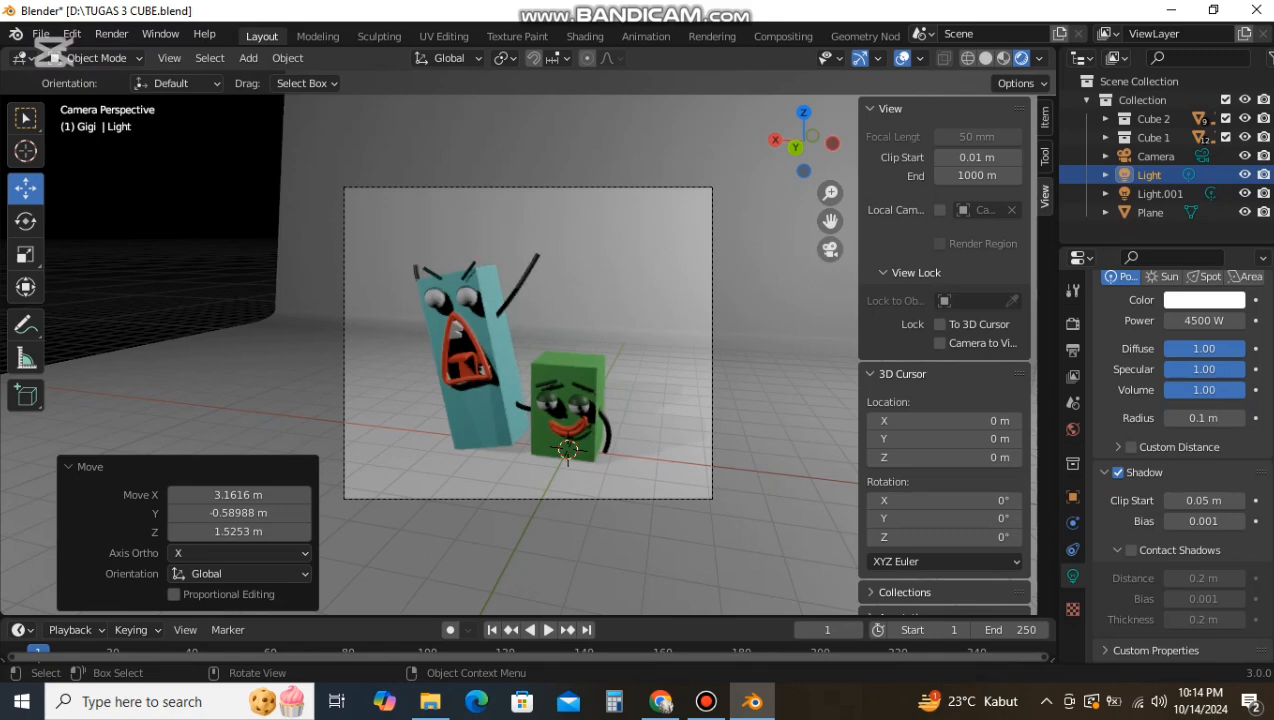
Step: Lower the original light by about 5.2 m, shifting it about -0.8 m X and 1.8 m Y, and check the camera view
key(KP_0)
drag(307, 215, 323, 331)
click(830, 249)
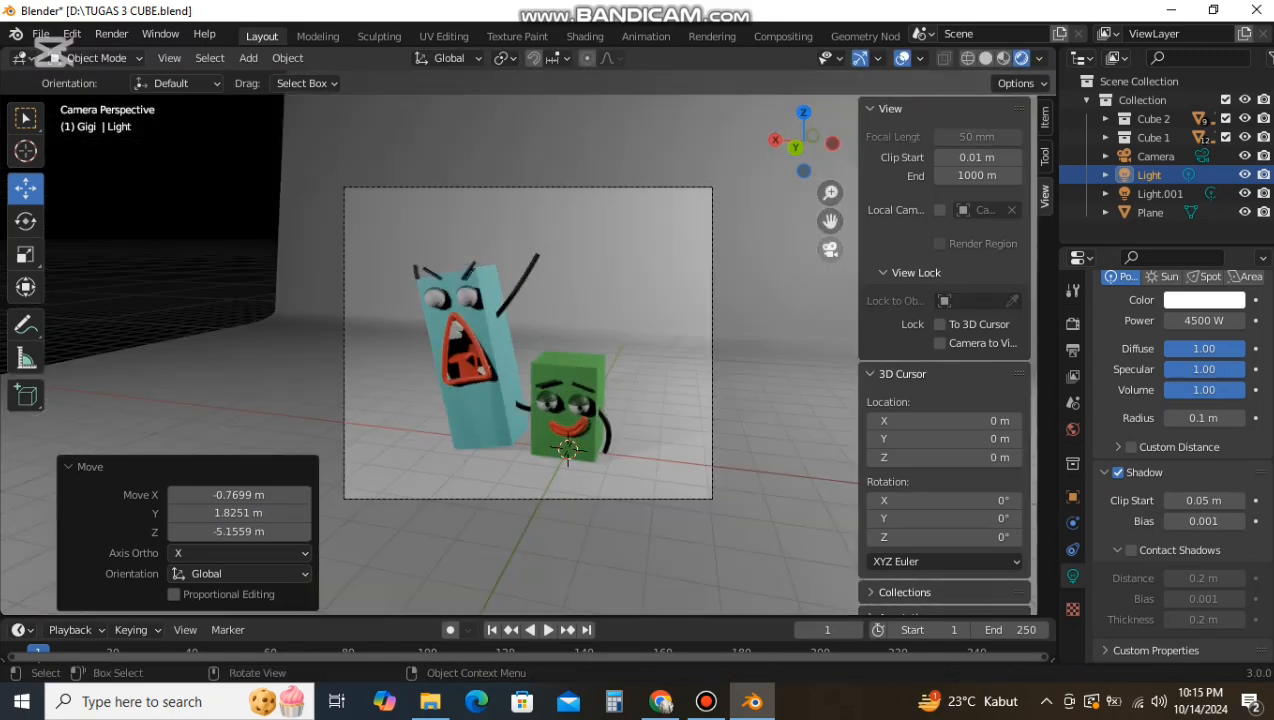
click(830, 249)
Step: Shift the original light about -3.9 m along Y and inspect the characters through the camera
middle_drag(600, 350, 637, 358)
drag(352, 405, 337, 407)
drag(427, 435, 416, 396)
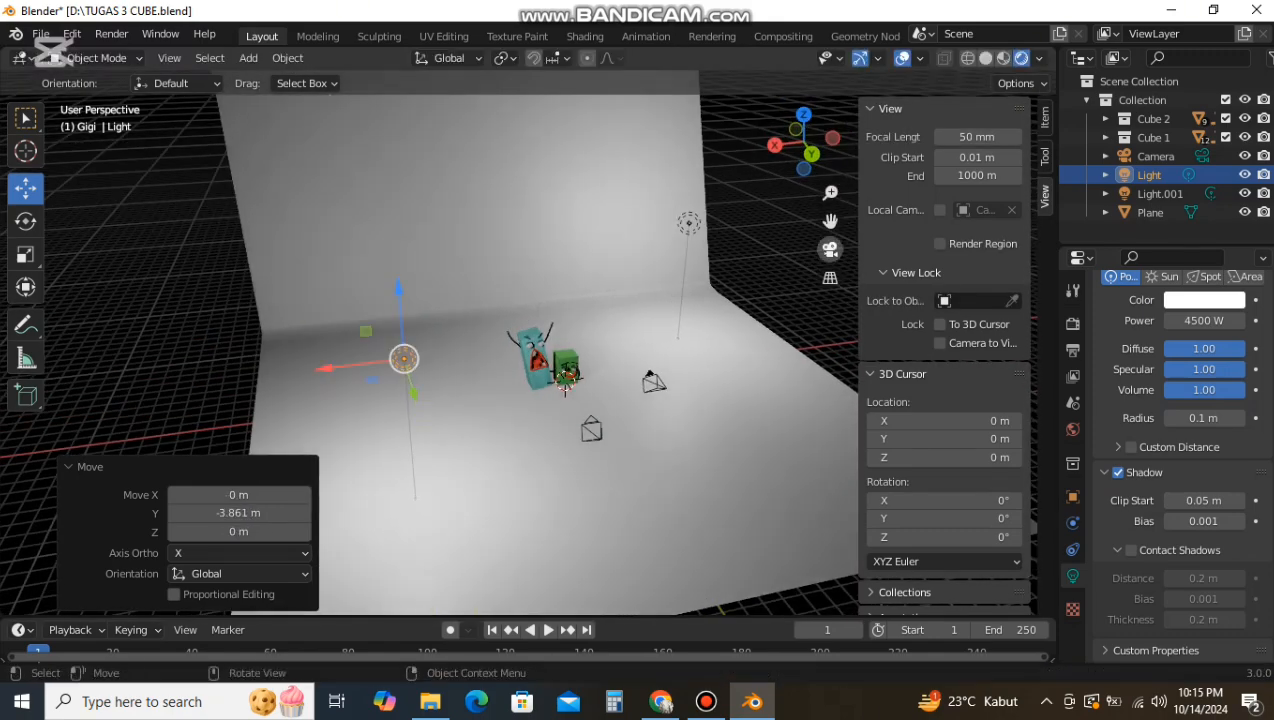
click(830, 249)
scroll(640, 330, up, 3)
scroll(528, 342, down, 2)
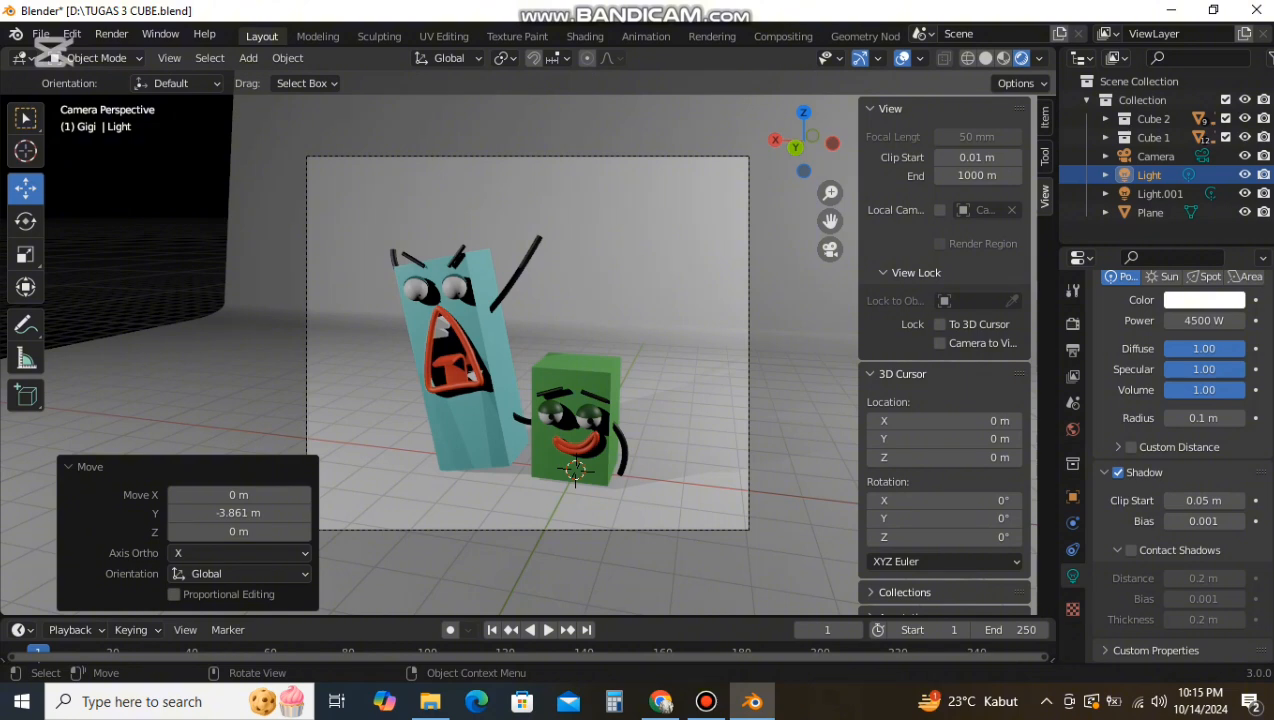
Step: Raise the second light behind the characters, moving it about 1.3 m X, -1.7 m Y and 2.6 m Z
click(690, 300)
click(830, 249)
click(689, 223)
drag(689, 223, 665, 183)
click(830, 249)
click(830, 249)
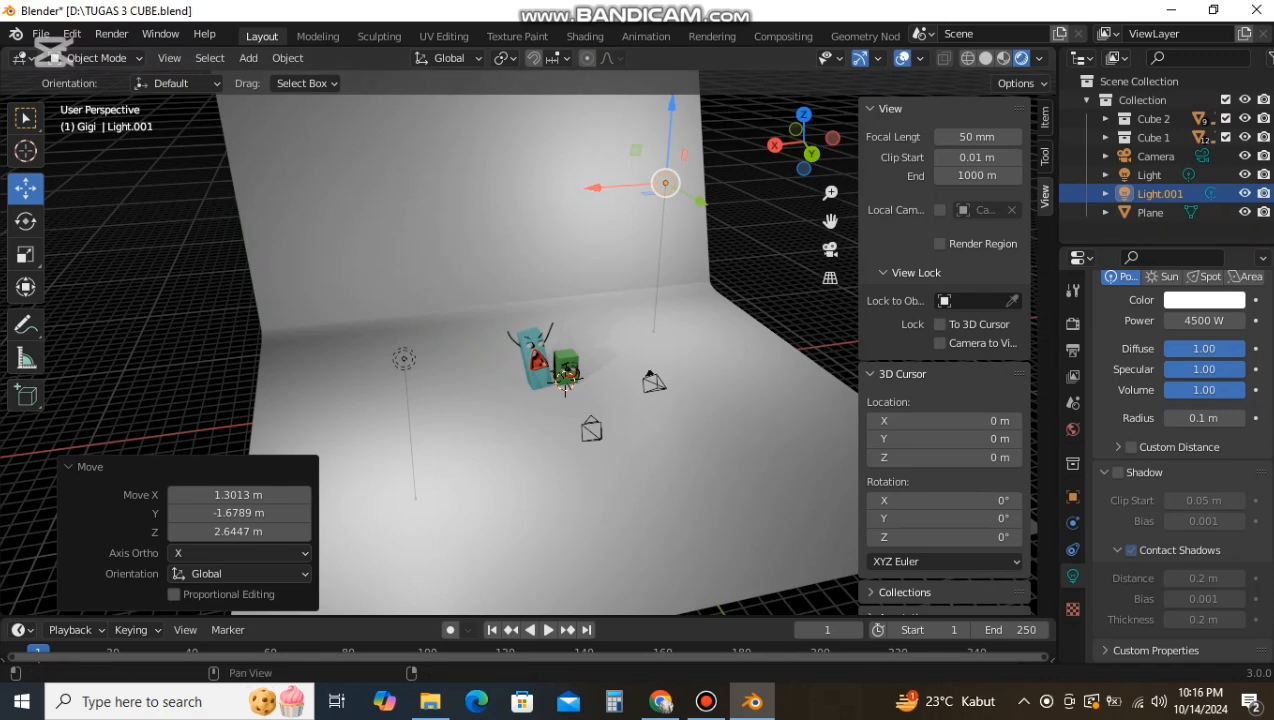
Step: Duplicate the second light and place the copy above the backdrop's front corner, finishing with a shift of about 6.2 m along X
key(shift+d)
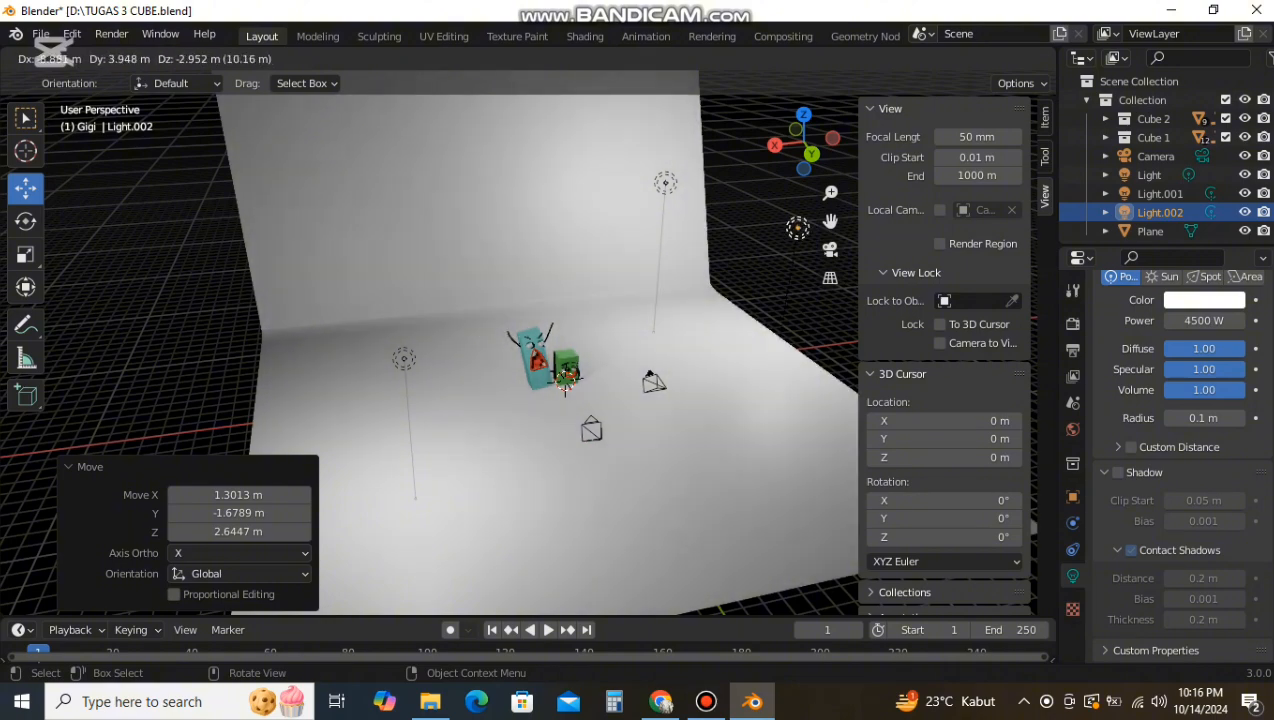
click(797, 229)
middle_drag(797, 229, 672, 250)
drag(695, 375, 601, 492)
drag(560, 439, 482, 408)
key(KP_0)
key(KP_0)
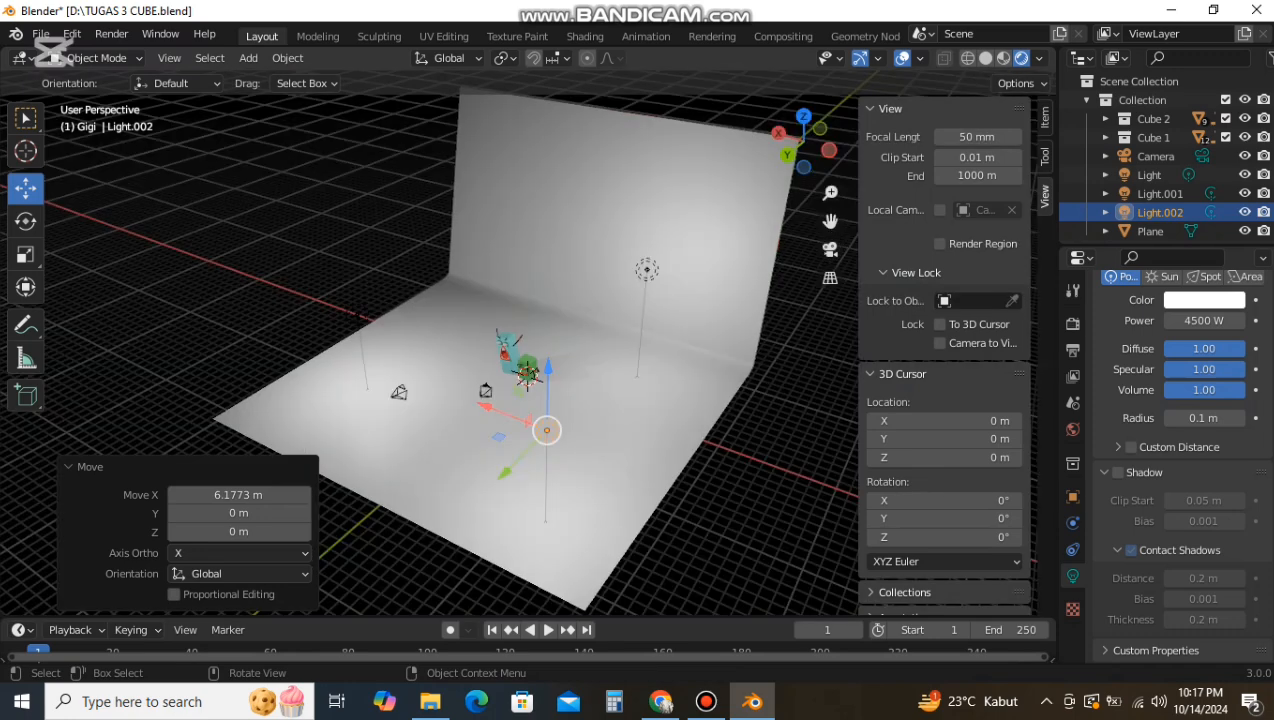
Step: Set the original light's power to 5000 W and the second light's power to 3500 W
click(1149, 175)
click(1203, 321)
text(5000)
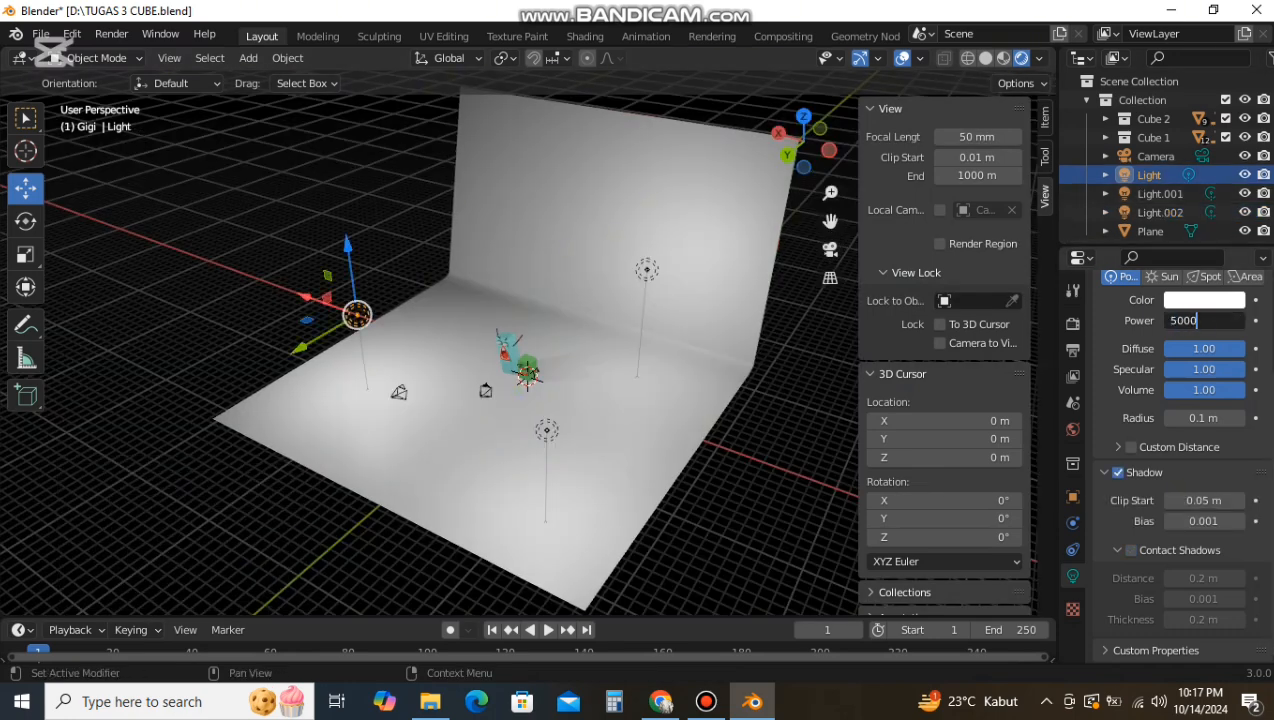
key(Return)
click(1160, 193)
click(1203, 321)
text(3500)
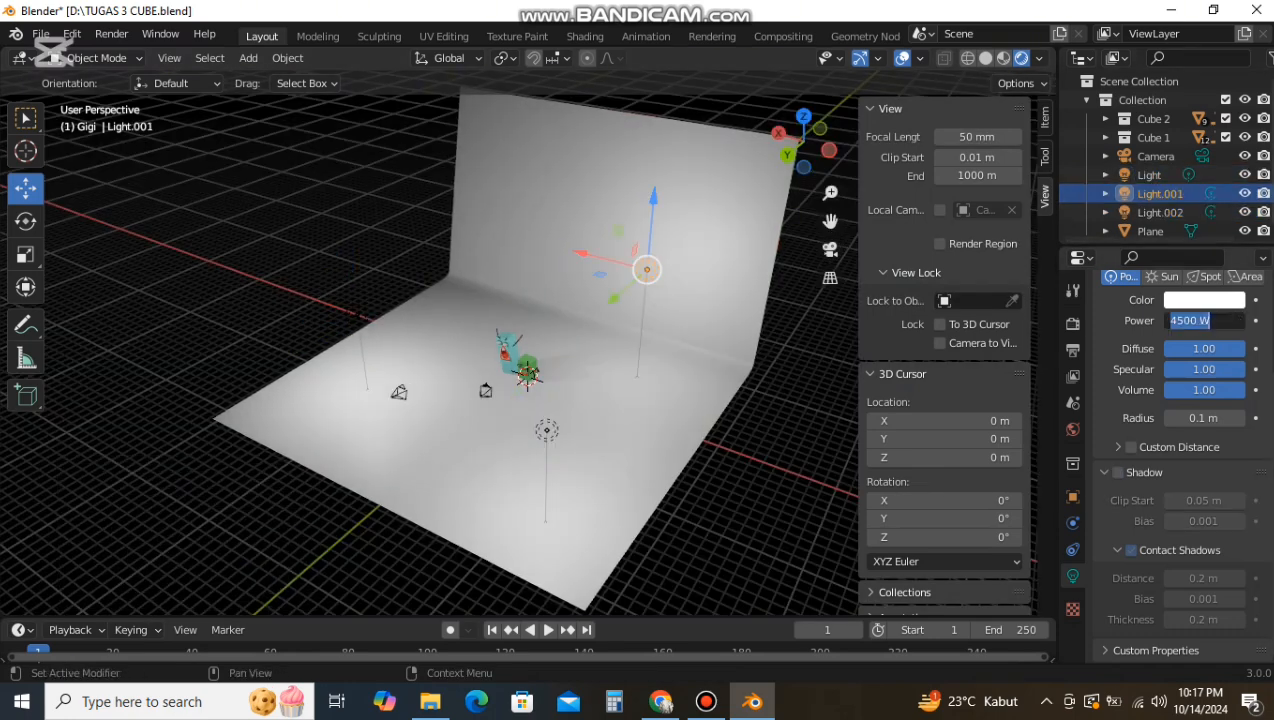
key(Return)
Step: Set the third light's power to 2000 W and check the result through the camera
click(1204, 321)
text(2000)
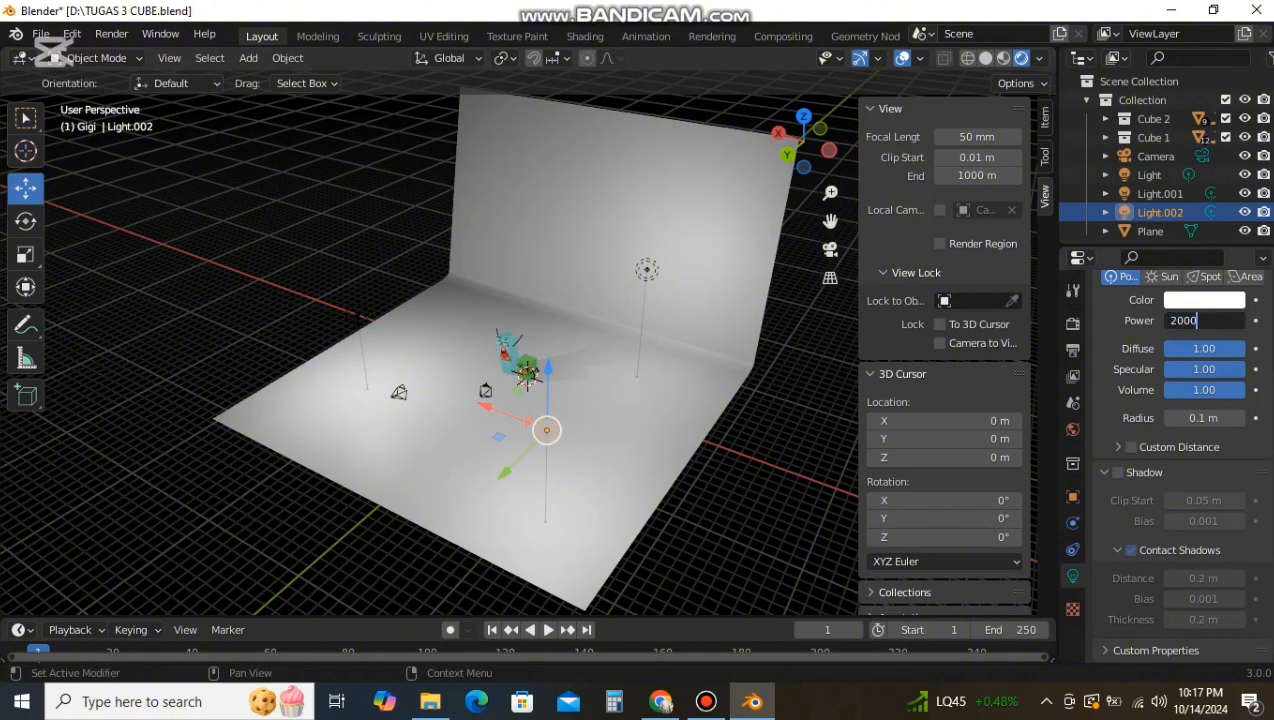
key(Return)
key(KP_0)
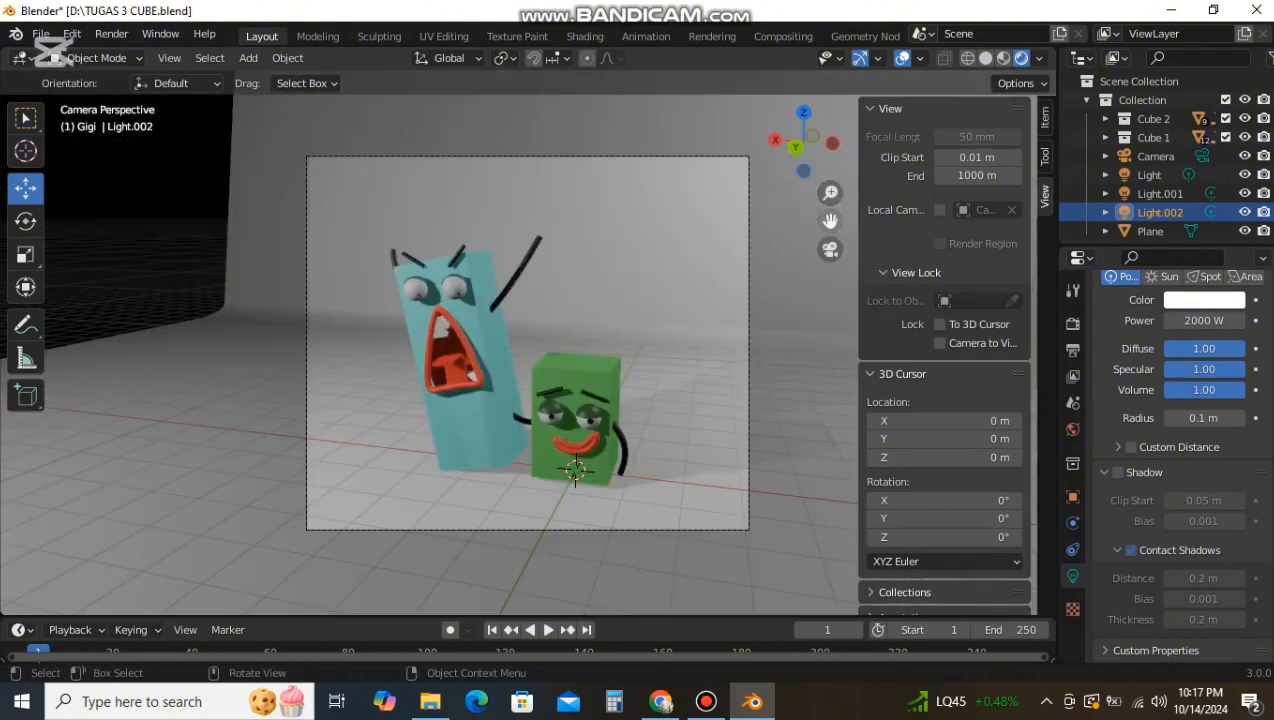
Step: Turn the second light's shadow back on and set its radius to 7.51 m
click(830, 250)
click(830, 250)
middle_drag(700, 335, 694, 316)
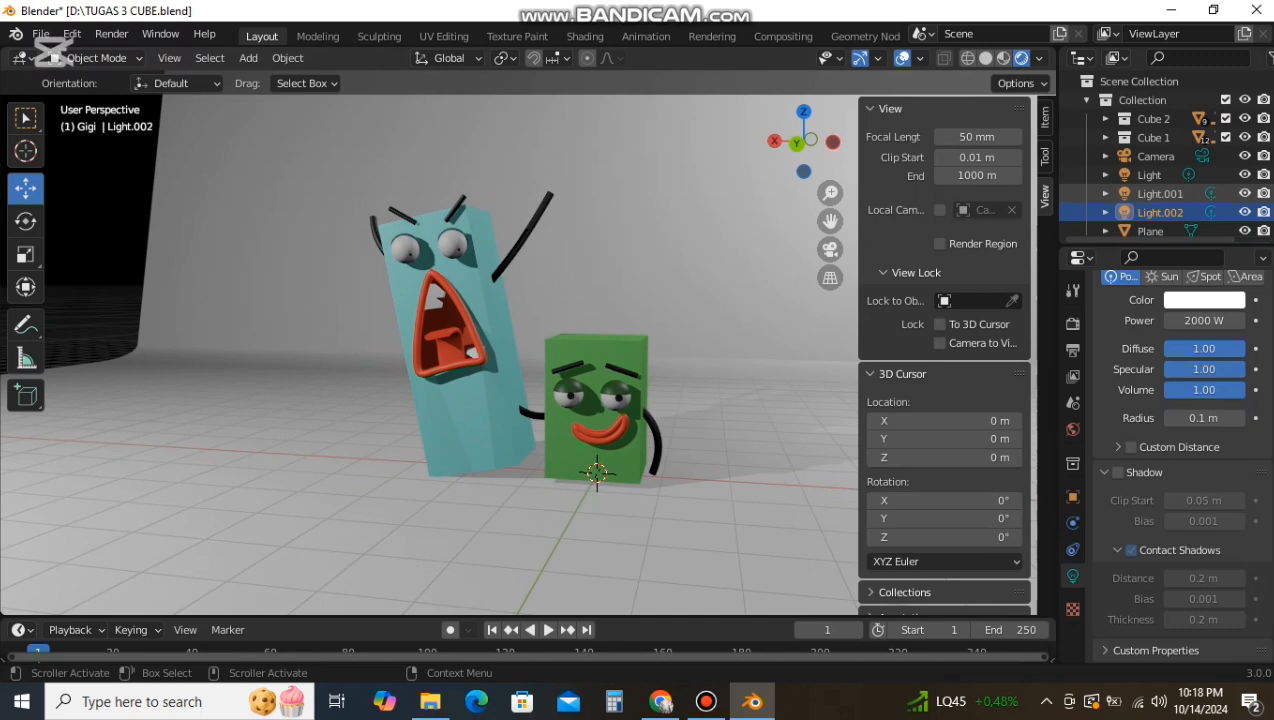
click(1160, 194)
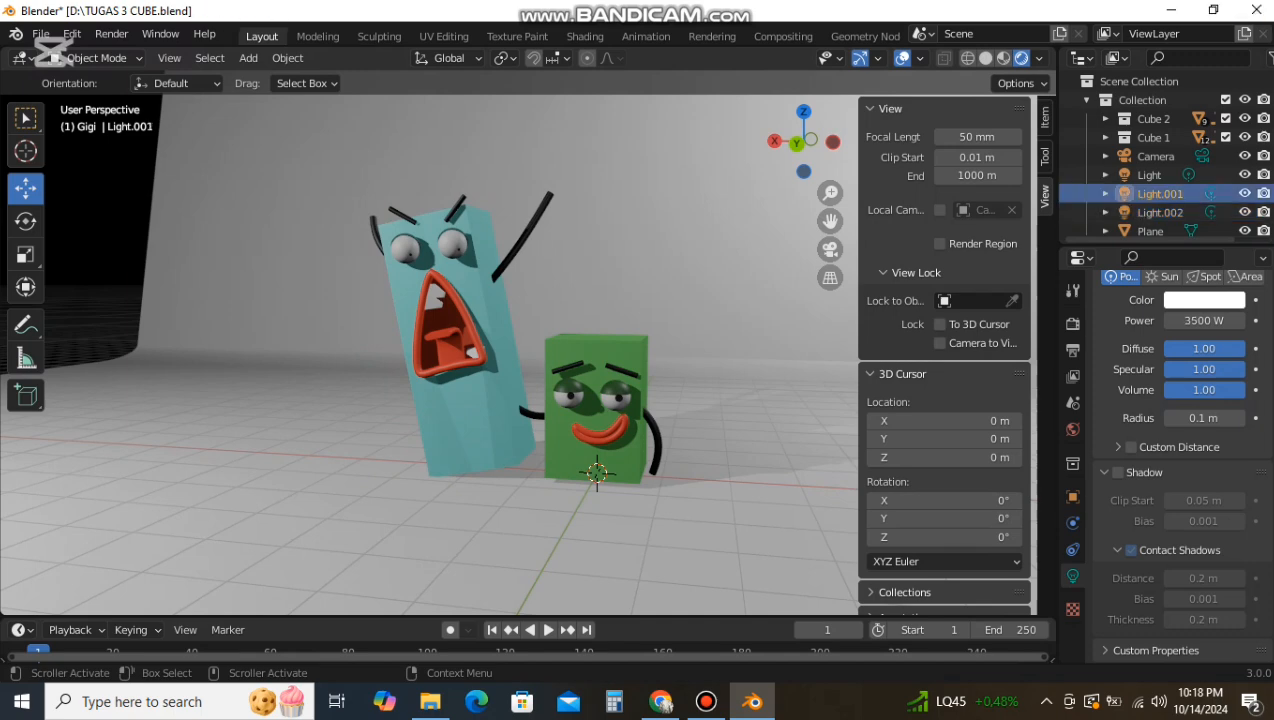
click(1118, 472)
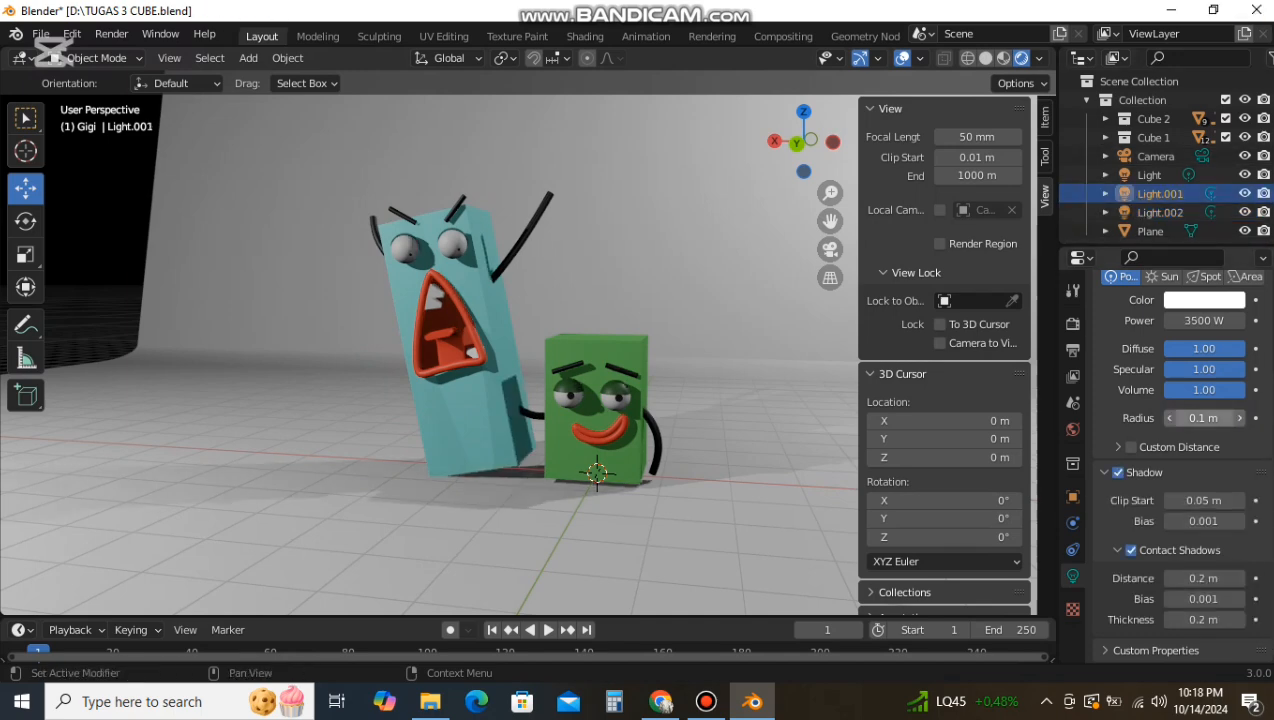
drag(1202, 418, 1212, 418)
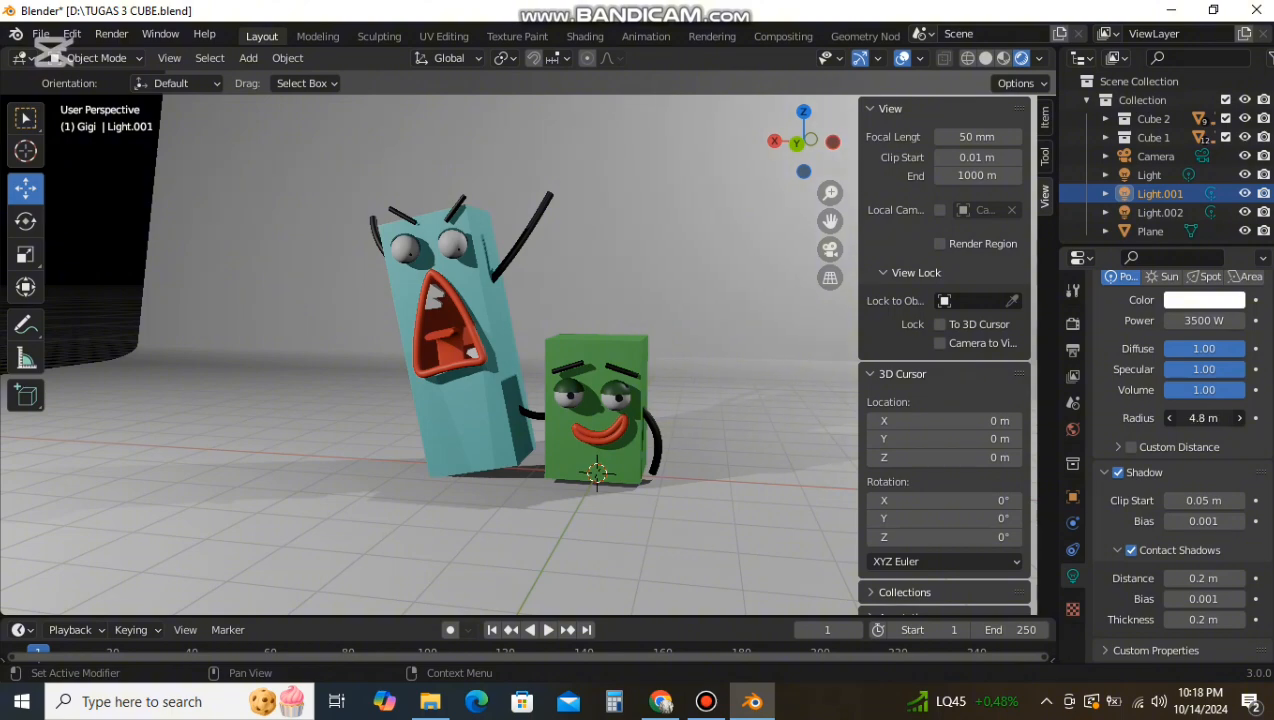
click(1203, 418)
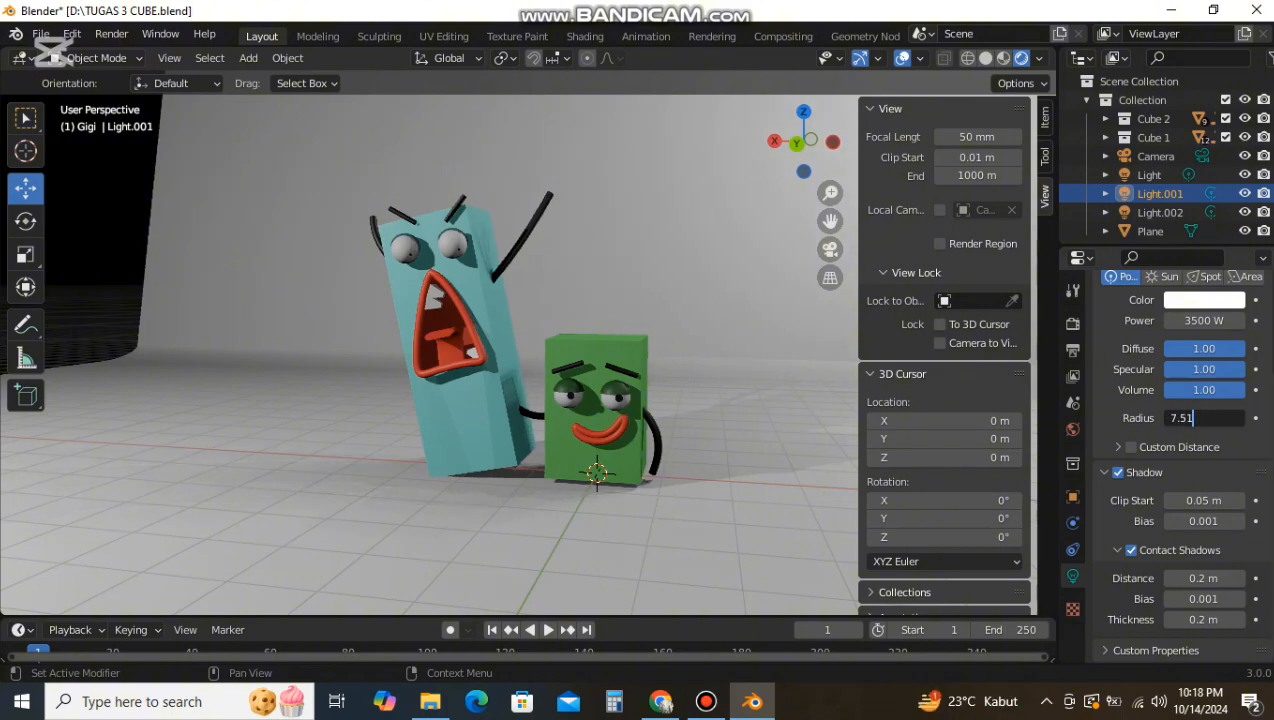
key(Return)
Step: Move the second light closer to the backdrop wall and check the shadows through the camera
scroll(600, 350, down, 8)
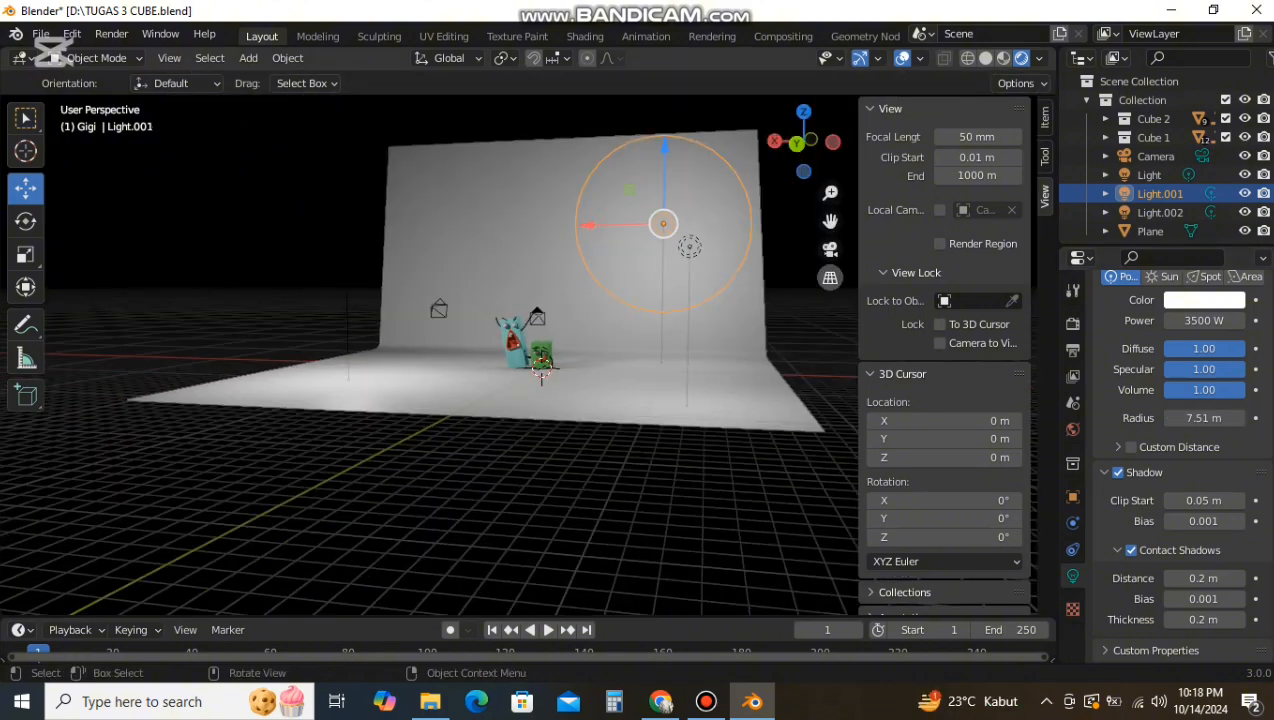
middle_drag(600, 350, 520, 390)
drag(657, 242, 706, 232)
middle_drag(706, 232, 812, 237)
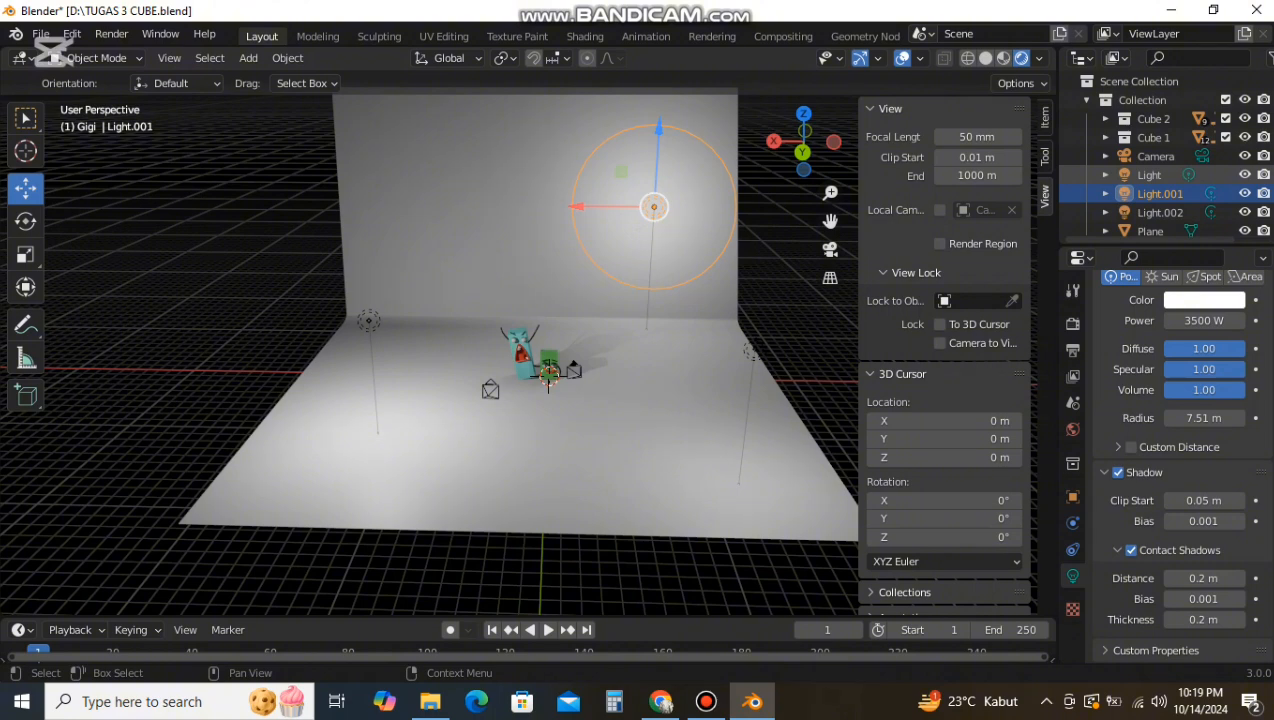
key(KP_0)
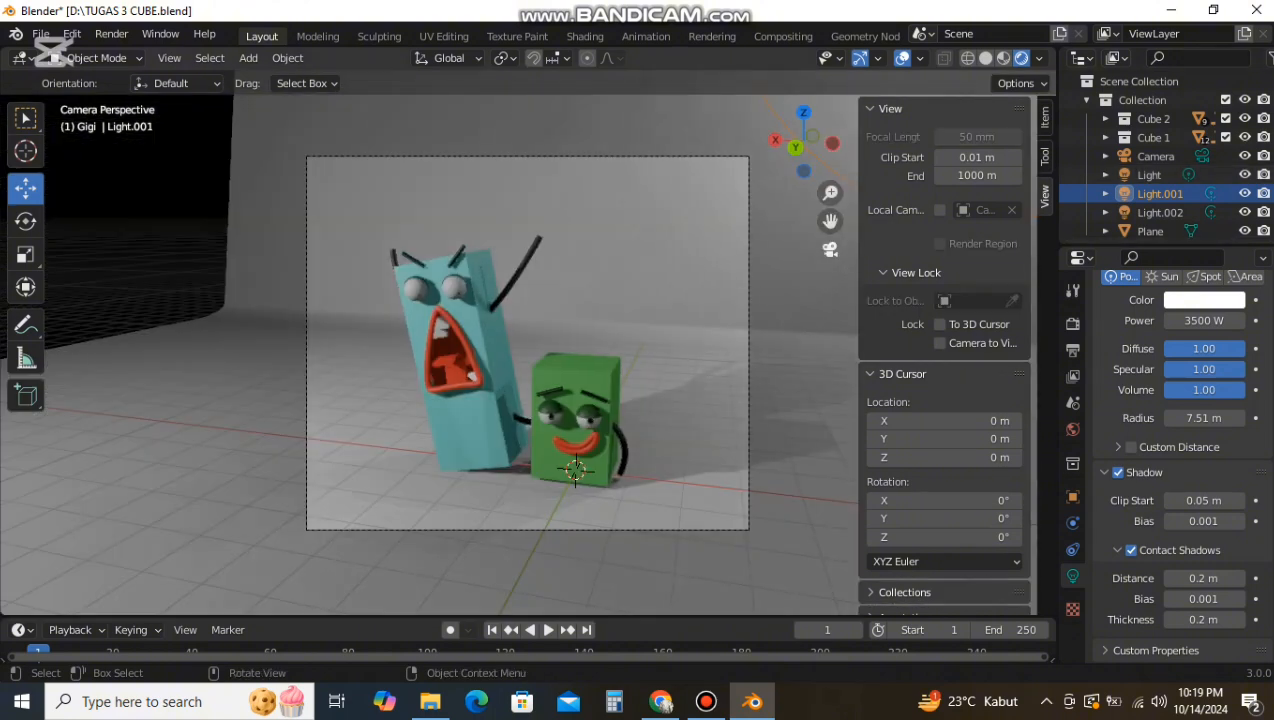
Step: Lock the camera to the view and reorient it to frame the two characters more frontally
click(830, 249)
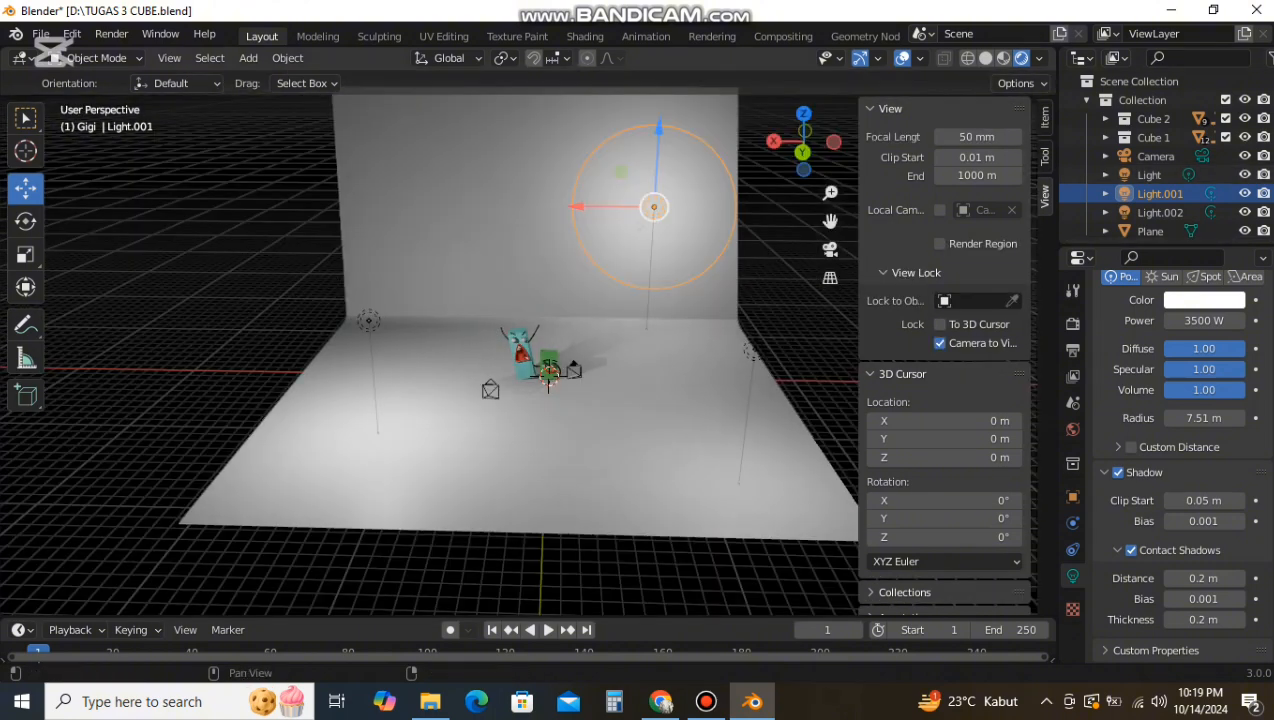
click(830, 249)
mouse_move(640, 340)
middle_down()
mouse_move(605, 342)
mouse_move(620, 334)
middle_up()
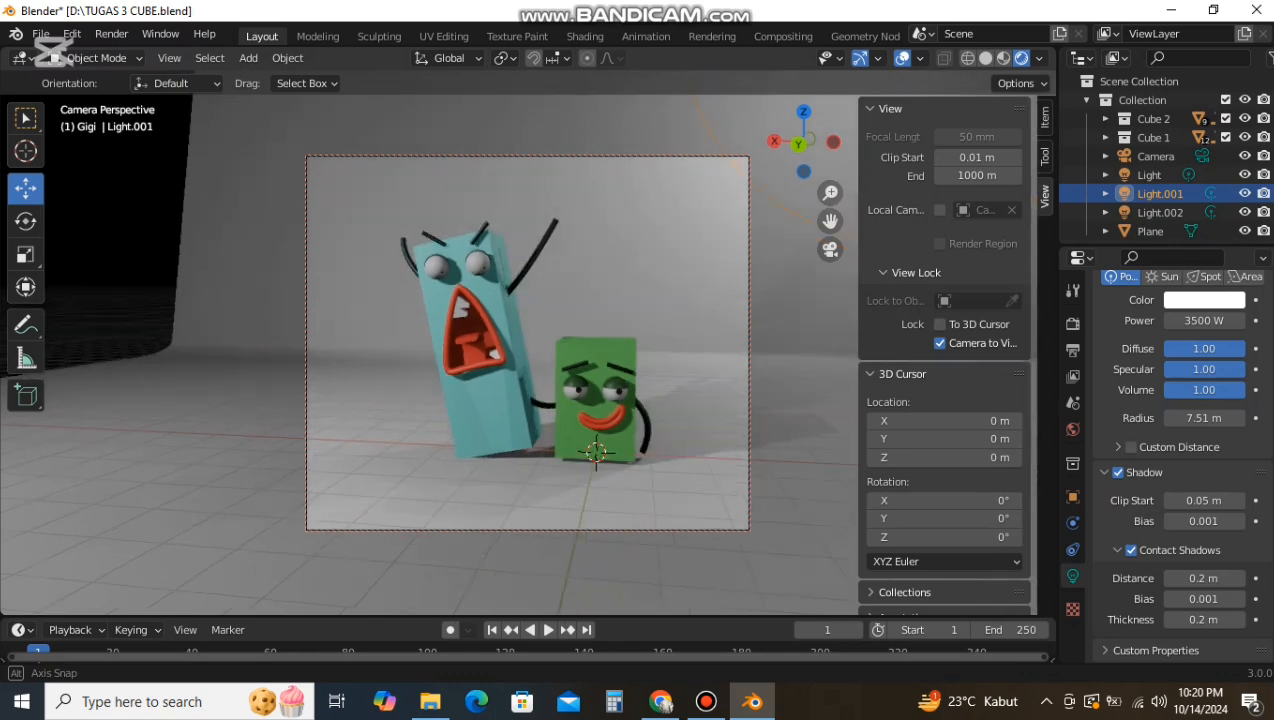
click(830, 249)
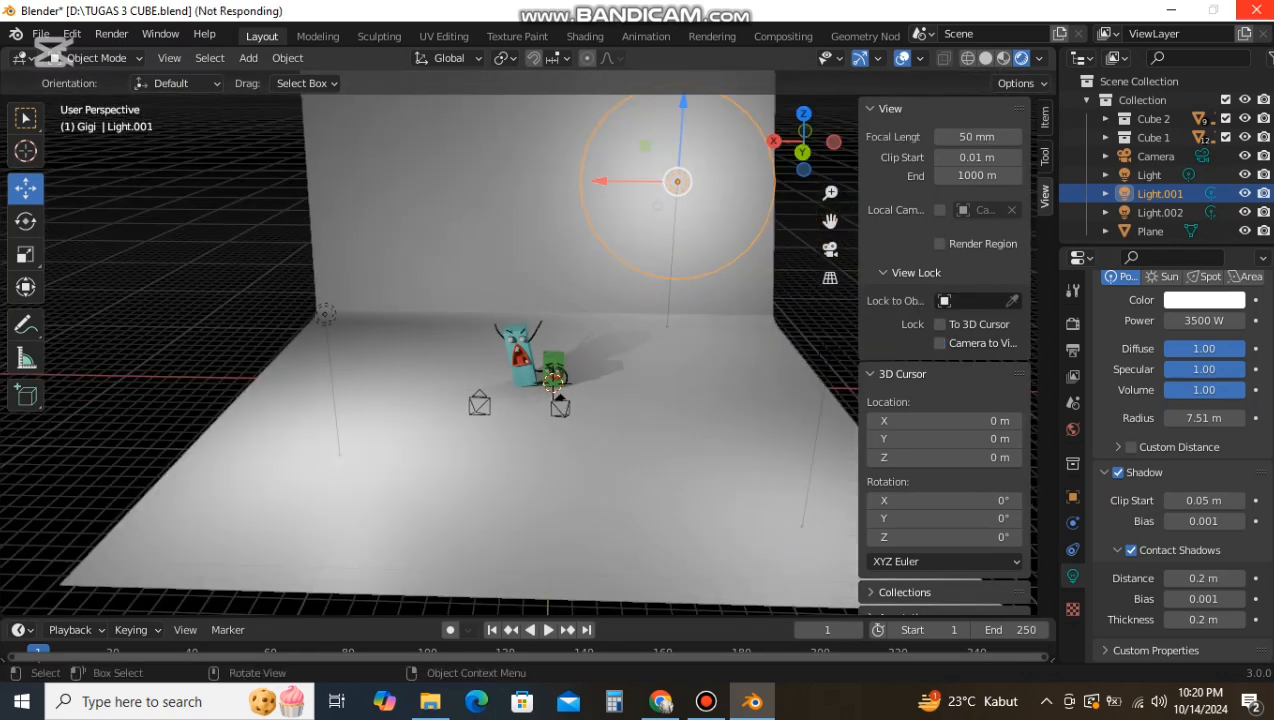
Step: Save the Blender file and raise the original light along Z
click(1149, 175)
click(41, 34)
click(68, 156)
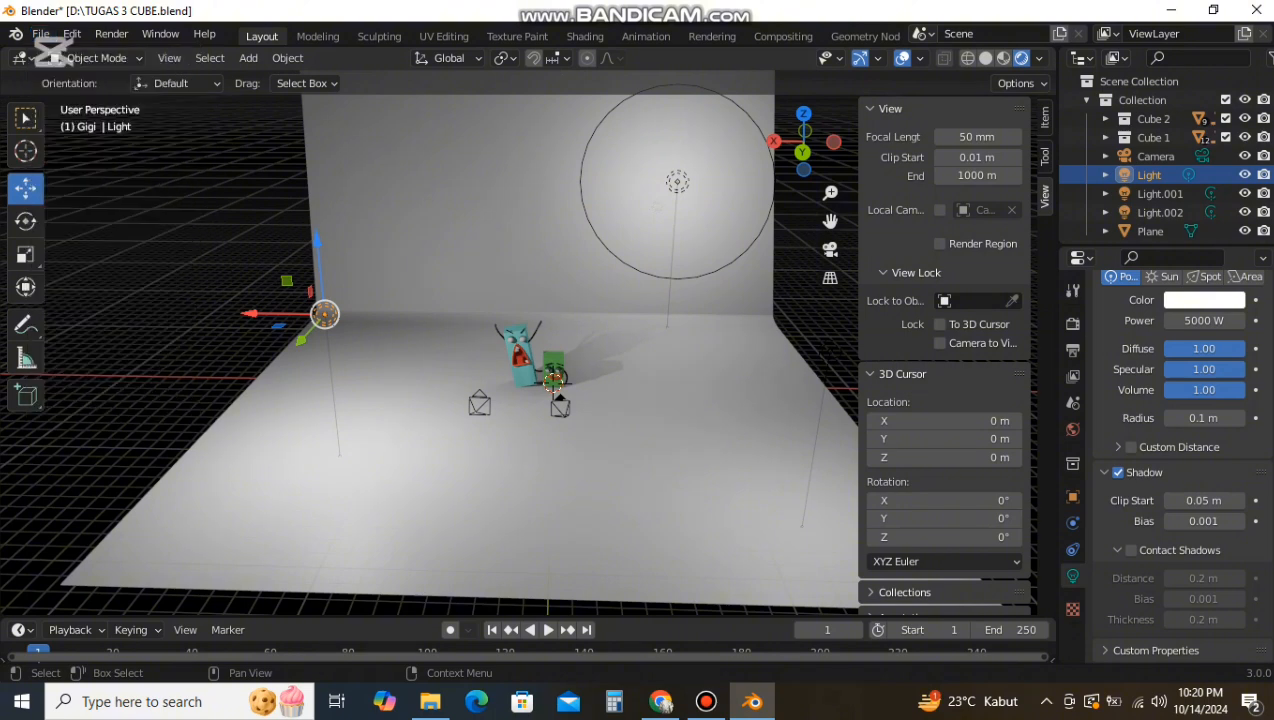
key(g)
key(z)
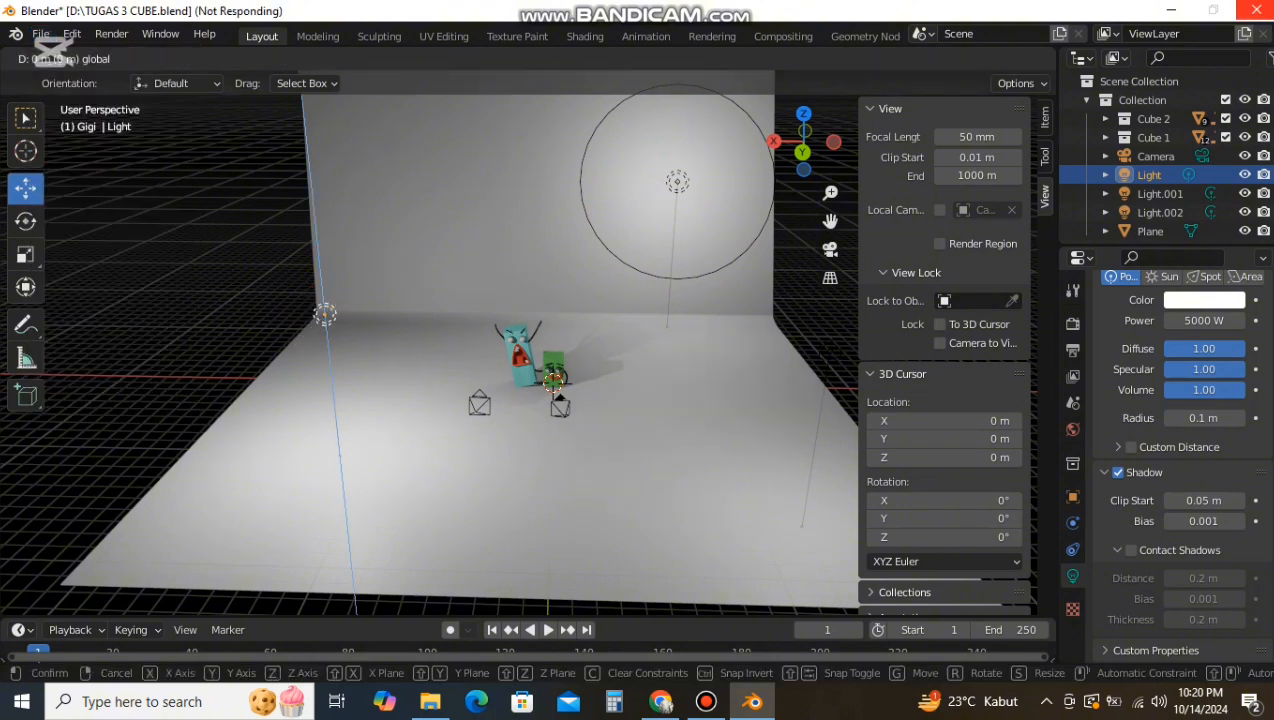
drag(318, 240, 316, 196)
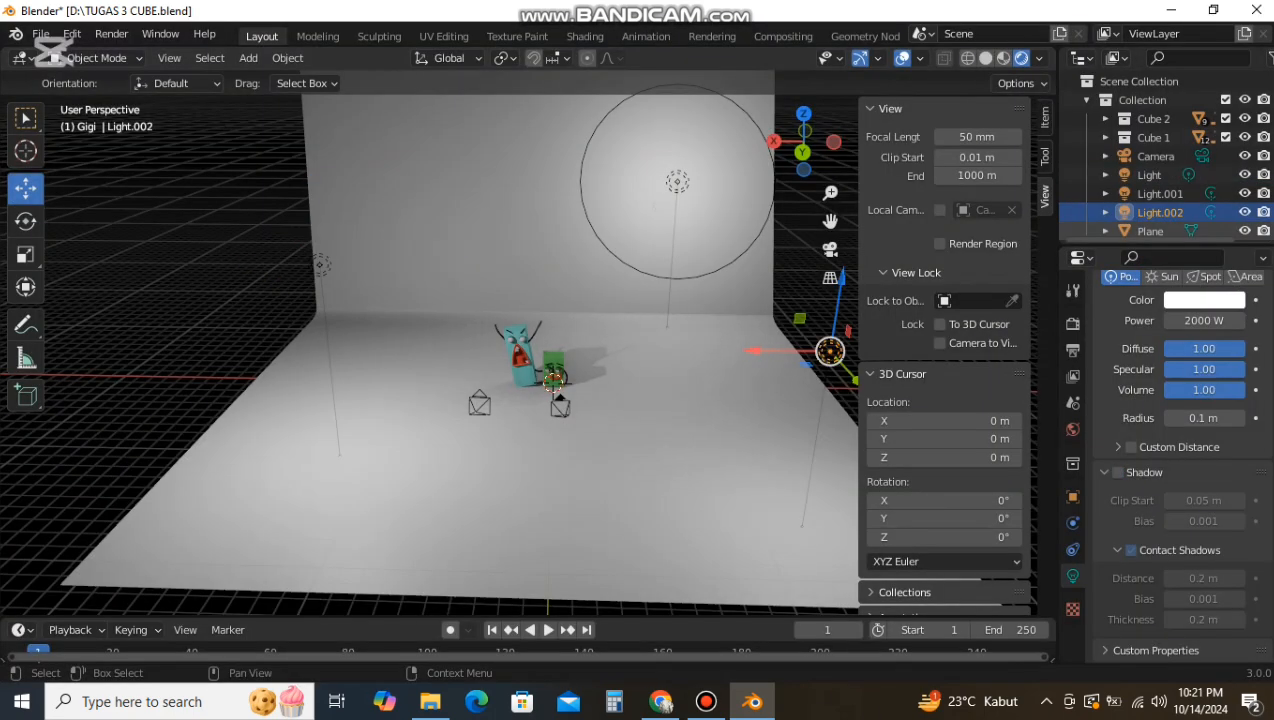
Step: Move the third light along the X axis, bringing it closer to the two characters
key(g)
key(x)
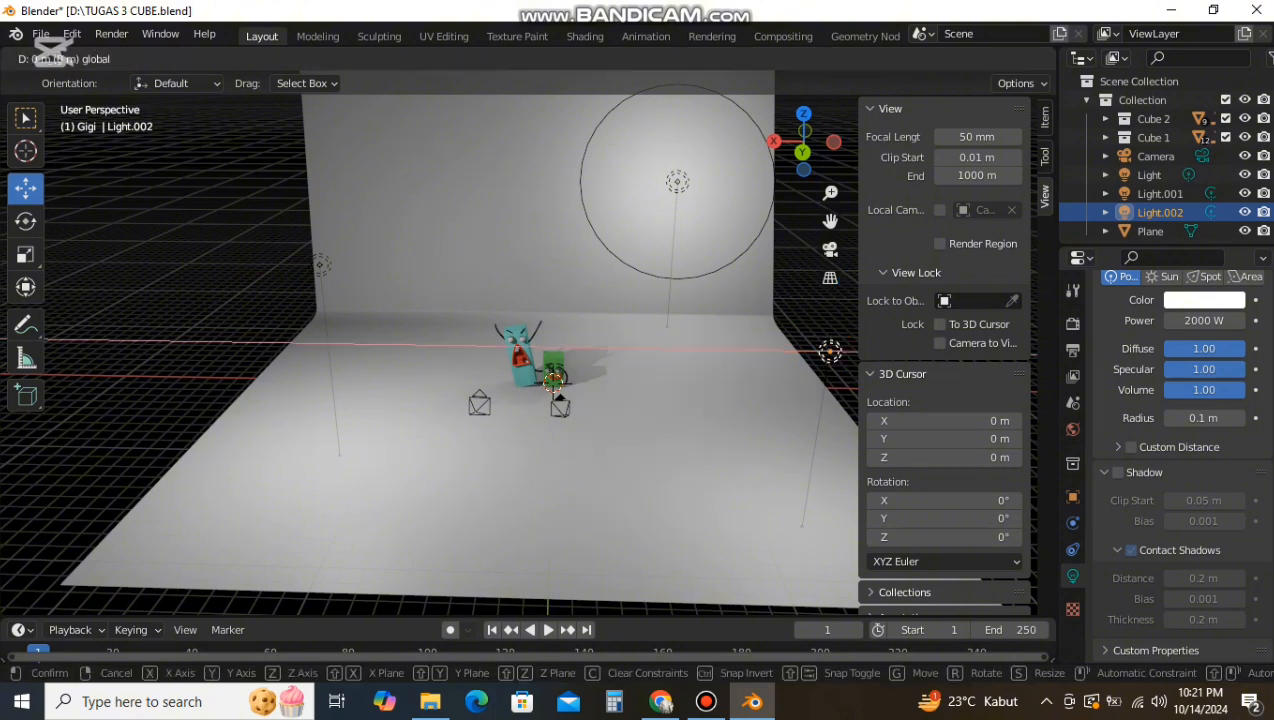
drag(756, 349, 798, 351)
key(g)
key(x)
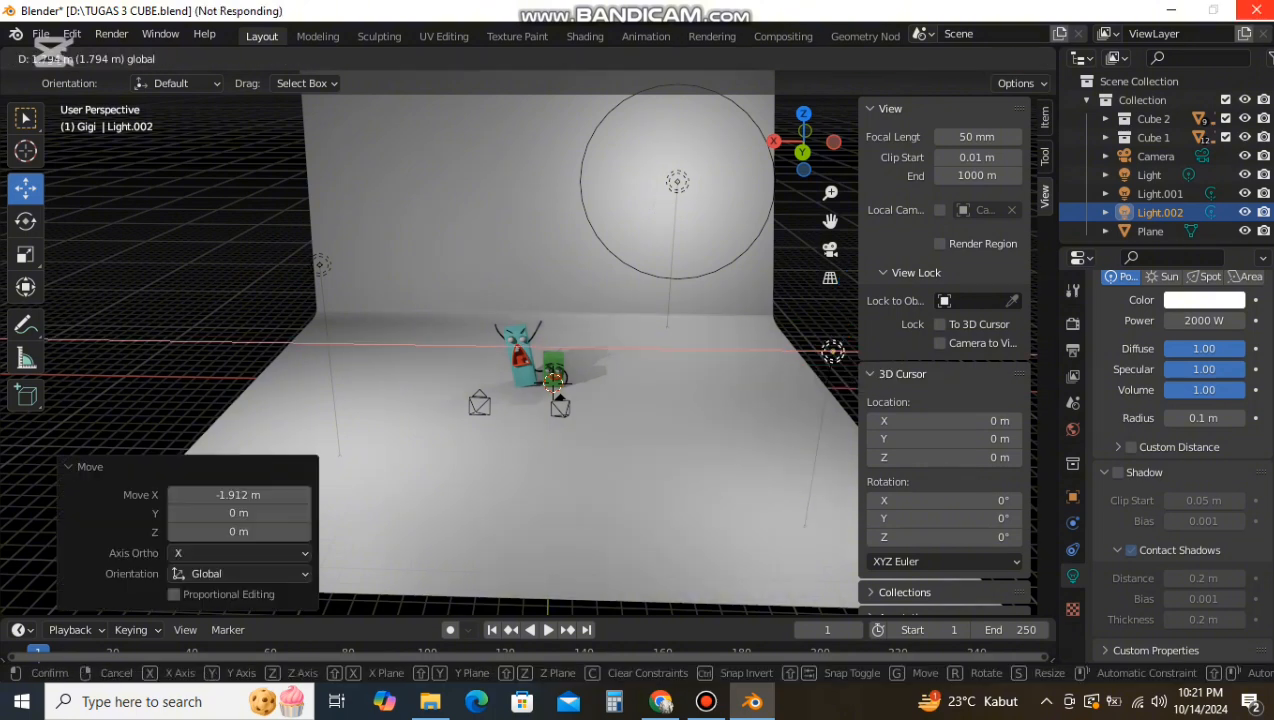
click(843, 351)
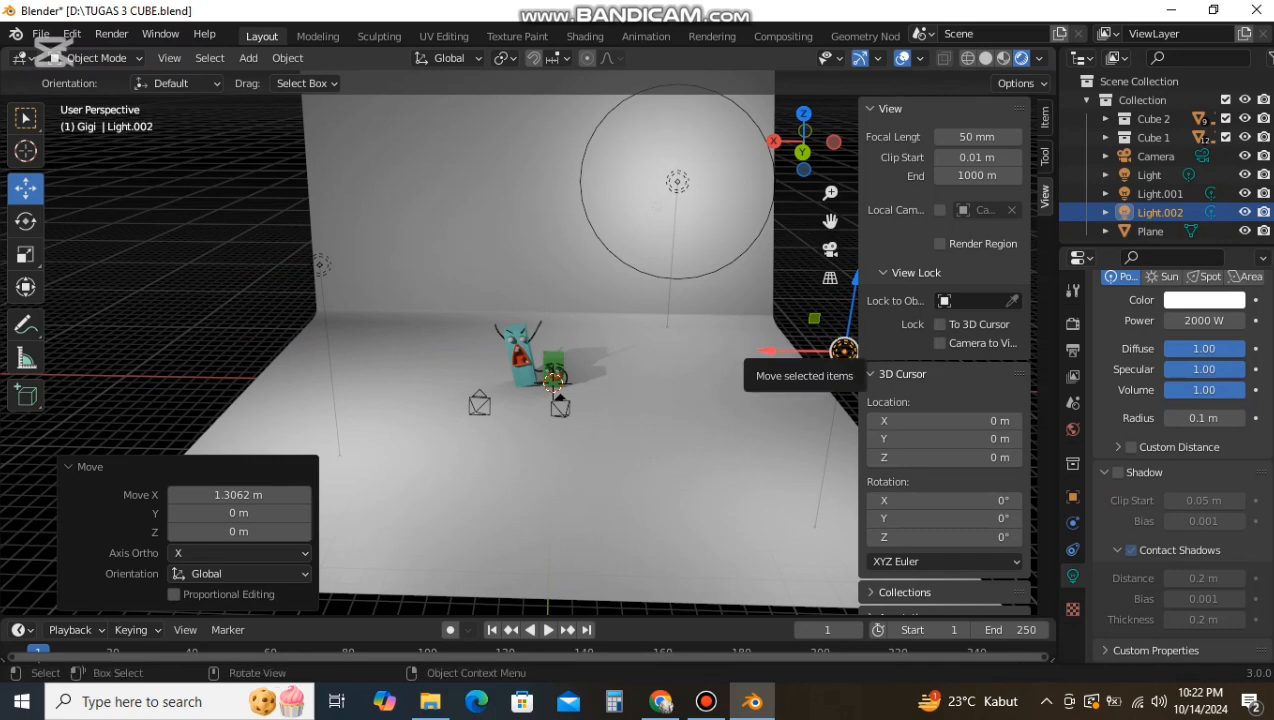
drag(765, 351, 699, 350)
Step: Set the third light's power to 3000 W and check the lighting through the camera
click(1205, 320)
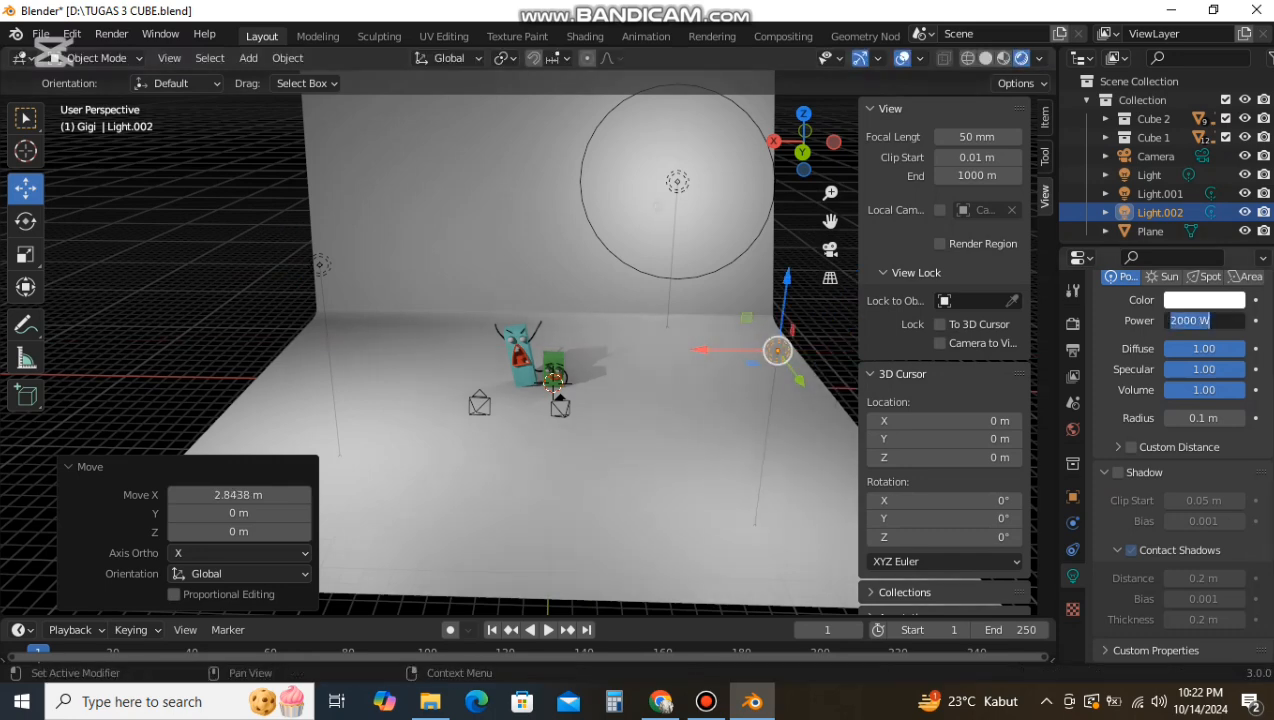
text(3000)
key(Return)
key(KP_0)
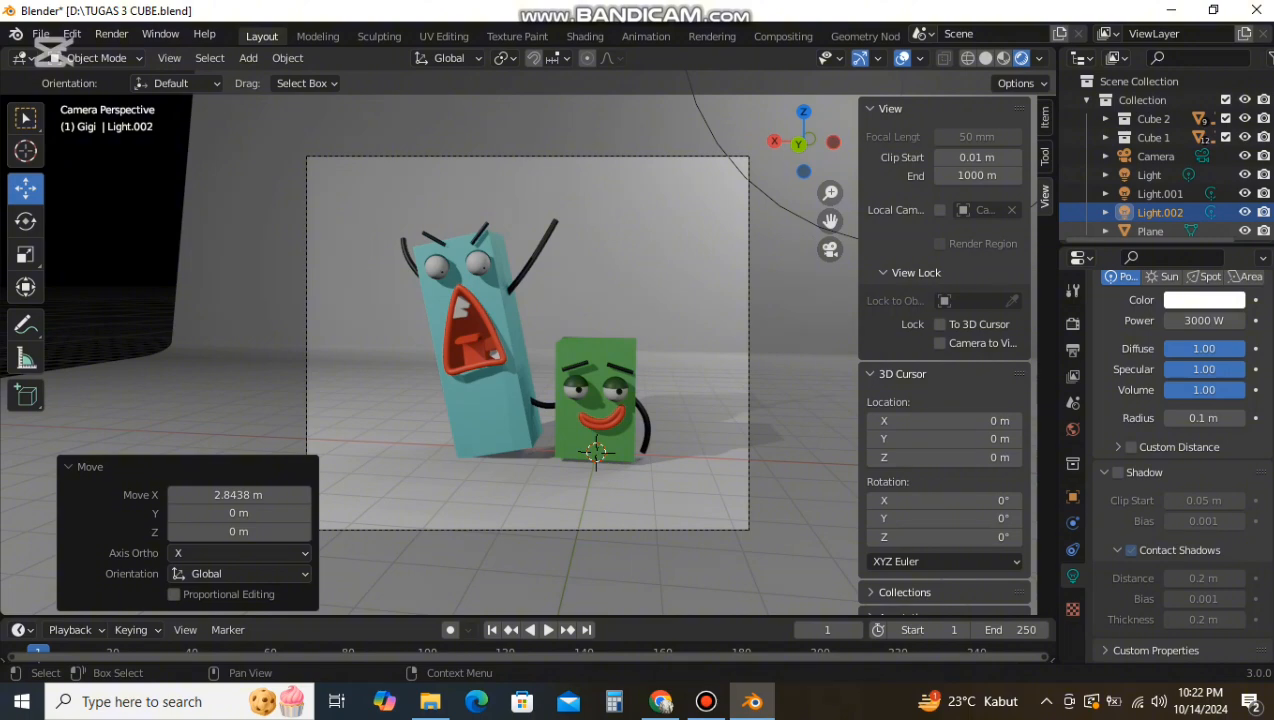
click(1150, 231)
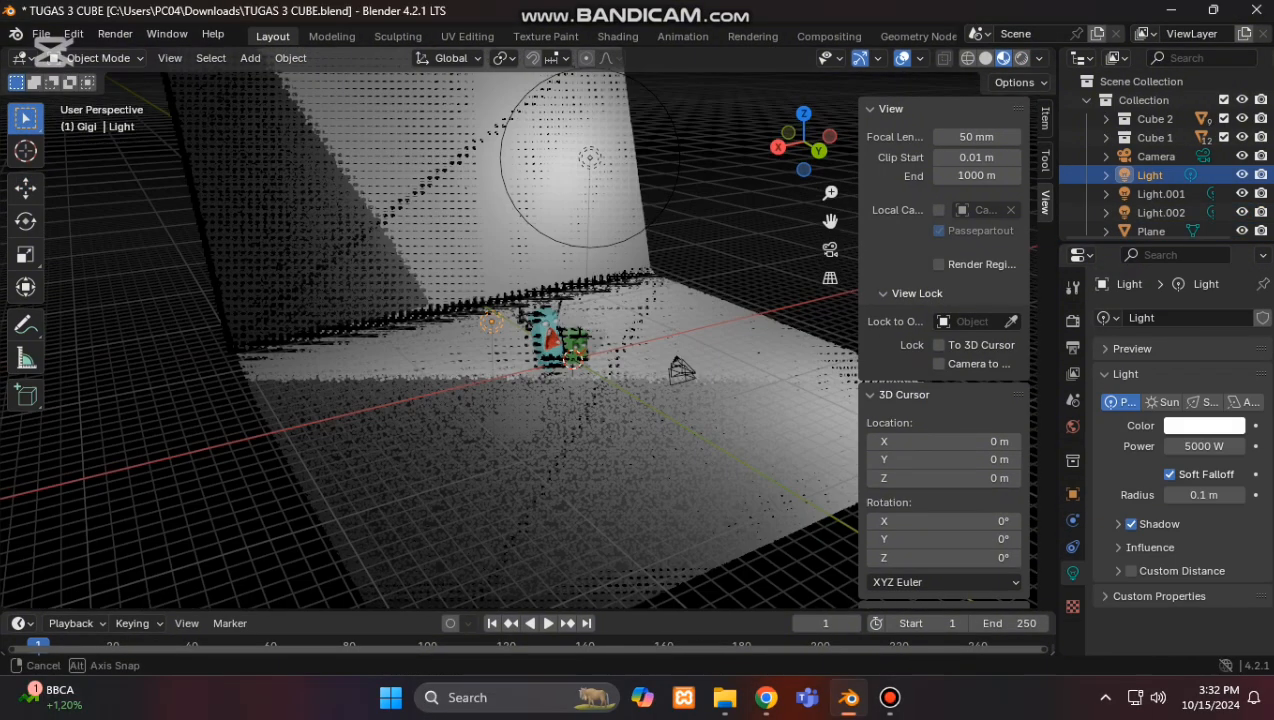
Step: Raise the original light about 1.73 m, shift it slightly in X and Y, and hide the viewport sidebar
key(g)
mouse_move(560, 340)
middle_down()
mouse_move(610, 342)
mouse_move(560, 345)
middle_up()
click(711, 264)
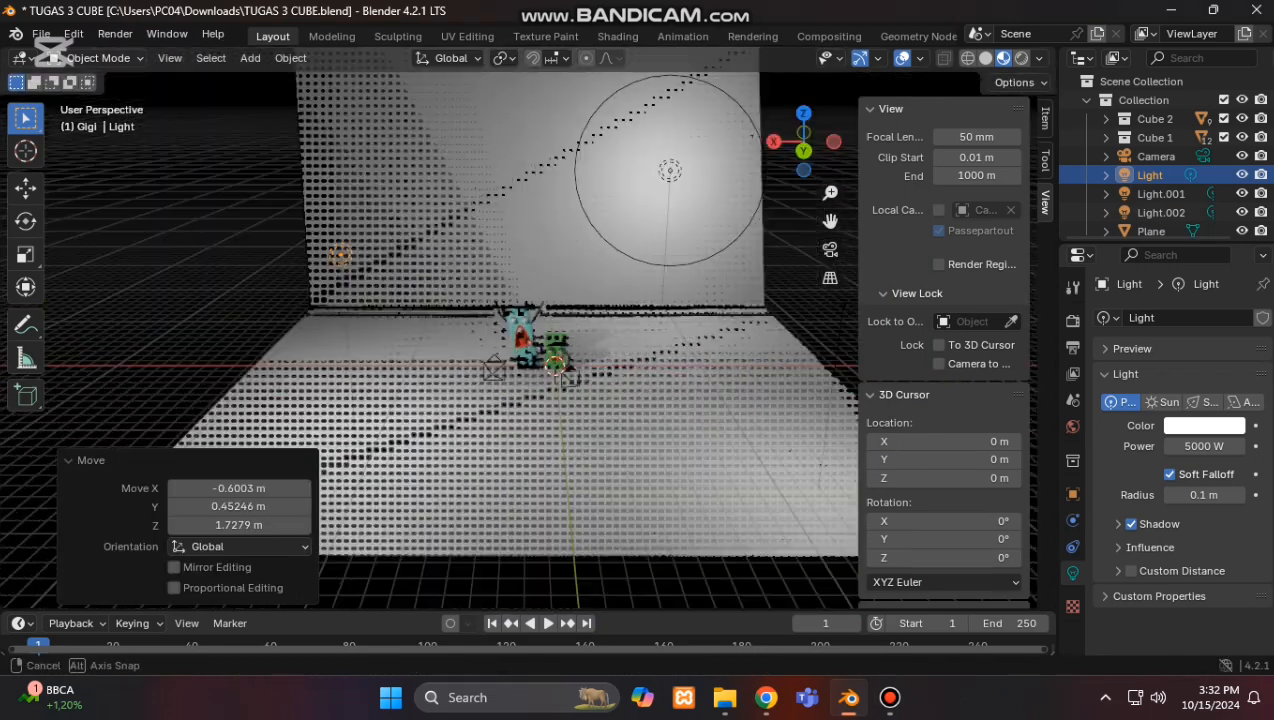
click(890, 697)
key(n)
Step: Render the scene as a still image and save it as a PNG in the Downloads folder
click(41, 34)
mouse_move(115, 34)
click(141, 57)
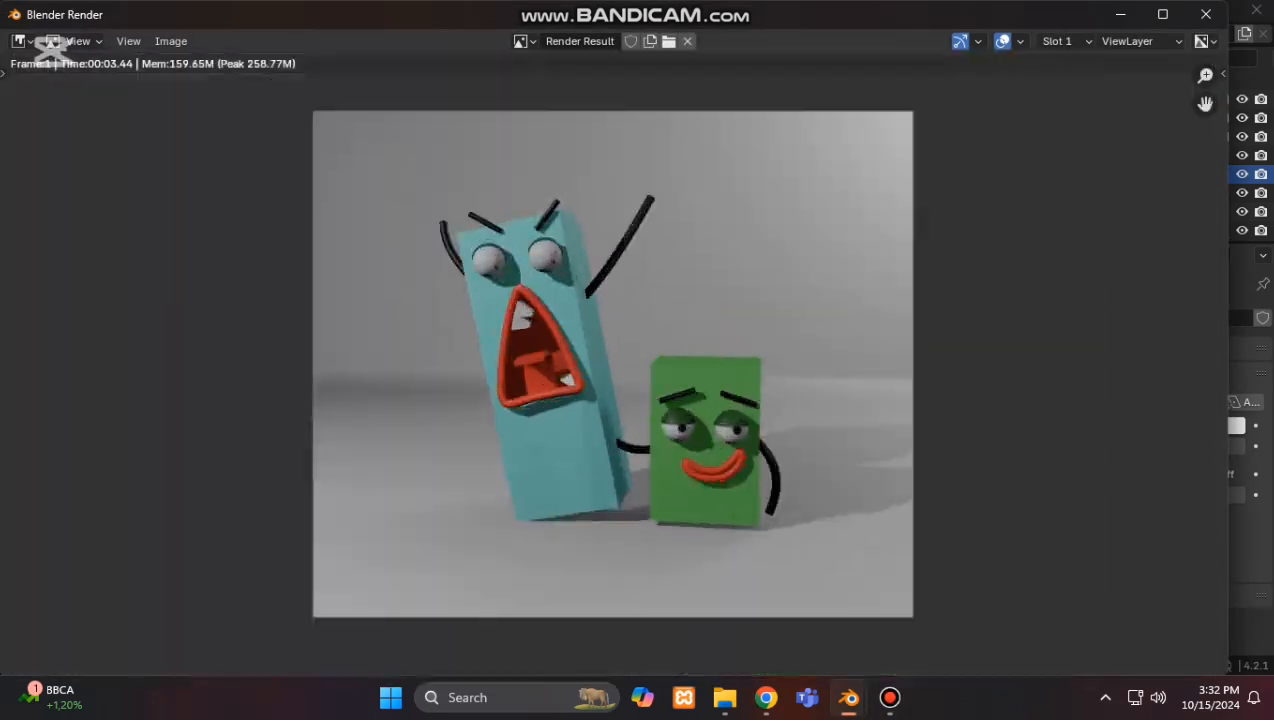
click(171, 41)
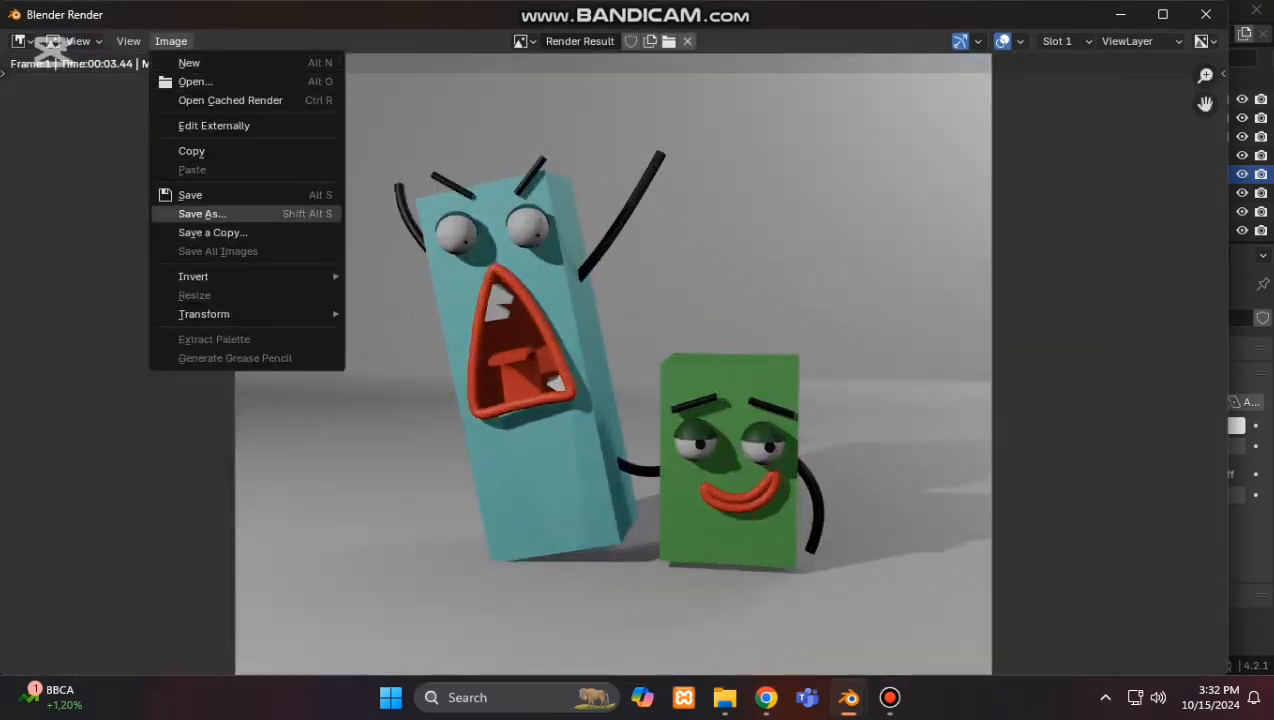
click(185, 213)
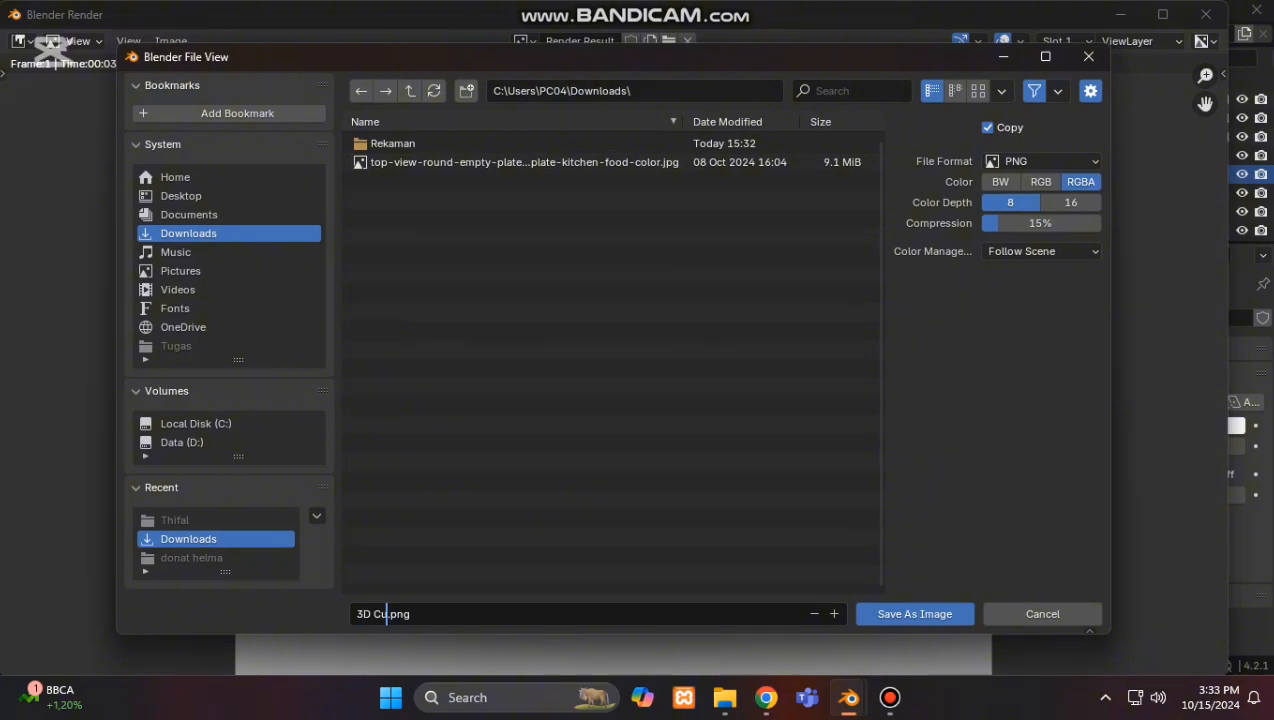
click(914, 614)
click(1206, 14)
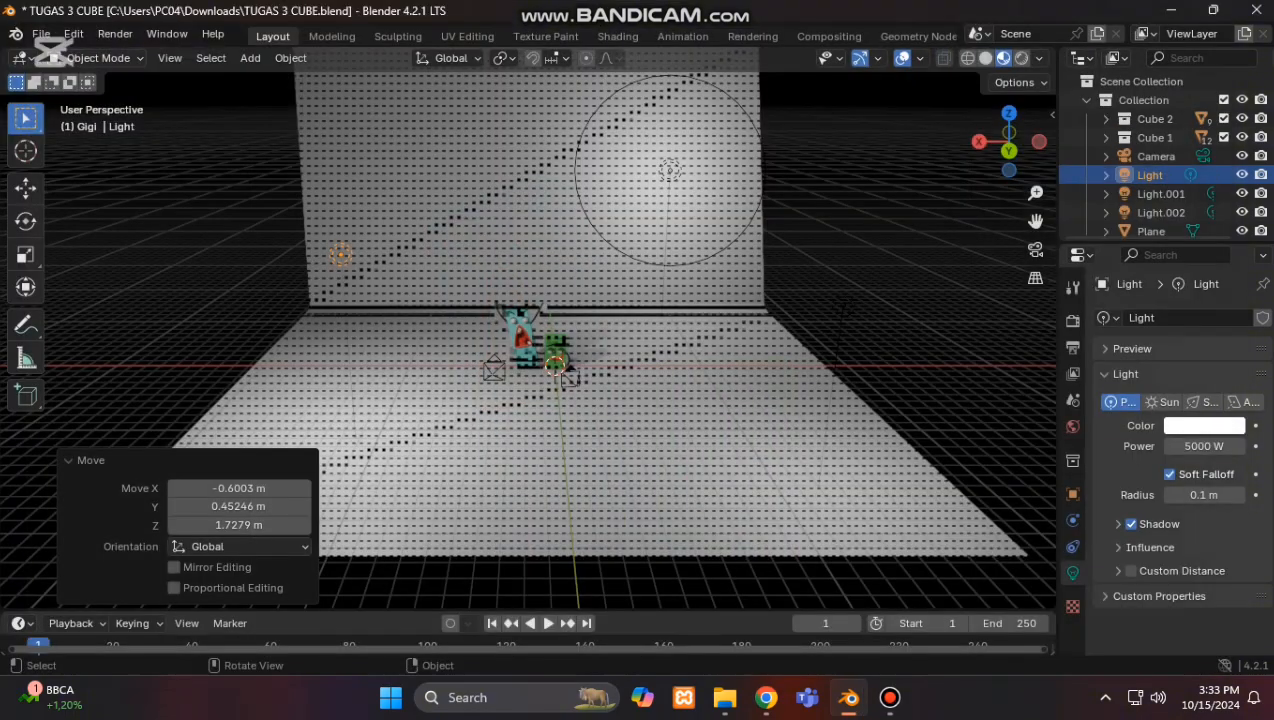
Step: Open the backdrop plane's material, change its base color to a light orange, and check it through the camera
click(1151, 231)
scroll(1170, 440, down, 3)
click(1073, 601)
click(1205, 397)
click(1213, 516)
mouse_move(1135, 301)
mouse_down()
mouse_move(1135, 325)
mouse_move(1160, 346)
mouse_move(1135, 350)
mouse_move(1091, 311)
mouse_move(1140, 253)
mouse_move(1195, 322)
mouse_move(1130, 366)
mouse_move(1086, 321)
mouse_move(1108, 316)
mouse_move(1108, 333)
mouse_up()
scroll(560, 340, up, 6)
key(KP_0)
click(1213, 516)
click(1213, 516)
Step: Render the image to judge the orange backdrop and close the render window
key(F12)
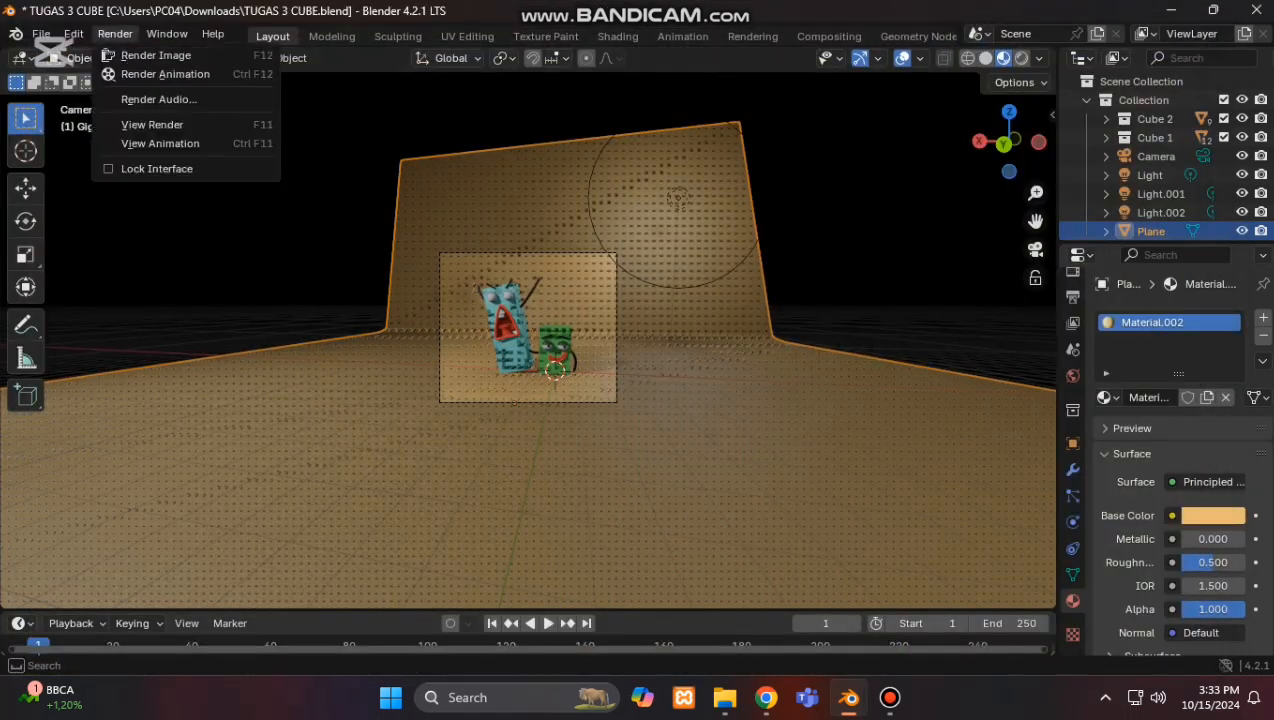
click(150, 51)
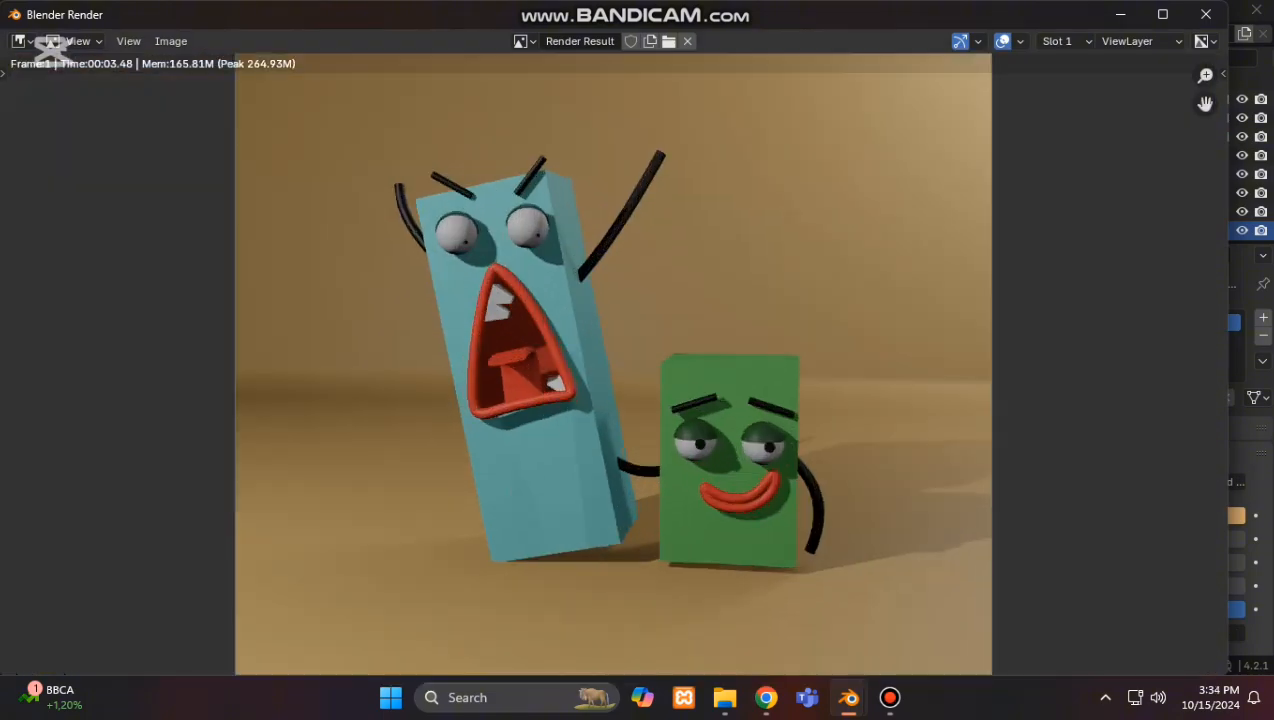
click(1206, 14)
Step: Select the original light and reposition it slightly higher beside the characters
scroll(620, 345, down, 5)
middle_drag(600, 330, 560, 400)
click(461, 323)
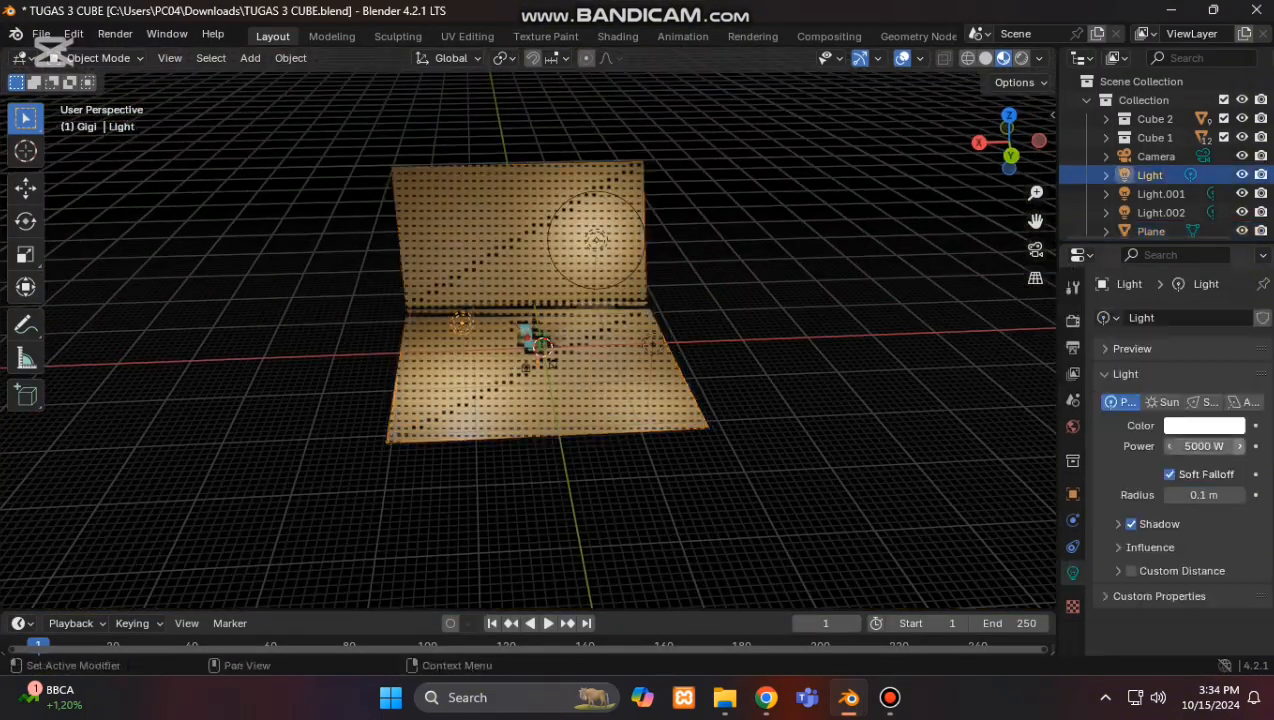
scroll(528, 328, up, 3)
key(g)
click(415, 278)
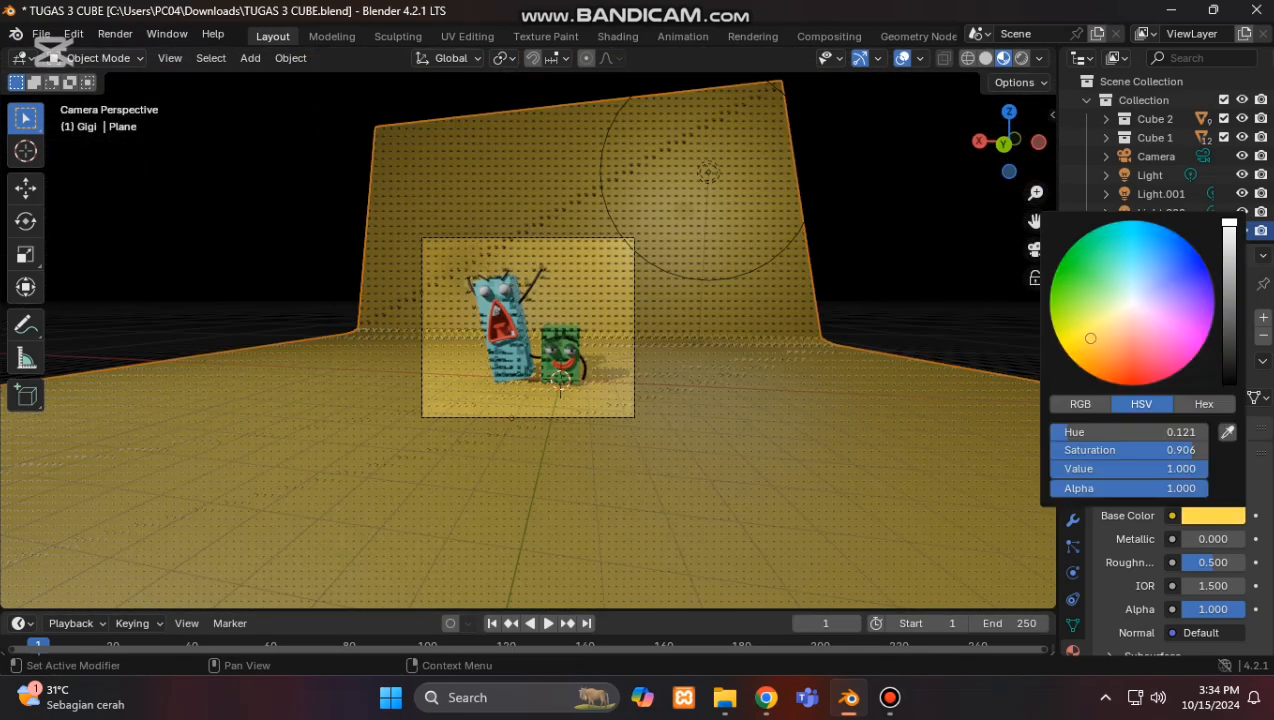
Step: Change the backdrop's base color to a pale lavender blue and render the image to check it
drag(1060, 345, 1145, 293)
key(F12)
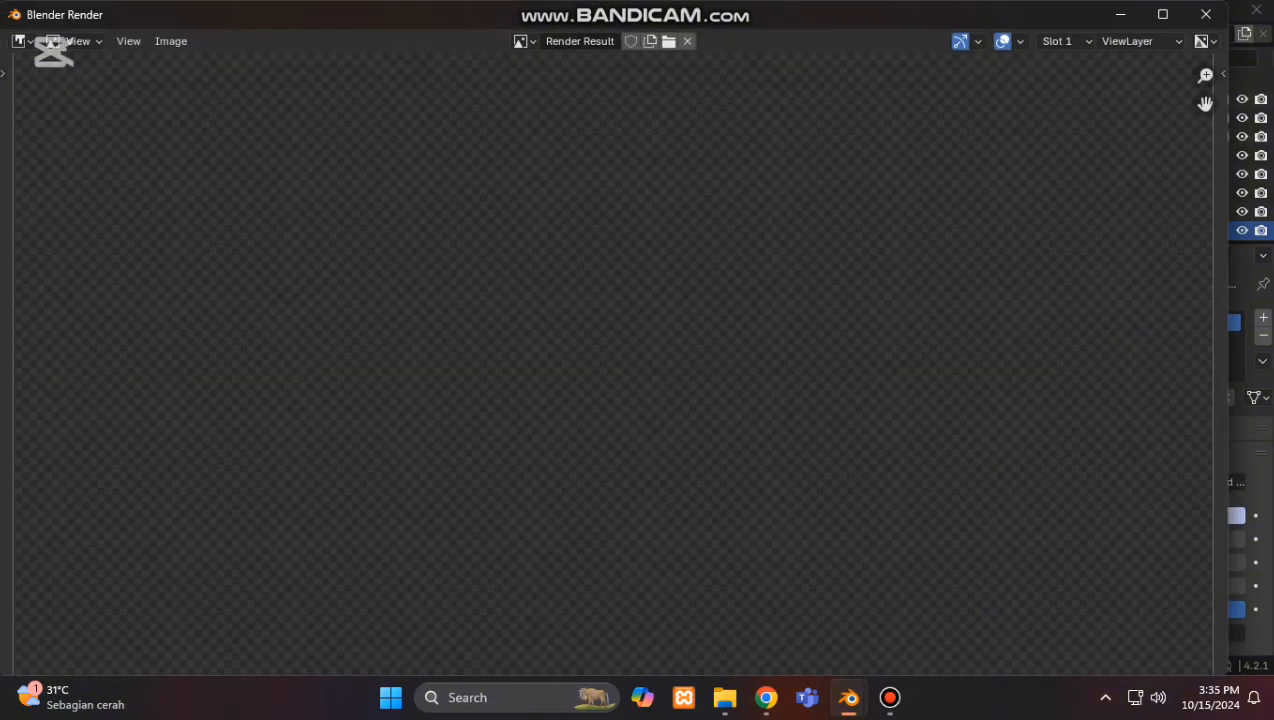
scroll(614, 365, down, 3)
key(Escape)
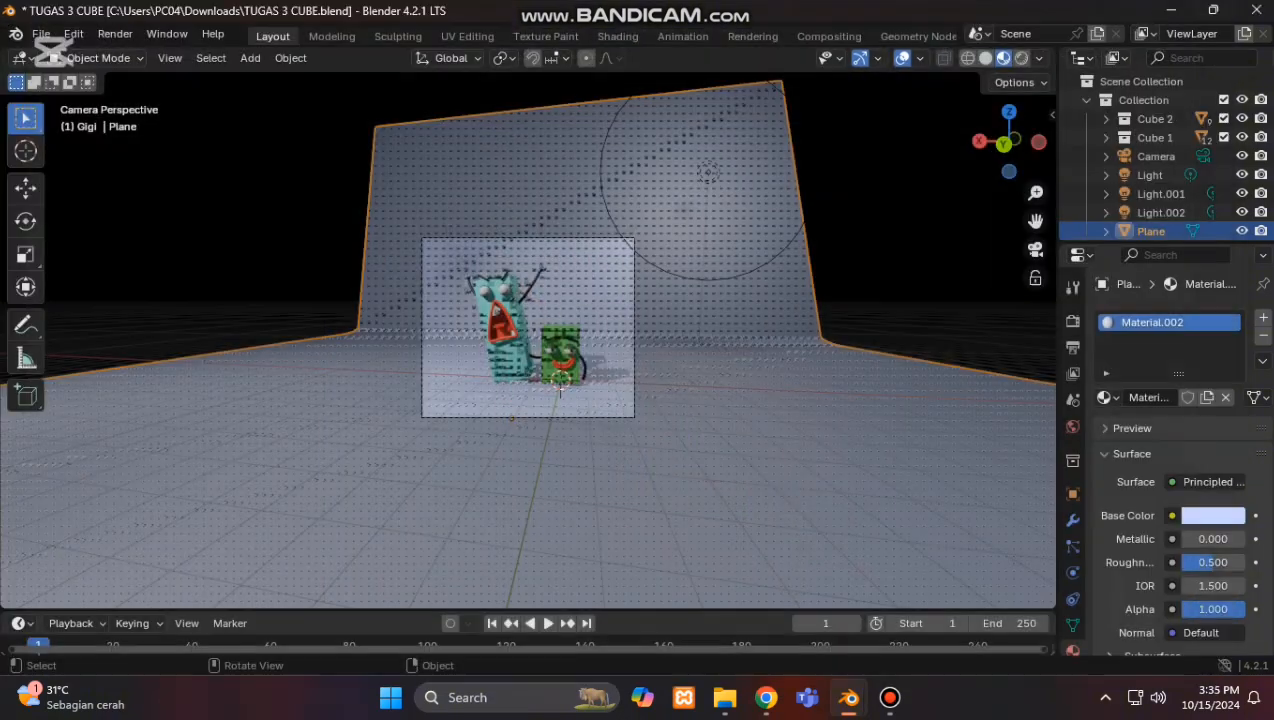
Step: Try the third light about 3.3 m higher, shifted about 1.58 m in X and -1.57 m in Y
middle_drag(620, 320, 500, 400)
scroll(500, 400, down, 6)
click(489, 402)
key(g)
click(651, 262)
Step: Render the image to check the third light's raised position and undo the light's move
click(115, 34)
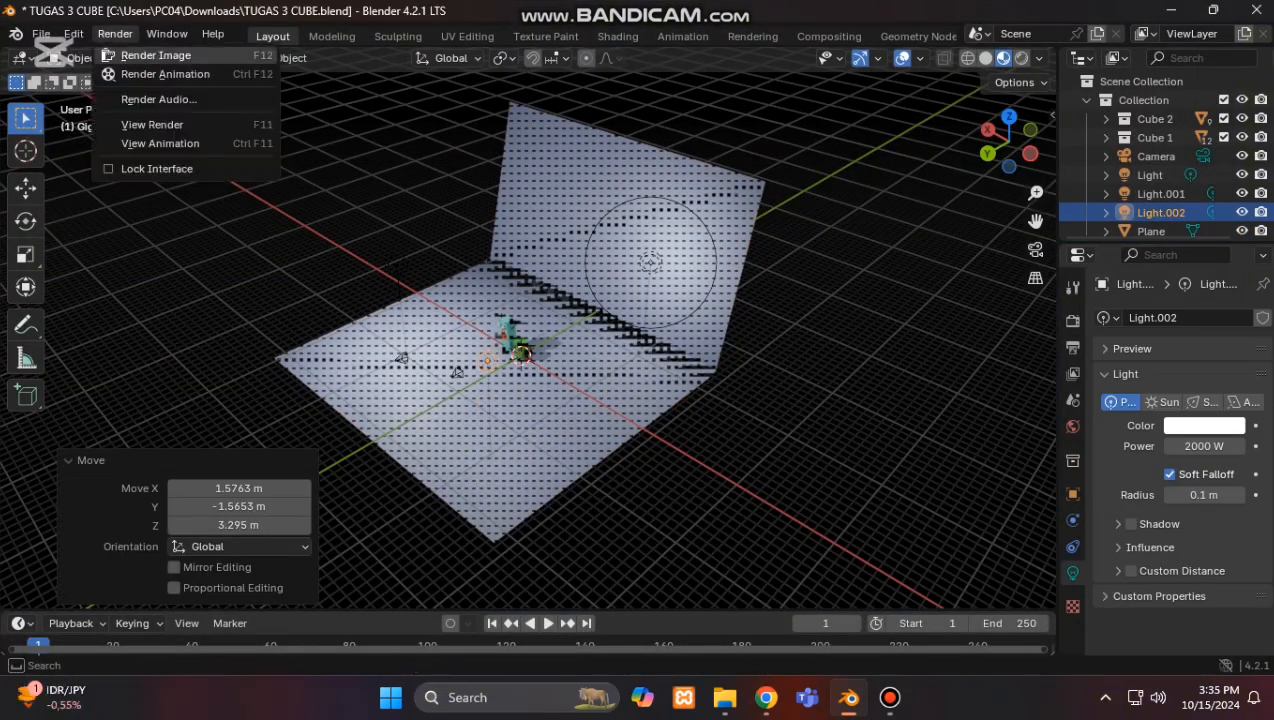
click(156, 55)
scroll(614, 365, down, 2)
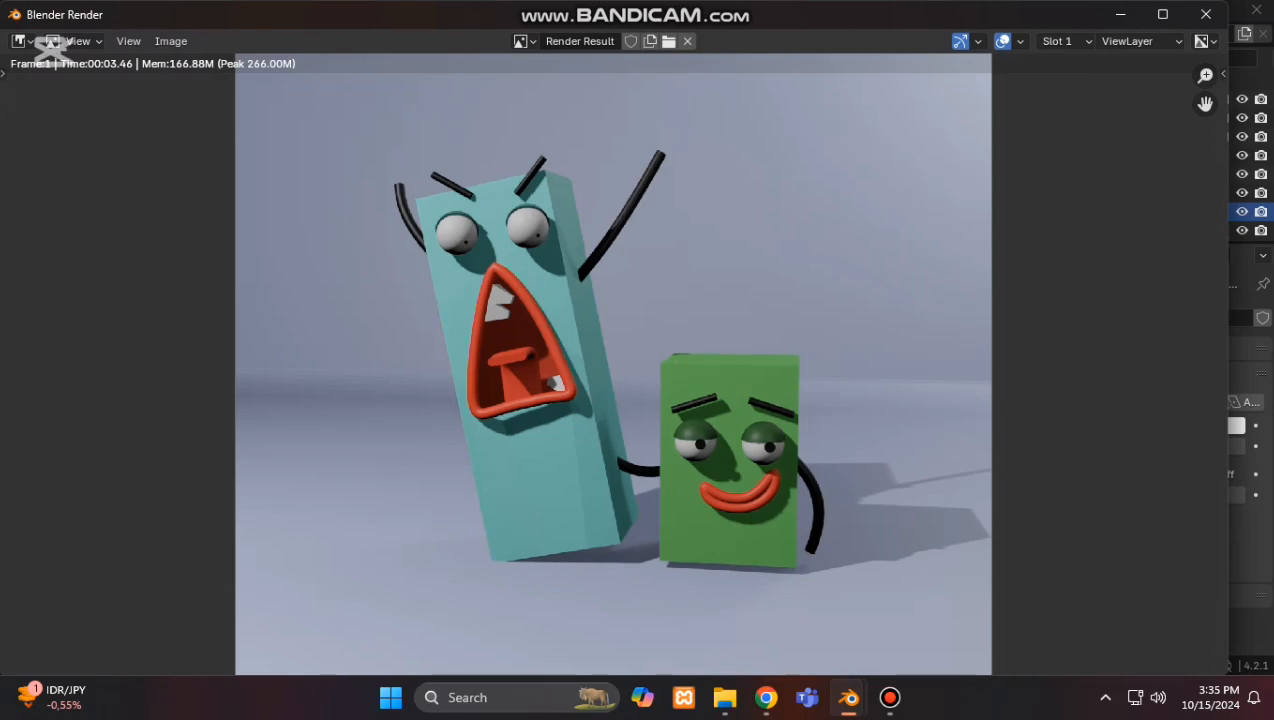
scroll(613, 364, down, 1)
key(Escape)
key(ctrl+z)
Step: Move the original light farther outward from the characters and raise the second light about 2.66 m
middle_drag(450, 350, 550, 310)
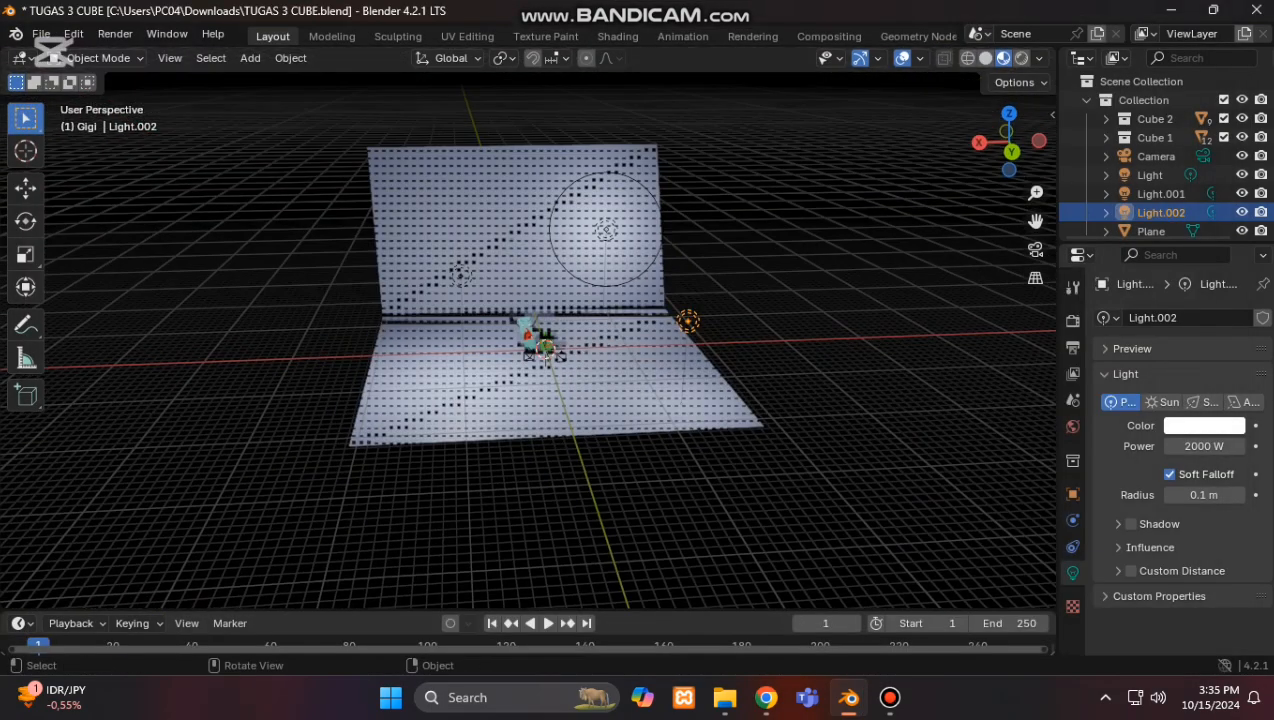
click(463, 269)
key(g)
click(413, 251)
click(605, 230)
key(g)
click(592, 205)
Step: Render the image to check the shadows from the two repositioned lights and close the render window
click(115, 34)
click(156, 55)
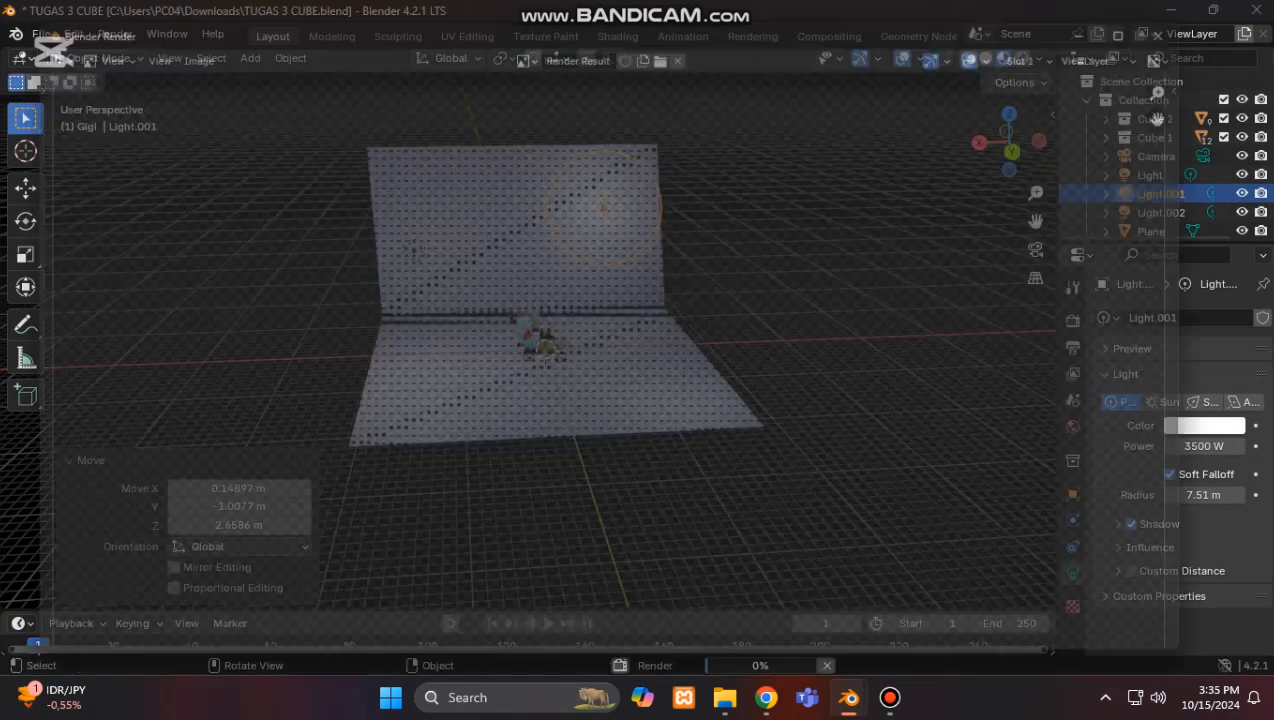
scroll(613, 364, down, 3)
scroll(613, 364, up, 1)
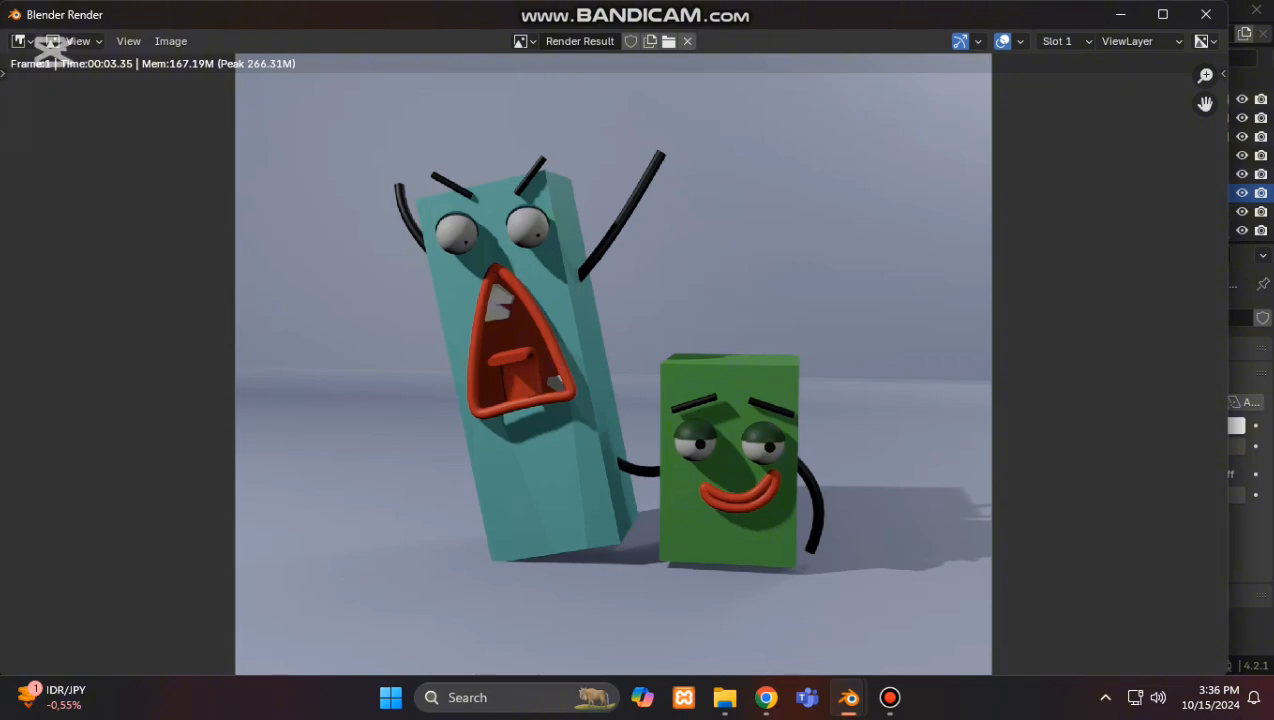
key(Escape)
Step: Change the backdrop plane's base color to a mint green
click(470, 400)
click(1213, 516)
drag(1148, 294, 1115, 272)
Step: Render the image to judge the mint green backdrop and close the render window
click(167, 34)
mouse_move(115, 34)
click(148, 55)
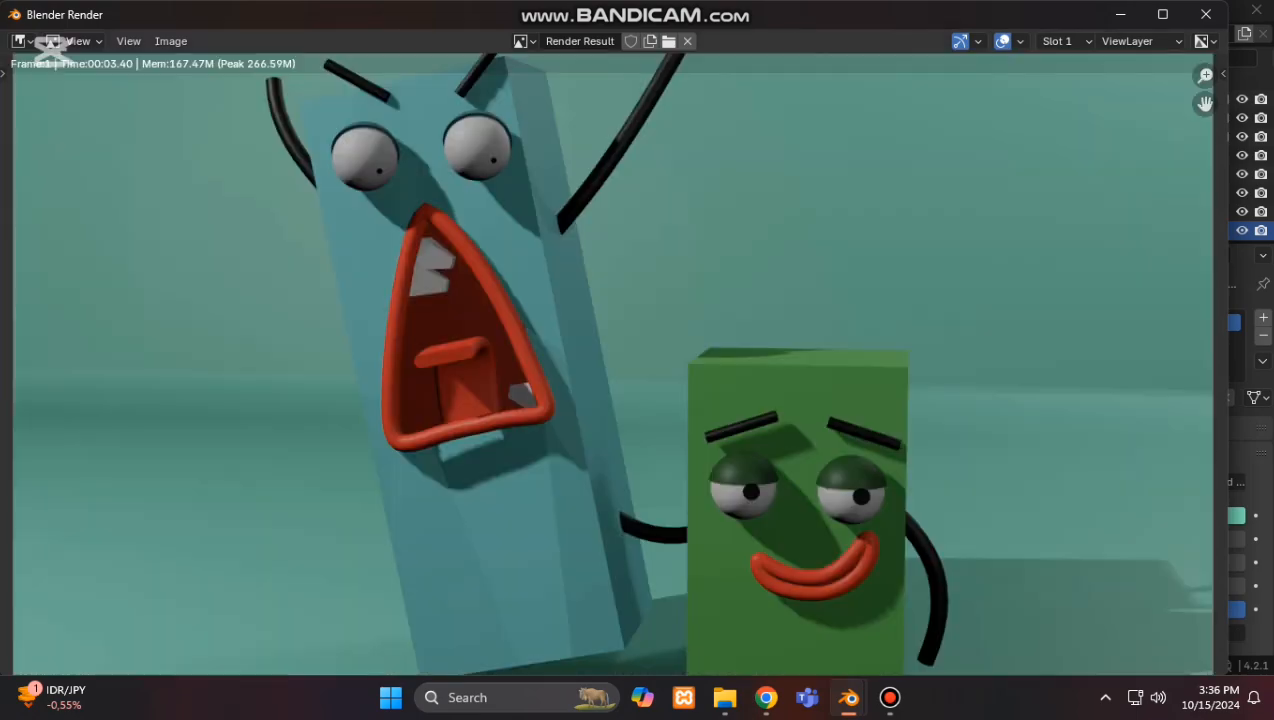
scroll(613, 364, down, 2)
click(1205, 14)
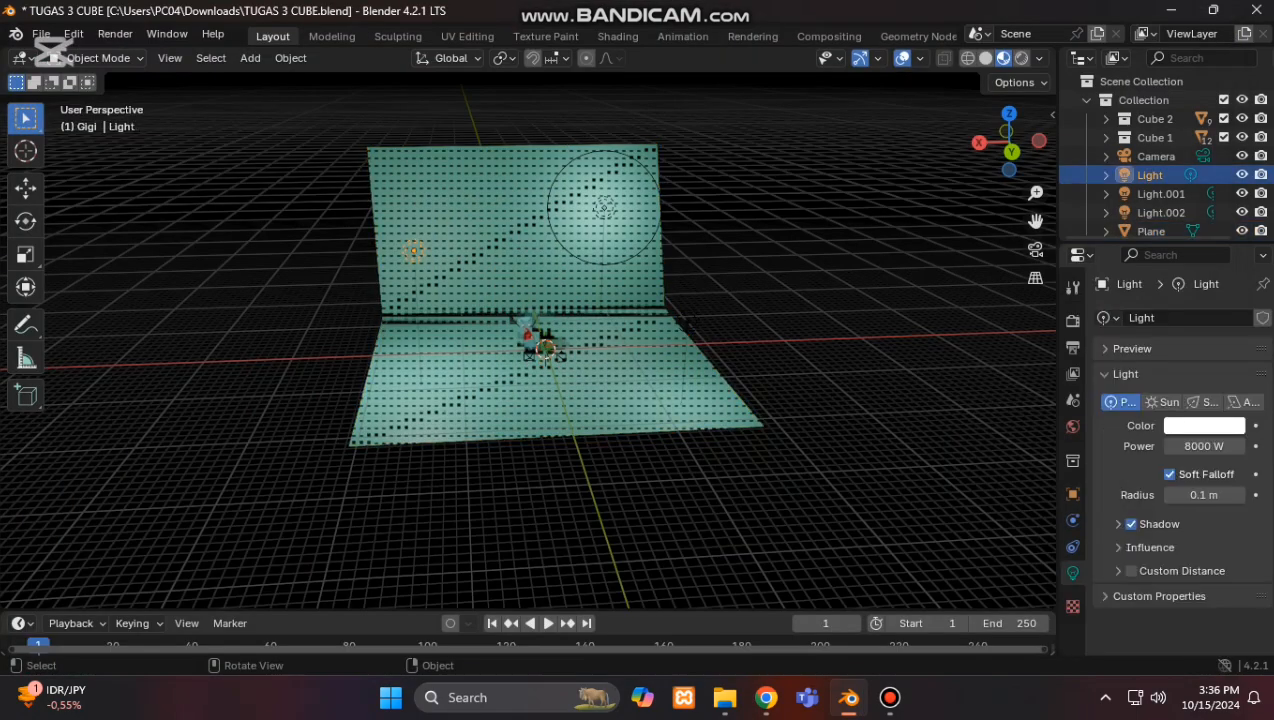
Step: Render the image again to check the original light's strength and shadow softness
click(117, 31)
click(150, 51)
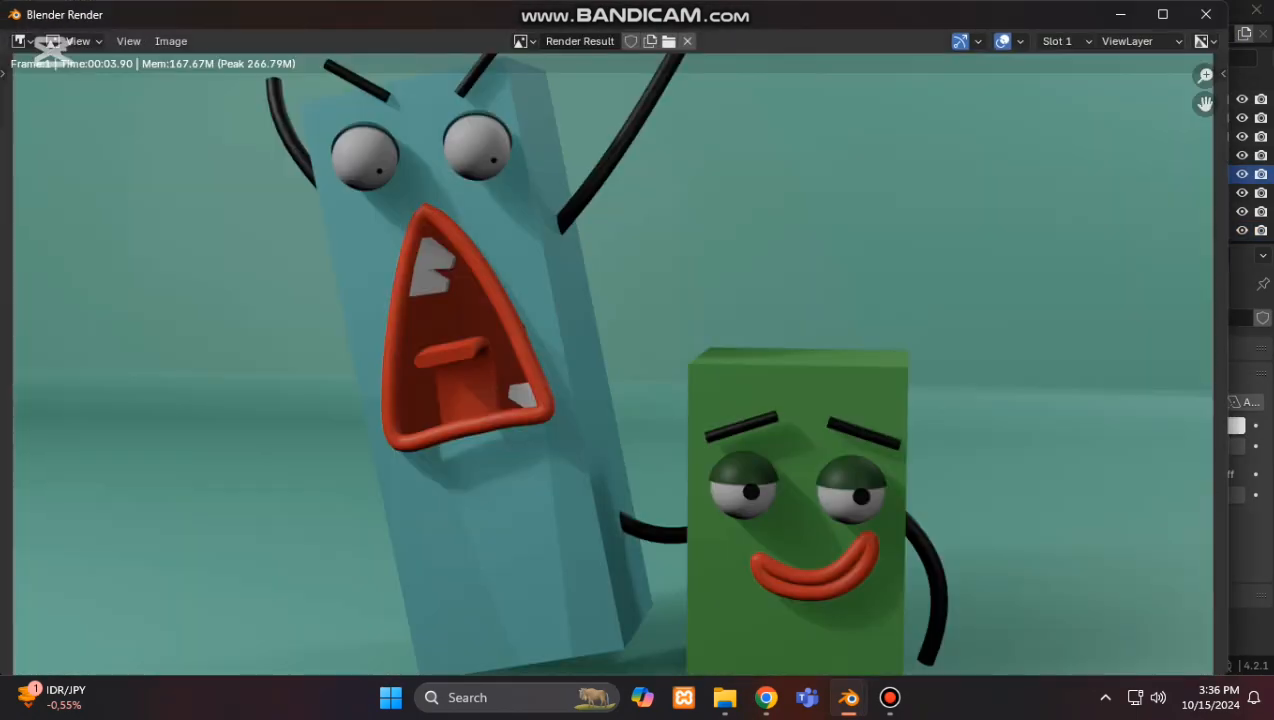
scroll(613, 364, down, 4)
click(1205, 14)
Step: Move the original light inward toward the characters and render the image
key(g)
click(496, 249)
click(117, 33)
click(150, 53)
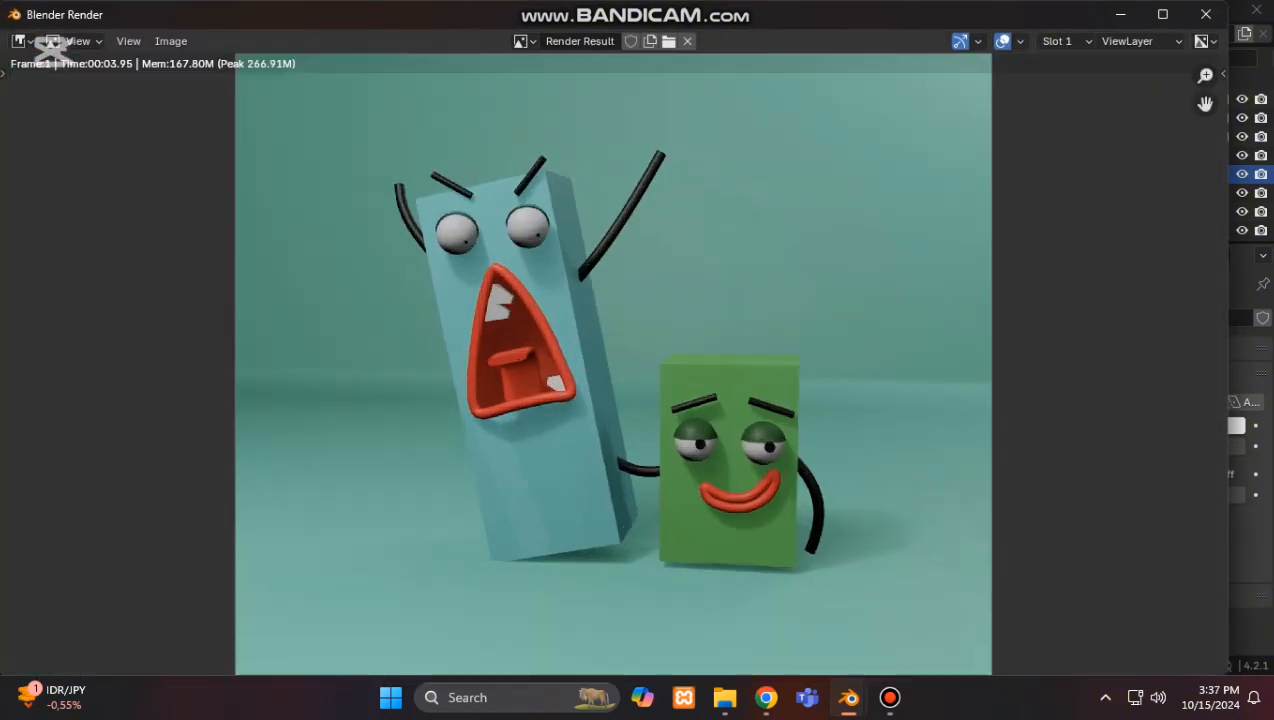
scroll(613, 364, down, 2)
Step: Save the mint green render as an image file
click(171, 41)
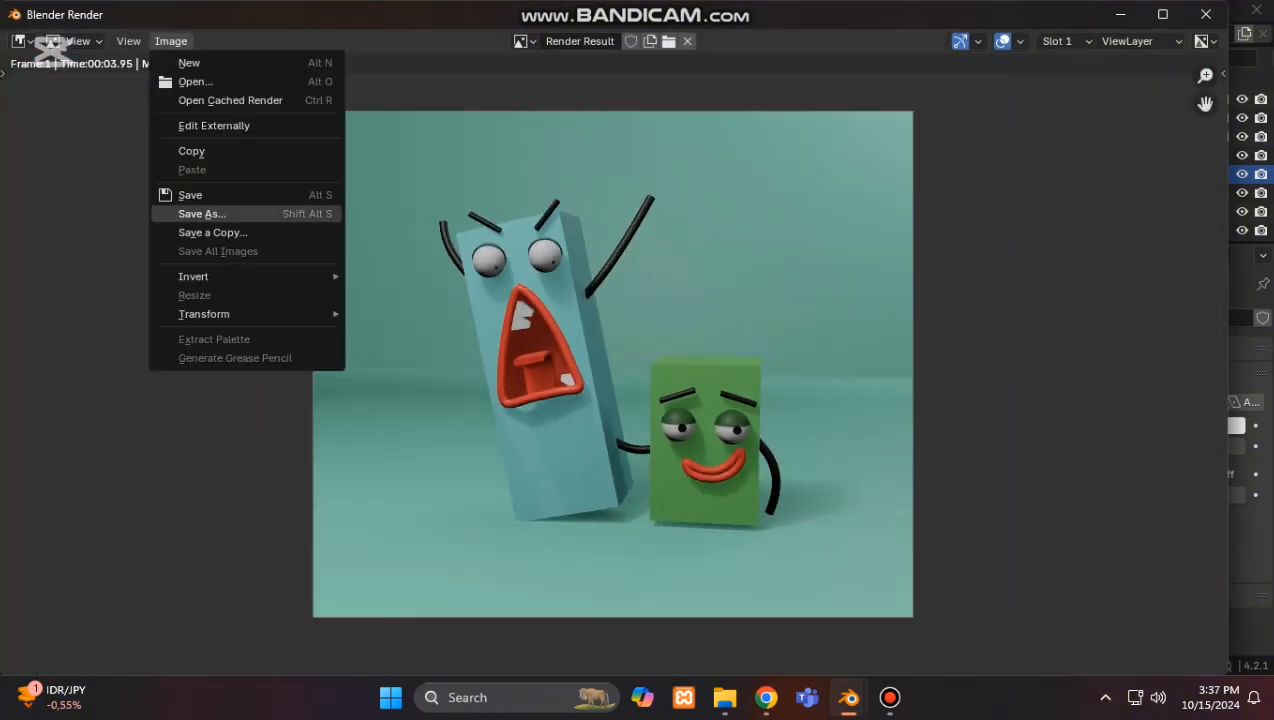
click(190, 212)
key(Return)
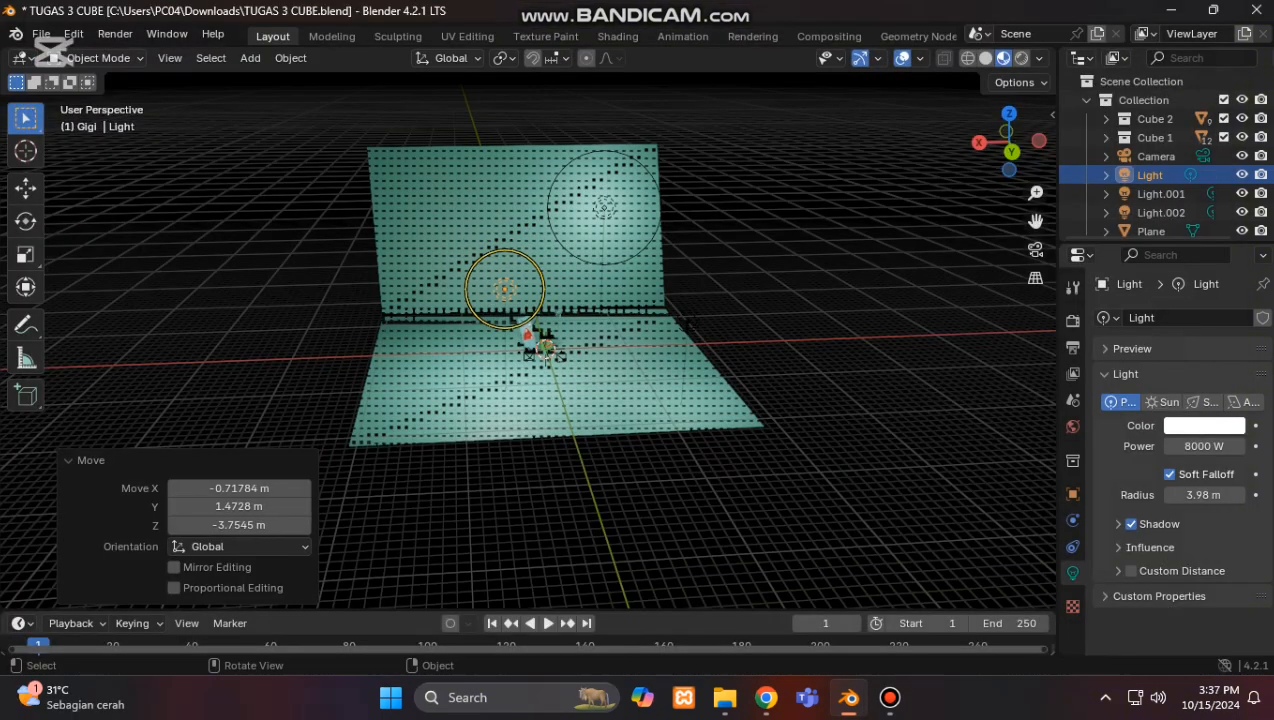
Step: Render the image to check the original light's lowered position and close the render window
key(F12)
click(889, 697)
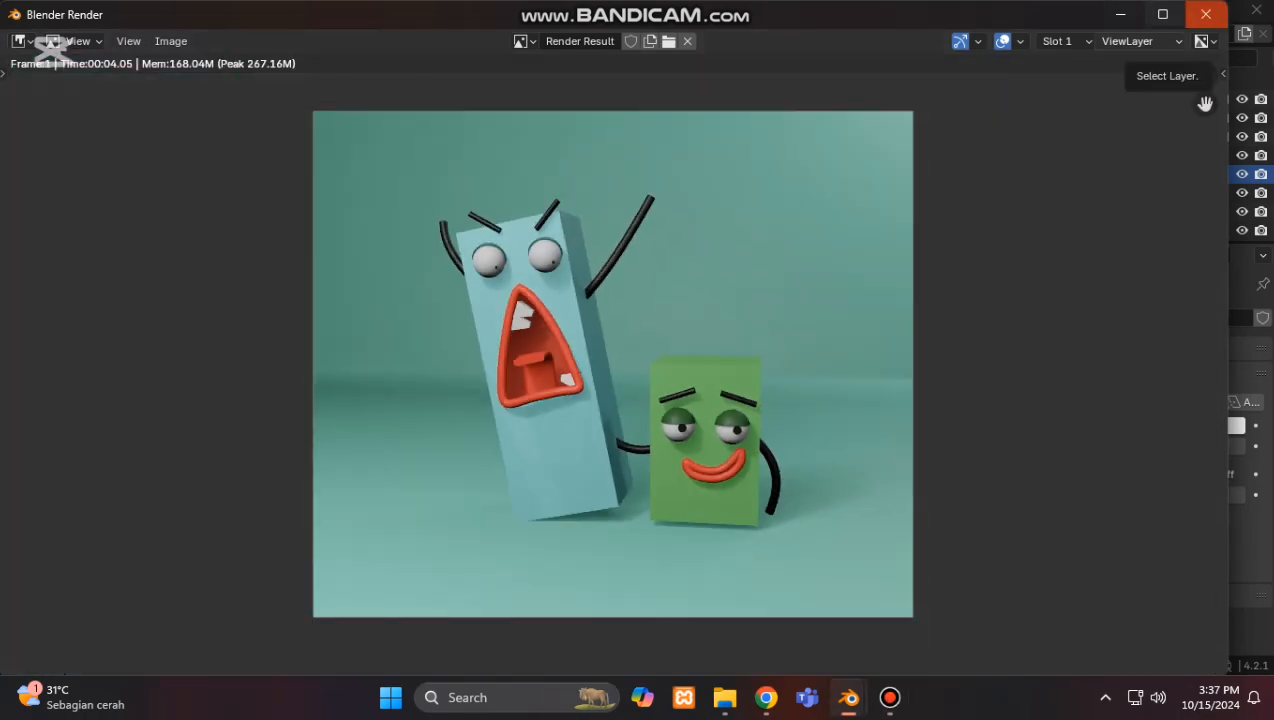
click(1207, 14)
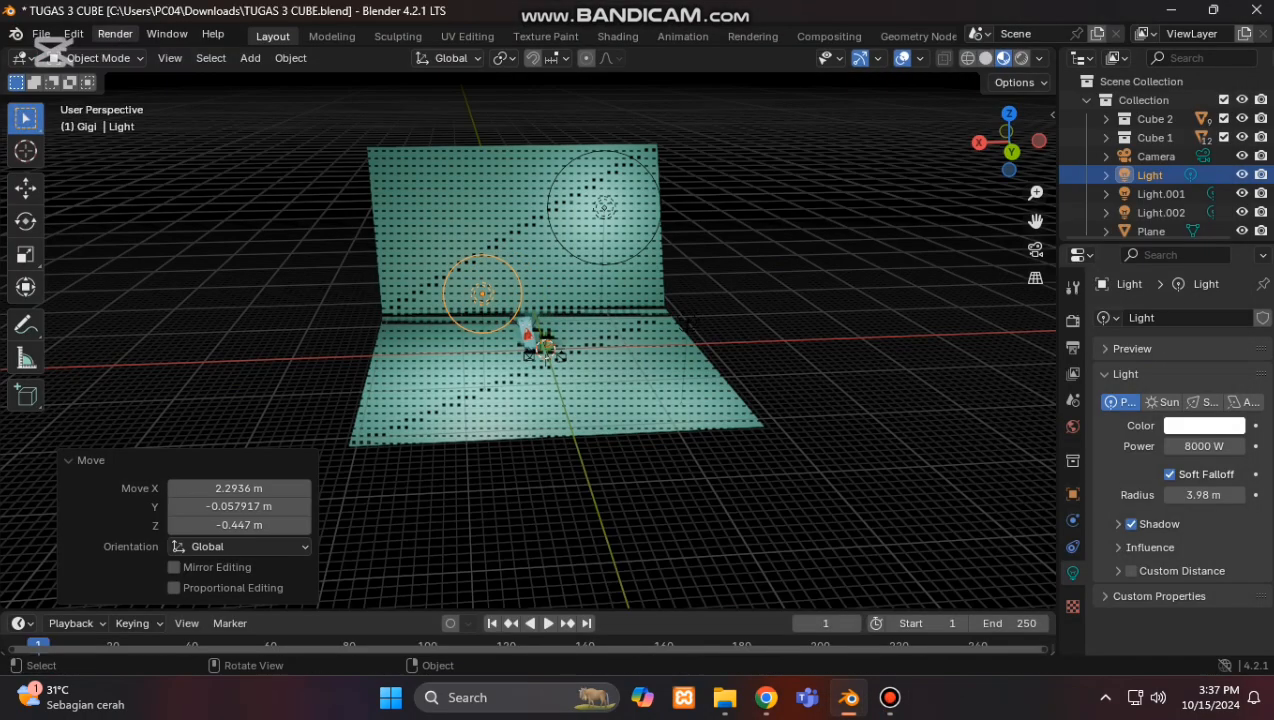
Step: Move the original light higher and farther outward, render the image again, and start saving it
click(115, 33)
click(136, 51)
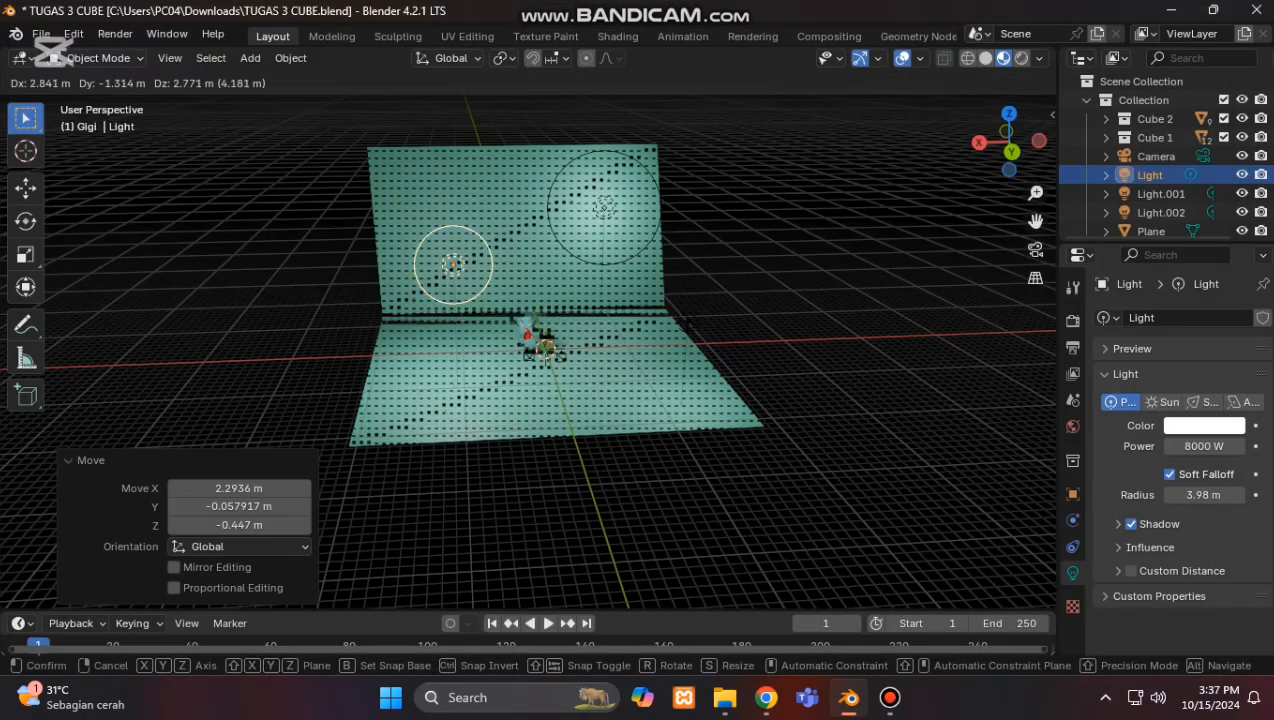
key(F12)
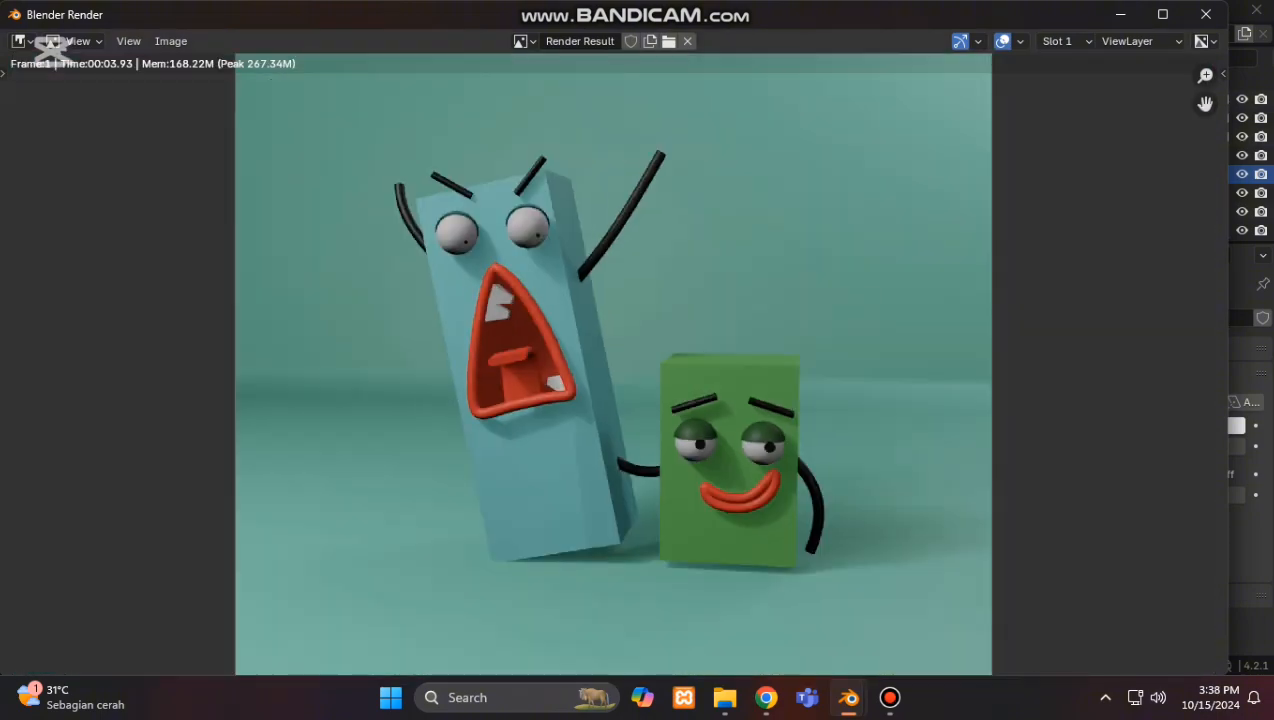
click(171, 41)
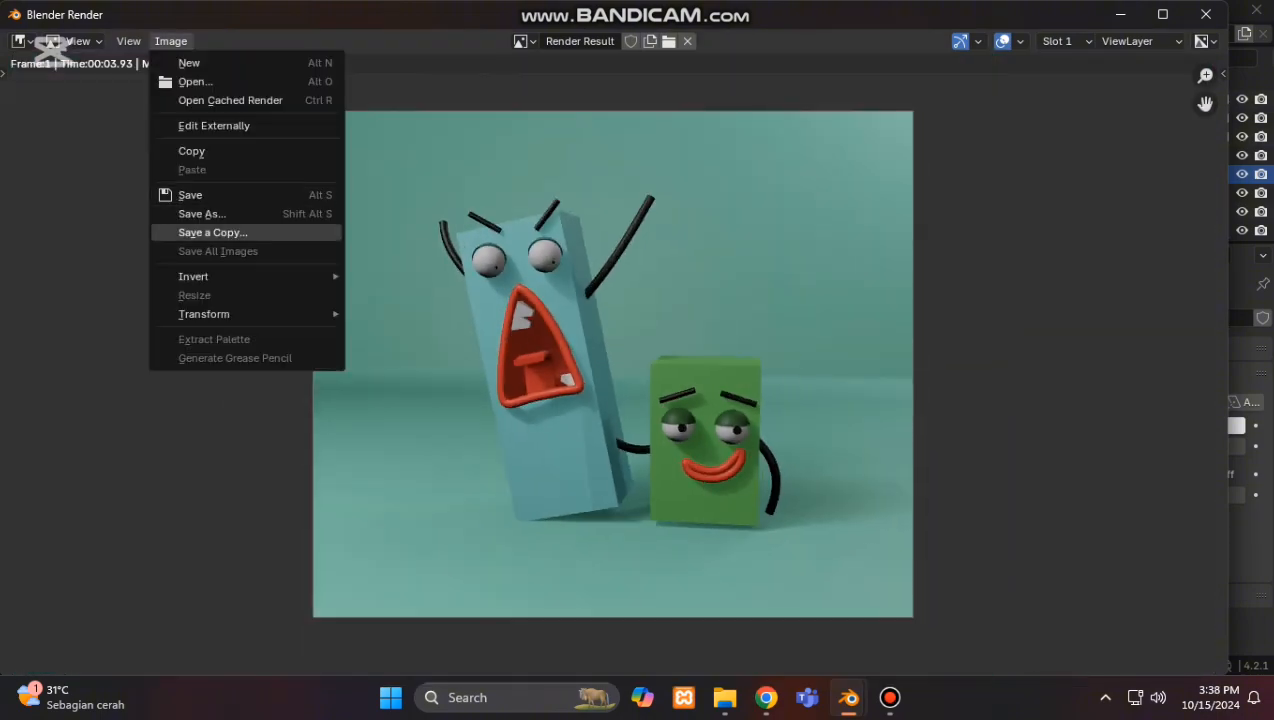